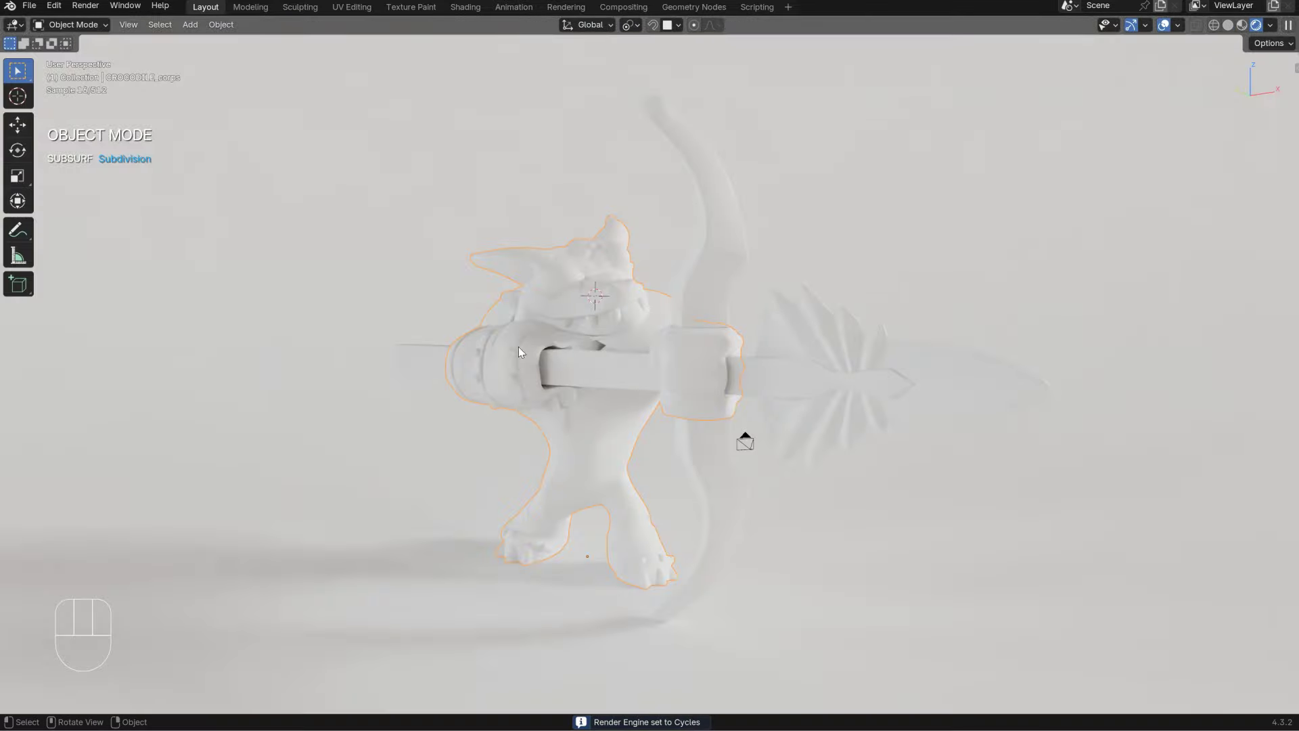
Step: Review the BPM render presets for Cycles and switch the viewport to Solid MatCap shading
key(shift+z)
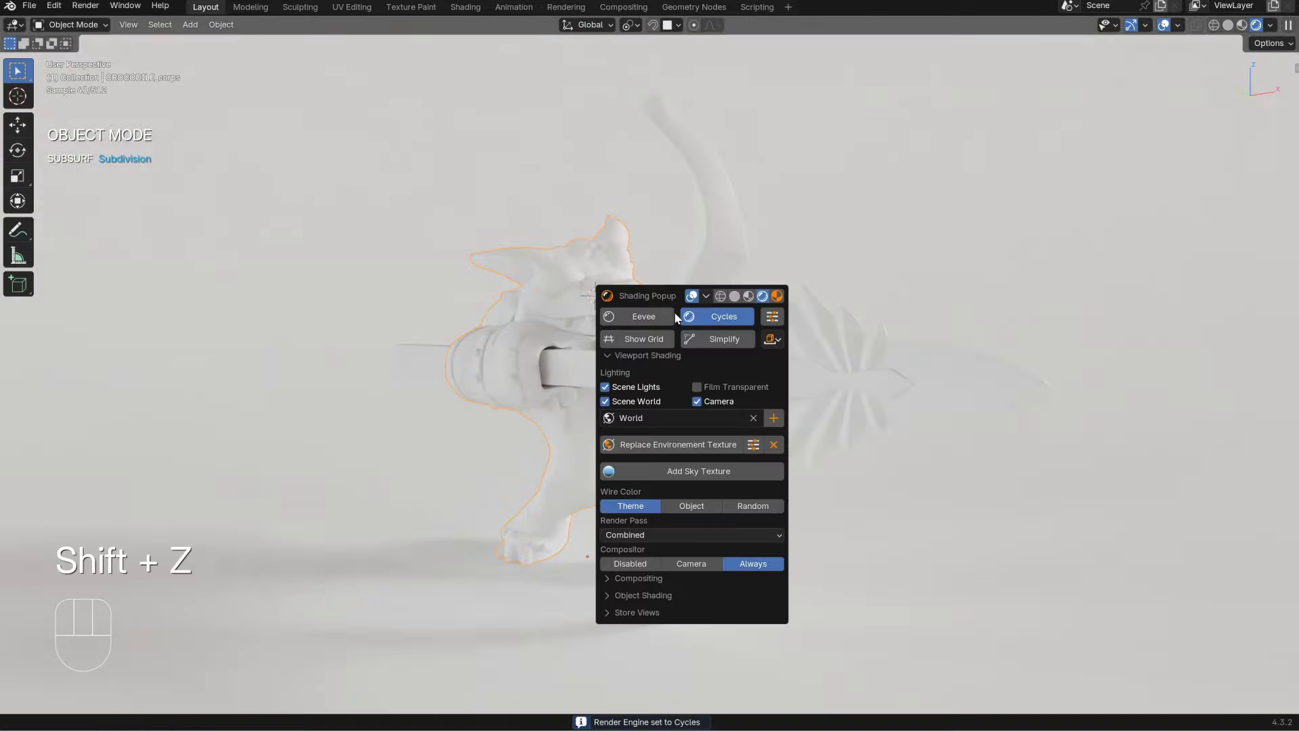
click(775, 318)
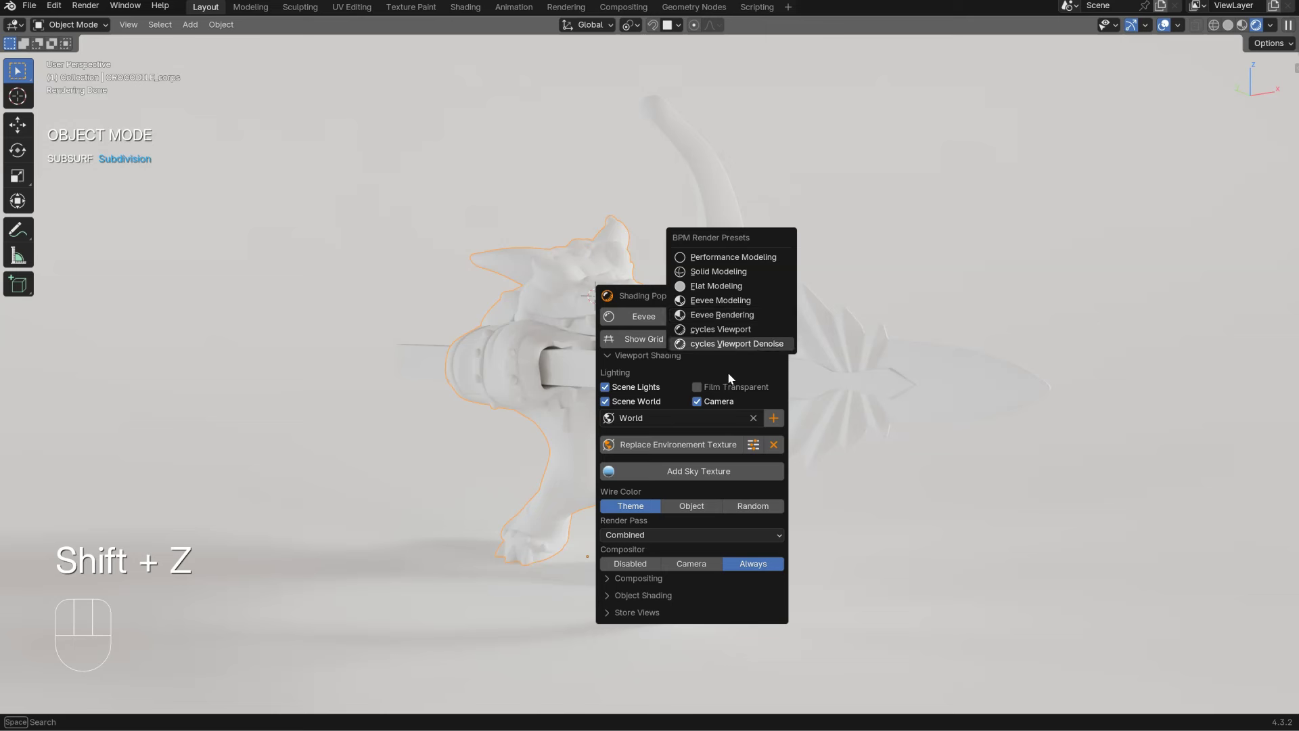
click(701, 349)
key(z)
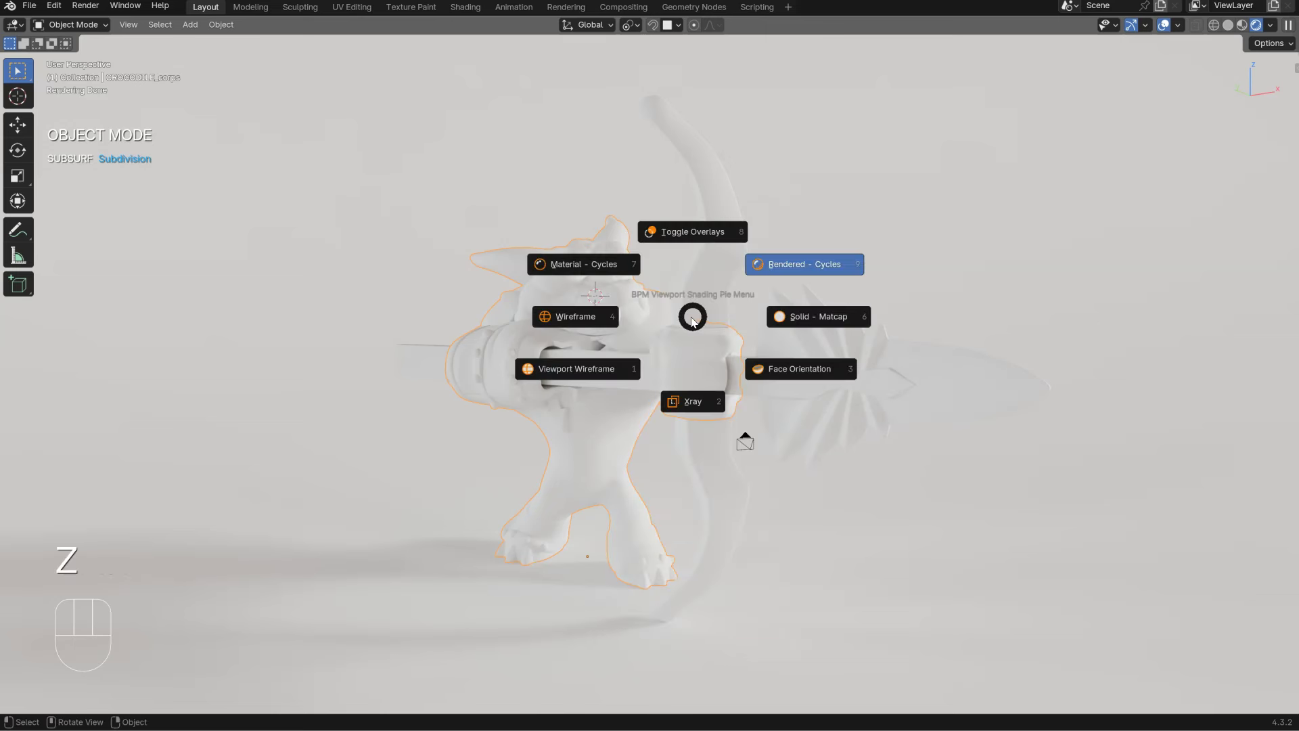
click(793, 322)
Step: Change the solid viewport lighting to Studio and rotate the studio environment, checking the light on the crocodile from different angles
key(z)
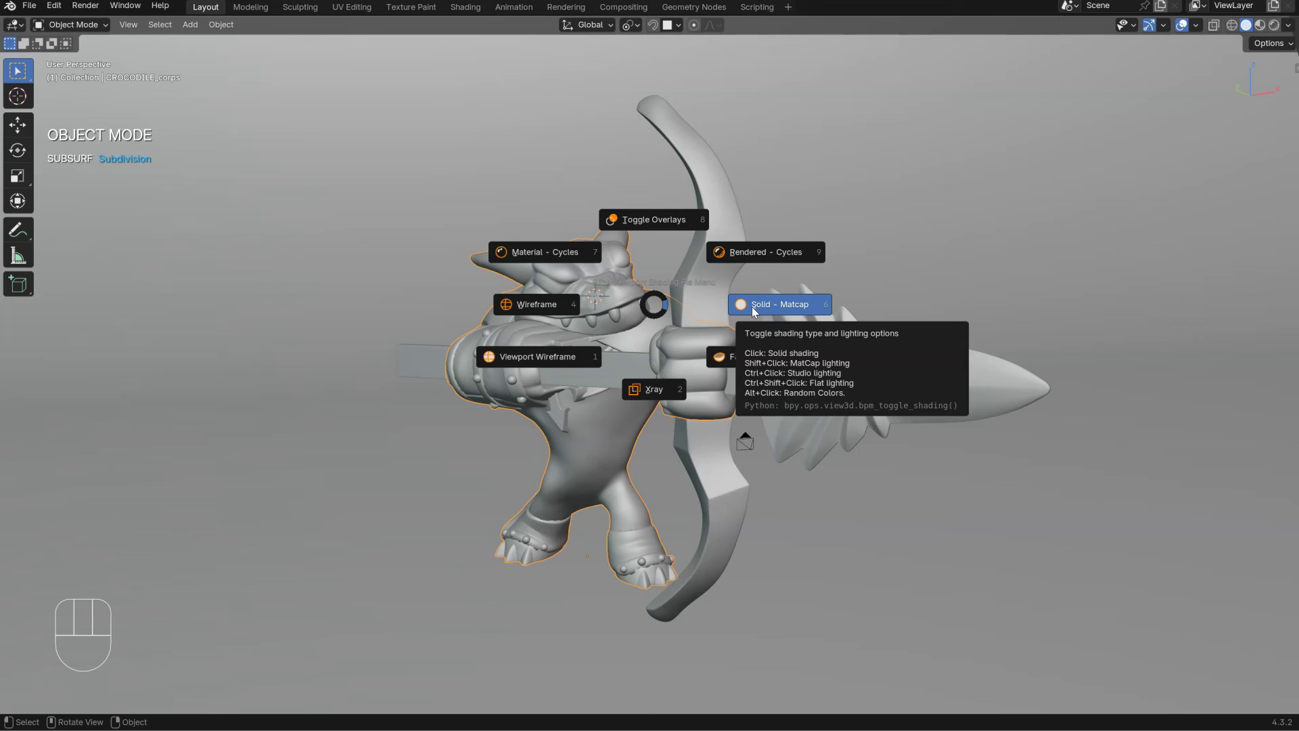
key(ctrl)
ctrl+click(766, 307)
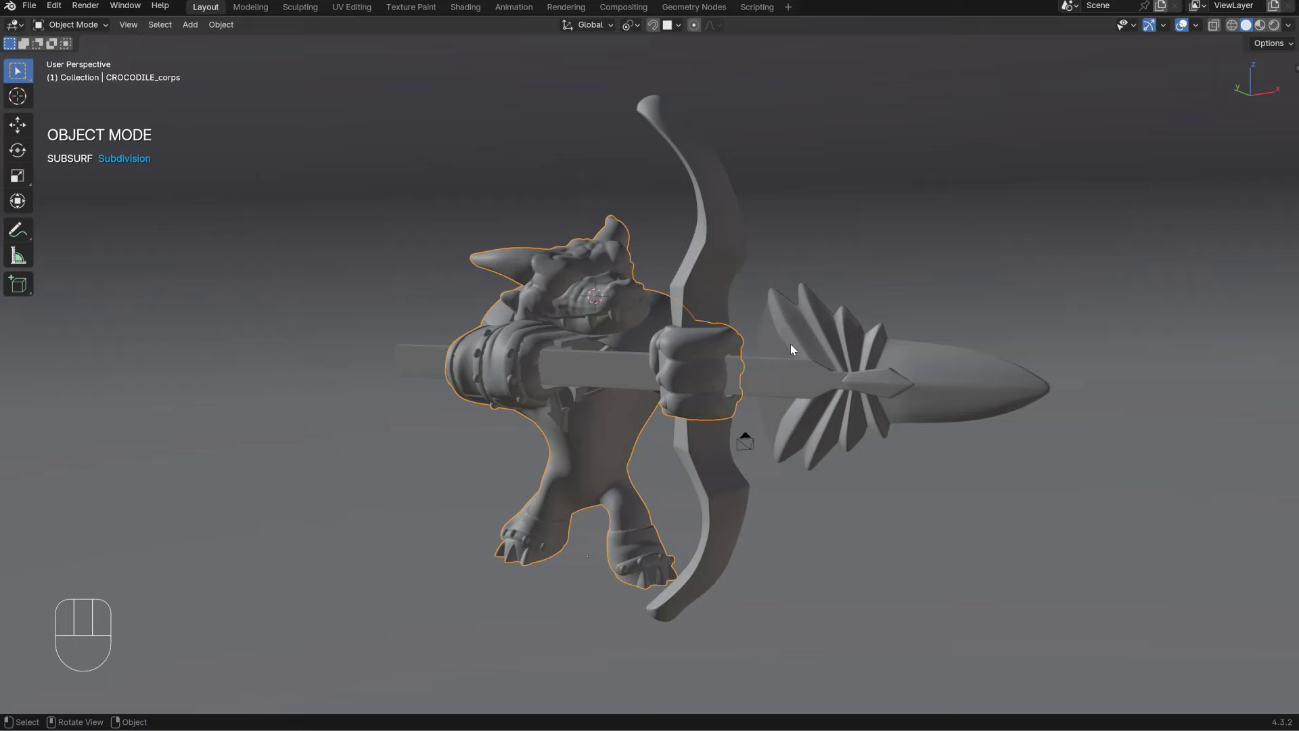
ctrl+shift+middle_drag(790, 344, 860, 395)
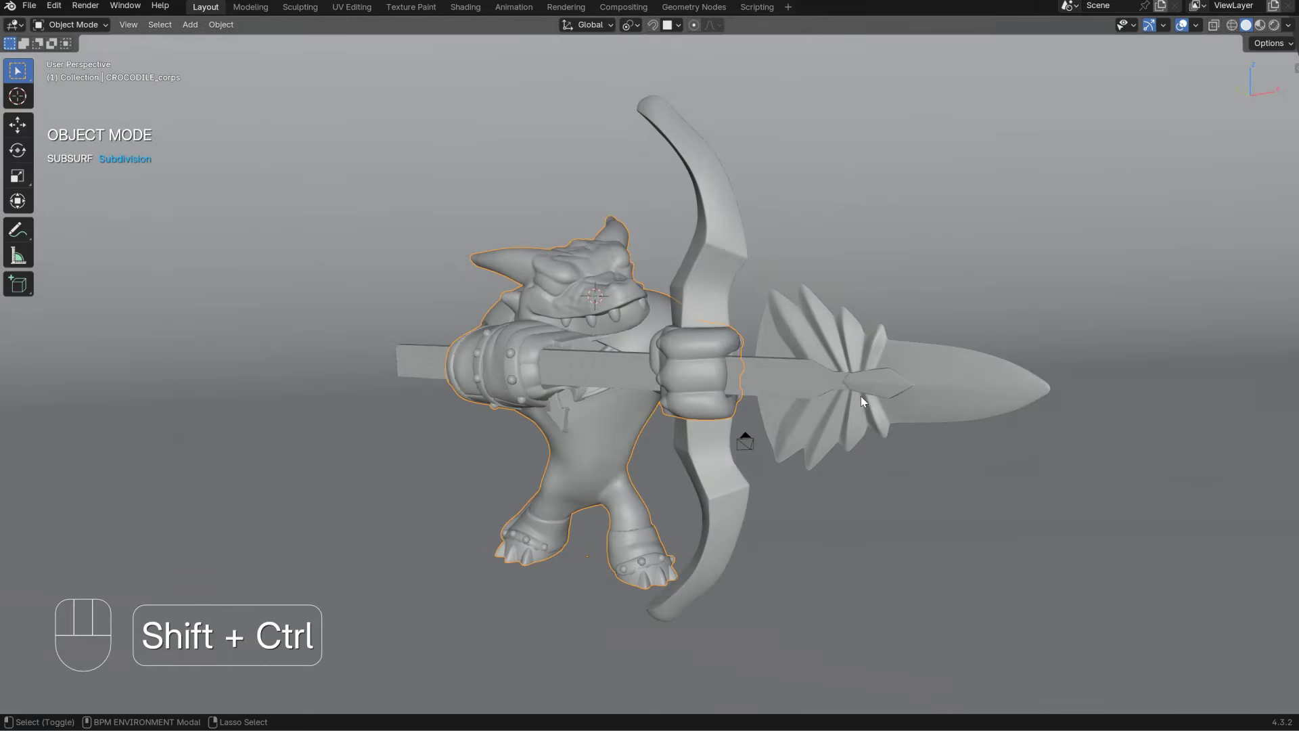
middle_drag(847, 331, 689, 355)
ctrl+shift+middle_drag(690, 355, 1020, 355)
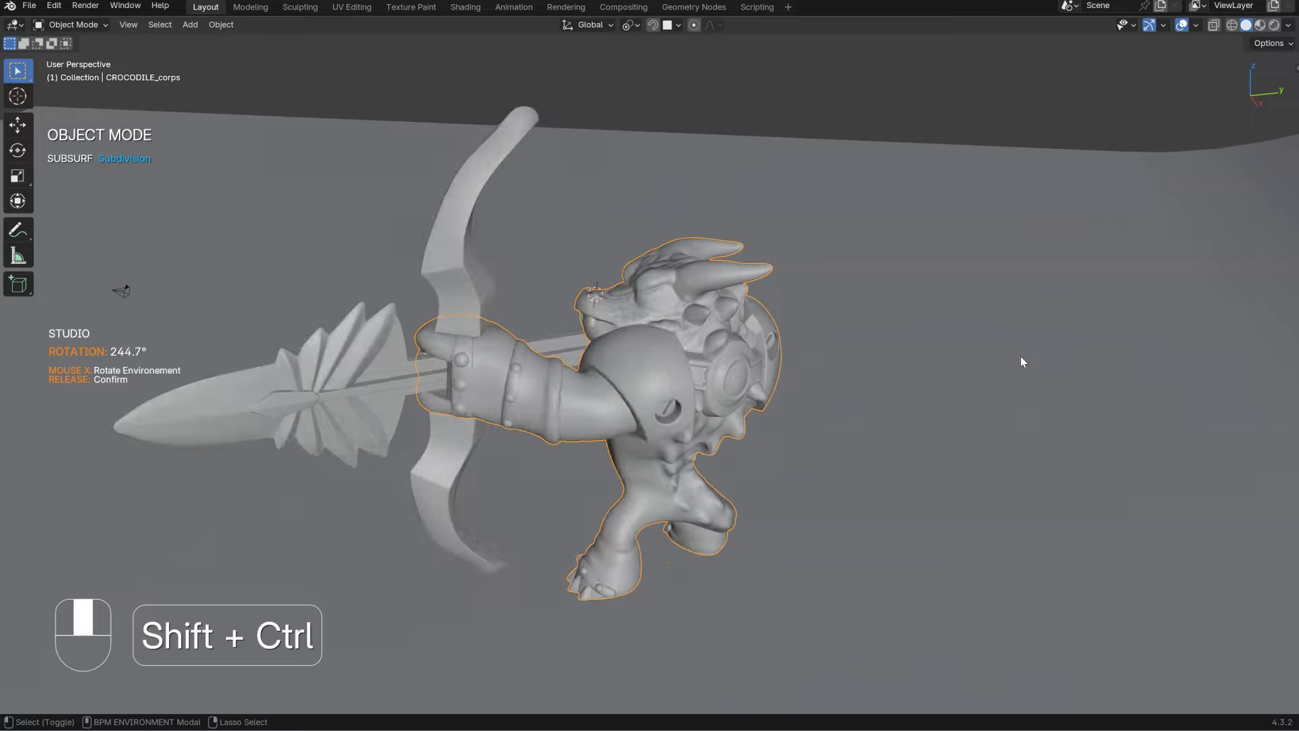
middle_drag(613, 375, 565, 360)
middle_drag(742, 351, 720, 342)
ctrl+shift+middle_drag(737, 344, 784, 351)
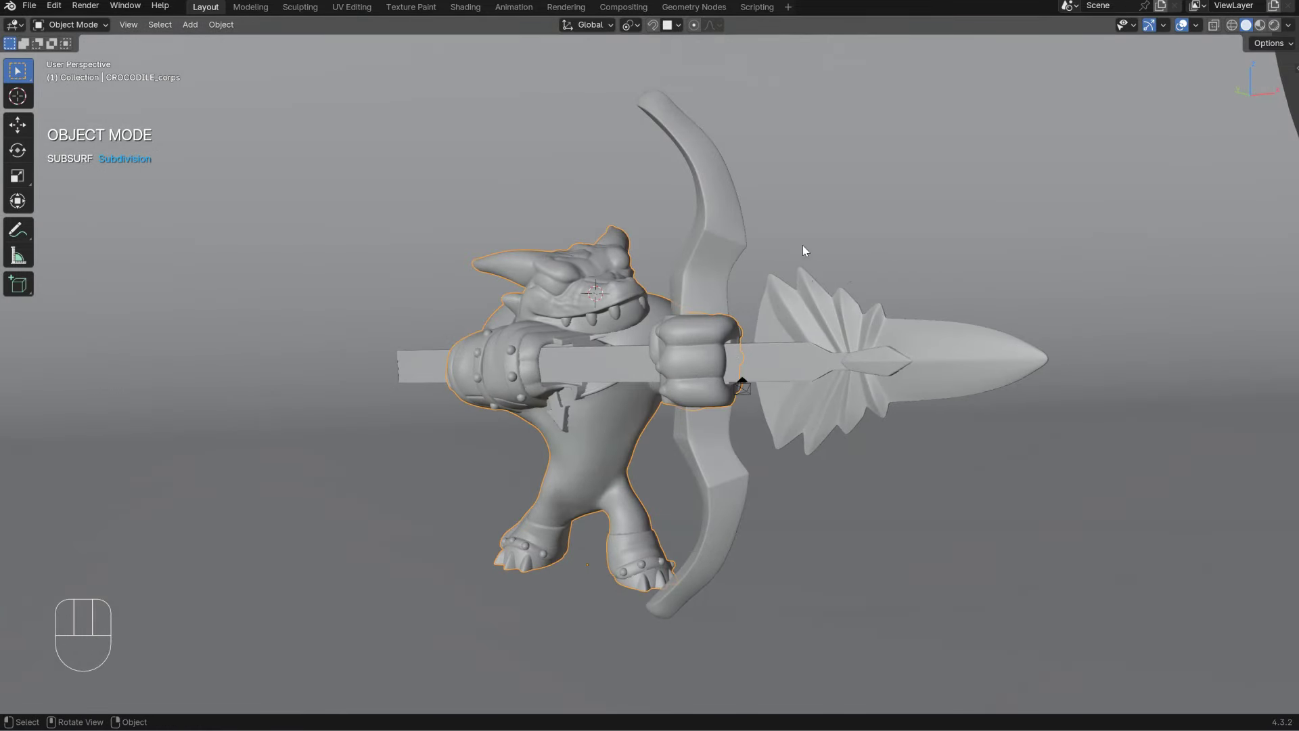
Step: Set the solid viewport lighting to MatCap and then Flat, with the viewport wireframe turned on
key(z)
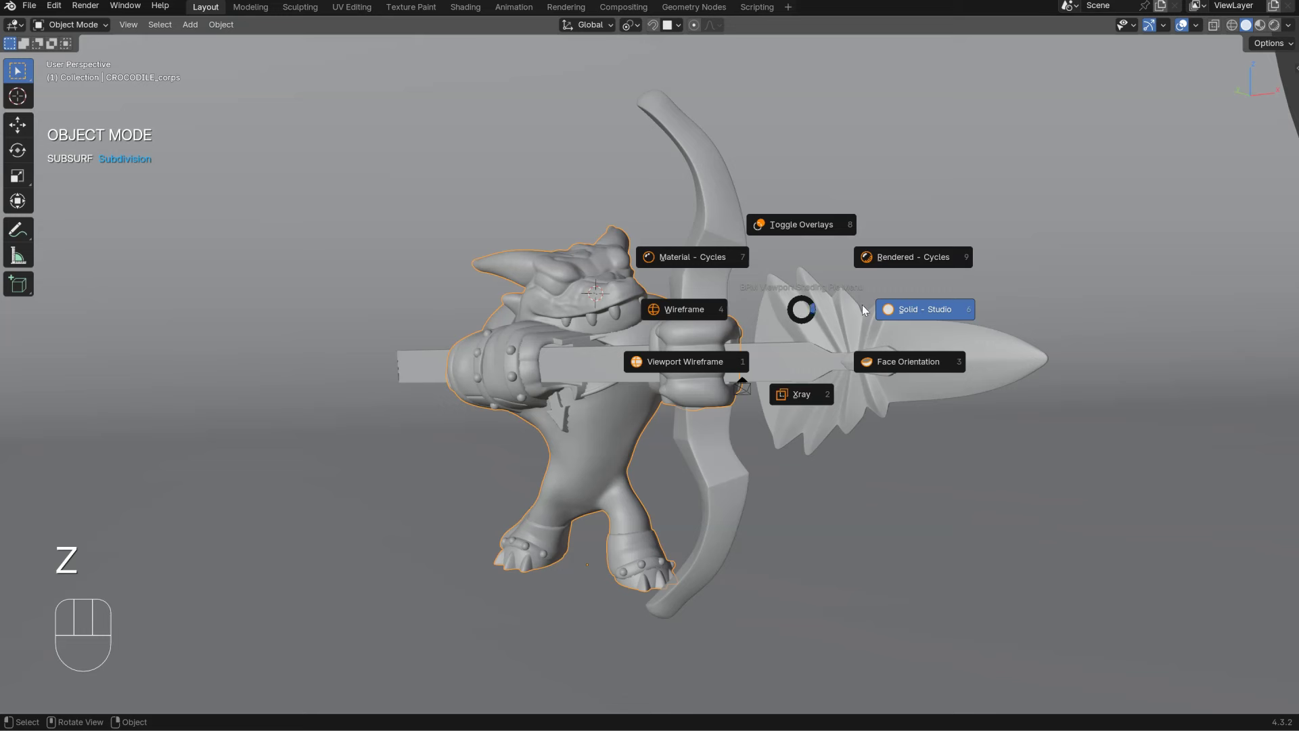
click(923, 311)
key(z)
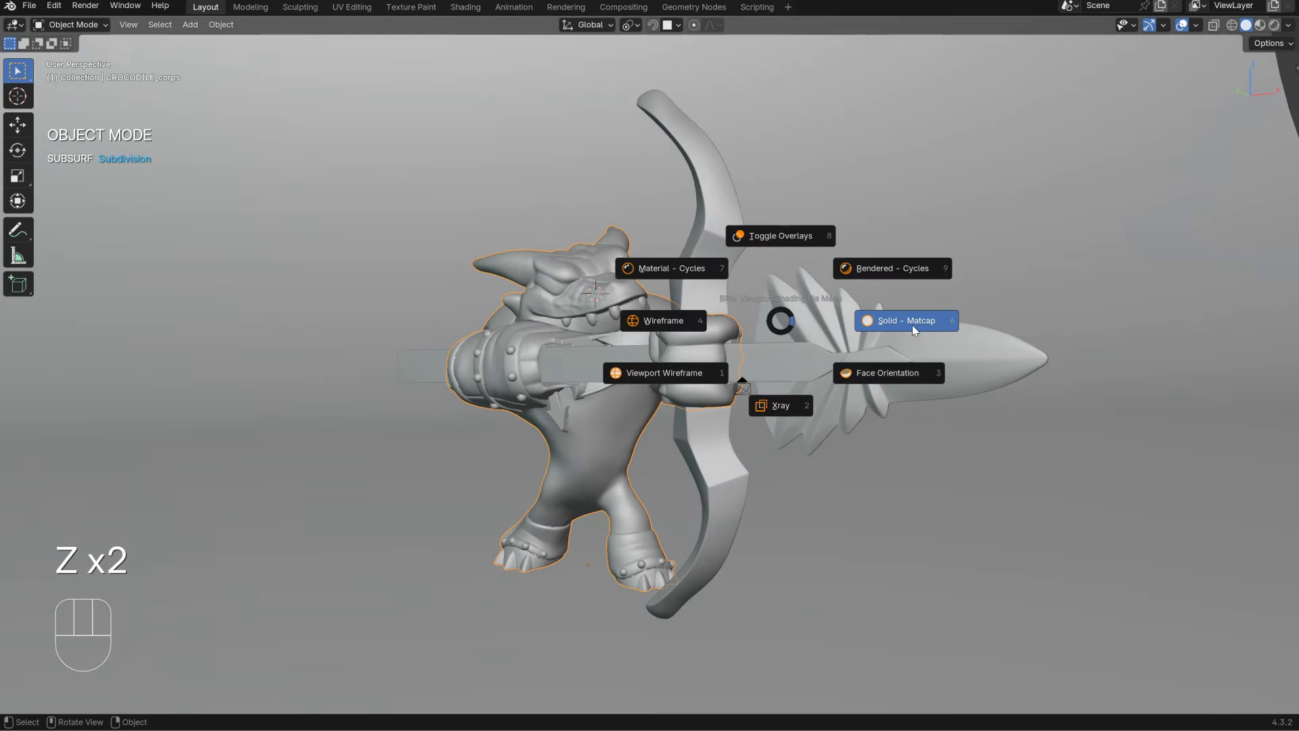
click(909, 322)
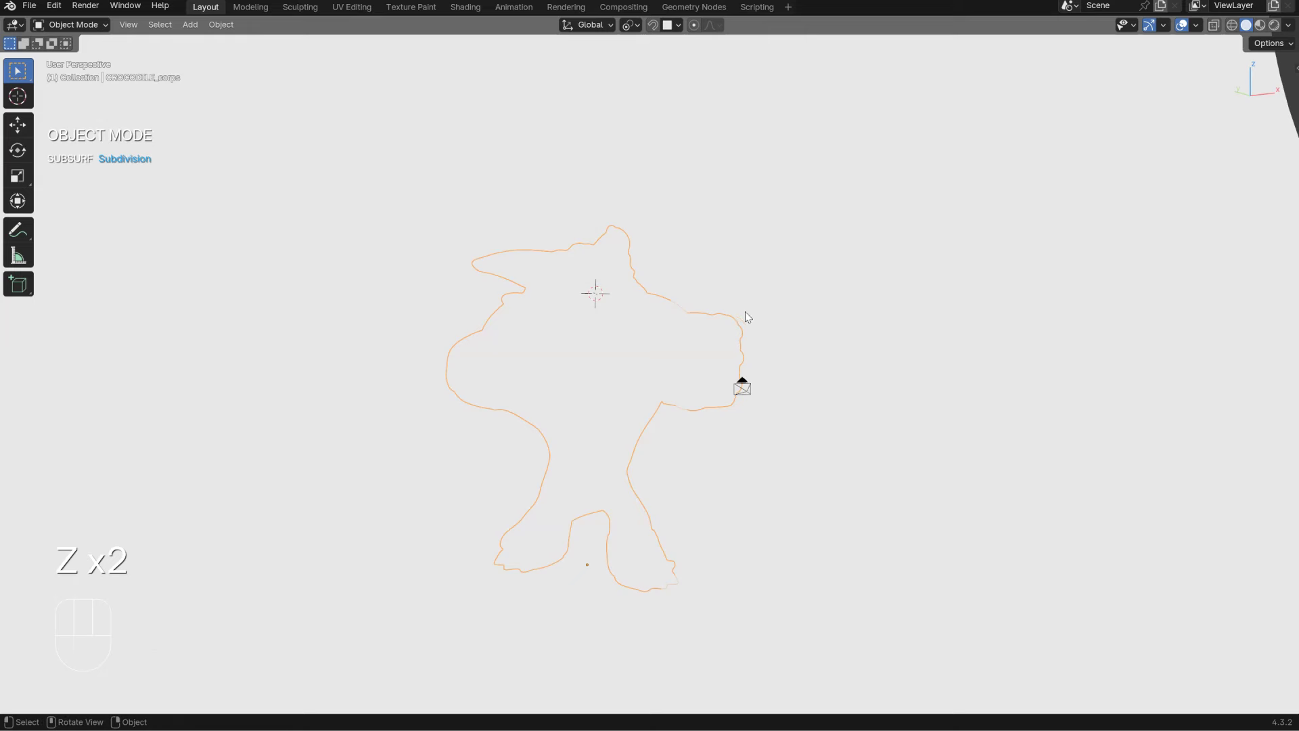
key(z)
click(661, 359)
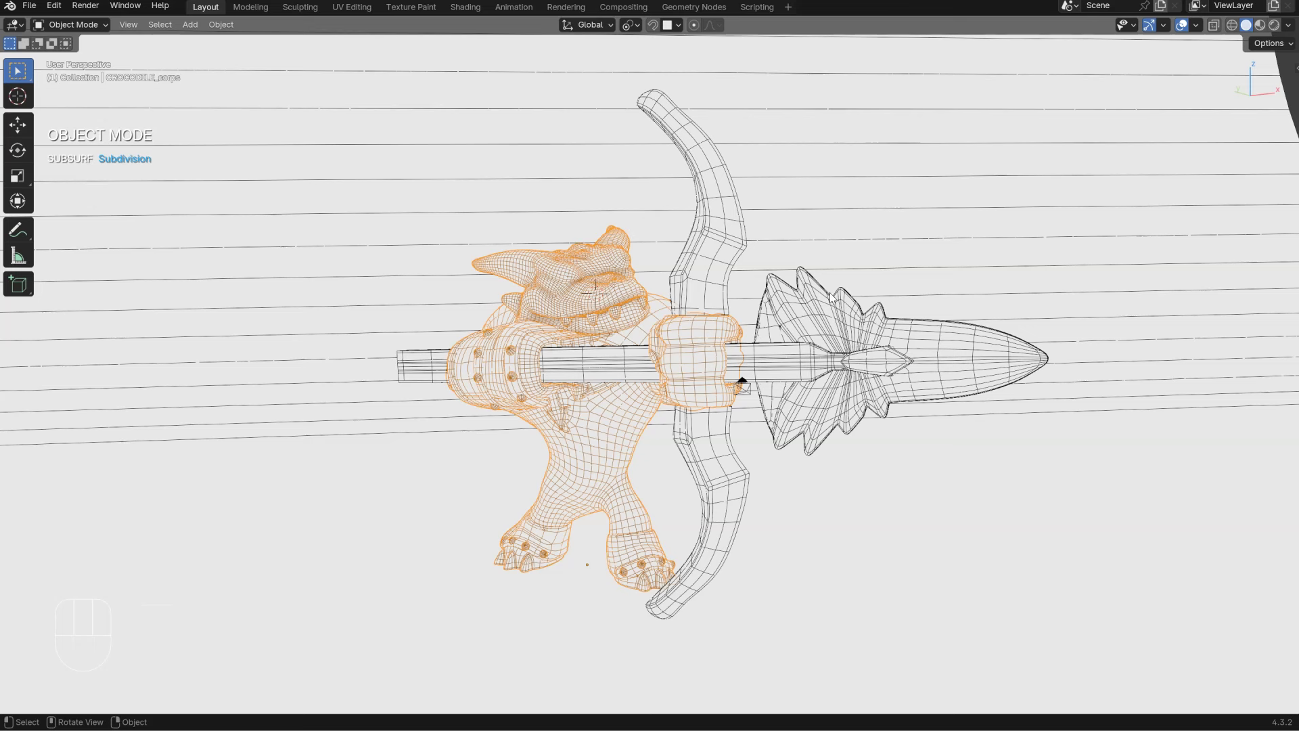
Step: Try a single light purple color for the flat viewport shading, and restore the Material color option
key(shift+z)
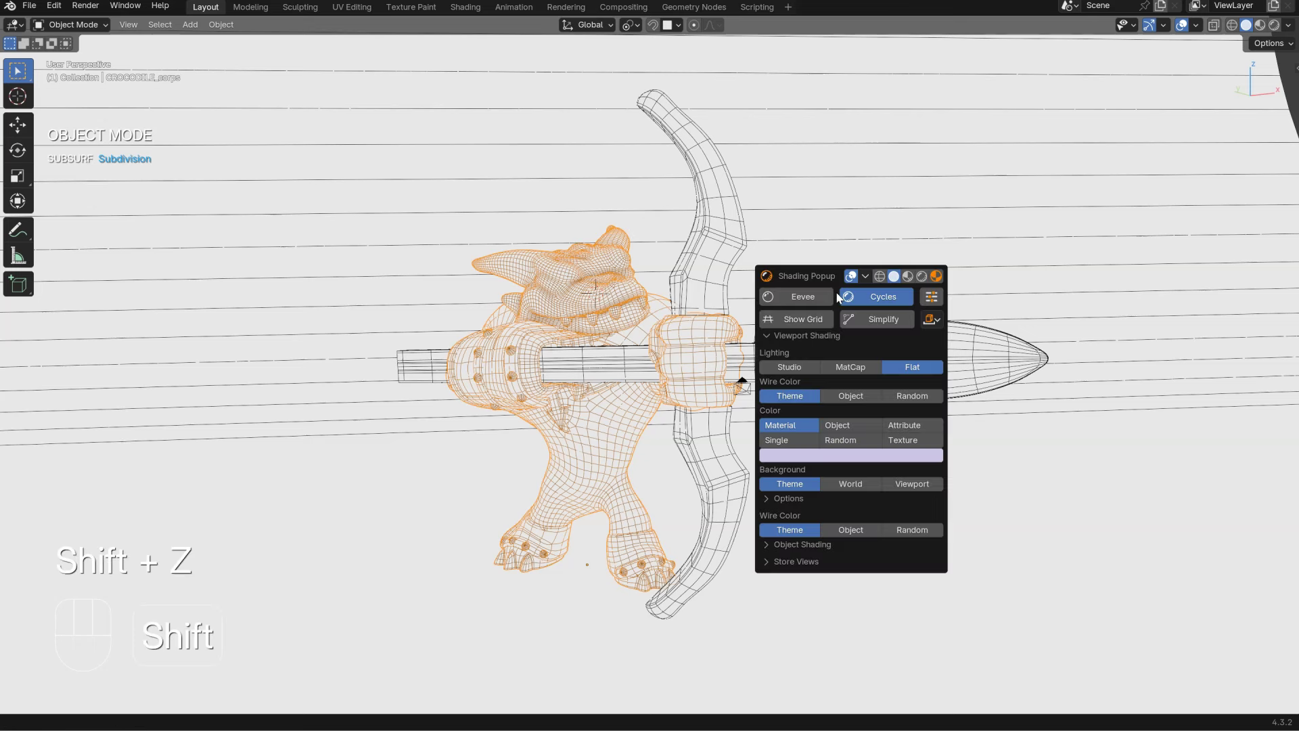
click(785, 440)
click(785, 455)
mouse_move(819, 288)
mouse_down()
mouse_move(817, 314)
mouse_move(843, 290)
mouse_move(816, 313)
mouse_up()
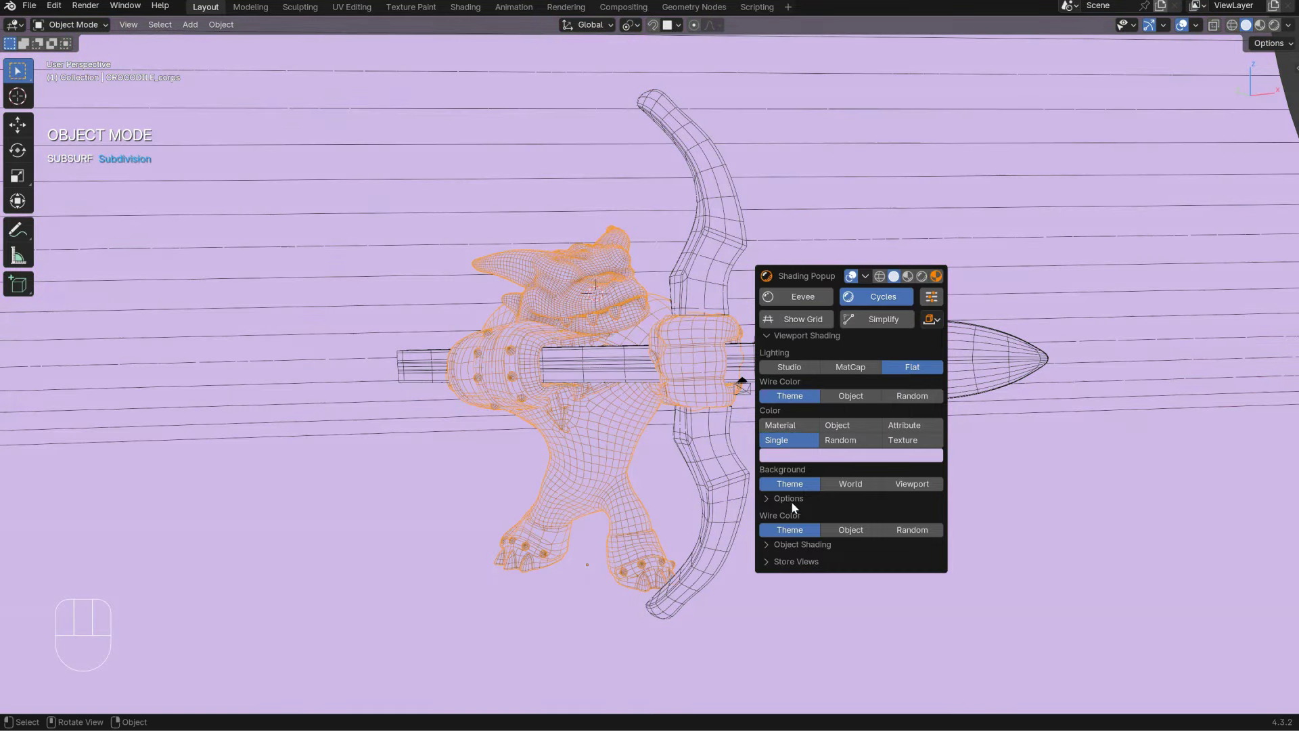
click(774, 424)
Step: Return the solid viewport to MatCap lighting and turn off the viewport wireframe
key(z)
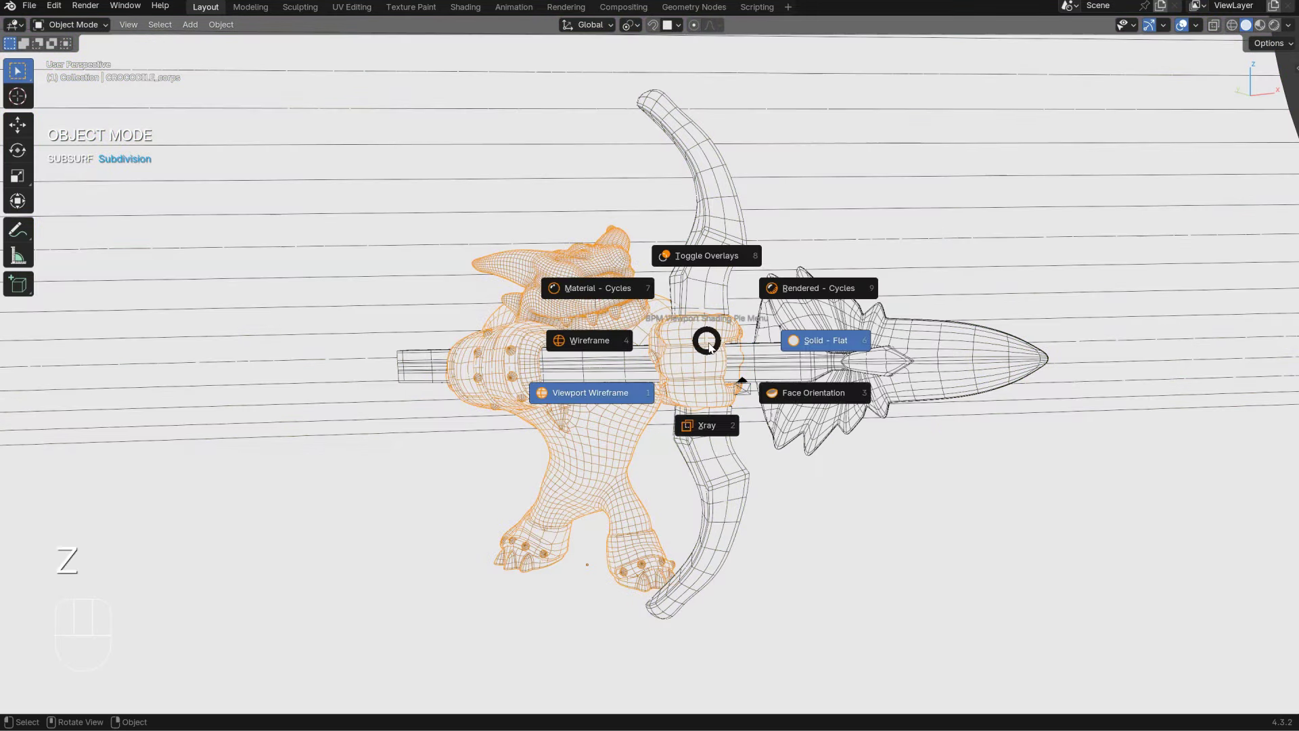
click(822, 341)
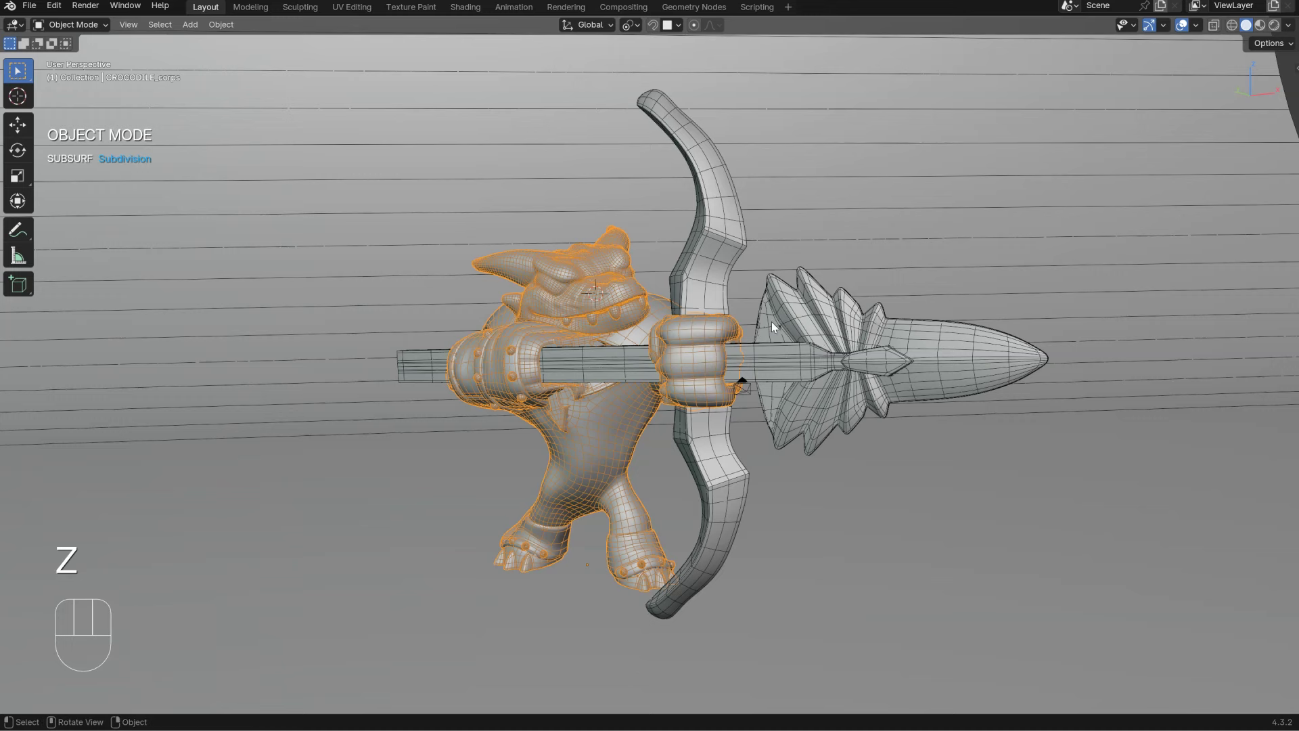
key(z)
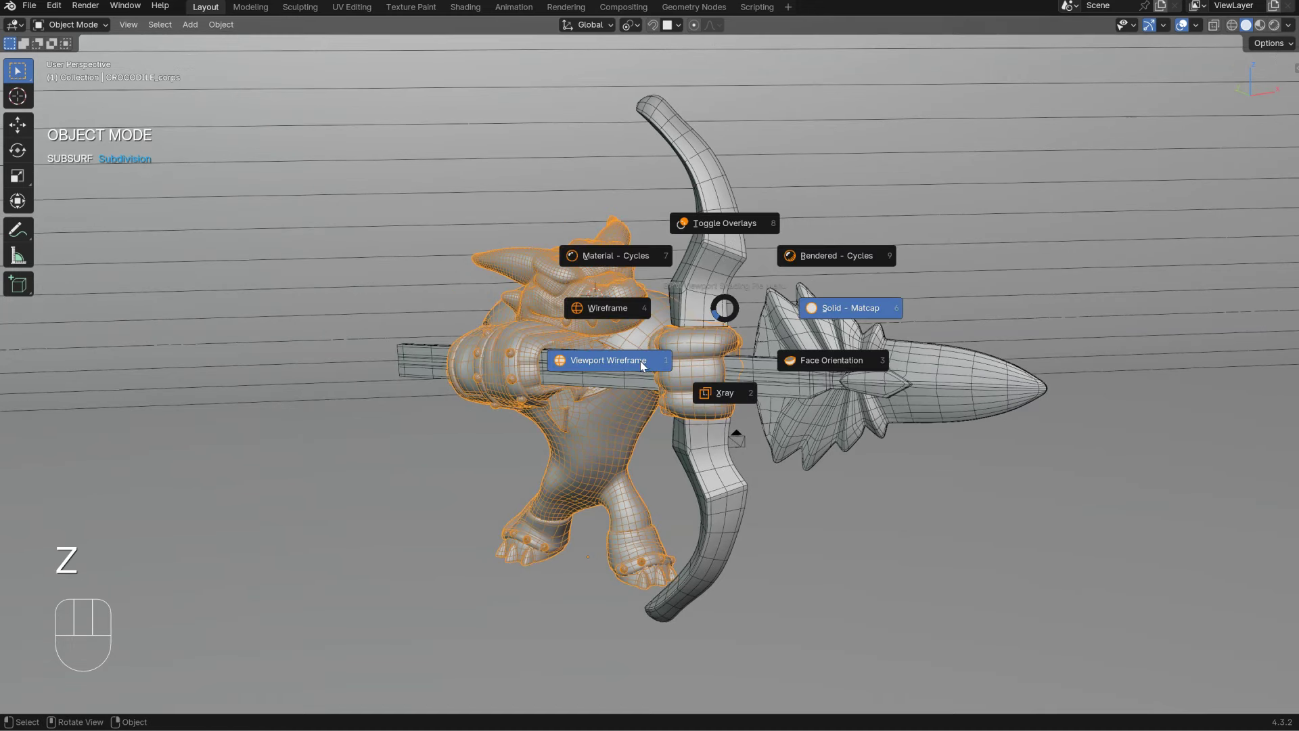
click(640, 360)
Step: Check the MatCap shading settings, and try random object colors in the solid viewport before restoring MatCap shading
middle_drag(778, 322, 778, 316)
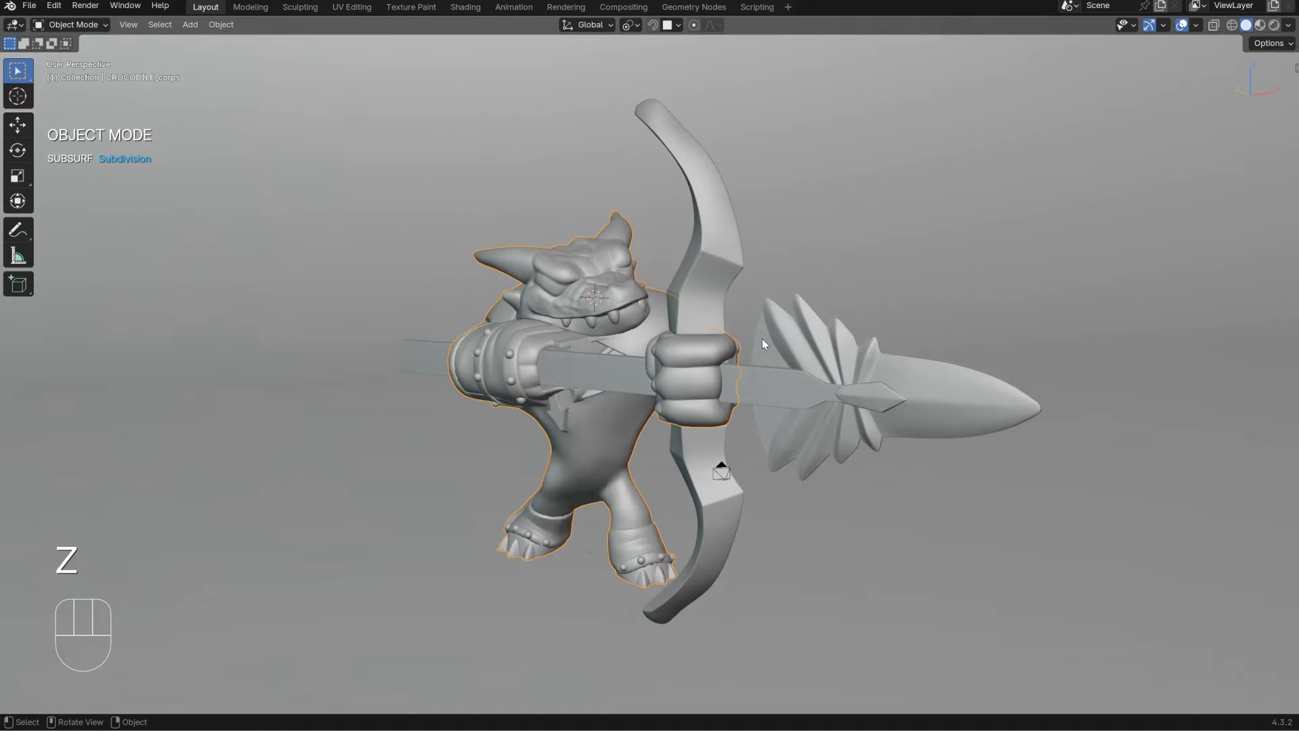
key(shift+z)
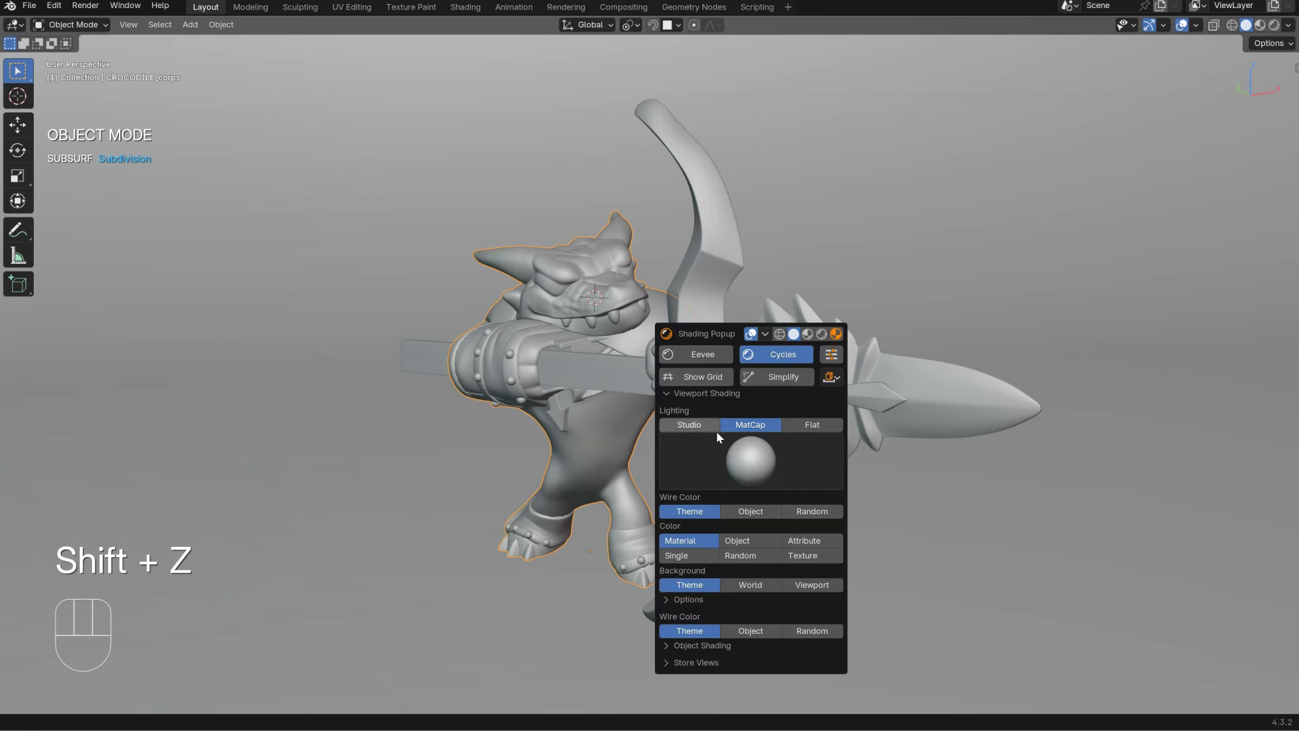
key(z)
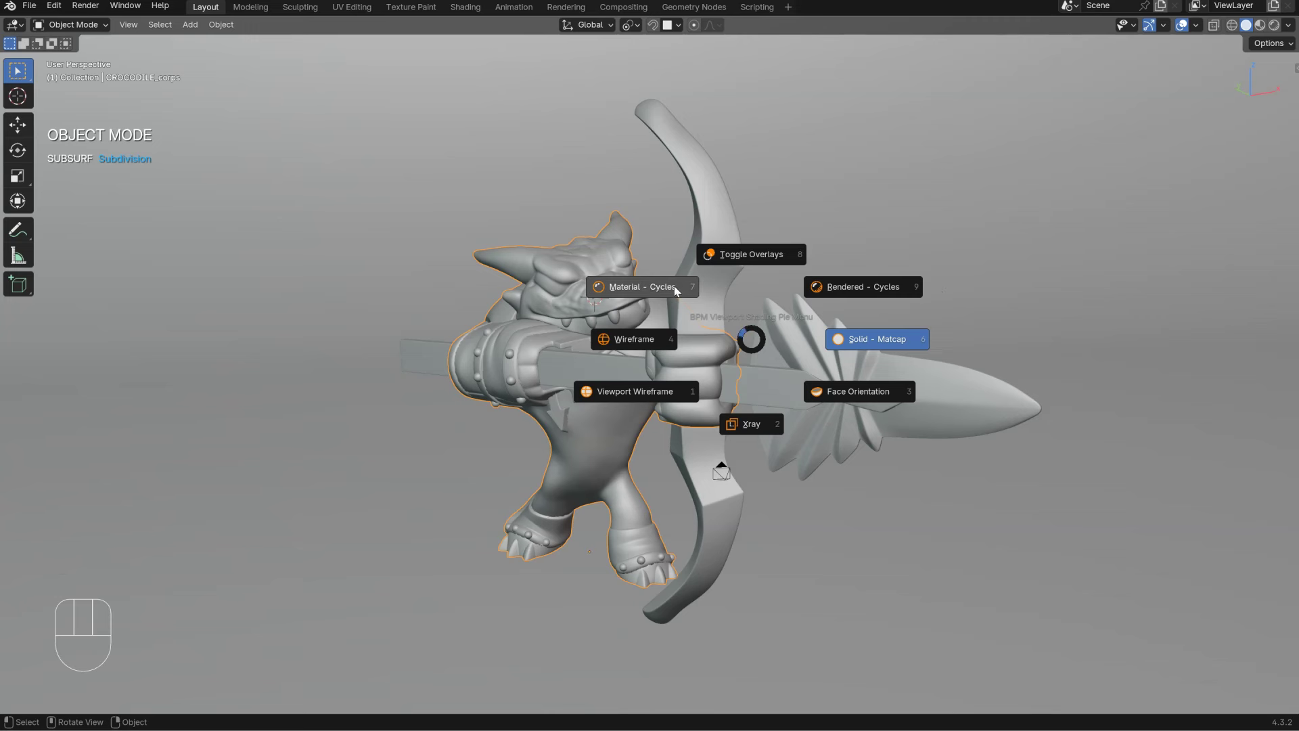
click(855, 342)
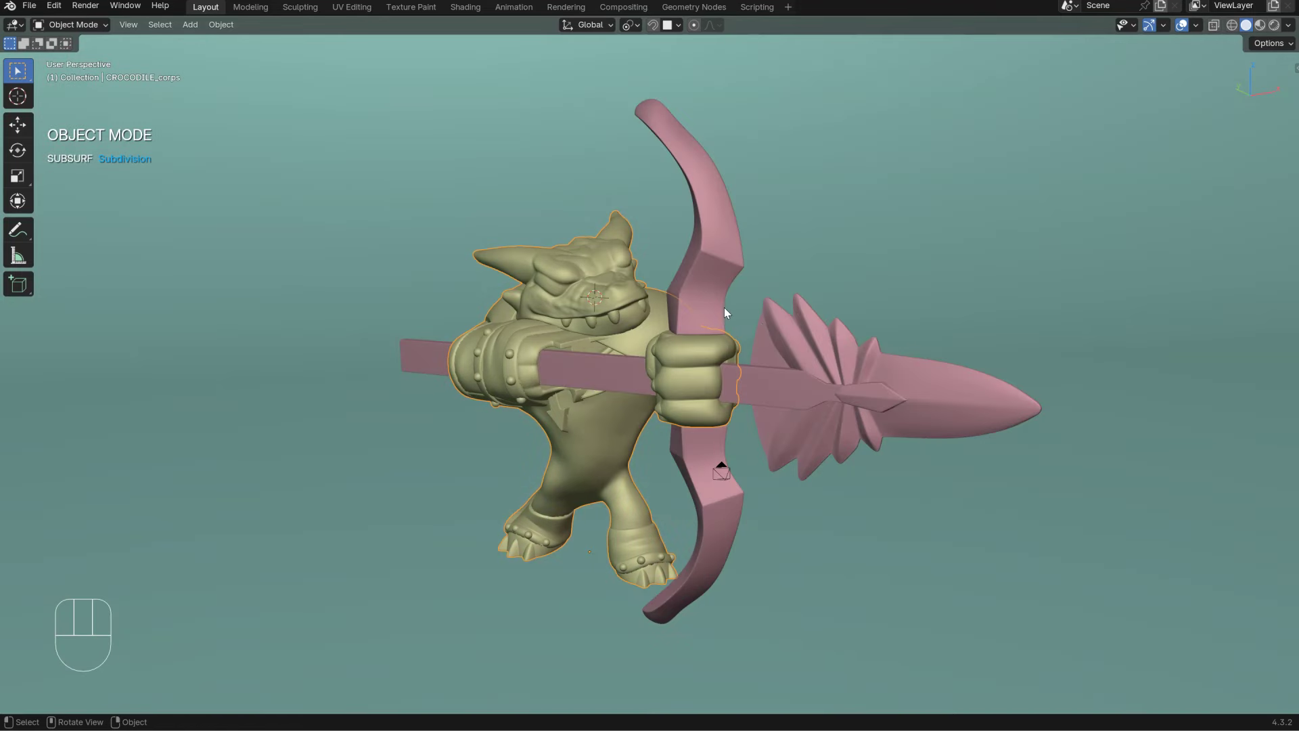
key(z)
click(831, 322)
key(z)
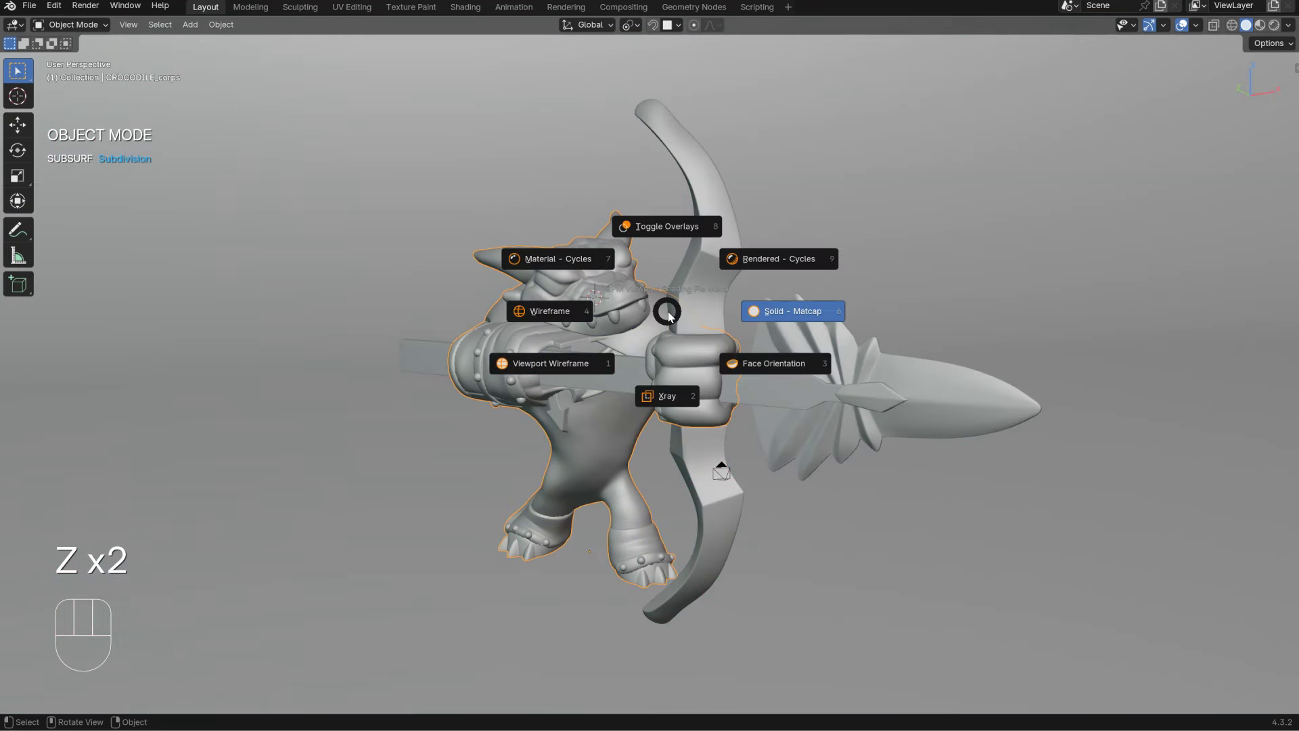
click(668, 315)
key(z)
click(694, 397)
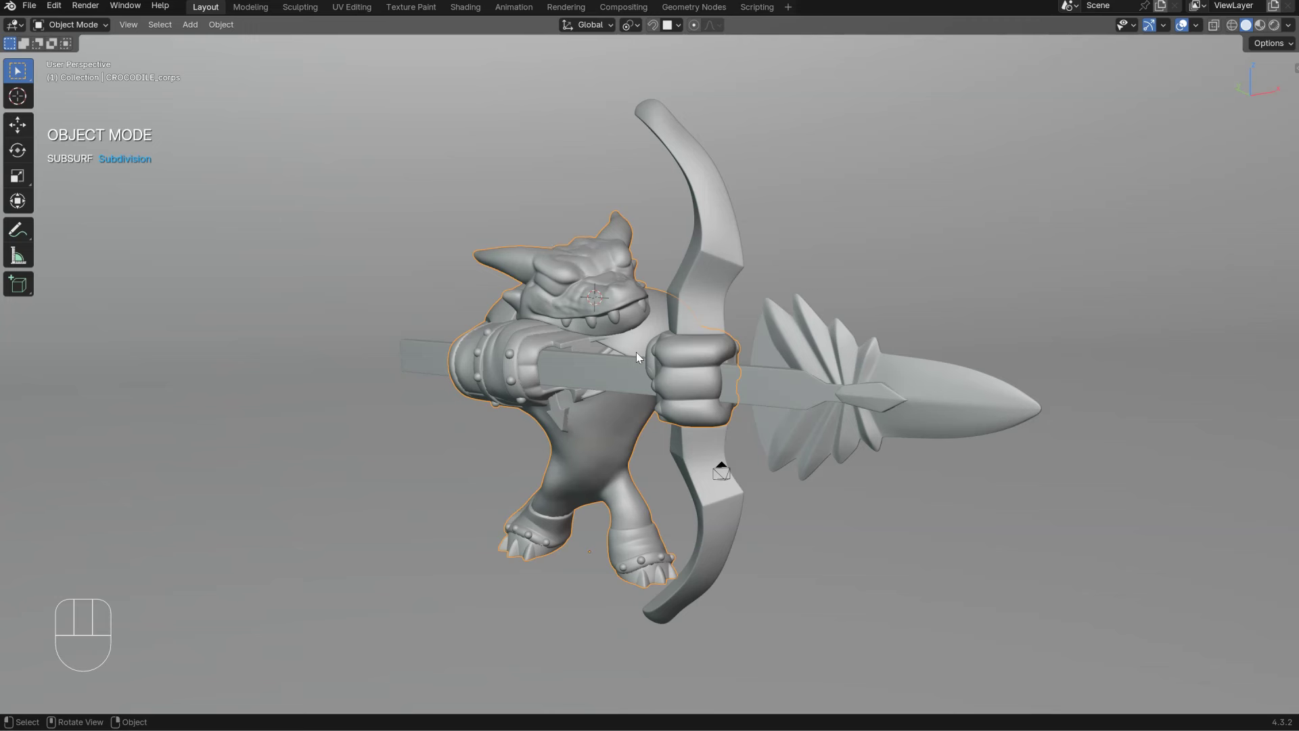
Step: Switch the viewport to Rendered shading with the Eevee engine and apply the Eevee Rendering preset
key(z)
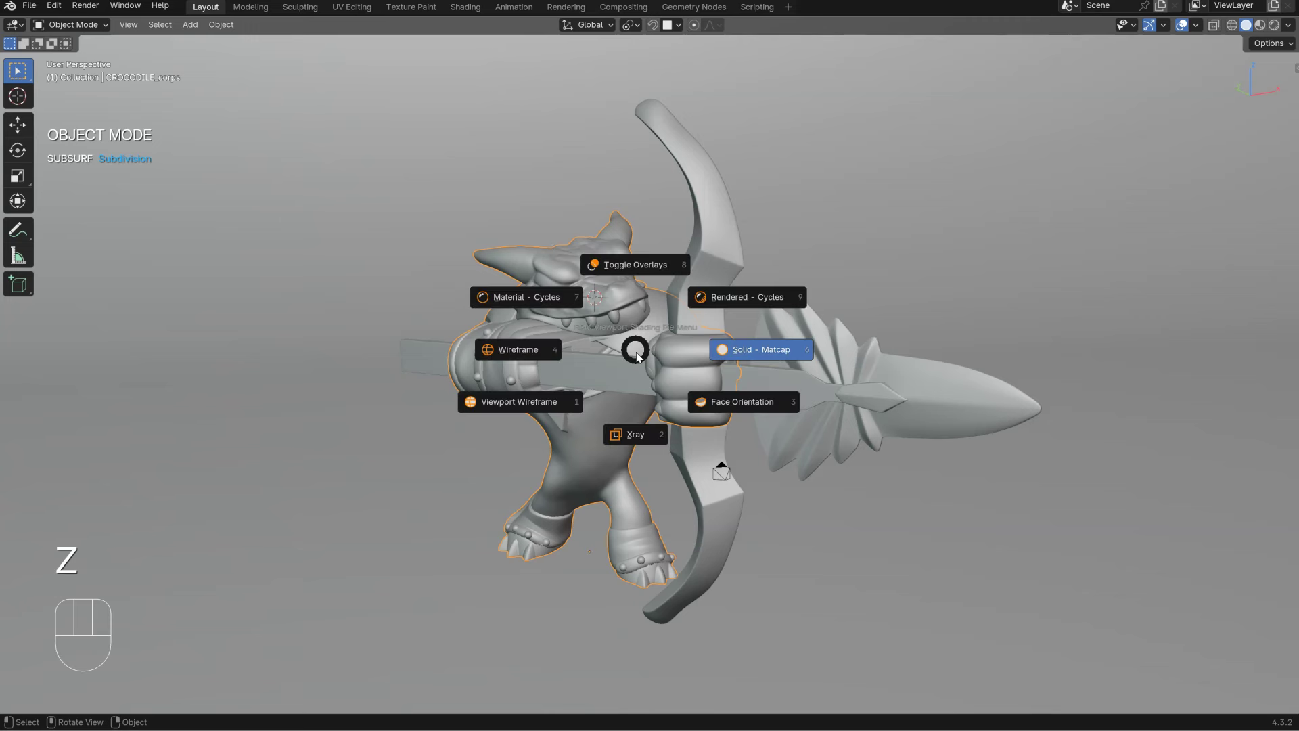
ctrl+click(740, 299)
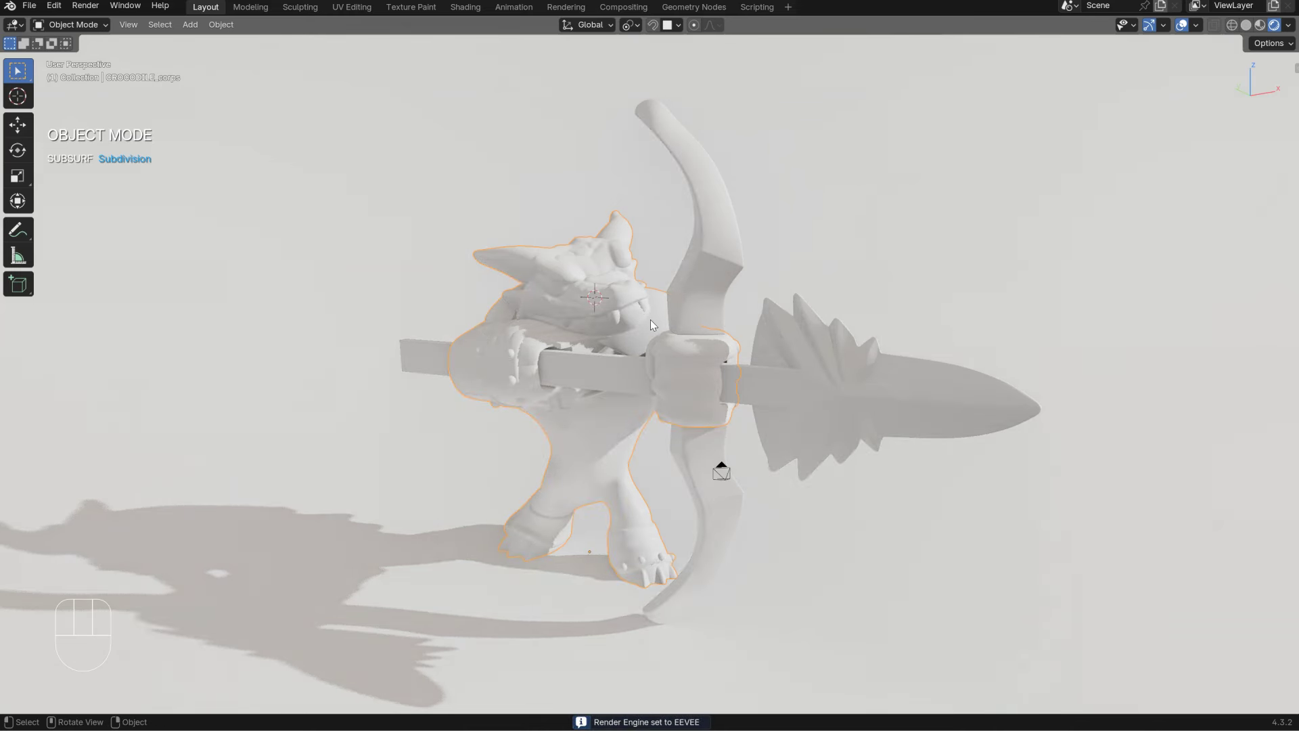
key(shift+z)
click(746, 325)
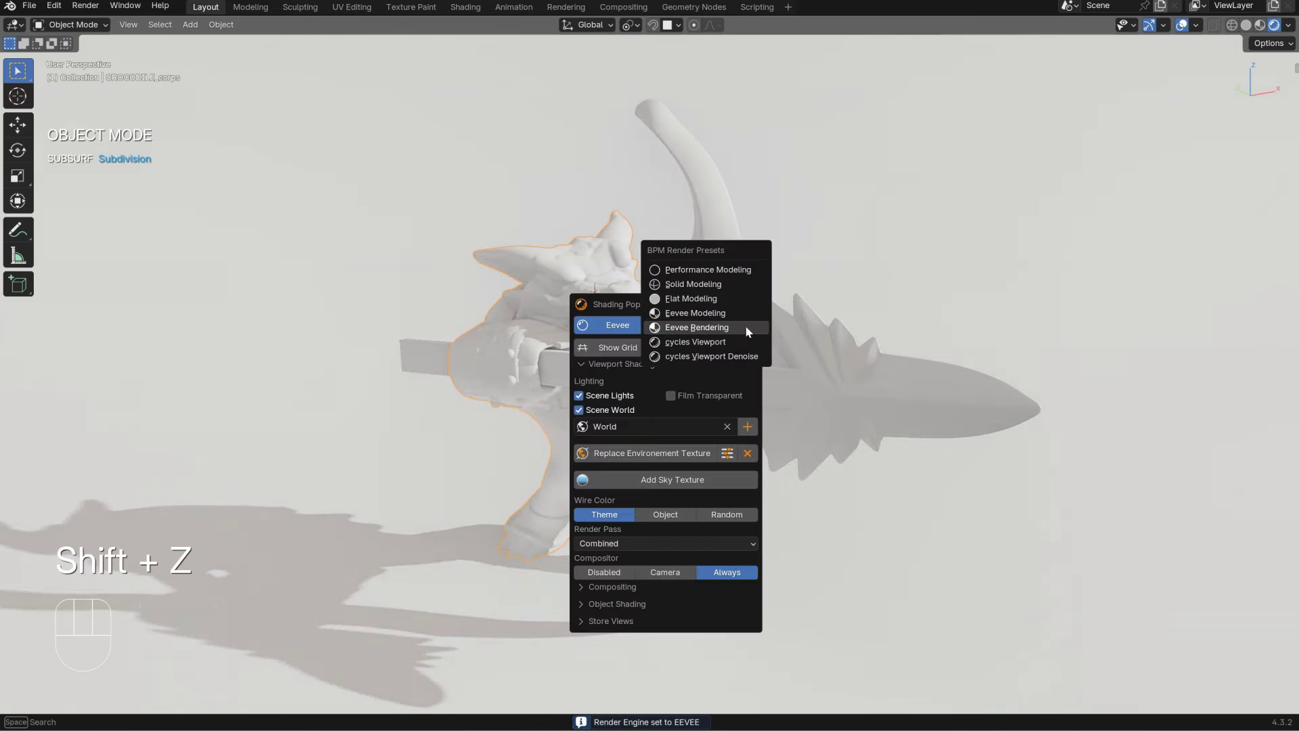
click(689, 329)
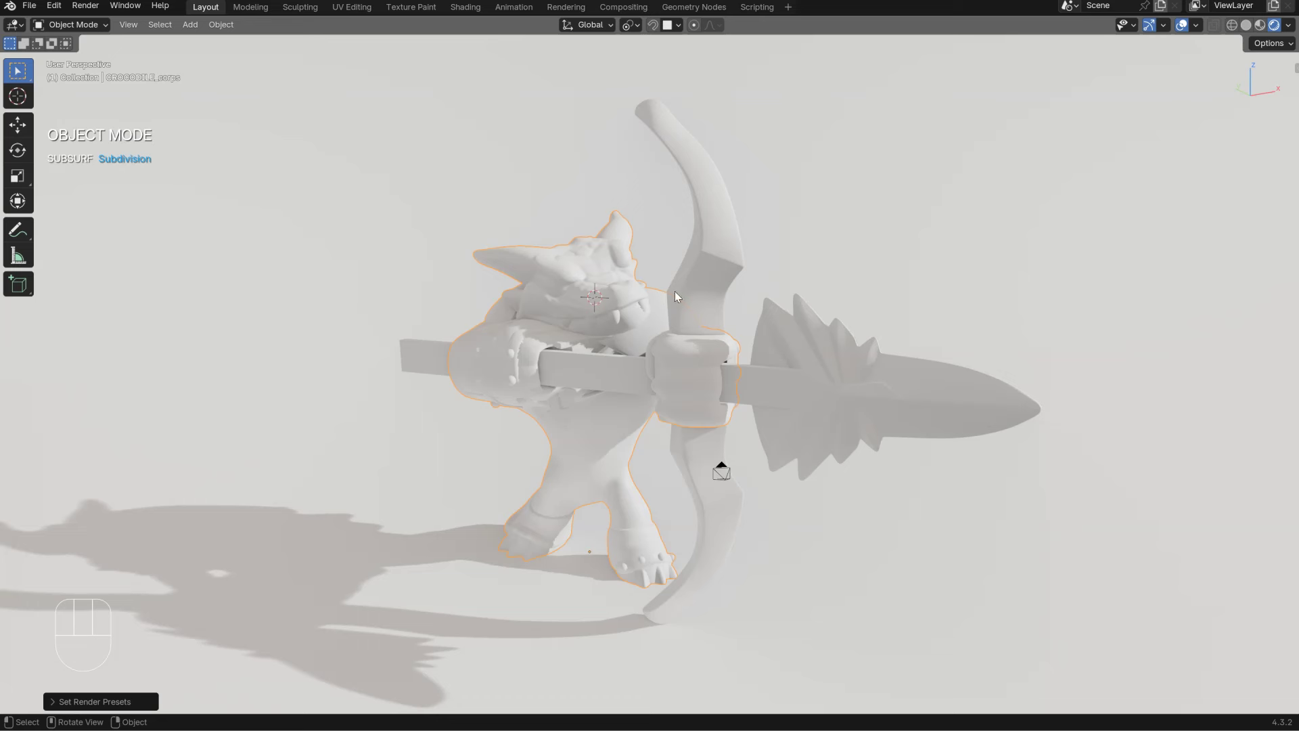
Step: Add a new material to the selected crocodile body
key(ctrl+apostrophe)
drag(665, 254, 819, 258)
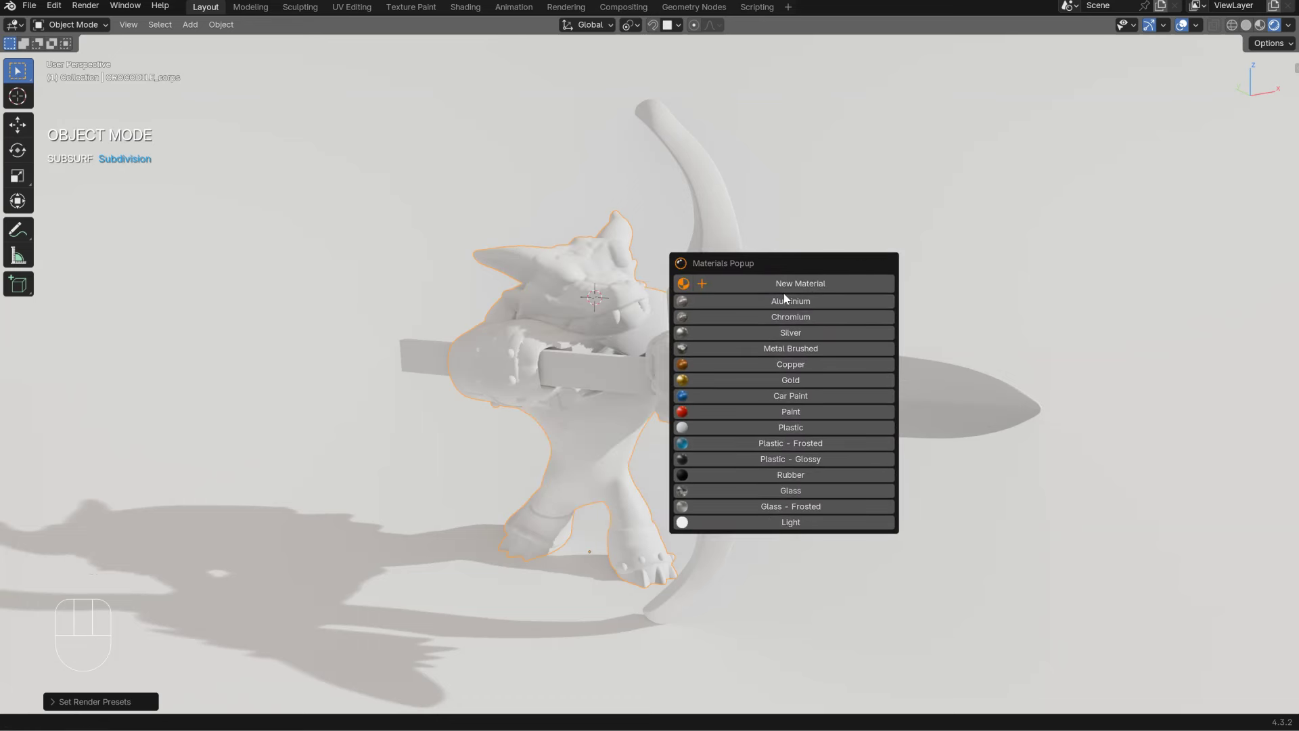
click(792, 283)
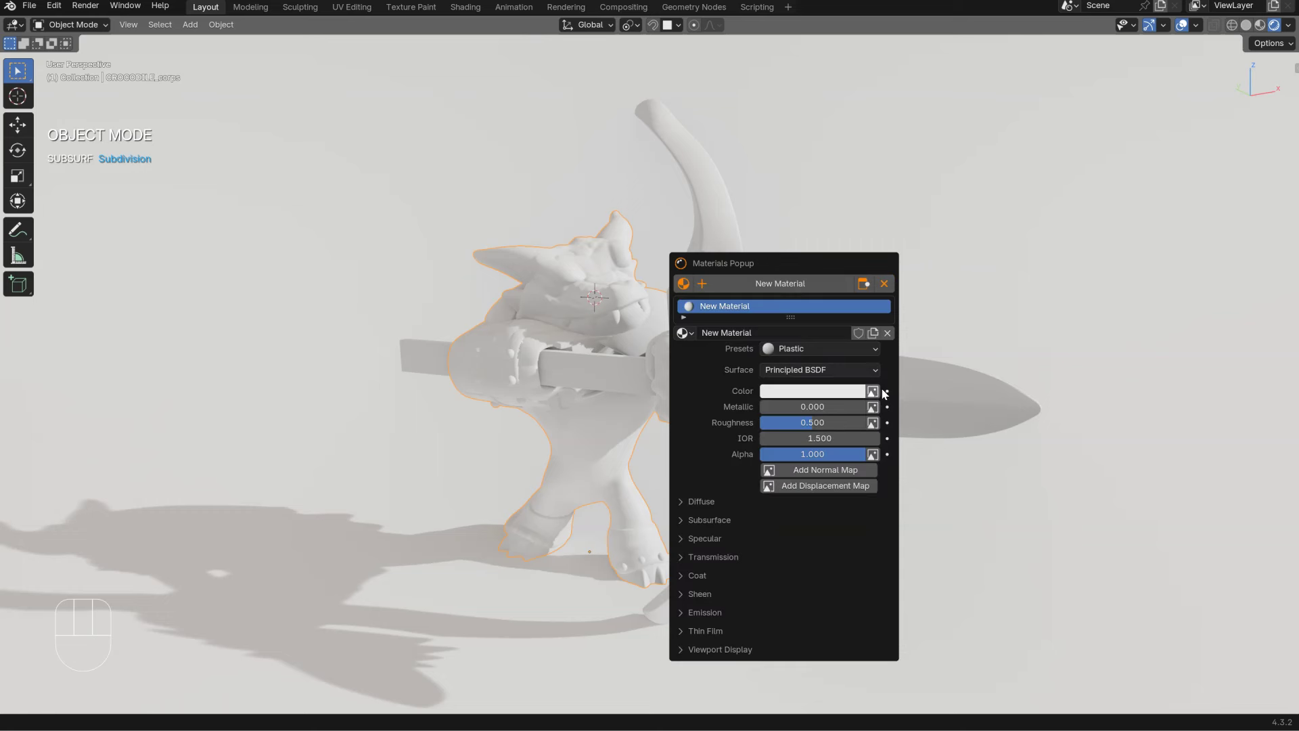
Step: Load the crocodile's COLOR_001.jpg image as the new material's Base Color texture
click(872, 391)
click(332, 386)
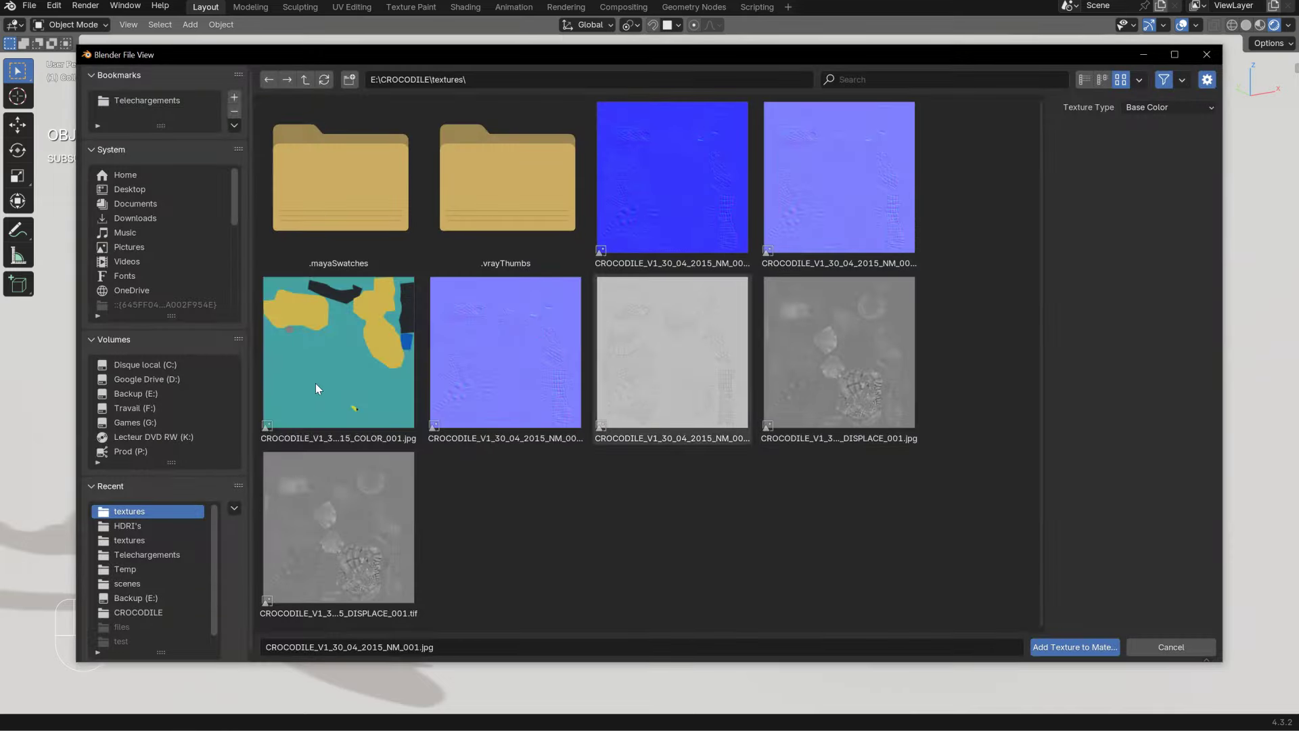
click(1064, 644)
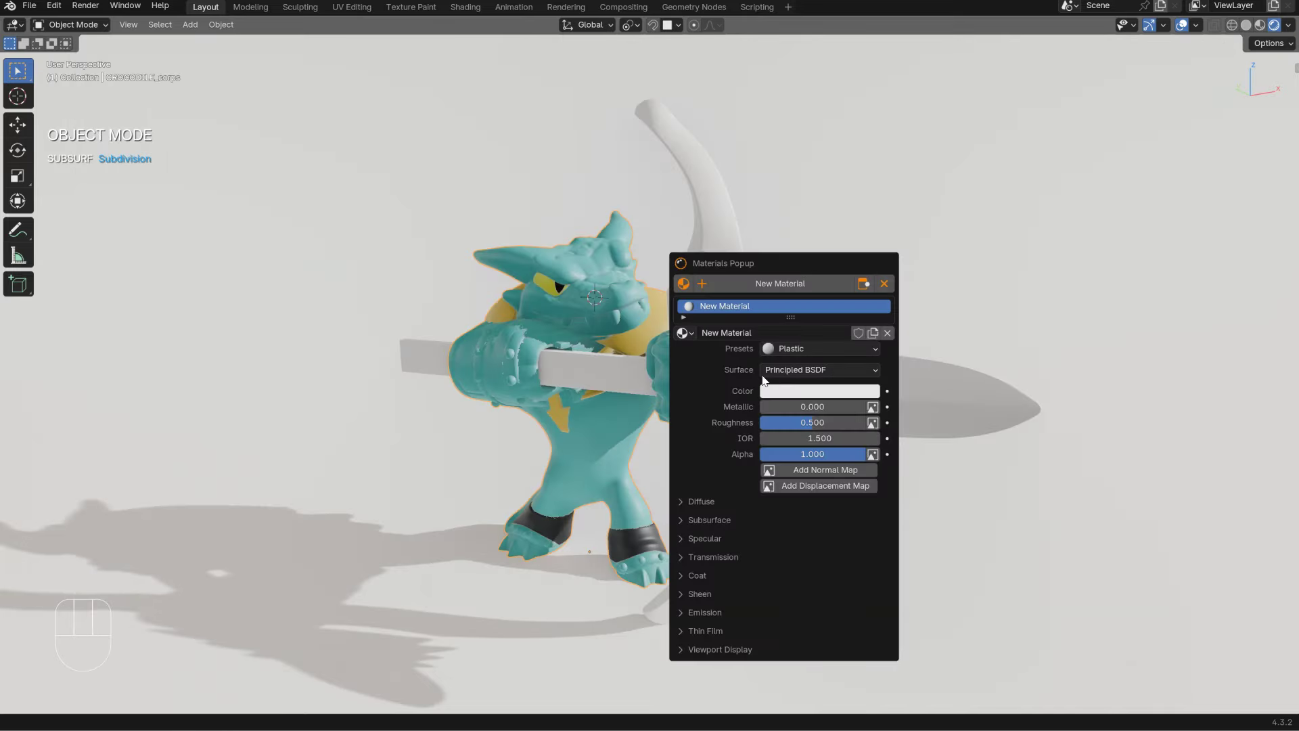
Step: Add CROCODILE_V1_30_04_2015_NM_001.jpg as the new material's normal map
click(820, 471)
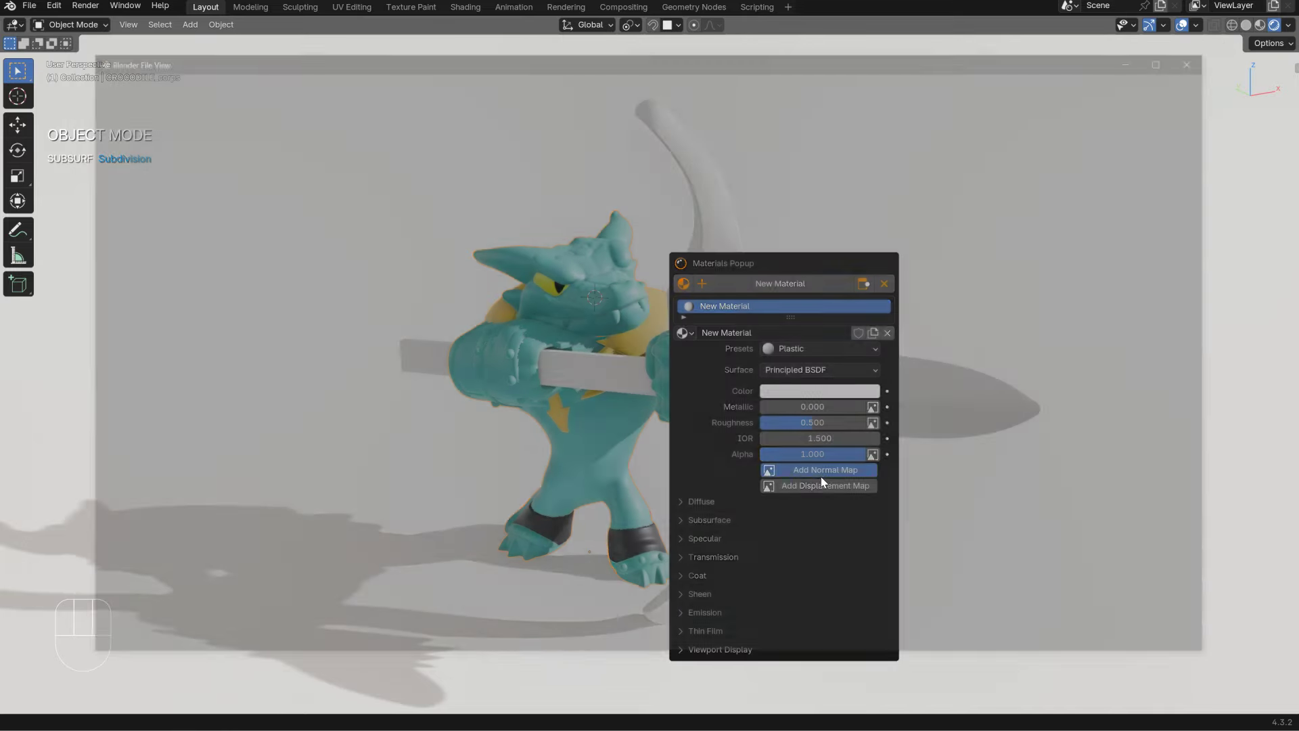
click(489, 388)
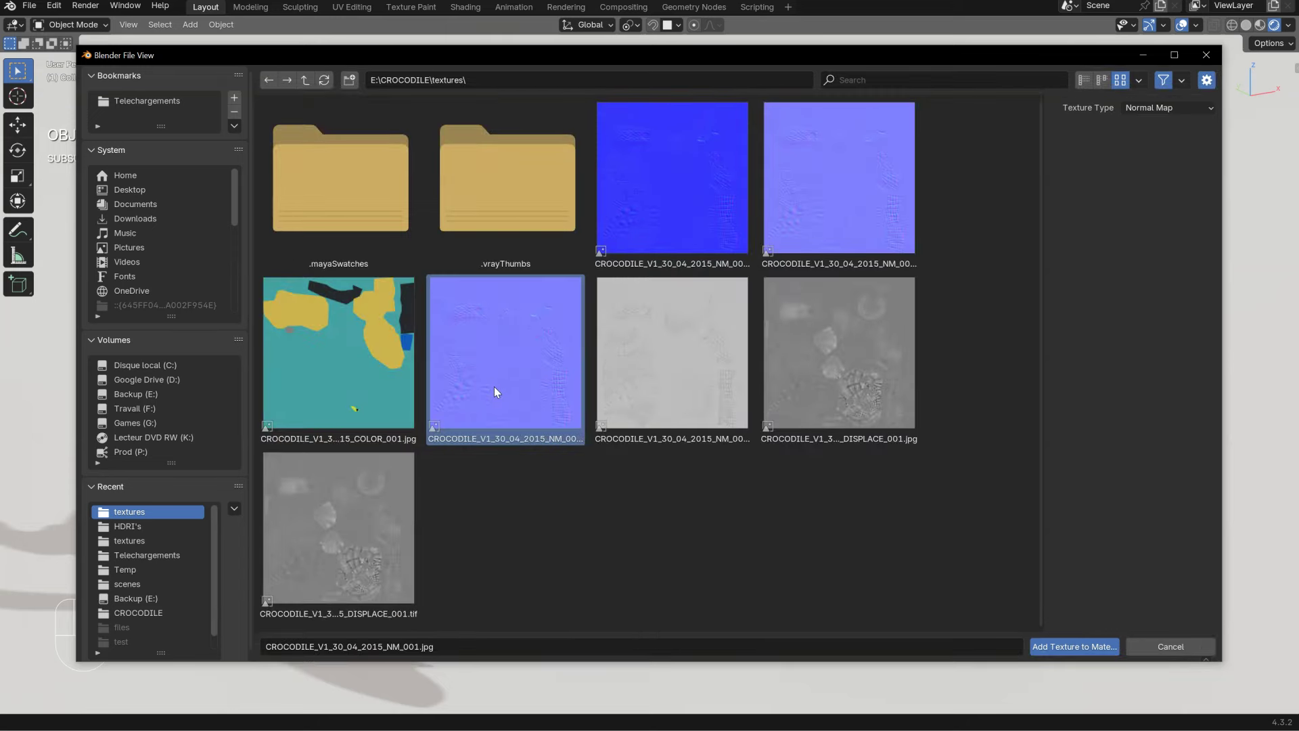
click(1062, 645)
Step: Set the roughness of the crocodile body's new material to 0.3
double_click(765, 423)
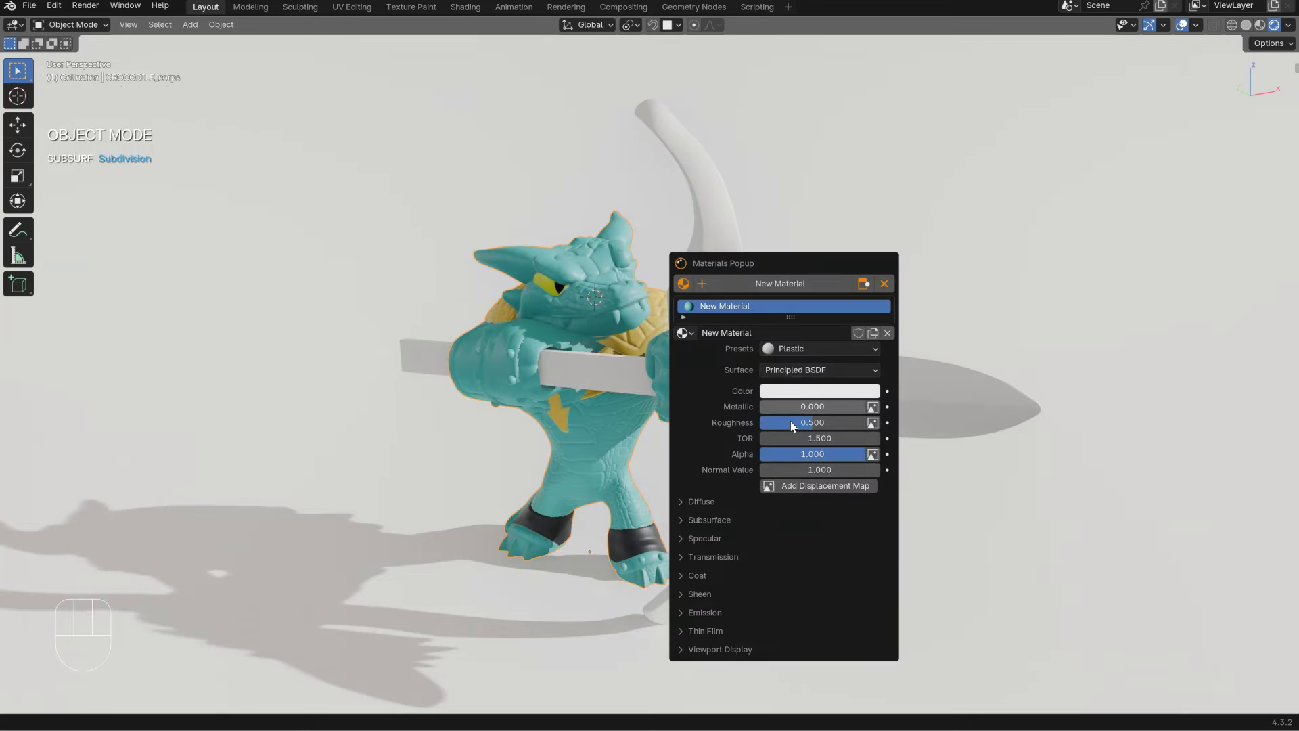
key(BackSpace)
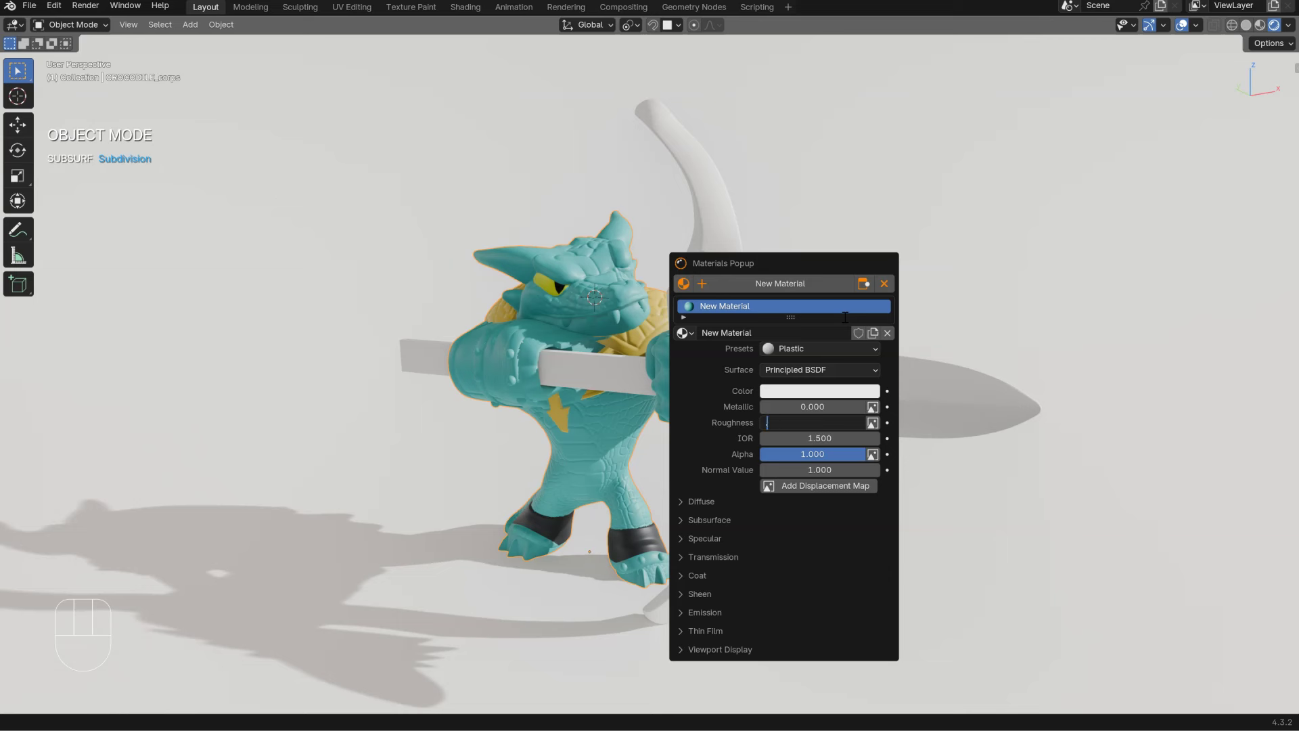
key(Return)
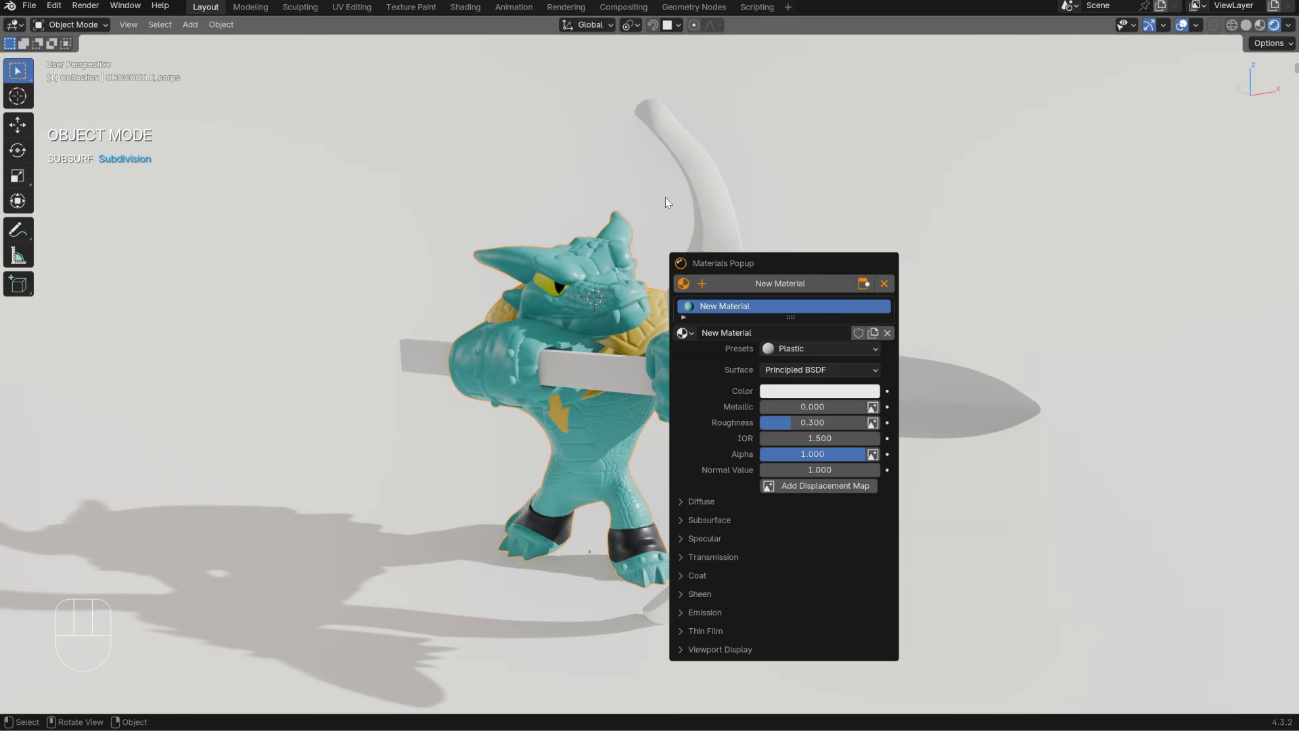
Step: Give the crocodile's bow and arrow the Plastic - Frosted preset material and set its roughness to 0.2
click(709, 180)
key(ctrl+quotedbl)
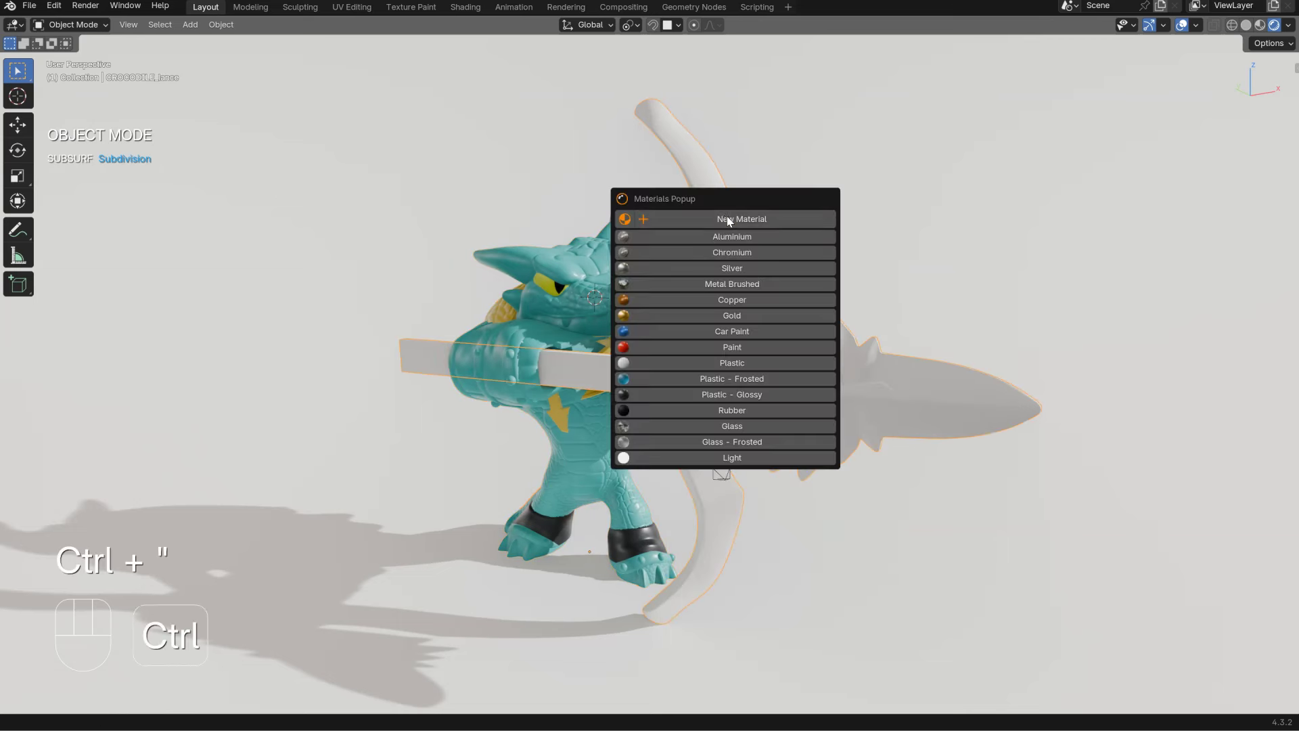
click(712, 379)
click(760, 360)
text(0.2)
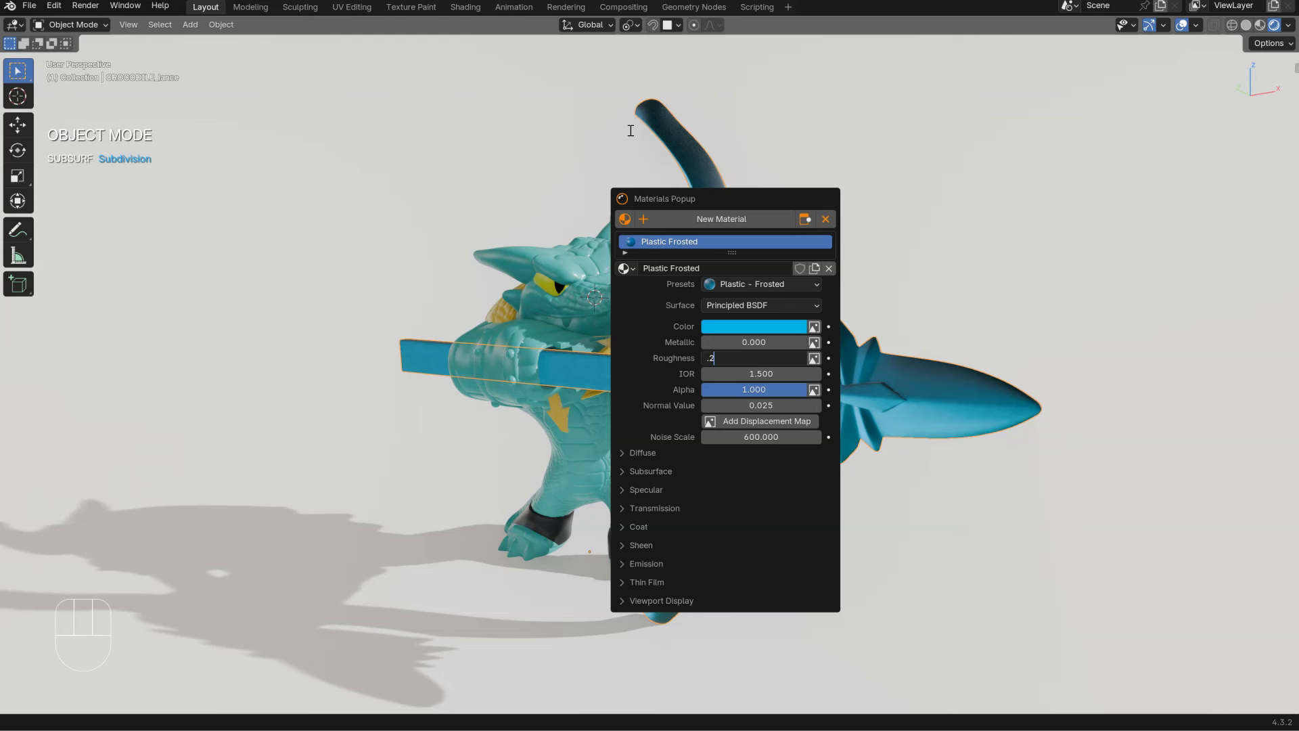
key(Return)
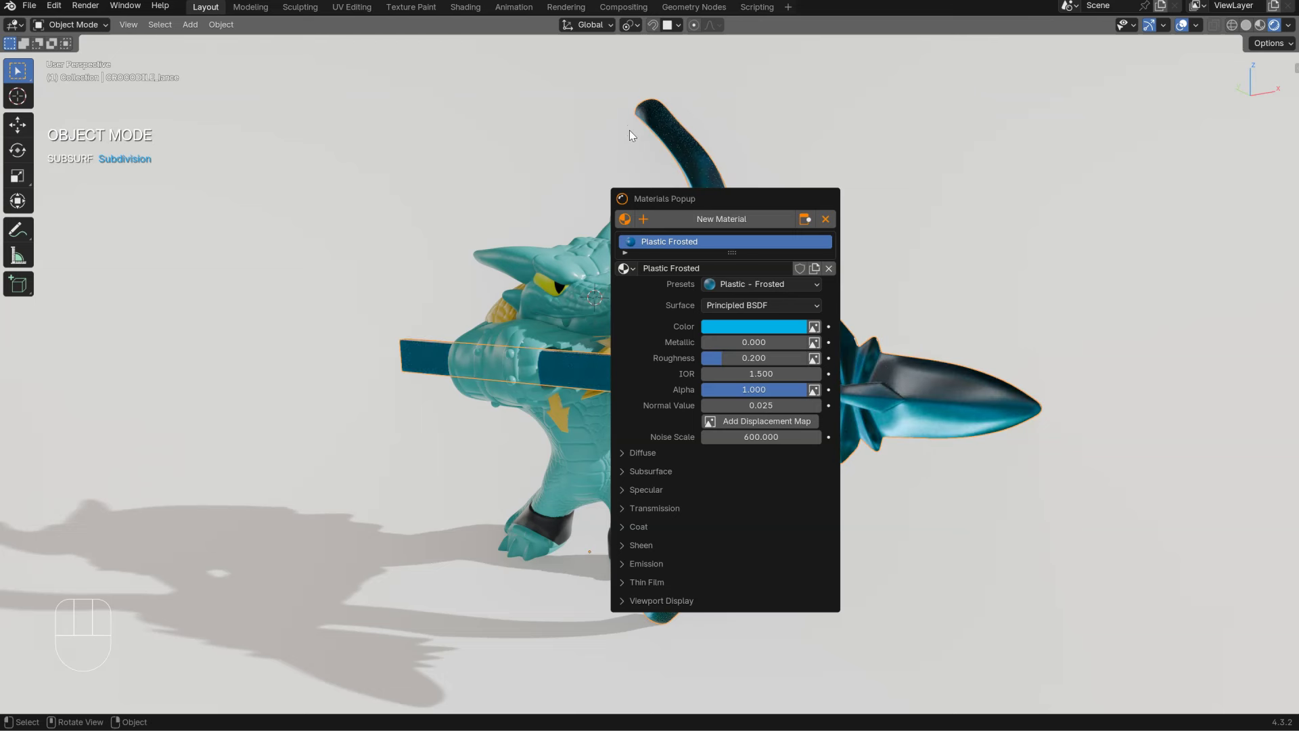
Step: Assign the Aluminium preset material to the screws on the shoulder armour and change it to the Silver preset
middle_drag(705, 427, 848, 423)
click(831, 437)
key(ctrl+quotedbl)
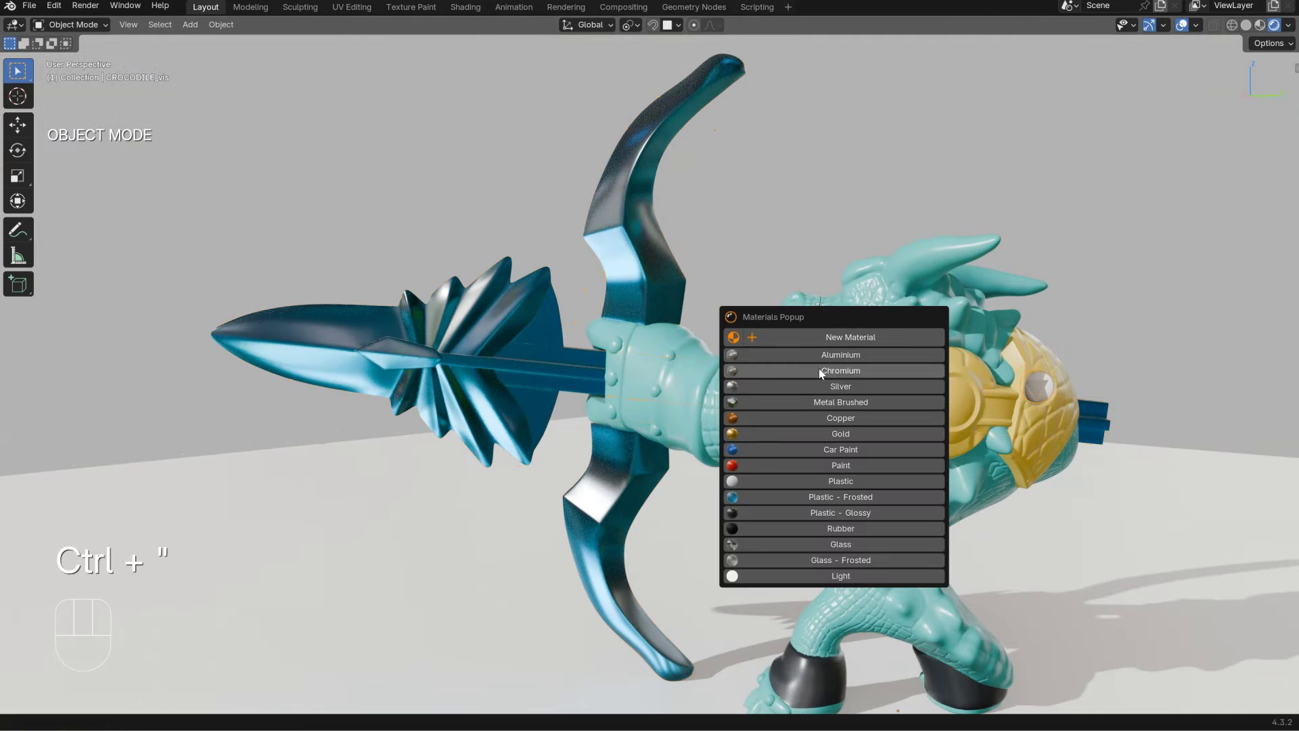
click(834, 354)
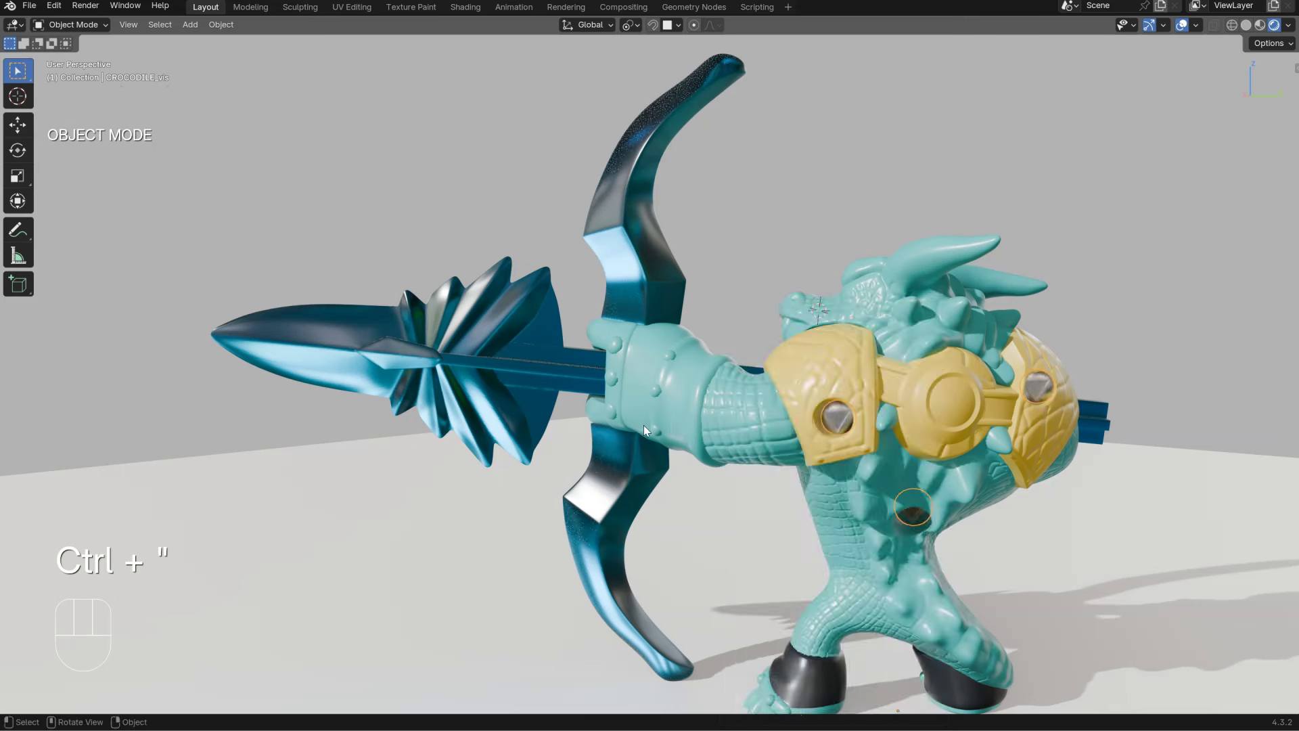
key(ctrl+quotedbl)
click(854, 401)
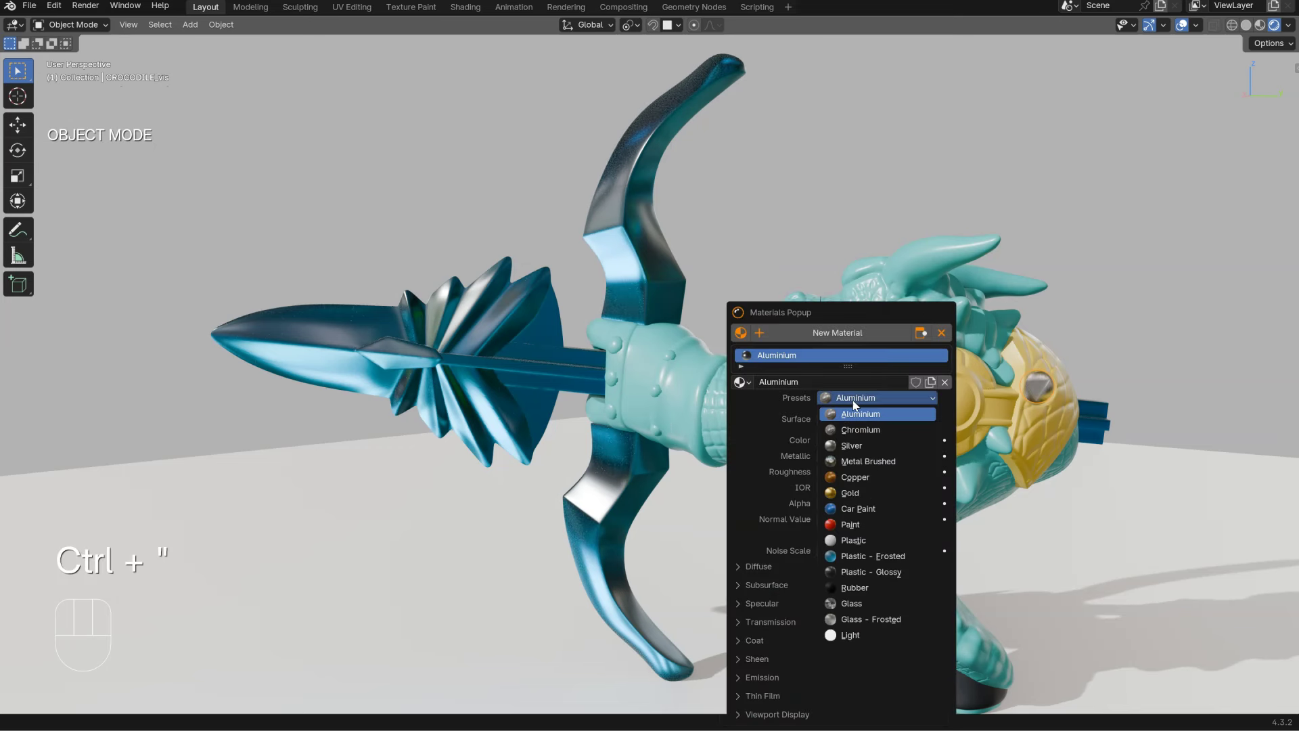
click(851, 445)
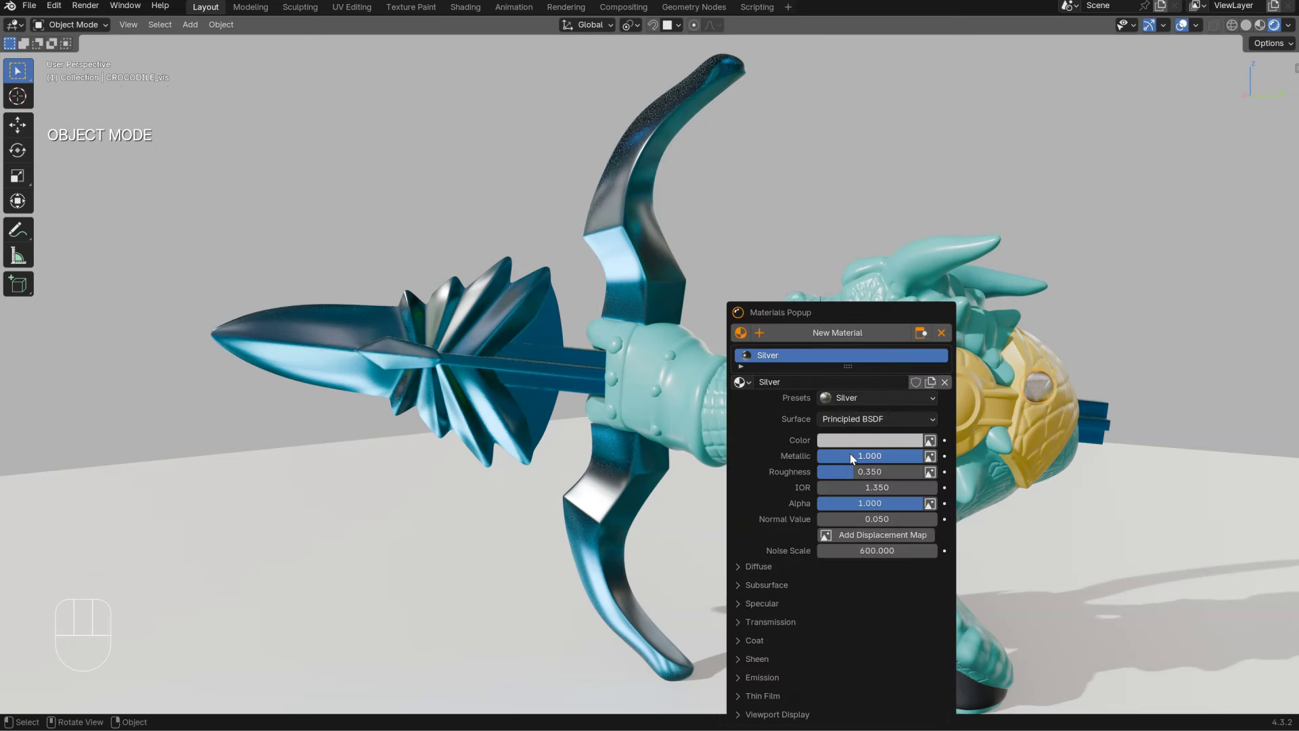
Step: Reframe the crocodile from the front and dim the scene's environment lighting
mouse_move(590, 335)
middle_down()
mouse_move(671, 349)
mouse_move(597, 352)
middle_up()
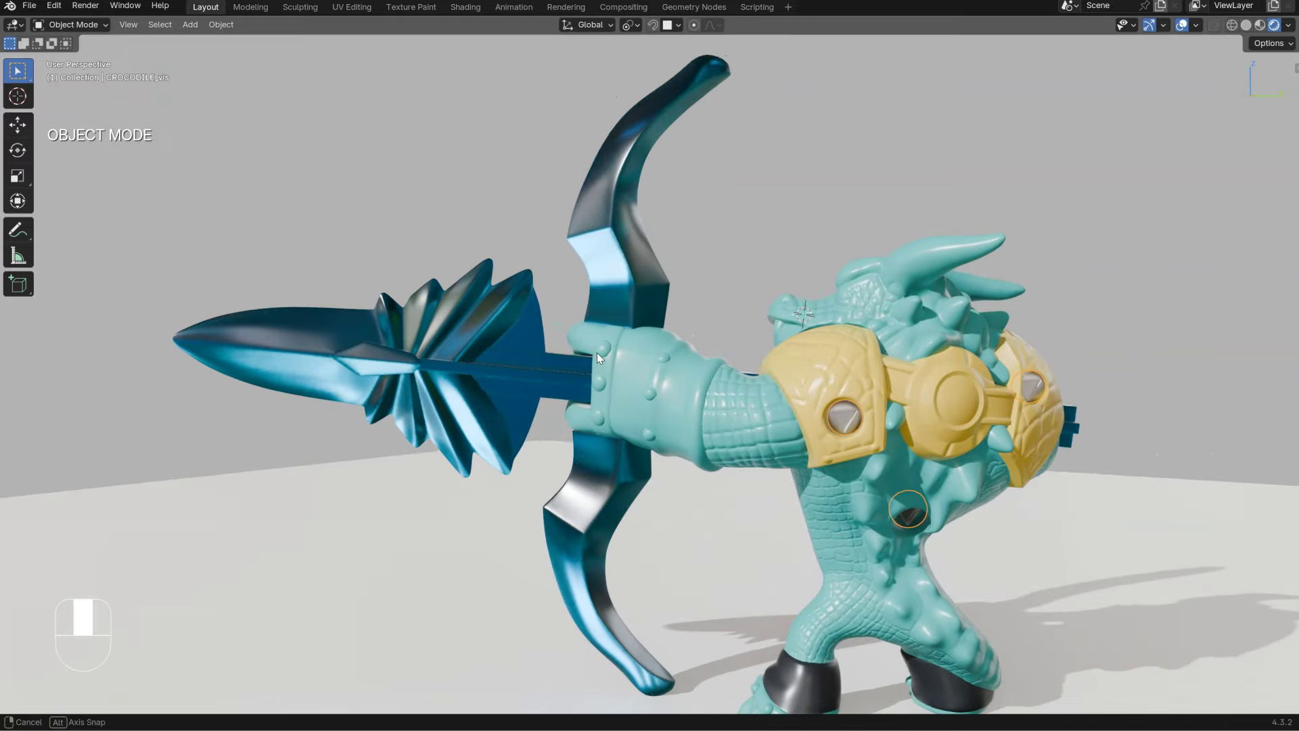
middle_drag(687, 330, 968, 338)
ctrl+middle_drag(802, 442, 812, 636)
shift+middle_drag(909, 416, 707, 348)
shift+middle_drag(805, 351, 935, 390)
ctrl+shift+middle_drag(754, 207, 740, 331)
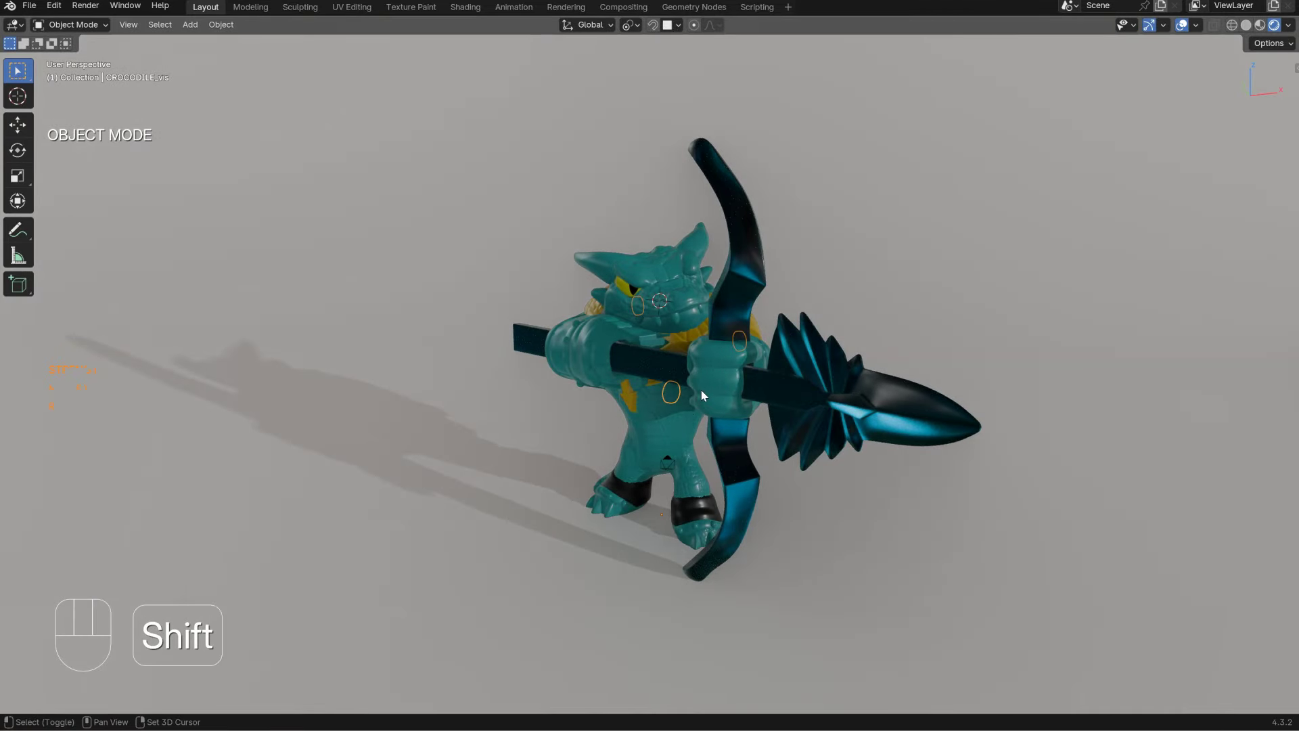
Step: Add a 3 Points Lighting rig to the scene
key(shift+a)
mouse_move(654, 391)
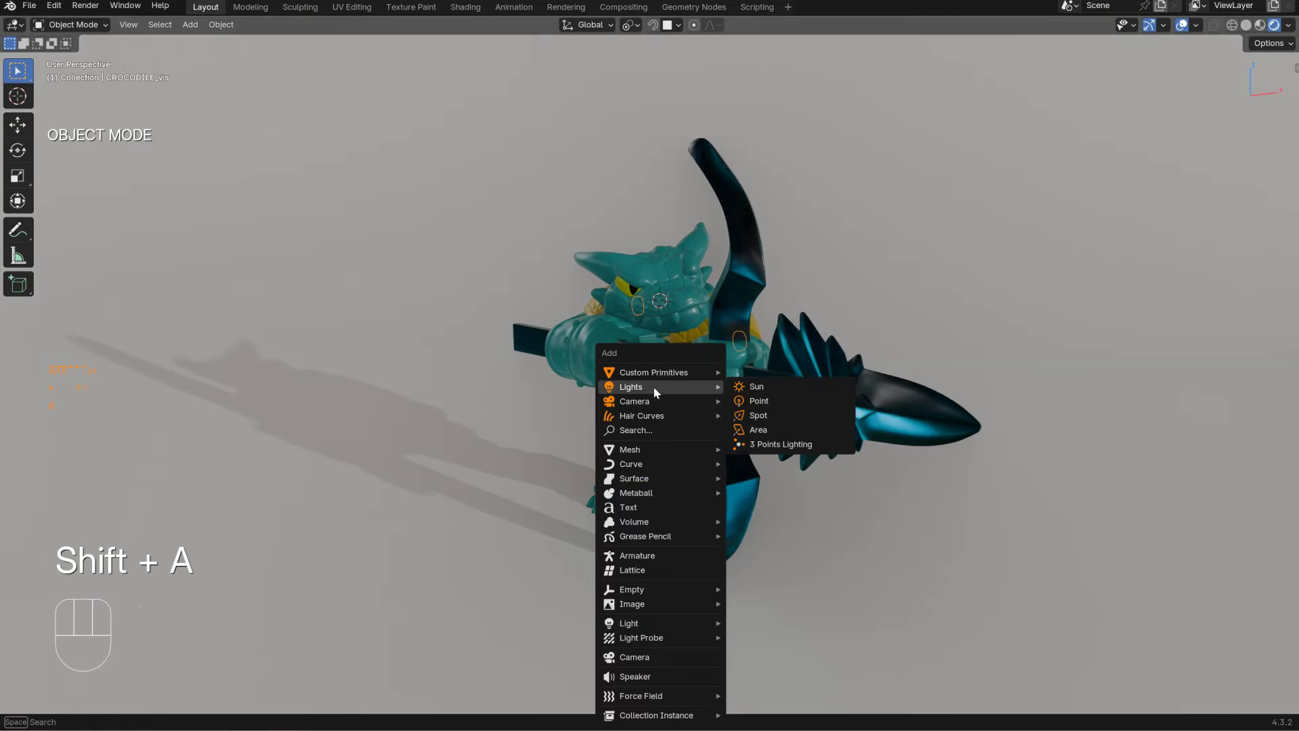
ctrl+shift+click(769, 444)
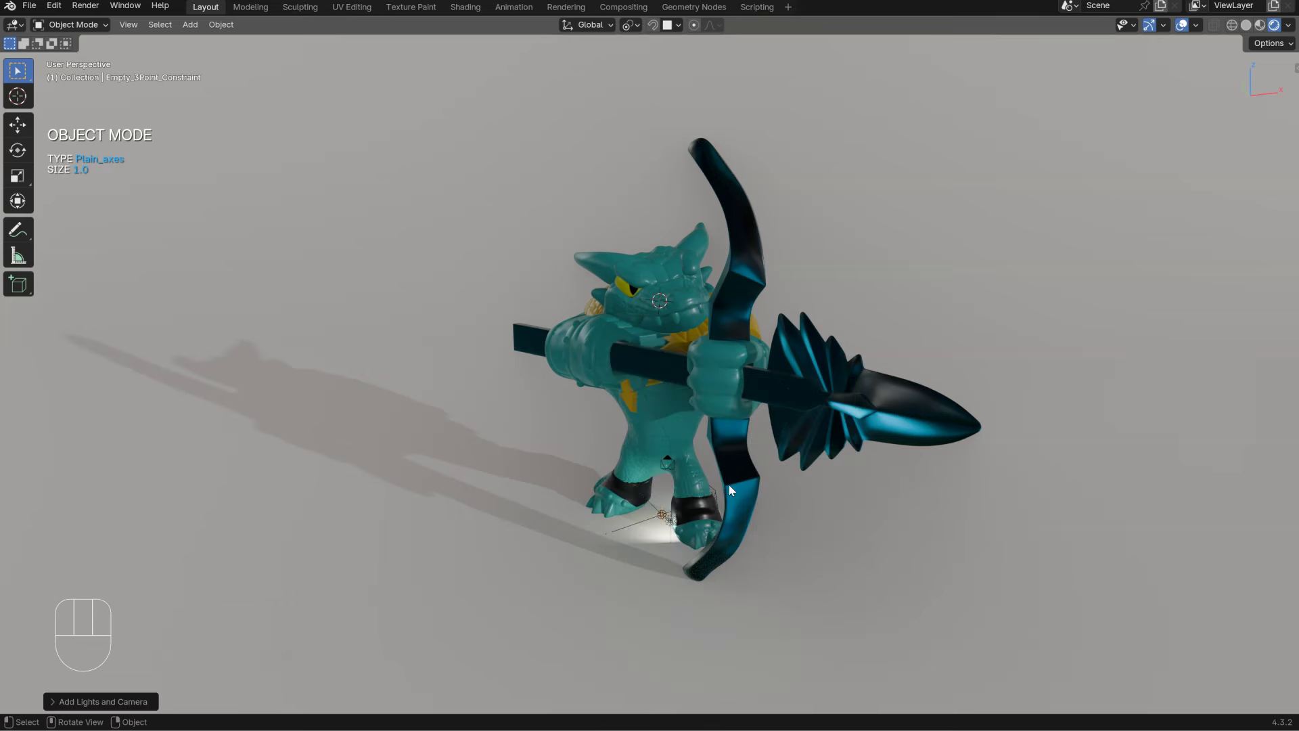
Step: Scale the light rig's main empty to about 12.3 and rotate it about -17° around the Z axis
key(s)
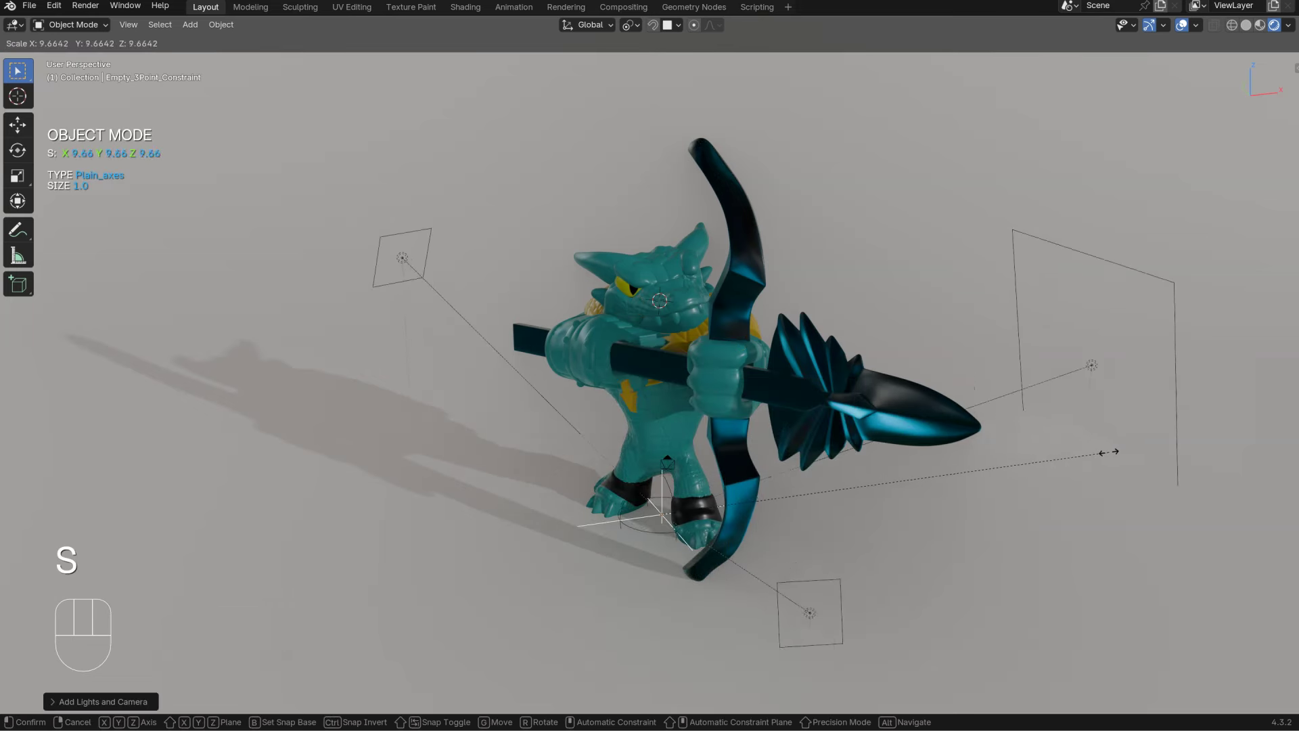
click(1029, 308)
scroll(857, 425, down, 3)
key(s)
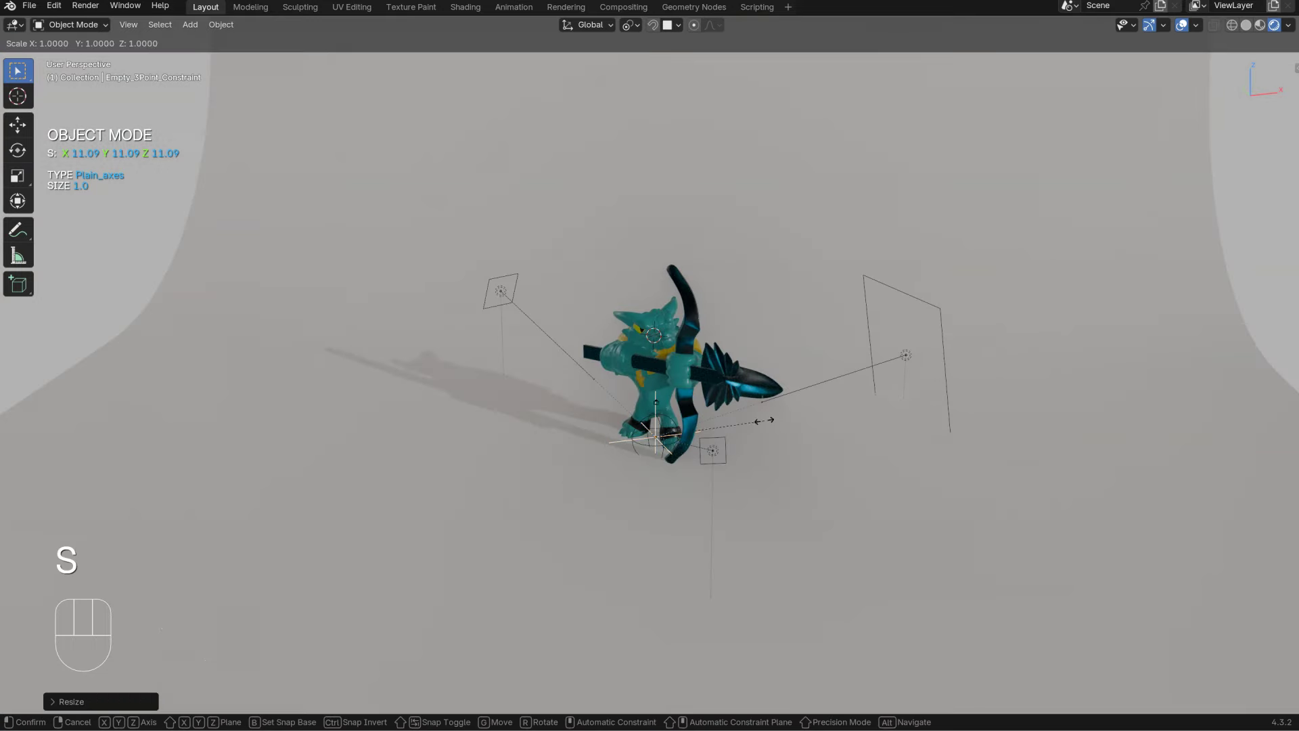
click(863, 444)
key(r)
key(z)
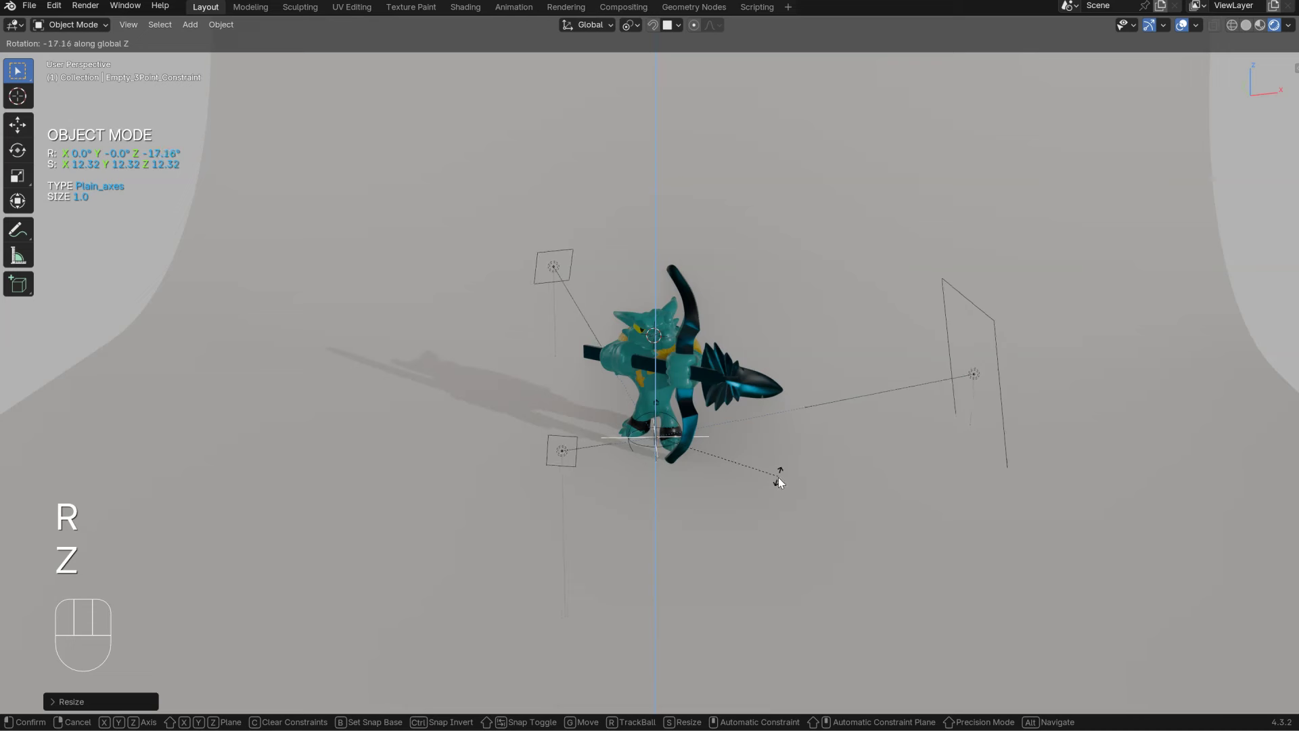
click(778, 481)
Step: Raise the lights' spherical target empty along Z to about 1.57 cm, at the crocodile's torso
click(647, 458)
click(648, 452)
click(648, 444)
middle_drag(660, 445, 675, 372)
key(g)
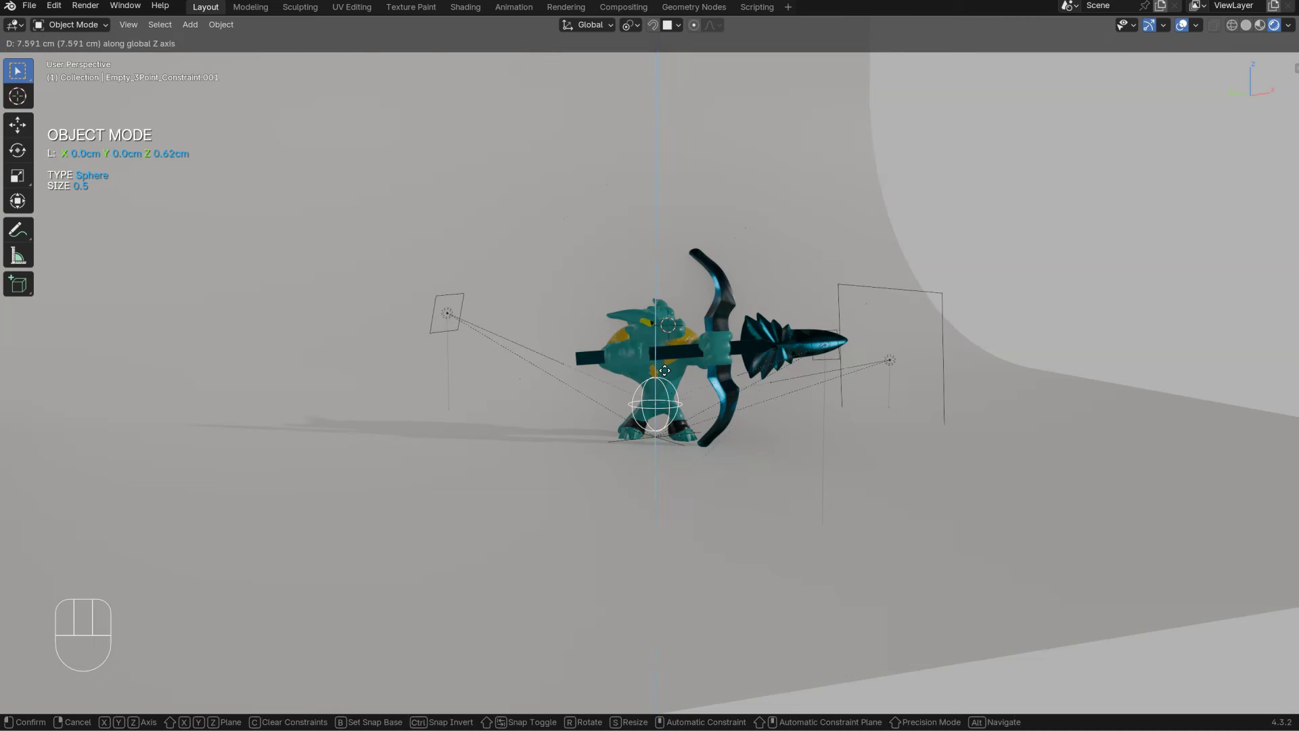
click(666, 364)
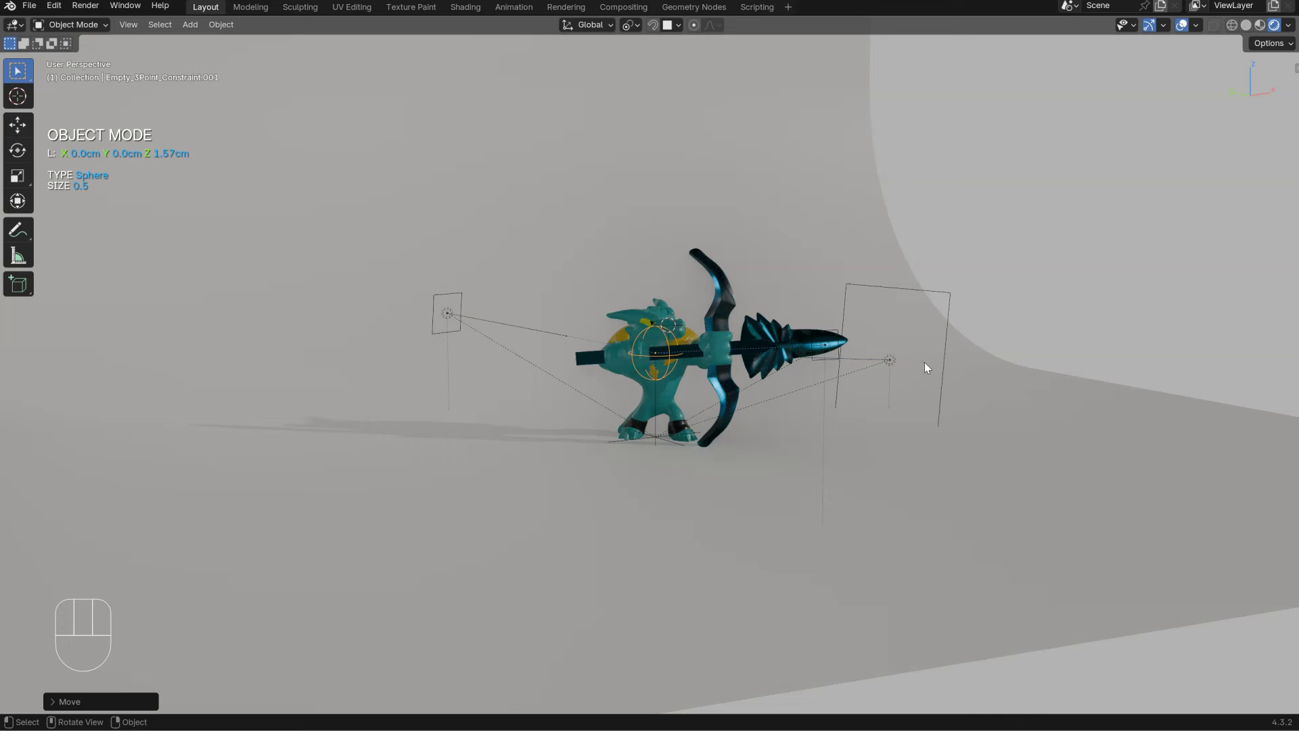
Step: Move the fill light to about X 6.52, Y 0.59, Z 2.27 cm and raise its power to about 4 W
click(896, 364)
middle_drag(896, 363, 898, 376)
key(g)
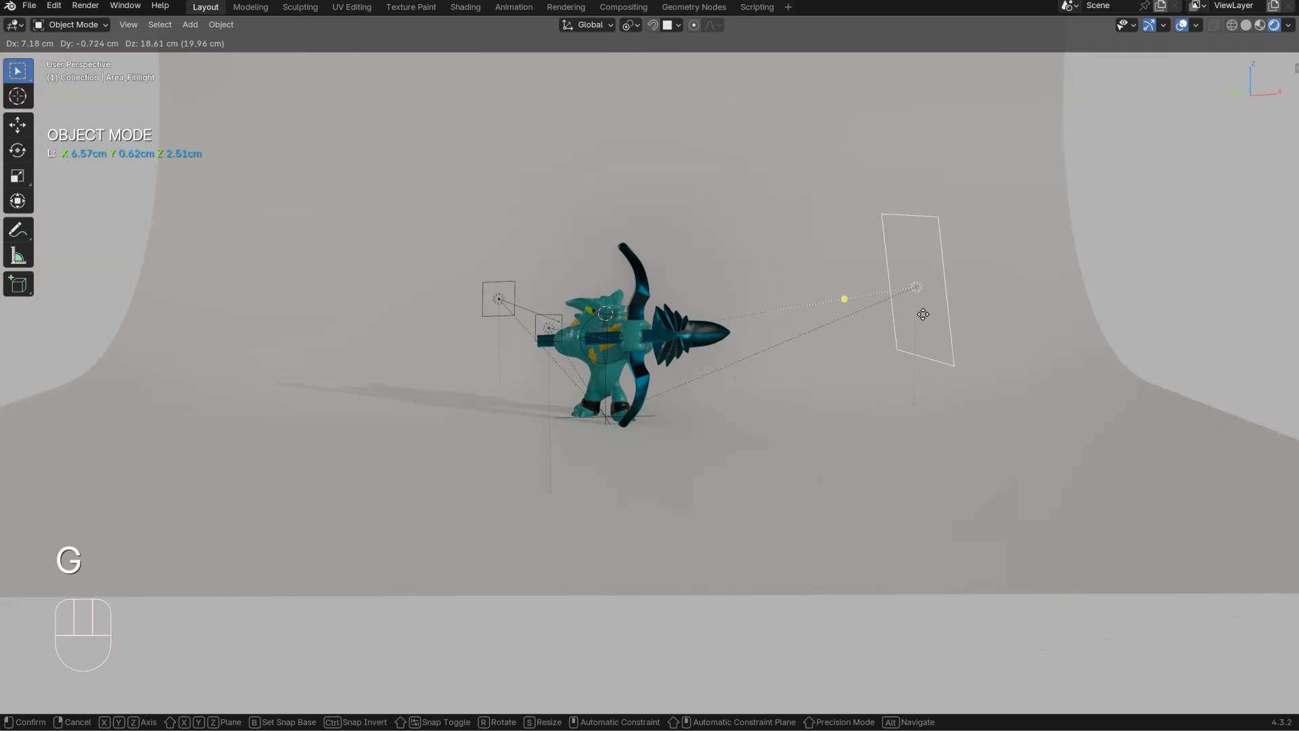
click(919, 323)
middle_drag(813, 343, 802, 405)
ctrl+shift+drag(804, 406, 810, 203)
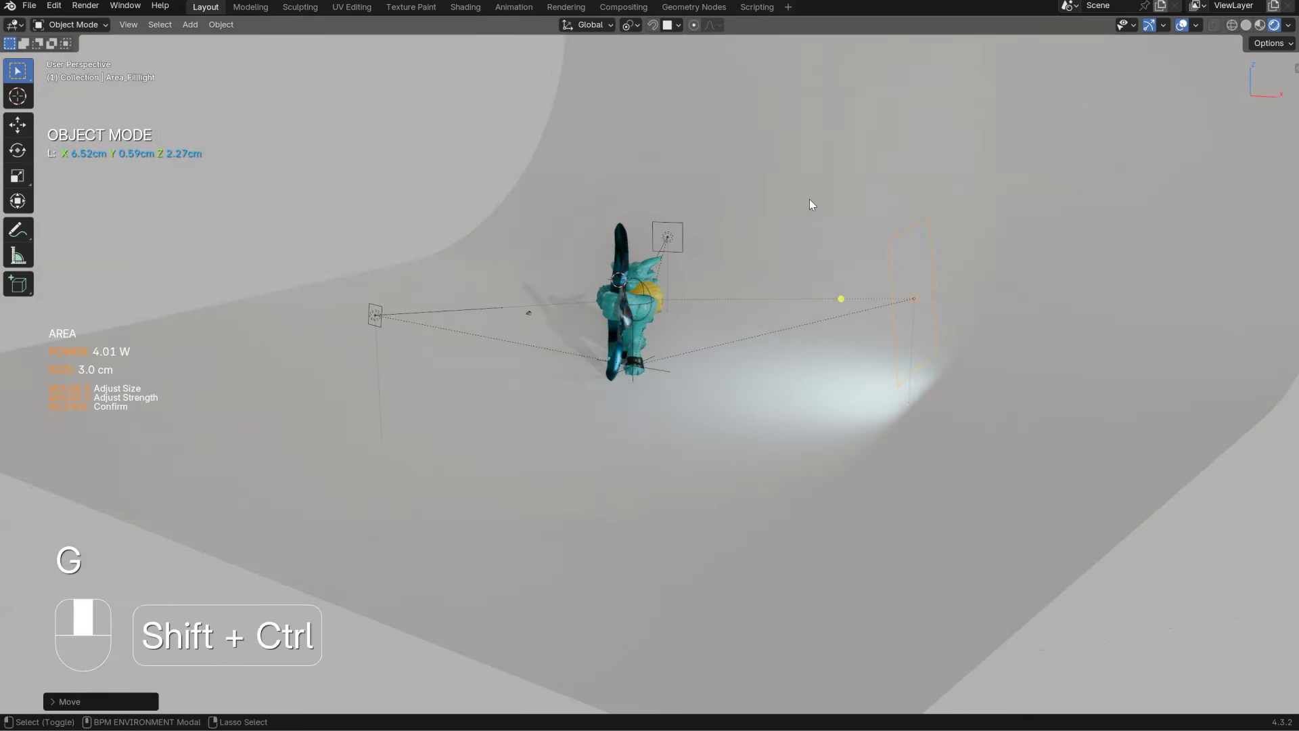
ctrl+shift+middle_drag(814, 175, 814, 174)
Step: Move the backlight to about X -4.56, Y 4.34, Z 1.6 cm, enlarging it to about 3.5 cm with about 1.9 W power
middle_drag(815, 174, 481, 276)
click(478, 273)
middle_drag(560, 276, 487, 279)
click(443, 292)
ctrl+shift+middle_drag(575, 320, 539, 217)
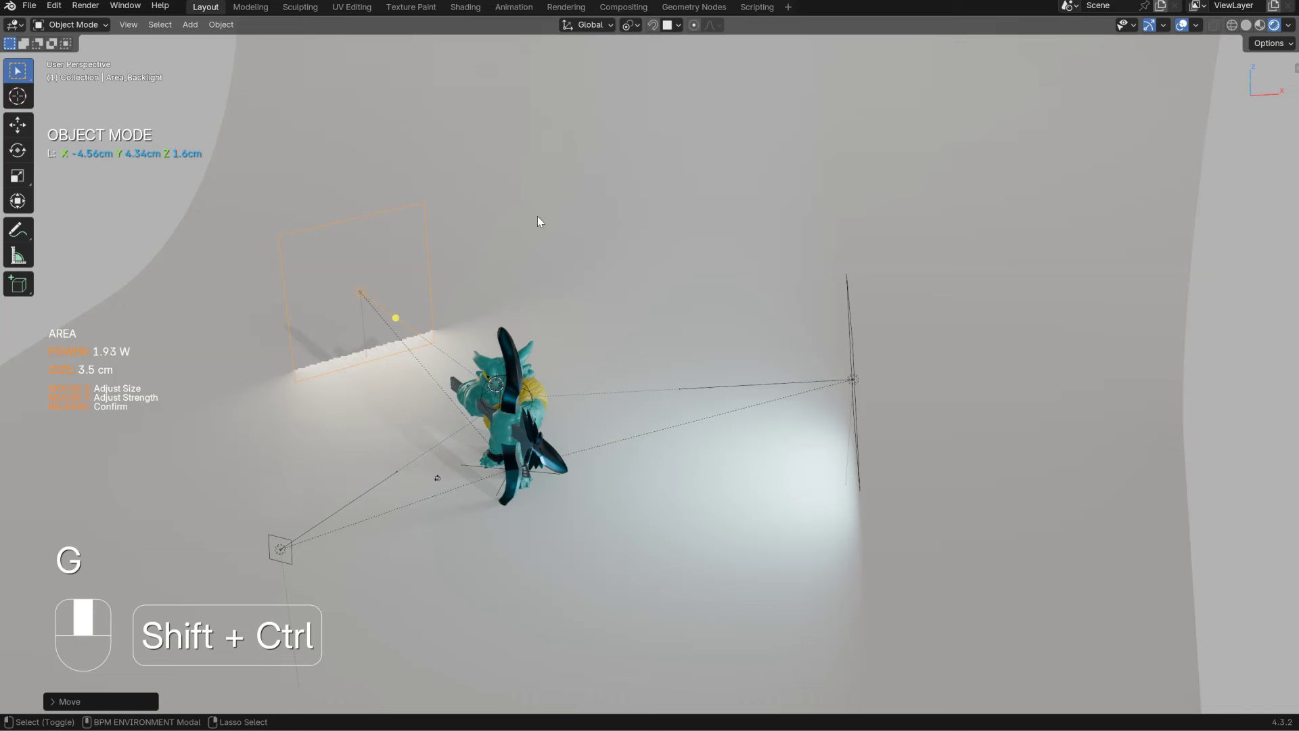
Step: Move the key light to about X -1.2, Y -6.38, Z 4.25 cm and adjust its power to about 2.7 W
middle_drag(489, 312, 418, 458)
click(418, 456)
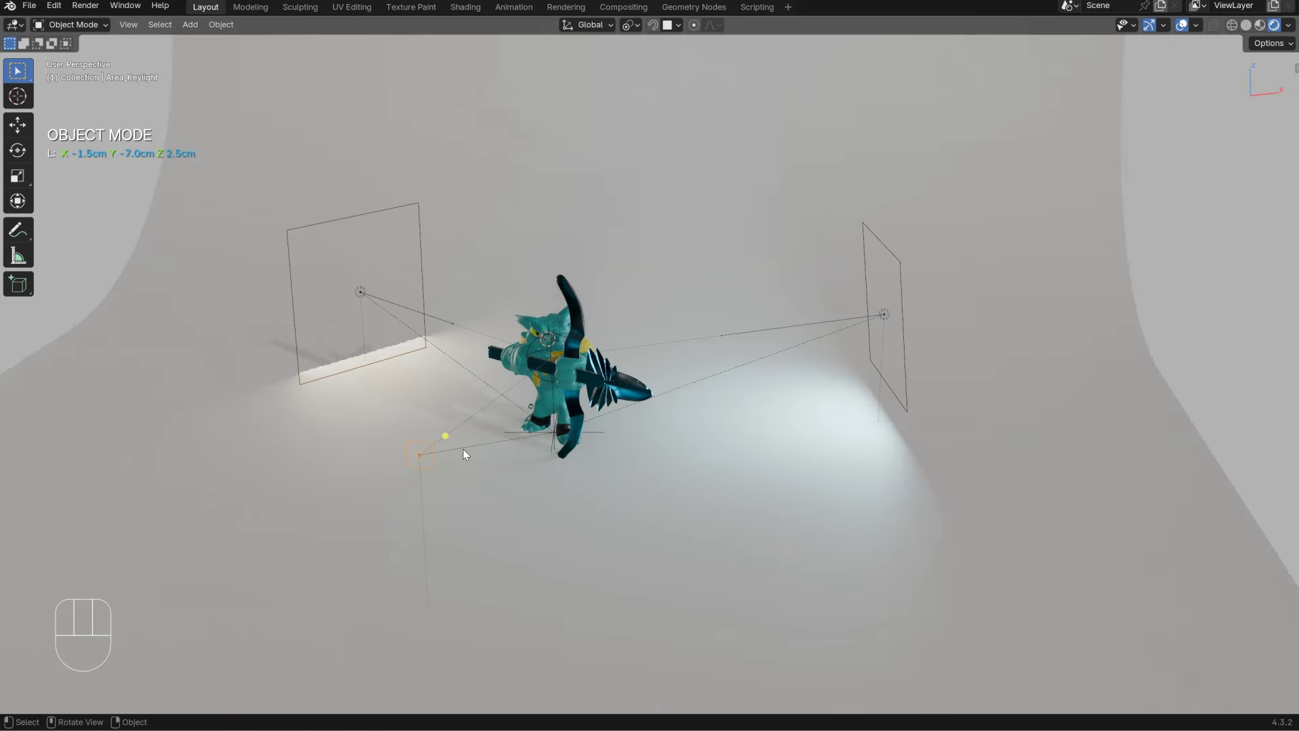
key(g)
click(473, 322)
ctrl+shift+middle_drag(507, 301, 525, 228)
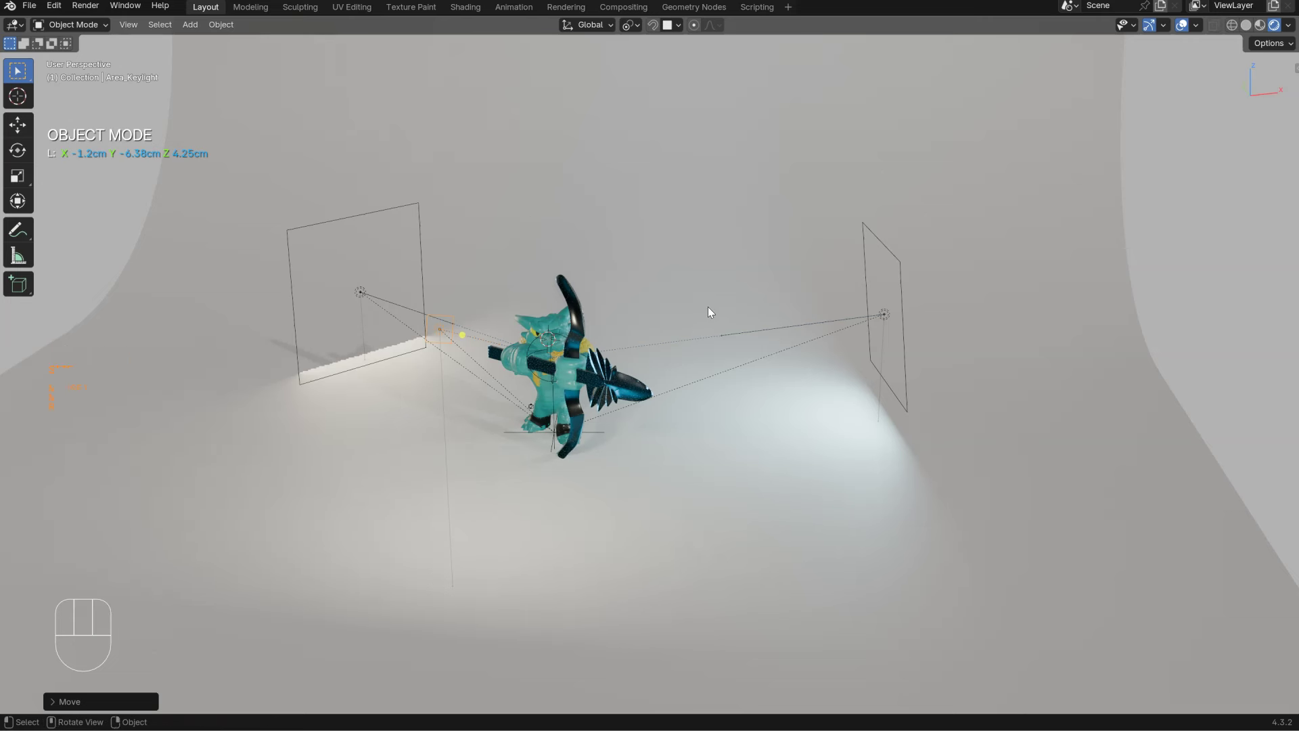
Step: Open the key light's properties and inspect its colour settings
right_click(718, 307)
click(722, 346)
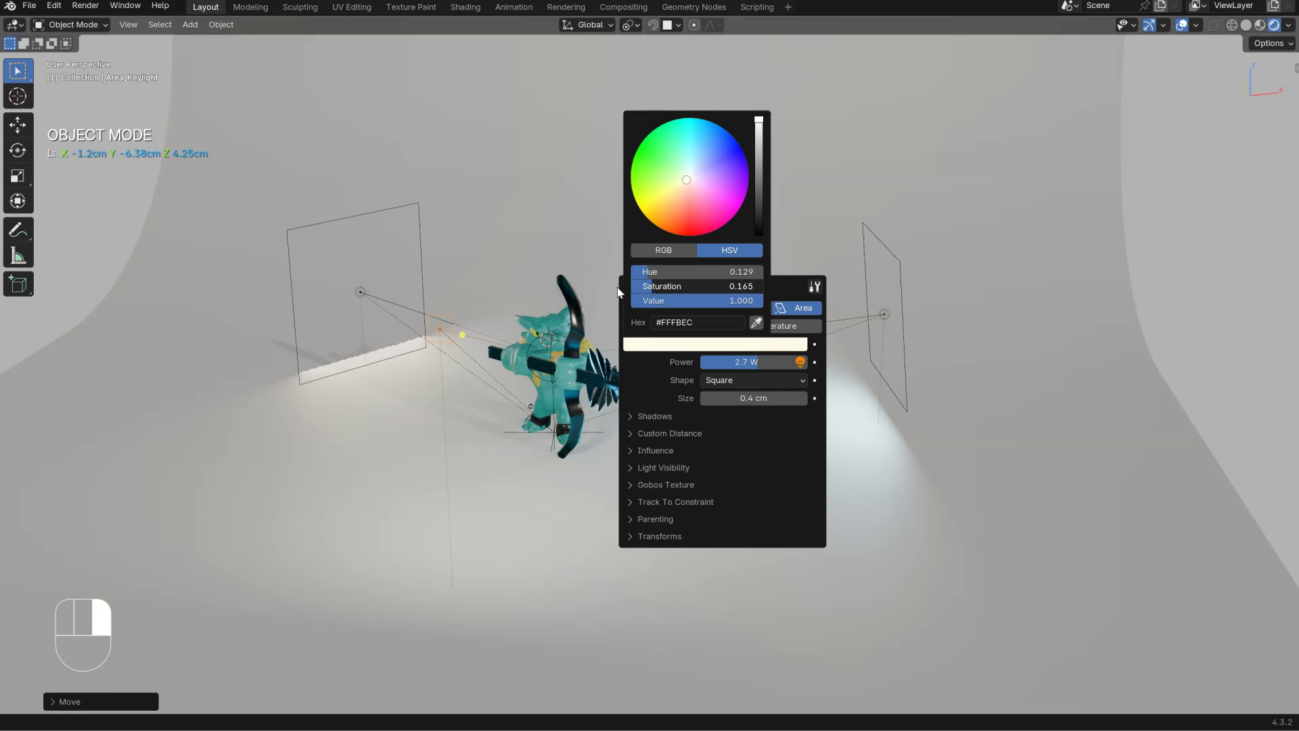
drag(616, 287, 613, 288)
Step: Switch the viewport to the scene camera and shift its framing so the crocodile's head is nearer the centre
ctrl+middle_drag(469, 374, 675, 299)
key(ctrl+space)
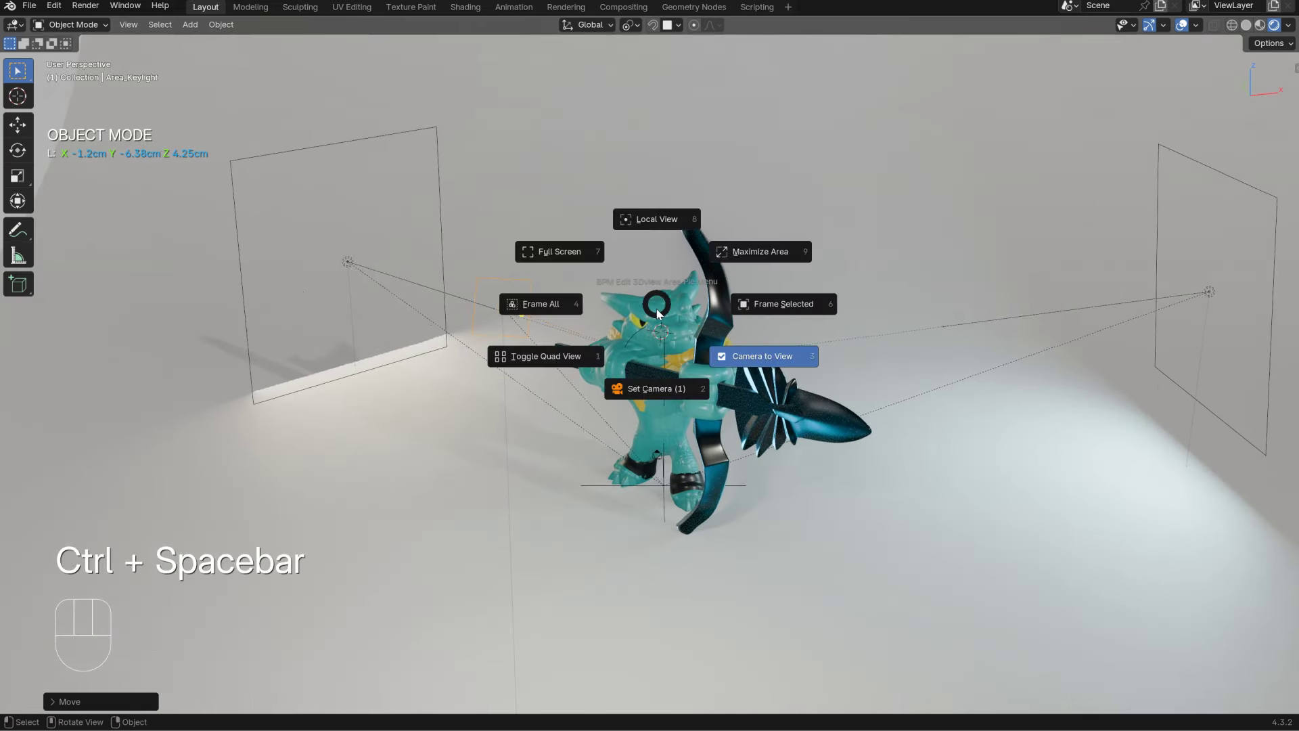
click(648, 388)
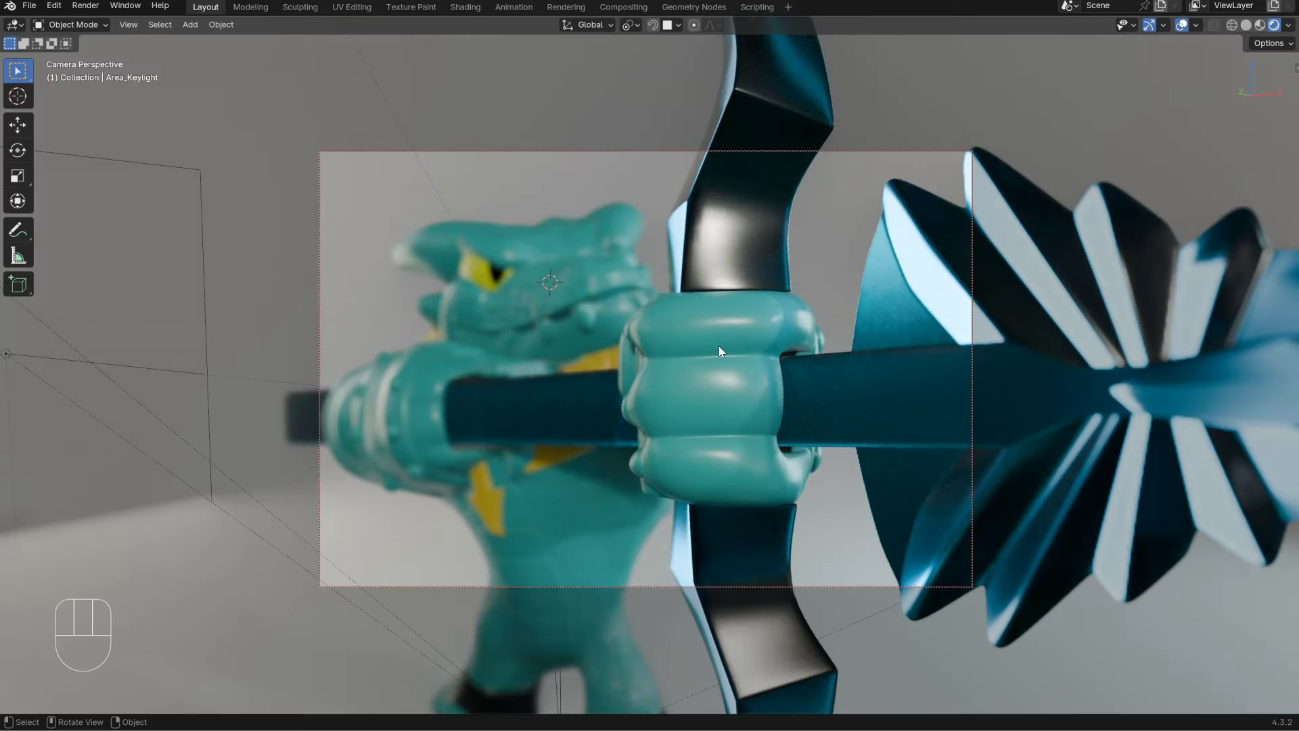
mouse_move(716, 344)
shift+middle_down()
mouse_move(749, 333)
mouse_move(611, 338)
mouse_move(720, 332)
shift+middle_up()
Step: Turn off Auto Focus in the camera's depth of field settings and shift the camera framing slightly
alt+right_click(812, 291)
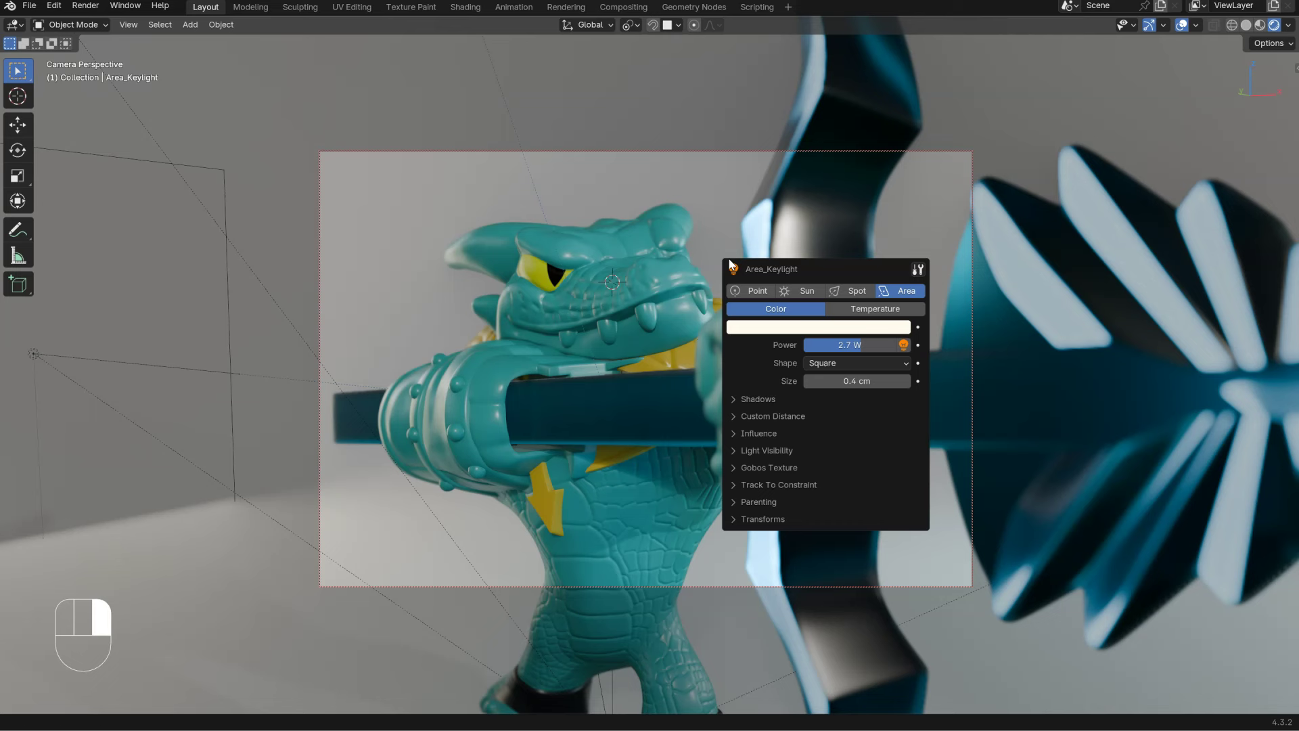
click(737, 152)
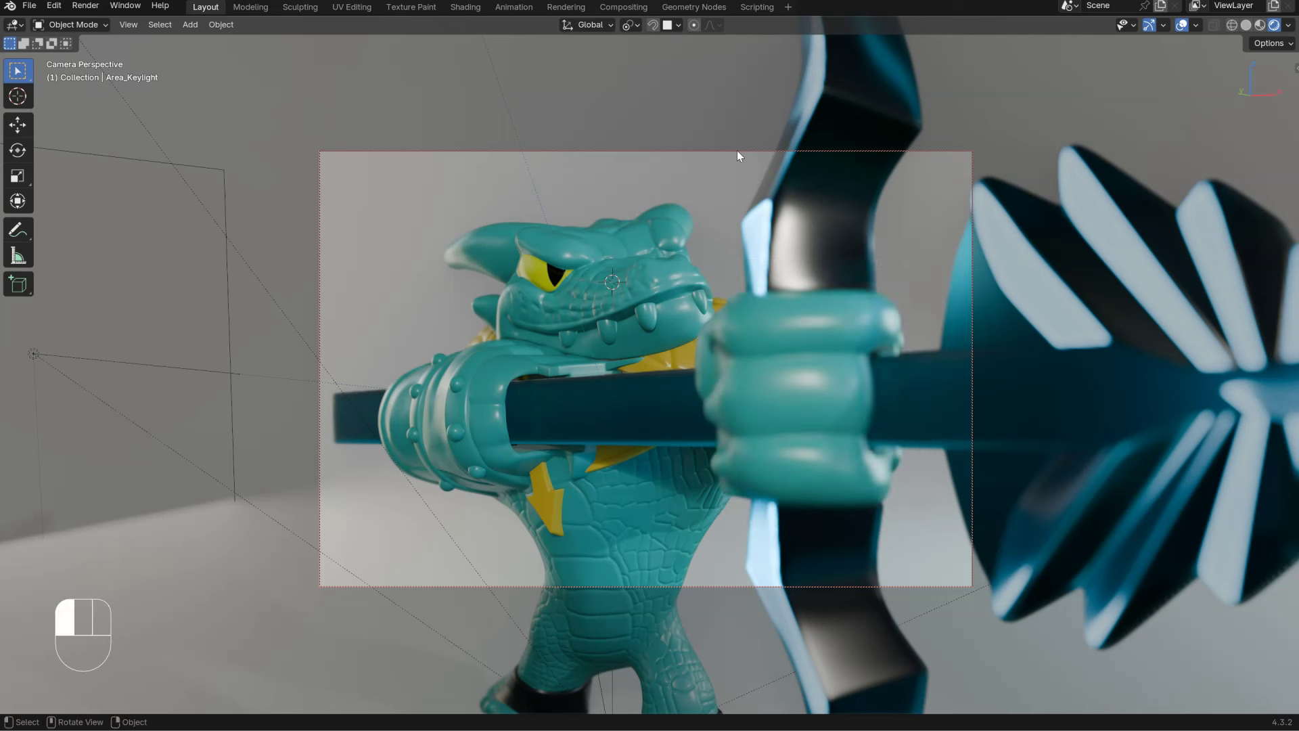
alt+right_click(822, 254)
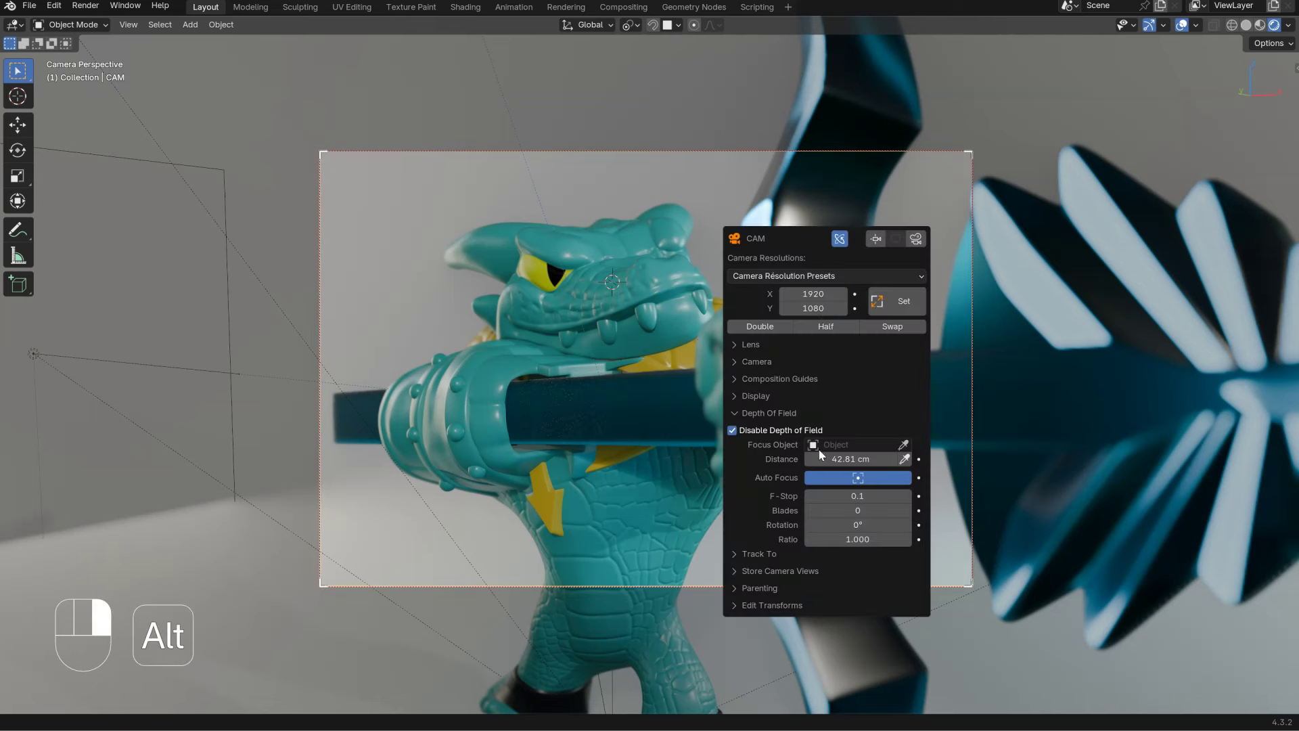
click(854, 480)
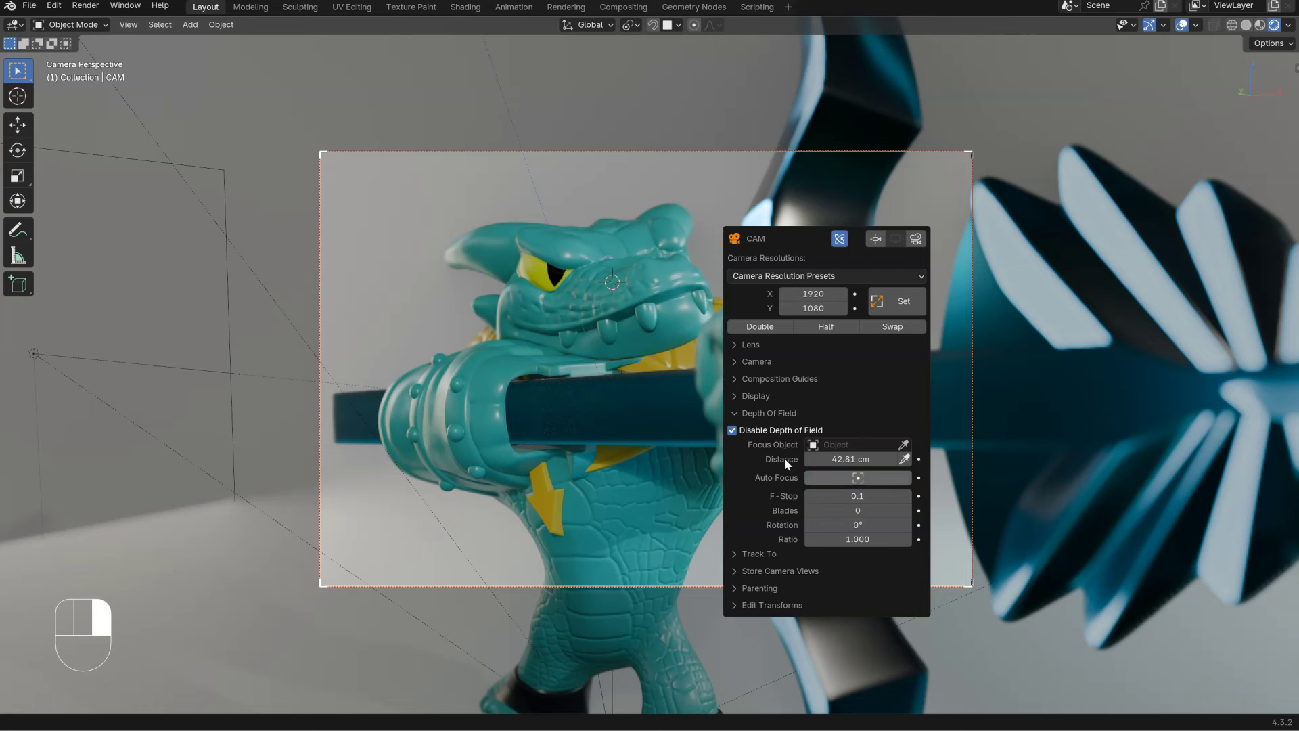
shift+middle_drag(701, 332, 834, 301)
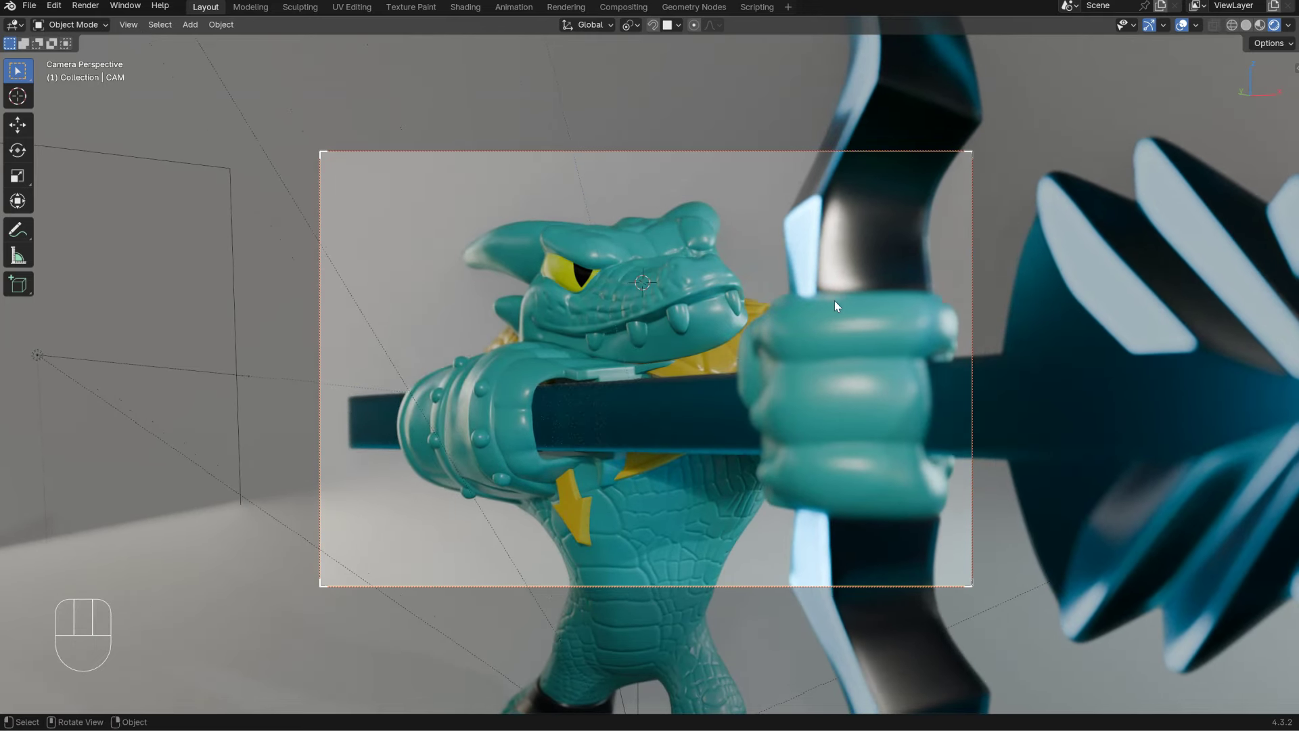
Step: Pick the crocodile body as the camera's depth of field focus object and reopen the camera settings
alt+right_click(776, 308)
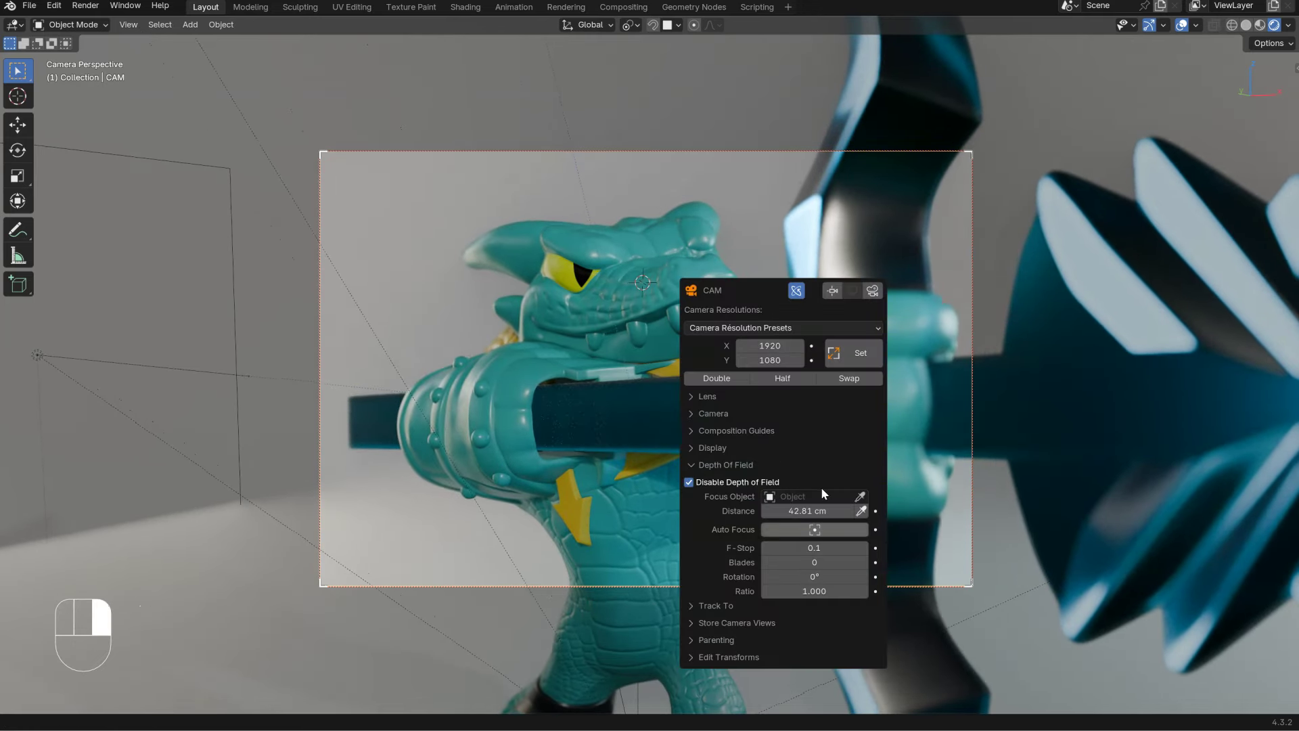
click(861, 497)
click(679, 299)
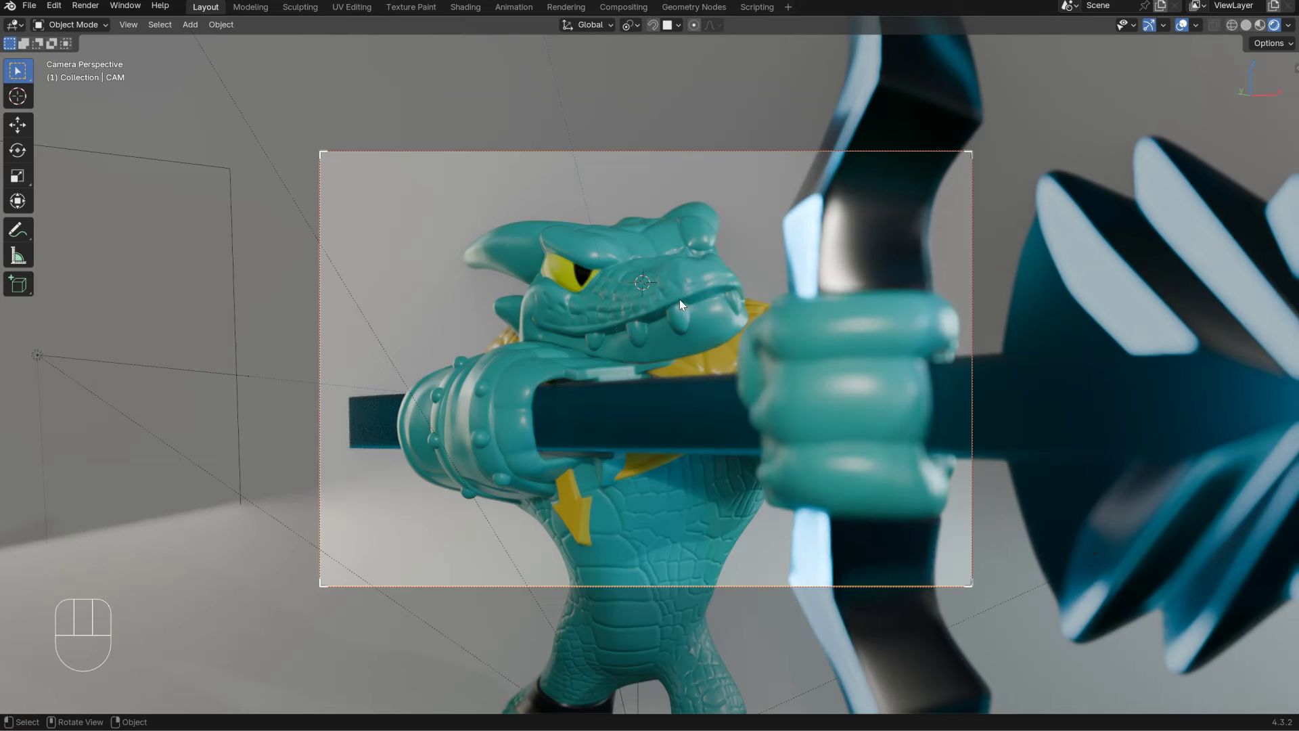
alt+right_click(748, 299)
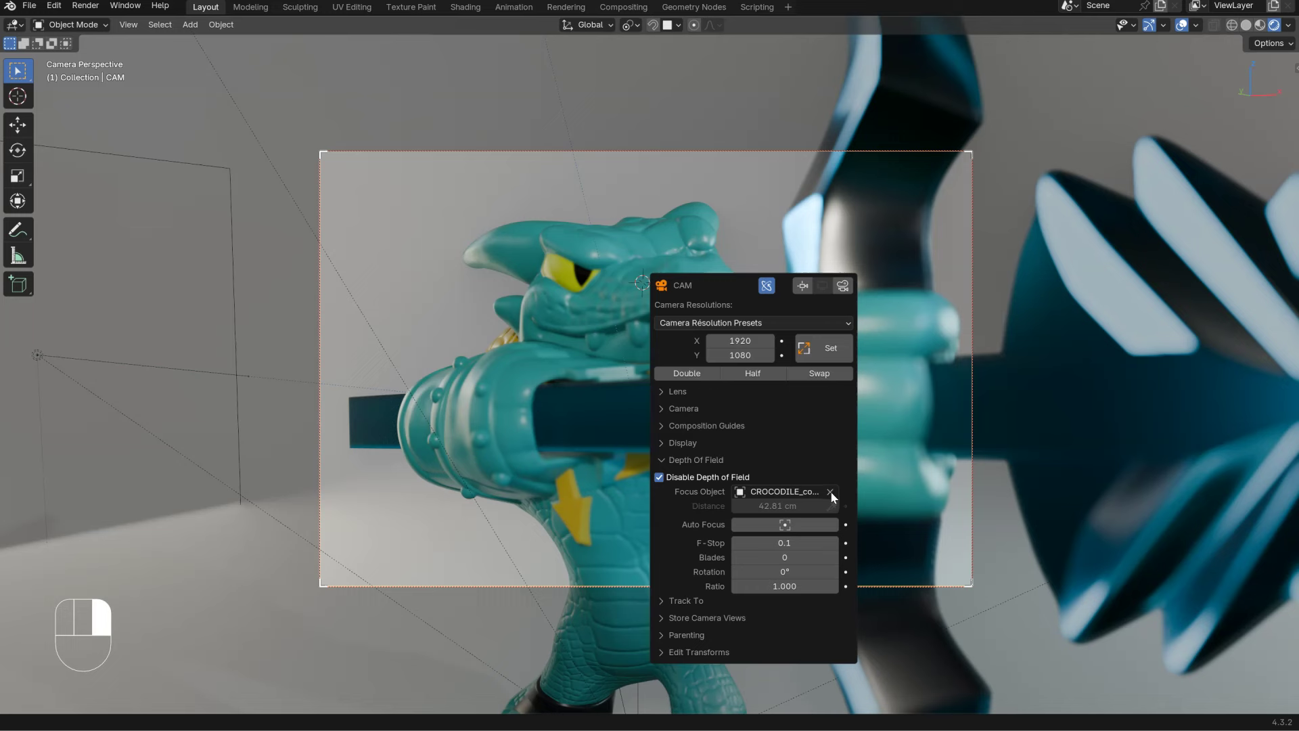
Step: Clear the camera's focus object and set the focus distance by picking the crocodile's eye
mouse_move(759, 505)
mouse_down()
mouse_move(576, 506)
mouse_move(735, 506)
mouse_up()
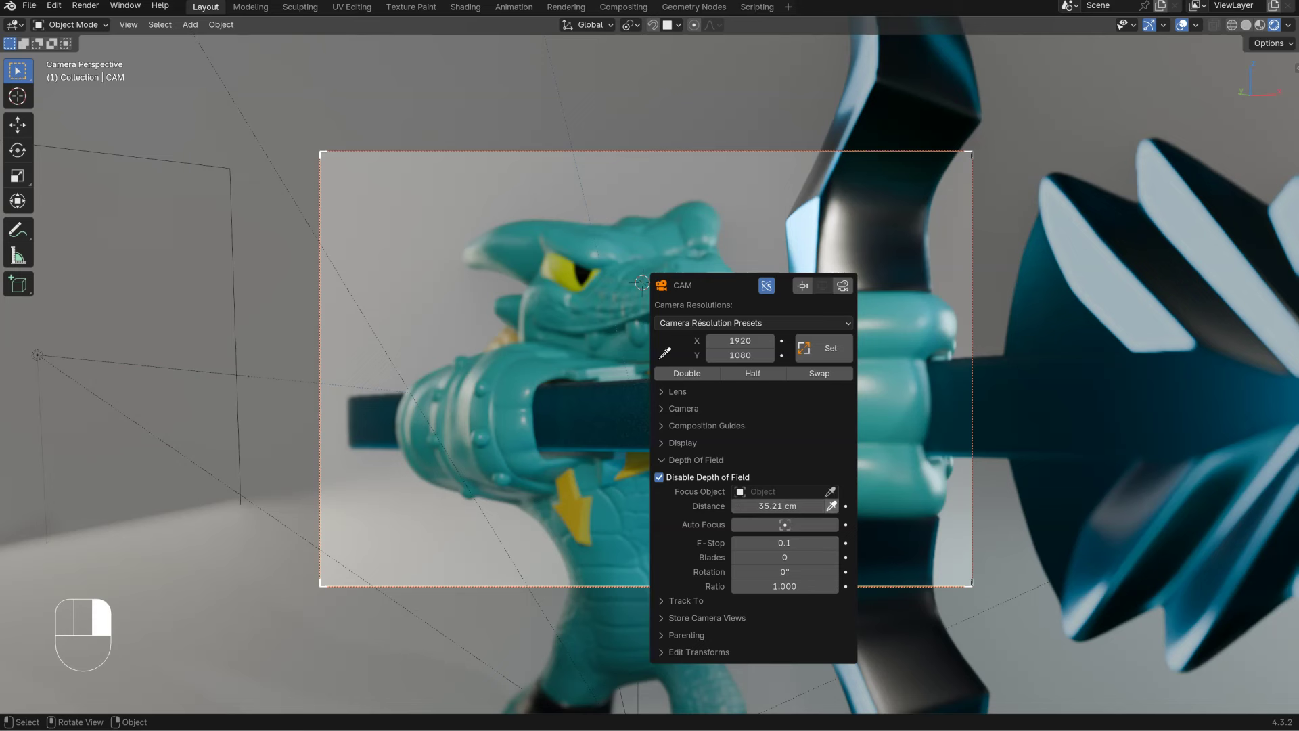
click(831, 506)
click(580, 269)
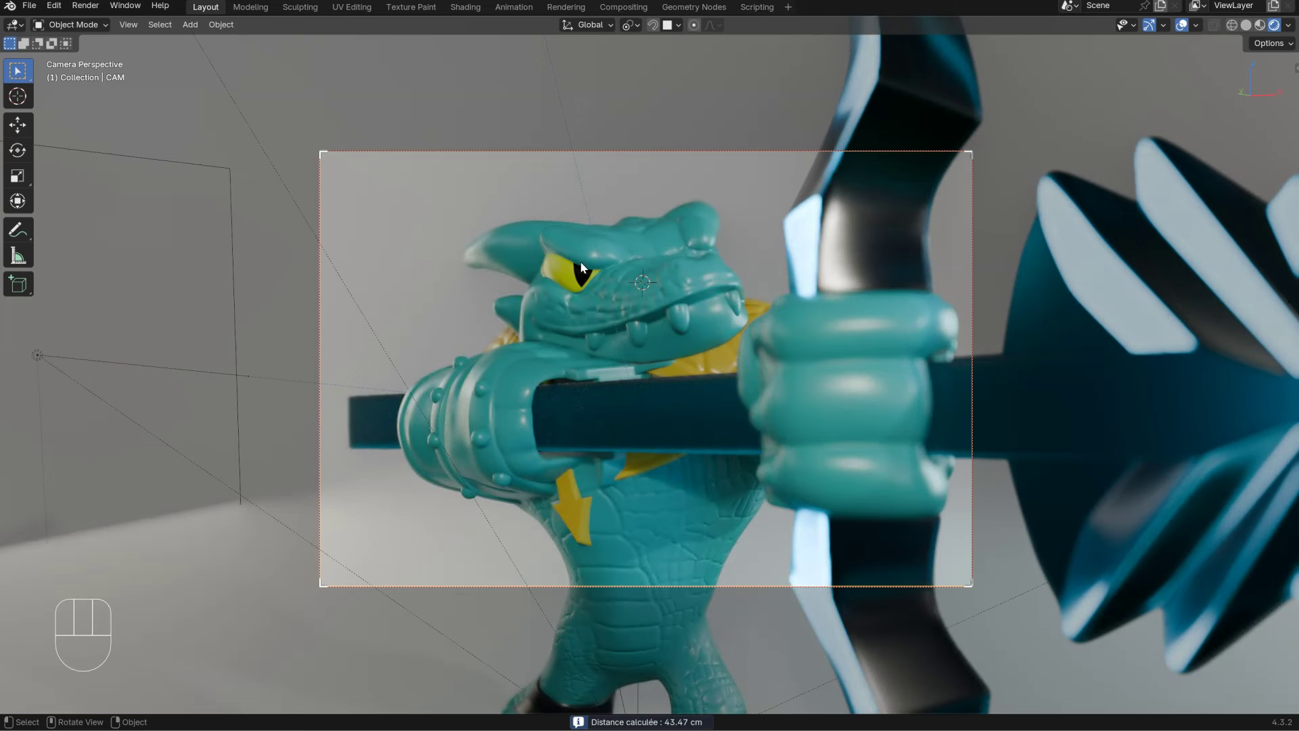
Step: Set the camera's focus distance by picking the crocodile's front fist
alt+right_click(803, 305)
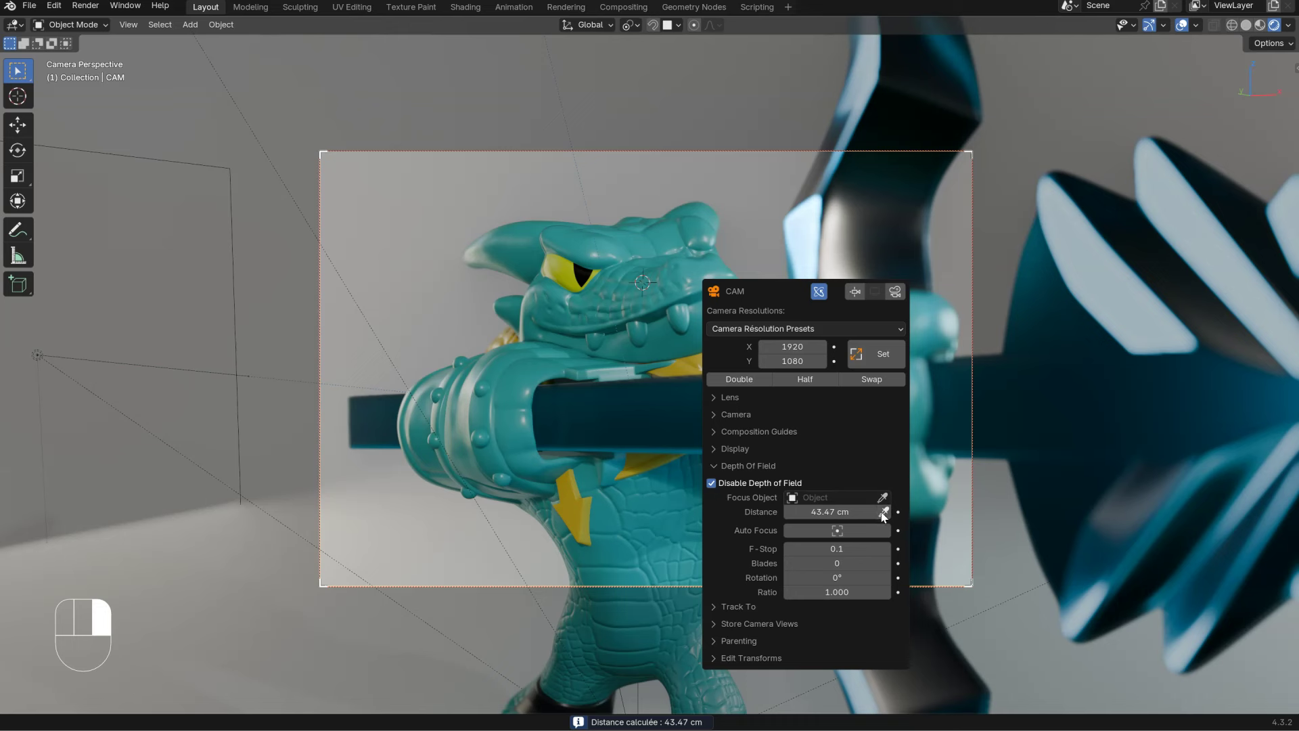
click(883, 512)
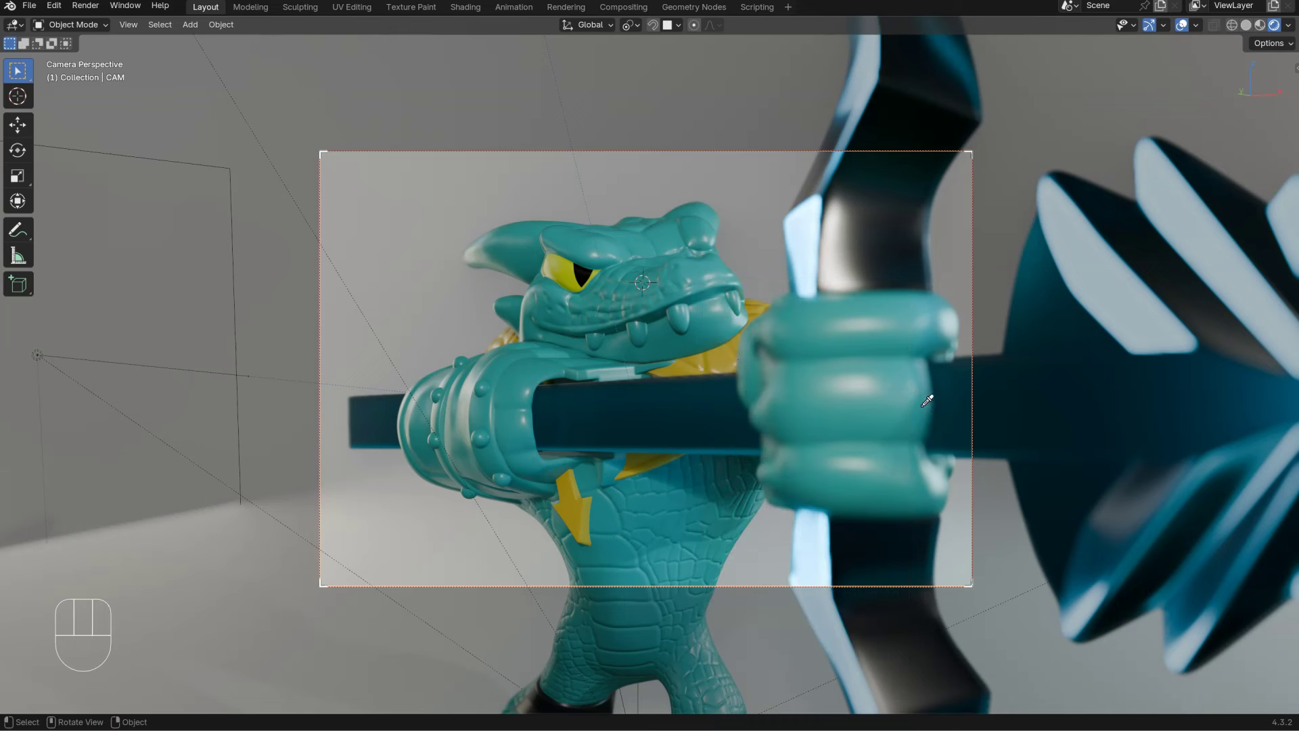
click(842, 386)
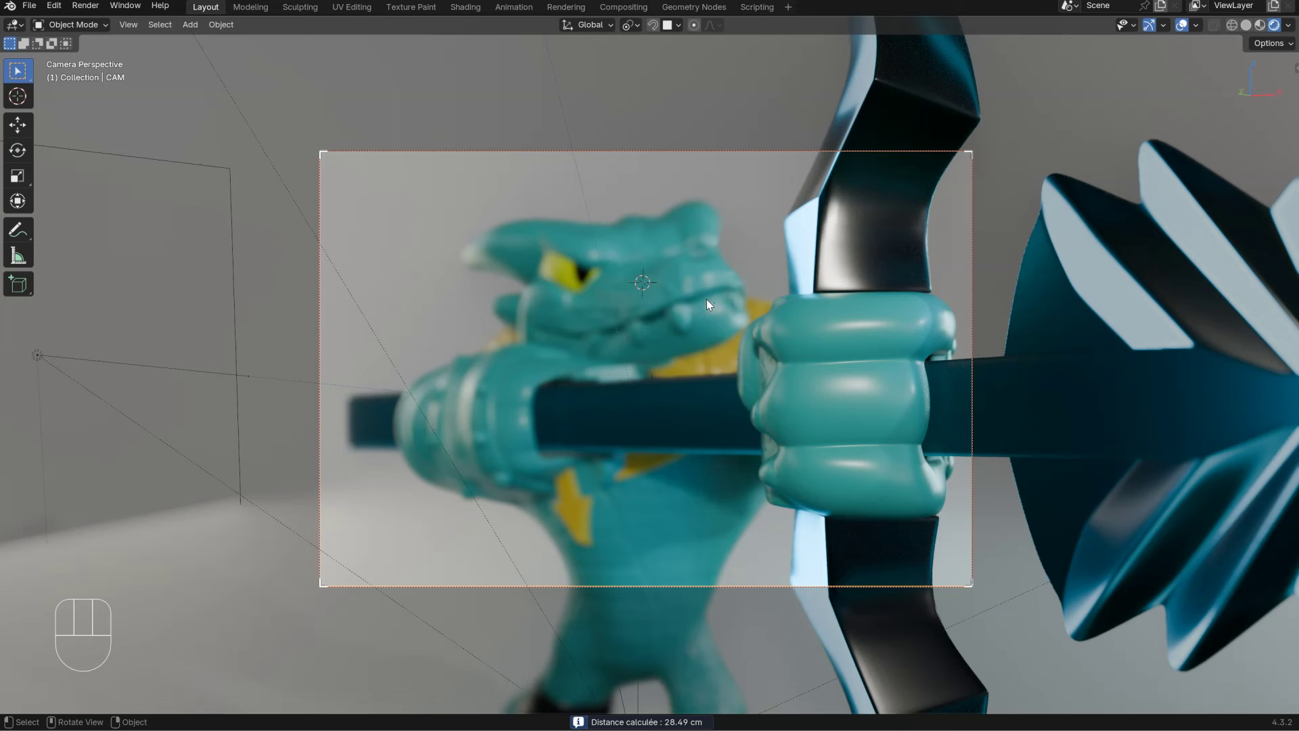
Step: Turn on the camera's depth of field Auto Focus and enable its Center composition guide
alt+right_click(769, 337)
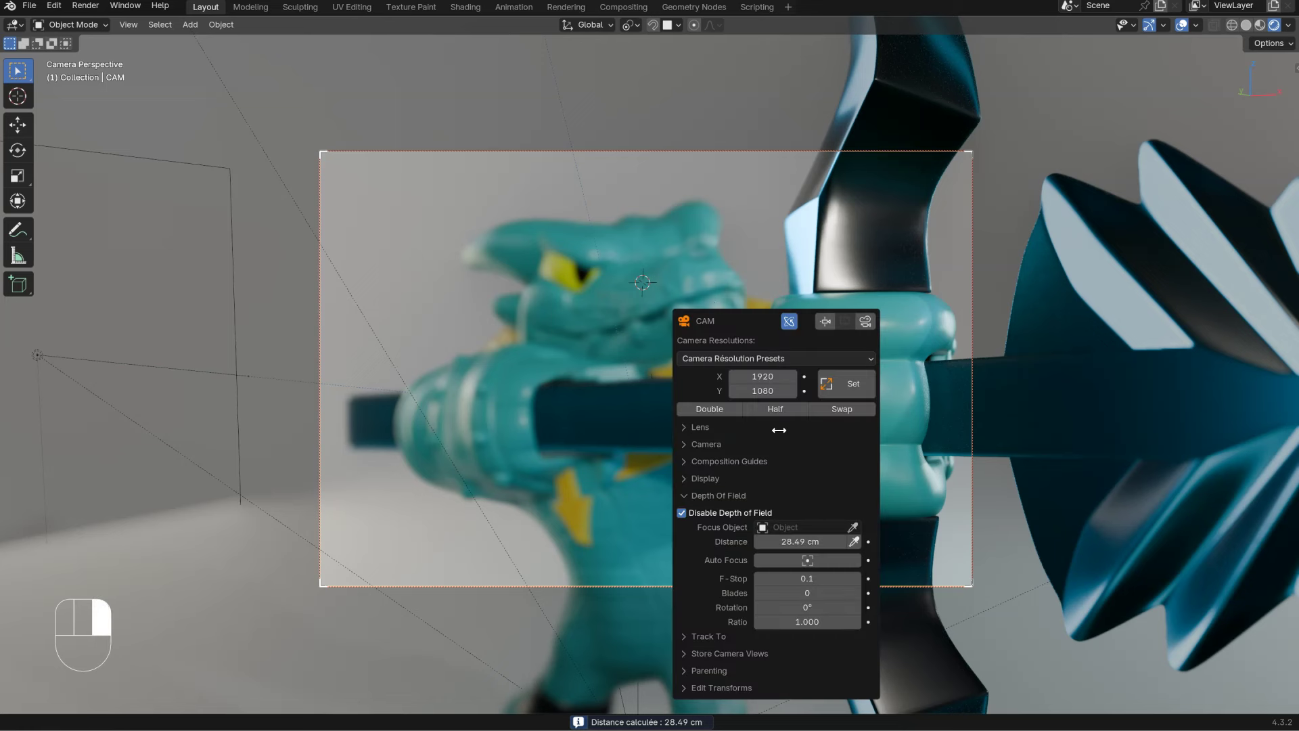
click(795, 560)
right_click(664, 209)
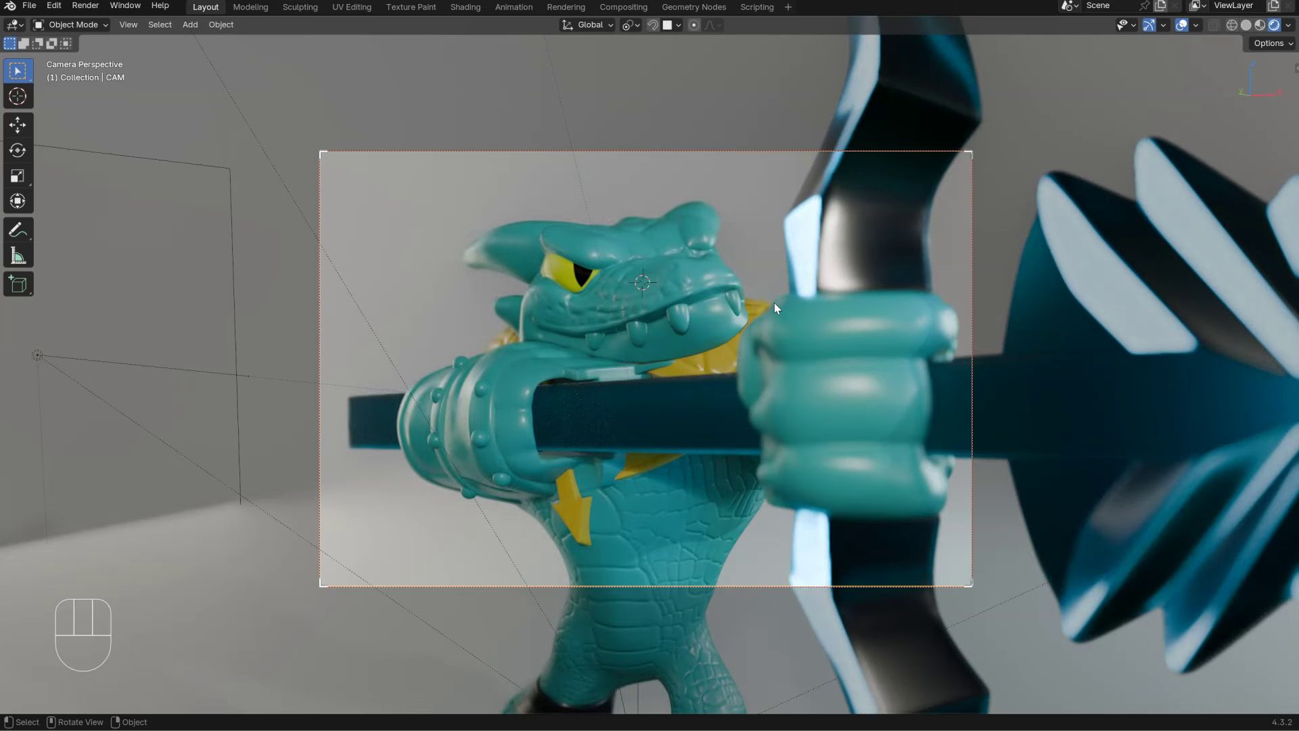
alt+right_click(813, 306)
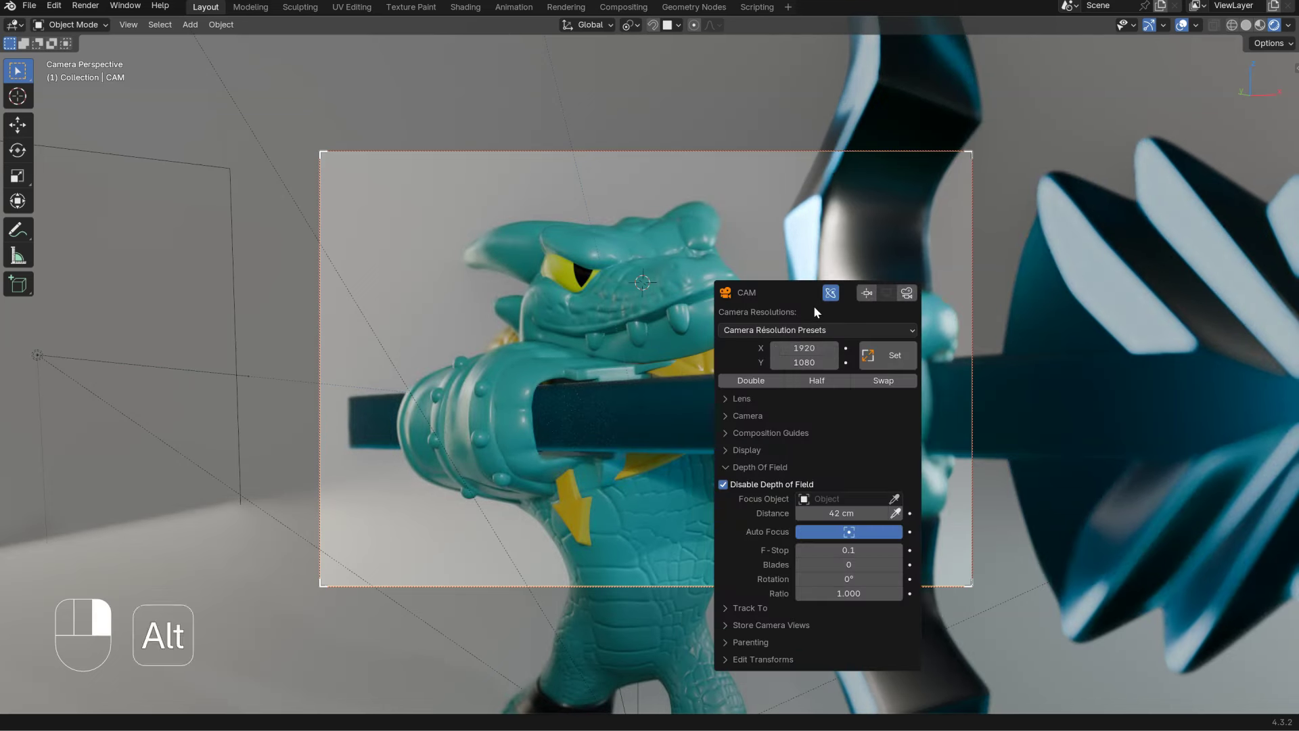
click(771, 433)
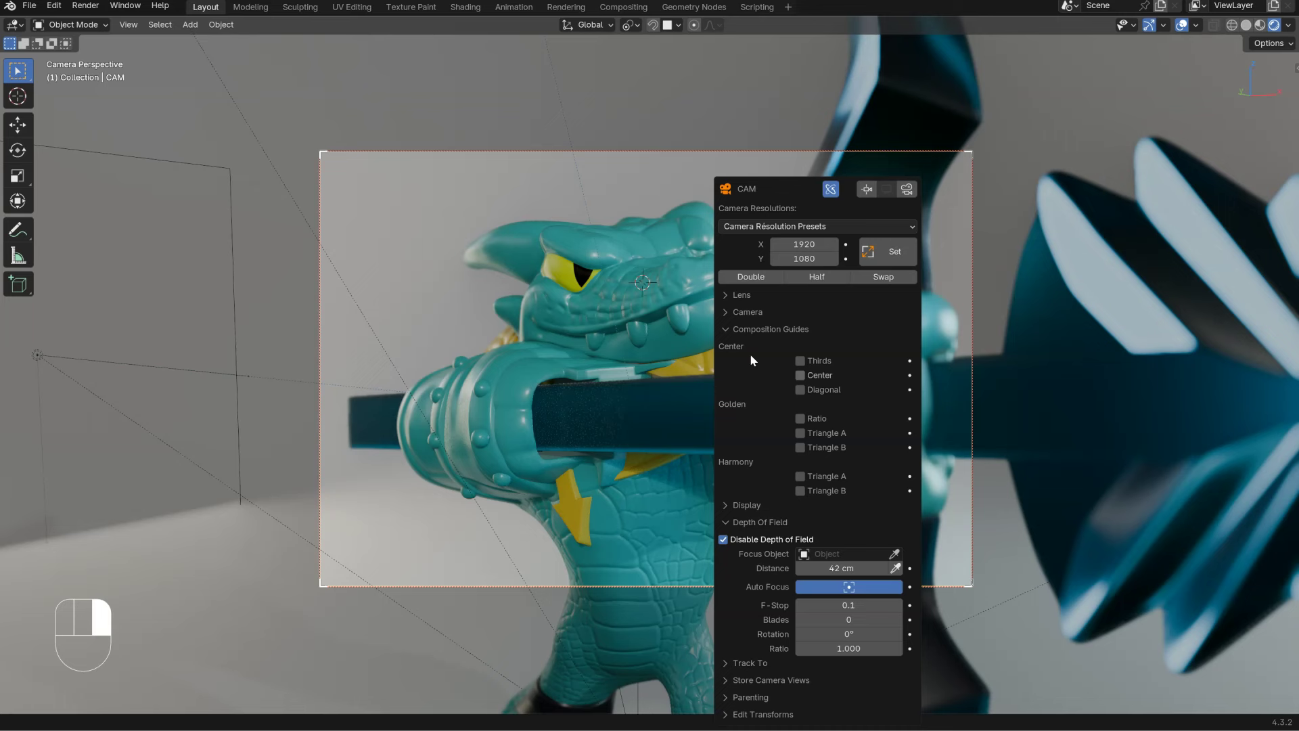
right_click(665, 333)
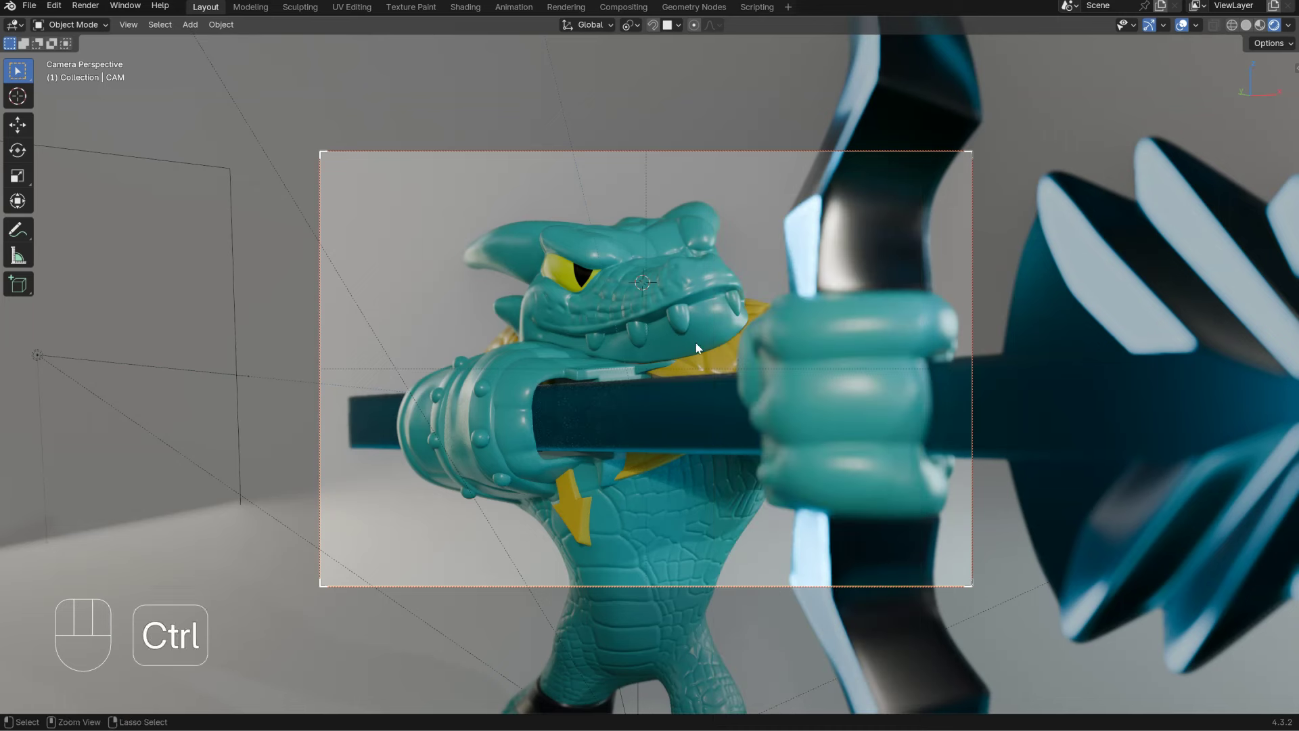
Step: Shift and orbit the camera framing so the crocodile's front fist sits at the centre guide
shift+middle_drag(762, 356, 640, 372)
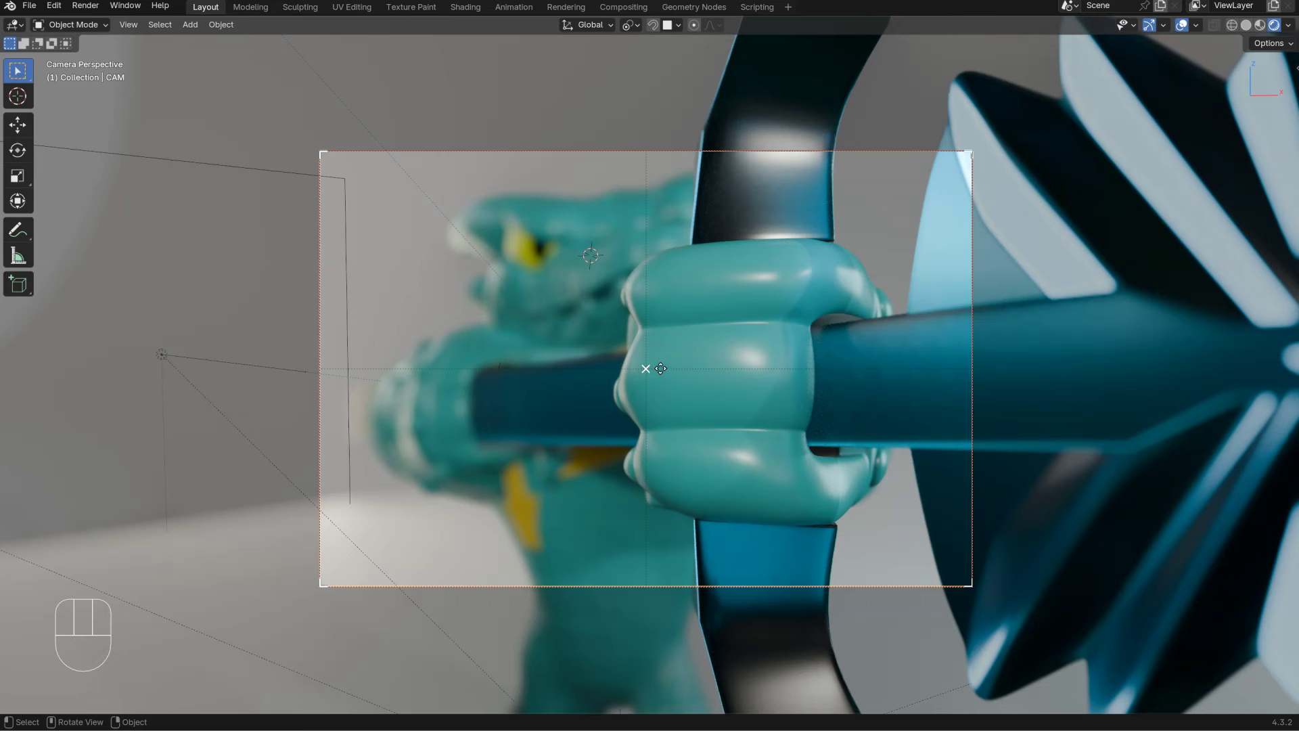
shift+middle_drag(701, 358, 739, 387)
shift+middle_drag(616, 489, 617, 454)
click(642, 371)
middle_drag(643, 369, 738, 336)
ctrl+middle_drag(786, 302, 511, 354)
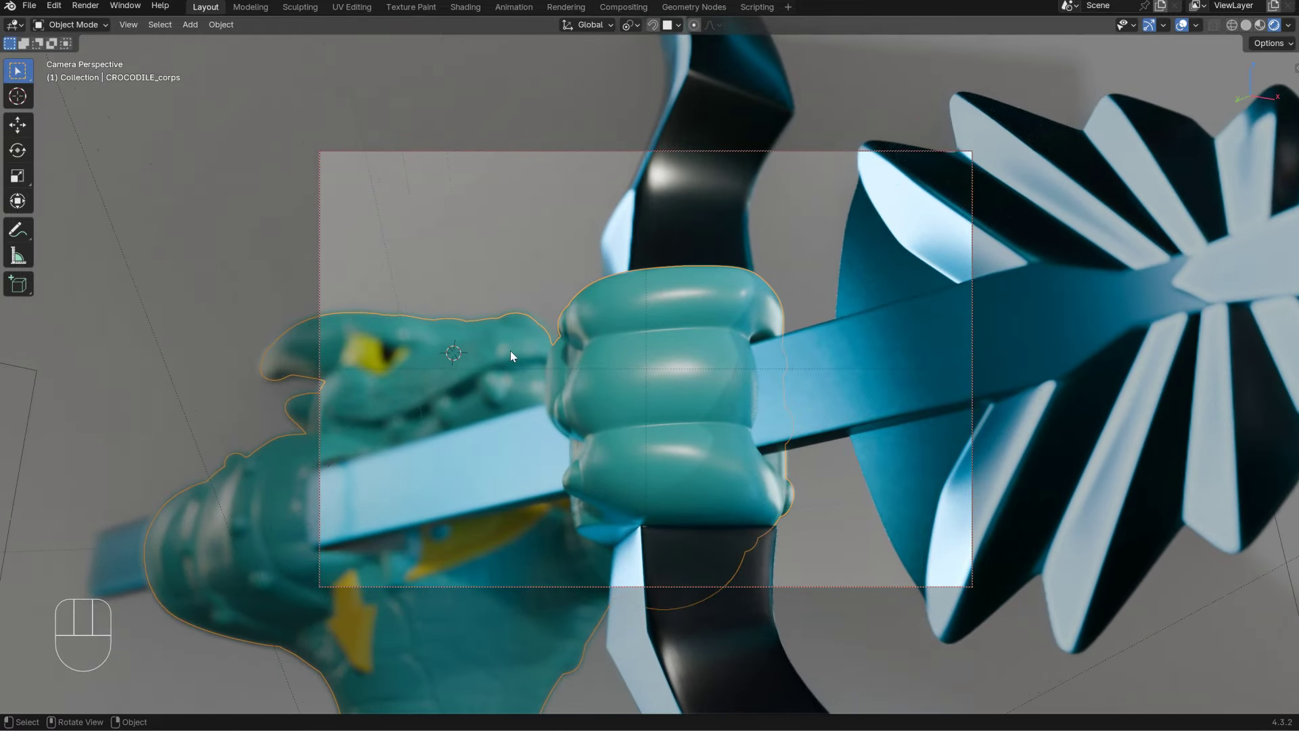
Step: Select the camera and set its depth of field F-Stop to 0.2
alt+right_click(828, 294)
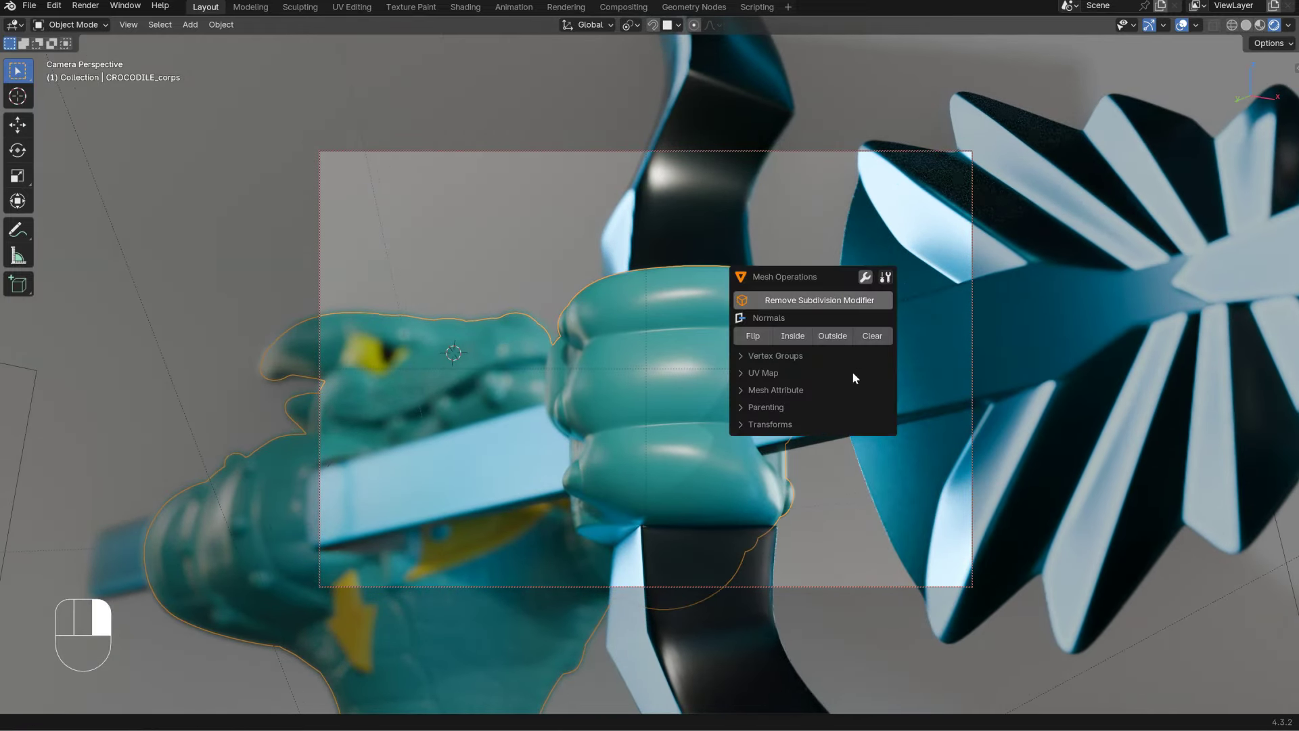
click(848, 149)
alt+right_click(860, 278)
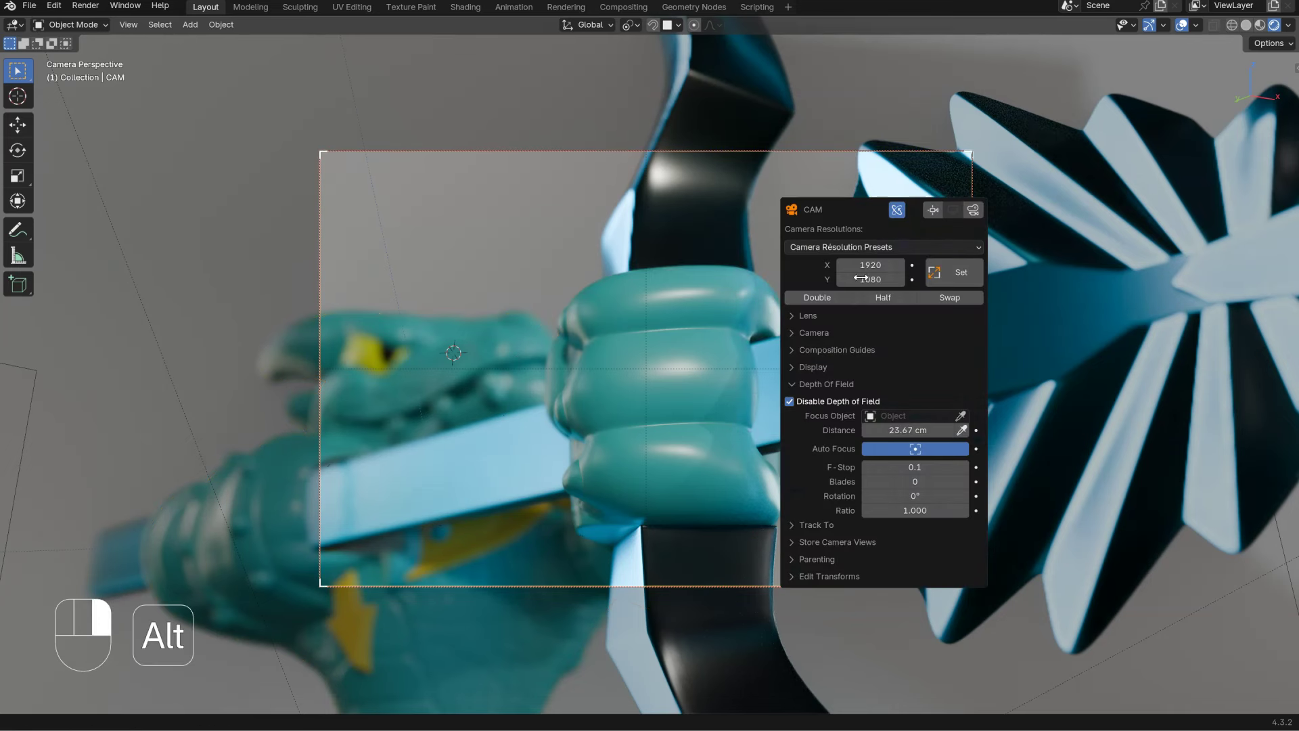
click(942, 456)
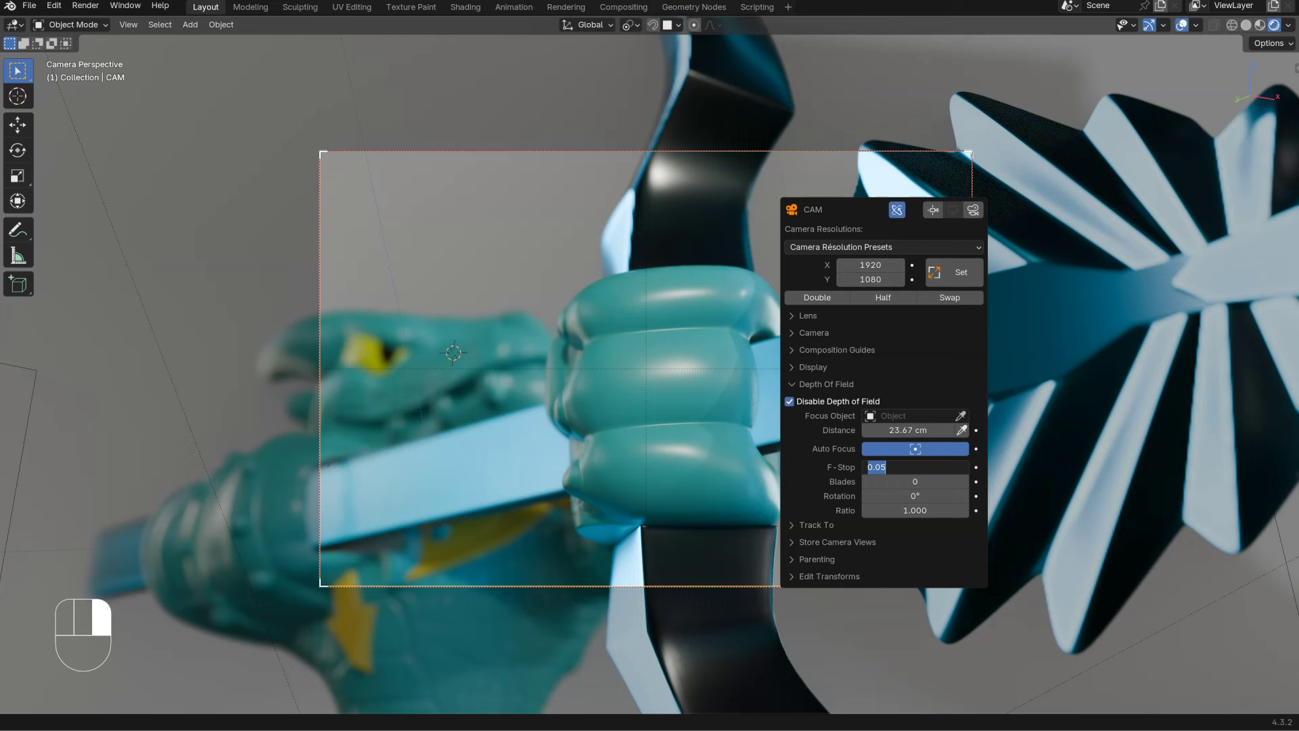
key(Return)
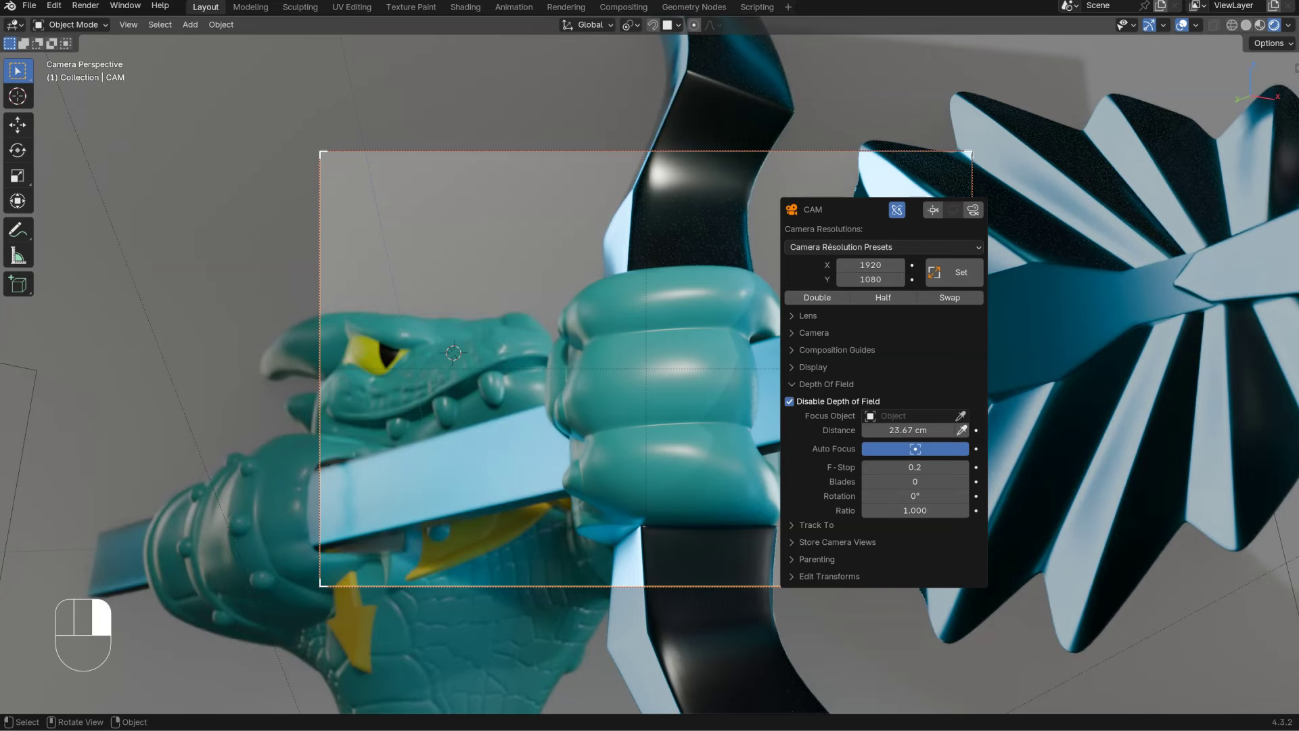
Step: Orbit the camera to frame the crocodile's head and fist, and toggle its depth of field off and back on
middle_drag(613, 350, 677, 382)
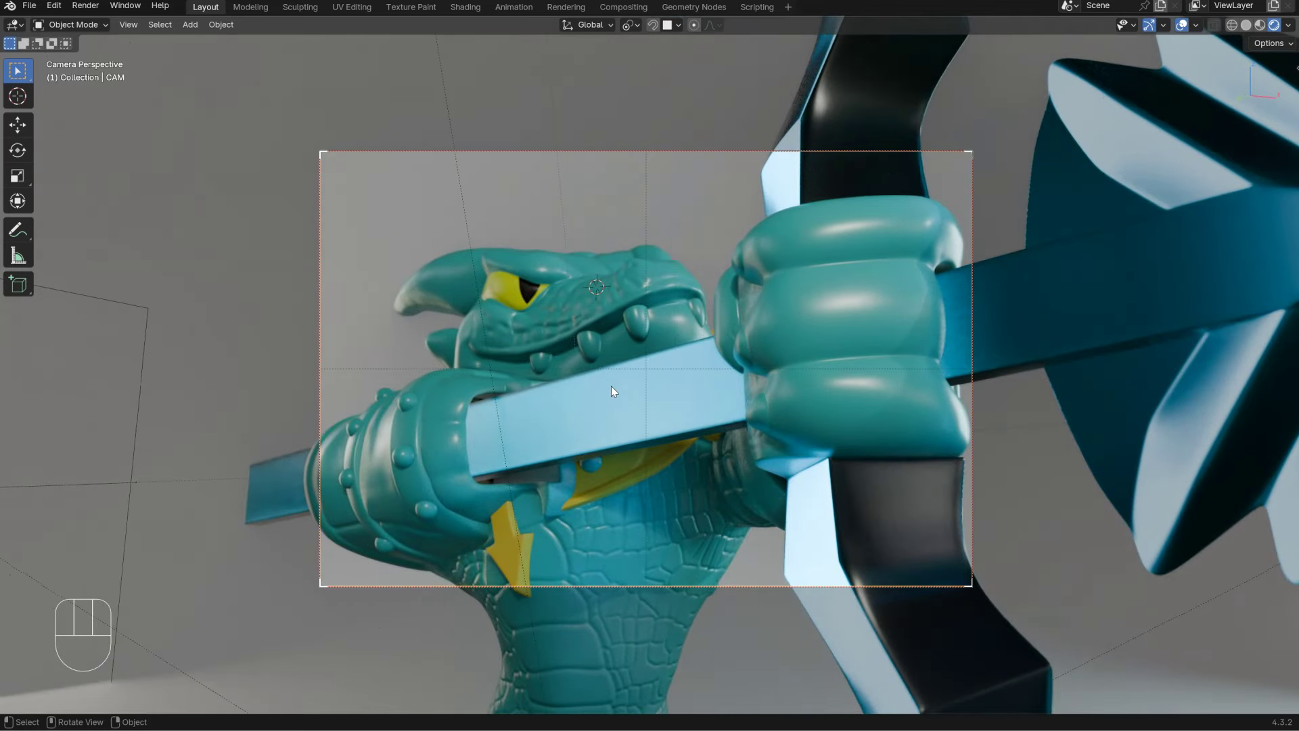
alt+right_click(778, 308)
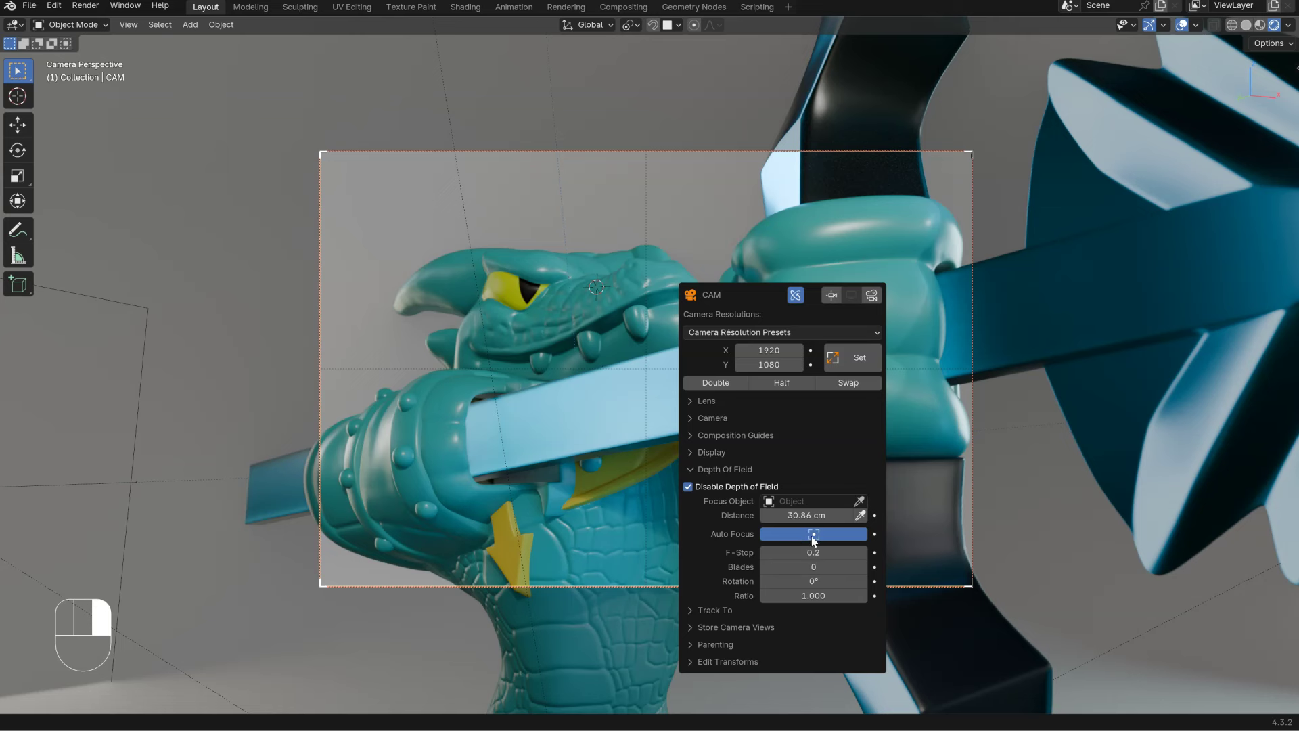
click(687, 486)
click(688, 487)
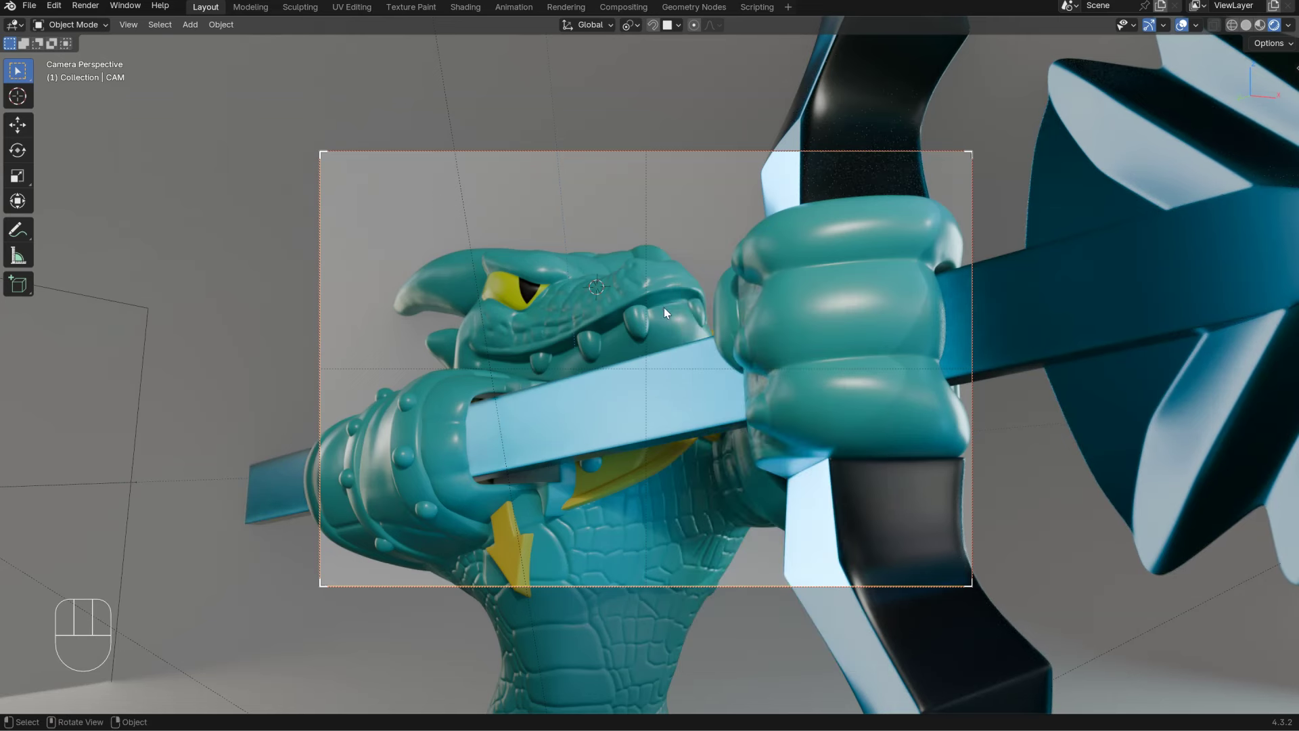
Step: Switch the viewport to solid shading and enable Depth Of Field in its shading options
key(z)
click(765, 304)
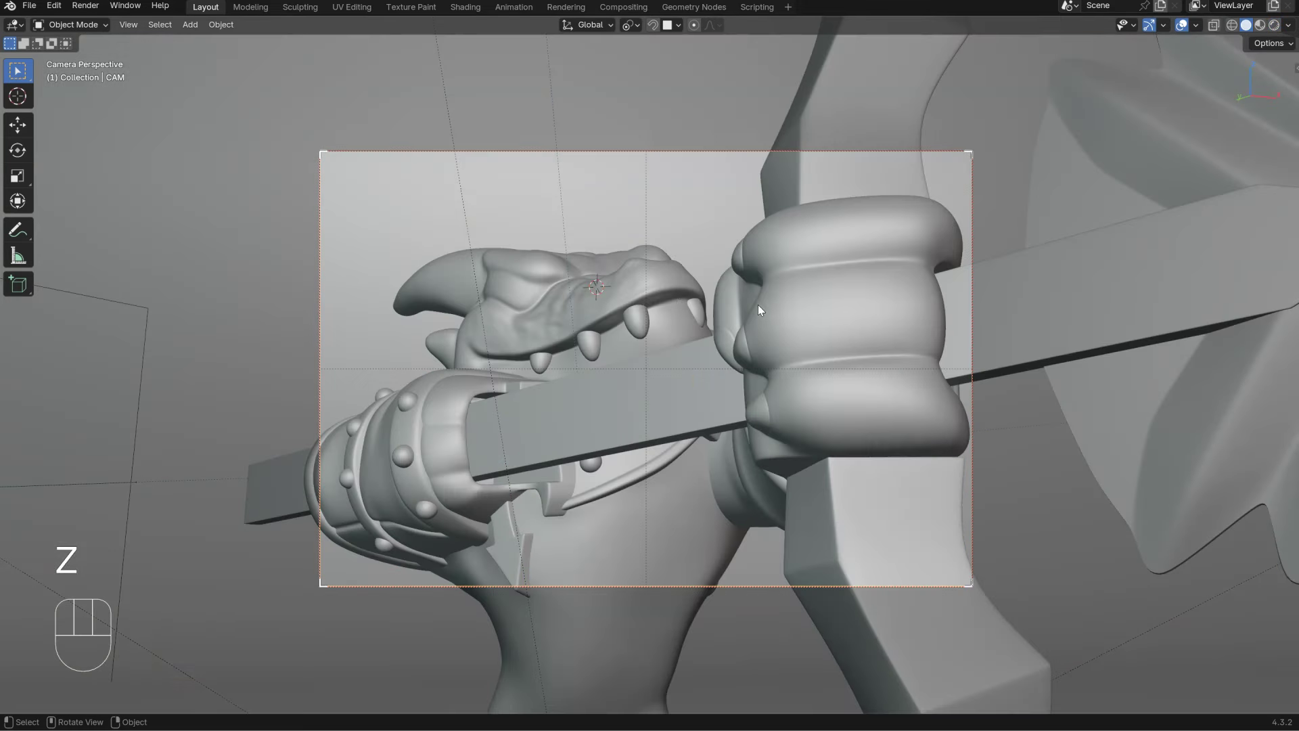
key(shift+a)
key(shift+z)
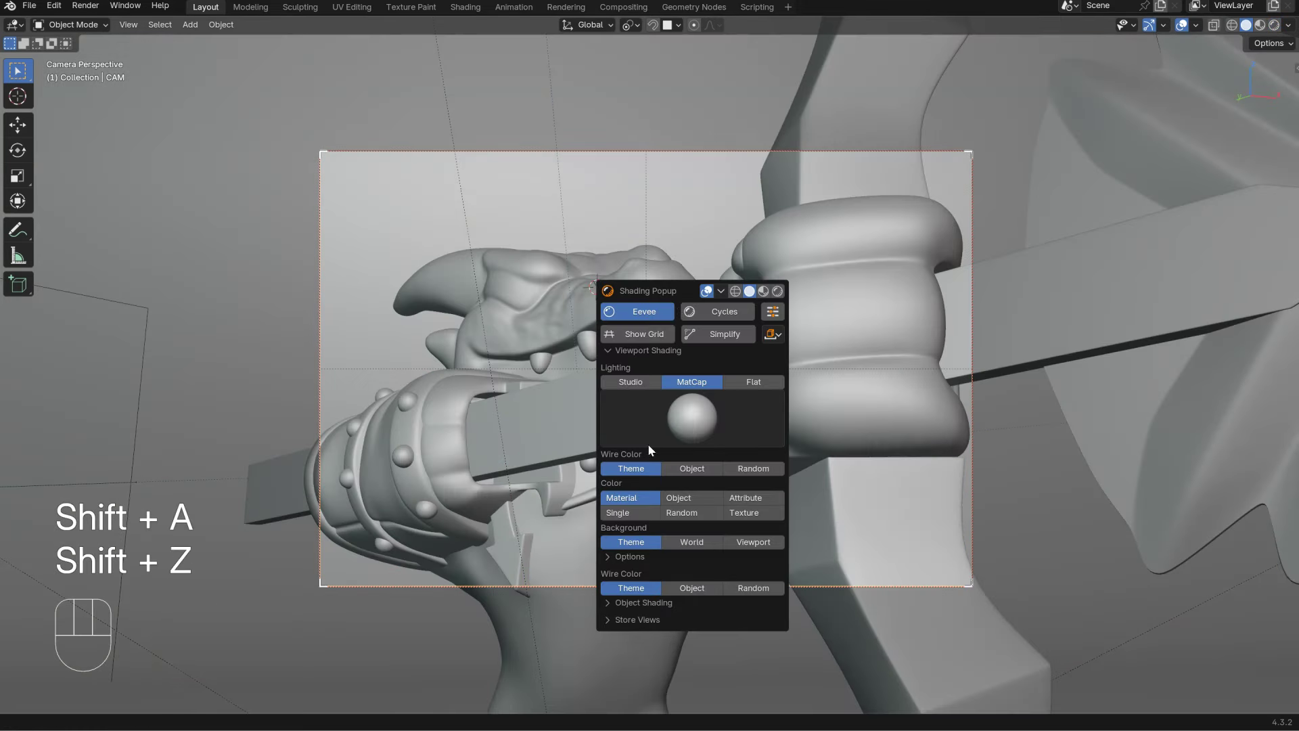
click(627, 349)
click(628, 351)
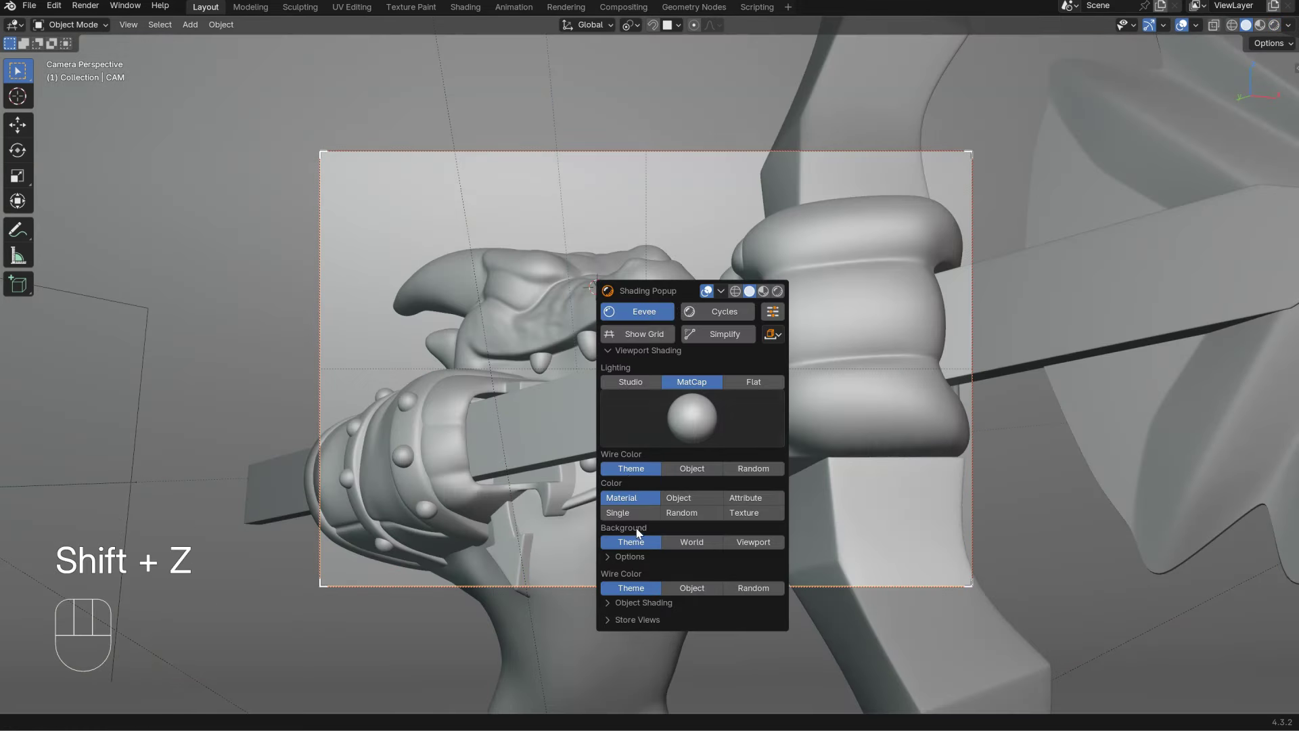
click(632, 559)
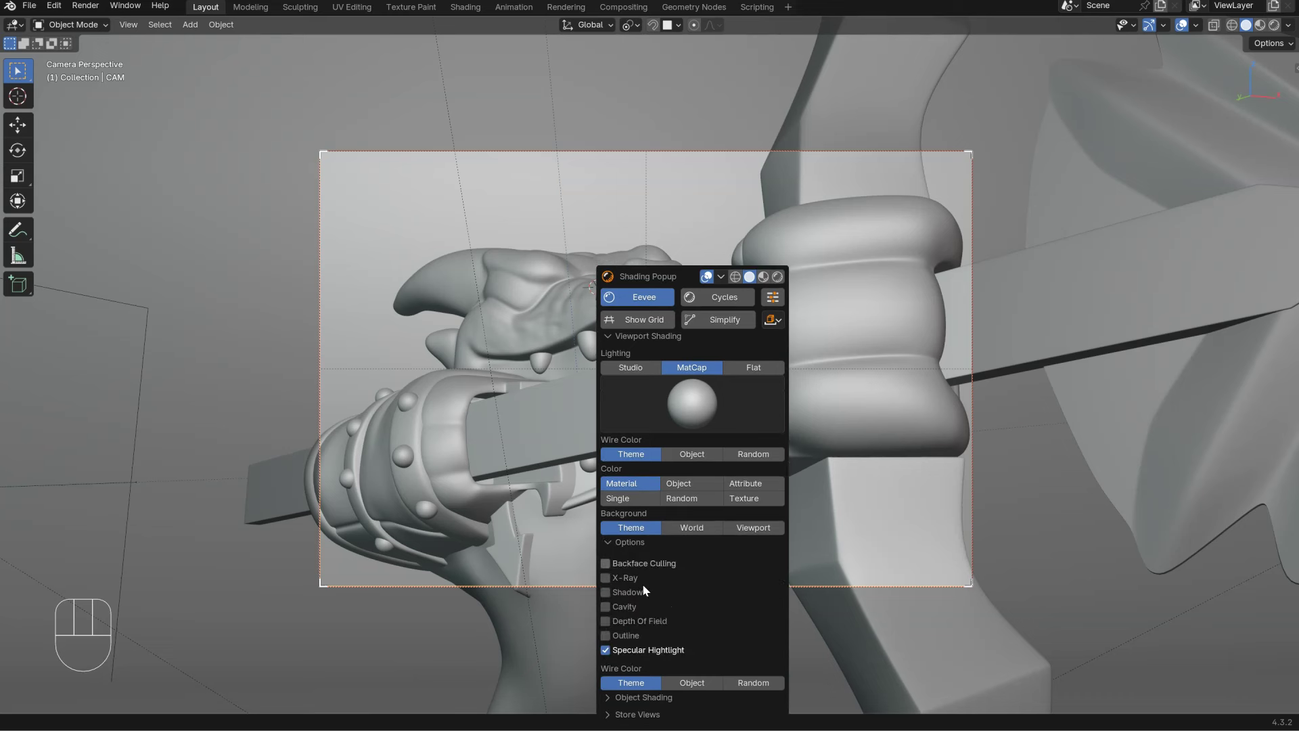
click(606, 622)
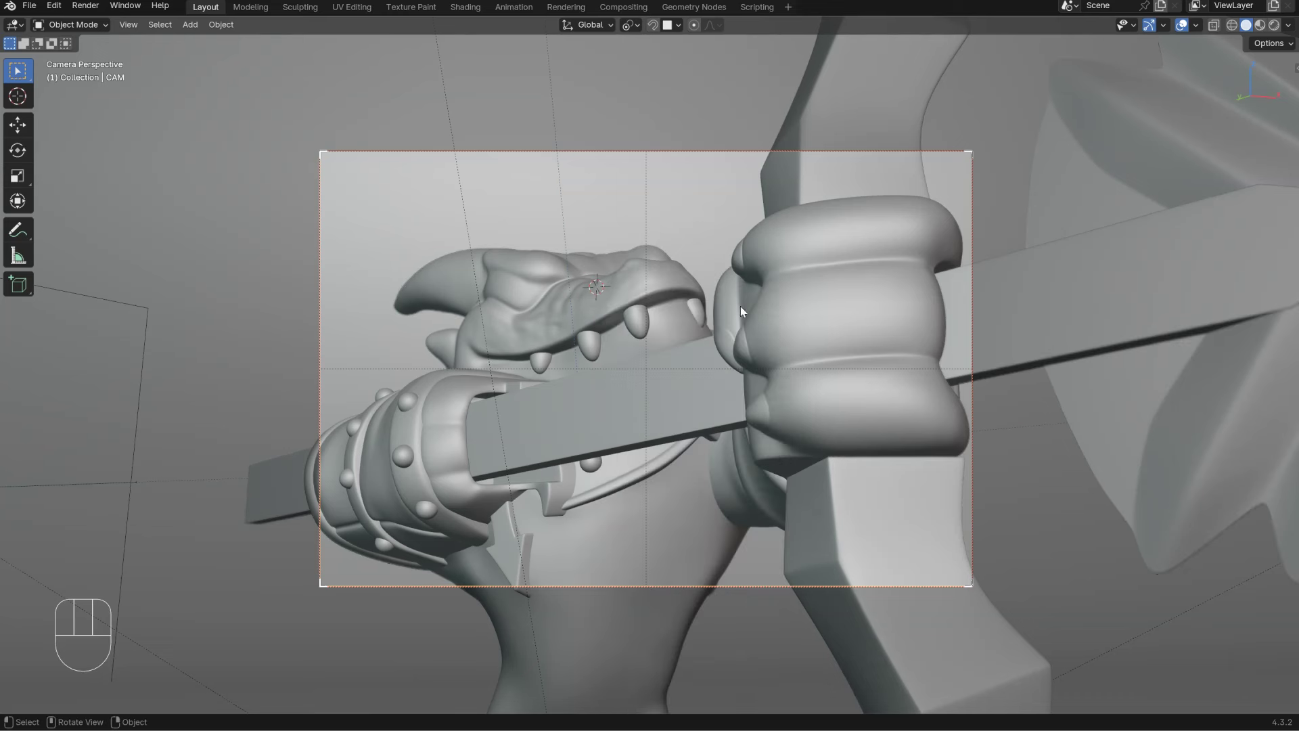
Step: Set the camera's depth of field F-Stop to 0.1
alt+right_click(815, 262)
click(870, 499)
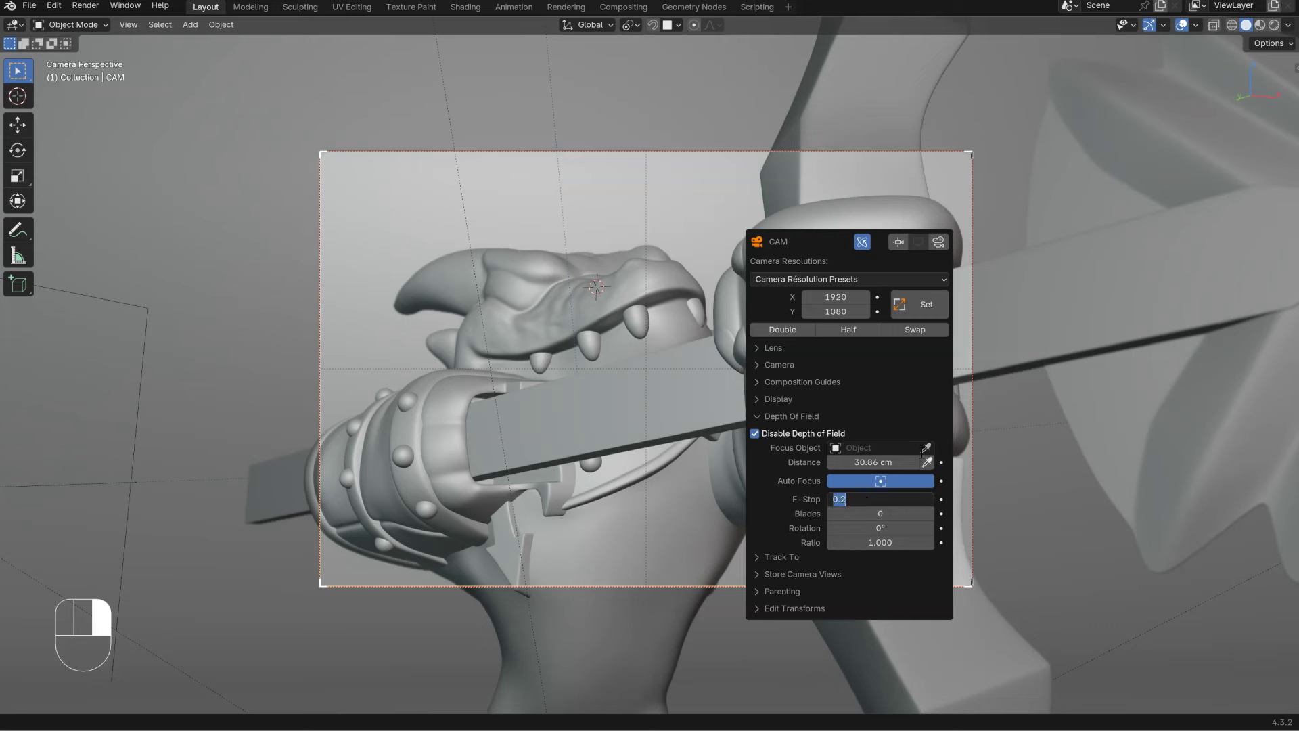
text(.1)
key(Return)
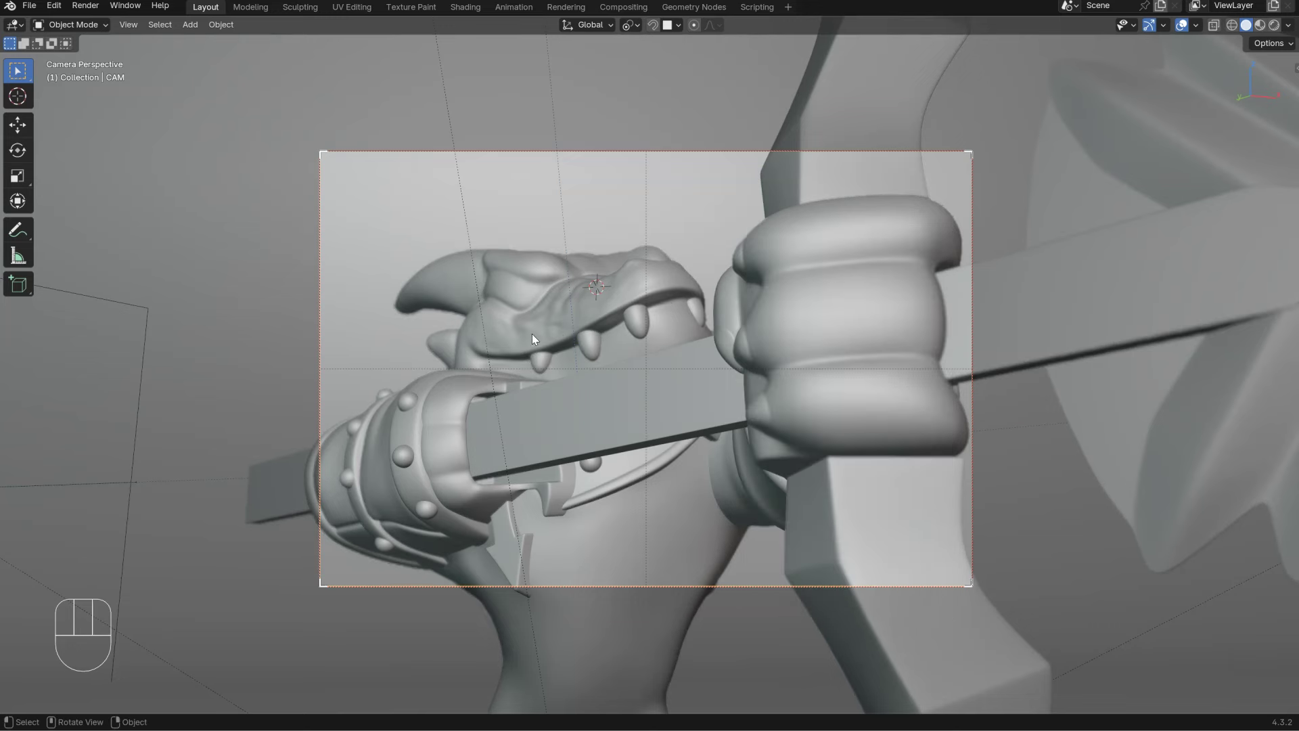
Step: Reframe the camera on the crocodile's head and enlarge the camera frame within the viewport
shift+middle_drag(697, 310, 785, 379)
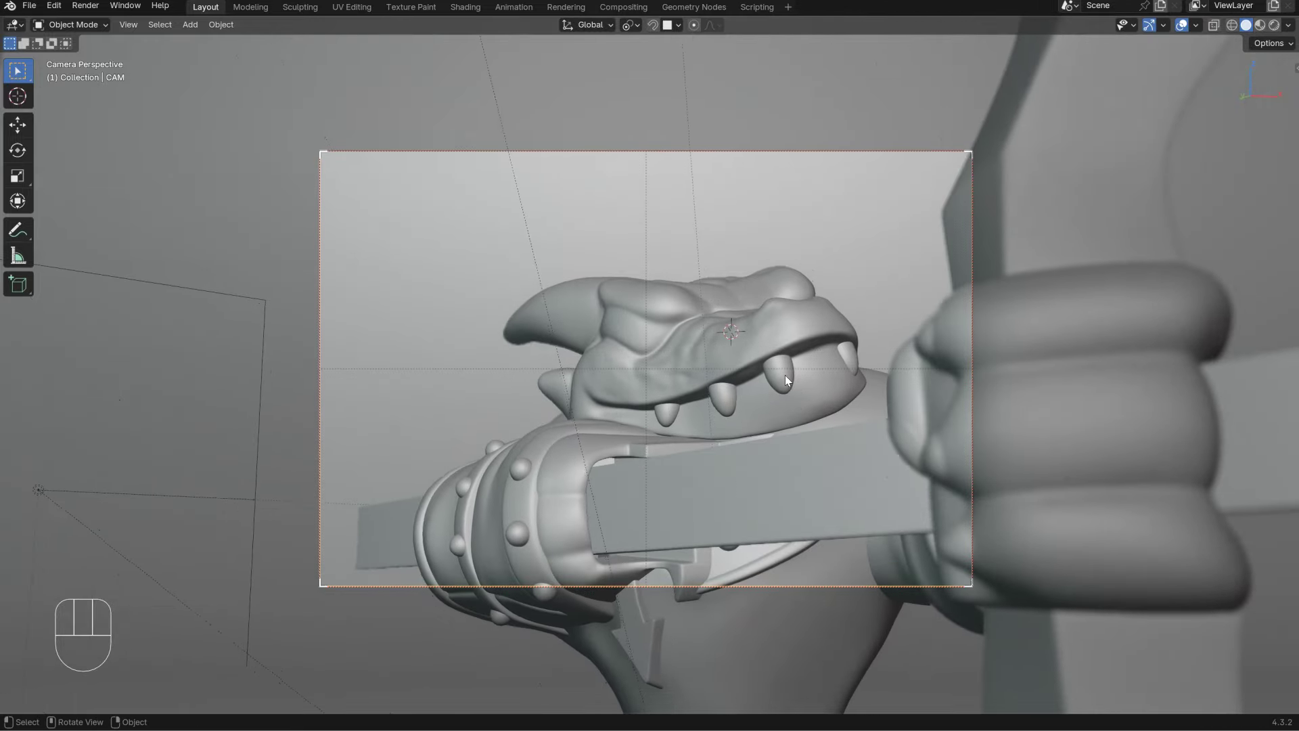
scroll(785, 375, down, 2)
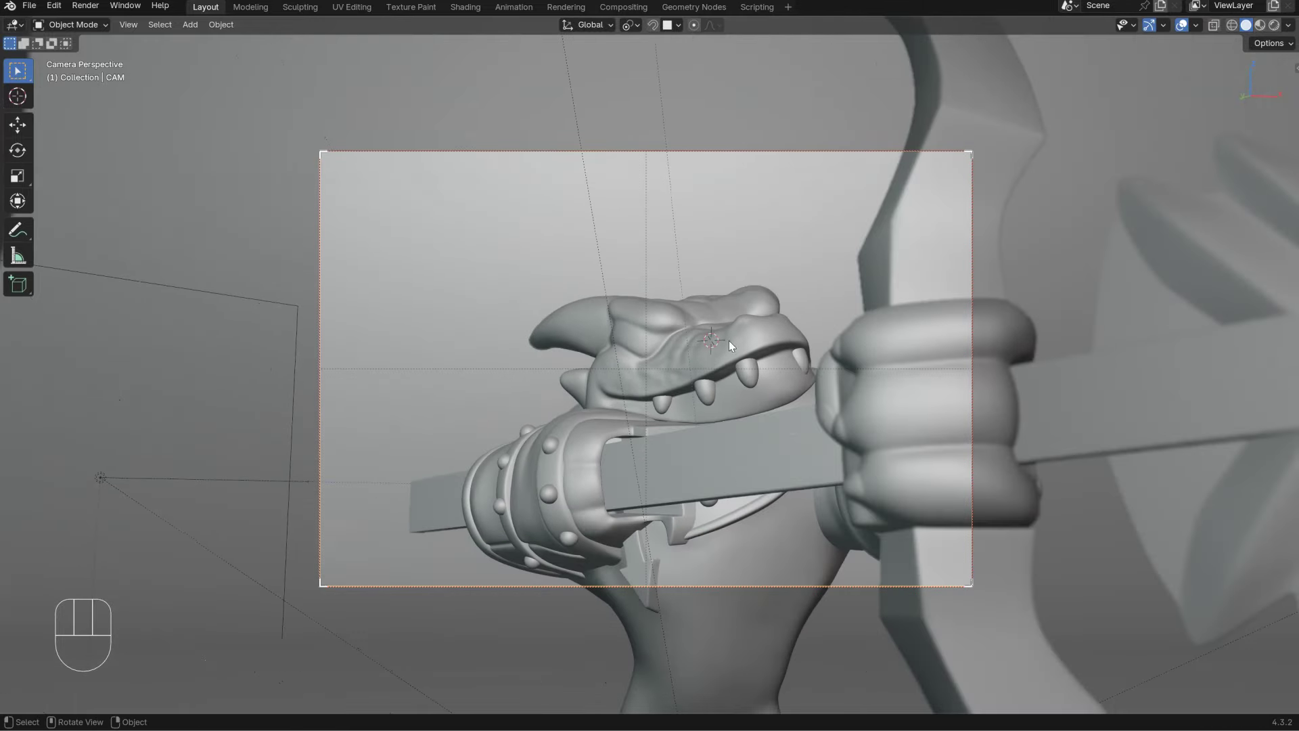
key(ctrl+space)
click(786, 401)
ctrl+middle_drag(666, 409, 709, 315)
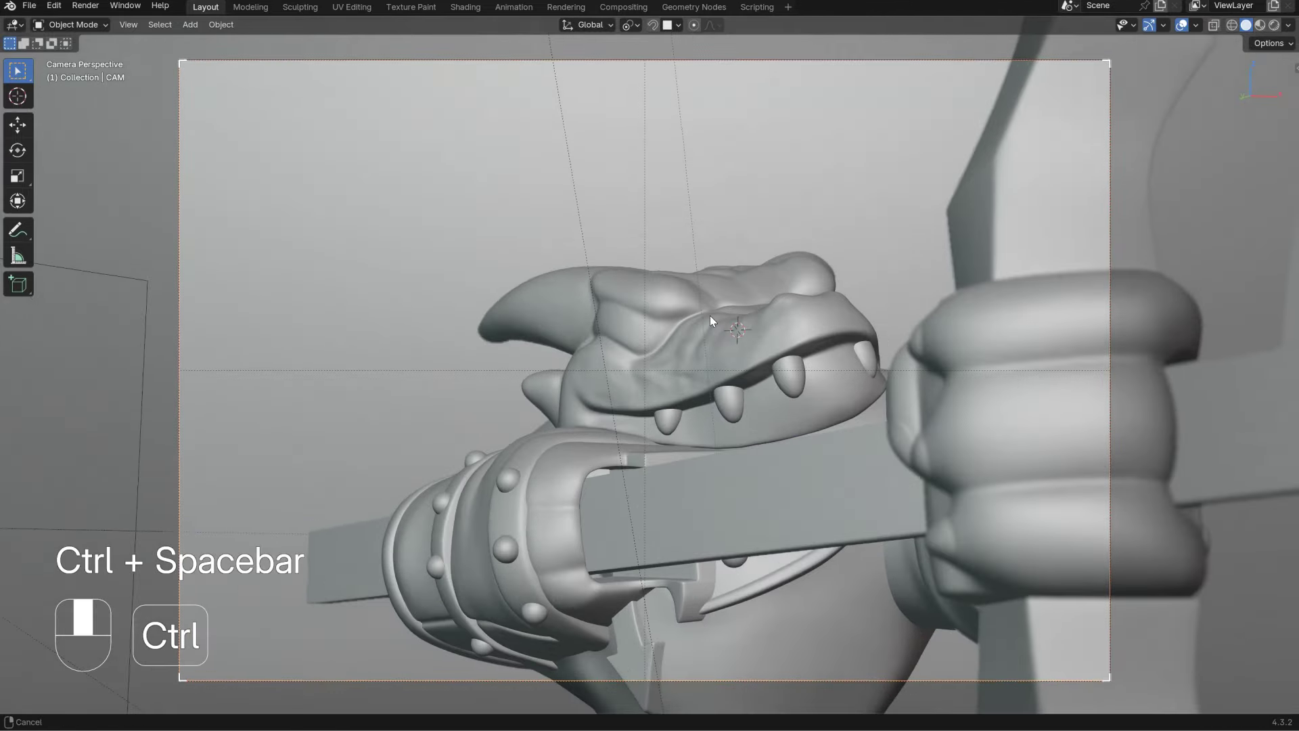
Step: Shift the camera framing to bring the whole front fist into the shot beside the head
key(ctrl+space)
click(791, 366)
shift+middle_drag(790, 366, 697, 324)
shift+middle_drag(748, 358, 713, 301)
click(895, 346)
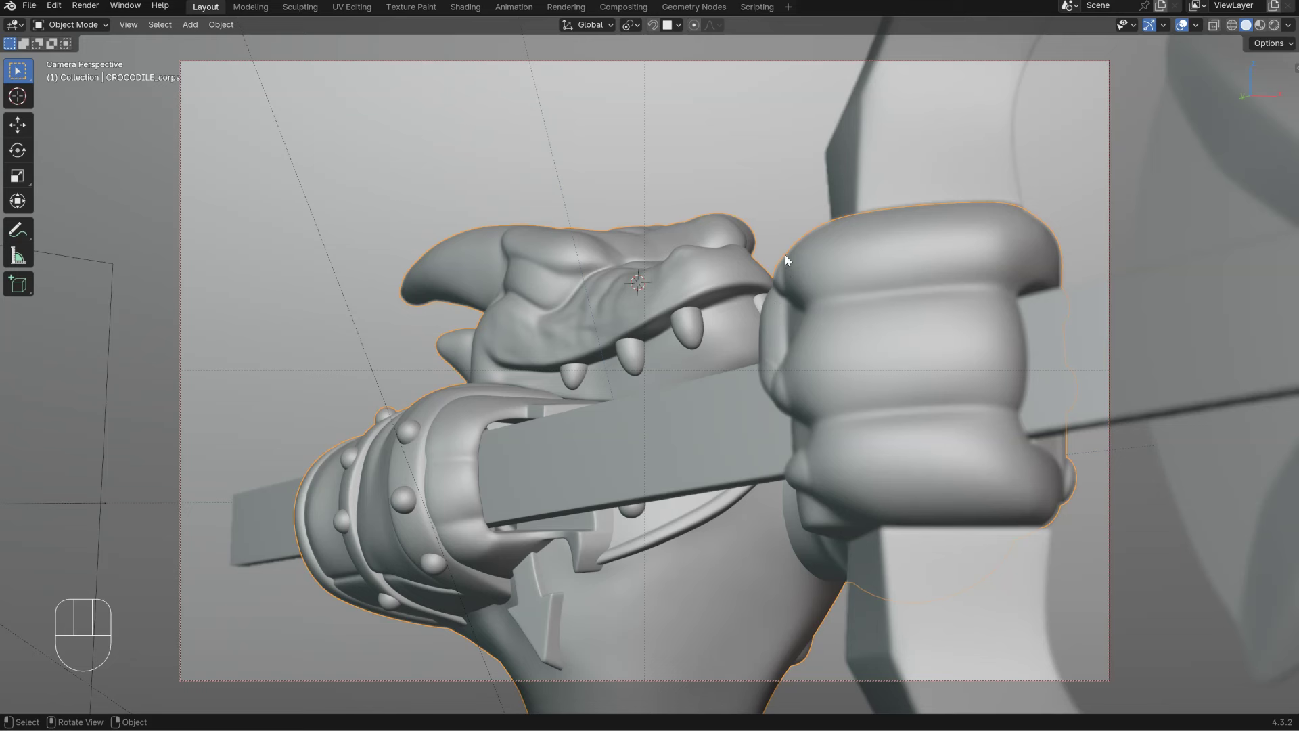
Step: Select the camera, turn off Auto Focus, and add an empty as its focus target, snapped to the crocodile's eye
click(780, 62)
alt+right_click(853, 247)
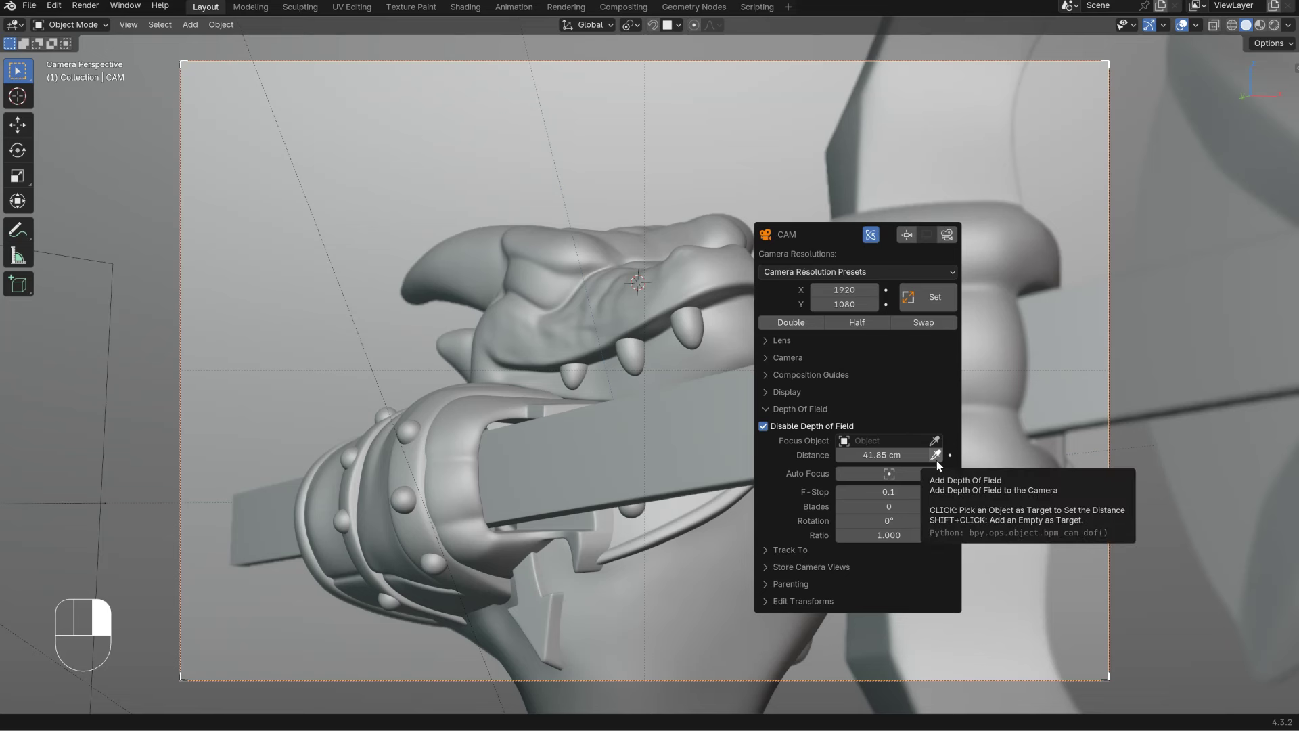
key(shift)
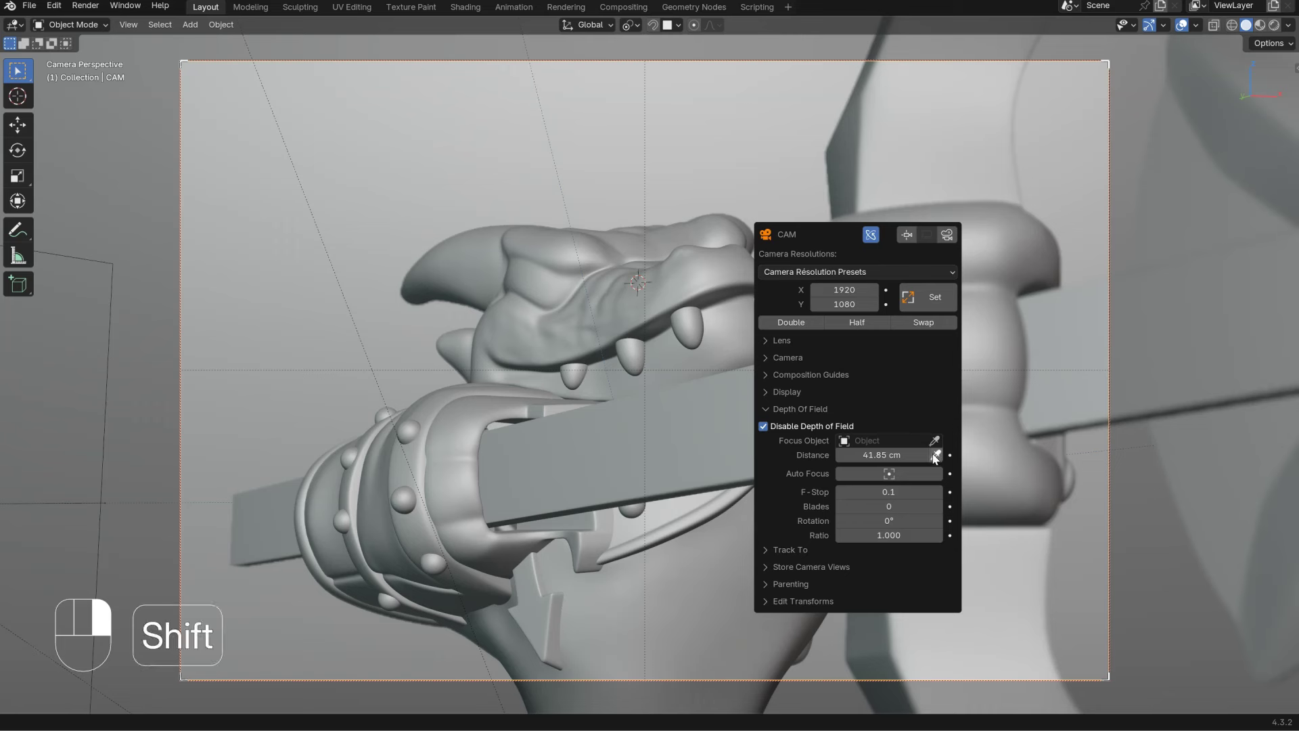
shift+click(935, 455)
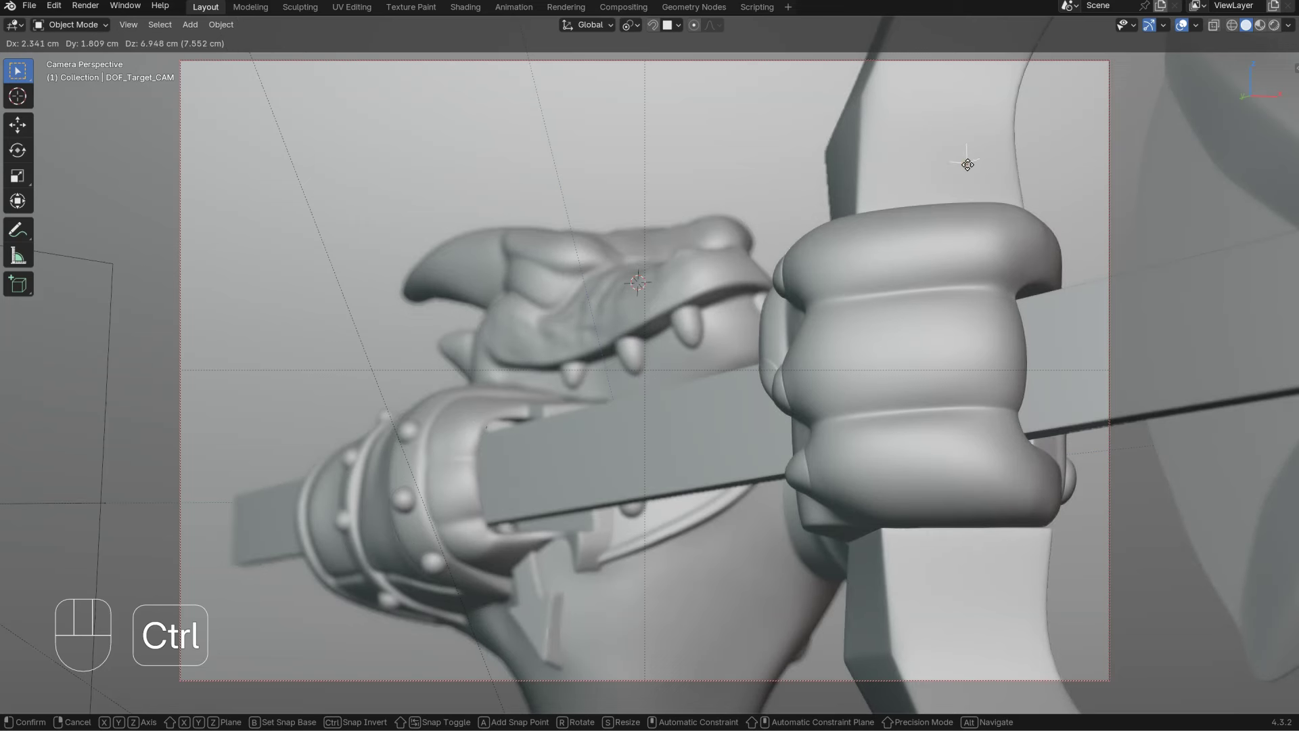
ctrl+click(538, 284)
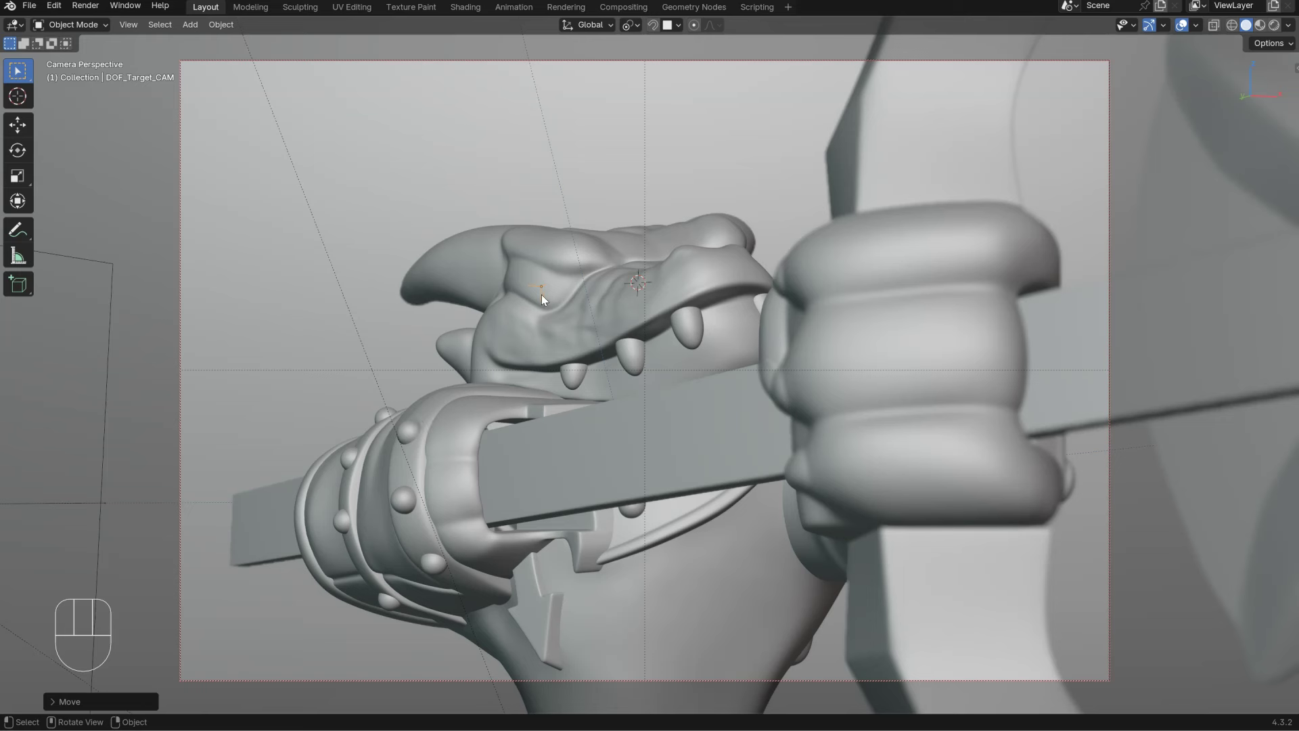
Step: Scale up the depth of field target empty around the crocodile's eye
key(s)
click(602, 320)
key(g)
right_click(565, 290)
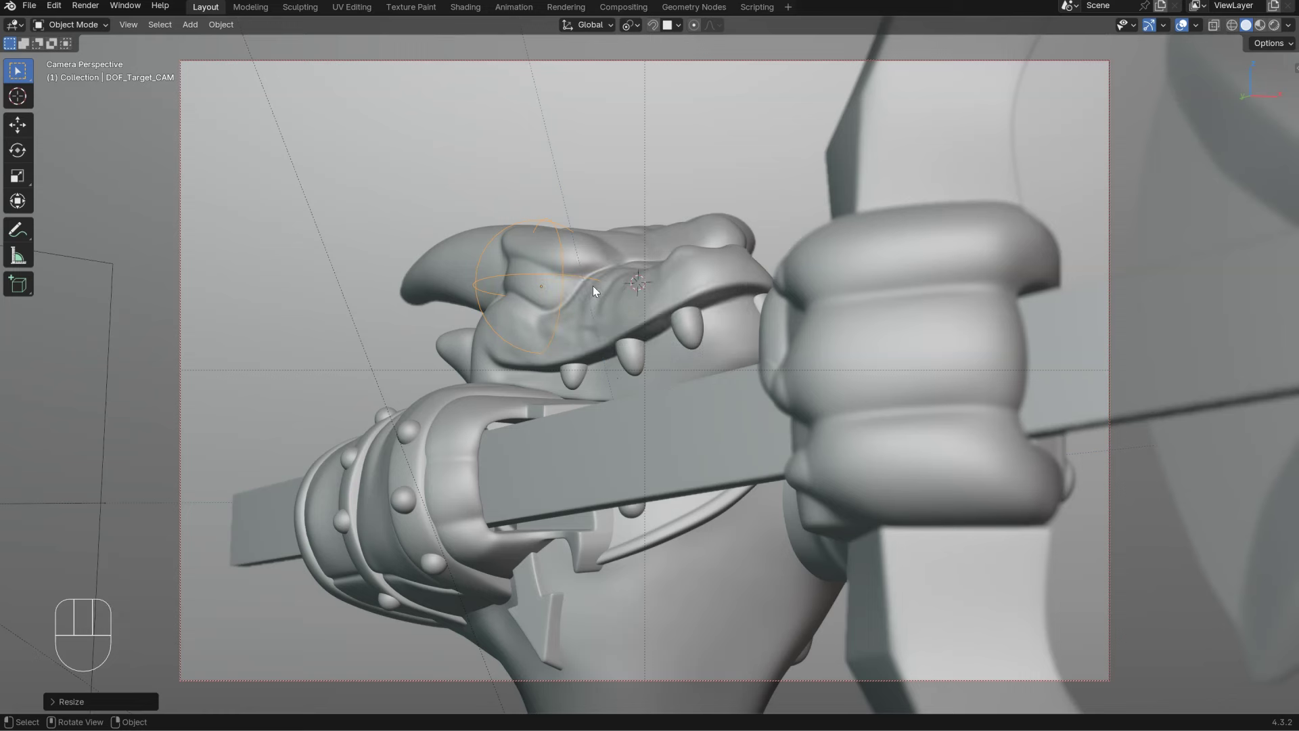
Step: Move the focus target empty over the front fist and place it back on the crocodile's eye with snapping
key(g)
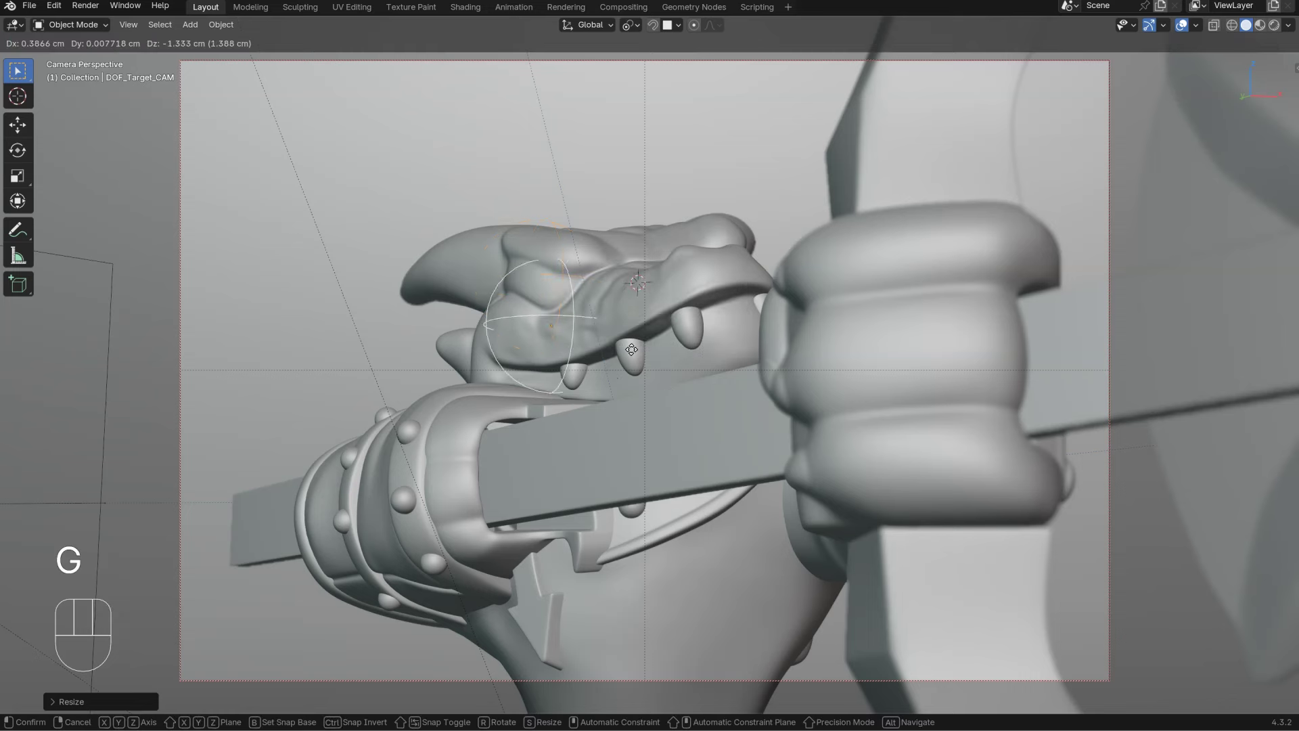
key(ctrl)
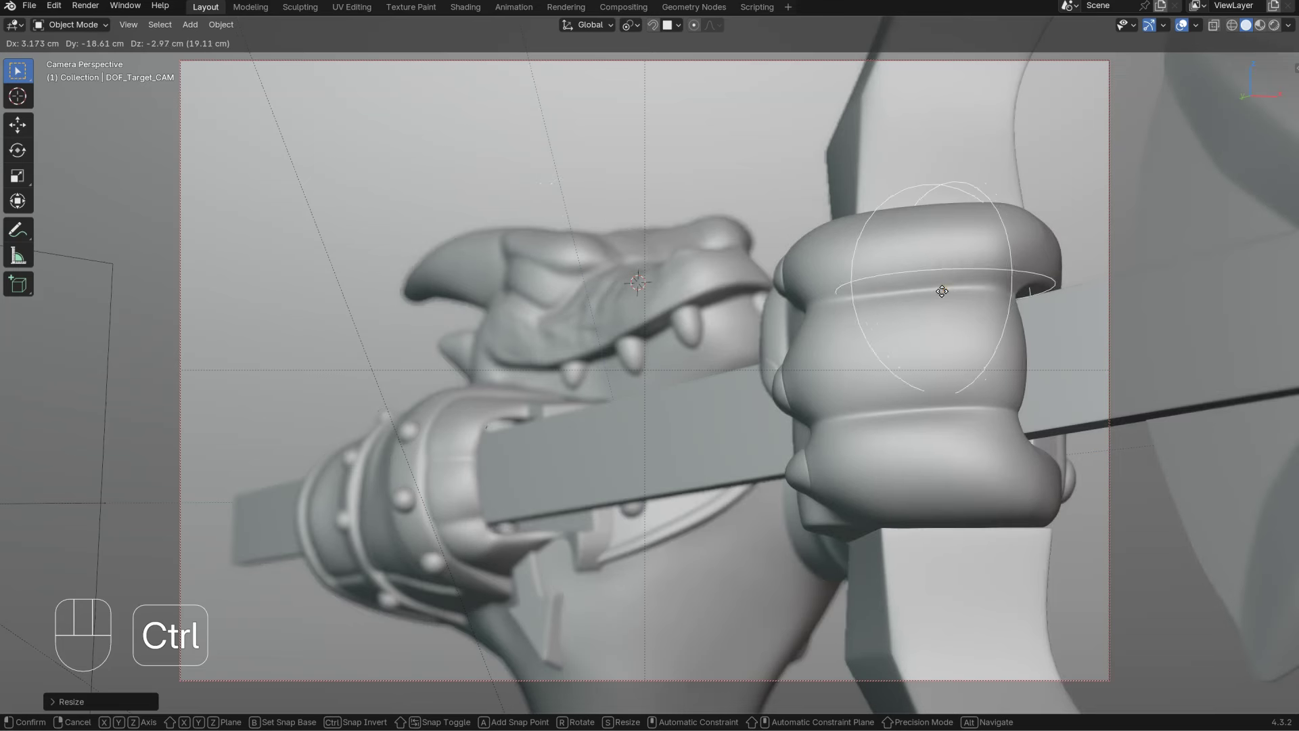
click(554, 289)
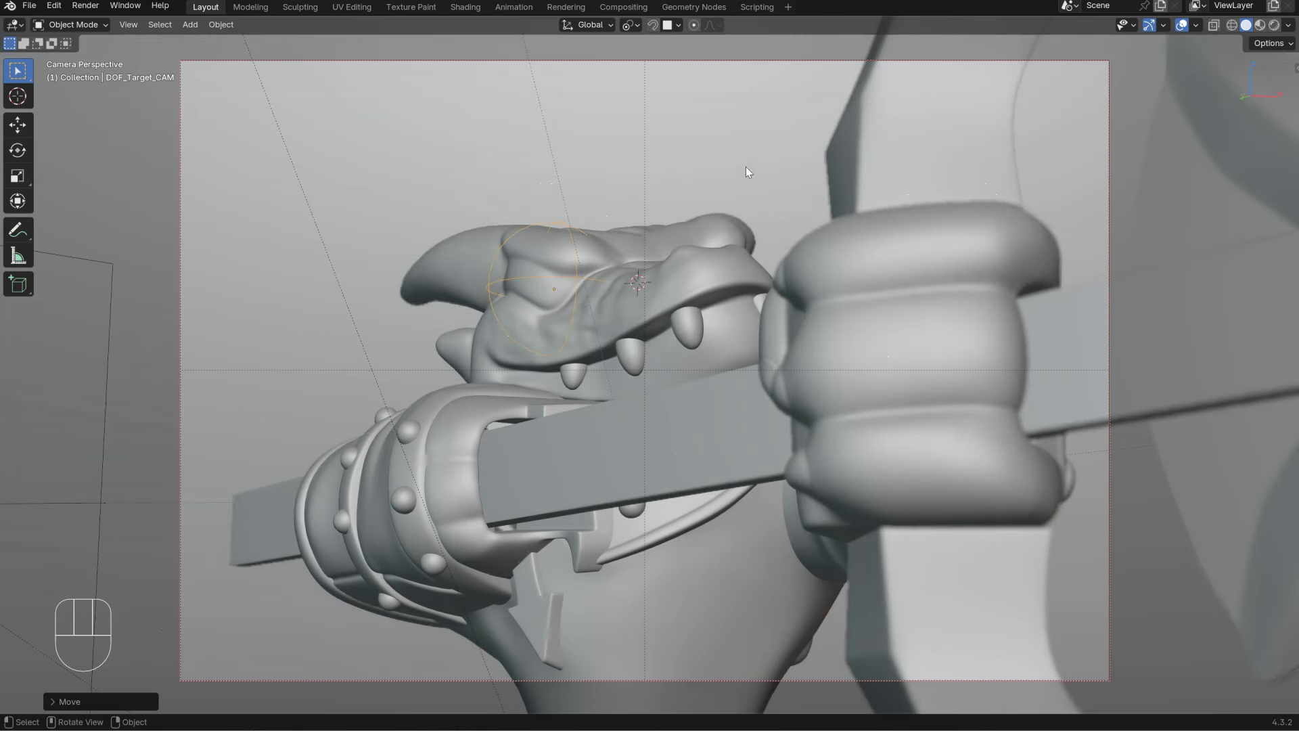
Step: Delete the focus target empty, then select the camera and turn its Auto Focus back on
key(Delete)
click(798, 61)
alt+right_click(772, 277)
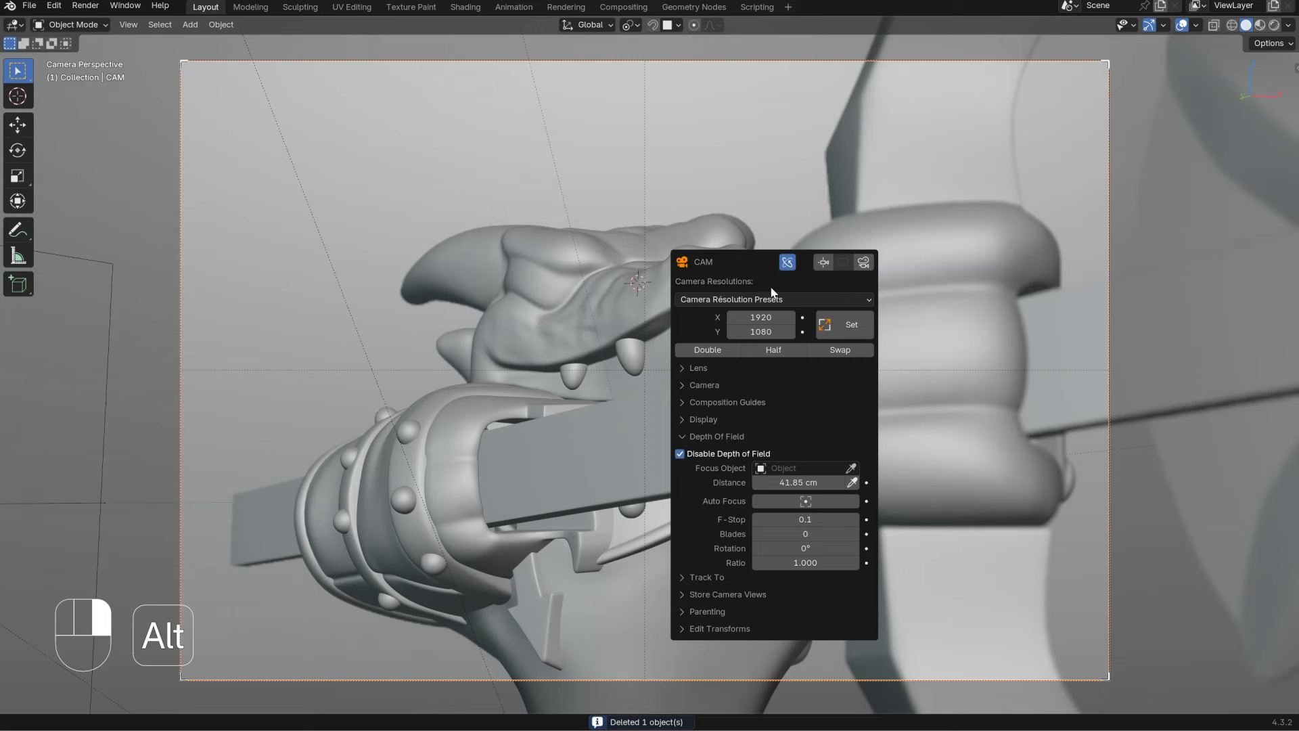
Step: Preview the crocodile in Material - Eevee shading and reframe the camera on its head, front fist and bow
shift+middle_drag(715, 379, 653, 377)
click(772, 372)
mouse_move(773, 372)
middle_down()
mouse_move(761, 396)
mouse_move(717, 365)
mouse_move(748, 318)
mouse_move(698, 429)
mouse_move(723, 354)
mouse_move(725, 398)
middle_up()
key(z)
click(638, 350)
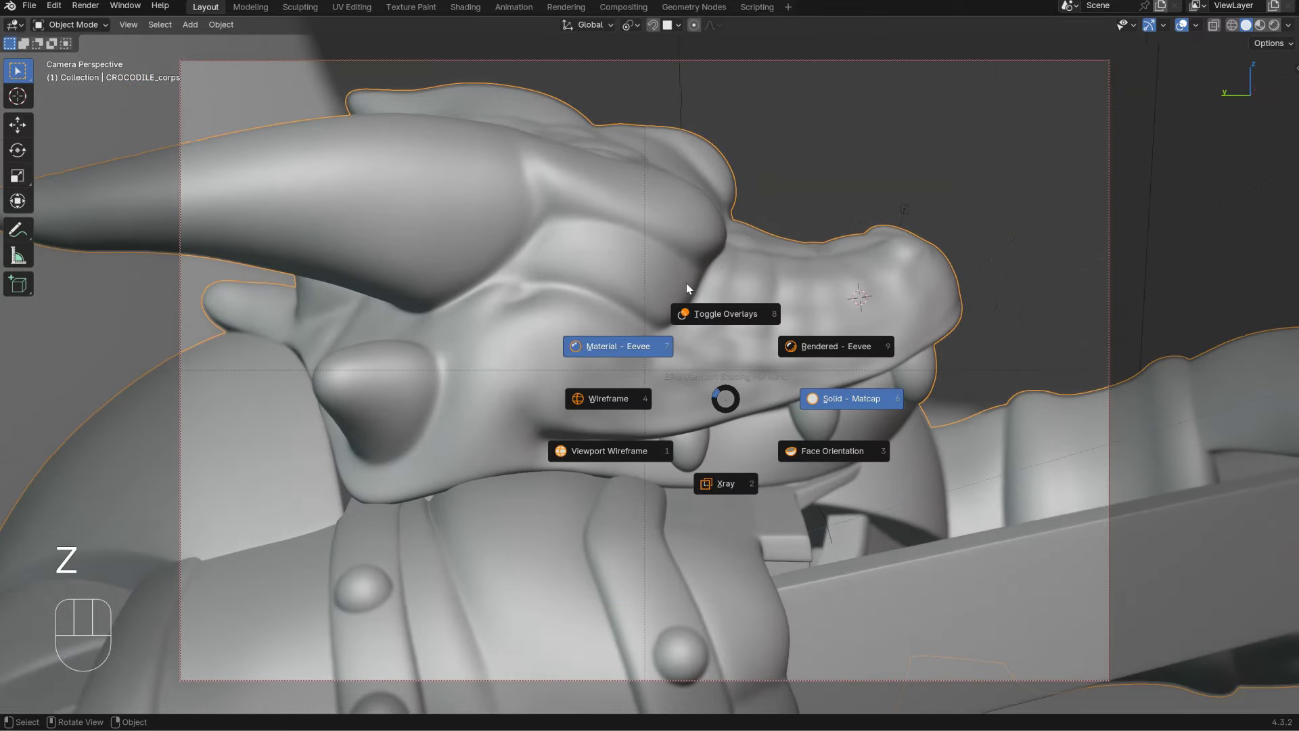
middle_drag(588, 325, 512, 386)
ctrl+middle_drag(600, 444, 659, 382)
shift+middle_drag(741, 370, 586, 375)
shift+middle_drag(585, 376, 664, 379)
middle_drag(566, 367, 777, 266)
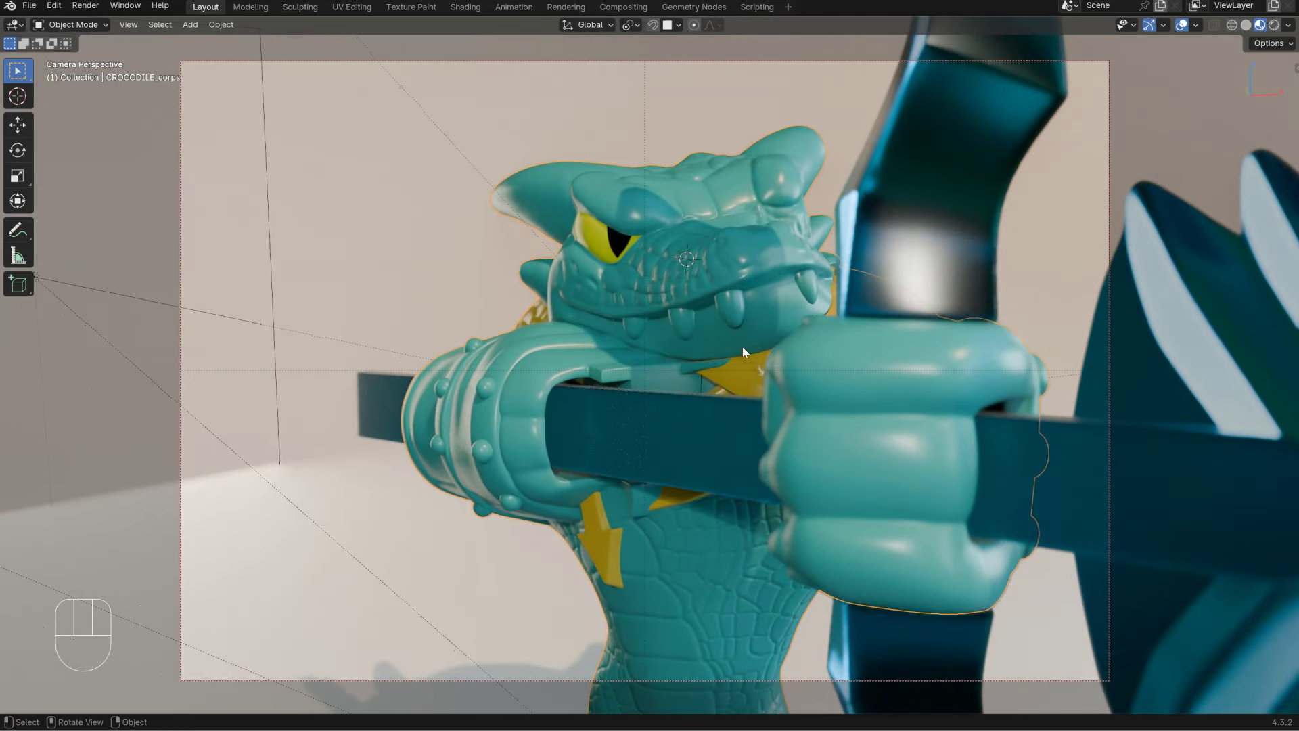
Step: Leave the camera view, frame the crocodile with its bow from a new angle, and add a second camera matching that view
key(ctrl+space)
key(ctrl+space)
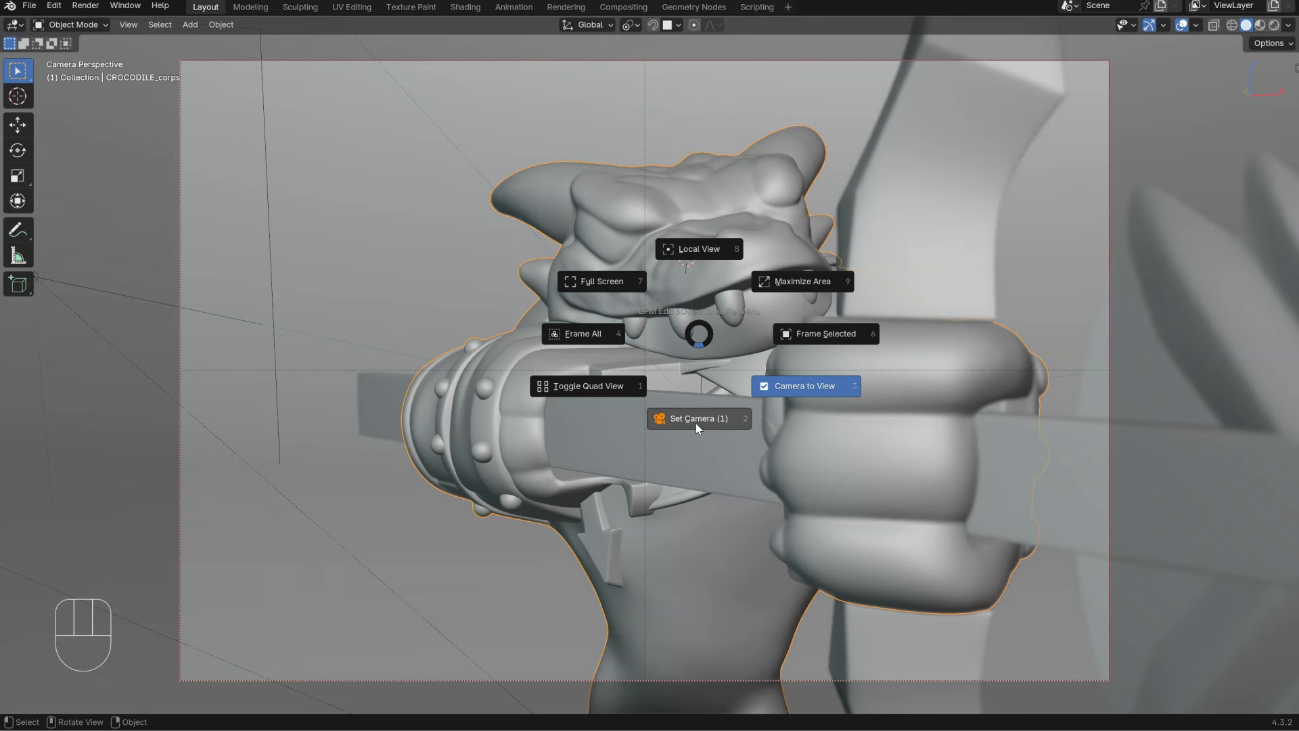
click(689, 422)
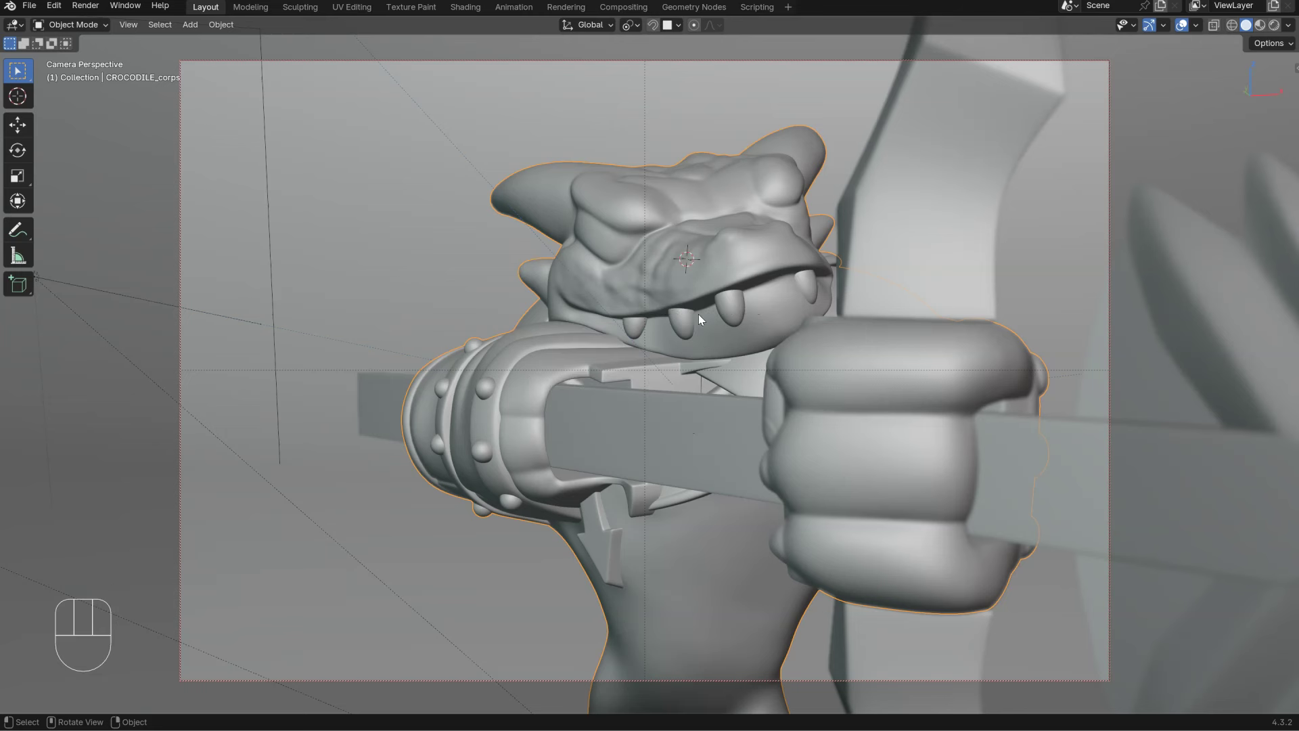
key(ctrl+space)
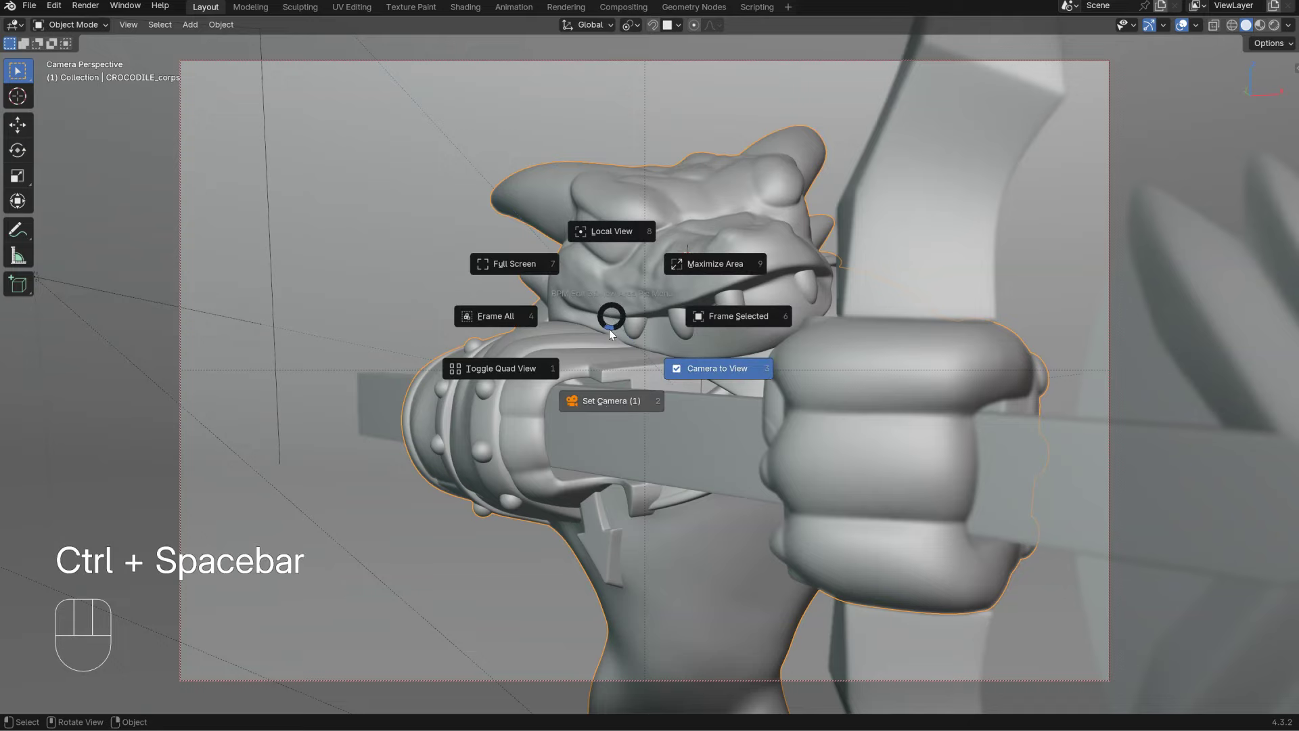
click(601, 404)
ctrl+middle_drag(599, 374, 608, 406)
middle_drag(608, 406, 741, 332)
ctrl+middle_drag(741, 331, 677, 268)
shift+middle_drag(677, 267, 682, 338)
middle_drag(682, 338, 695, 299)
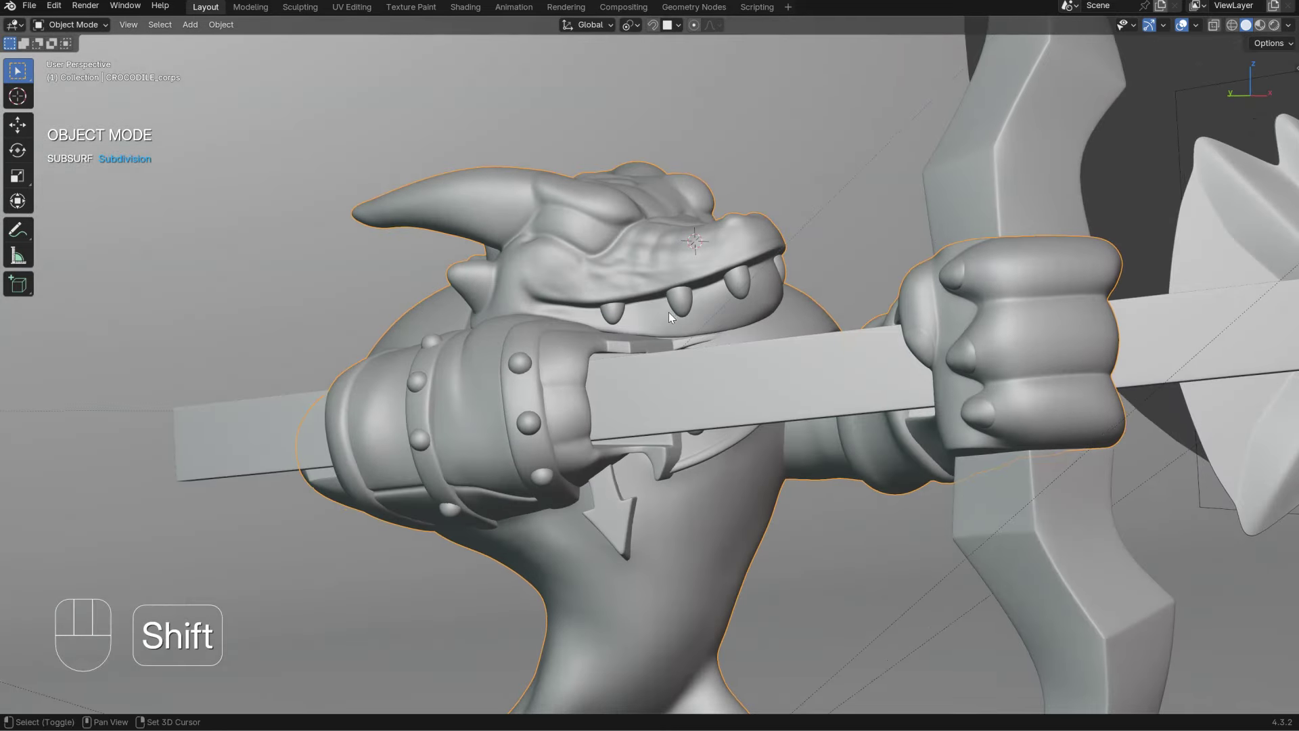
key(shift+a)
mouse_move(621, 329)
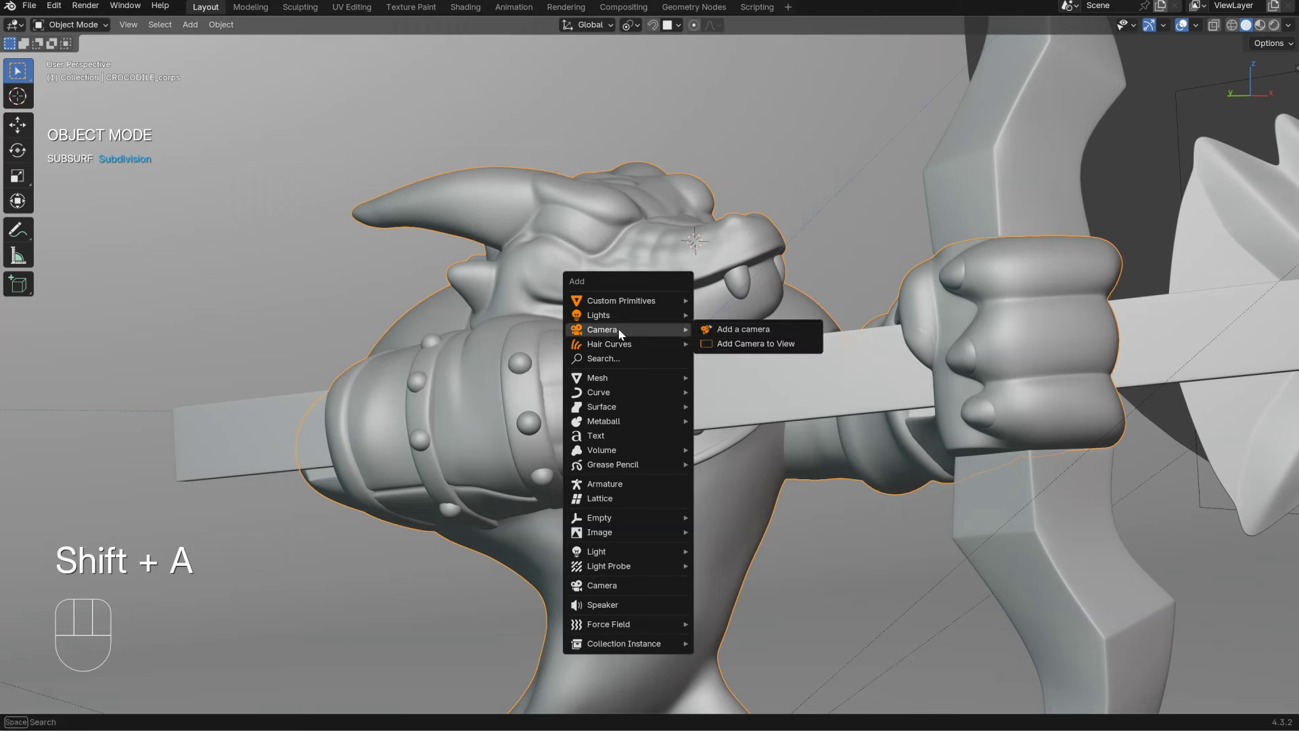
click(747, 345)
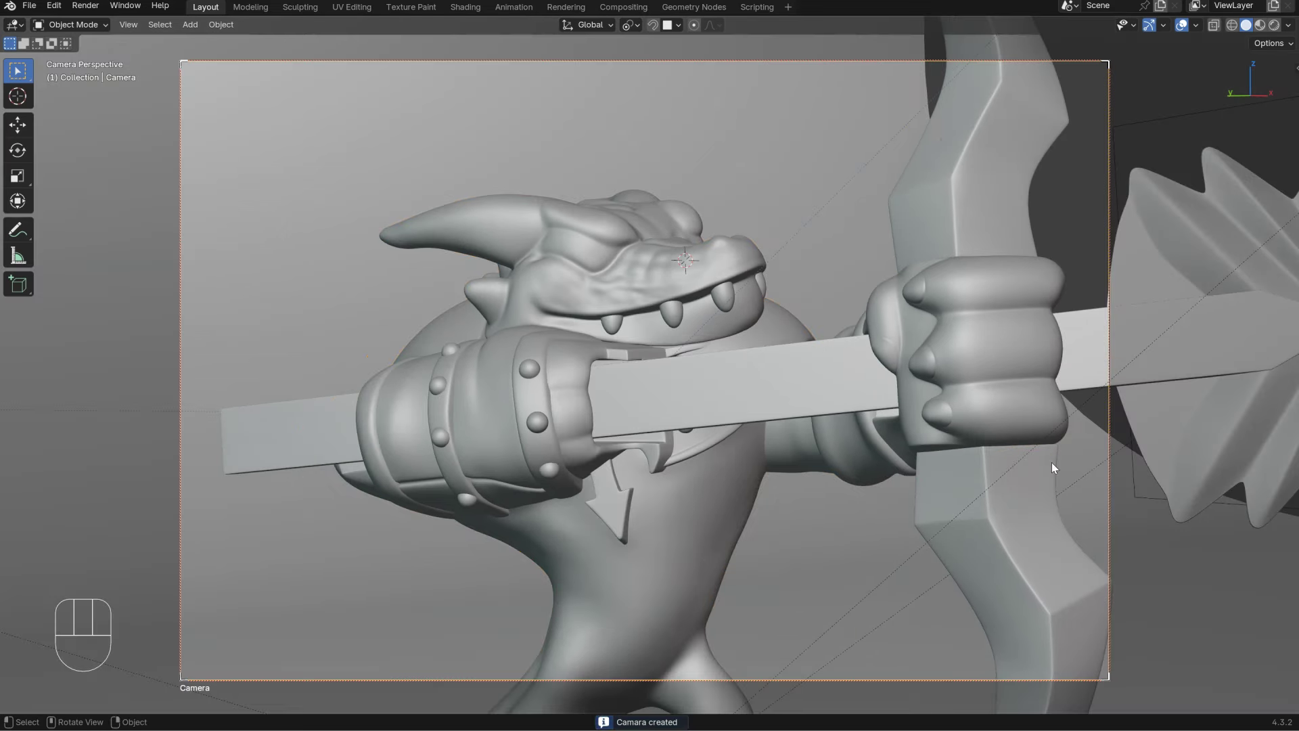
Step: Set the original camera, CAM, as the active camera
key(ctrl+space)
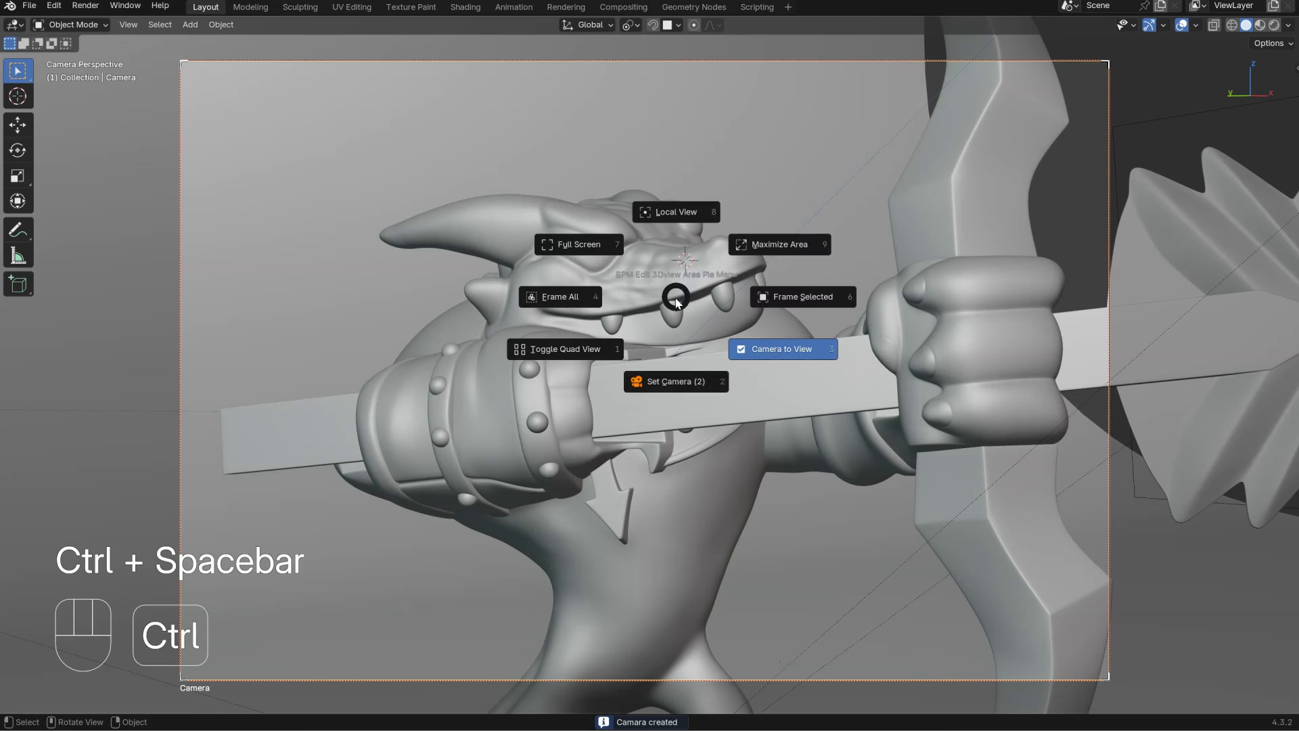
click(672, 383)
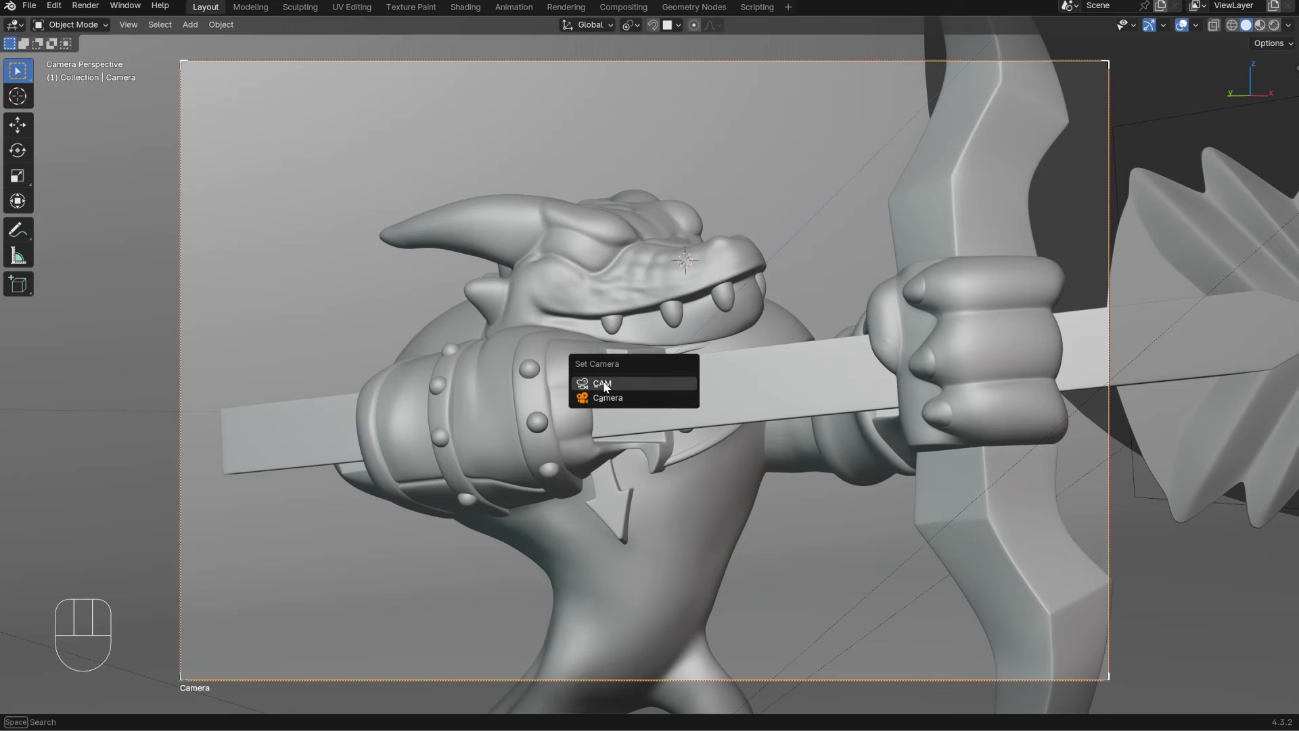
click(608, 383)
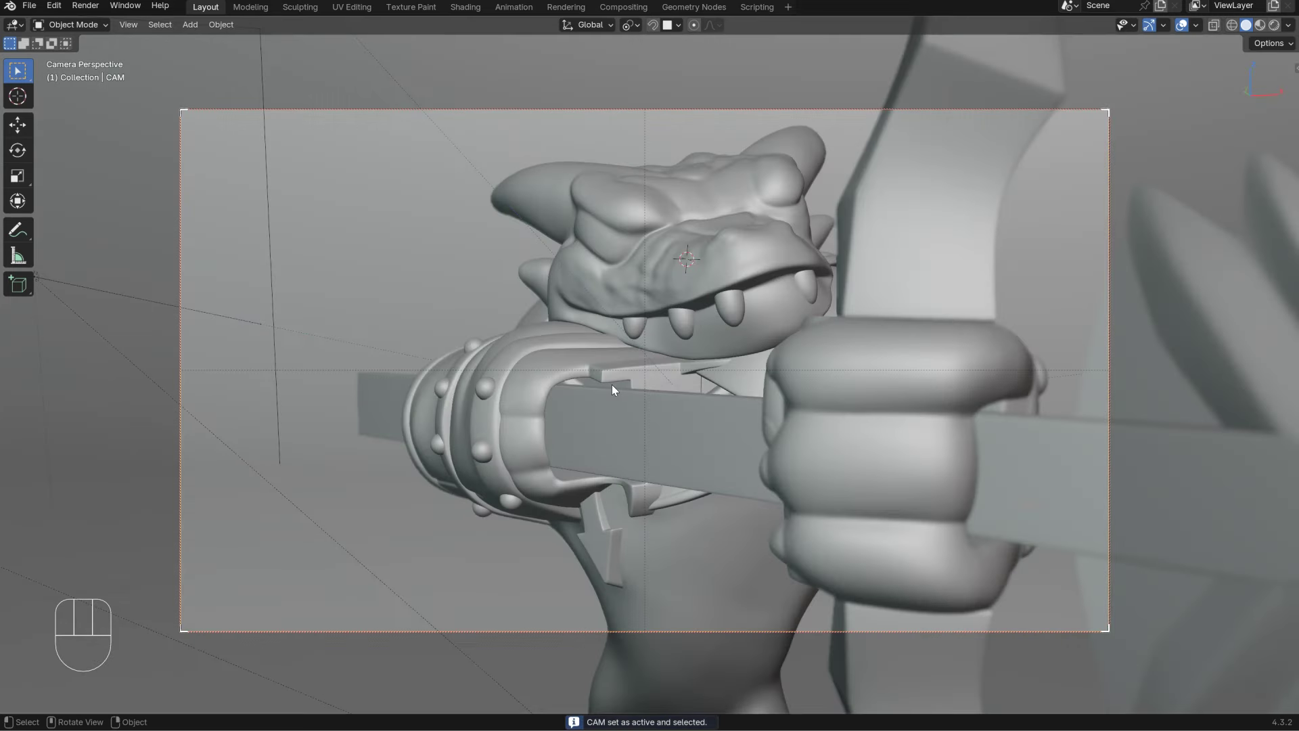
Step: Apply the 1K x 1K (1024x1024) square resolution preset to CAM
alt+right_click(946, 195)
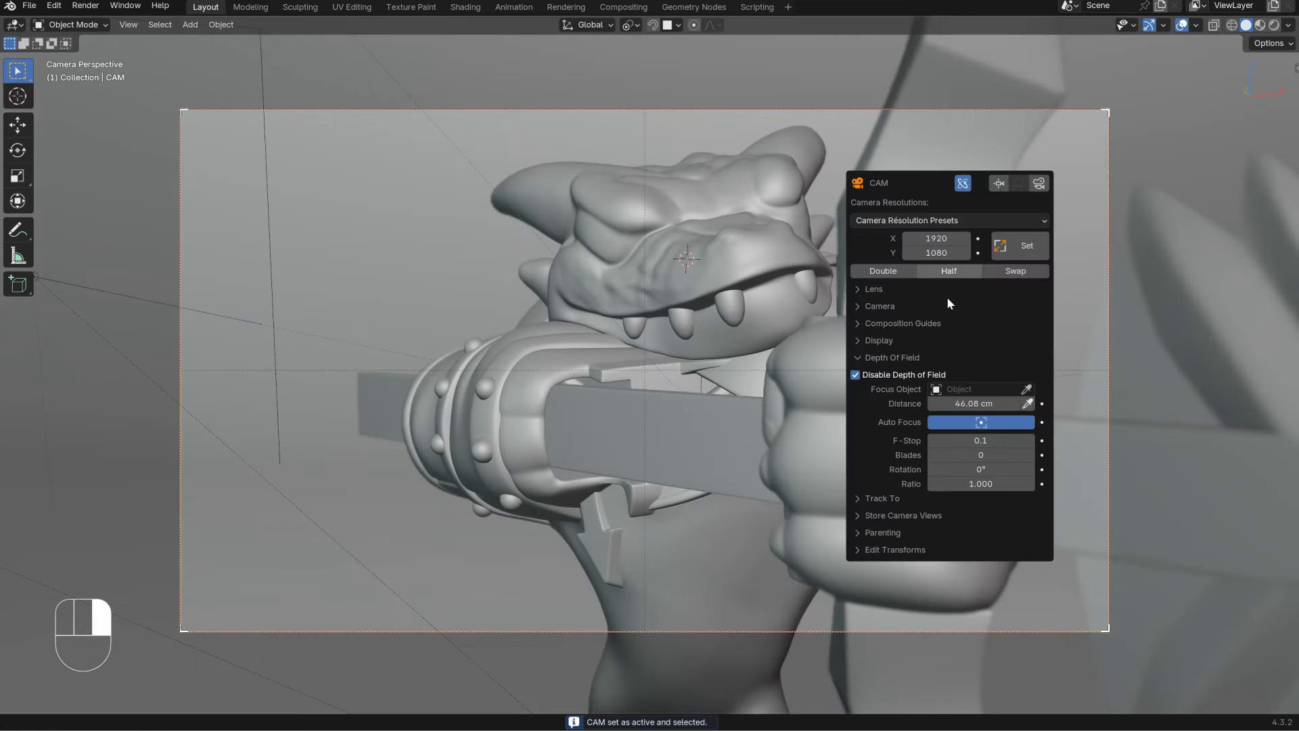
click(916, 221)
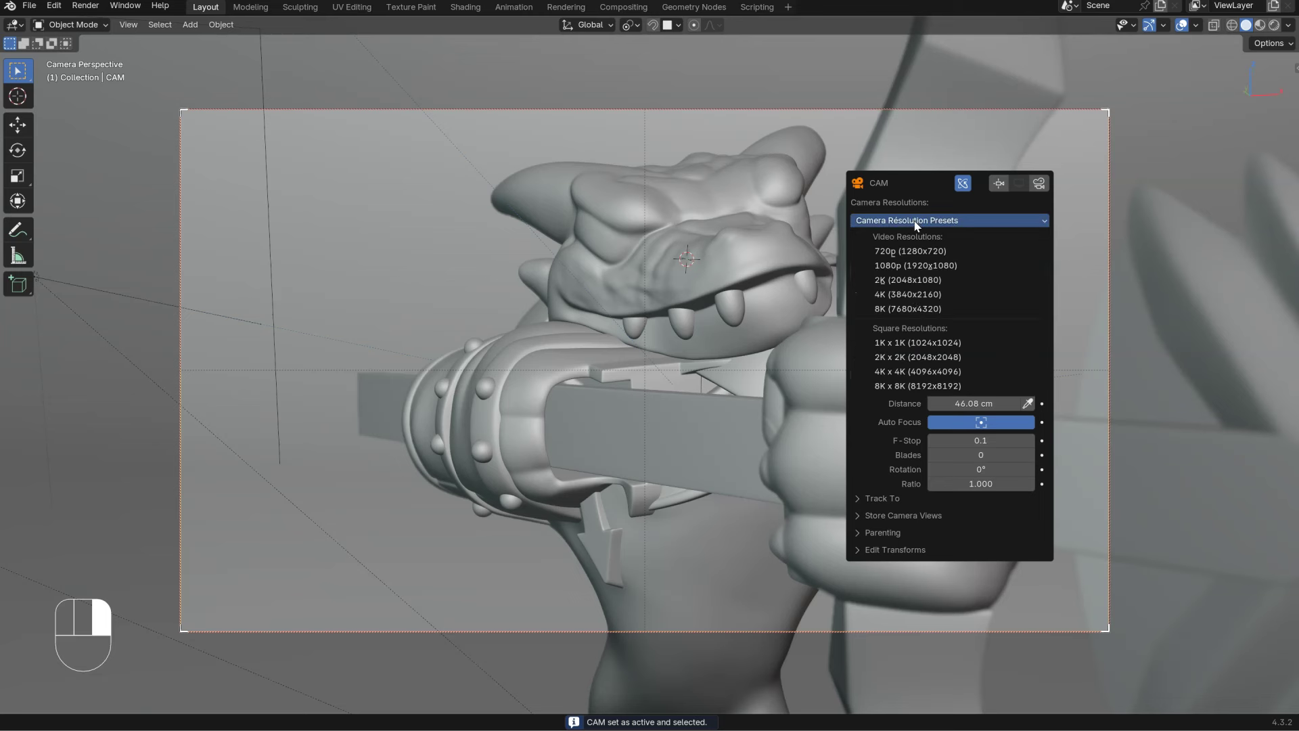
click(901, 344)
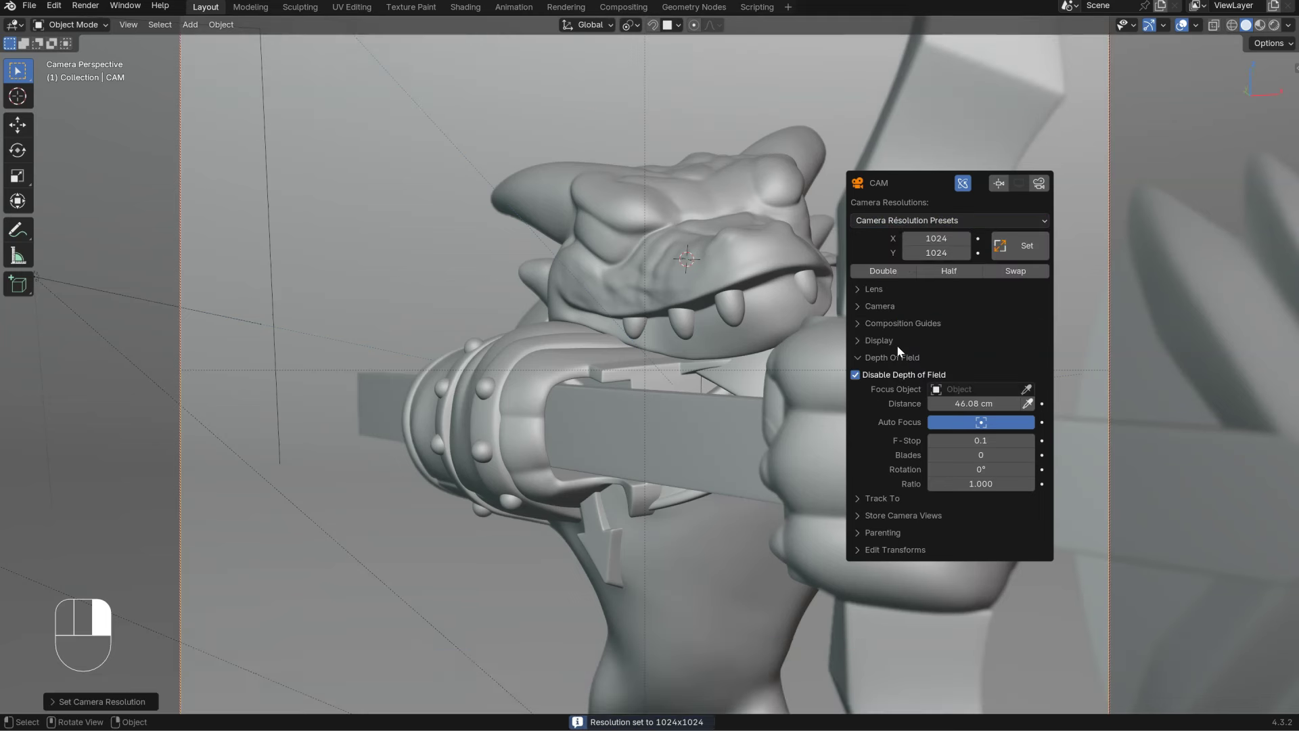
Step: Fit the whole square camera frame in the viewport and reframe CAM closer on the head and front fist
key(ctrl+space)
key(ctrl+space)
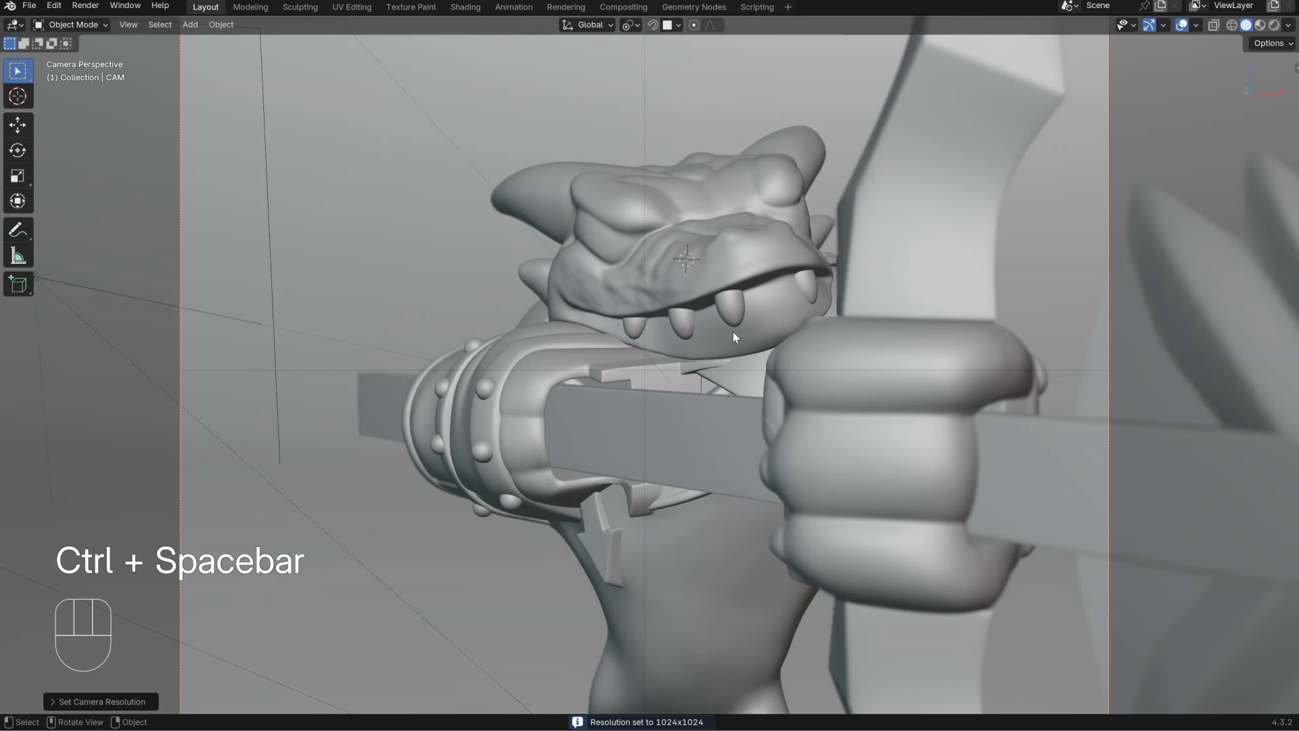
ctrl+middle_drag(858, 261, 780, 307)
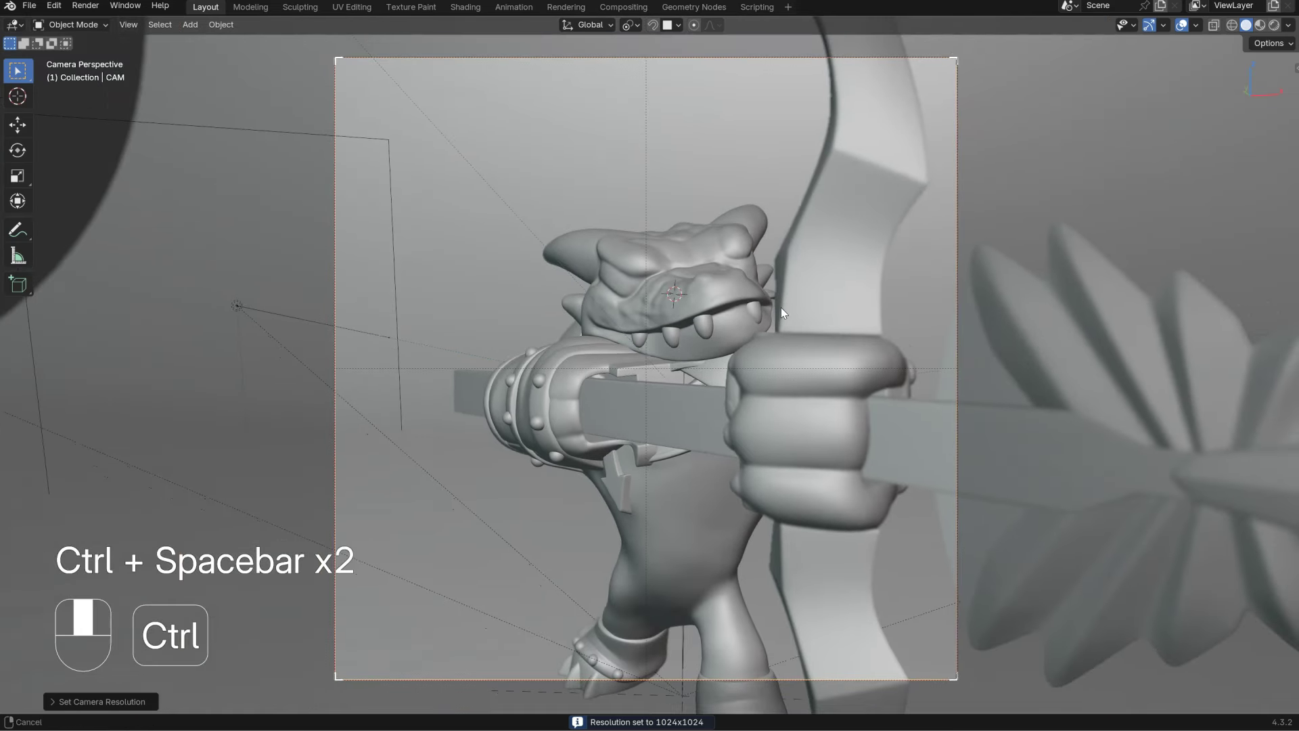
key(ctrl+space)
click(811, 340)
ctrl+middle_drag(693, 342, 772, 307)
shift+middle_drag(772, 308, 730, 291)
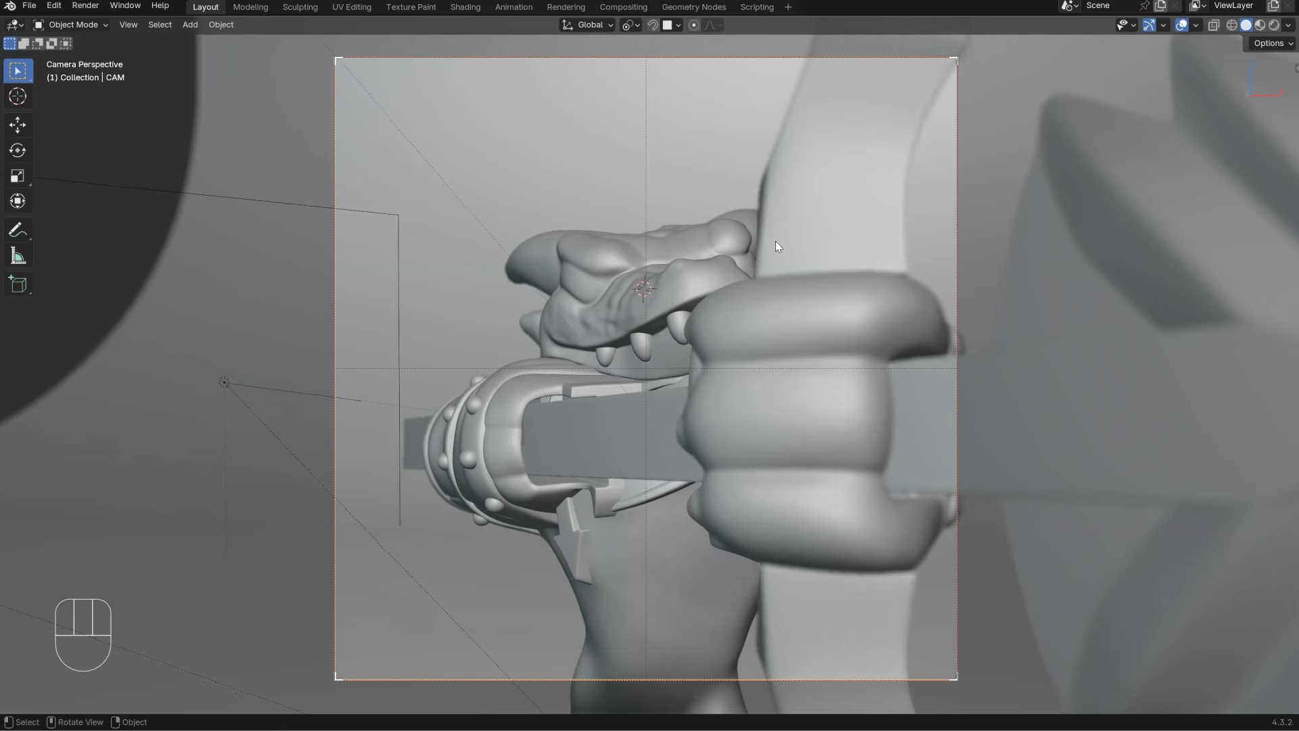
Step: Switch the active camera to the new Camera and back to CAM to compare their framing
key(ctrl+space)
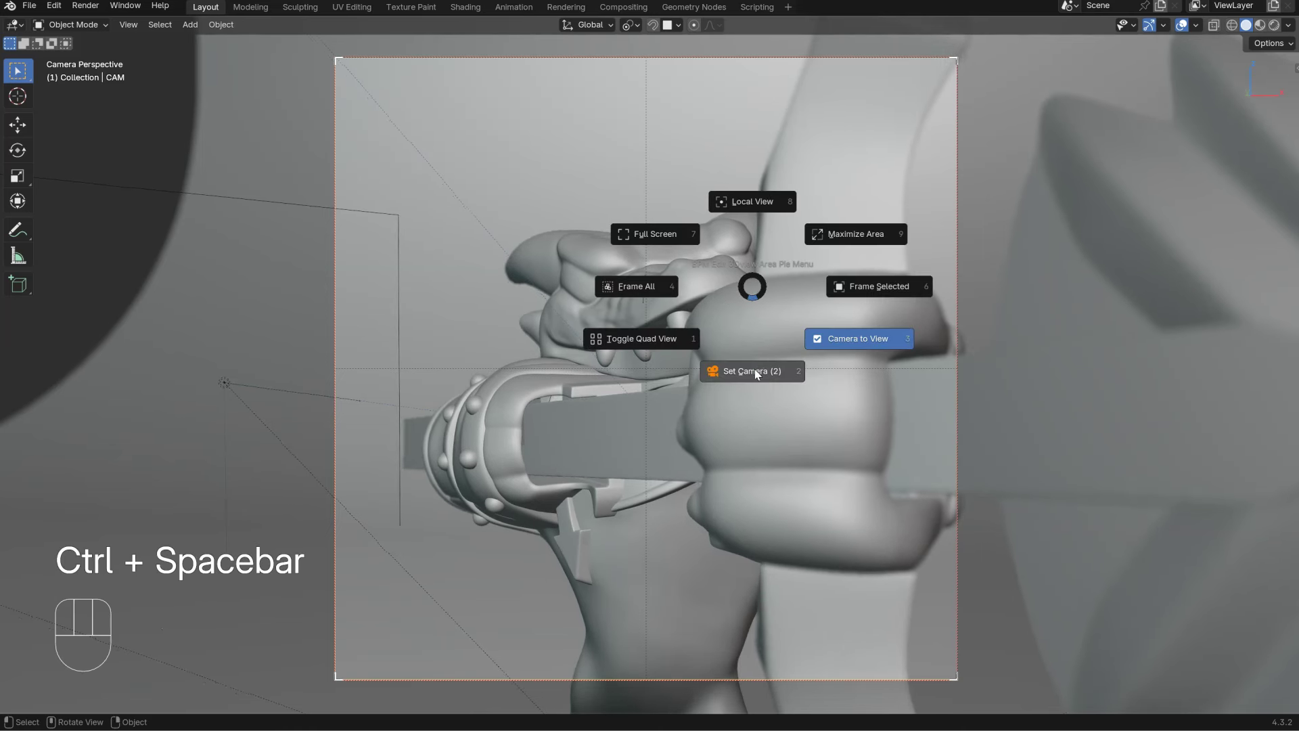
click(753, 371)
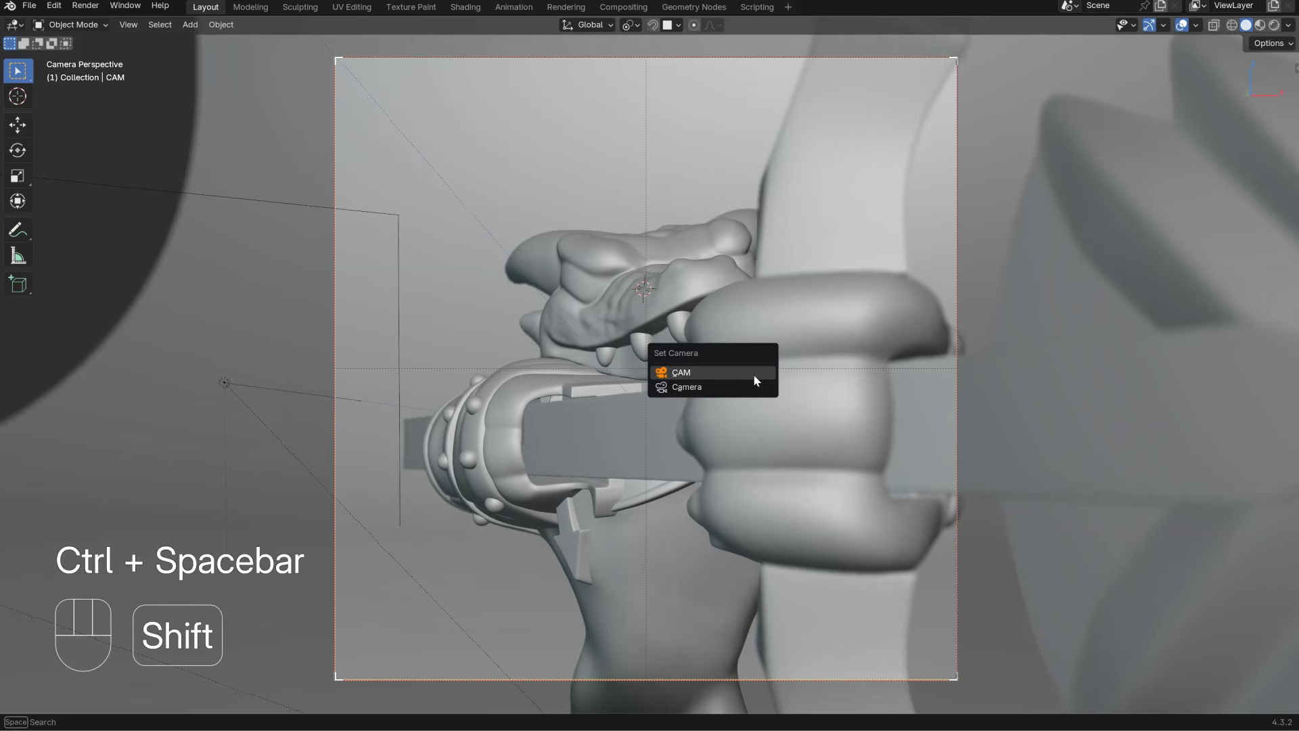
click(683, 389)
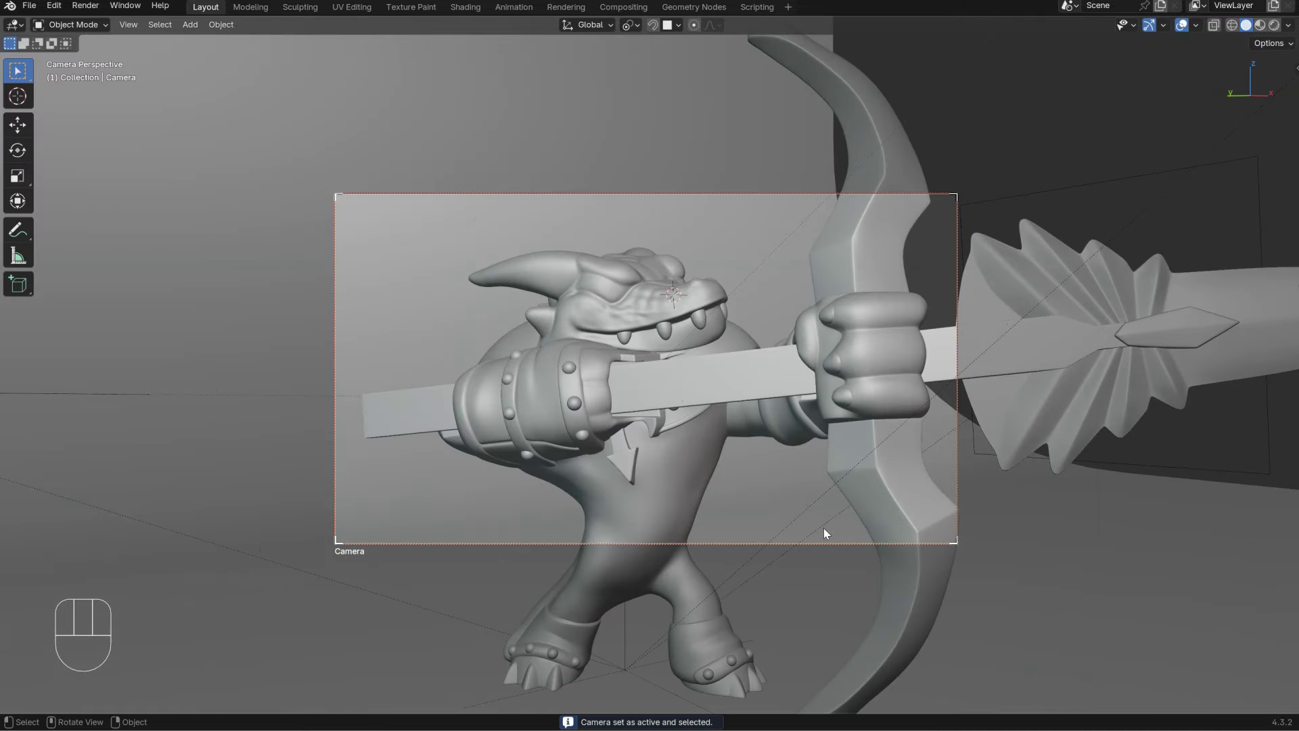
key(ctrl+space)
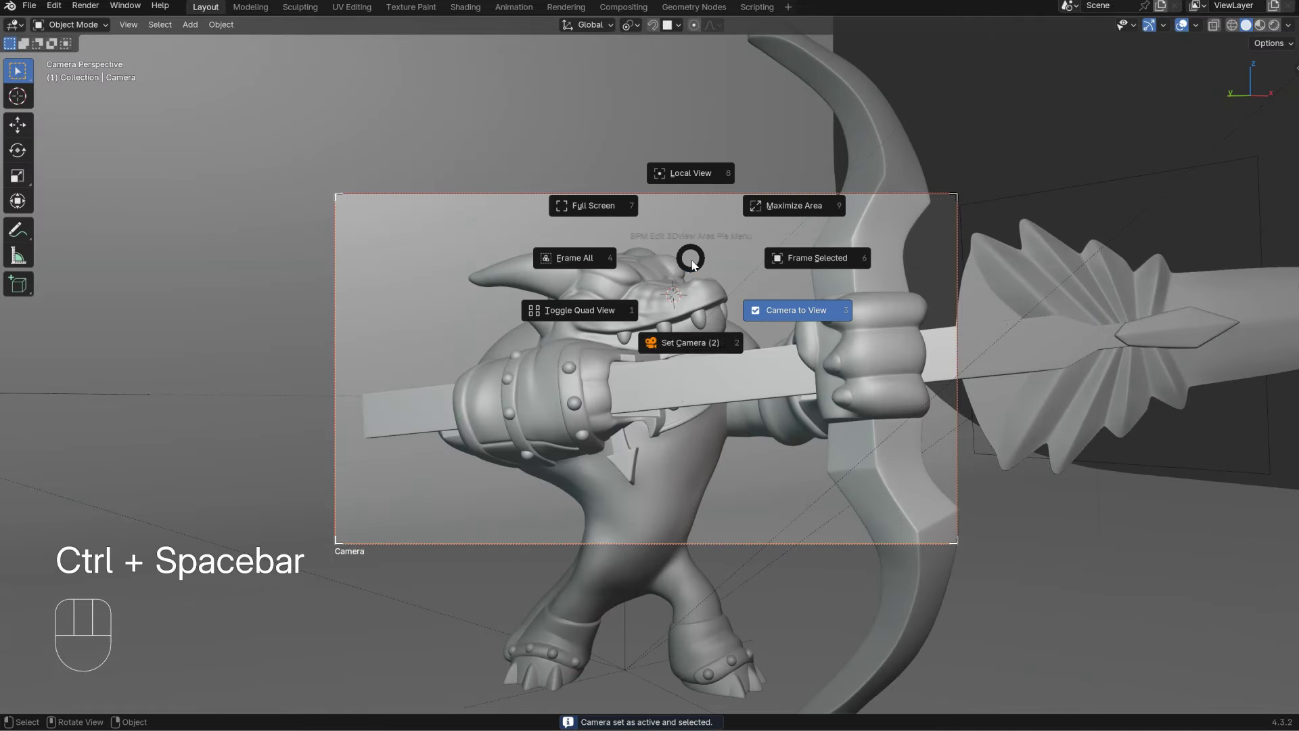
click(694, 344)
key(ctrl+space)
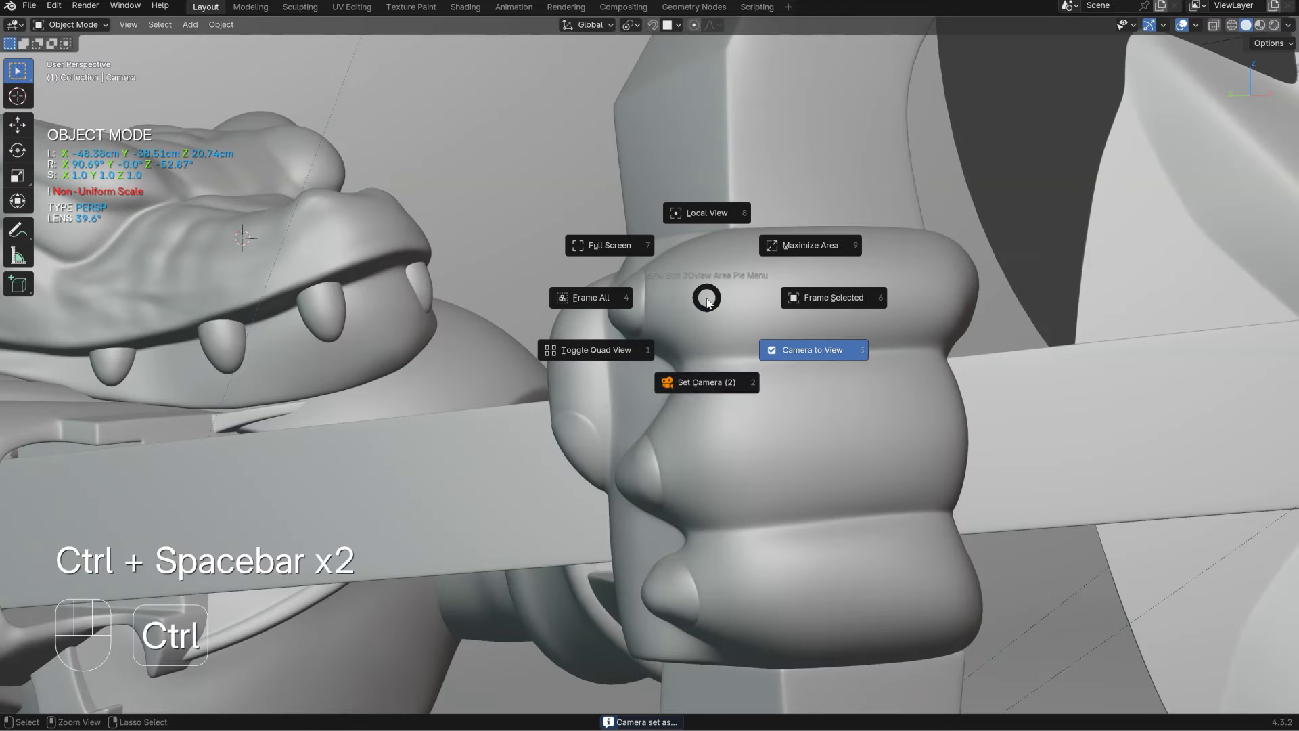
click(708, 380)
click(663, 369)
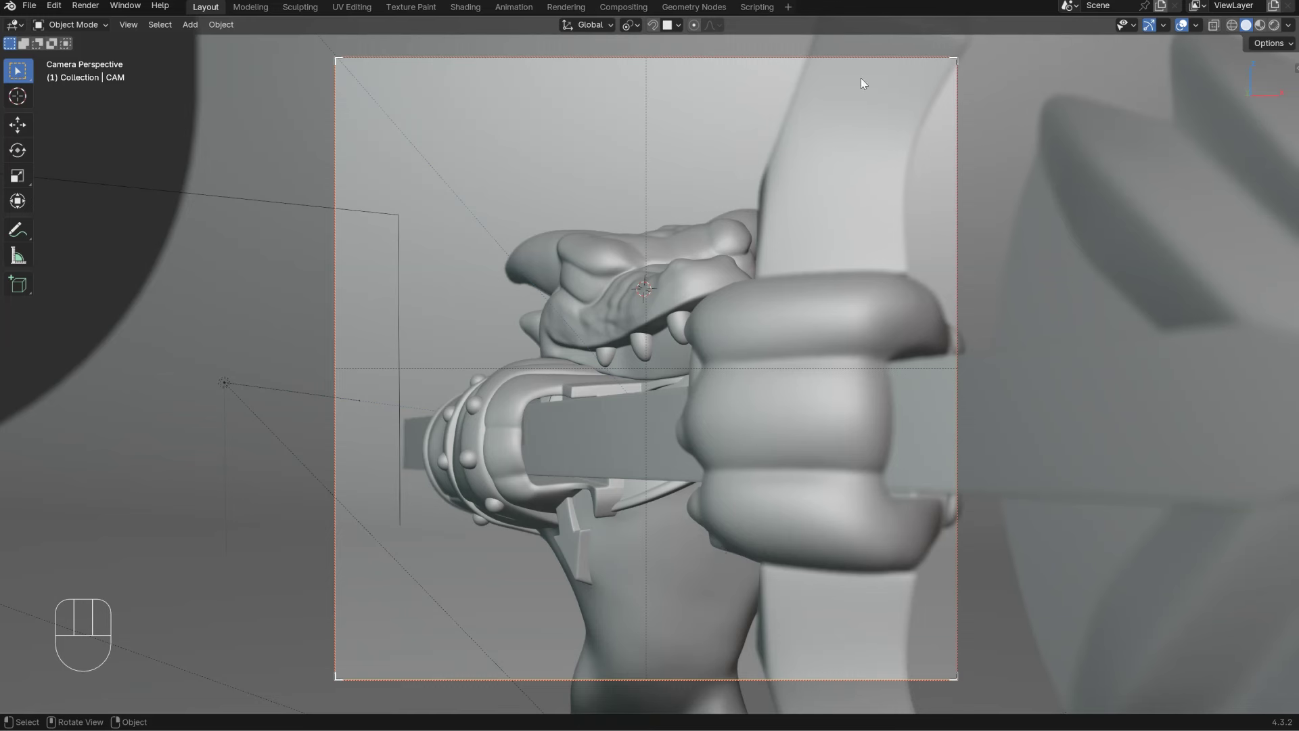
Step: Open the Properties editor beside the viewport and show the scene's output format settings
key(less)
click(1077, 264)
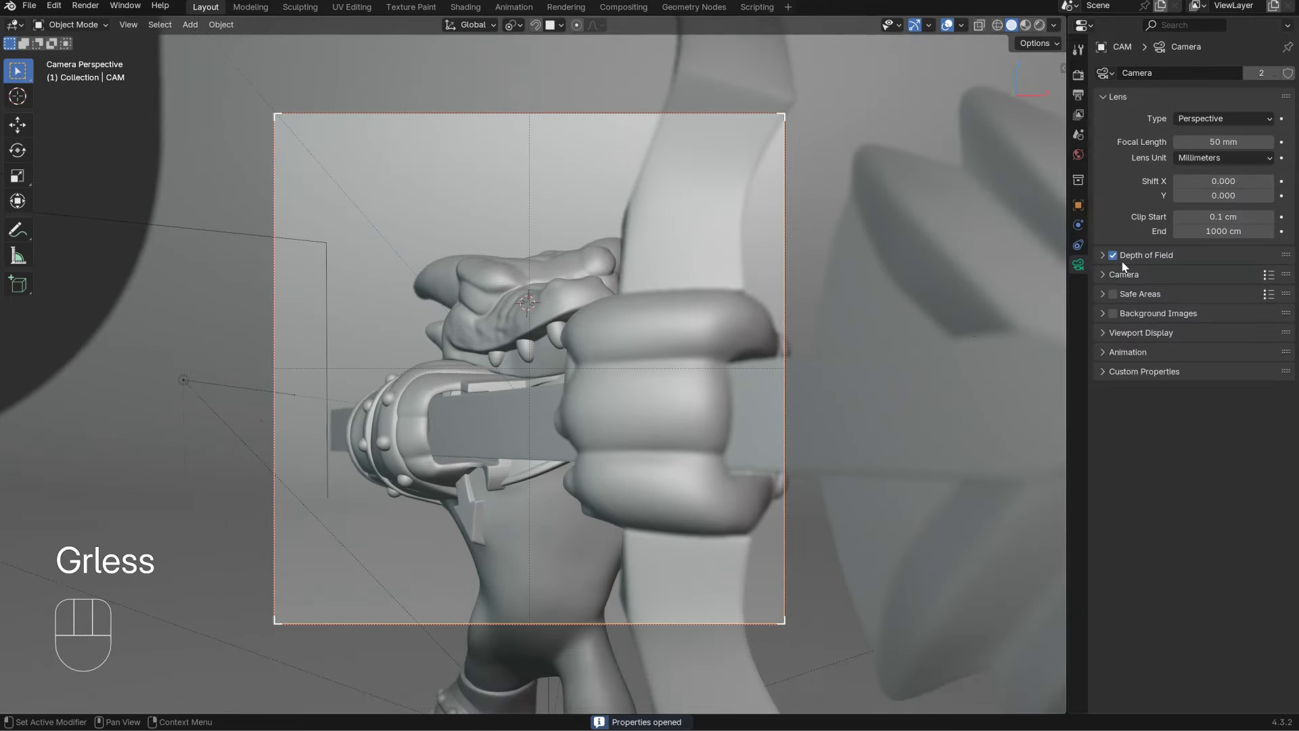
click(1078, 116)
click(1078, 95)
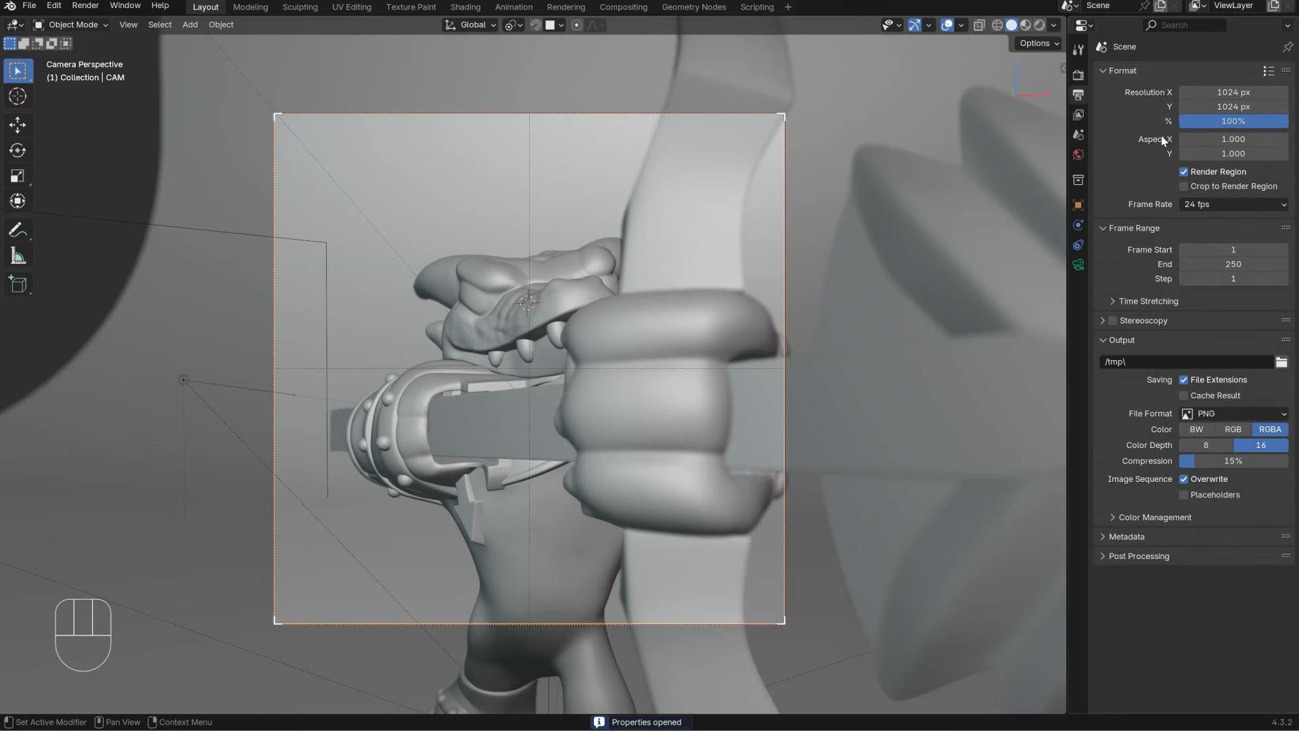
Step: Set the second camera, Camera, as the active one
key(ctrl+space)
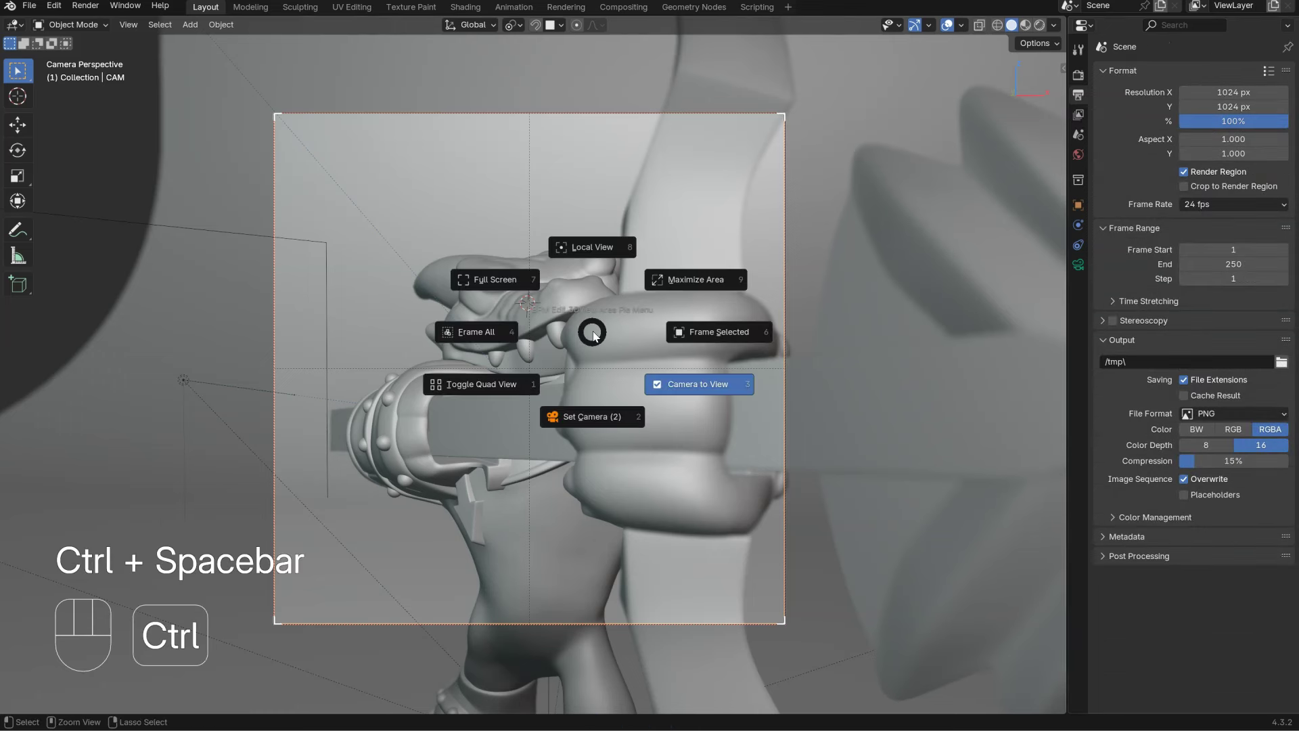
click(583, 426)
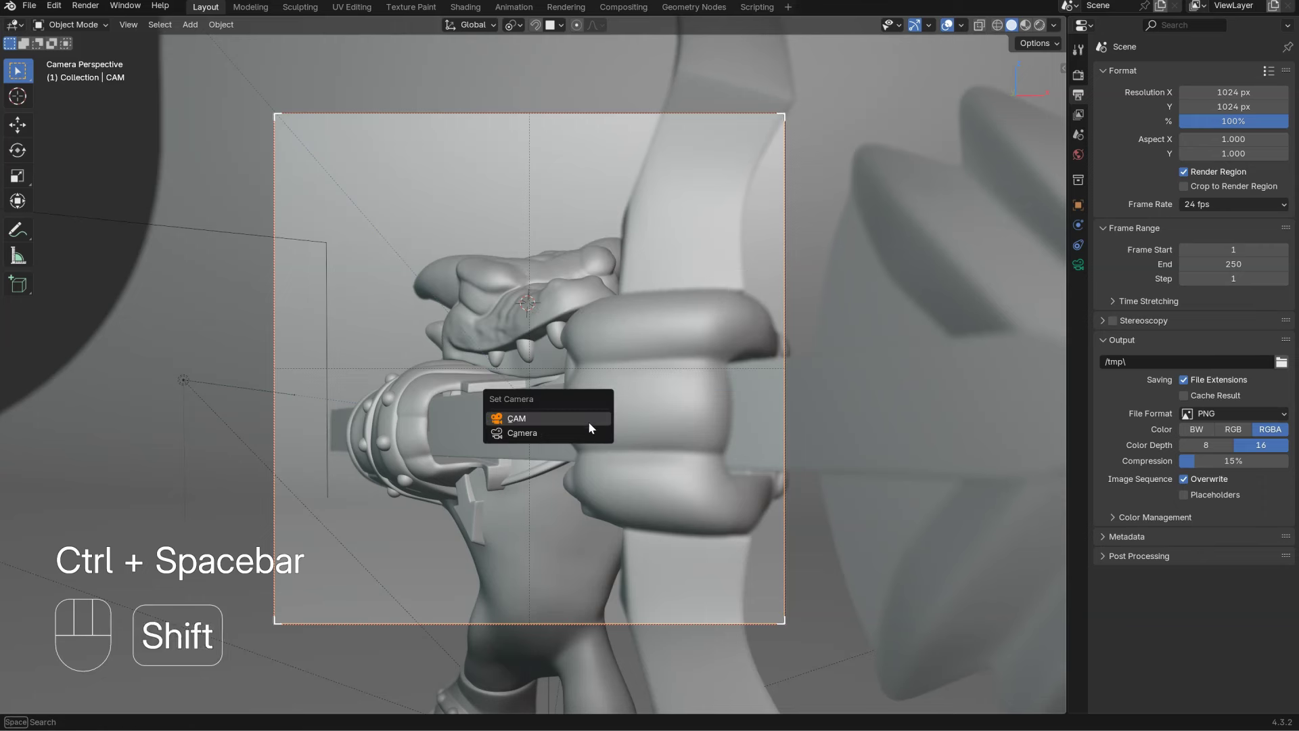
click(522, 433)
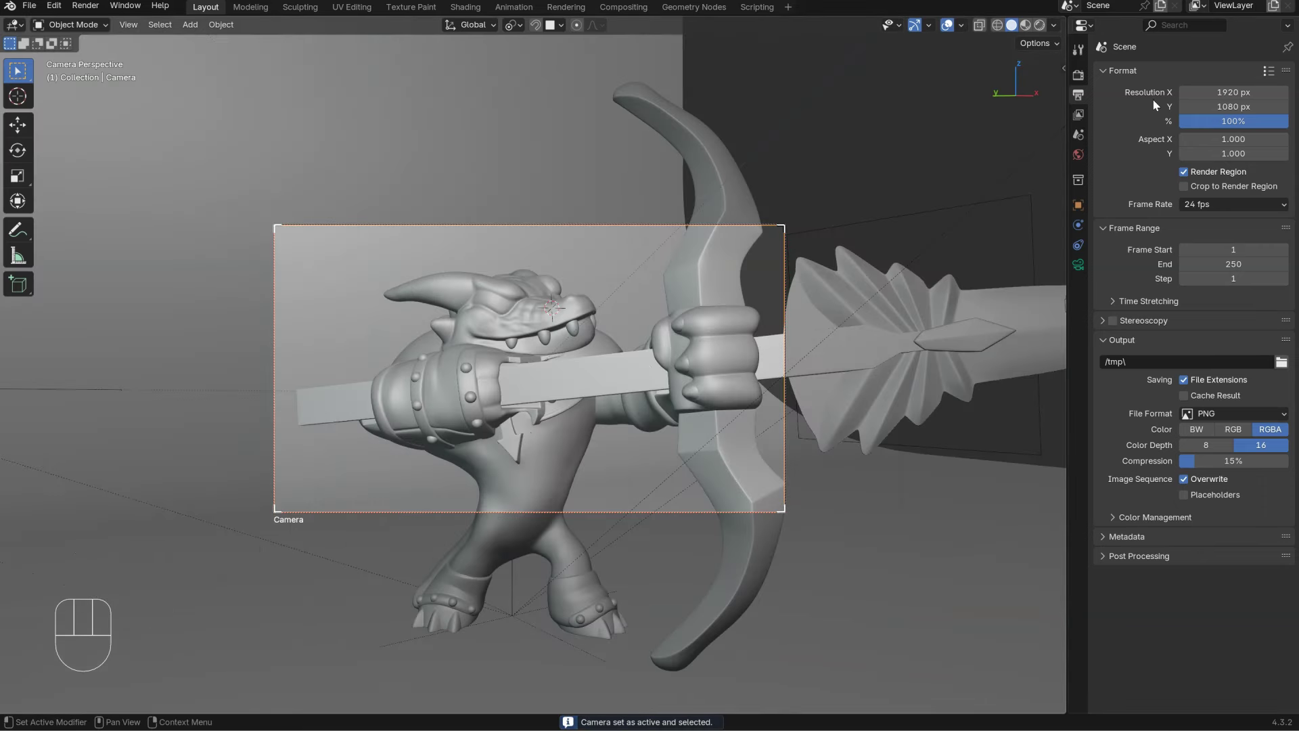
Step: Enlarge the camera frame in the viewport and set this camera's vertical resolution to 980 px
key(ctrl+space)
click(677, 410)
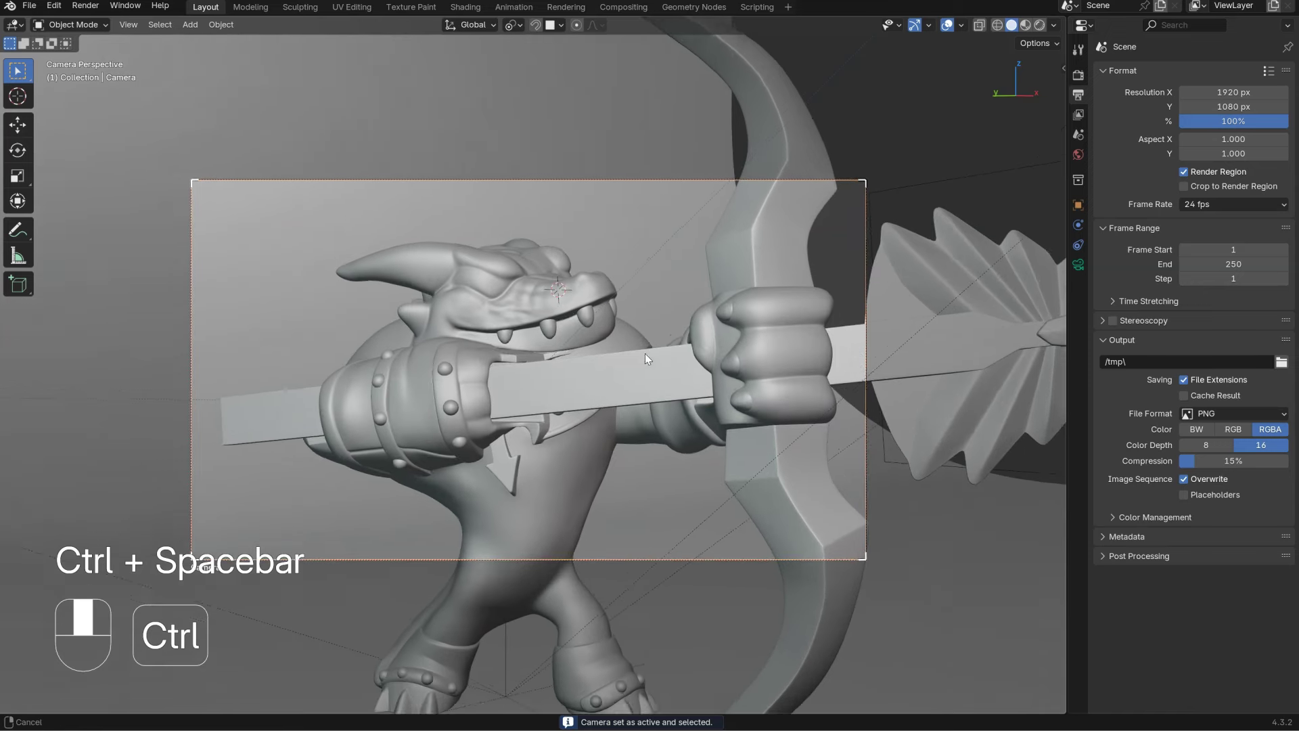
alt+right_click(724, 333)
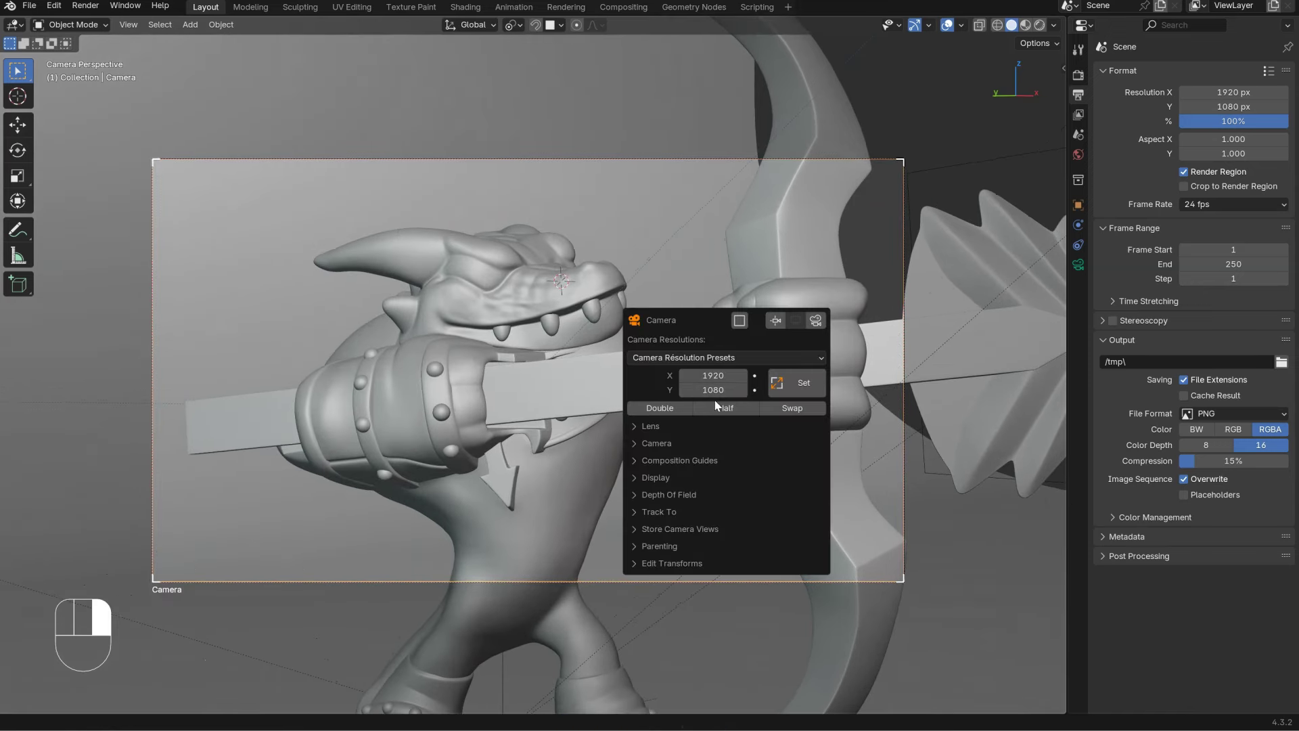
drag(714, 391, 207, 440)
drag(632, 416, 625, 416)
click(798, 384)
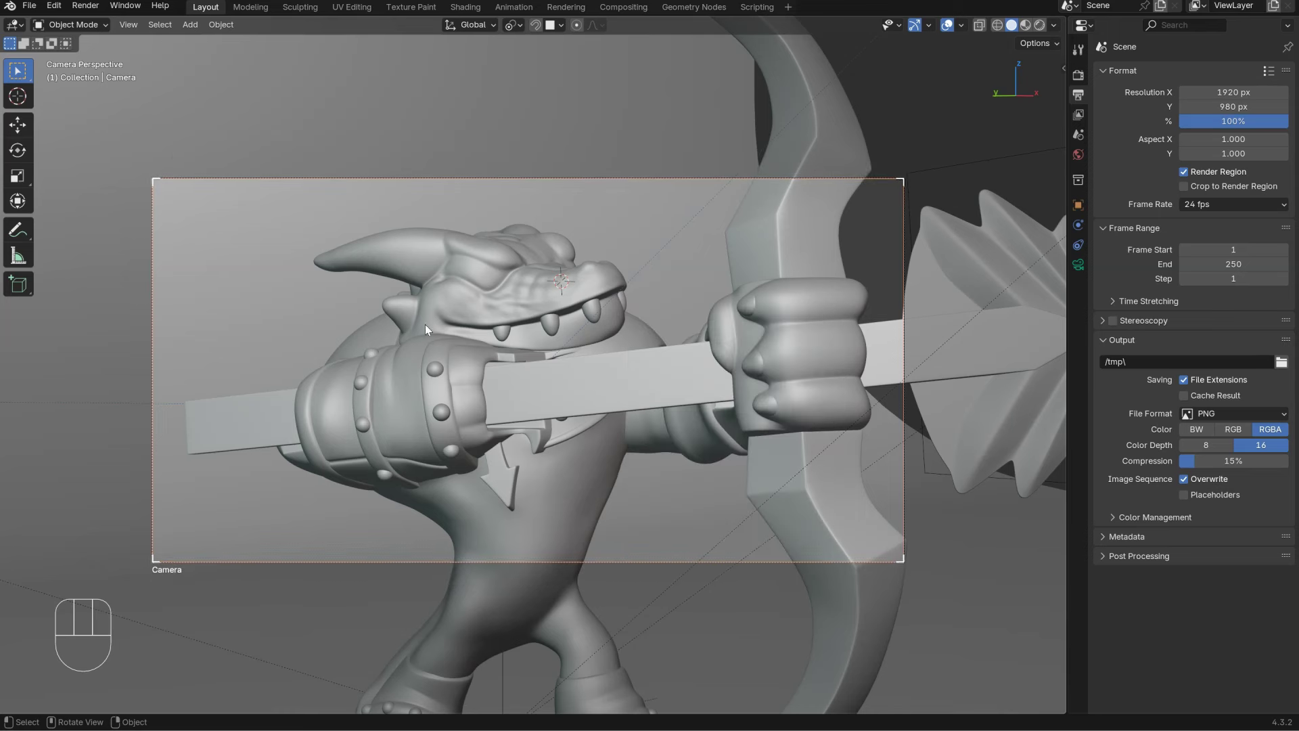
Step: Switch the active camera between Camera and CAM to compare their framing and individual resolutions
key(ctrl+space)
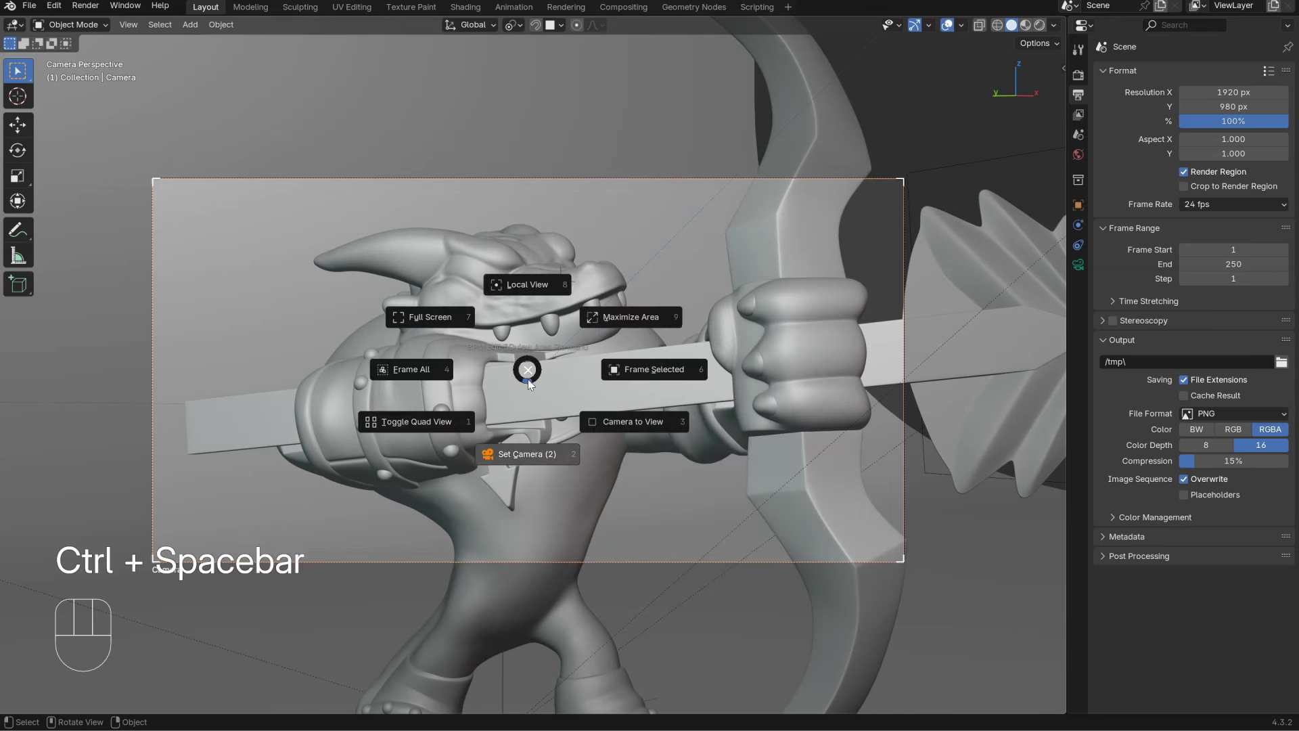
key(ctrl+space)
key(ctrl+space)
key(ctrl+space)
key(ctrl+space)
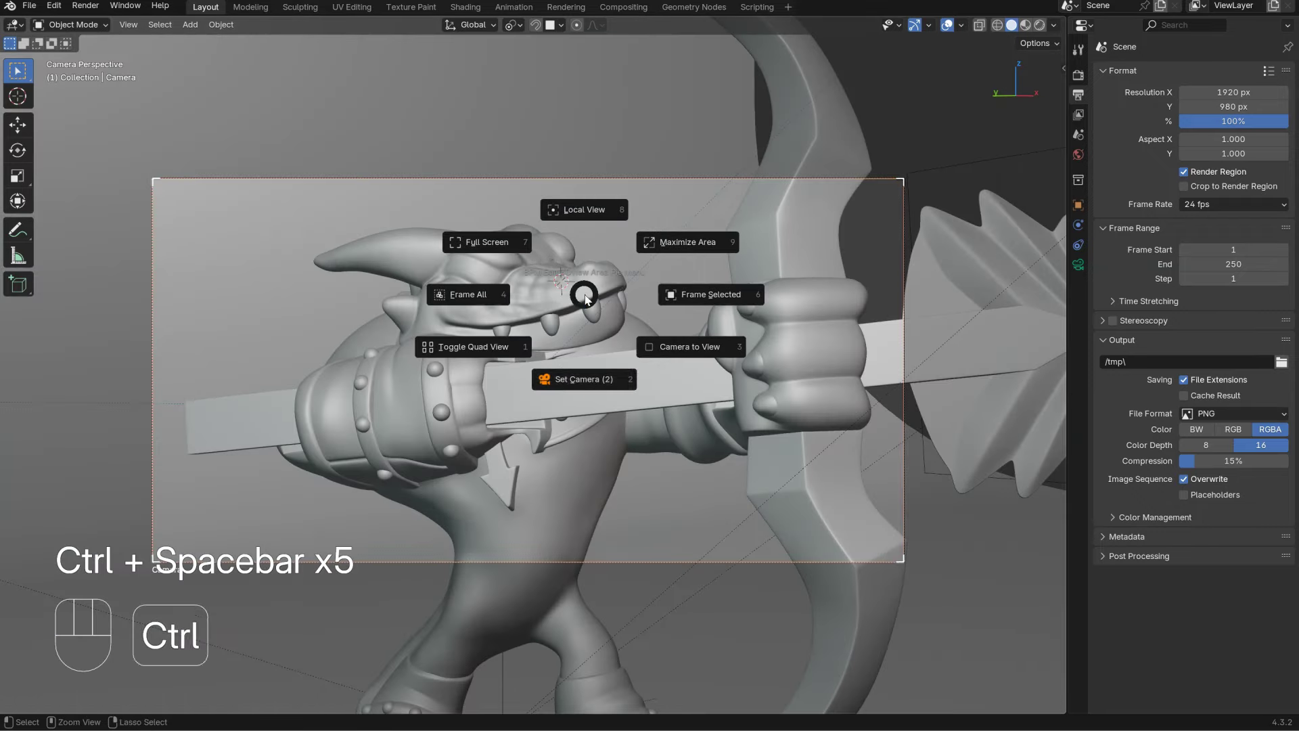
click(567, 384)
click(522, 374)
key(ctrl+space)
key(ctrl+space)
key(ctrl+space)
click(701, 287)
key(ctrl+space)
click(786, 339)
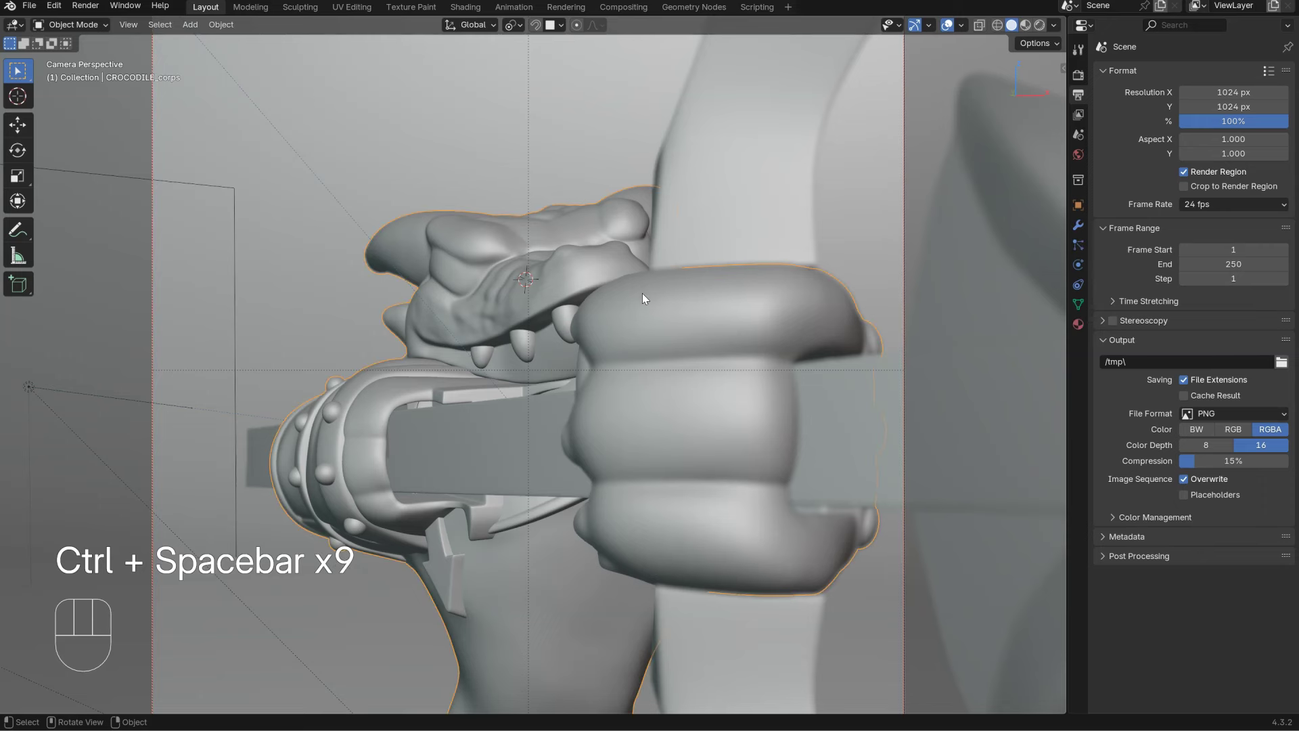
key(ctrl+space)
click(669, 333)
ctrl+middle_drag(725, 251, 657, 313)
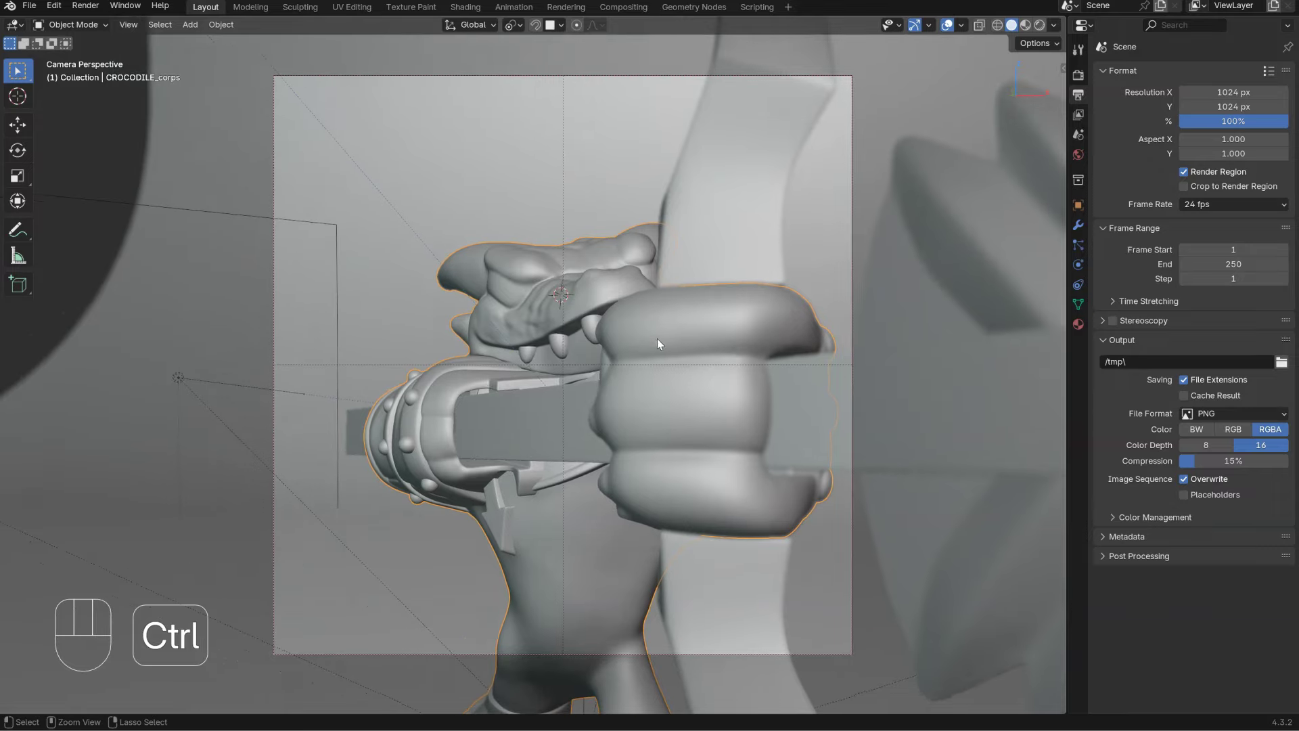
Step: Make the second camera, Camera, the active scene camera
key(ctrl+space)
key(ctrl+space)
click(650, 404)
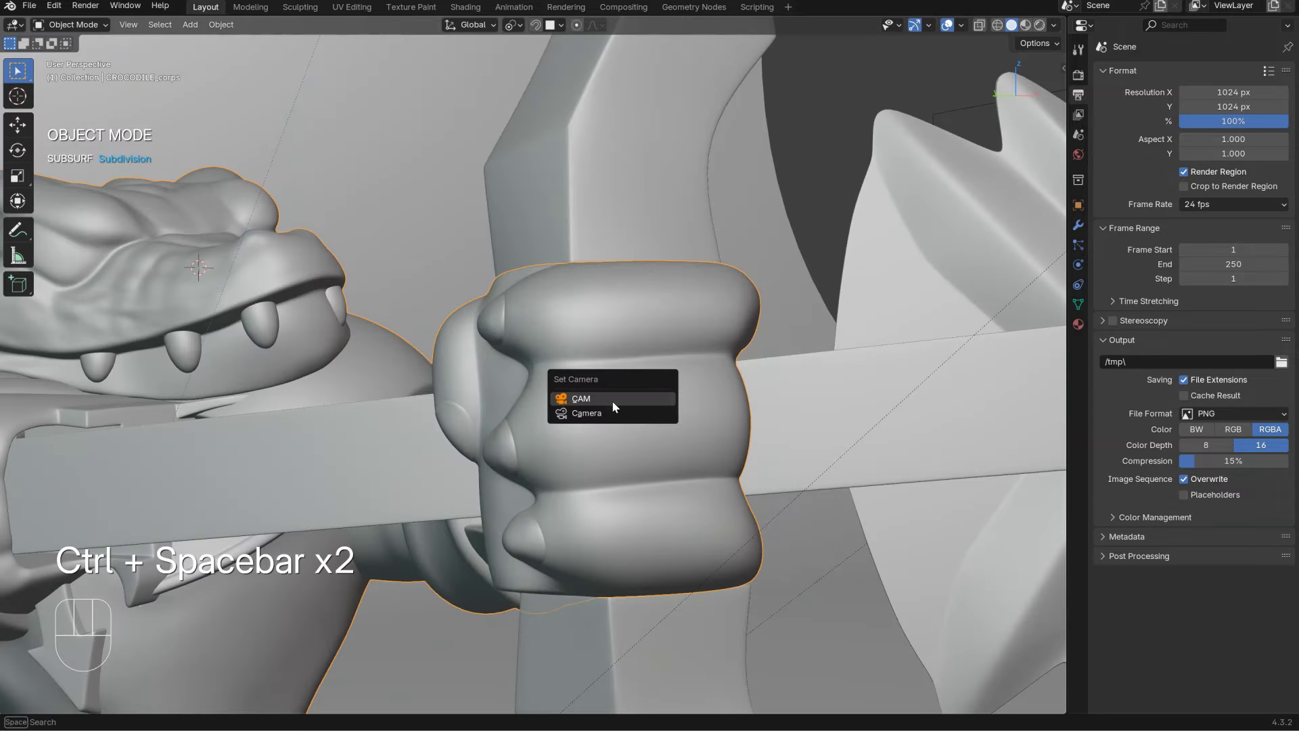
click(587, 416)
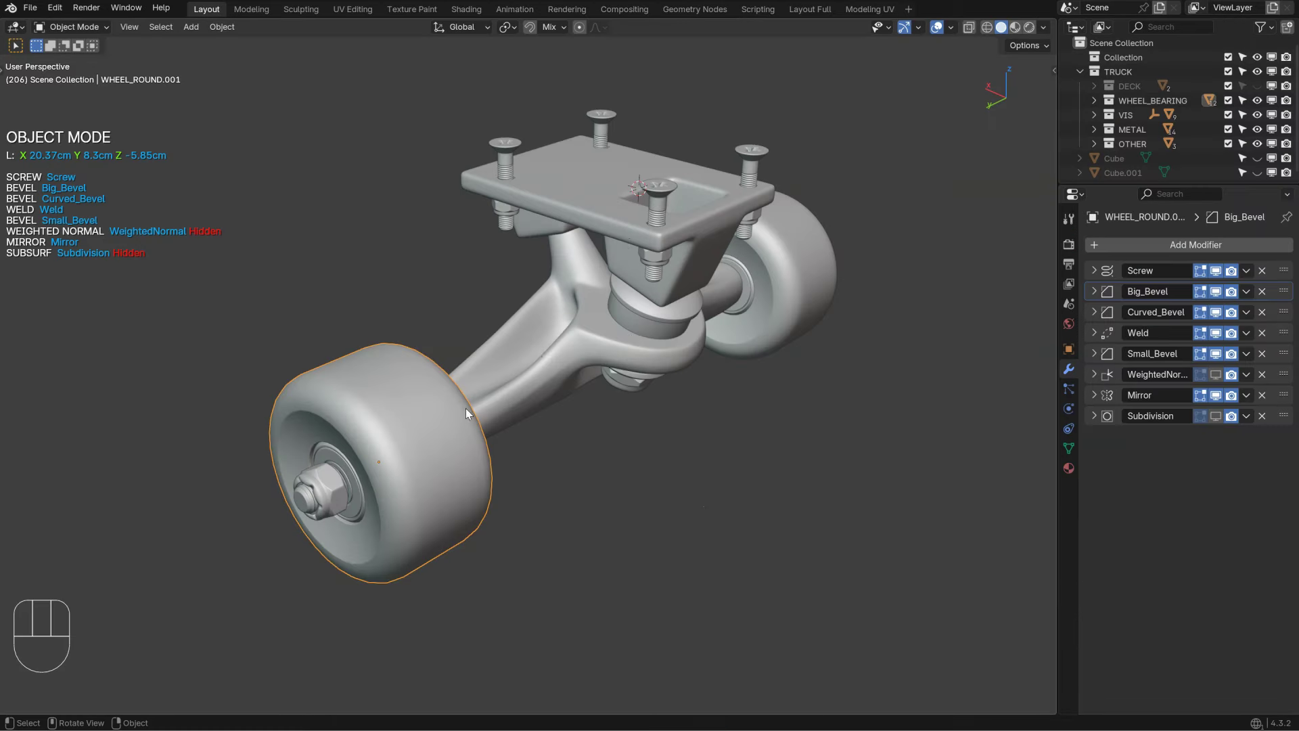
Step: Display the wireframe over the shaded skateboard truck model
key(z)
click(383, 475)
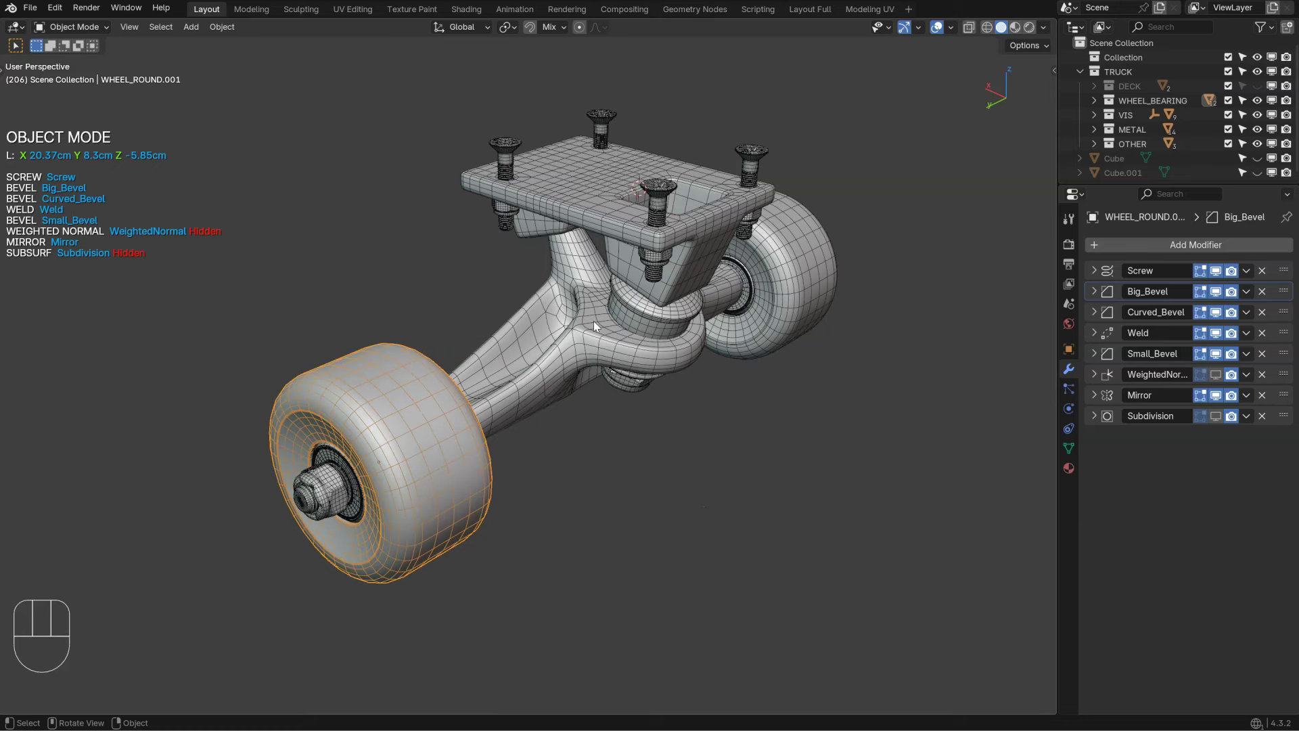
key(shift+ctrl)
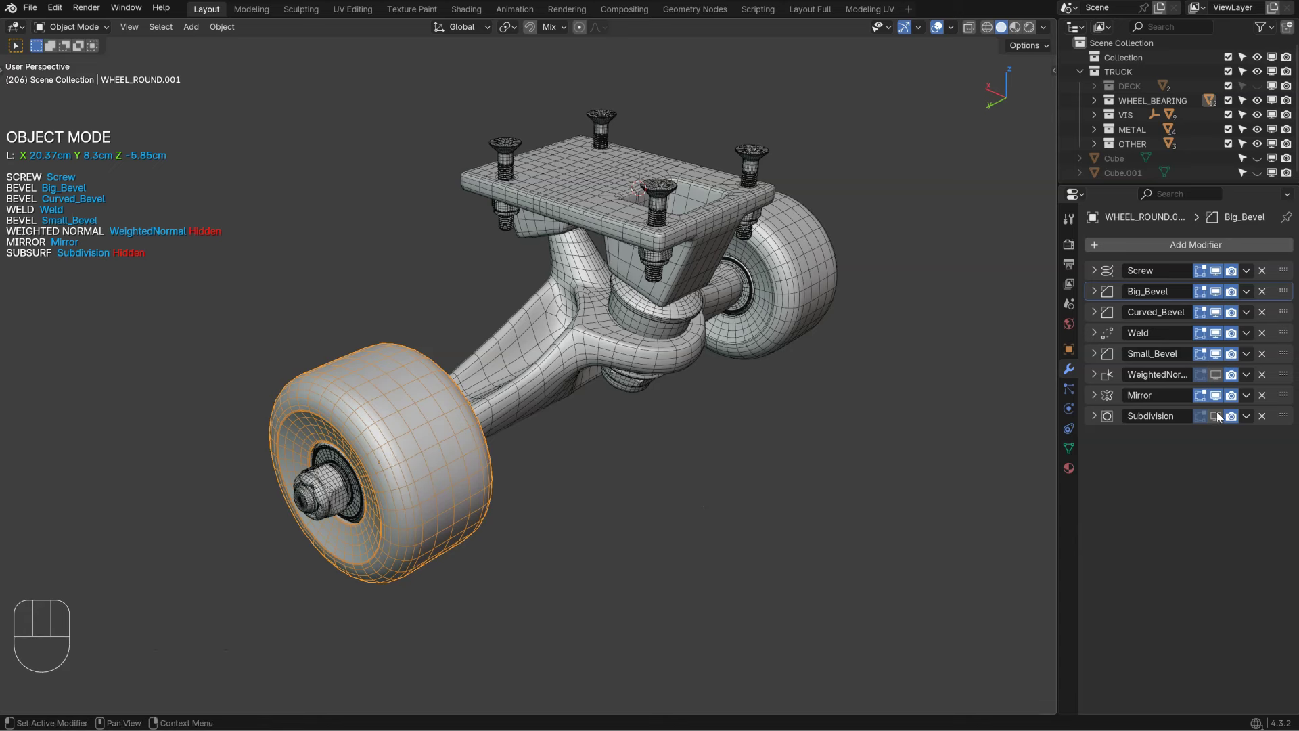
Step: Show the front wheel's WeightedNormal and Subdivision modifiers in the viewport and toggle its whole modifier stack off and on
click(1228, 376)
click(1216, 414)
key(shift+ctrl)
key(shift+ctrl+q)
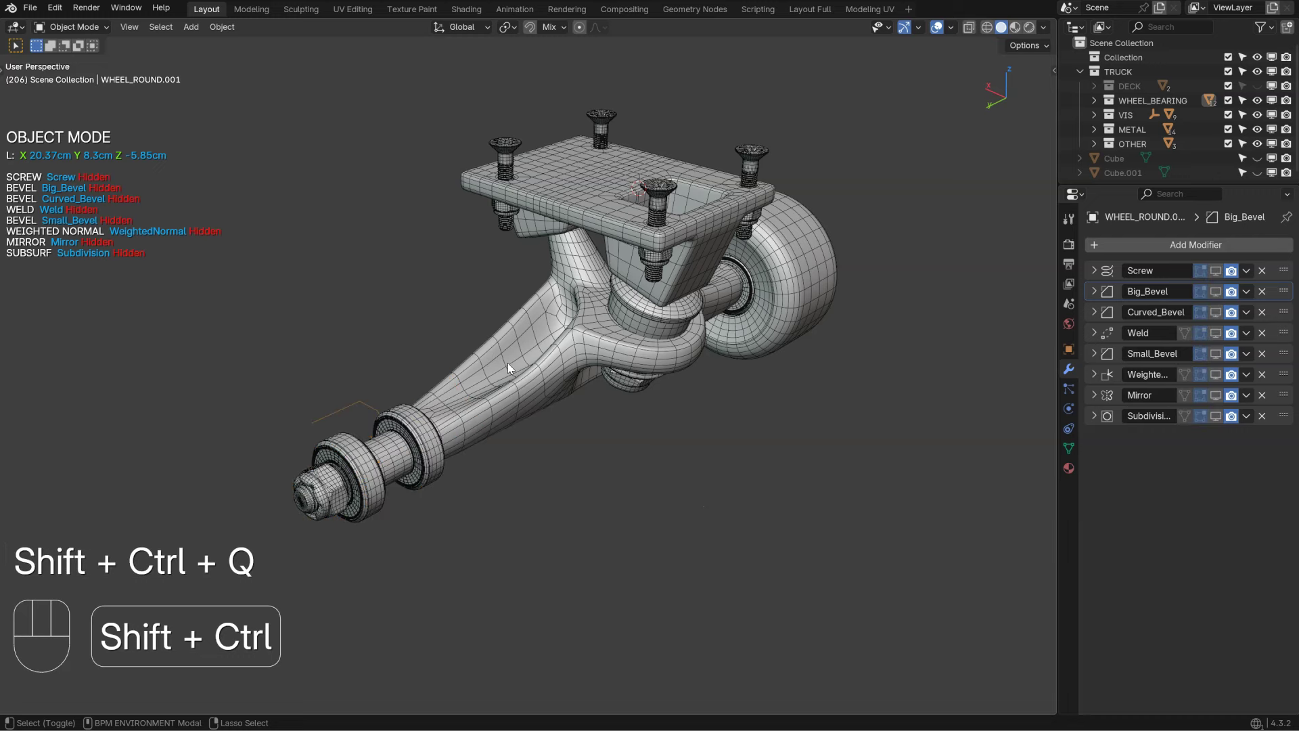
key(shift+ctrl+q)
key(shift+ctrl+q)
key(shift+ctrl+q)
key(shift+ctrl+q)
key(shift+ctrl+q)
key(shift+ctrl+q)
key(shift+ctrl+q)
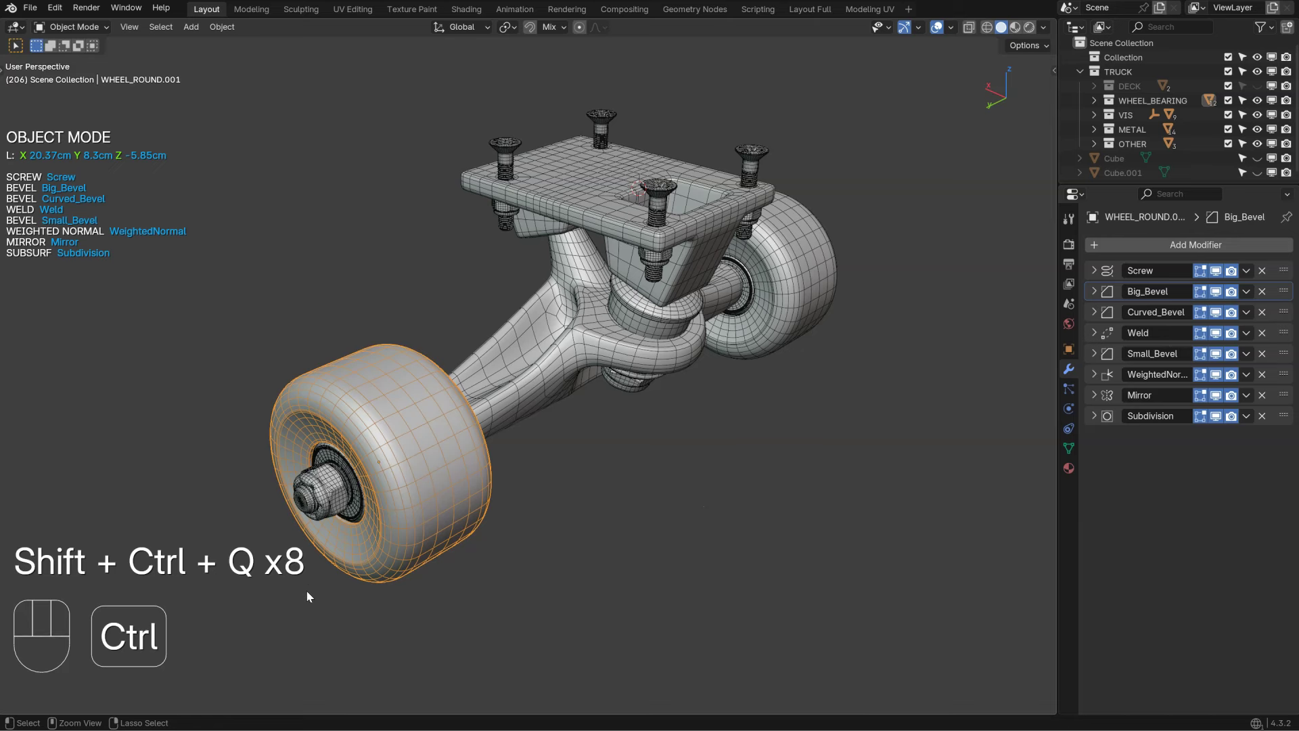
Step: Select all parts of the truck and toggle all their modifiers off and back on together
ctrl+right_drag(347, 601, 641, 65)
ctrl+right_drag(537, 586, 629, 86)
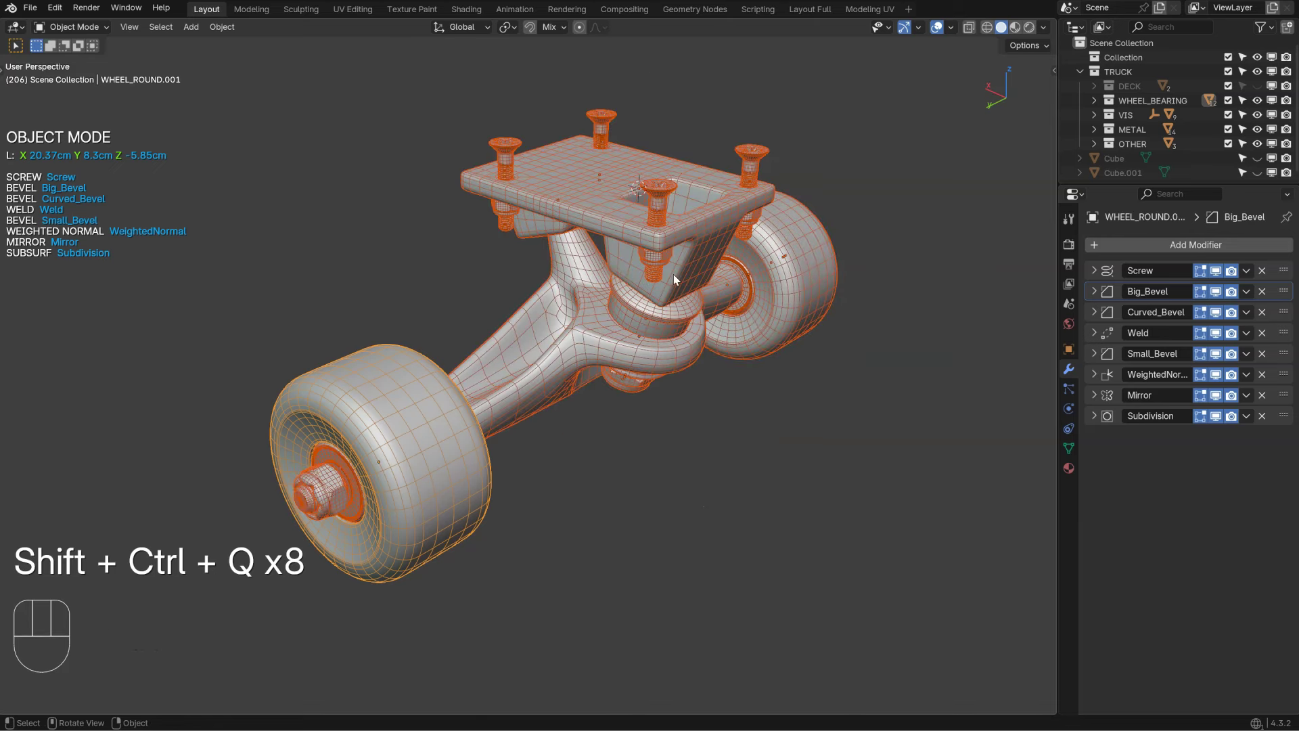
key(shift+ctrl+q)
key(shift+ctrl+q)
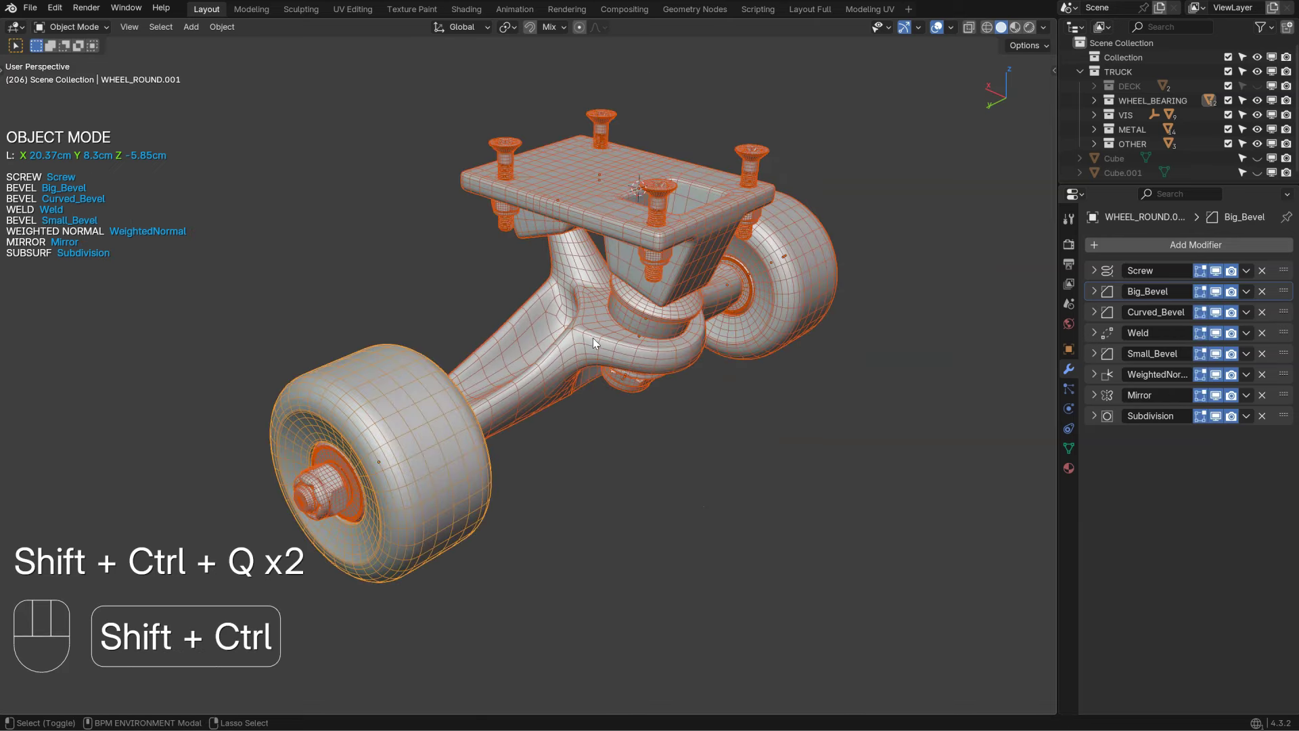
Step: Reduce the selection to single parts, the front wheel and the hanger, and toggle their modifiers off and on
click(483, 403)
key(shift+ctrl+q)
key(shift+ctrl+q)
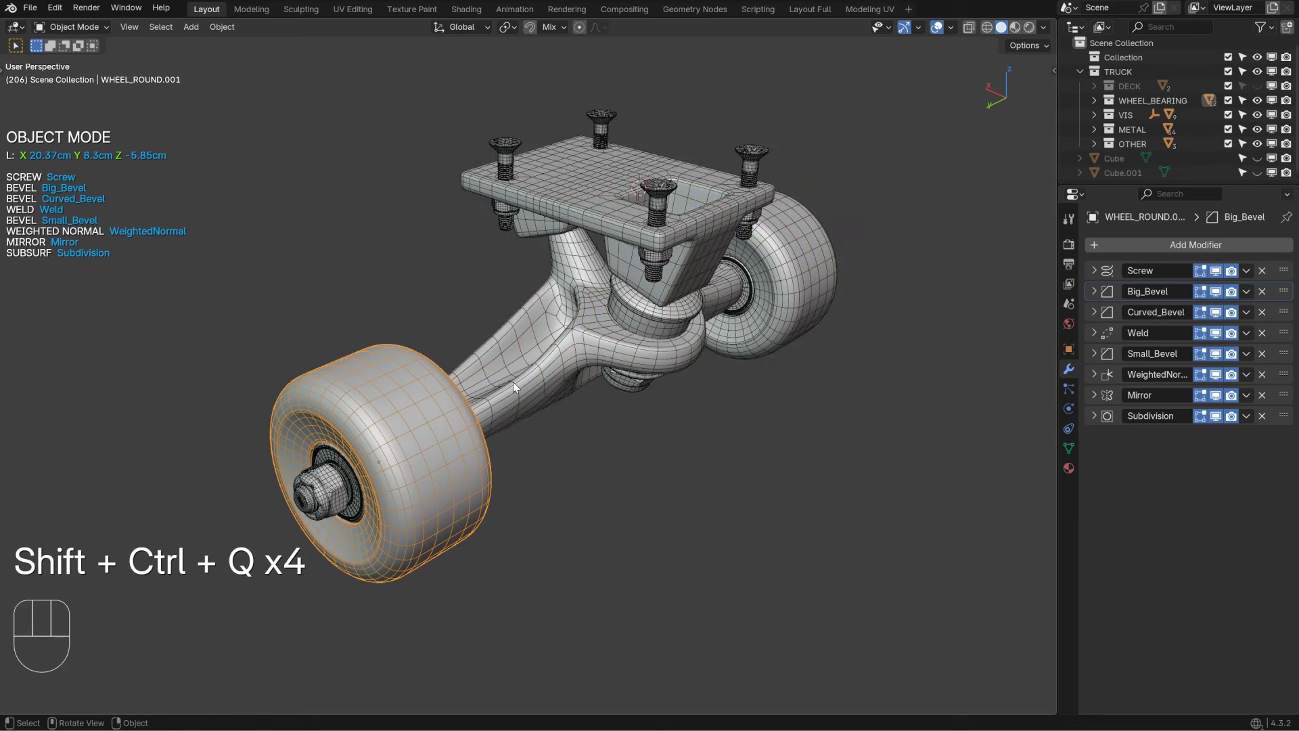
click(517, 383)
key(shift+ctrl+q)
key(shift+ctrl+q)
Step: Hide the front wheel's Subdivision and WeightedNormal modifiers in the viewport
click(390, 426)
click(1217, 416)
click(1216, 375)
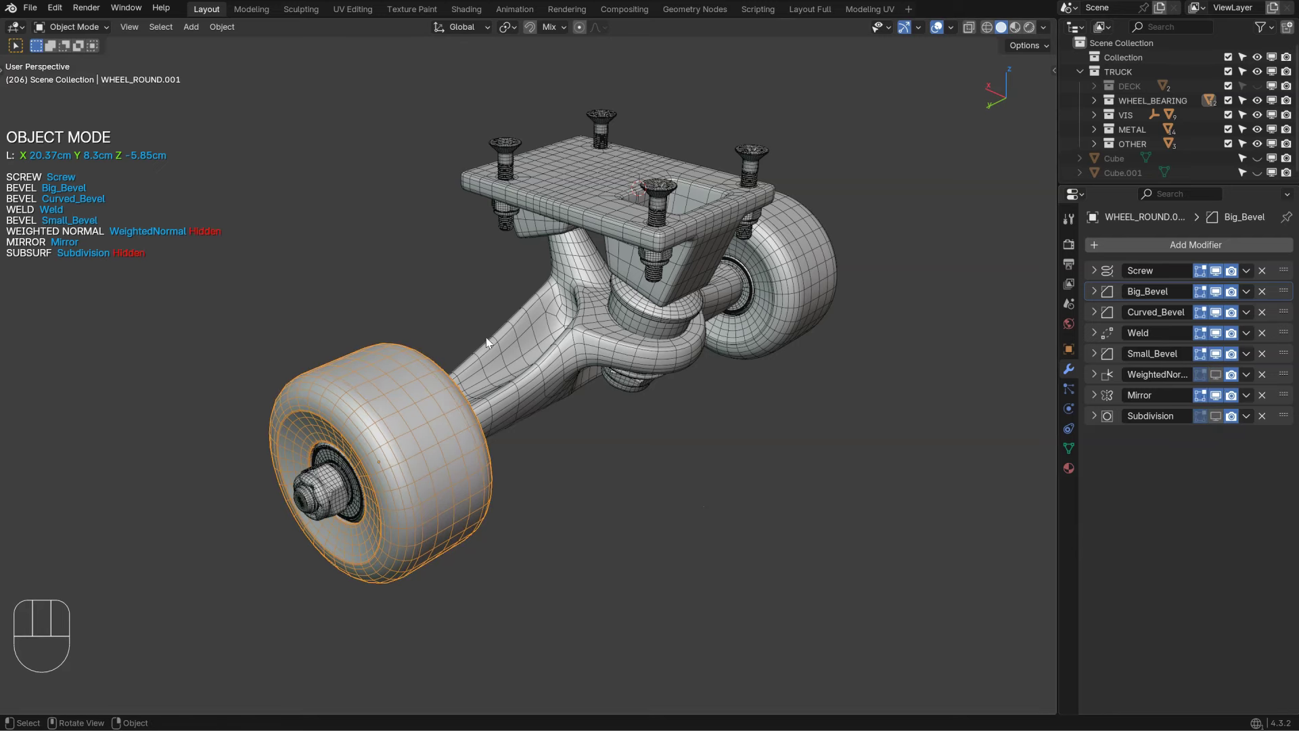
Step: Toggle the front wheel's modifier stack off and on repeatedly while Subdivision and WeightedNormal are individually hidden
key(ctrl+shift+q)
key(ctrl+shift+q)
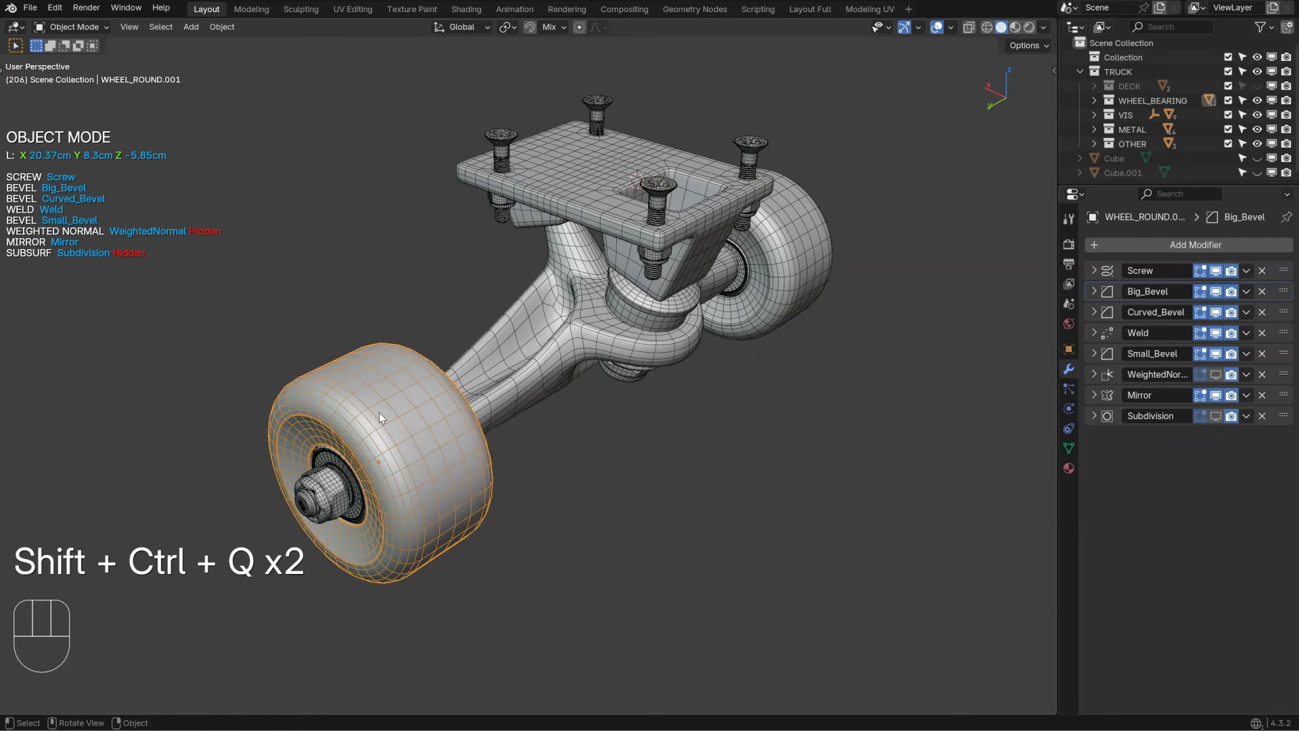
key(ctrl+shift+q)
key(ctrl+shift+q)
key(ctrl+shift+q)
key(ctrl+shift+q)
key(ctrl+shift+q)
key(ctrl+shift+q)
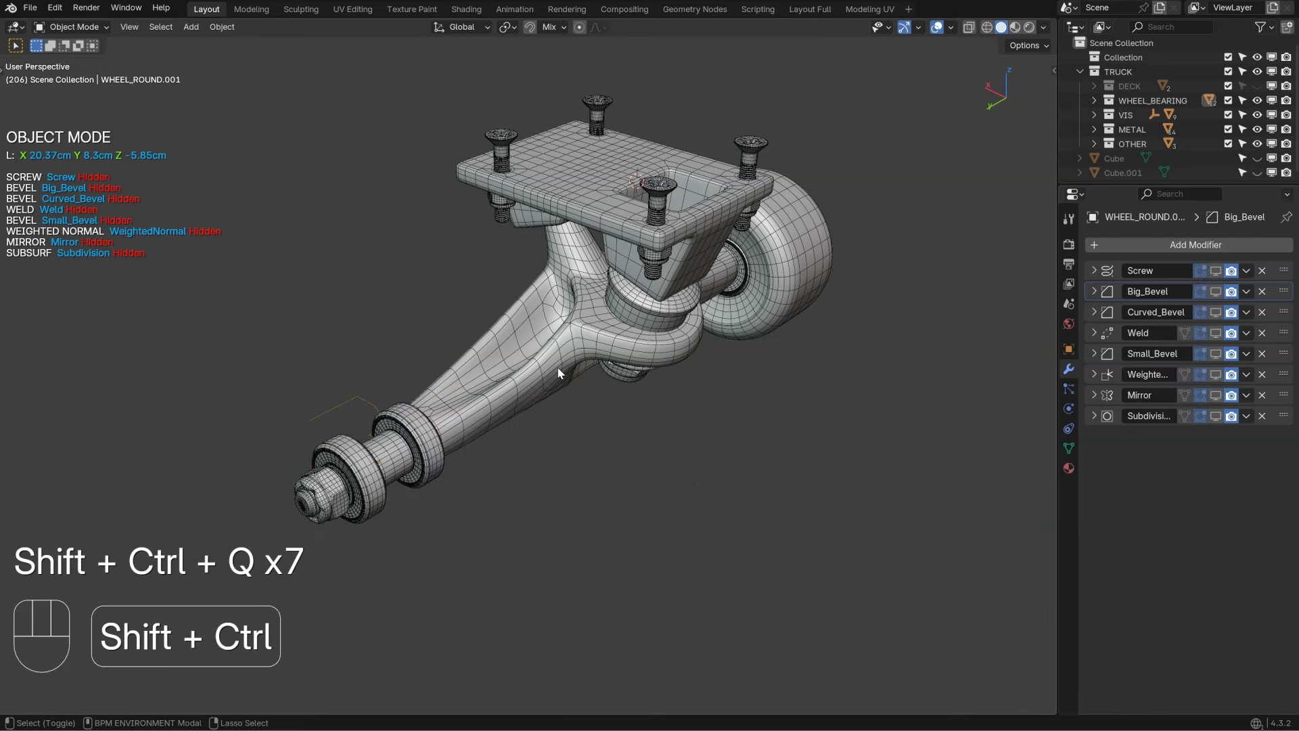
key(ctrl+shift+q)
key(ctrl+shift+q)
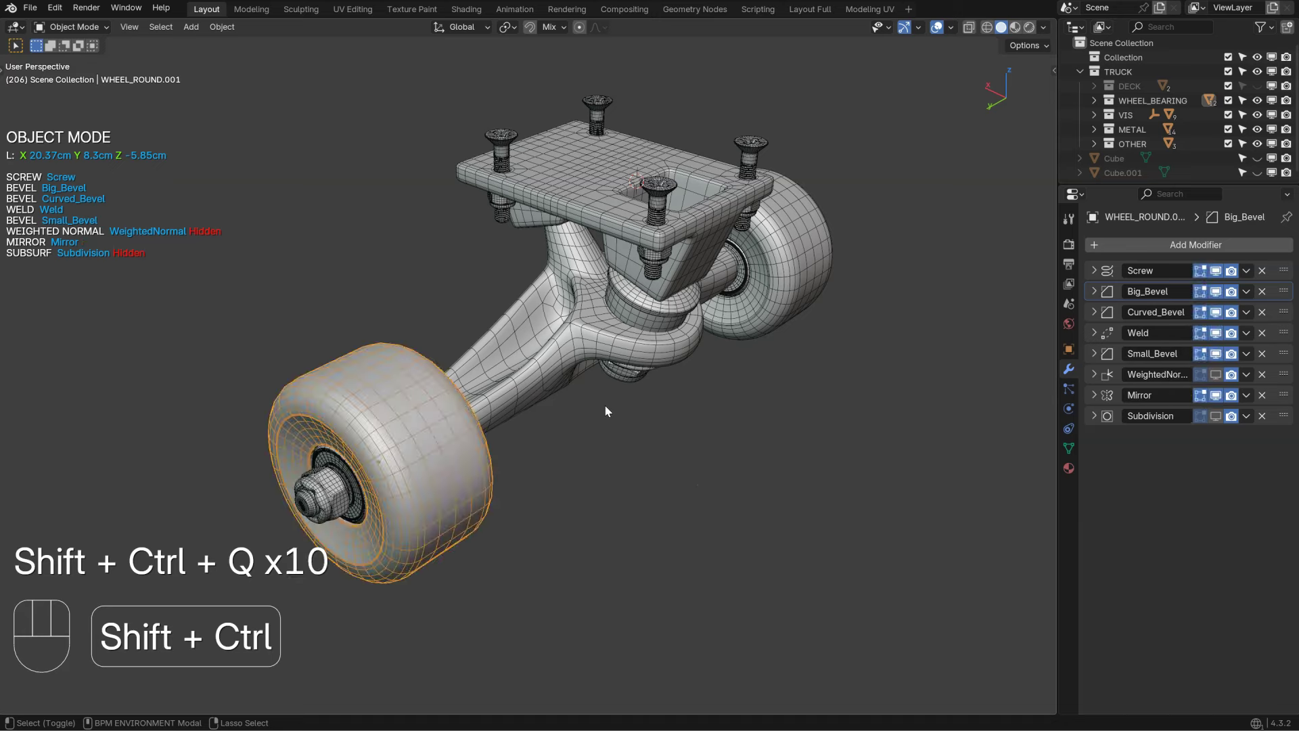
Step: Hide the hanger's Subdivision modifier in the viewport and toggle its modifier stack off and on
click(538, 364)
click(1215, 311)
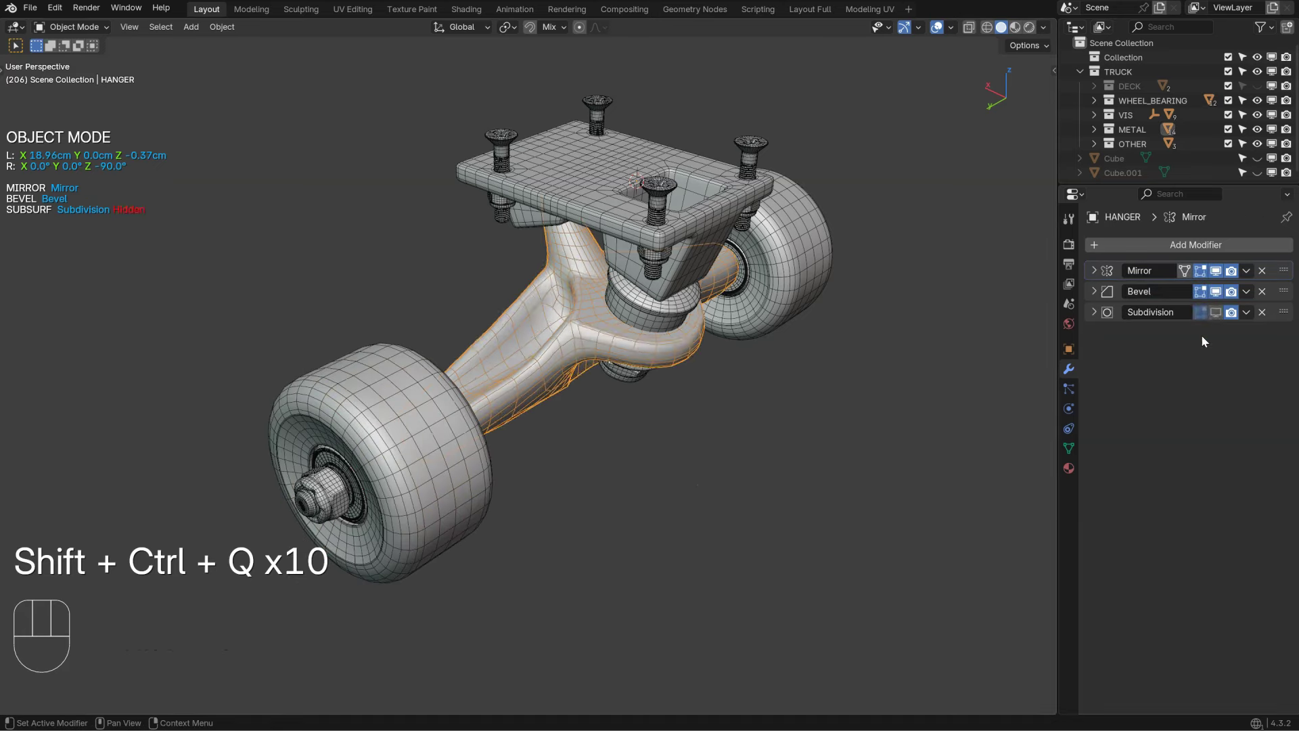
key(ctrl+shift+q)
key(ctrl+shift+q)
key(ctrl+shift+q)
key(ctrl+shift+q)
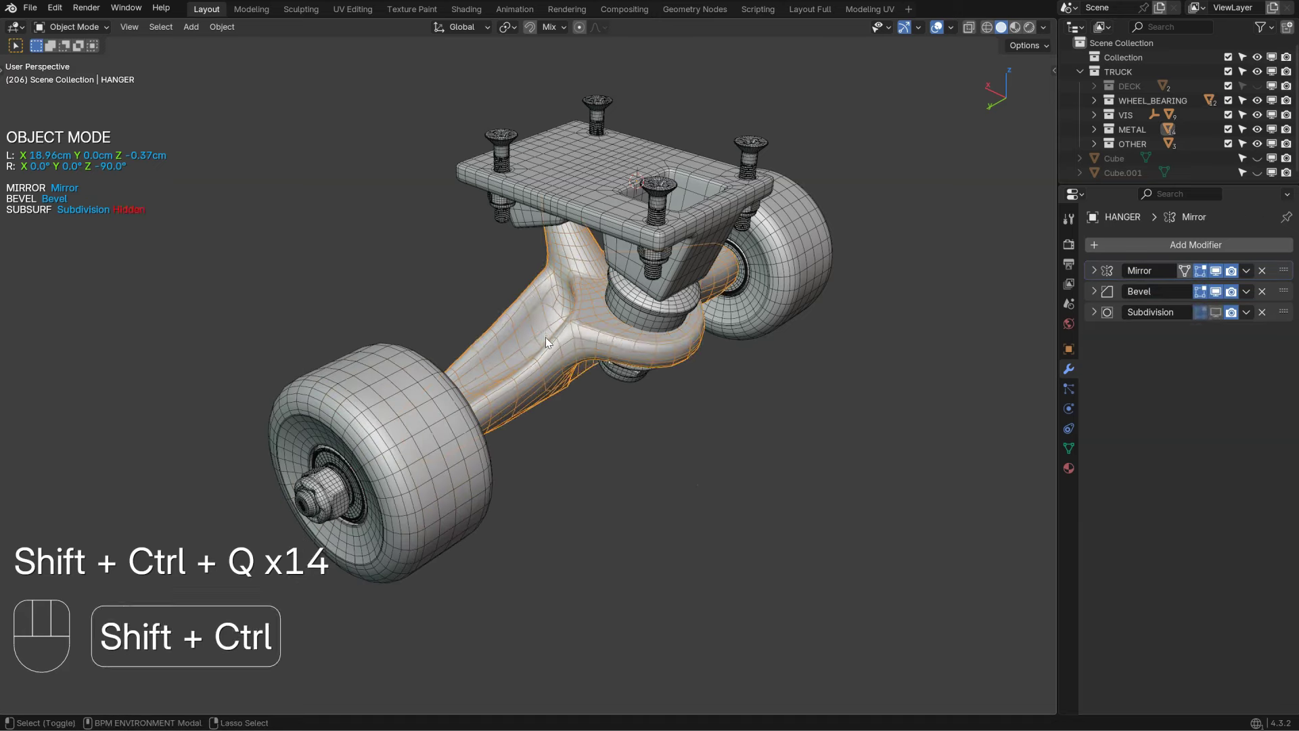
Step: Show the front wheel's WeightedNormal and Subdivision modifiers again and toggle all its modifiers off and on
click(417, 403)
key(ctrl+shift+q)
key(ctrl+shift+q)
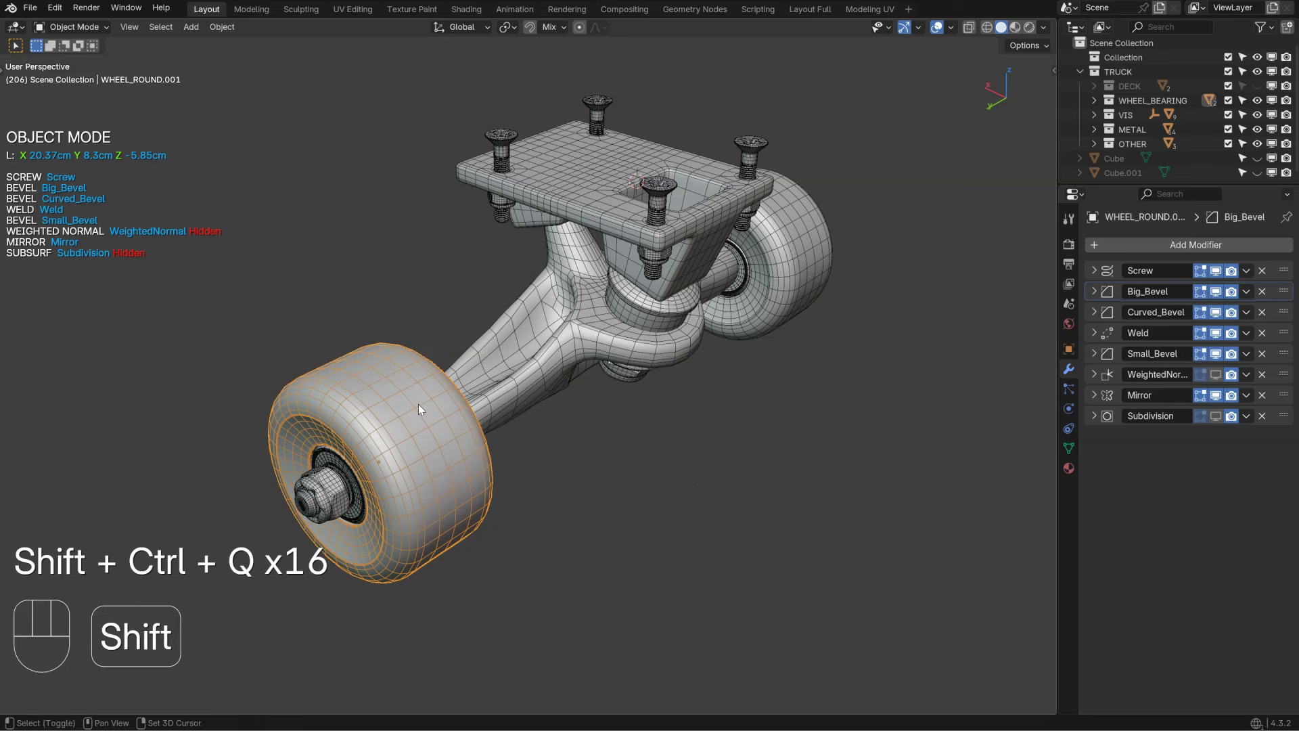
drag(1215, 375, 1215, 415)
key(ctrl+shift+q)
key(ctrl+shift+q)
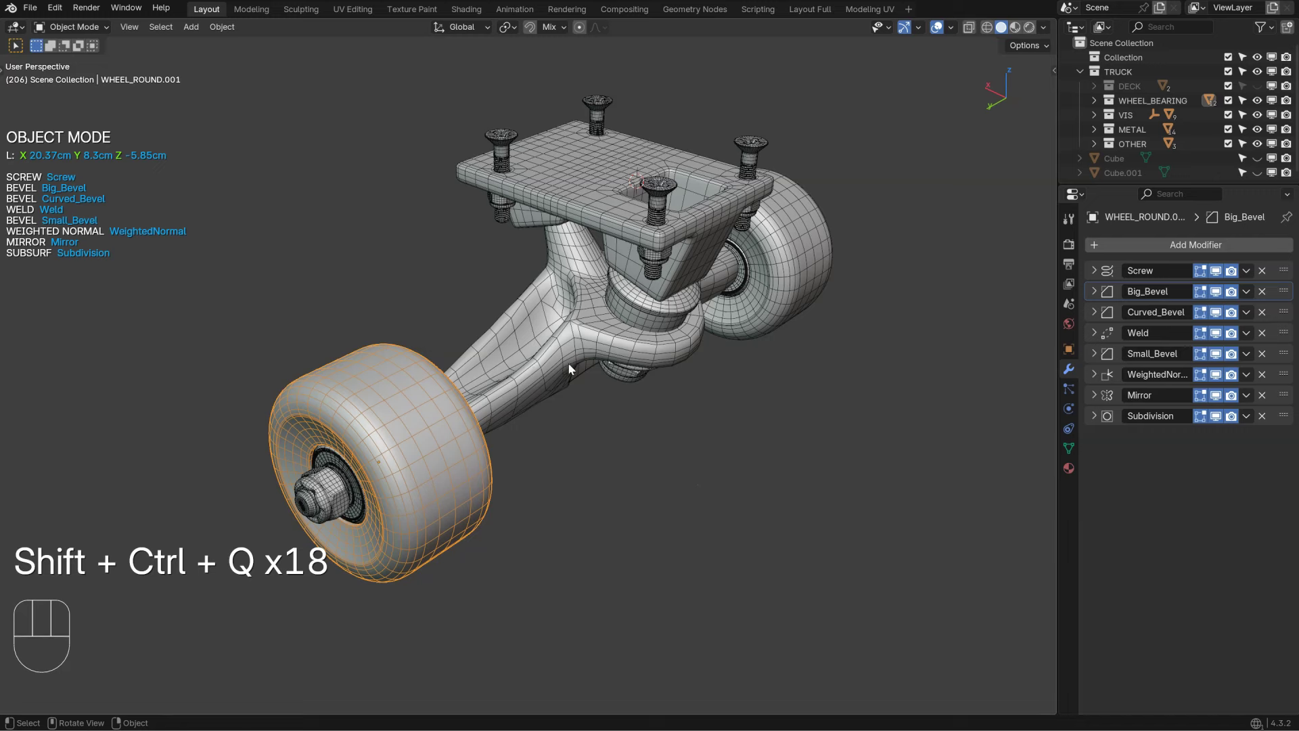
Step: Hide and restore the front wheel's Subdivision modifier while toggling its entire modifier stack off and on
click(1216, 415)
key(ctrl+shift+q)
key(ctrl+shift+q)
key(ctrl+shift+q)
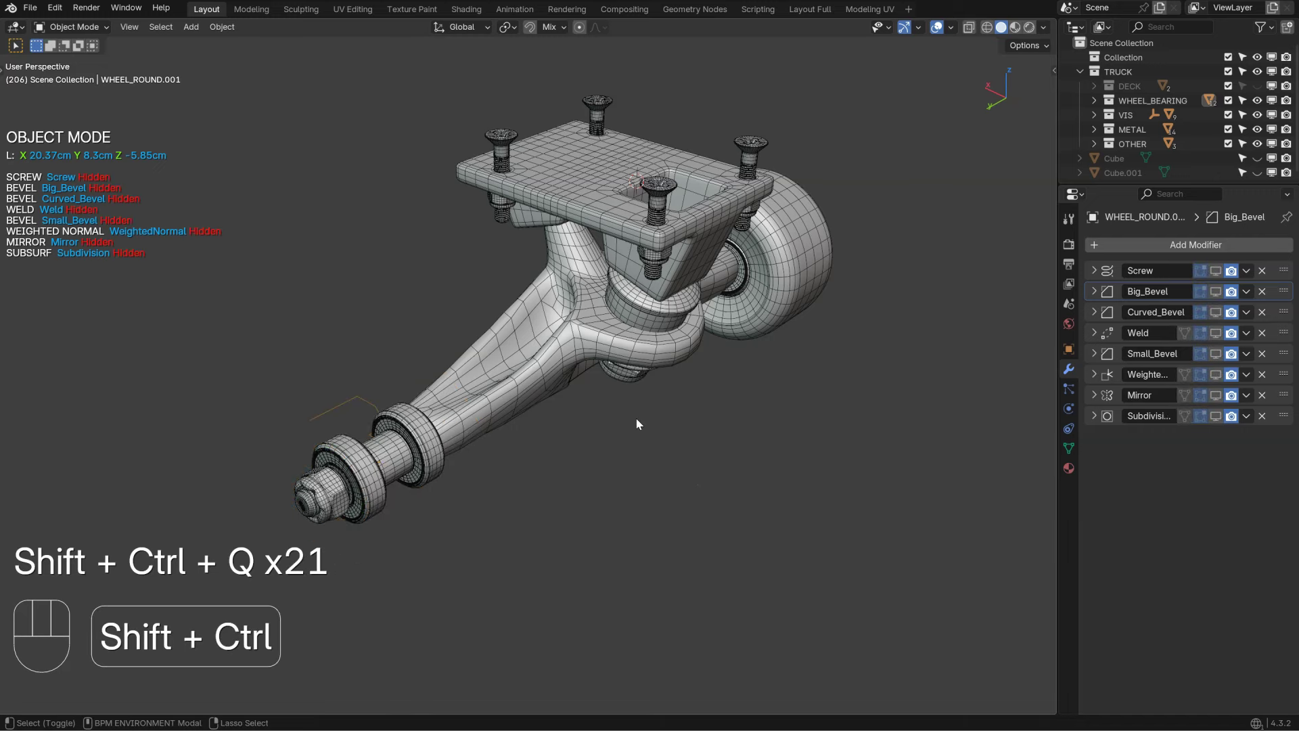
click(1216, 416)
key(ctrl+shift+q)
key(ctrl+shift+q)
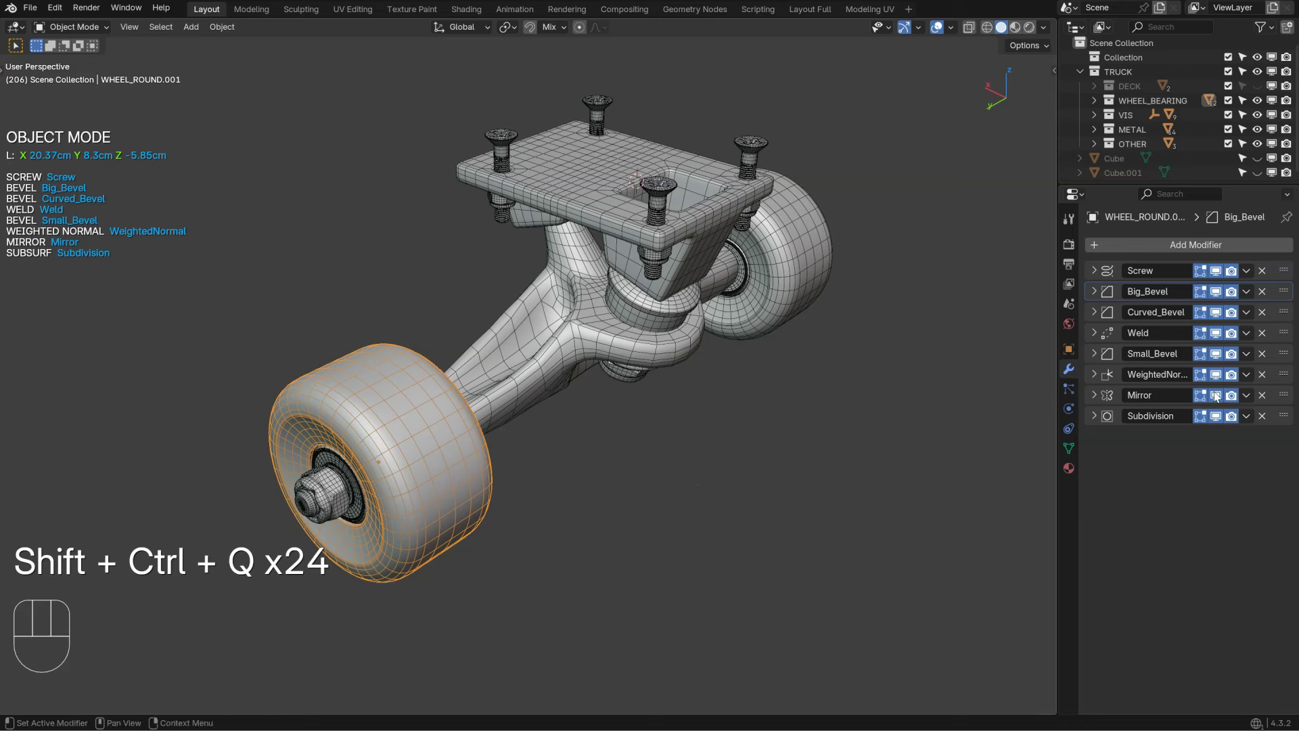
key(ctrl+shift+q)
key(ctrl+shift+q)
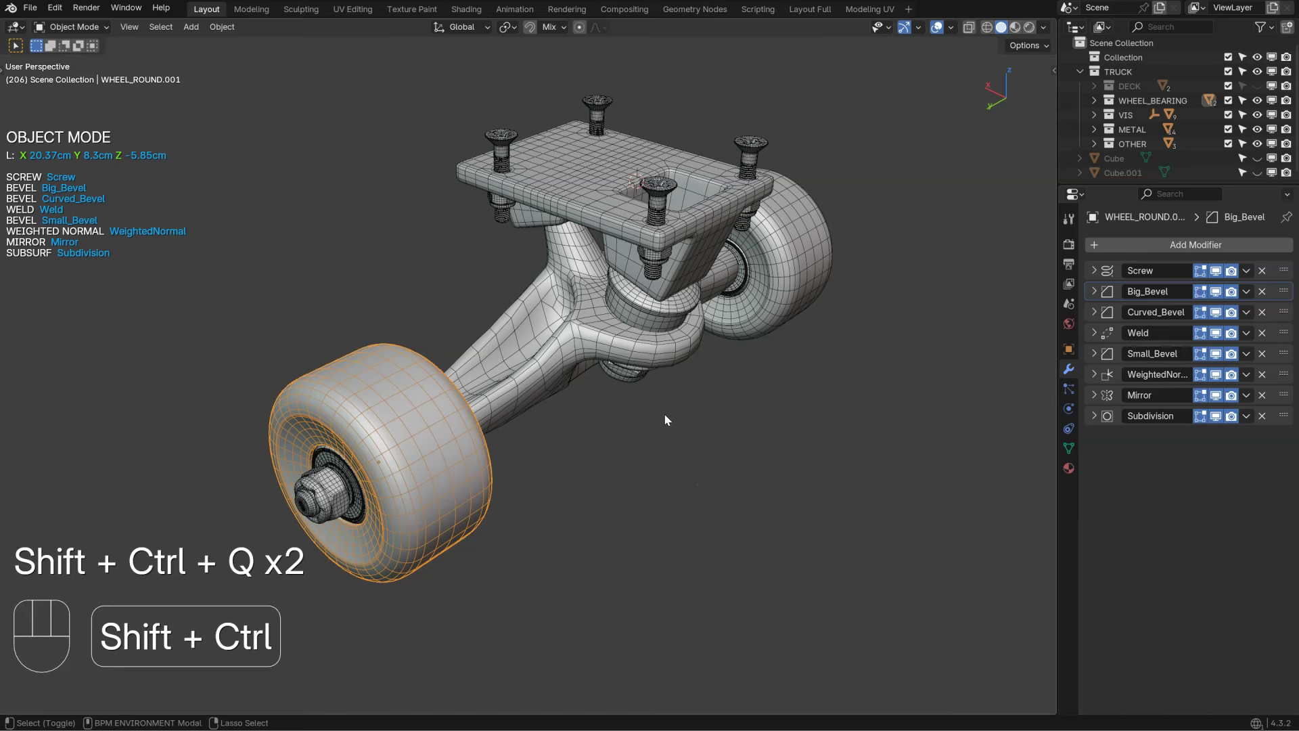
Step: Select the hanger and toggle its modifiers so that Mirror, Bevel and Subdivision are all shown
click(584, 351)
key(ctrl+shift+q)
key(ctrl+shift+q)
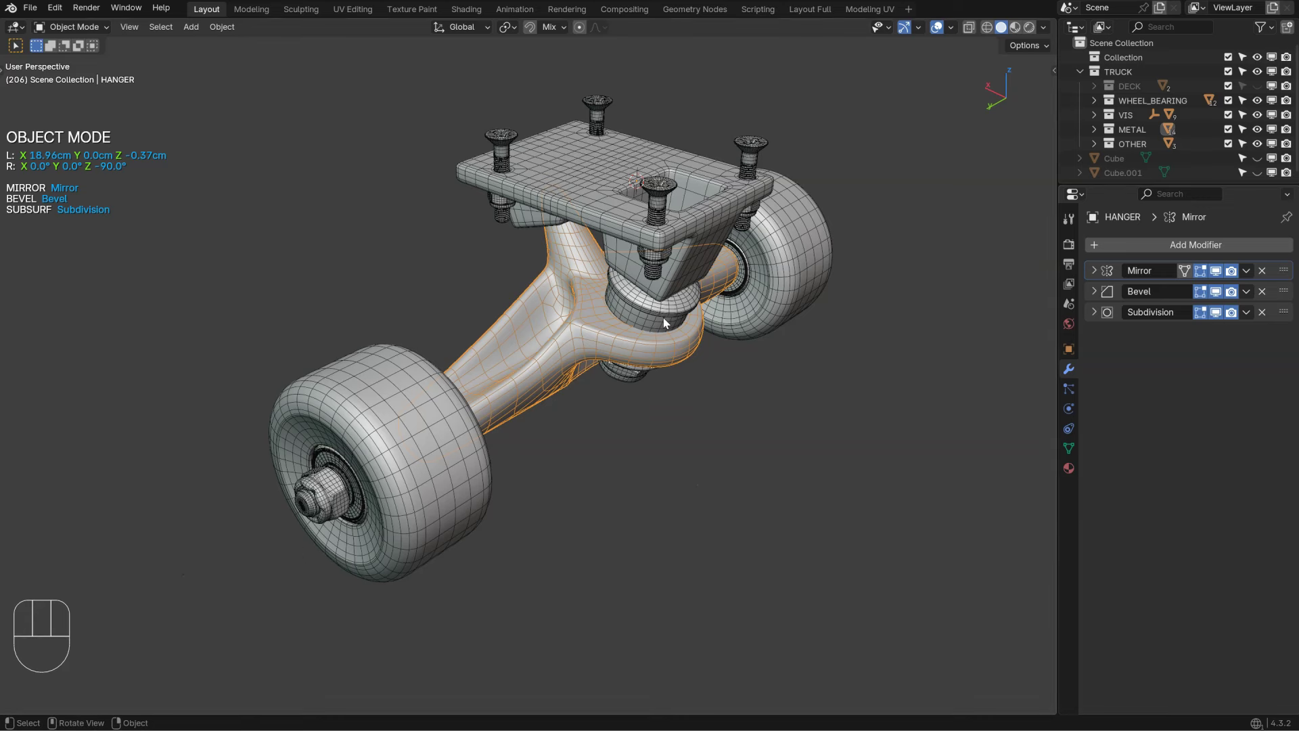
Step: In the Preferences beside the viewport, search the Better Pie Menus keymaps for "modi" and expand Modal Operators
key(less)
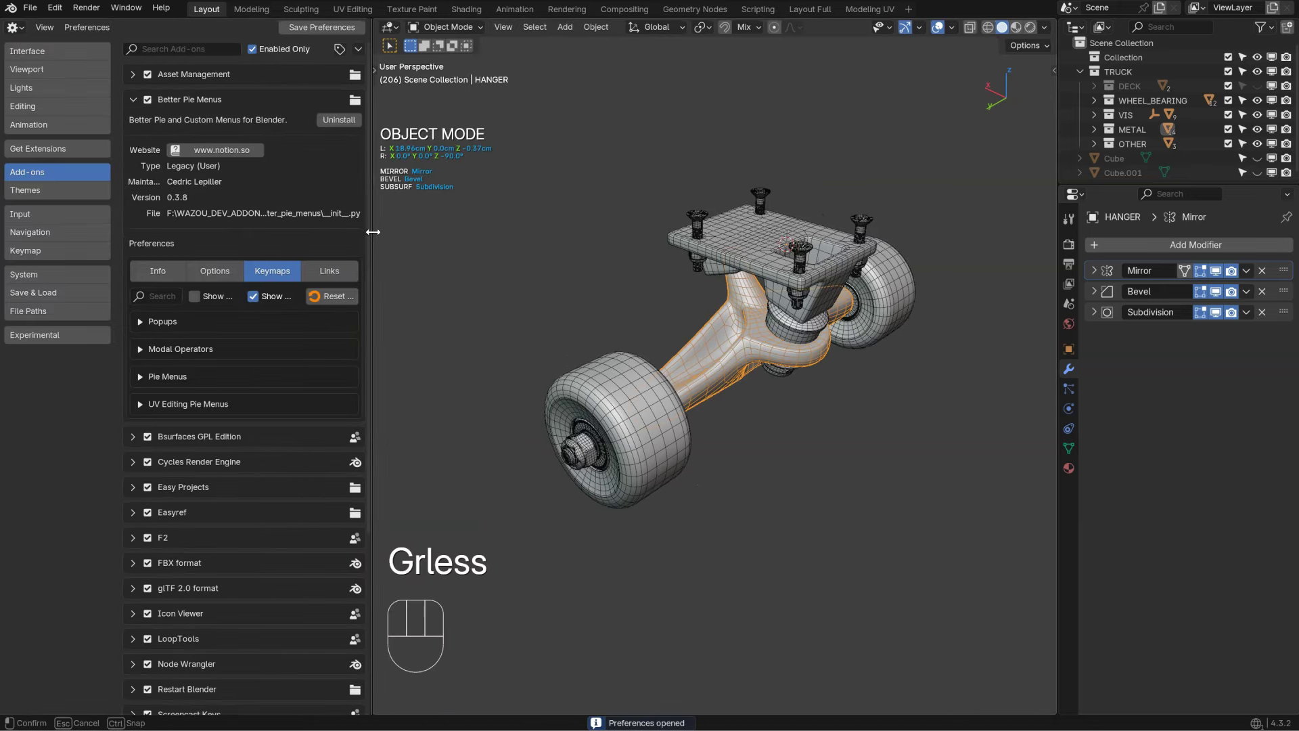
drag(375, 234, 537, 240)
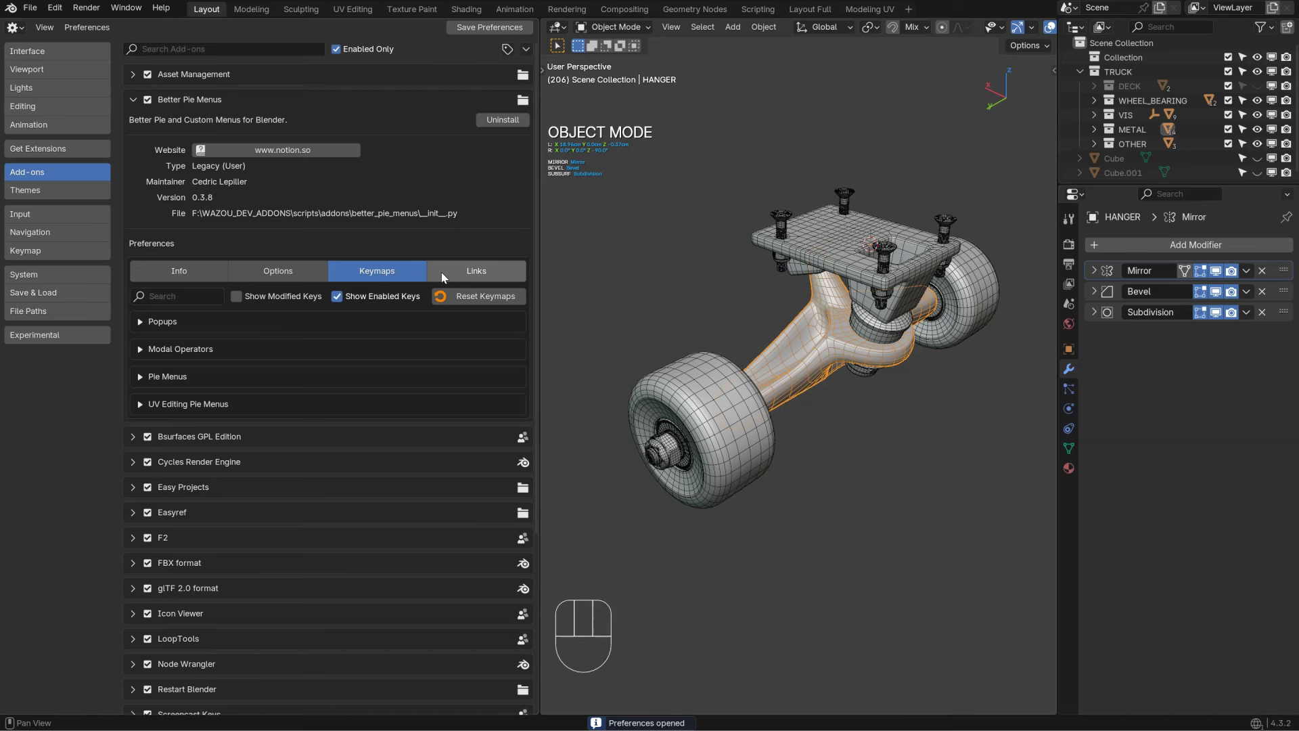
click(183, 297)
text(modi)
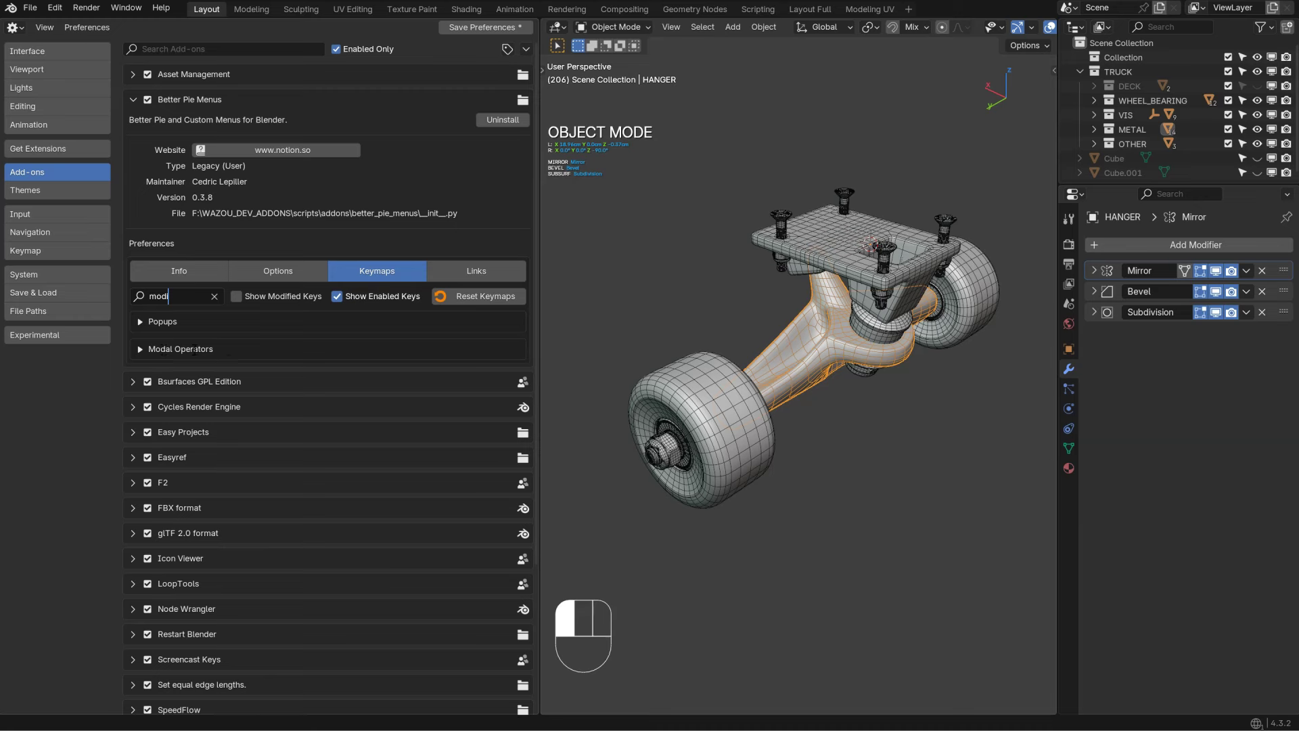
click(140, 349)
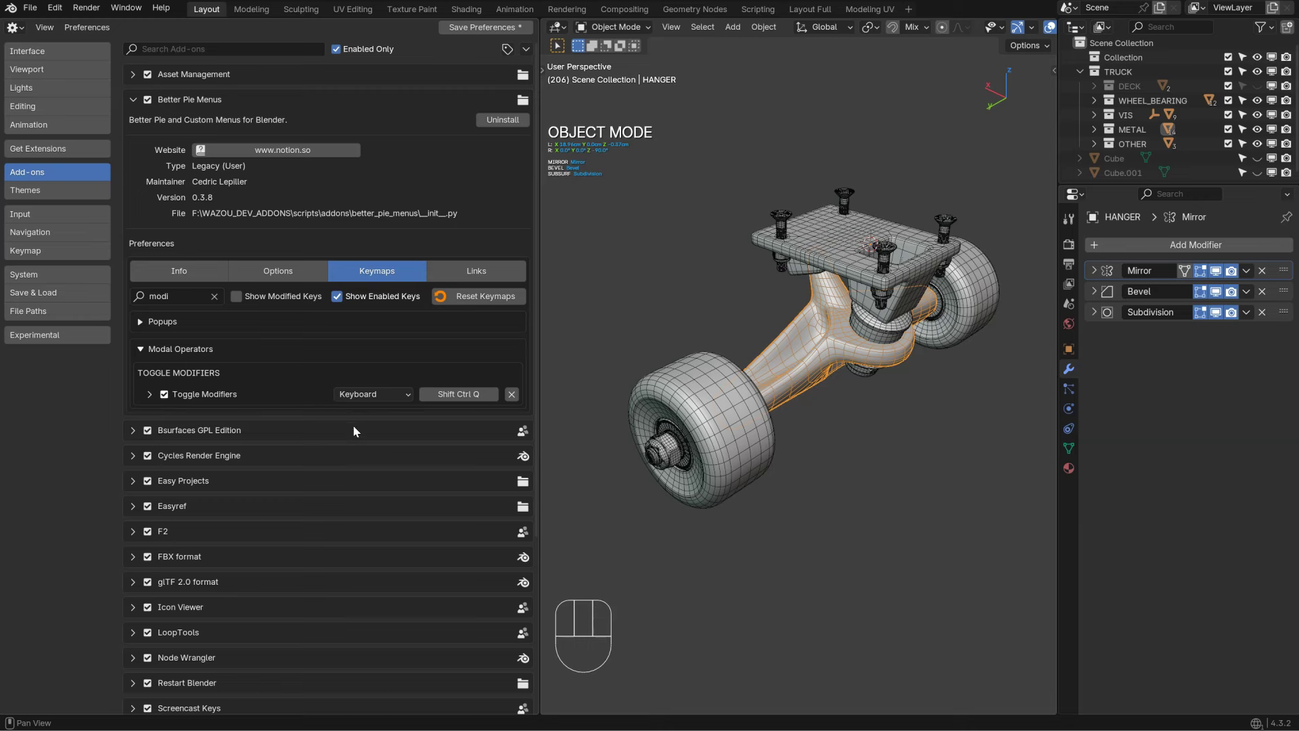
Step: Clear the keymap search and look through the Popups, Modal Operators, Pie Menus and UV Editing Pie Menus shortcuts
click(214, 297)
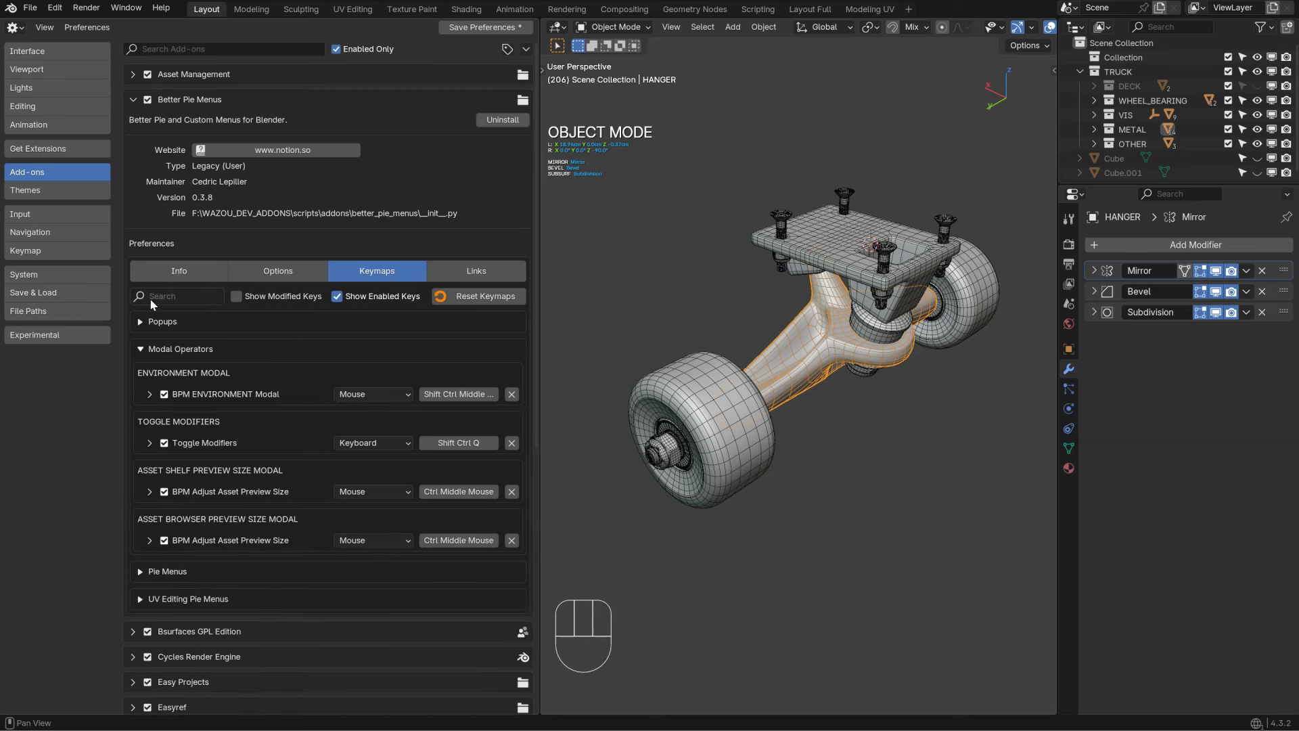
click(140, 350)
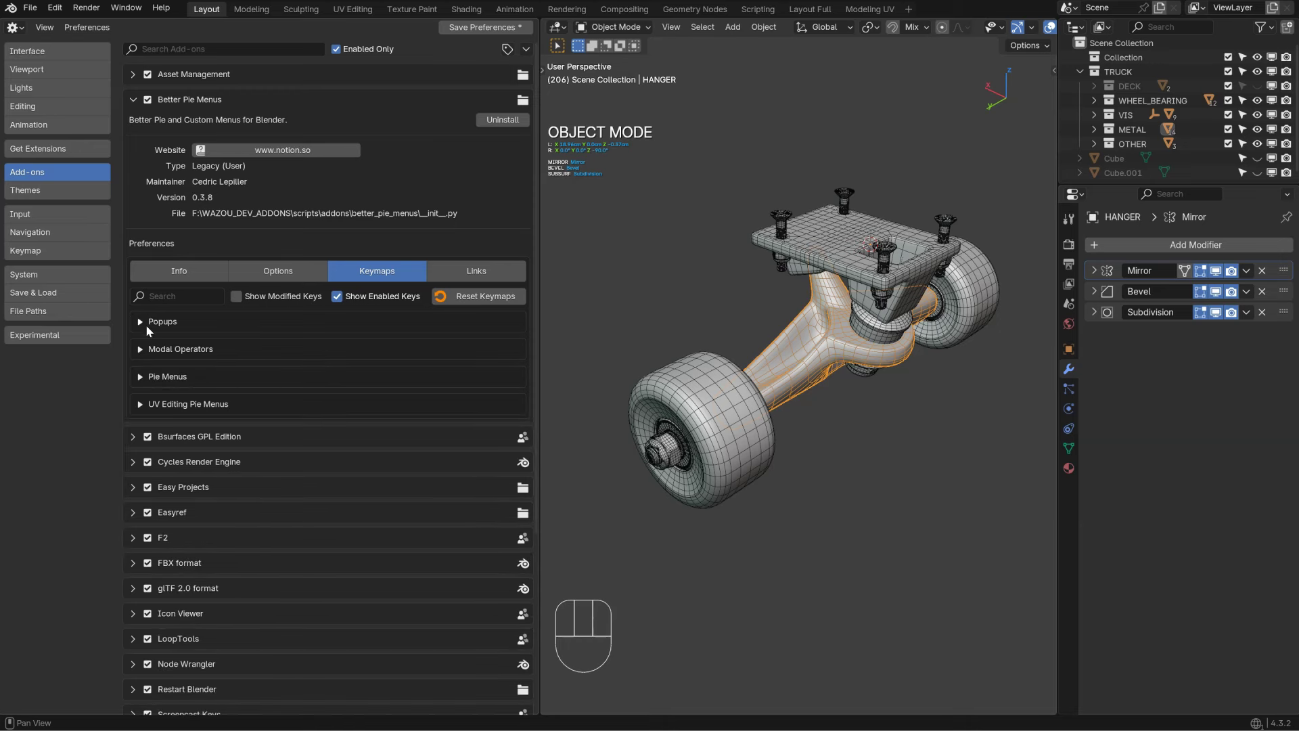
click(141, 323)
click(140, 324)
click(140, 349)
click(139, 351)
click(140, 378)
click(140, 377)
click(141, 404)
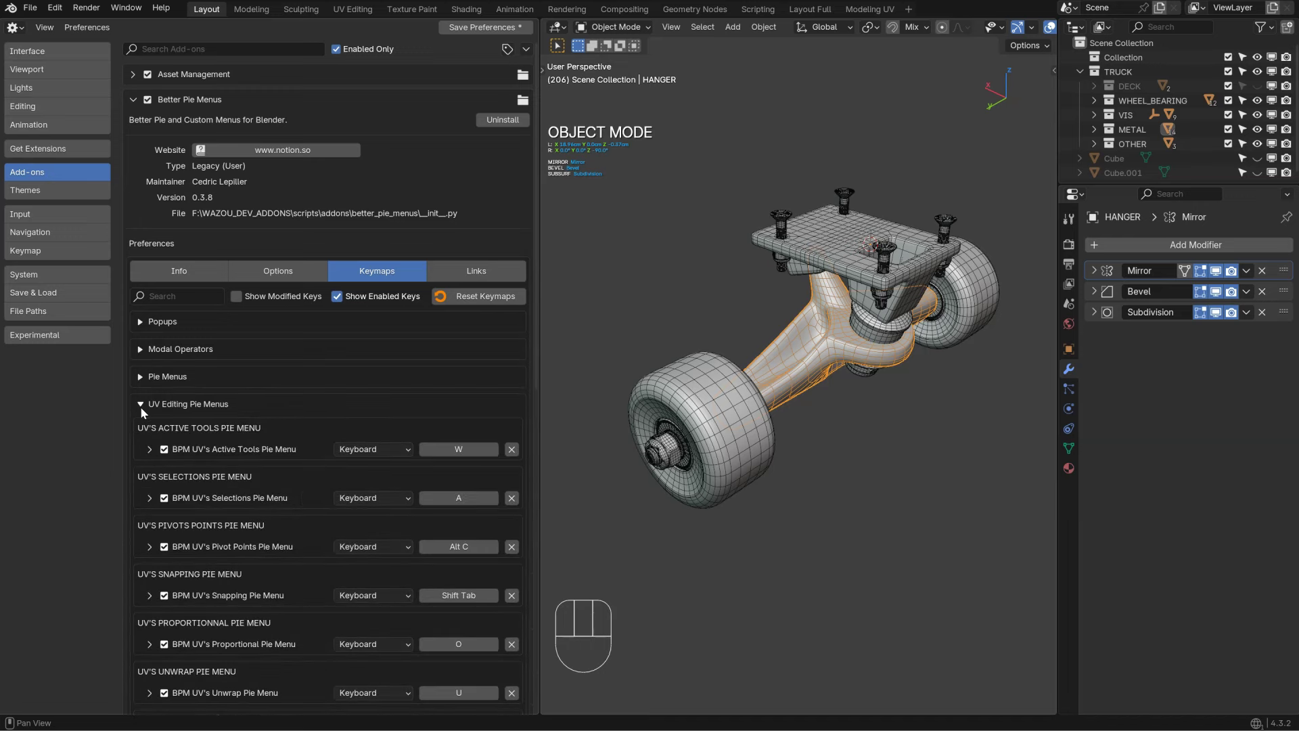
click(142, 404)
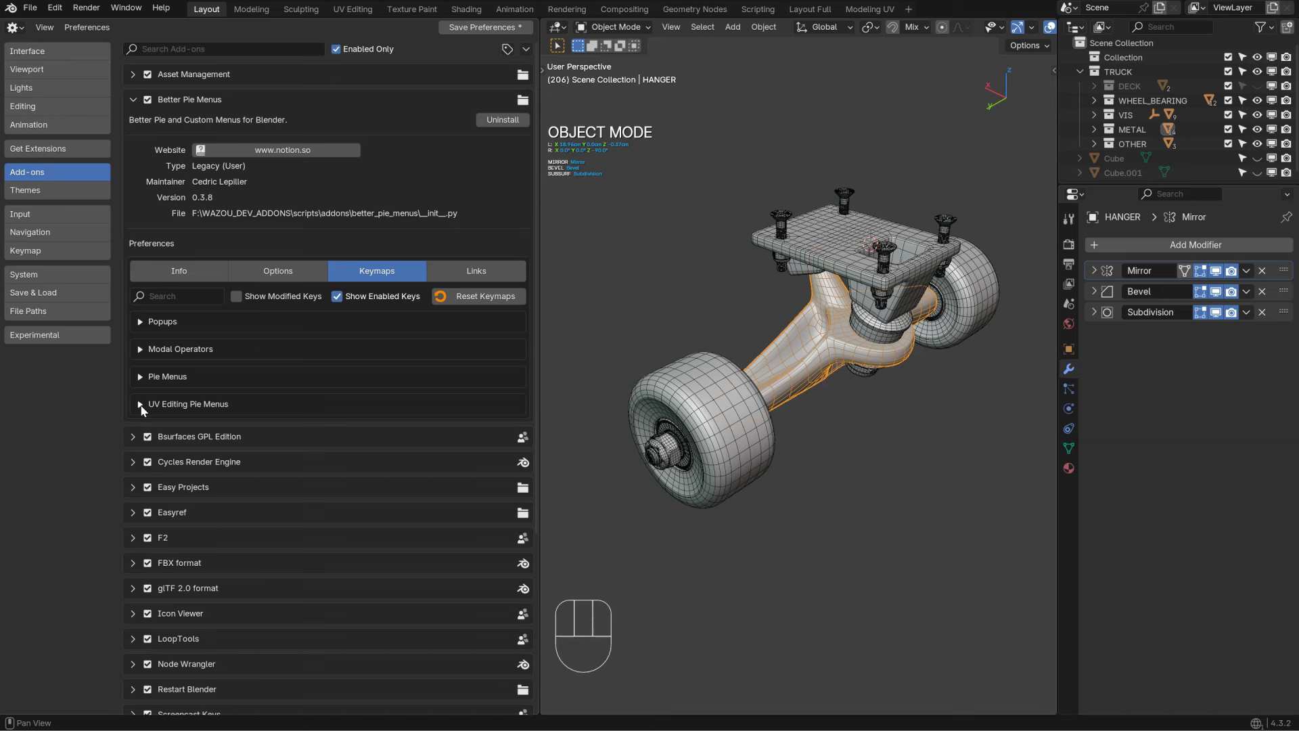
Step: Stop limiting the keymap list to enabled keys and check the Popups shortcuts
click(337, 296)
click(148, 323)
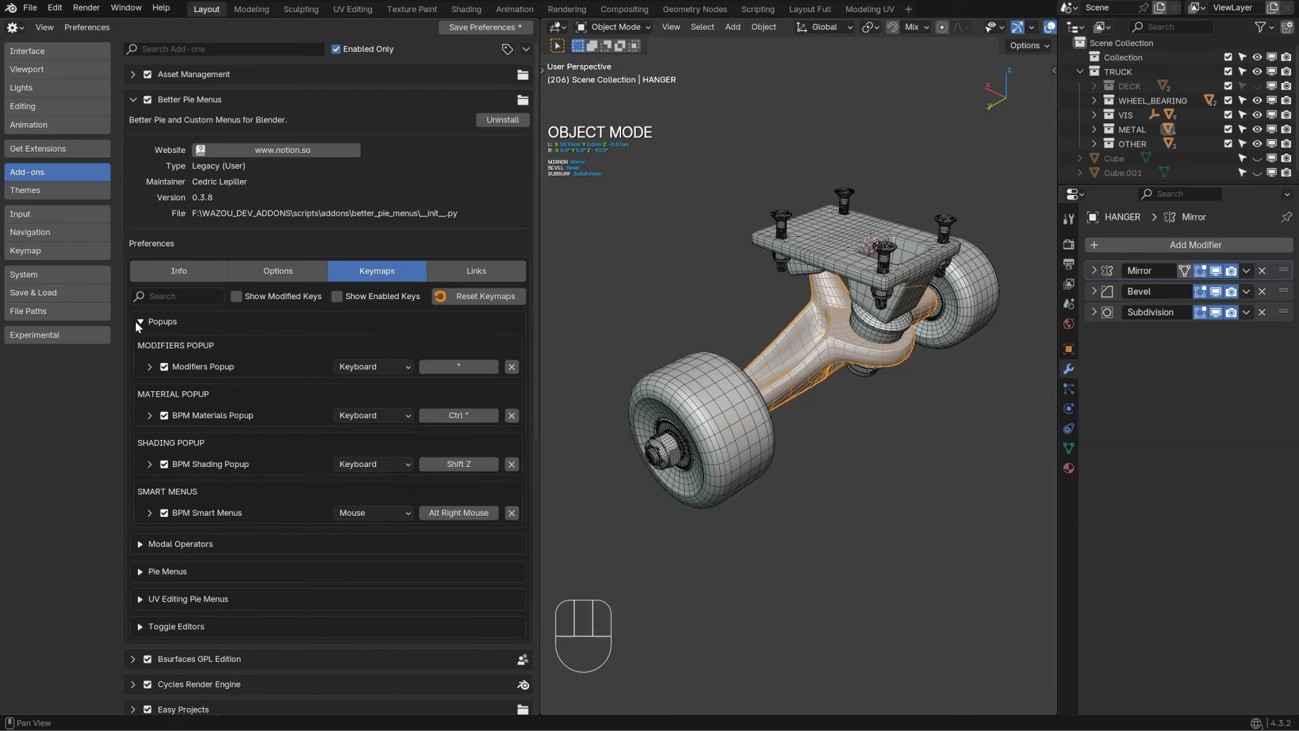
click(140, 322)
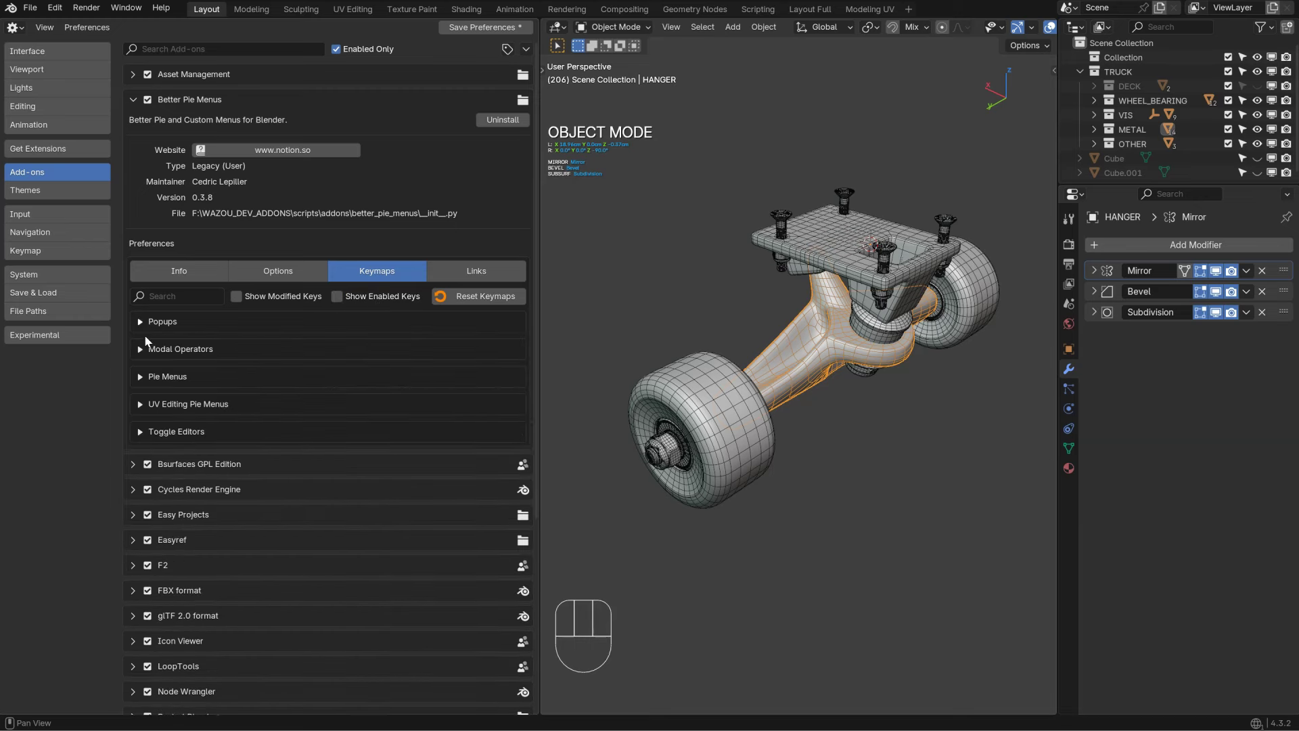
Step: Check the Toggle Editors keymap section and look through the rest of the enabled add-ons list
click(141, 432)
click(141, 431)
scroll(268, 171, down, 10)
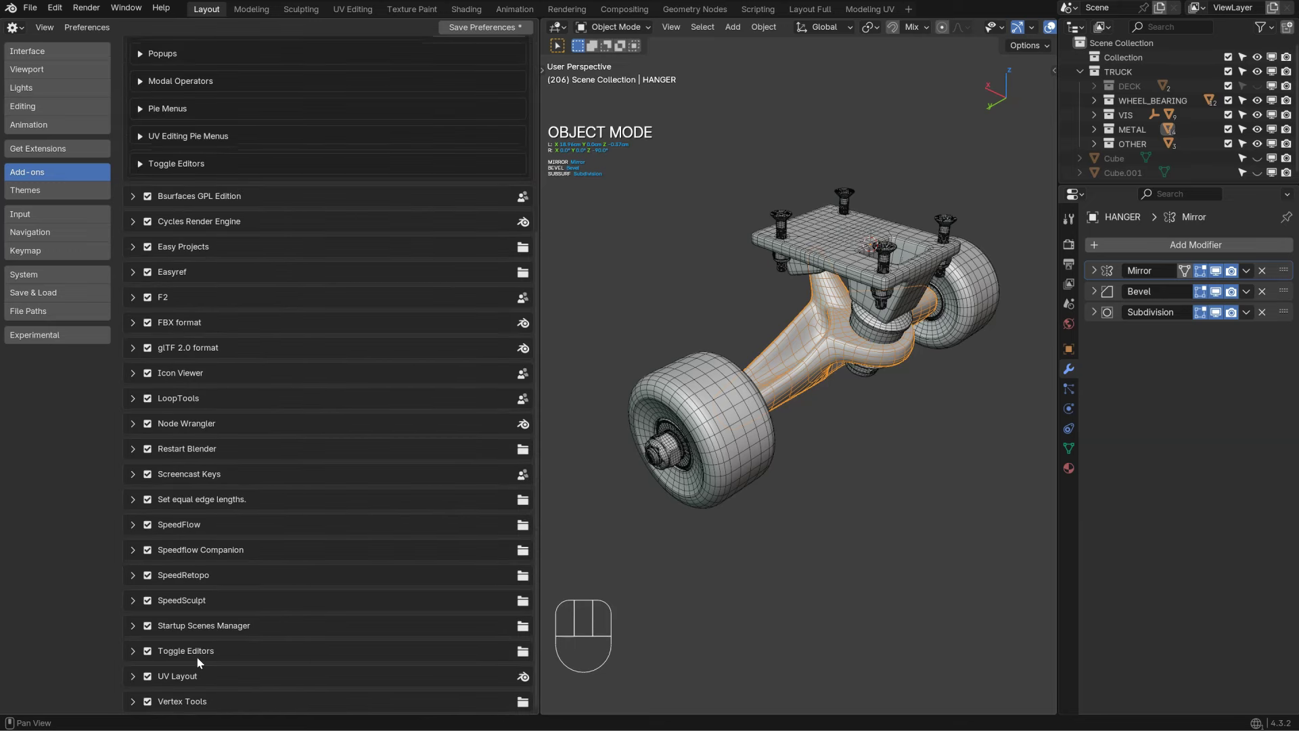
scroll(199, 661, up, 10)
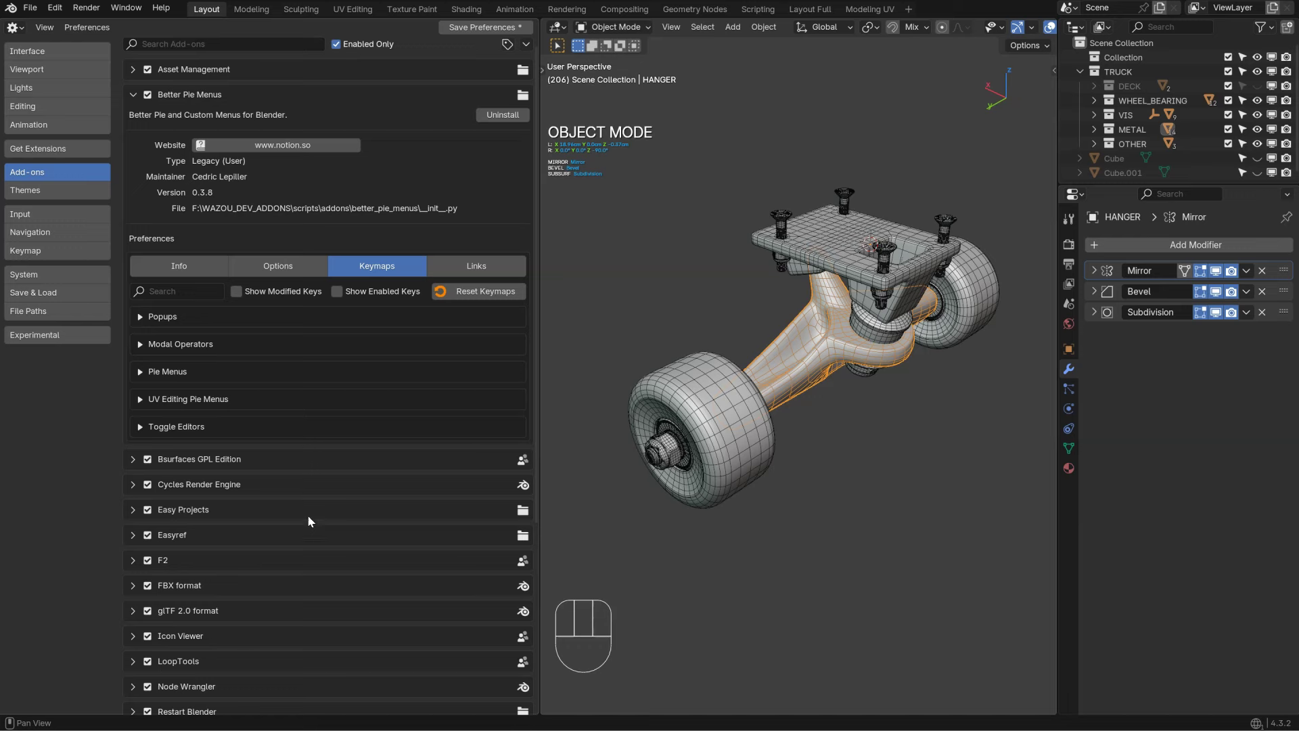
scroll(245, 643, down, 9)
scroll(256, 343, up, 9)
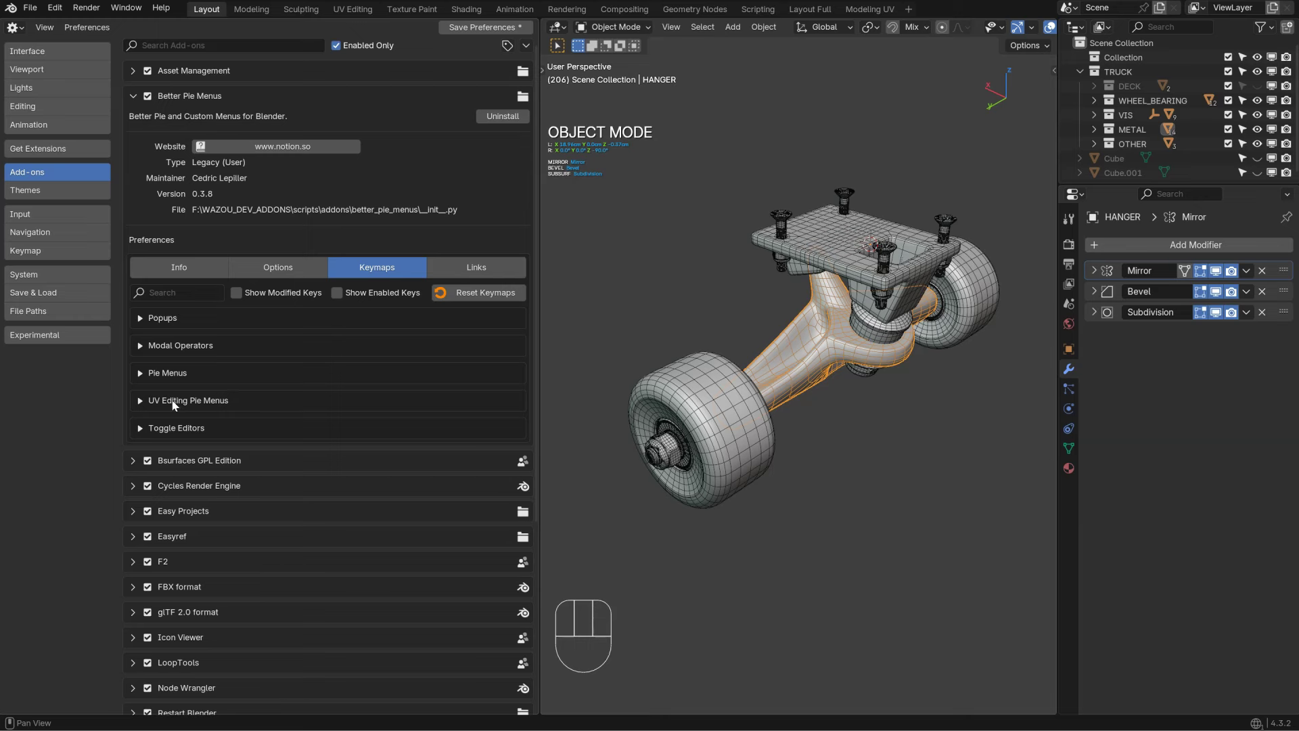
Step: Expand the Toggle Editors shortcuts and limit the Better Pie Menus keymap list to modified and enabled keys
click(236, 293)
click(141, 319)
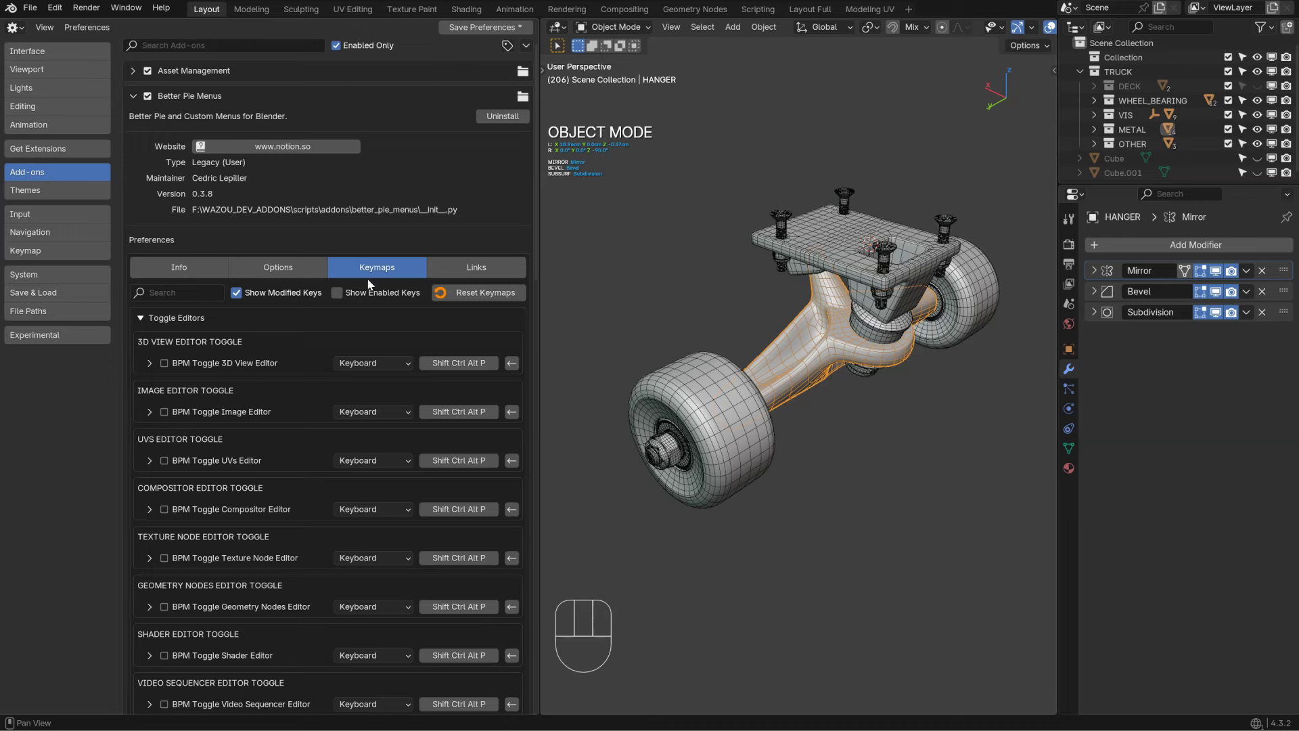
click(337, 293)
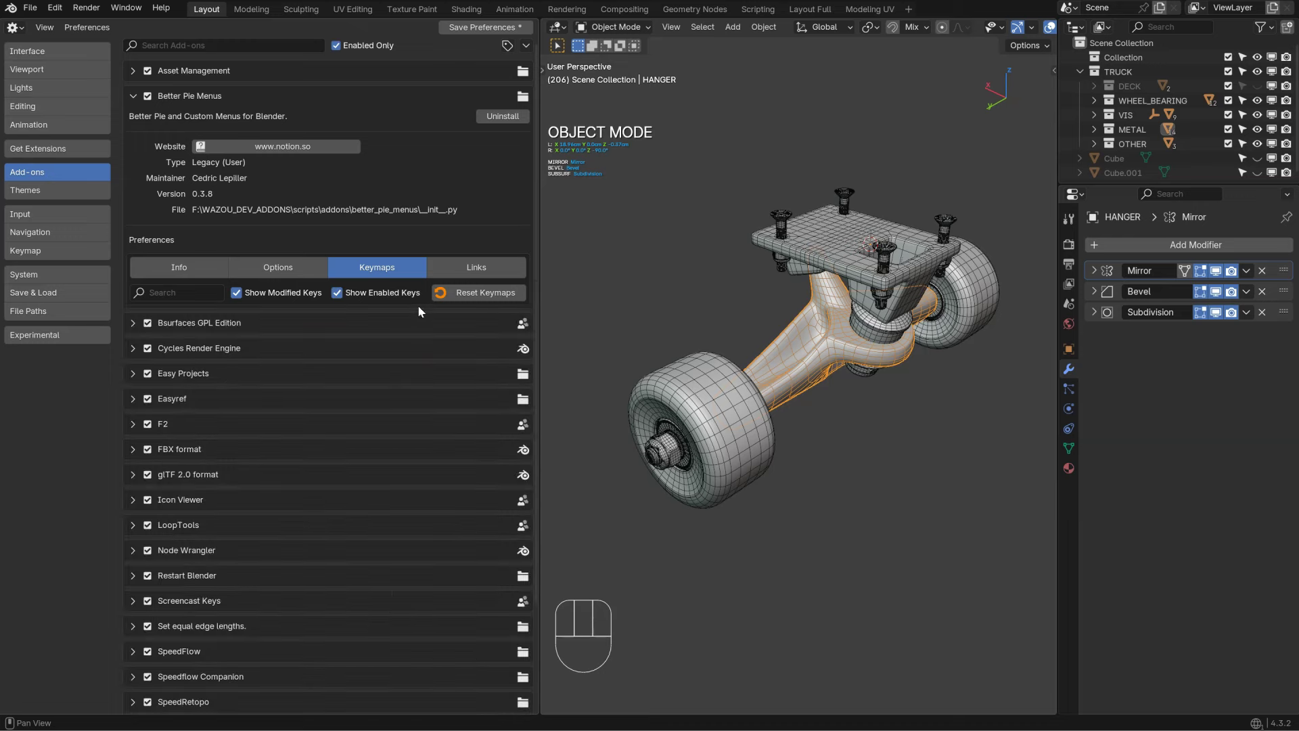
click(336, 293)
click(236, 293)
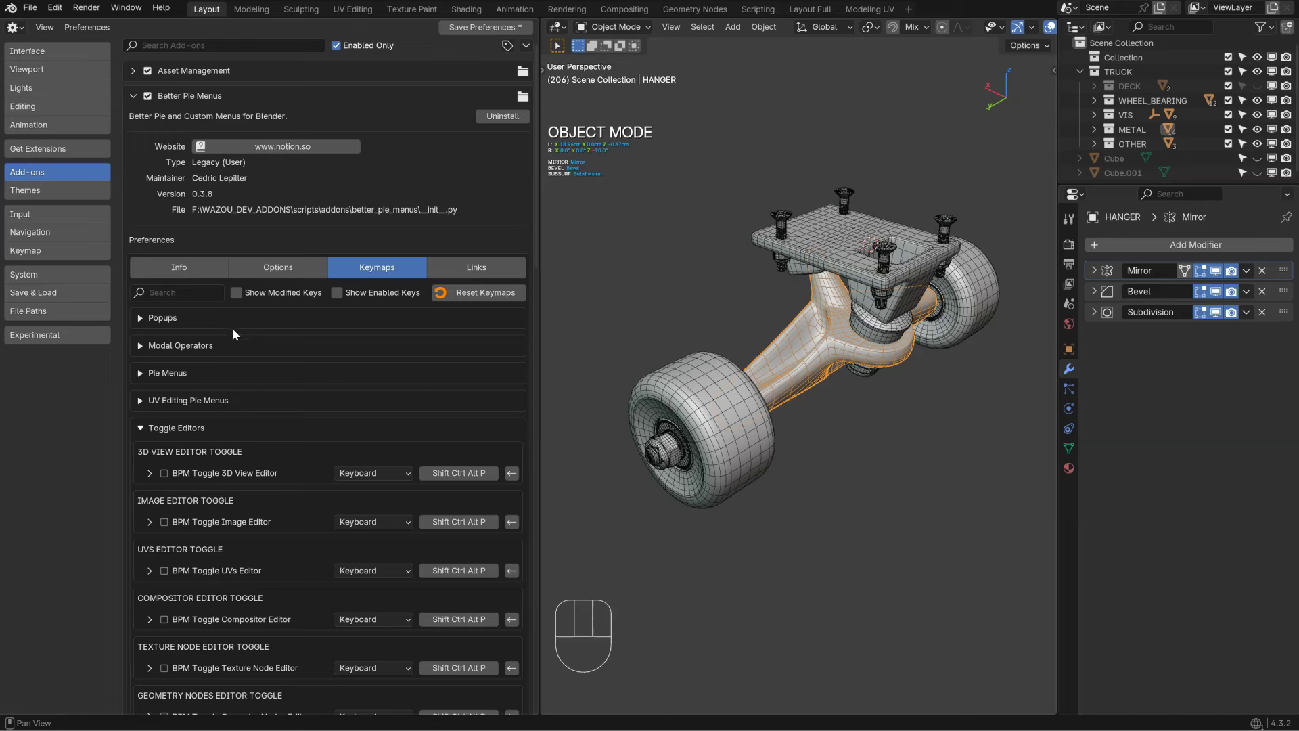
click(237, 293)
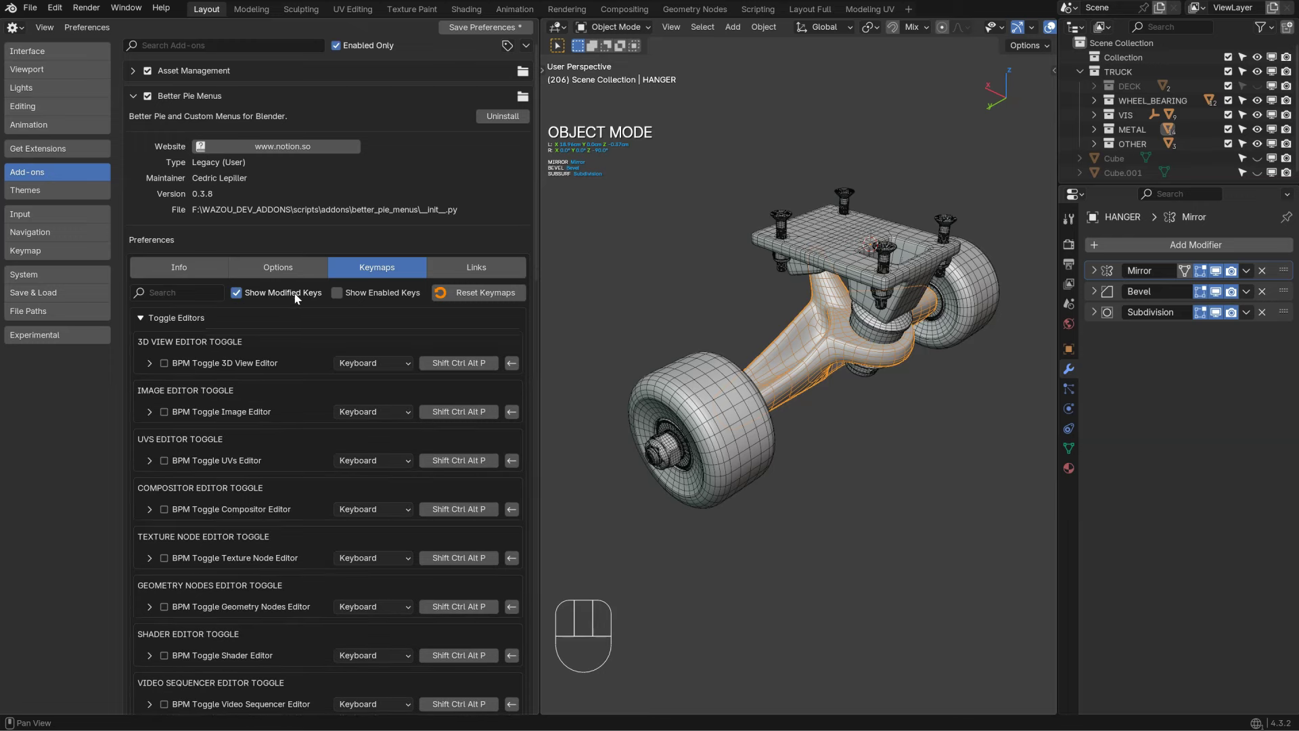
click(336, 293)
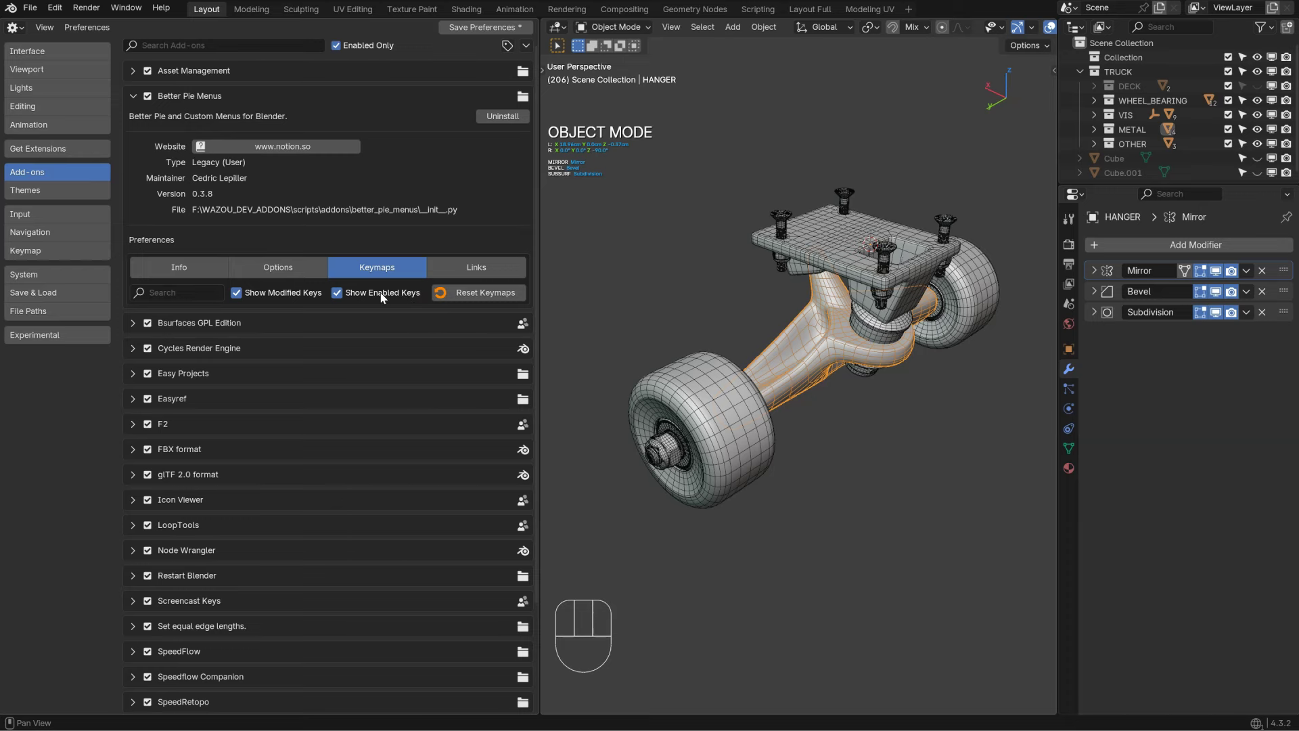
Step: Close the Preferences editor beside the viewport, then toggle the Properties and Outliner editors closed and open again
key(less)
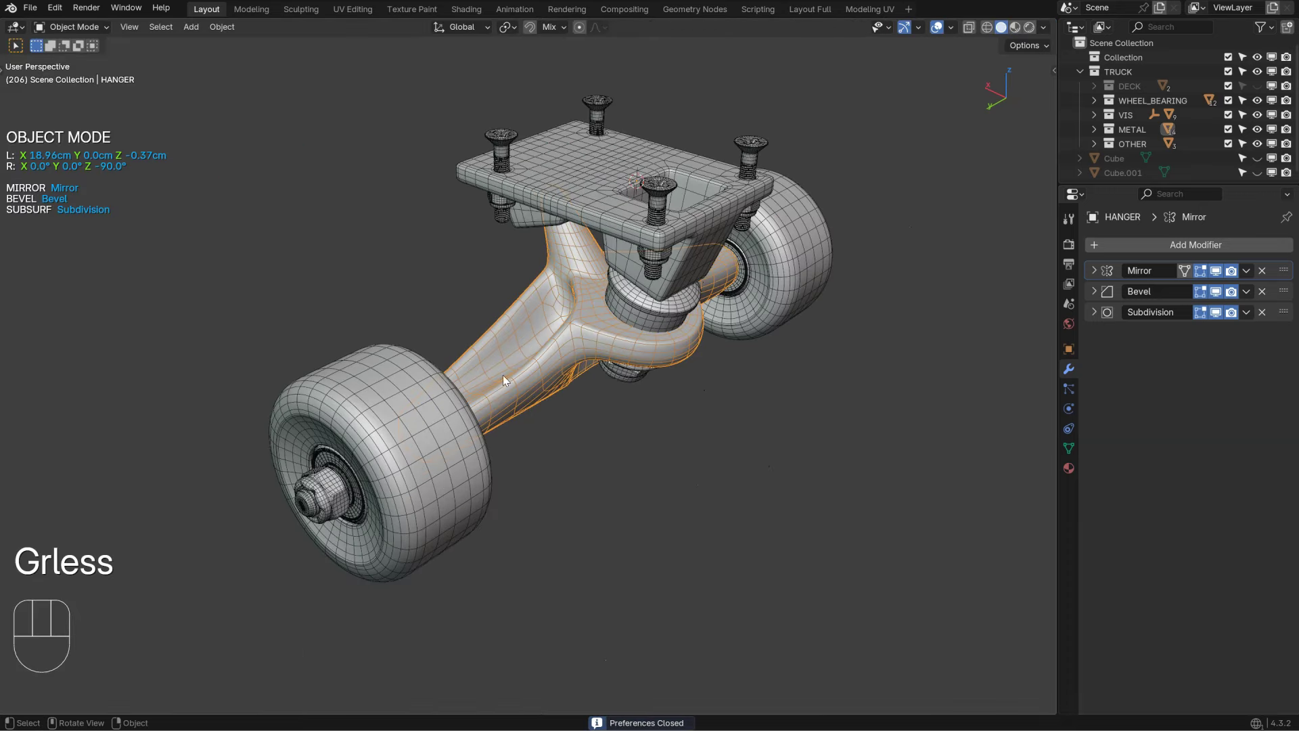
key(less)
key(less)
key(less)
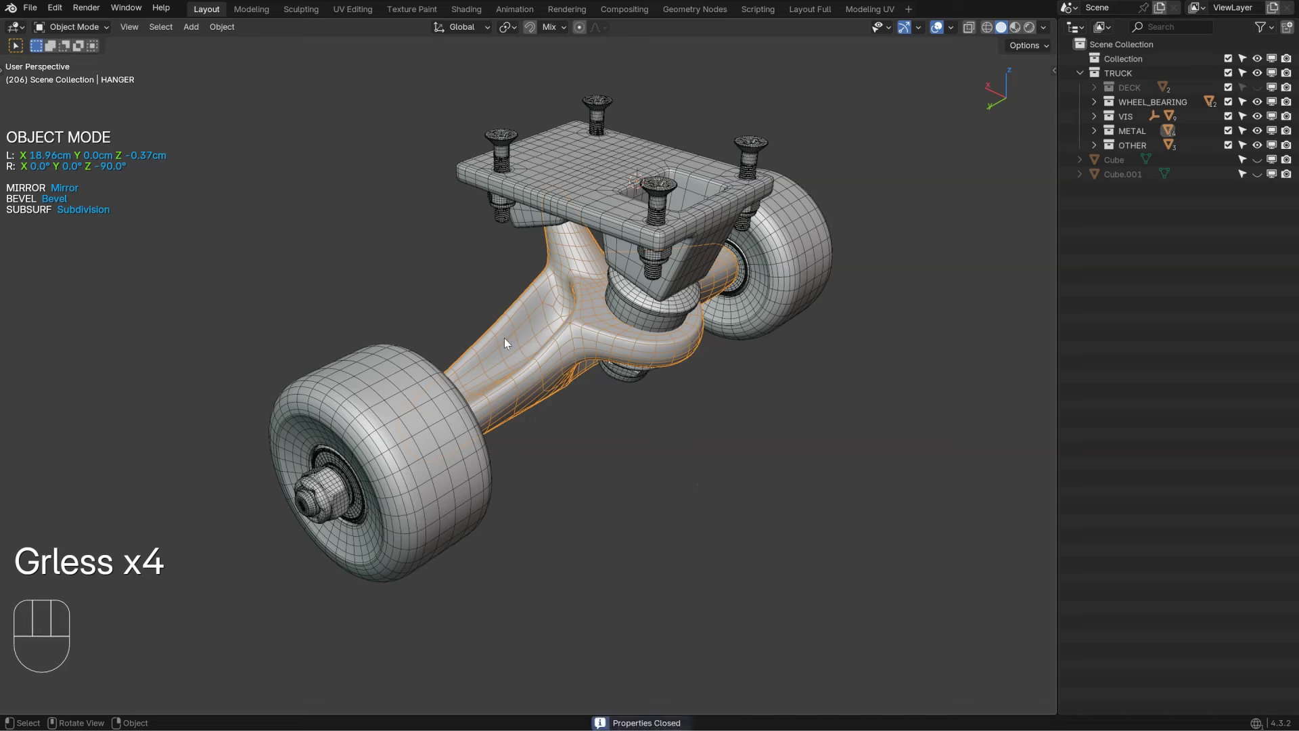
key(less)
key(less)
key(less)
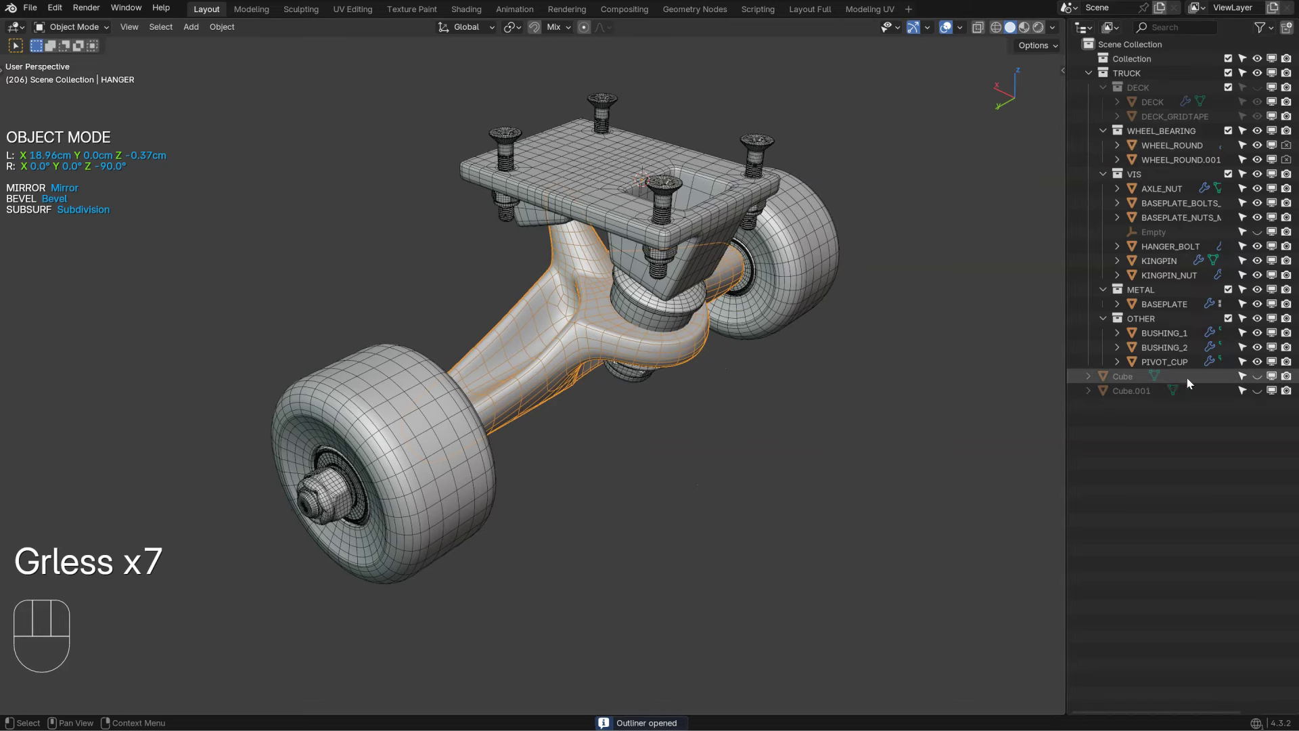
key(less)
Step: Select the front wheel, bring up its Modifiers Popup and switch it to collapsible modifier panels with favourites hidden
ctrl+middle_drag(546, 344, 553, 306)
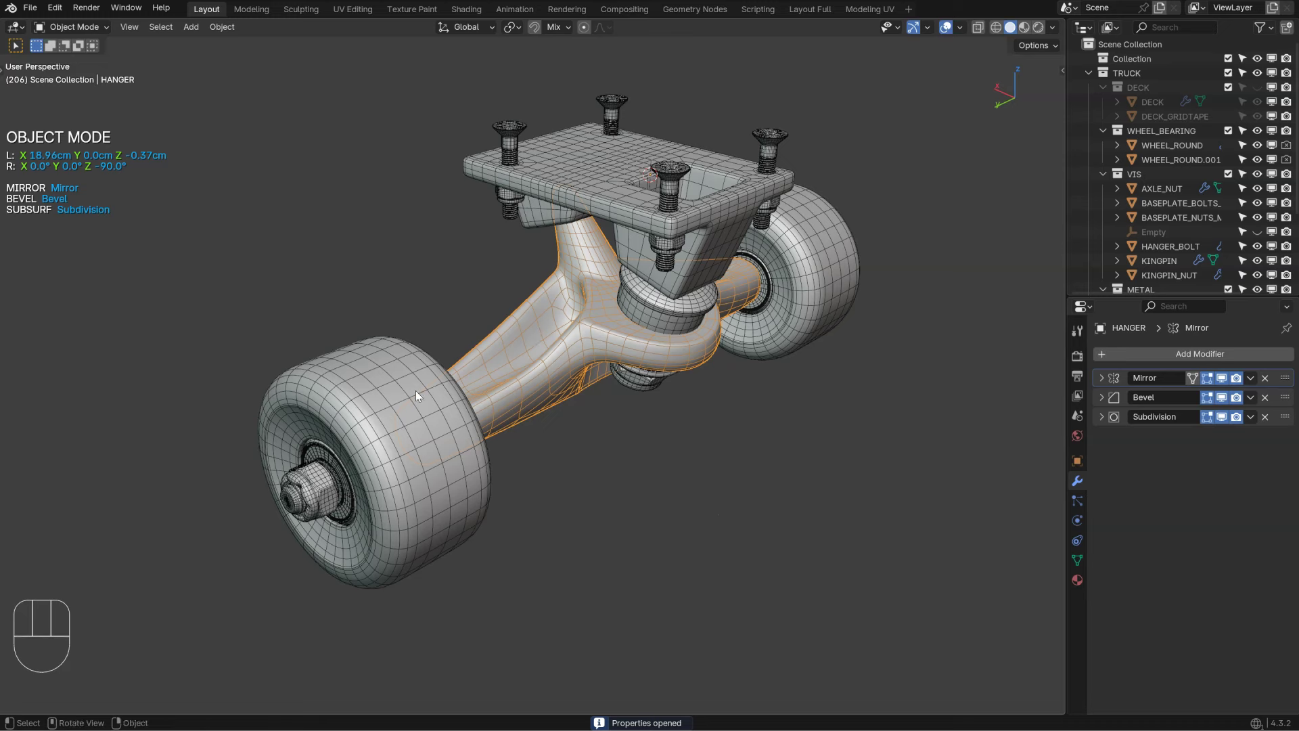
click(378, 383)
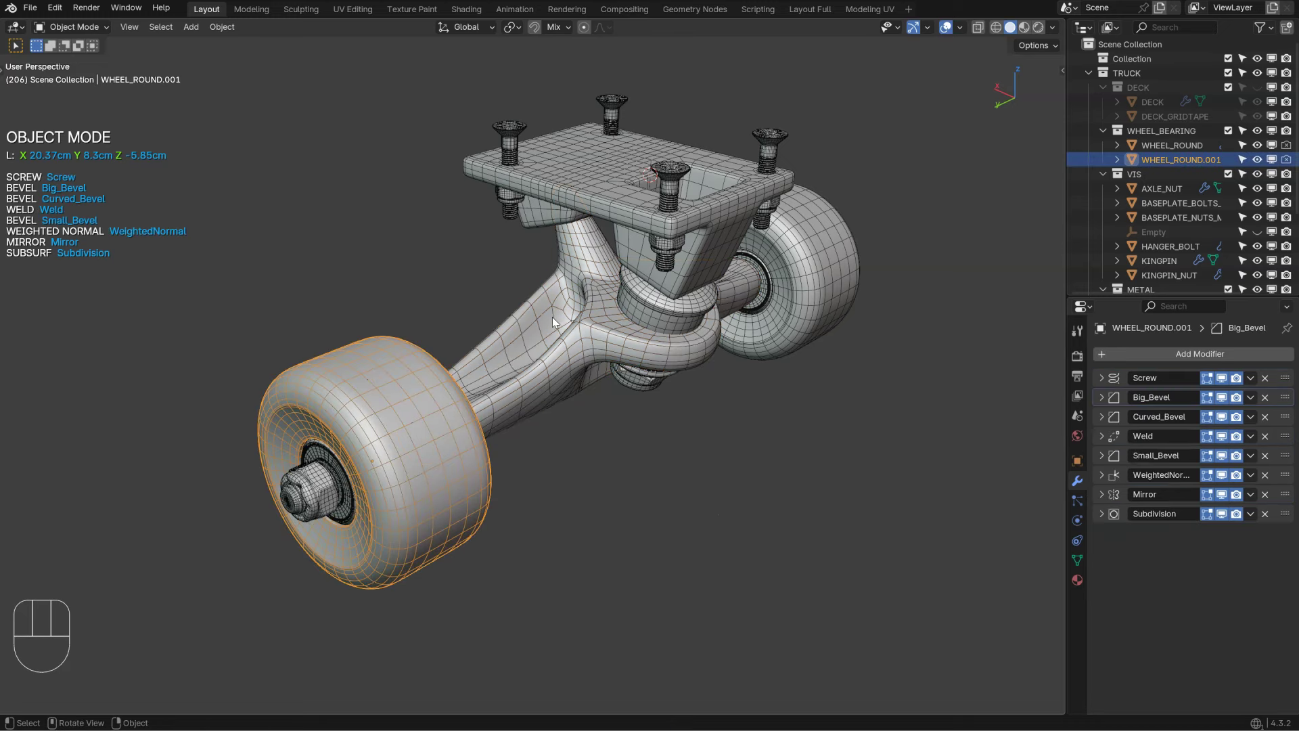
key(apostrophe)
drag(525, 299, 472, 198)
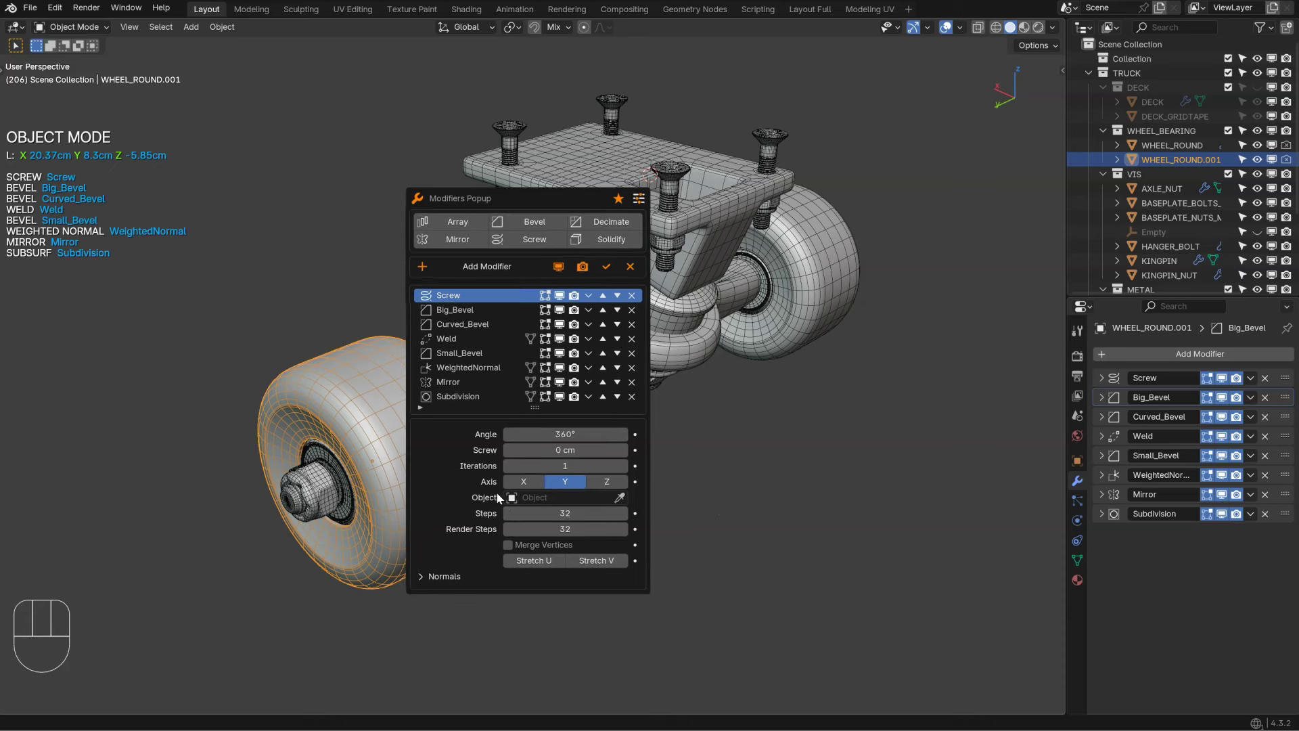
click(638, 199)
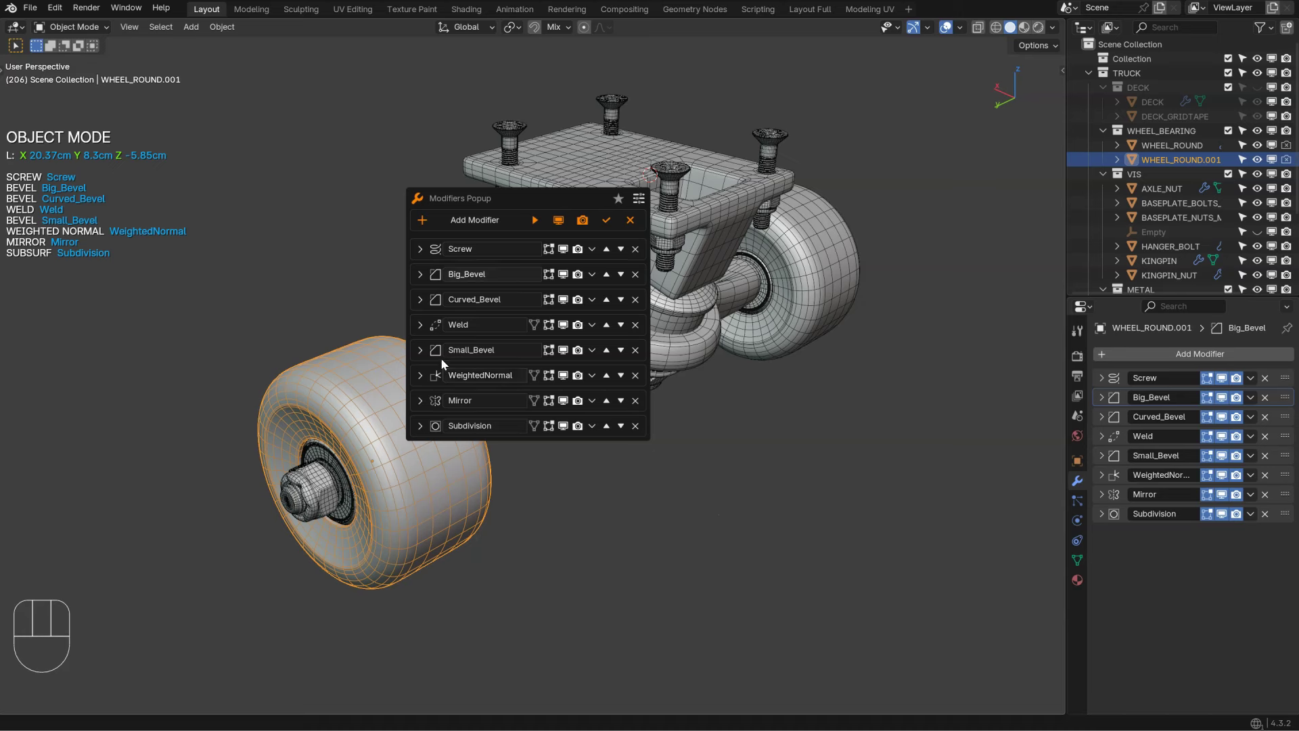
Step: Expand and collapse the Screw, Big_Bevel and Curved_Bevel panels one after another in the Modifiers Popup
click(419, 249)
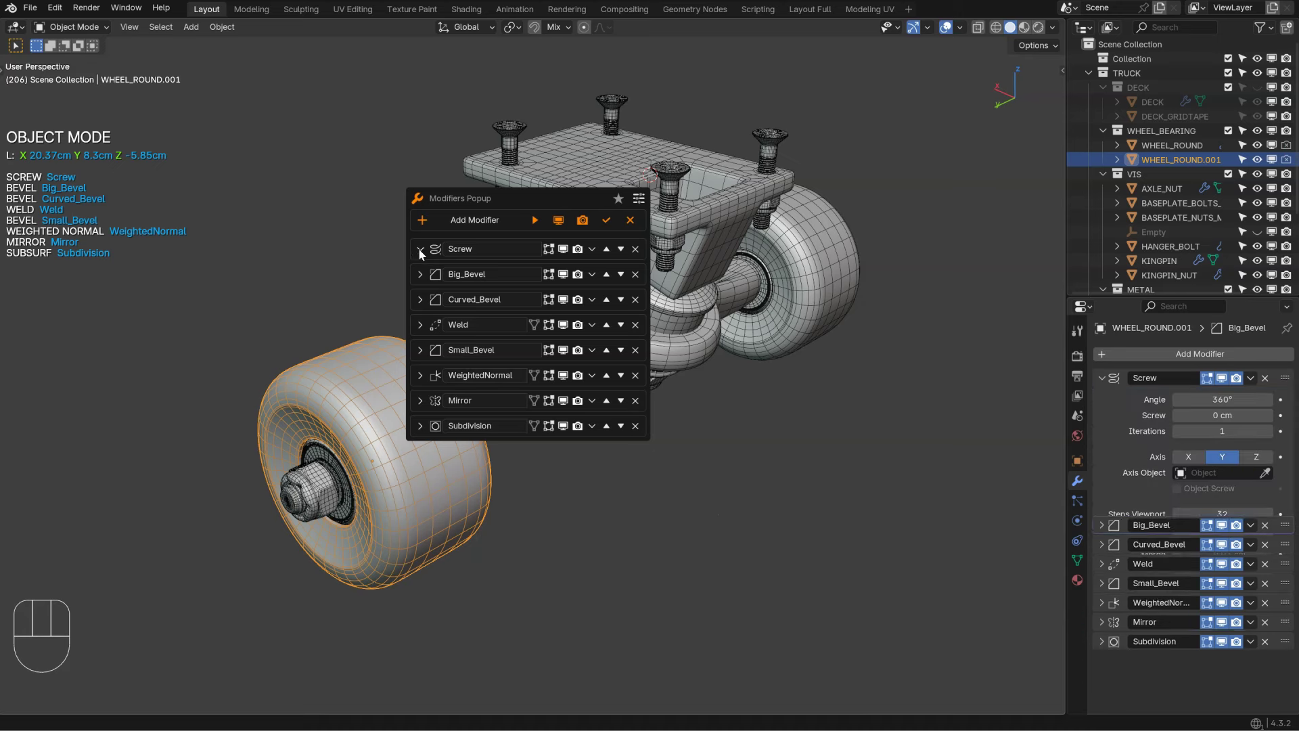
click(419, 248)
click(420, 274)
click(420, 274)
click(419, 299)
click(419, 299)
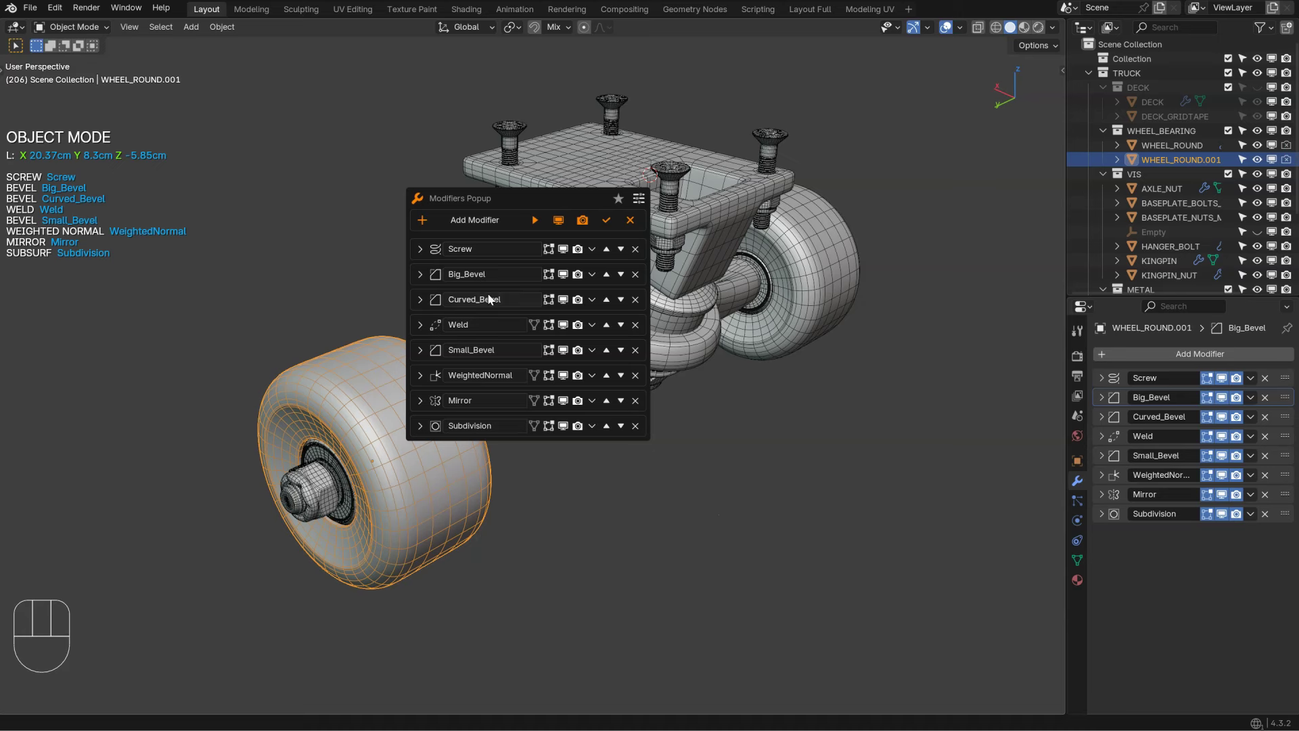
Step: Switch the Modifiers Popup to the list layout and review the settings of the wheel's modifiers from Big_Bevel to Subdivision
click(639, 200)
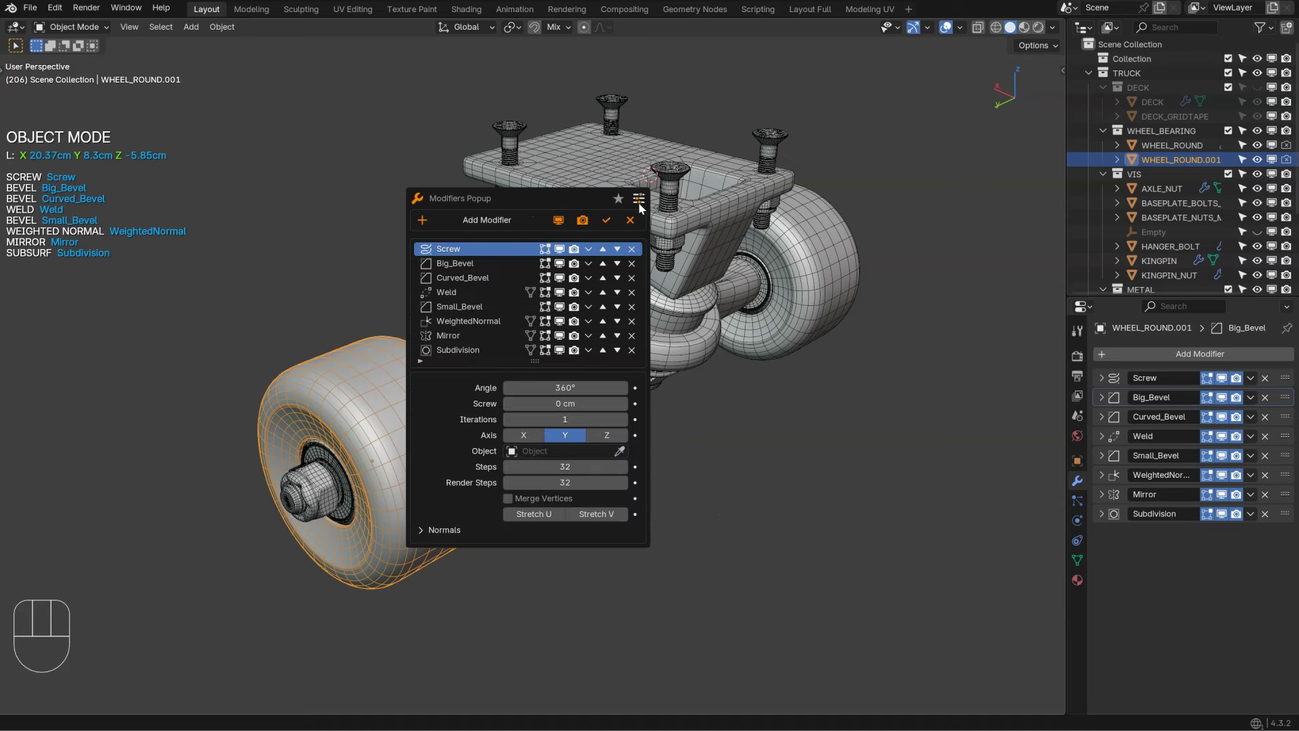
click(453, 268)
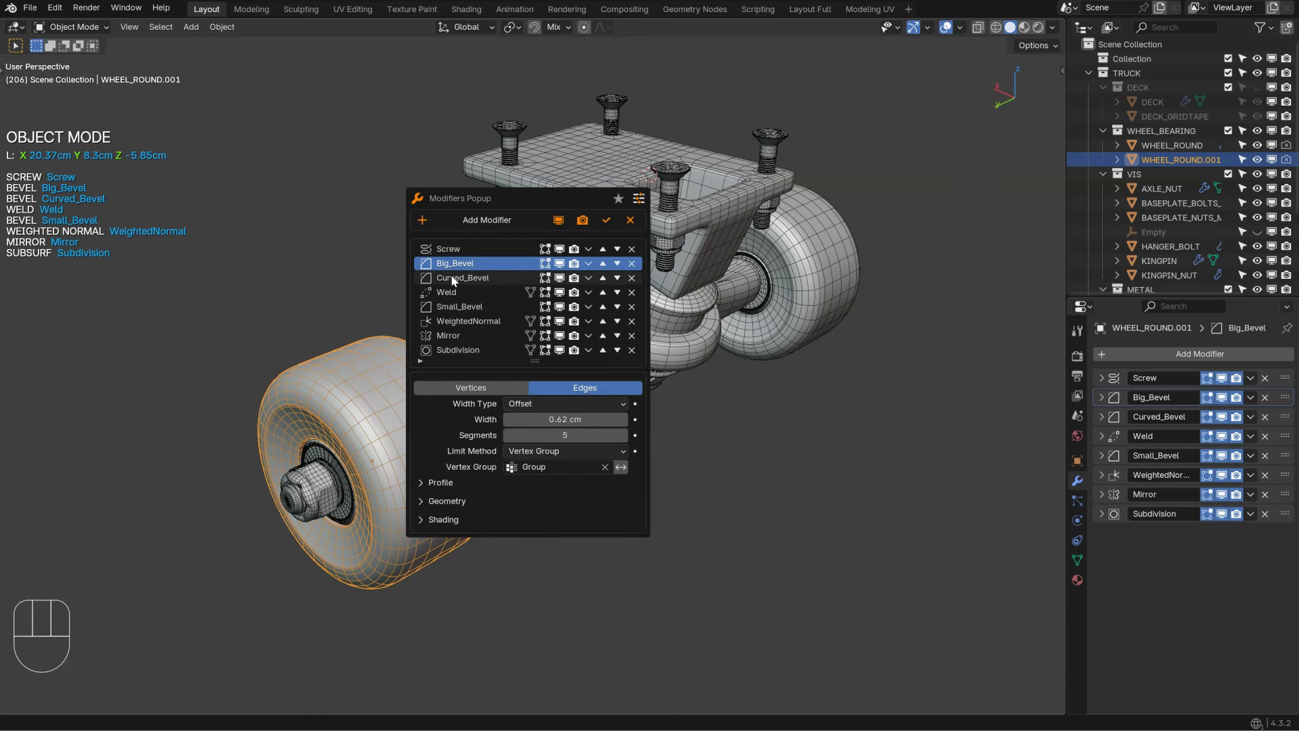
click(452, 293)
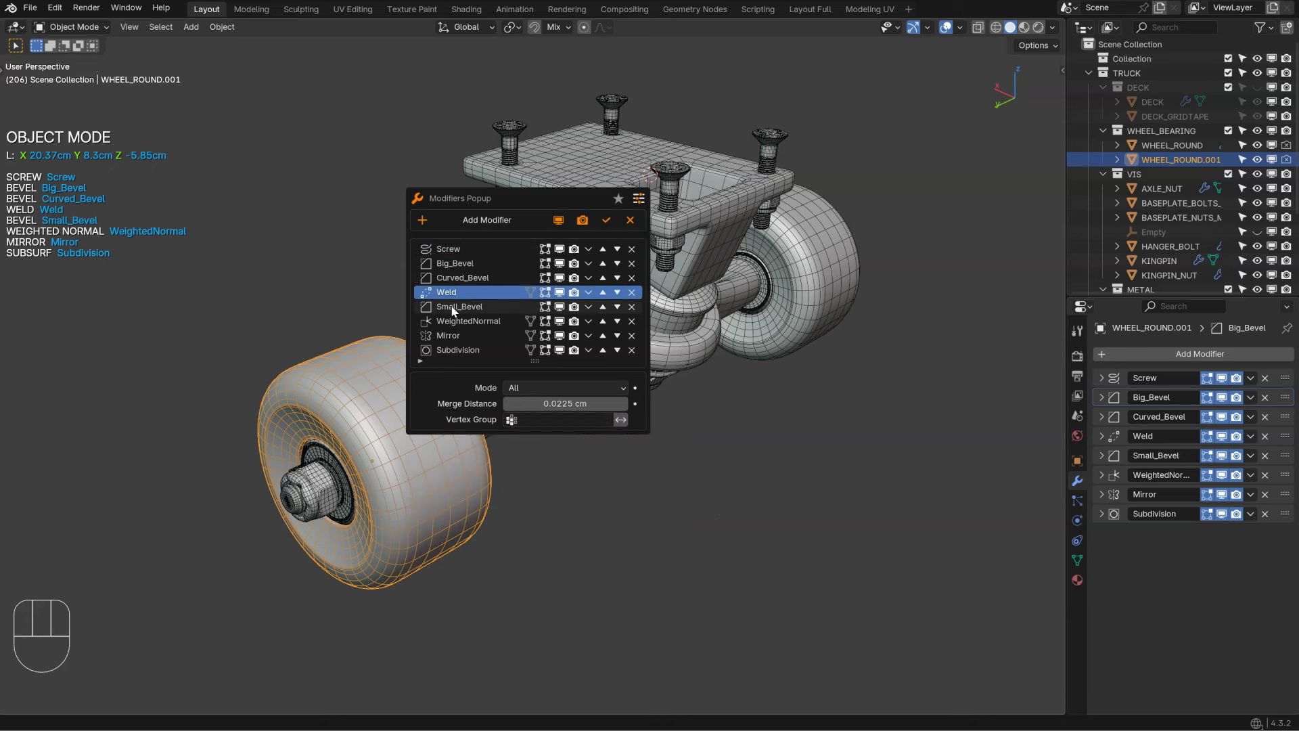
click(453, 307)
click(450, 323)
click(450, 336)
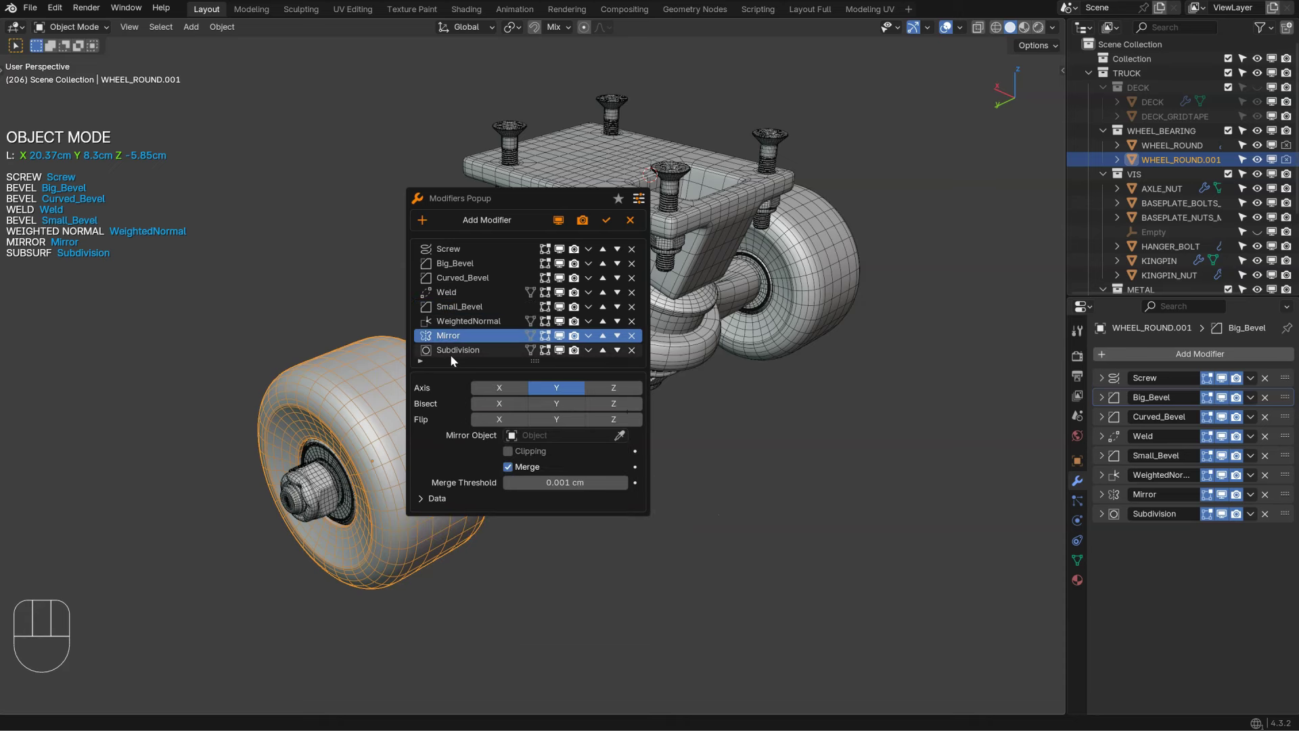
click(452, 352)
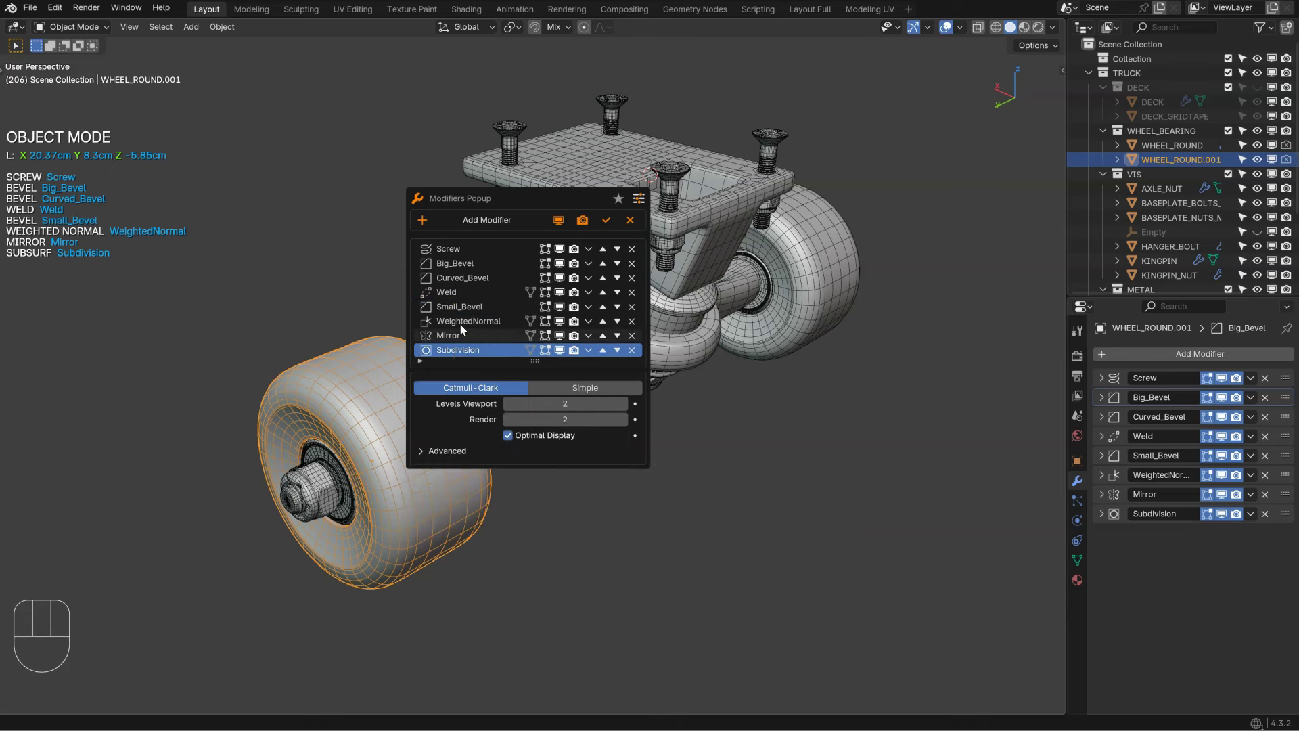
click(455, 336)
click(463, 322)
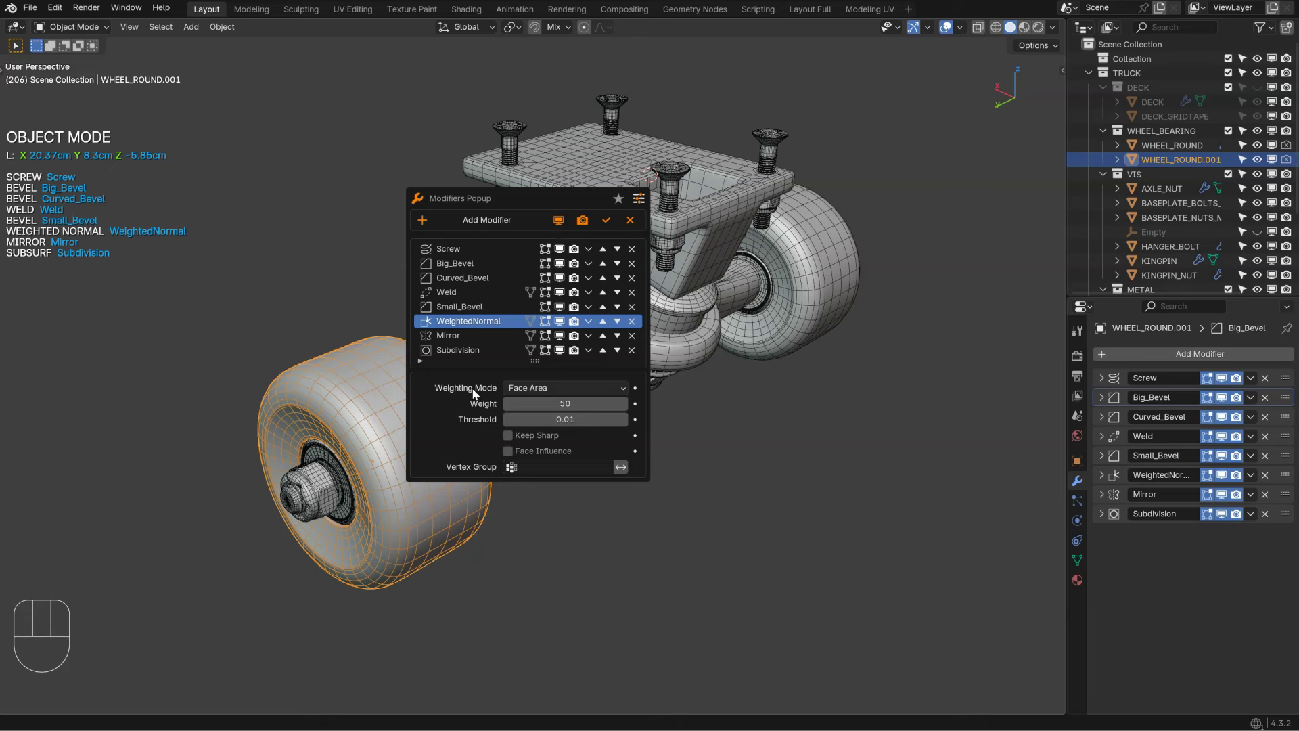
click(454, 306)
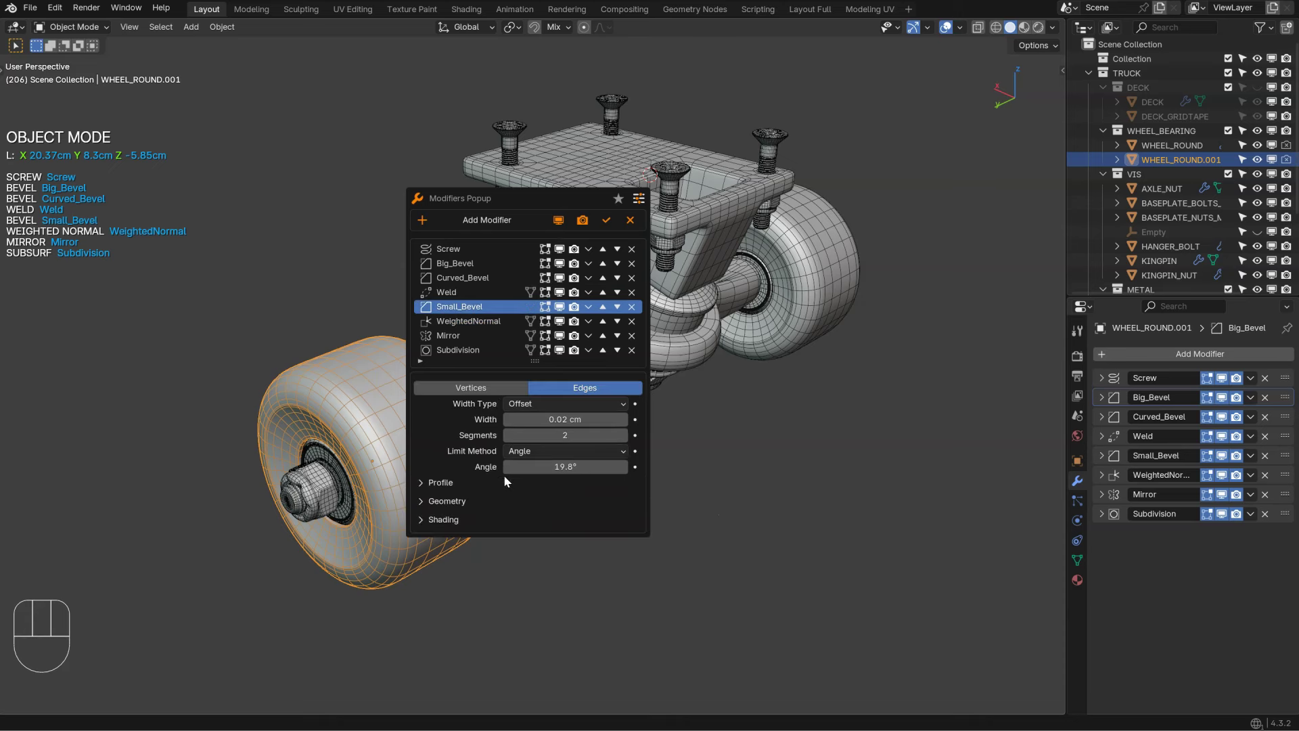
click(558, 291)
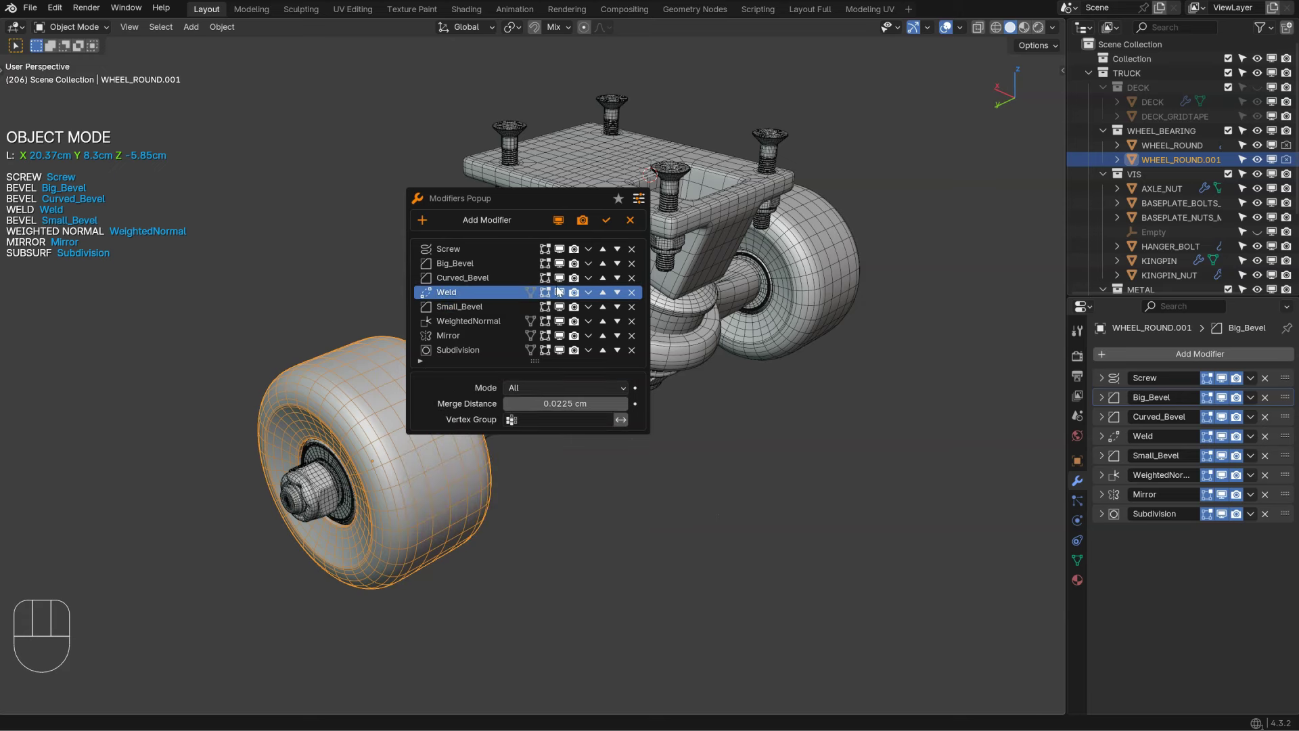
Step: Return the popup to collapsible panels, expand Screw, Weld and WeightedNormal together, and collapse them again
click(639, 198)
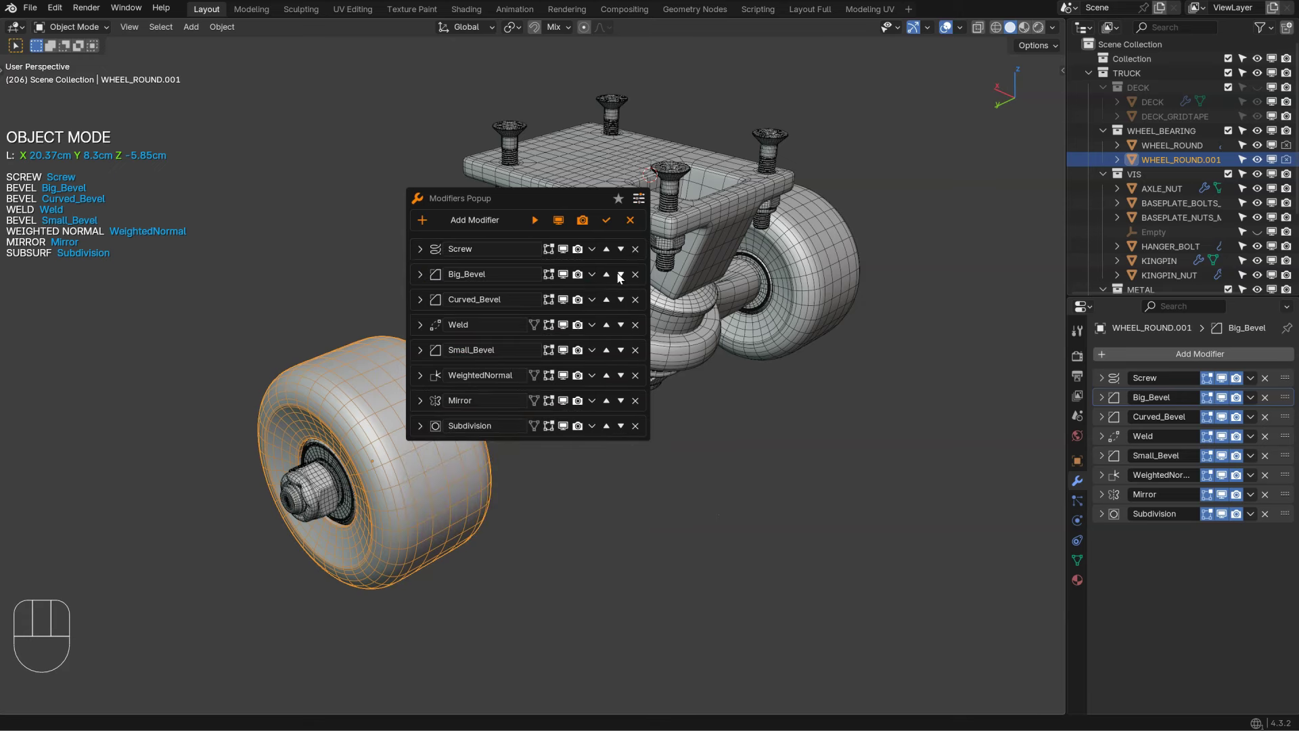
click(420, 249)
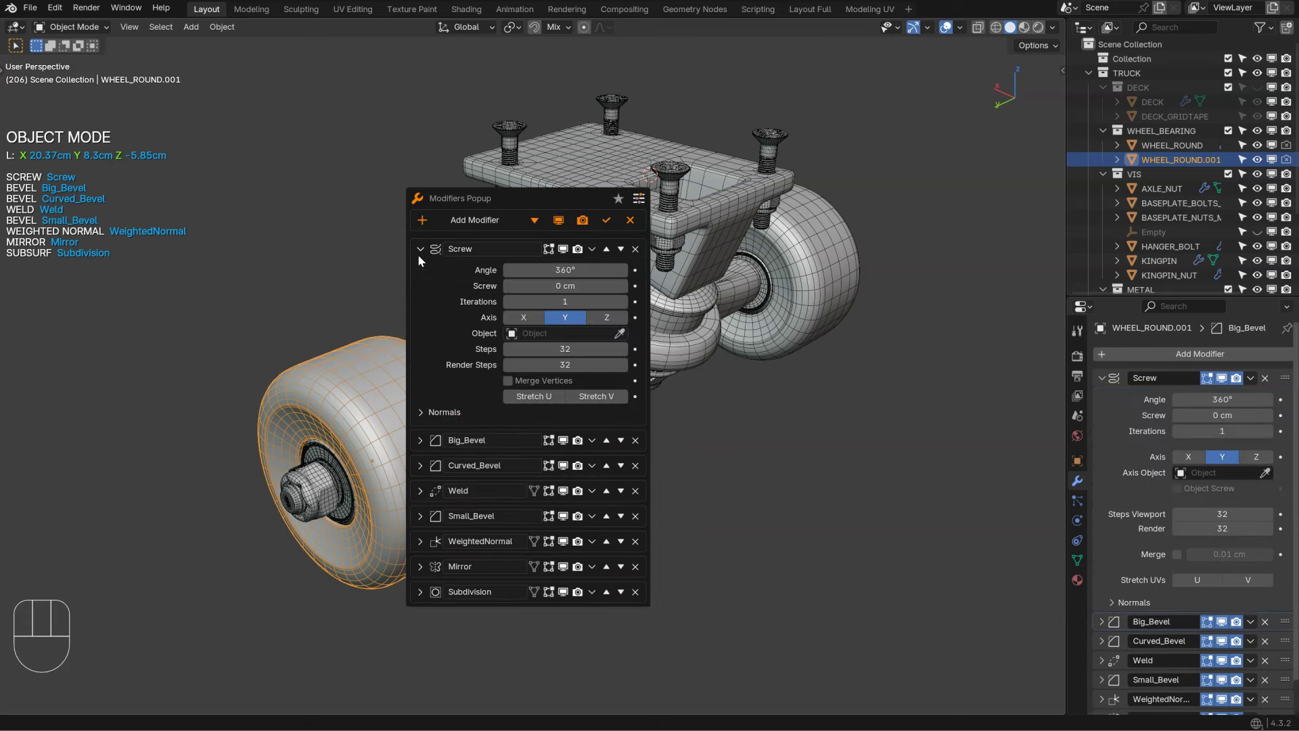
click(419, 495)
click(422, 595)
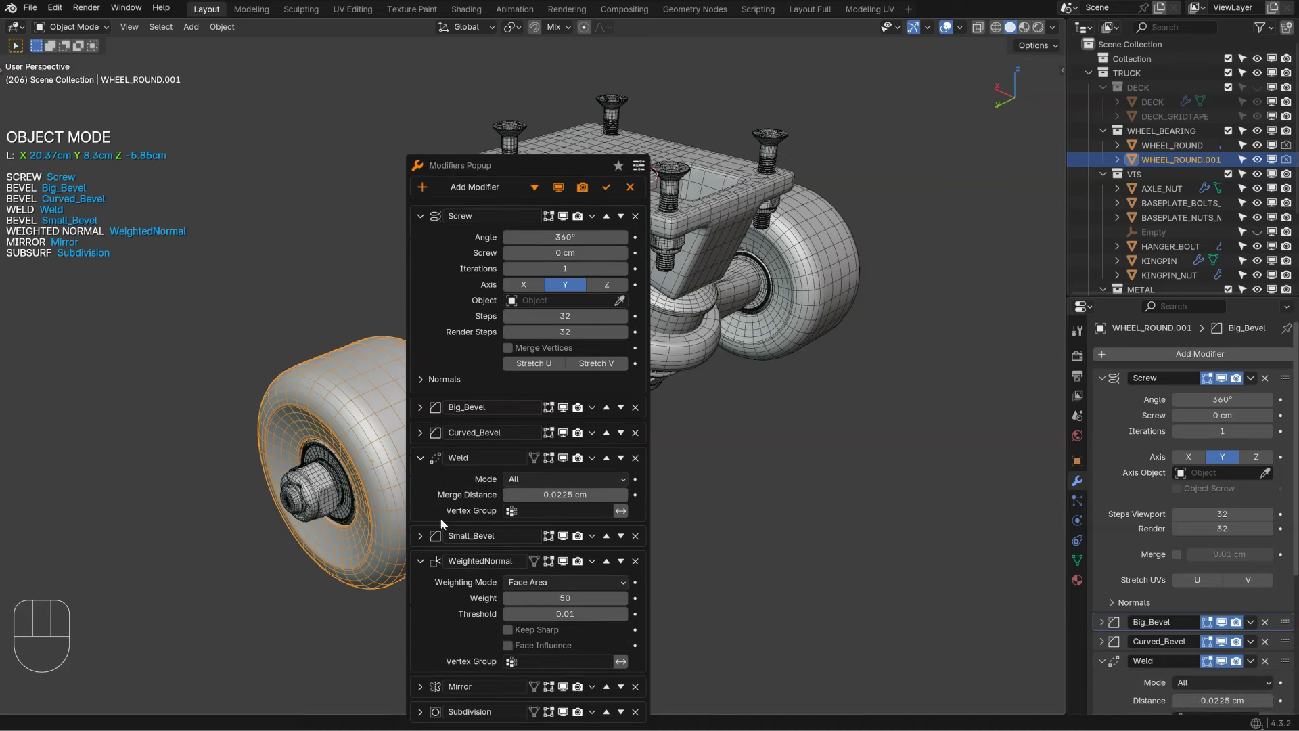
click(420, 560)
click(420, 457)
click(420, 215)
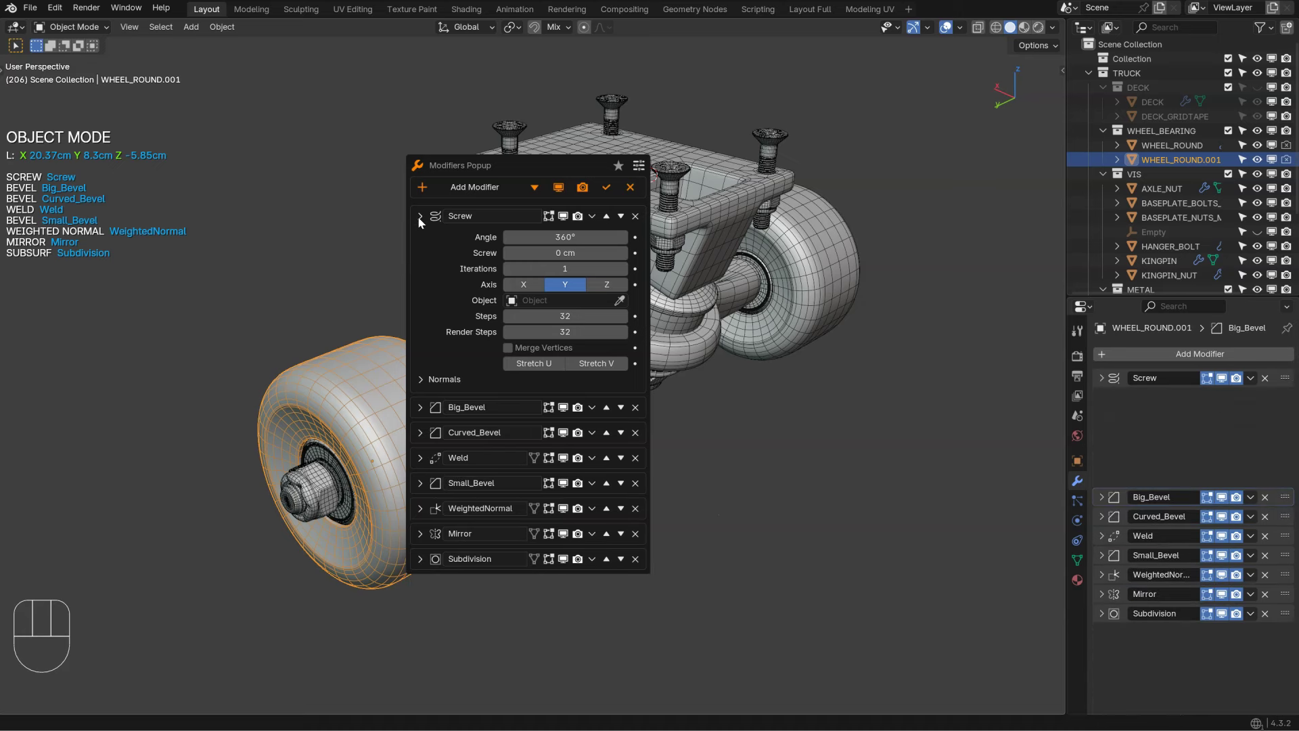
Step: Switch the popup back to the list layout, move it lower, and view the Screw, Big_Bevel, Curved_Bevel and Weld settings
click(638, 165)
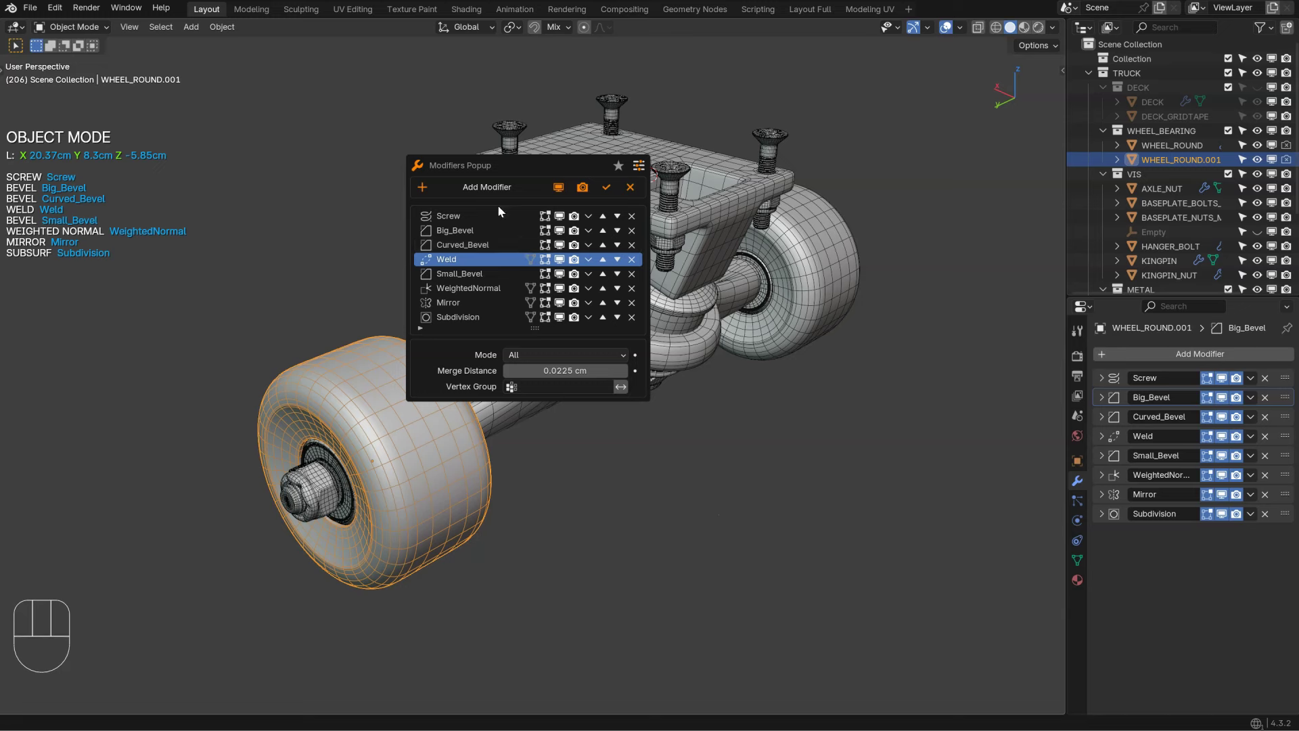
drag(498, 166, 500, 251)
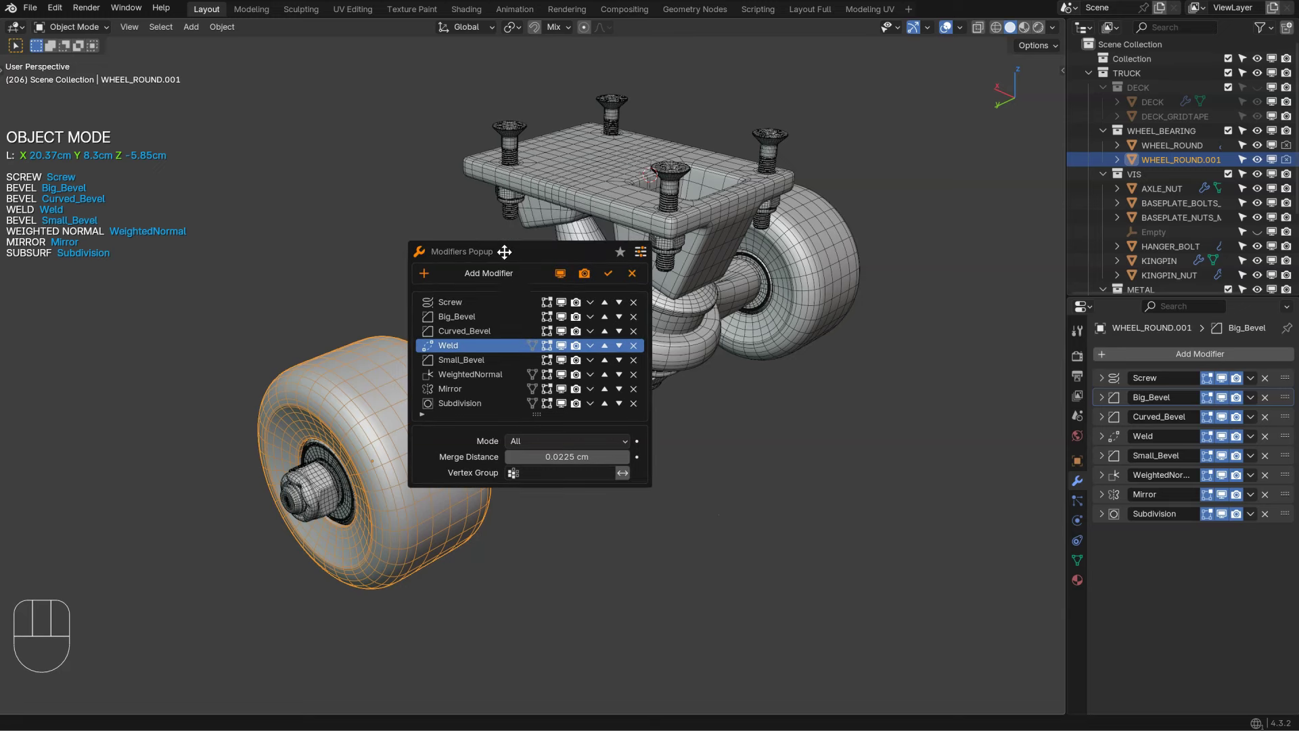
click(452, 303)
click(451, 317)
click(453, 332)
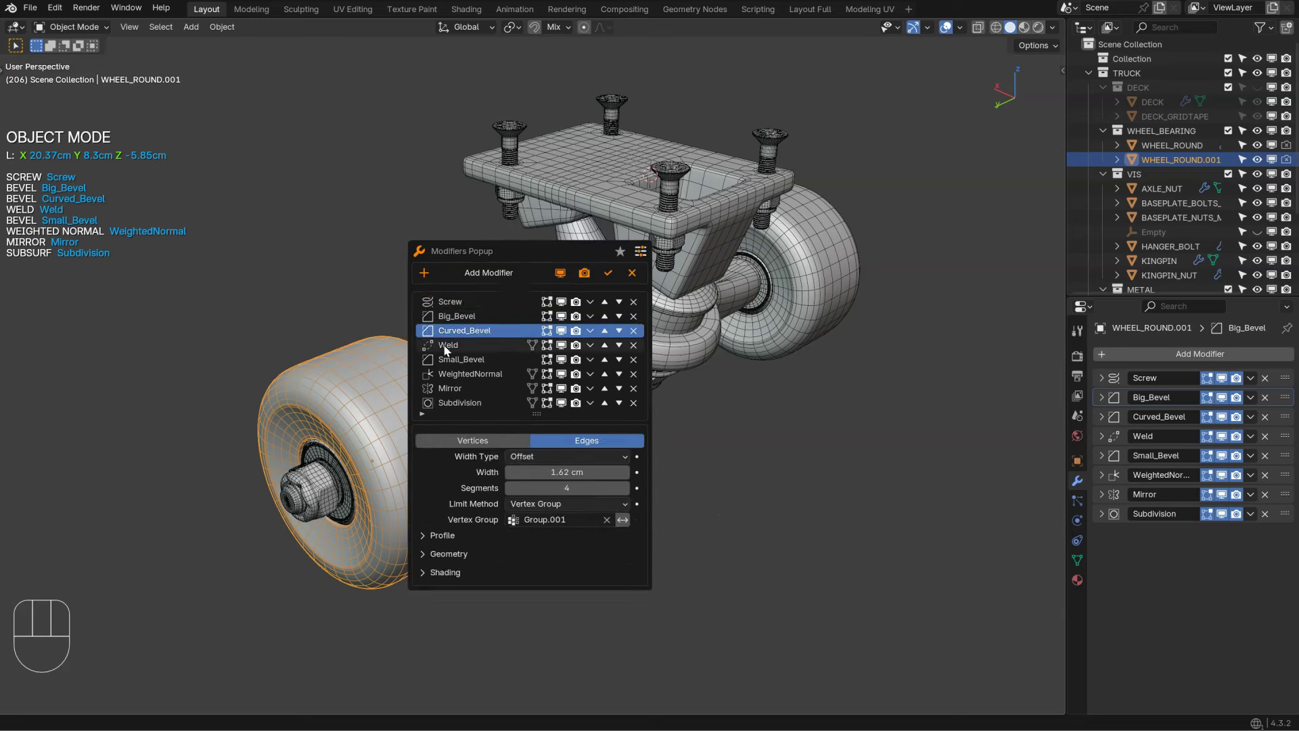
click(447, 346)
Step: Compare the popup's panel layout with the list layout, keep the list, and show the favourite modifiers
click(640, 251)
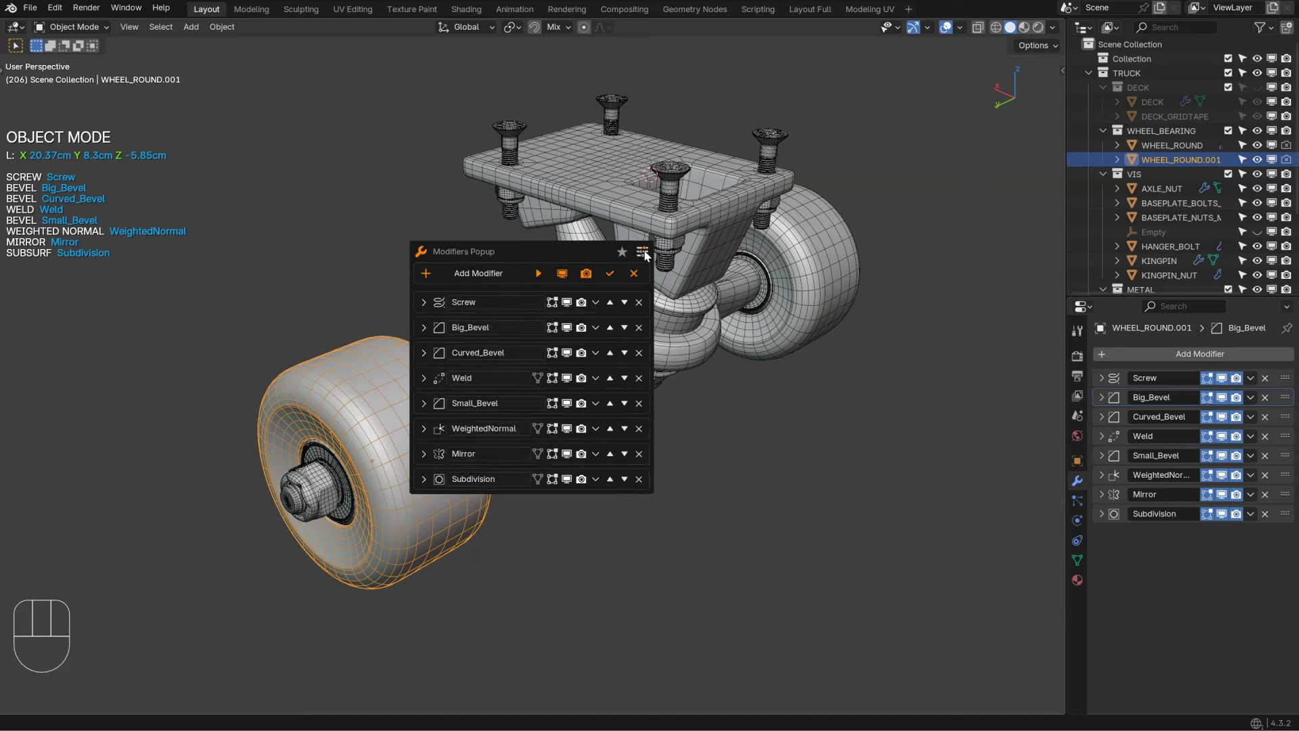
click(642, 252)
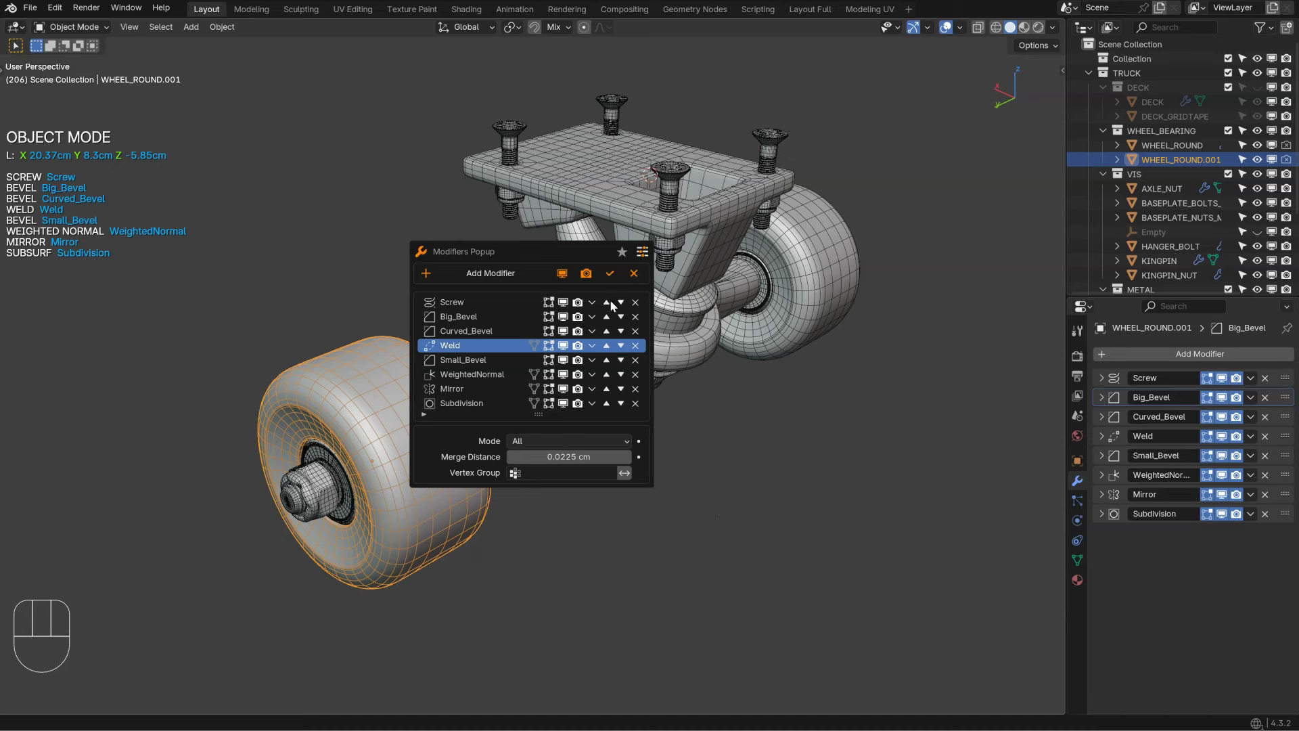
click(622, 254)
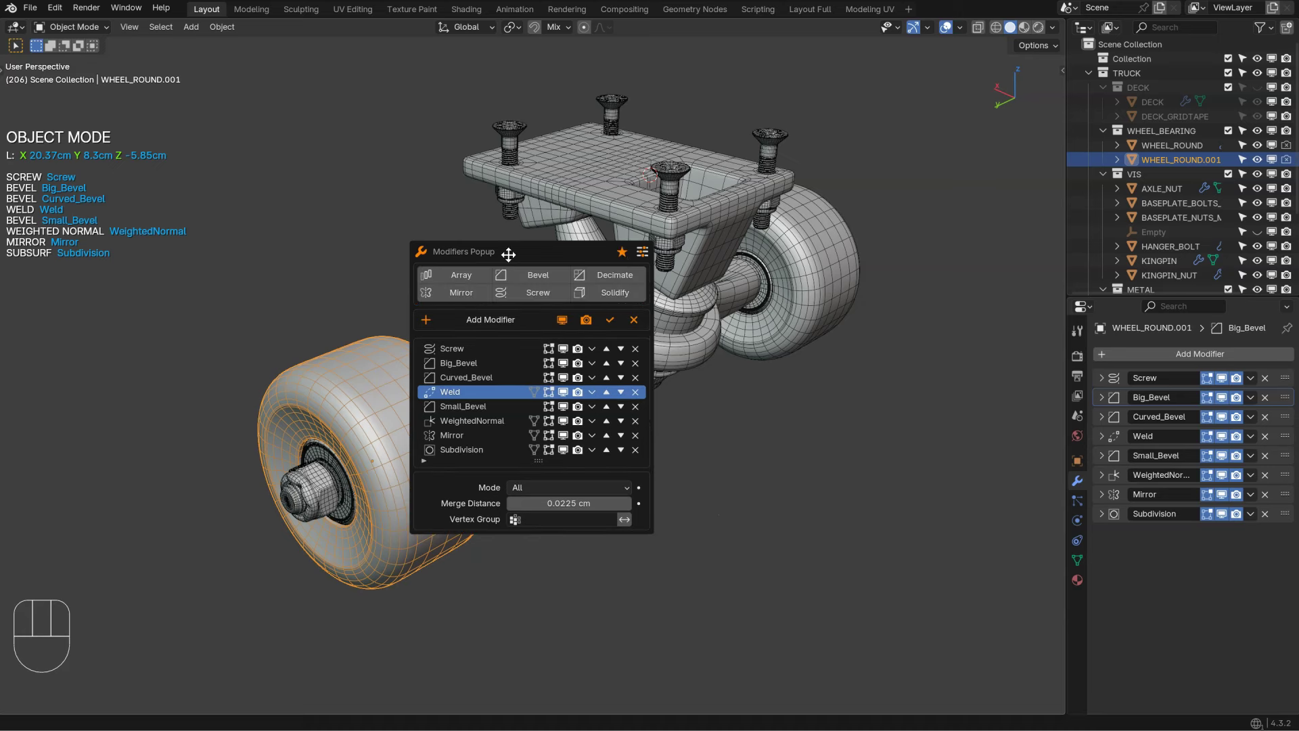
Step: Add an Array modifier to the wheel from the popup's favourites, below Subdivision, and remove it again
click(489, 453)
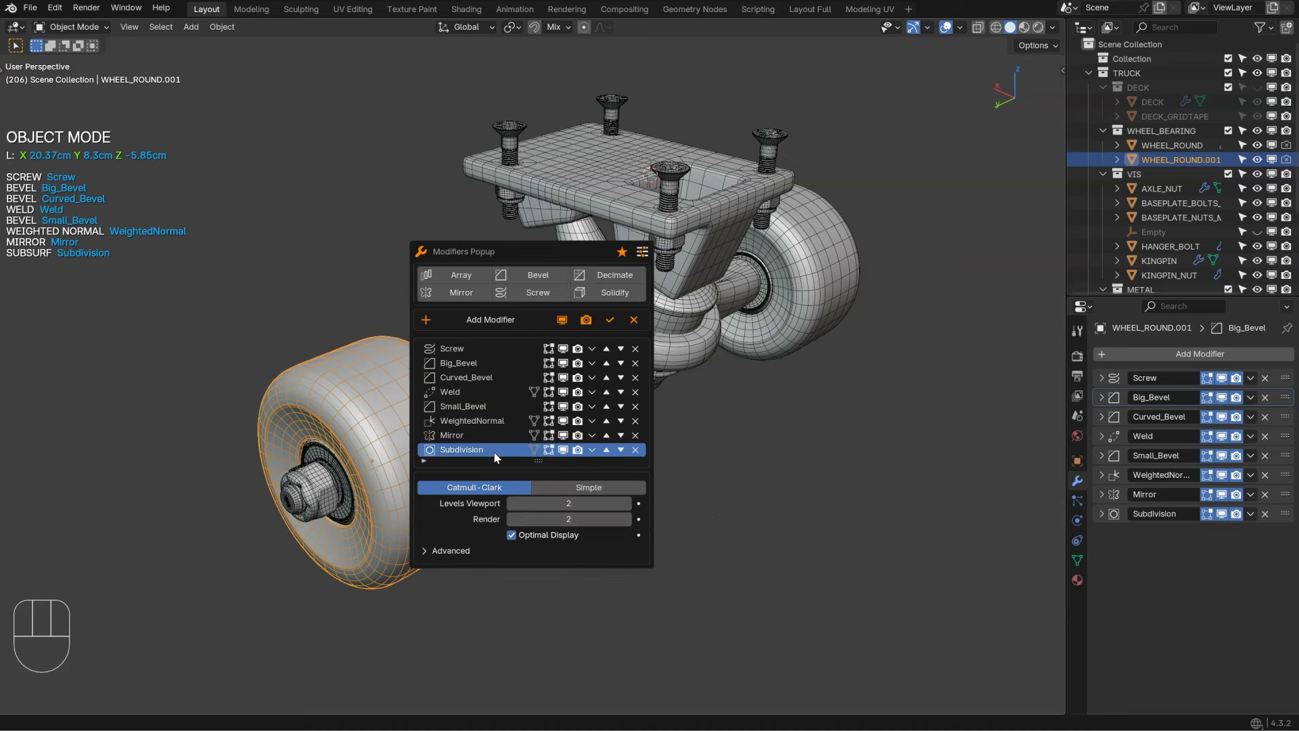
click(465, 280)
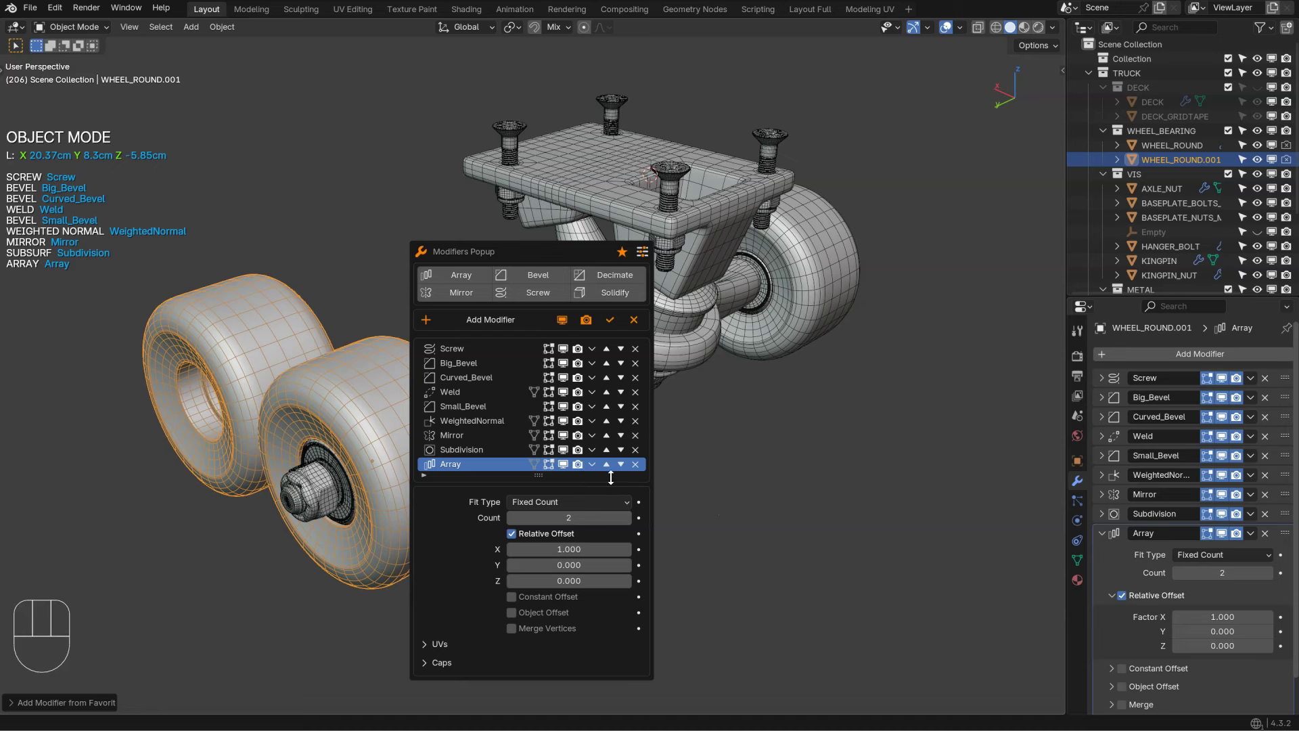
click(635, 465)
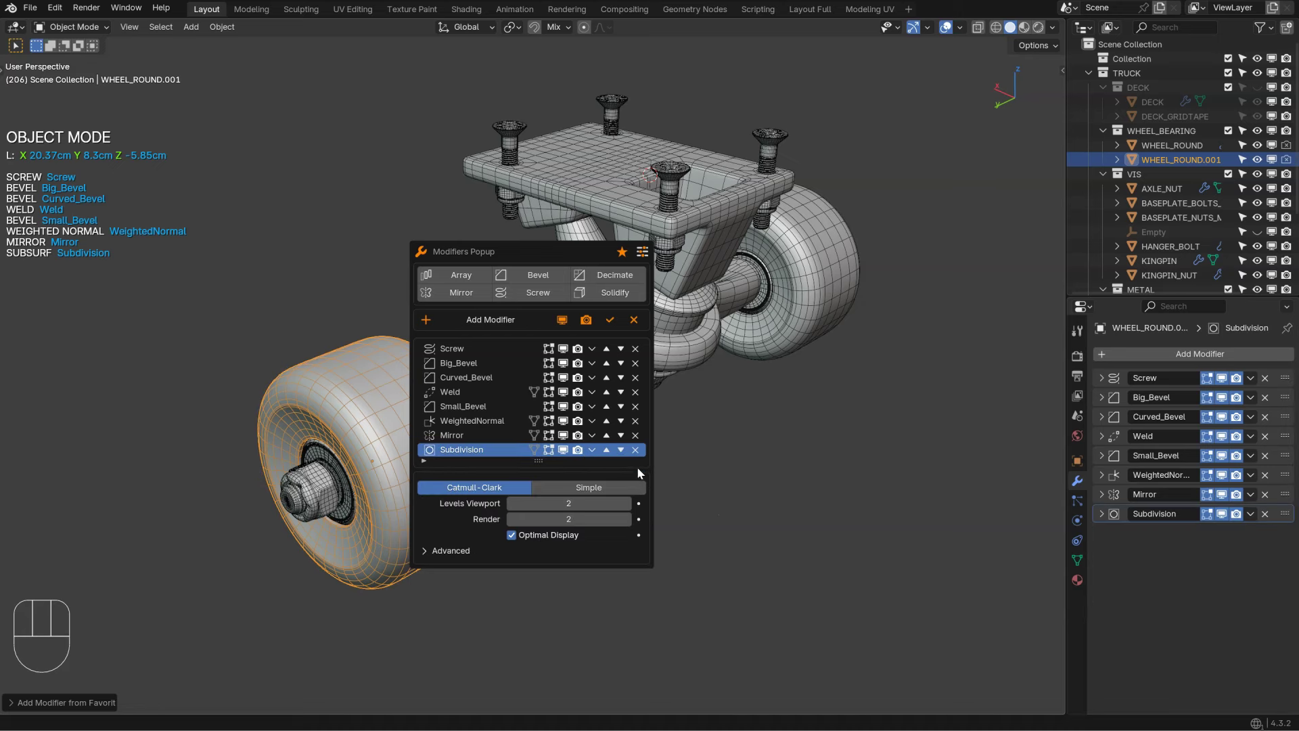
Step: Add a Smooth by Angle modifier to the wheel and pin it to the end of the stack
click(471, 320)
mouse_move(412, 399)
click(545, 432)
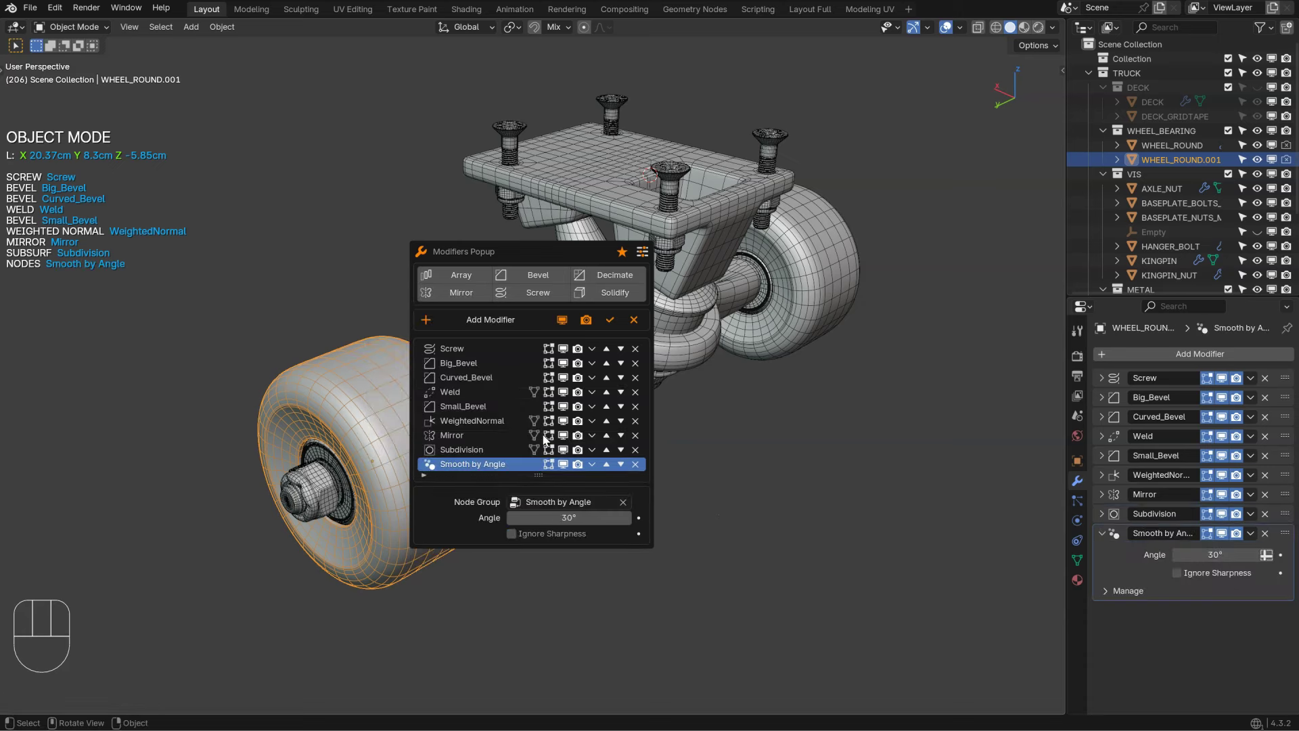
click(592, 464)
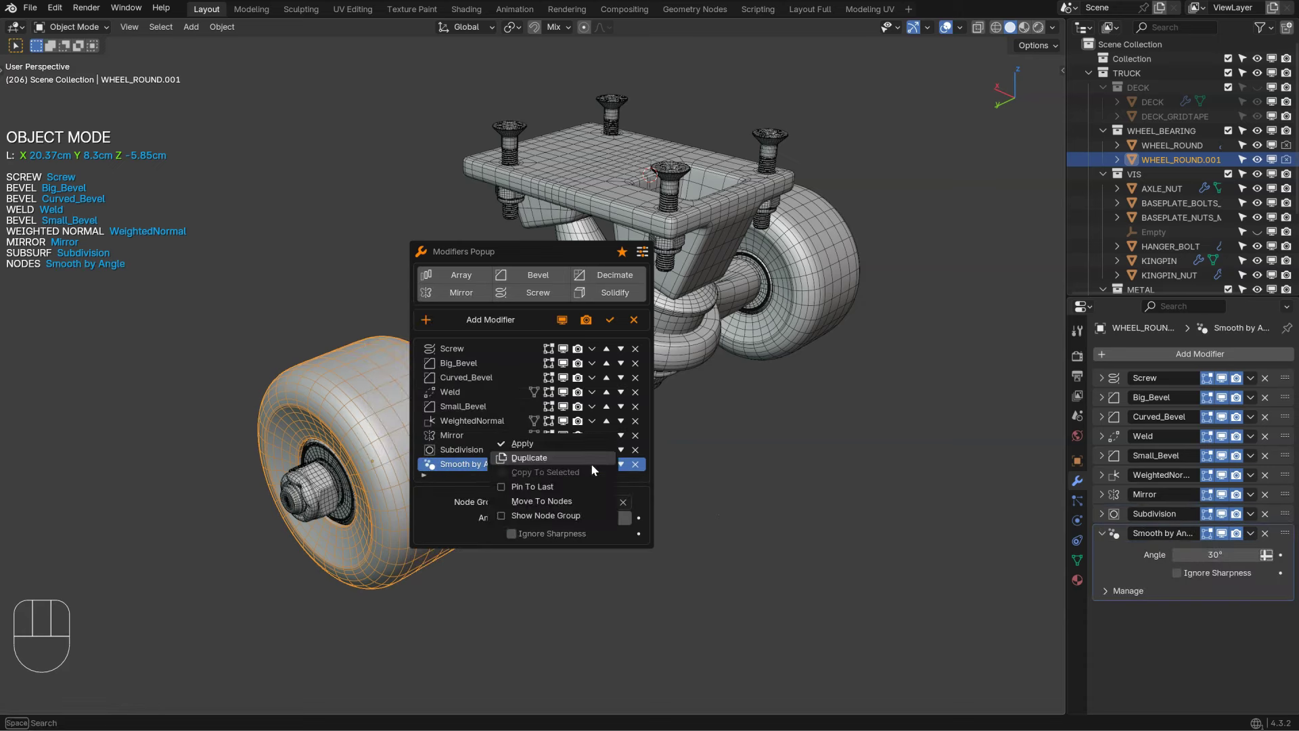
click(502, 488)
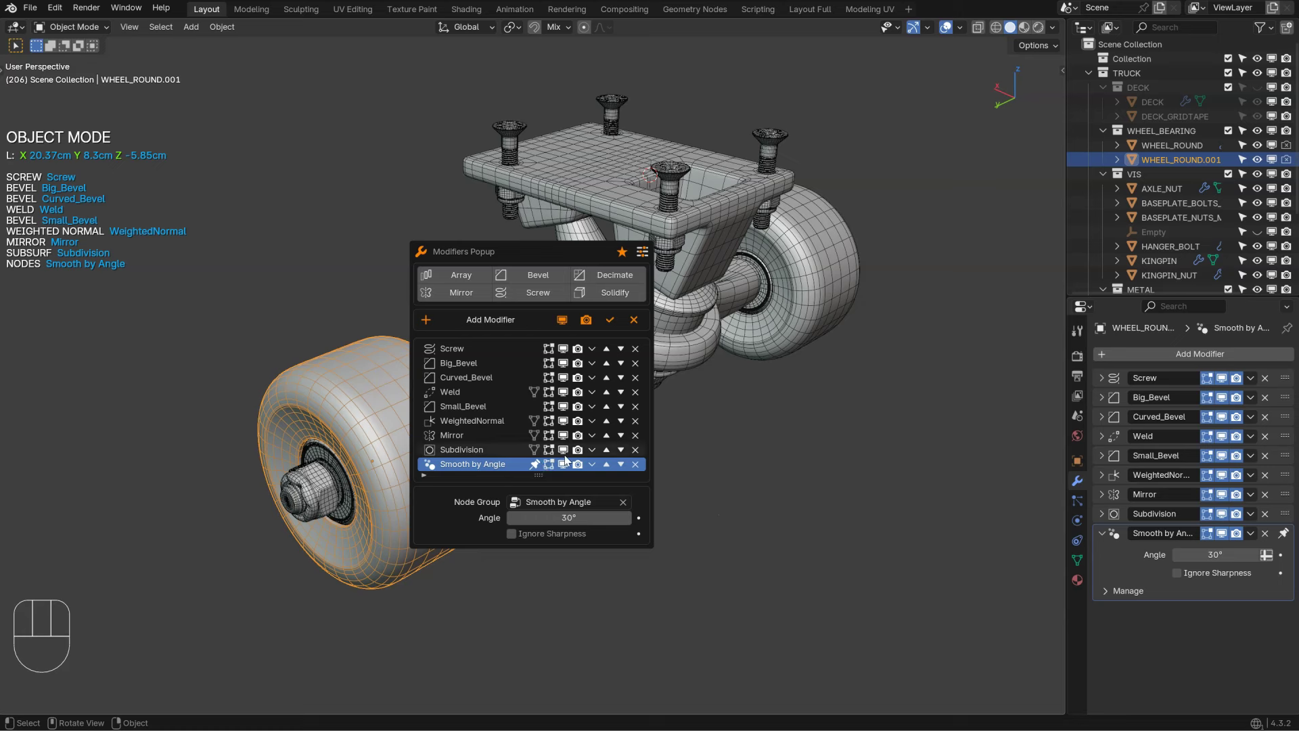
Step: Delete the wheel's Subdivision modifier and add a new Subdivision Surface modifier to the stack
click(514, 449)
click(634, 449)
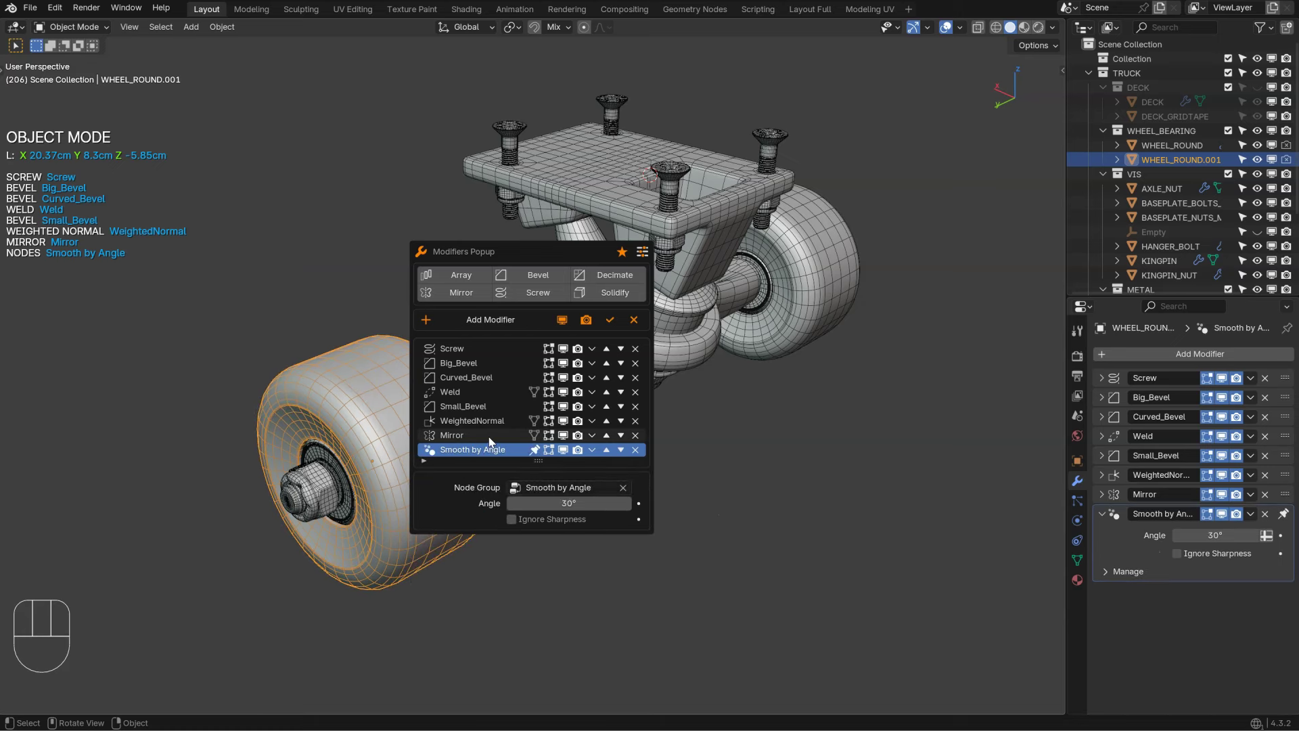
click(488, 320)
mouse_move(454, 289)
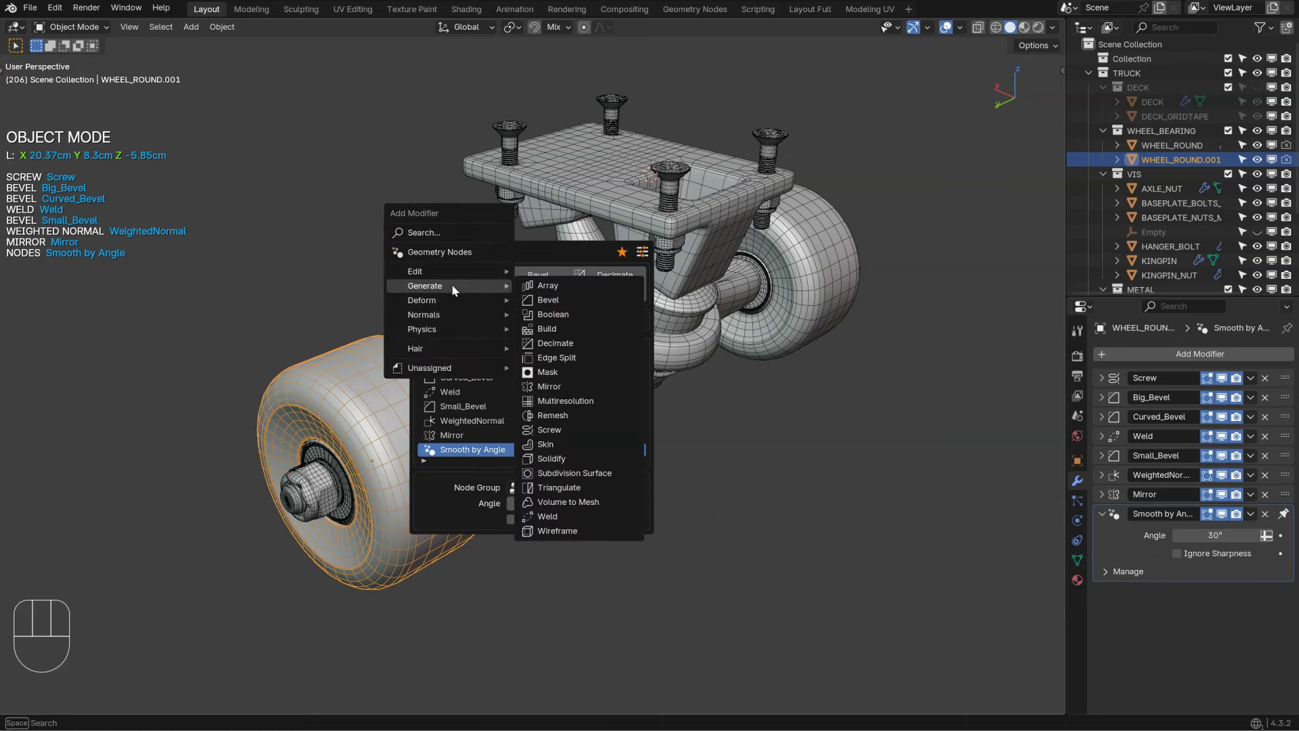
click(567, 476)
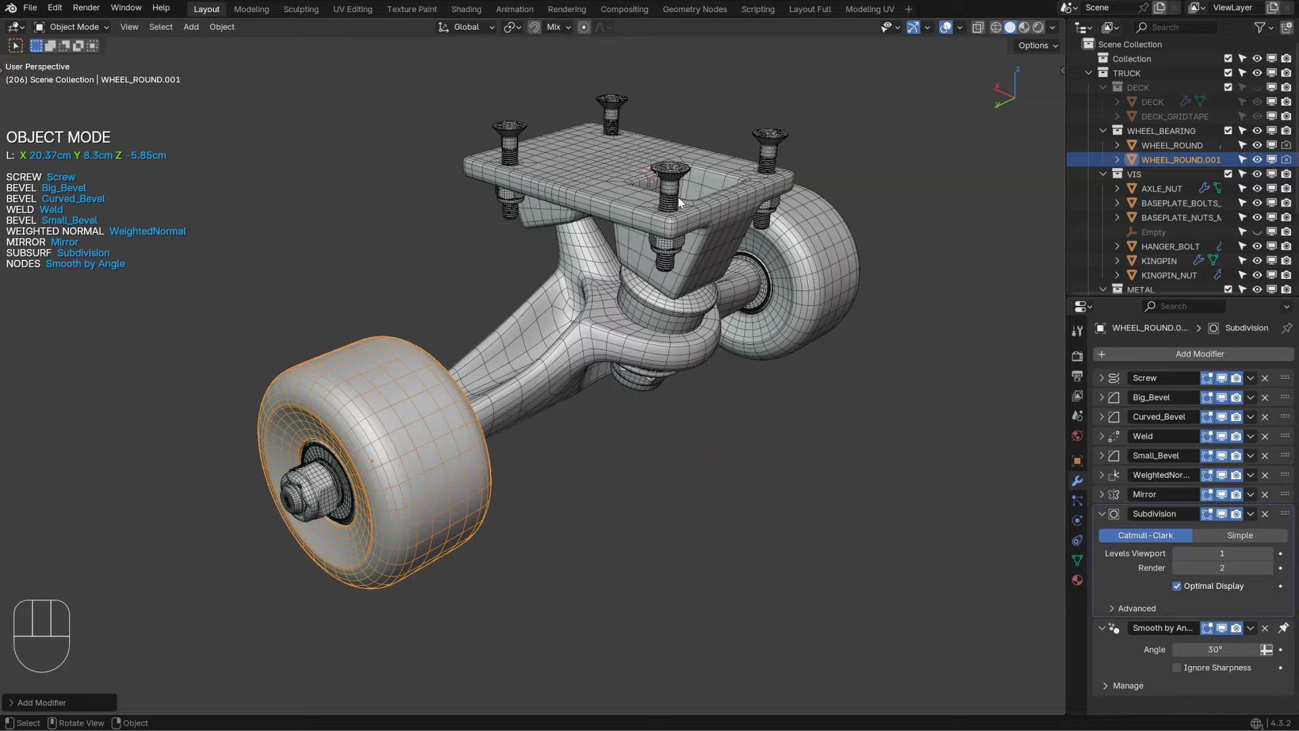
Step: Show the add-on preferences beside the viewport and expand Modifiers Settings with its Grease Pencil section collapsed
key(less)
drag(370, 262, 509, 263)
click(270, 270)
middle_drag(309, 515, 308, 169)
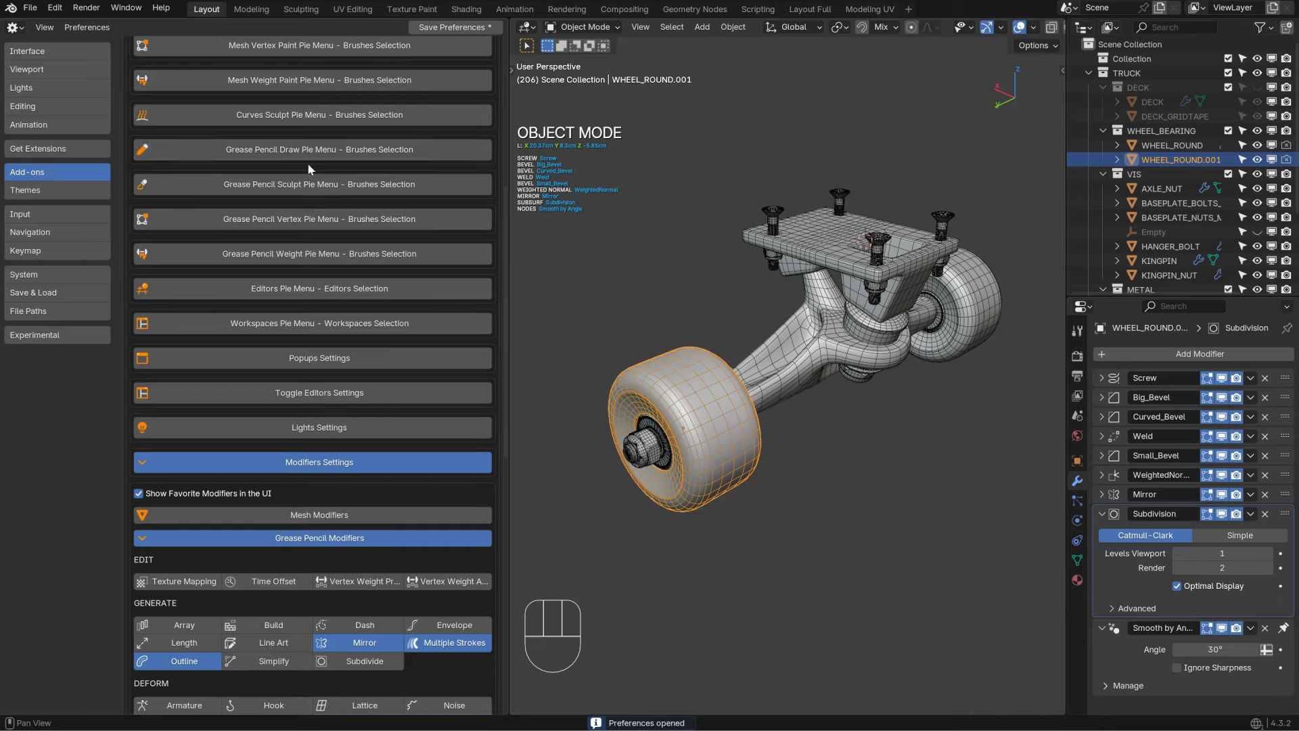
scroll(290, 271, down, 5)
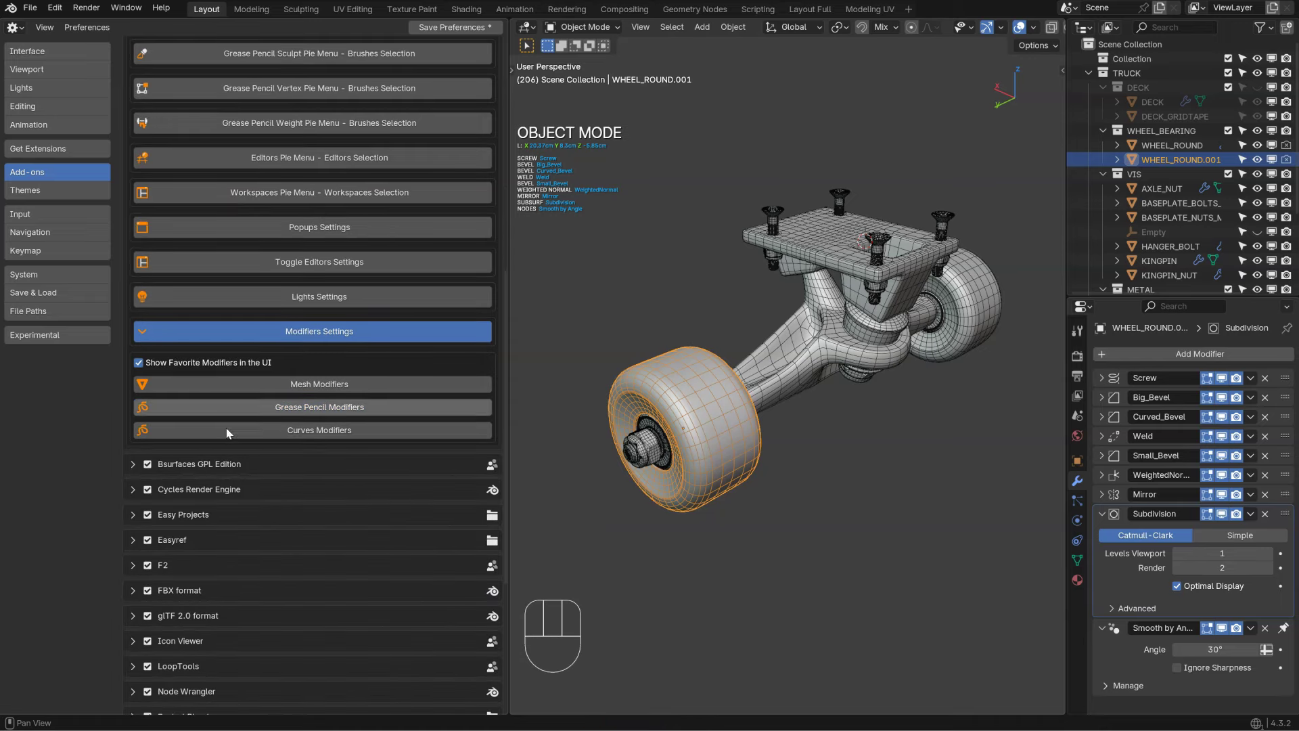
click(308, 331)
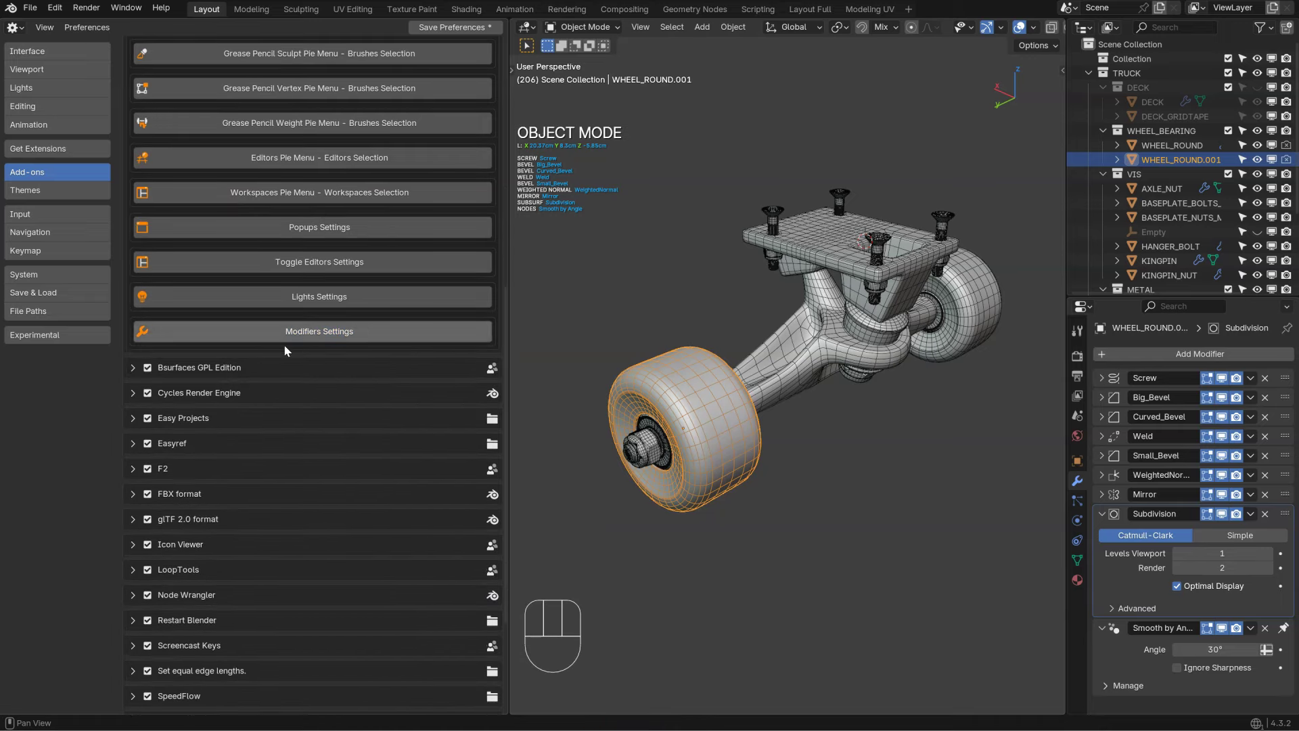
click(324, 334)
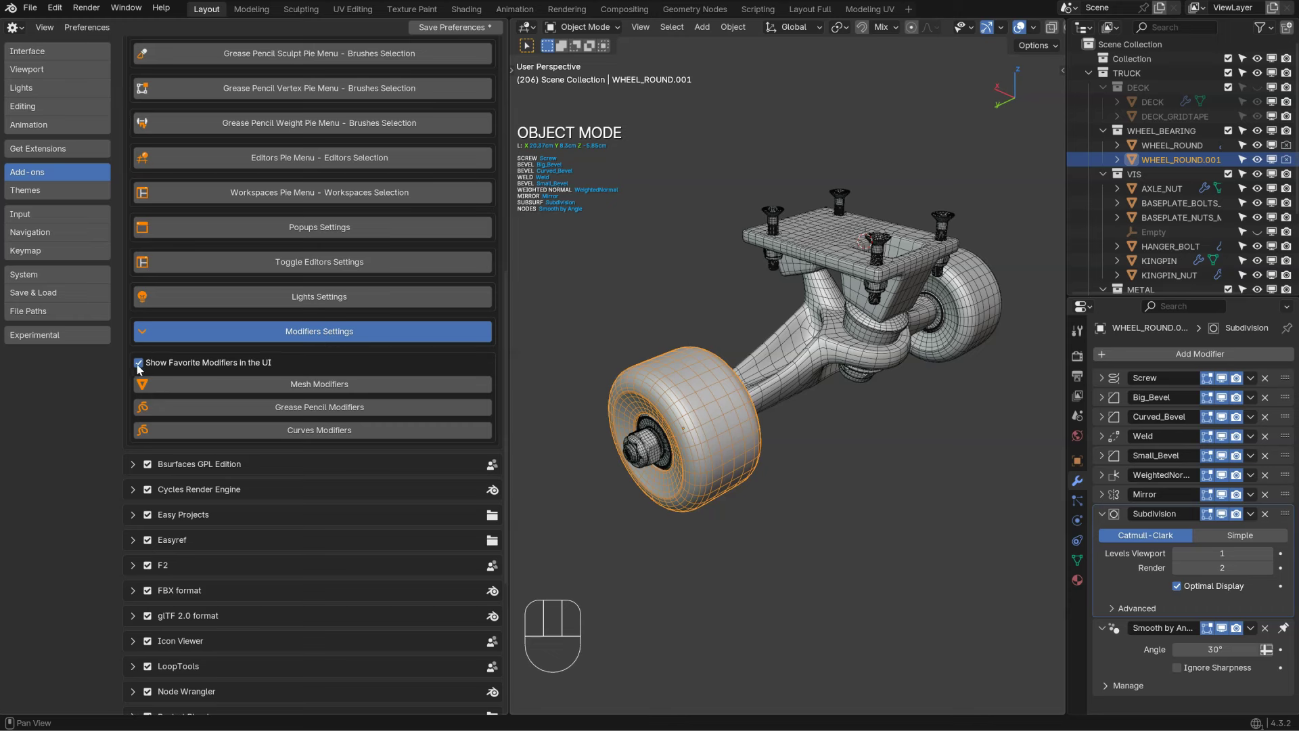
Step: Disable Show Favorite Modifiers in the UI, compare the Modifiers Popup with and without favourites, and enable them again
key(quotedbl)
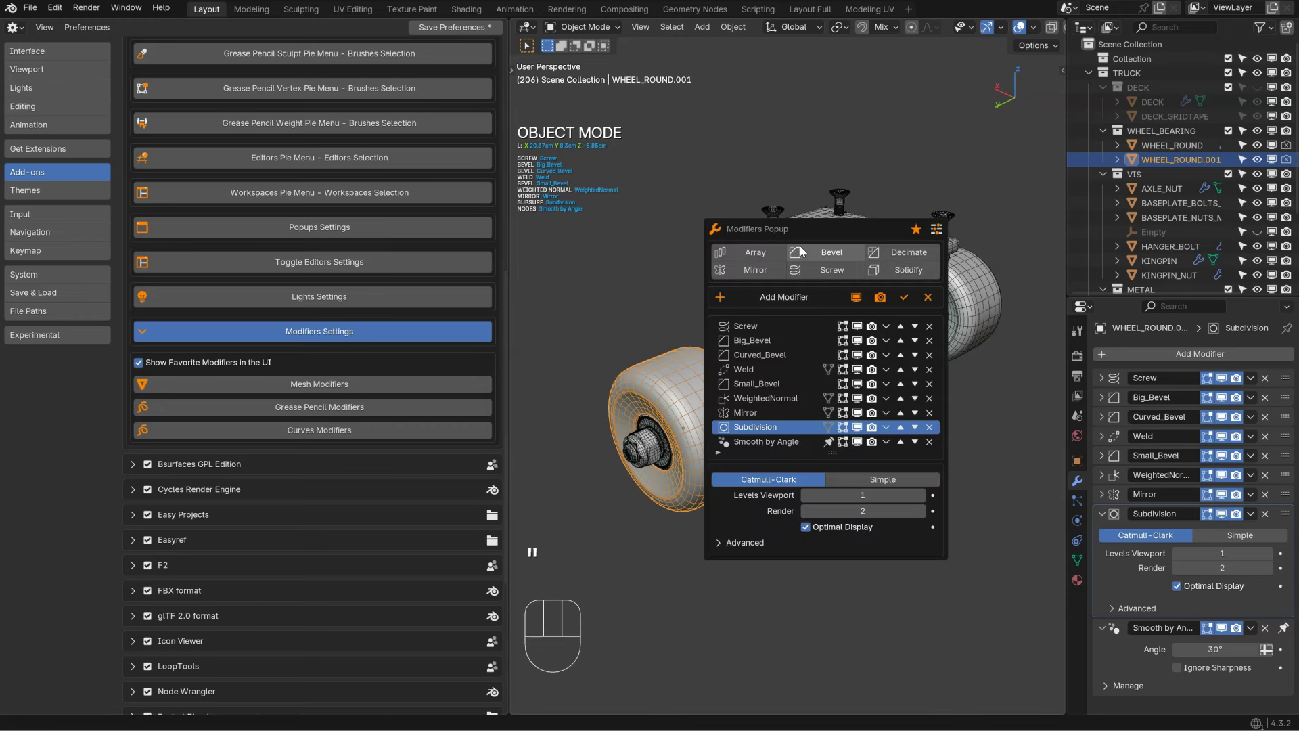
click(138, 363)
key(quotedbl)
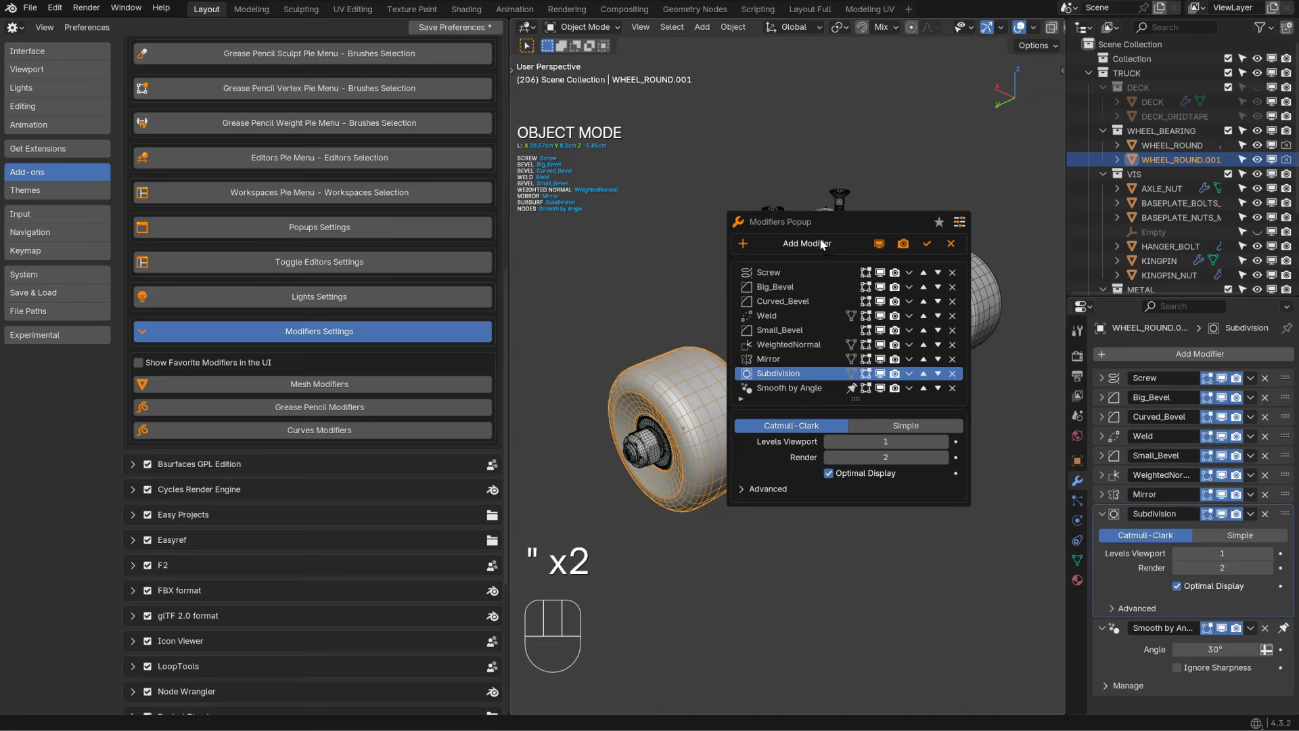
click(939, 225)
click(939, 225)
click(937, 226)
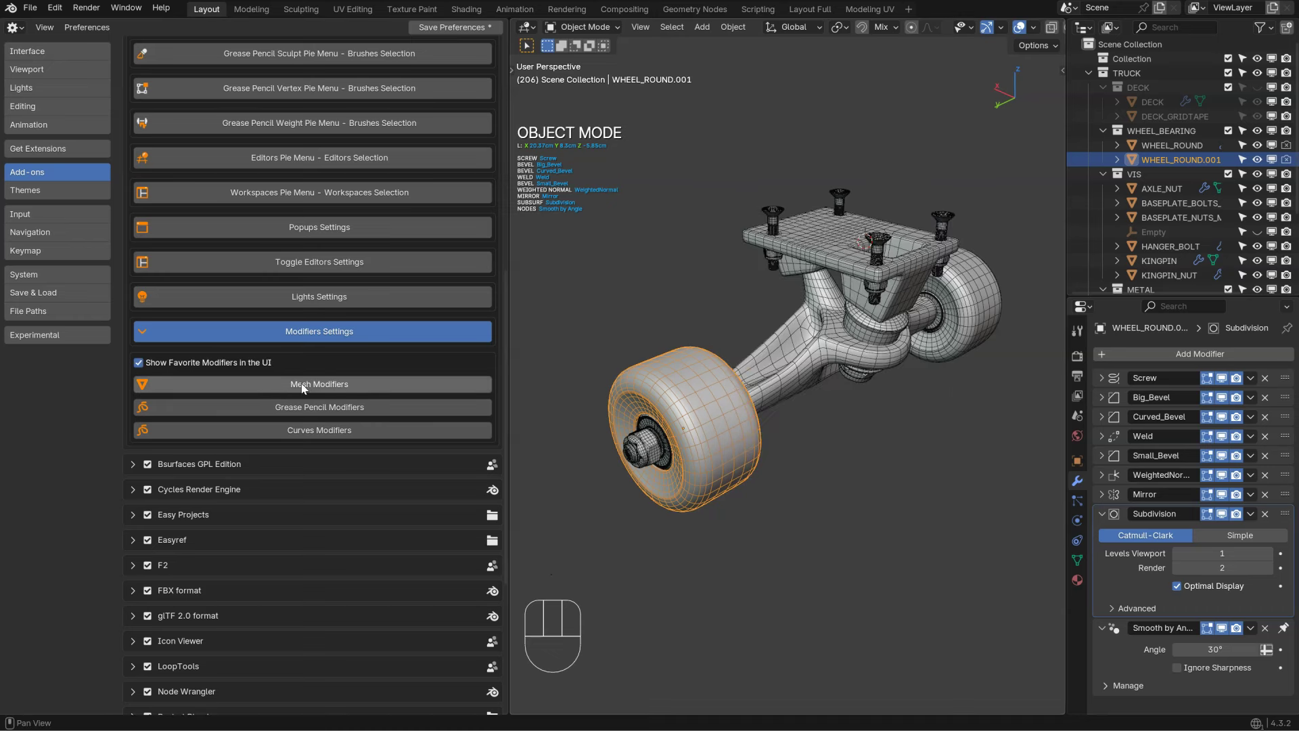
Step: Add Subdivision, Lattice and Collision to the favourite mesh modifiers and check them in the Modifiers Popup
click(311, 384)
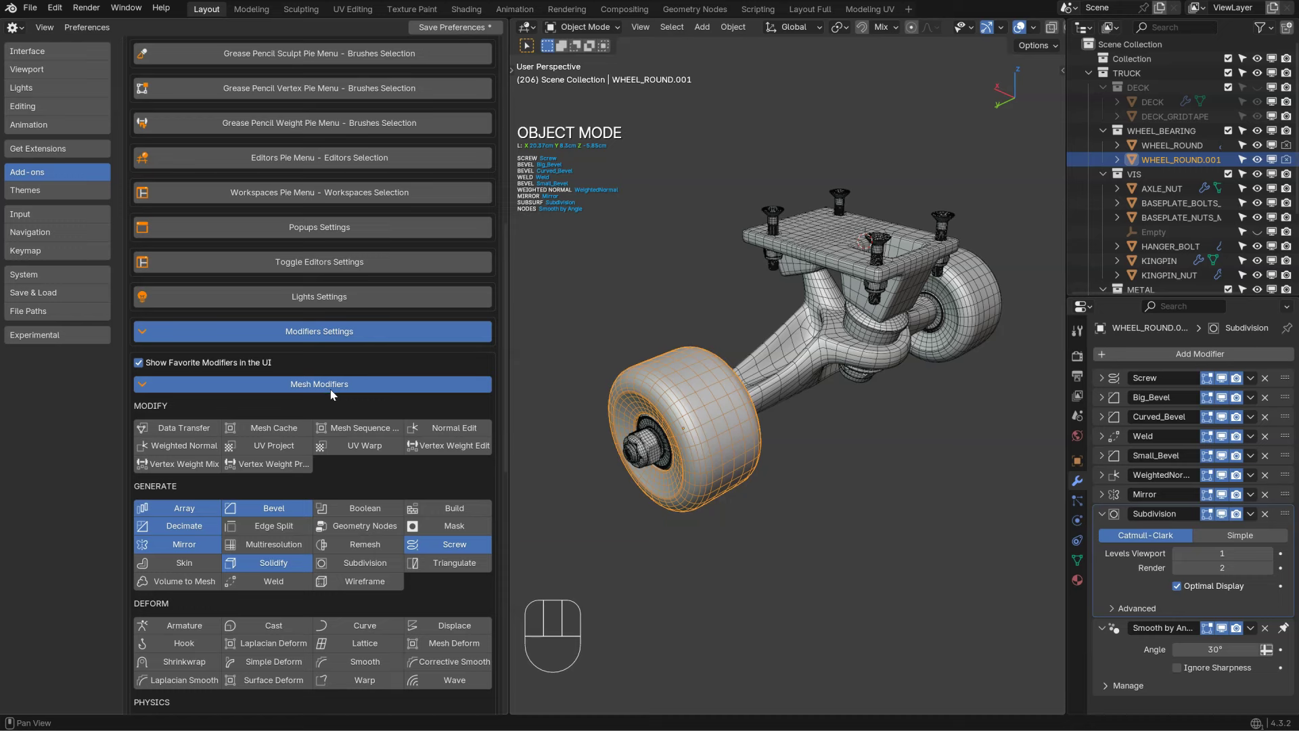
scroll(327, 389, down, 5)
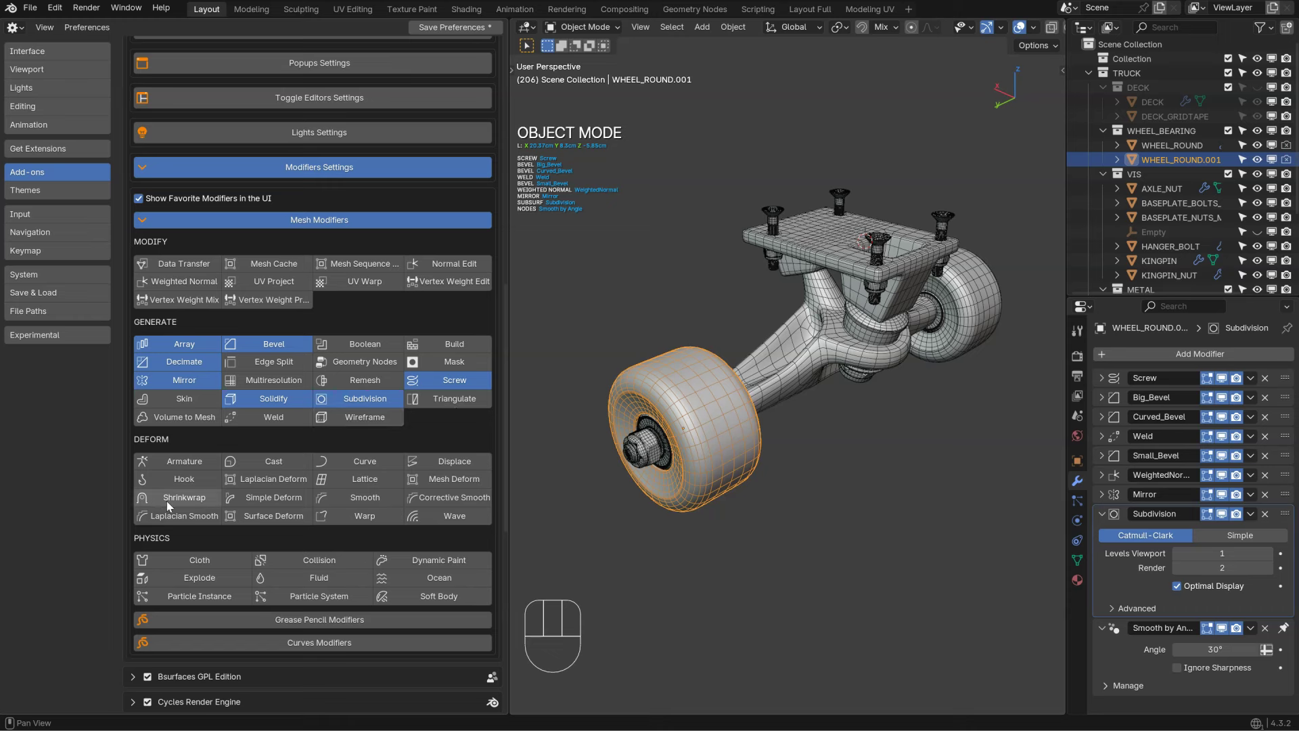
click(357, 478)
click(316, 558)
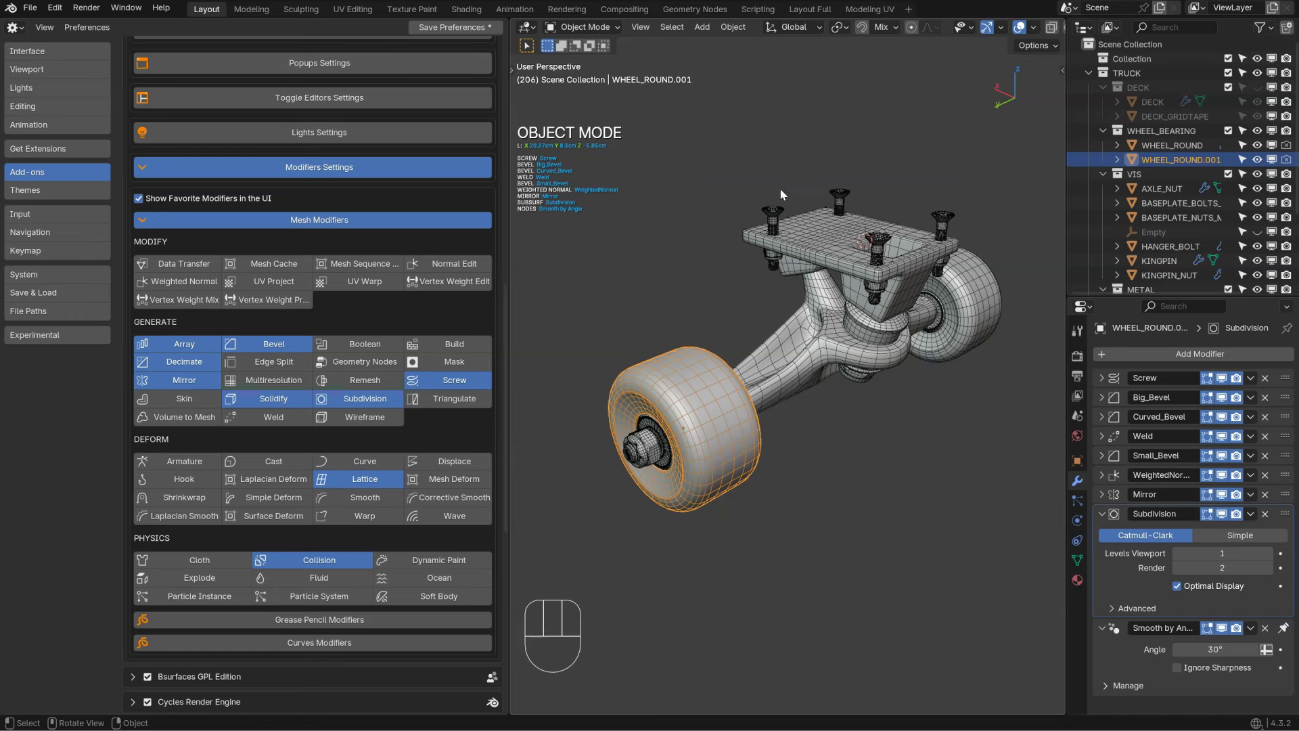
key(alt+space)
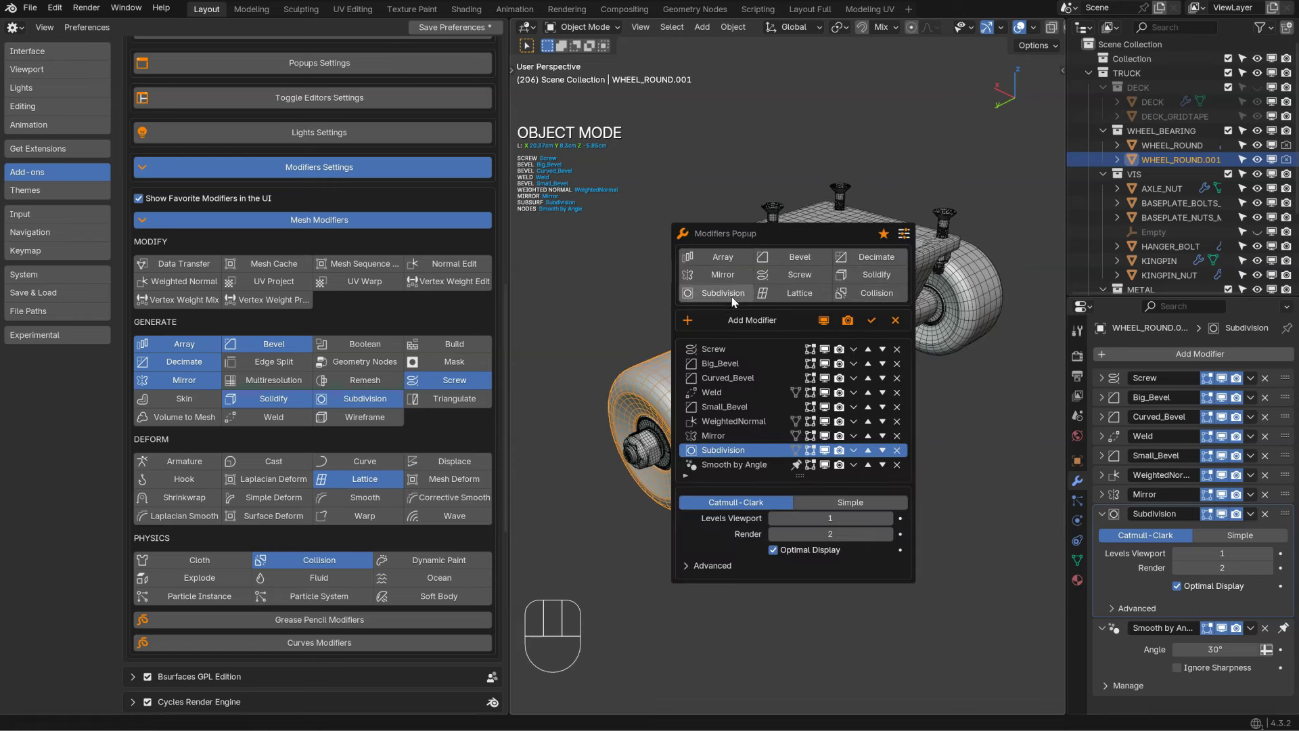
Step: Remove Collision, Lattice and Subdivision from the mesh favourites, add Subdivision back, and check the Modifiers Popup after each change
click(348, 559)
click(353, 479)
click(361, 398)
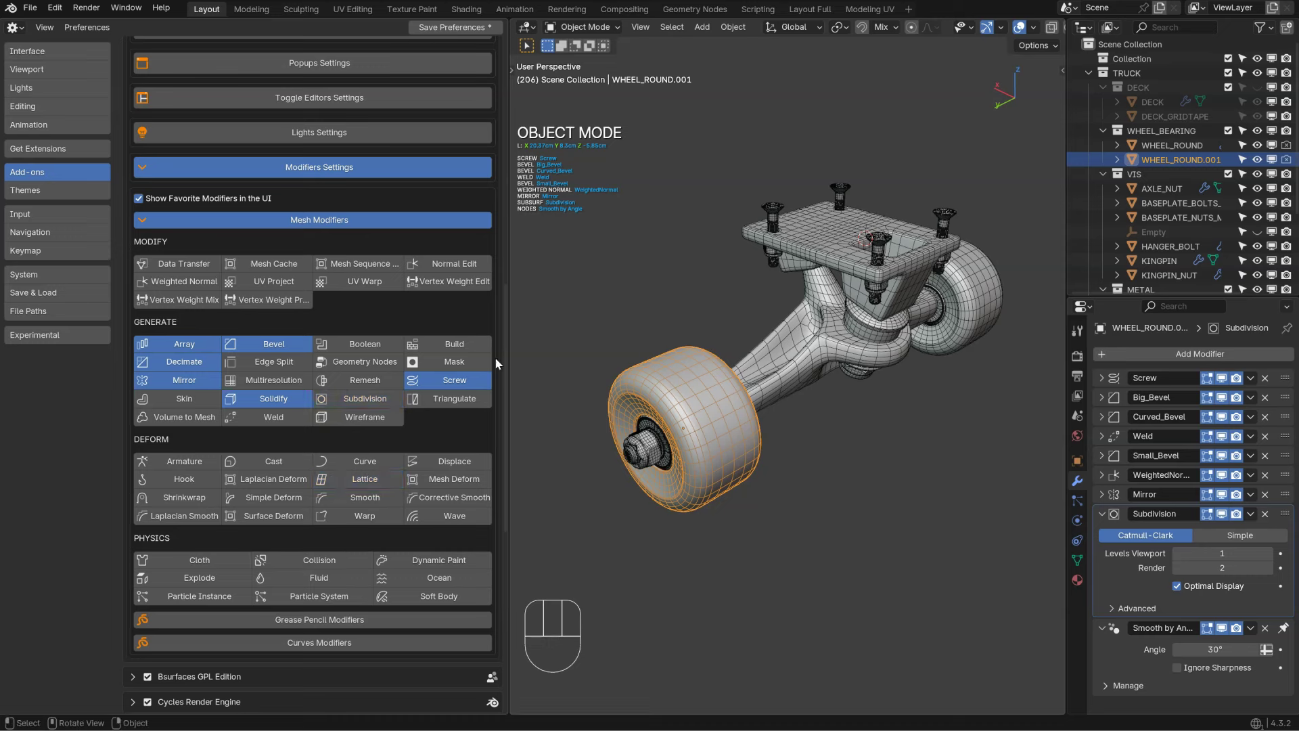
key(alt+space)
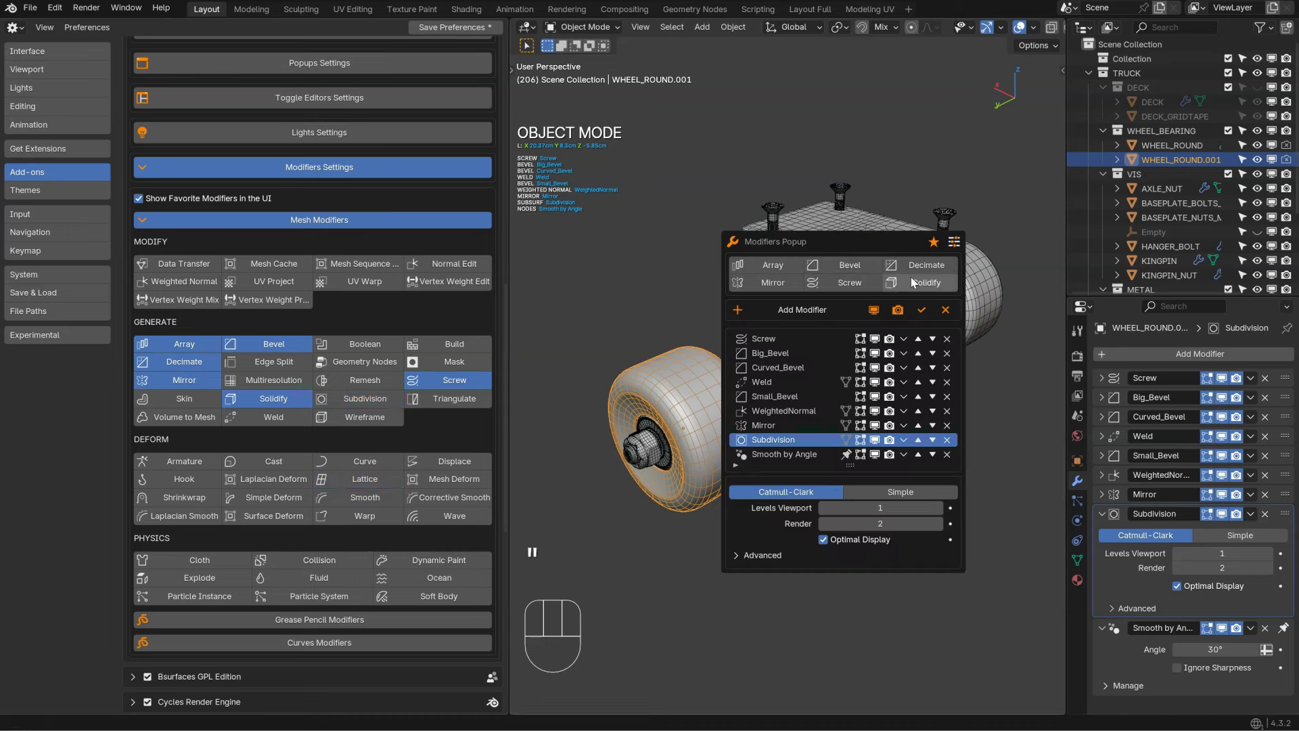
click(358, 402)
key(alt+space)
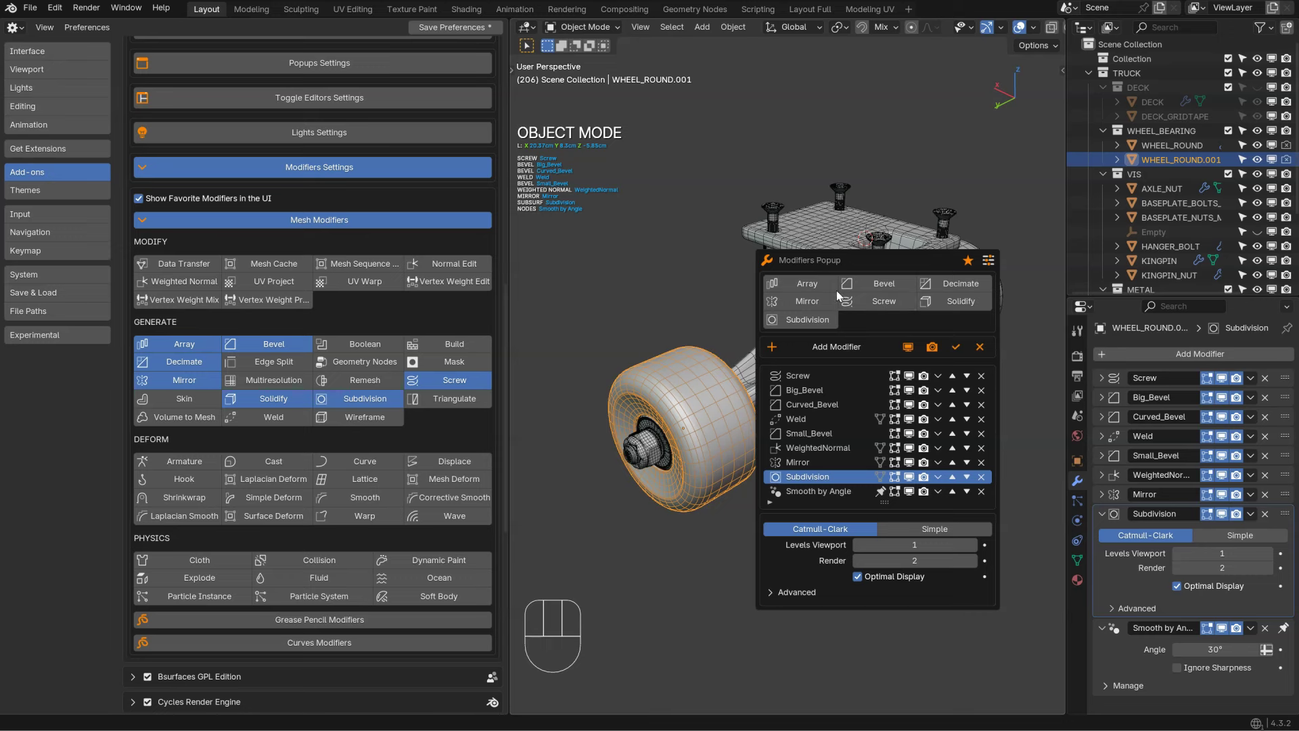
Step: Collapse the Mesh Modifiers section and look briefly into the Grease Pencil Modifiers and Curves Modifiers sections
click(298, 222)
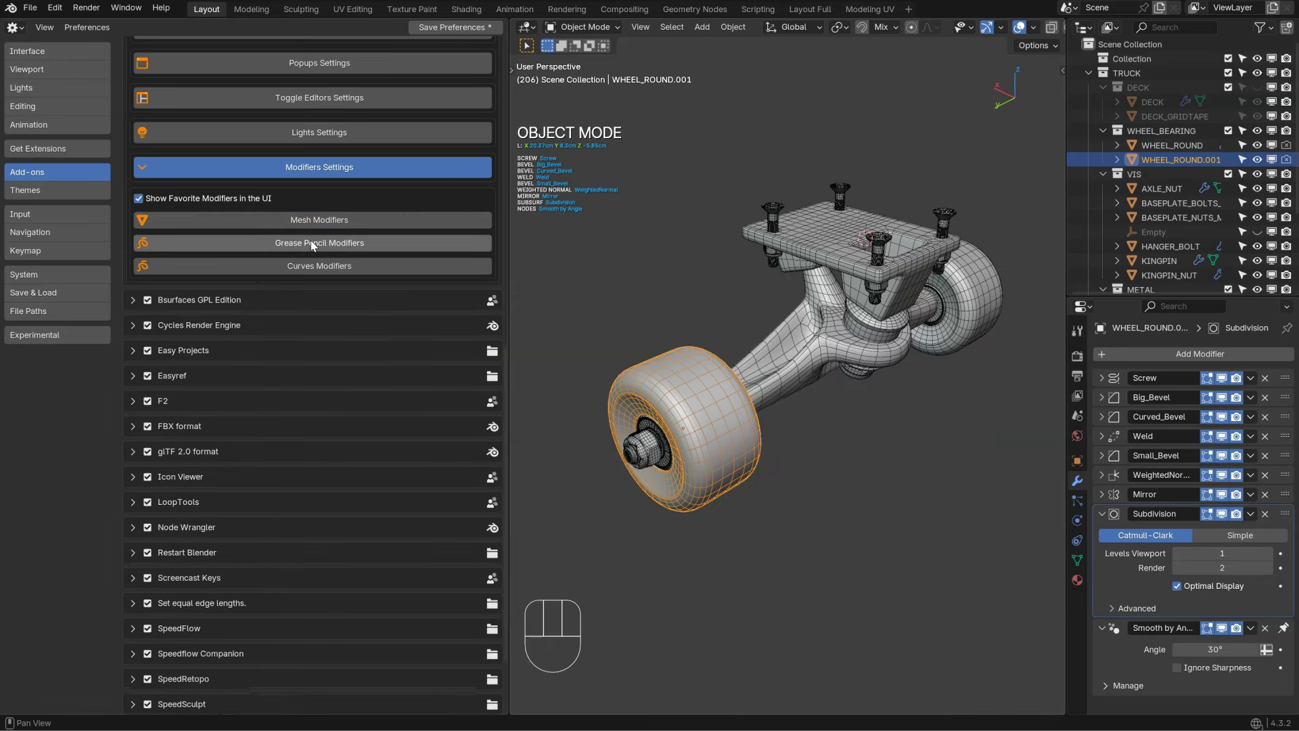
click(311, 243)
click(306, 244)
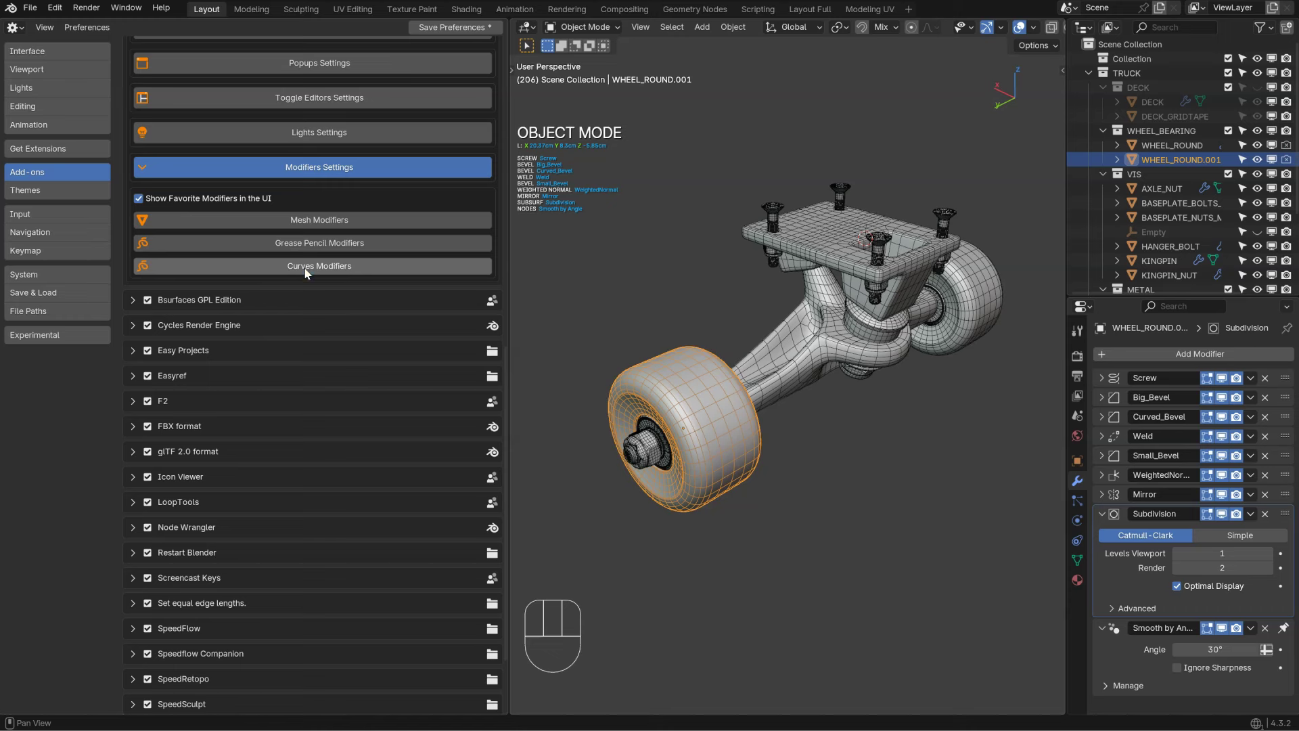
click(305, 267)
click(305, 266)
Step: Add a Grease Pencil Monkey and move it up along Z above the truck's baseplate
mouse_move(696, 317)
shift+middle_down()
mouse_move(712, 339)
mouse_move(751, 322)
shift+middle_up()
key(shift+a)
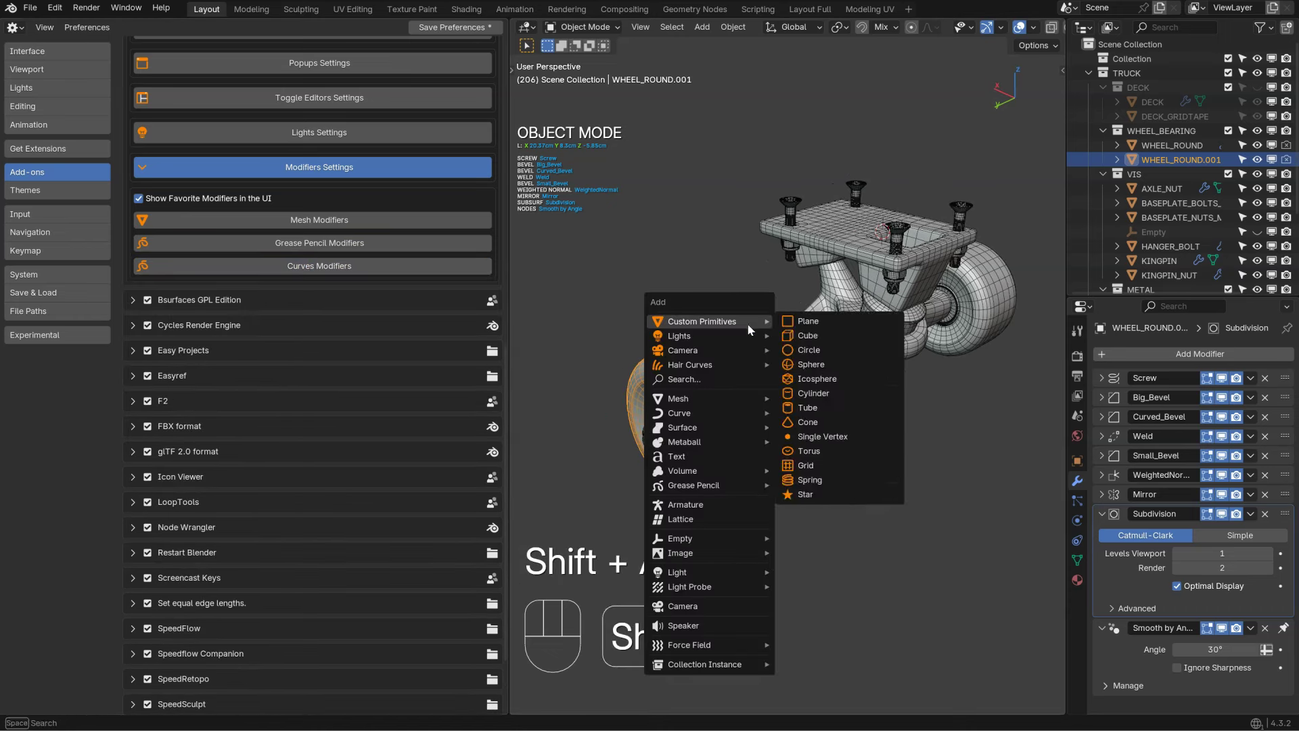
mouse_move(693, 487)
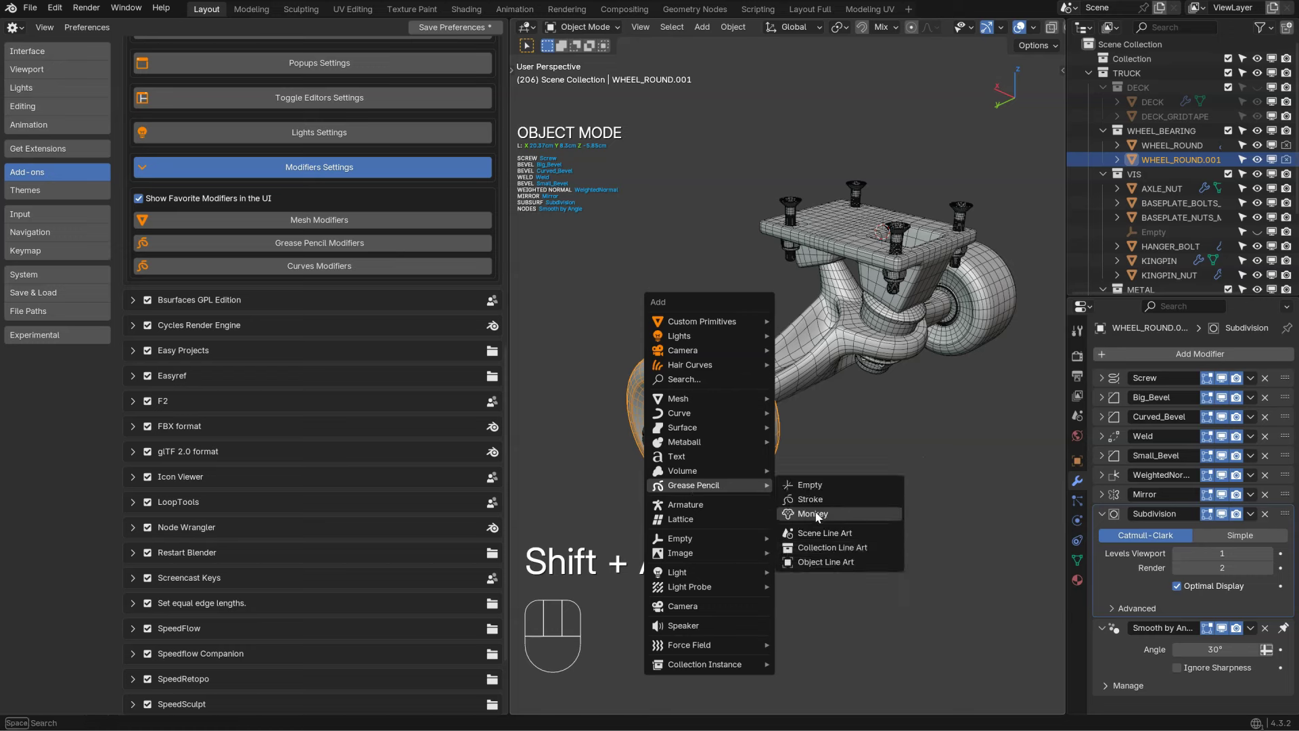
click(819, 518)
key(f)
key(g)
key(z)
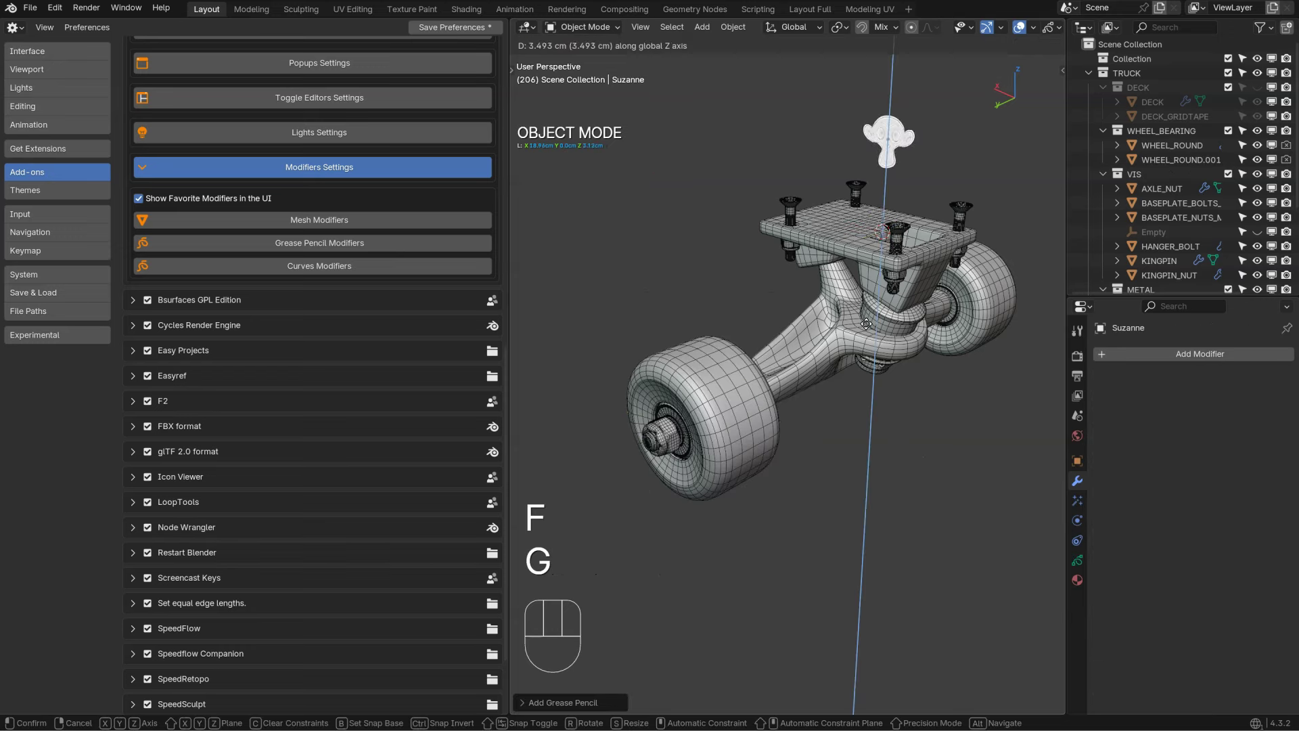
click(871, 276)
Step: Set the viewport's solid shading colour to Material and bring the monkey into close view
shift+middle_drag(870, 276, 810, 349)
key(shift+z)
click(771, 398)
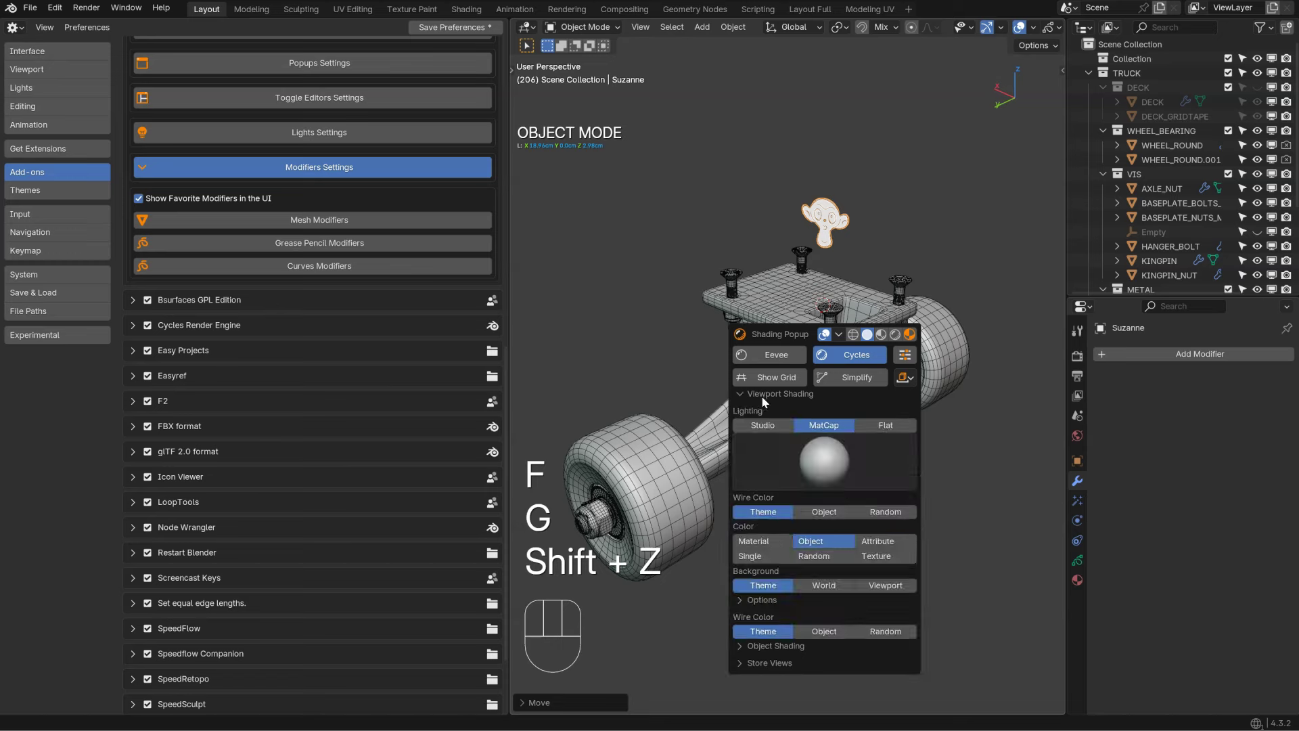
click(753, 545)
middle_drag(681, 296, 757, 284)
ctrl+middle_drag(757, 284, 859, 149)
shift+middle_drag(859, 149, 799, 279)
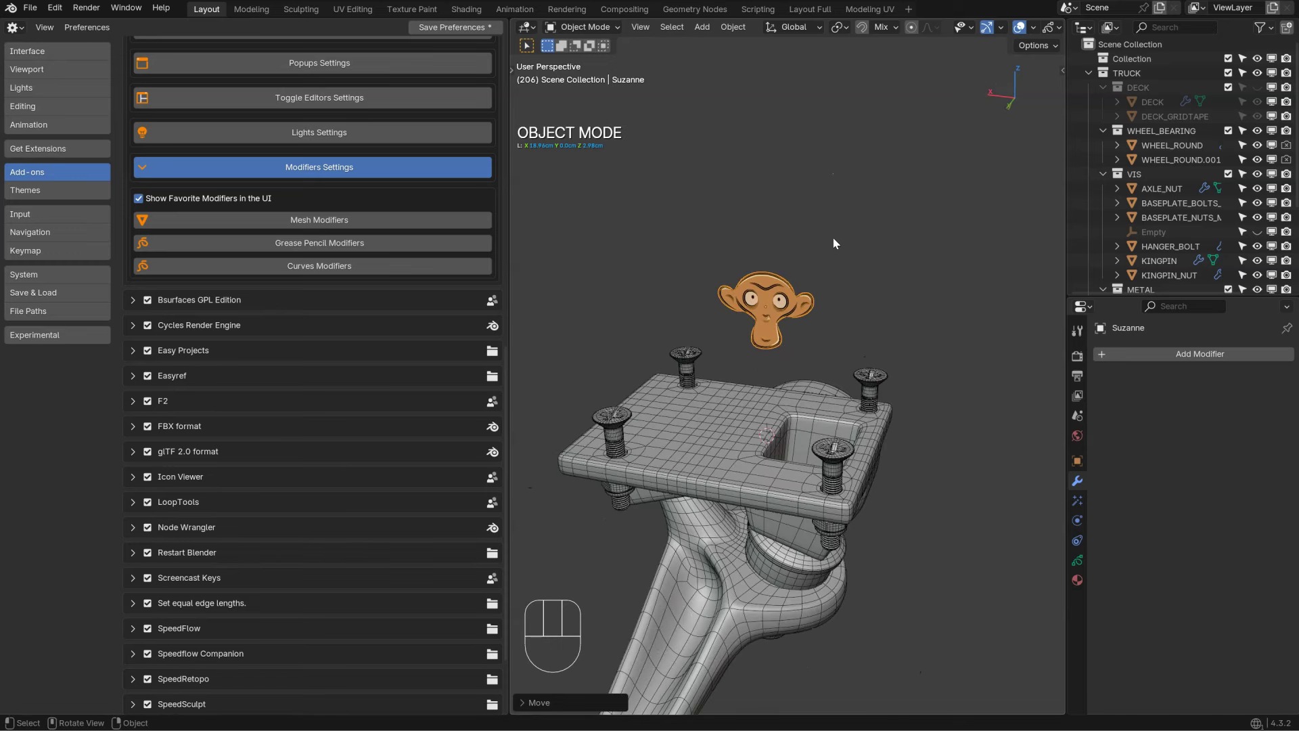
Step: Expand the Grease Pencil Modifiers favourites and add Thickness and Color modifiers to the monkey from the popup
click(269, 242)
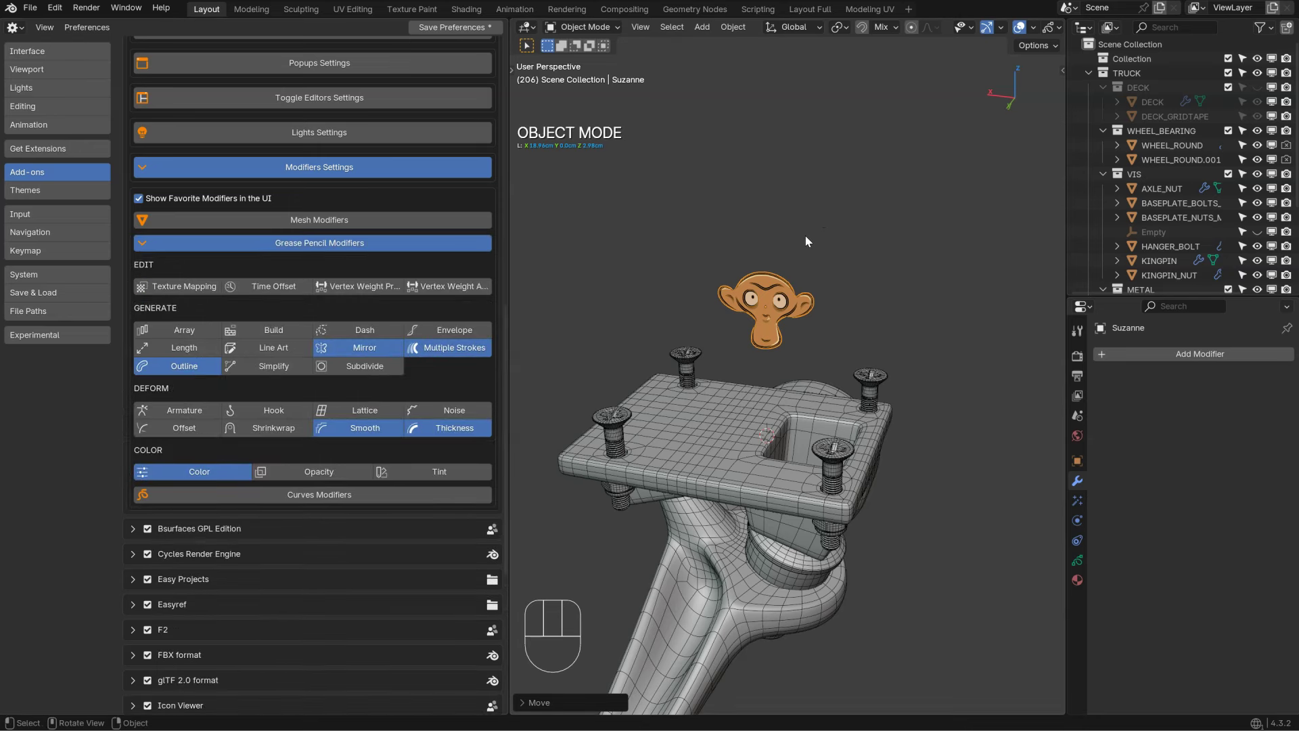
key(quotedbl)
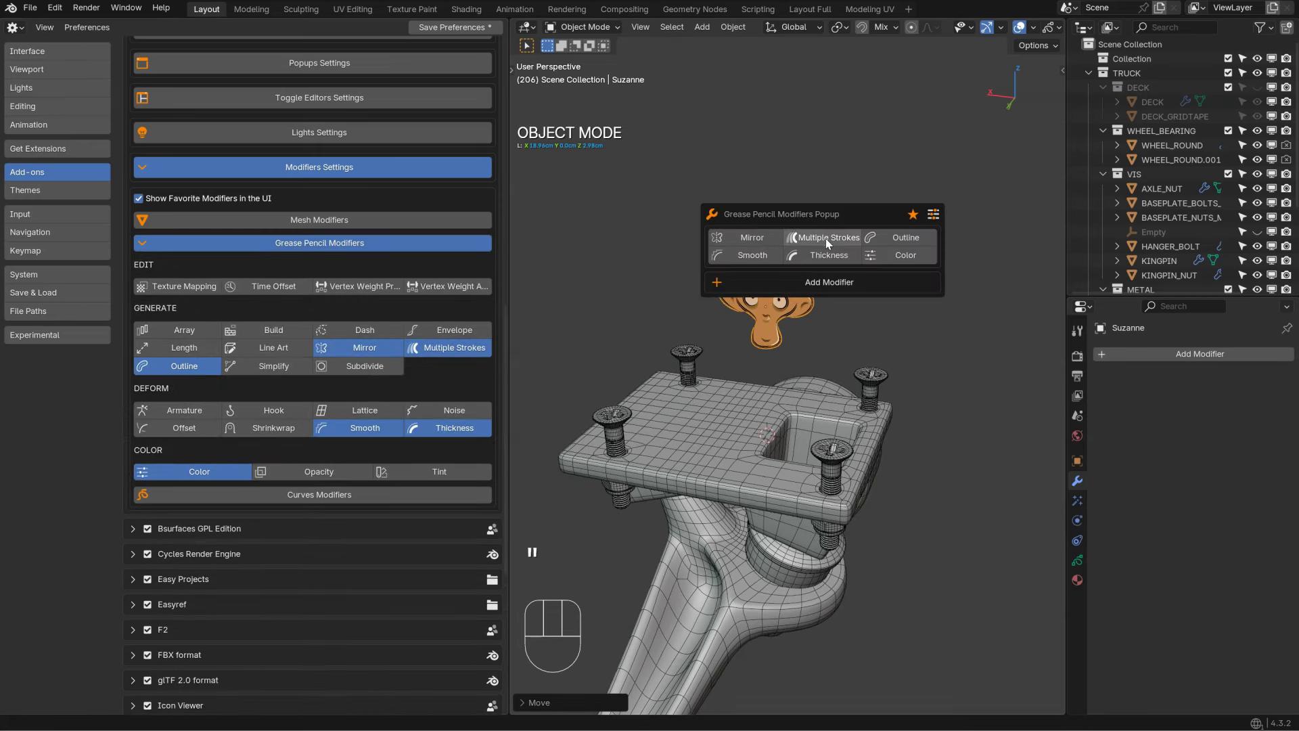
click(817, 257)
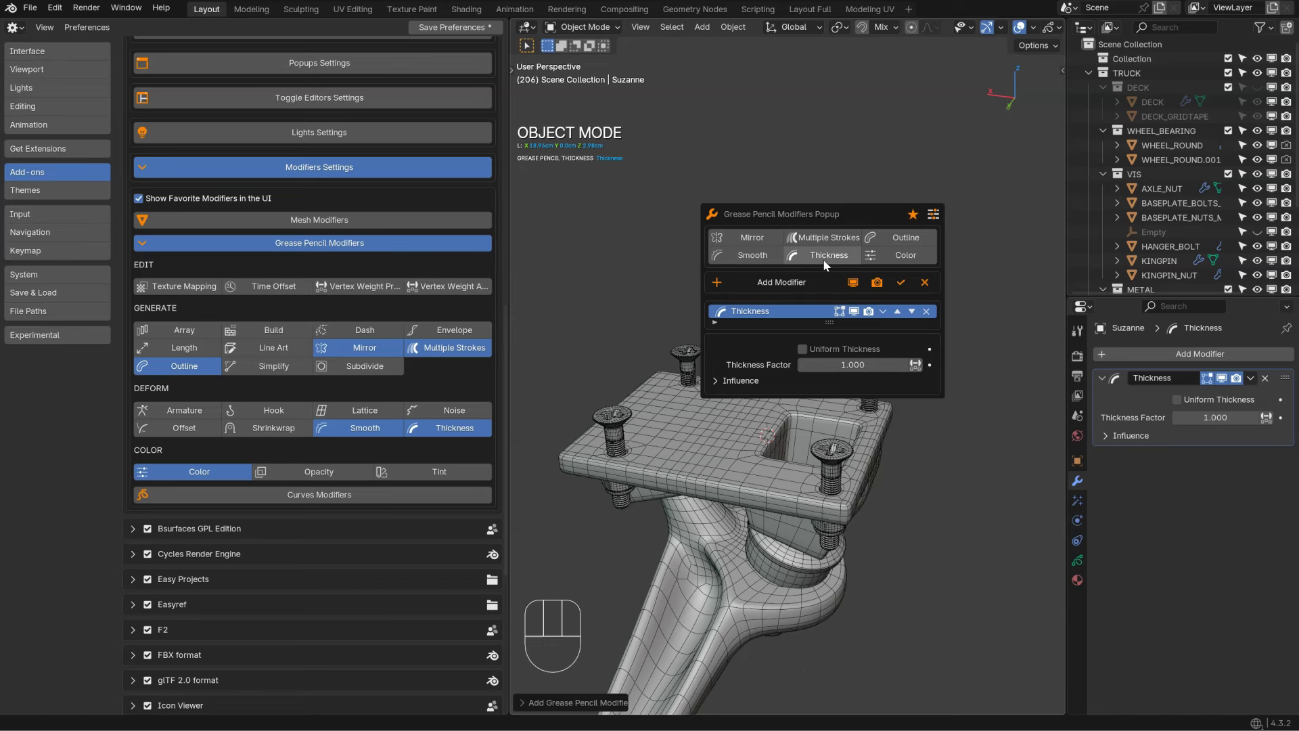
click(902, 261)
mouse_move(813, 217)
mouse_down()
mouse_move(707, 390)
mouse_move(923, 344)
mouse_up()
Step: Add Array to the Grease Pencil favourites and apply an Array modifier to the monkey from the popup
click(212, 331)
key(quotedbl)
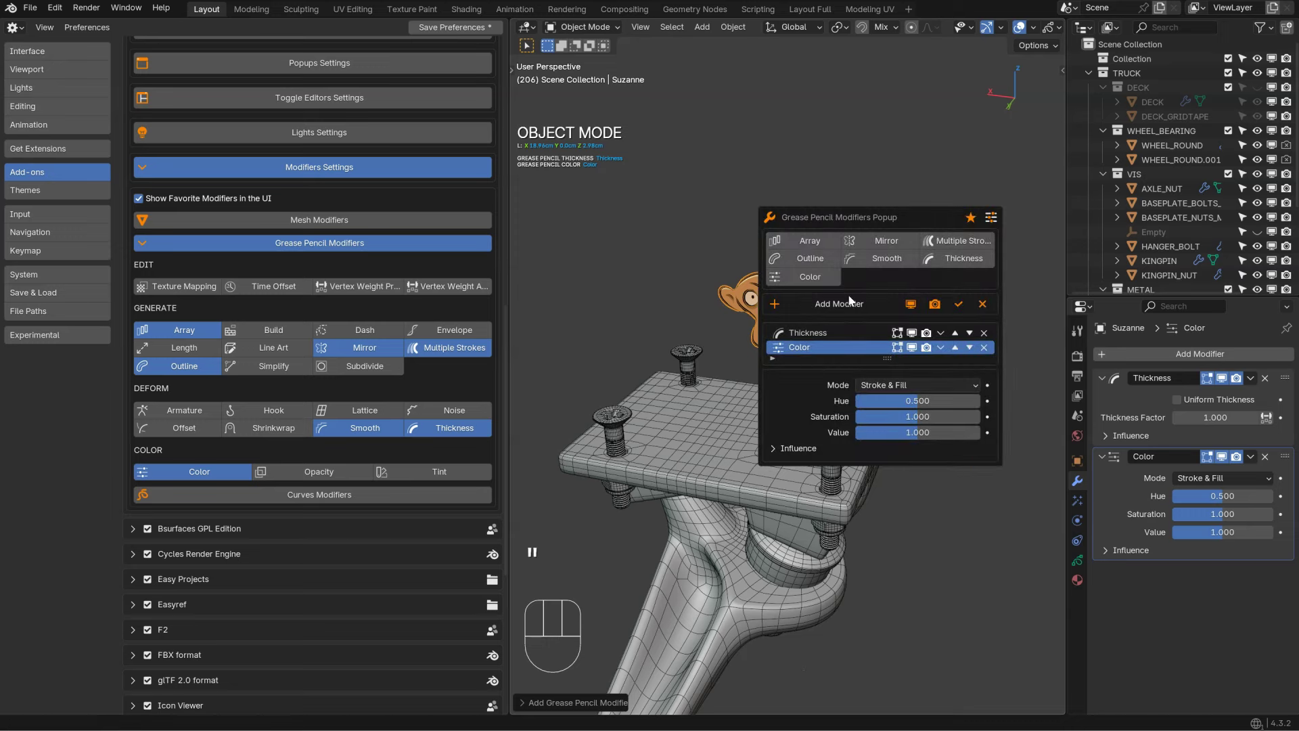
click(805, 241)
drag(825, 217, 886, 220)
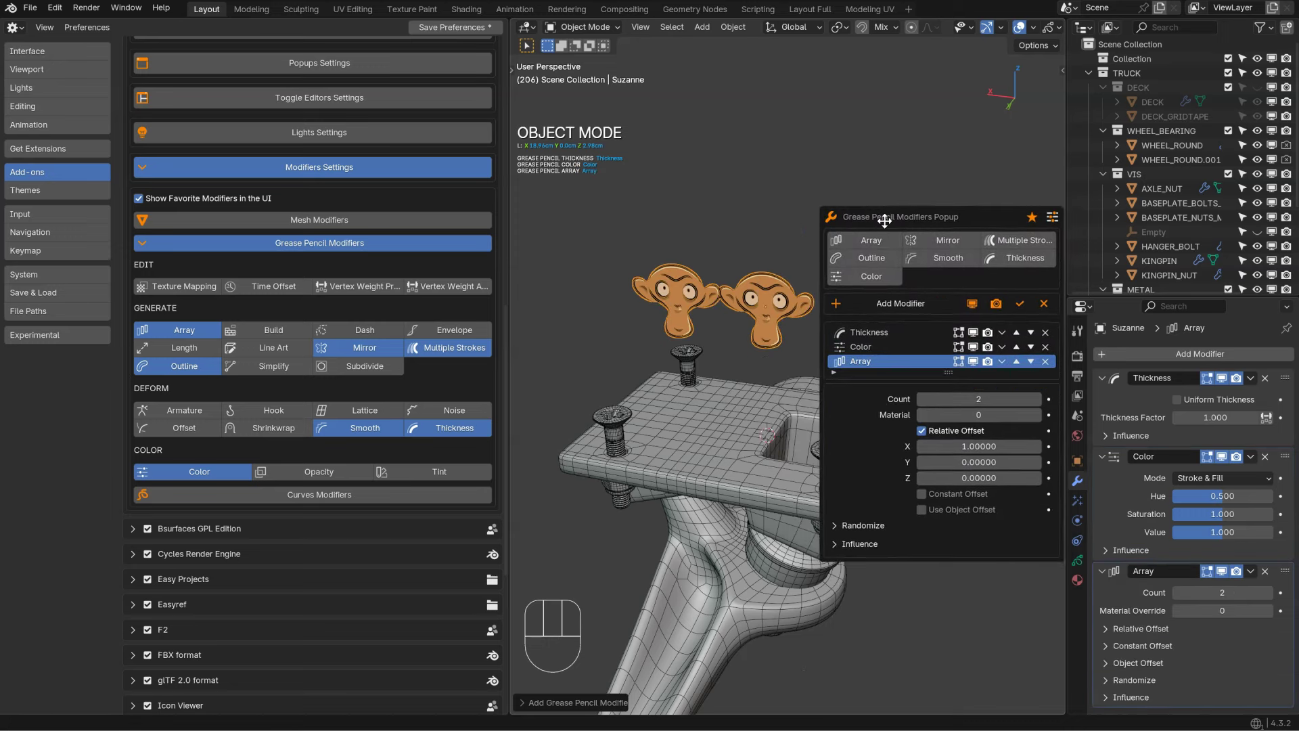
Step: View the settings of the monkey's Thickness and Color modifiers in the Grease Pencil Modifiers Popup
click(871, 336)
click(862, 350)
ctrl+scroll(864, 364, down, 1)
ctrl+scroll(864, 365, up, 2)
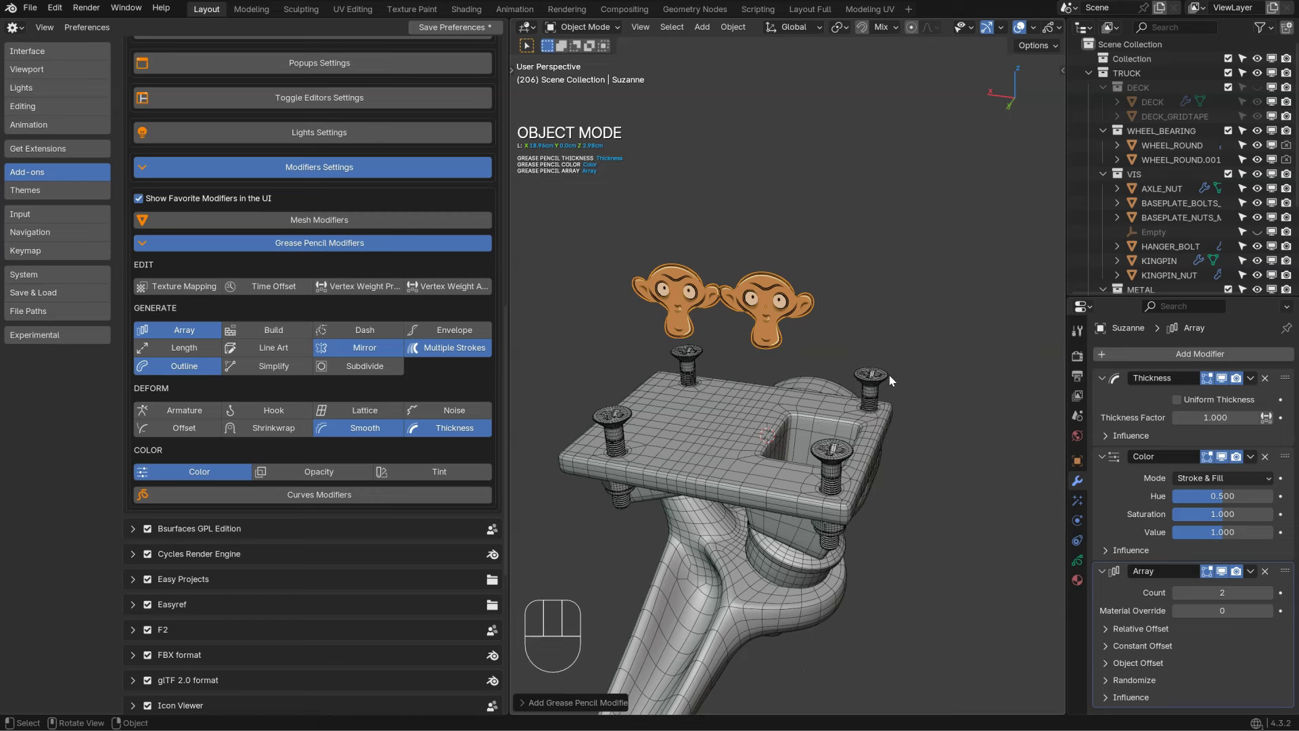
Step: Close the Outliner and Properties editors to widen the 3D viewport around the monkeys
key(less)
key(less)
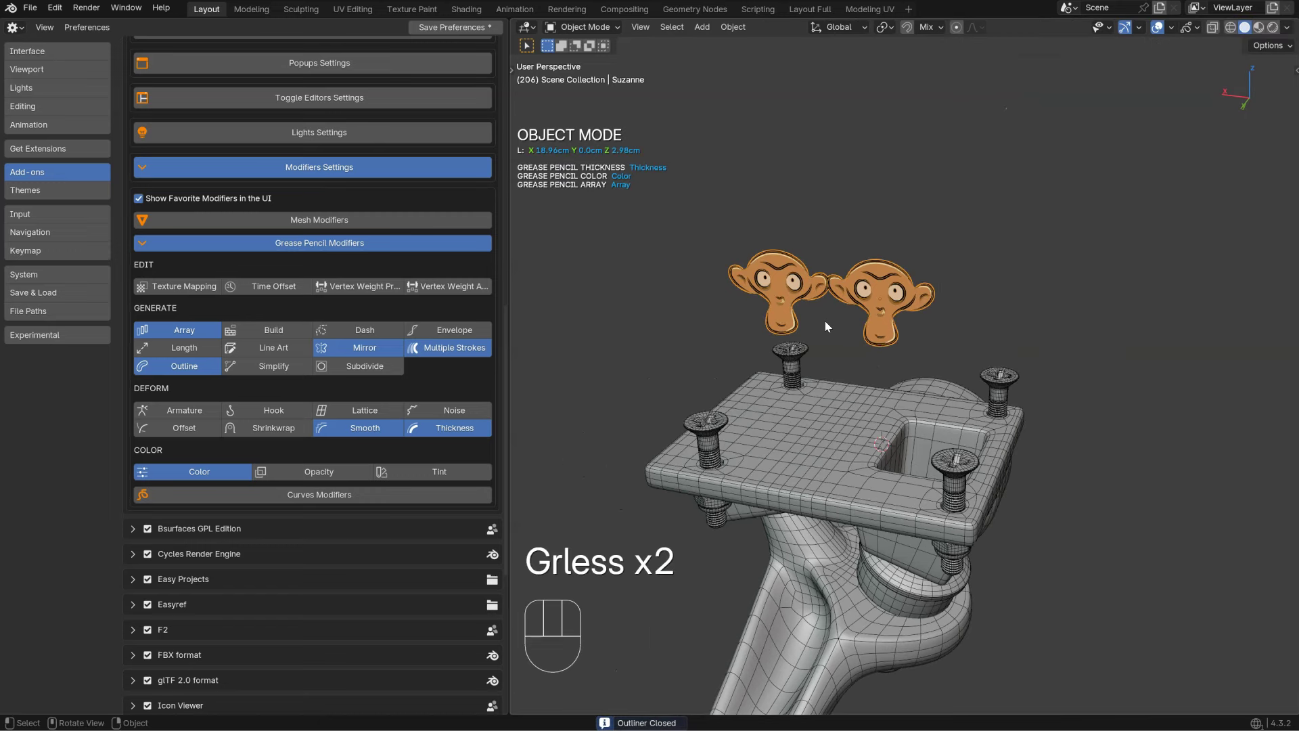
shift+middle_drag(825, 322, 928, 229)
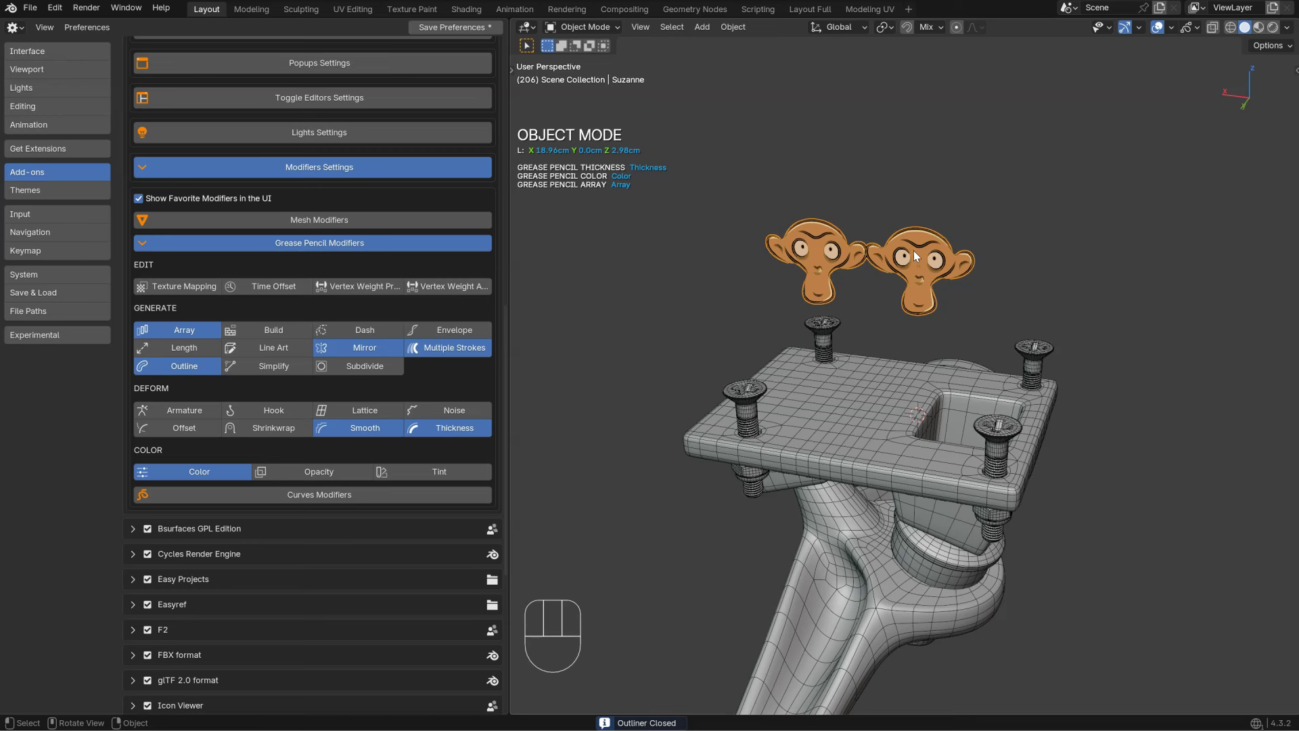
Step: Remove Color from the Grease Pencil modifier favourites and recall the Modifiers Popup for the monkey
key(quotedbl)
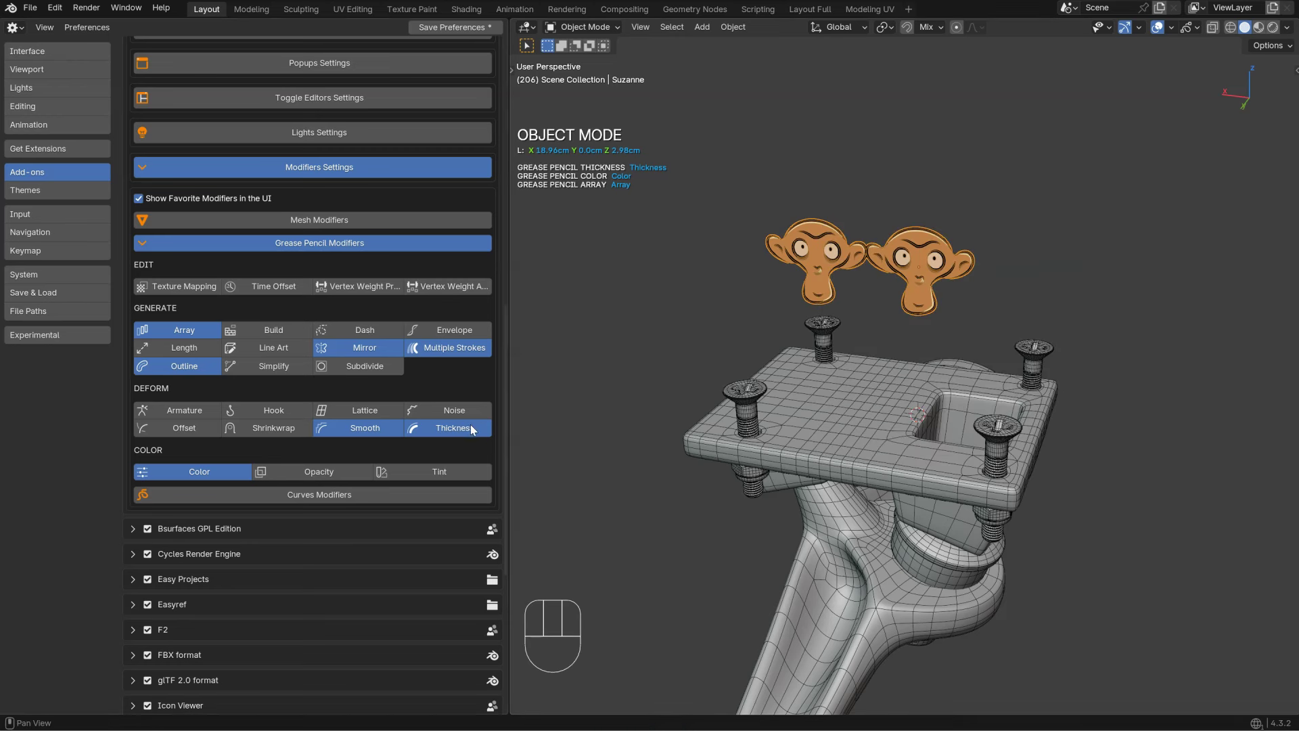
click(213, 475)
key(quotedbl)
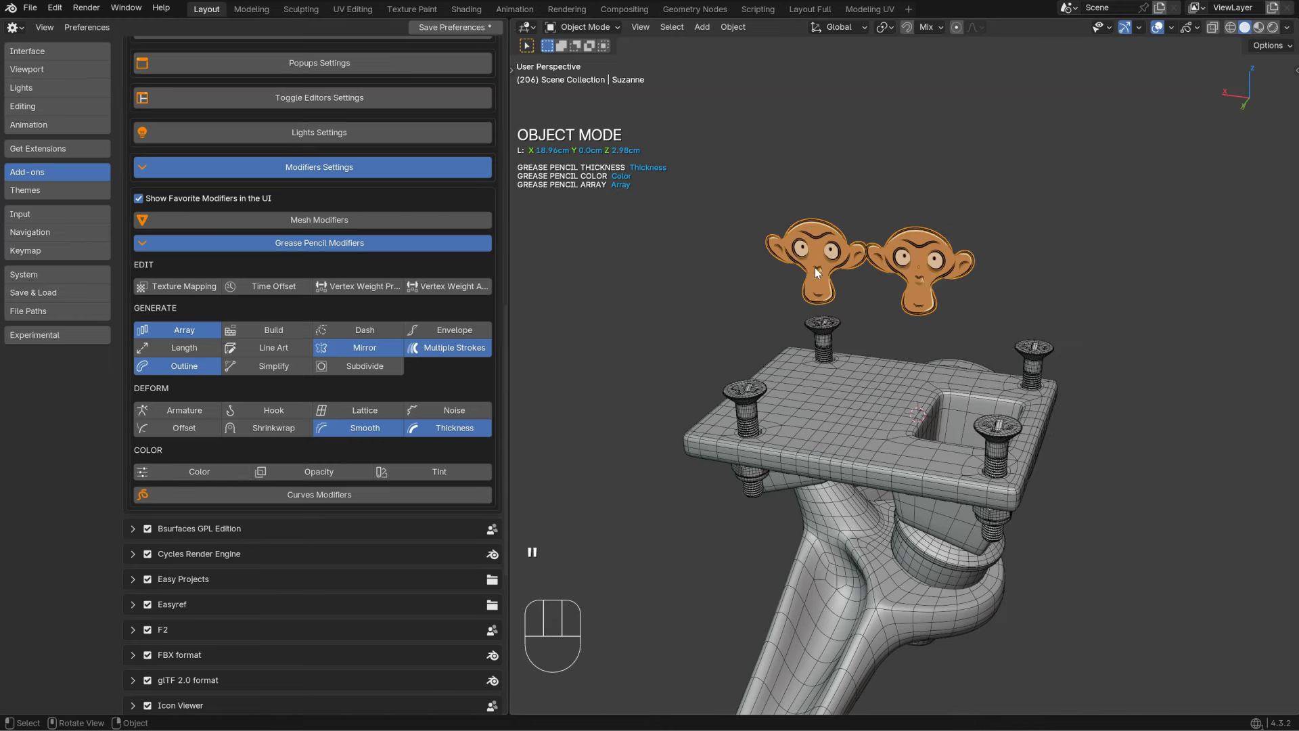
Step: Open the hair_test_2.blend scene
click(30, 8)
mouse_move(101, 352)
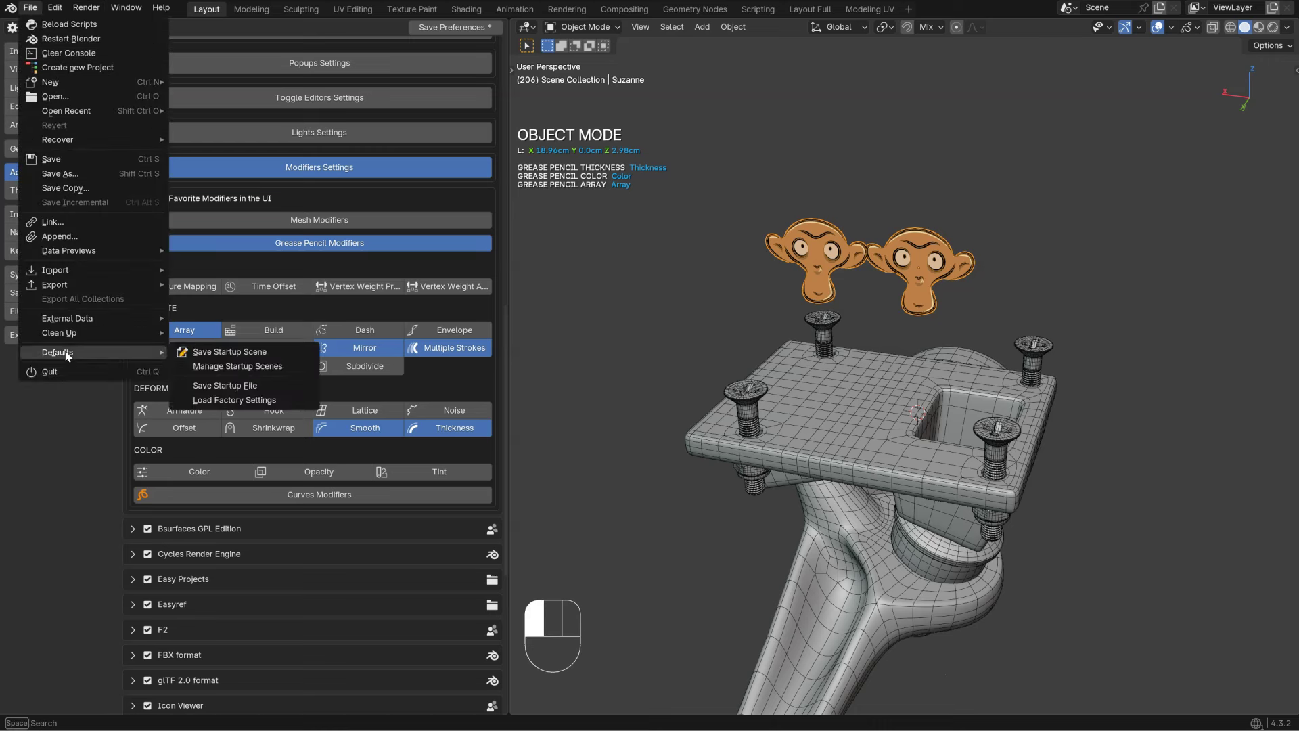
click(235, 368)
drag(330, 464, 315, 603)
click(284, 526)
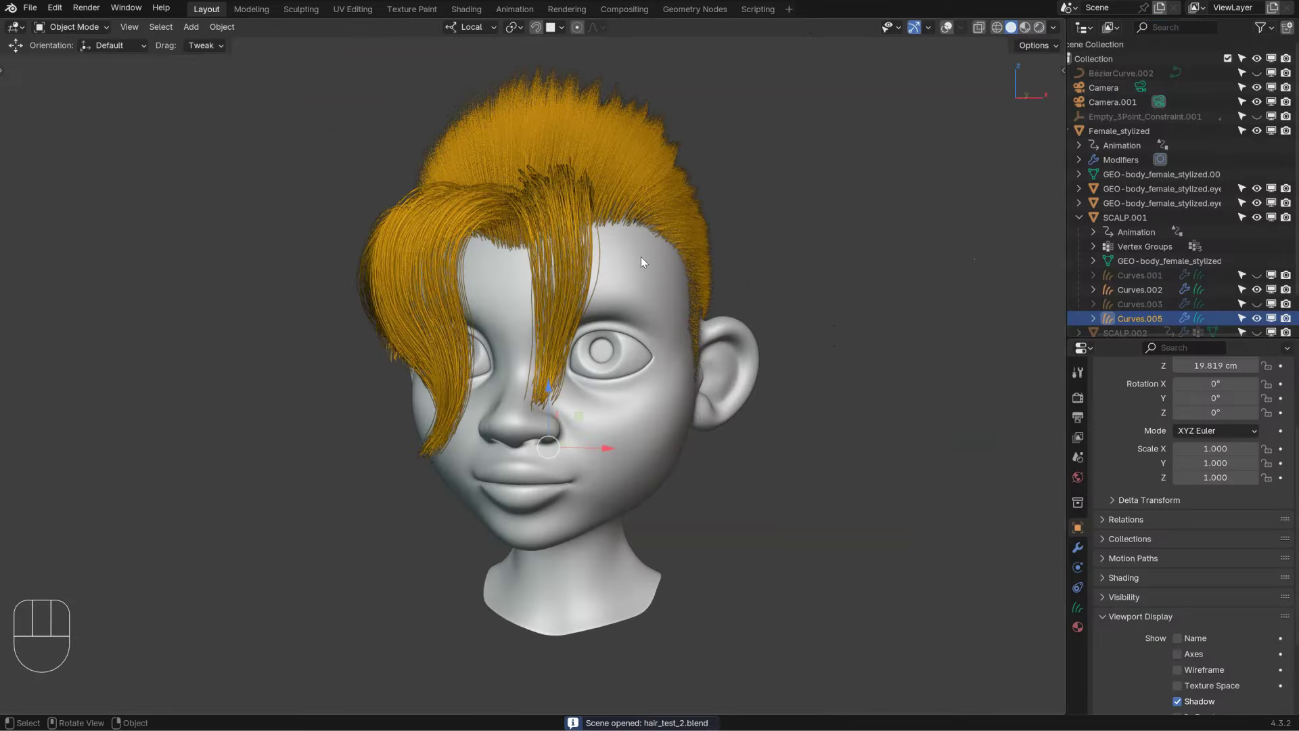
Step: Select the Curves.005 hair object on the stylized head
middle_drag(641, 258, 582, 203)
shift+middle_drag(583, 202, 666, 271)
key(2)
key(2)
click(673, 238)
key(2)
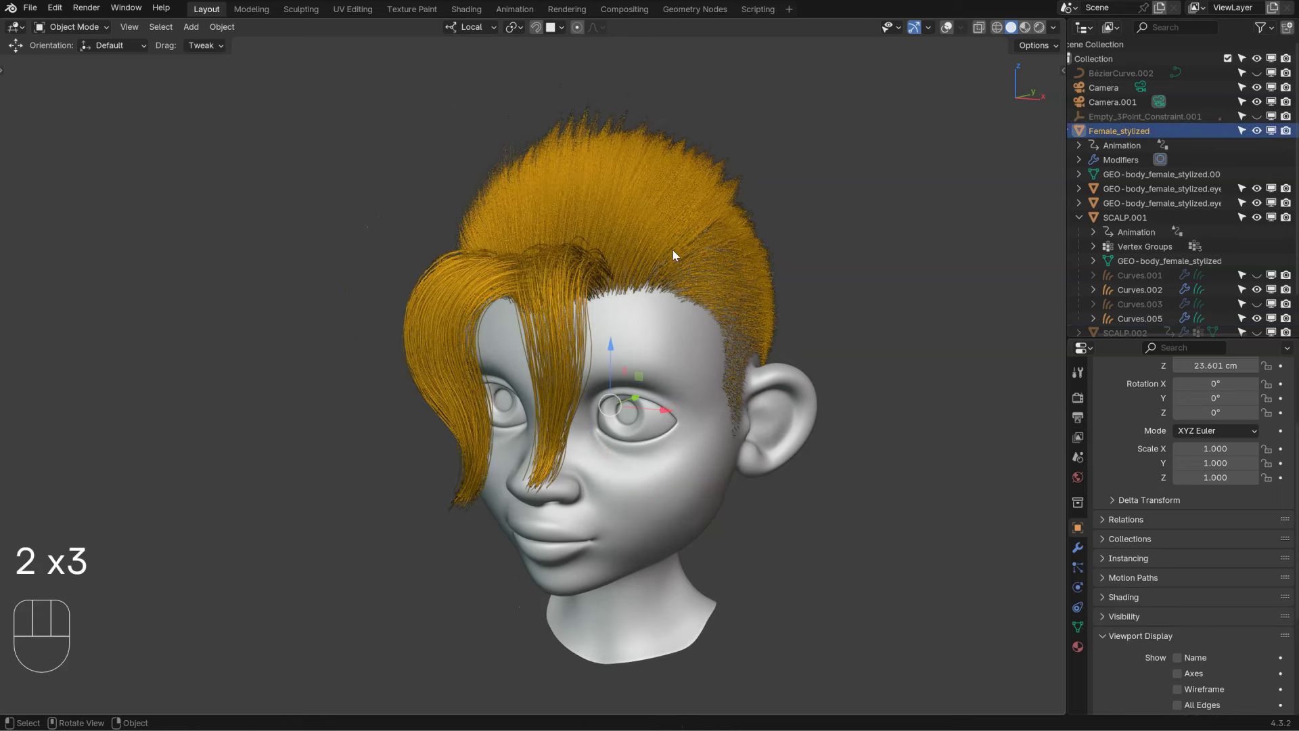
click(681, 176)
Step: Turn on the viewport overlays and open the Modifiers Popup for the hair, placing it beside the head
key(z)
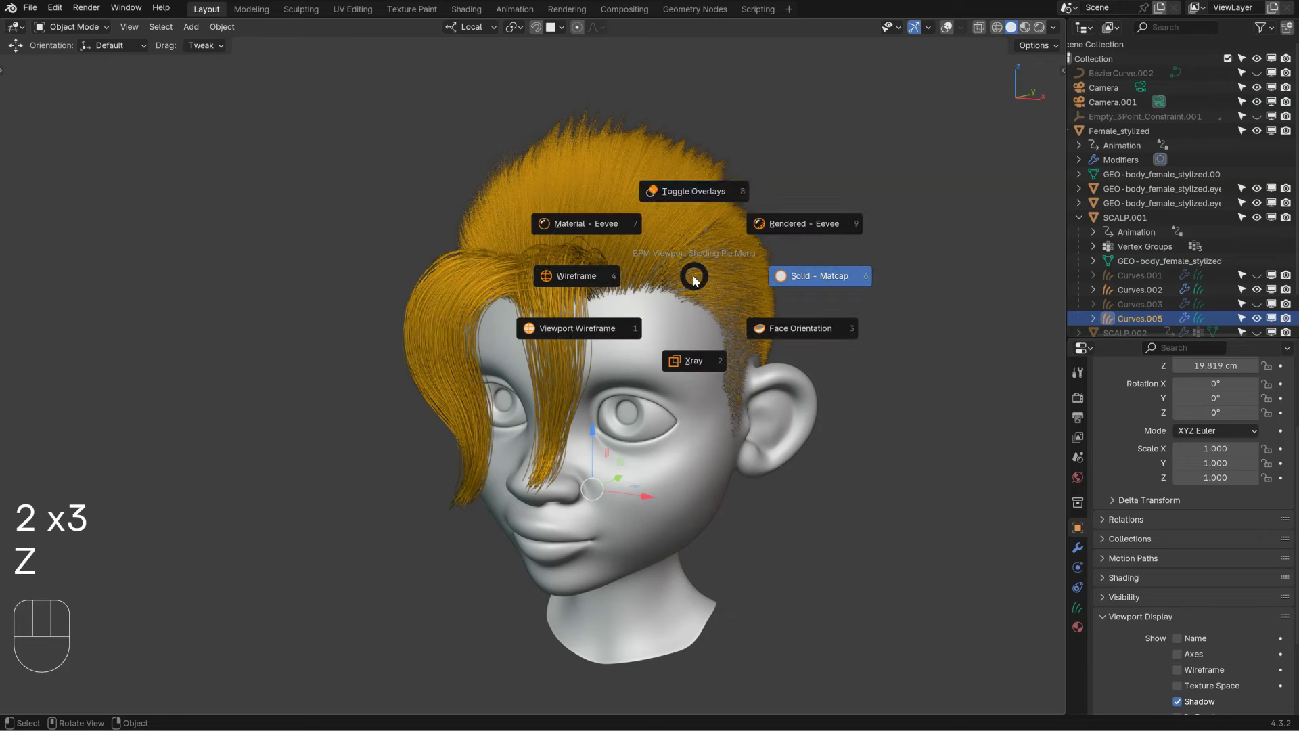
click(690, 191)
shift+middle_drag(586, 221, 644, 235)
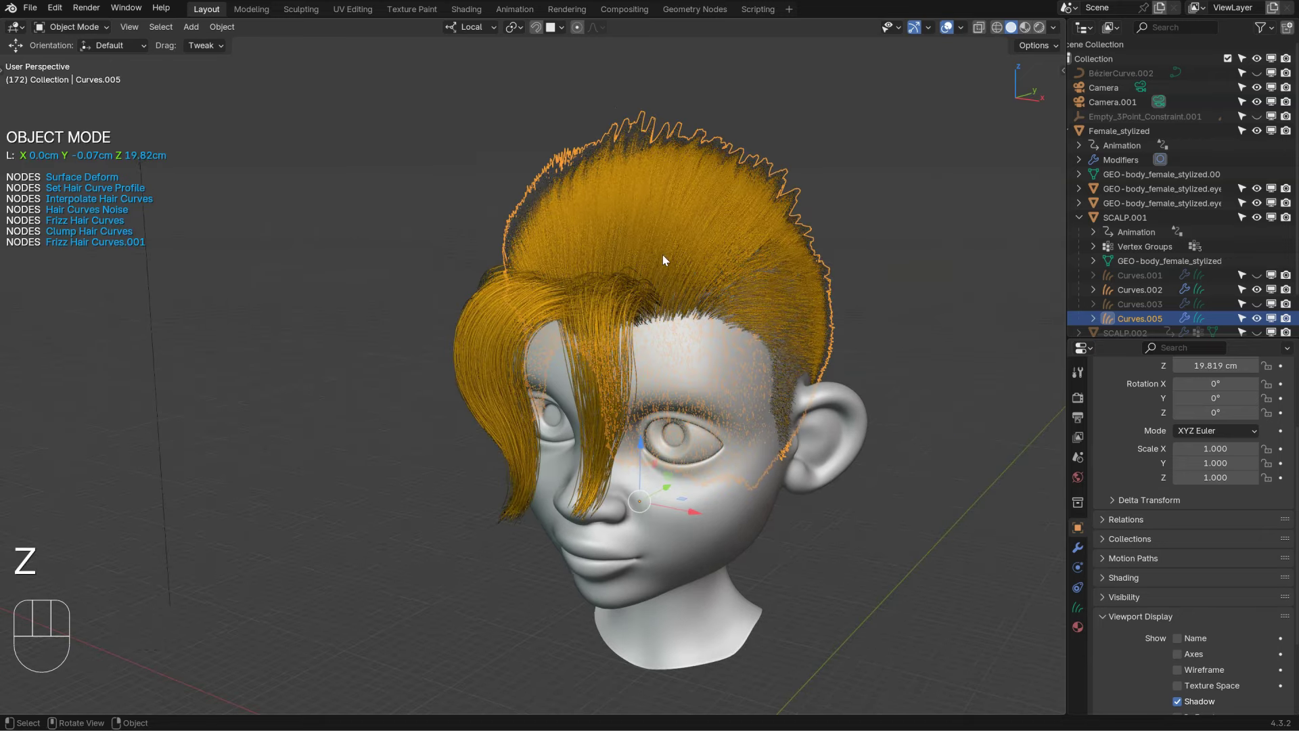
key(apostrophe)
drag(661, 237, 819, 183)
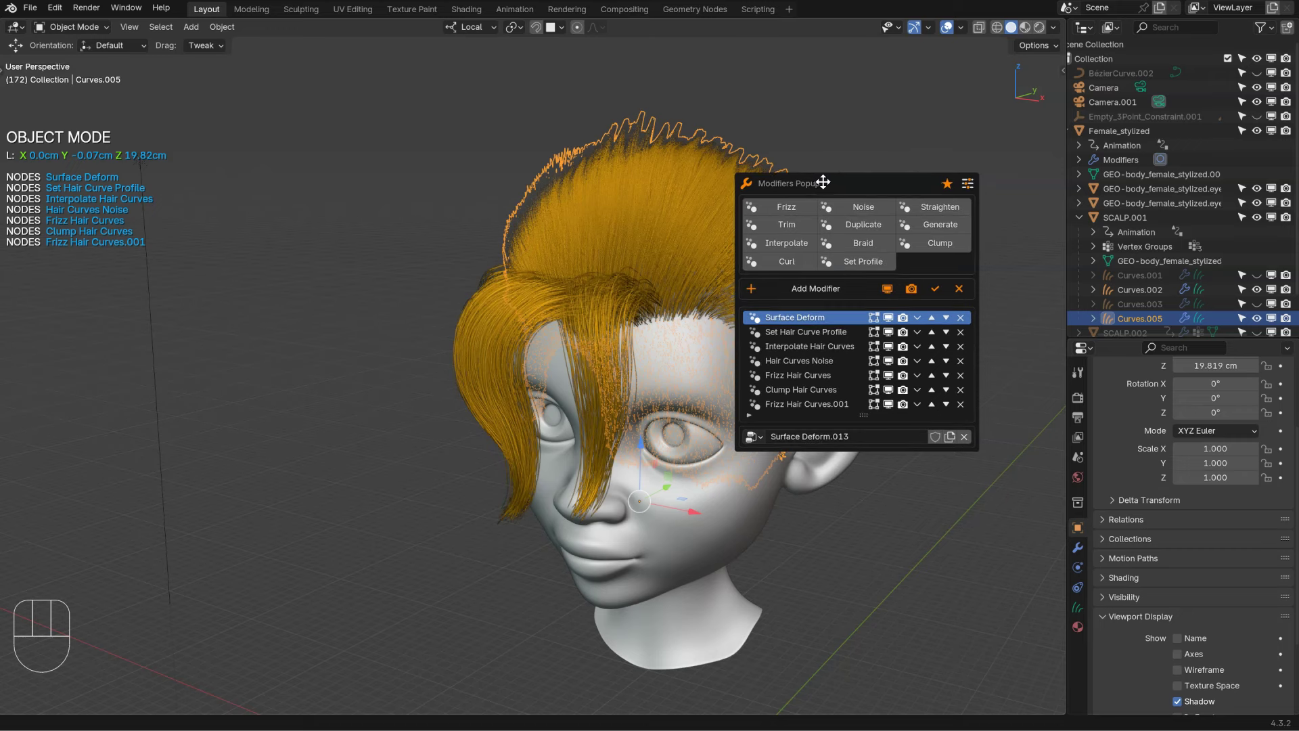
Step: Open the Preferences editor beside the viewport, expand the Curves Modifiers favourites and widen the editor
key(less)
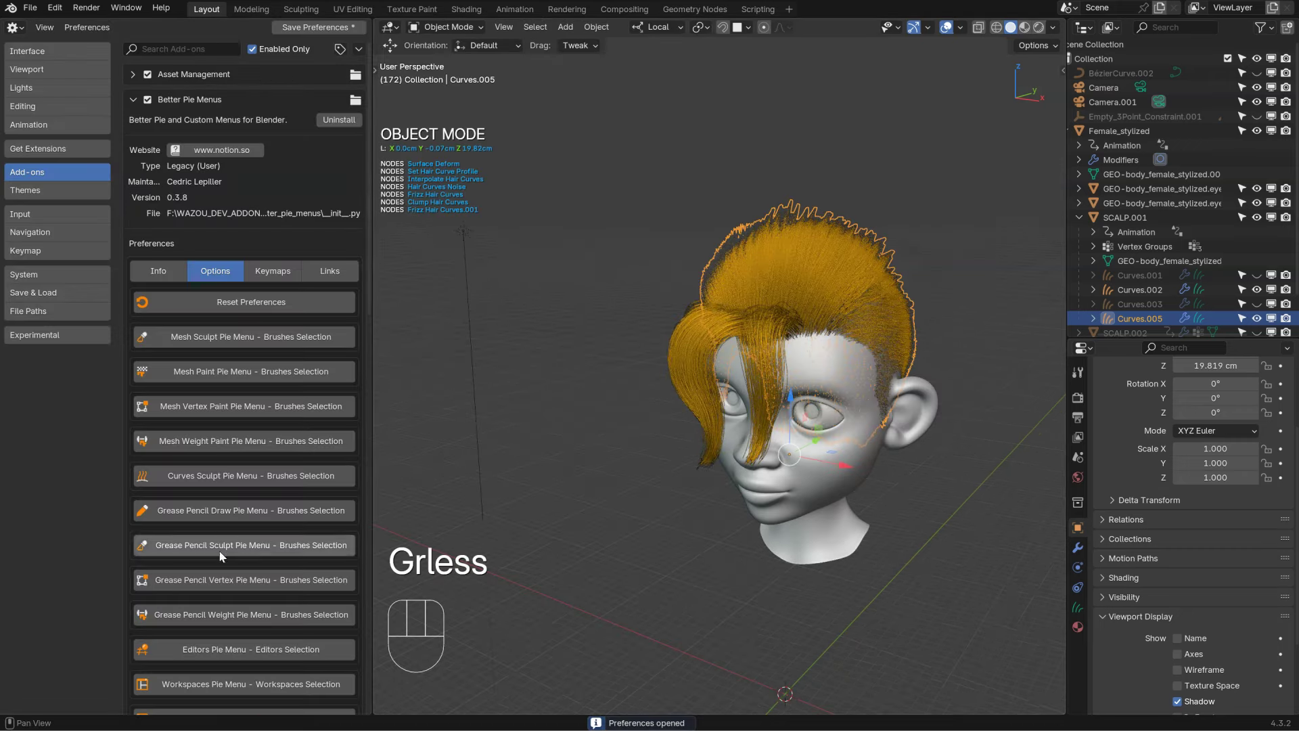
scroll(215, 290, down, 15)
click(215, 272)
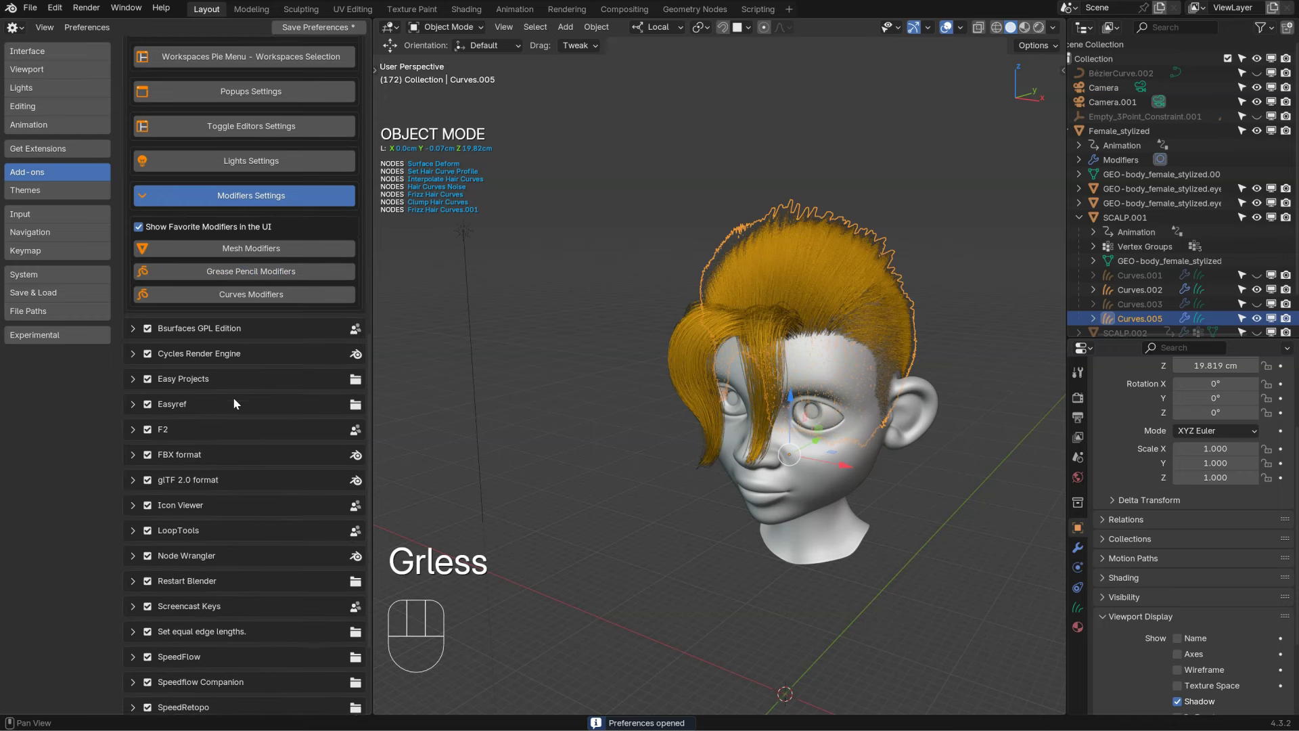
click(244, 295)
drag(372, 304, 491, 303)
Step: Remove Curl and Braid from the Curves modifier favourites and reopen the Modifiers Popup over the hair
key(quotedbl)
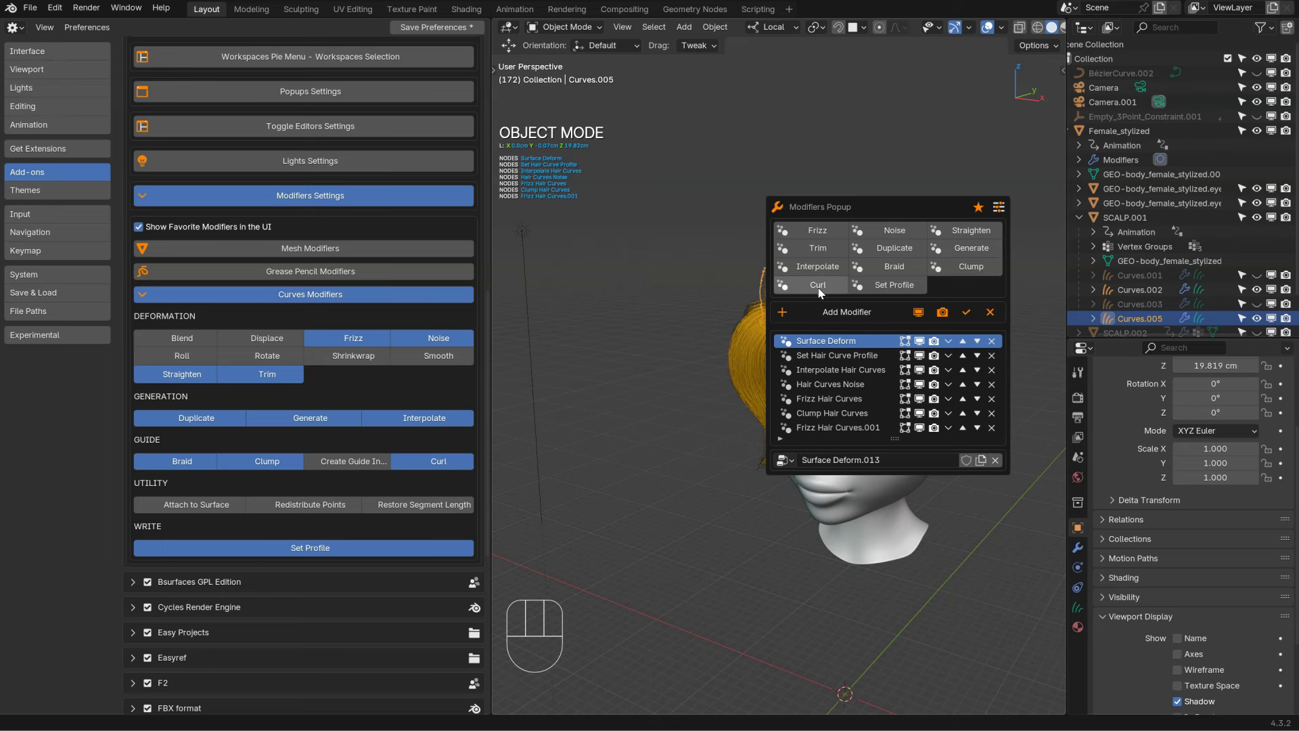
click(433, 458)
click(187, 462)
key(alt+space)
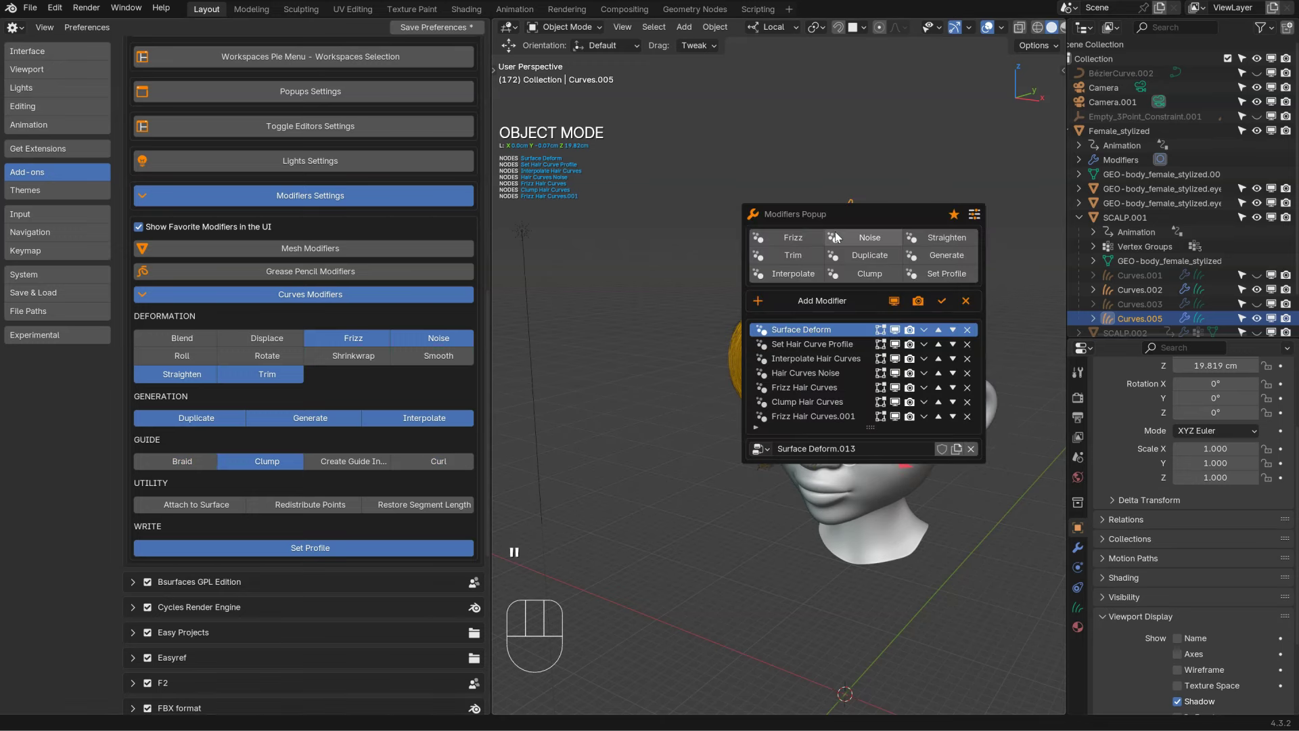
drag(896, 218, 852, 152)
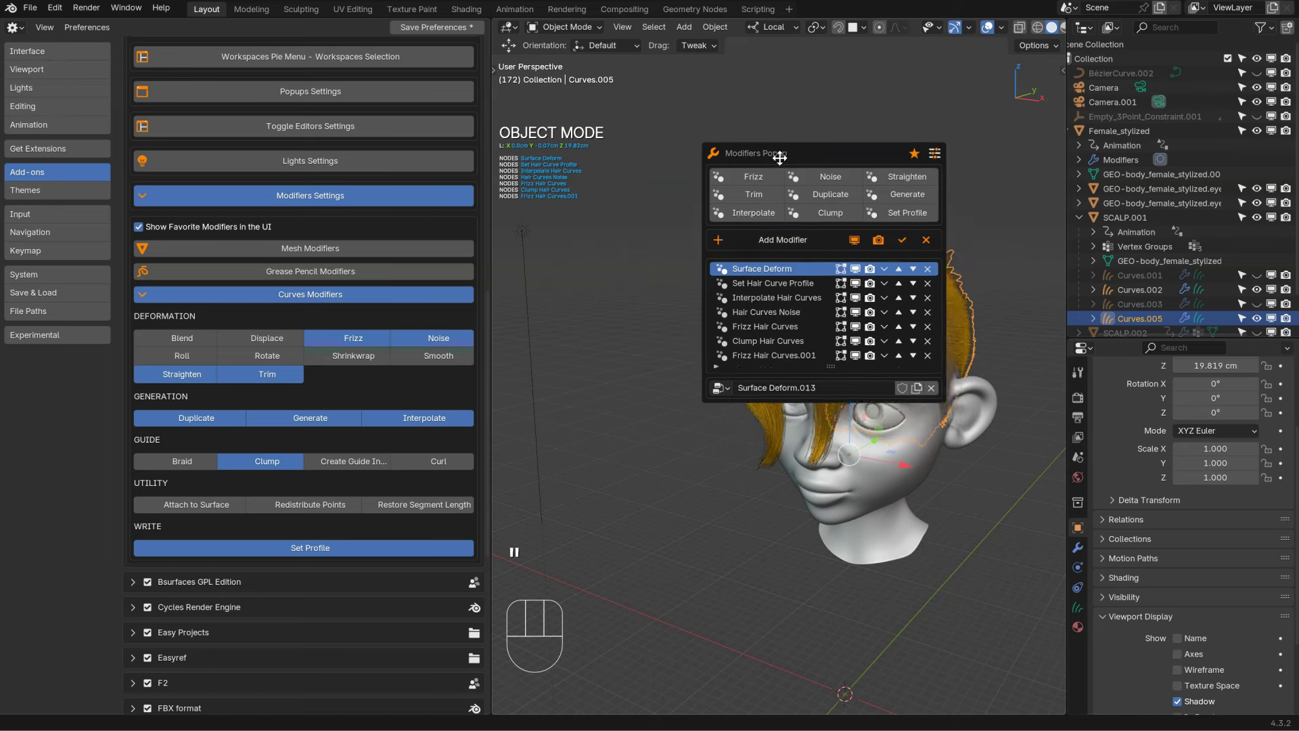
Step: Toggle the popup's favourites off and on, and switch the modifier list to the stacked panel layout and back
click(912, 150)
click(910, 149)
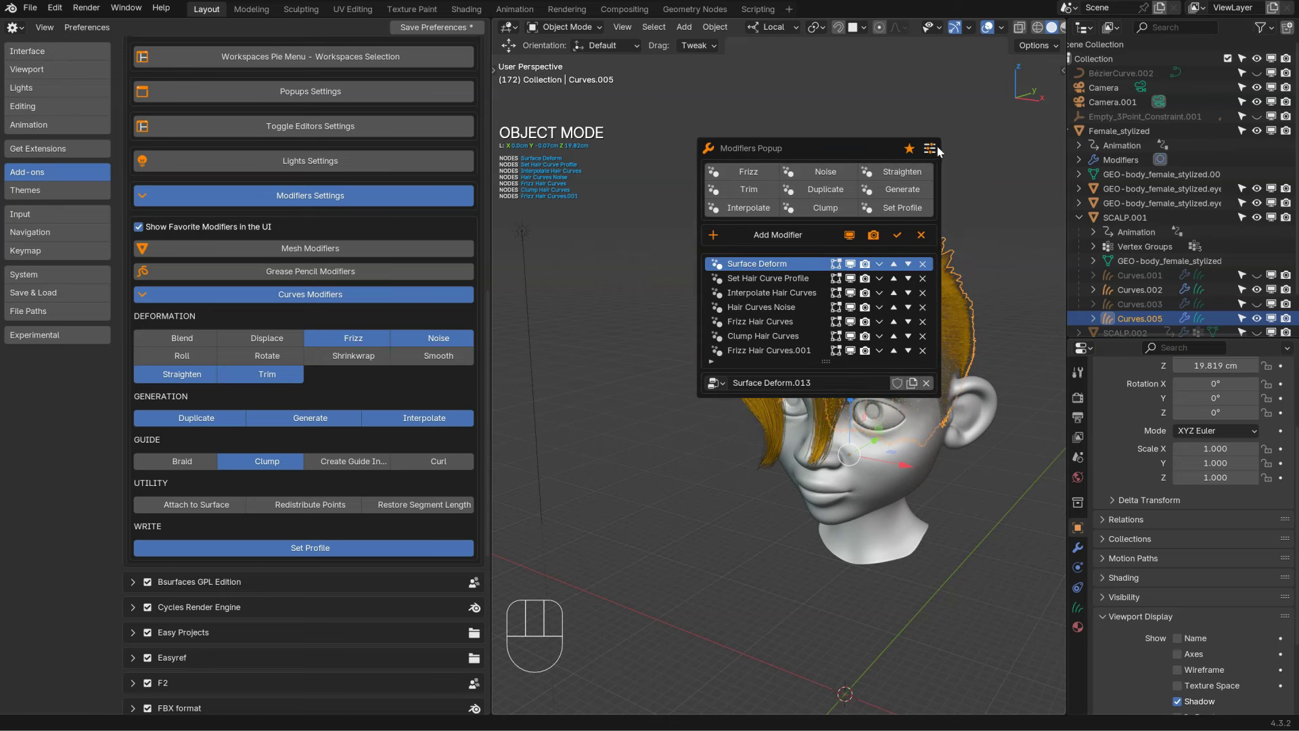
click(931, 149)
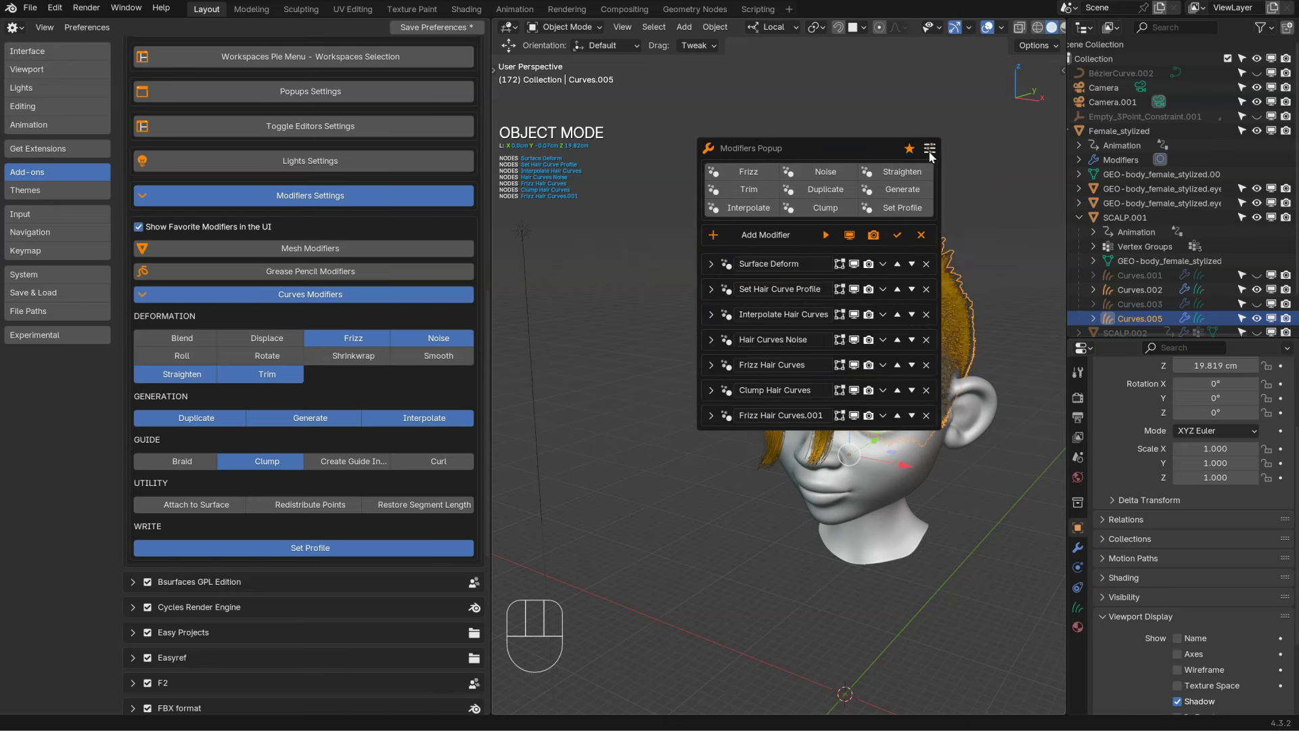
click(929, 149)
Step: Examine the settings of Set Hair Curve Profile, Interpolate Hair Curves, Hair Curves Noise and Frizz Hair Curves.001 in the popup
click(743, 281)
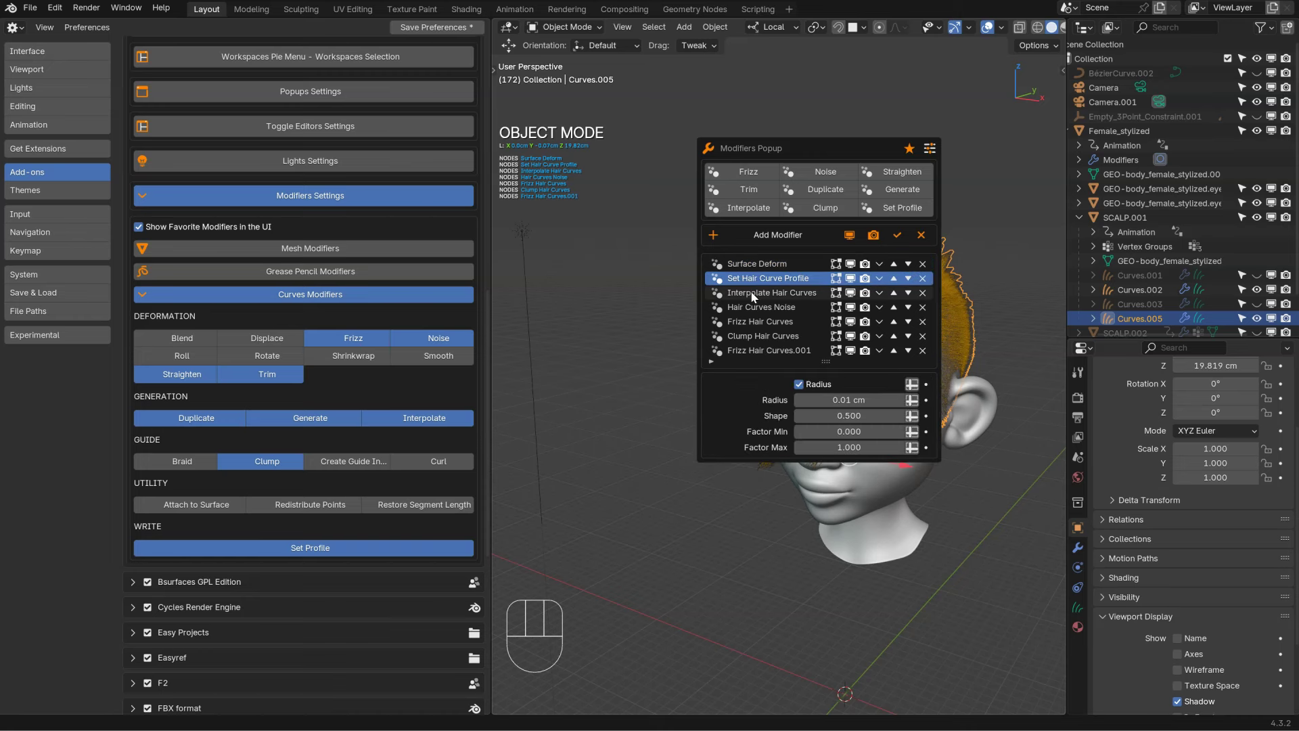
click(754, 294)
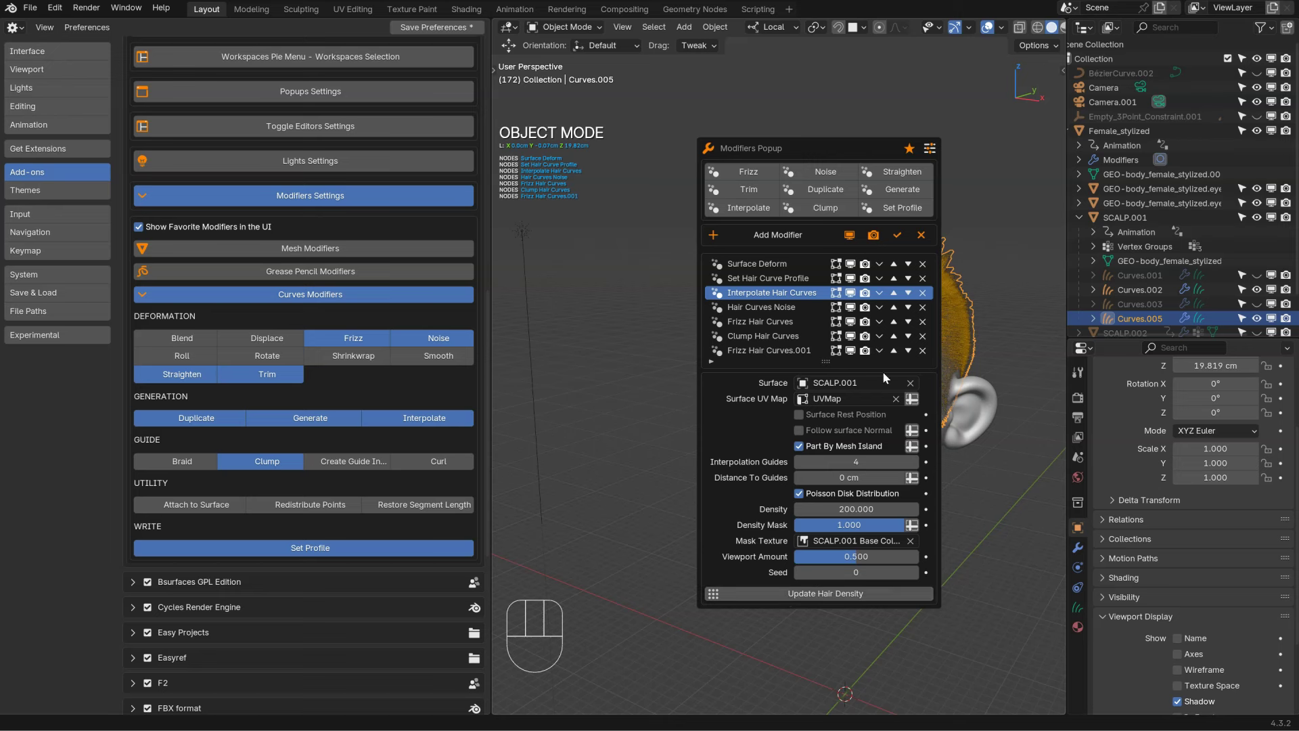
click(760, 309)
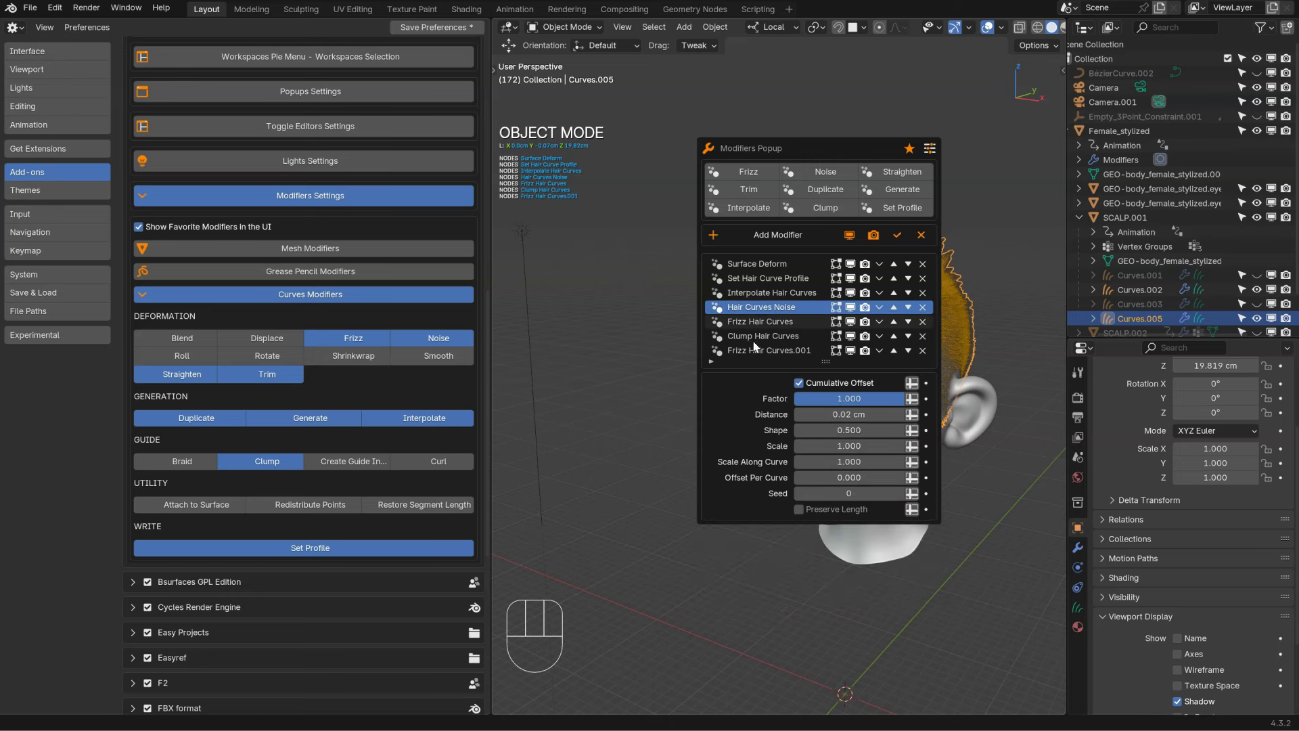
click(765, 351)
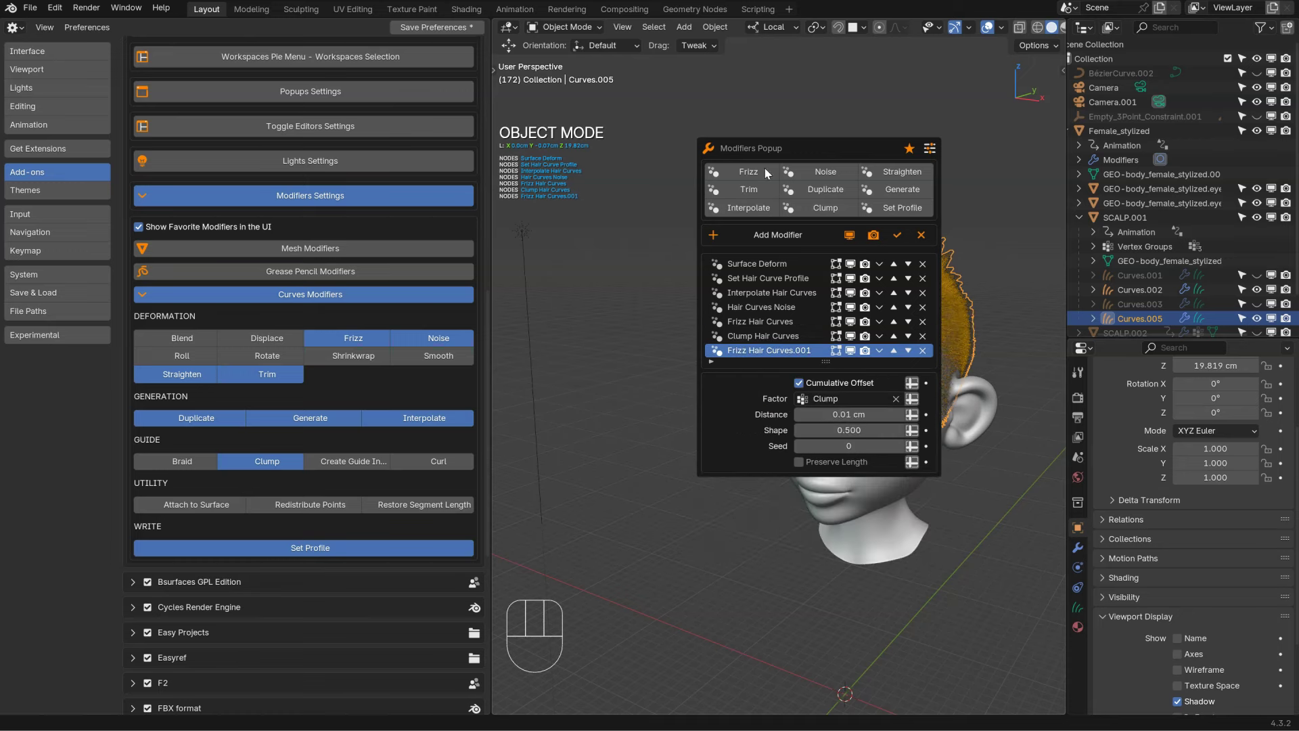
Step: Close the Outliner and the other side editors around the 3D viewport
key(less)
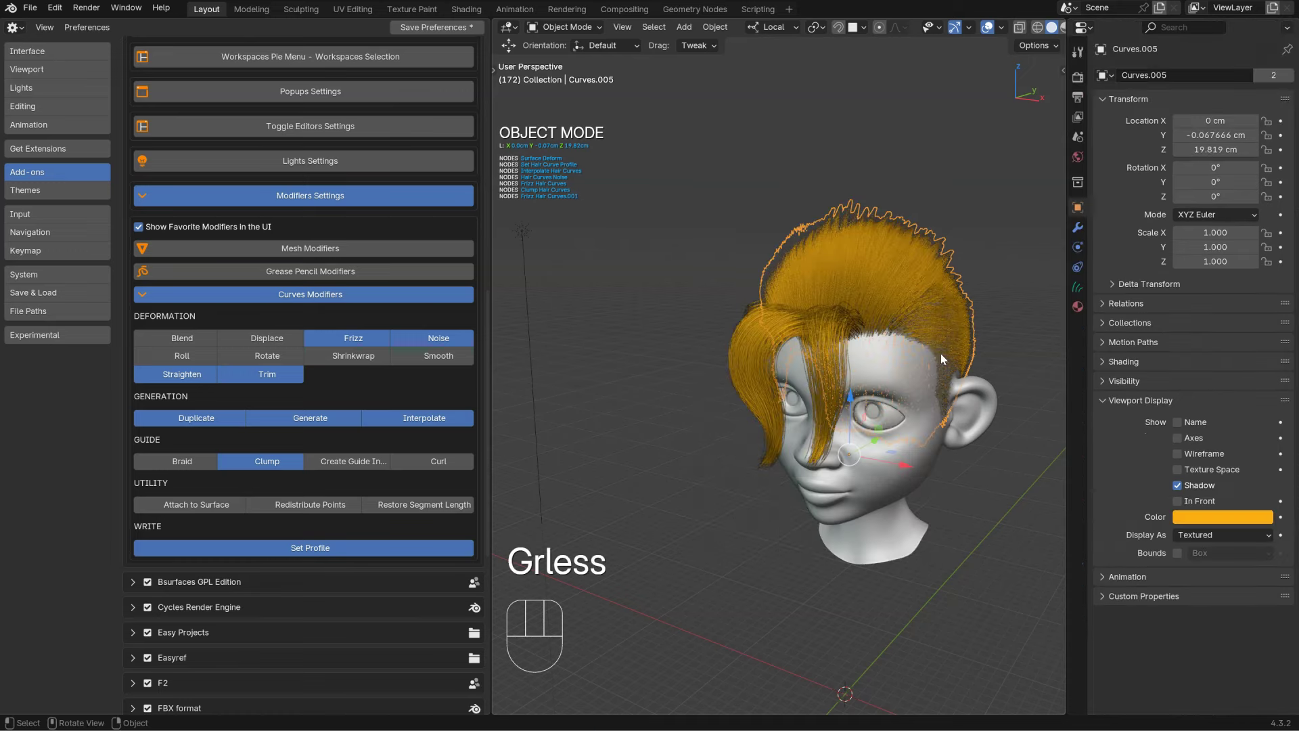
key(less)
shift+middle_drag(894, 237, 768, 223)
middle_drag(773, 298, 793, 319)
key(less)
ctrl+middle_drag(775, 370, 737, 379)
shift+middle_drag(737, 379, 672, 326)
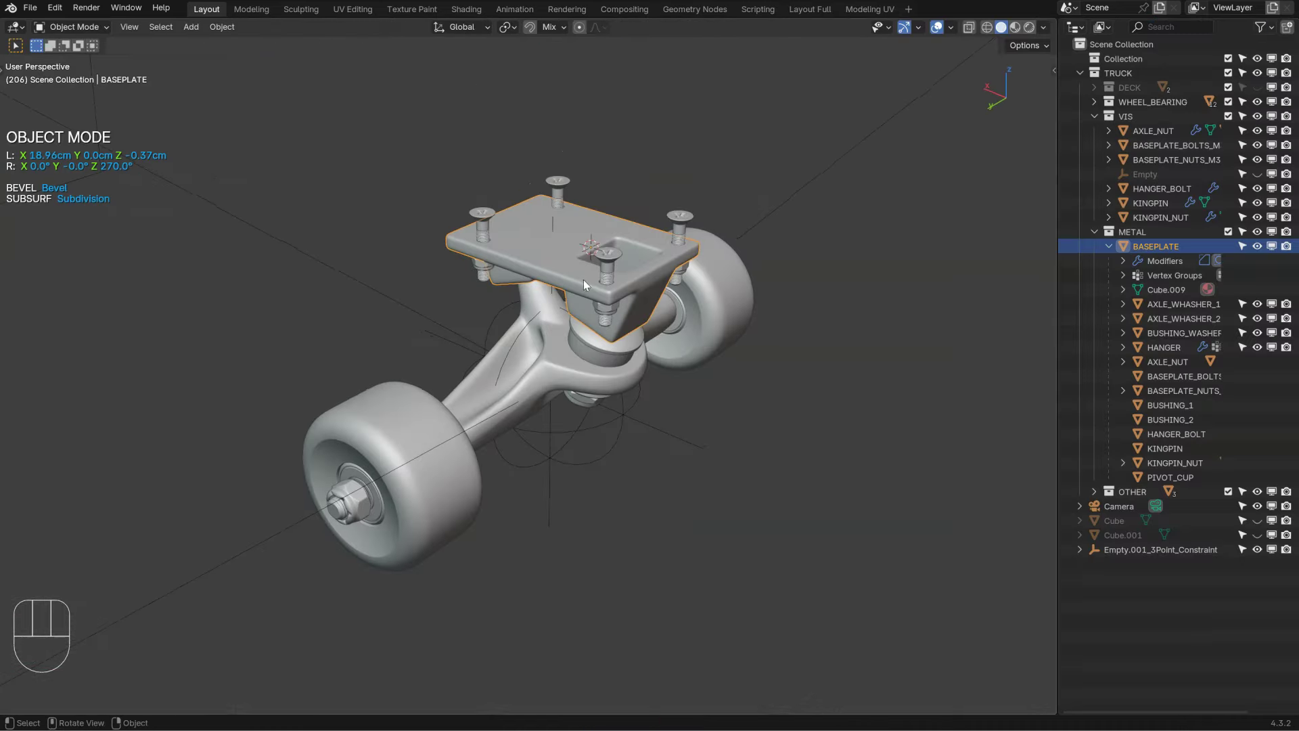
Step: Open the Objects List popup with the truck's baseplate selected
key(a)
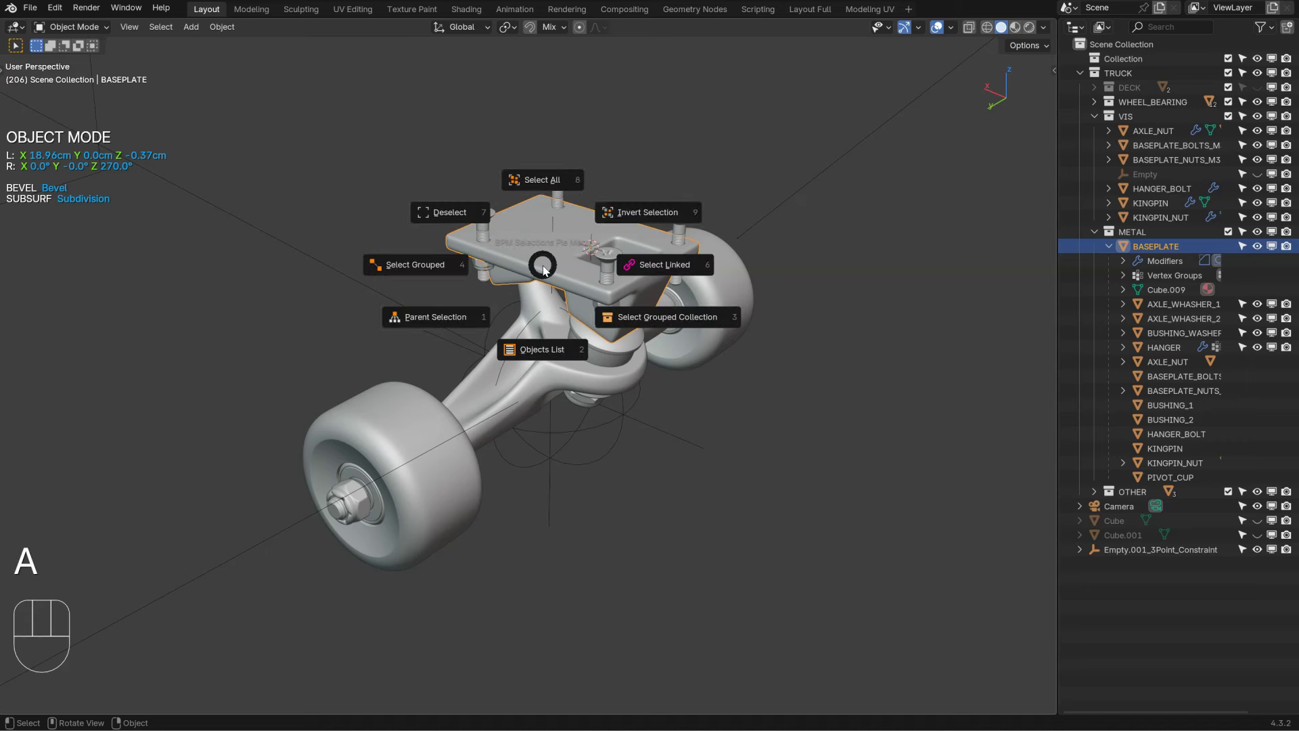
click(543, 349)
click(545, 353)
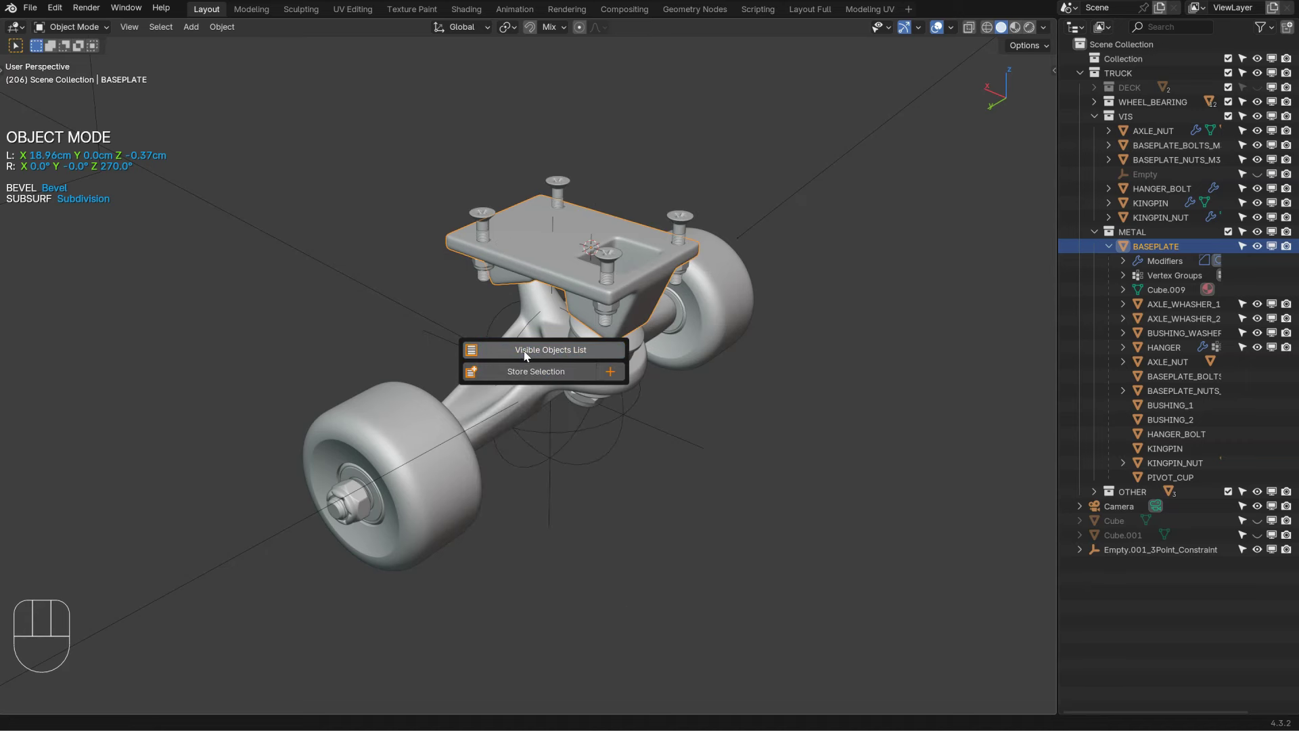
Step: Look into the Store Selection section, collapse it and expand the Visible Objects List instead
click(523, 373)
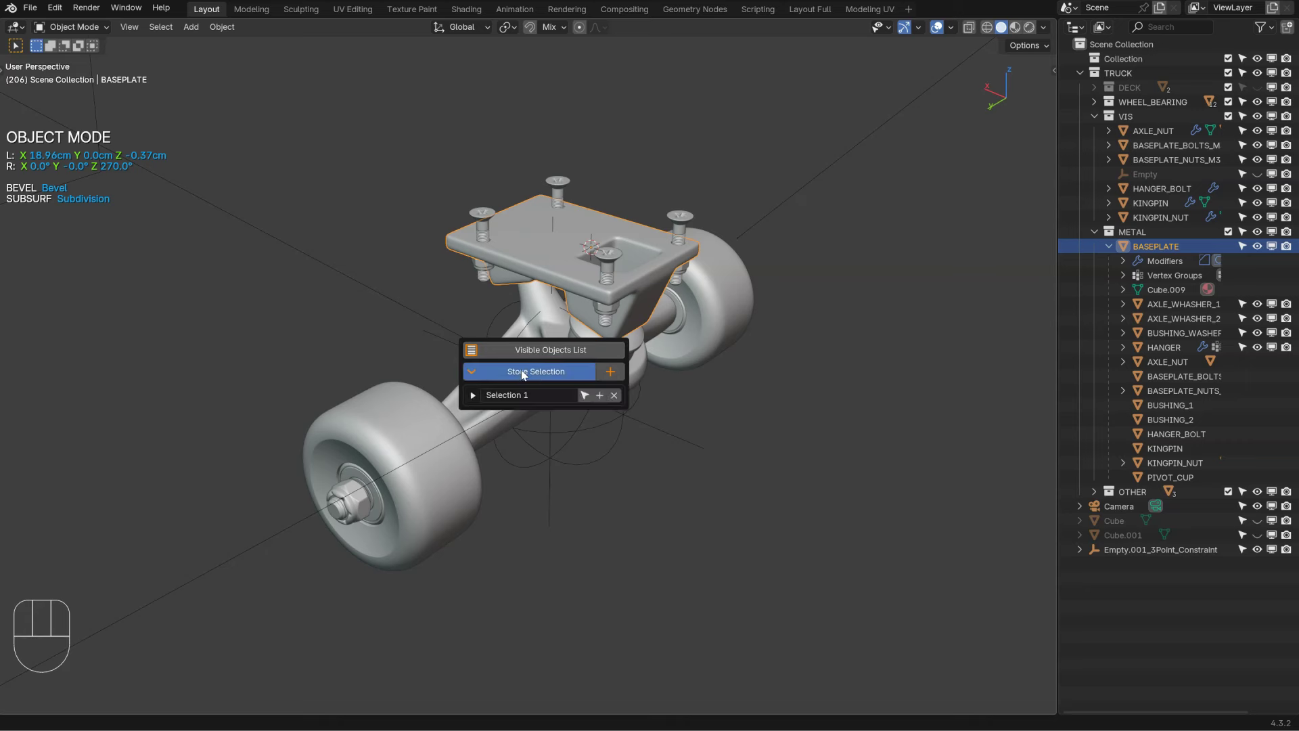
click(548, 374)
click(537, 351)
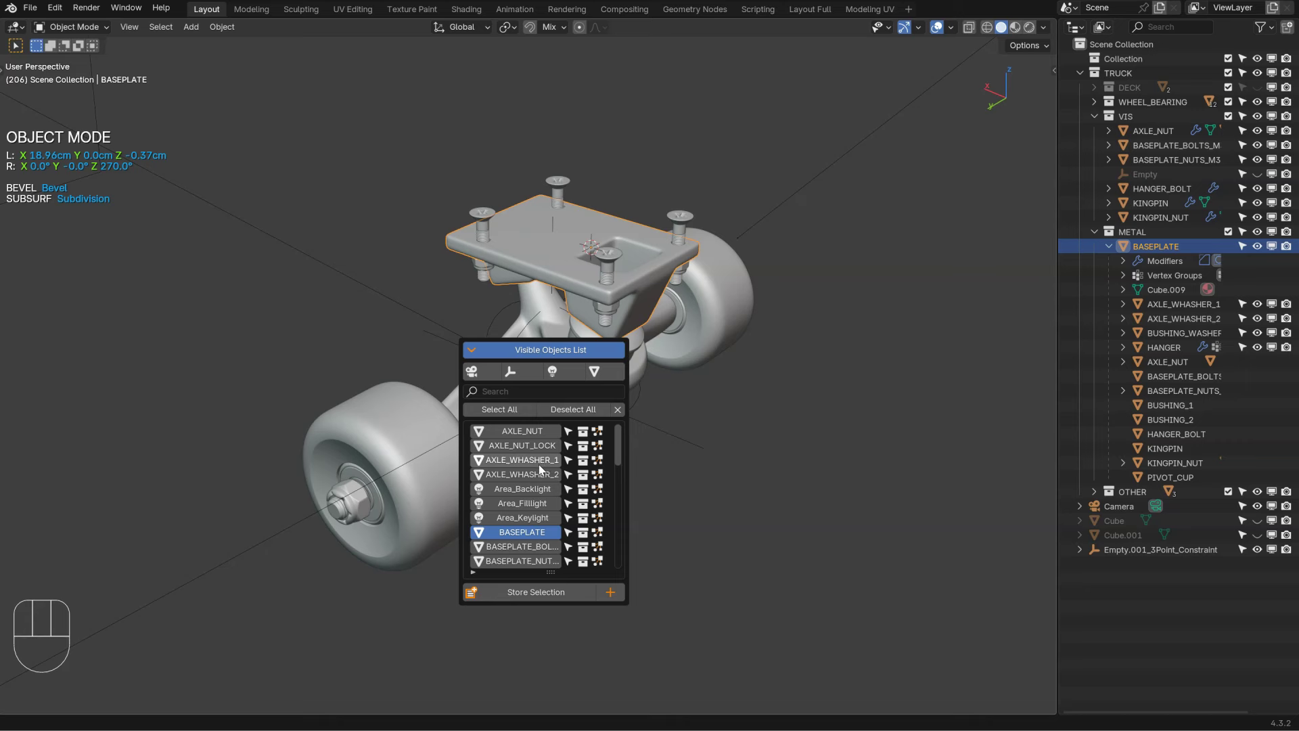
Step: Filter the visible objects by cameras, empties, lights and meshes one after another, and clear all the filters
click(482, 381)
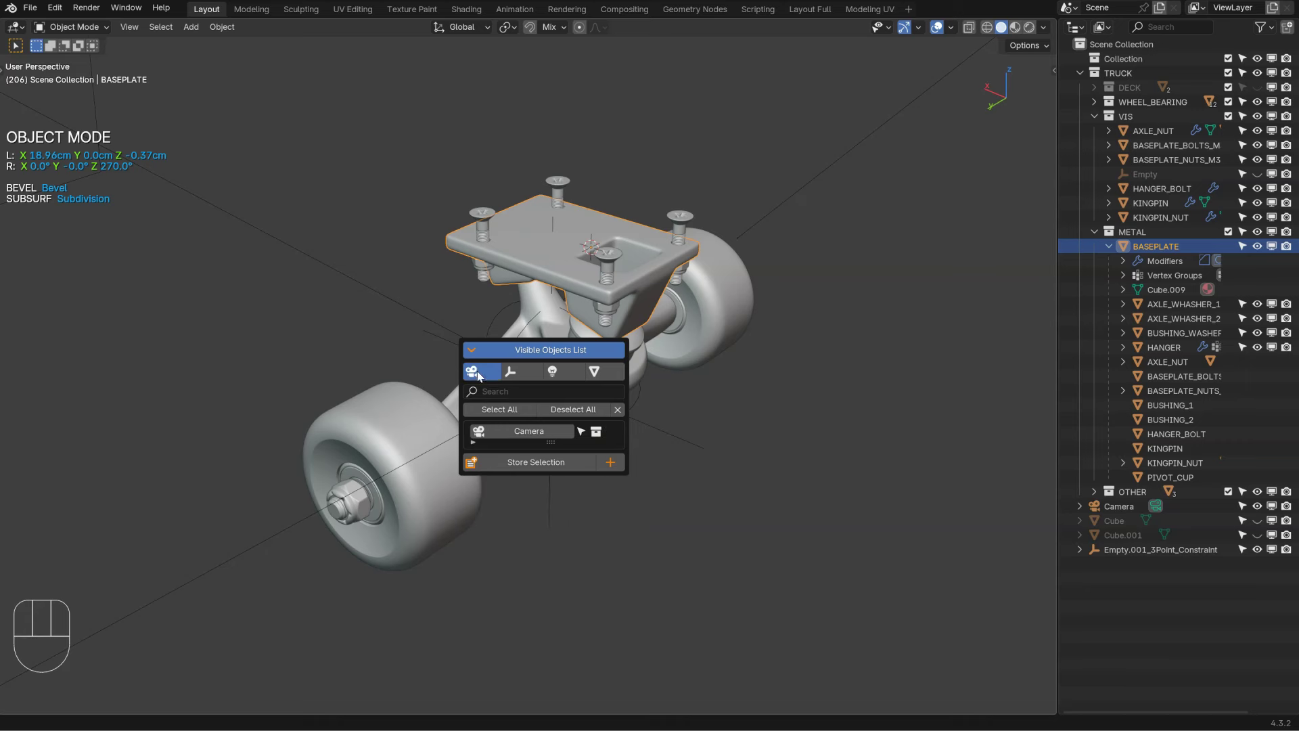
click(511, 372)
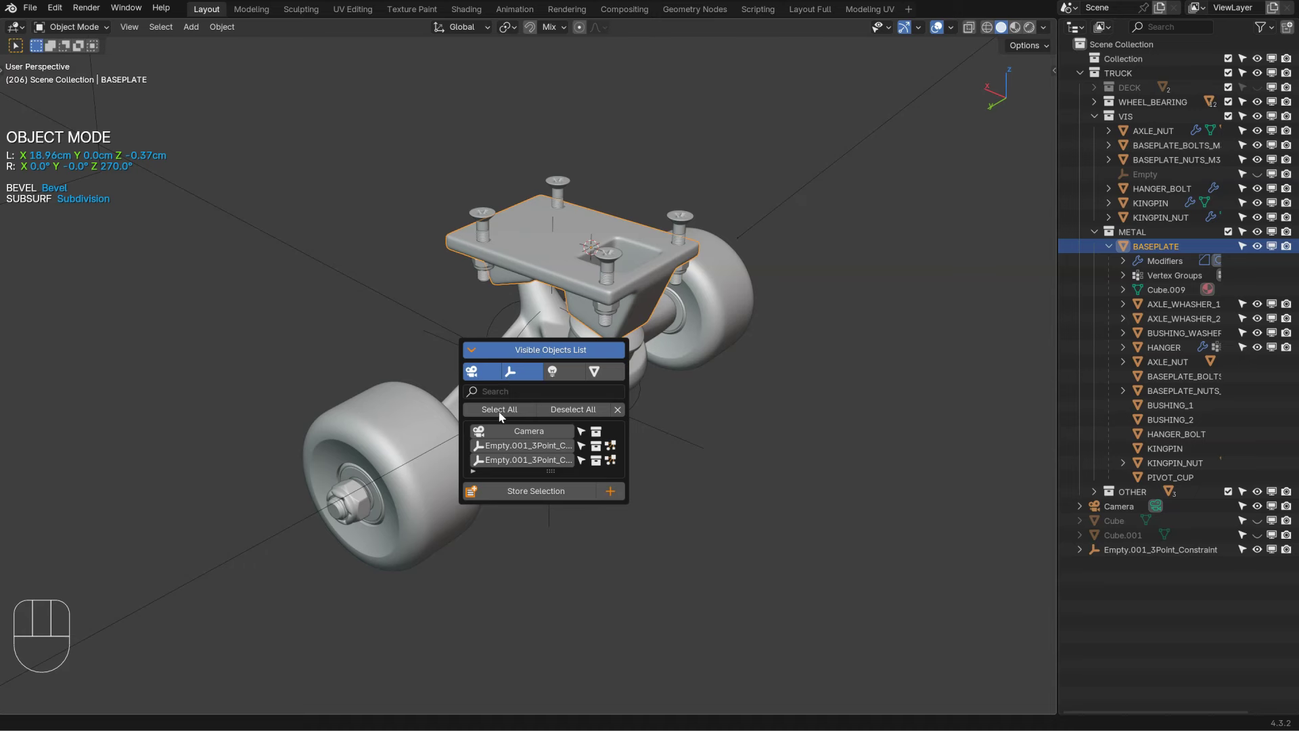
click(554, 373)
click(607, 372)
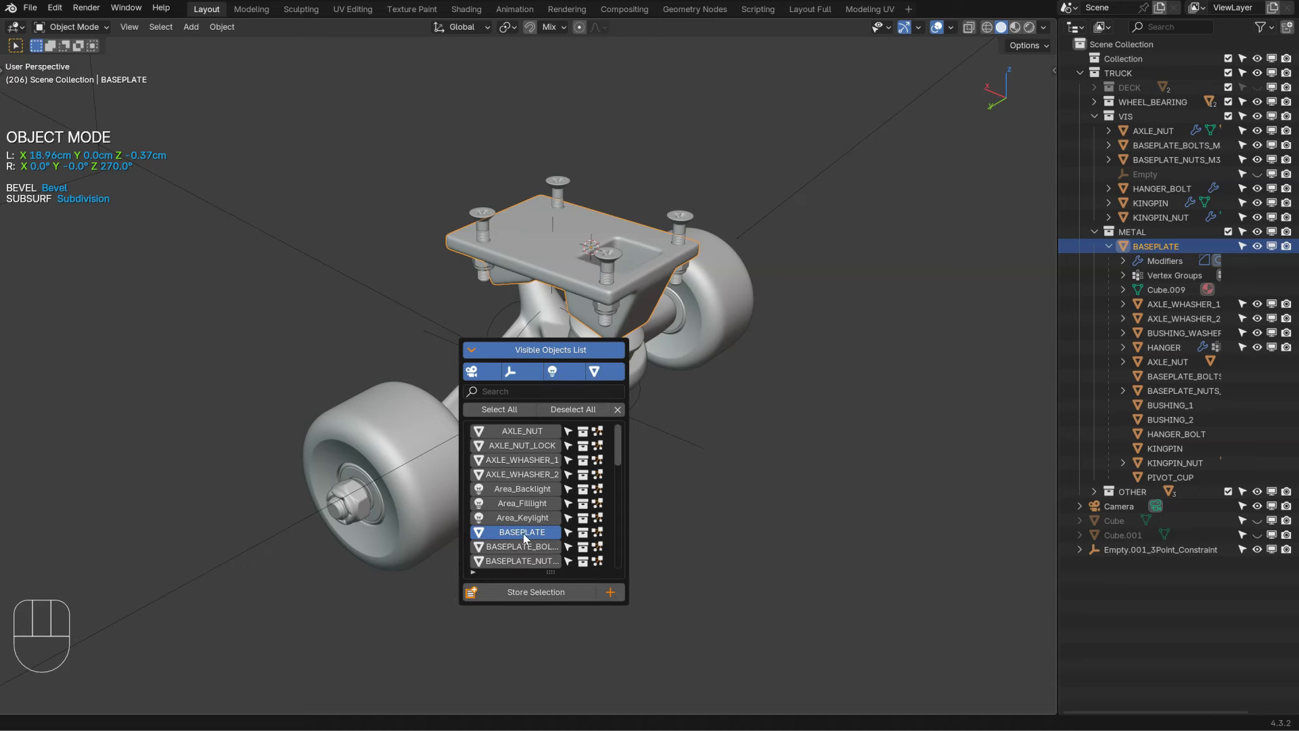
drag(607, 370, 495, 370)
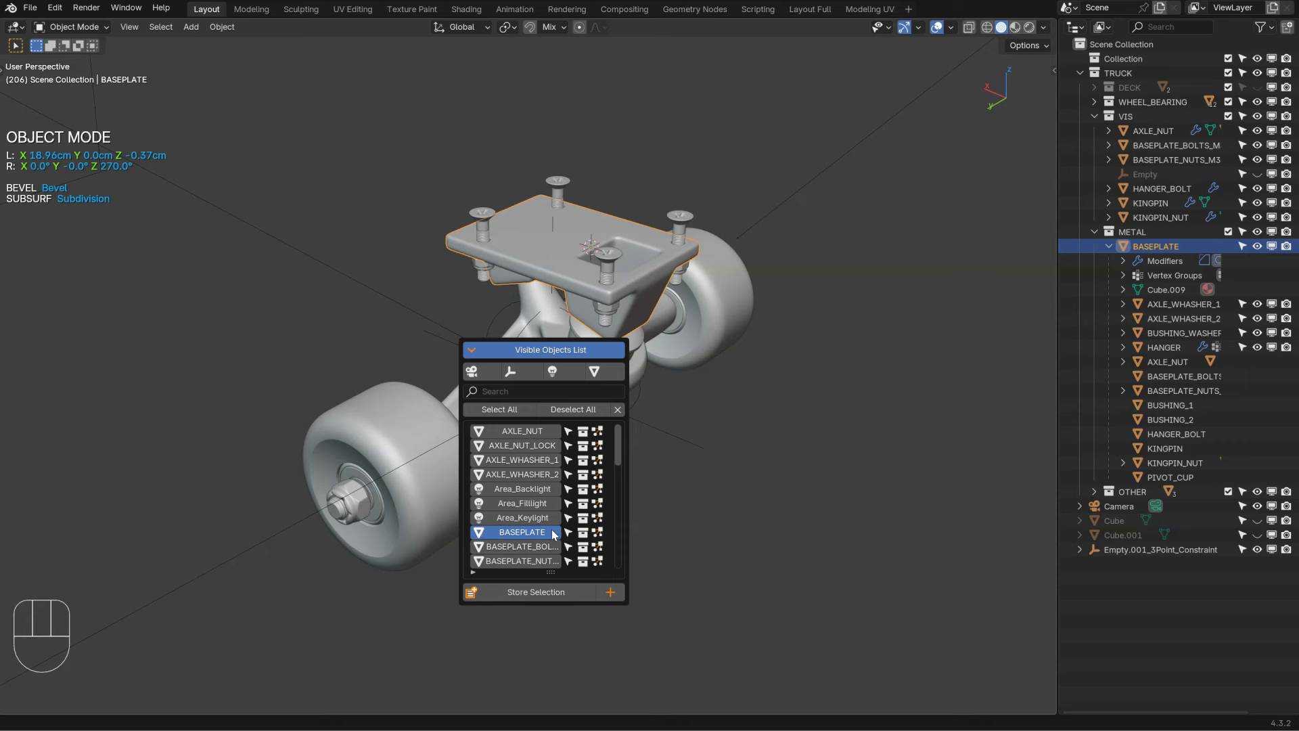
Step: Filter the Visible Objects List to show only empties and meshes
drag(623, 485, 646, 432)
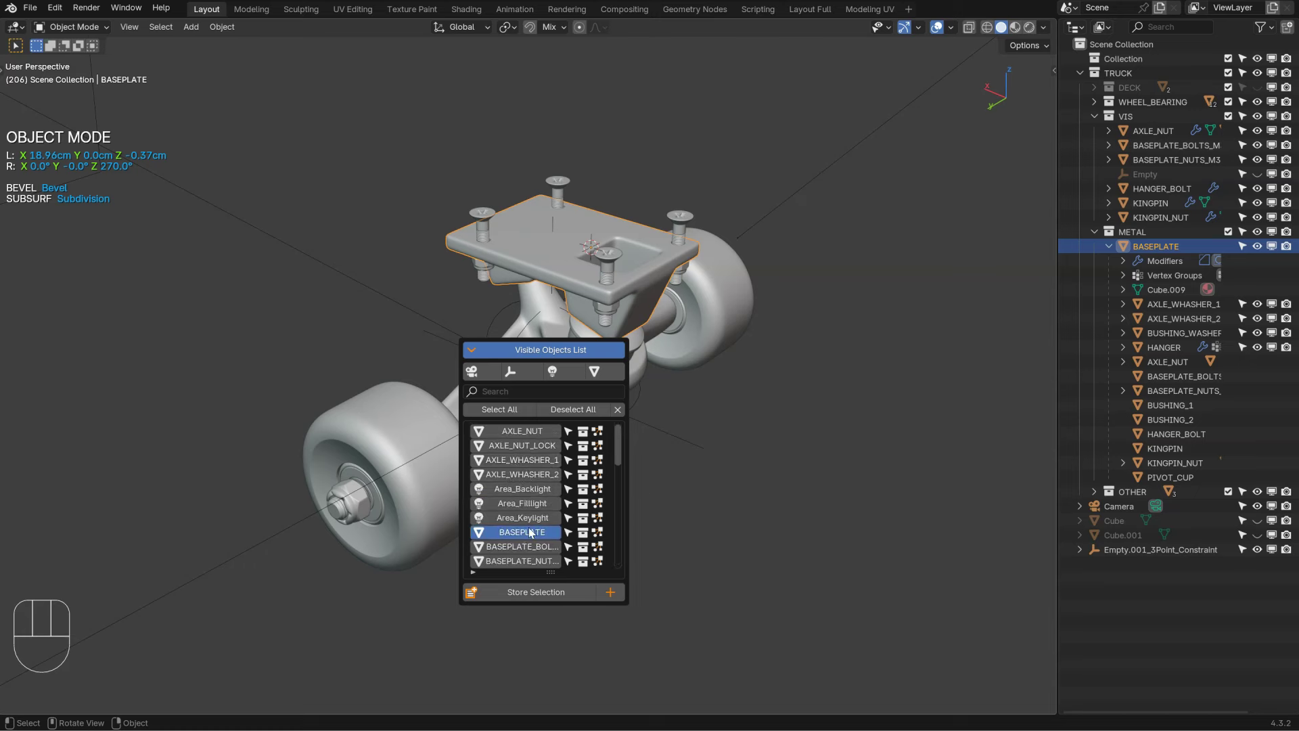
click(521, 373)
click(601, 376)
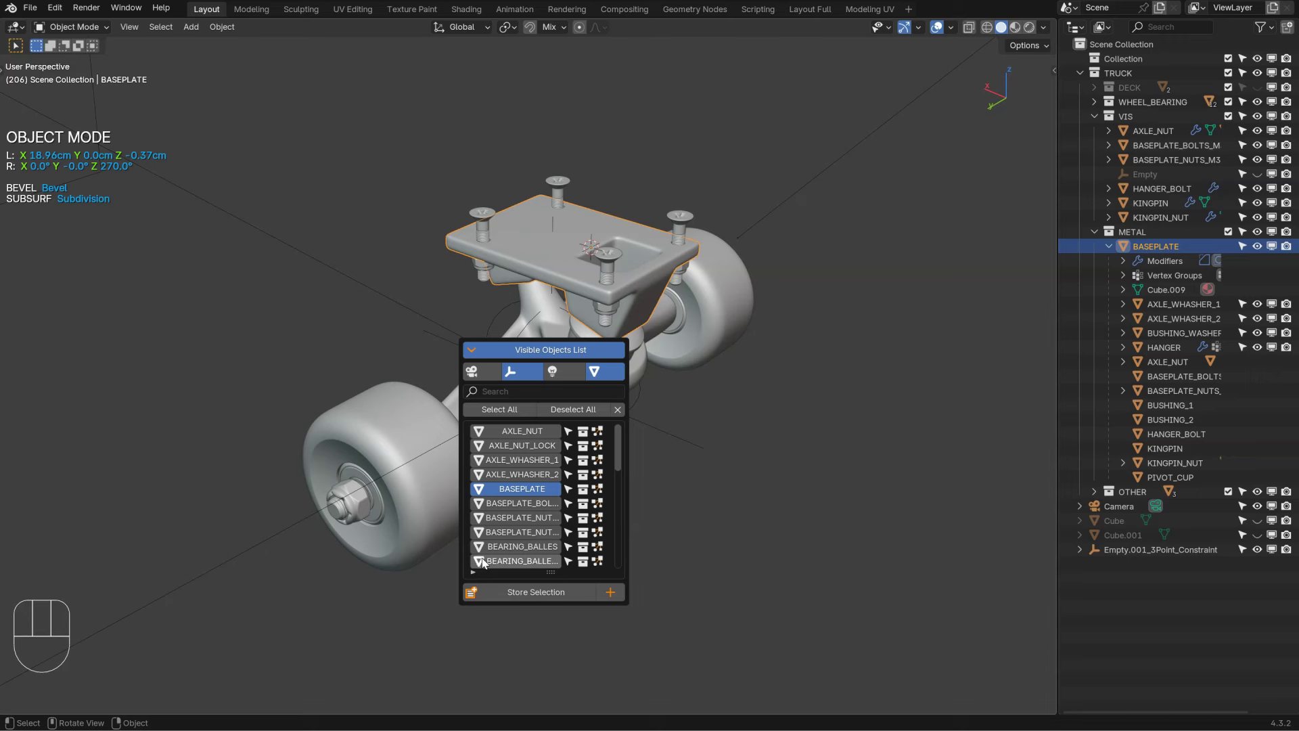
Step: Filter the visible objects list to show only lights and select all of the listed lights
click(510, 408)
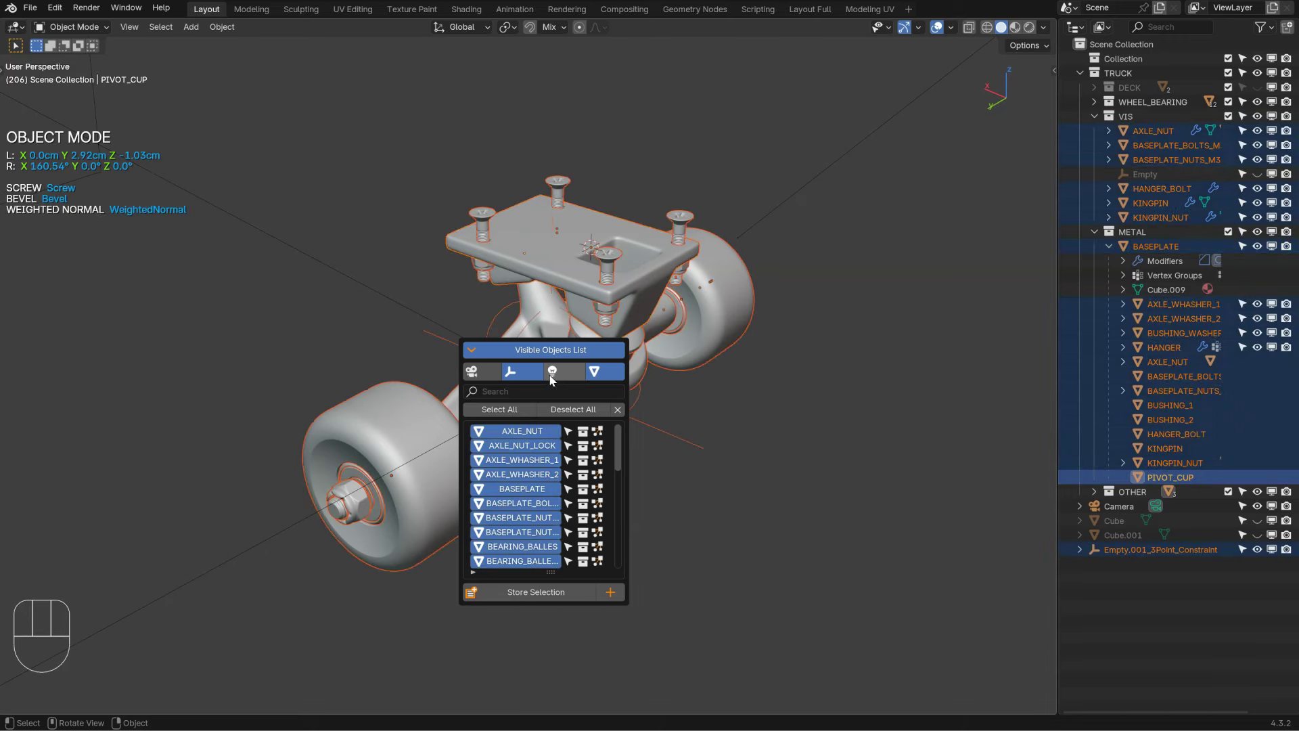
click(604, 372)
click(554, 372)
click(512, 372)
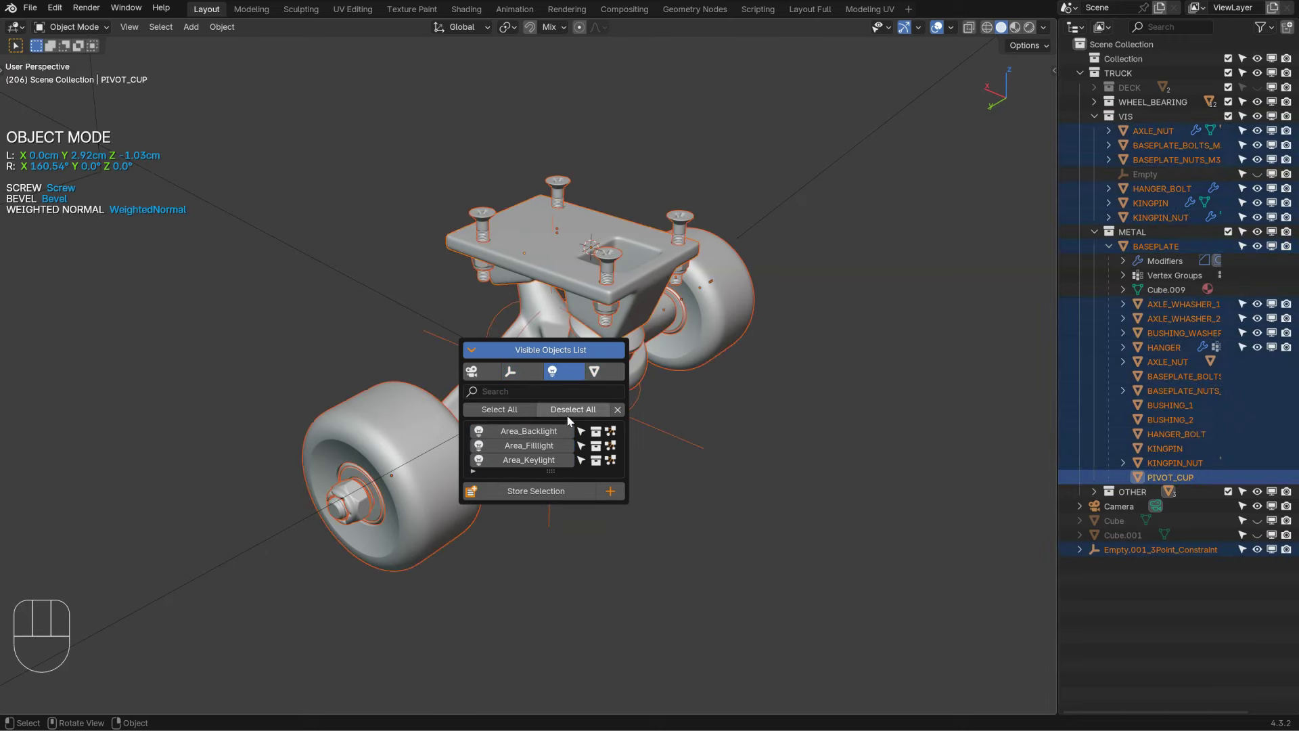
click(511, 410)
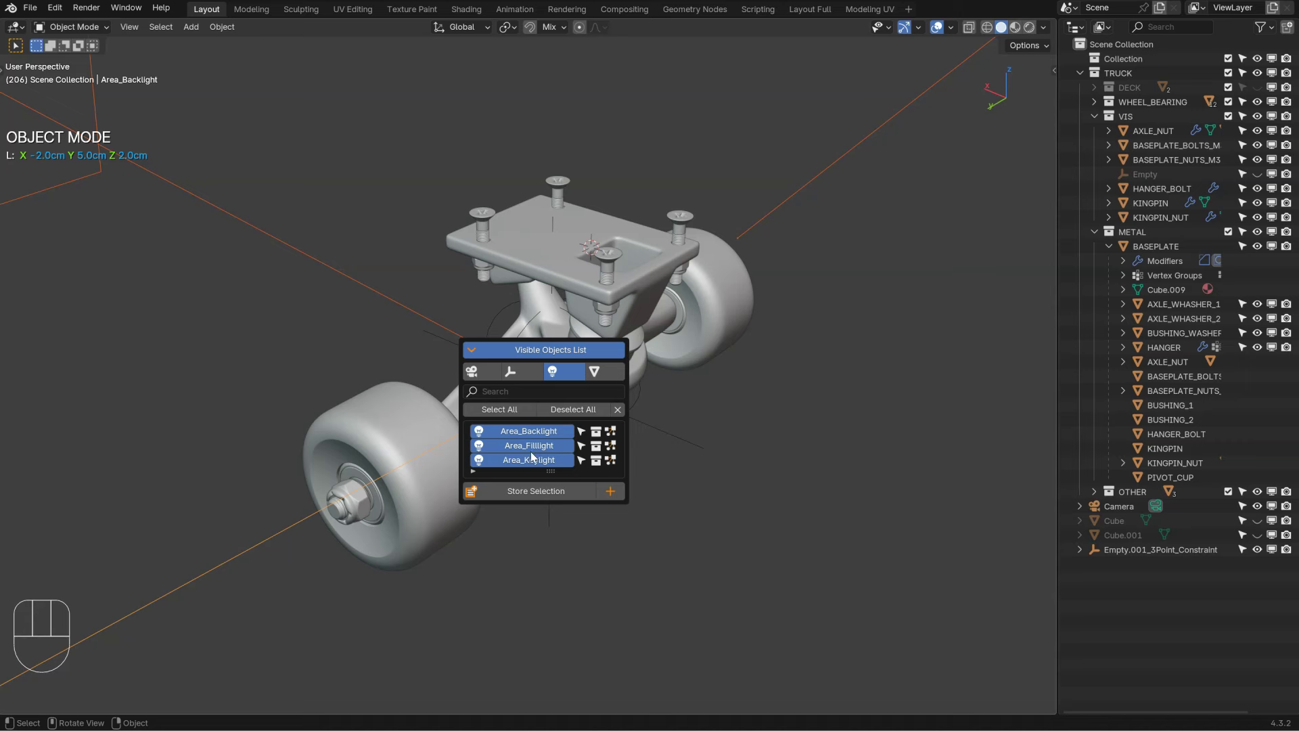
Step: Add empties to the list filter and select them with the lights, then clear the selection and type filters
click(510, 371)
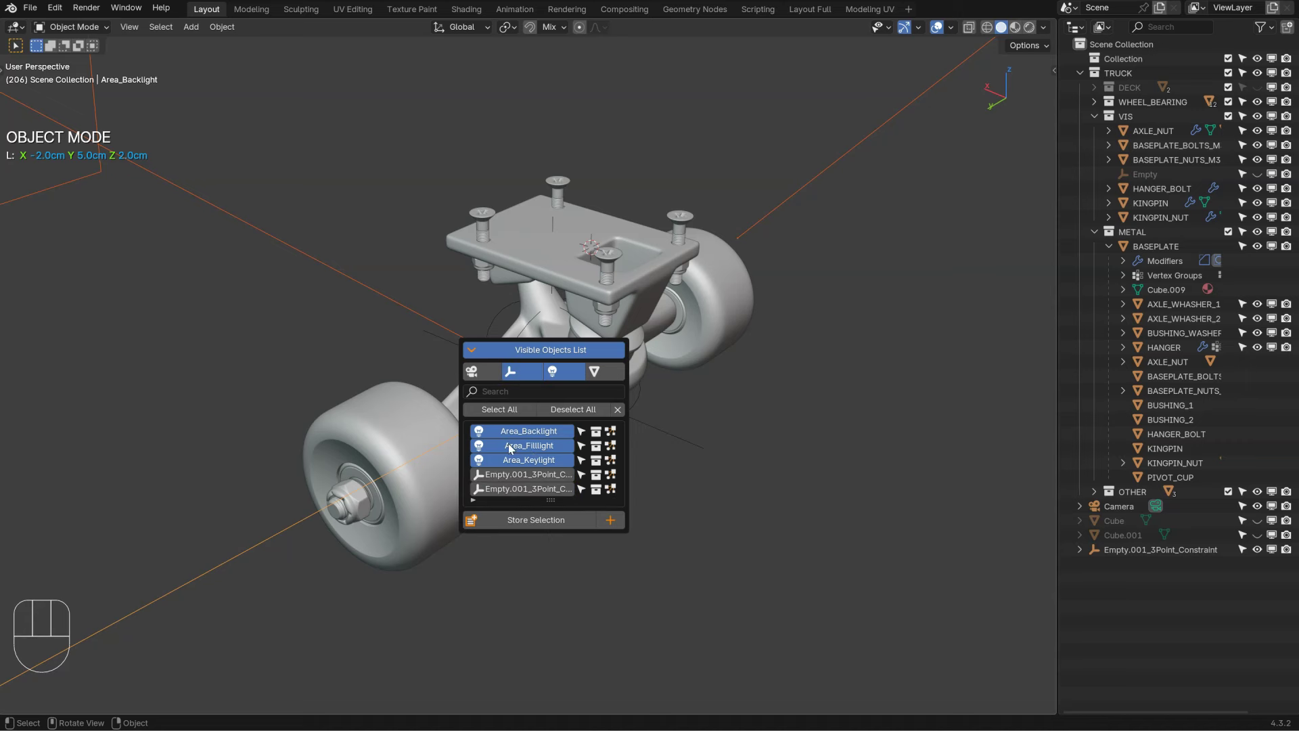
click(505, 410)
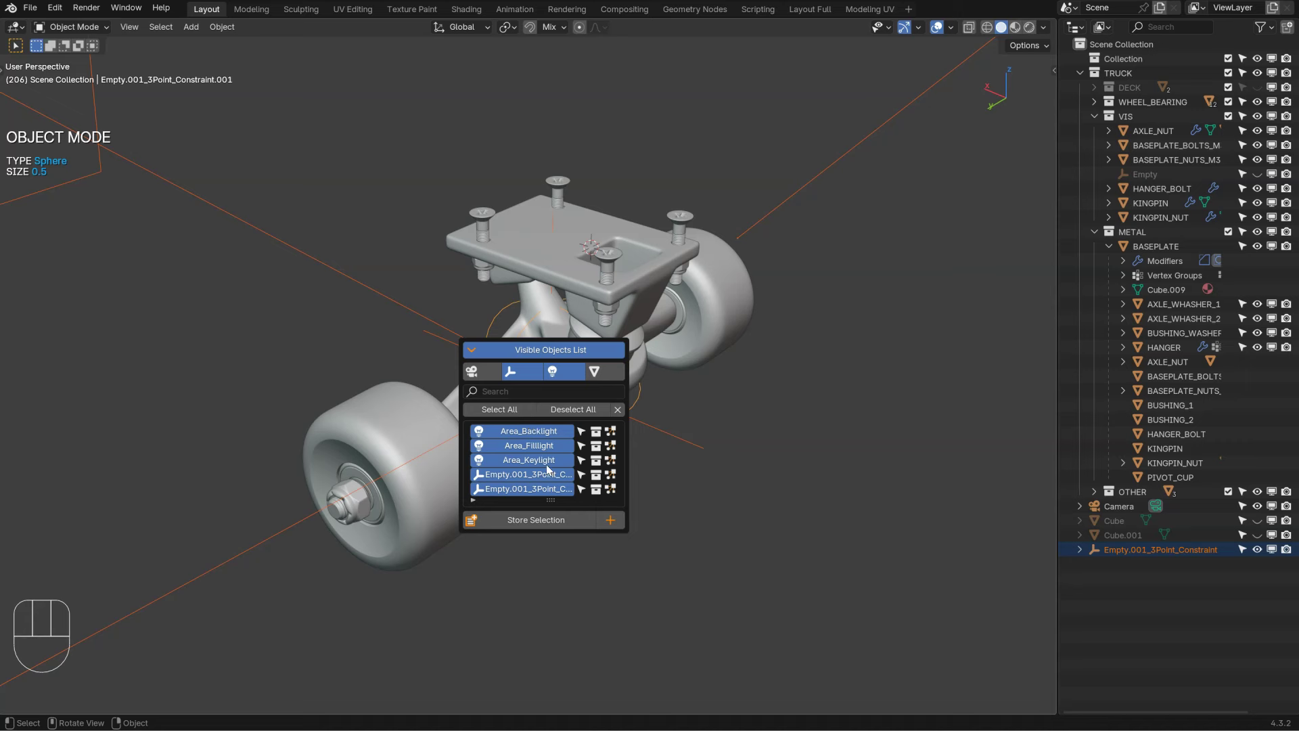
click(567, 409)
click(558, 373)
Step: Search the visible objects list for "are" and for "ca", clearing each search
click(521, 391)
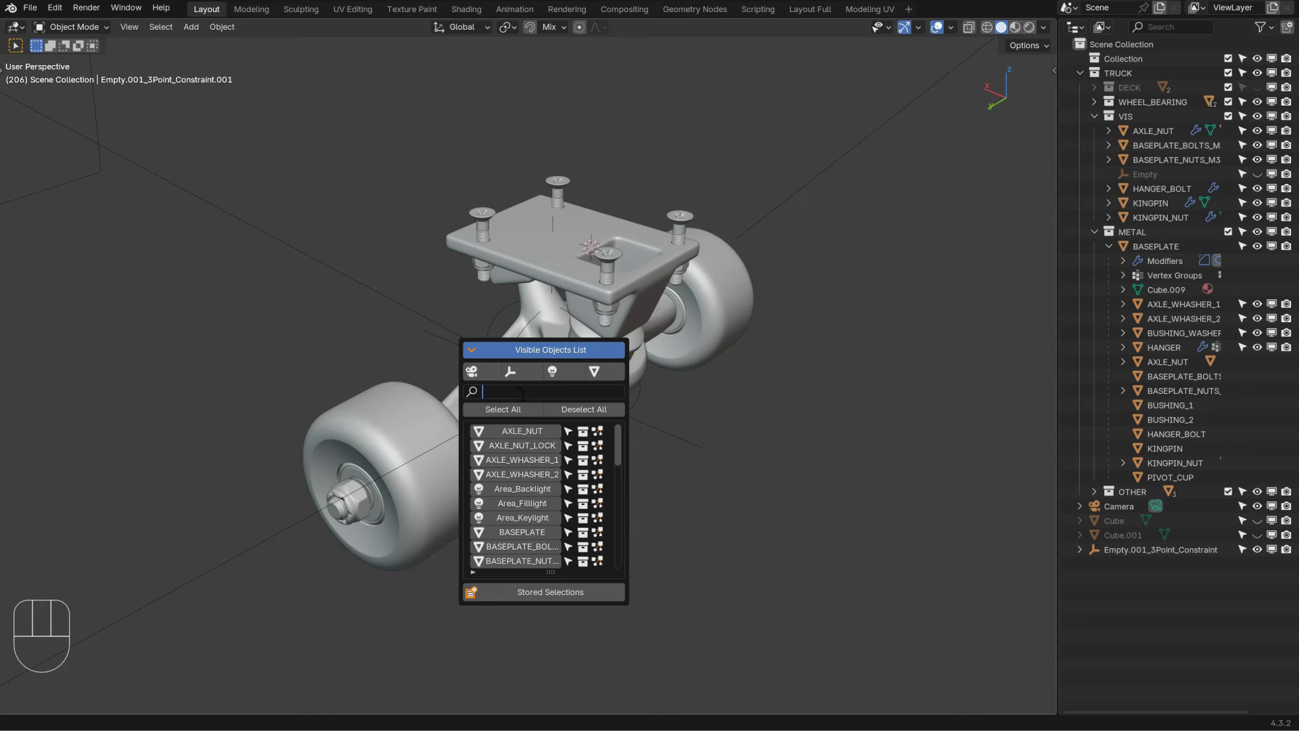
text(ar)
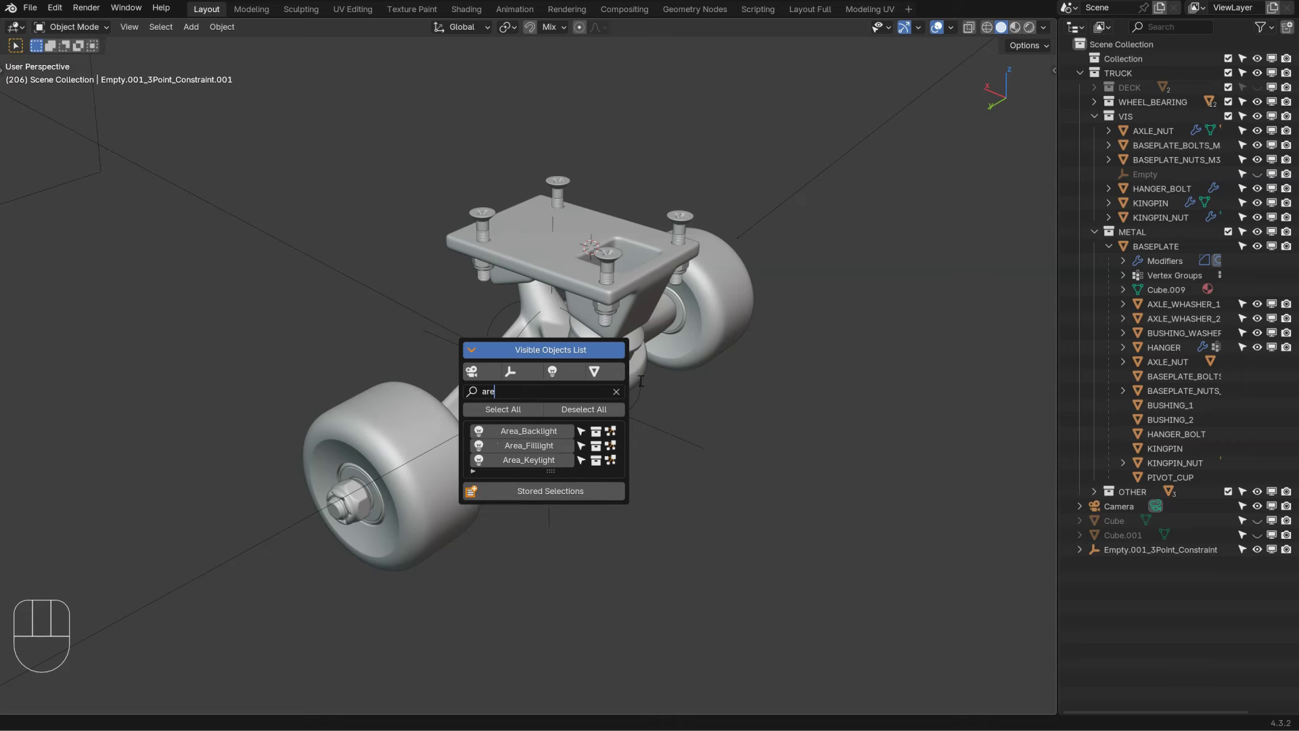
text(e)
key(BackSpace)
key(BackSpace)
key(BackSpace)
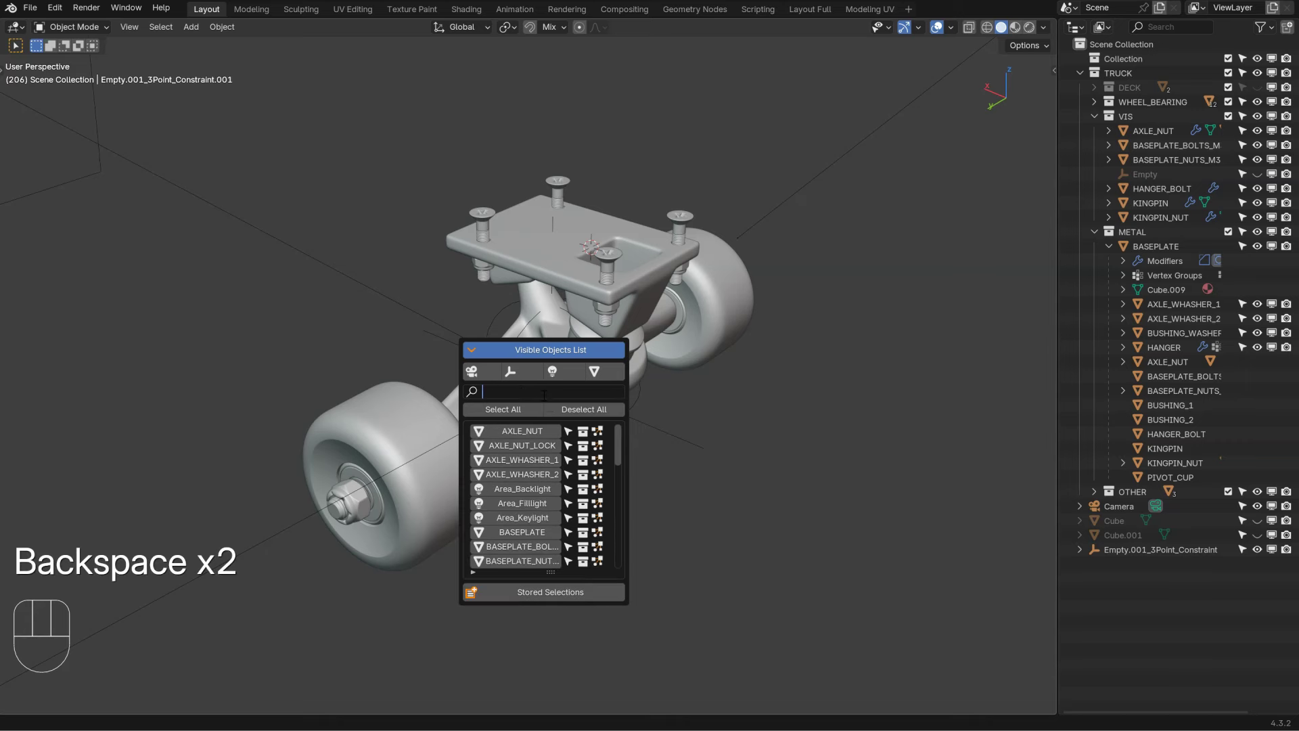
text(ca)
key(BackSpace)
key(BackSpace)
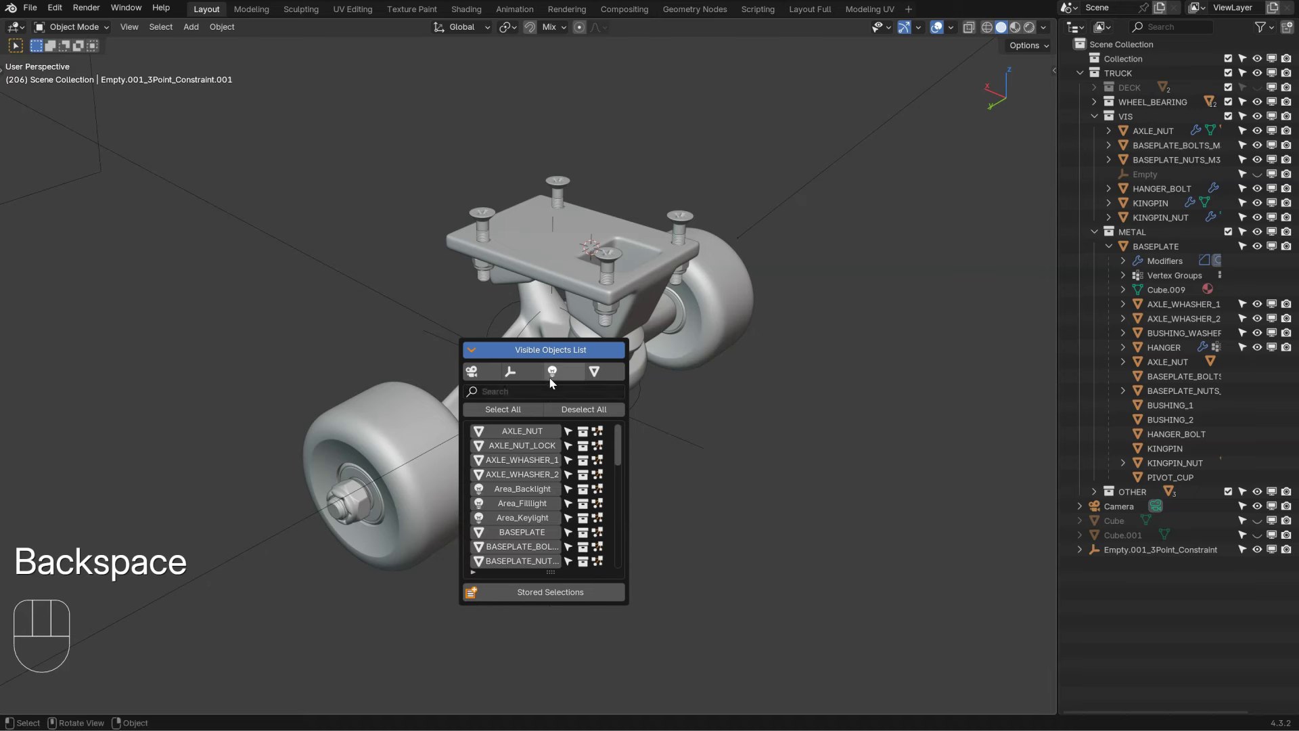
Step: Try out the alphabetical and reverse sorting options of the visible objects list
click(473, 572)
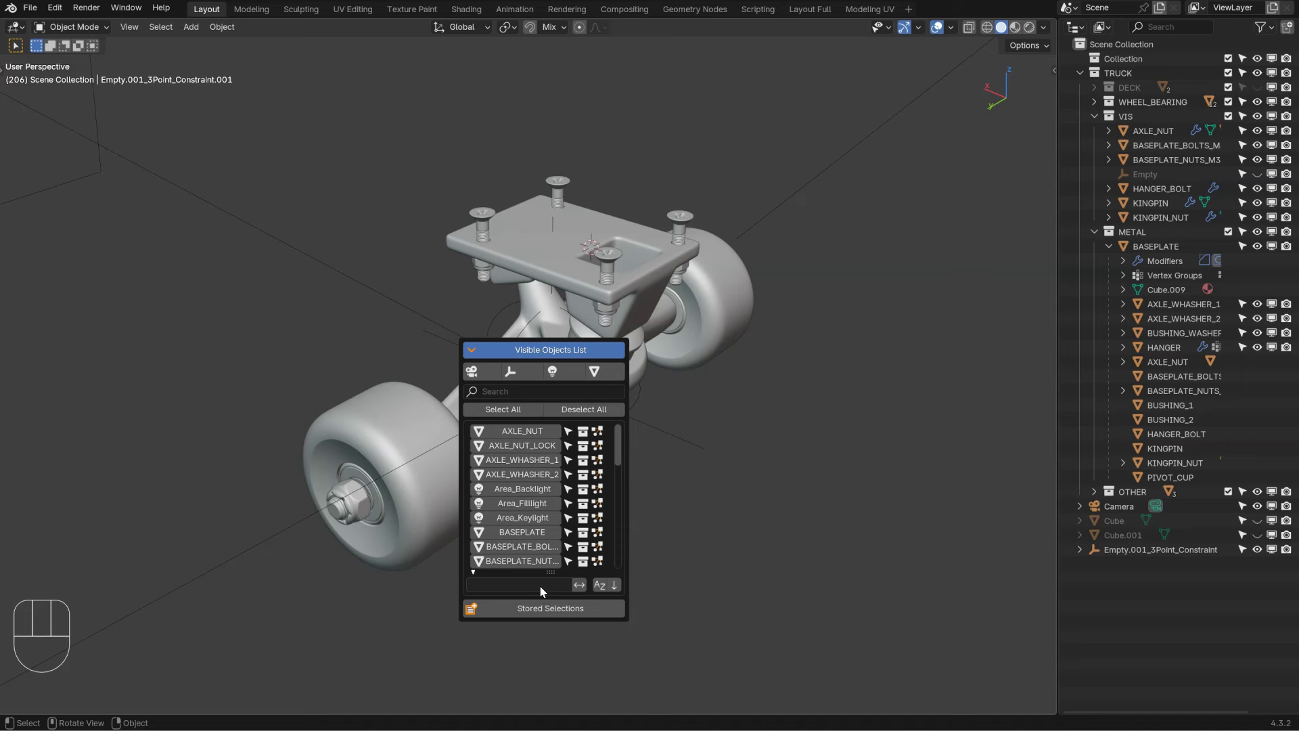
click(600, 585)
click(614, 584)
click(614, 584)
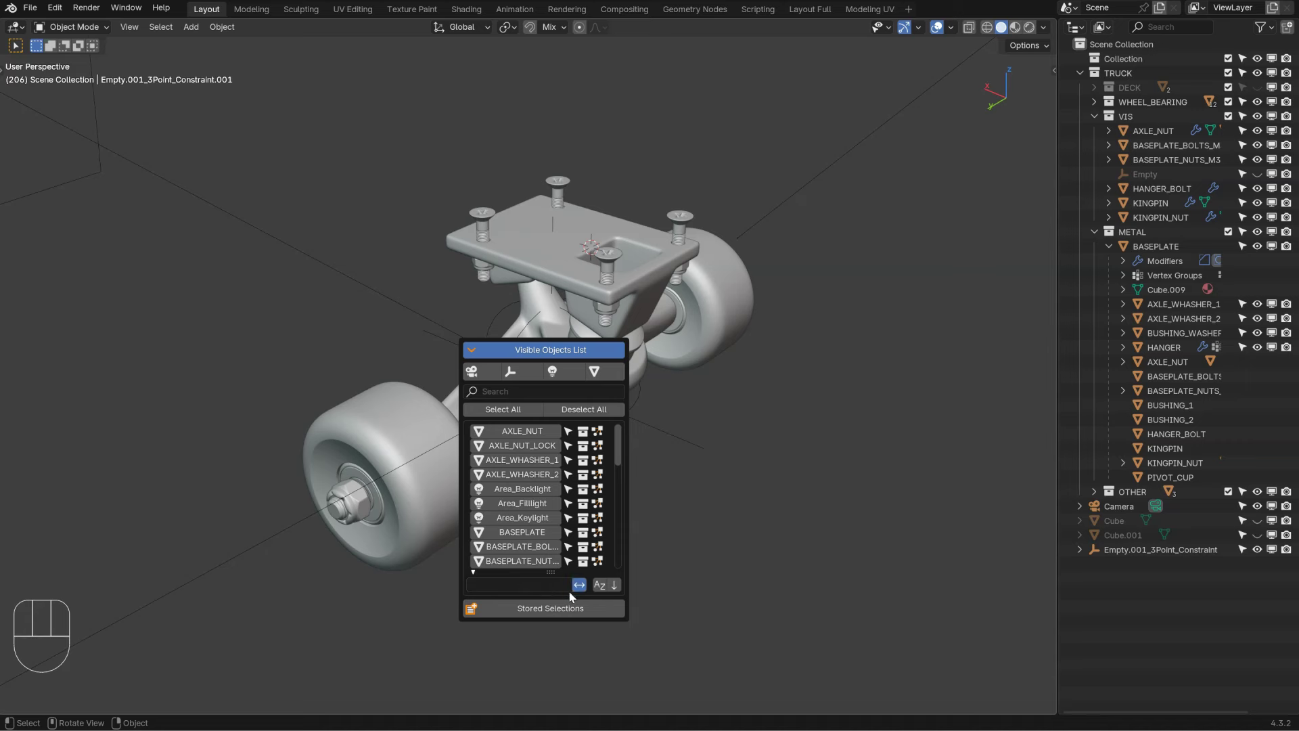
click(474, 571)
Step: Disable viewport selection for AXLE_NUT in the visible objects list and select all other visible objects
key(a)
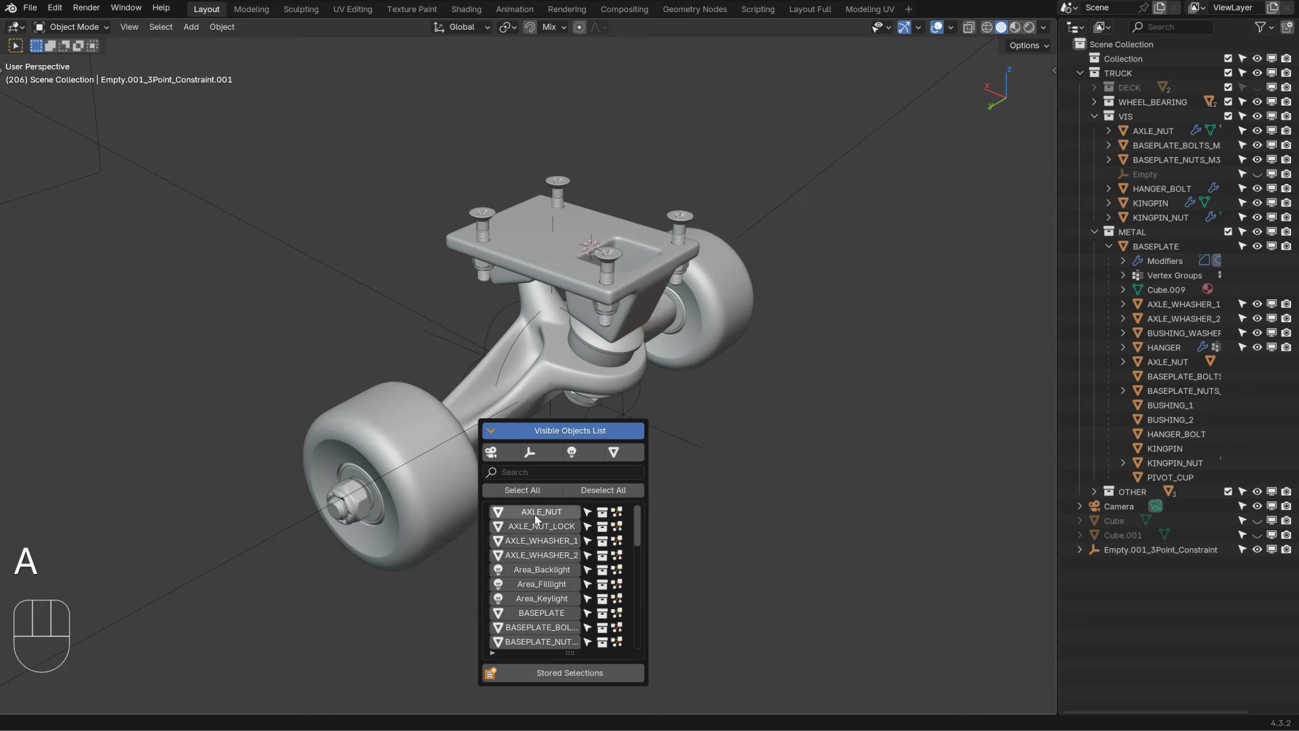
click(587, 512)
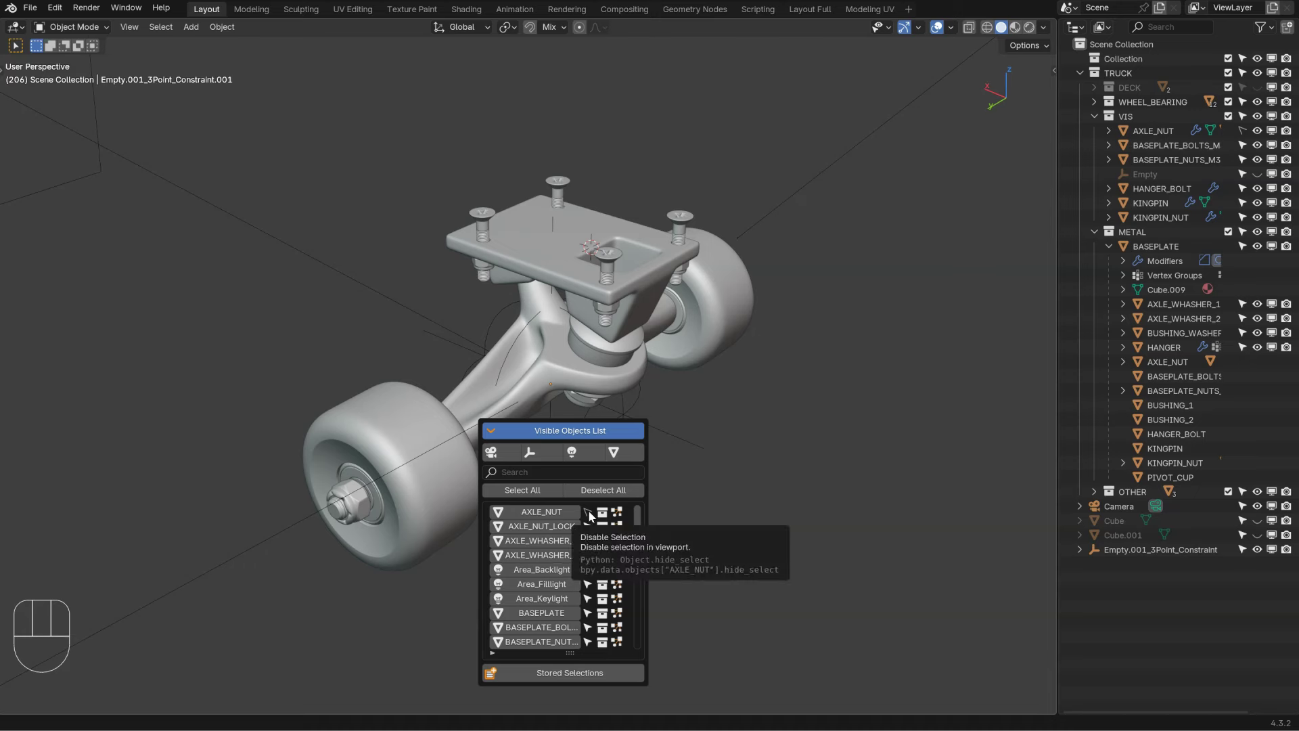
key(a)
click(511, 436)
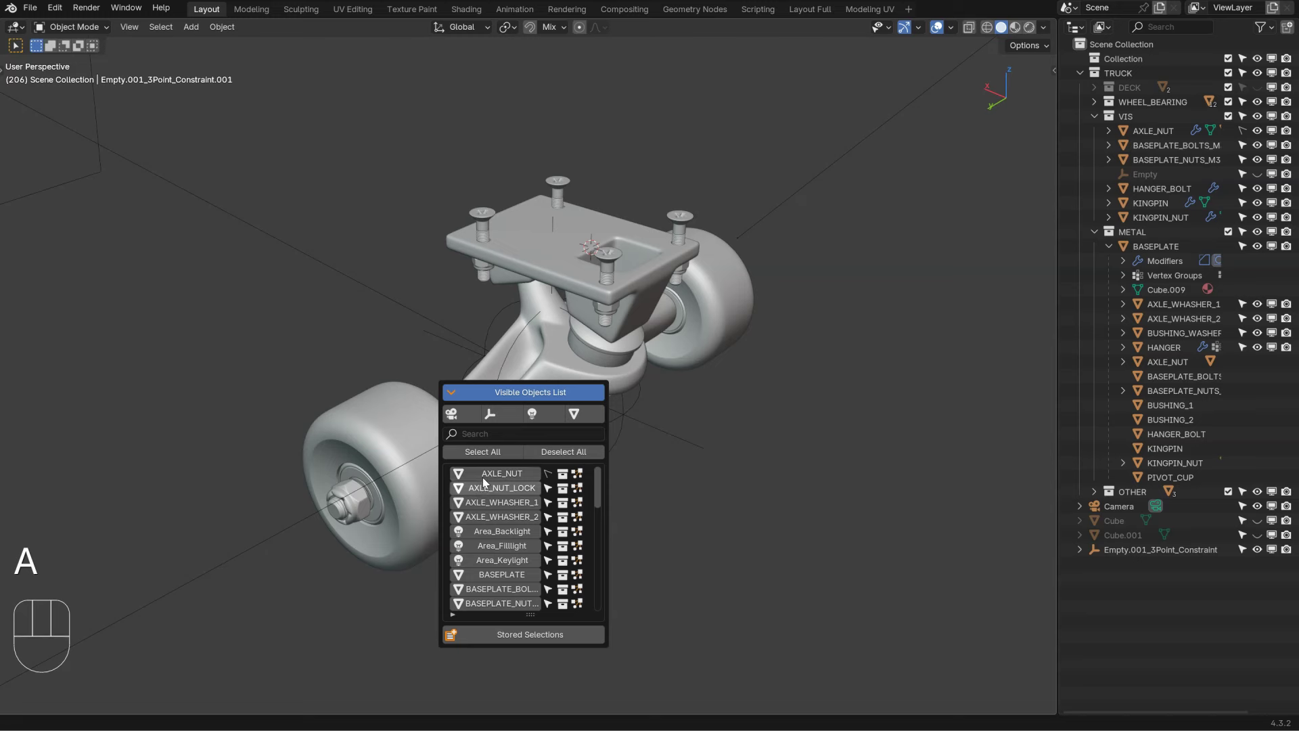
key(a)
Step: Re-enable viewport selection for AXLE_NUT and select every object in its collection from the list
click(548, 473)
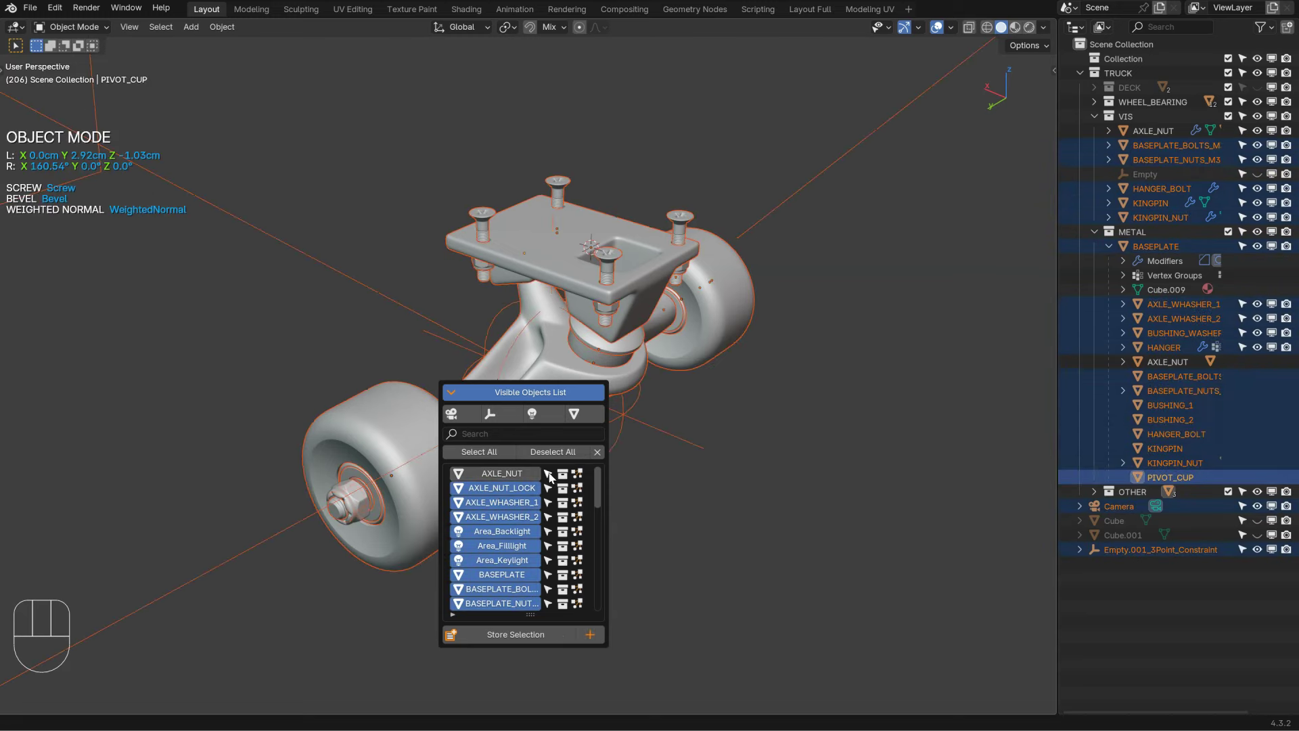
click(489, 453)
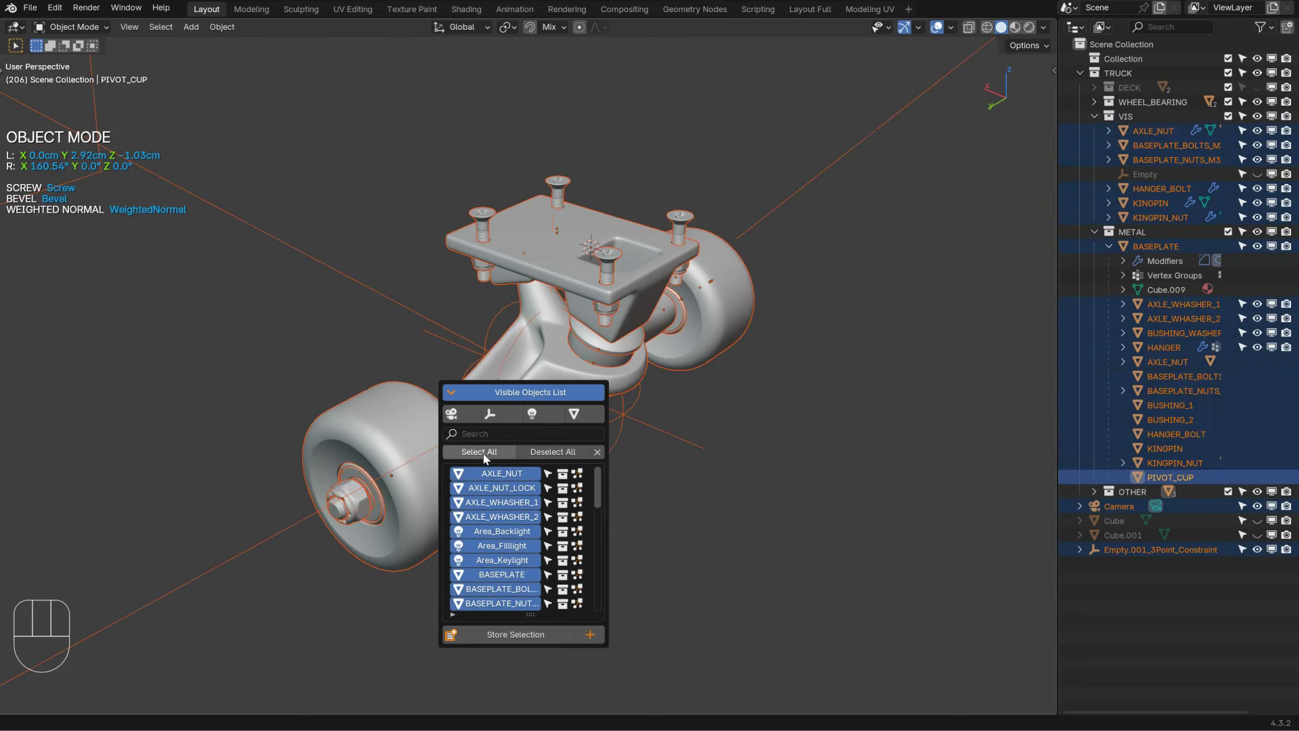
click(499, 473)
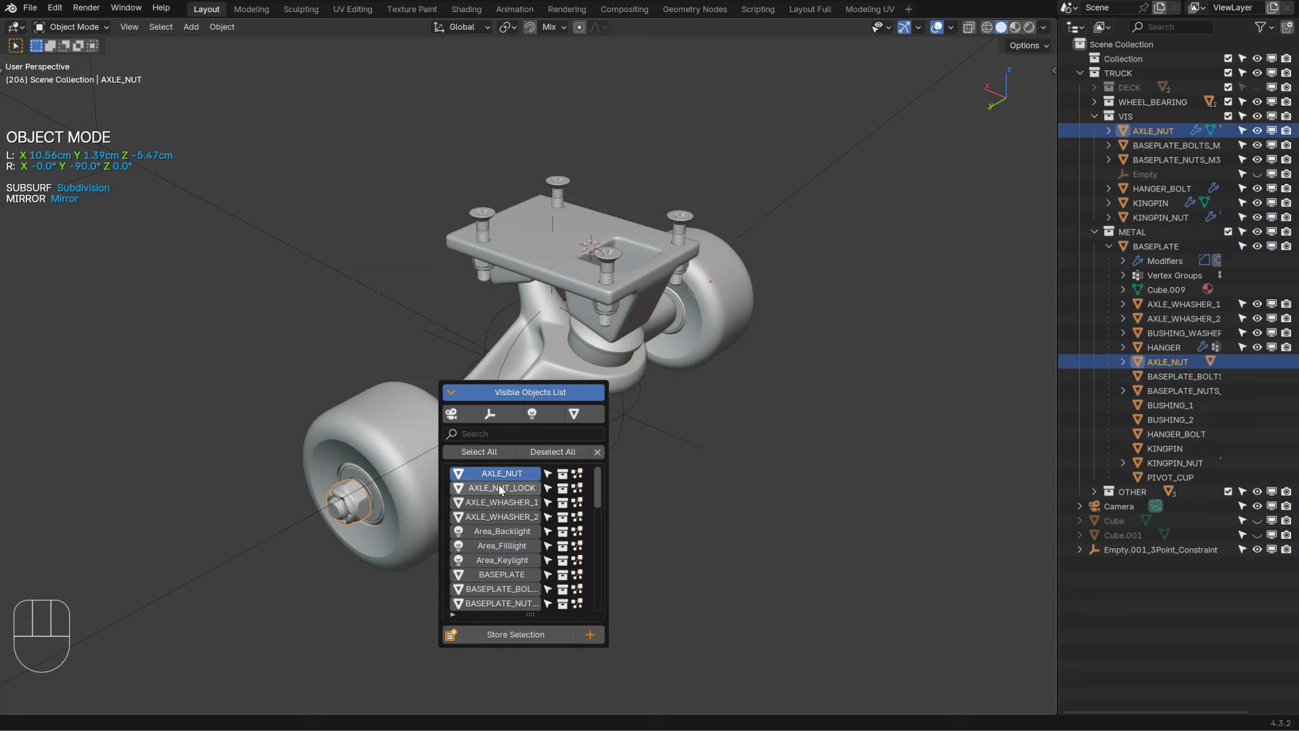
click(562, 475)
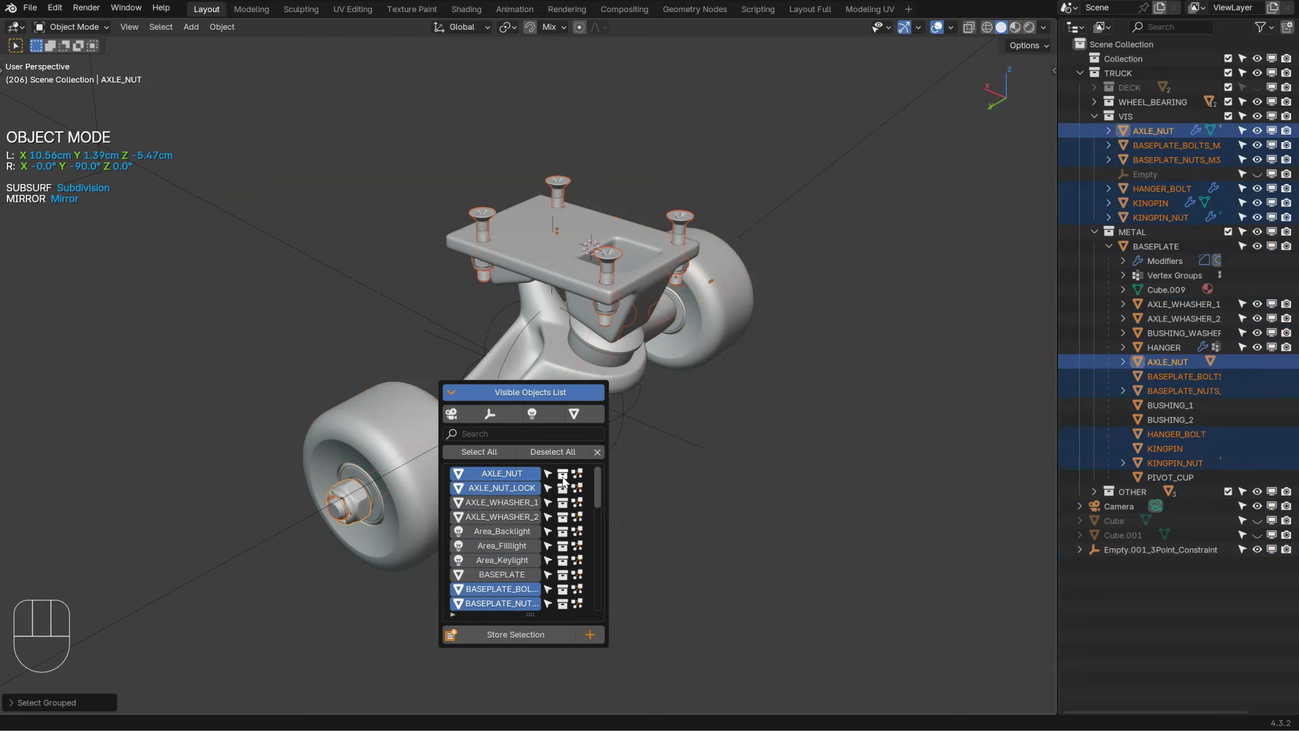
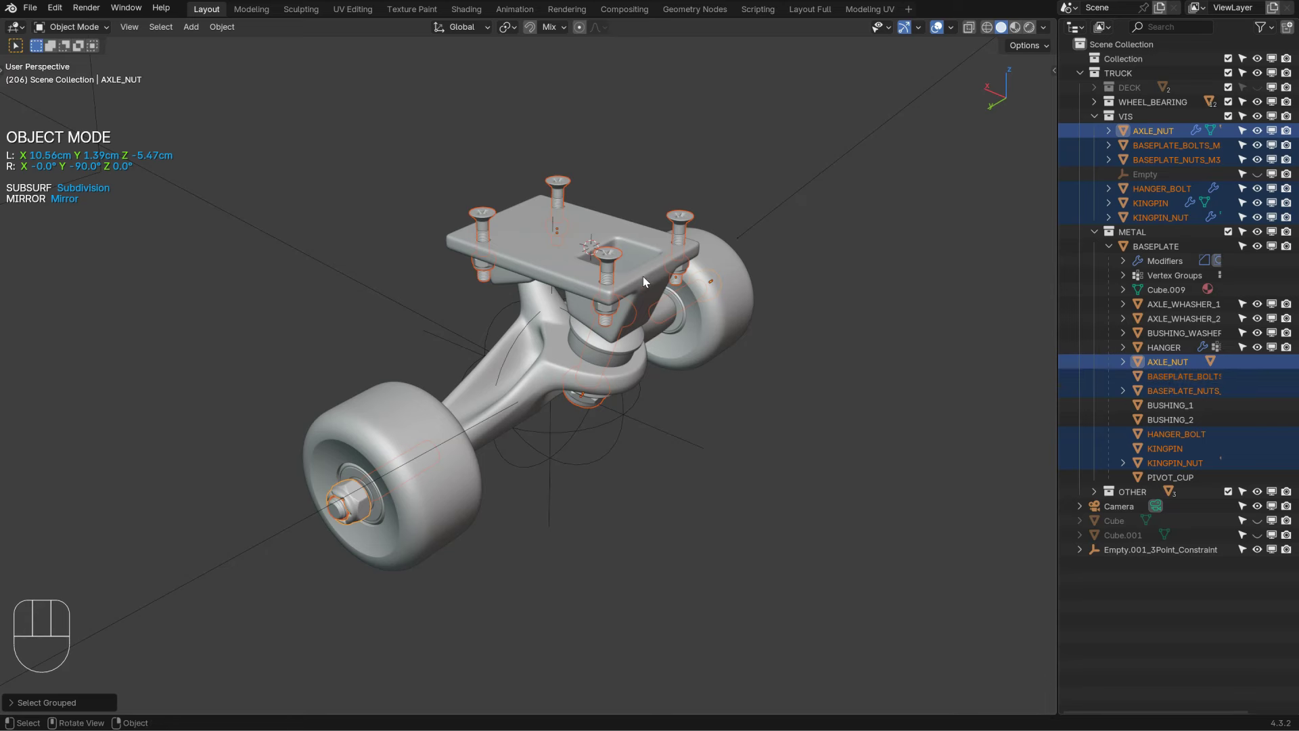
Step: Reopen the visible objects list, reduce the selection to AXLE_NUT alone and deselect it
key(a)
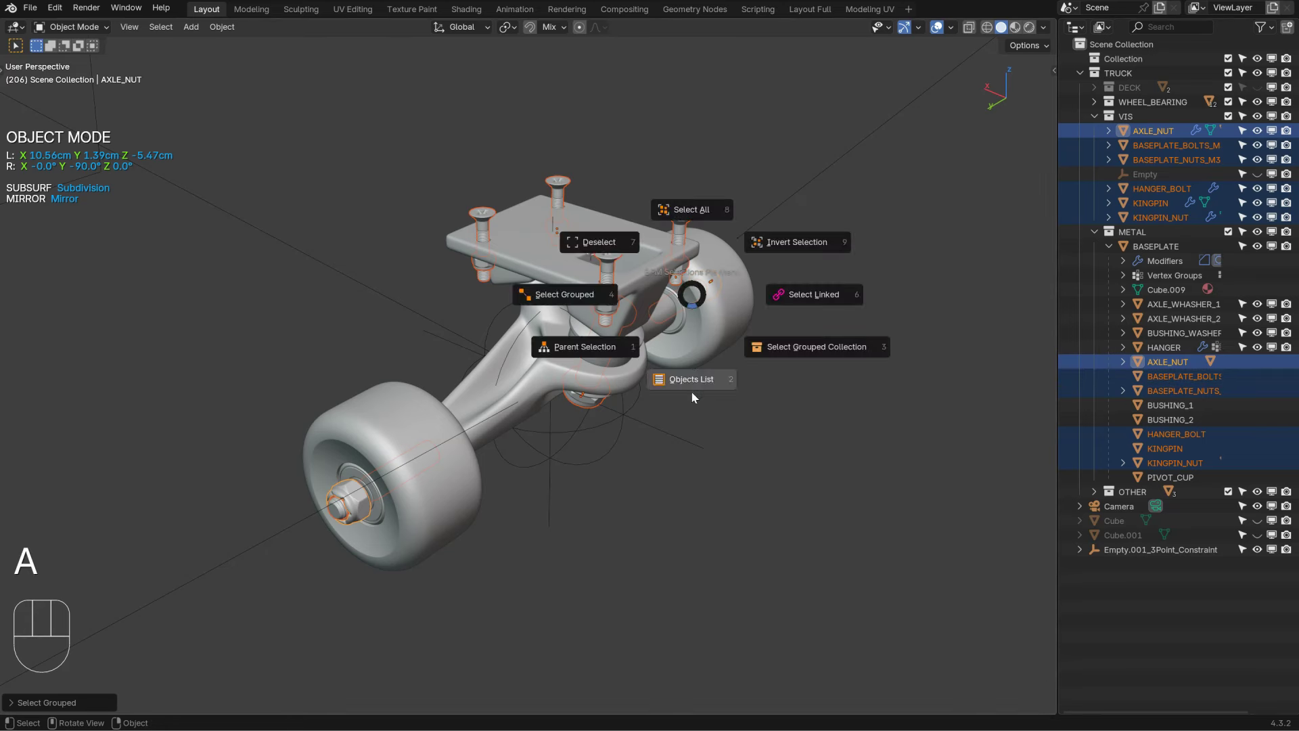
click(696, 376)
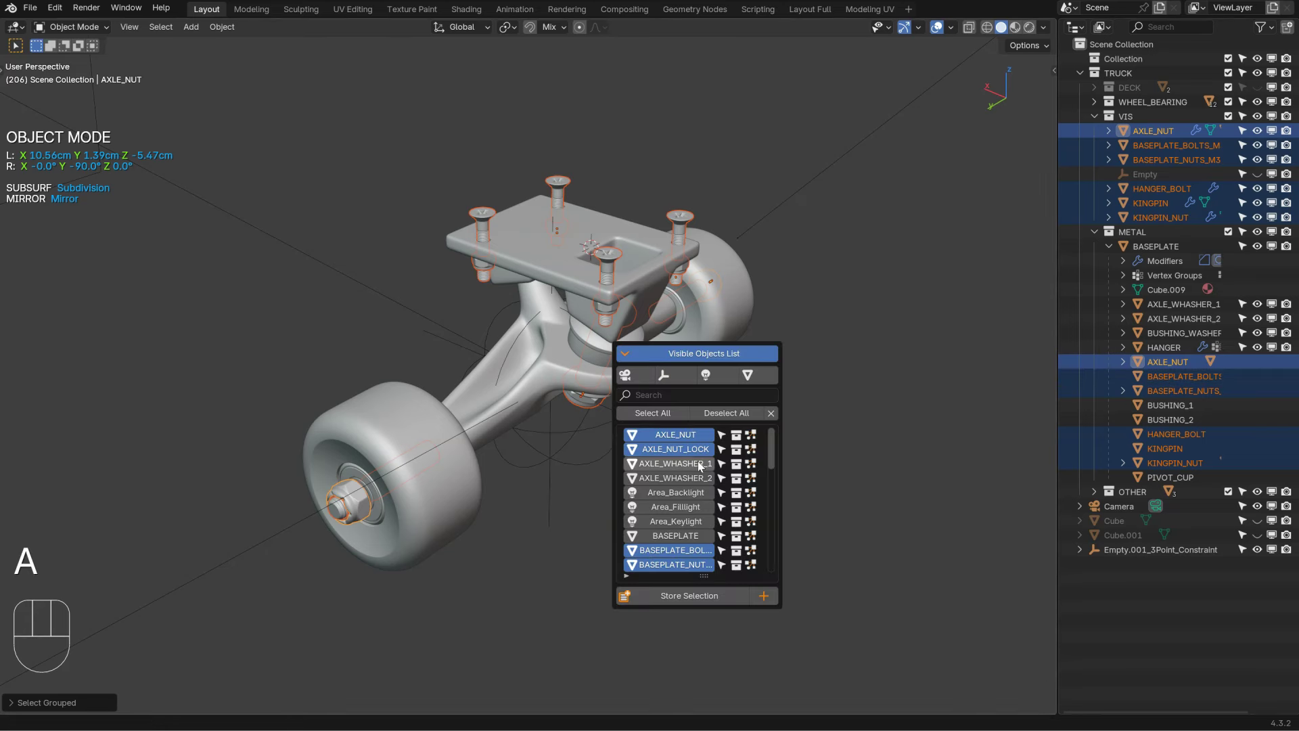
click(704, 414)
click(659, 436)
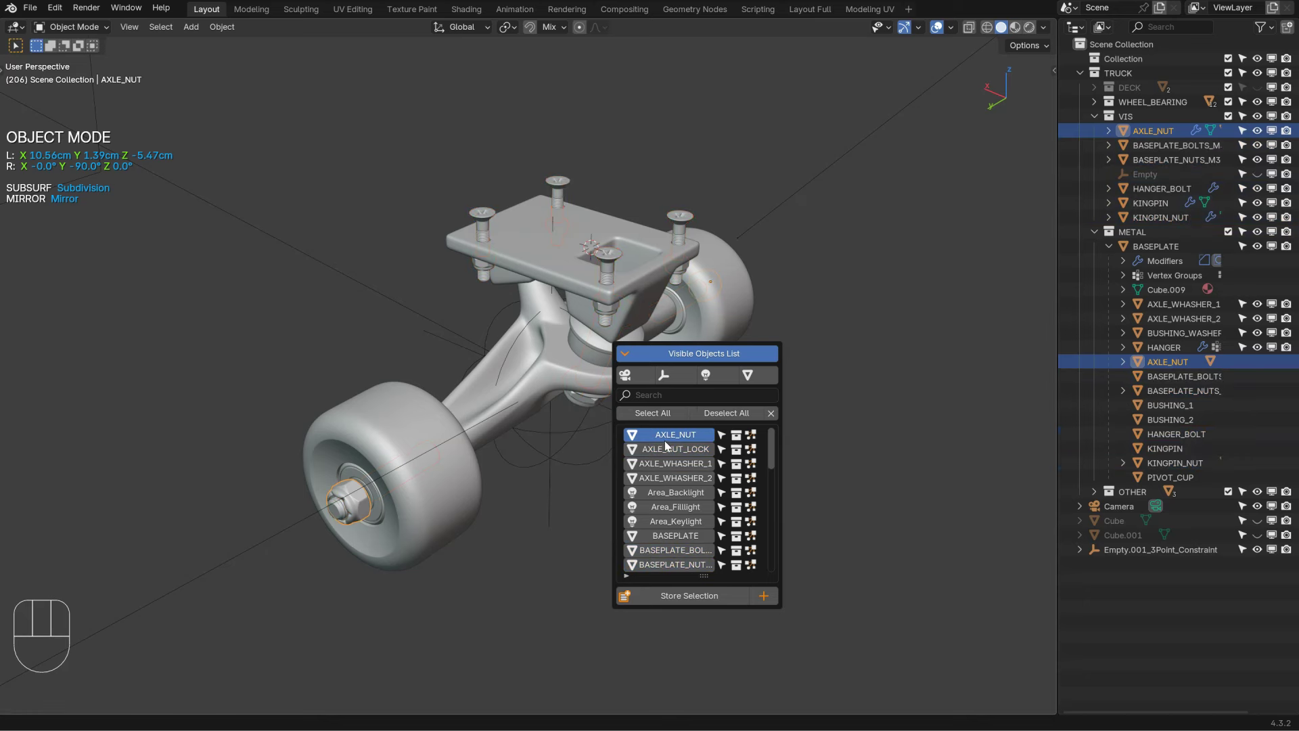
click(661, 436)
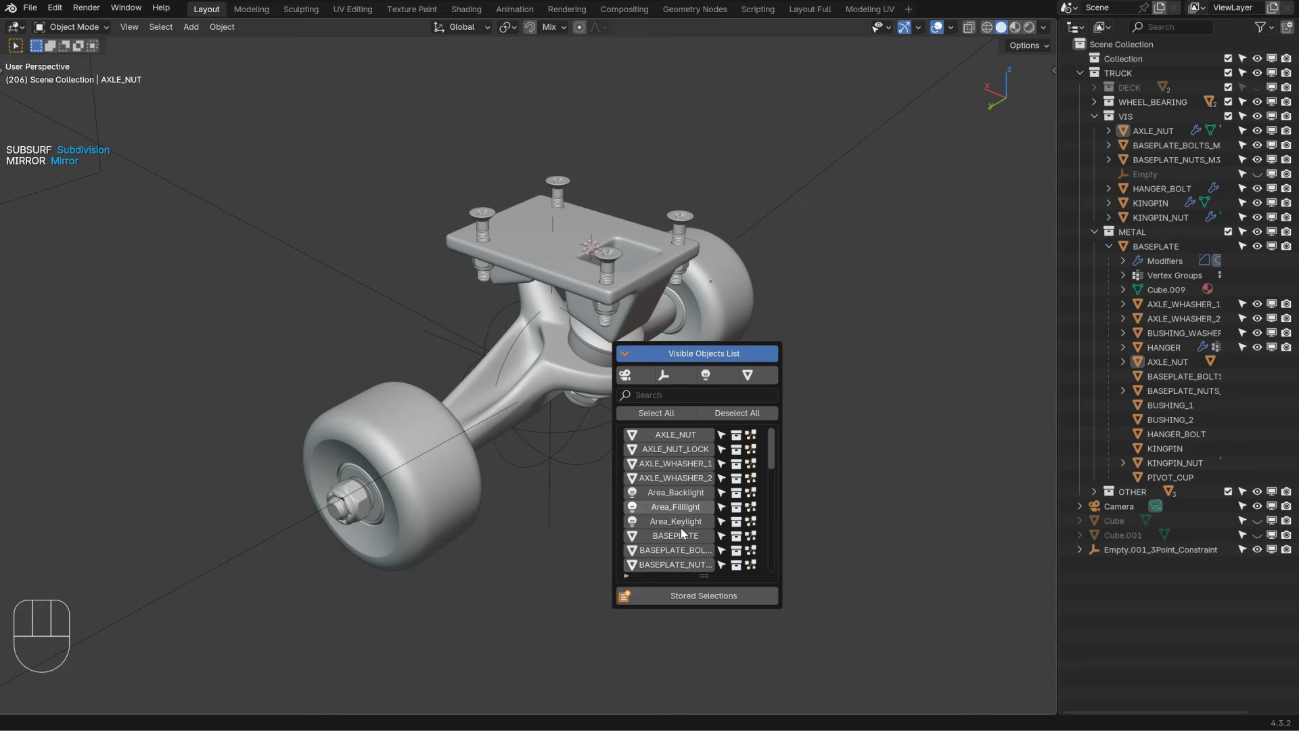
Step: Filter the visible objects list by "kin" and select the whole hierarchy of KINGPIN_NUT_LOCK
click(689, 396)
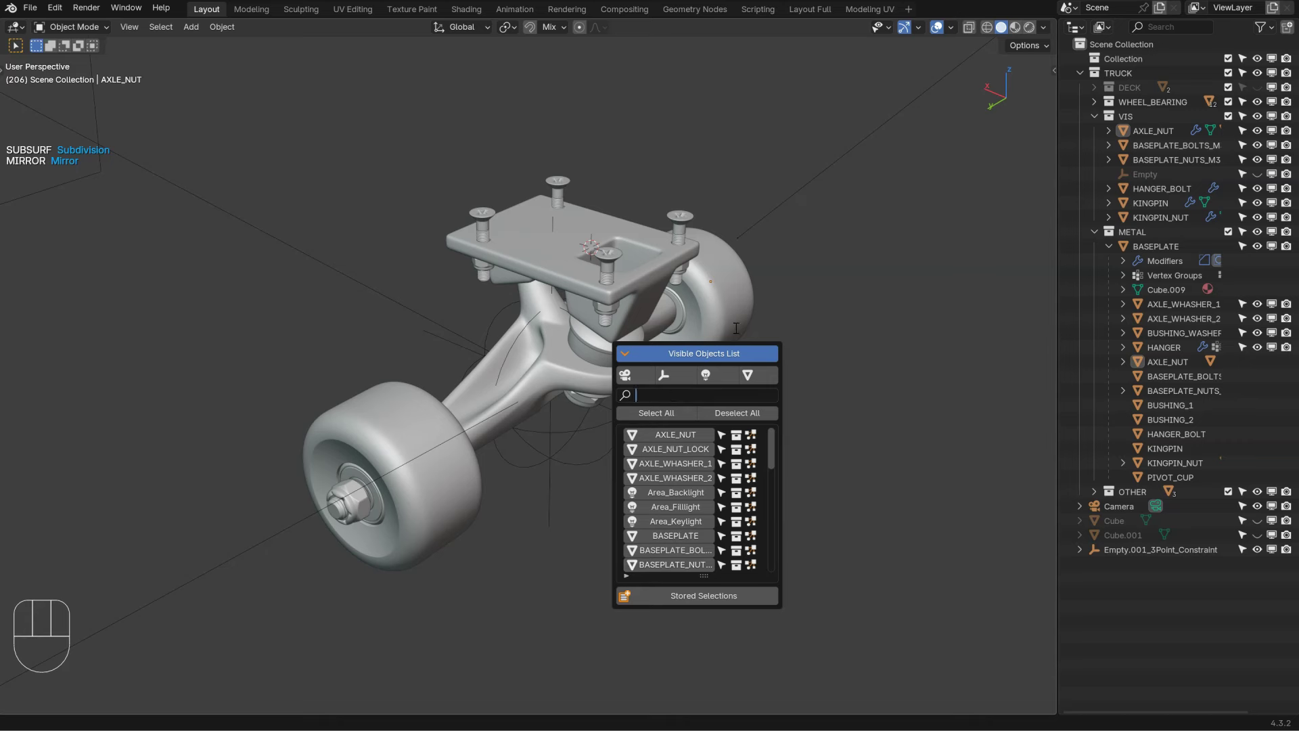
text(kin)
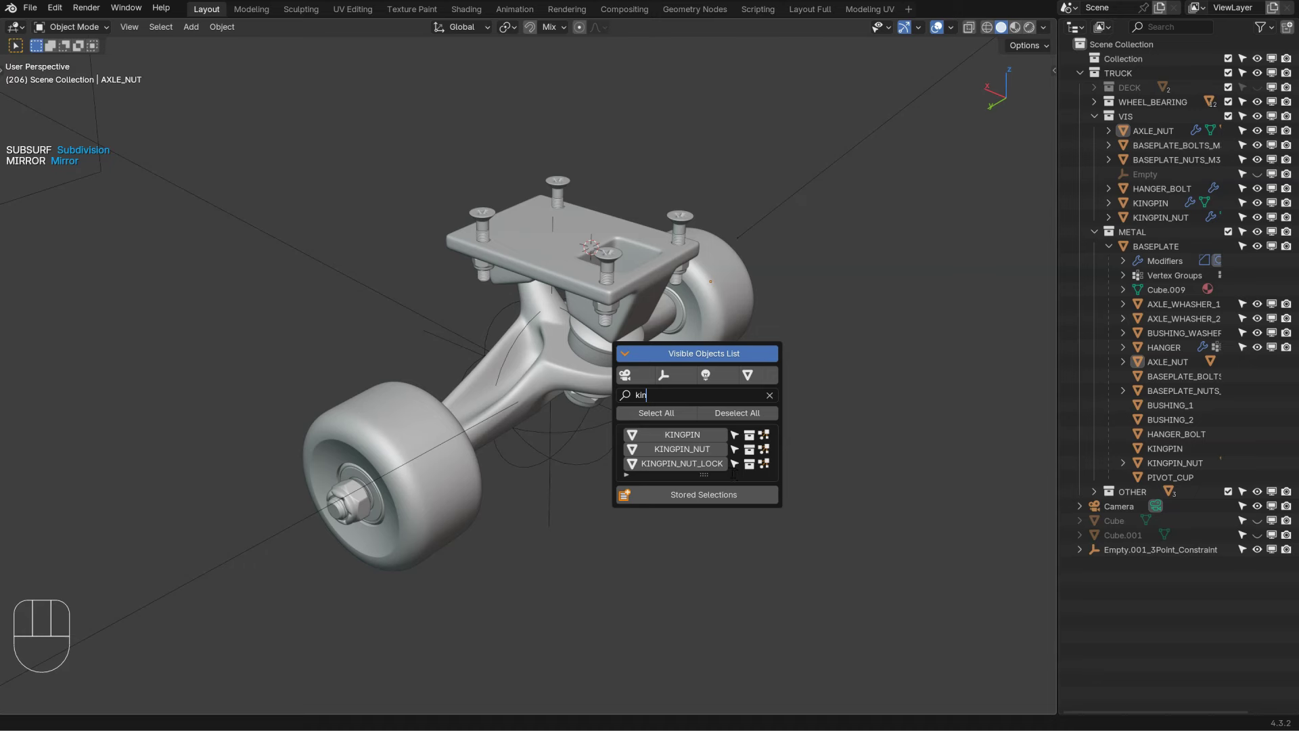
click(669, 463)
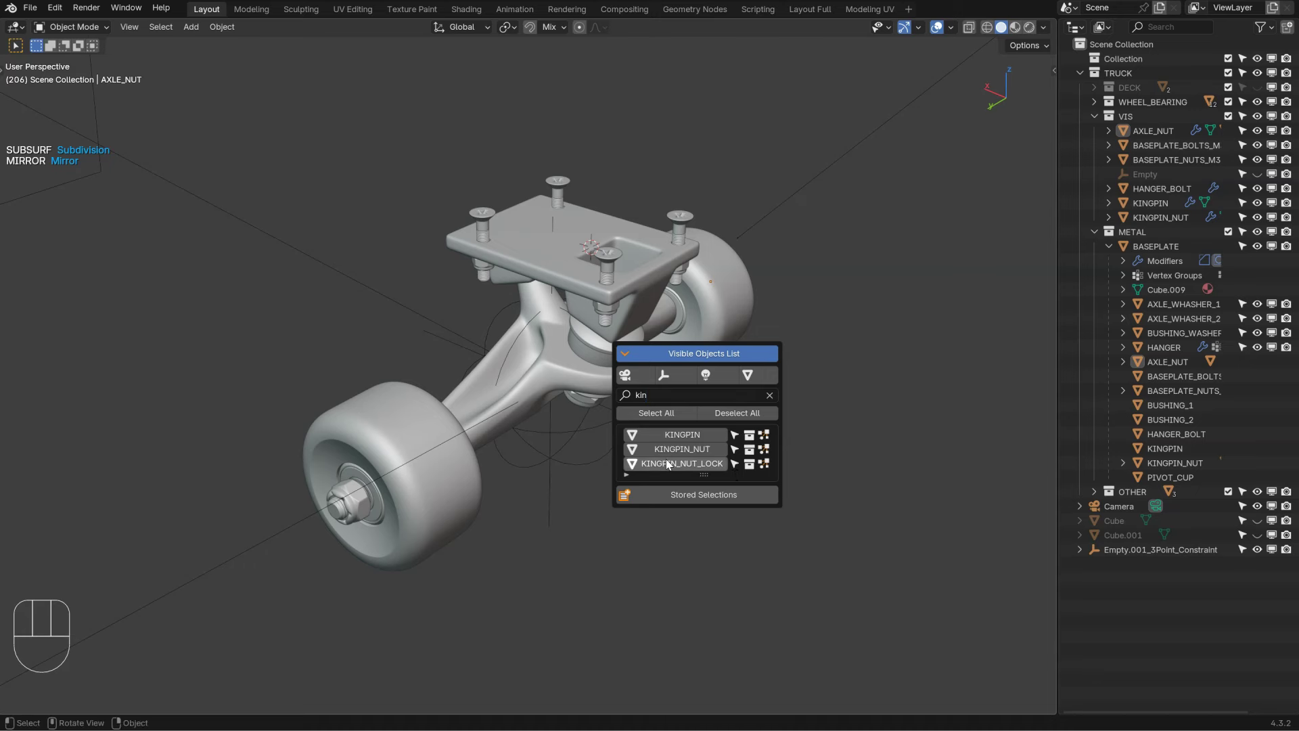
click(764, 464)
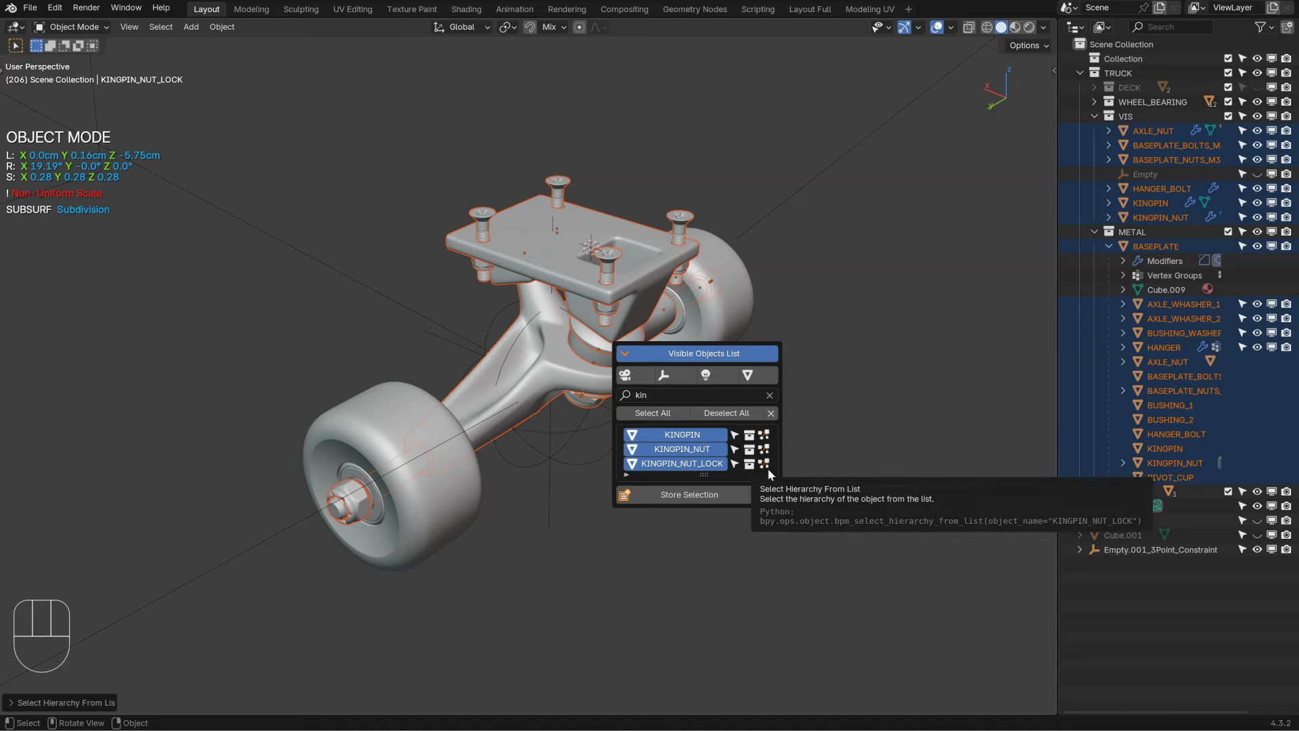
Step: Switch the Outliner to the Scenes display mode and expand Objects down to the BASEPLATE children
click(1102, 27)
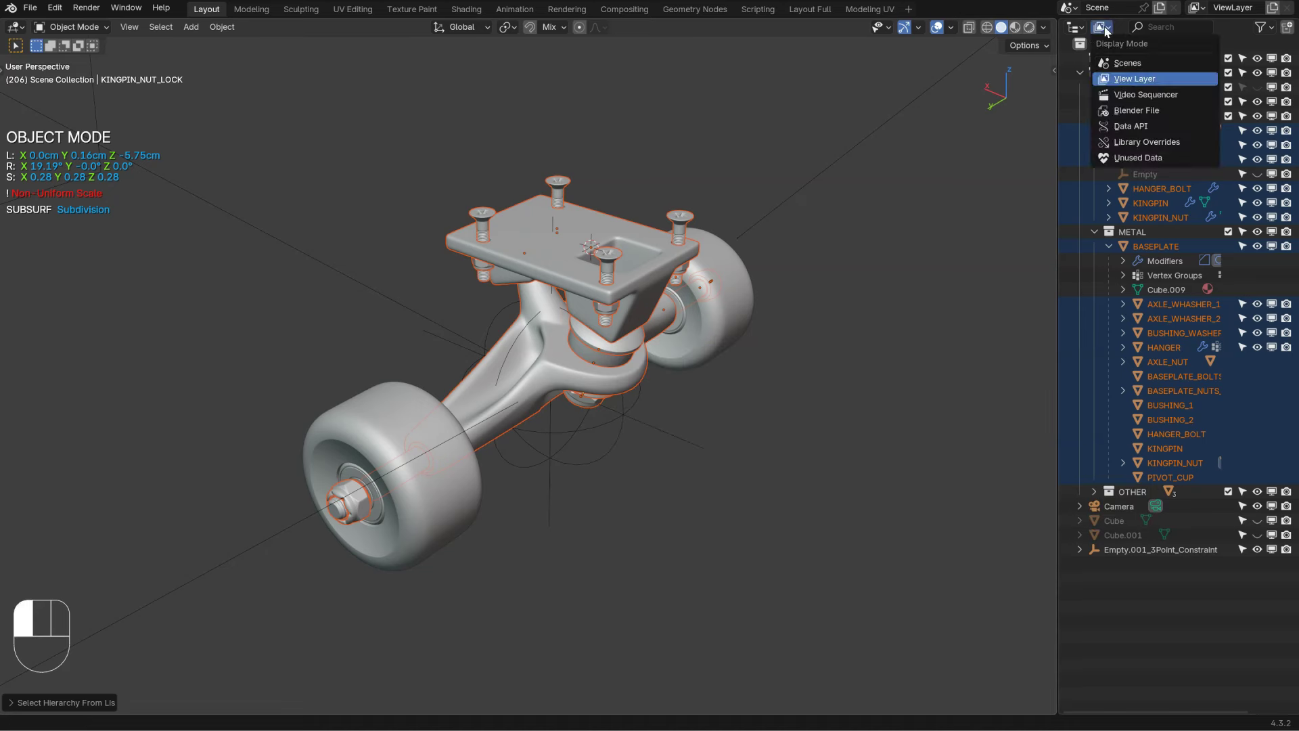
click(1123, 63)
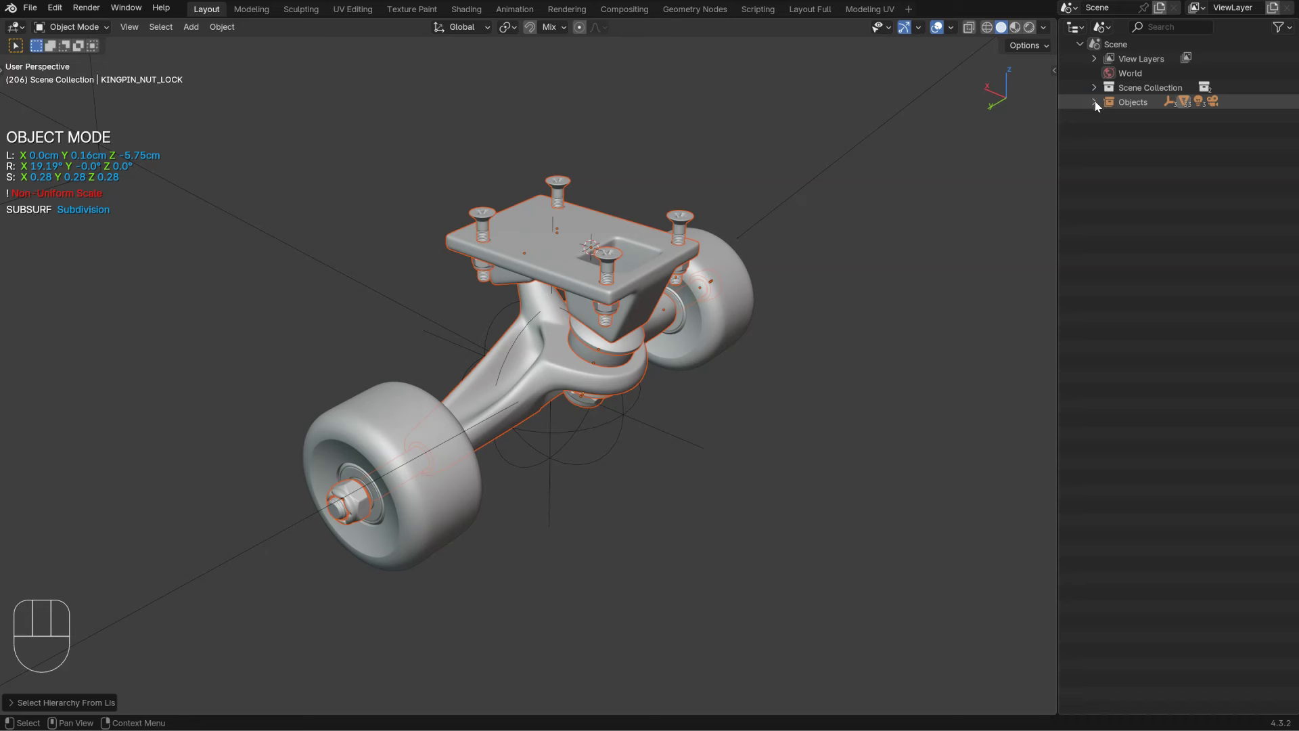
click(1094, 102)
click(1111, 120)
click(1112, 121)
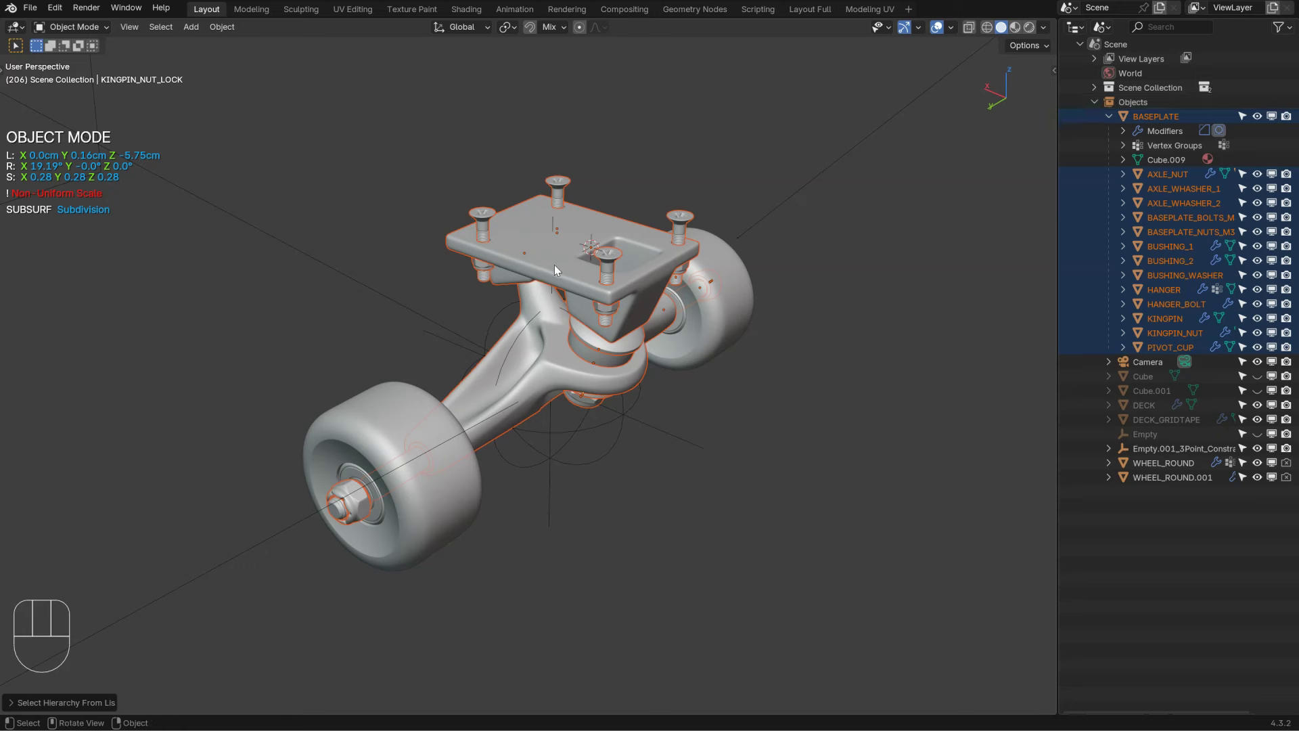
Step: Deselect all objects through the visible objects list and show the stored selections instead of the list
key(a)
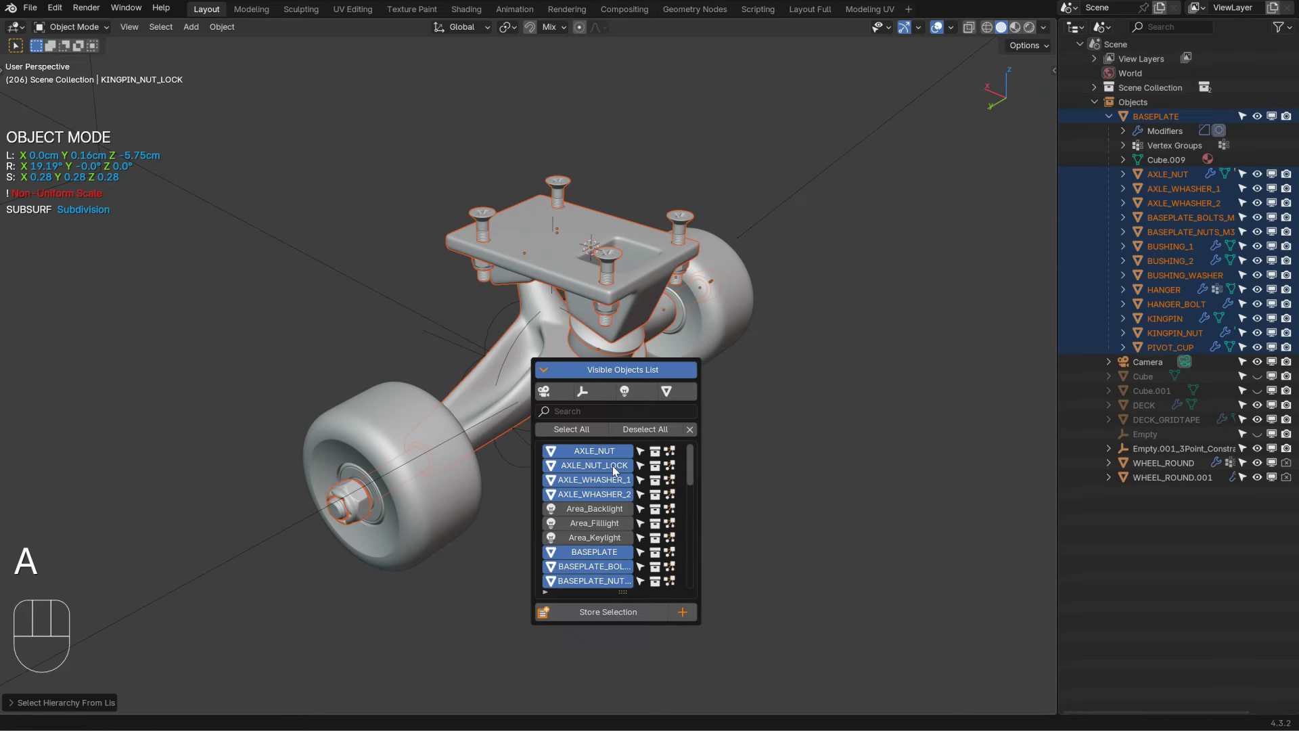
click(646, 429)
click(609, 372)
click(609, 372)
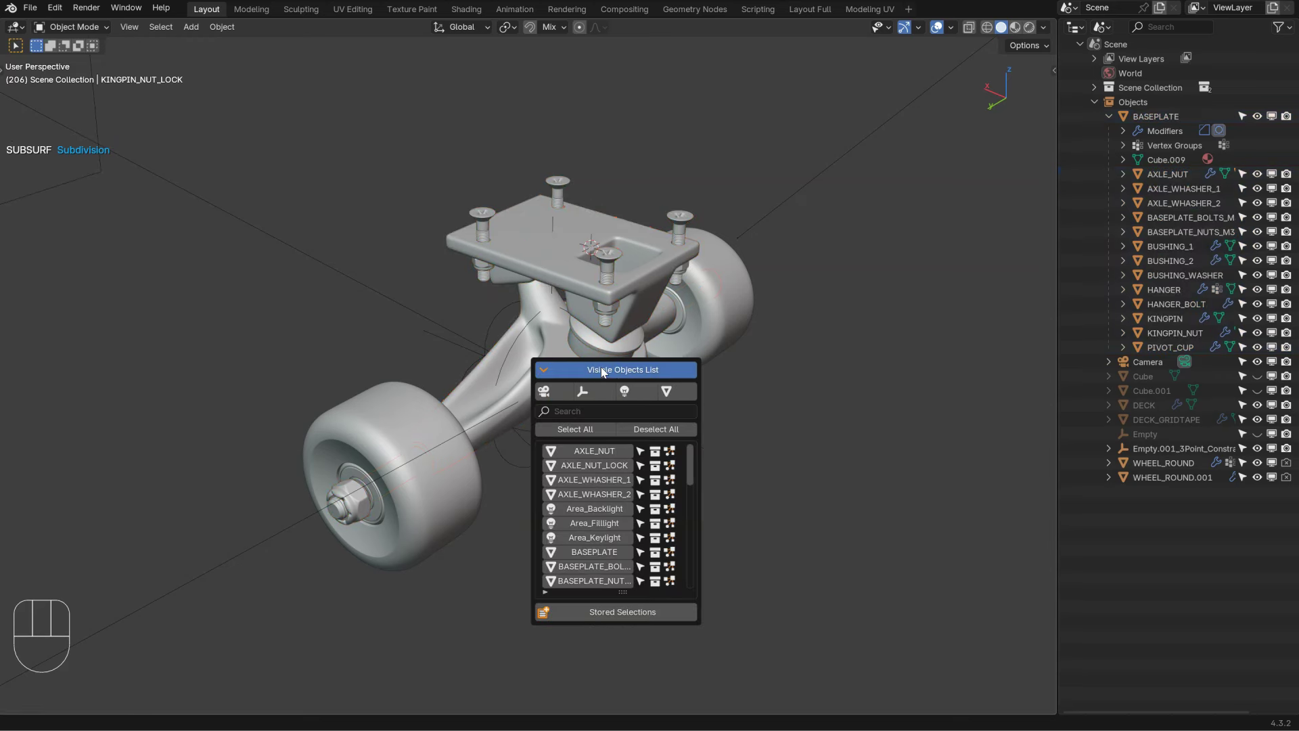
click(602, 370)
click(599, 392)
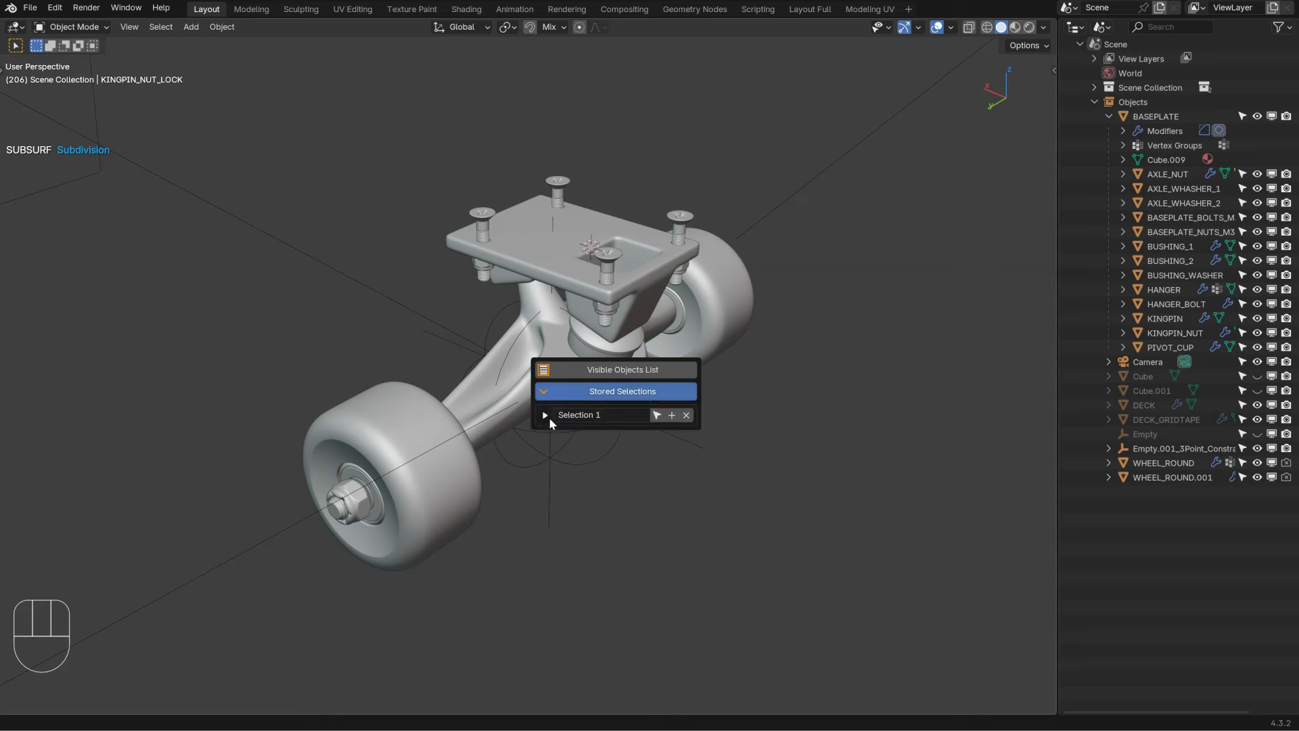
Step: Check the contents of the stored selection named Selection 1 and delete it
click(545, 415)
click(546, 416)
click(686, 415)
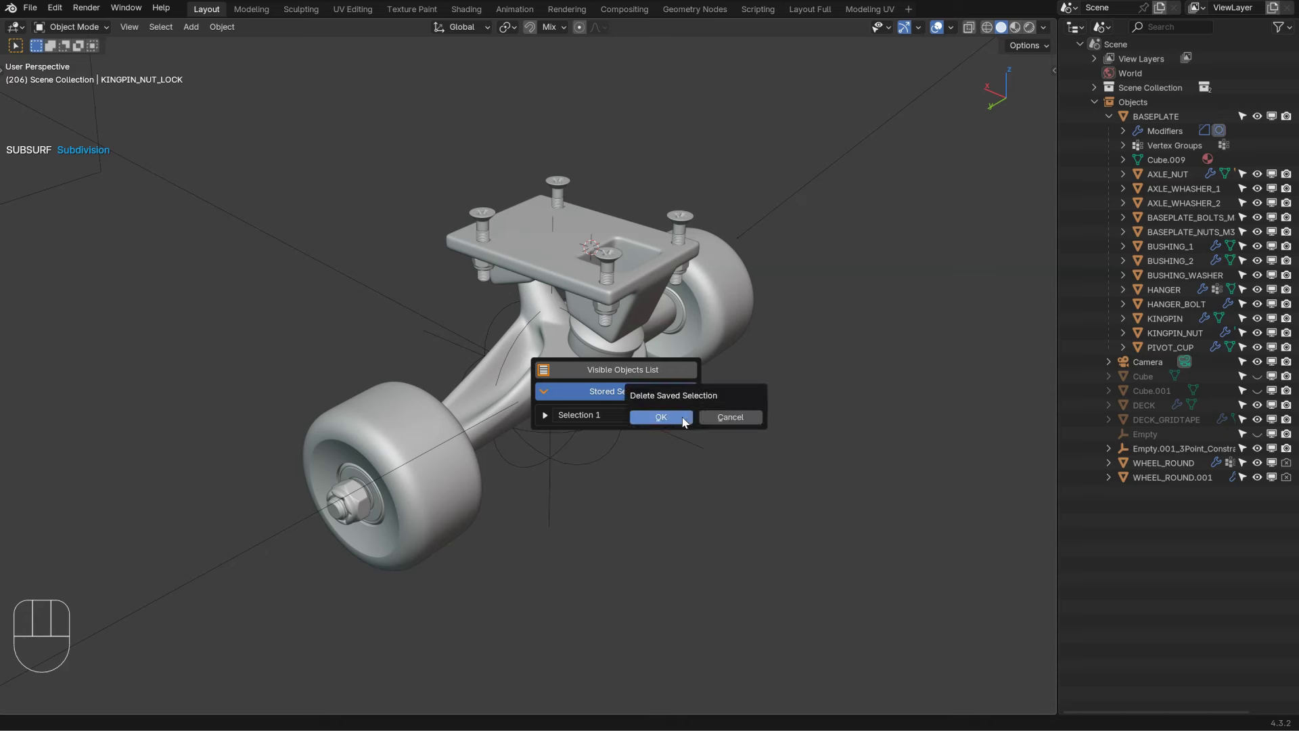
click(676, 414)
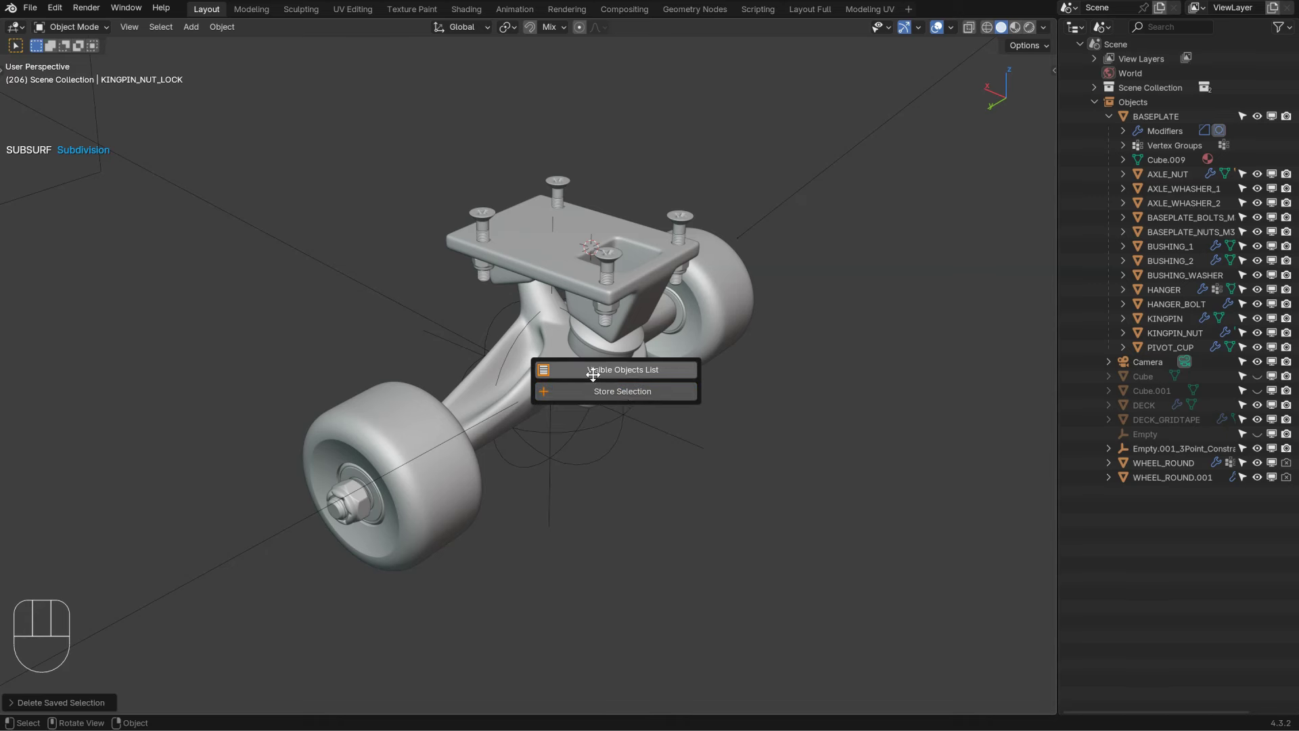
Step: Show the visible objects list, filter it to lights and empties, and select all listed objects
click(593, 369)
click(632, 396)
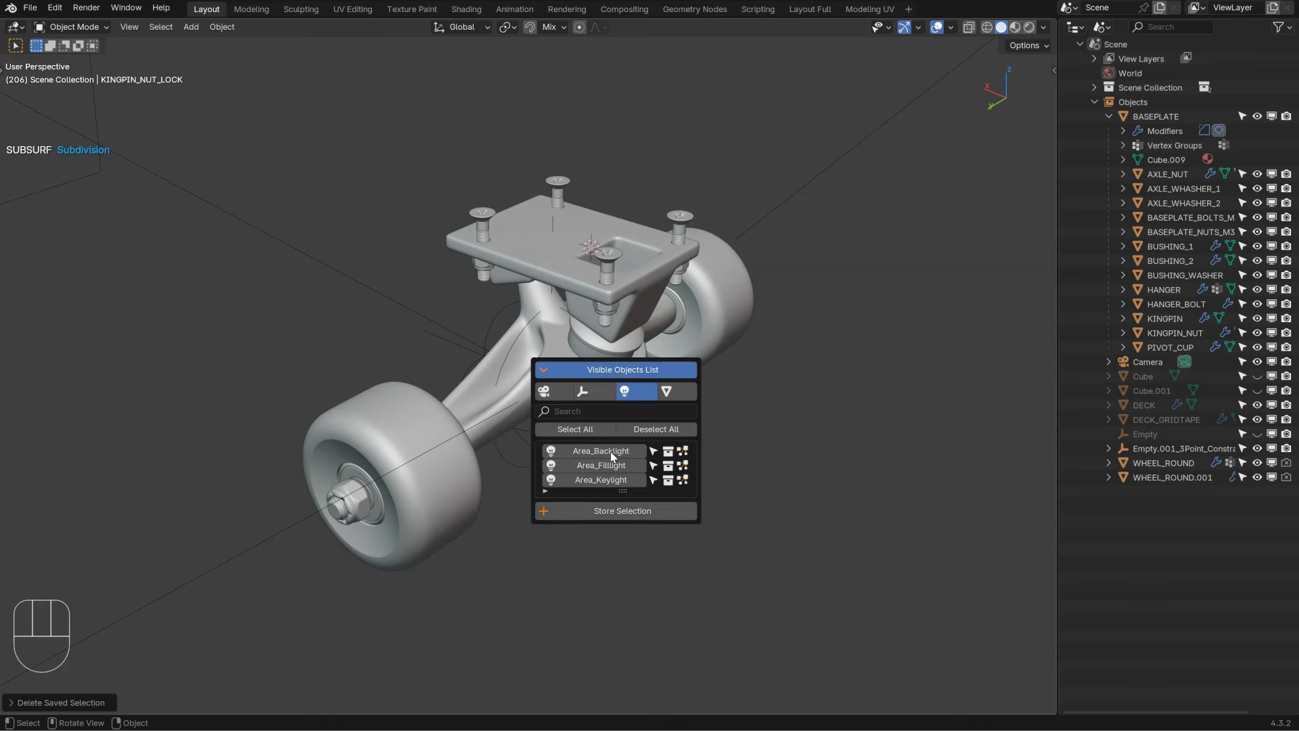
click(595, 394)
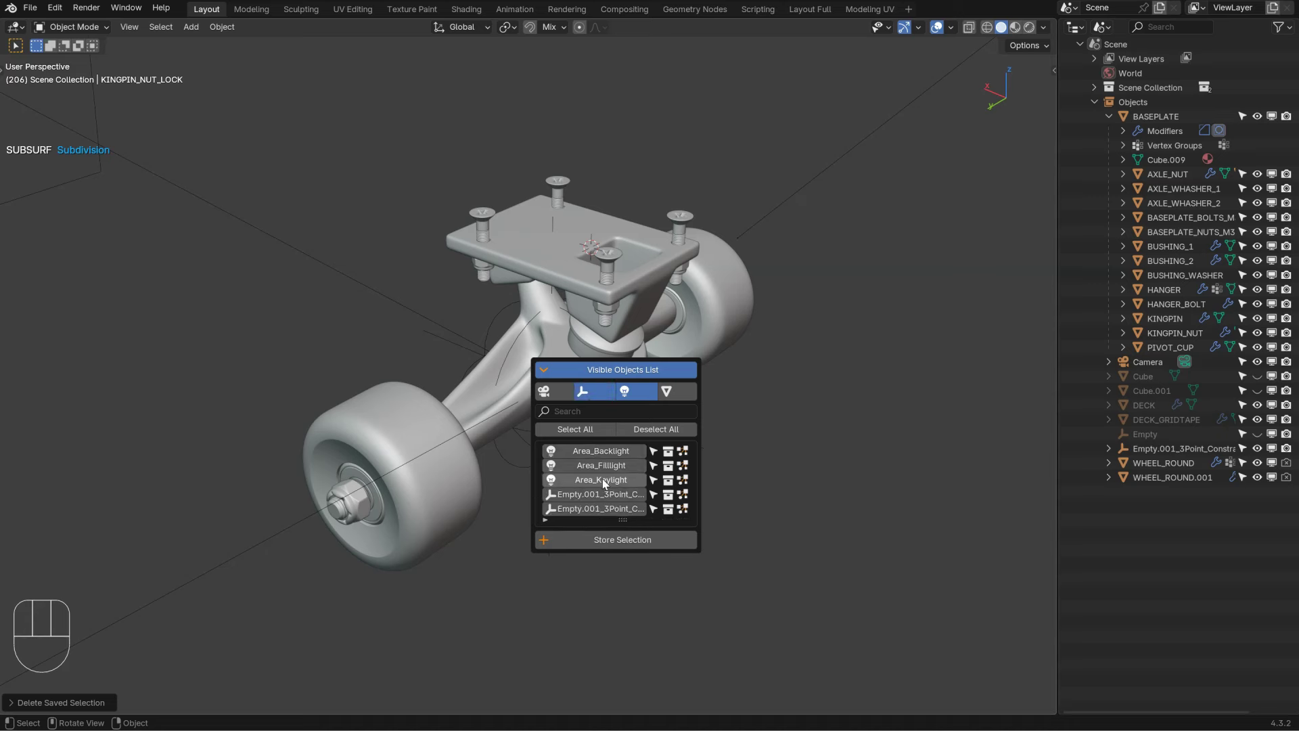
click(580, 431)
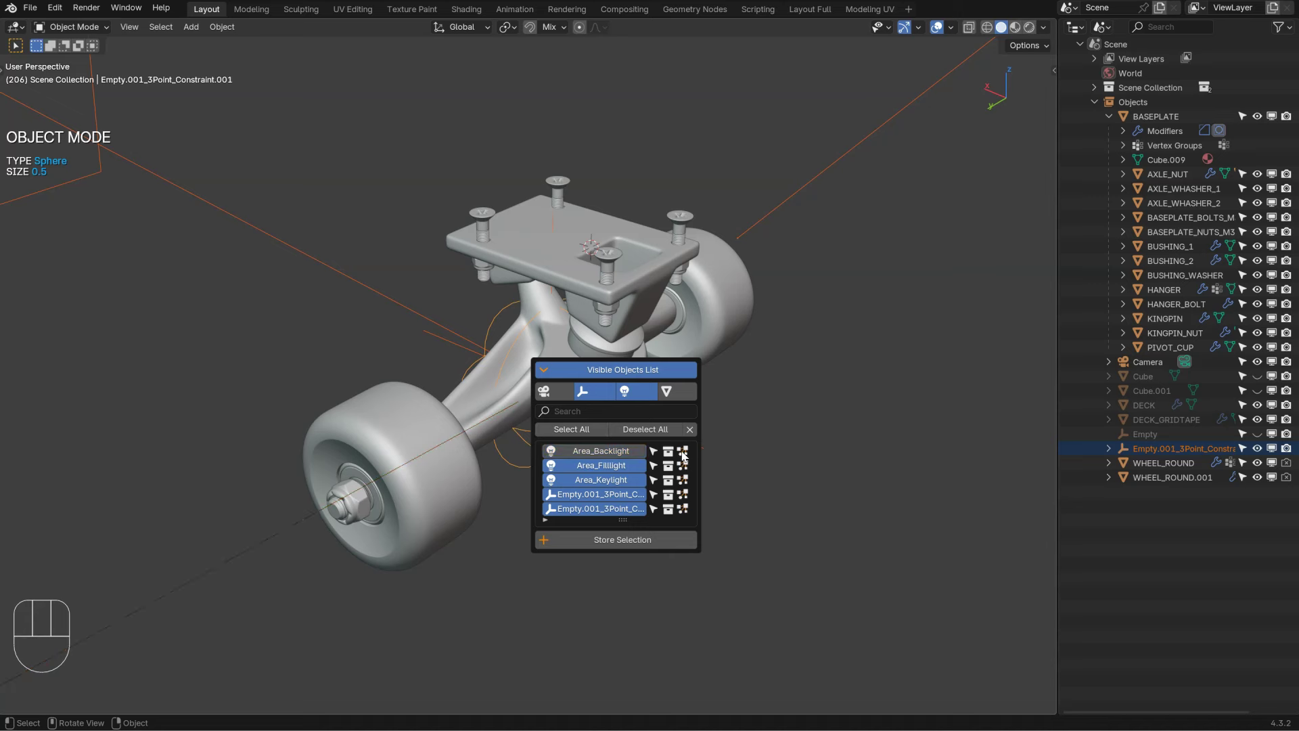
Step: Deselect everything, select the whole hierarchy of Area_Backlight, and expand its parent empty in the Outliner
click(644, 428)
click(597, 452)
click(681, 452)
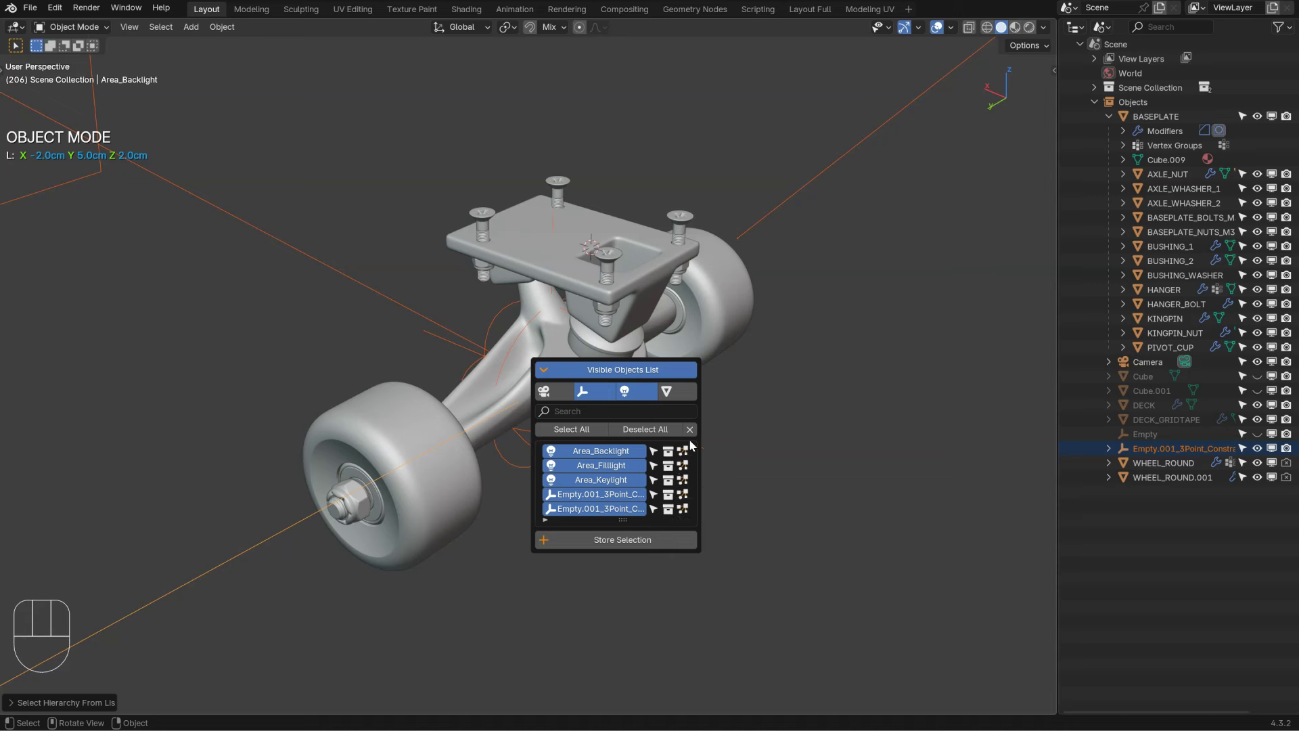
click(1108, 448)
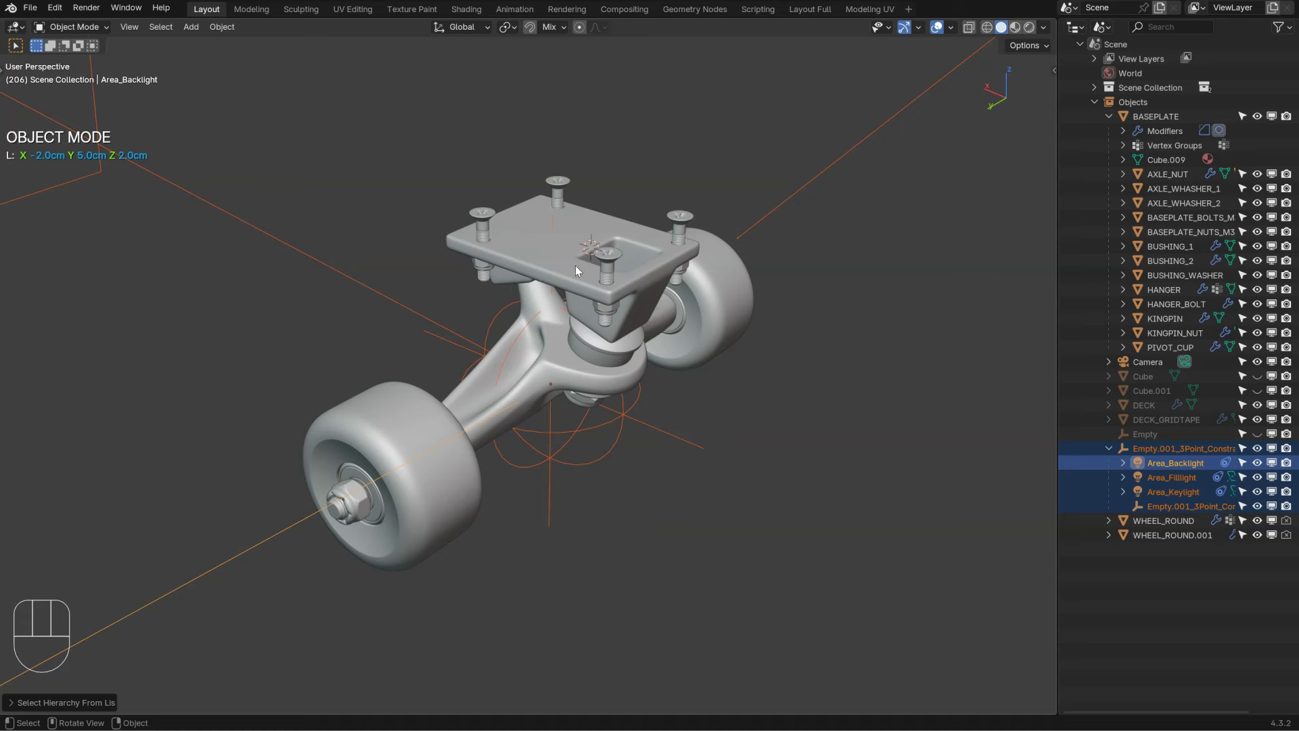
Step: Store the selected lights and empties as a new stored selection named "3 pts light"
ctrl+middle_drag(564, 311, 565, 334)
mouse_move(608, 293)
ctrl+middle_down()
mouse_move(609, 358)
mouse_move(619, 291)
ctrl+middle_up()
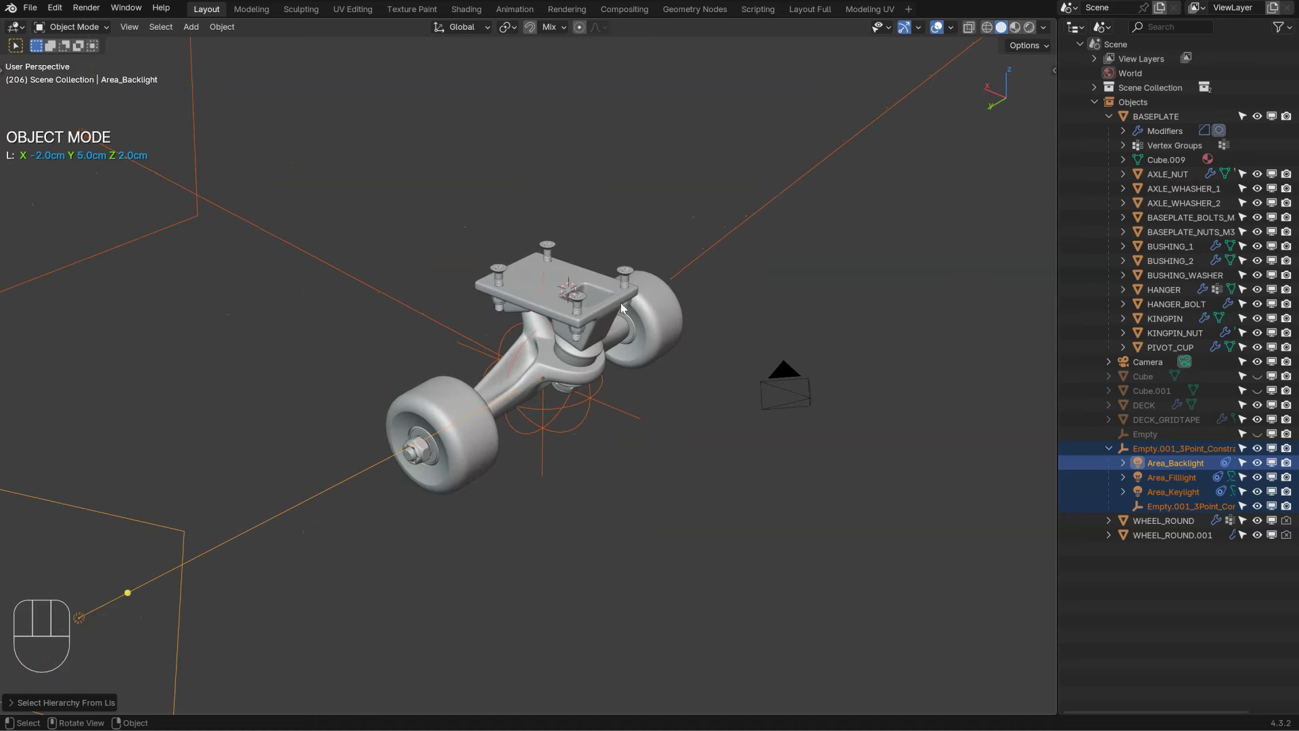
key(a)
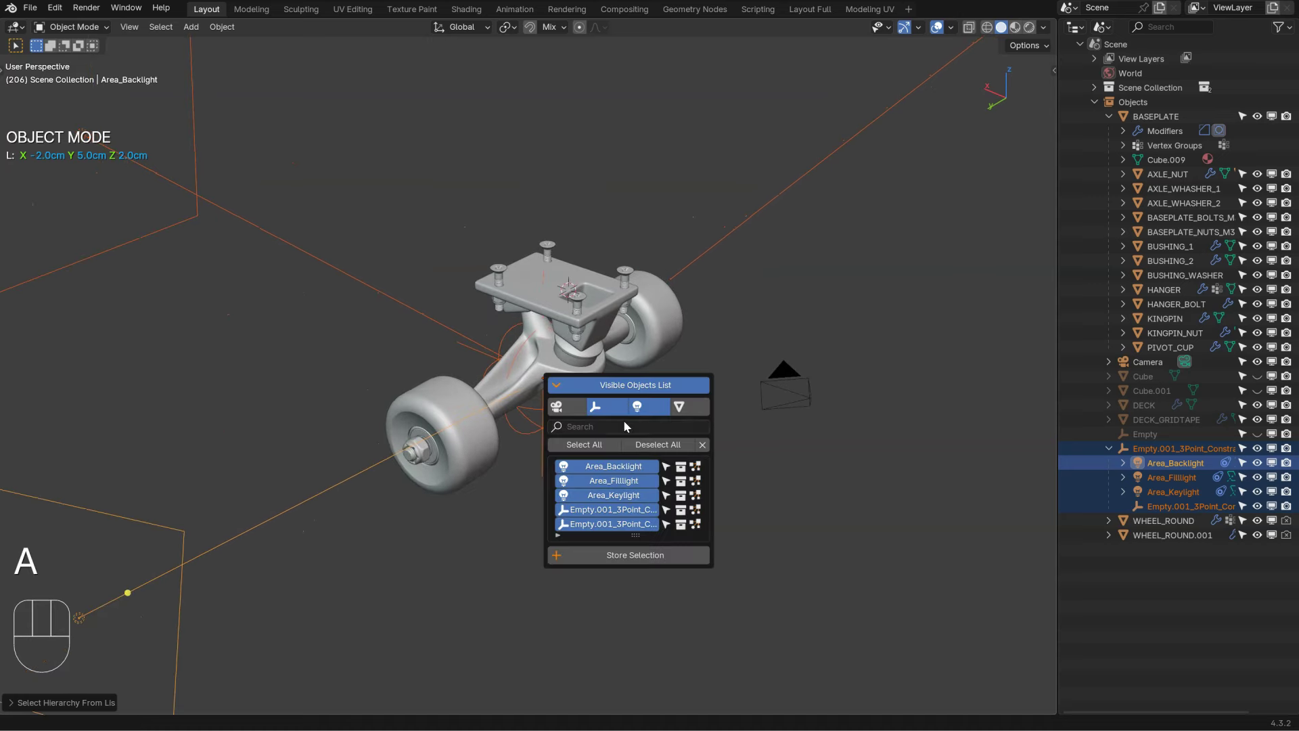
click(621, 554)
double_click(609, 578)
text(3 pts l)
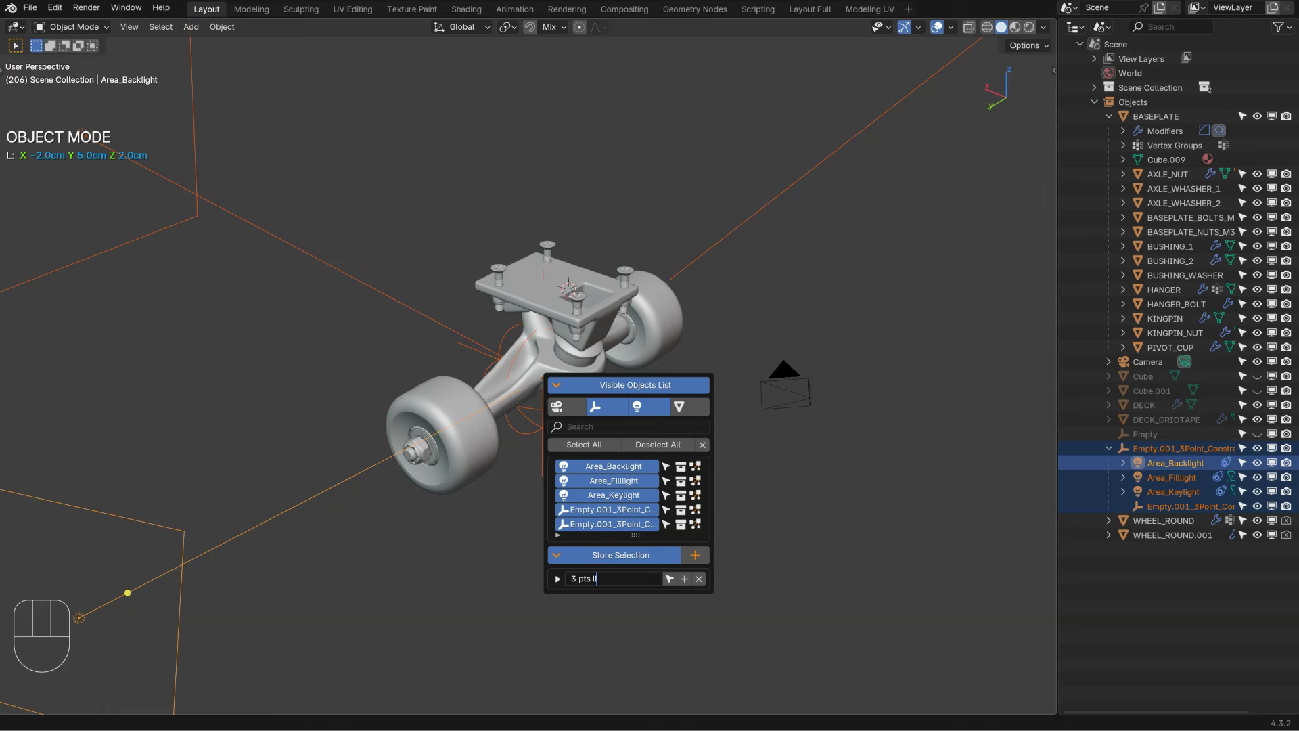
key(Return)
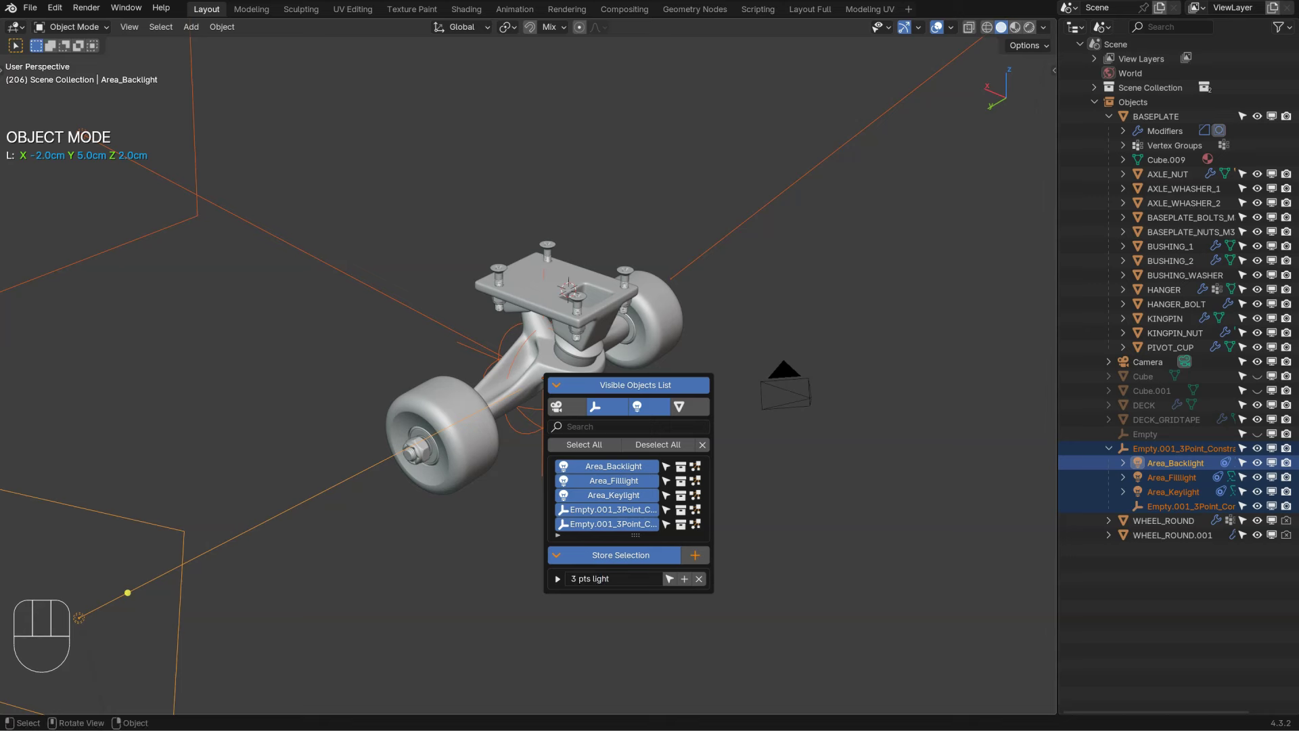
Step: Hide the visible objects list, deselect everything, and reselect the objects through the stored selection 3 pts light
click(590, 384)
click(653, 374)
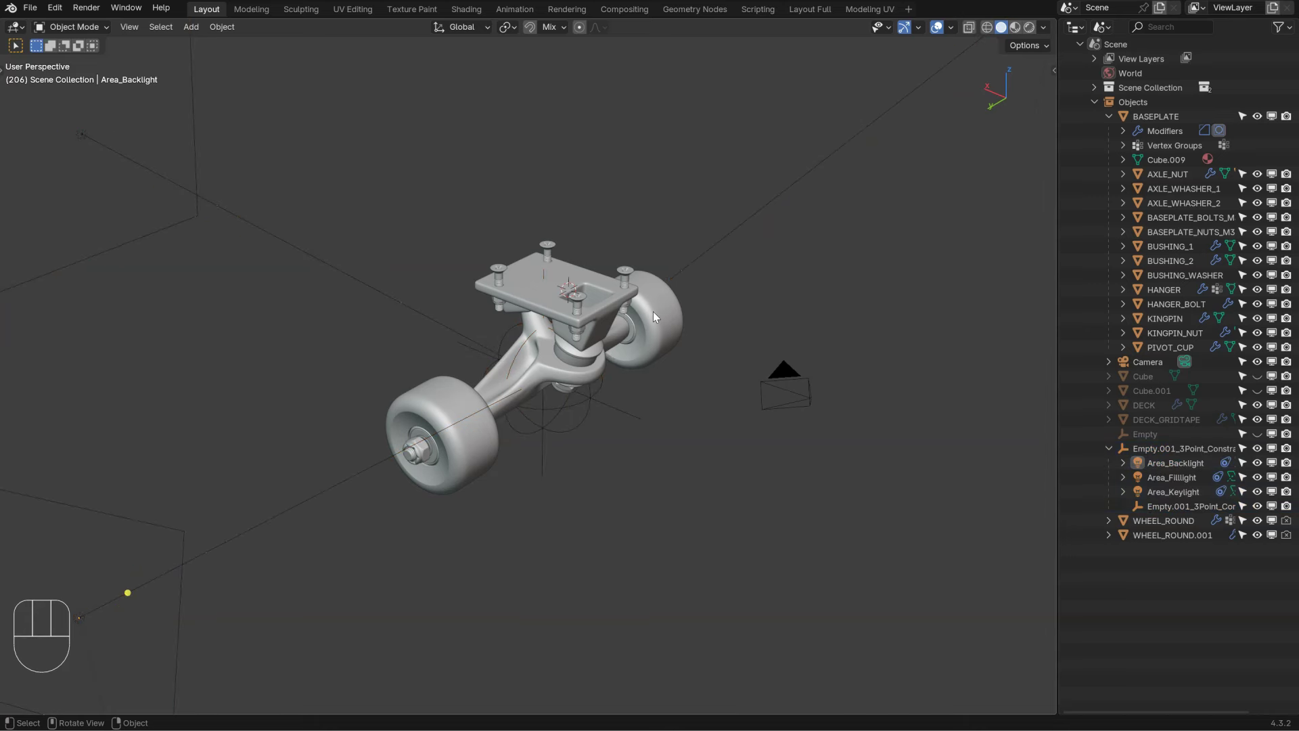
key(a)
click(690, 493)
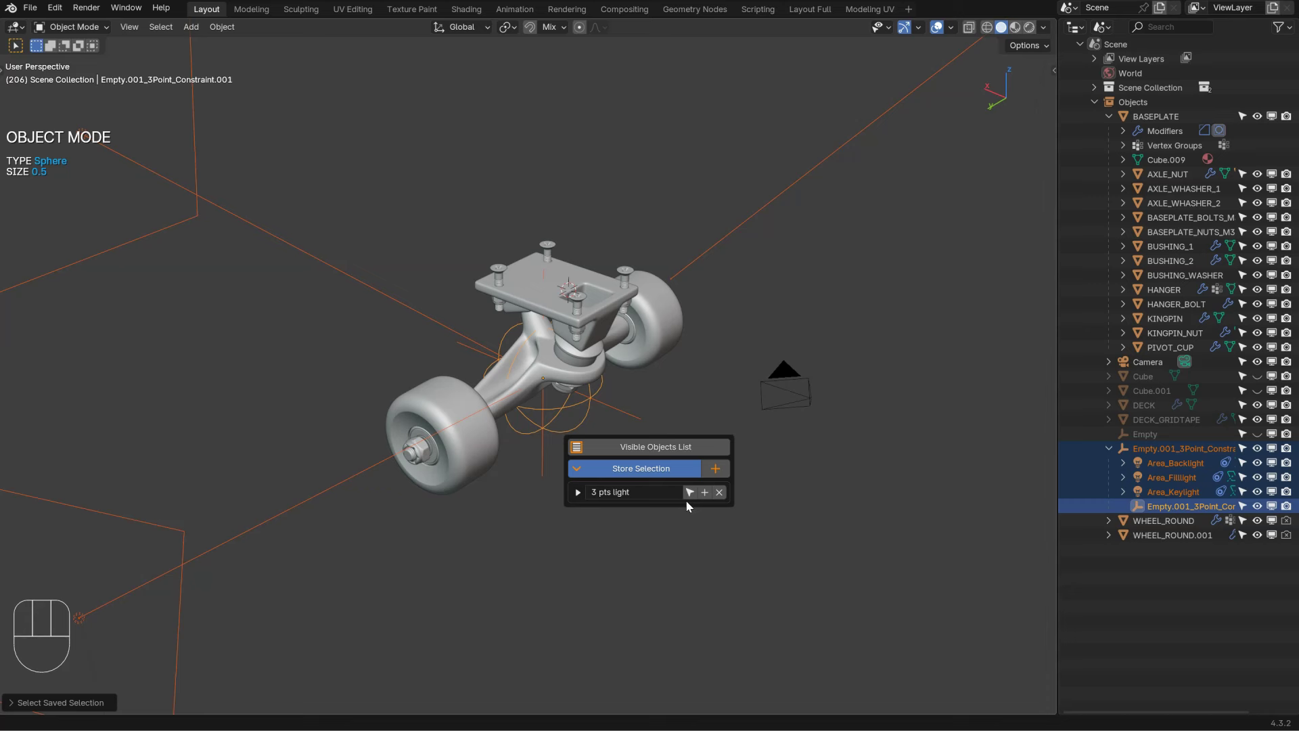
Step: Select the front wheel WHEEL_ROUND.001 together with its whole hierarchy
click(461, 453)
key(a)
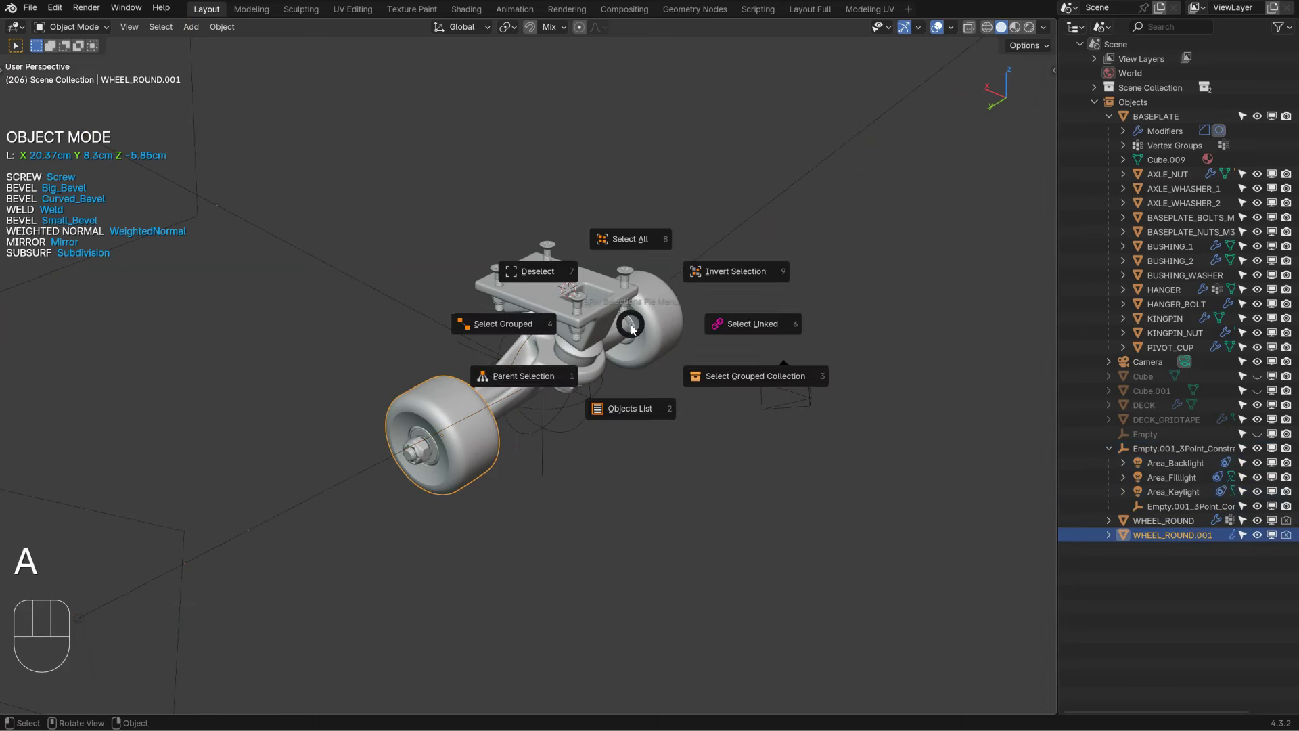
ctrl+shift+click(520, 376)
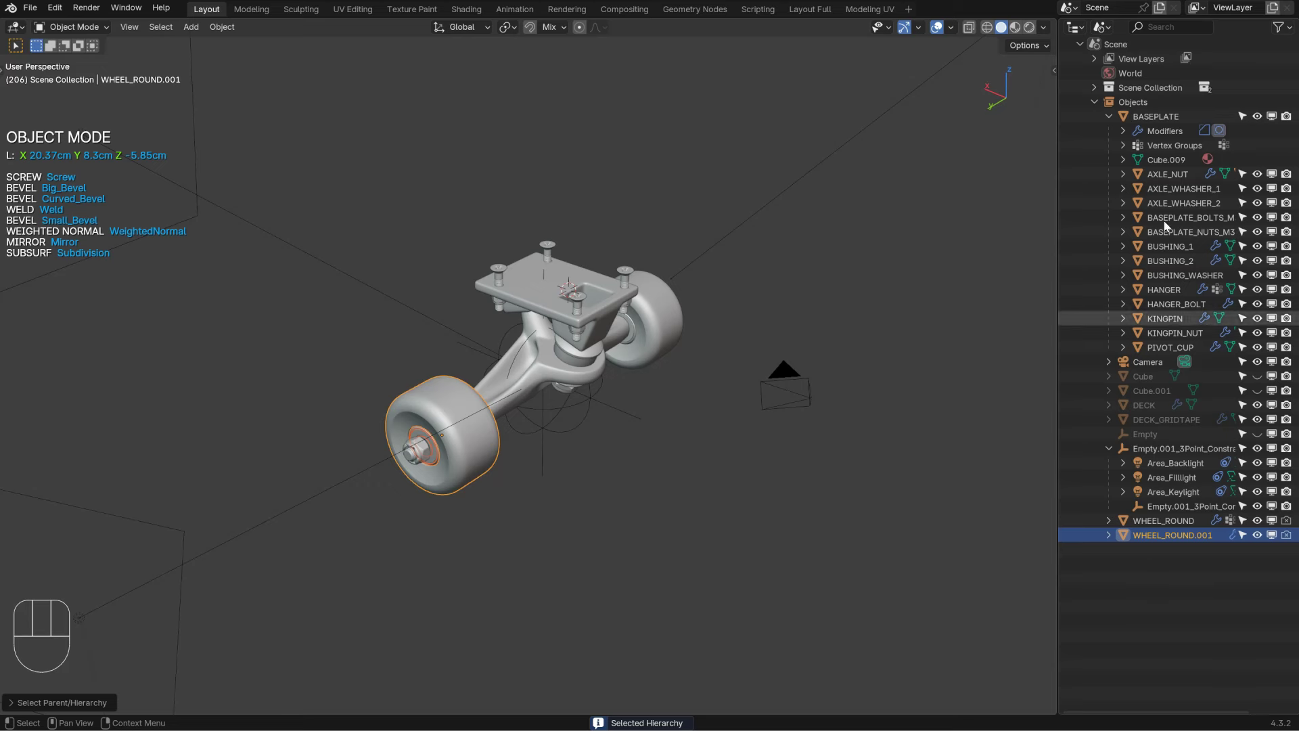
Step: Turn on X-ray display and examine the selected bearing parts inside the front wheel
middle_drag(430, 376, 540, 404)
ctrl+middle_drag(540, 403, 567, 410)
key(alt+z)
mouse_move(423, 477)
middle_down()
mouse_move(394, 476)
mouse_move(473, 446)
middle_up()
mouse_move(474, 446)
ctrl+middle_down()
mouse_move(511, 397)
mouse_move(315, 458)
mouse_move(430, 382)
mouse_move(460, 337)
ctrl+middle_up()
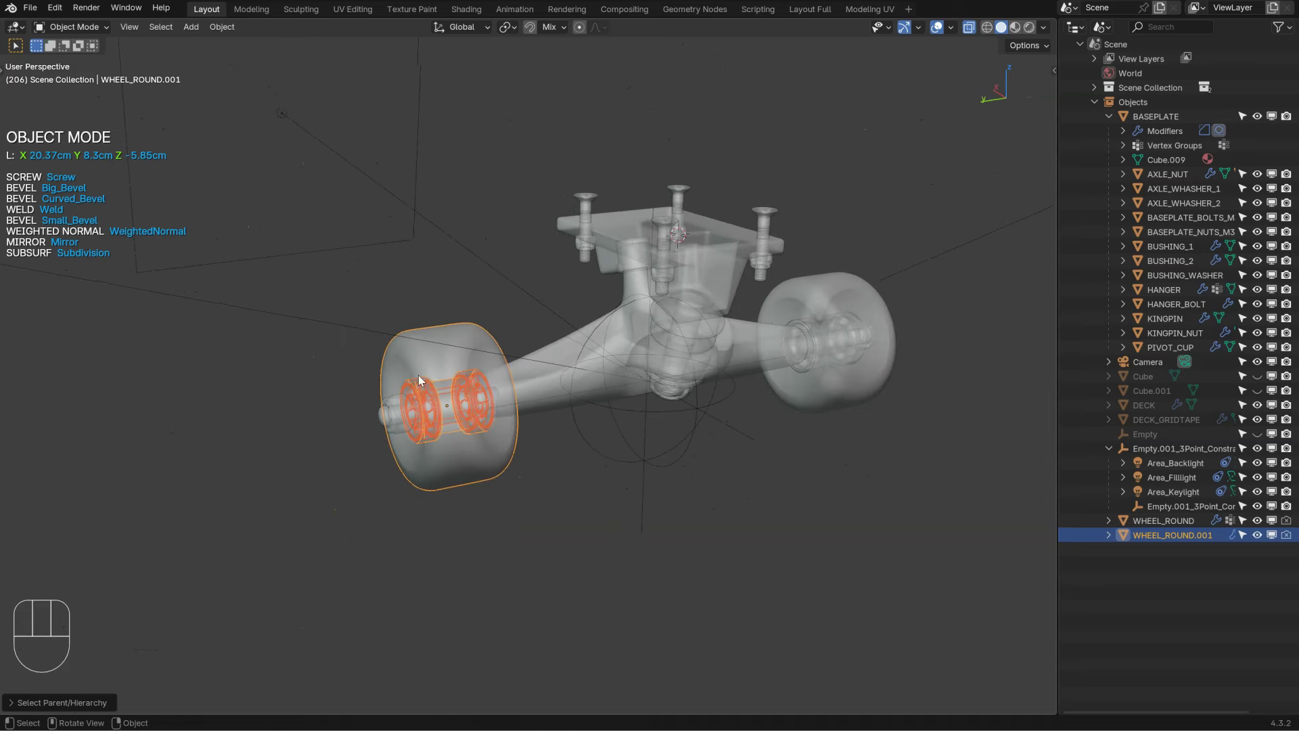
middle_drag(469, 286, 509, 377)
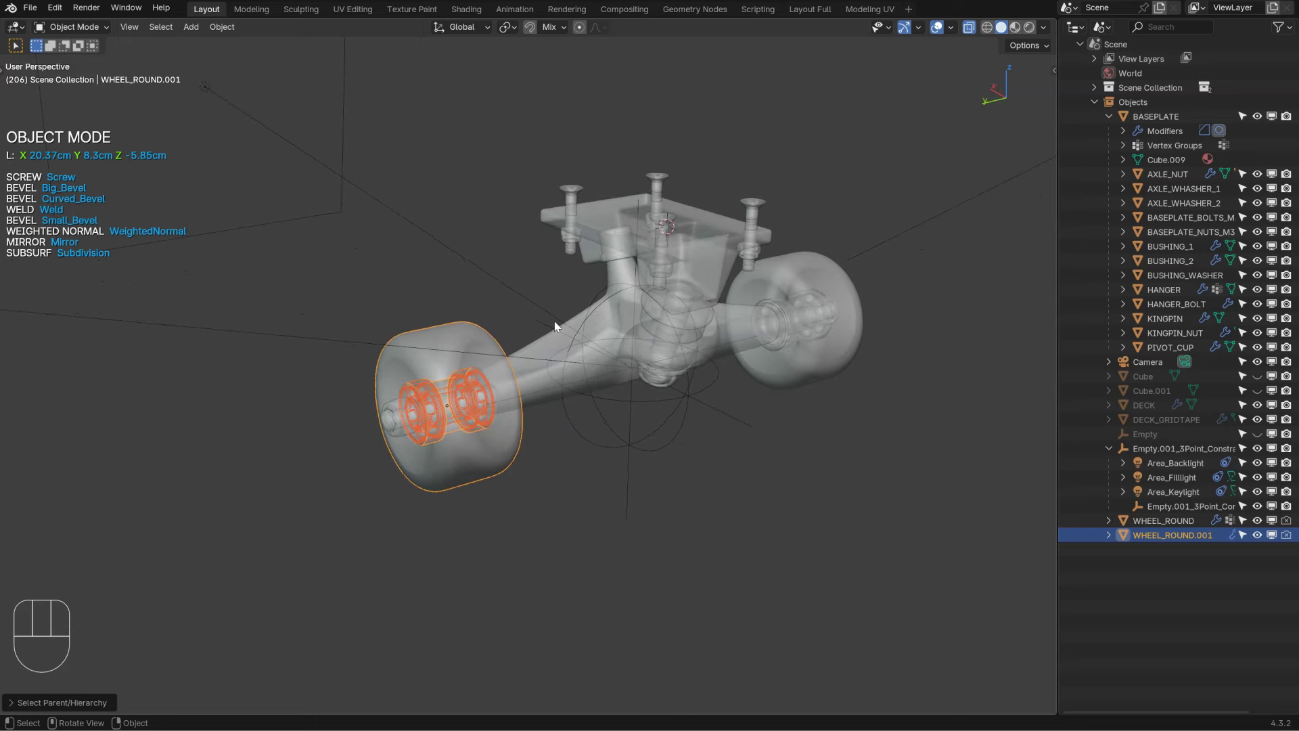
Step: Store the selected wheel hierarchy as a new stored selection named "wheel 1"
key(a)
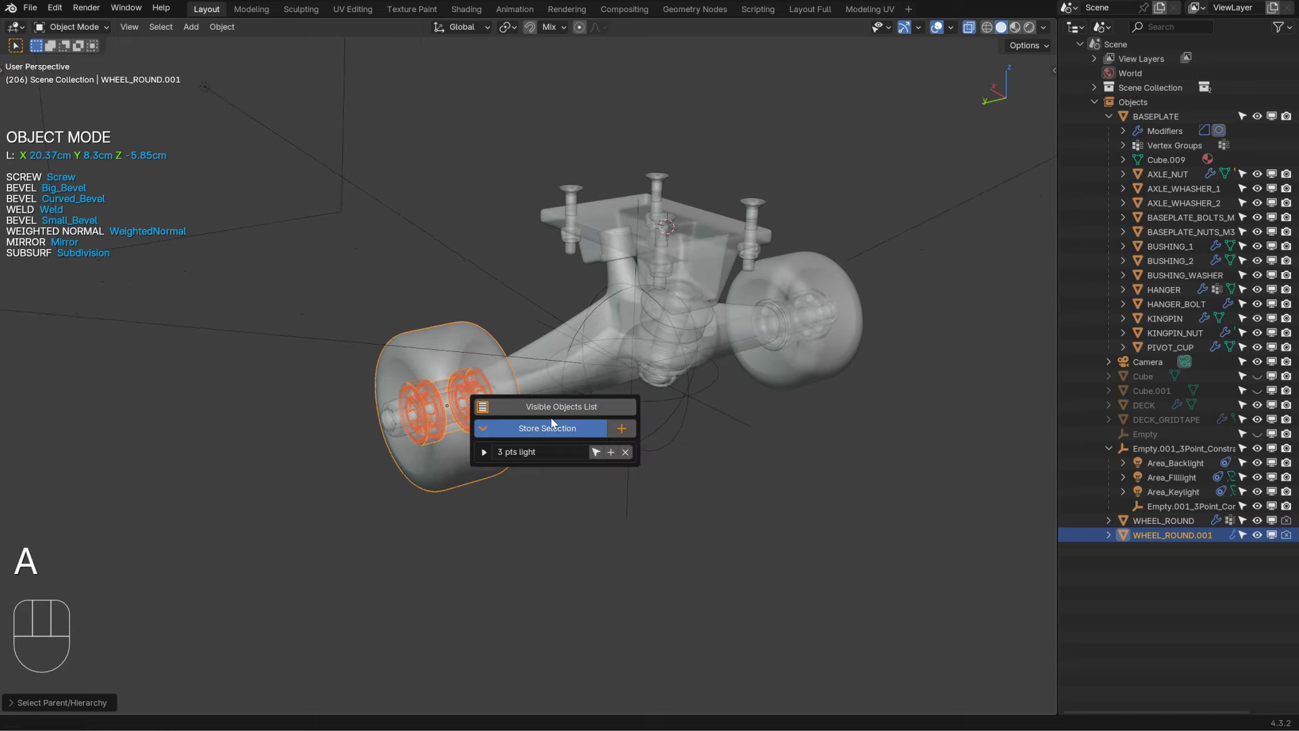
click(621, 428)
double_click(549, 477)
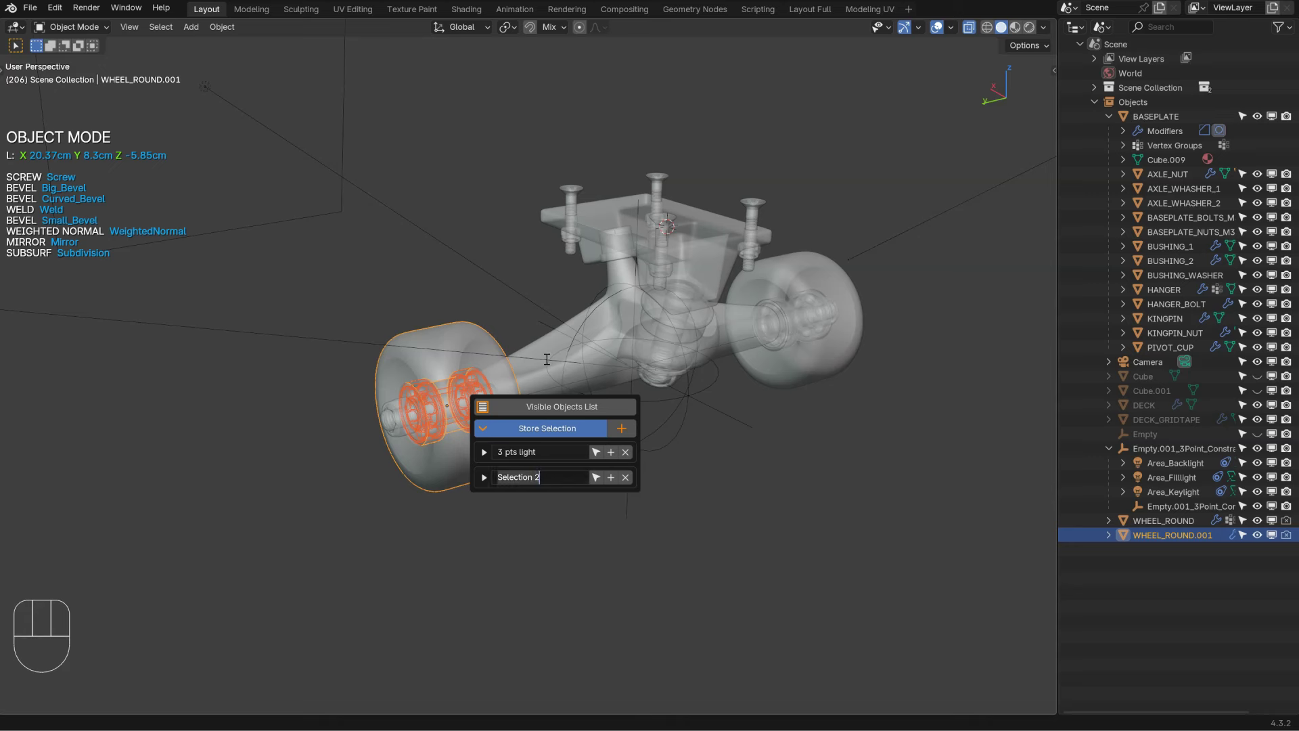
text(whee)
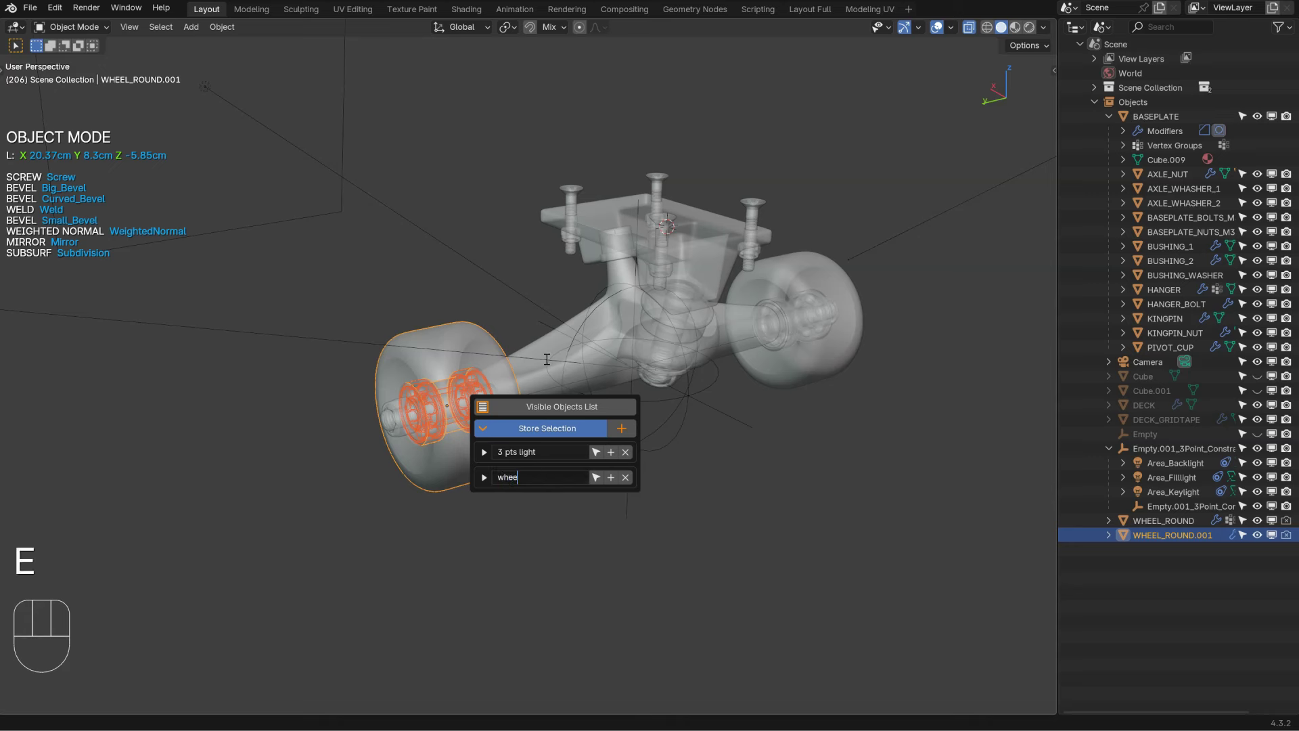
text(l 1)
key(Return)
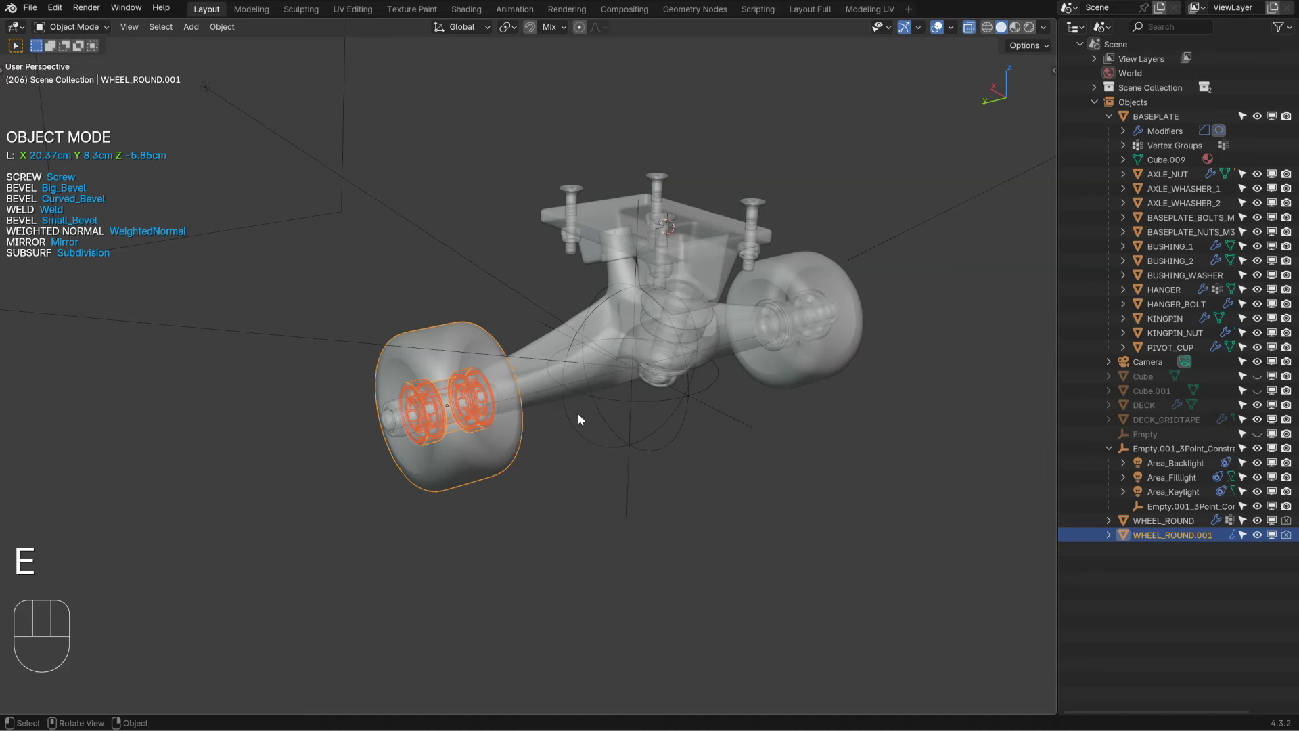
Step: Test the stored selections by alternately recalling 3 pts light and wheel 1
key(a)
key(a)
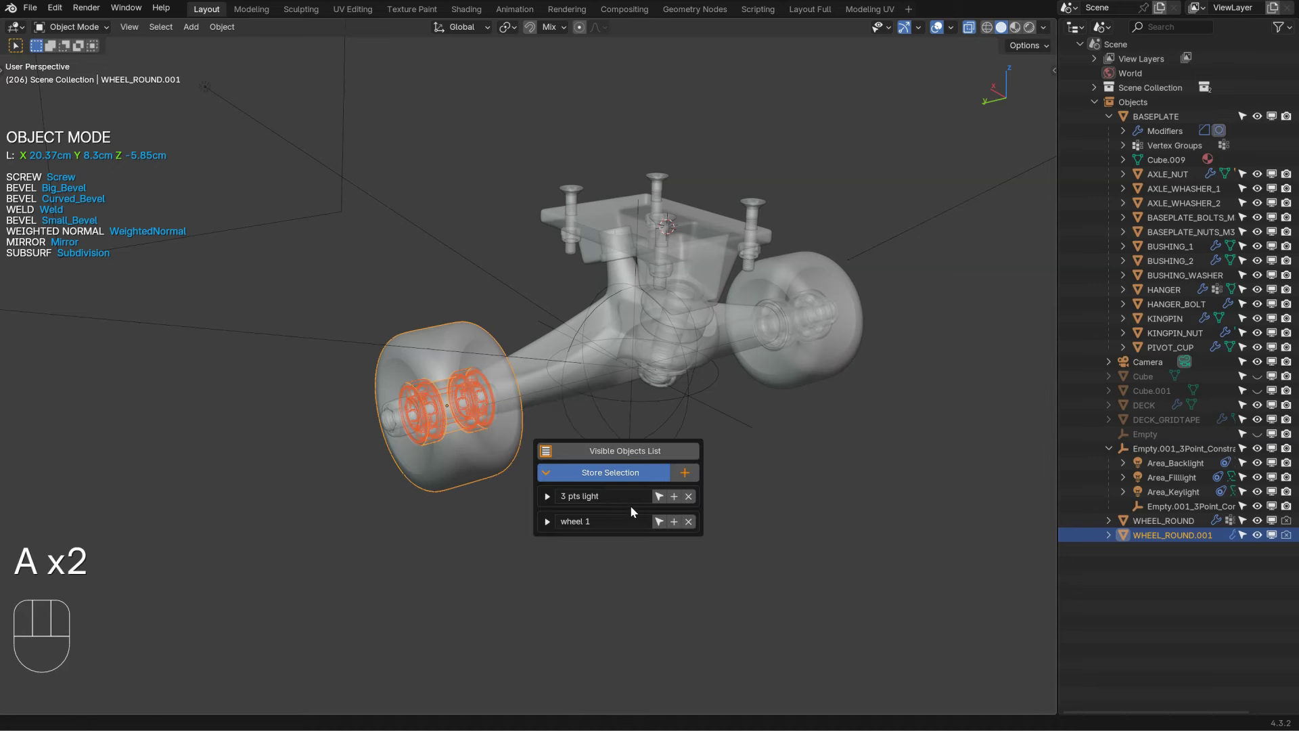
click(661, 497)
click(660, 521)
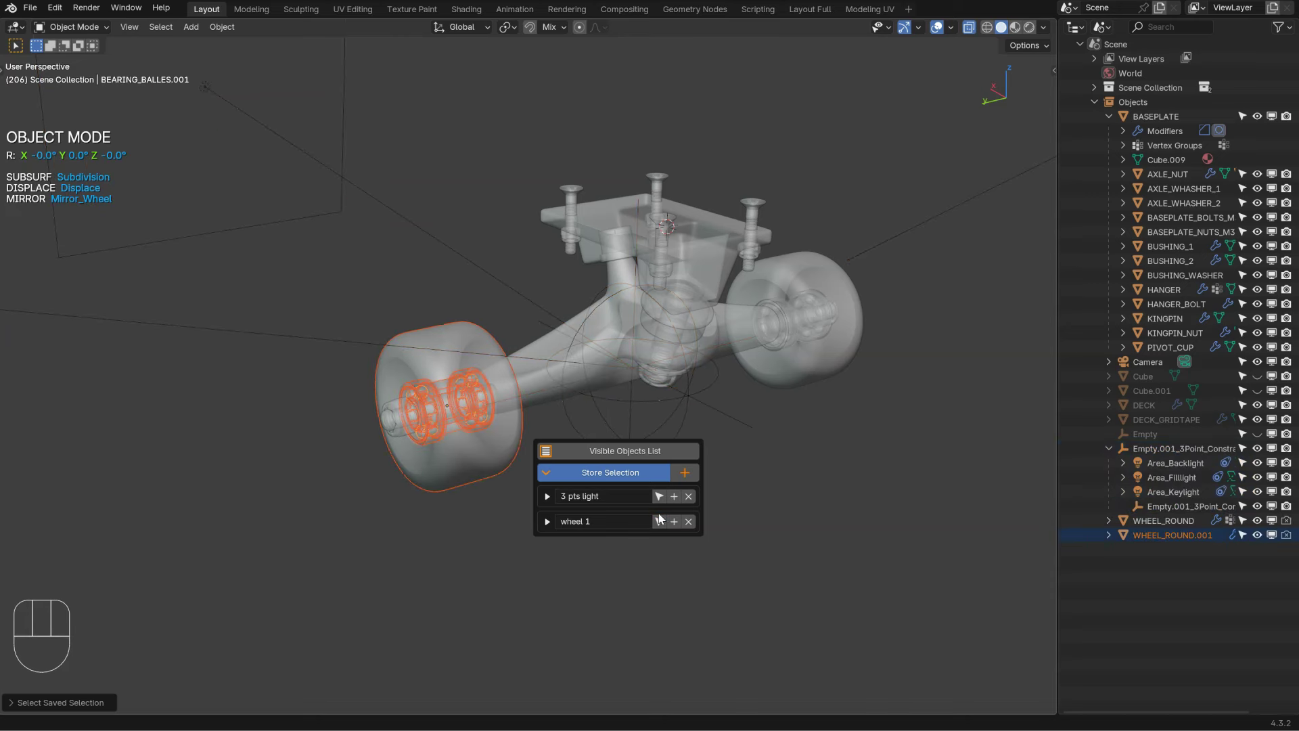
click(659, 497)
click(660, 521)
Step: Expand the stored selection wheel 1 and remove BEARING_BALLES.001 and BEARING_RETAINER.001 from it
click(547, 524)
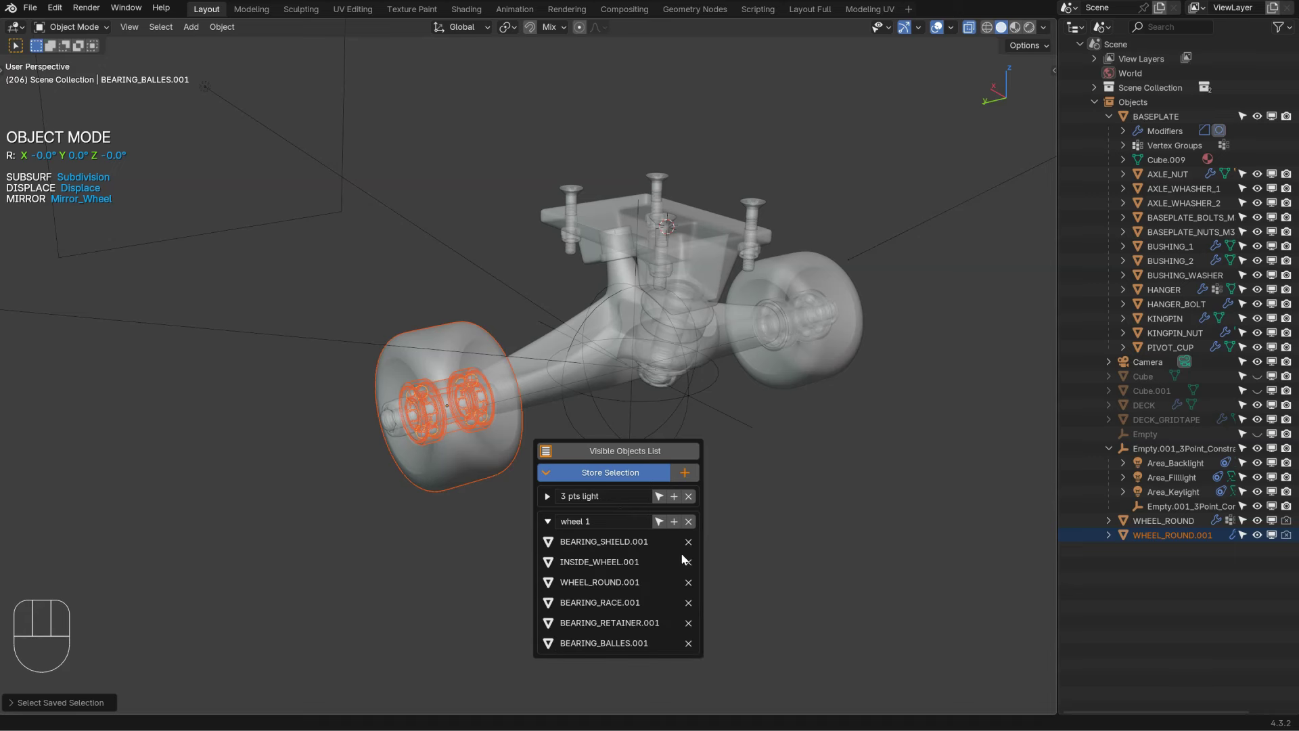
click(688, 645)
click(689, 623)
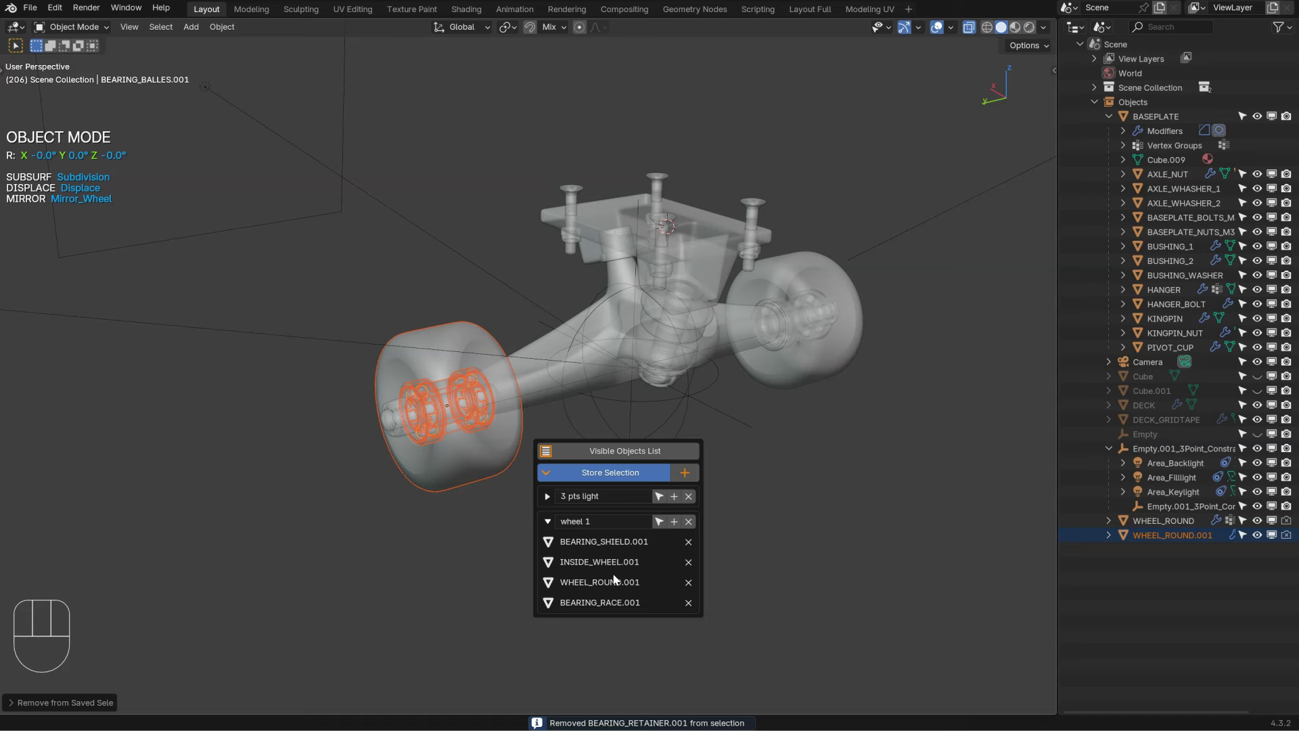
Step: Add HANGER to the stored selection wheel 1 and check it by recalling 3 pts light, then wheel 1
click(606, 389)
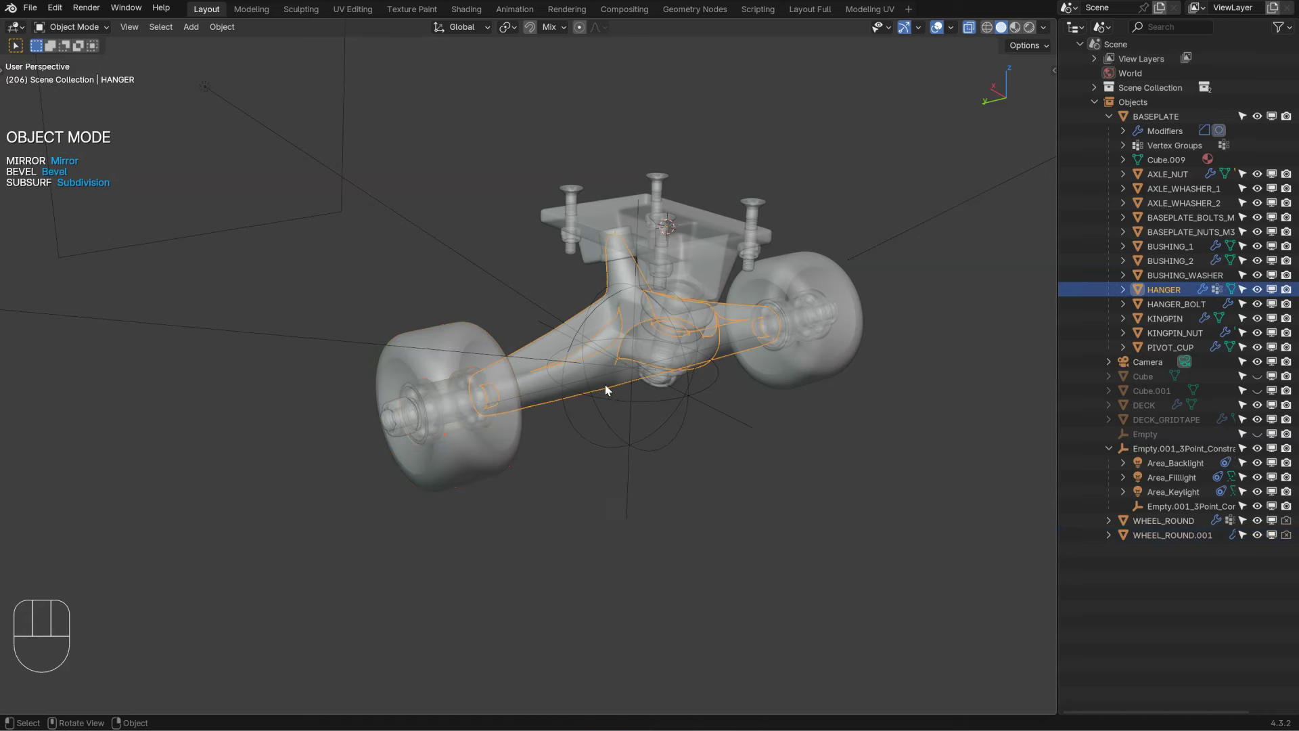
key(a)
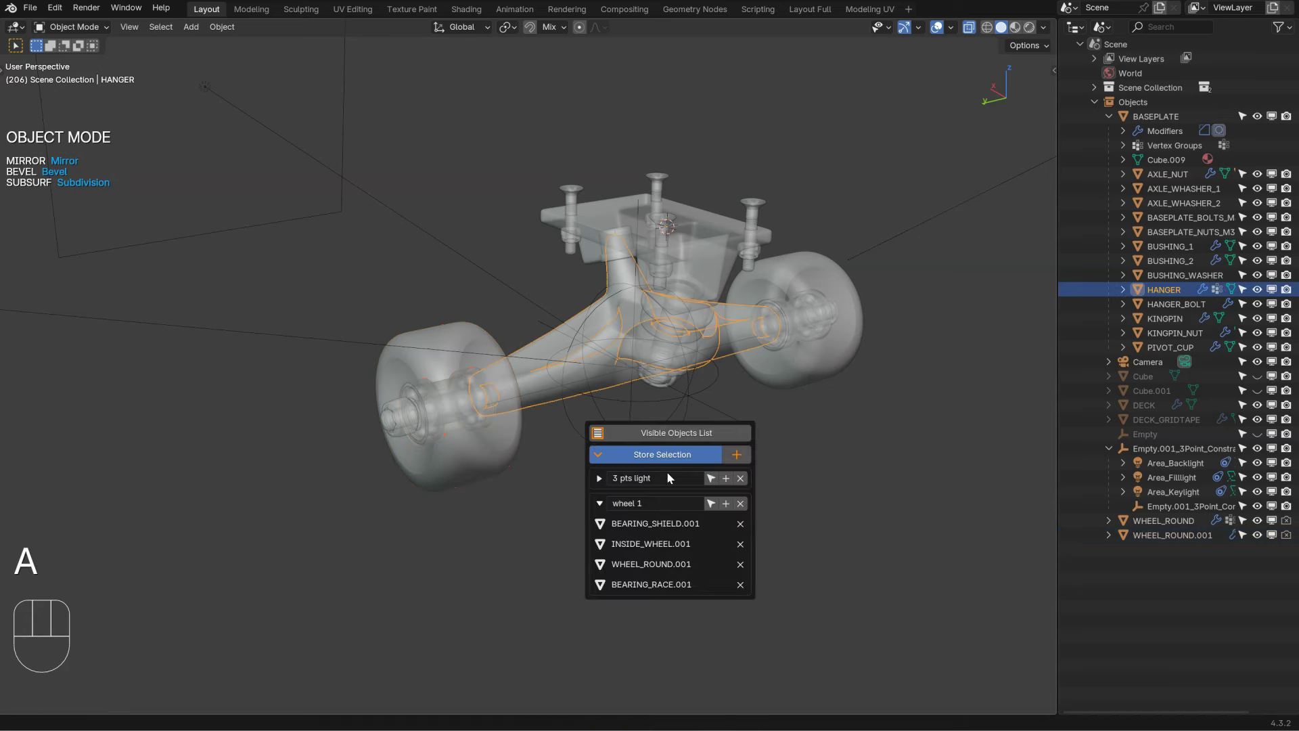
click(726, 504)
click(710, 478)
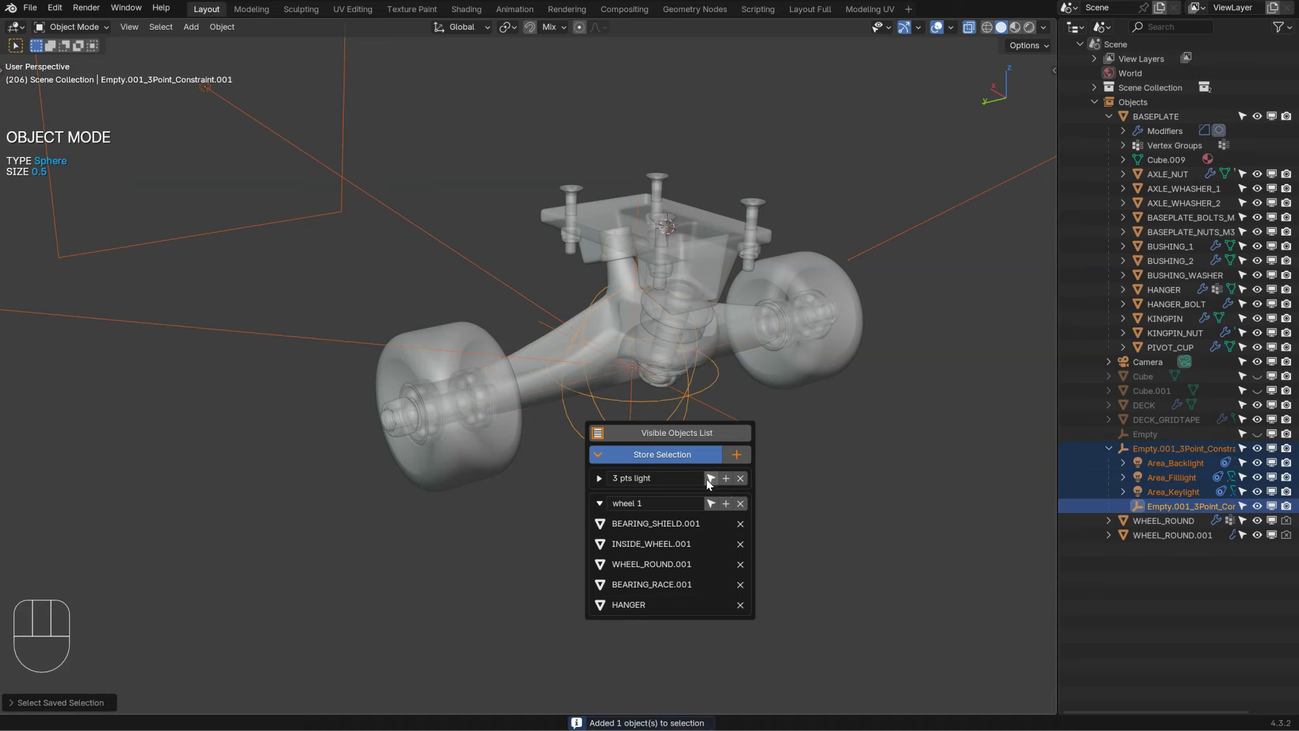
click(710, 504)
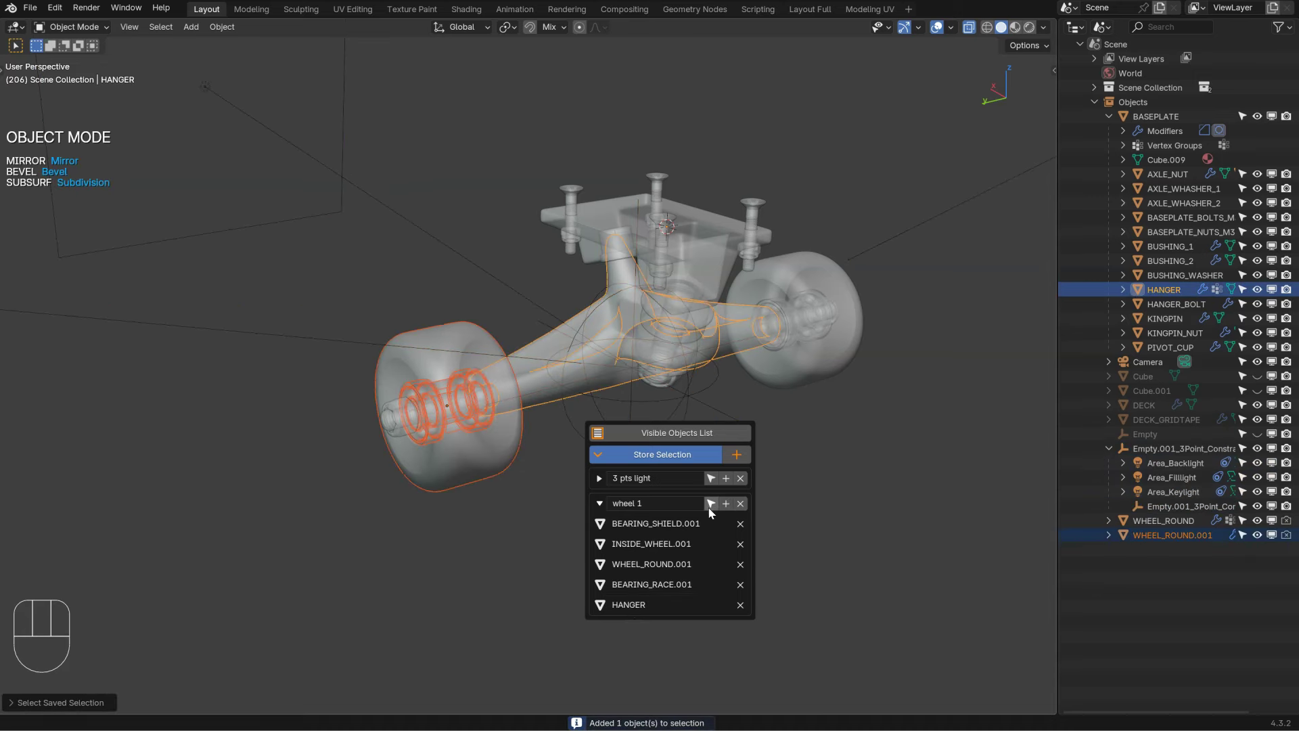
Step: Remove HANGER from the stored selection wheel 1
middle_drag(684, 280, 658, 350)
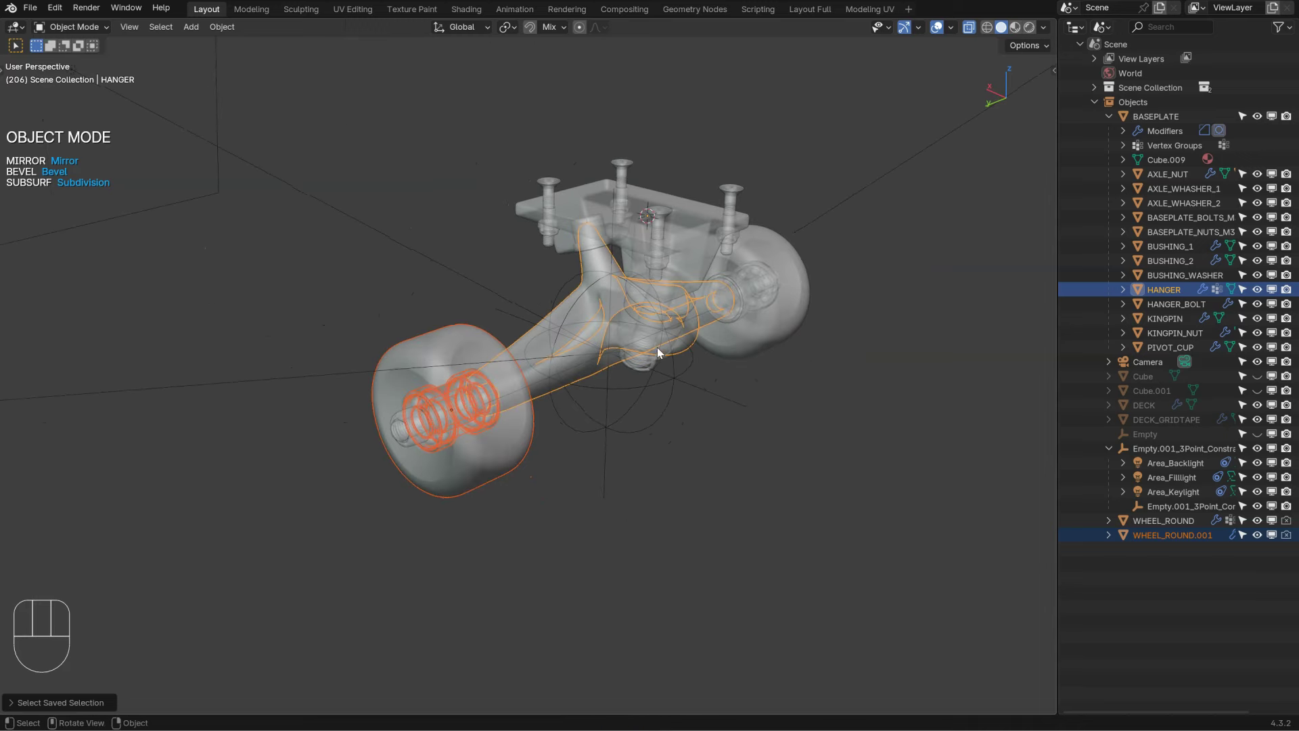
key(a)
click(730, 608)
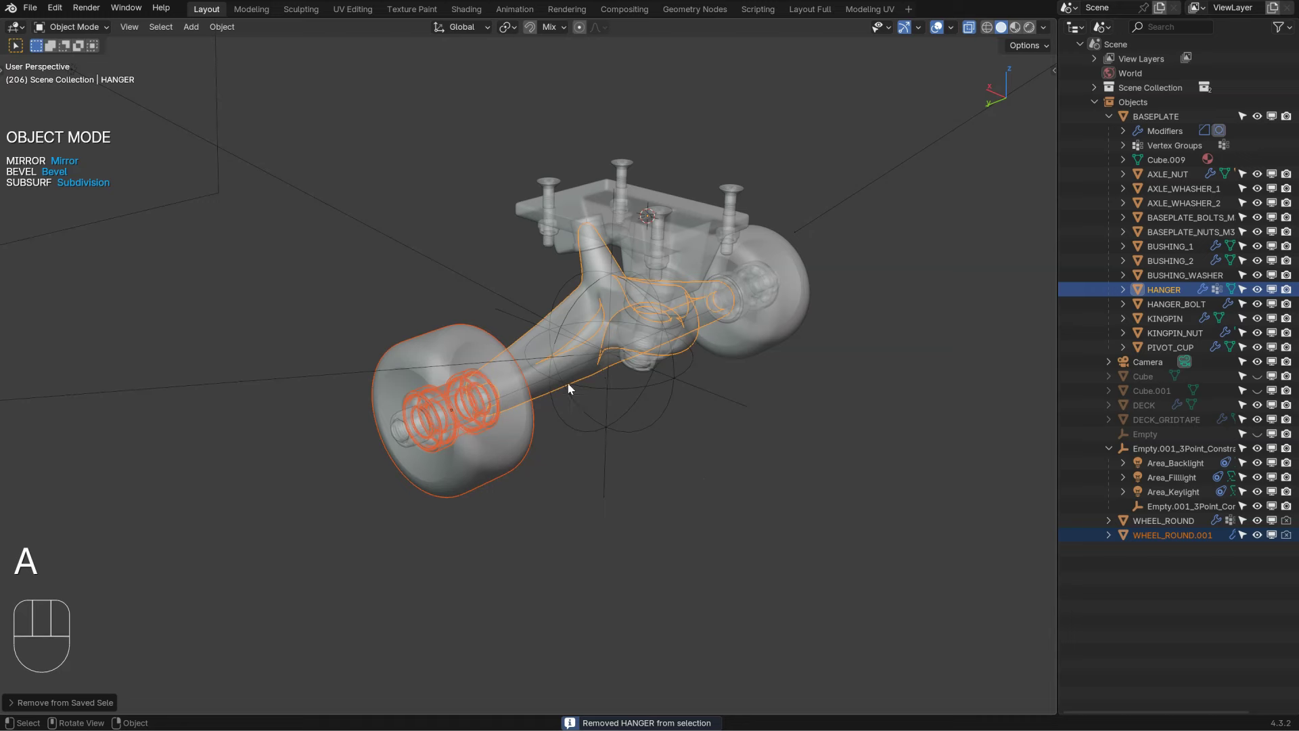
Step: Select the whole hierarchy of WHEEL_ROUND.001 and add its missing objects to the stored selection wheel 1
click(519, 448)
key(a)
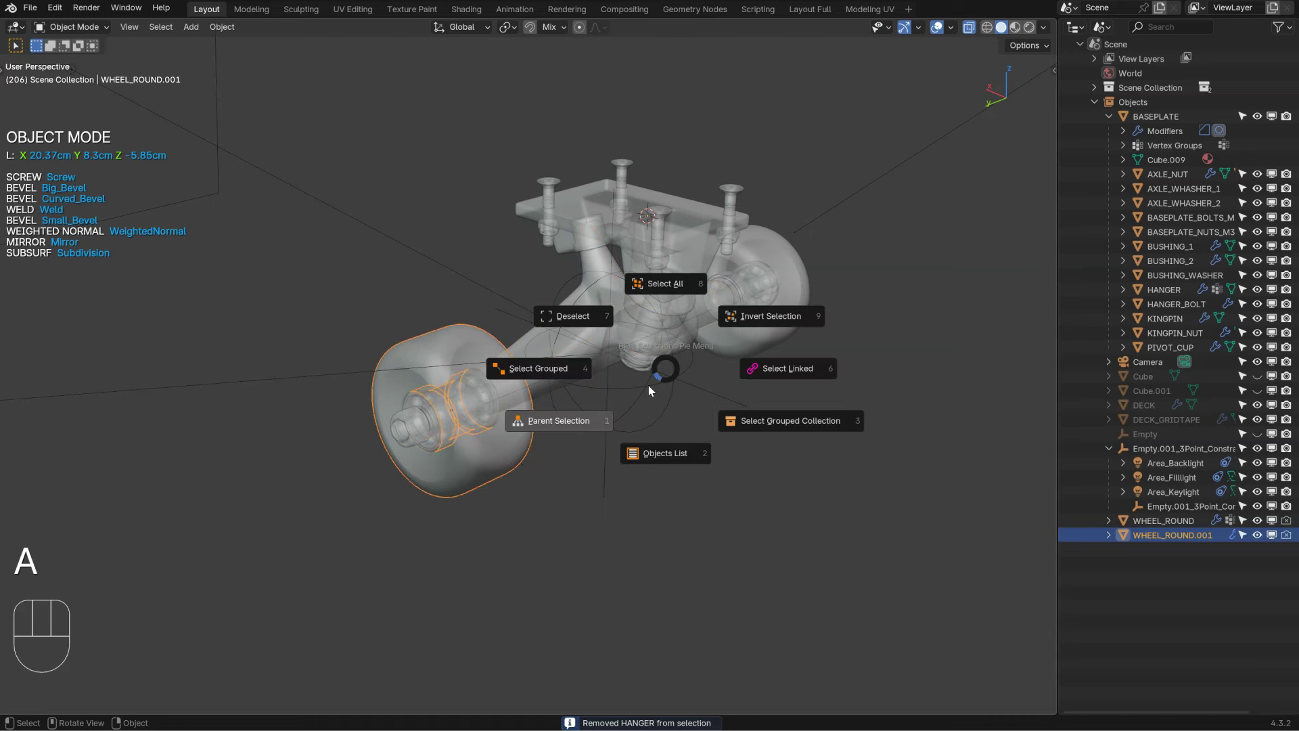
click(573, 420)
key(a)
click(659, 469)
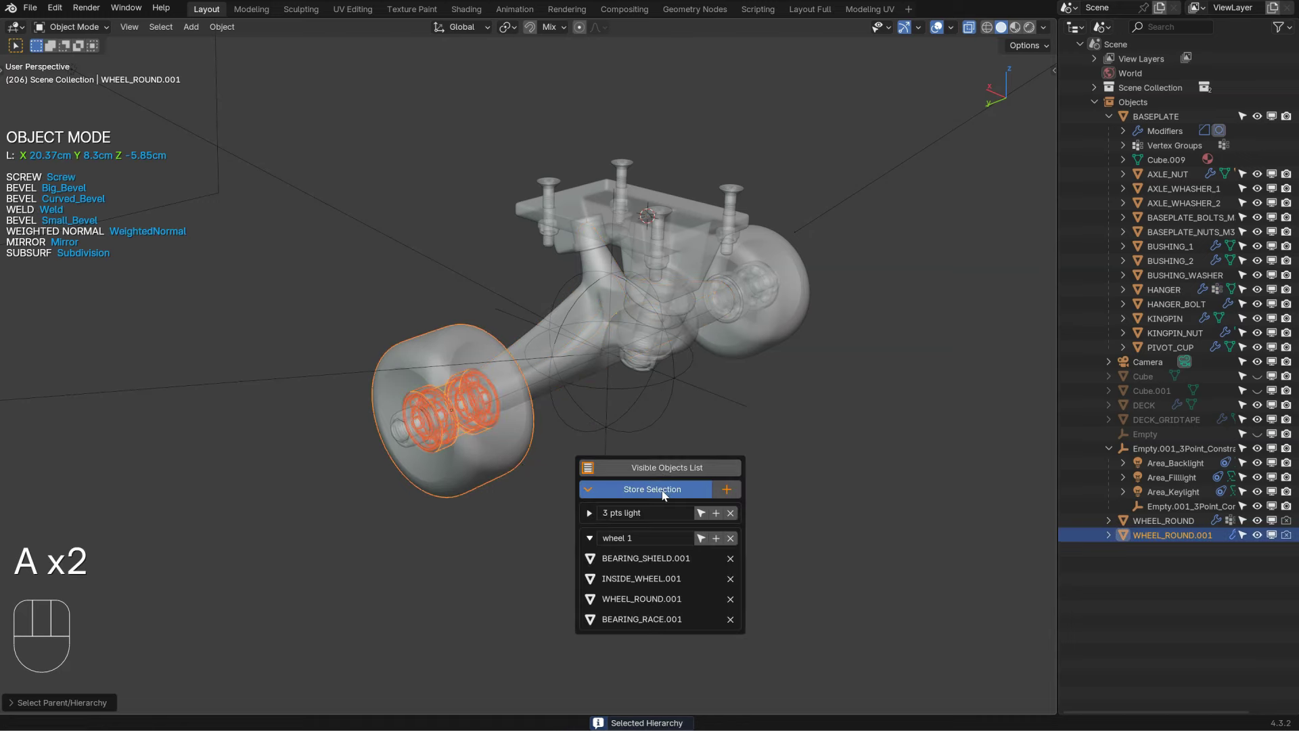
click(716, 539)
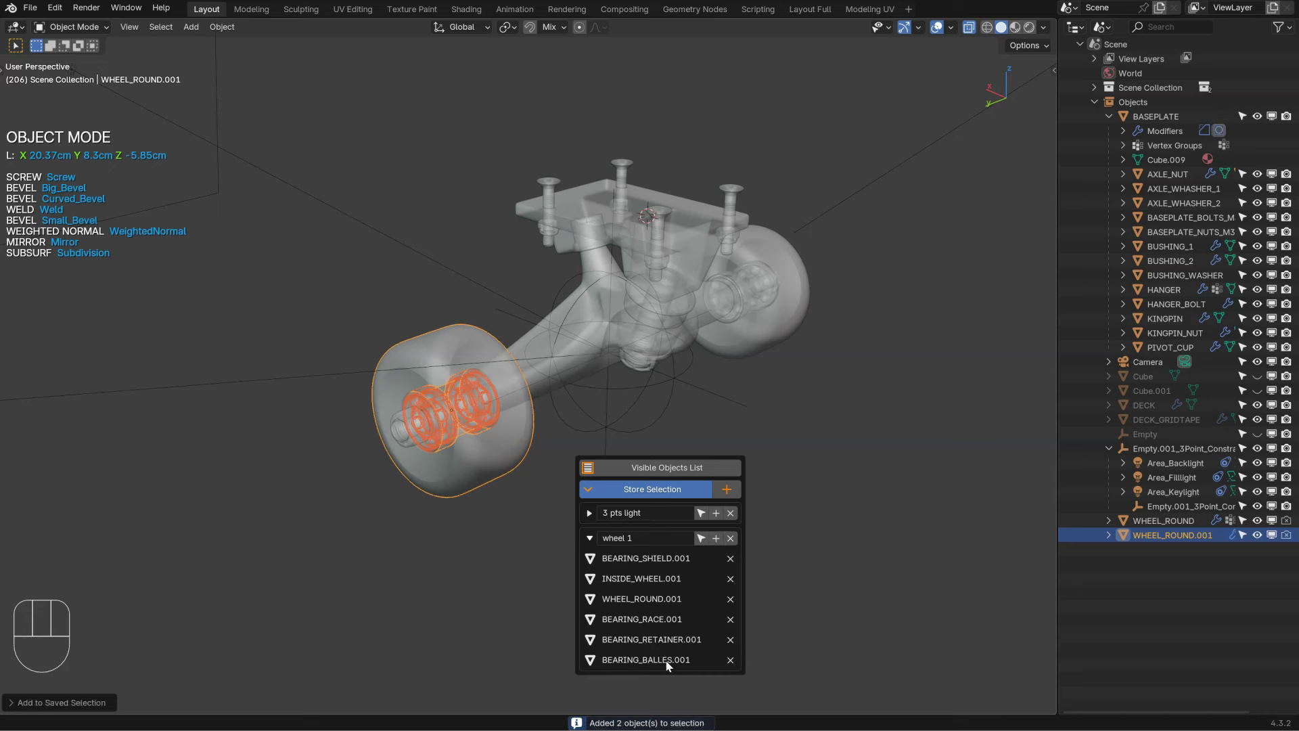
Step: Check the updated stored selection by recalling wheel 1, 3 pts light and wheel 1 again
click(702, 538)
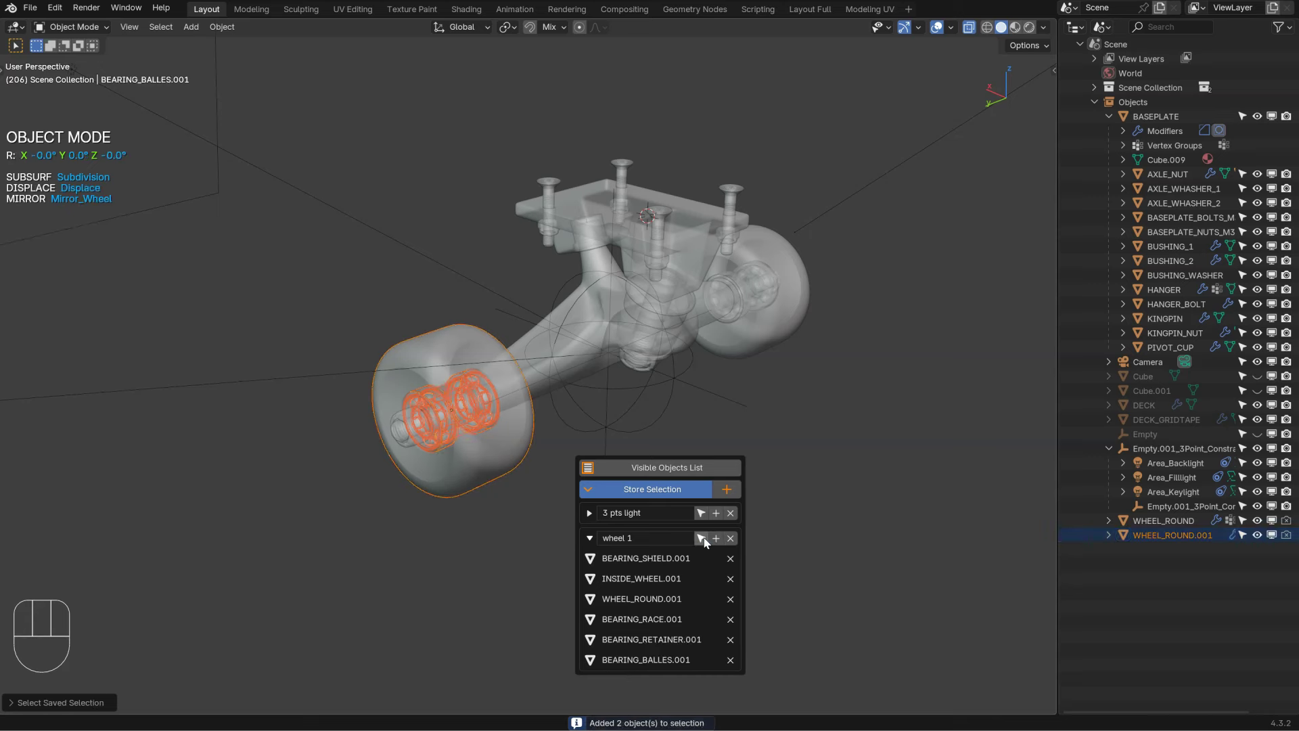
click(701, 513)
click(700, 538)
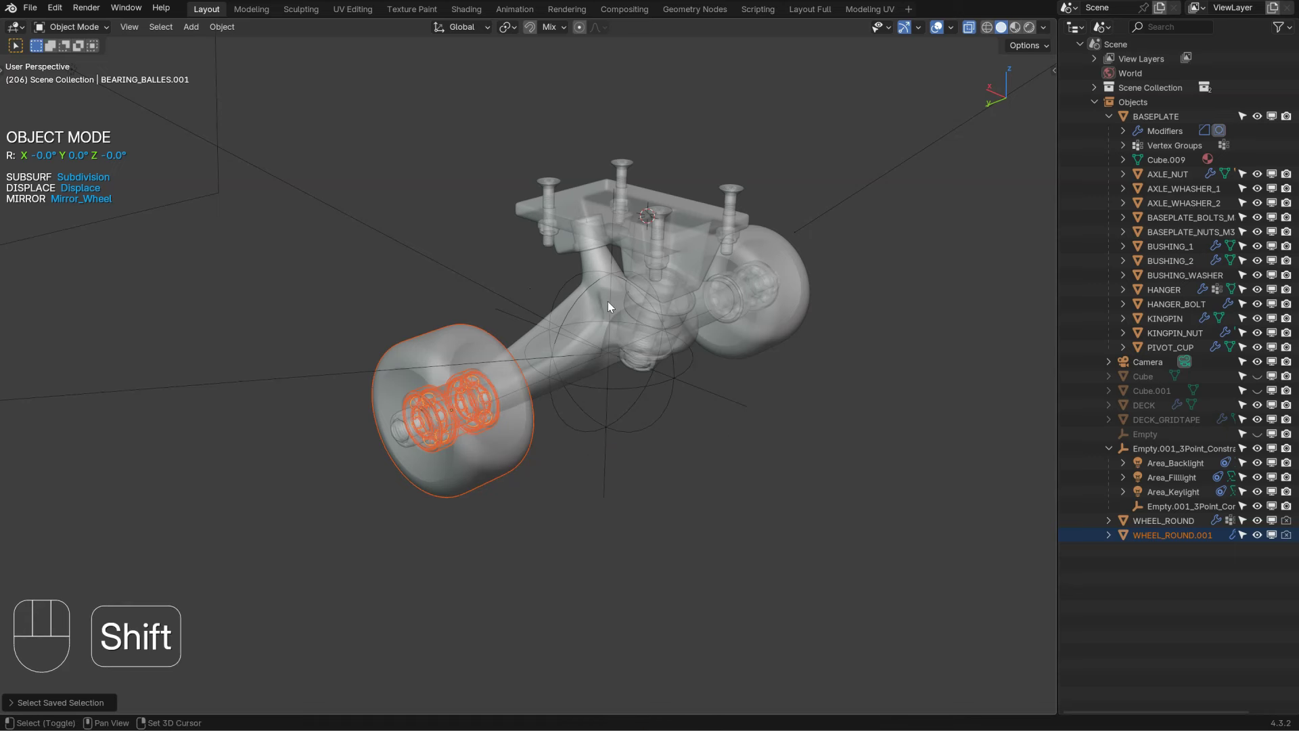
Step: Store the current X-ray view of the whole truck as the first stored 3D view
key(shift+z)
click(567, 381)
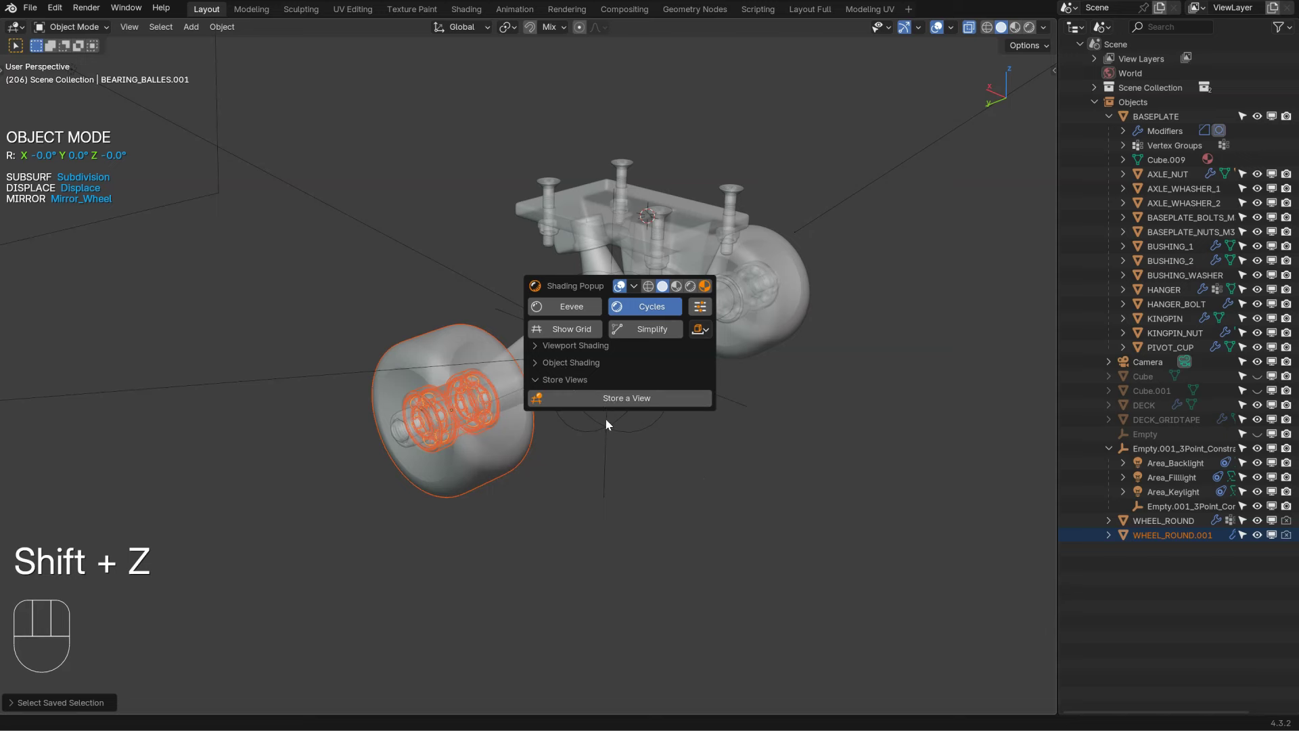
click(615, 399)
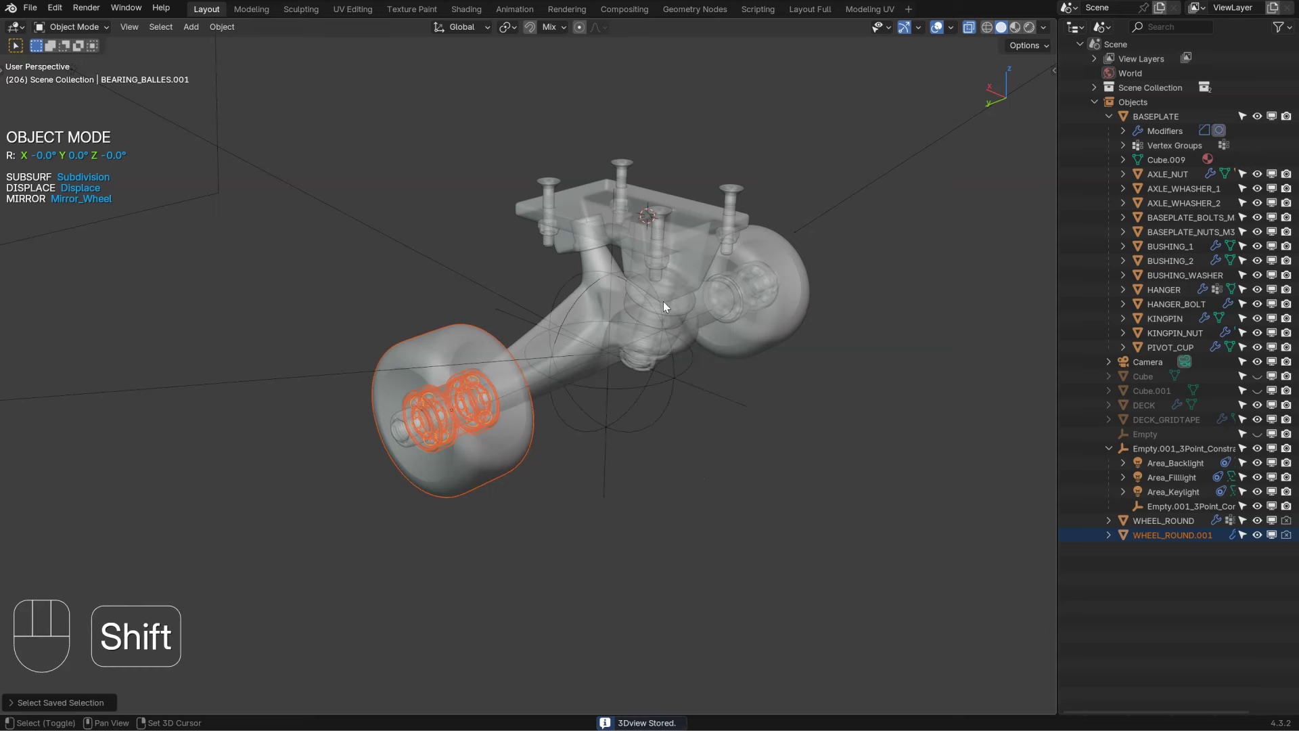
Step: Turn X-ray off and store a closer view of the truck from the opposite side as a second 3D view
shift+middle_drag(628, 327, 547, 255)
ctrl+middle_drag(547, 255, 576, 273)
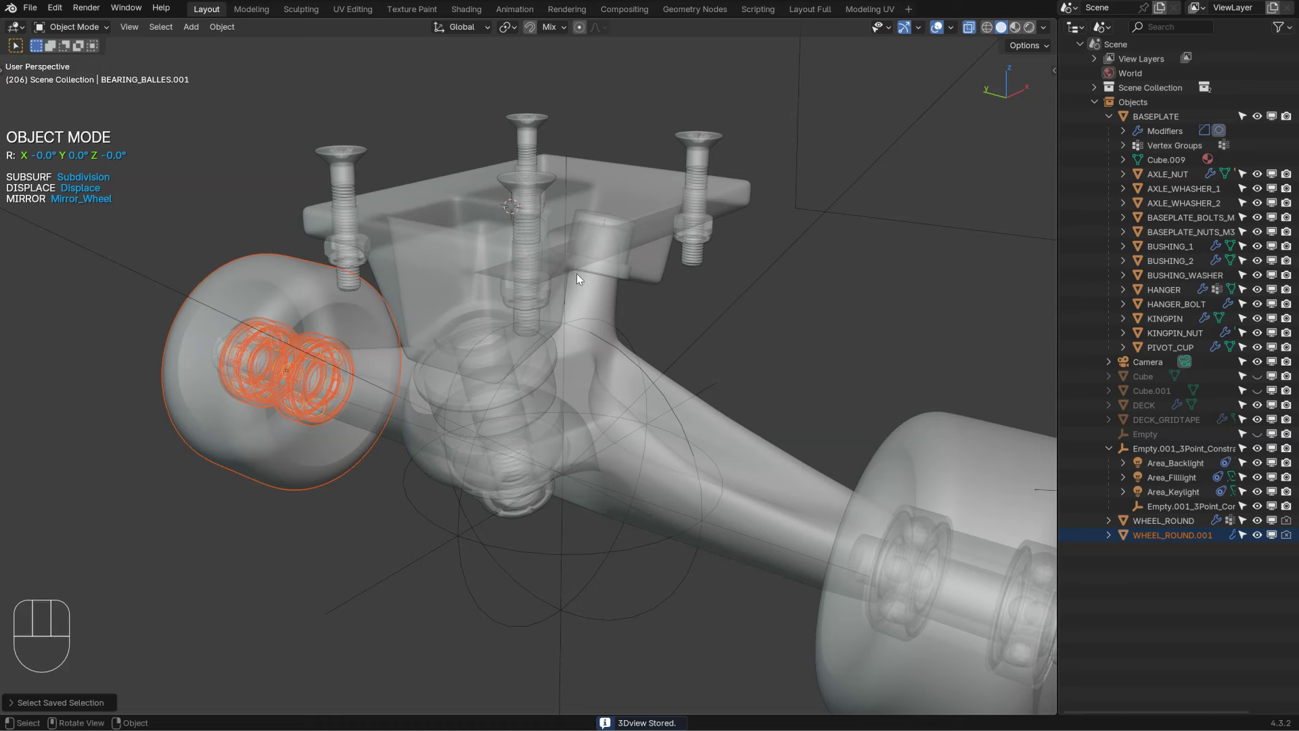
key(z)
key(shift+z)
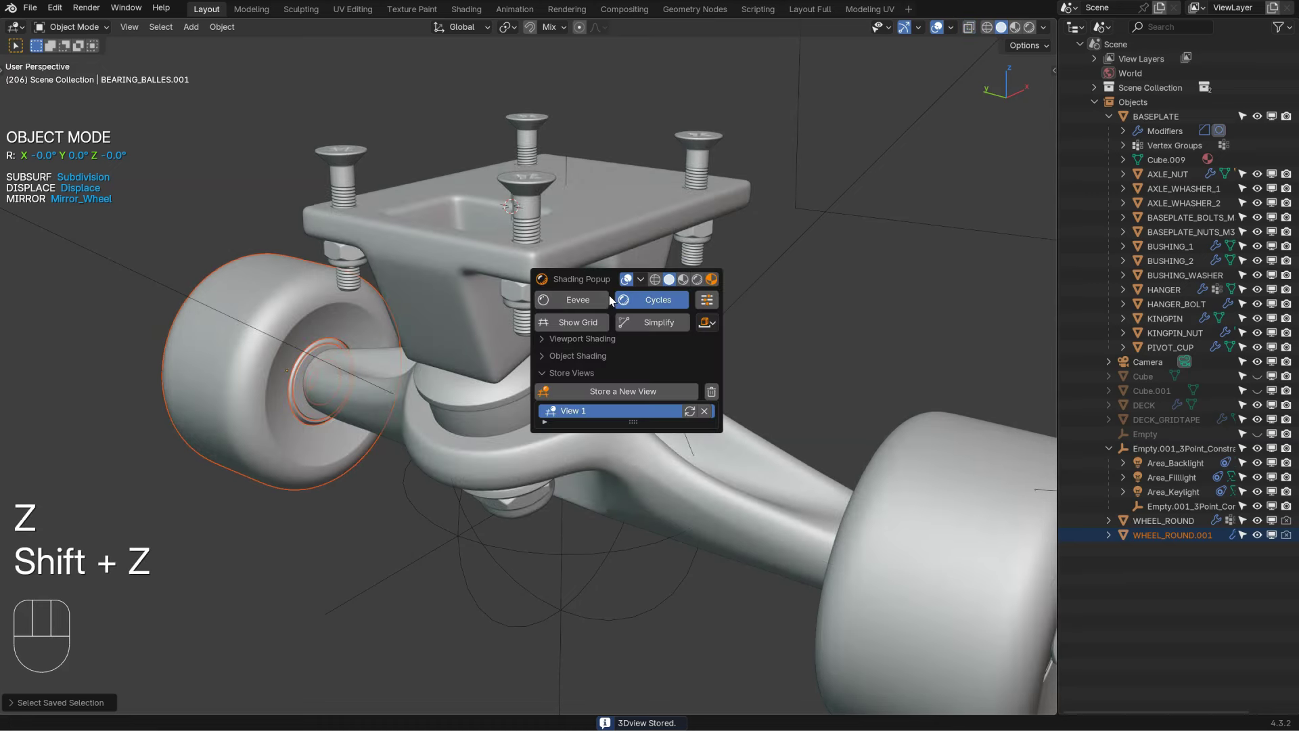
click(623, 396)
Step: Check the two stored 3D views by recalling View 1 and View 2 alternately
click(572, 411)
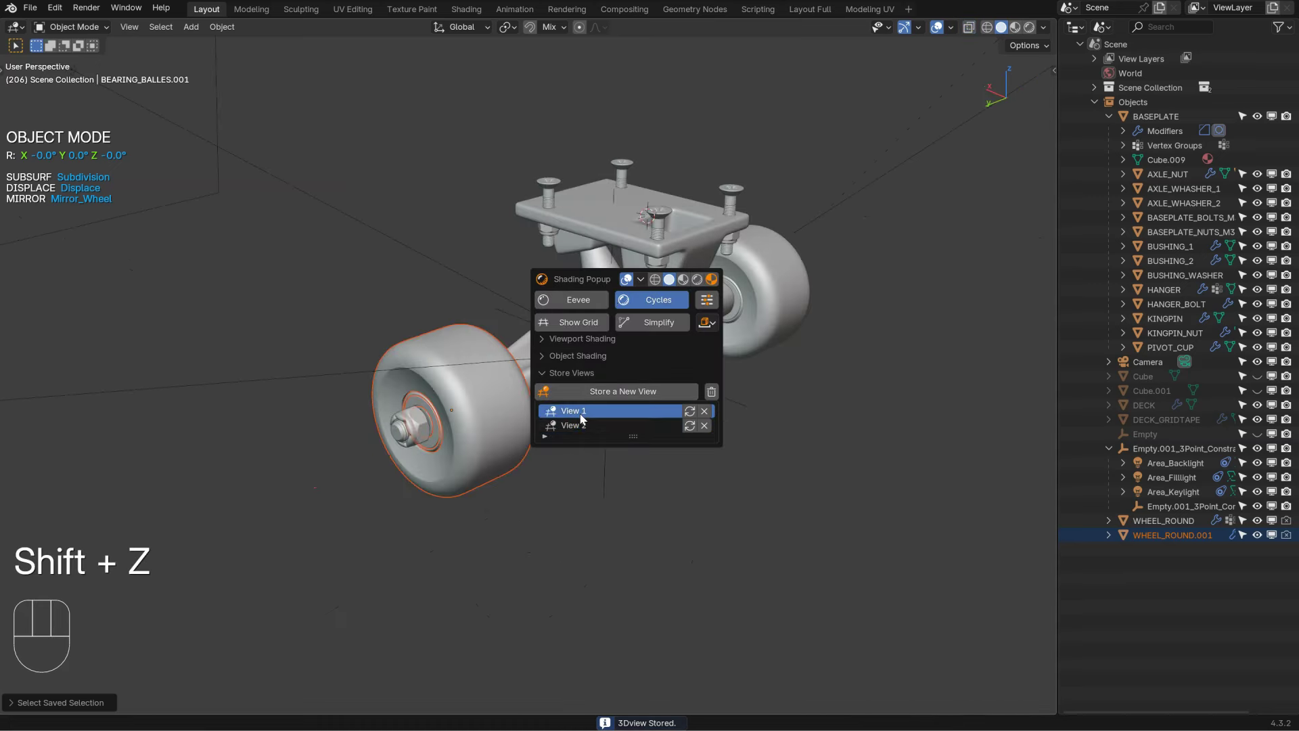
click(572, 420)
click(567, 410)
click(568, 425)
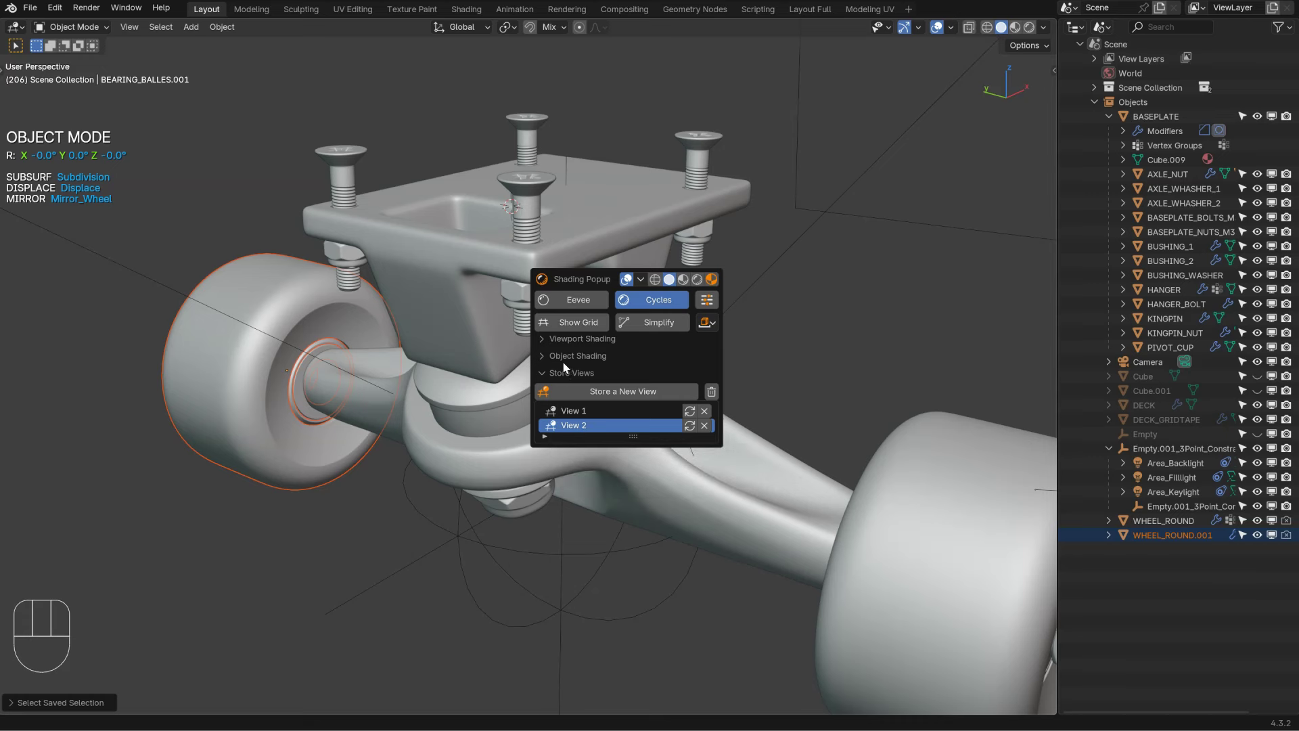
key(alt+z)
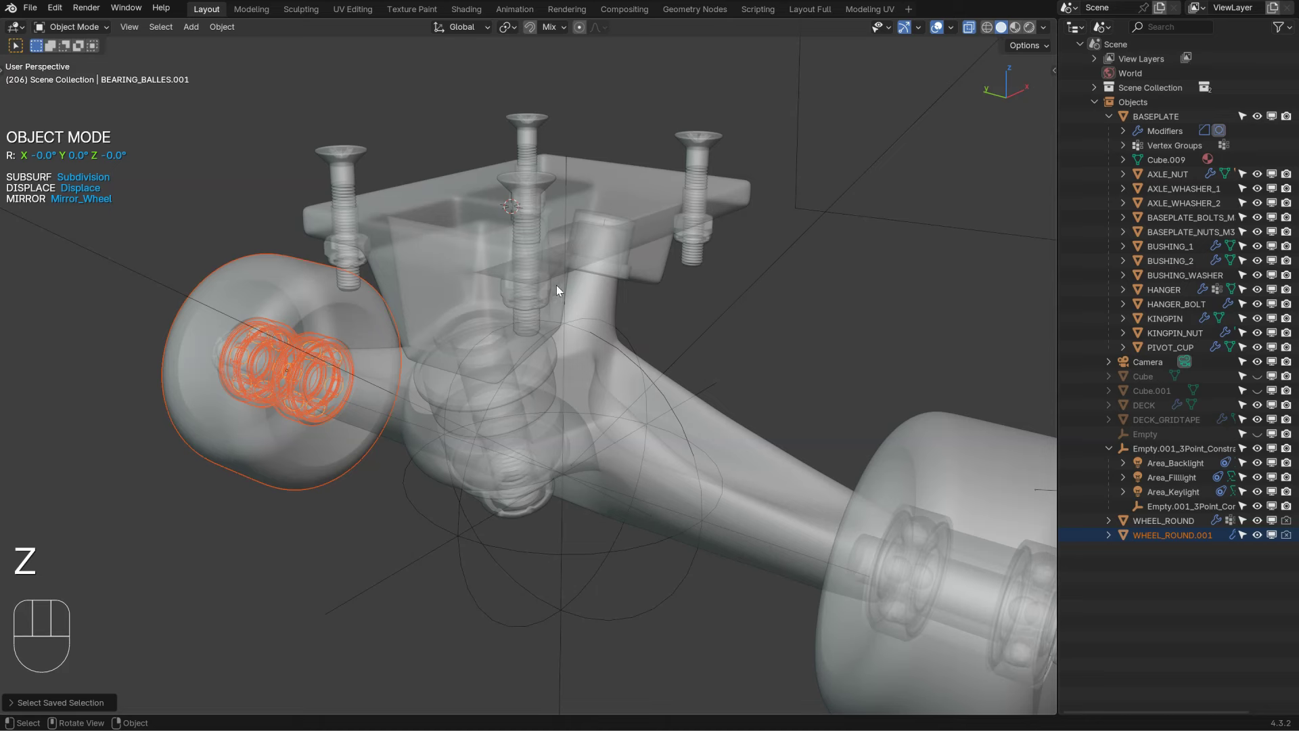
key(z)
click(567, 403)
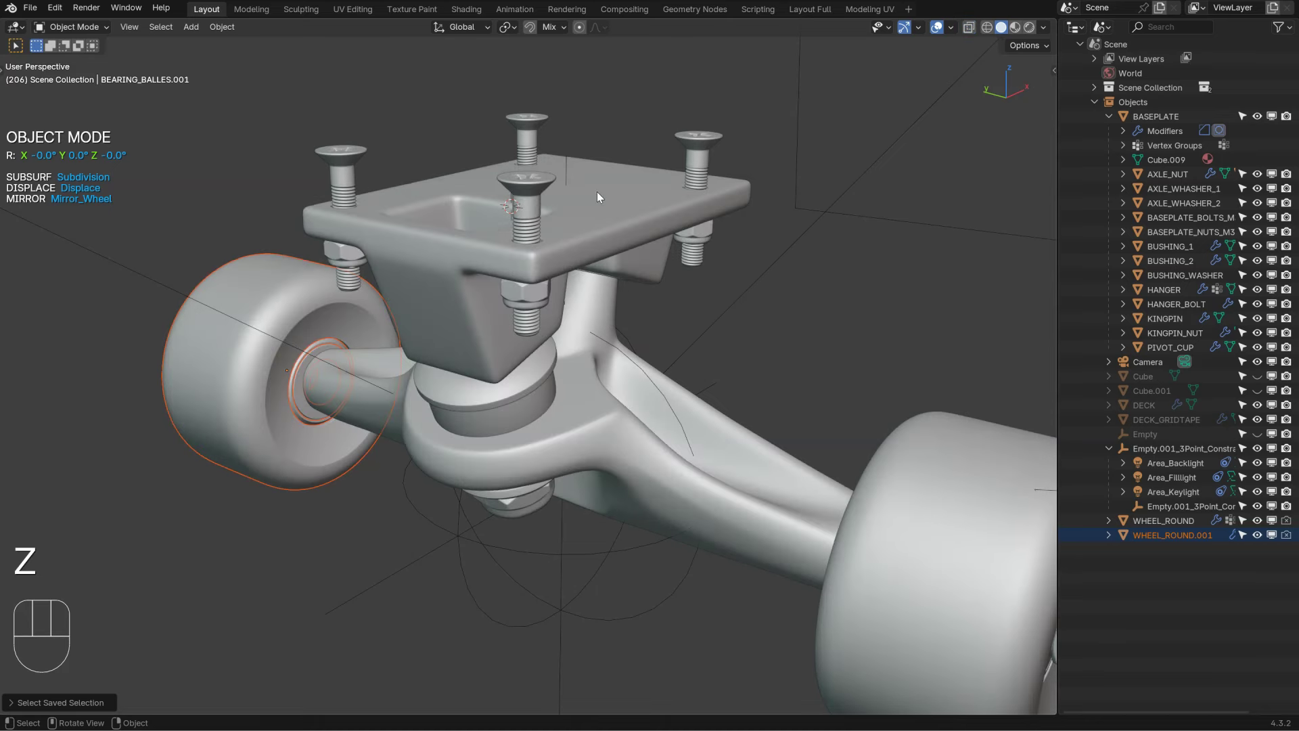
Step: Collapse and reopen the Store Views section, and recall View 1 and View 2 once more
key(shift+z)
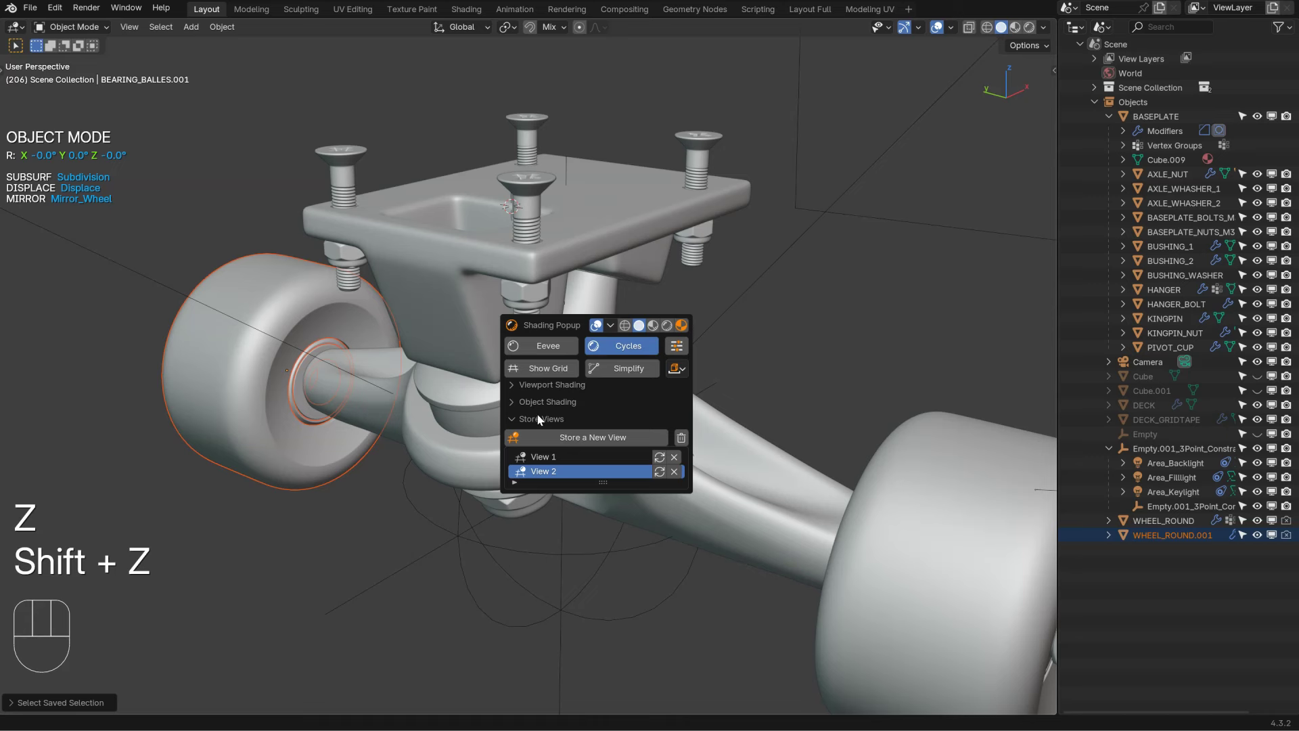
click(540, 419)
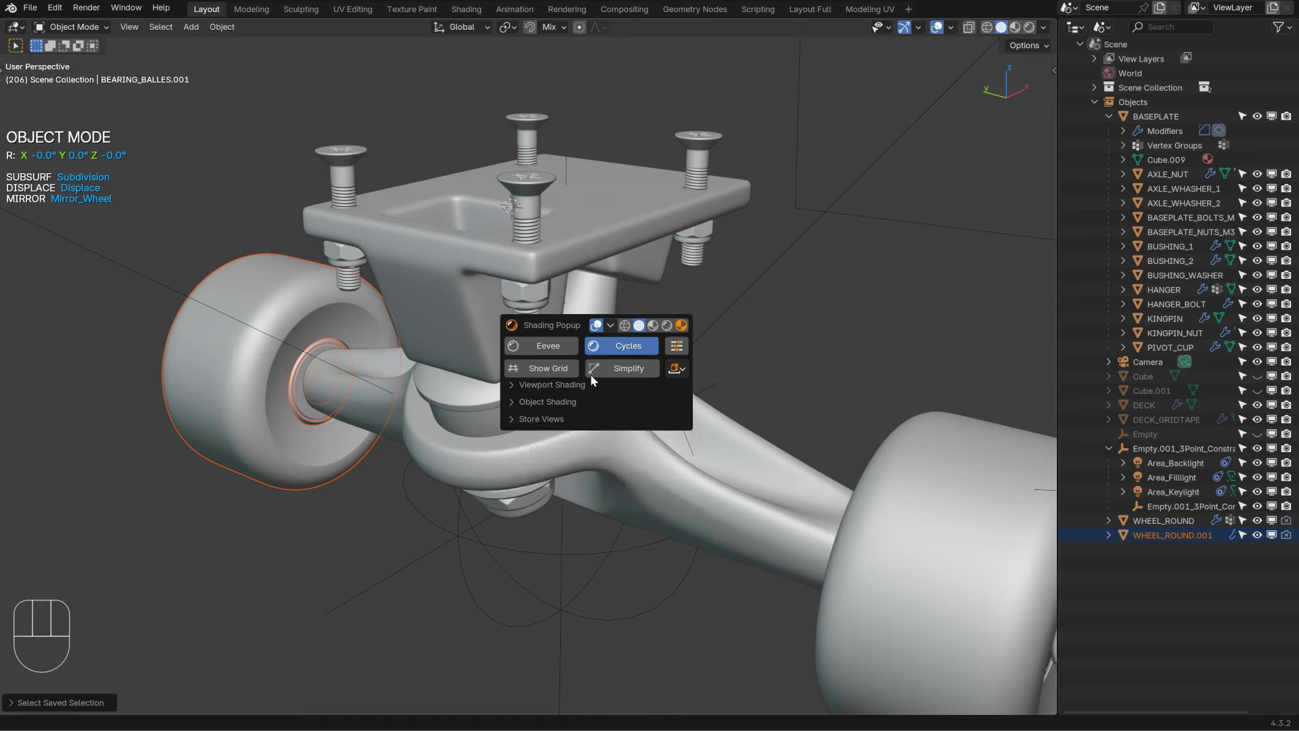
click(547, 418)
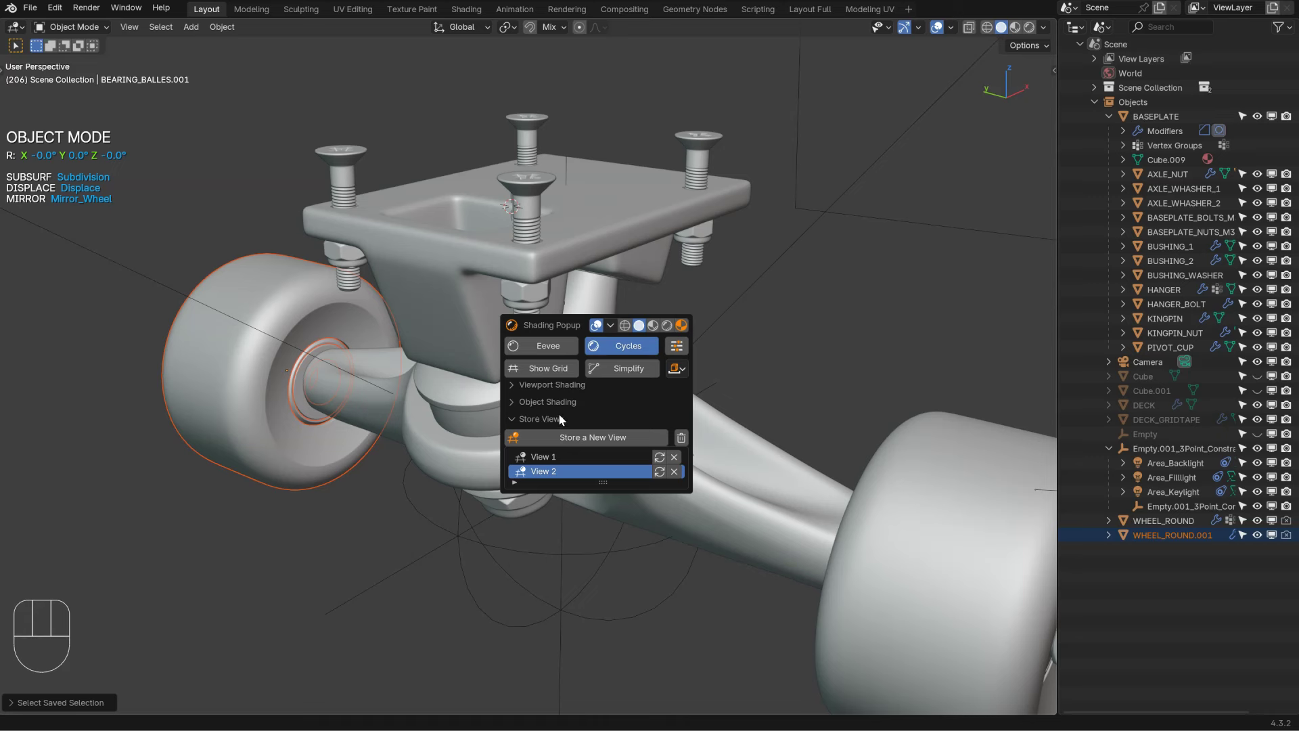
click(561, 459)
click(558, 468)
Step: Switch to the camera's view and select Camera through the visible objects list filtered to cameras
key(ctrl+space)
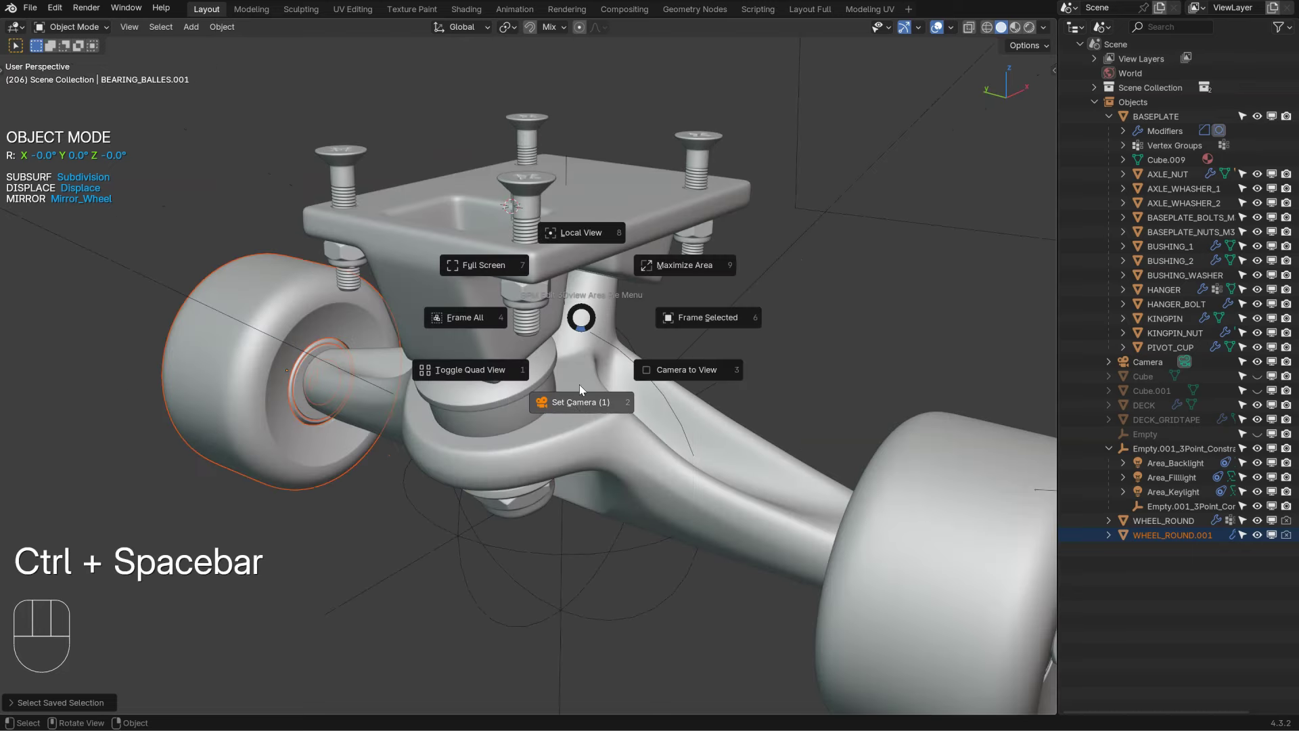
click(573, 405)
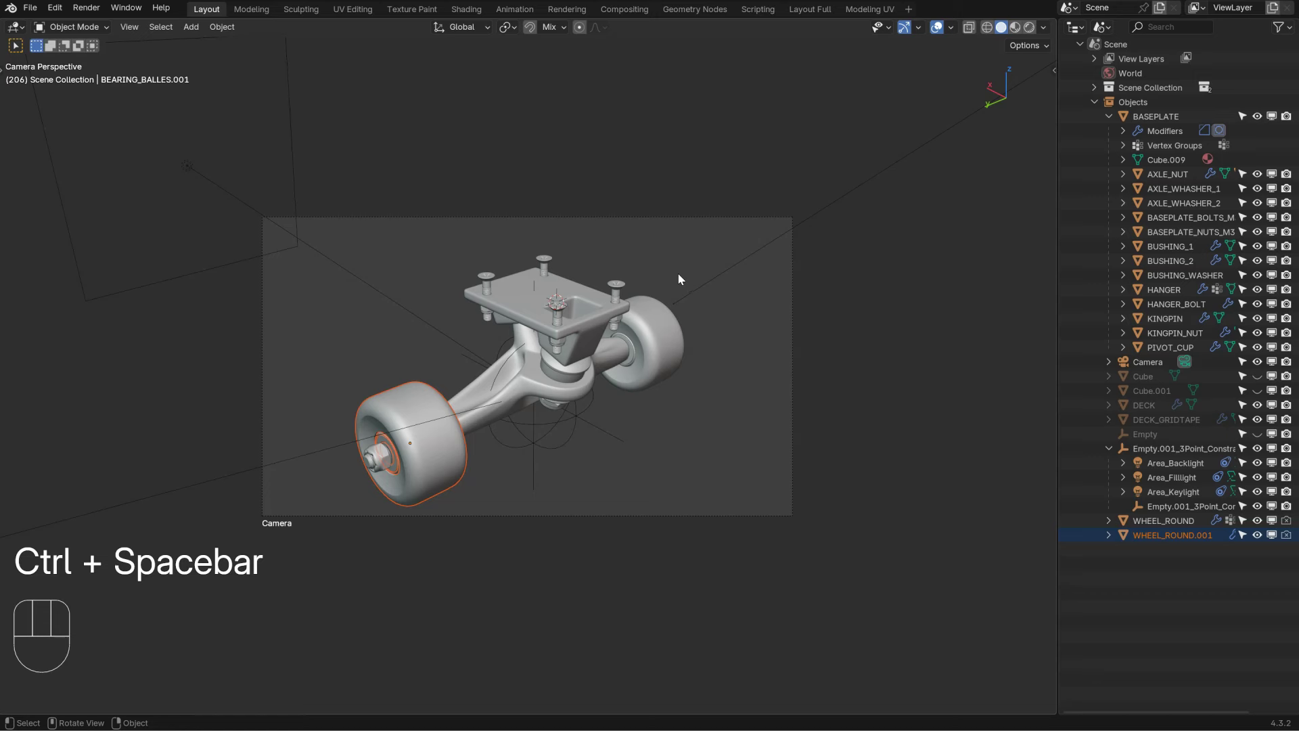
key(a)
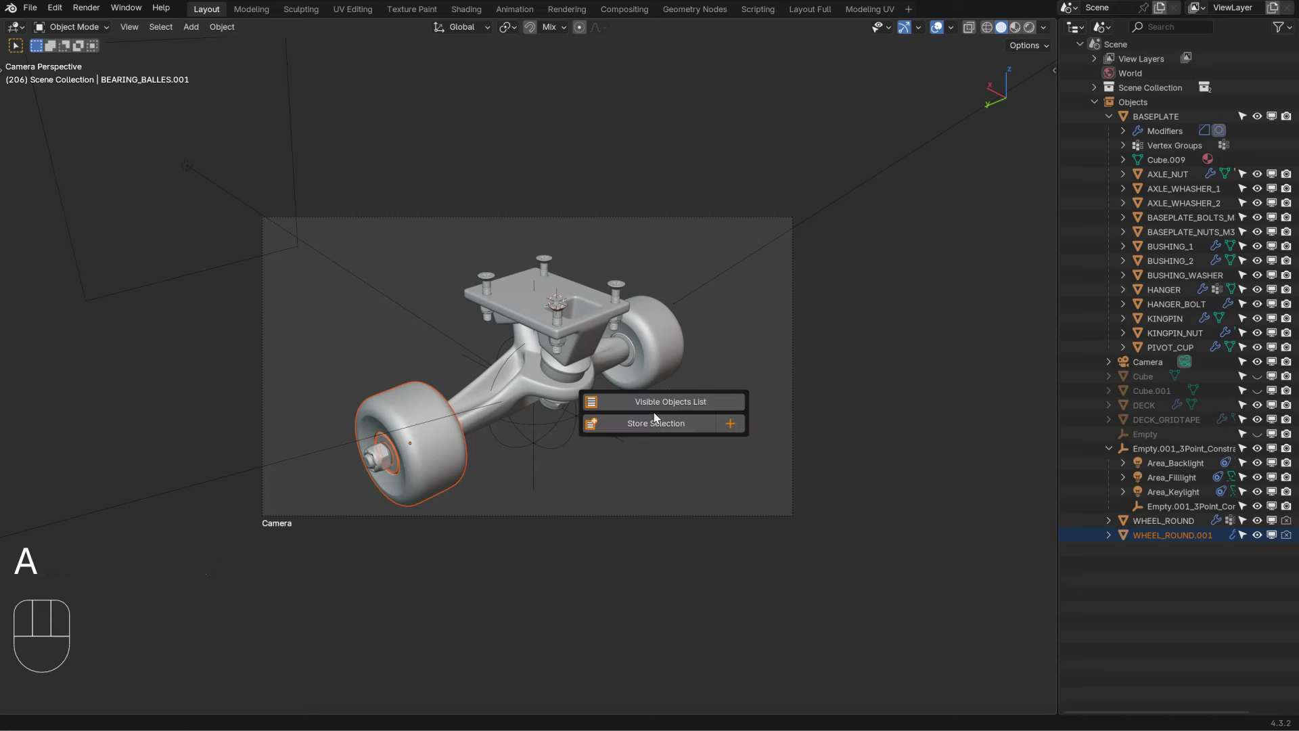
click(643, 406)
drag(638, 425, 671, 426)
click(602, 429)
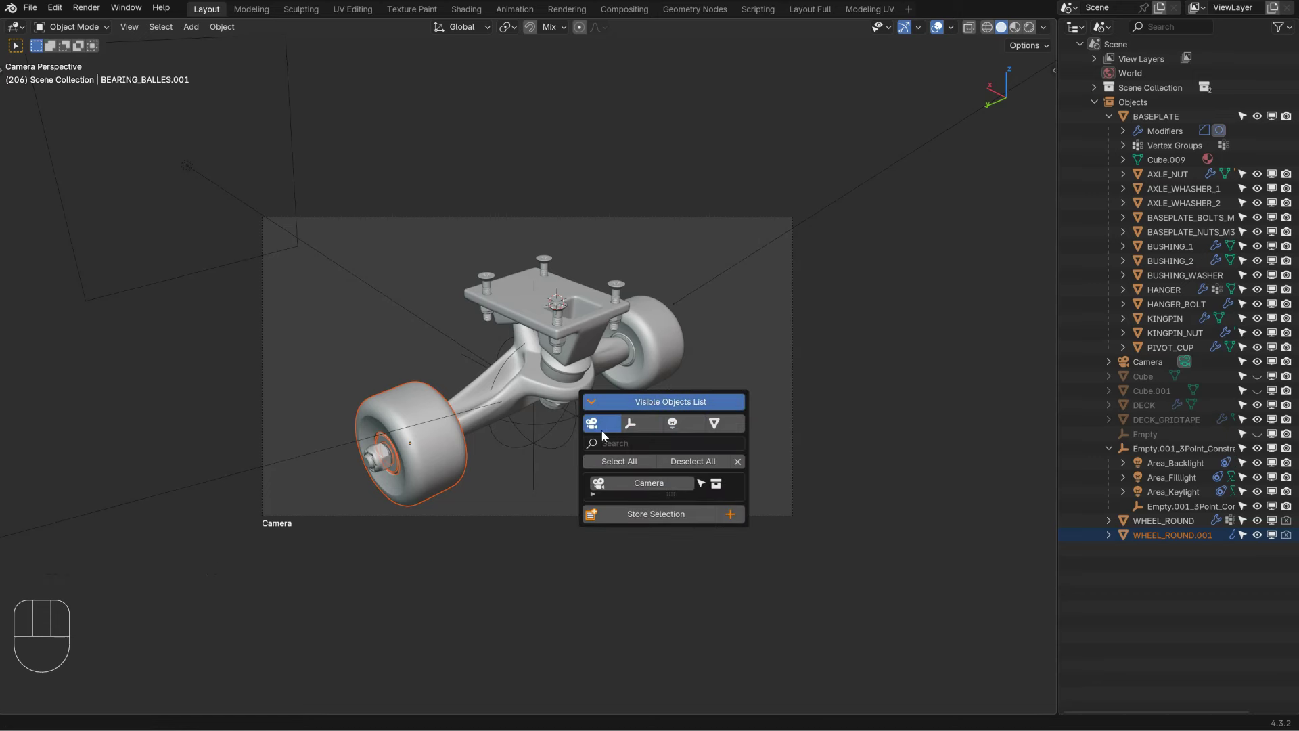
shift+click(636, 484)
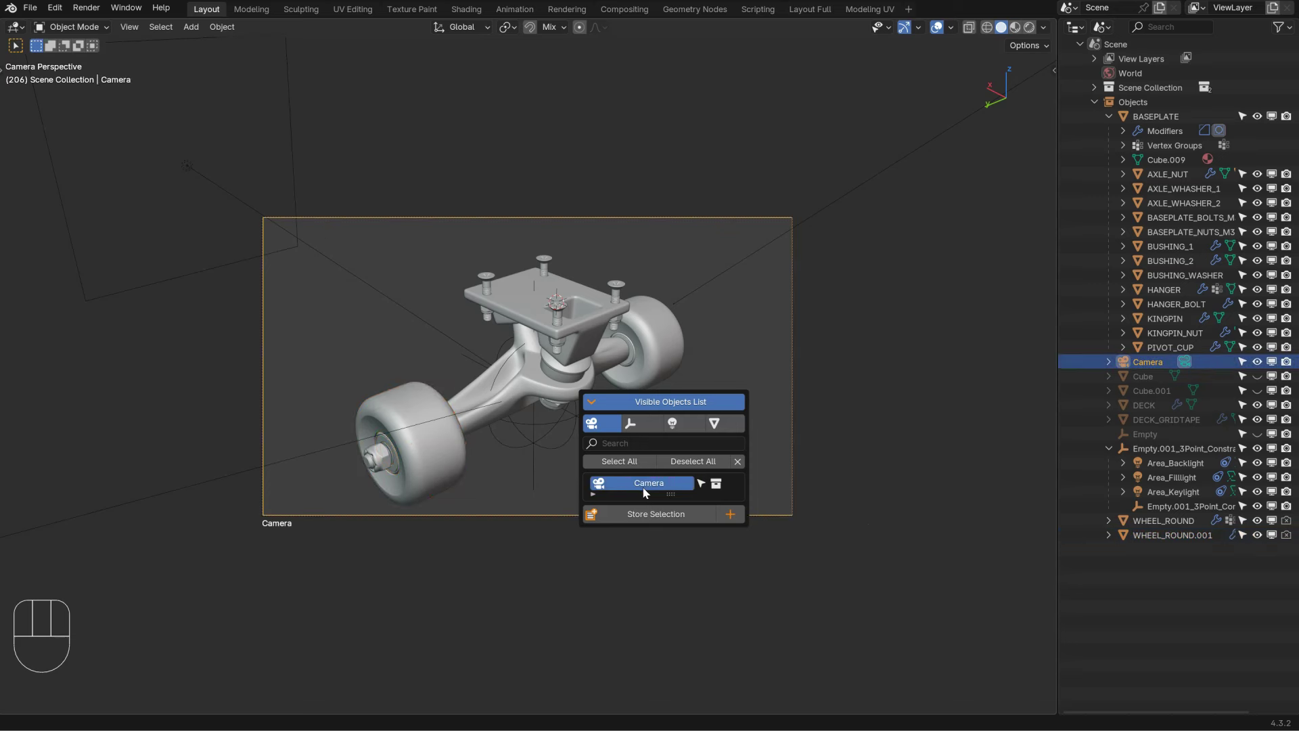
Step: Store the camera's current position as its first stored camera view
alt+right_click(758, 267)
click(717, 469)
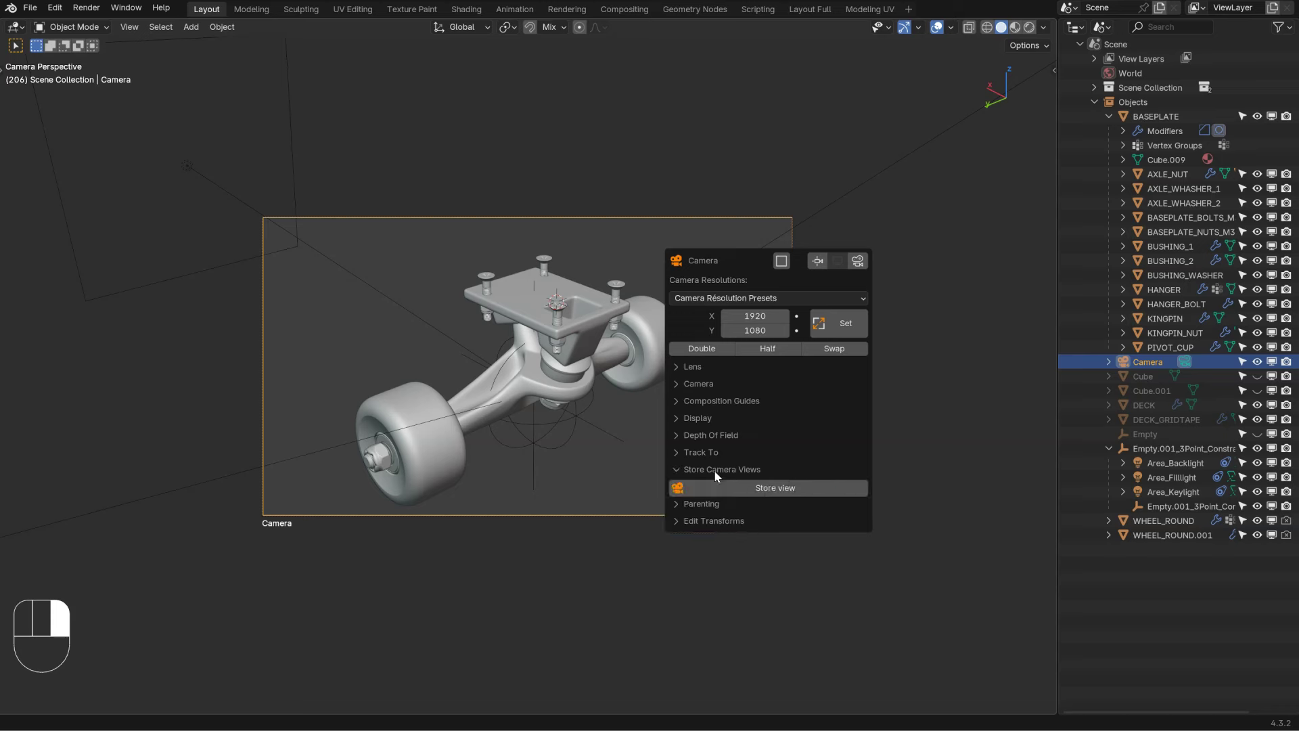
click(746, 485)
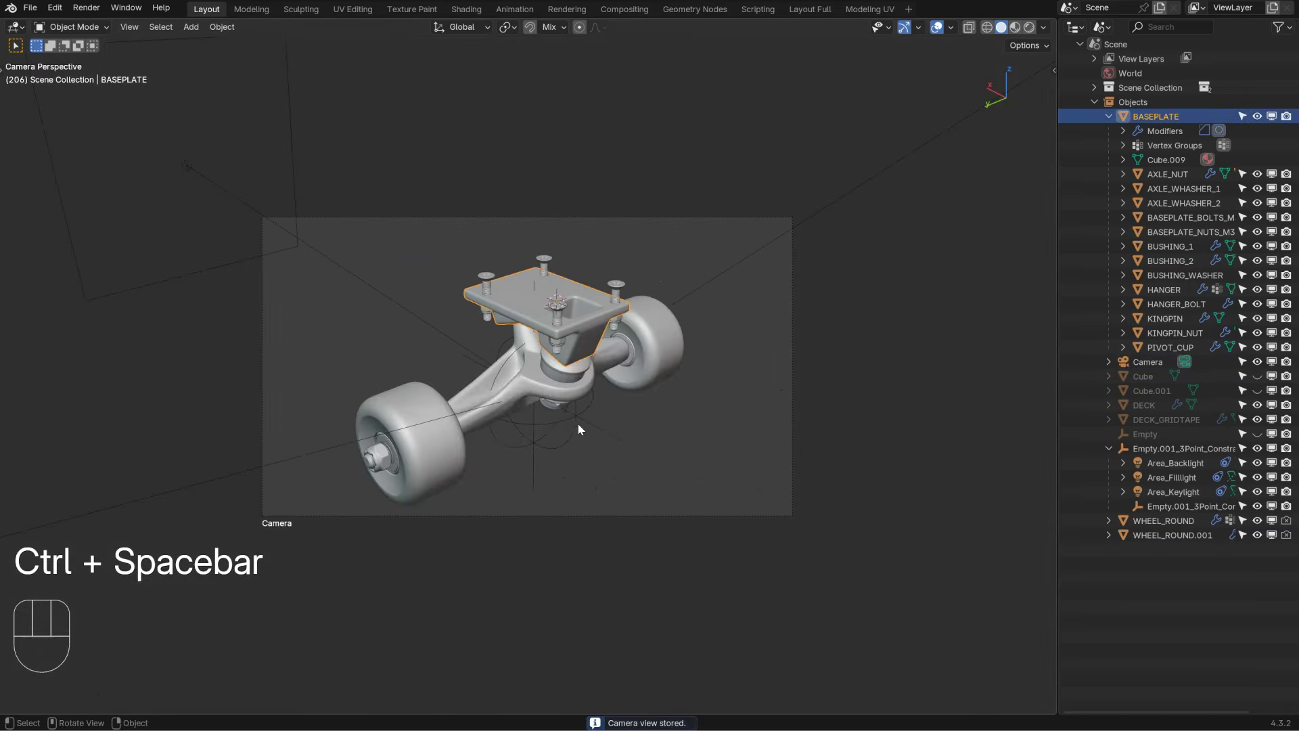
Step: Lock the camera to the view and reposition it to frame the truck from the other side
key(ctrl+space)
click(693, 501)
ctrl+middle_drag(536, 455, 632, 310)
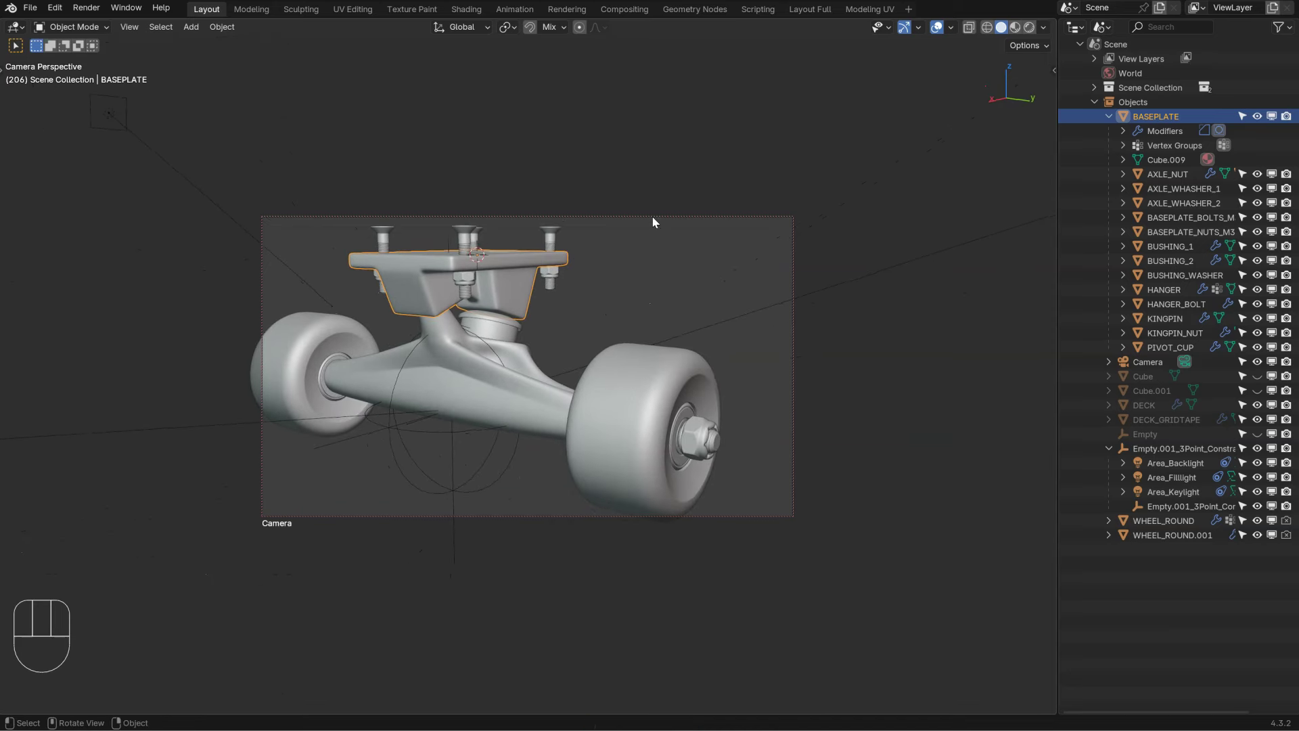
Step: Select the camera by its frame and store its new position as a second camera view
click(653, 218)
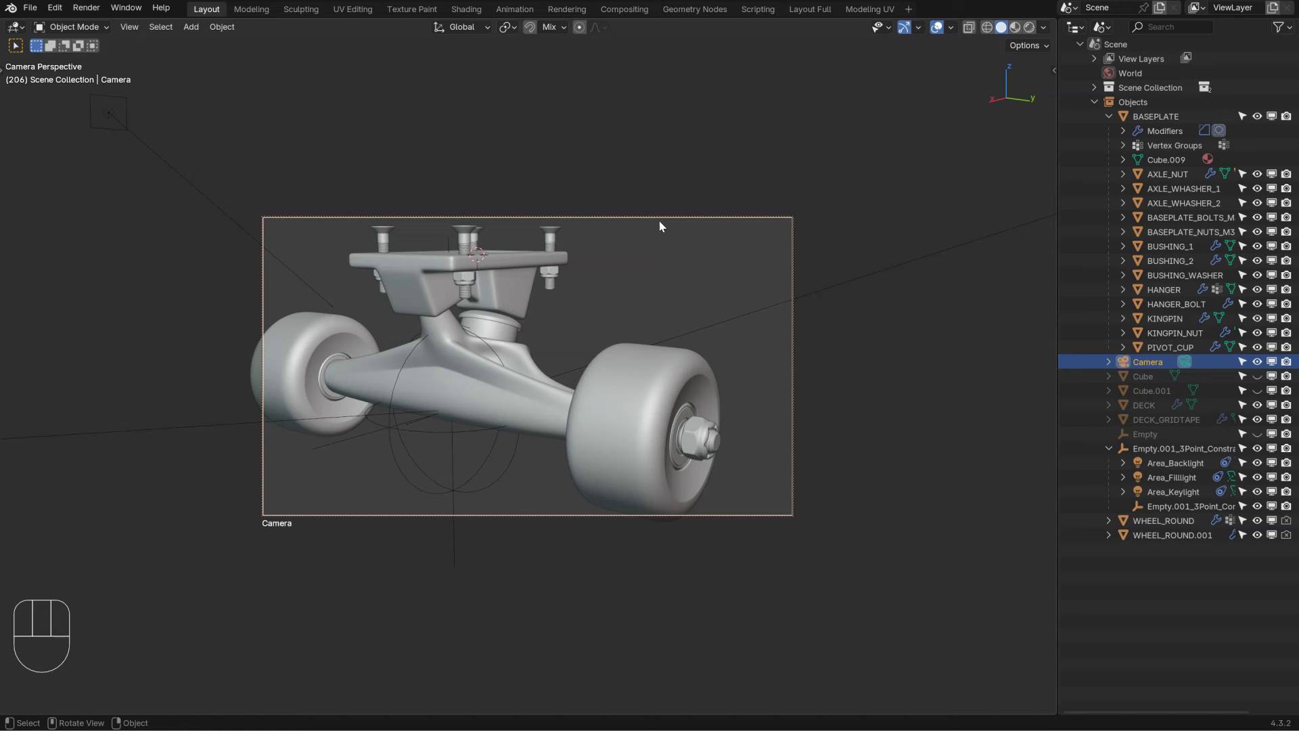
alt+right_click(736, 343)
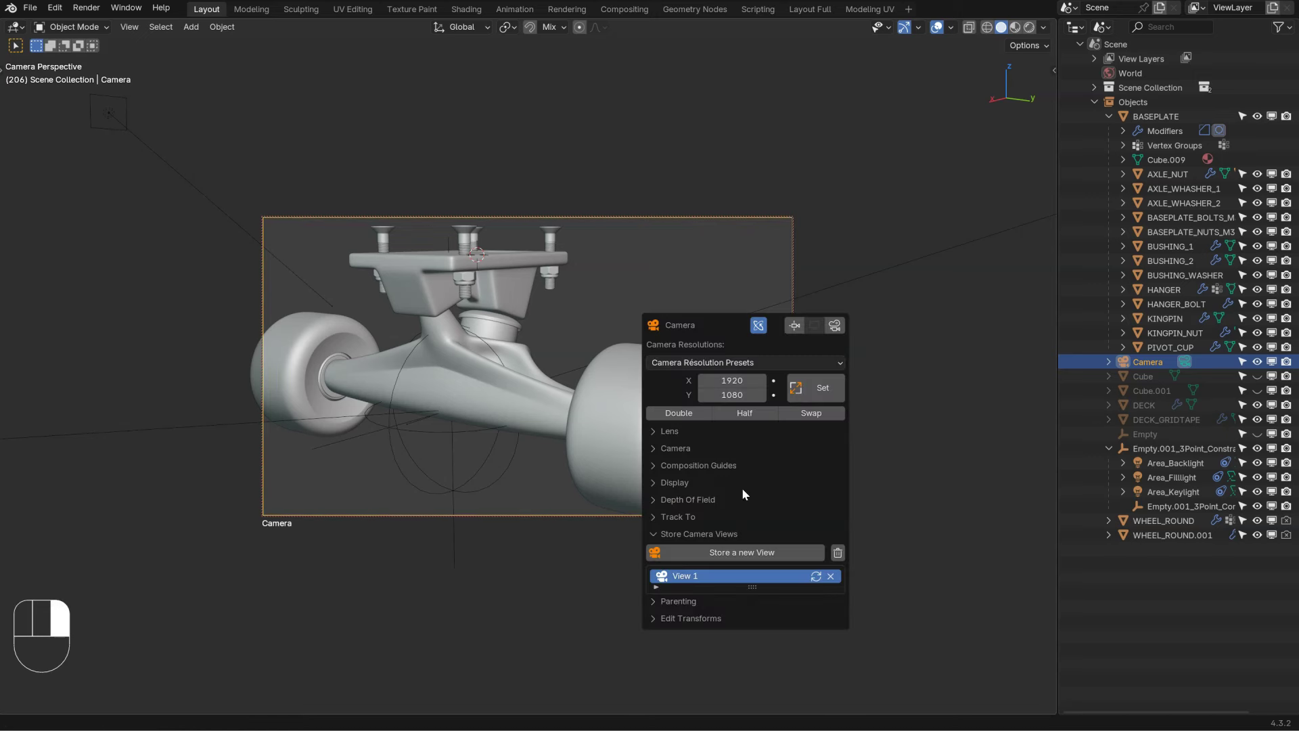
click(724, 552)
Step: Check the stored camera views by recalling View 1 and View 2 alternately, and collapse the Store Camera Views section
click(690, 576)
click(687, 590)
click(688, 576)
click(687, 591)
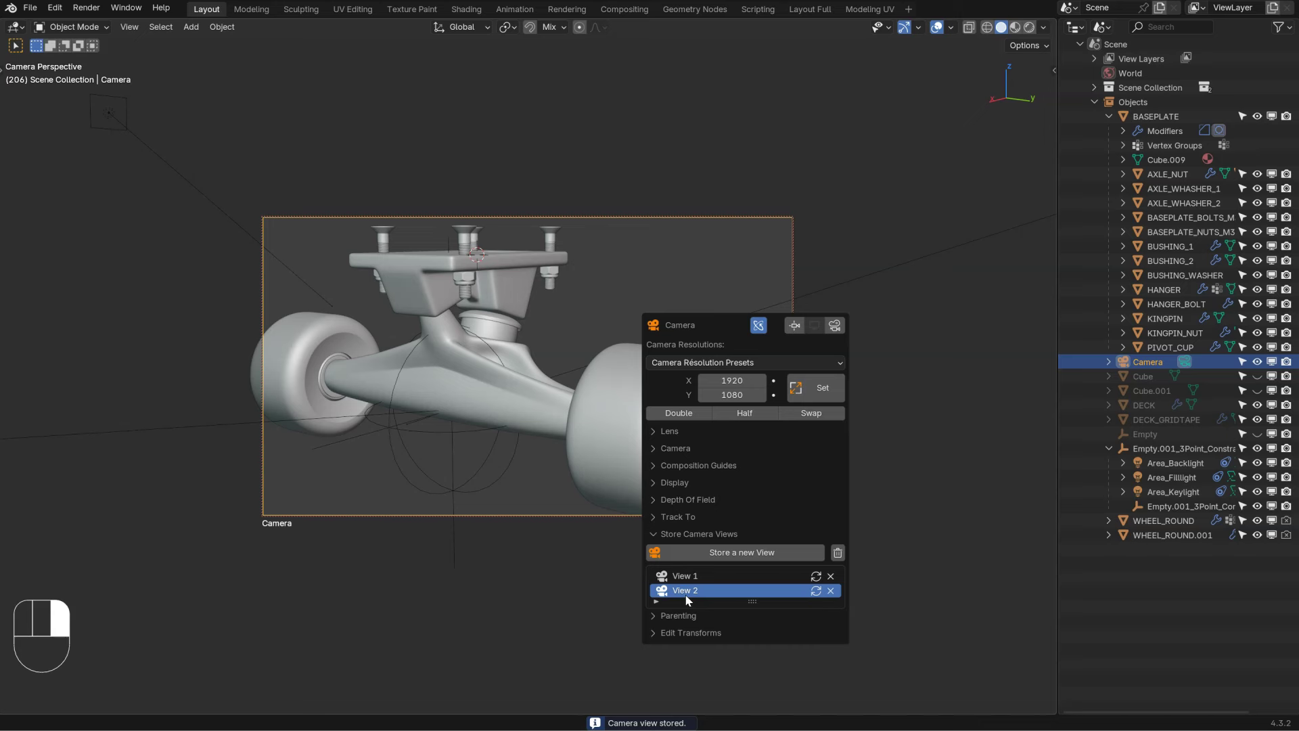
click(696, 533)
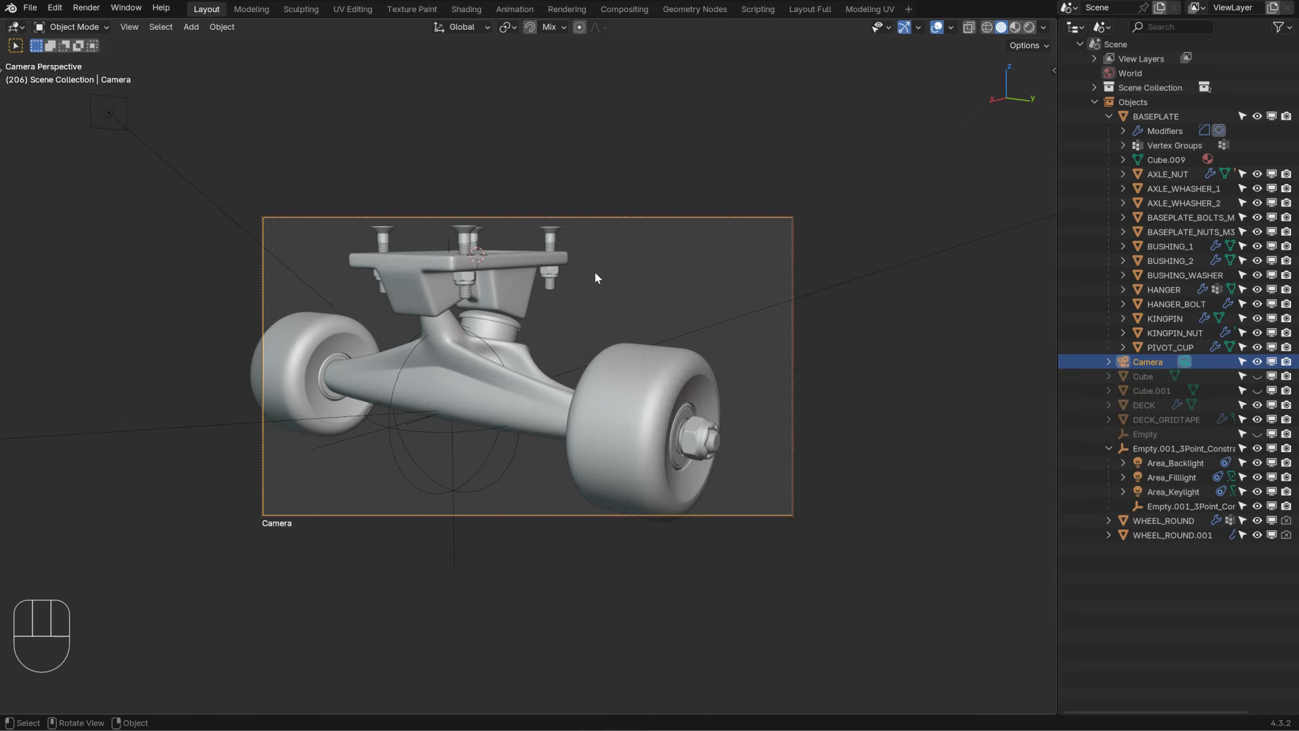
Step: Leave the camera view for a free perspective of the truck and select BASEPLATE
key(ctrl+space)
middle_drag(602, 366, 805, 441)
shift+middle_drag(805, 441, 542, 309)
click(570, 364)
middle_drag(574, 406, 613, 399)
mouse_move(612, 399)
shift+middle_down()
mouse_move(578, 344)
mouse_move(541, 368)
mouse_move(552, 330)
shift+middle_up()
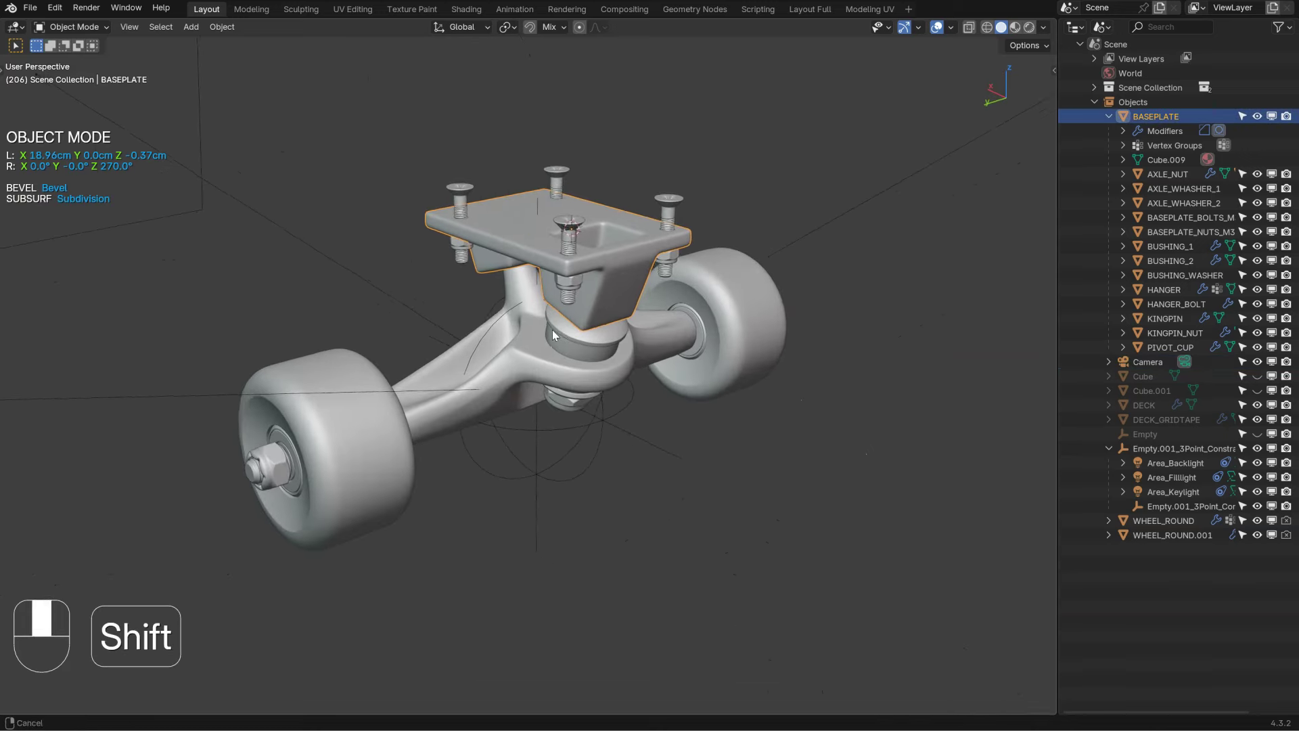
key(z)
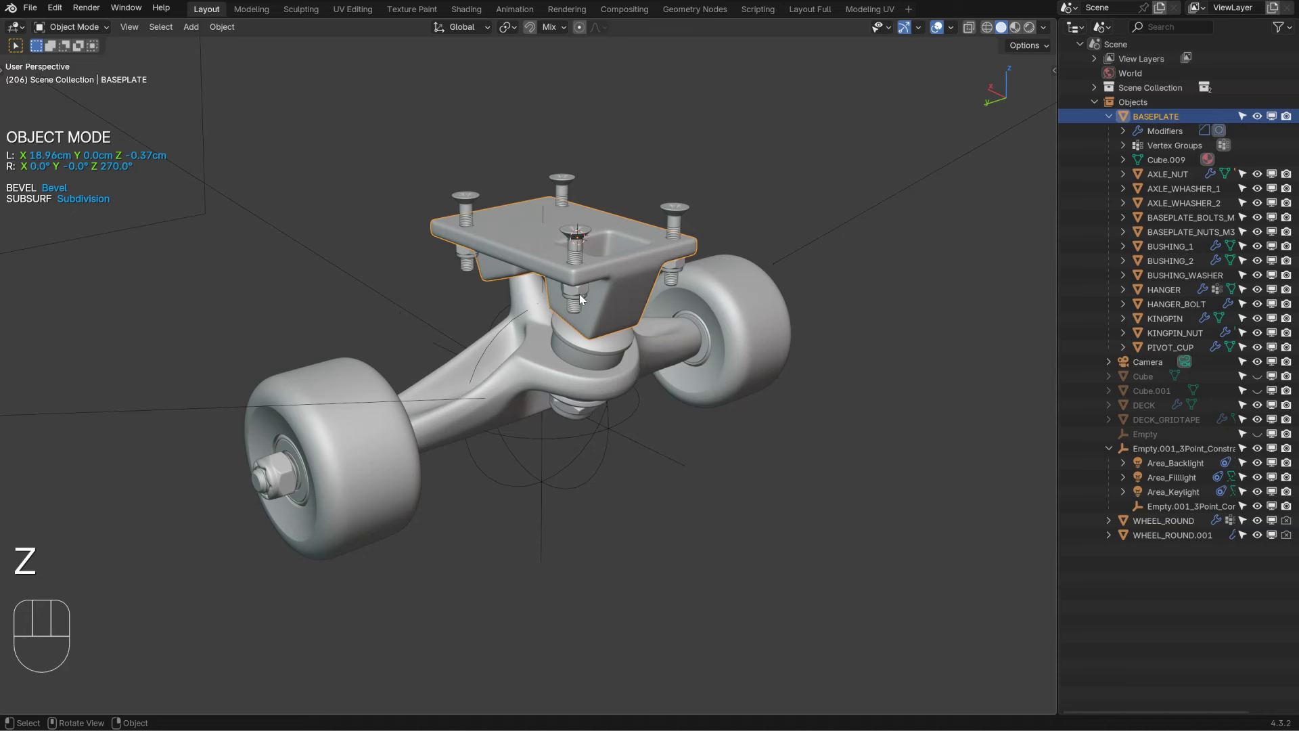
Step: Open the object list popup and collapse its Visible Objects List
key(a)
click(576, 379)
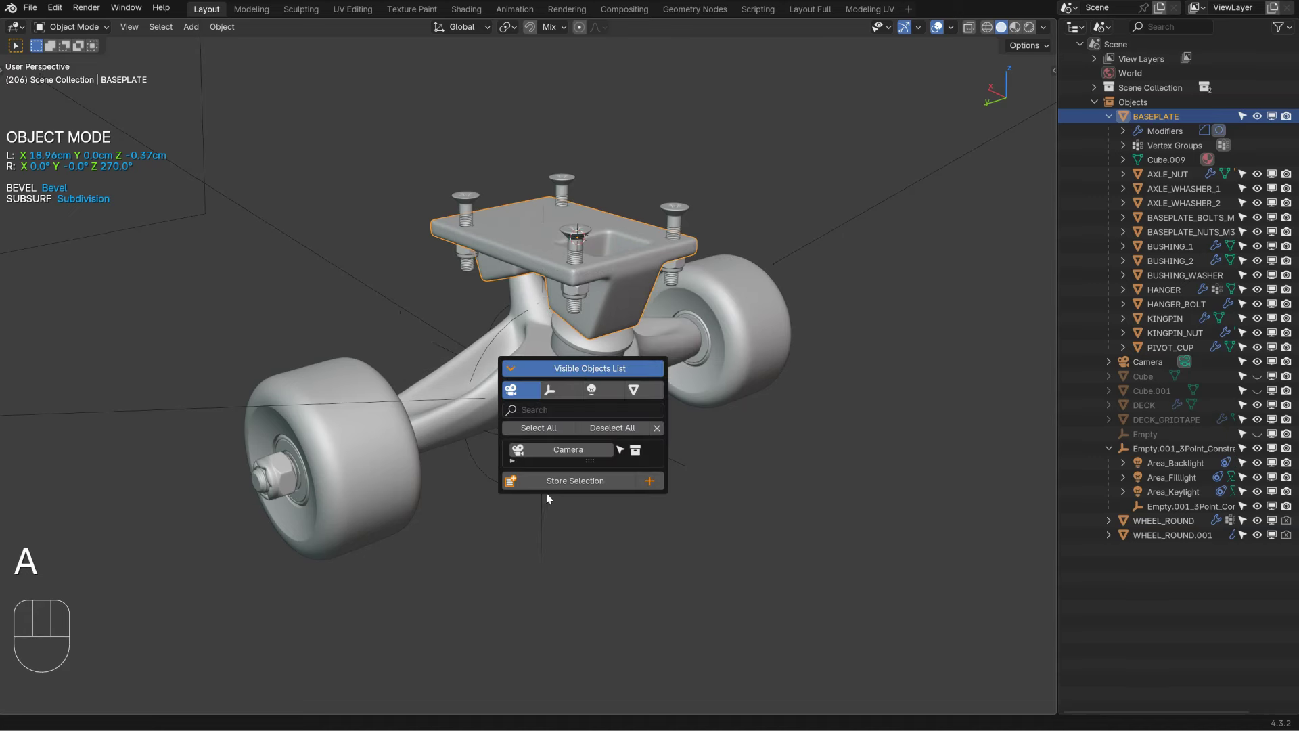
click(574, 370)
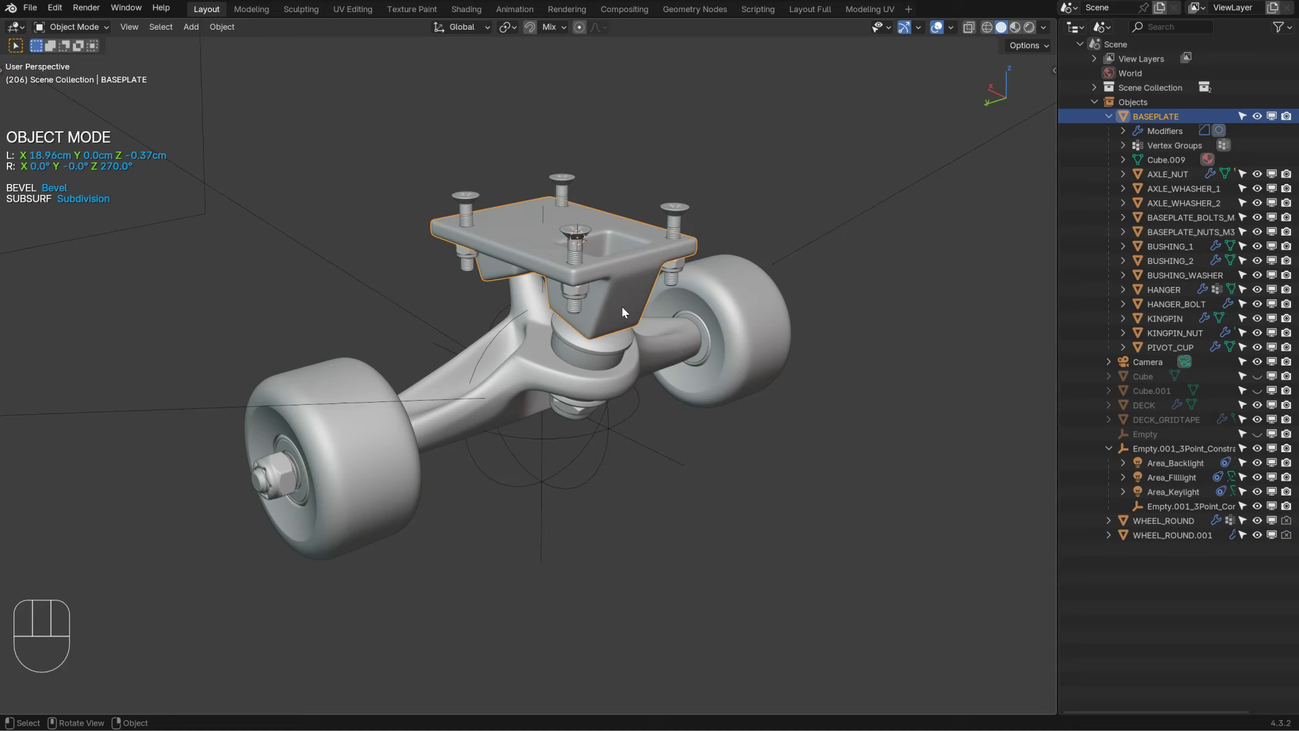
Step: Run Parent Selection on BASEPLATE, and again on BEARING_SHIELD.001 in the near wheel to select its parent
key(a)
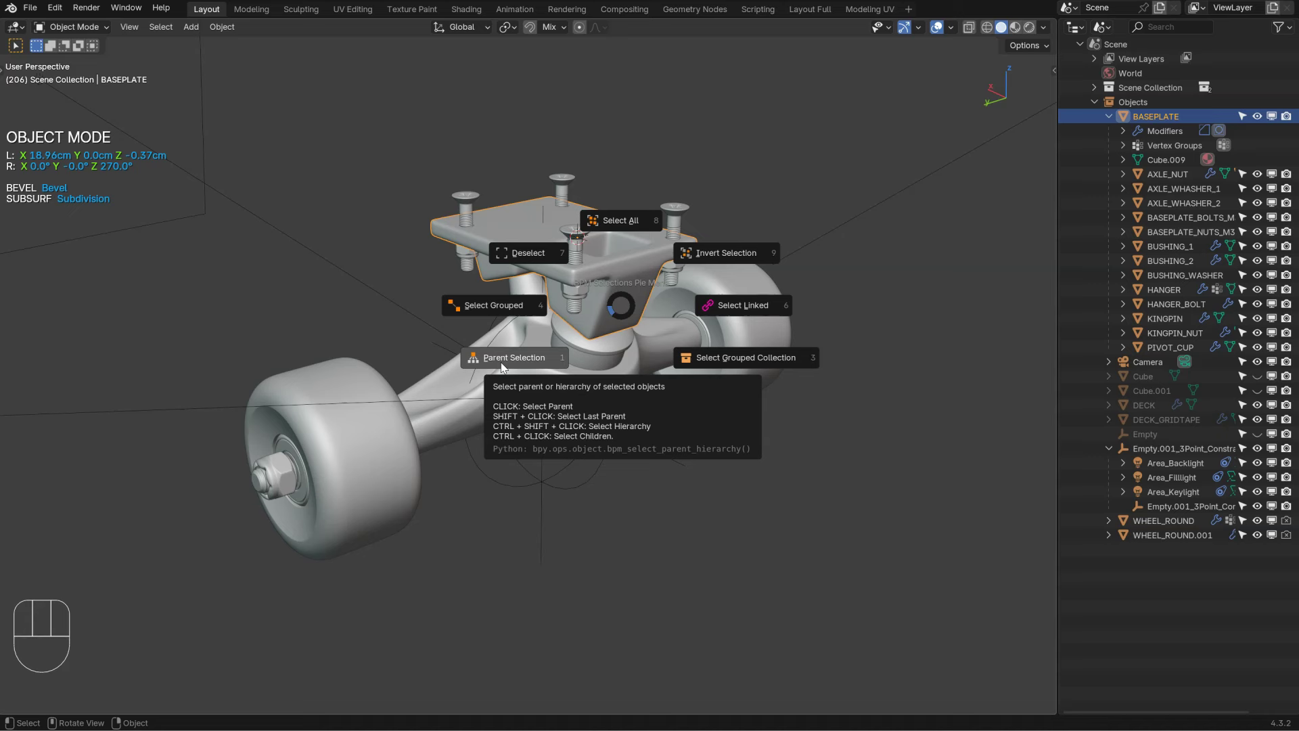
click(336, 495)
click(288, 447)
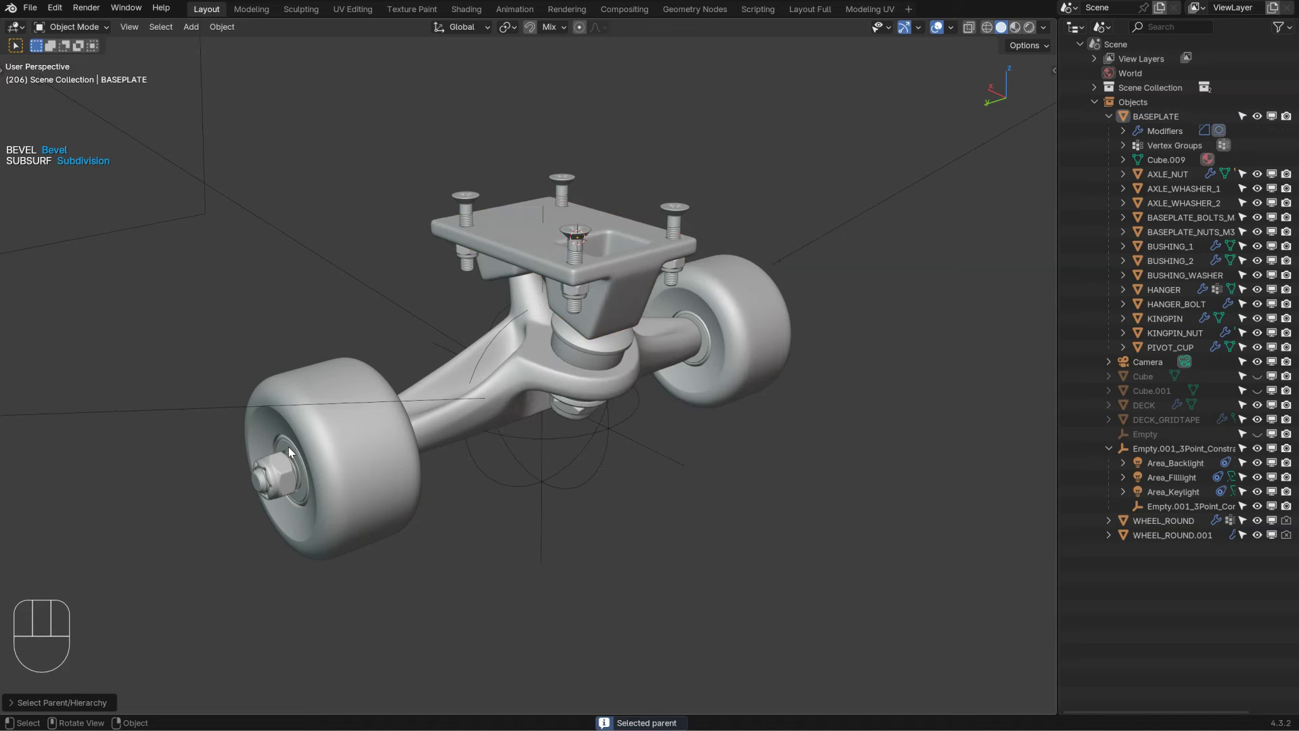
key(a)
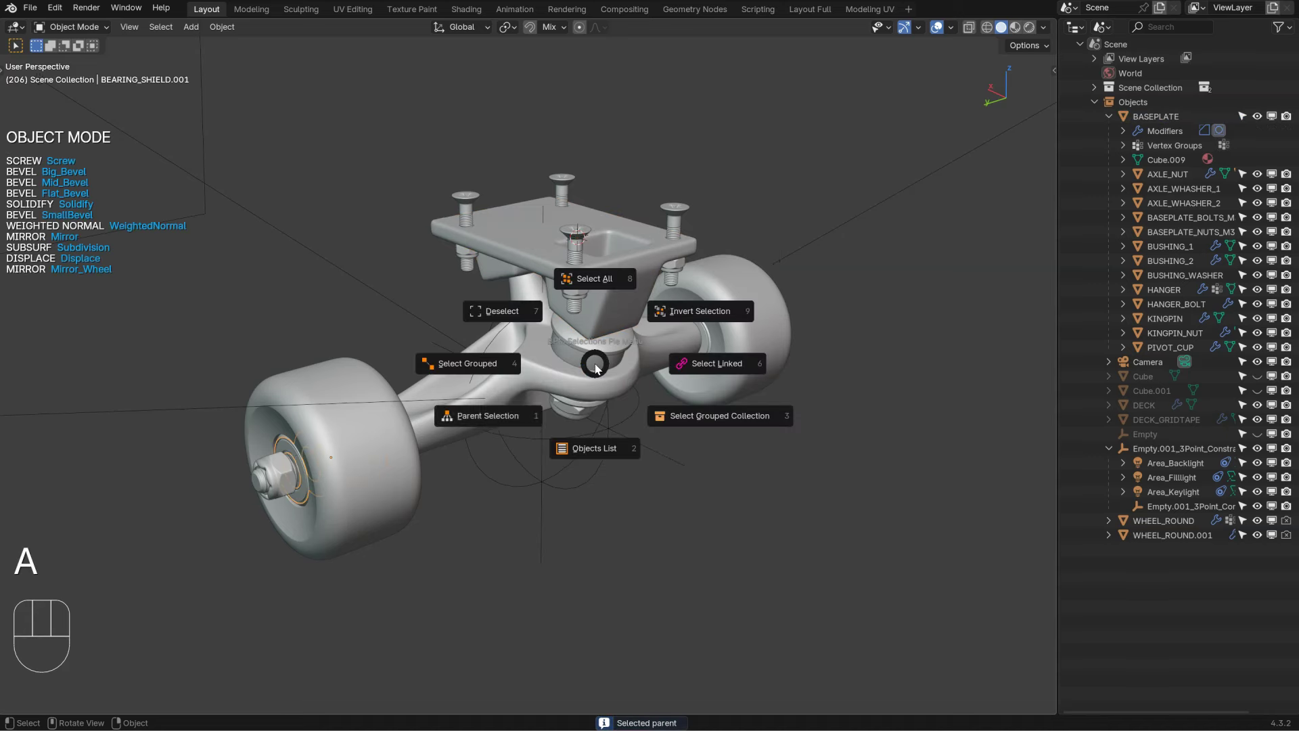
click(491, 425)
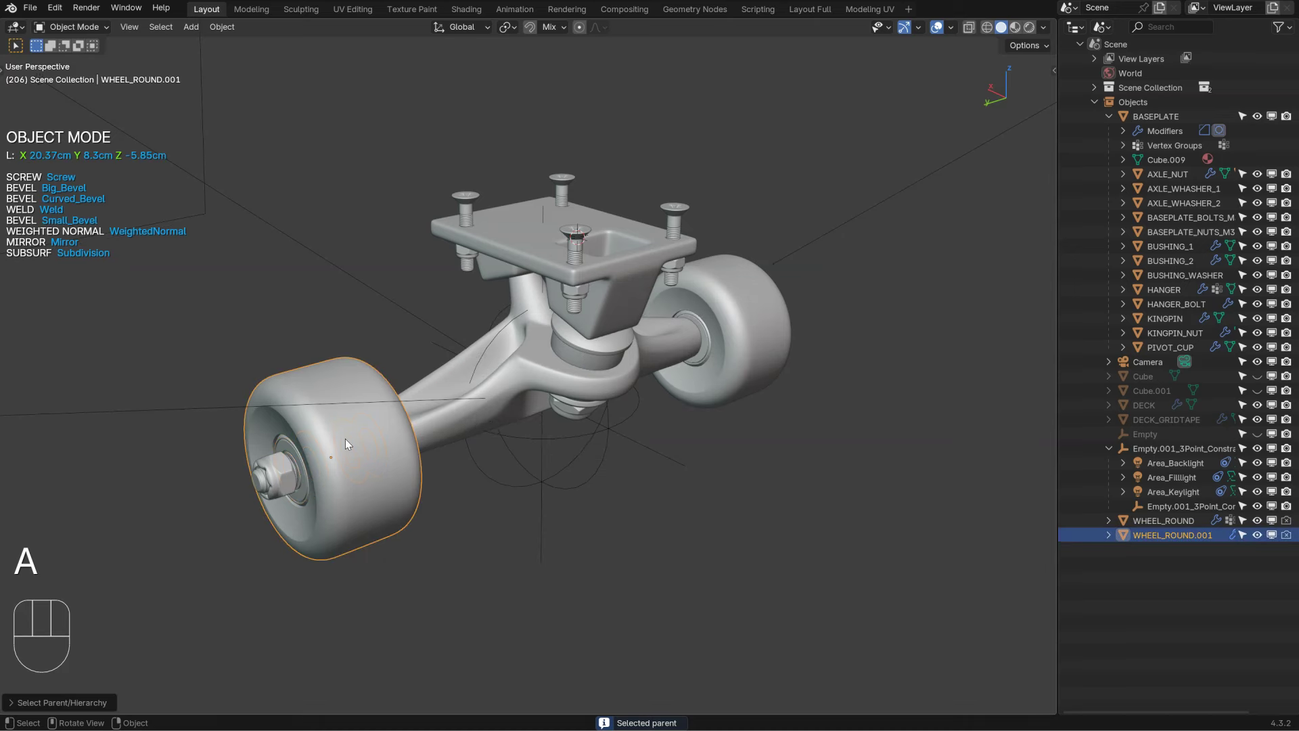
Step: Turn X-ray on, select BEARING_SHIELD.001 inside the near wheel and review the Parent Selection options
key(alt+z)
shift+middle_drag(328, 445, 407, 425)
click(397, 409)
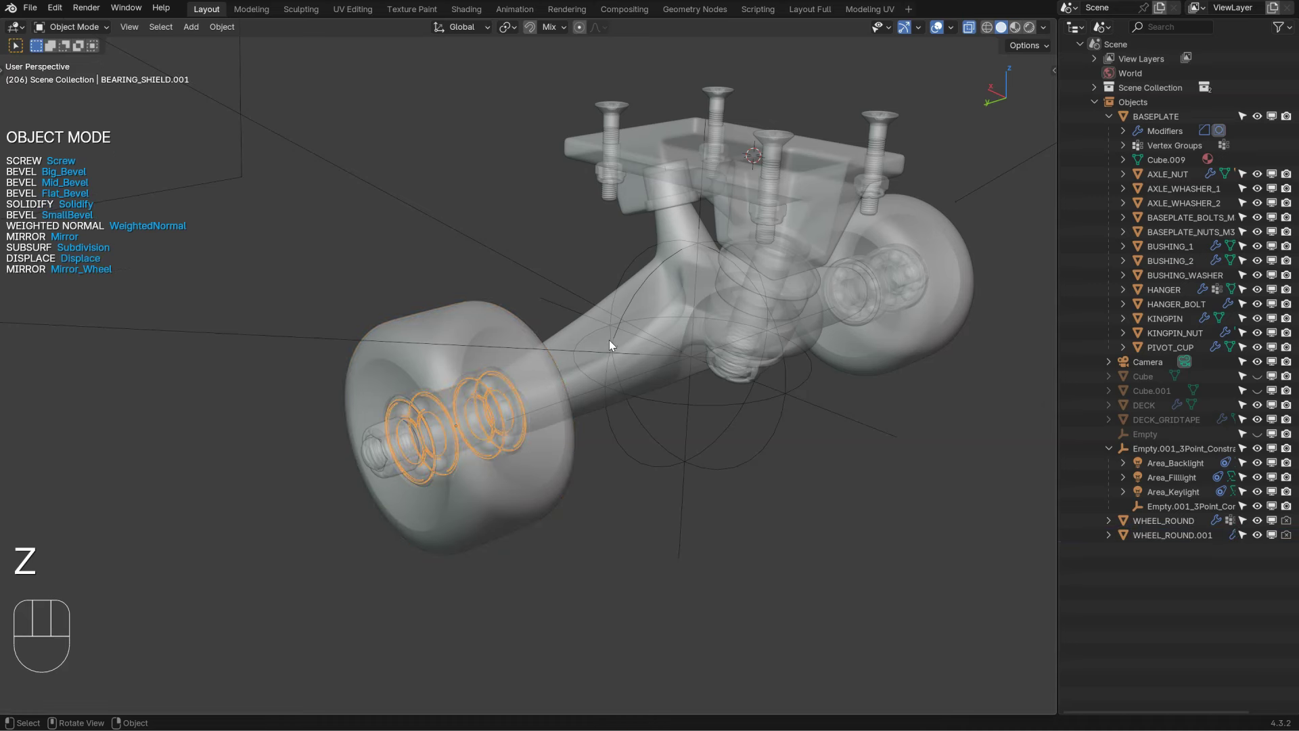
key(a)
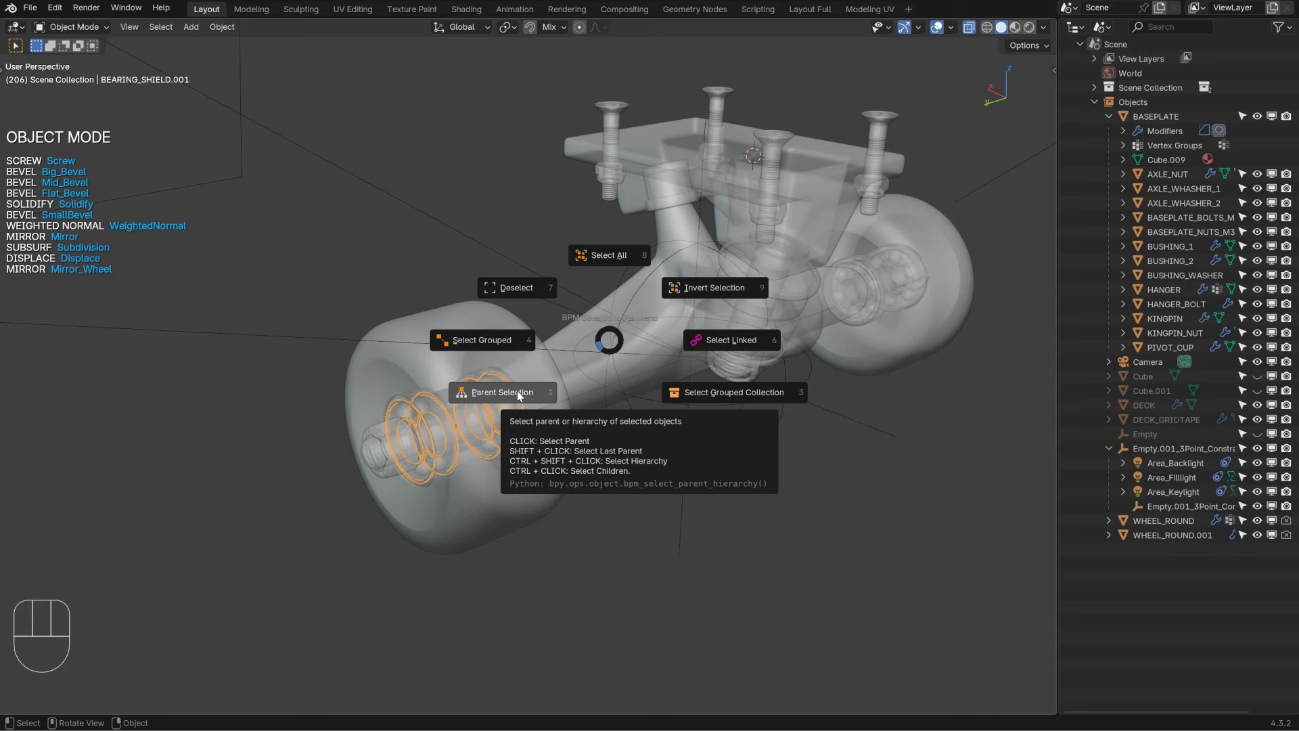
click(516, 394)
ctrl+middle_drag(517, 391, 602, 387)
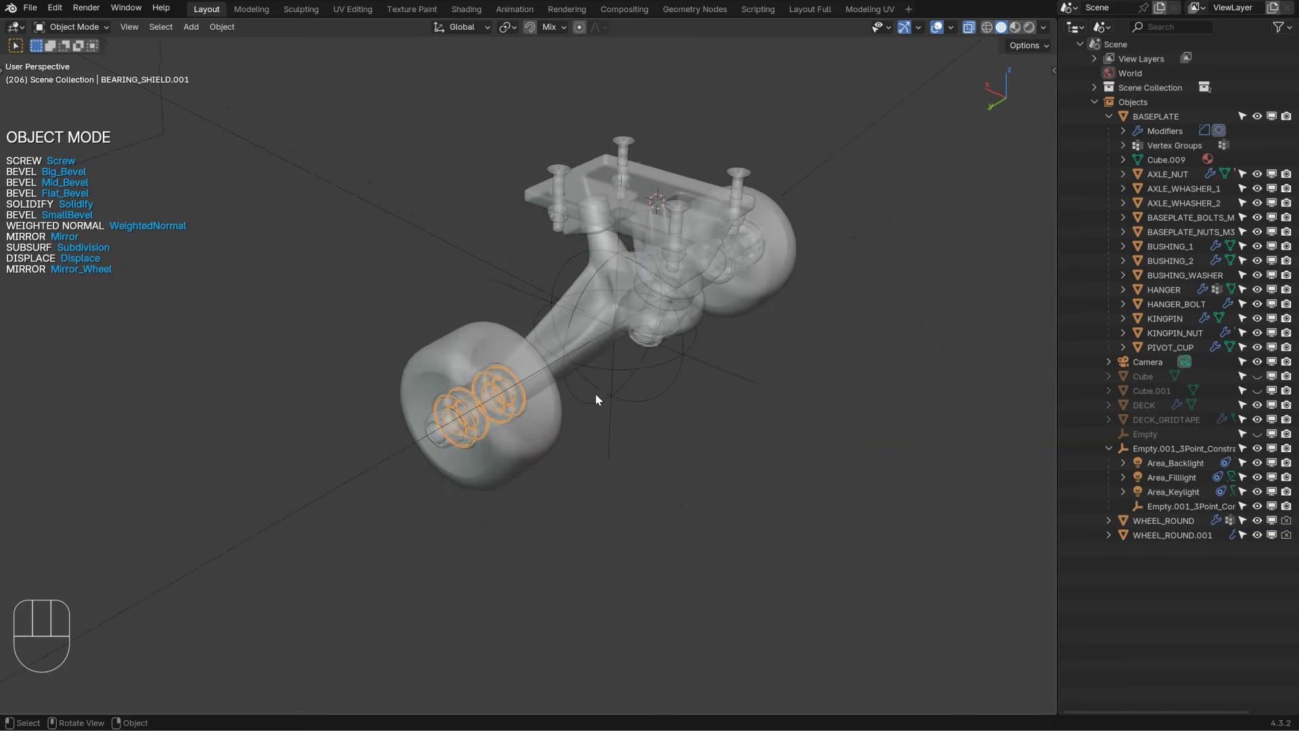
Step: Add a mesh cube and move it to the empty space beside the truck
key(shift+a)
mouse_move(534, 444)
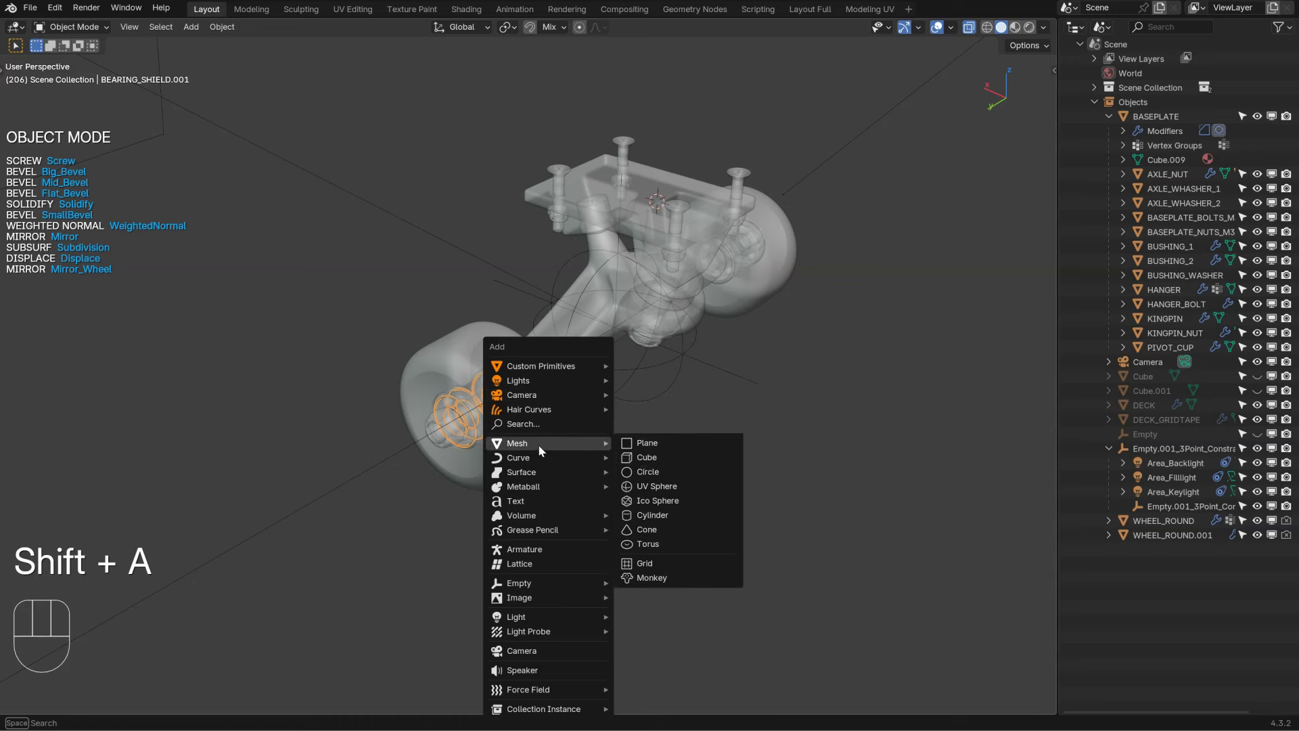
click(641, 462)
shift+middle_drag(710, 429, 656, 240)
key(g)
click(786, 359)
Step: Duplicate the cube seven times, placing two copies above it, two in the middle beside them and three in an upper row
shift+middle_drag(802, 353, 562, 379)
key(shift+d)
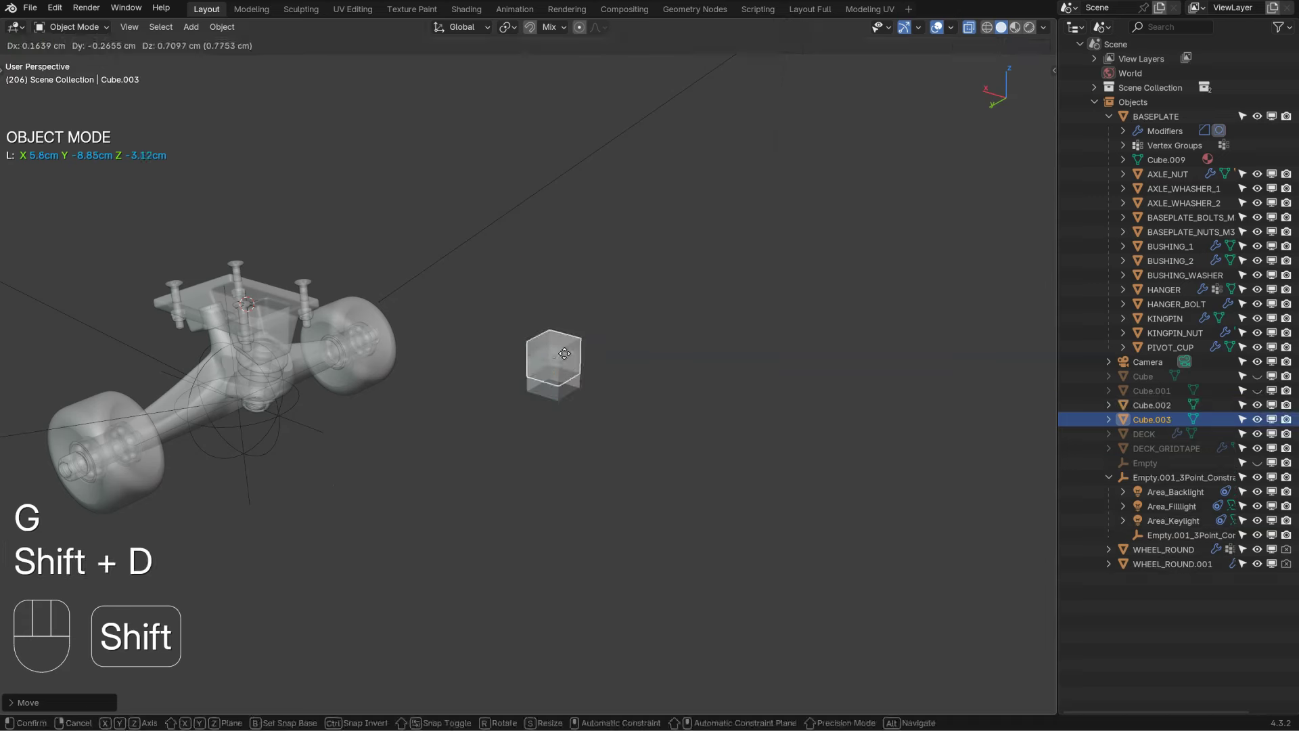
click(501, 271)
key(shift+d)
click(566, 274)
key(shift+d)
click(714, 278)
key(shift+d)
click(773, 331)
key(shift+d)
click(846, 200)
key(shift+d)
click(754, 171)
key(shift+d)
click(661, 145)
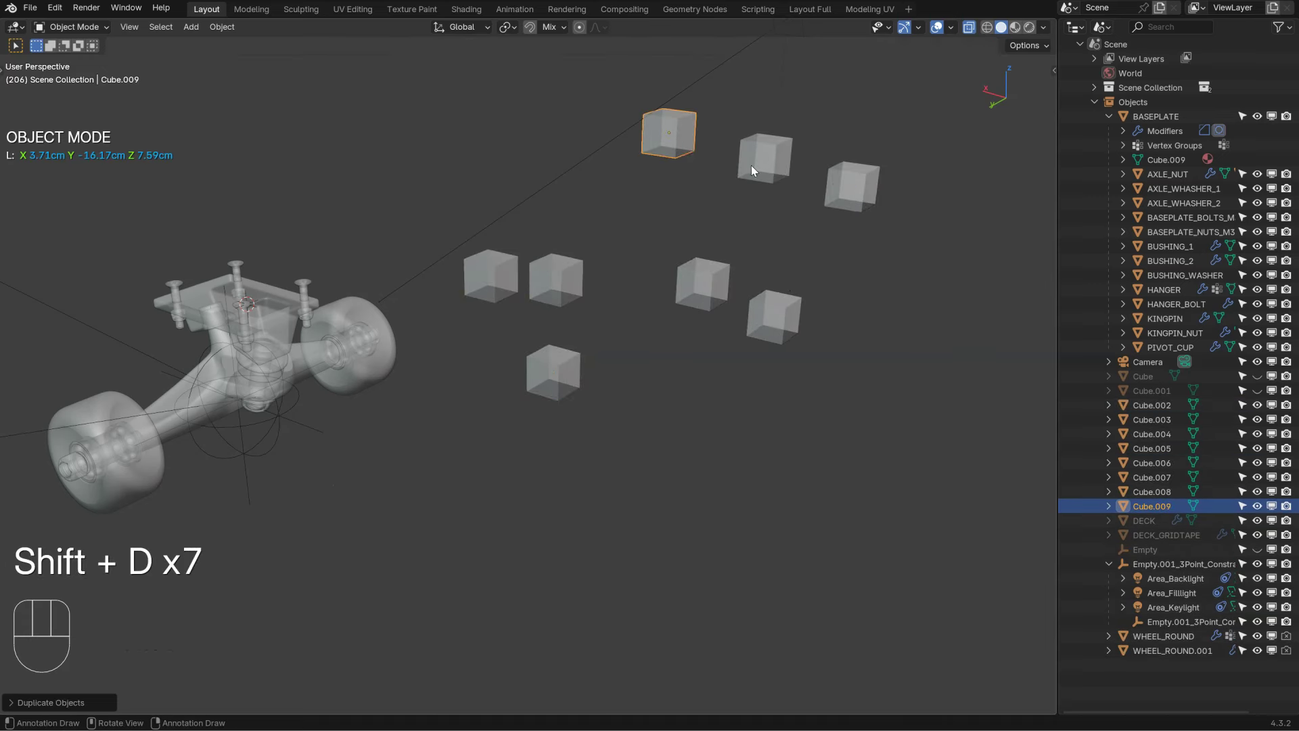
Step: Parent the three upper-row cubes to Cube.005 with Object (Keep Transform)
shift+click(752, 171)
shift+click(853, 195)
shift+click(698, 290)
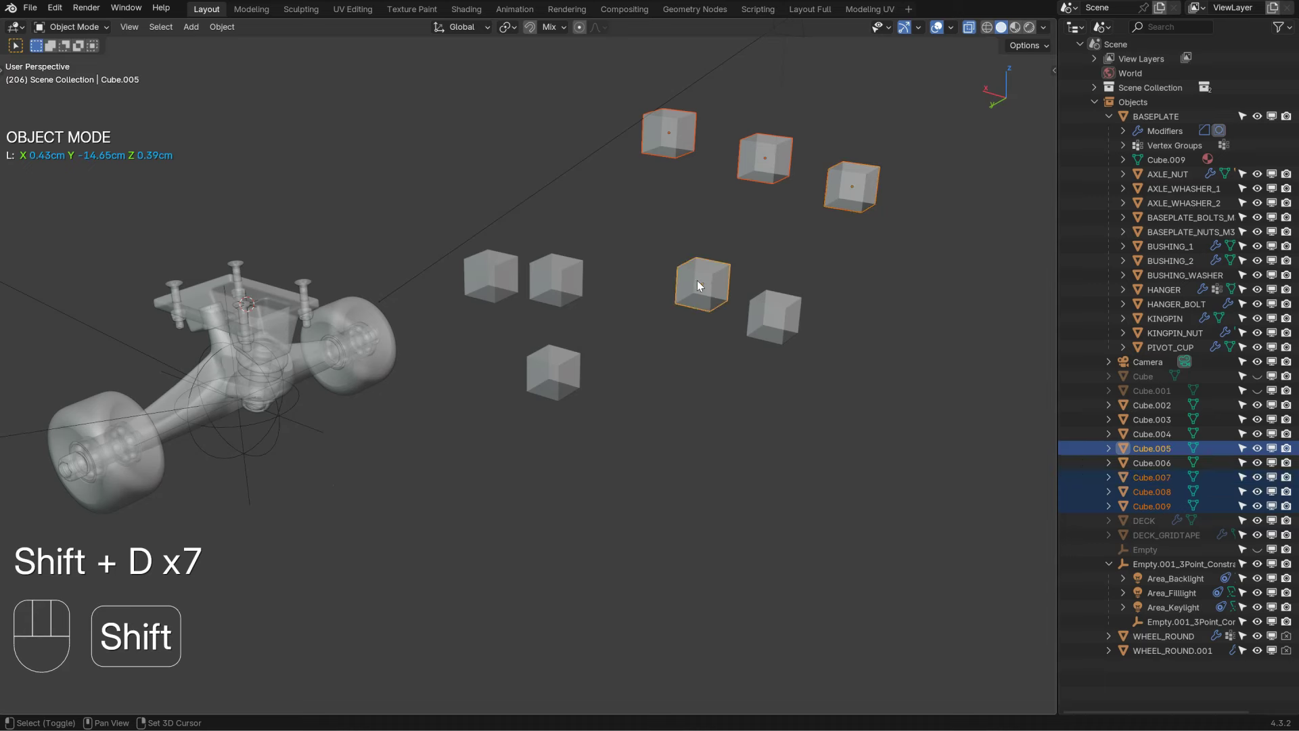
key(ctrl+p)
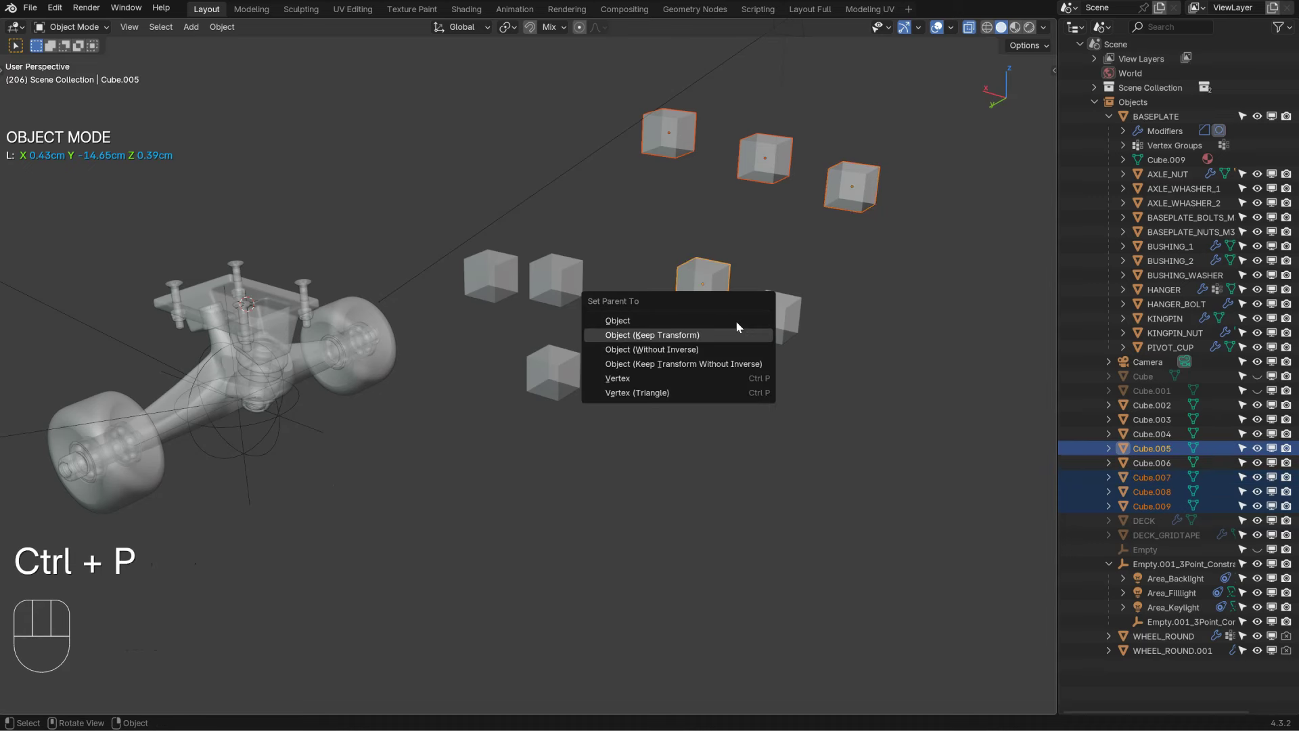
click(737, 335)
Step: Parent Cube.005 and Cube.006 to the lowest cube, Cube.002
shift+click(771, 318)
shift+click(576, 364)
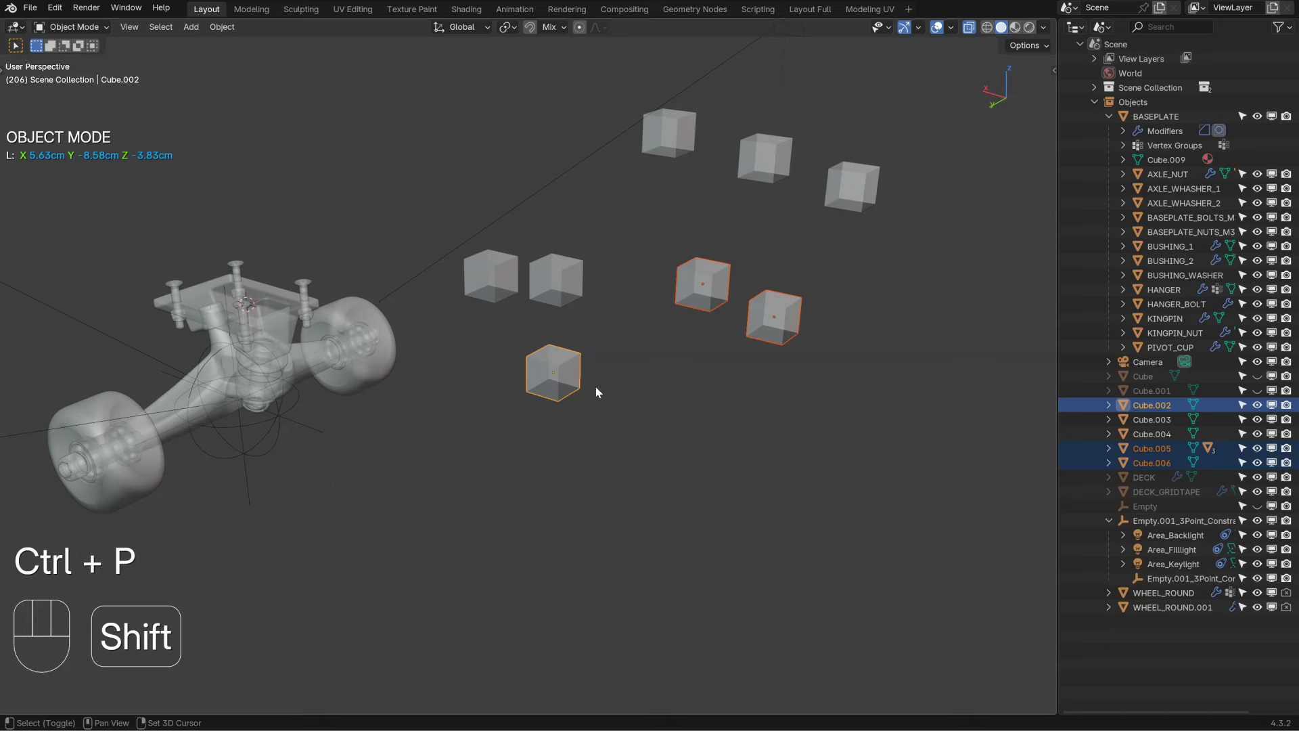
key(ctrl+p)
click(686, 288)
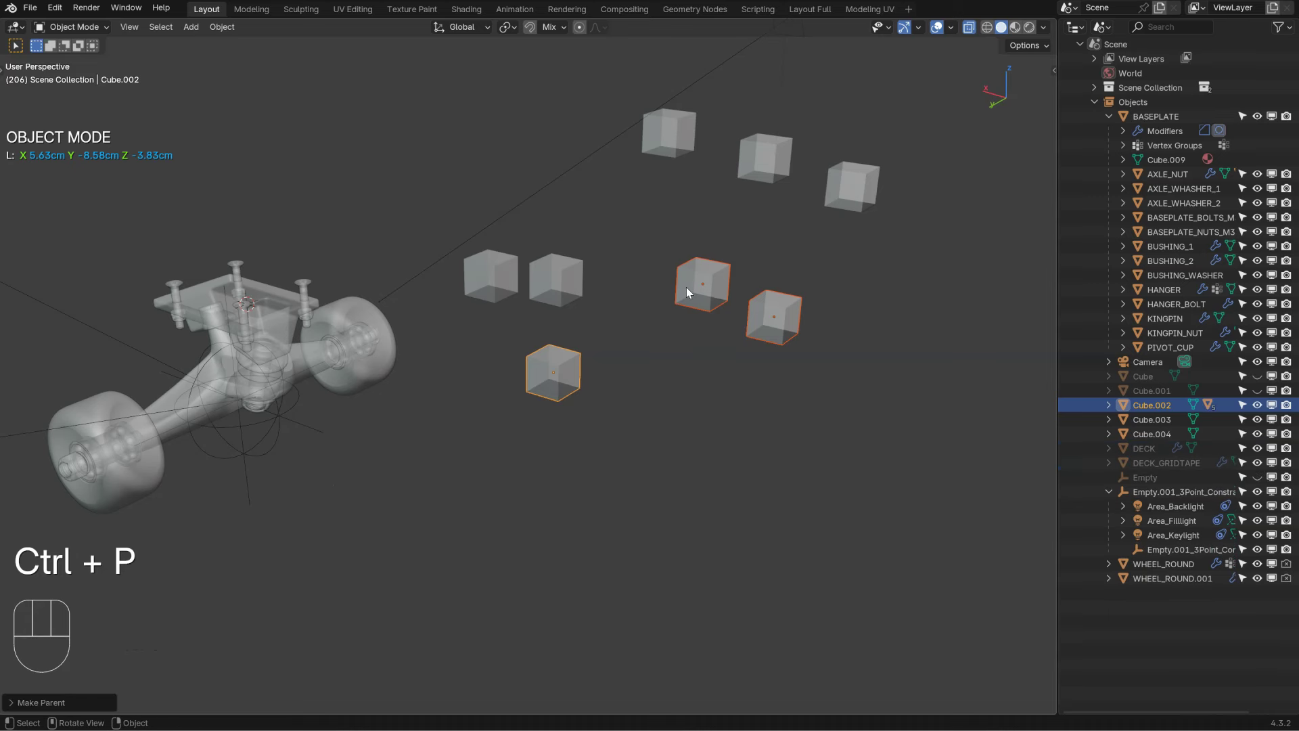
Step: Parent Cube.003 and Cube.004 to Cube.002
click(495, 278)
shift+click(557, 276)
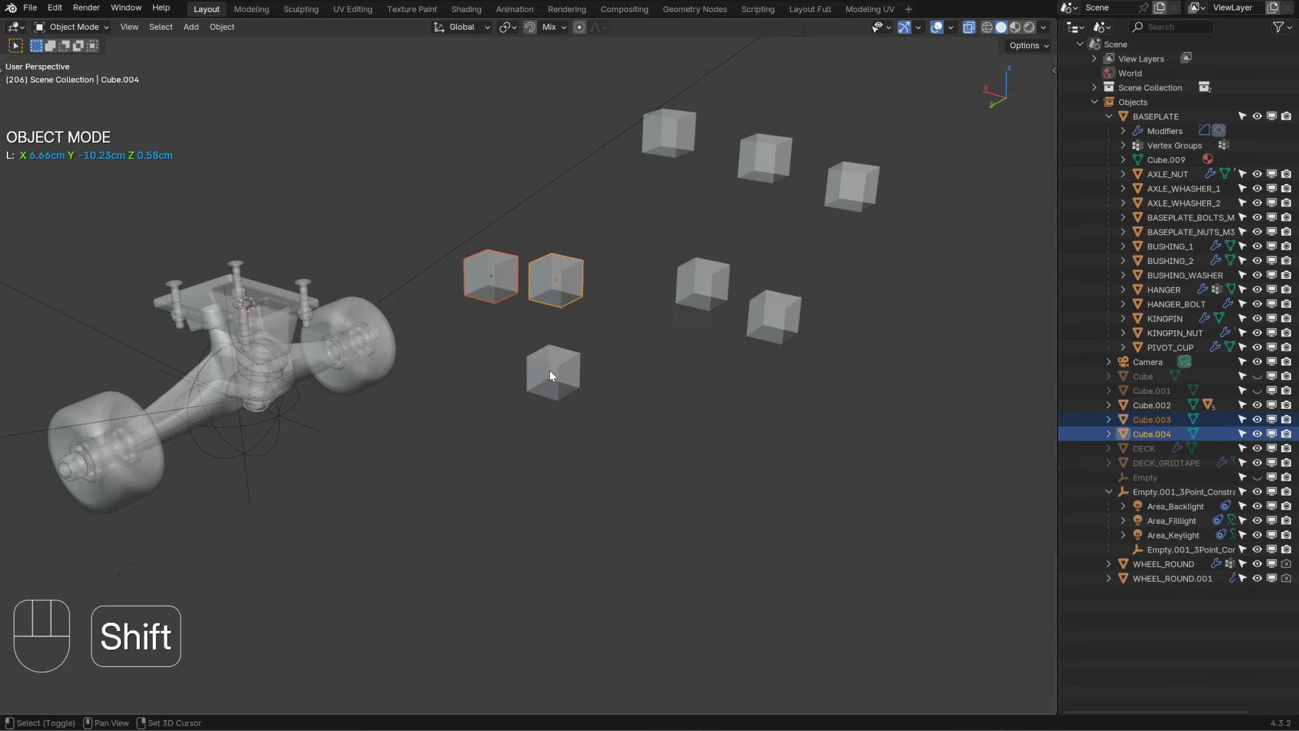
shift+click(551, 372)
key(ctrl+p)
click(575, 349)
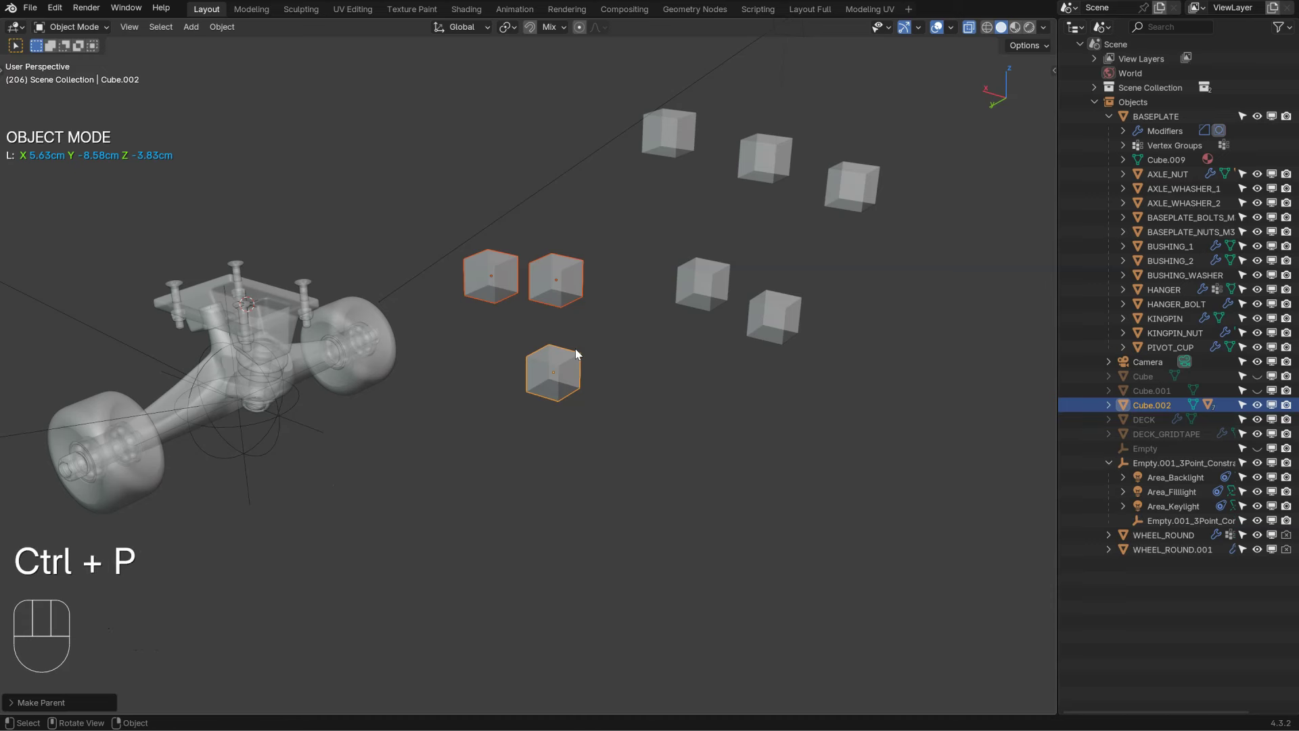
Step: Test the hierarchy by moving Cube.002 and Cube.005 in turn, cancelling each move
click(546, 383)
key(g)
key(Escape)
click(722, 298)
key(g)
key(Escape)
Step: Parent Cube.006 to Cube.005 with Object (Keep Transform), and check it with a cancelled test move of Cube.005
shift+click(768, 306)
key(ctrl+p)
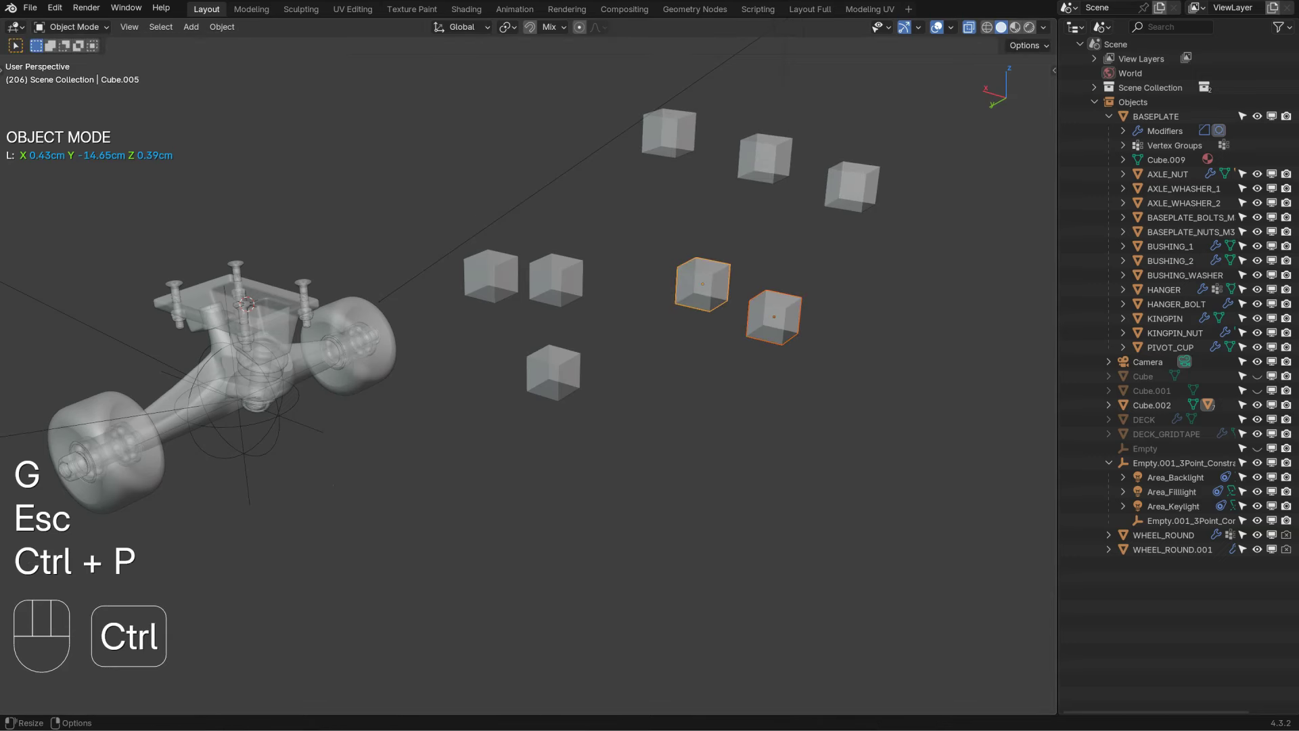
key(ctrl+p)
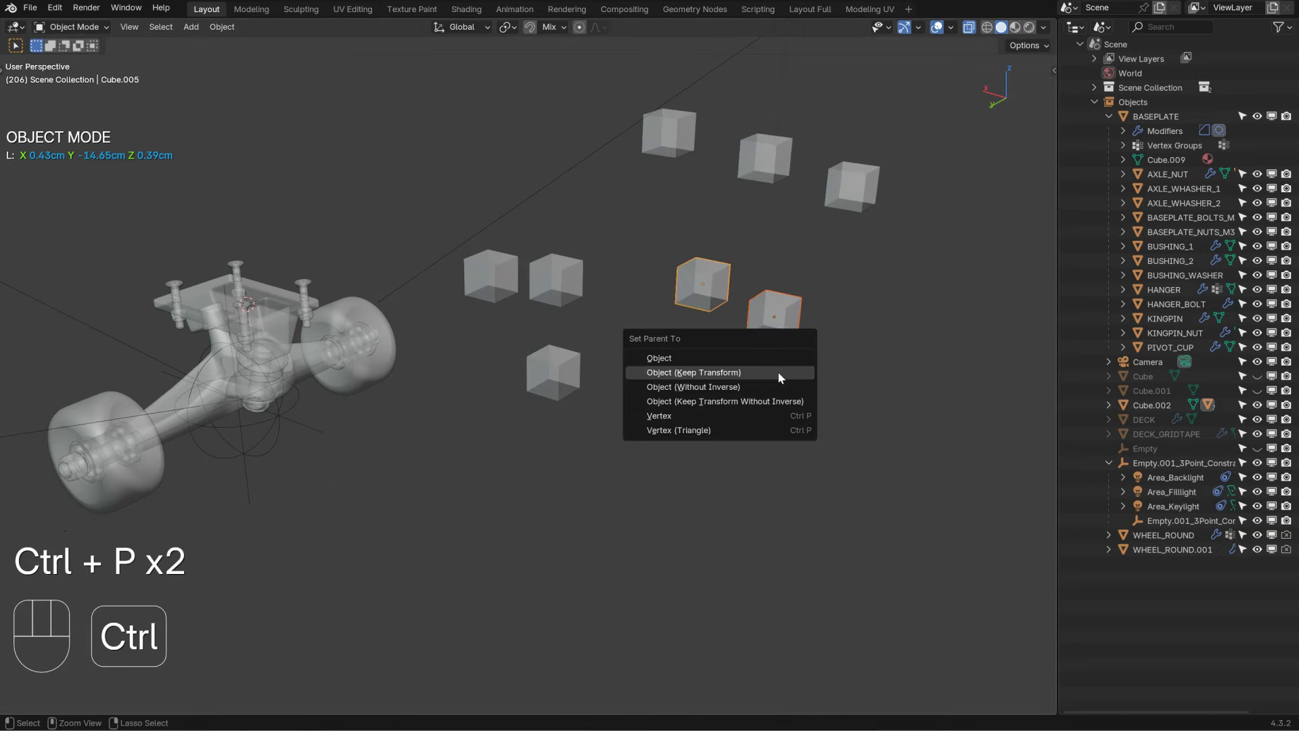
click(778, 374)
click(690, 288)
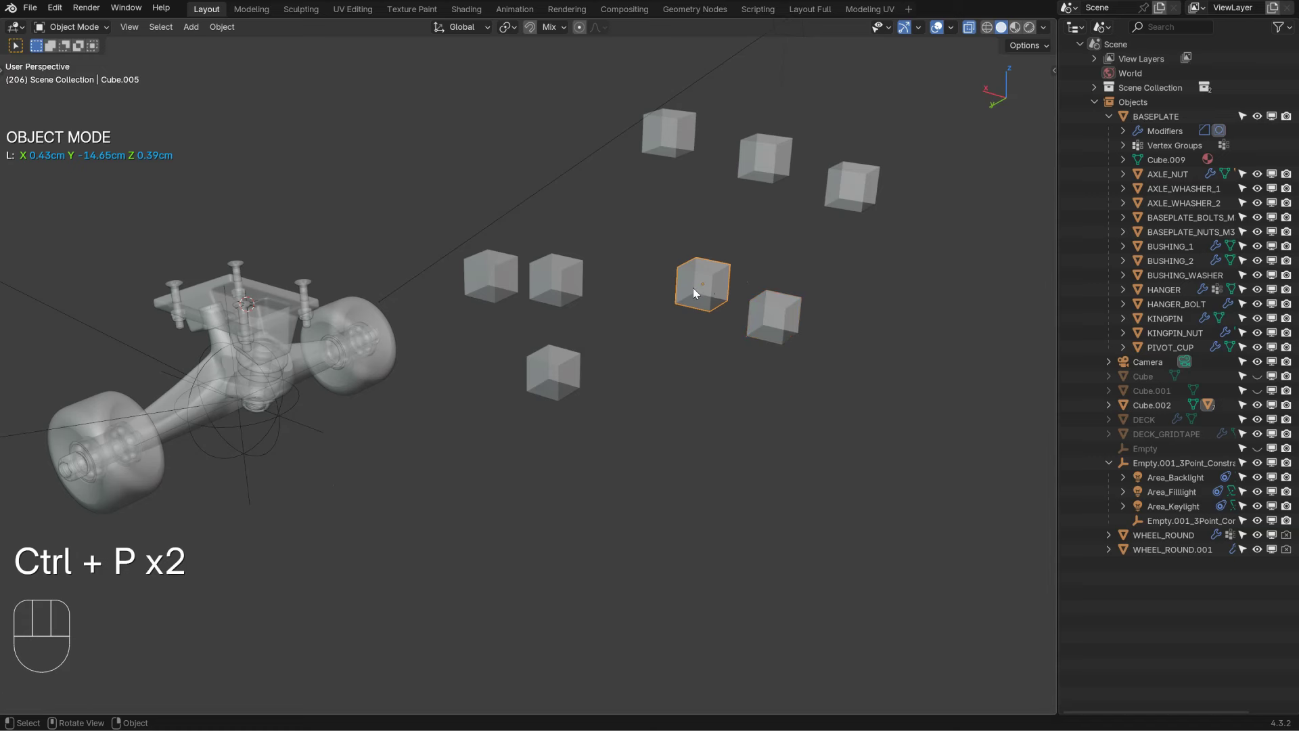
key(g)
key(Escape)
Step: Select Cube.008 in the upper row and run Parent Selection repeatedly to climb through its parents
click(764, 159)
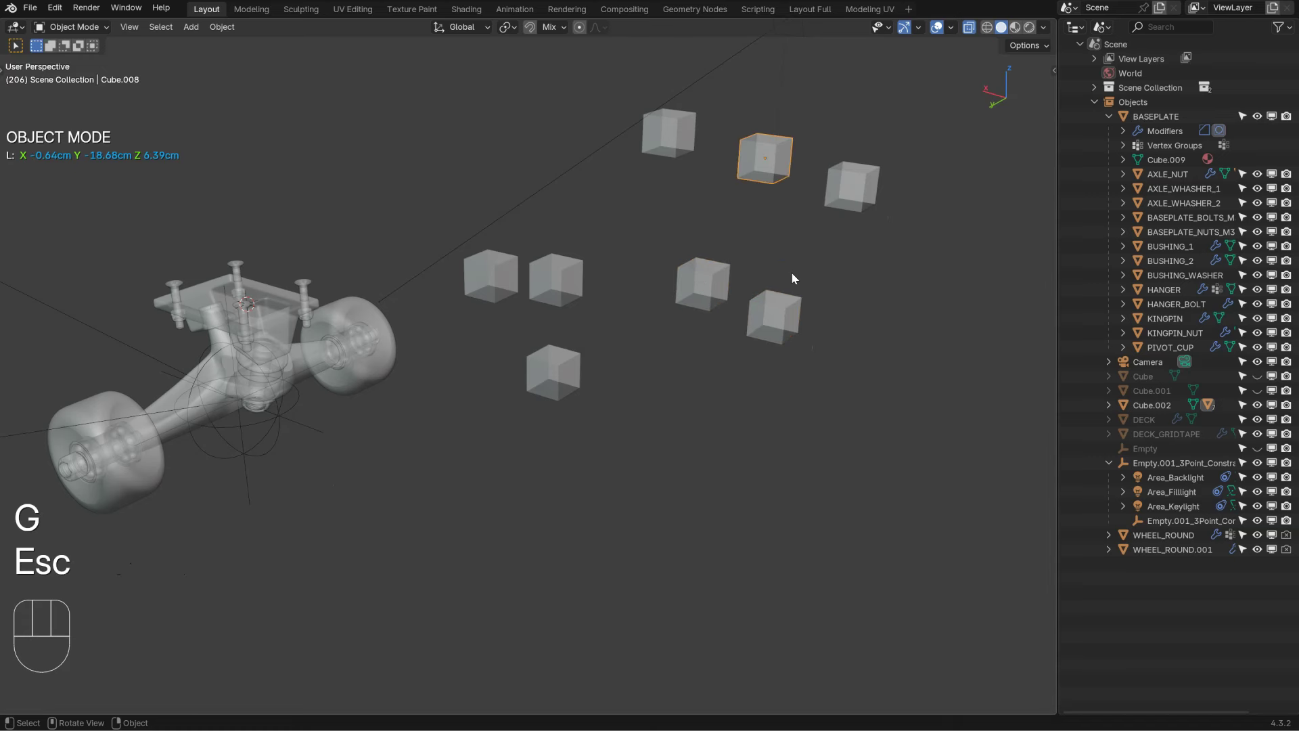
key(a)
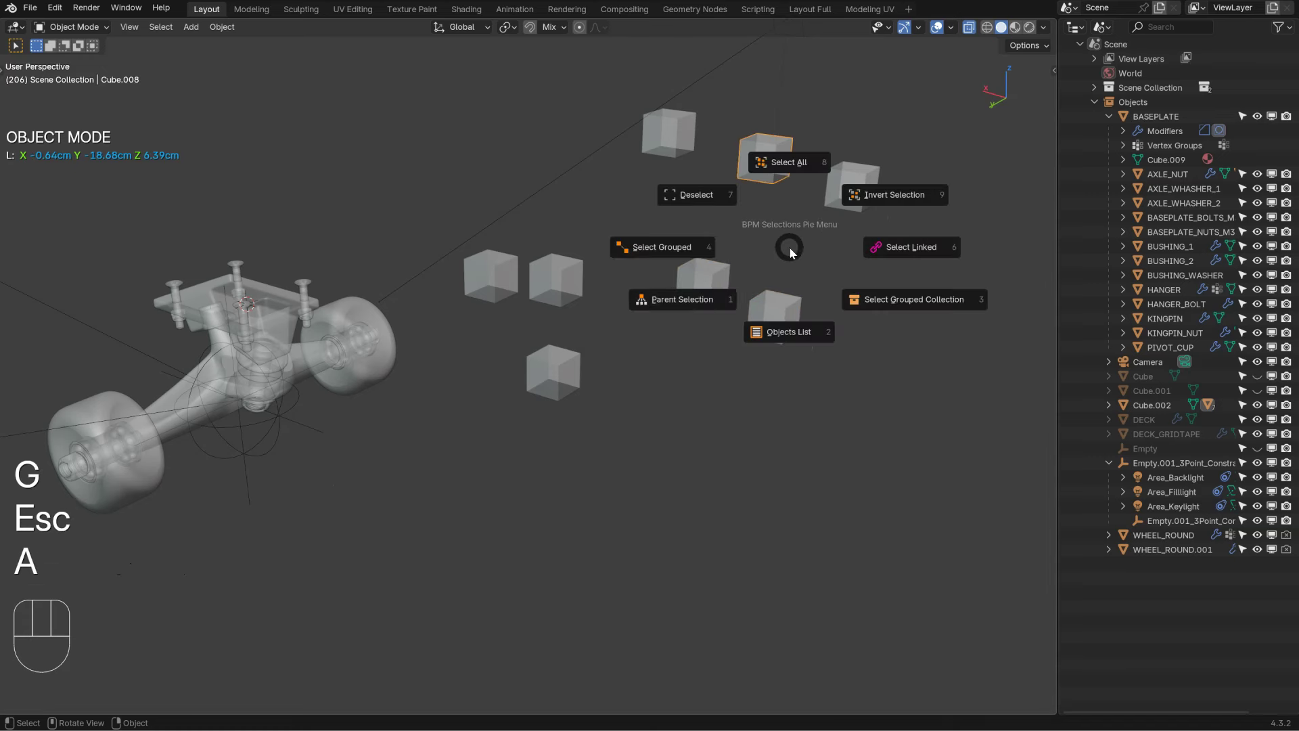
click(712, 300)
key(a)
click(650, 359)
key(a)
key(a)
Step: Select the last parent of Cube.008, and reselect Cube.008 to select its entire hierarchy
click(771, 165)
key(a)
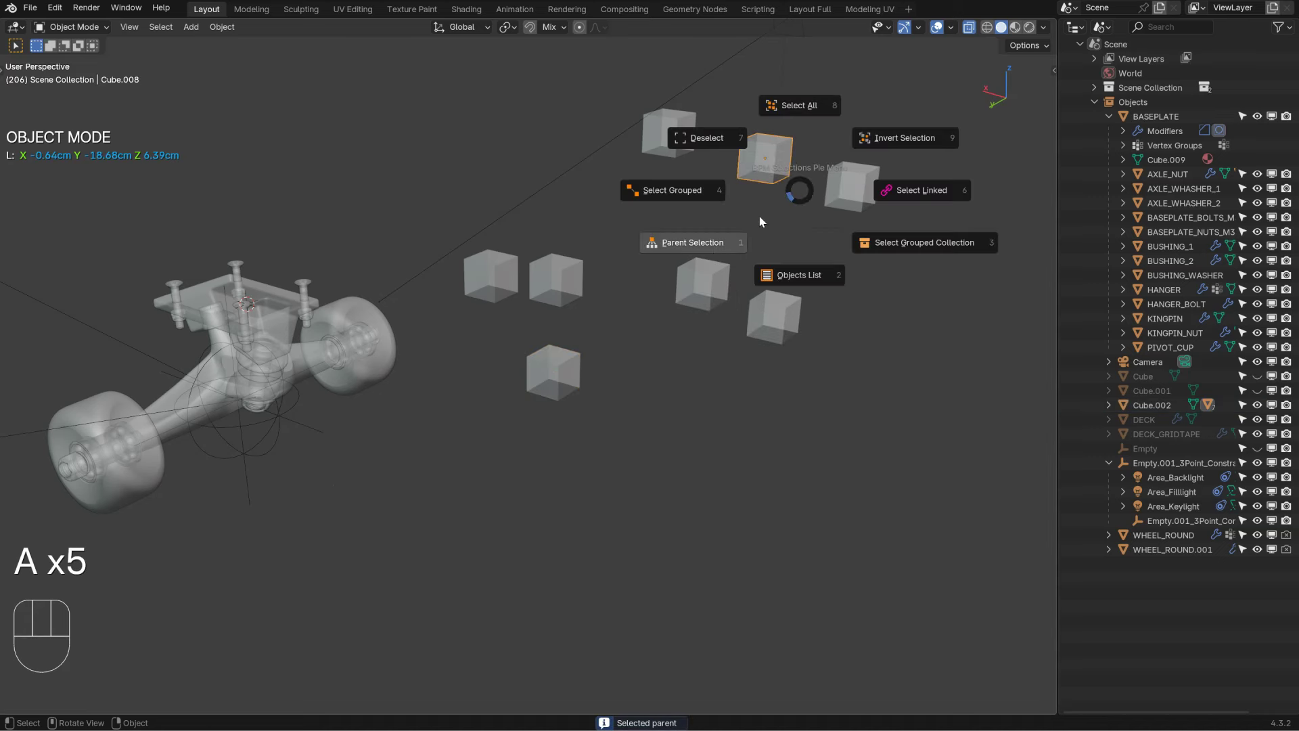
shift+click(712, 243)
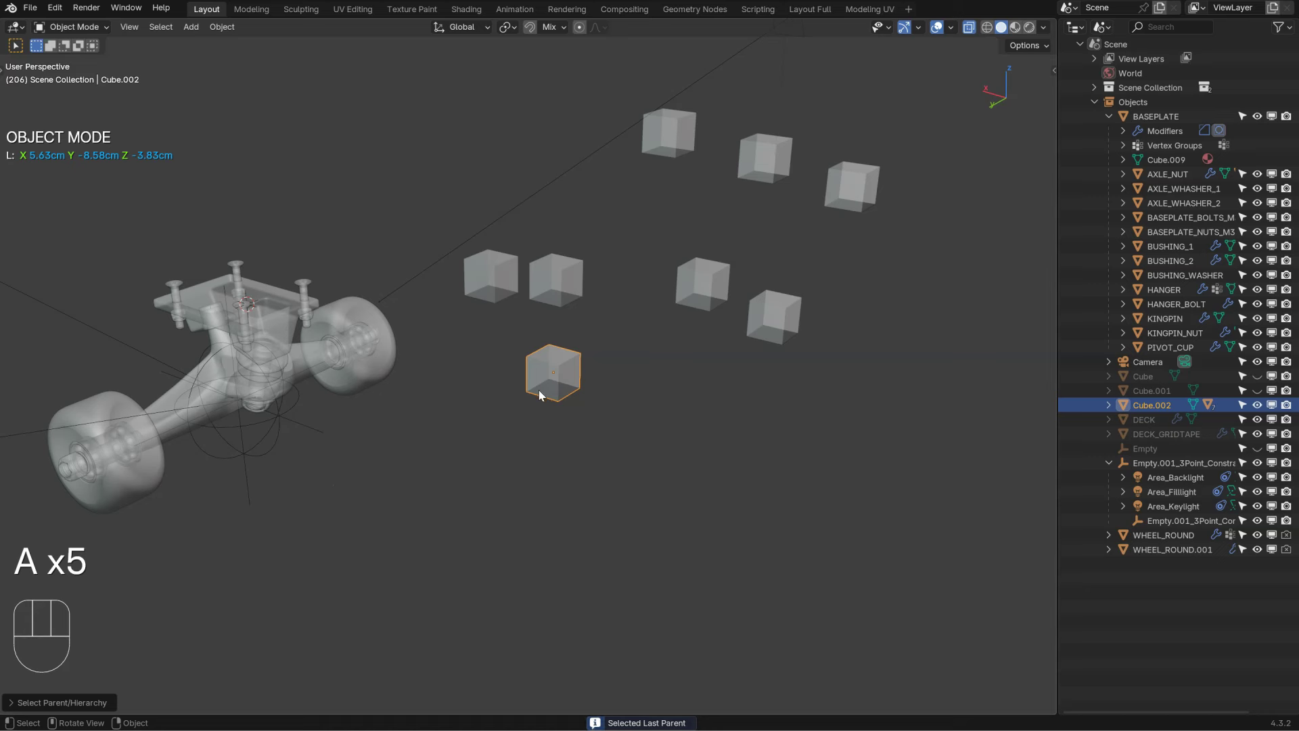
click(767, 167)
key(a)
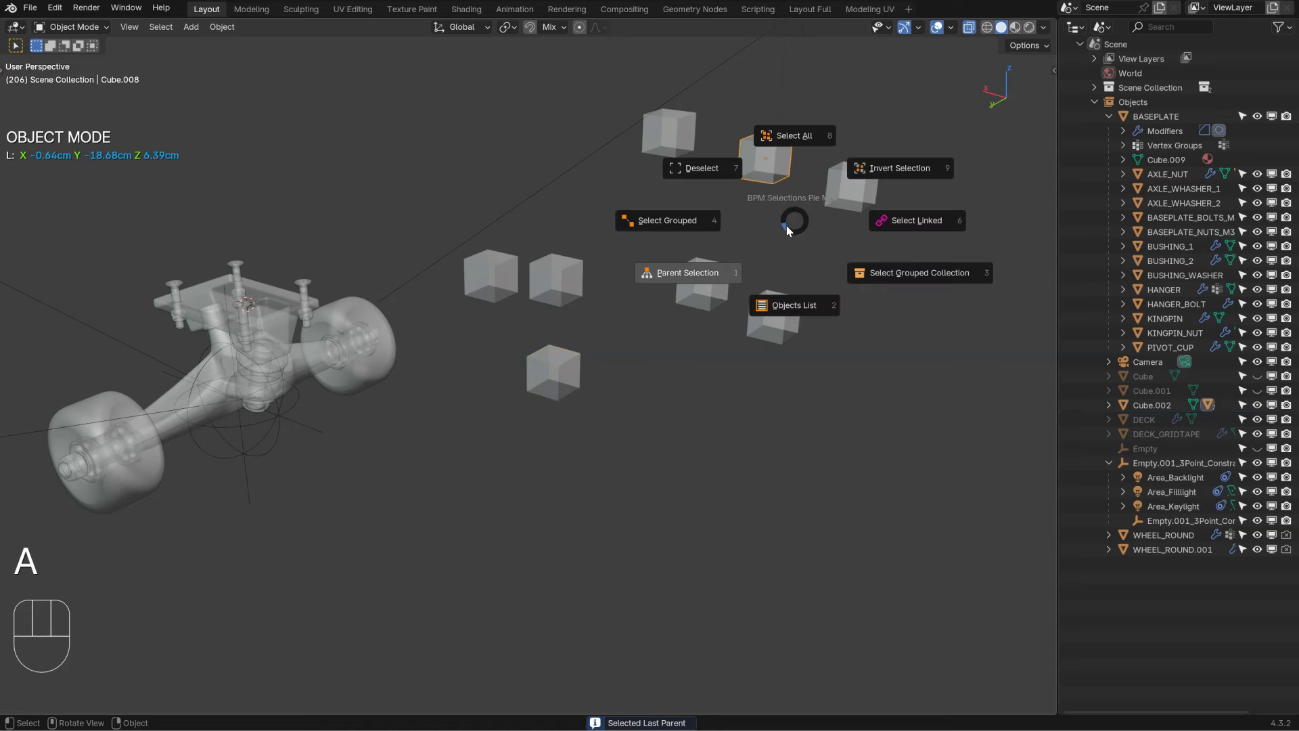
ctrl+shift+click(706, 276)
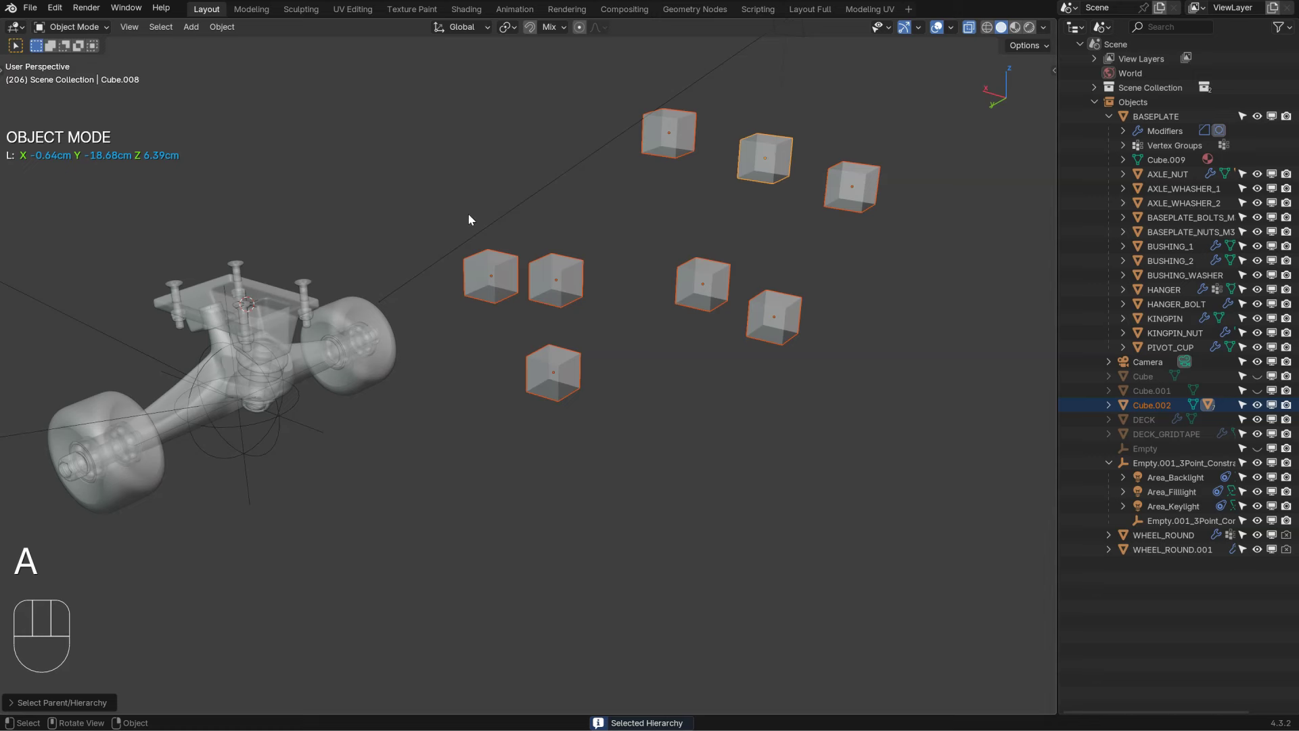
Step: Select Cube.002 and use the Parent Selection tool to select its children
click(560, 381)
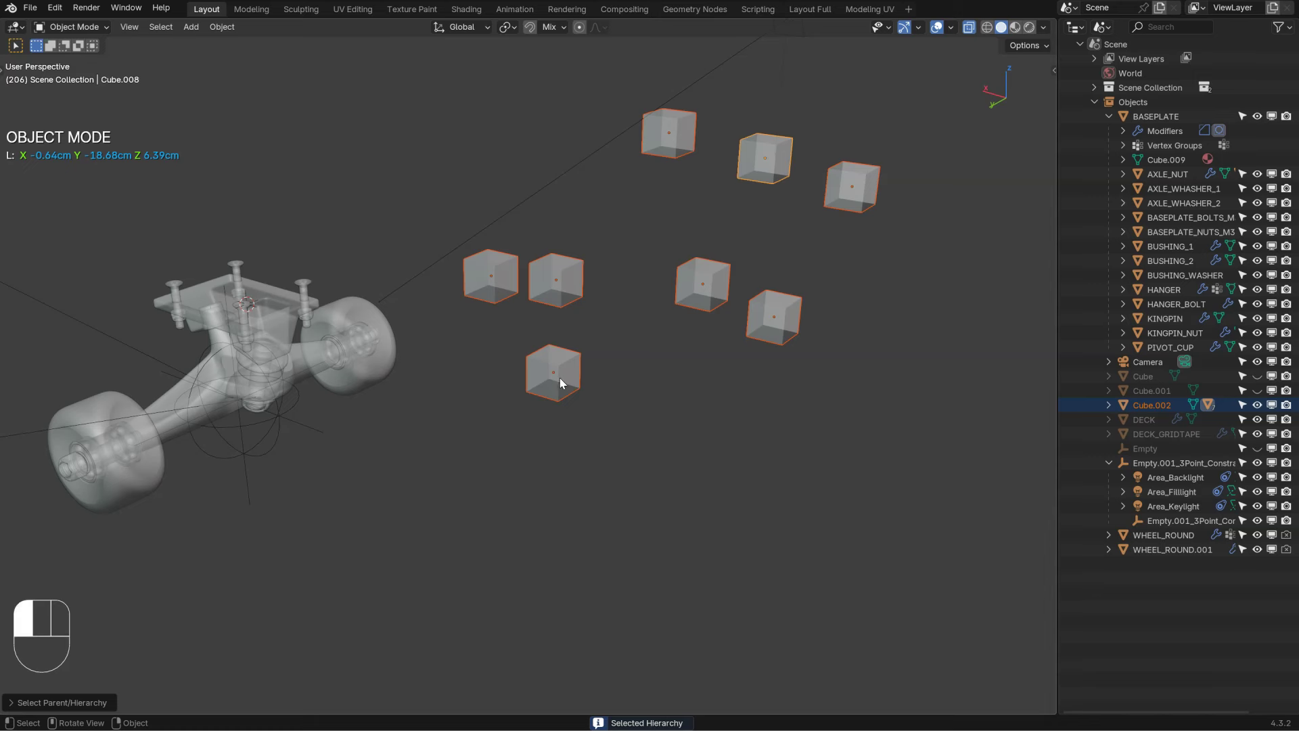
key(a)
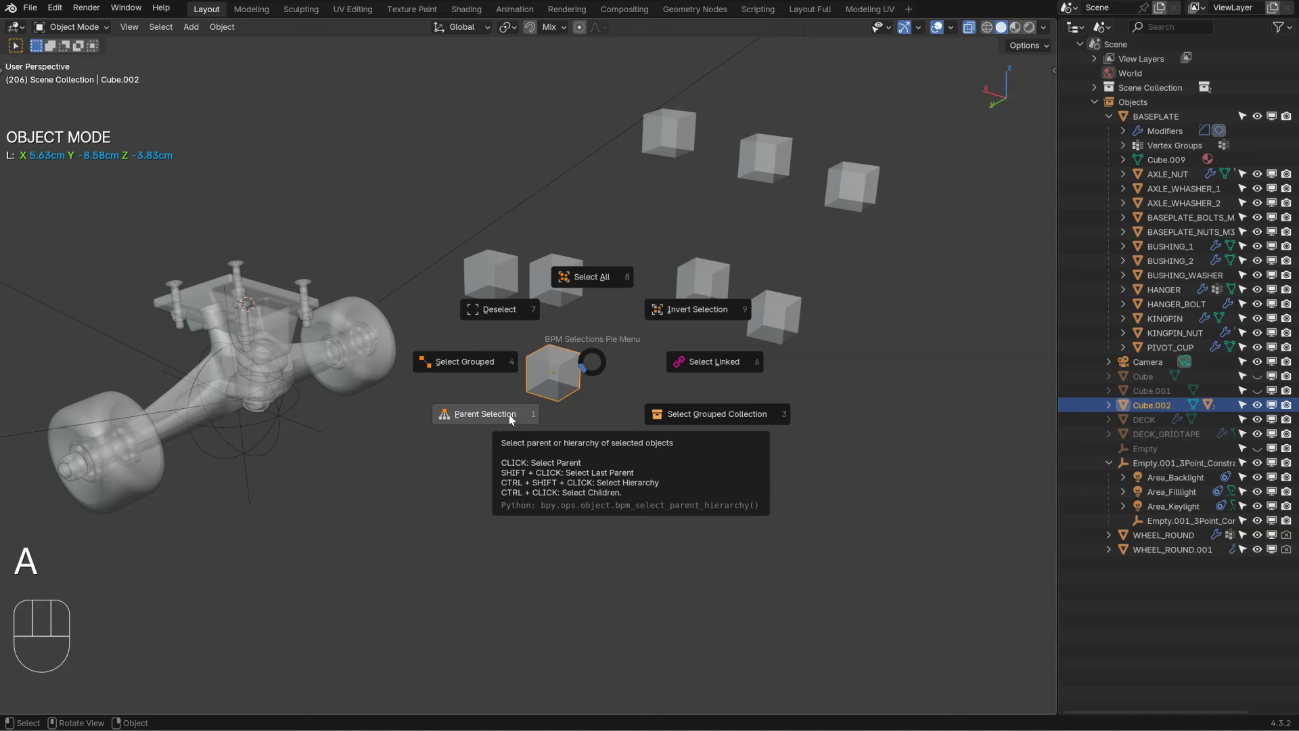
ctrl+click(536, 414)
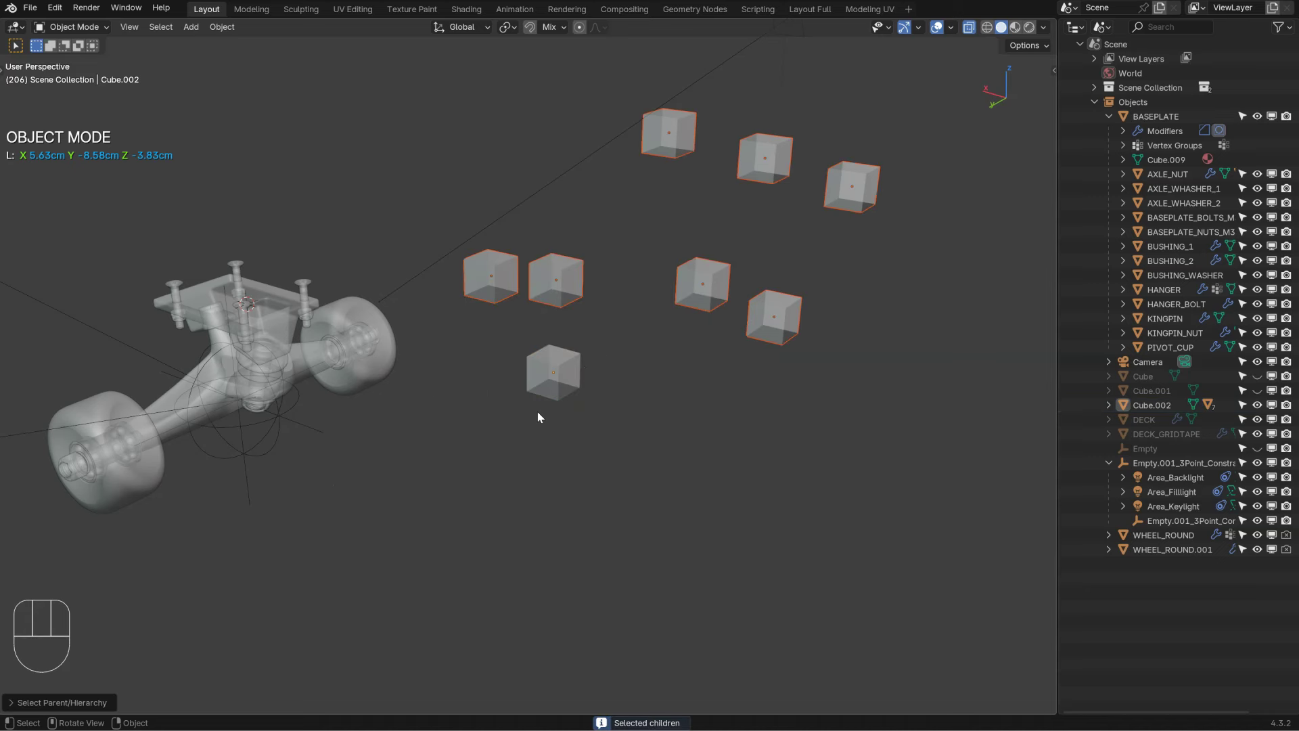
Step: Open the Select Parent/Hierarchy options through Redo Last and toggle Extended repeatedly for the Children mode
key(q)
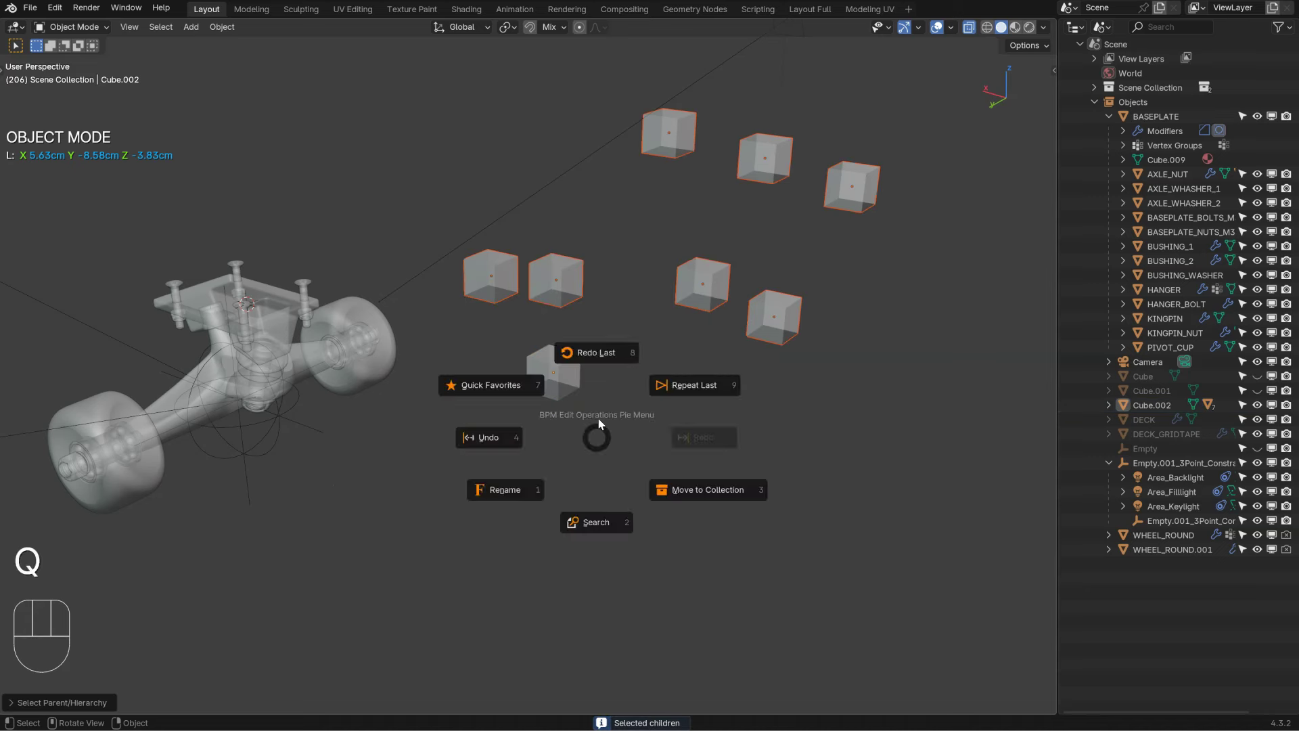
click(599, 352)
click(689, 390)
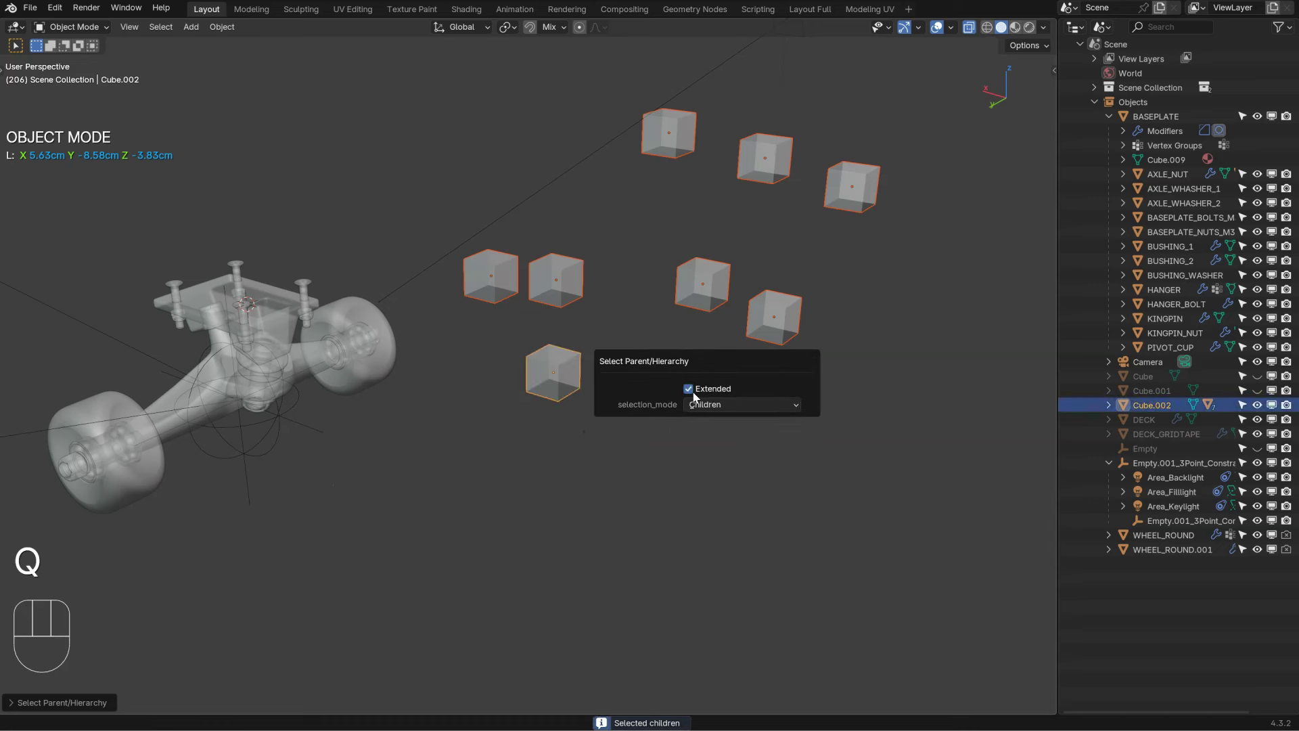
click(690, 391)
click(690, 391)
click(690, 391)
Step: Select the parent of Cube.008, and toggle Extended on and off in the operation's redo options
click(777, 180)
key(a)
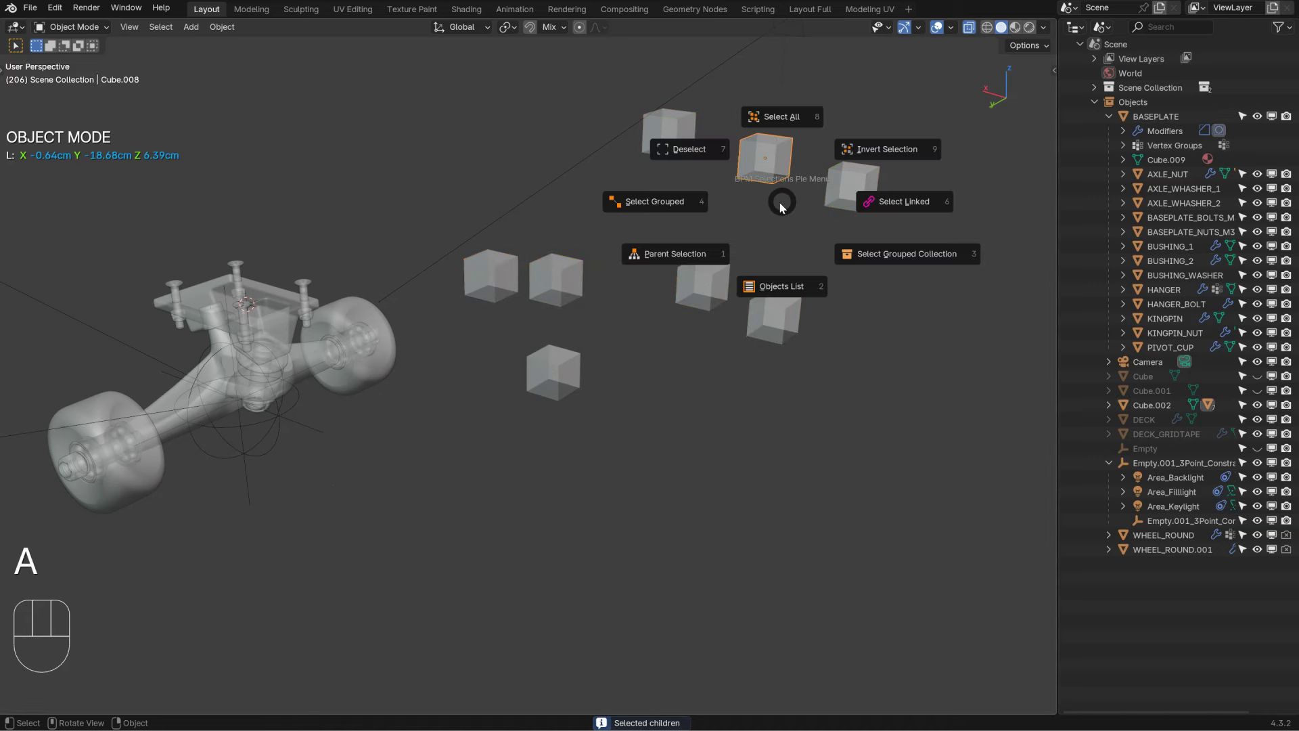
click(700, 258)
key(q)
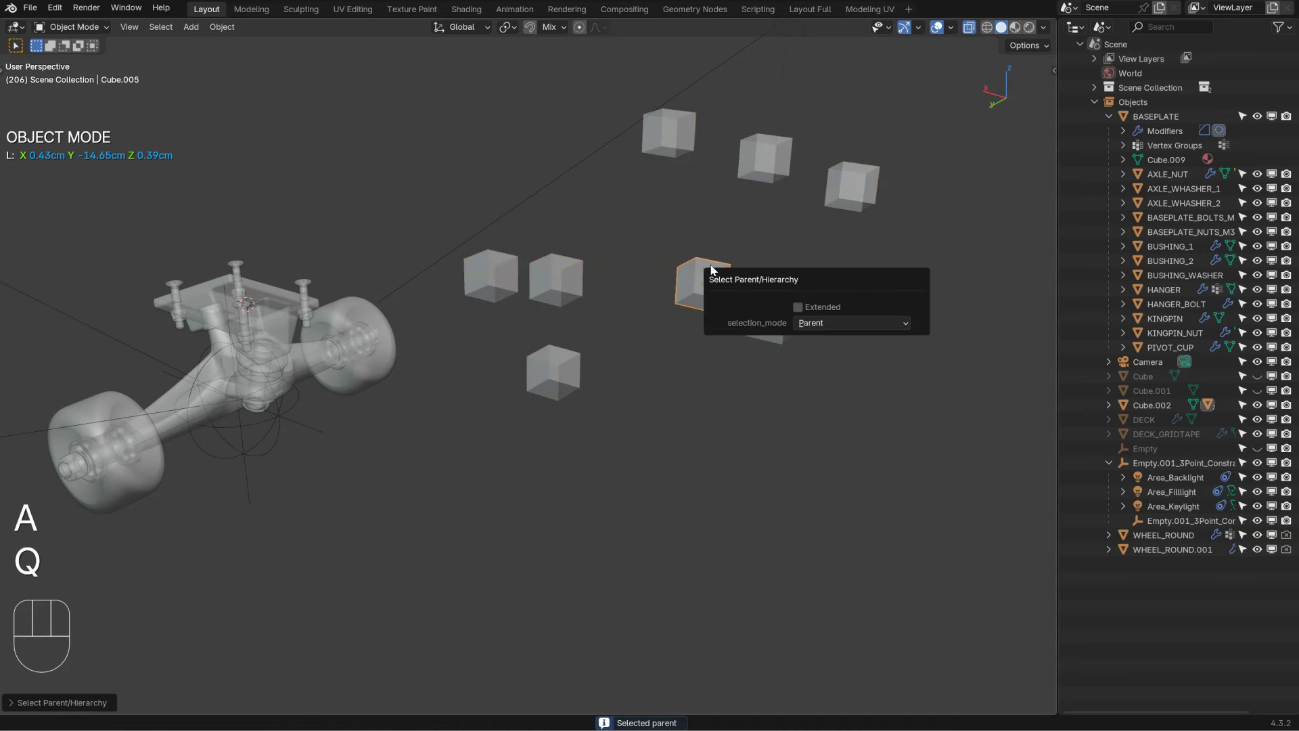
click(799, 308)
click(799, 307)
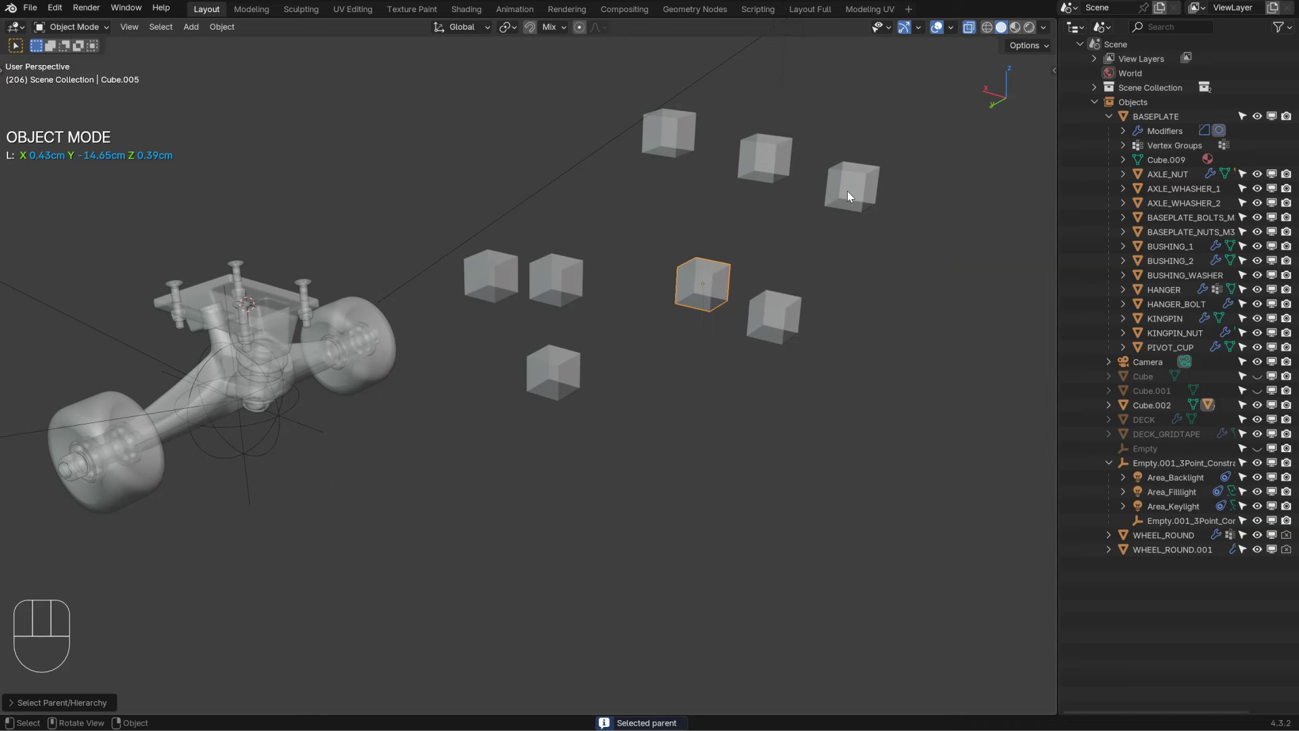
Step: Redo the parent selection with the mode set to Hierarchy and Extended turned on
key(q)
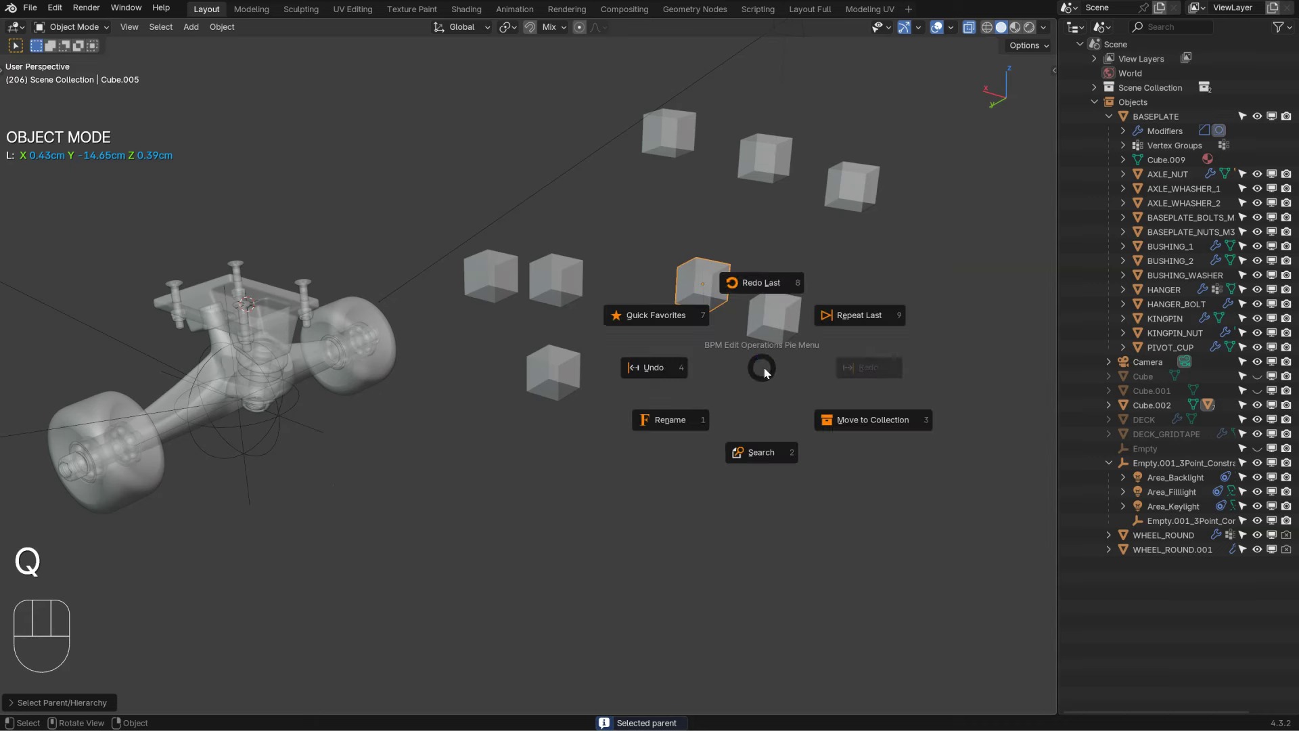
click(761, 284)
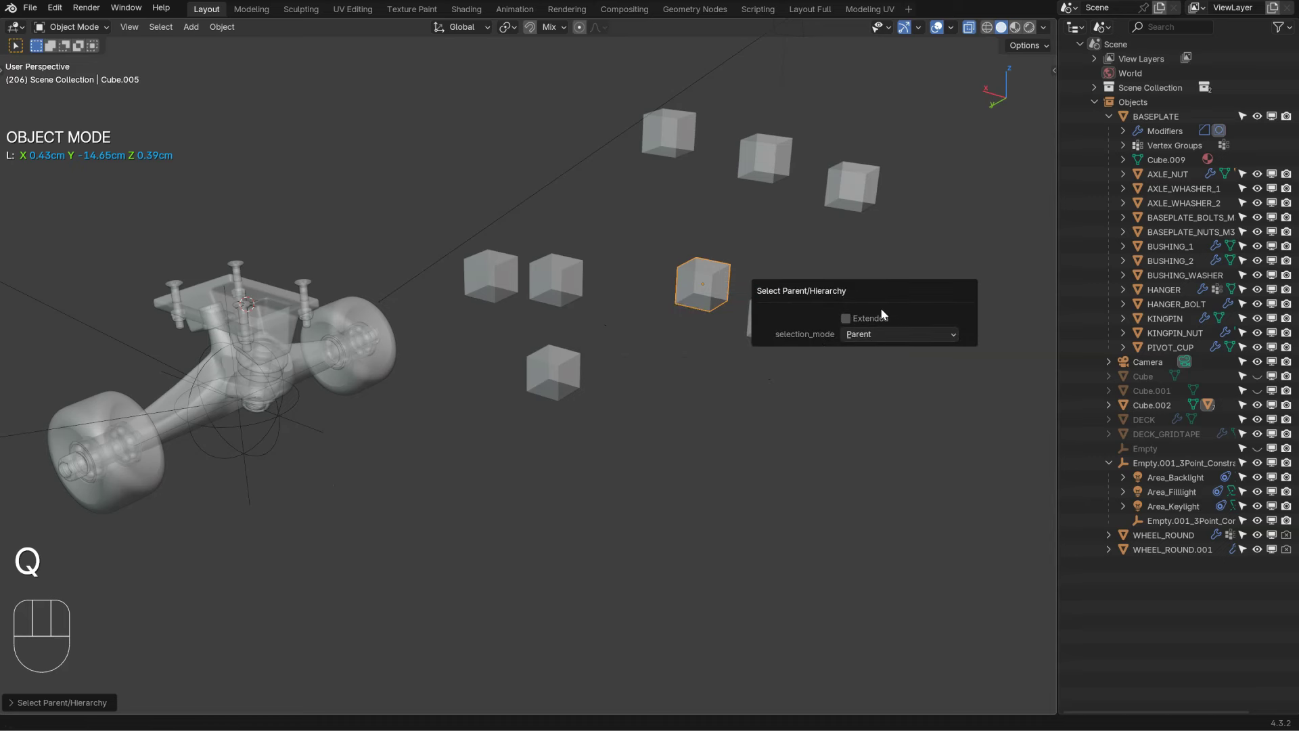
click(871, 334)
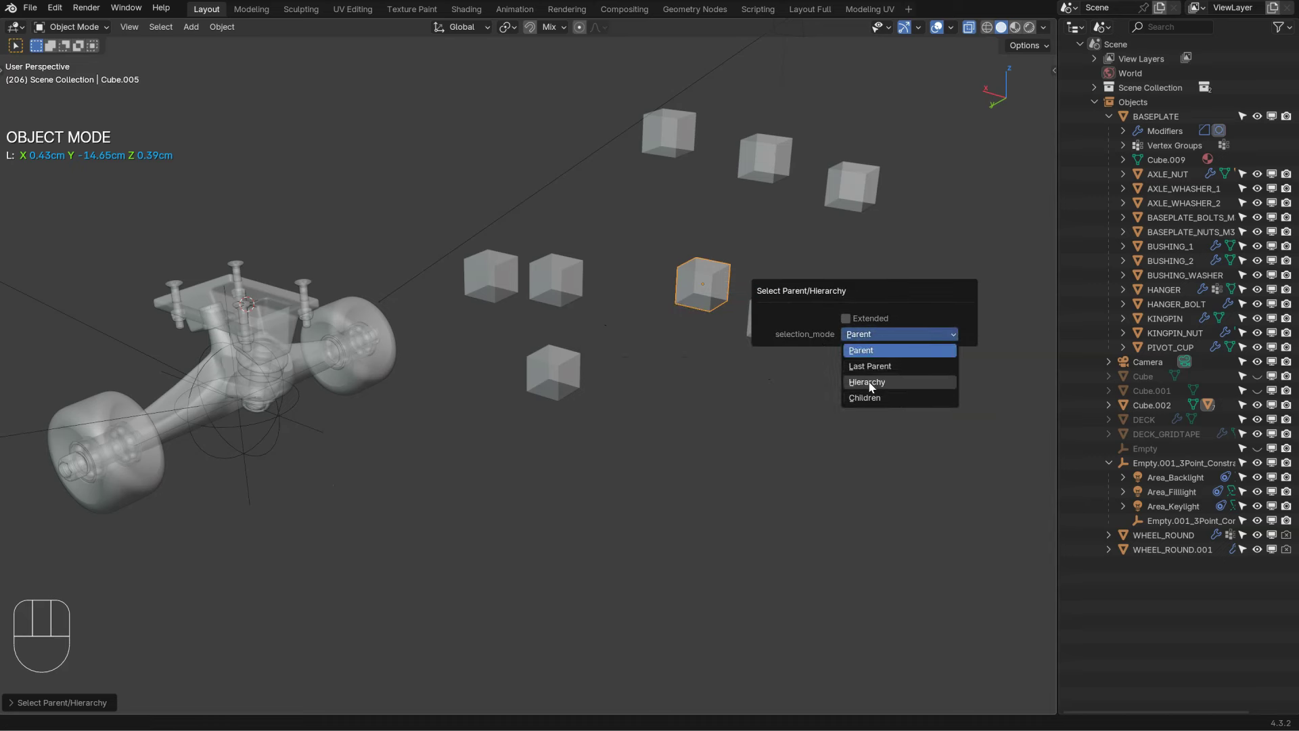
click(869, 382)
click(847, 319)
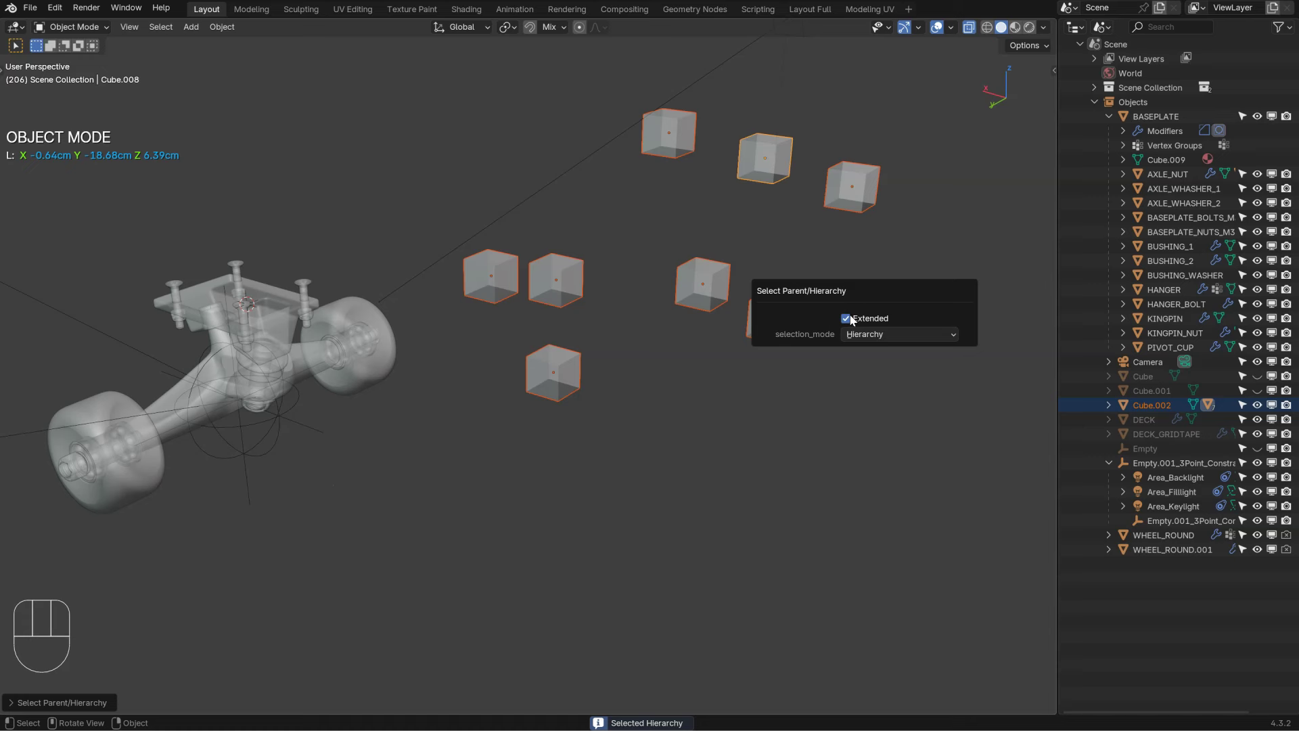
Step: Delete the selected cube hierarchy
ctrl+middle_drag(776, 185, 520, 201)
shift+middle_drag(749, 274, 718, 295)
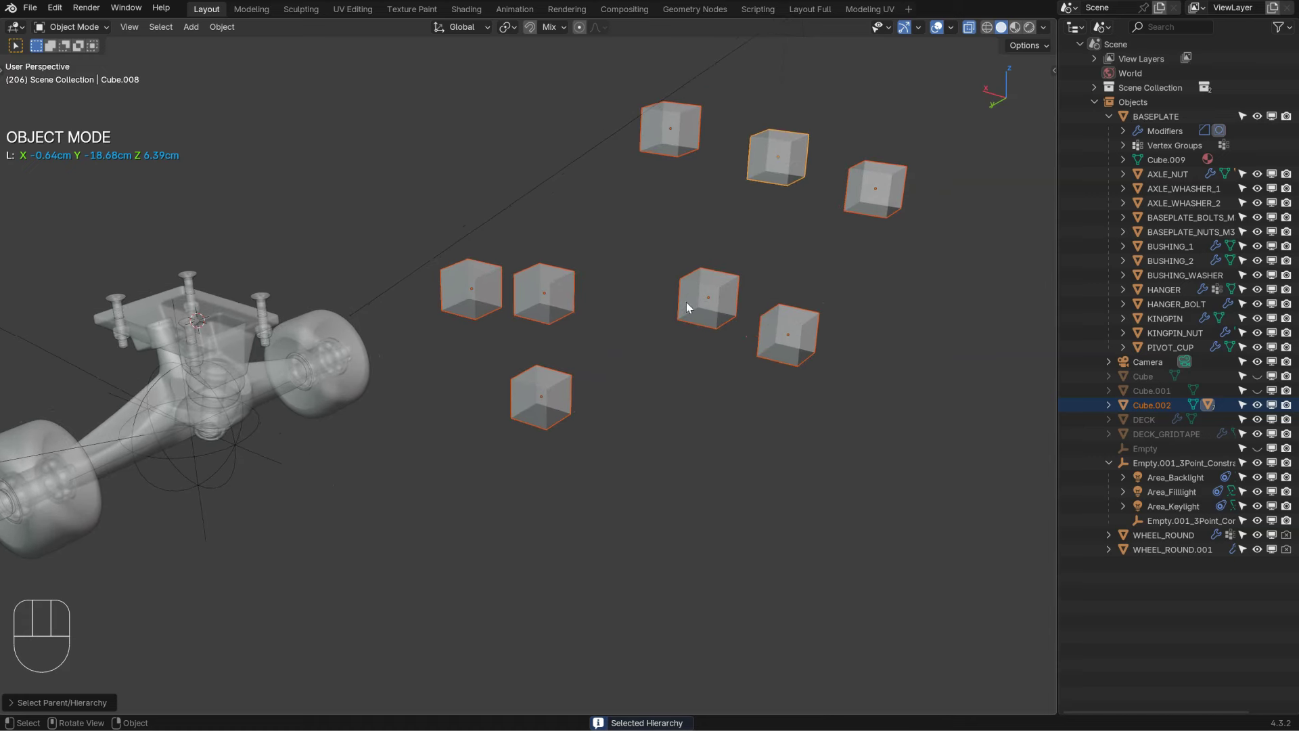
key(x)
click(655, 327)
Step: Select the far wheel, WHEEL_ROUND, and review the Select Grouped options and the selections pie menu
shift+middle_drag(455, 376, 677, 326)
click(693, 310)
key(a)
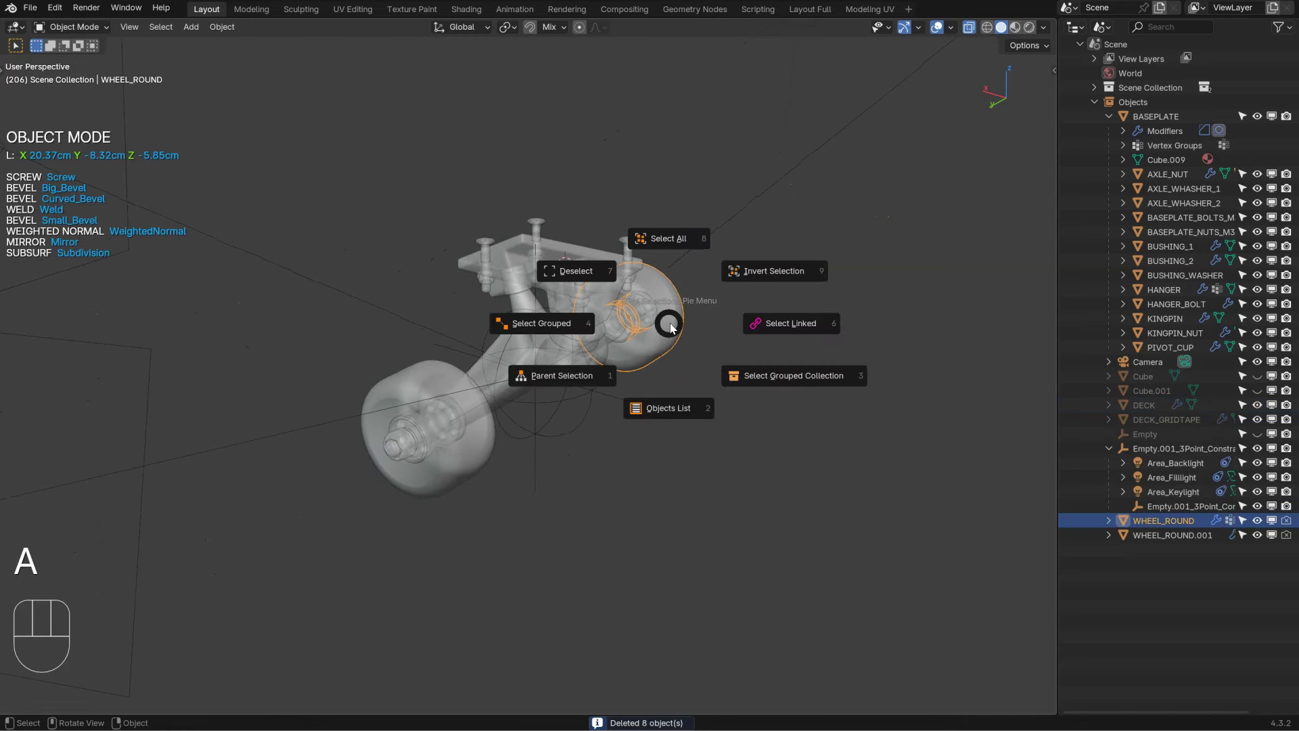
click(542, 322)
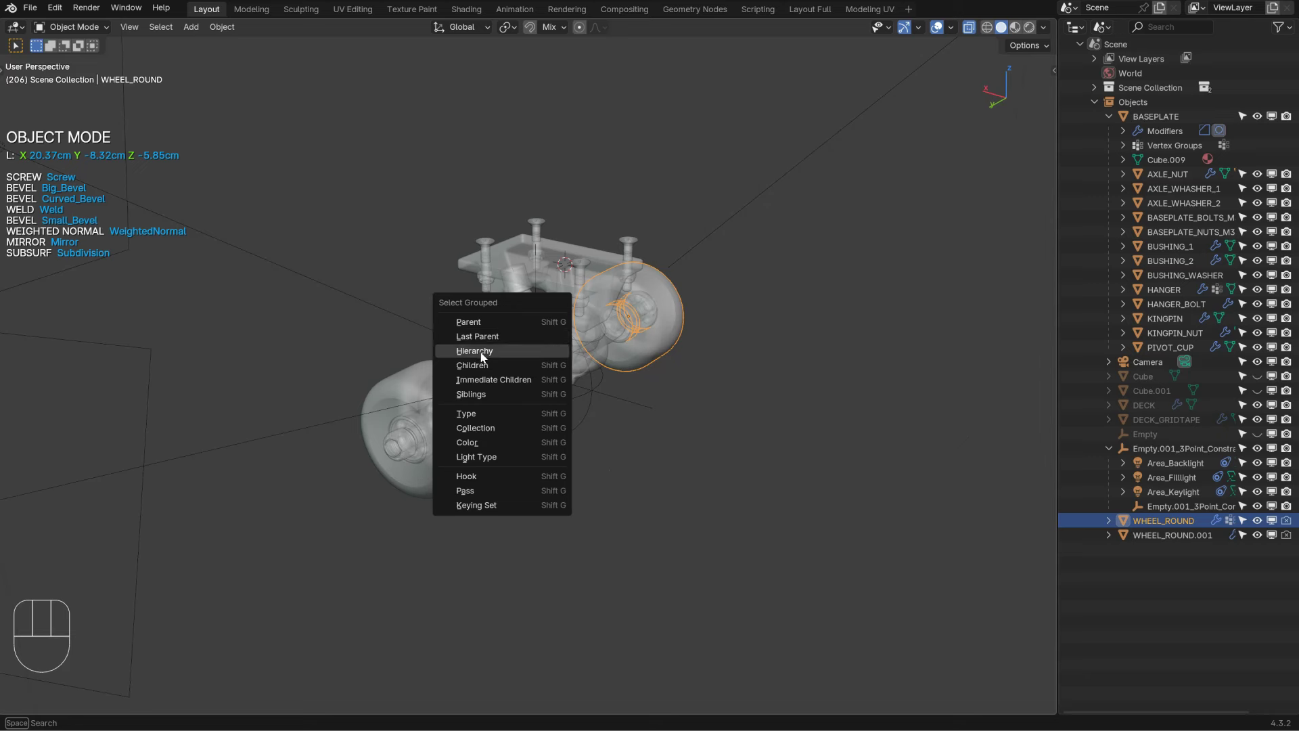
key(a)
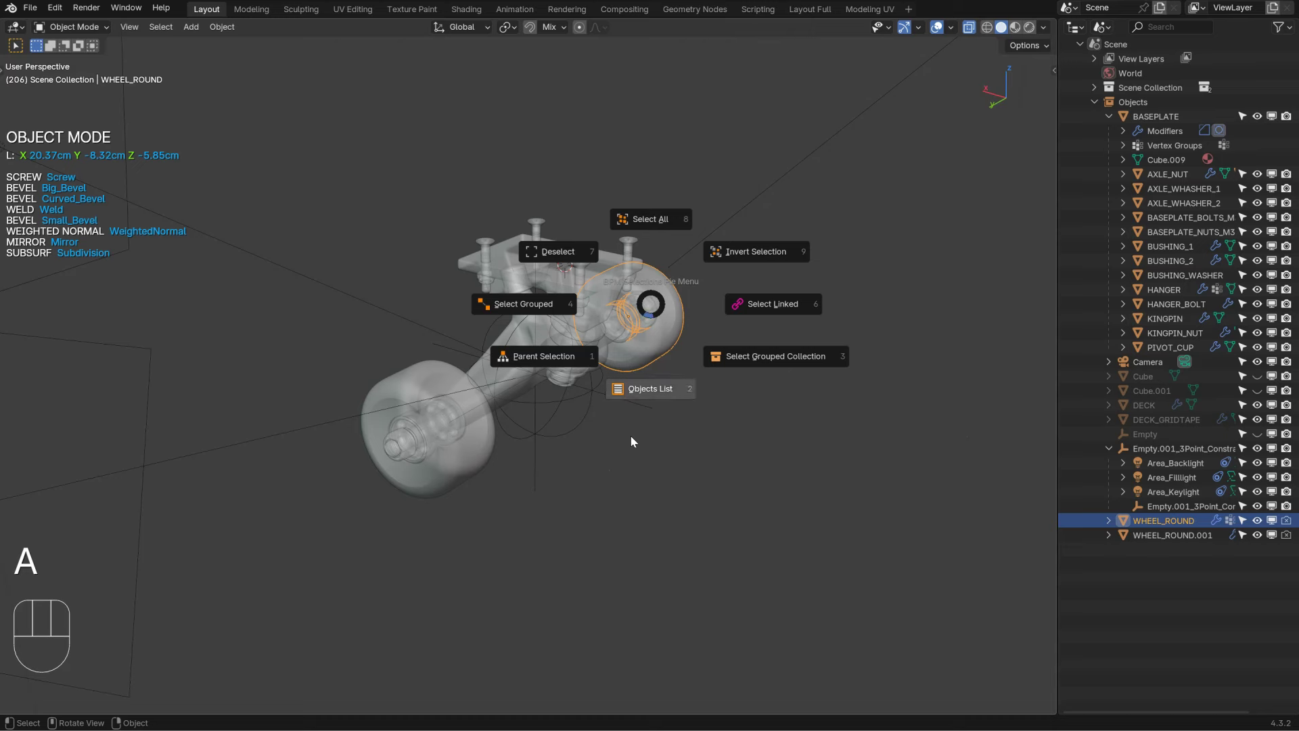
key(Escape)
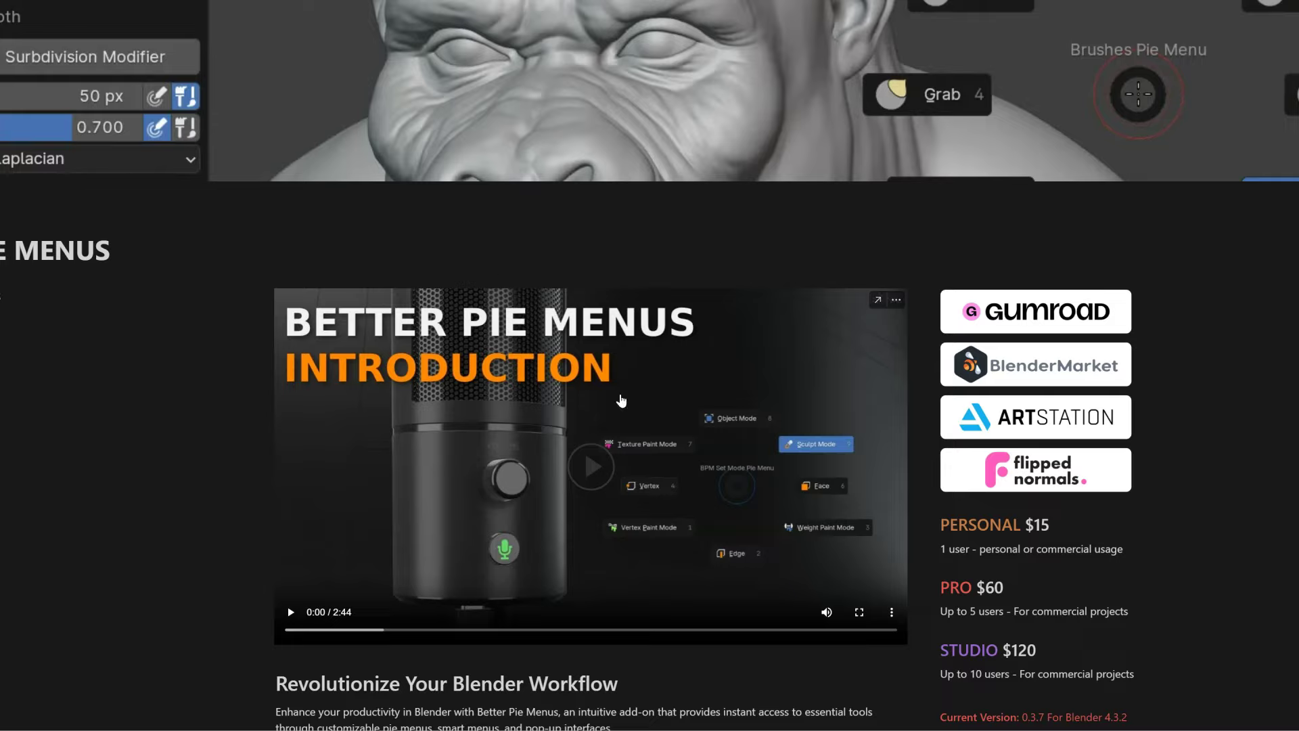
Step: Expand the V0.3.9 and V0.3.7 entries of the Change Logs on the Better Pie Menus documentation page
scroll(467, 461, down, 5)
scroll(467, 460, down, 20)
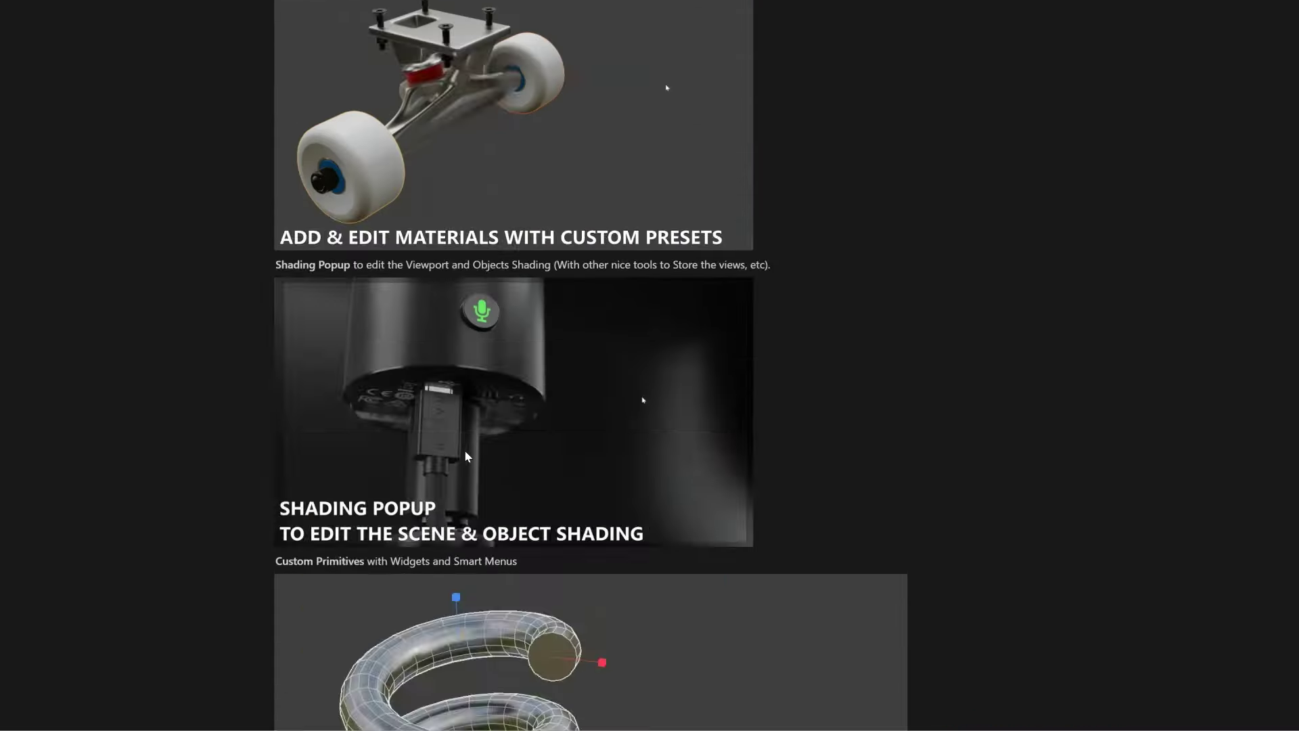
scroll(467, 457, down, 6)
scroll(284, 332, up, 9)
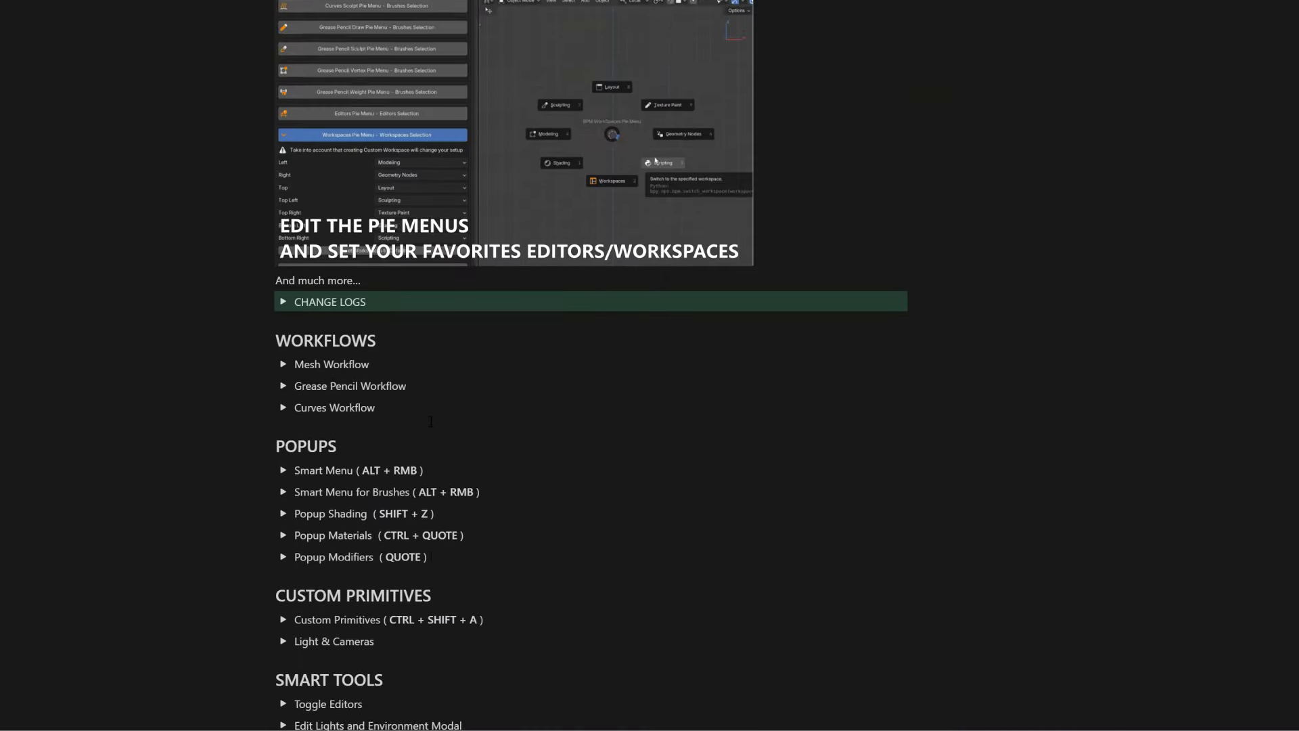
click(284, 328)
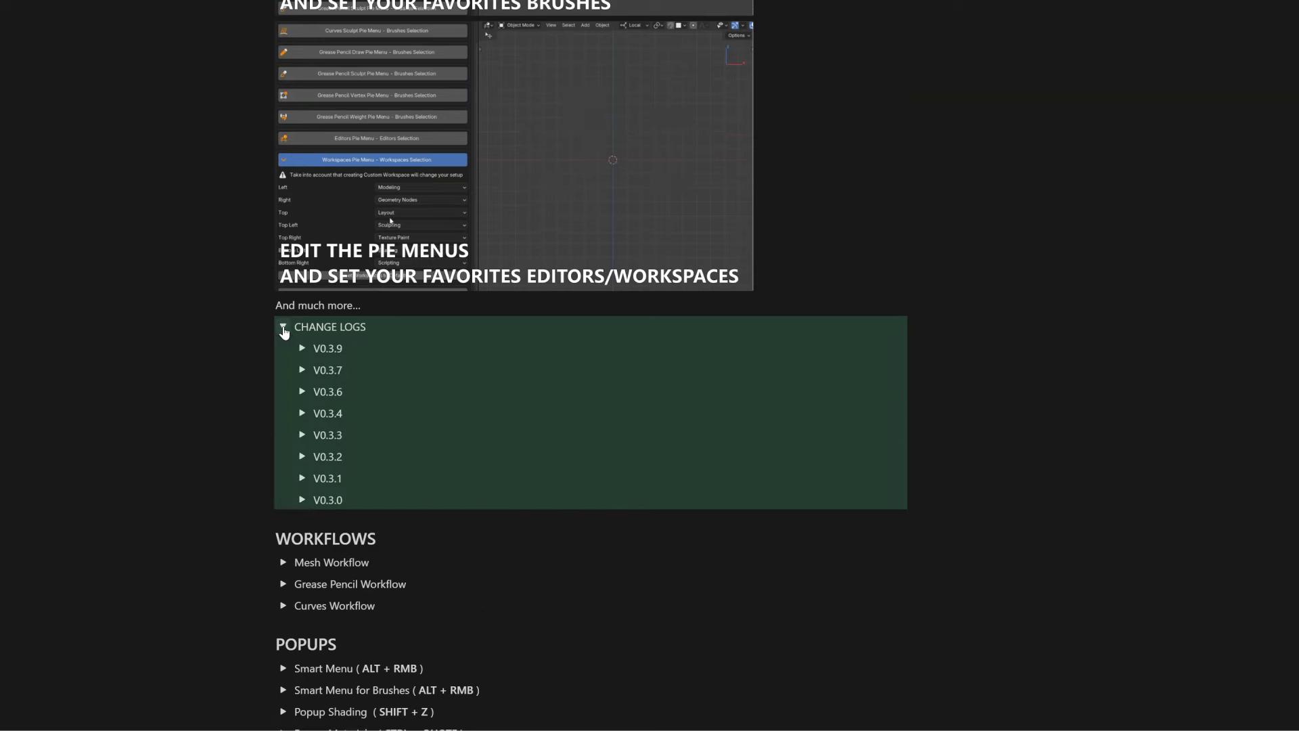
click(302, 370)
click(302, 348)
scroll(421, 411, down, 6)
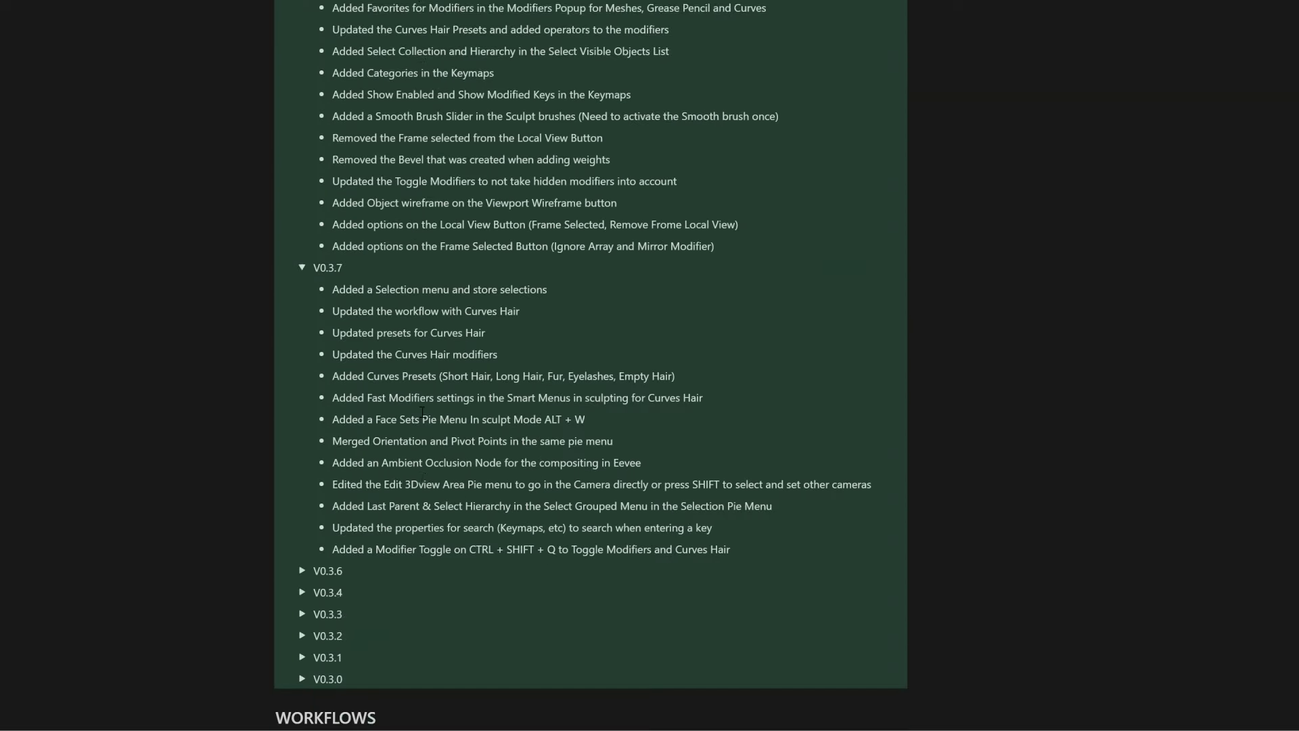
Step: Review the V0.3.7 change-log items on the Modifier Toggle, property search and Select Grouped Menu
scroll(421, 411, down, 1)
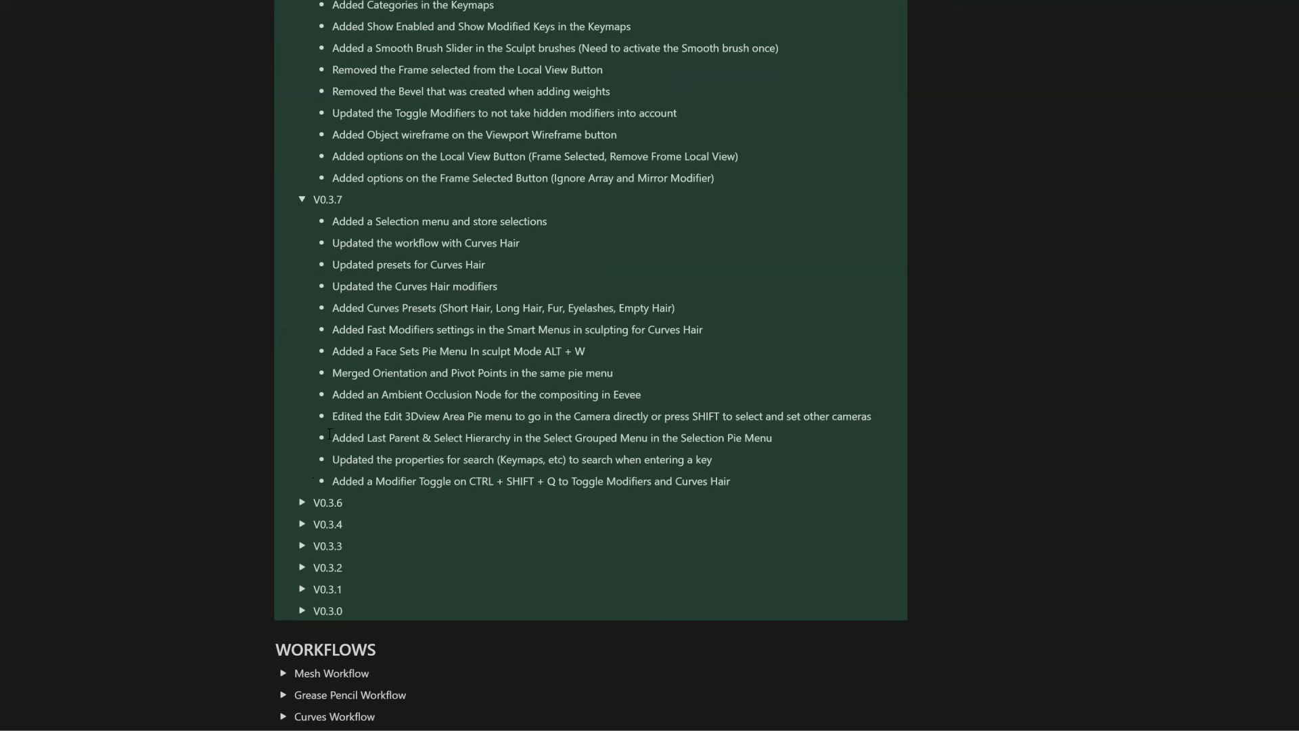
scroll(345, 297, up, 2)
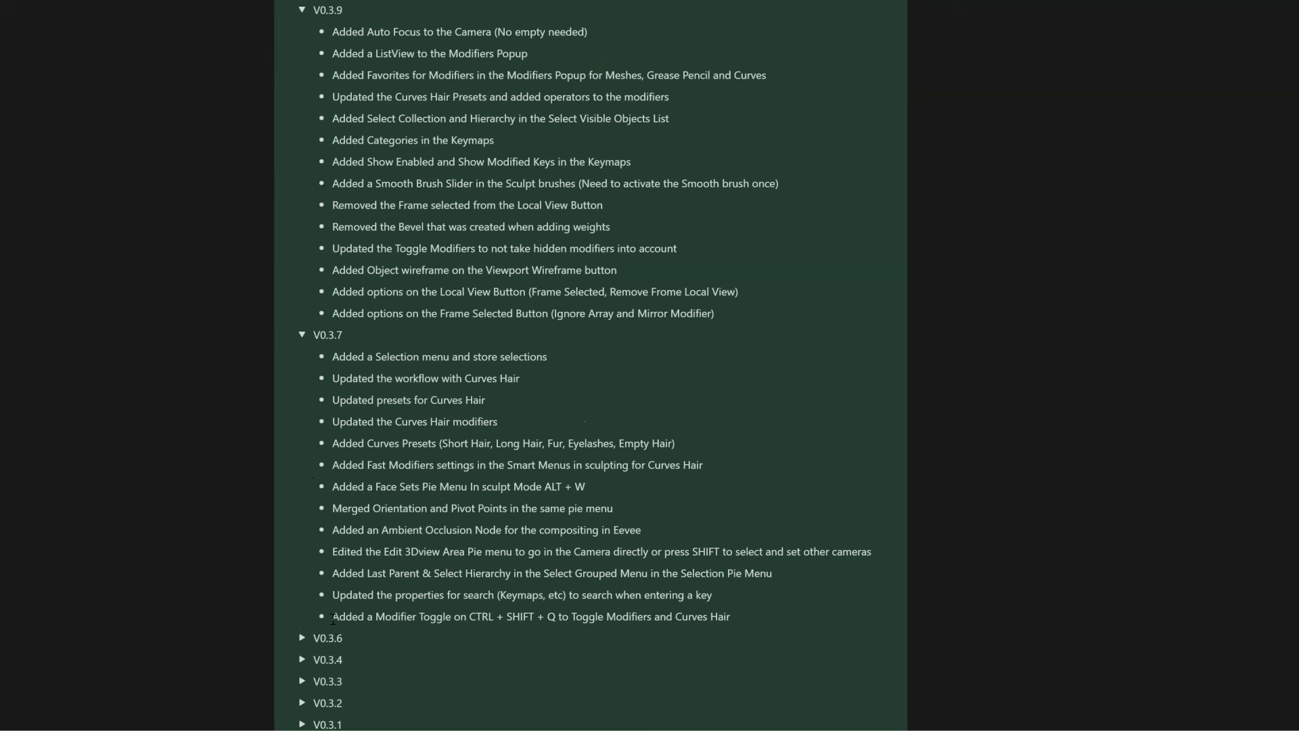
drag(332, 616, 496, 594)
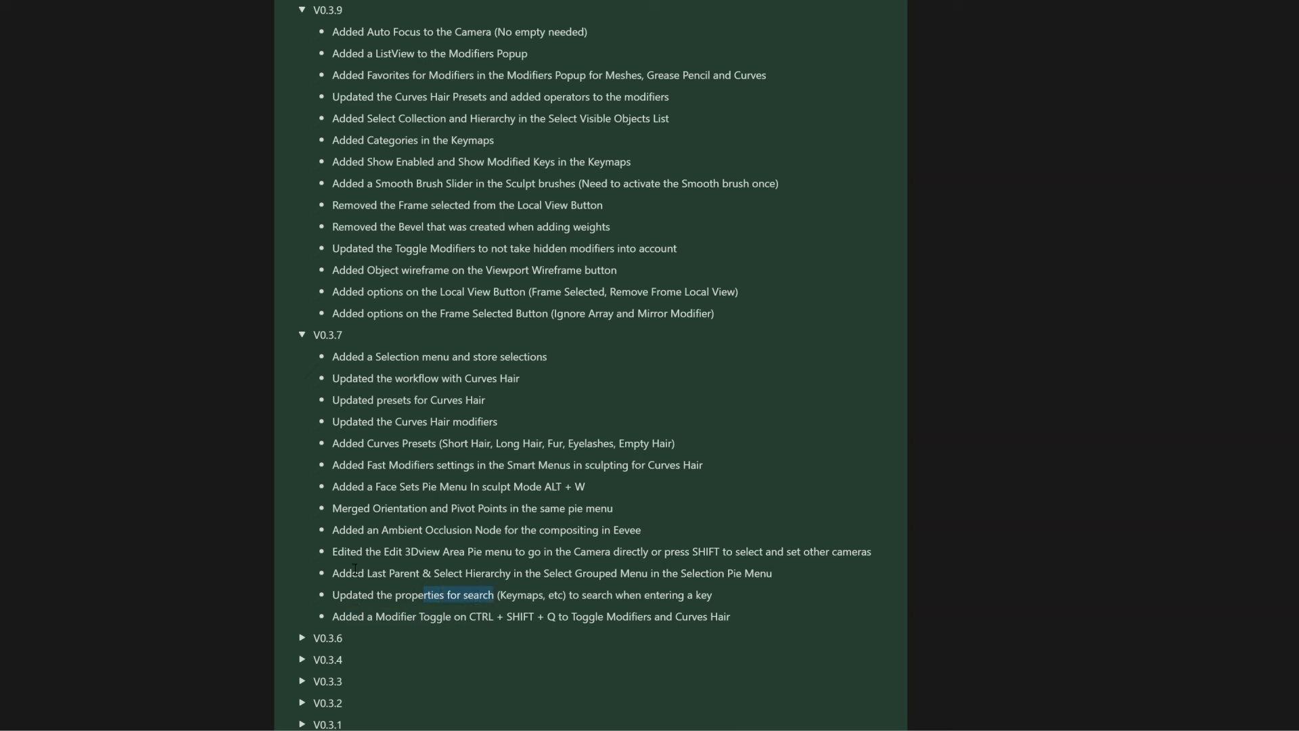
drag(544, 572, 648, 571)
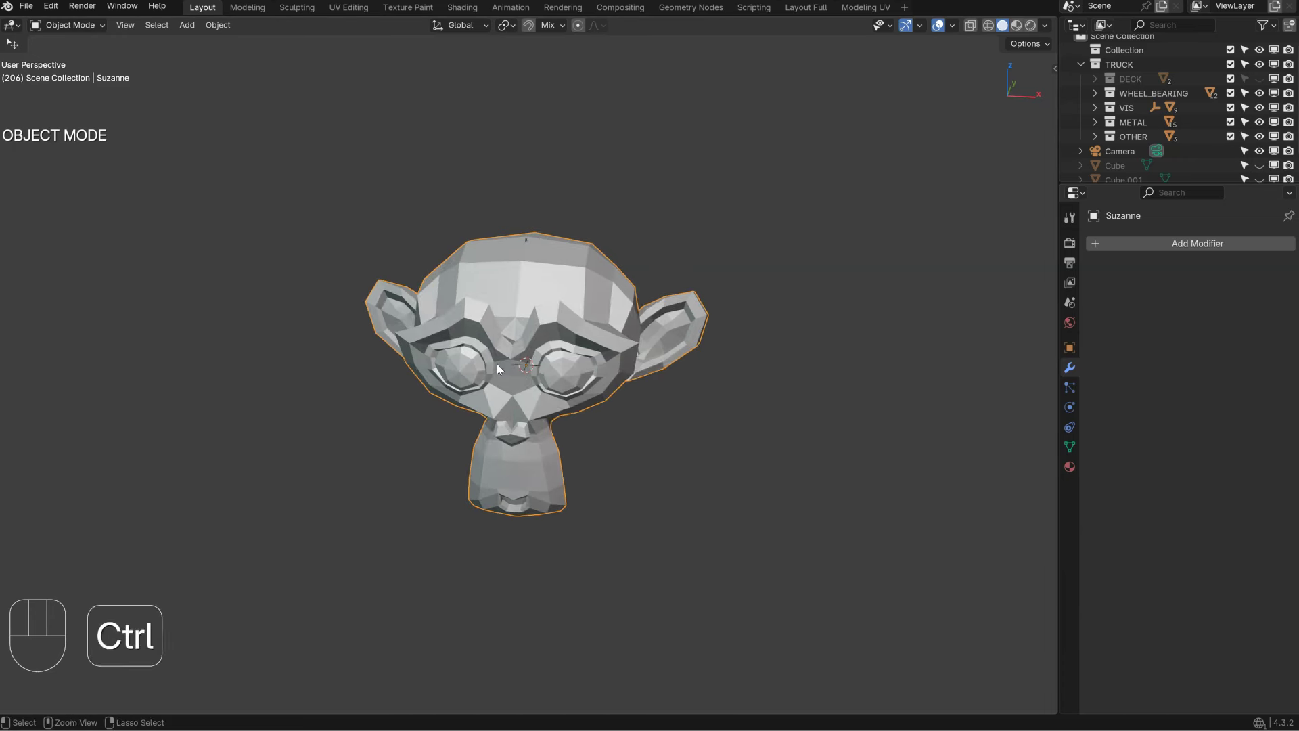
Step: In Blender, bring up the Set Camera list and dismiss it without choosing a camera
key(ctrl+space)
shift+click(492, 447)
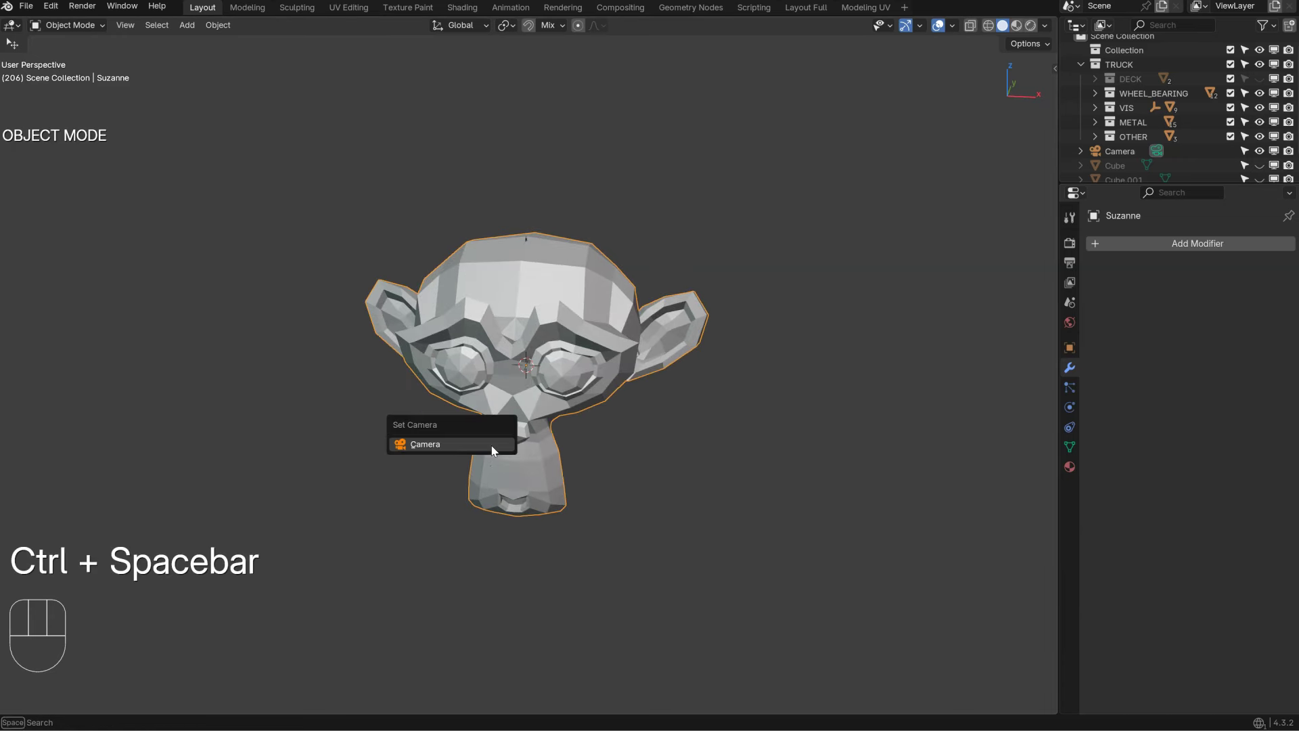
key(Escape)
Step: Orbit around Suzanne and add a new camera aligned to that view with Add Camera to View
middle_drag(569, 323, 515, 325)
key(shift+a)
mouse_move(509, 332)
mouse_move(467, 283)
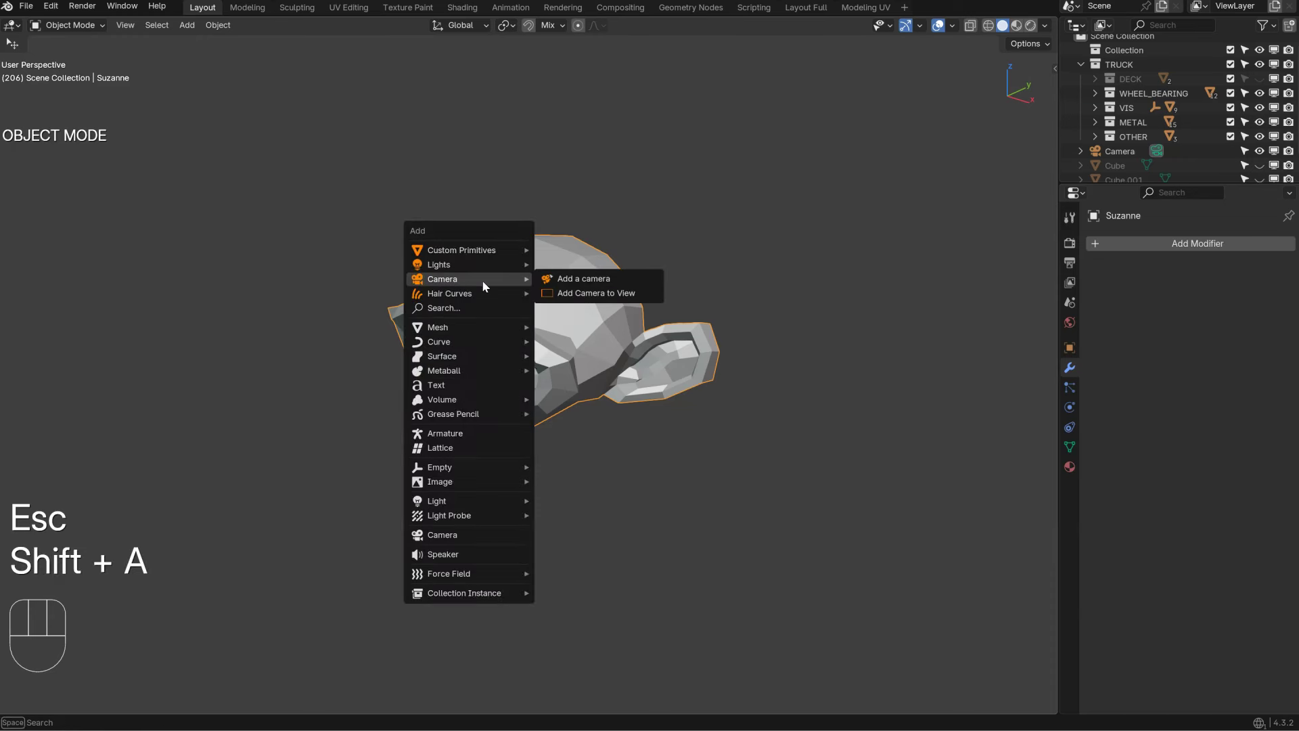
click(562, 296)
Step: Set the original Camera, which looks at the truck, as the active and selected camera
key(ctrl+space)
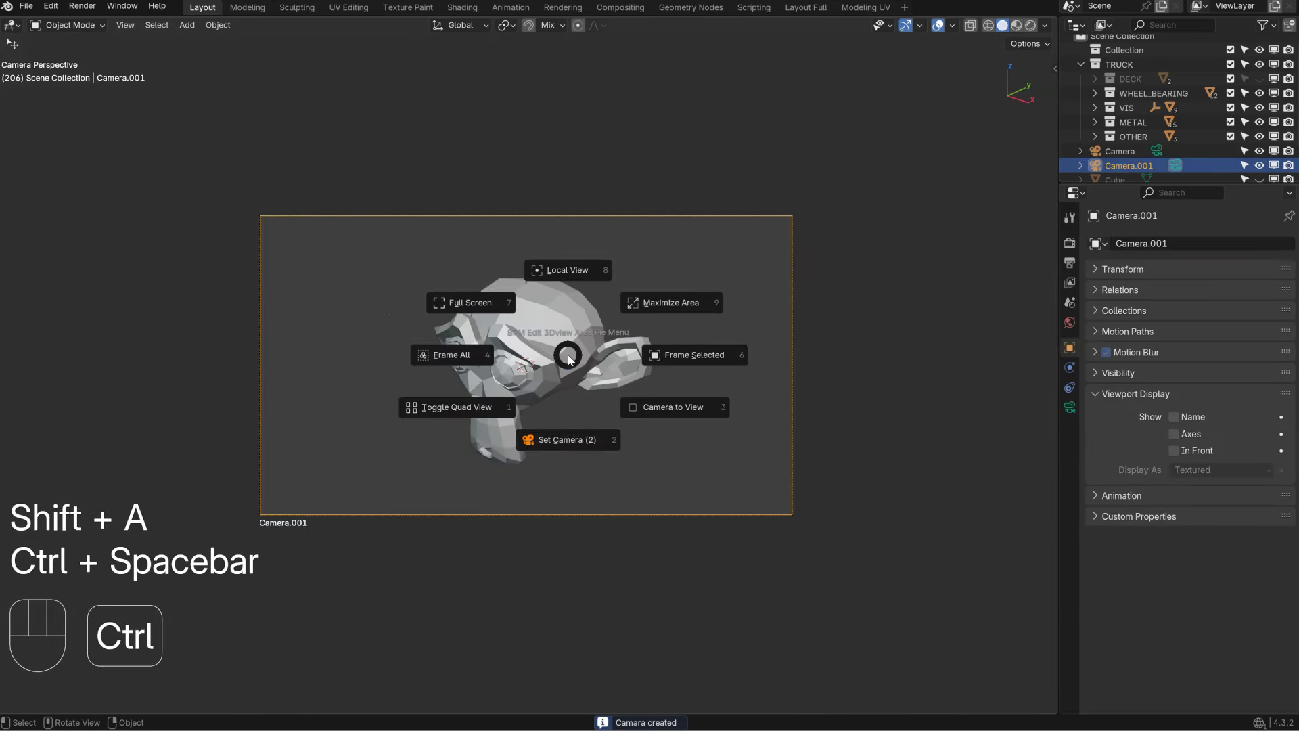
shift+click(573, 434)
click(534, 434)
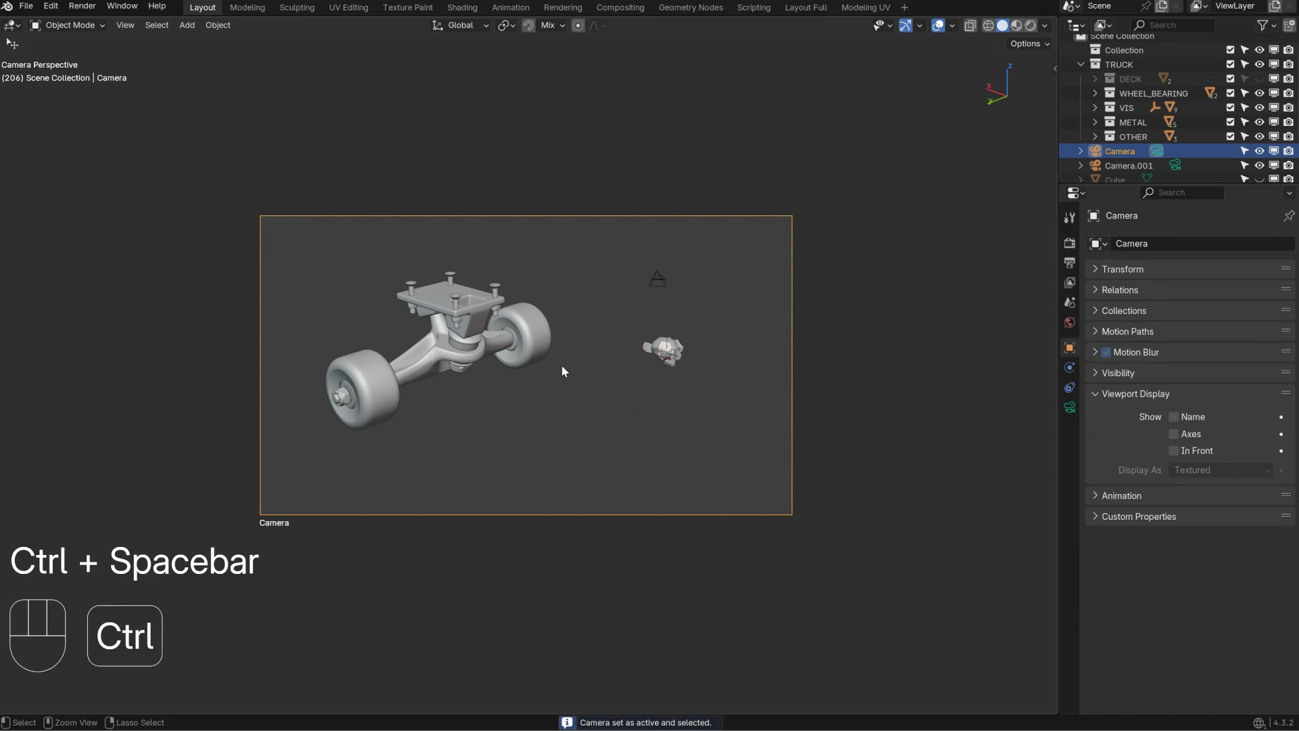
Step: Go in and out of the active camera's view repeatedly with Set Camera
key(ctrl+space)
click(555, 452)
key(ctrl+space)
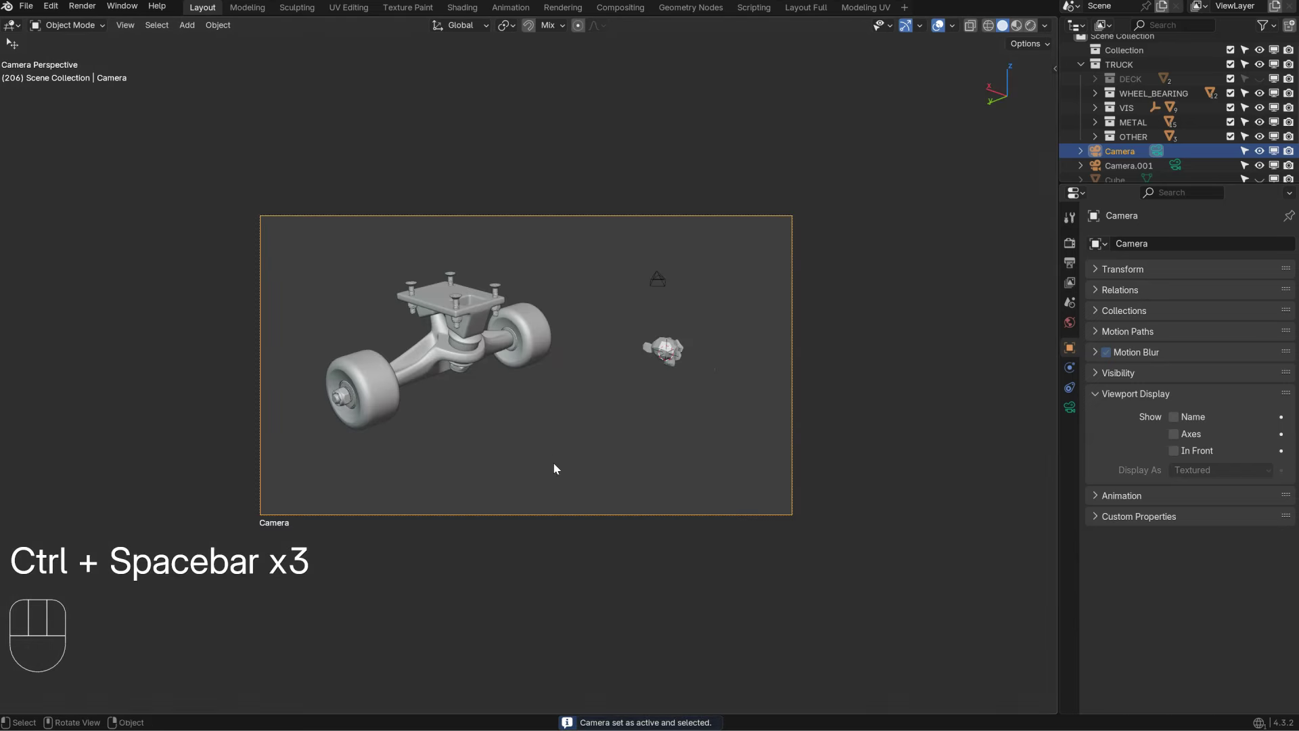
key(ctrl+space)
right_click(558, 433)
key(ctrl+space)
click(548, 450)
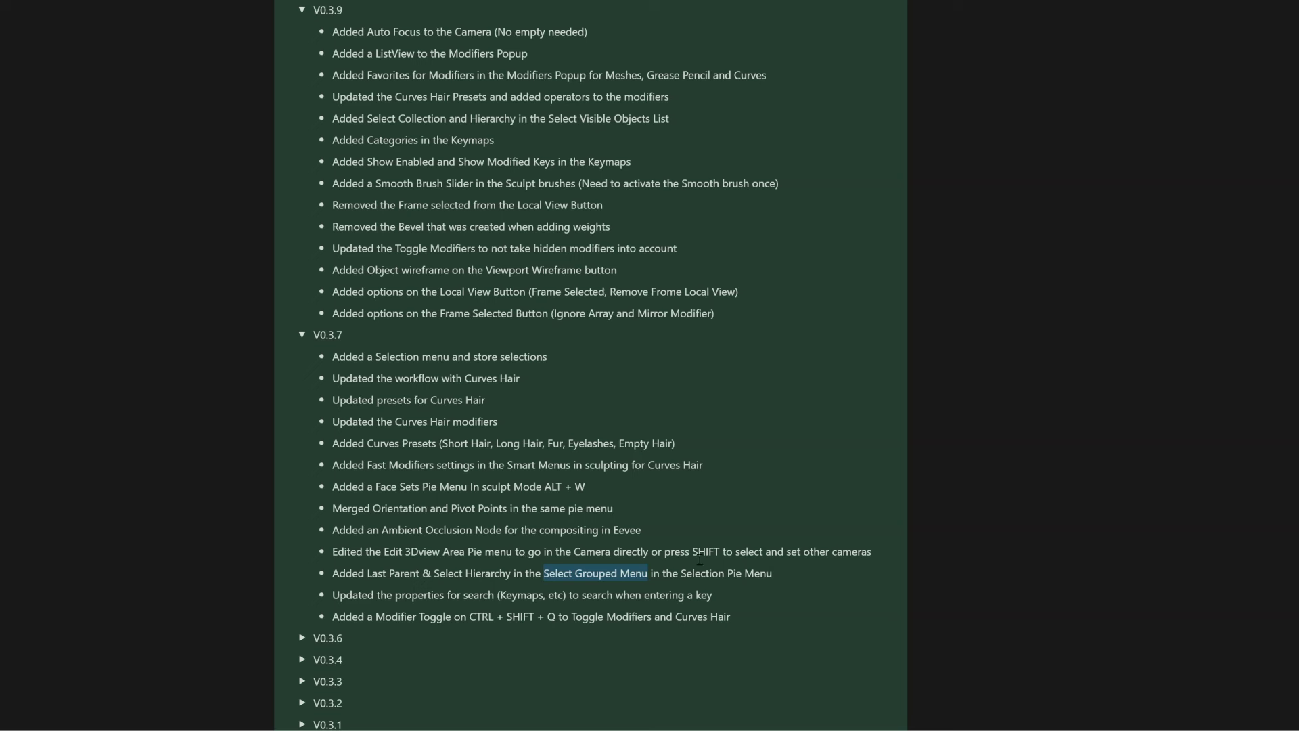
Step: Switch to the documentation page and review the V0.3.7 items from the Selection Pie Menu up to the Ambient Occlusion Node
drag(678, 572, 505, 555)
drag(356, 531, 503, 532)
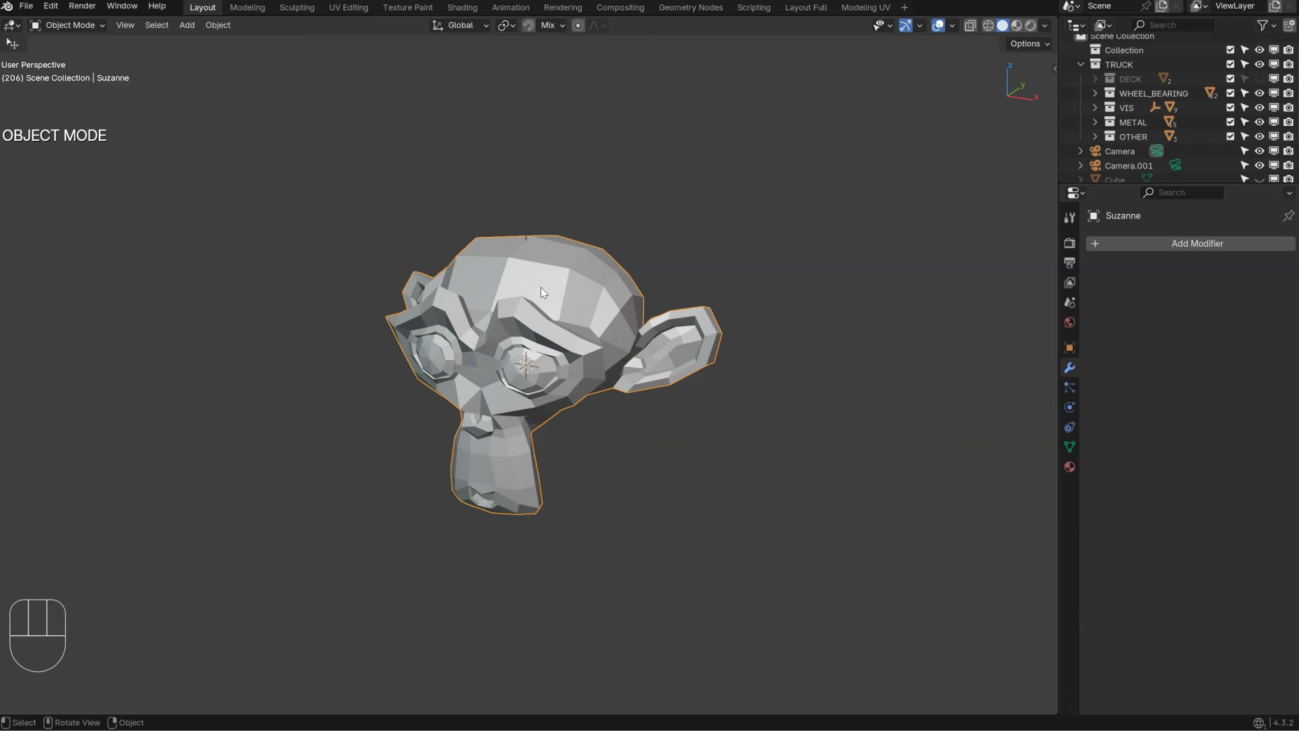
Step: In Blender, put Suzanne in Sculpt Mode, try Show All Face sets from the Face Sets pie menu, and return to Object Mode
key(Tab)
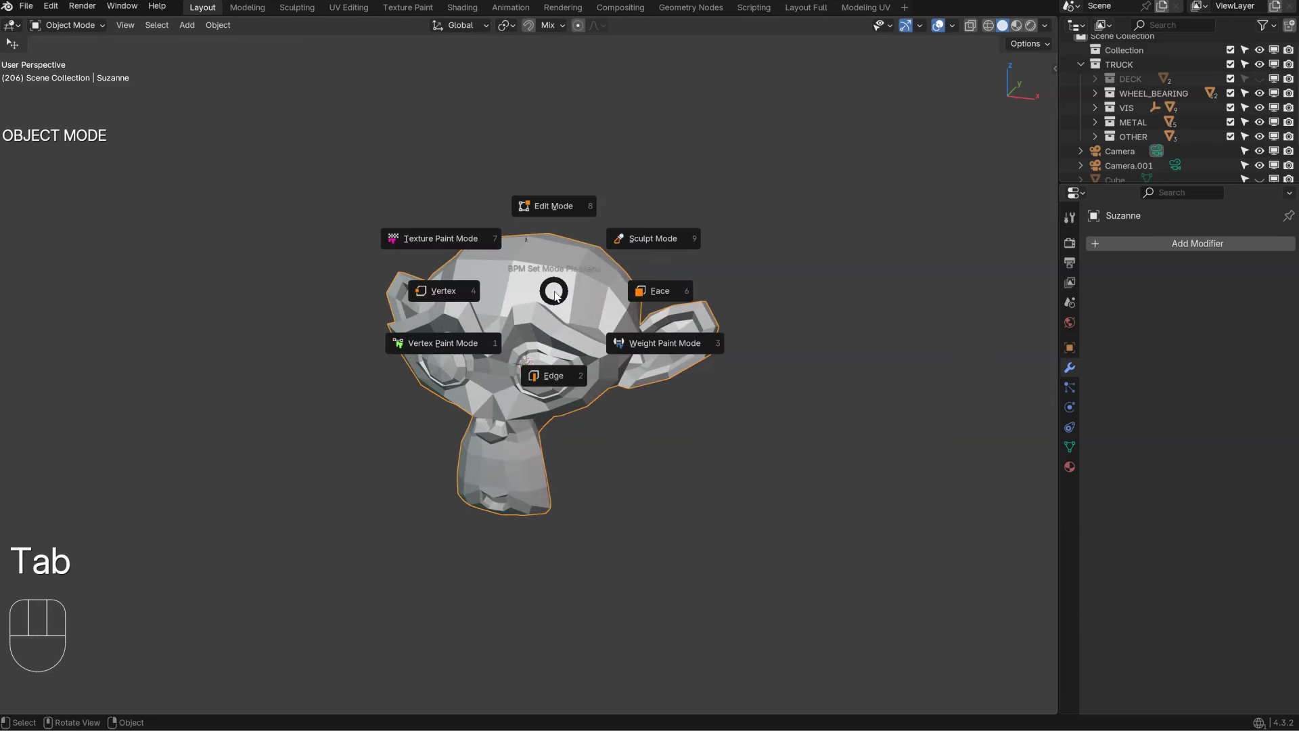
click(636, 240)
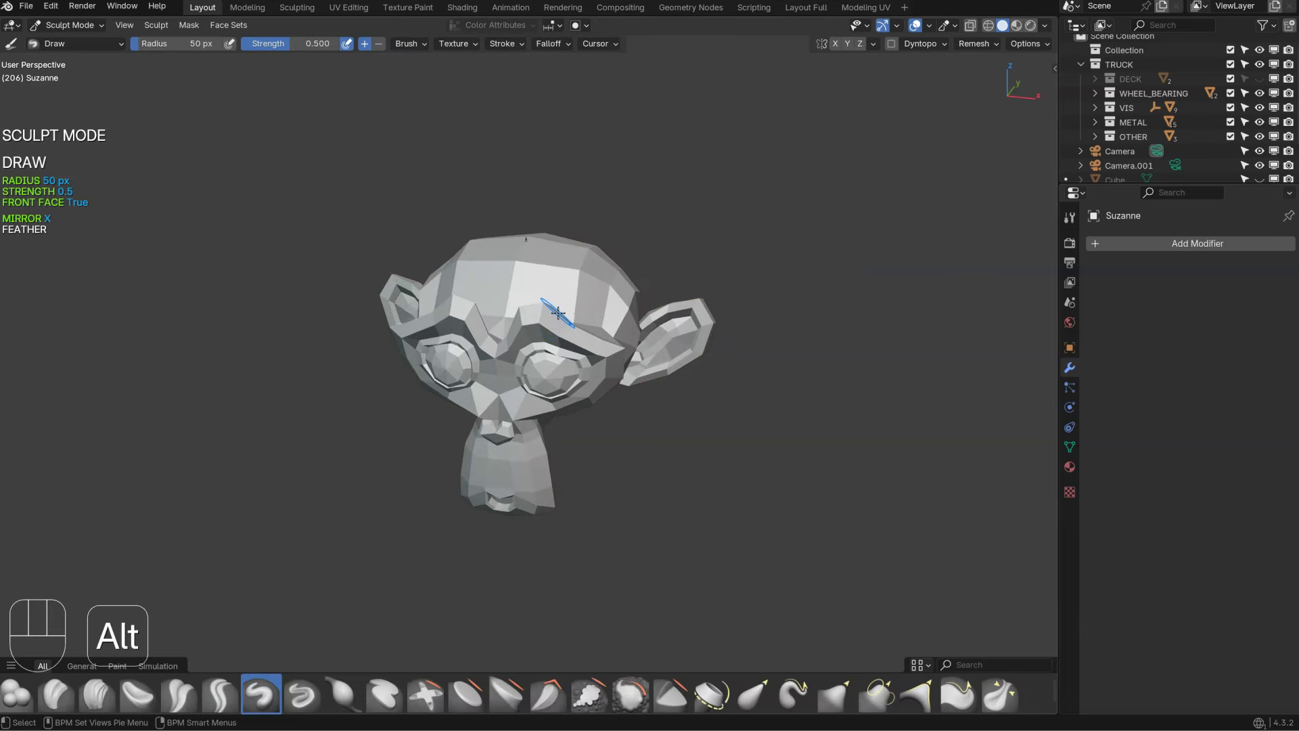
key(alt+w)
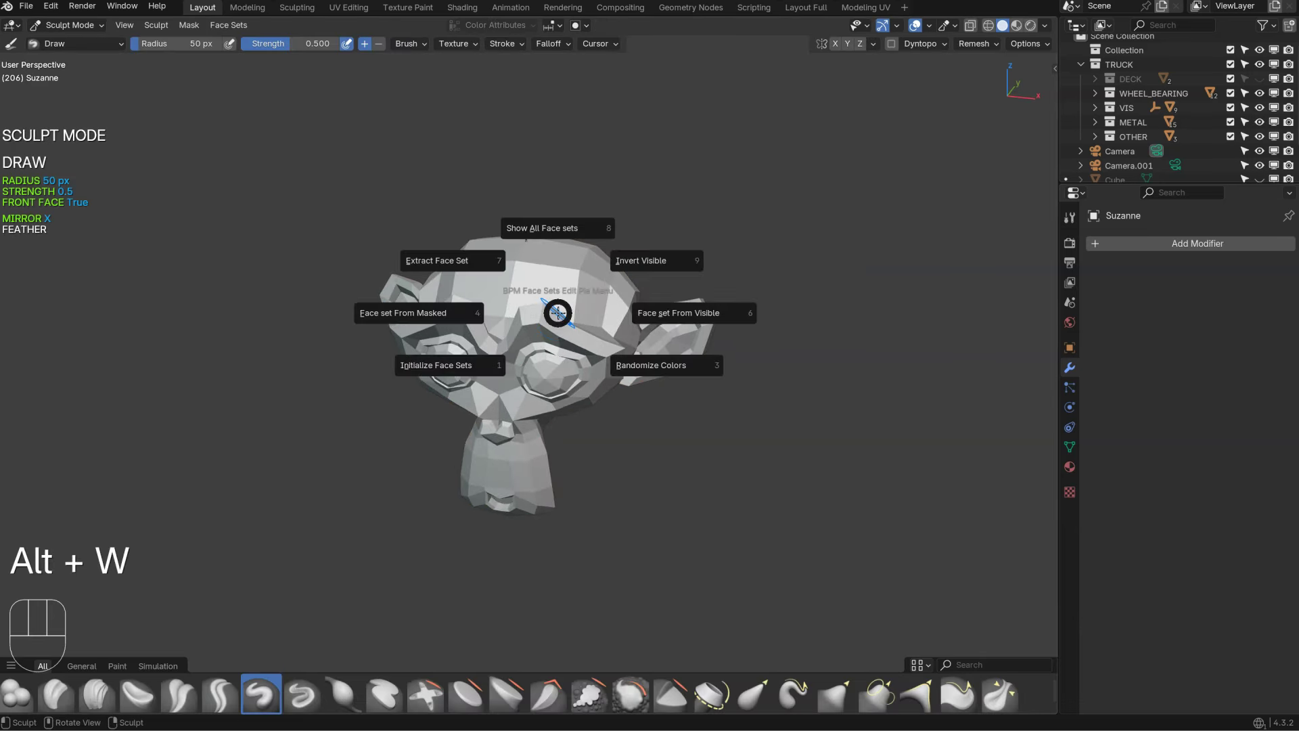
click(533, 223)
key(Tab)
click(421, 206)
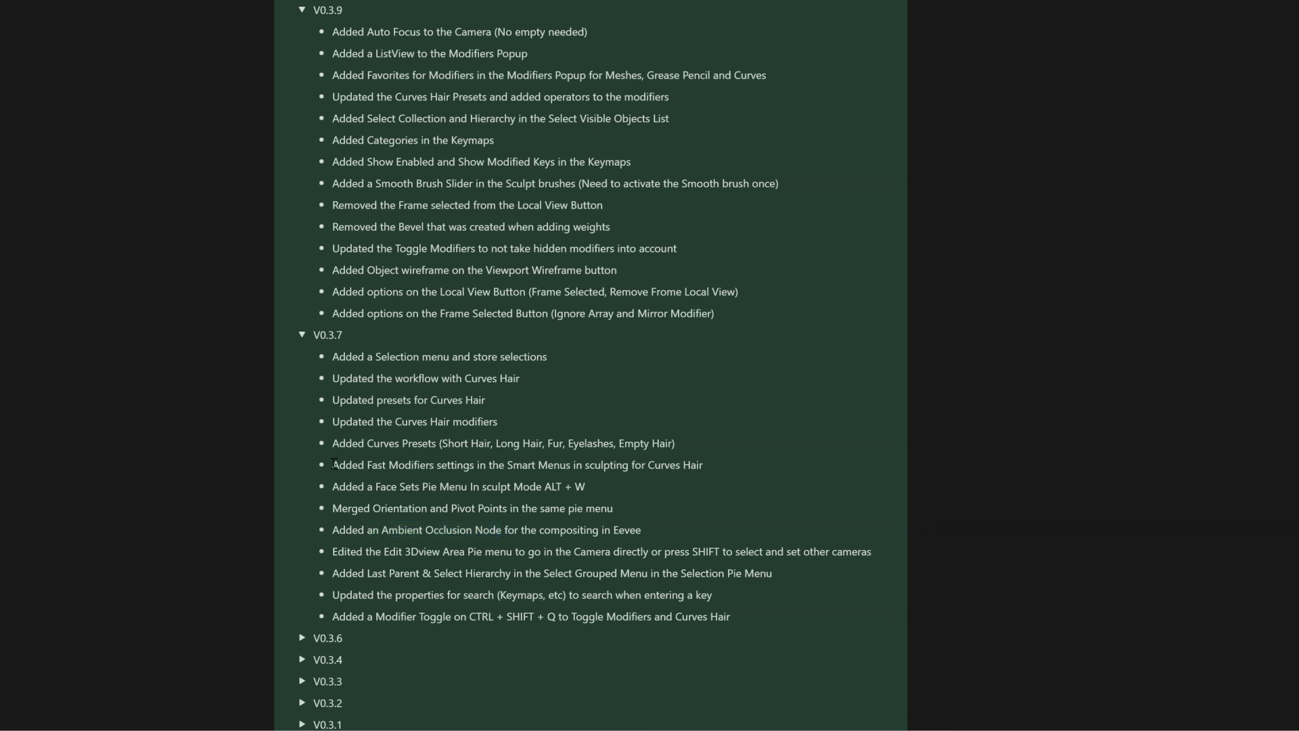
Step: On the documentation page, review the Curves Hair items of V0.3.7 and the Frame Selected options item of V0.3.9
drag(522, 464, 356, 371)
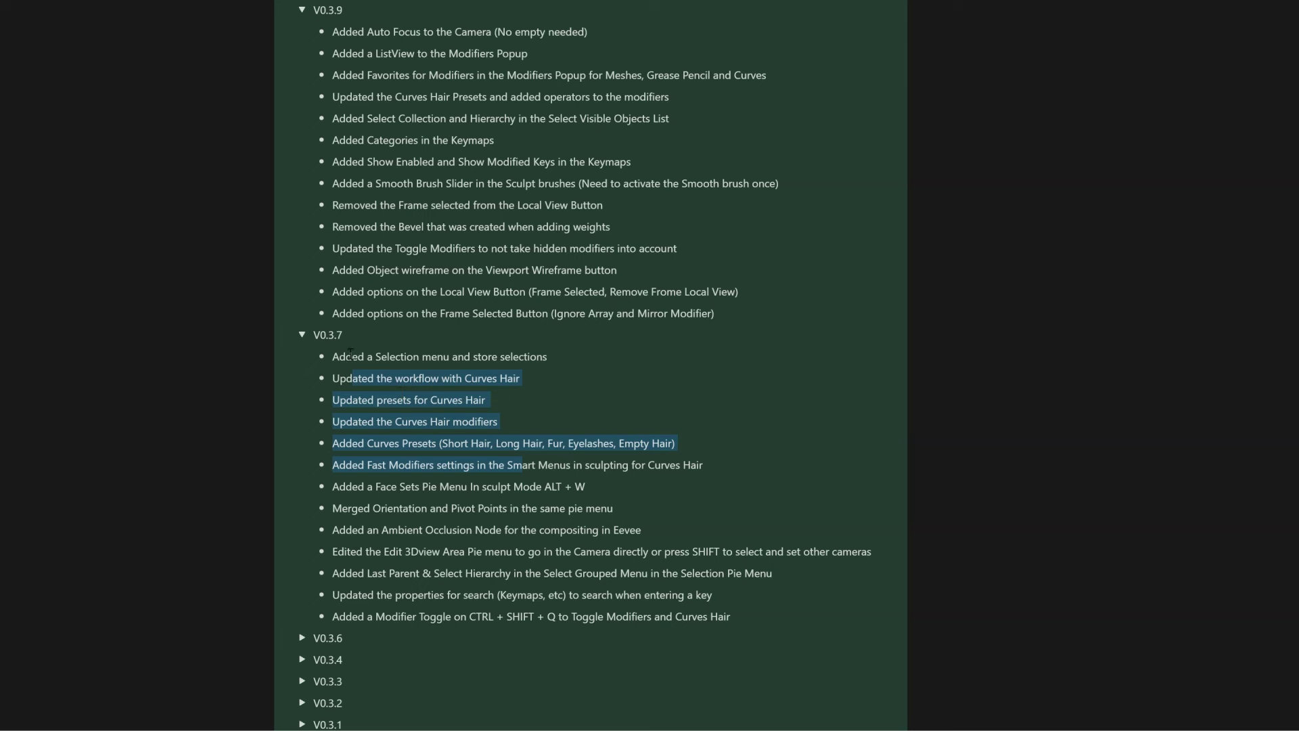
click(562, 357)
scroll(331, 449, up, 2)
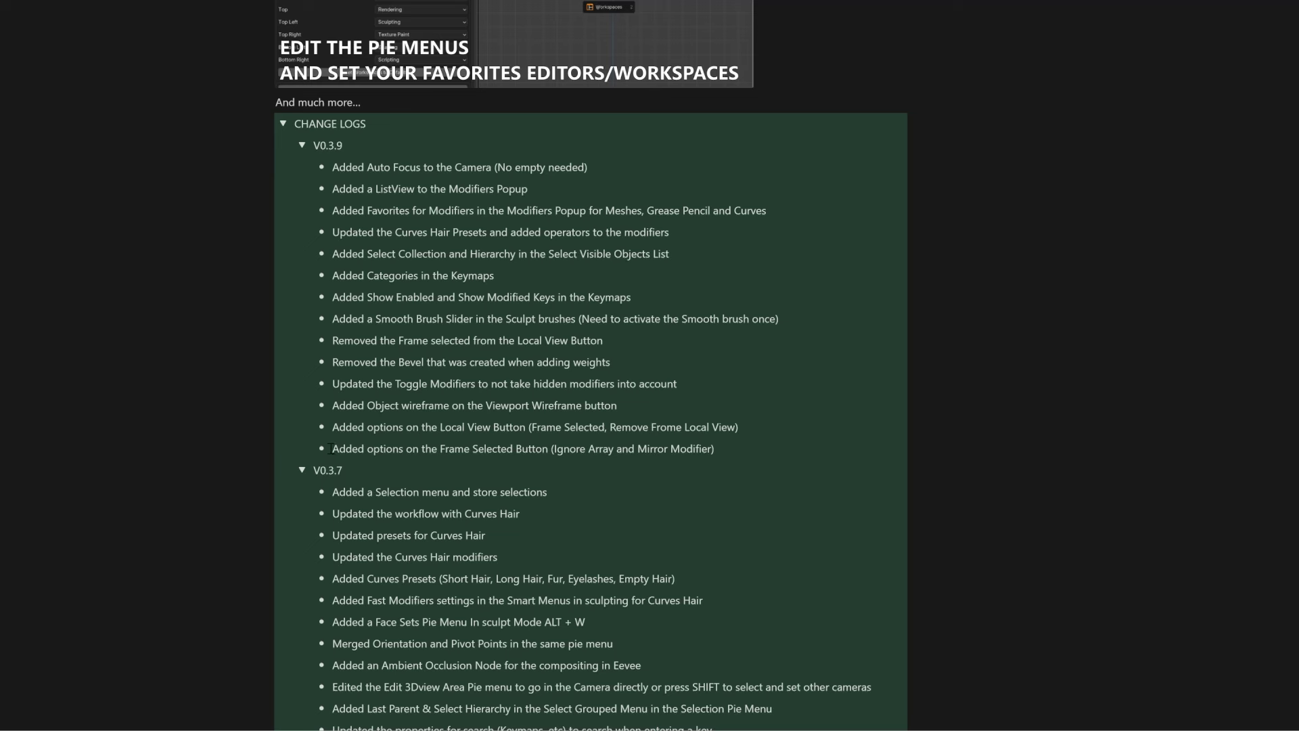
drag(335, 448, 718, 450)
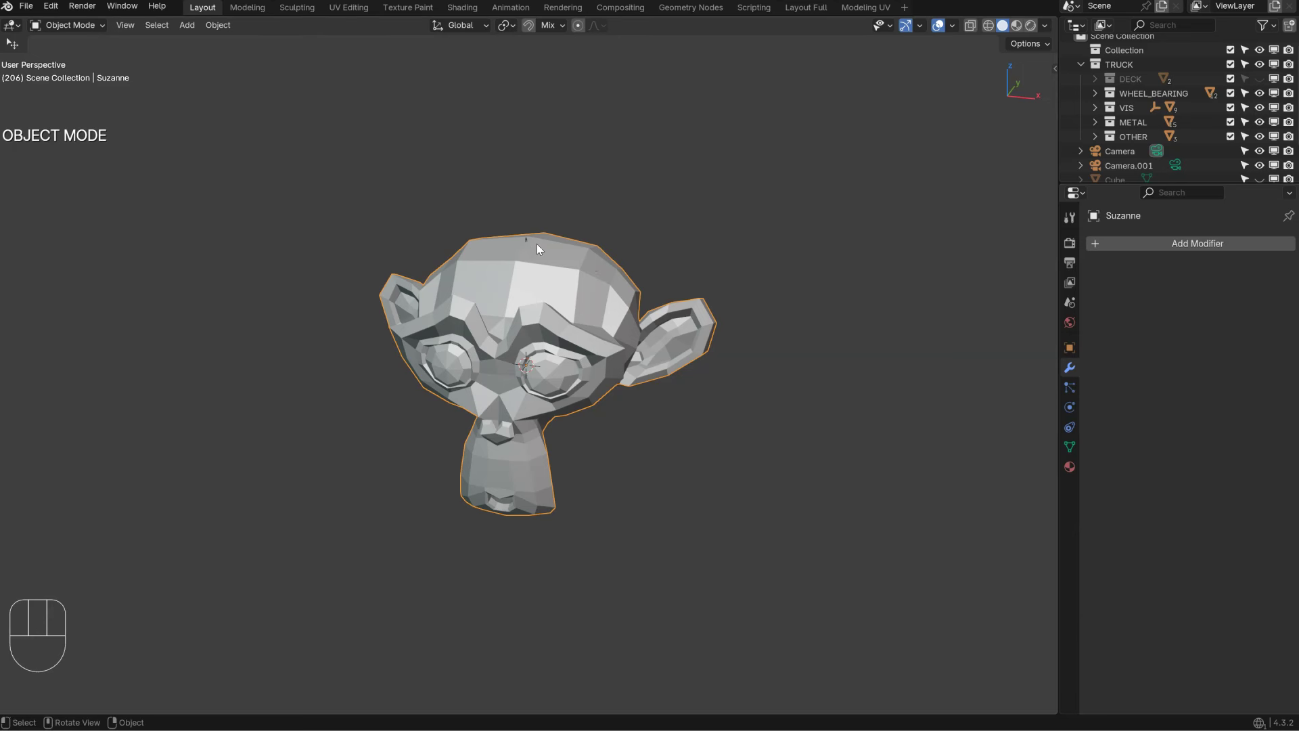
Step: In Blender, delete the small helper object poking out at the top of Suzanne's head
click(529, 233)
key(x)
click(504, 255)
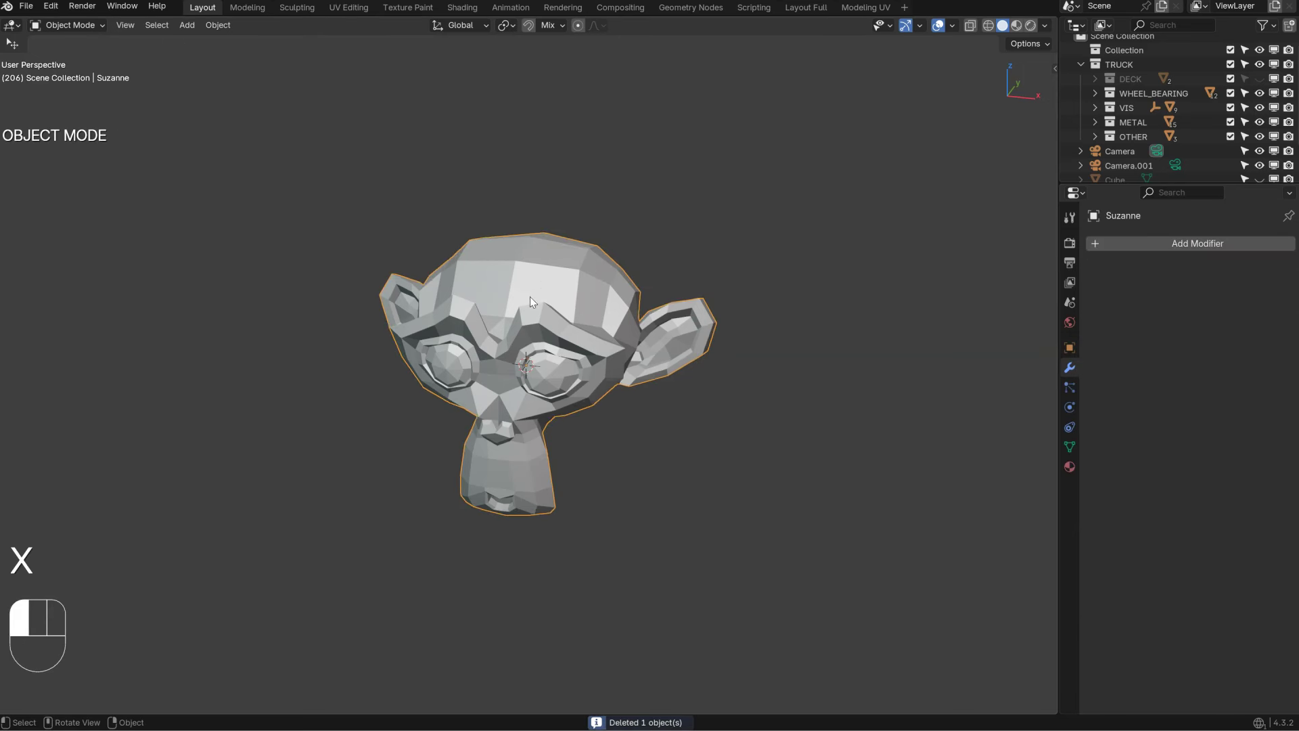
Step: Add an Array modifier to Suzanne and turn it into a circular array with the copies spread widely around the centre
key(space)
click(526, 242)
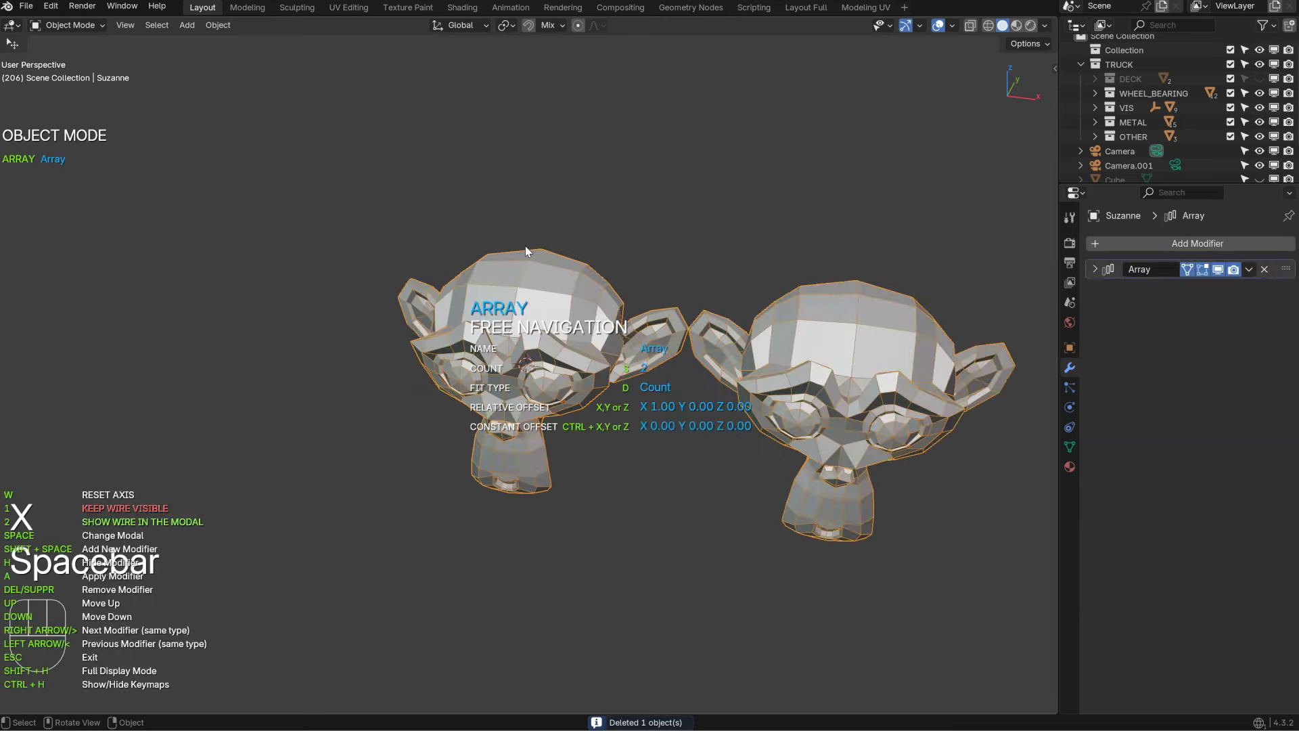
key(c)
click(902, 322)
scroll(514, 286, down, 5)
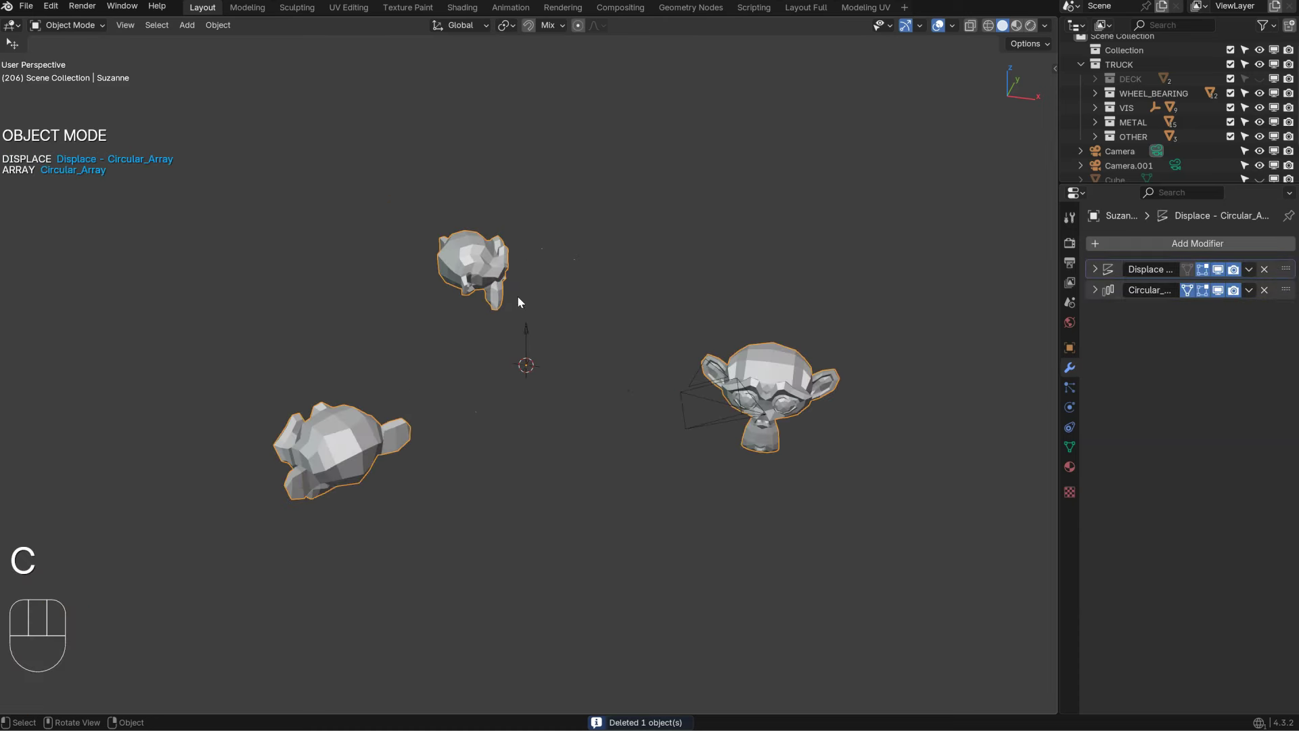
Step: Increase the count of Suzanne's circular array to 8 copies
key(space)
click(525, 274)
key(s)
click(948, 361)
click(565, 344)
Step: Add an Ico Sphere at the centre of the monkey ring and move it 1.8 cm along X
key(shift+a)
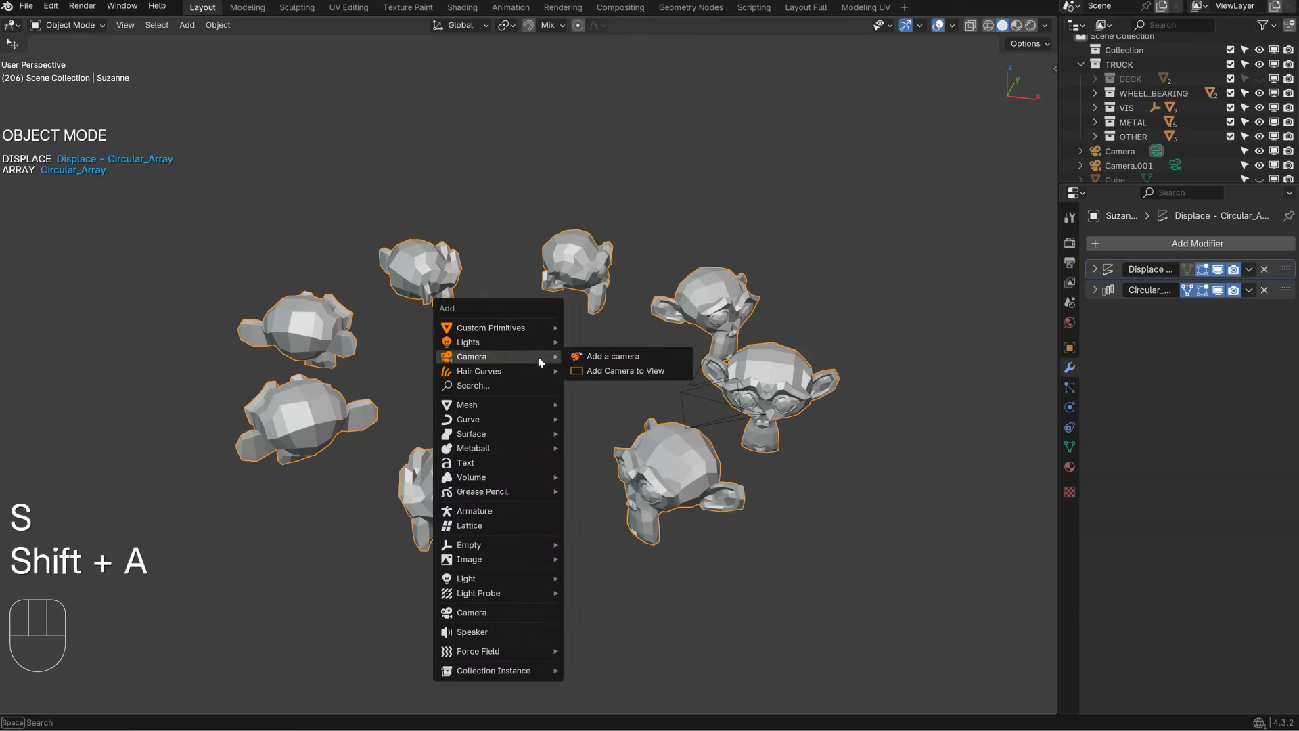
mouse_move(531, 405)
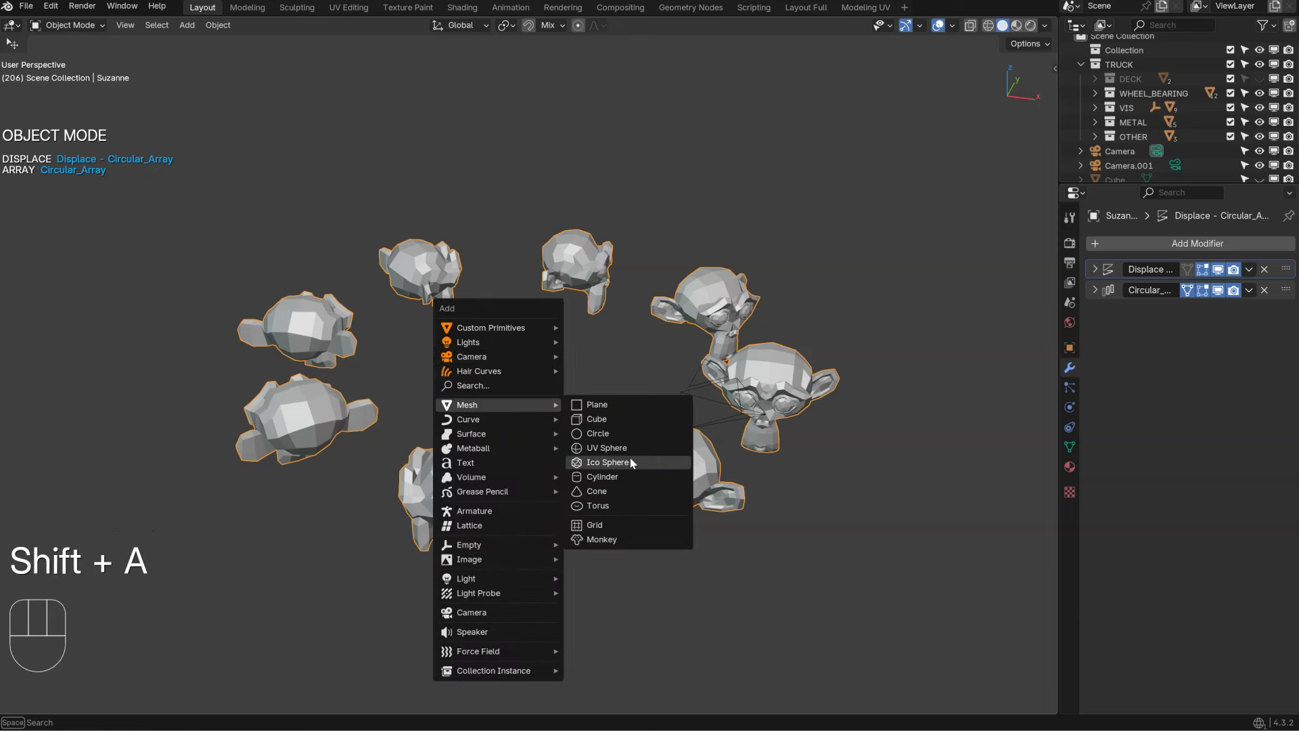
click(632, 463)
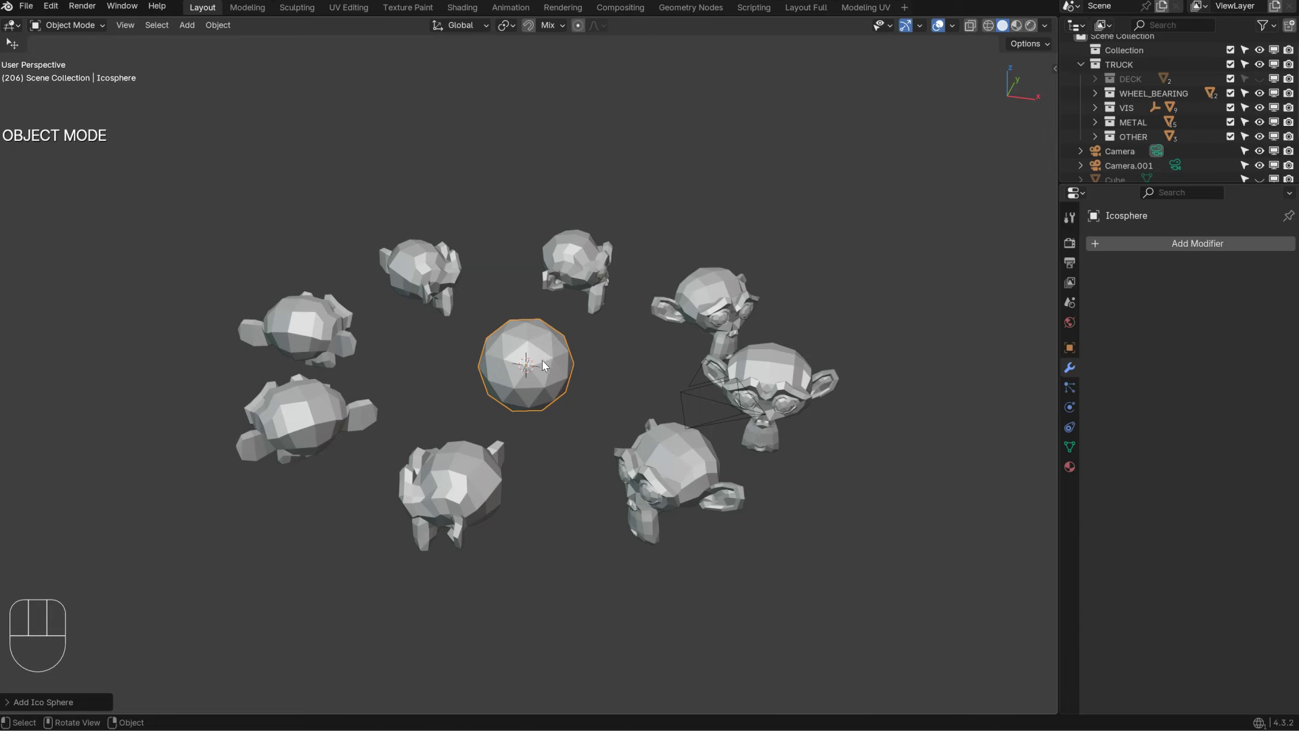
key(g)
click(618, 367)
Step: Add a Mirror modifier on the X axis to the icosphere, mirroring it across the centre of the ring
key(space)
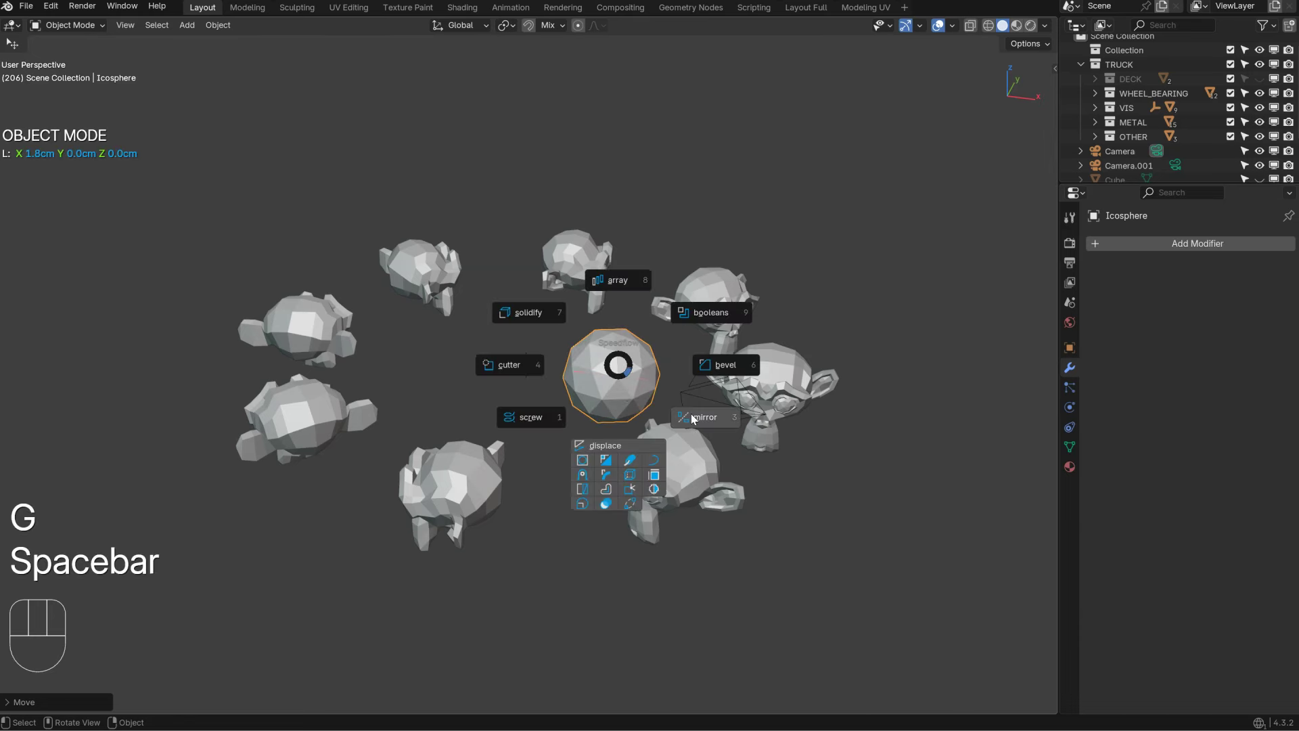
click(692, 417)
key(o)
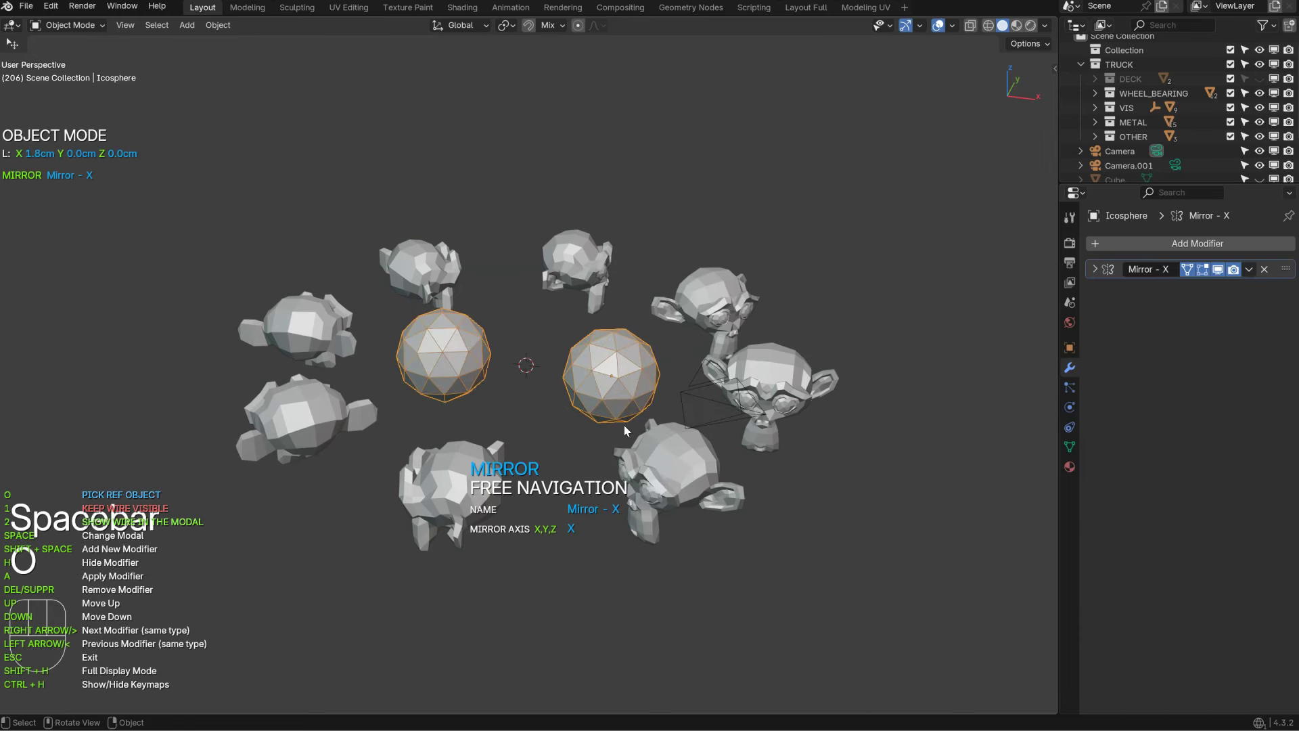
Step: Toggle the modifiers off and back on several times with the Modifier Toggle
key(ctrl+shift+q)
key(ctrl+shift+q)
key(ctrl+shift+q)
key(ctrl+shift+q)
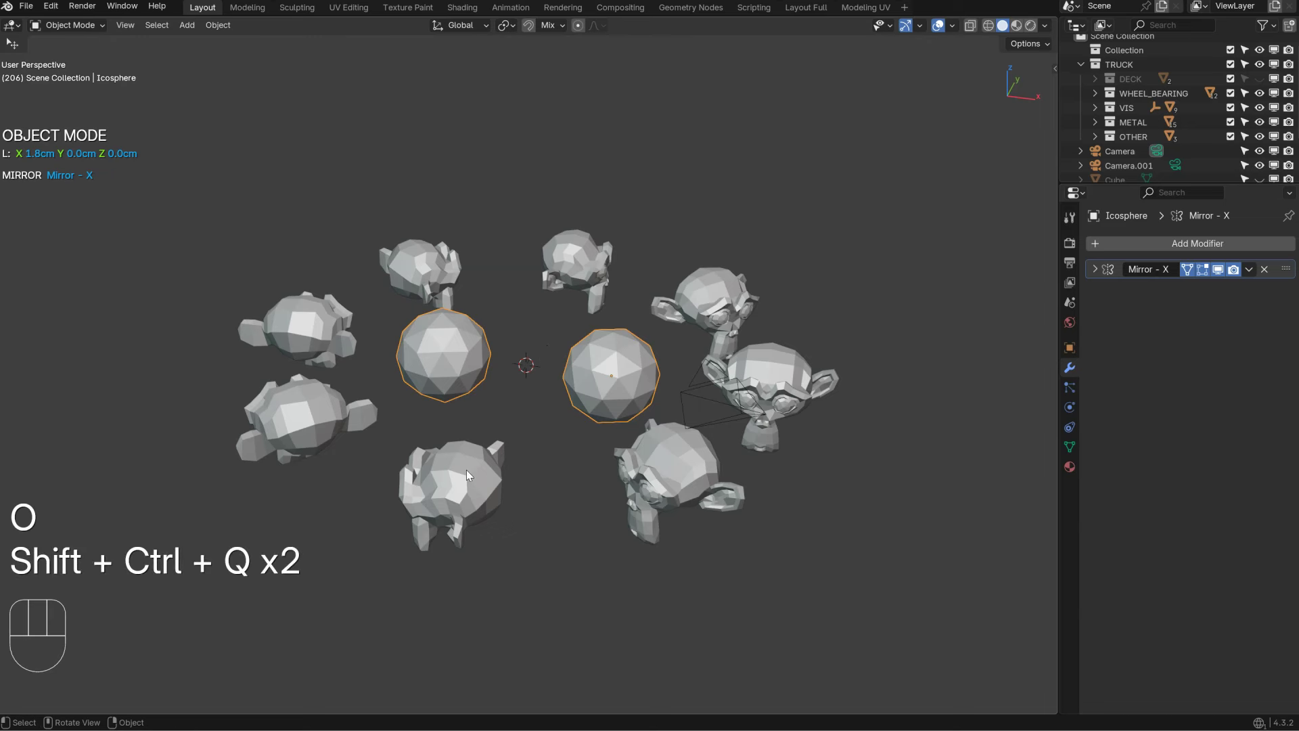
click(472, 376)
key(ctrl+shift+q)
key(ctrl+shift+q)
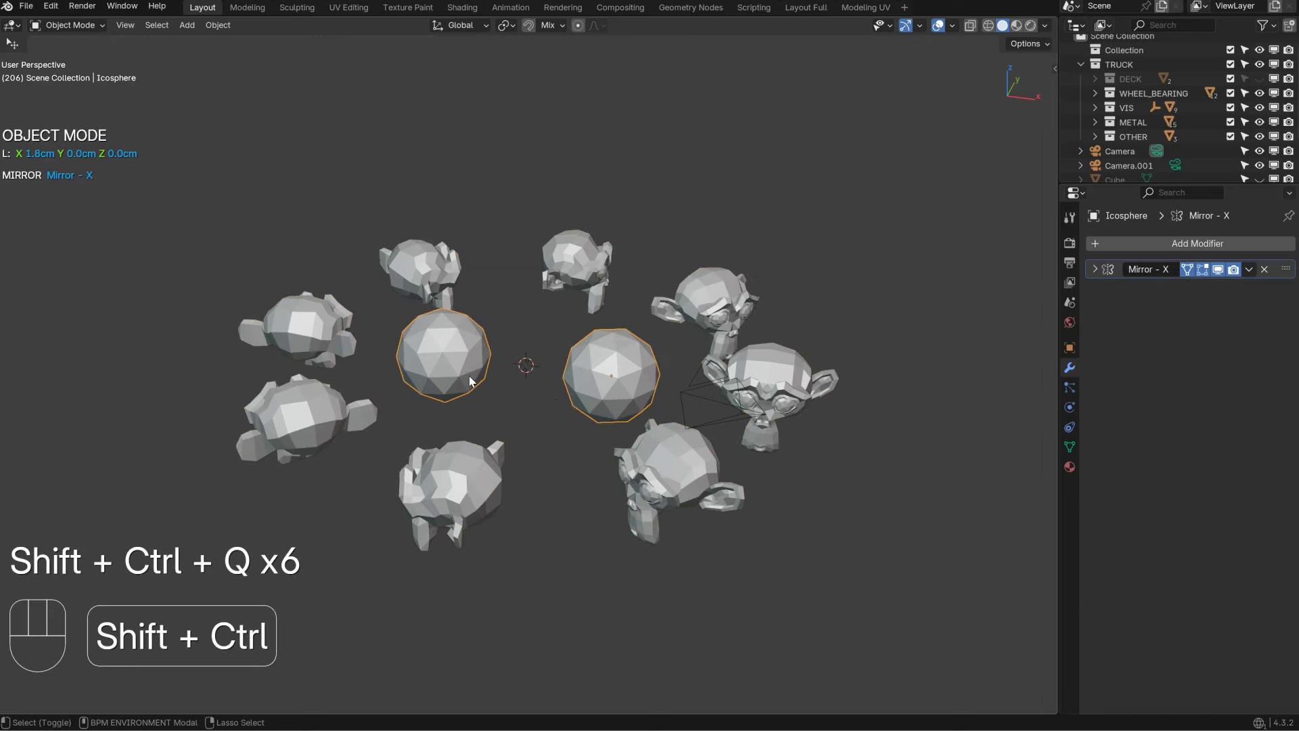
Step: Frame the selected icosphere several times, alternating between its full mirrored extent and the framing that ignores the Mirror modifier
shift+middle_drag(618, 370, 505, 342)
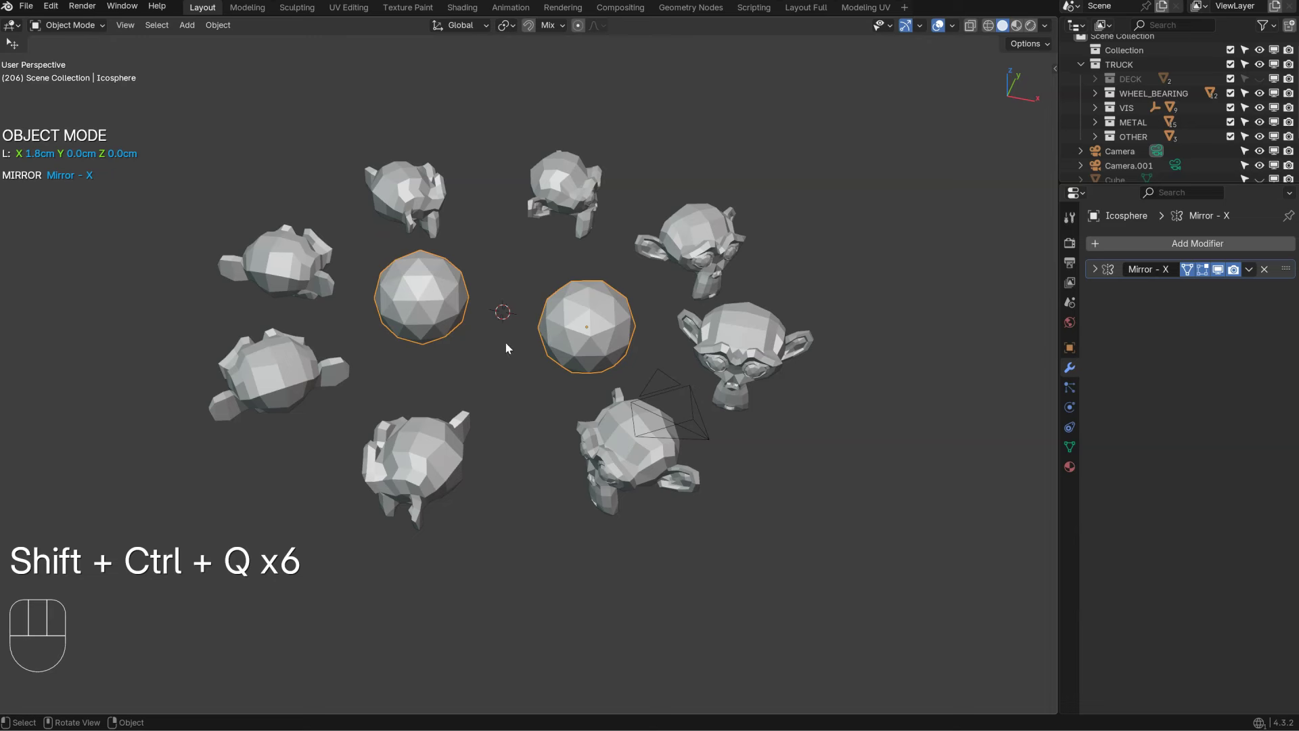
scroll(503, 342, up, 2)
key(ctrl+space)
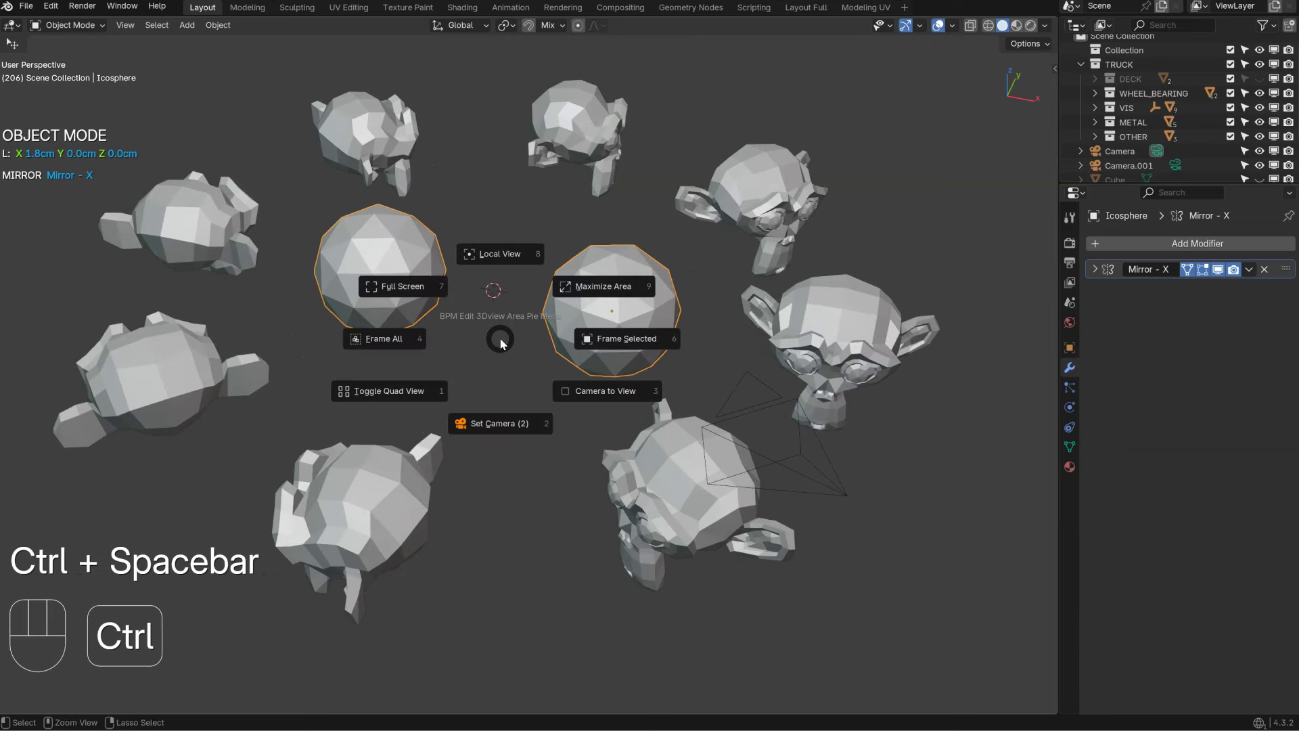
click(620, 339)
key(ctrl+space)
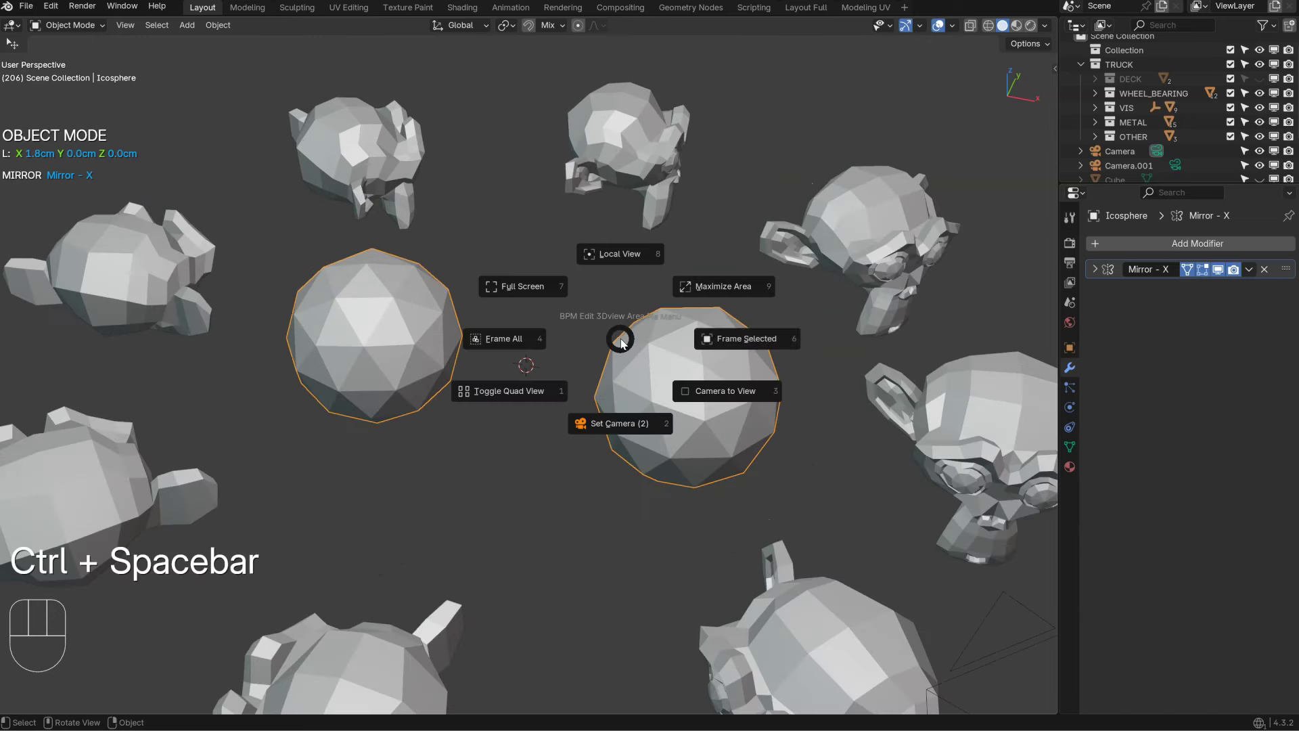
shift+click(745, 346)
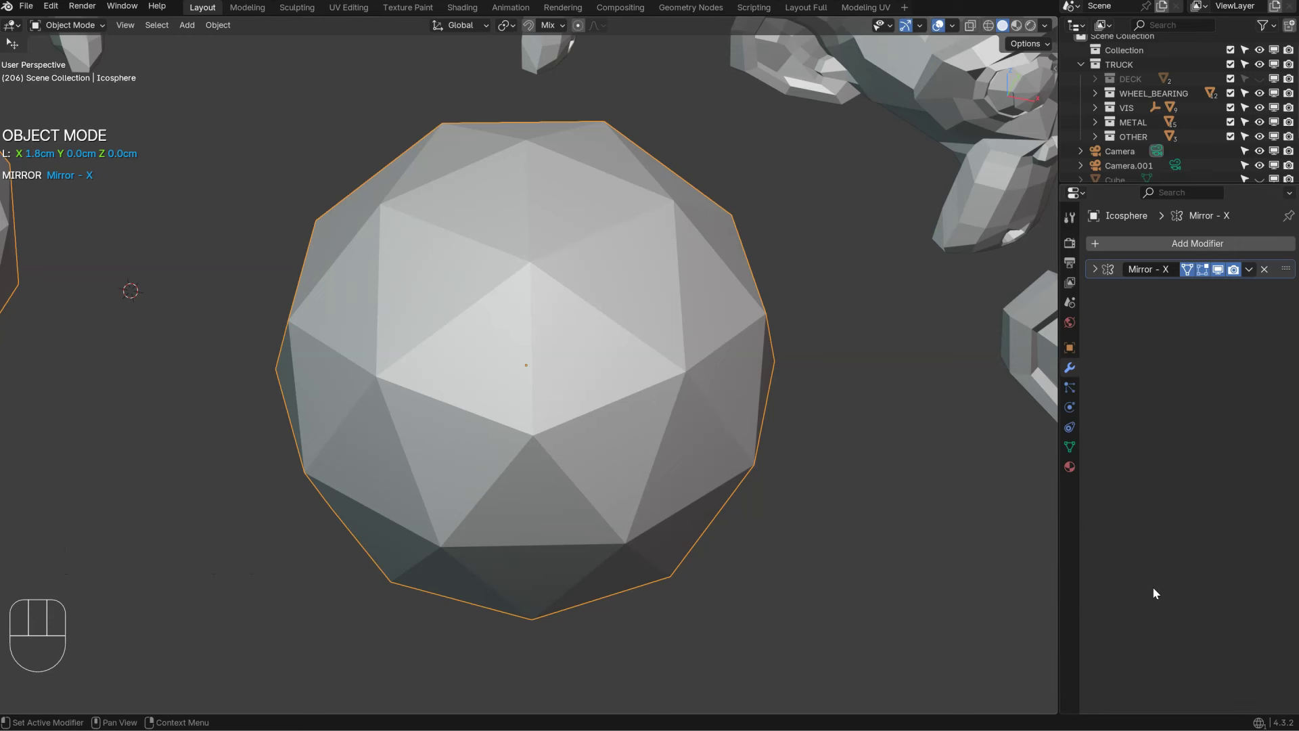
scroll(490, 278, down, 4)
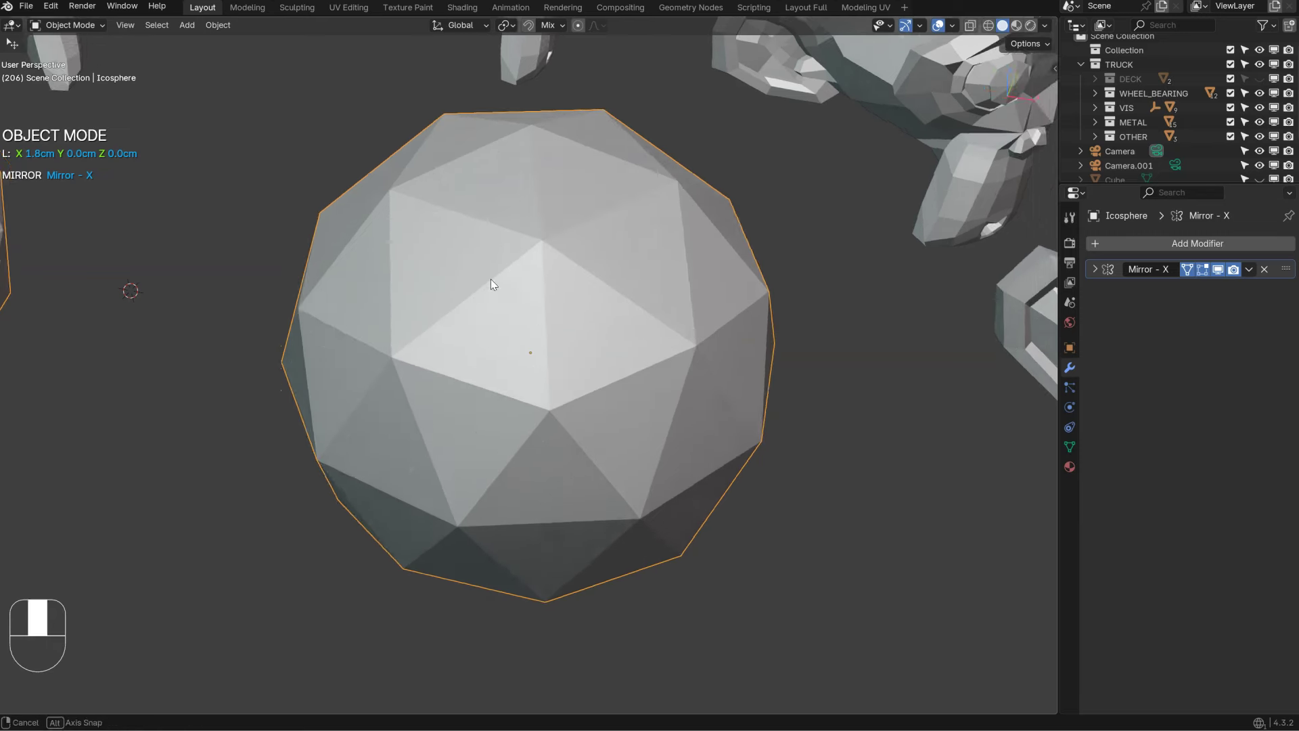
key(ctrl+space)
key(ctrl+space)
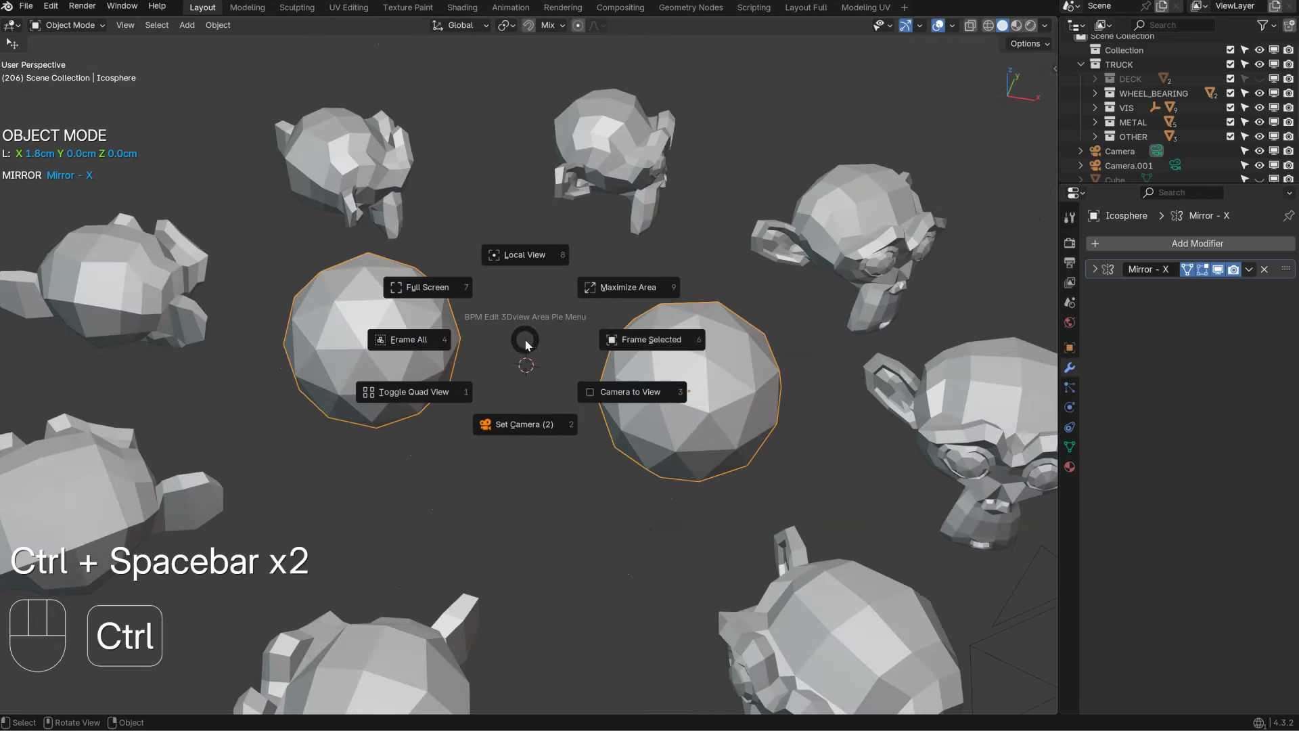
shift+click(629, 340)
key(ctrl+space)
Step: Select the monkey ring and frame it, alternating between the whole circular array and only the original Suzanne with the array ignored
click(811, 253)
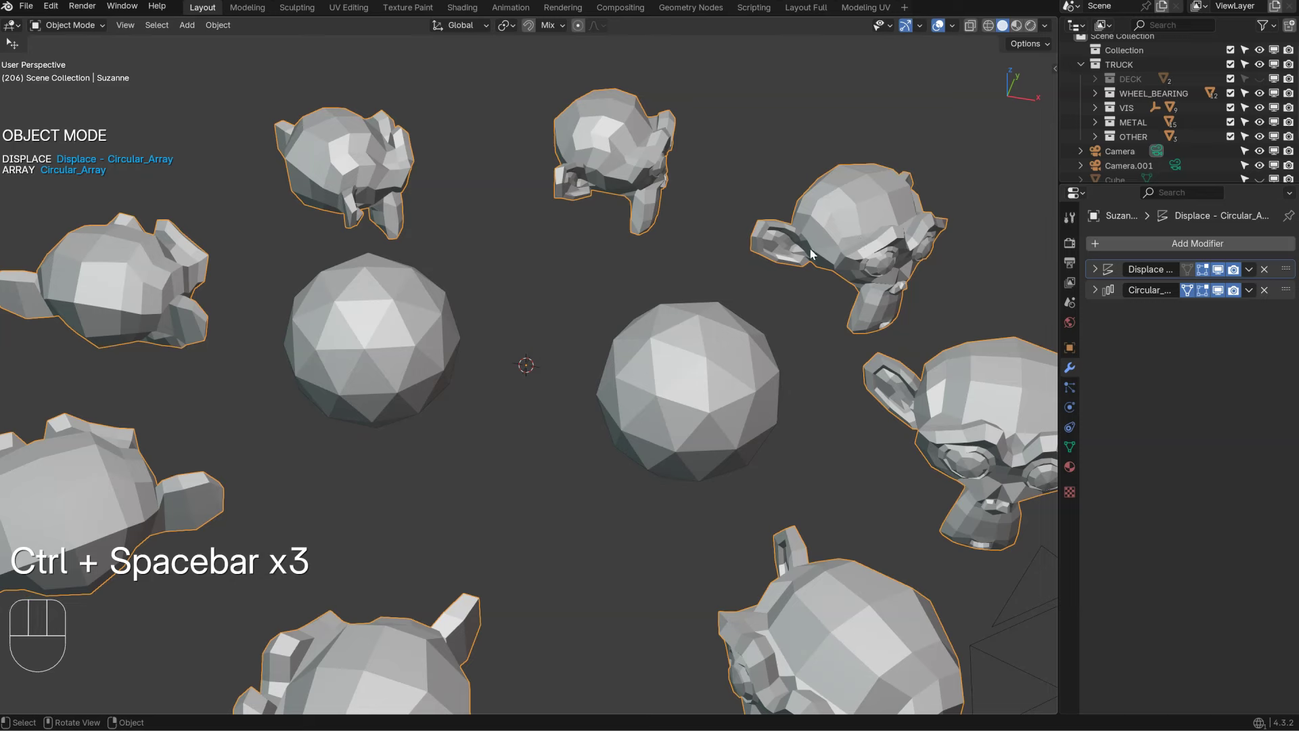
key(ctrl+space)
click(604, 307)
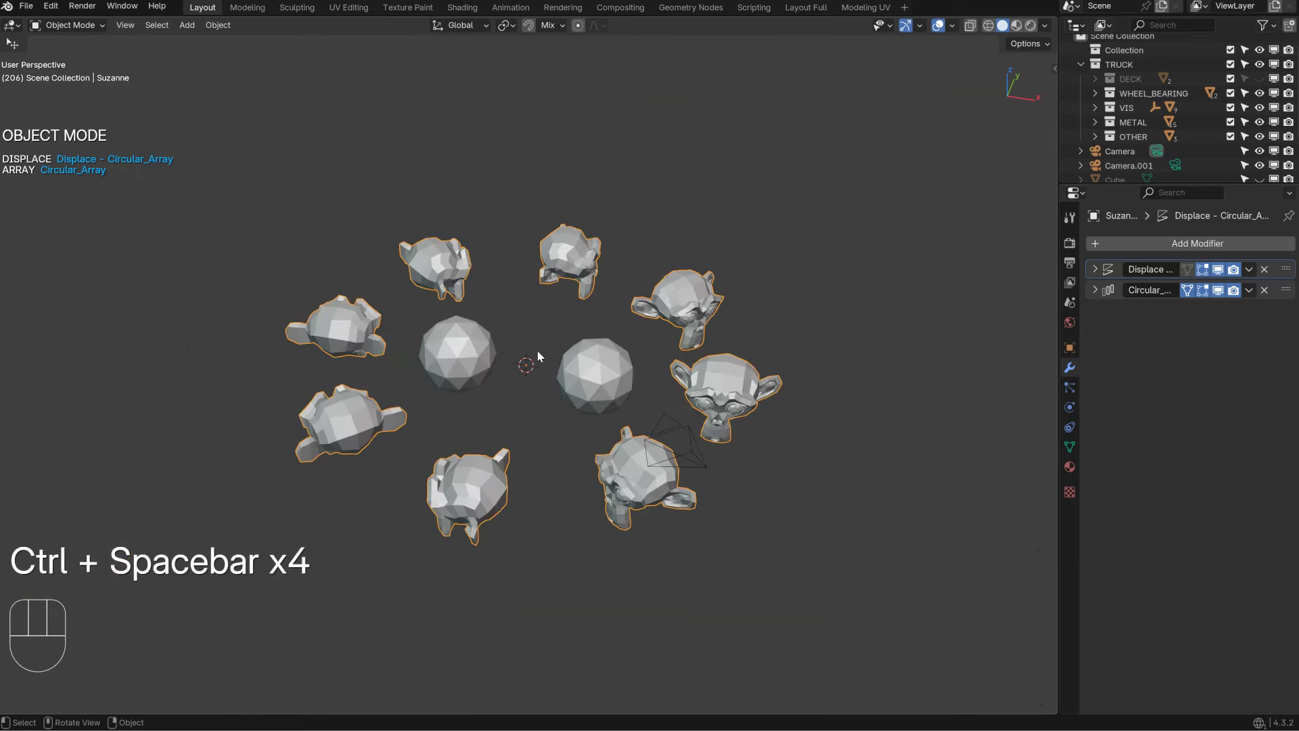
scroll(537, 350, up, 4)
scroll(536, 351, up, 3)
click(678, 351)
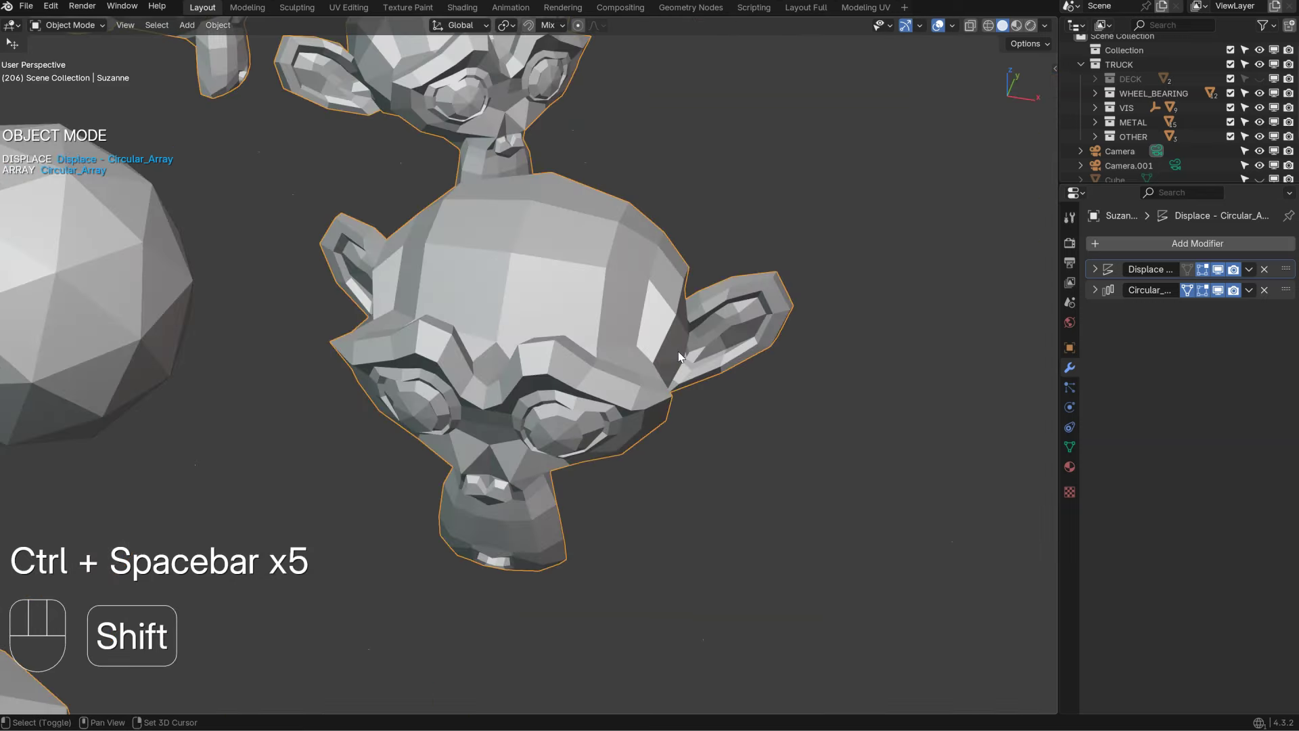
middle_drag(445, 201, 550, 421)
scroll(571, 369, down, 1)
key(ctrl+space)
click(694, 387)
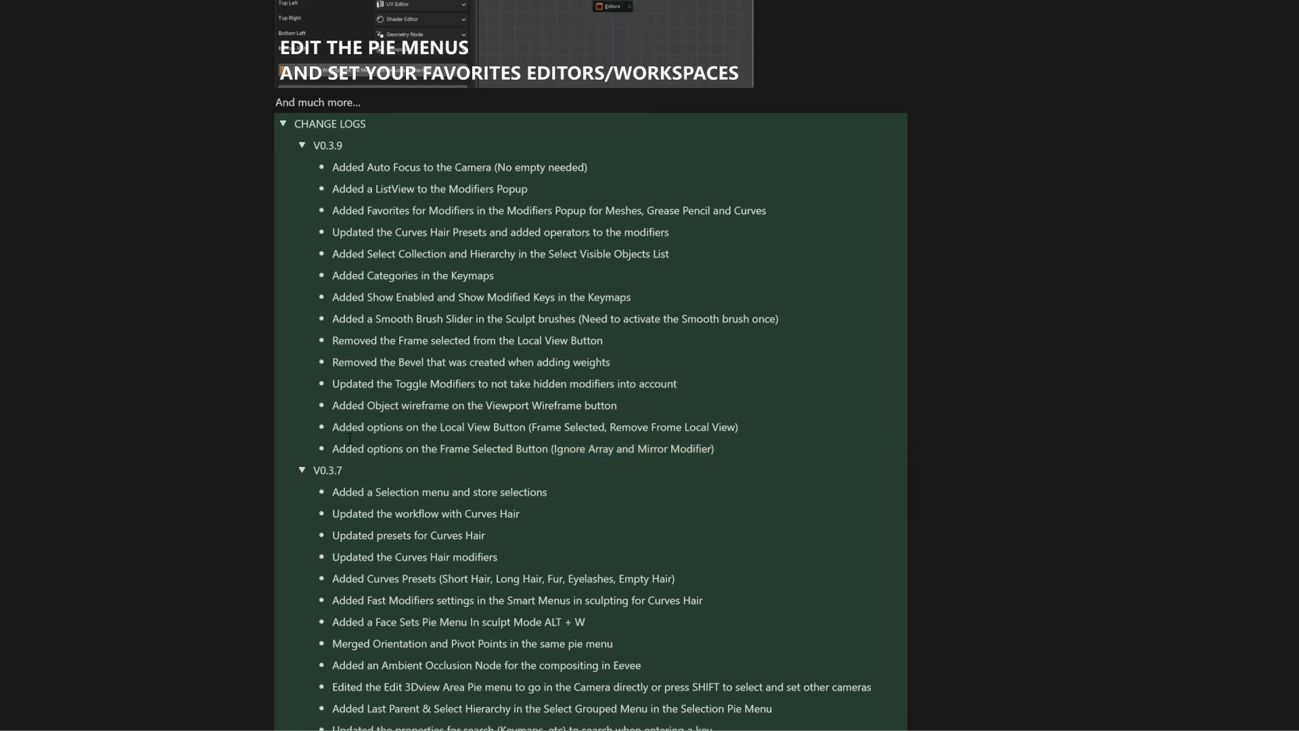
Step: Highlight the Local View options entry in the change logs, and toggle Local View on the monkey ring without reframing it
drag(401, 440, 541, 436)
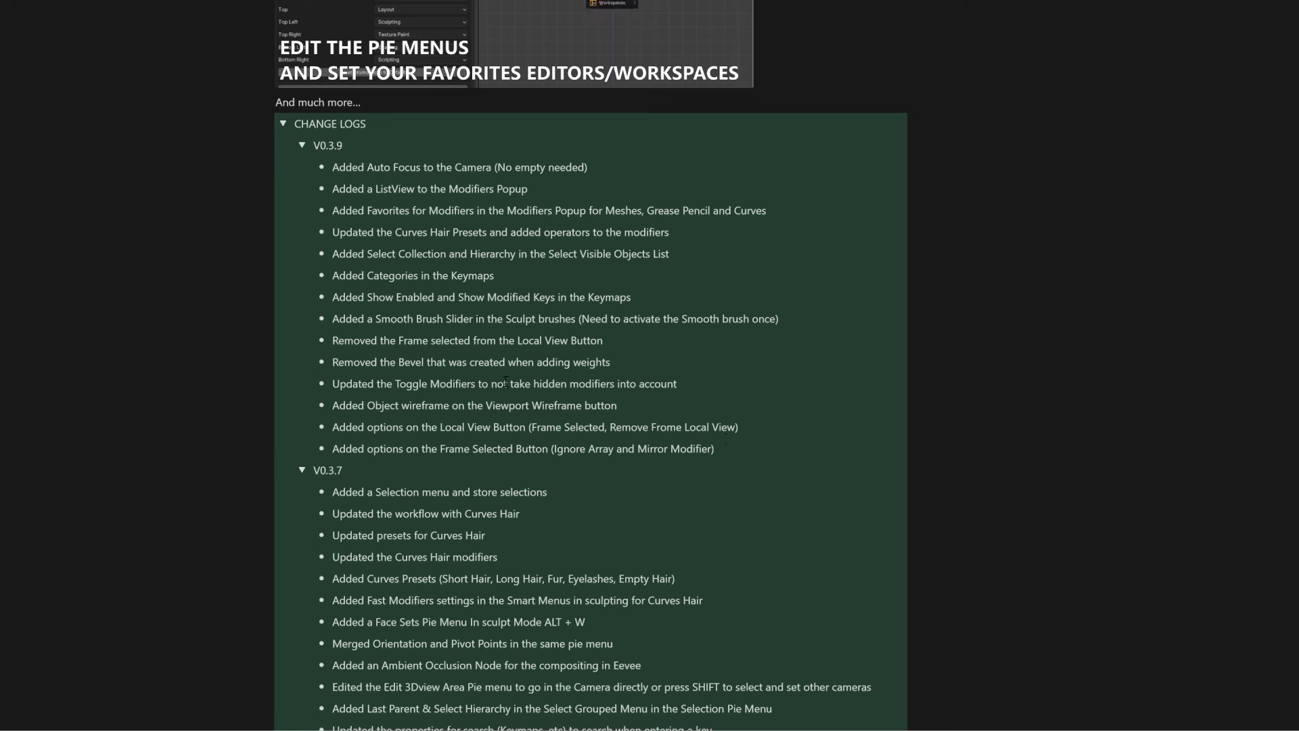
drag(676, 428, 682, 430)
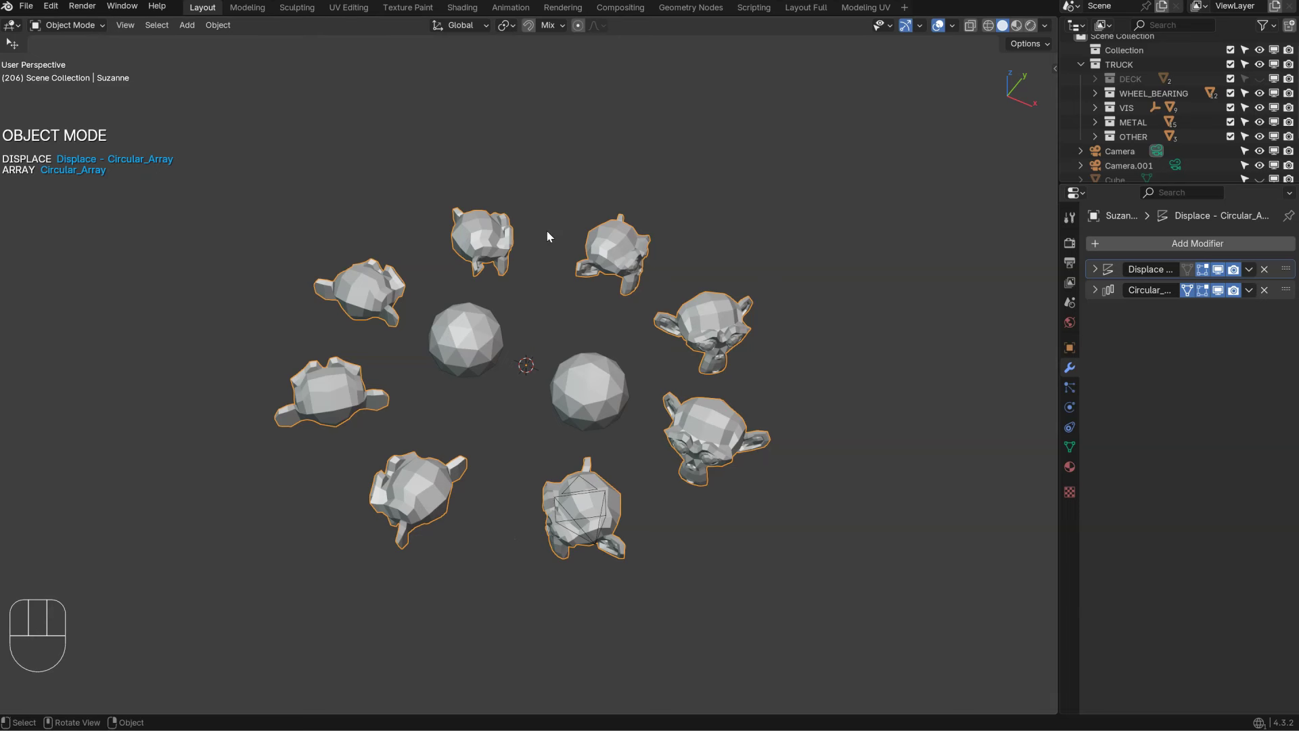
middle_drag(595, 351, 604, 350)
scroll(572, 363, up, 4)
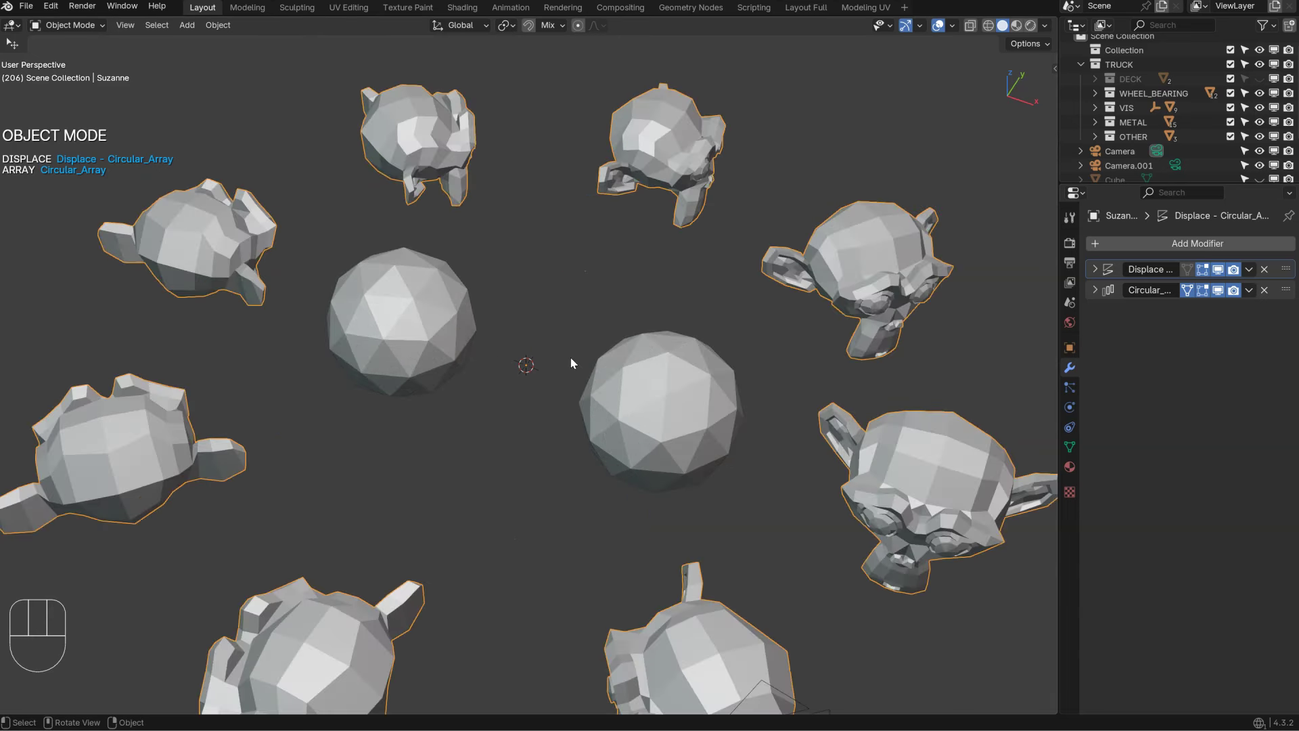
key(ctrl+space)
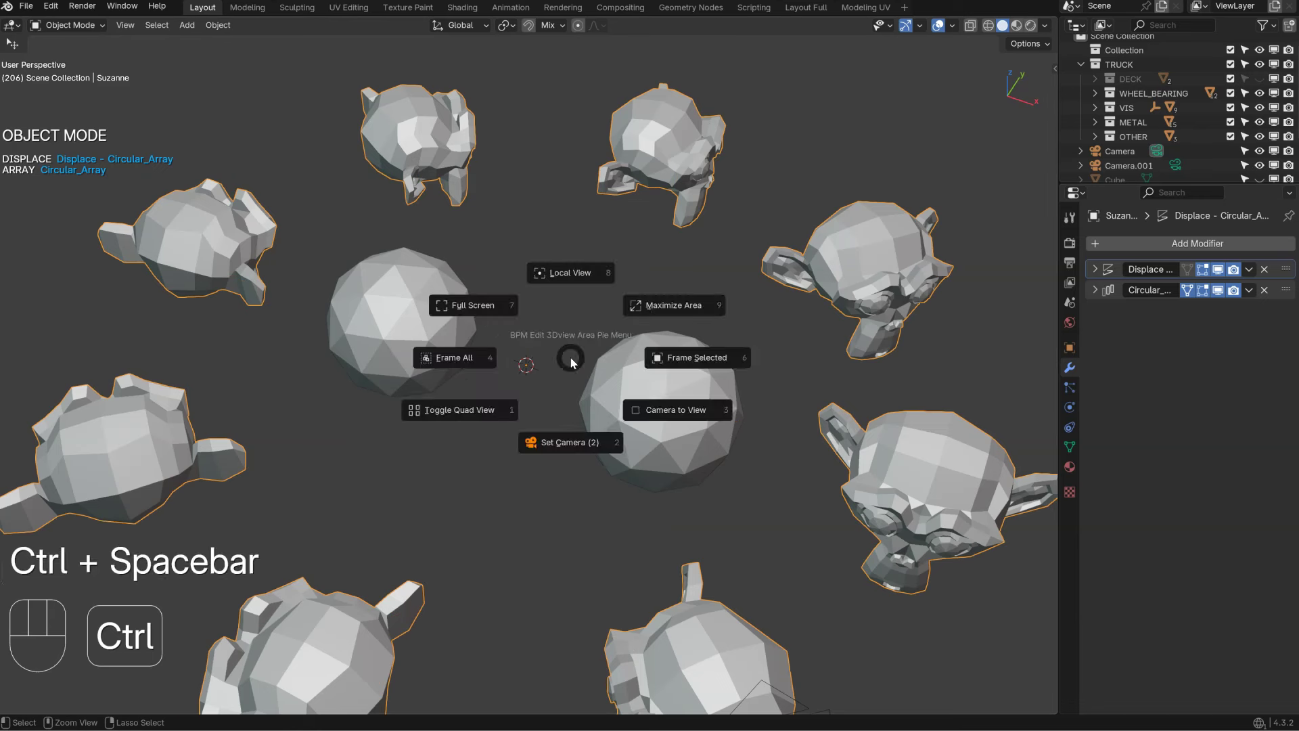
click(558, 273)
key(ctrl+space)
click(516, 268)
key(ctrl+space)
key(ctrl+space)
key(ctrl+space)
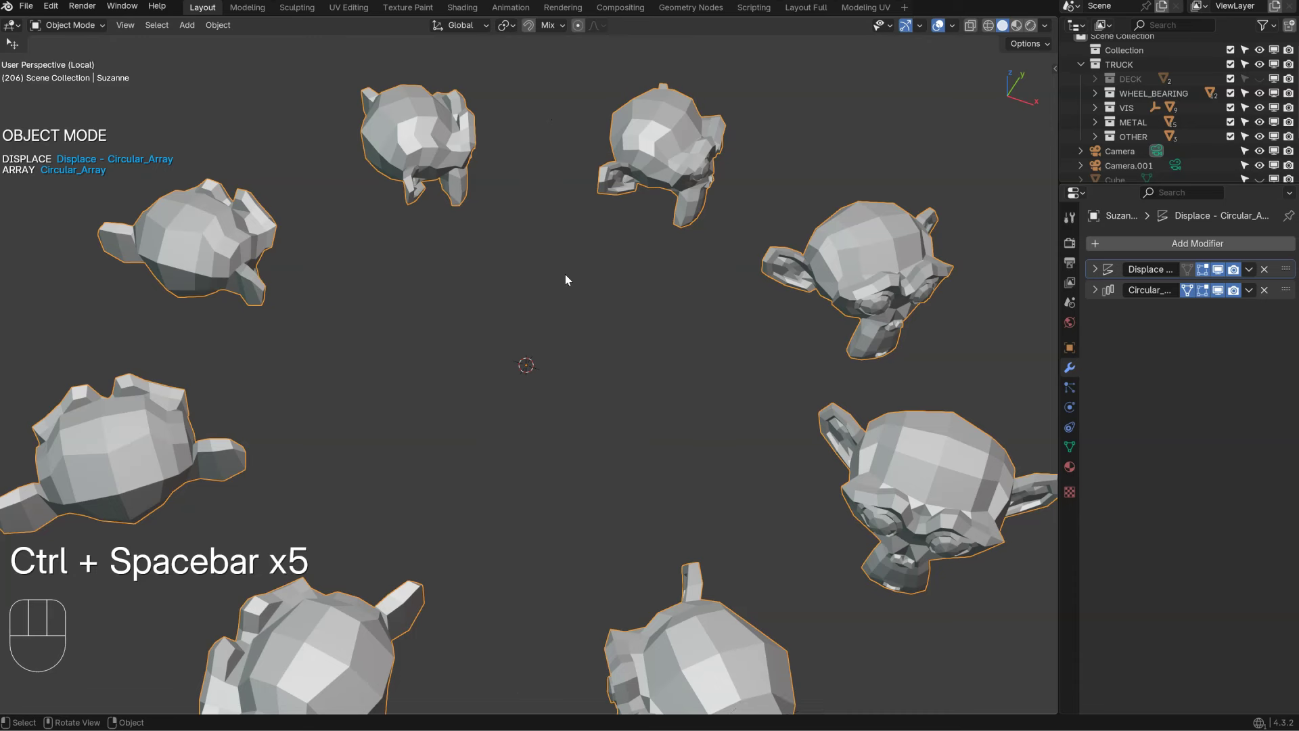
key(ctrl+space)
key(ctrl+space)
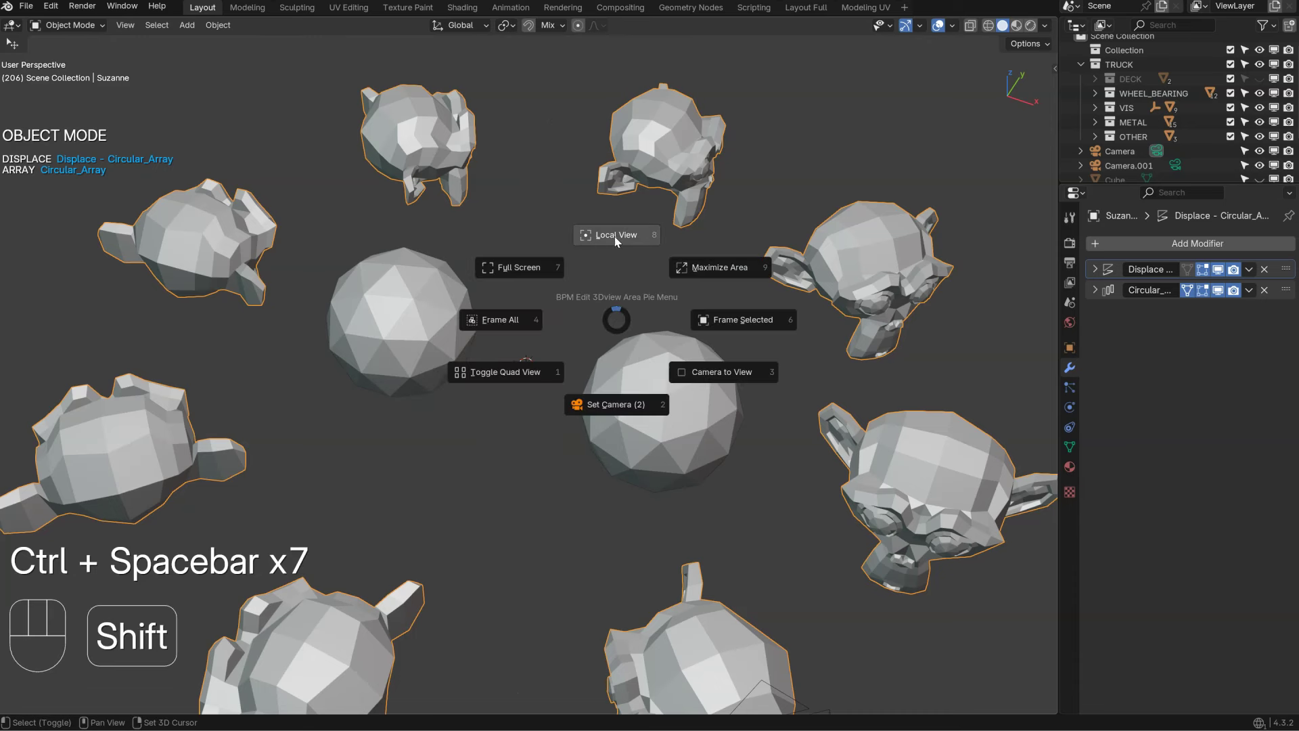
Step: Isolate the monkey ring in Local View with the Frame Selected option, and exit Local View
click(614, 237)
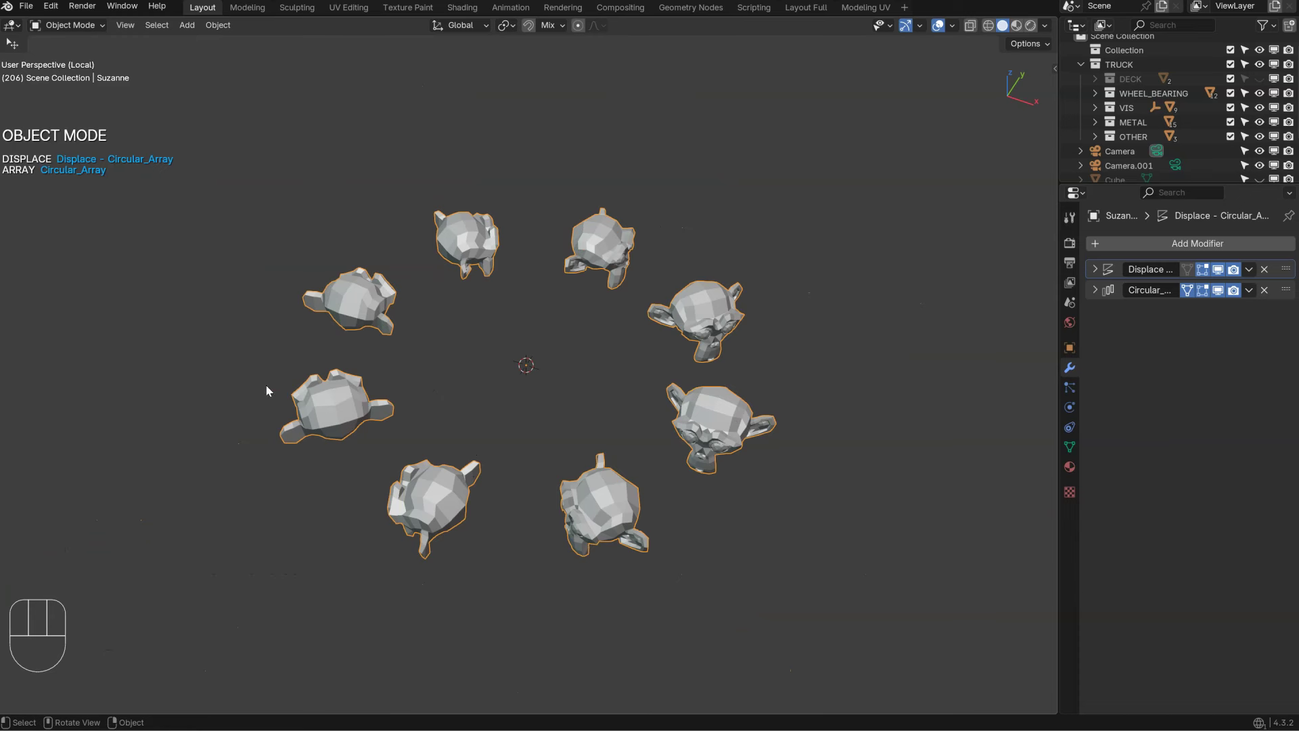
key(ctrl+space)
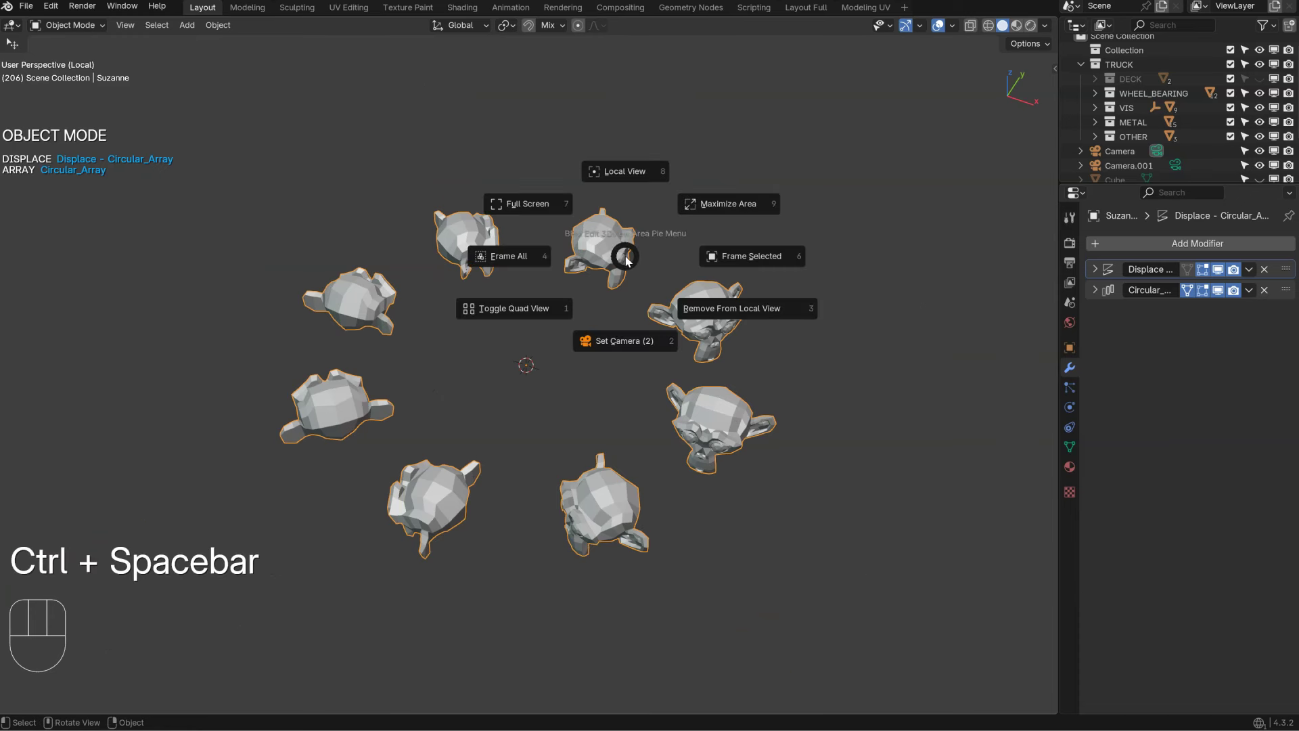
click(636, 174)
Step: Duplicate the mirrored icosphere and place the copy behind the monkey ring at about X 3.02 cm, Y 5.35 cm, Z 4.23 cm
click(601, 369)
shift+click(618, 254)
click(602, 399)
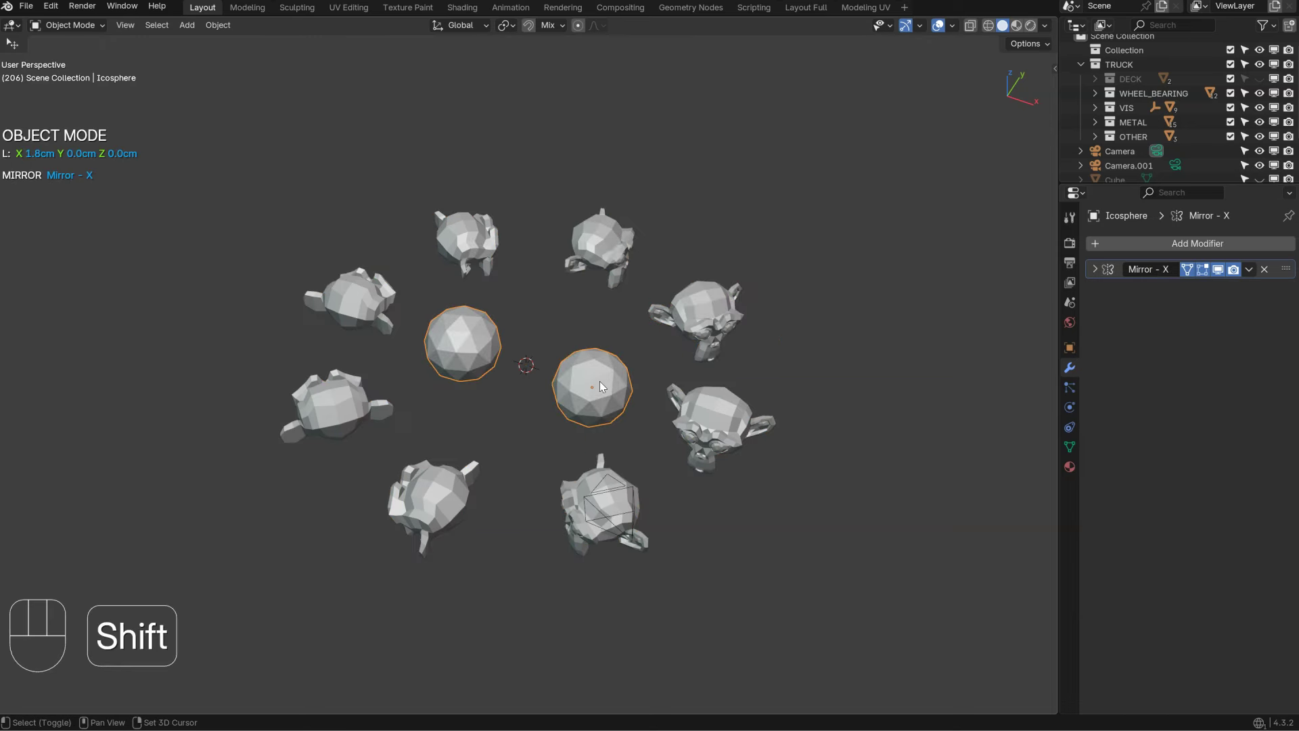
key(shift+d)
click(734, 136)
Step: Add the monkey ring and the original icosphere to the selection and isolate all three objects in Local View
shift+click(675, 324)
shift+click(620, 369)
middle_drag(668, 270, 659, 273)
key(ctrl+space)
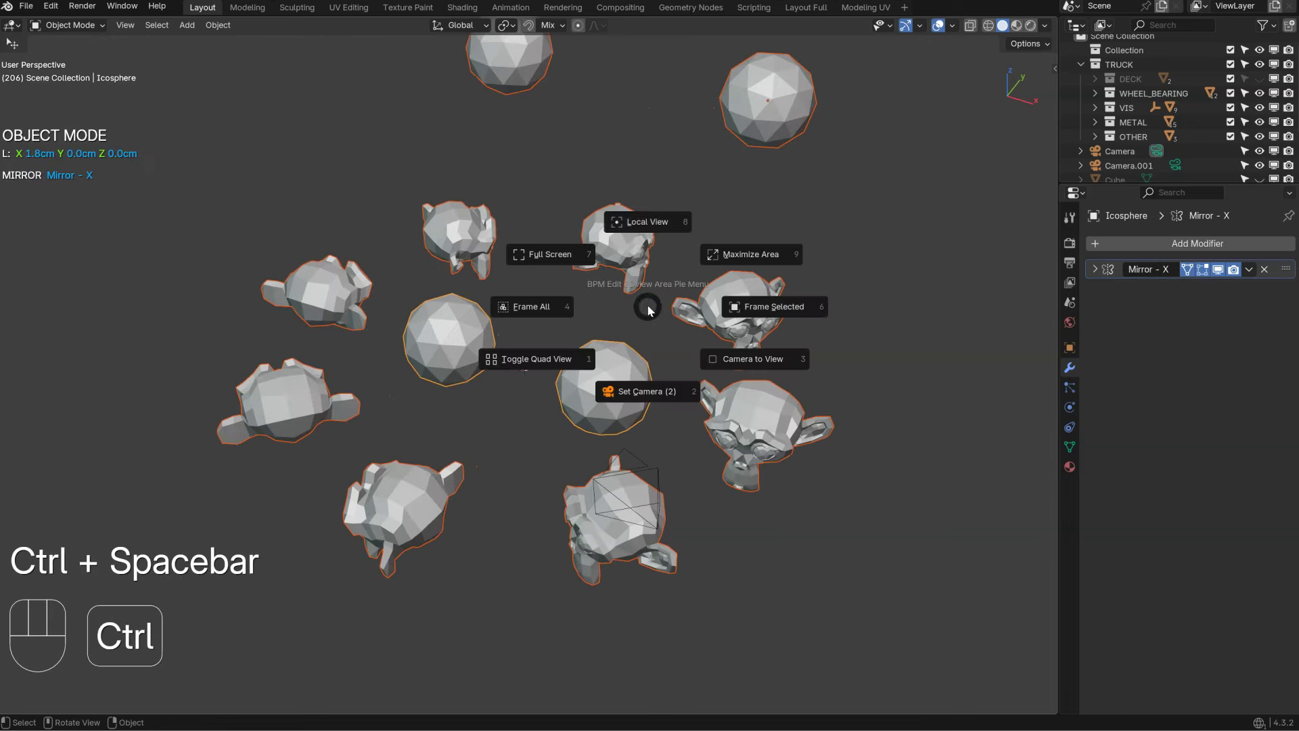
click(654, 219)
Step: Remove the duplicated icosphere and the original icosphere from Local View with the Local View button's remove option
click(736, 173)
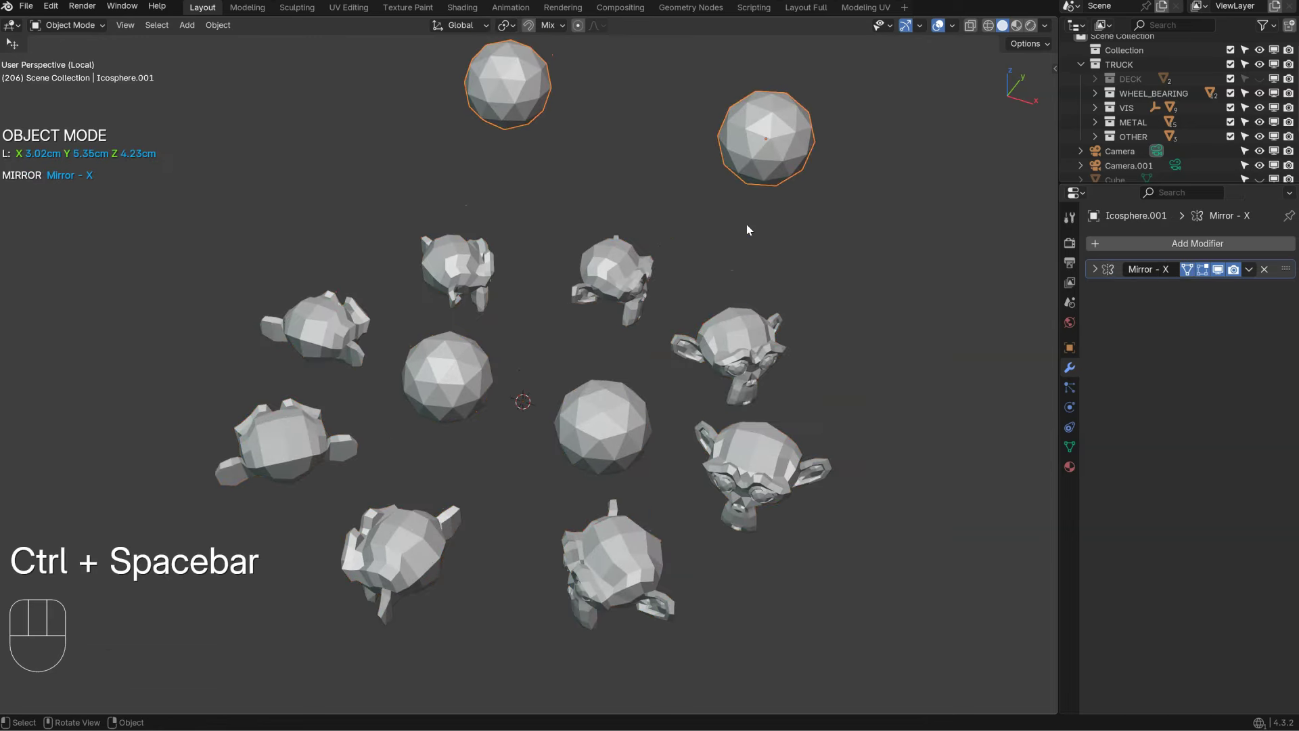
key(ctrl+space)
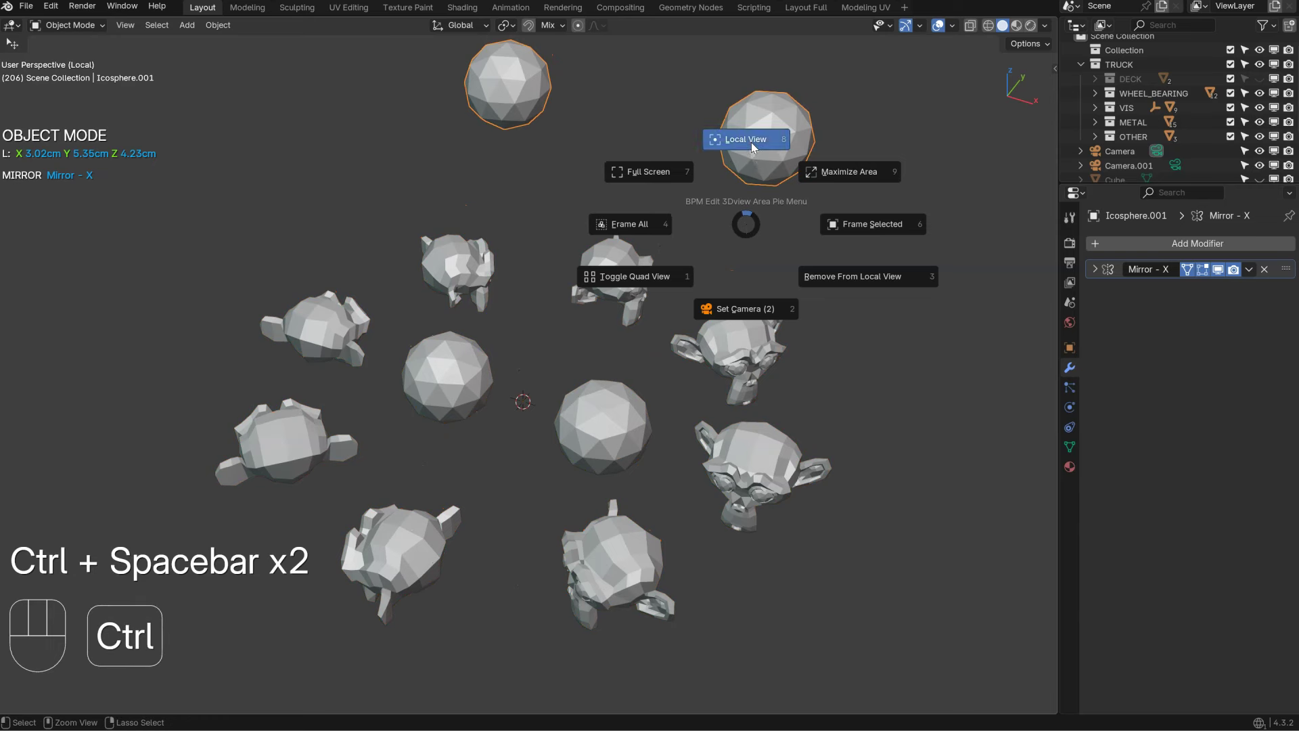
click(752, 142)
click(606, 387)
key(ctrl+space)
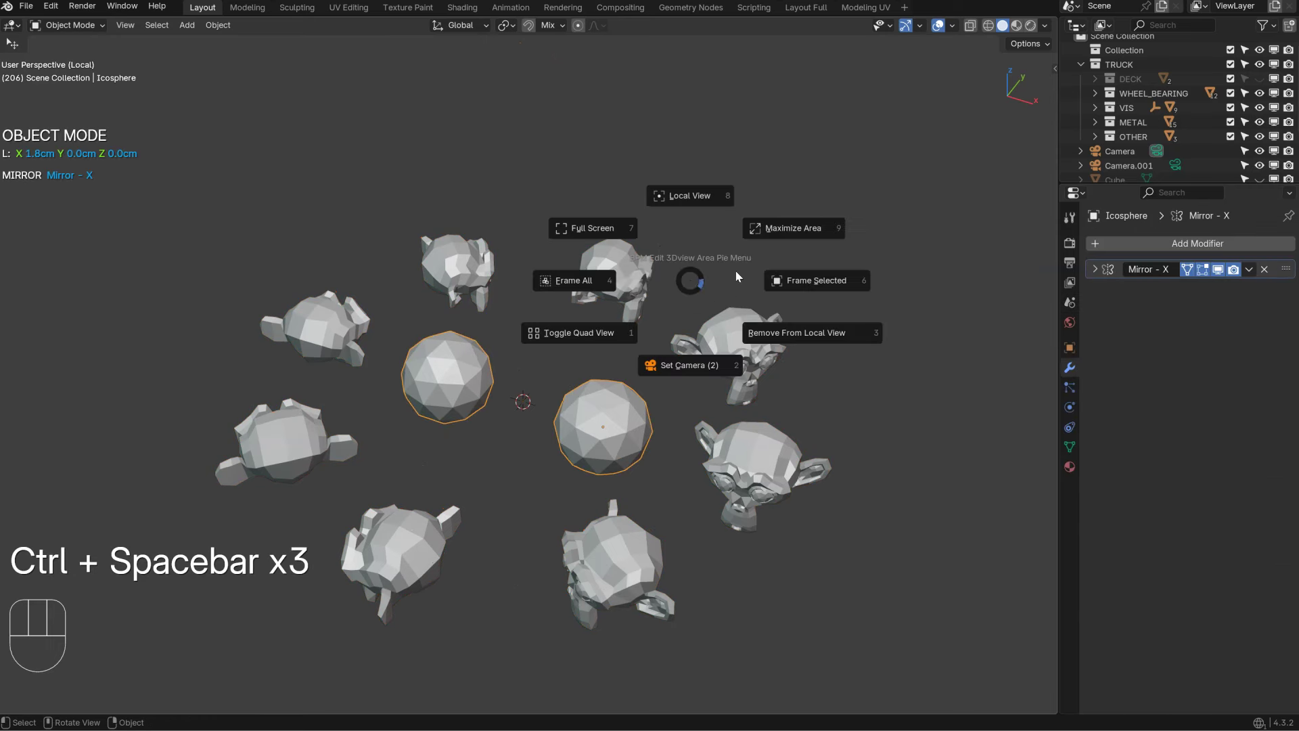
click(702, 196)
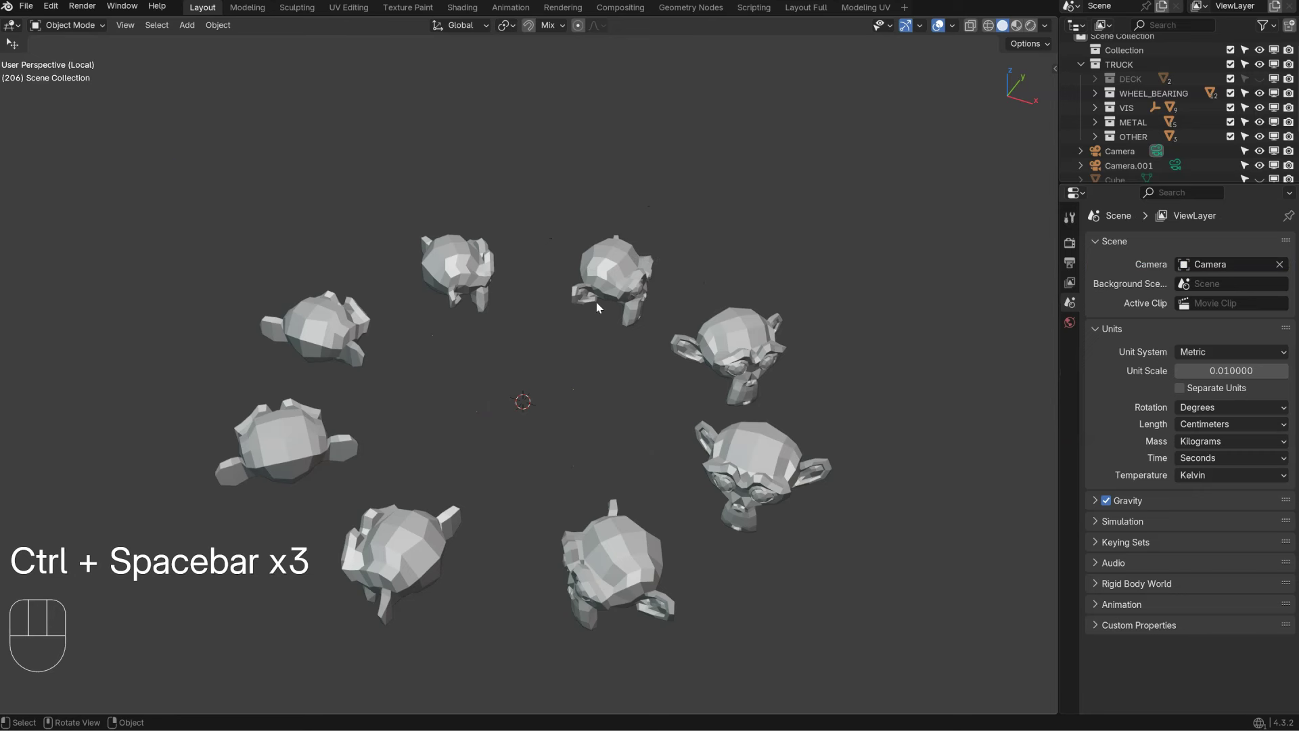
Step: Exit Local View with the monkey ring selected, and isolate the ring together with the original icosphere
click(601, 282)
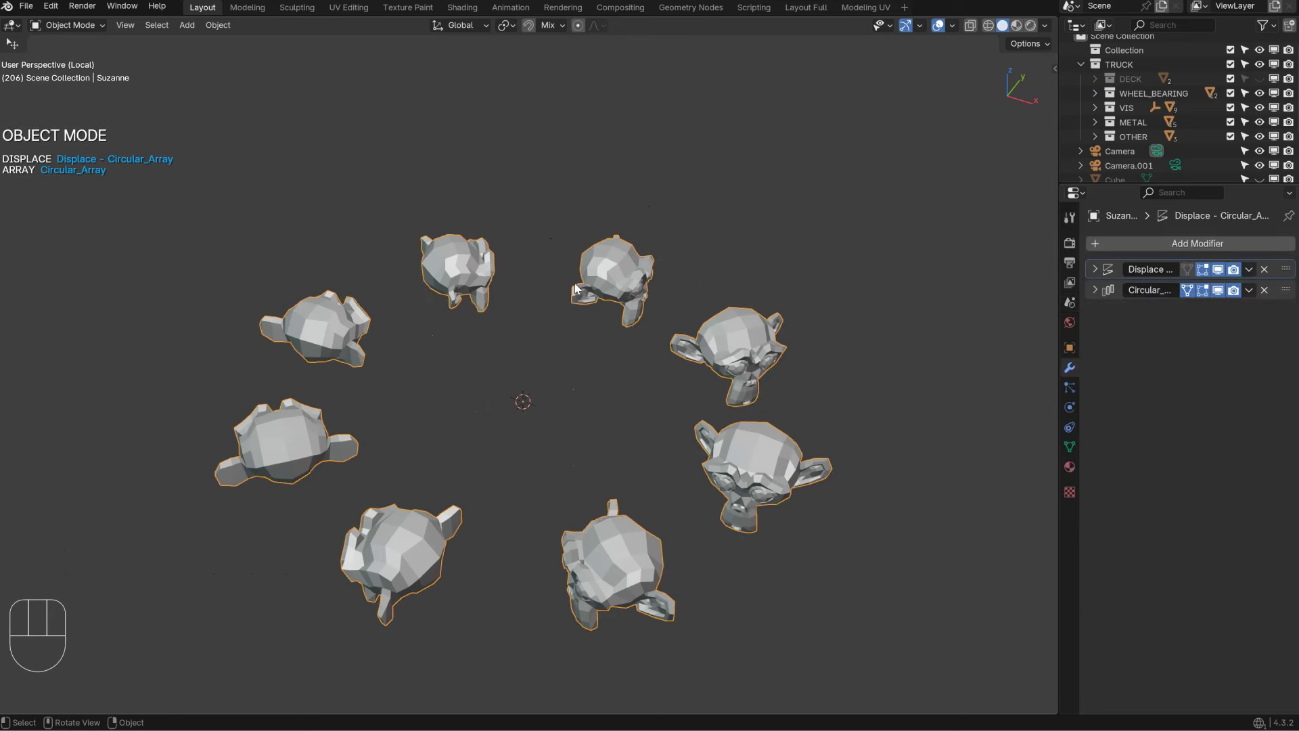
key(ctrl+space)
click(665, 258)
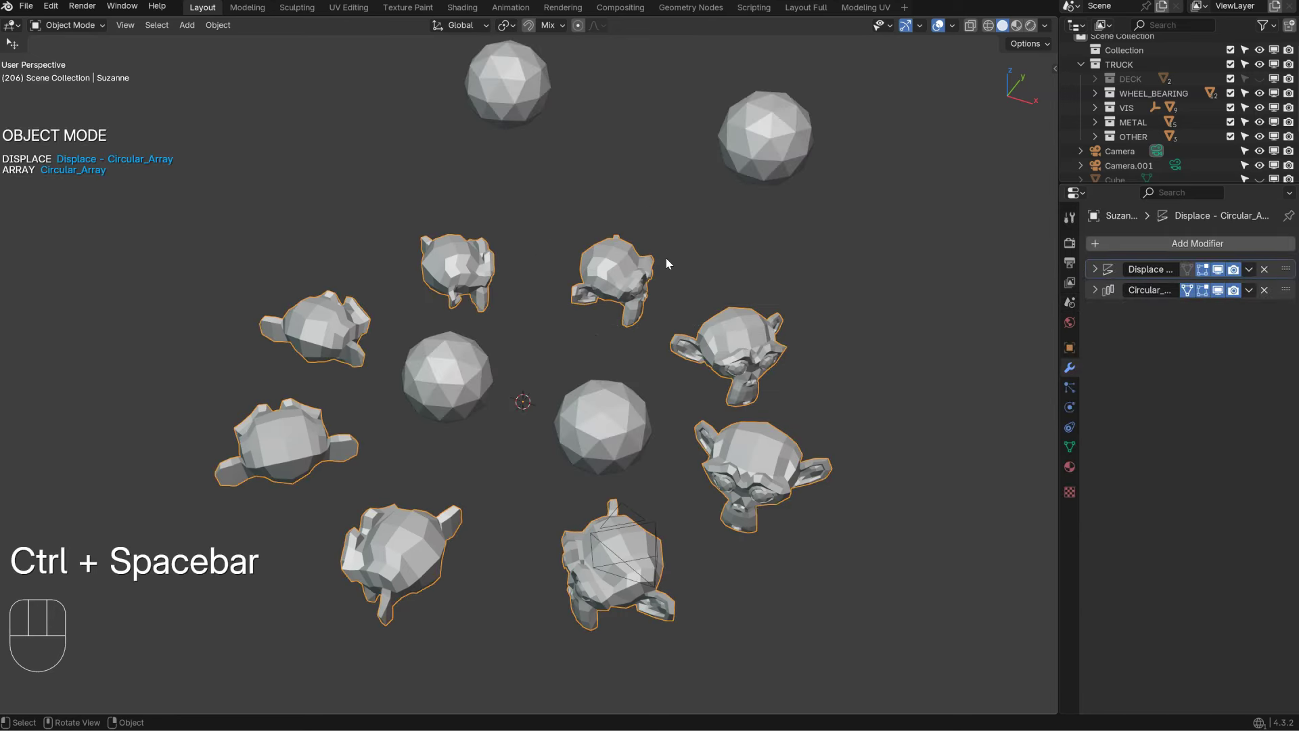
shift+click(605, 447)
shift+click(610, 281)
key(ctrl+space)
click(602, 234)
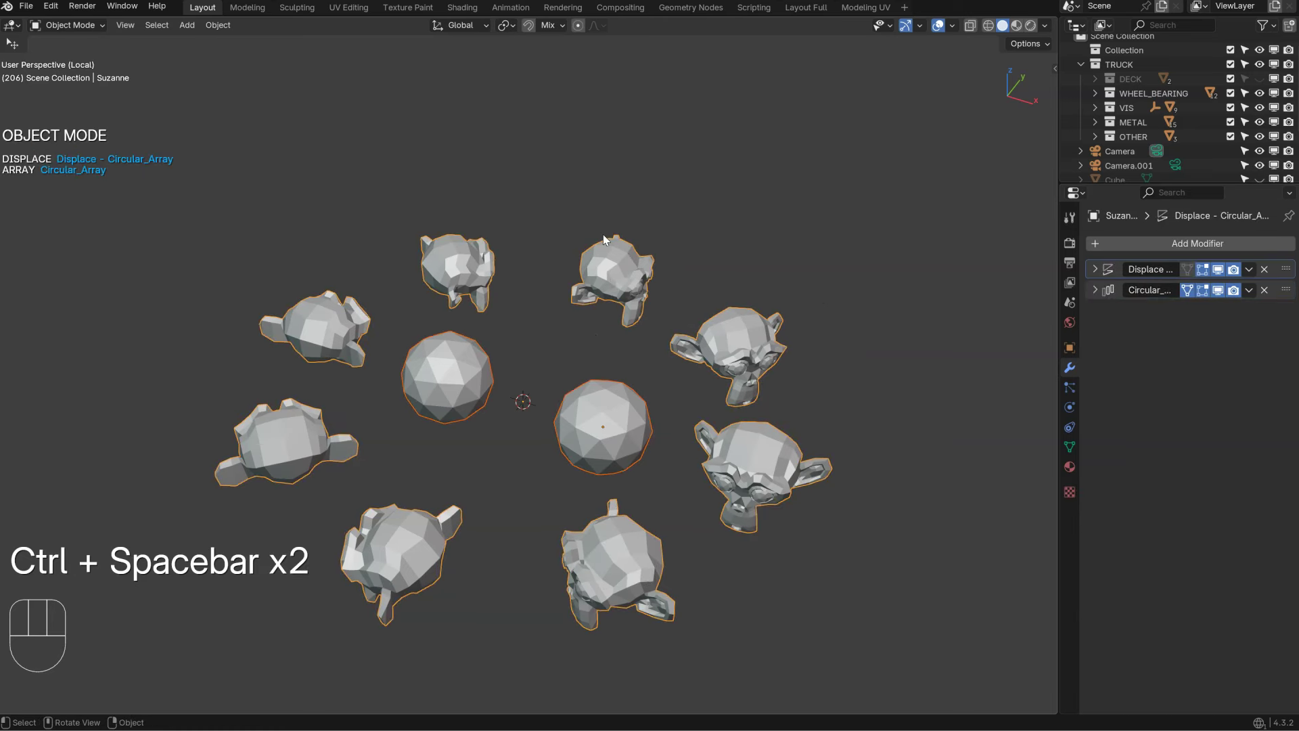
Step: Remove the monkey ring from Local View, and exit Local View to bring back the full scene
click(608, 403)
key(ctrl+space)
click(610, 322)
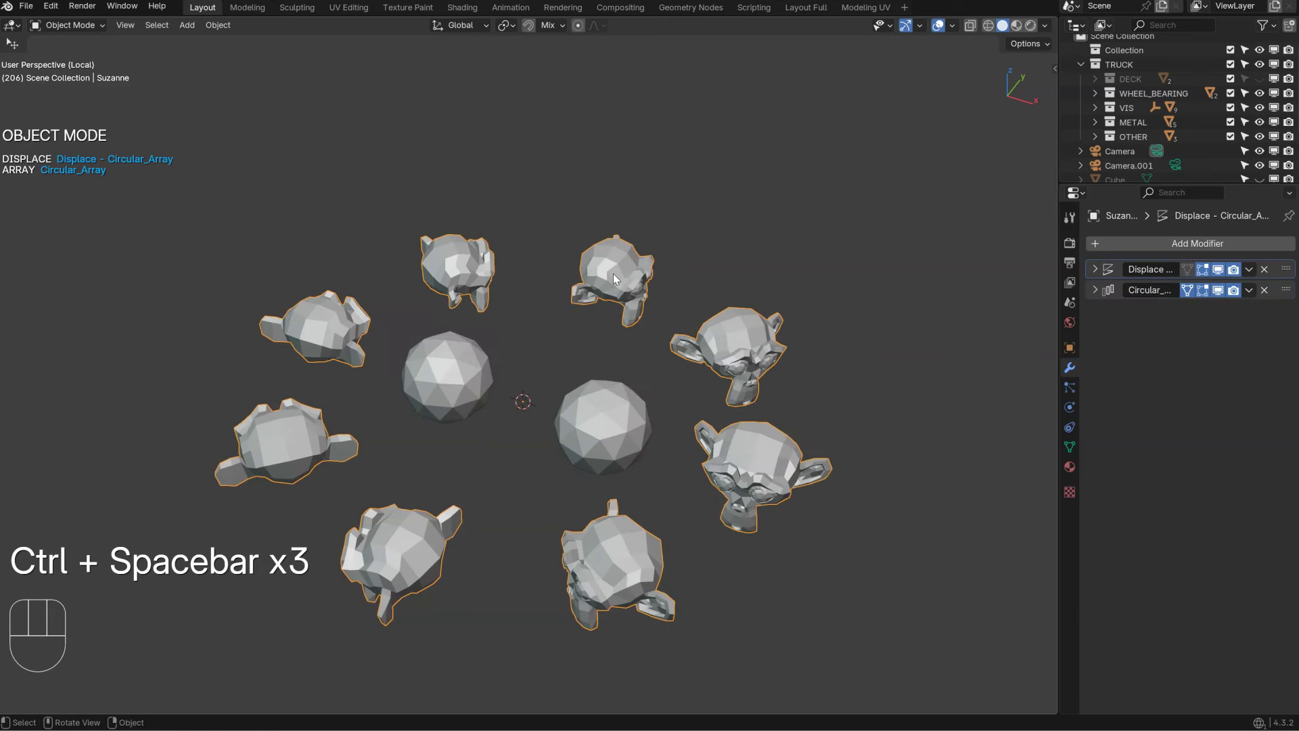
key(ctrl+space)
click(605, 188)
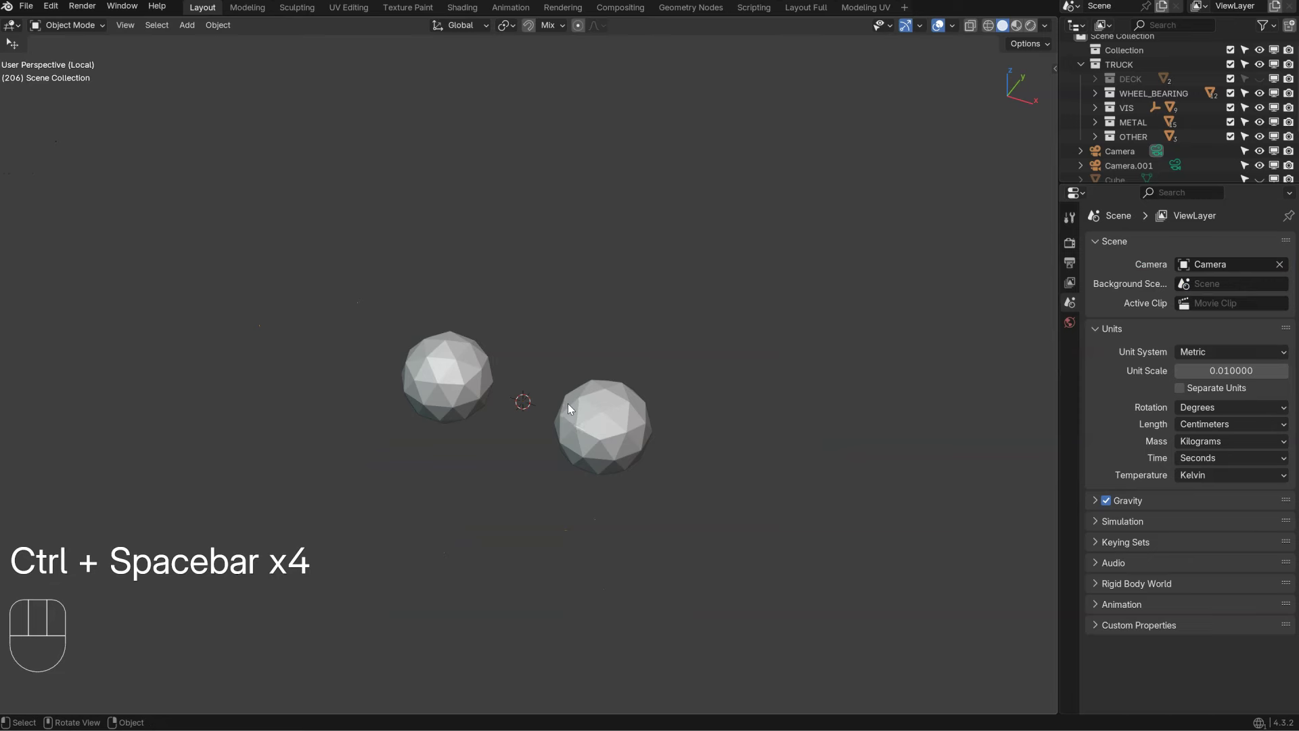
key(ctrl+space)
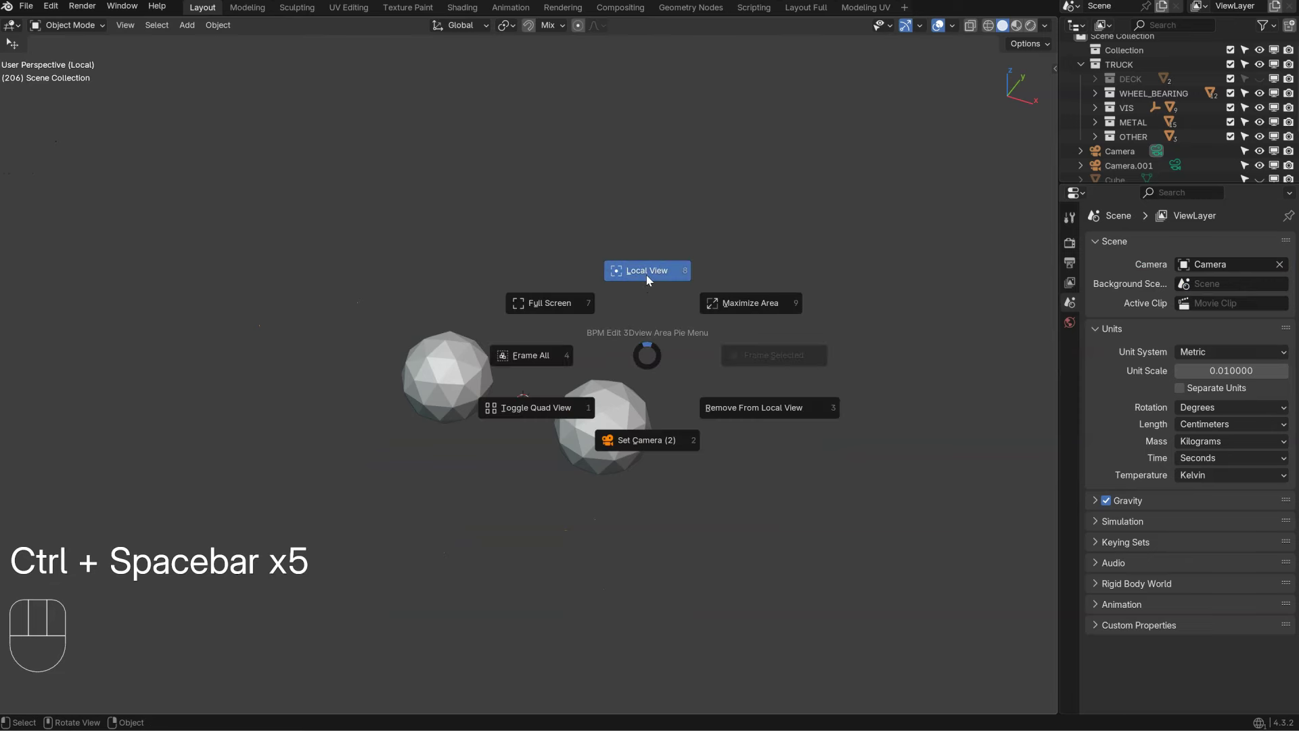
click(646, 274)
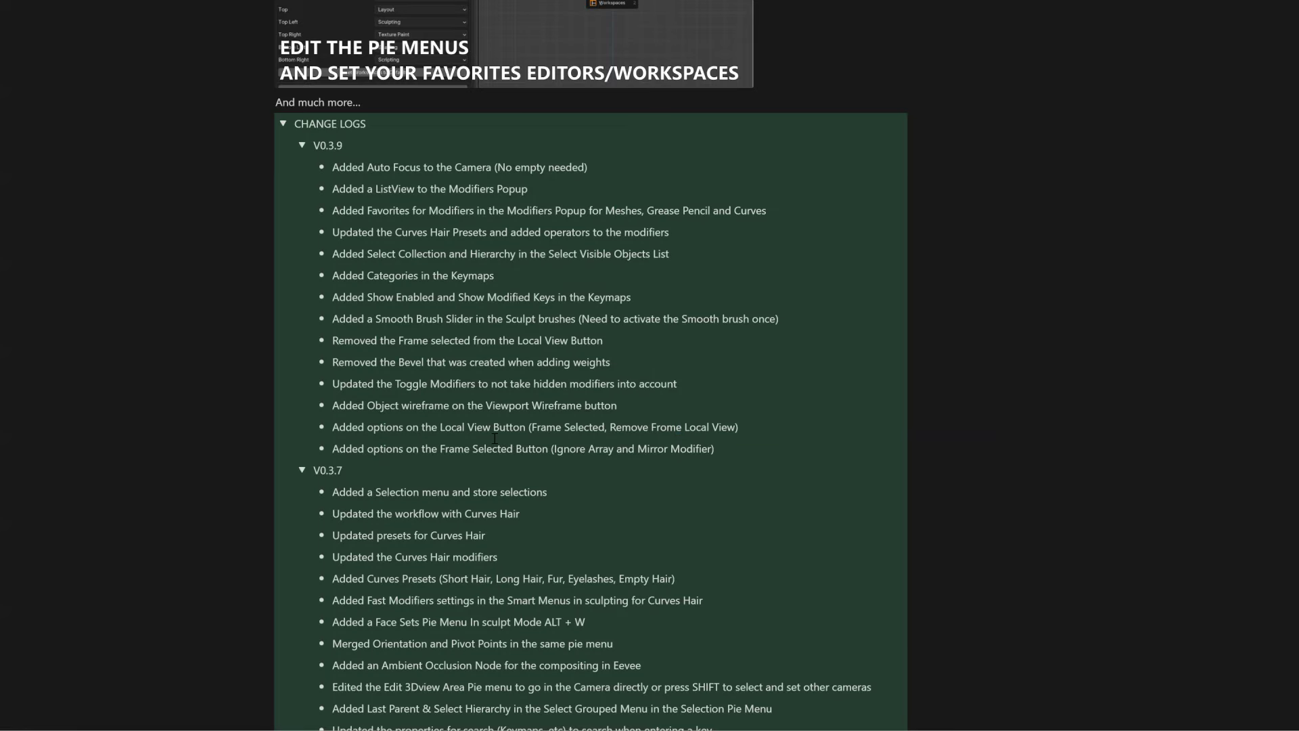
Step: Highlight the Object wireframe entry in the change logs, and delete the monkey ring and both mirrored icospheres
drag(332, 406, 628, 408)
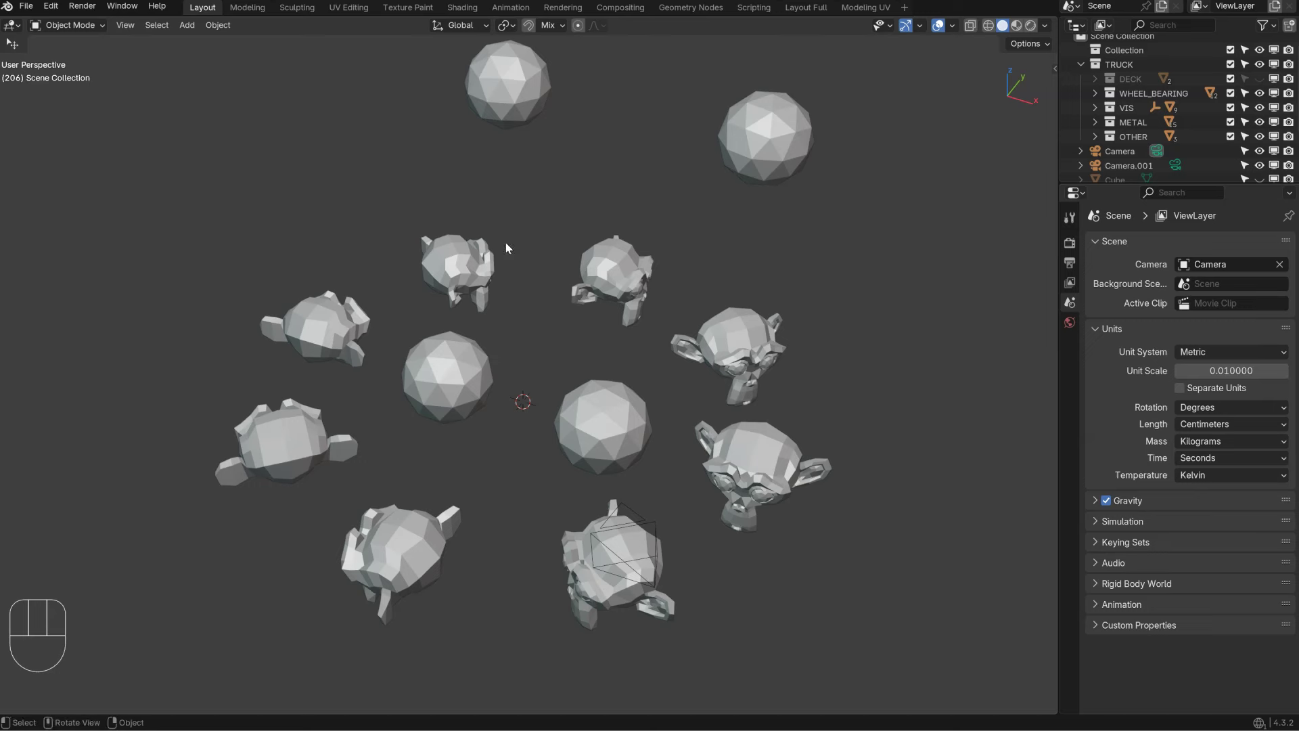
shift+click(617, 318)
shift+click(752, 135)
key(x)
click(517, 312)
Step: Select the skateboard truck's baseplate, keeping the whole truck assembly in view
shift+middle_drag(517, 311, 169, 193)
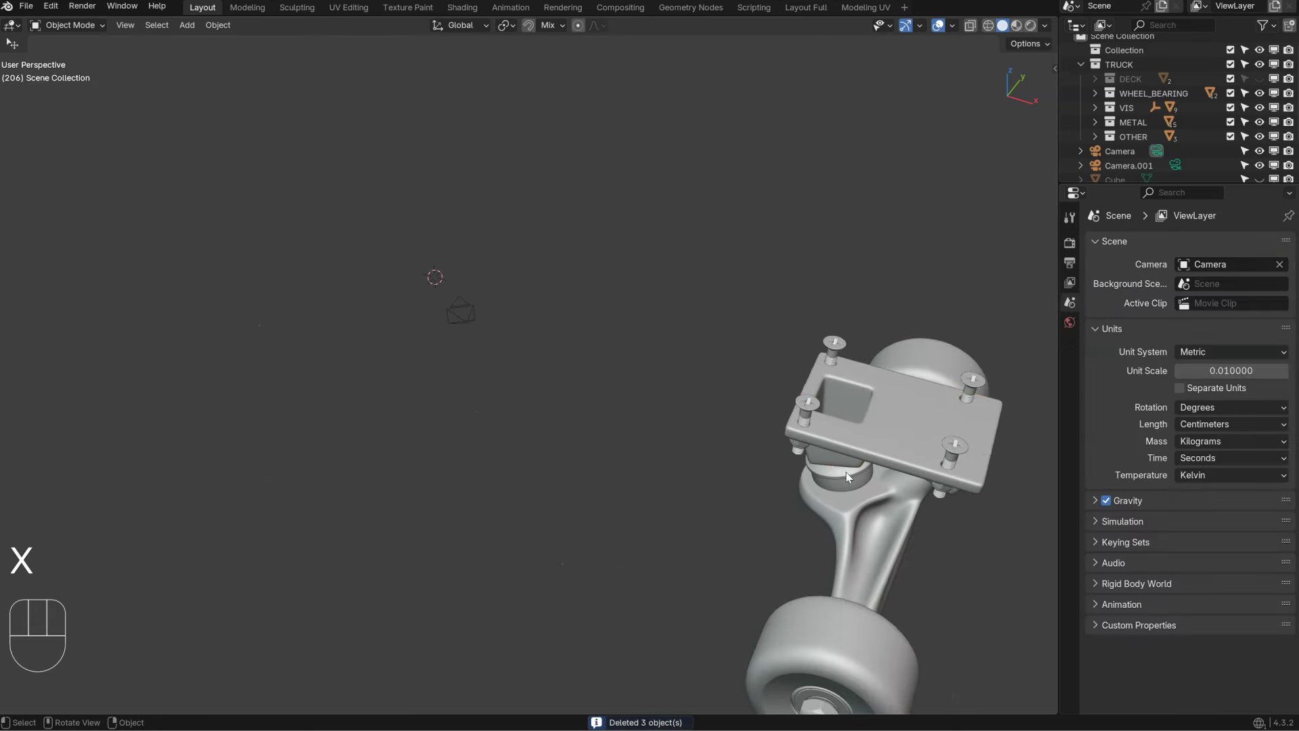
click(843, 426)
middle_drag(842, 419, 524, 325)
scroll(540, 387, up, 2)
shift+middle_drag(499, 383, 555, 338)
mouse_move(555, 338)
middle_down()
mouse_move(579, 372)
mouse_move(613, 267)
middle_up()
scroll(580, 370, up, 1)
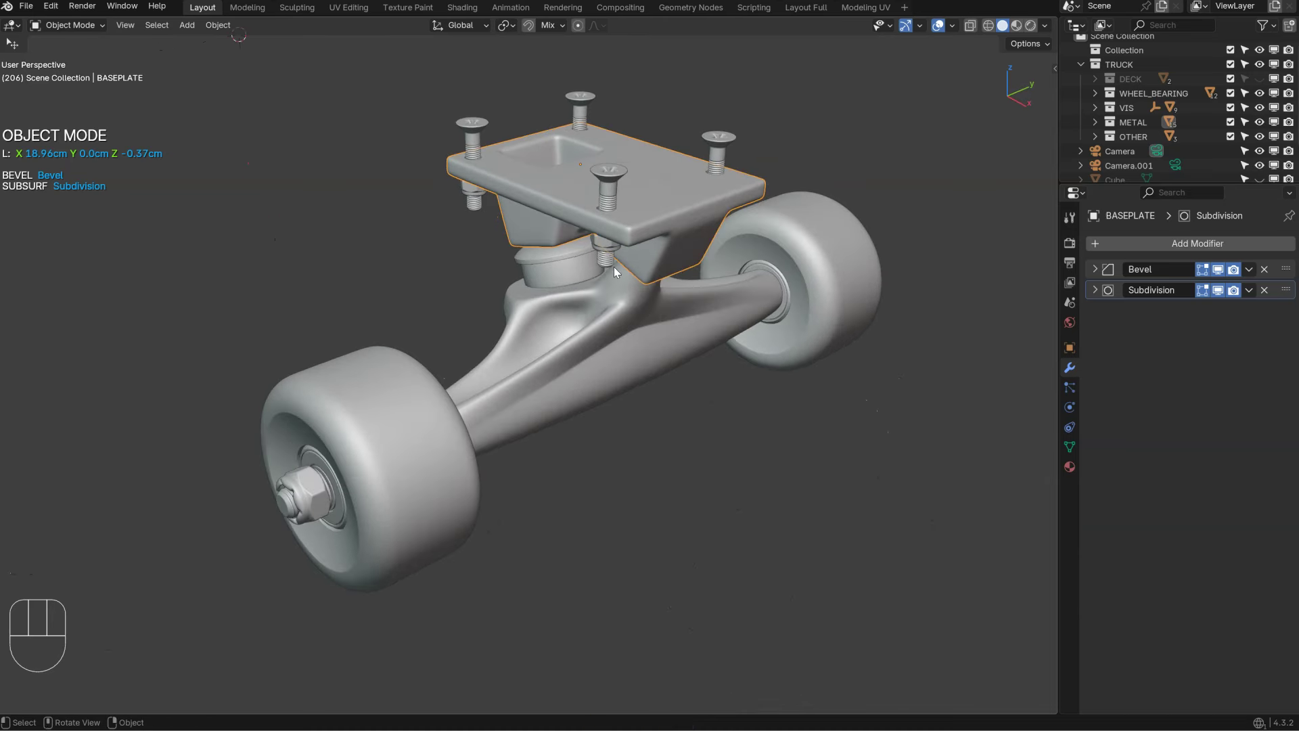
Step: Examine the Object Shading options in the Shading Popup, including the per-object Wireframe setting
key(z)
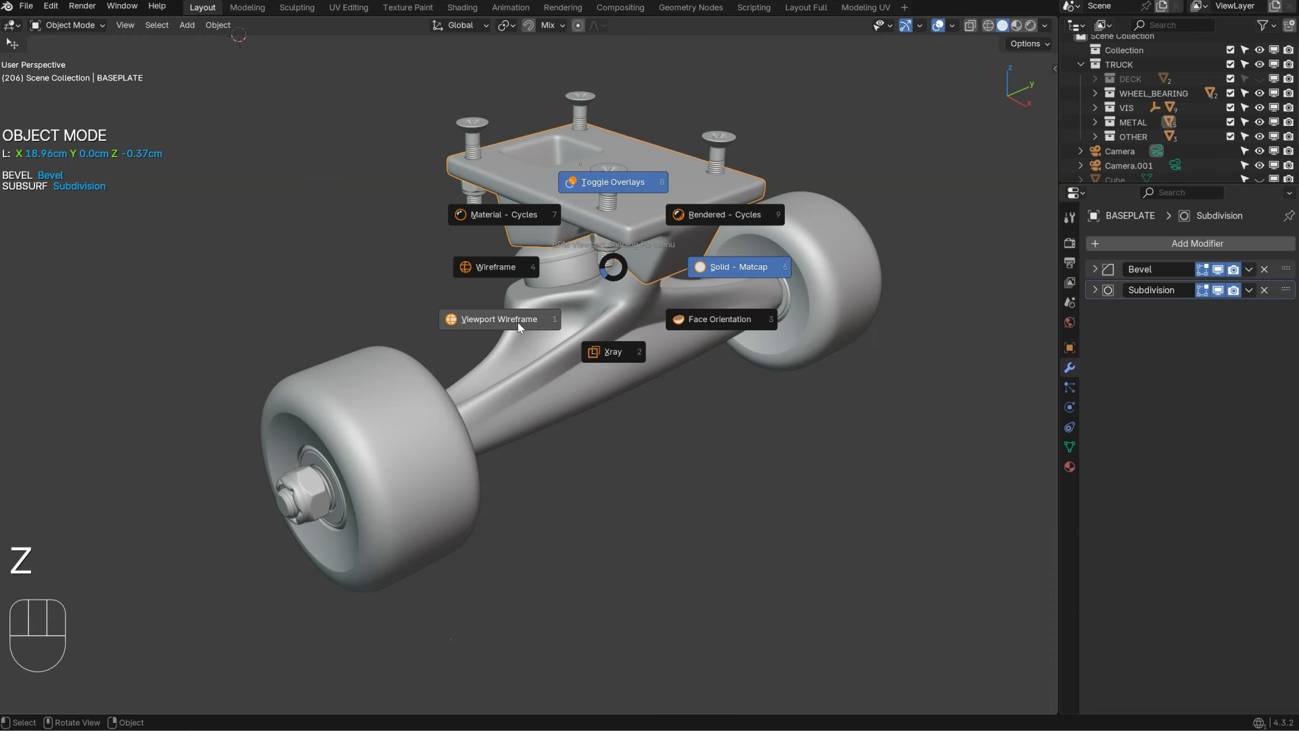
key(shift+z)
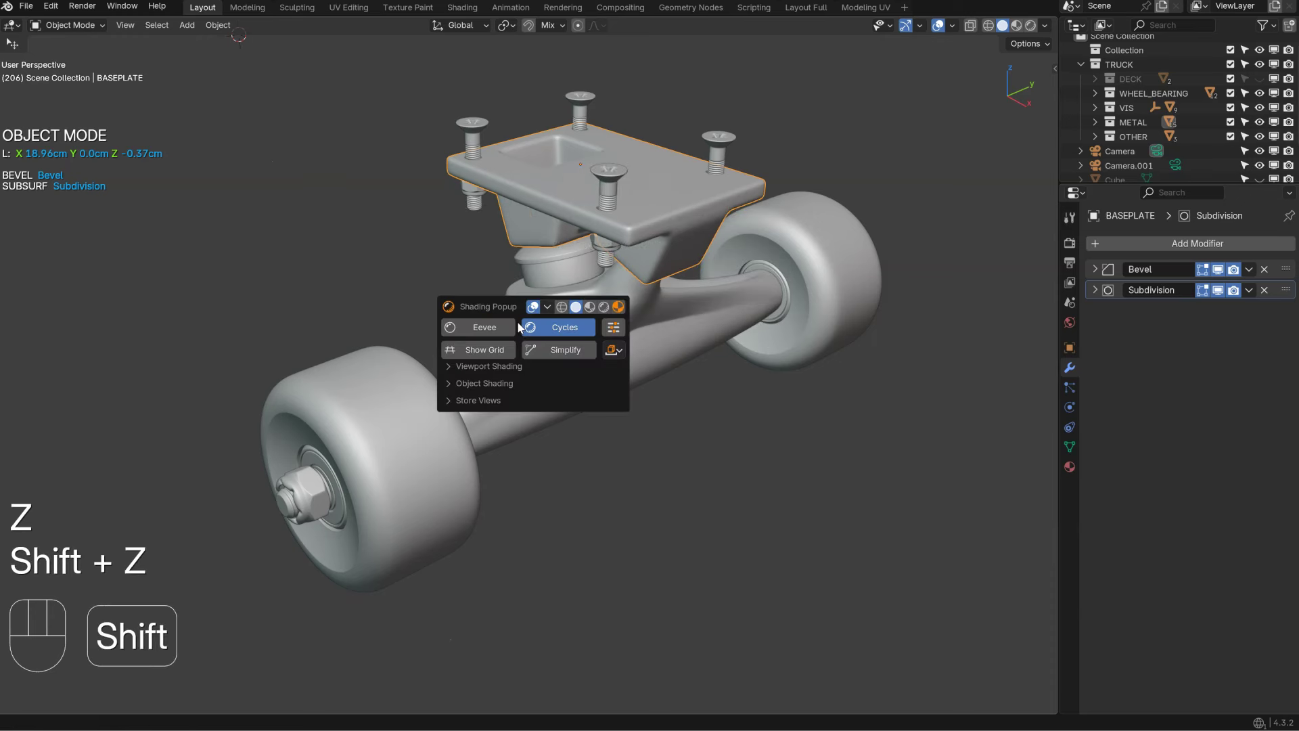
click(495, 385)
click(481, 404)
click(479, 403)
click(477, 385)
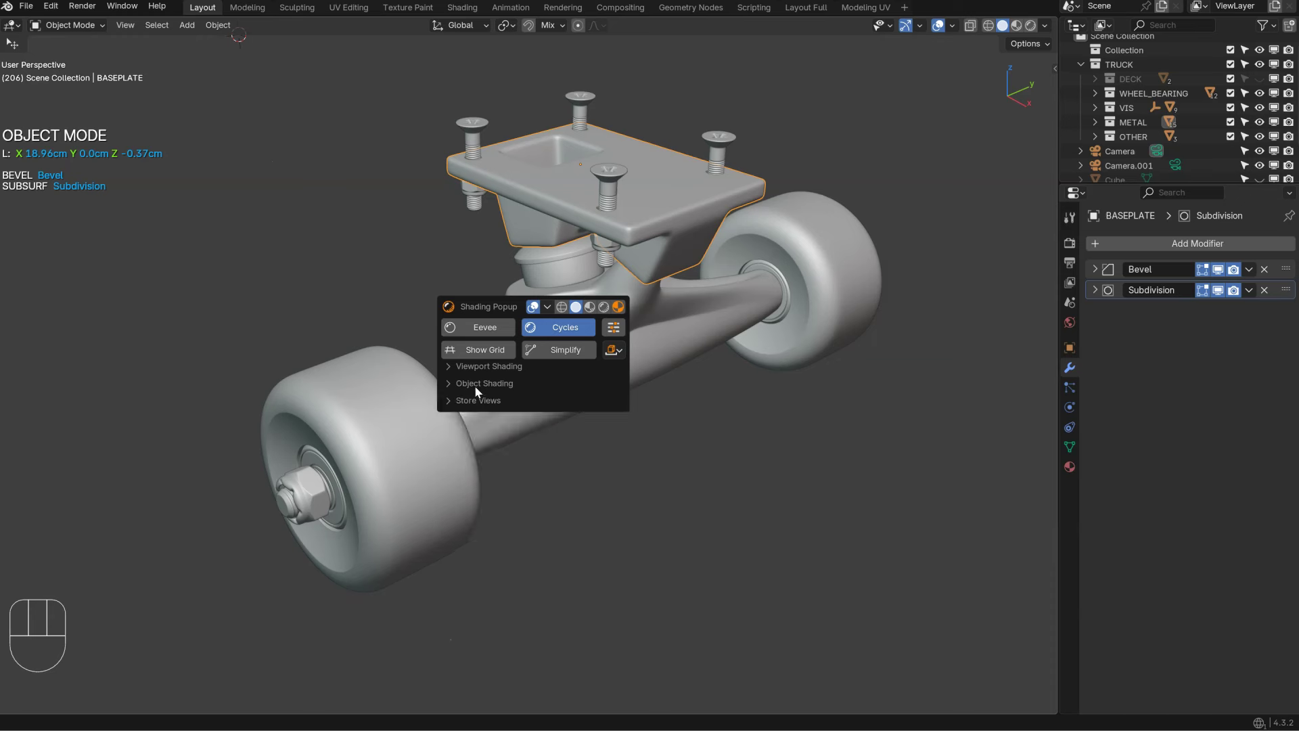
click(481, 386)
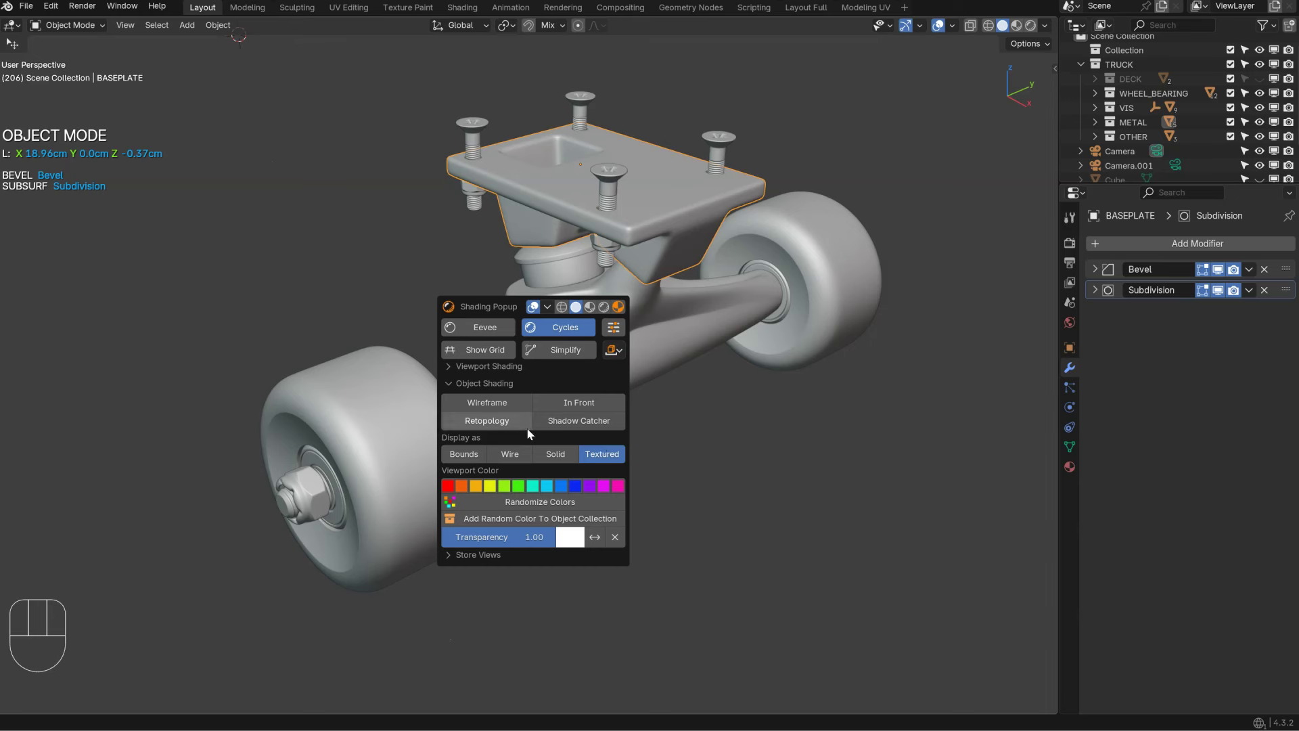
click(476, 384)
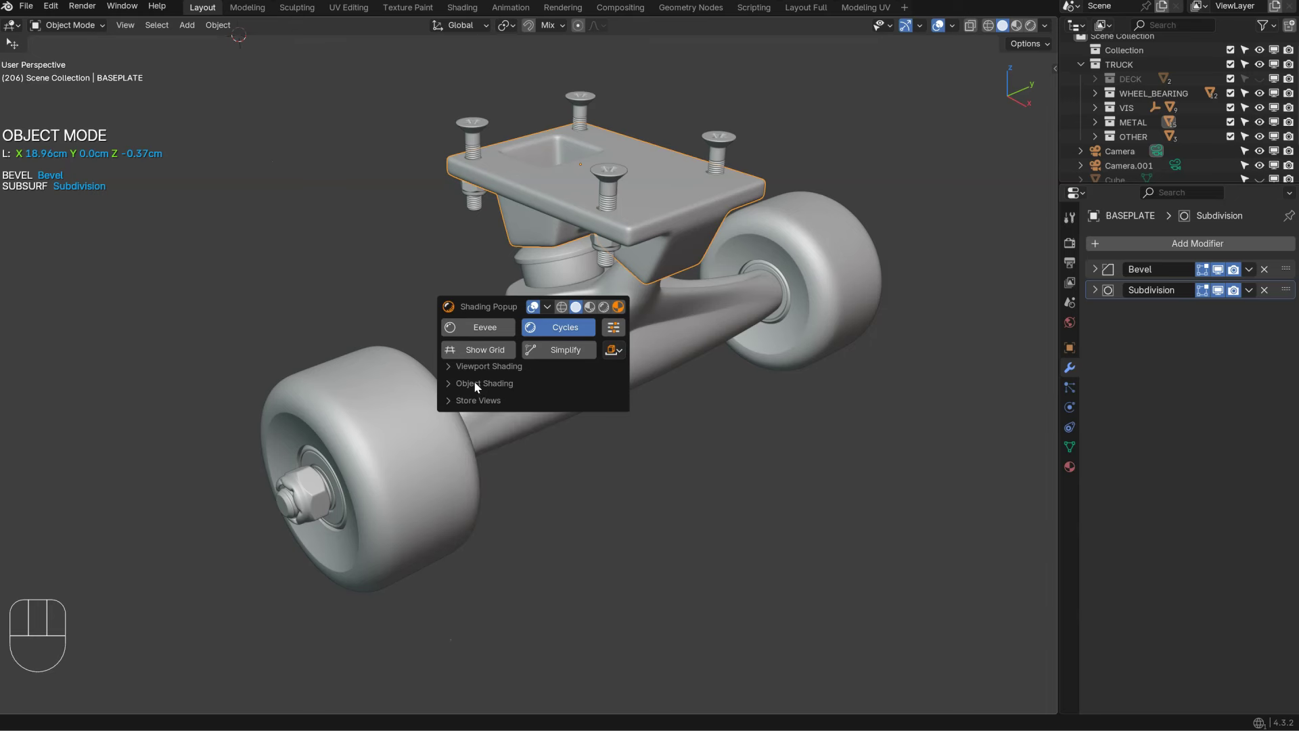
Step: Turn the viewport wireframe overlay on for the whole truck and off again
middle_drag(544, 243, 606, 247)
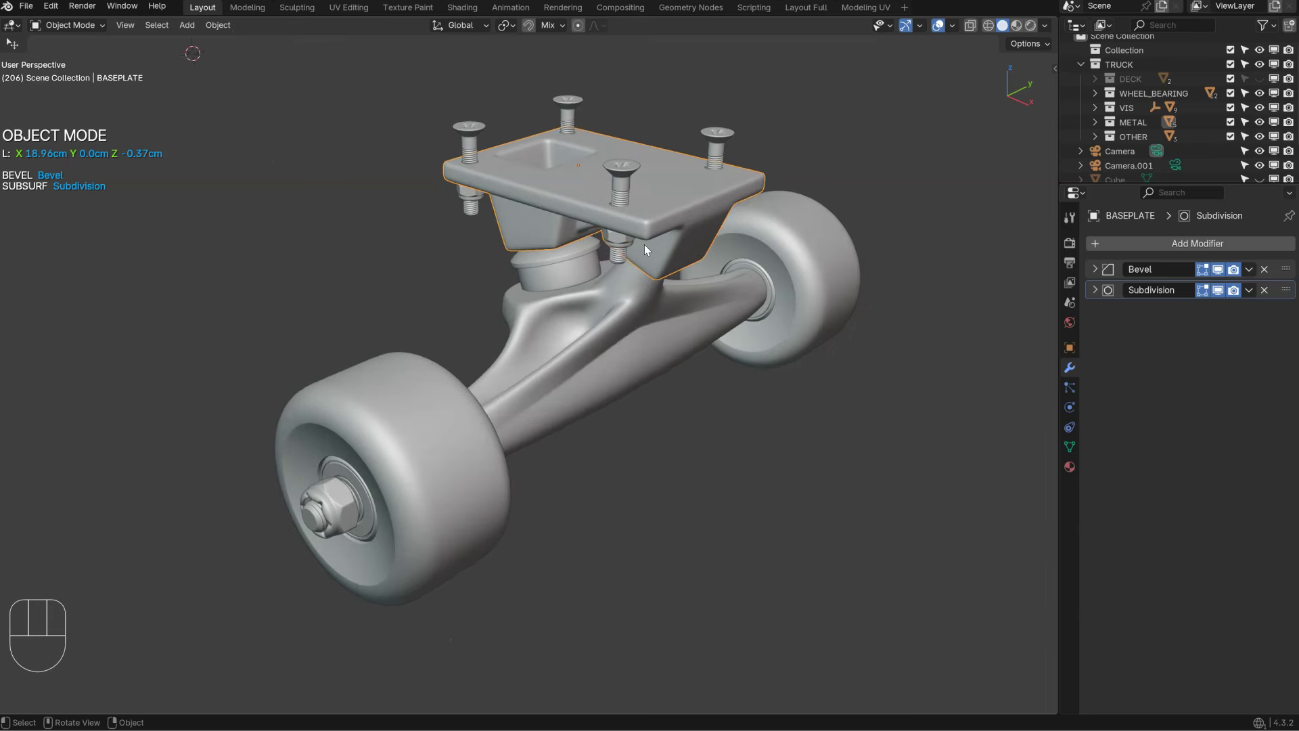
key(z)
click(566, 299)
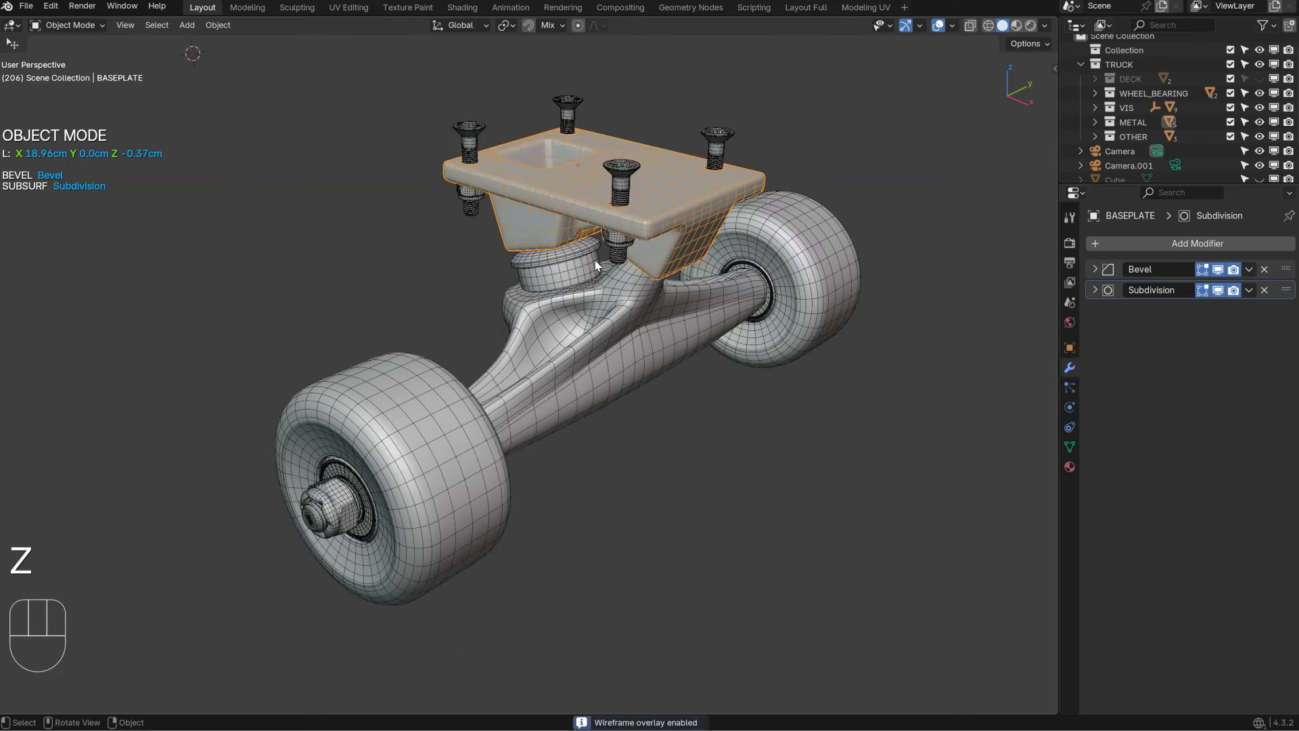
key(z)
click(534, 245)
Step: Enable object wireframe on the baseplate, and do the same for the front wheel
key(z)
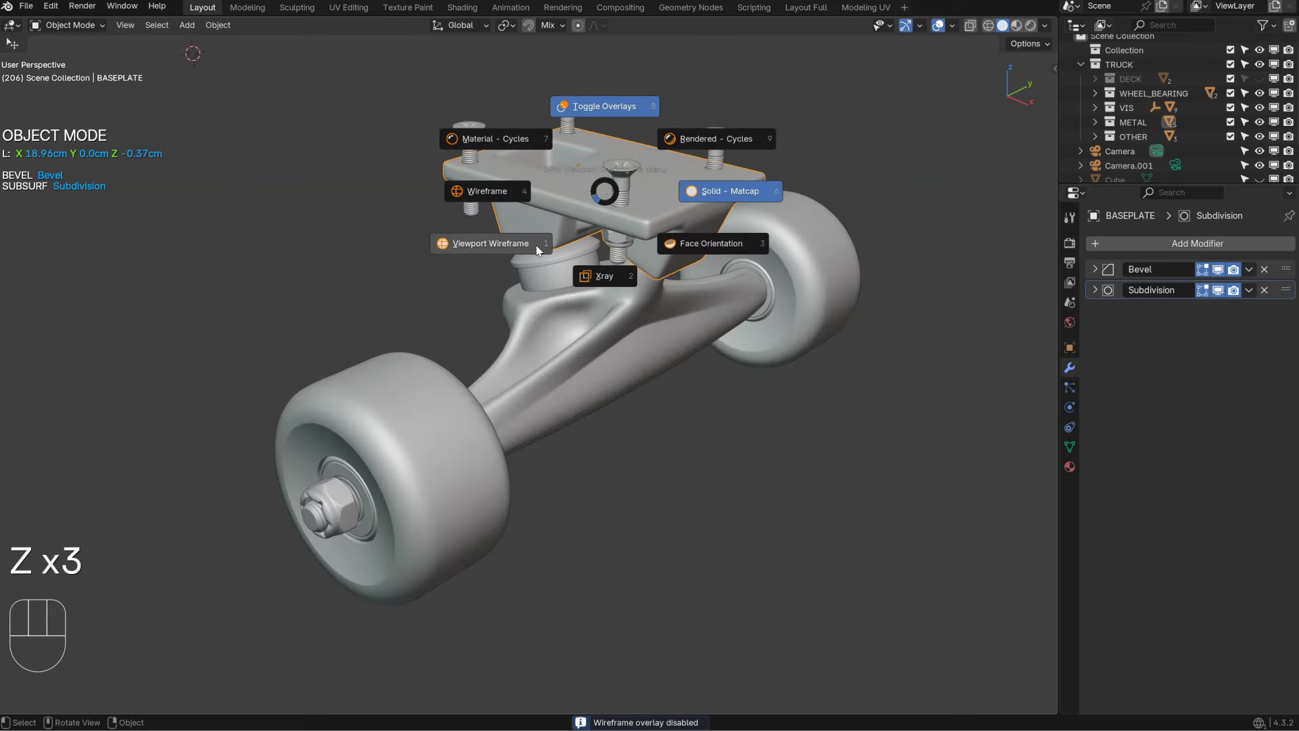
shift+click(535, 245)
click(466, 379)
key(z)
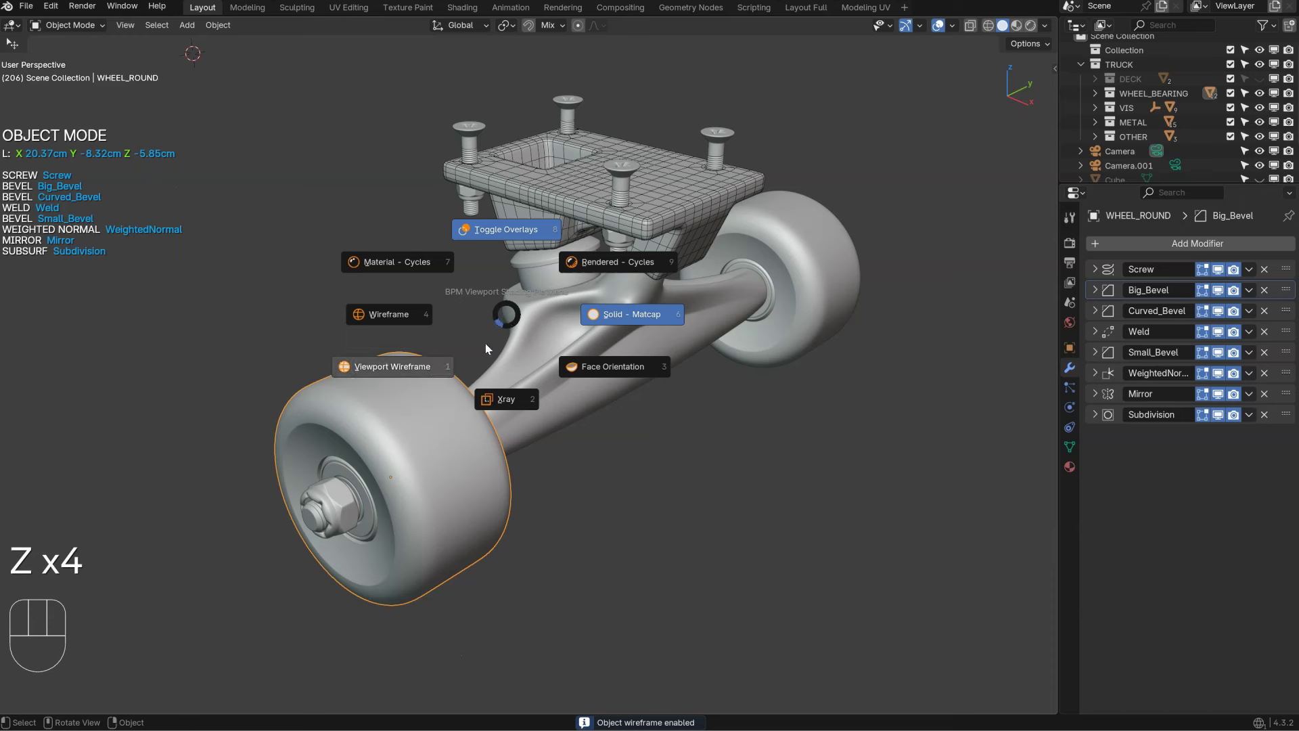
shift+click(428, 373)
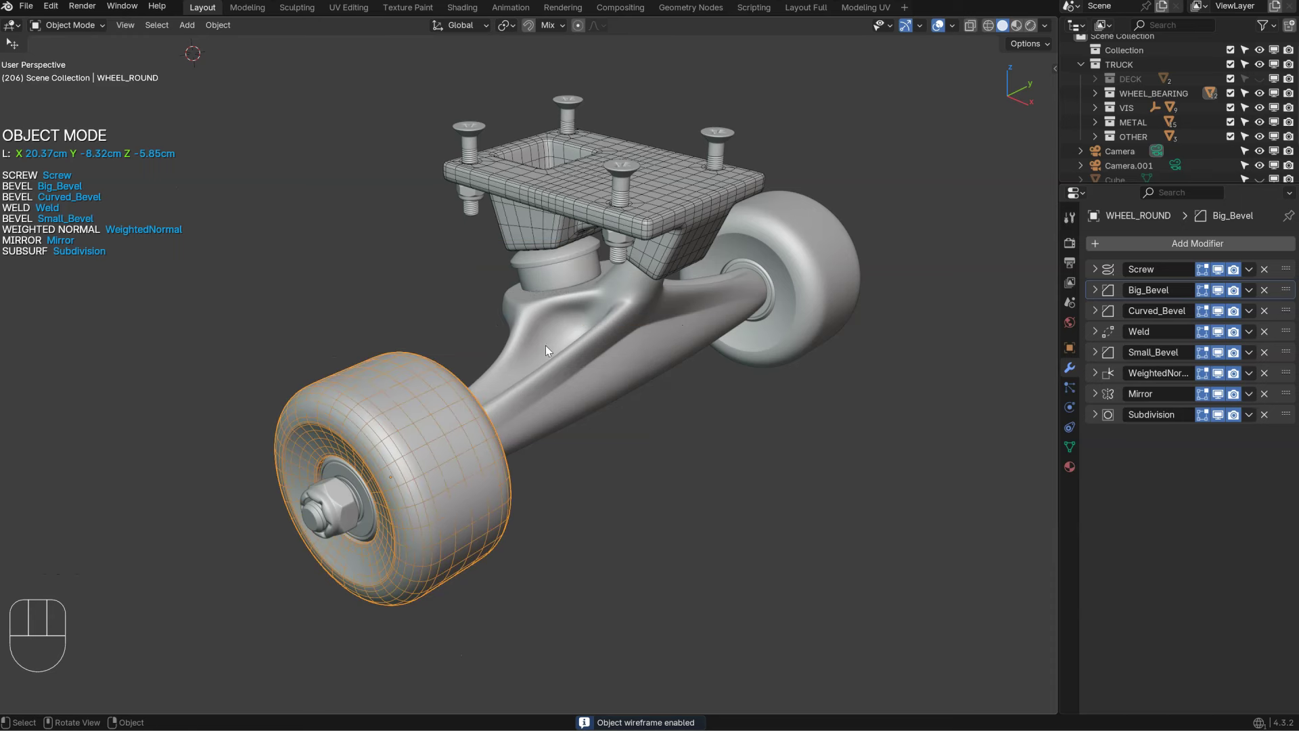
Step: Select the bushing, baseplate and front wheel together, enable object wireframe on them, and remove it from all three
click(557, 265)
click(557, 265)
shift+click(556, 279)
shift+click(529, 197)
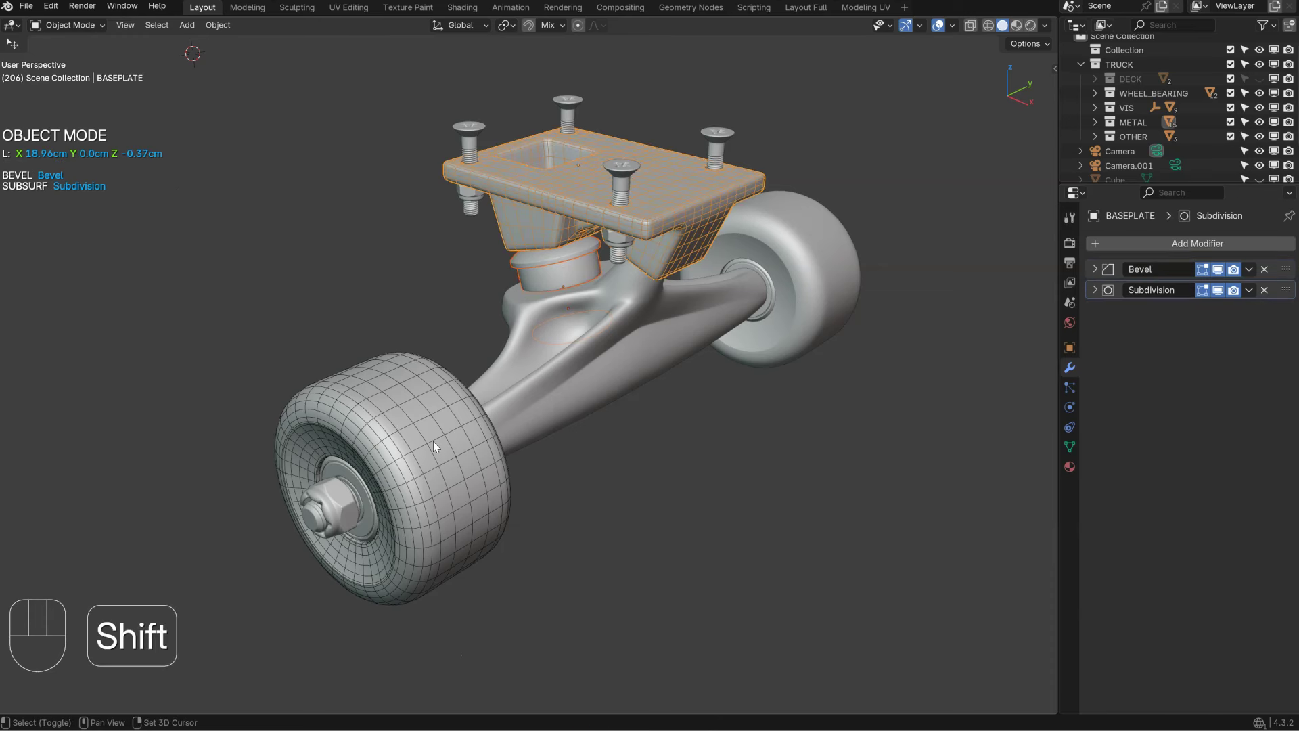
shift+click(433, 442)
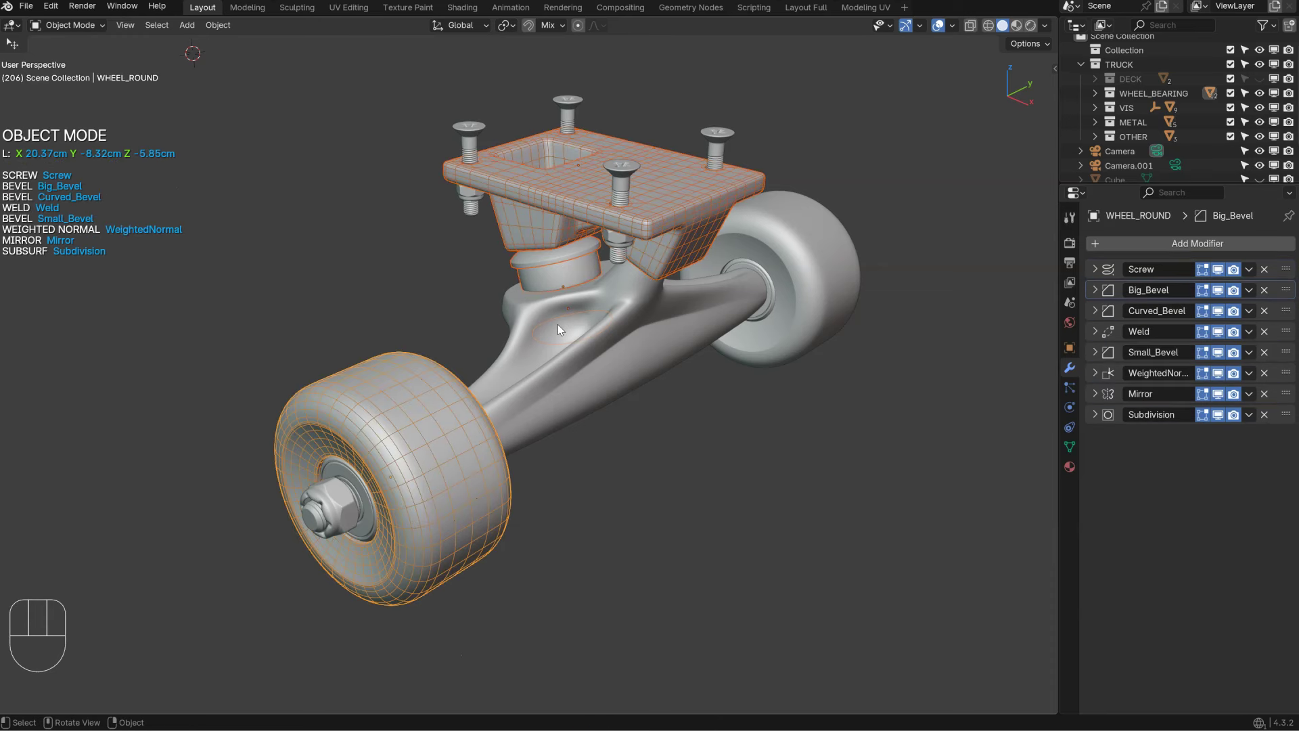
key(shift+z)
click(473, 376)
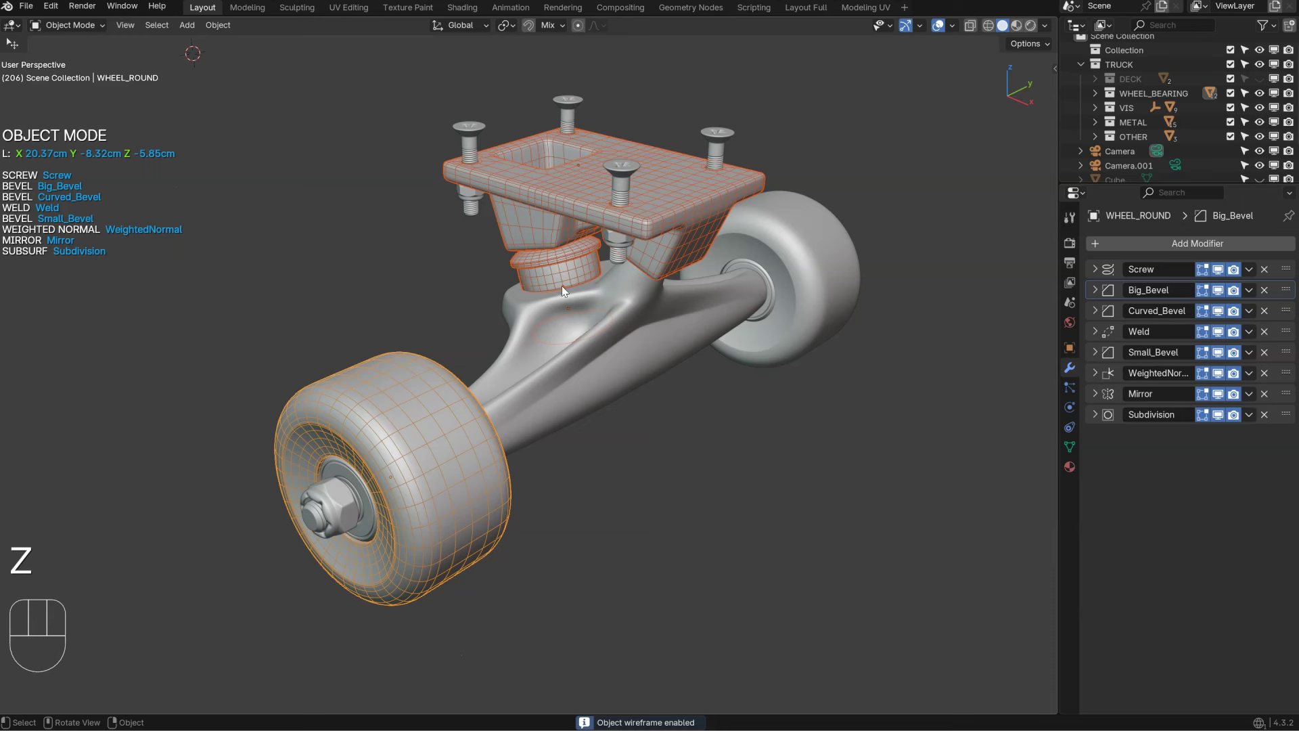
key(z)
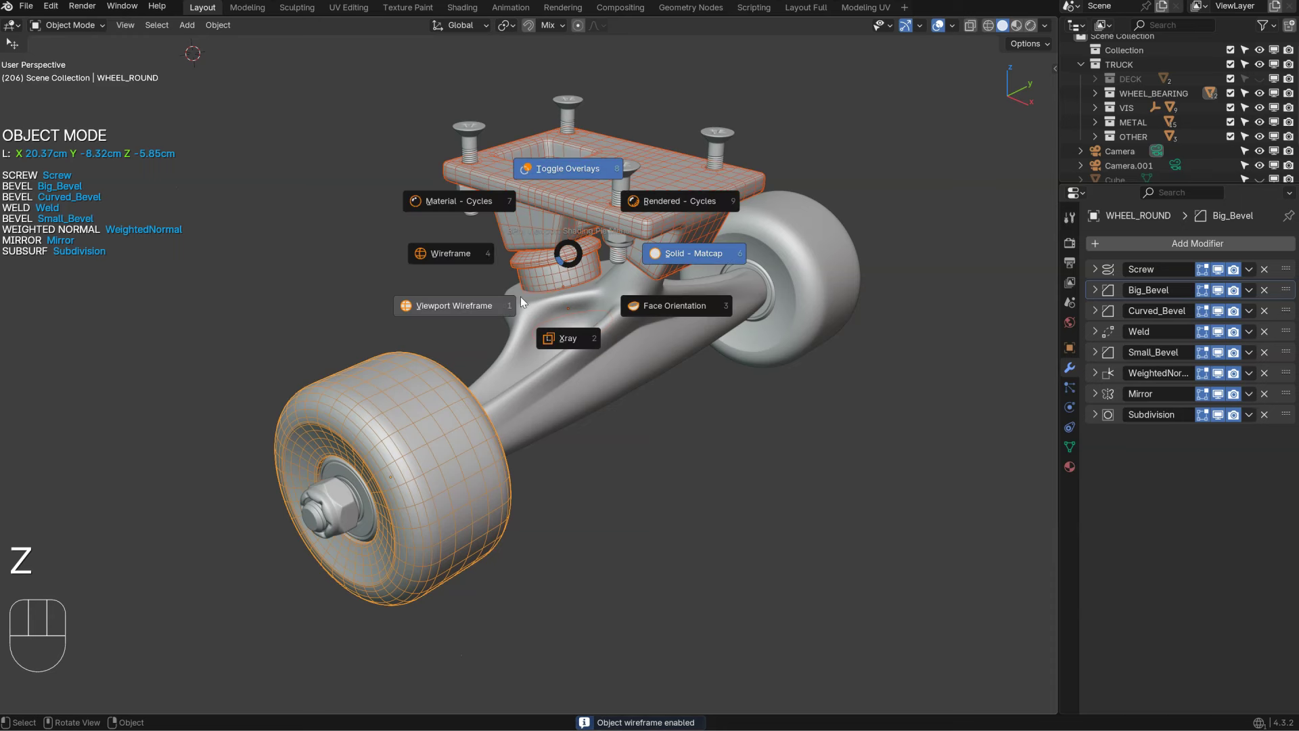
ctrl+click(480, 306)
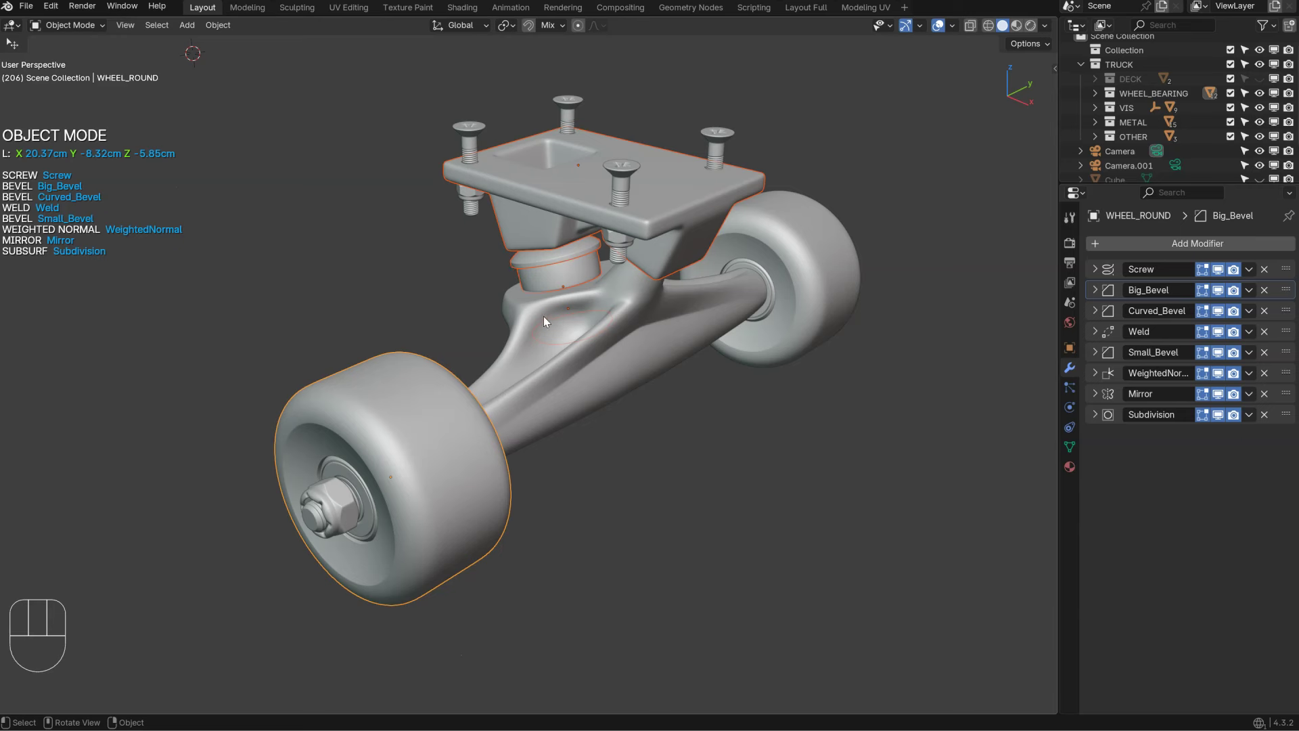
Step: Re-enable object wireframe on the three selected parts and disable it again
key(z)
shift+click(472, 357)
key(z)
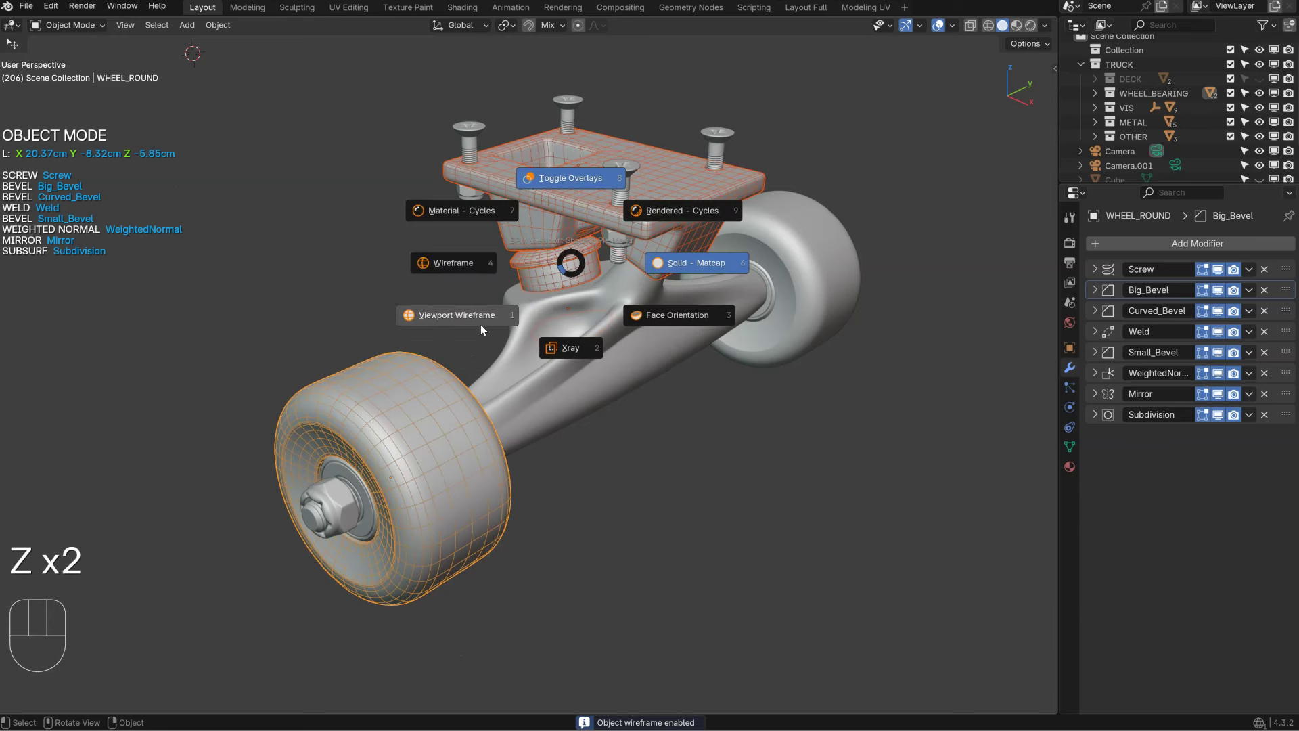
ctrl+click(480, 323)
Step: Toggle the wireframe overlay on and off once more with the three parts still selected
key(z)
click(480, 355)
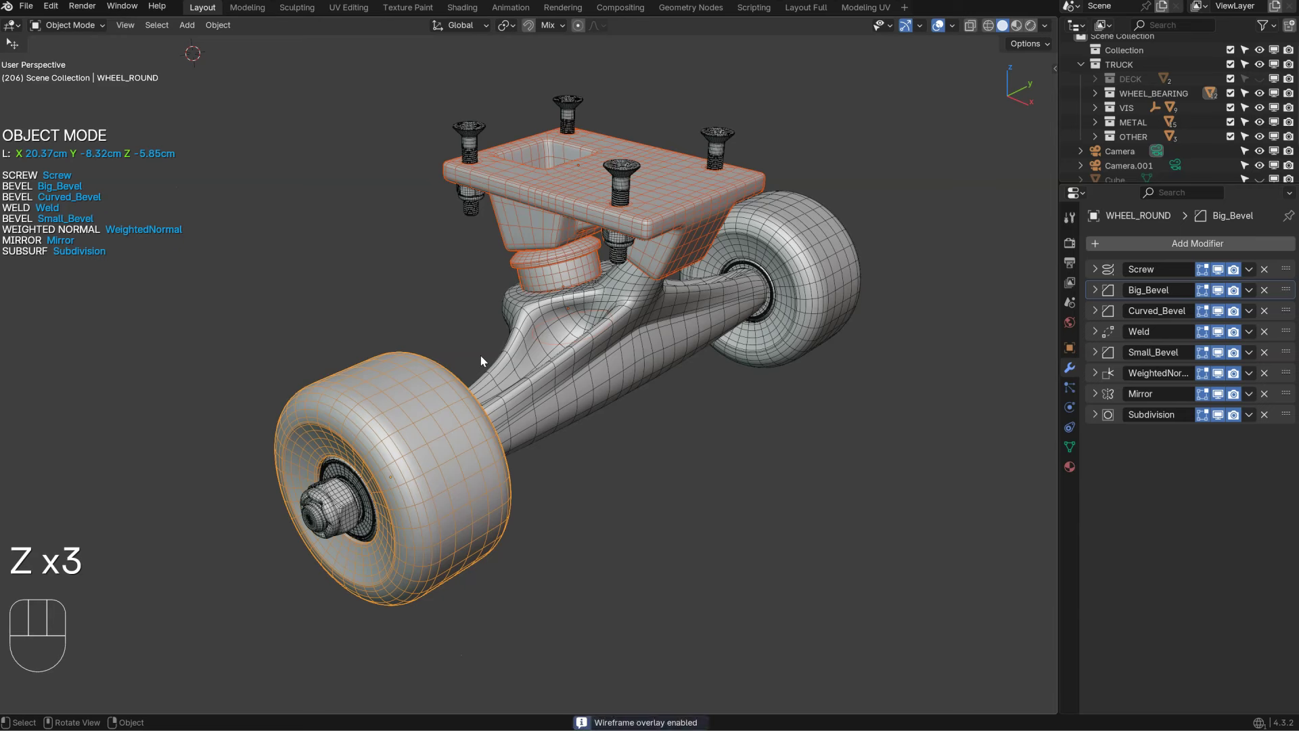
key(z)
click(502, 323)
Step: Switch the solid shading to Matcap with random colors, and return it to plain Matcap
key(z)
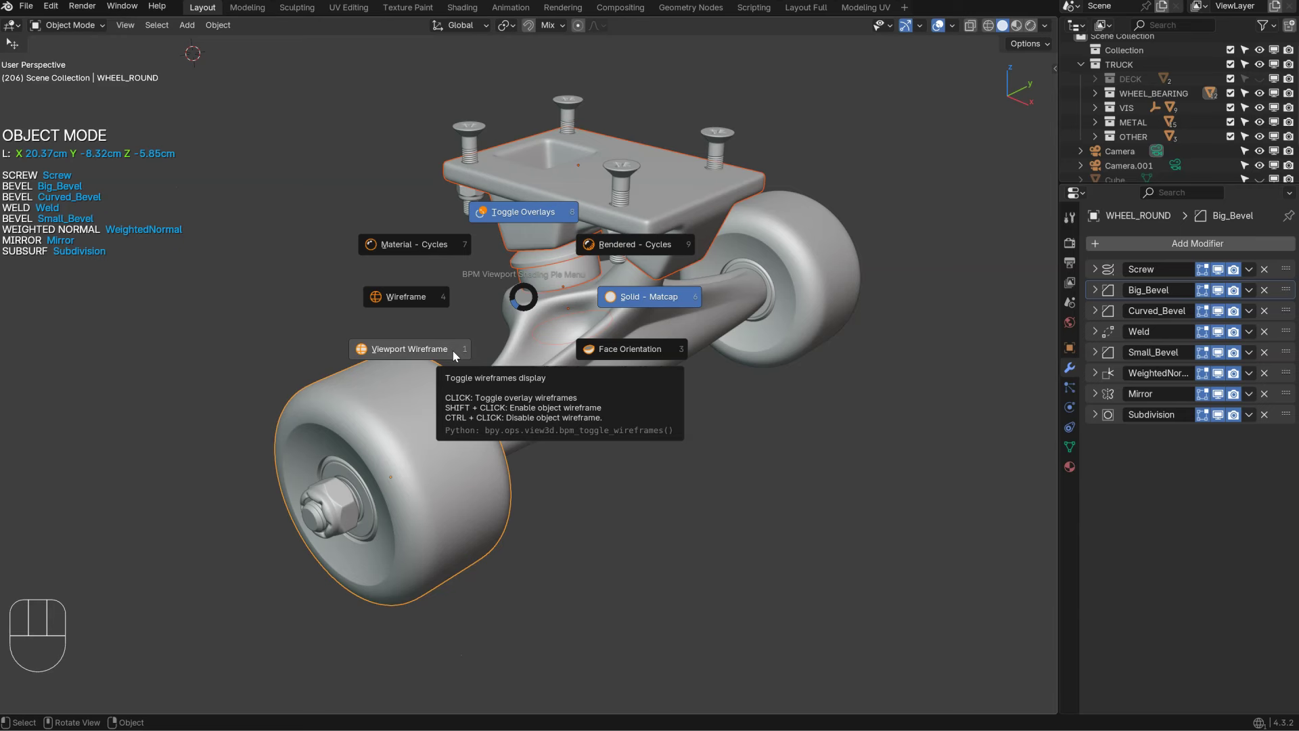
alt+click(654, 296)
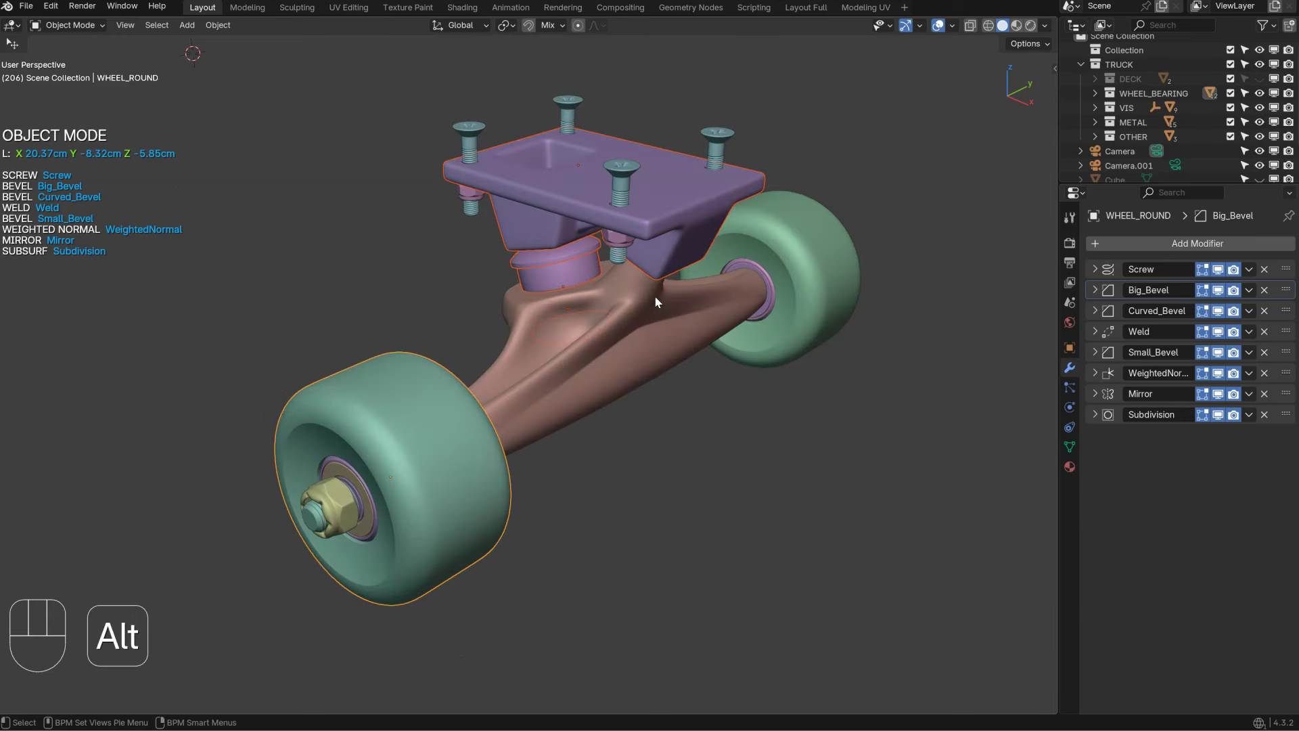
key(alt+z)
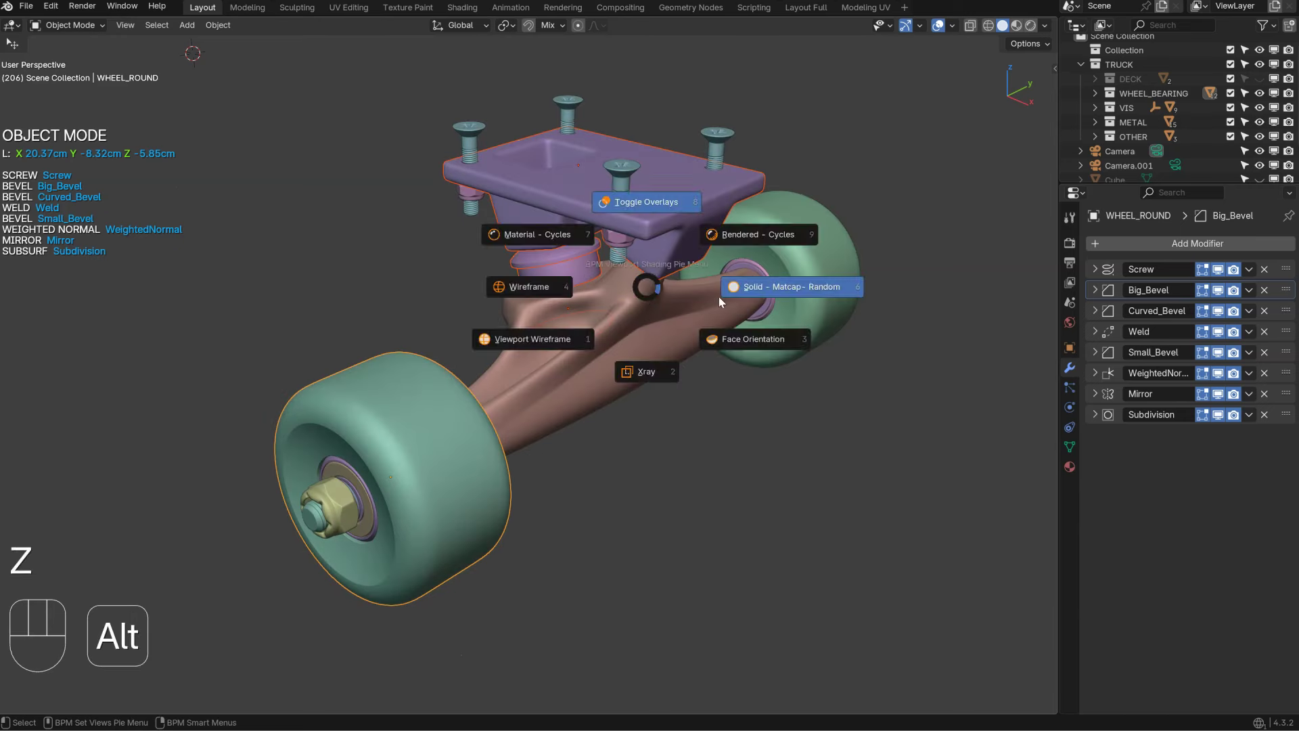
alt+click(774, 286)
key(z)
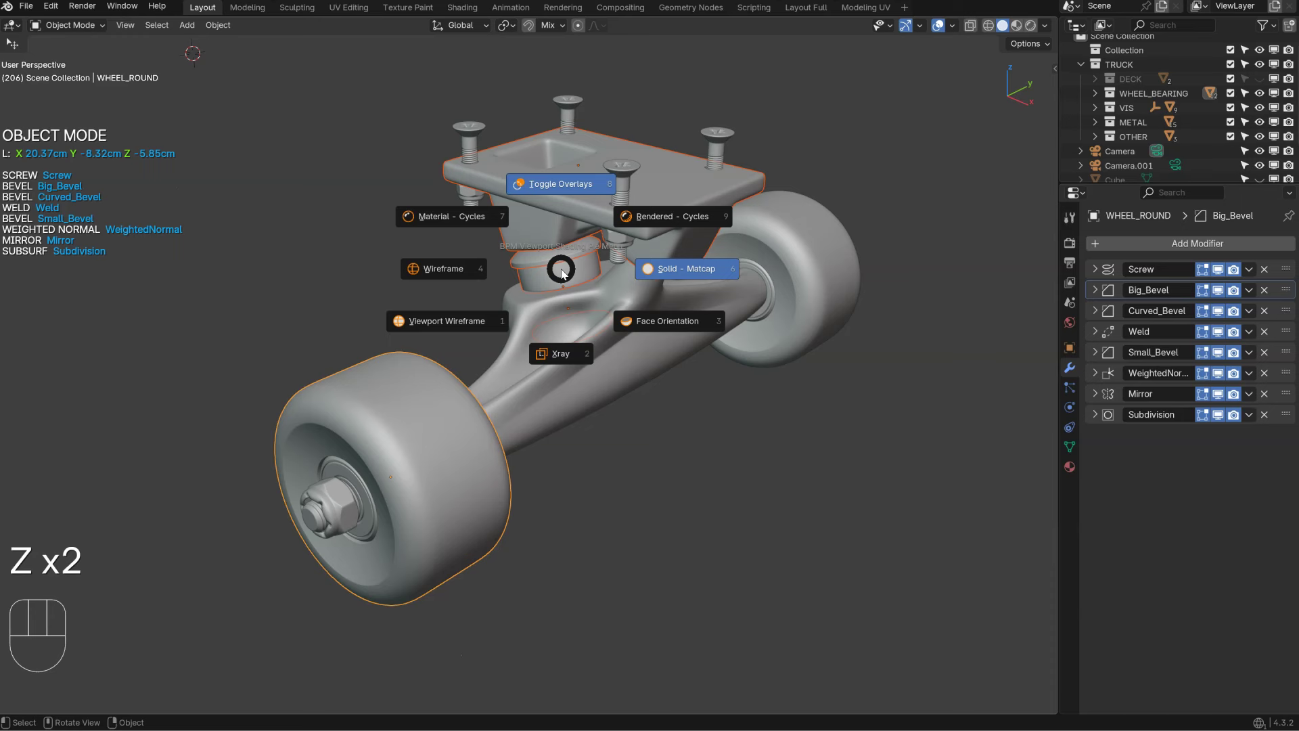
click(683, 270)
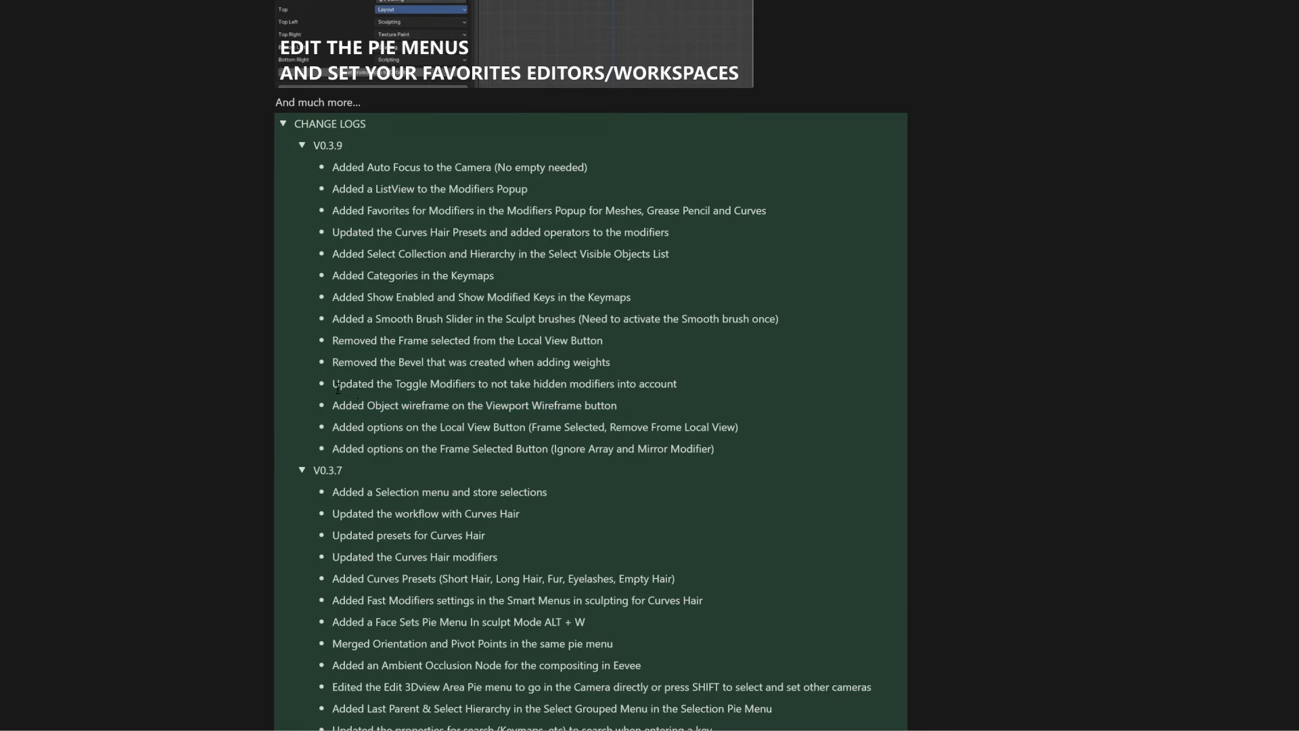
Step: Highlight the change log entries about Toggle Modifiers ignoring hidden modifiers and the Bevel removed when adding weights
drag(333, 384, 688, 386)
drag(332, 362, 652, 362)
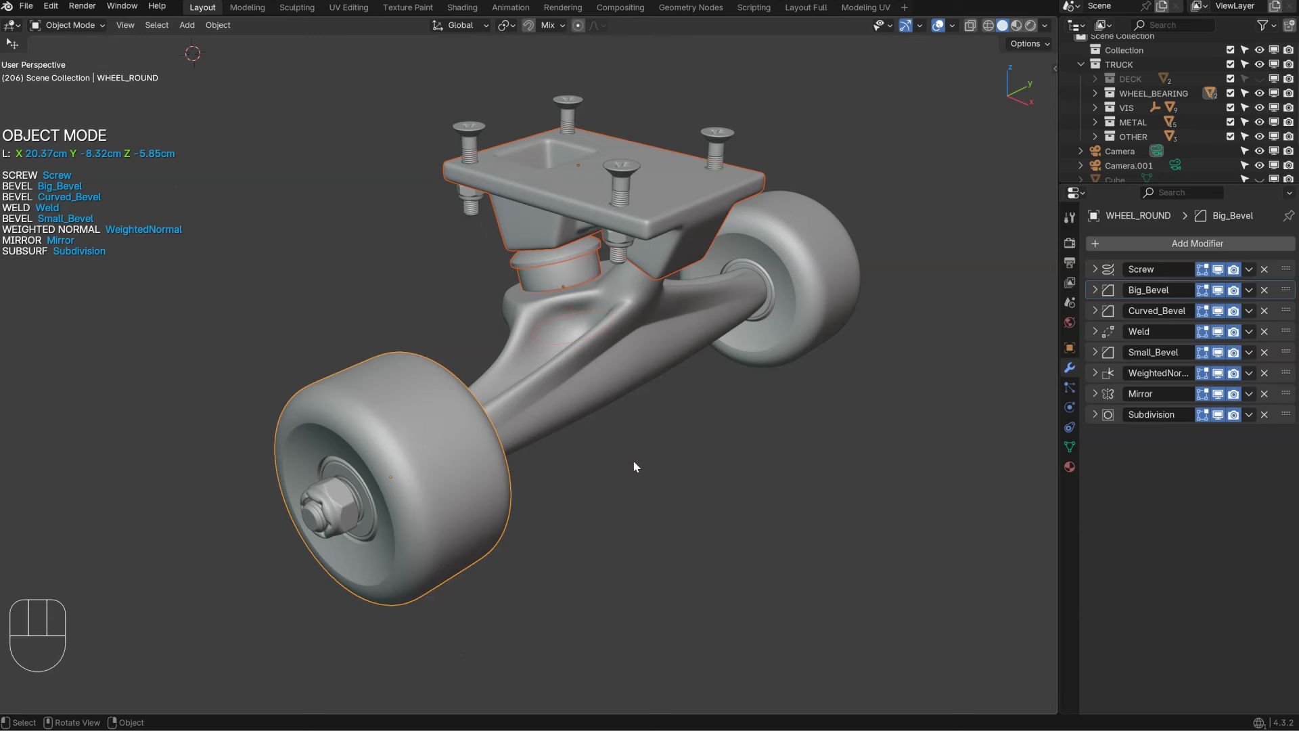
Step: Add a cube to the scene and frame it in the viewport
scroll(642, 463, down, 3)
shift+middle_drag(653, 459, 553, 407)
key(shift+a)
mouse_move(514, 402)
click(612, 416)
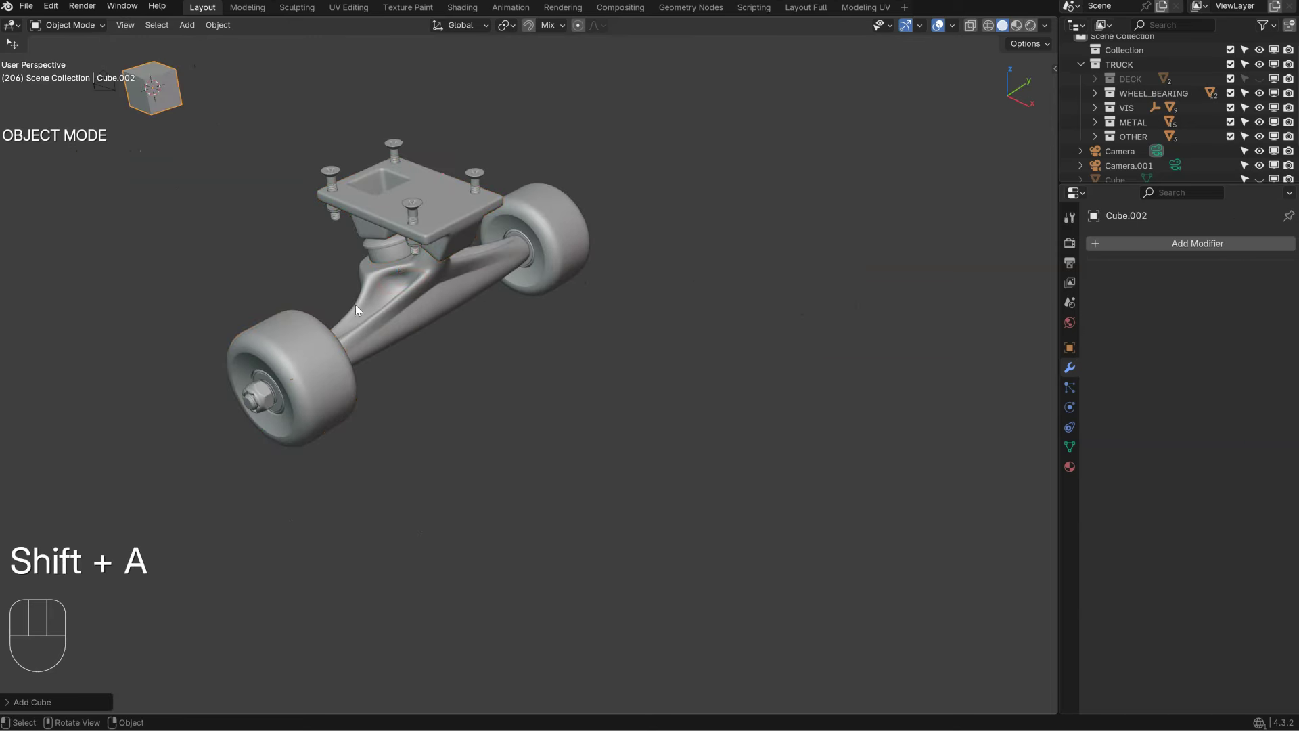
key(ctrl+space)
scroll(529, 323, down, 3)
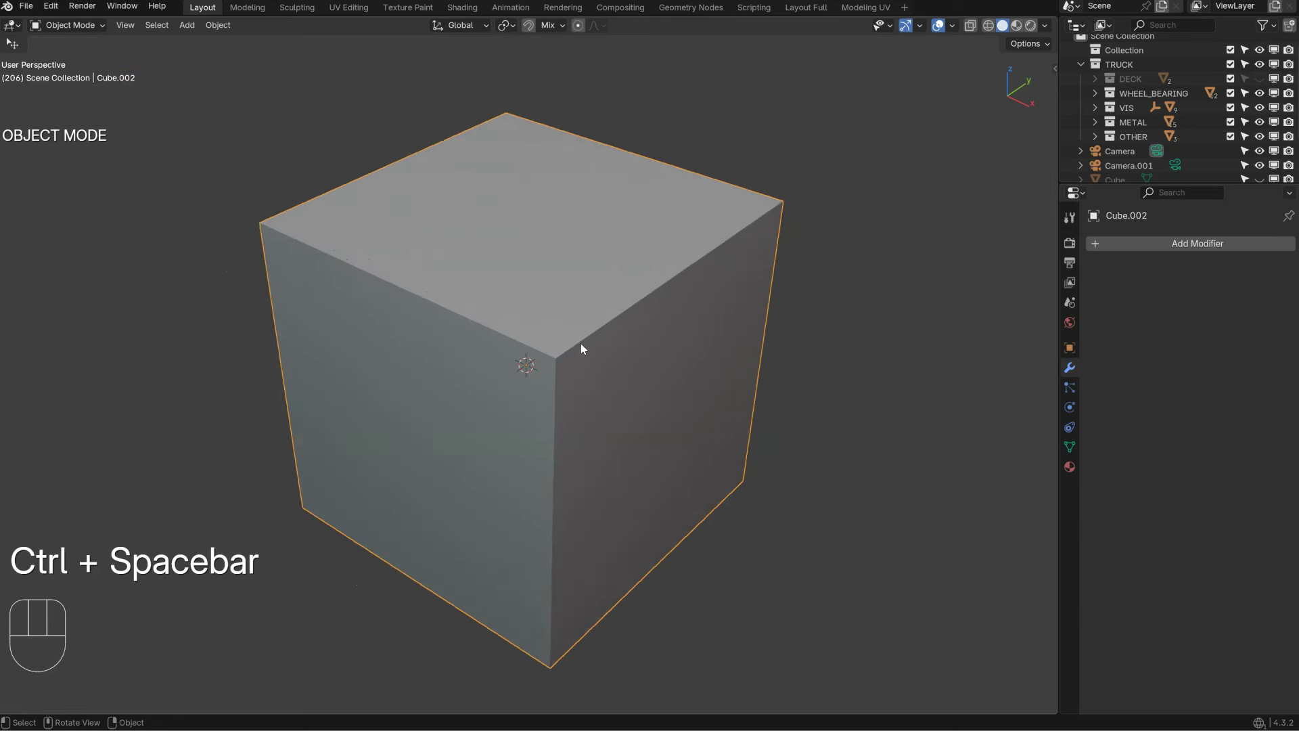
middle_drag(581, 343, 587, 336)
Step: Set the bevel weight of the cube's front vertical edge to 1.00 in Edit Mode, and return to Object Mode
key(Tab)
click(581, 376)
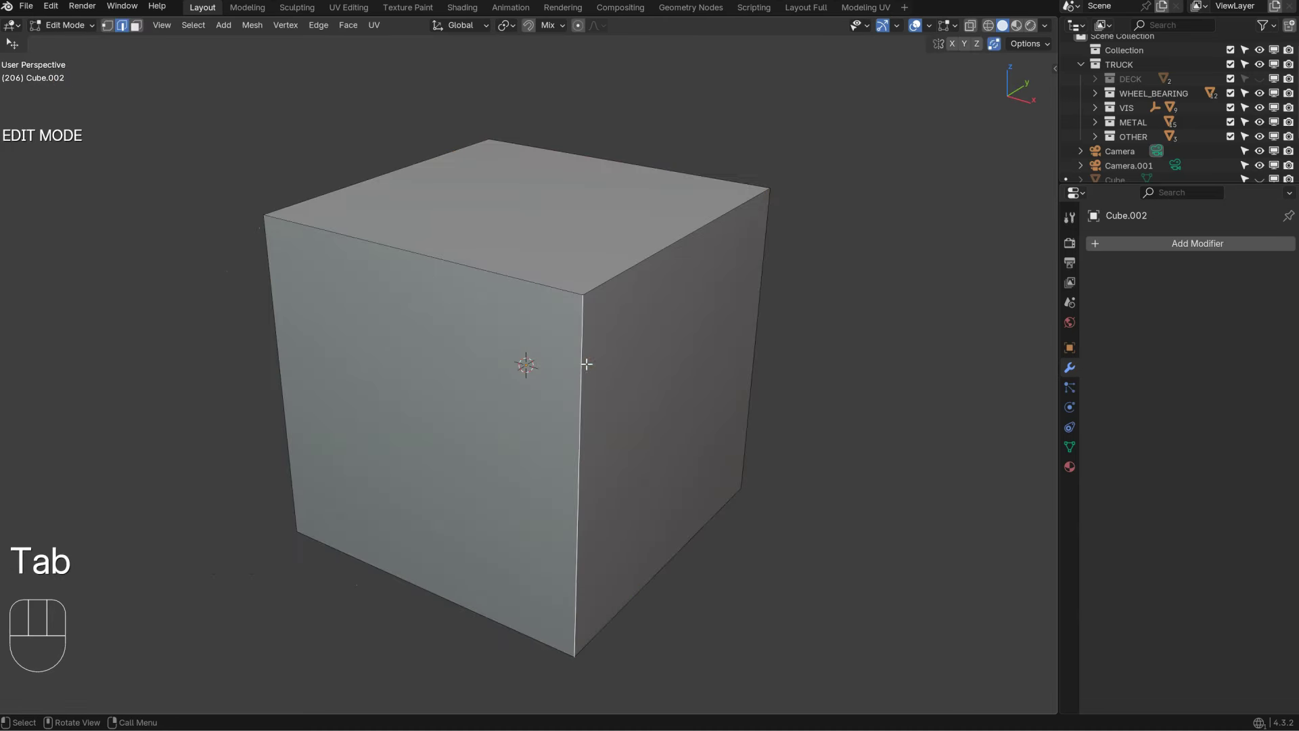
right_click(634, 365)
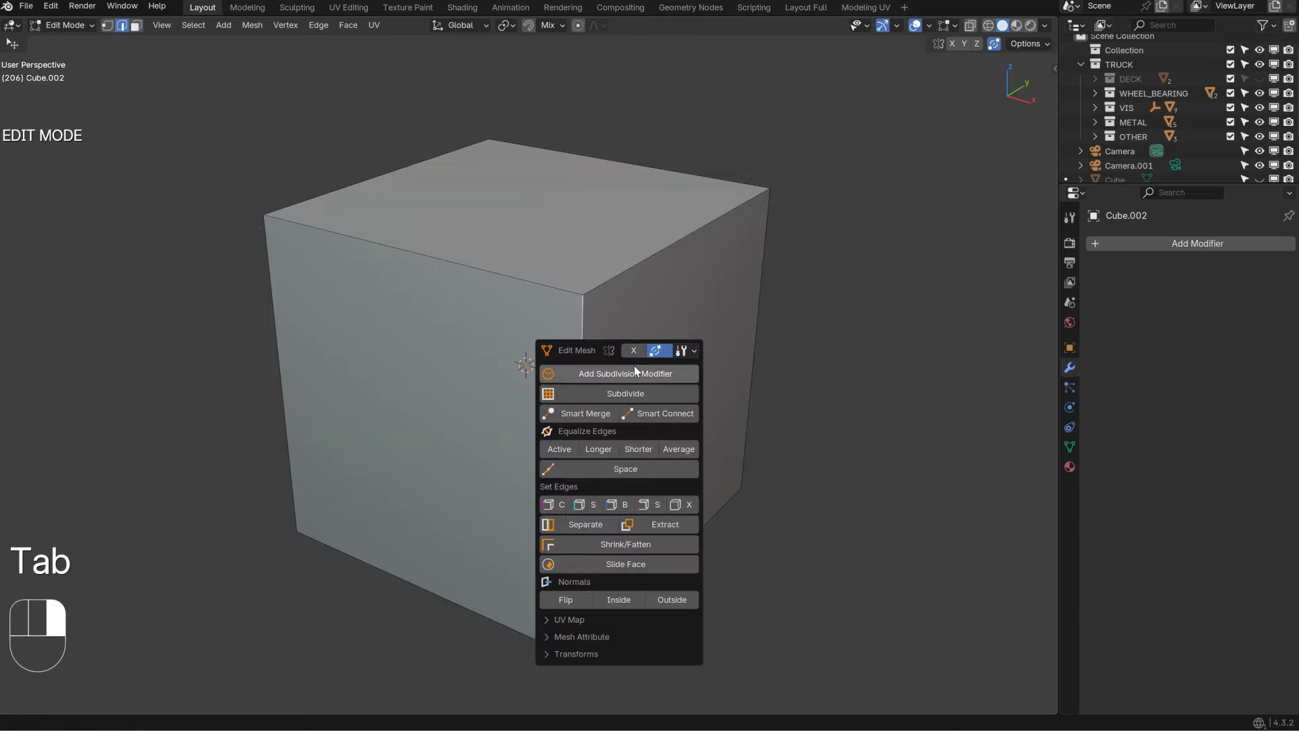
shift+click(617, 504)
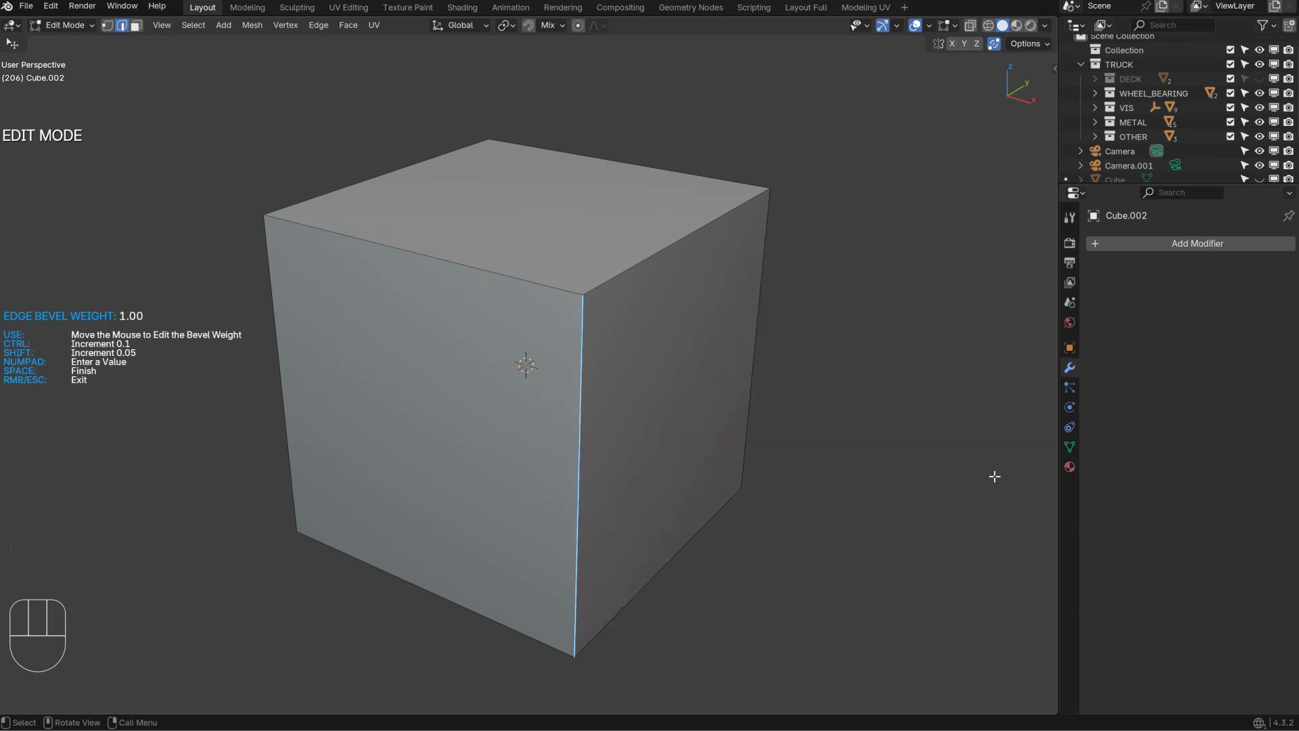
click(940, 438)
key(Tab)
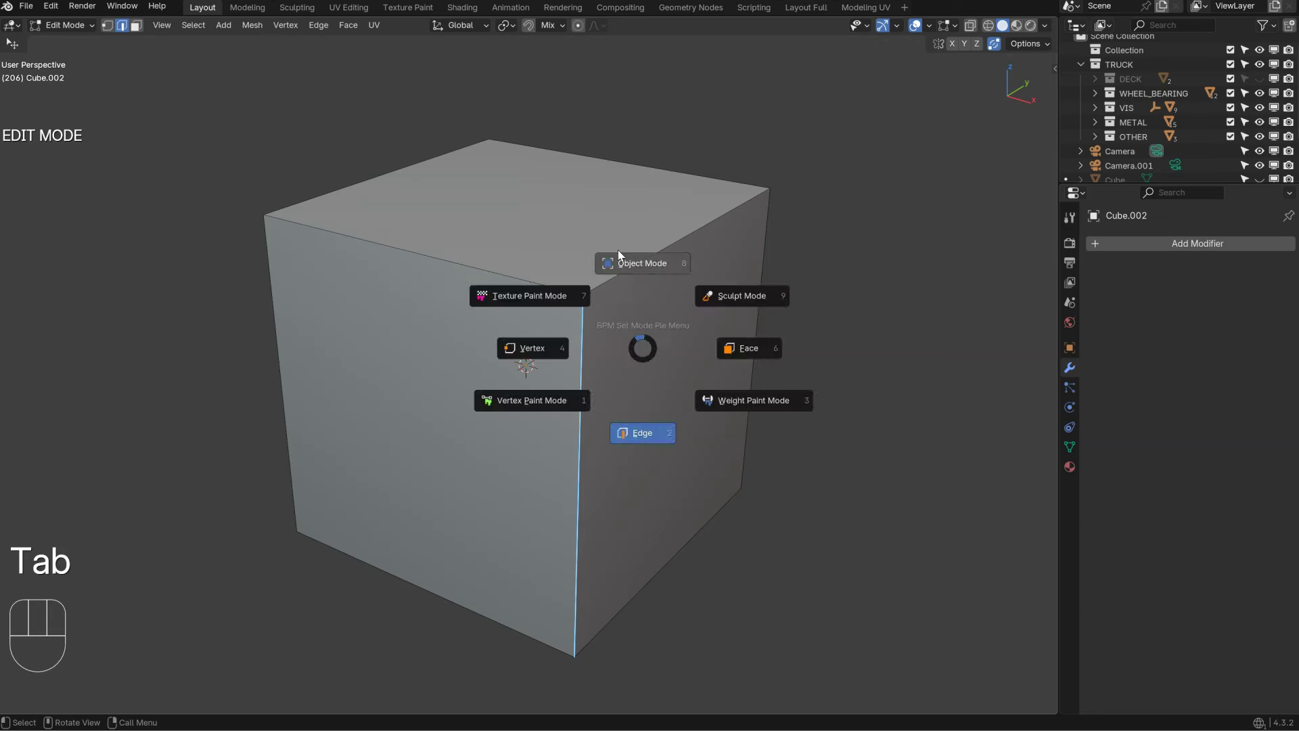
click(618, 253)
middle_drag(612, 340, 611, 341)
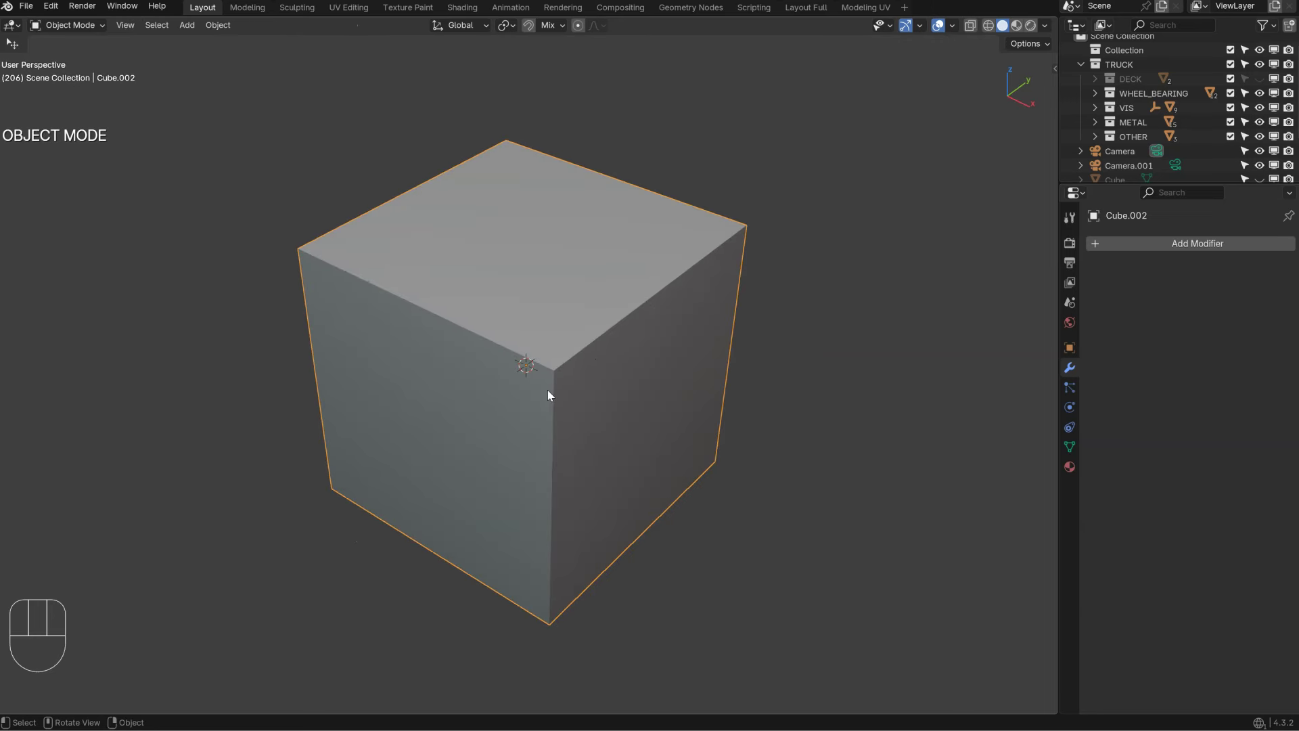
Step: Remove the bevel weight from the cube's front vertical edge in Edit Mode
key(Tab)
alt+right_click(619, 409)
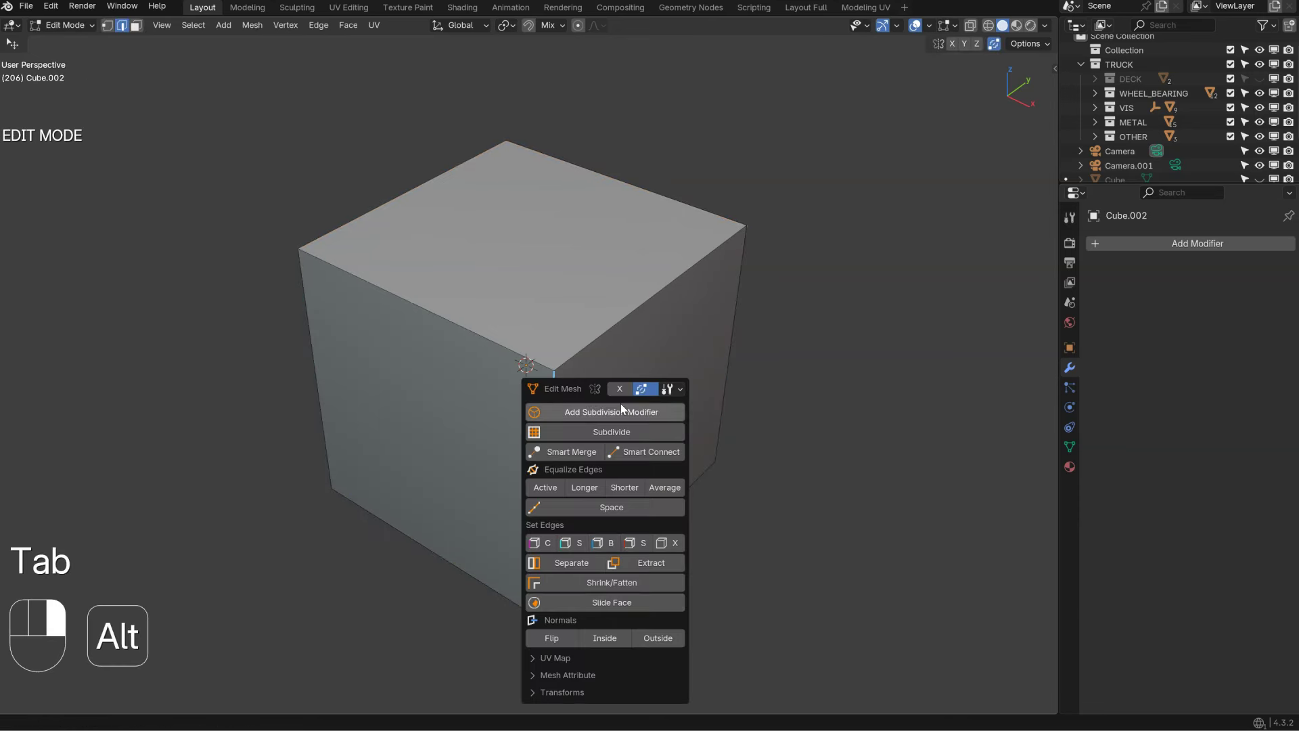
ctrl+click(602, 543)
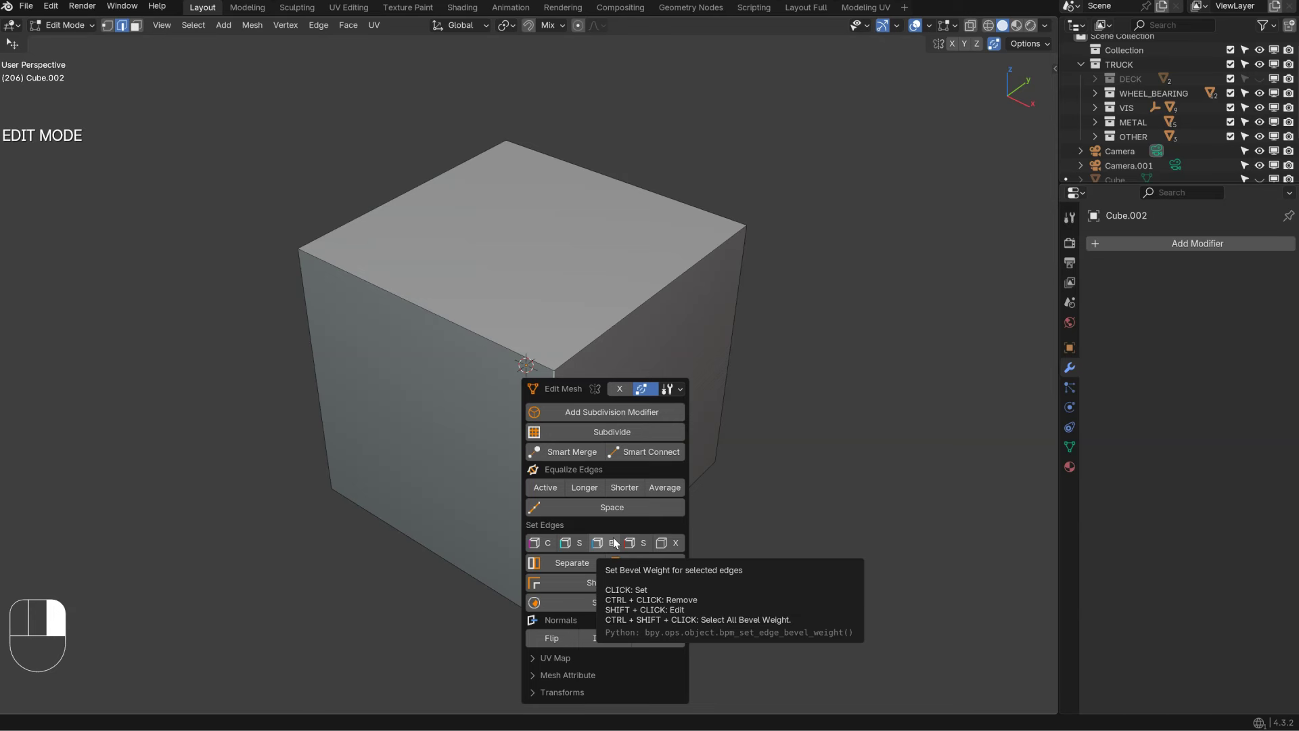
Step: Set a bevel weight on the cube's front vertical edge and the top face's front-right edge
click(614, 326)
shift+click(538, 376)
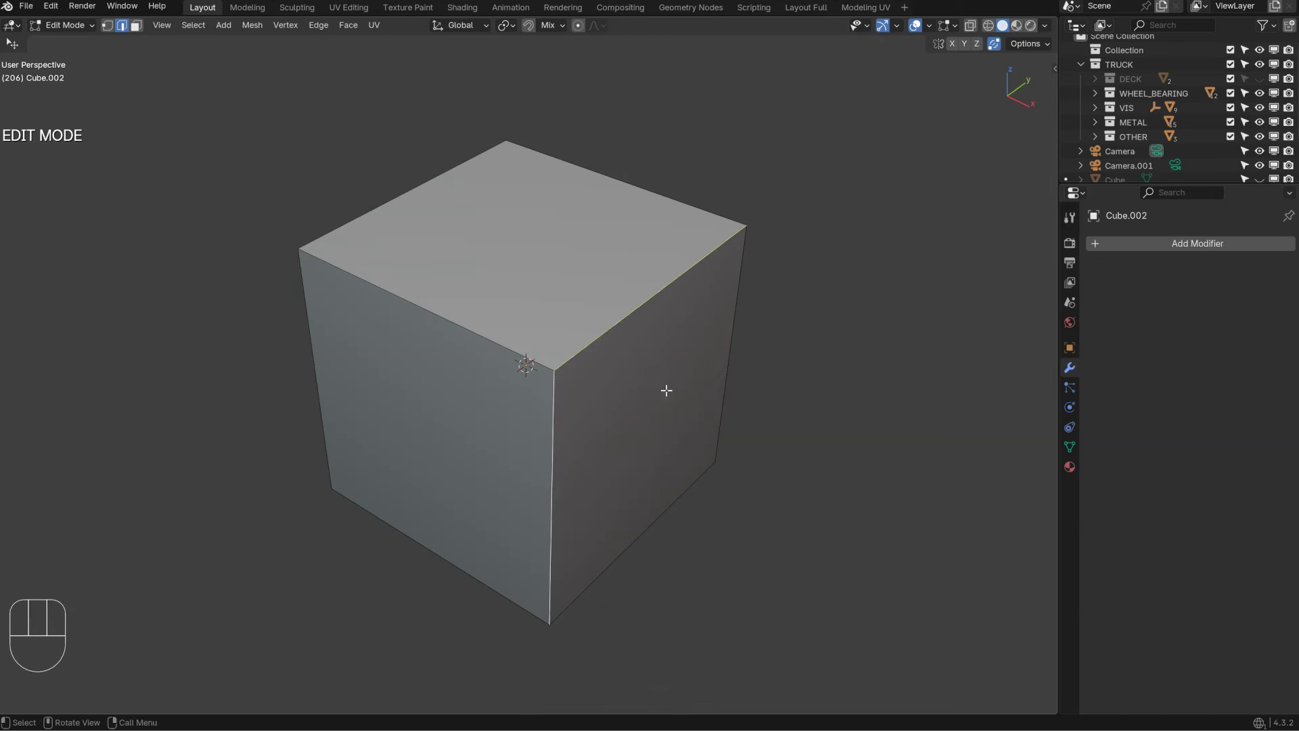
alt+right_click(666, 390)
click(675, 529)
Step: Mark the top face's front-left edge as a seam
alt+right_click(676, 351)
click(426, 294)
alt+right_click(530, 347)
click(549, 480)
Step: Select all seam edges of the cube through the seam option and clear their edge marks
click(304, 328)
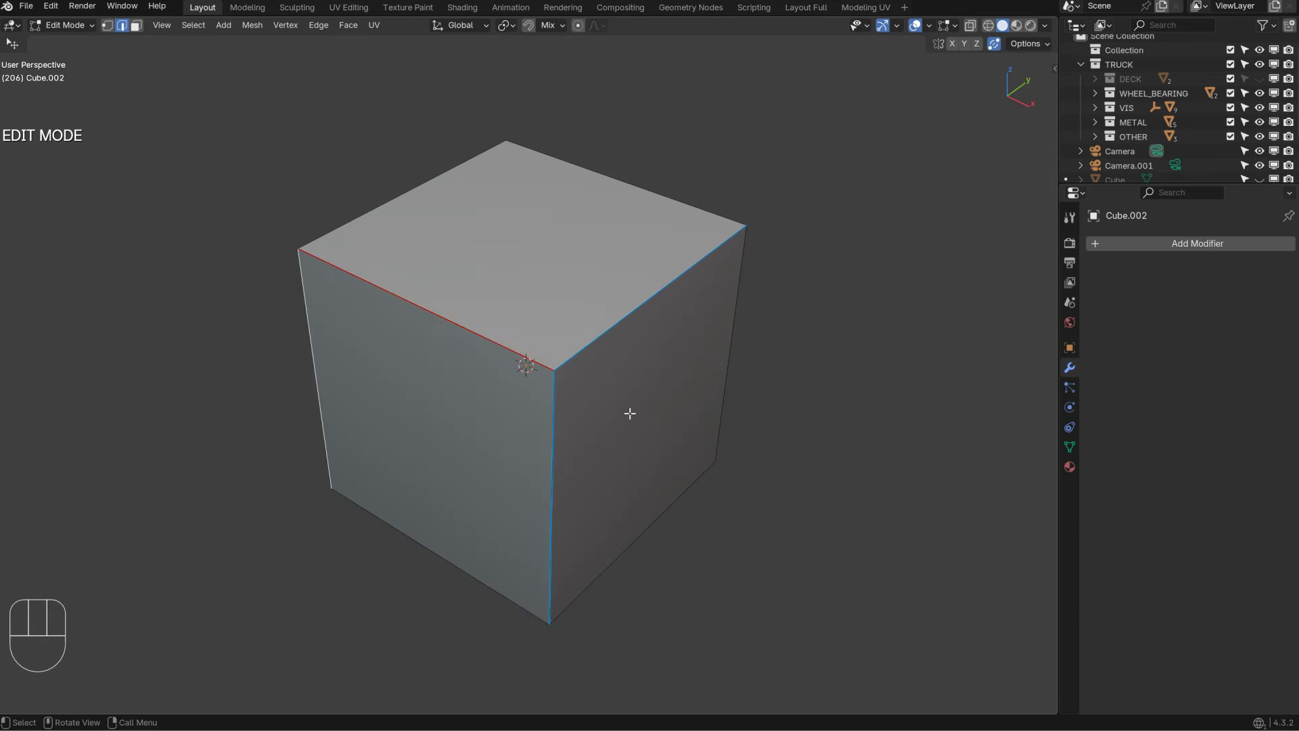
alt+right_click(568, 497)
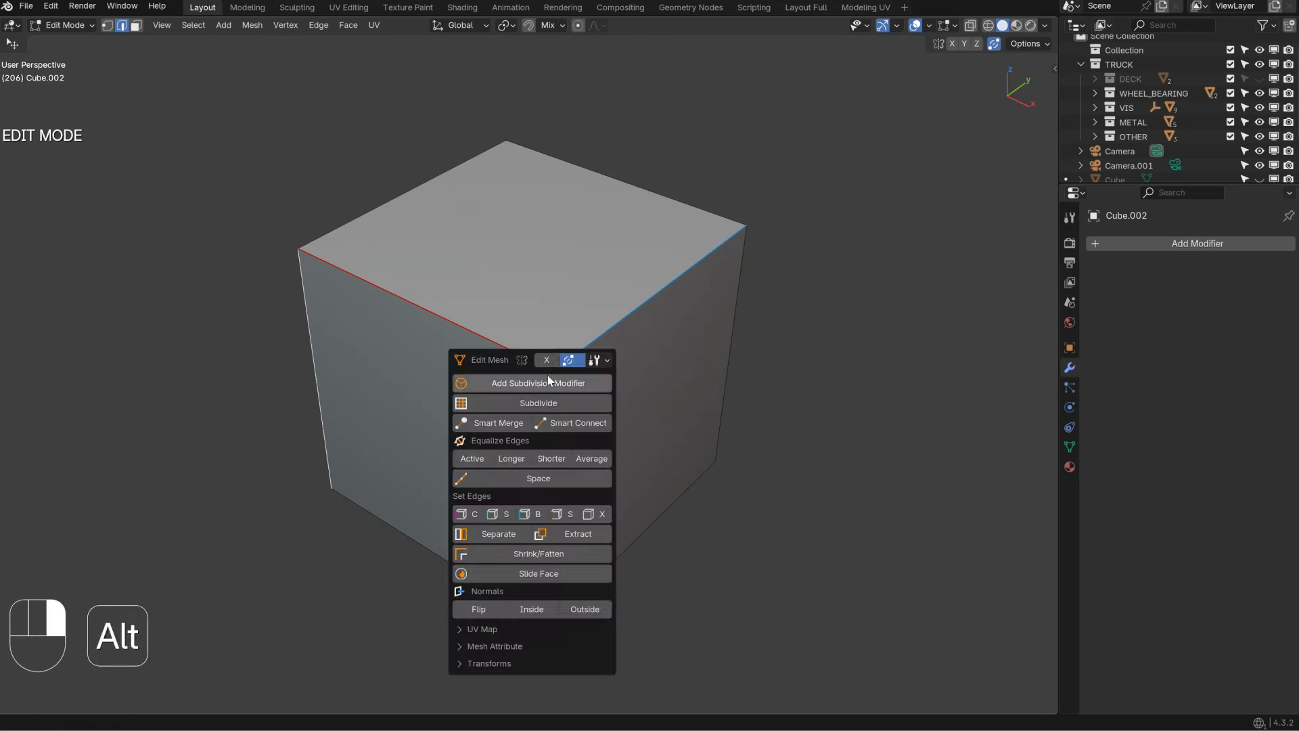
ctrl+shift+click(568, 514)
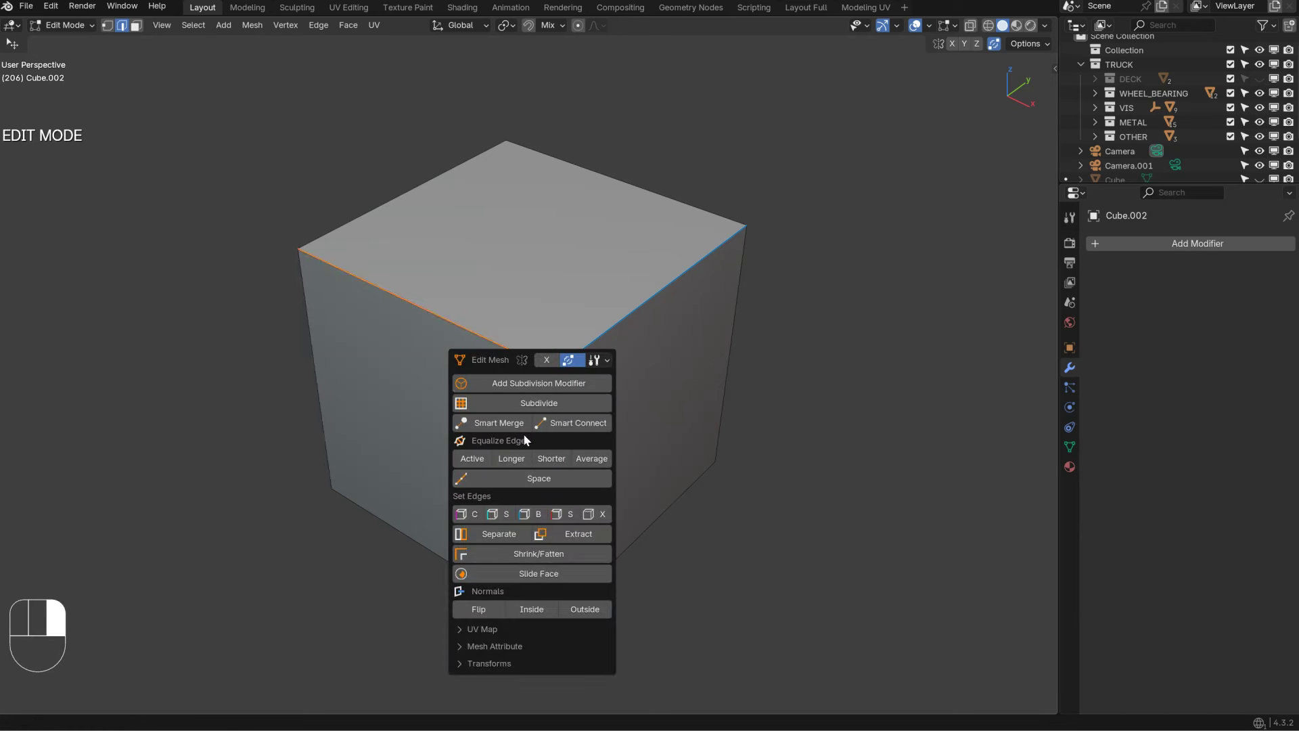
click(600, 514)
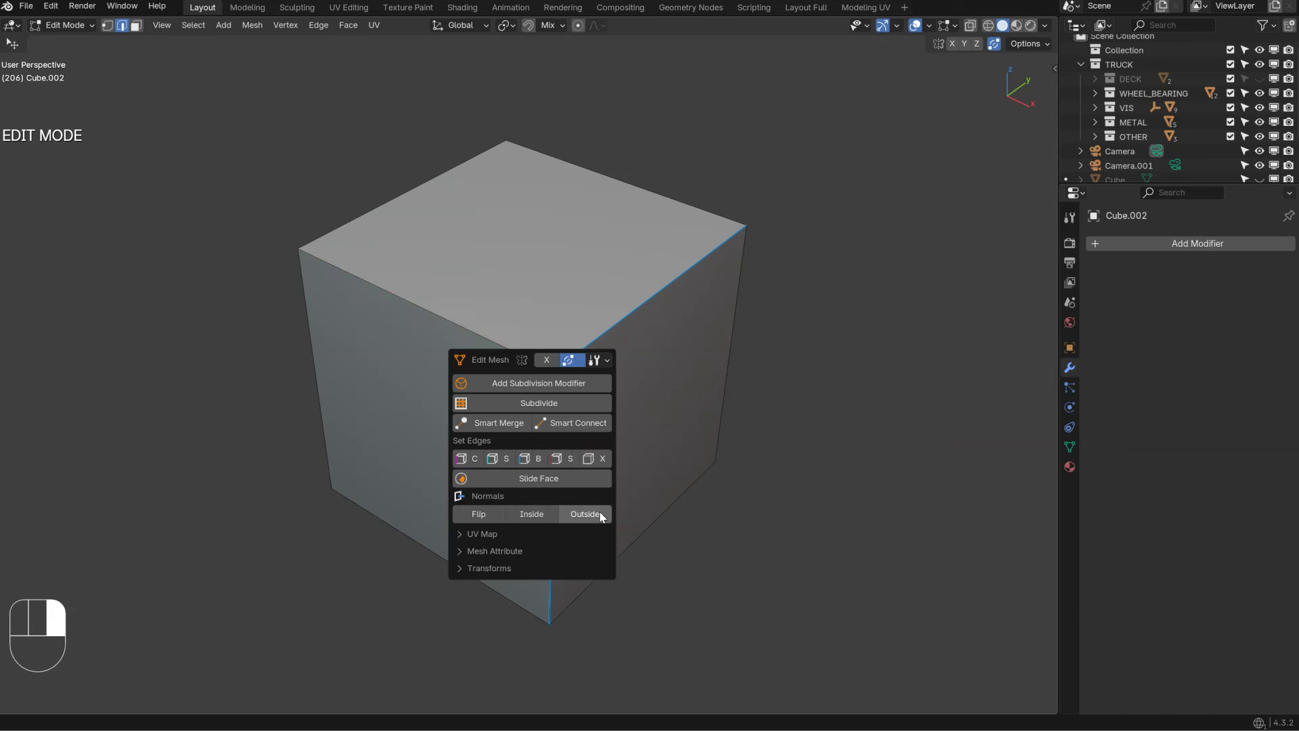
Step: Select the whole cube mesh and clear all of its remaining edge weights and marks
key(a)
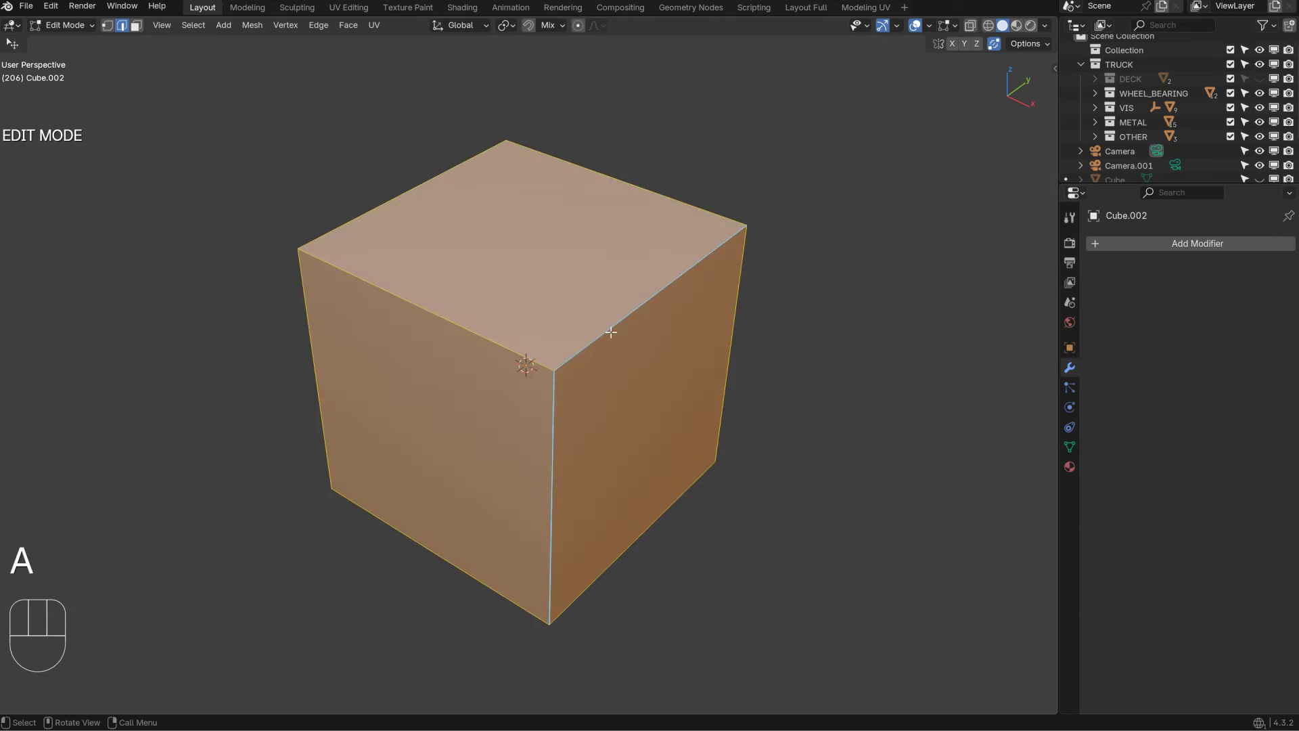
alt+right_click(697, 363)
click(748, 497)
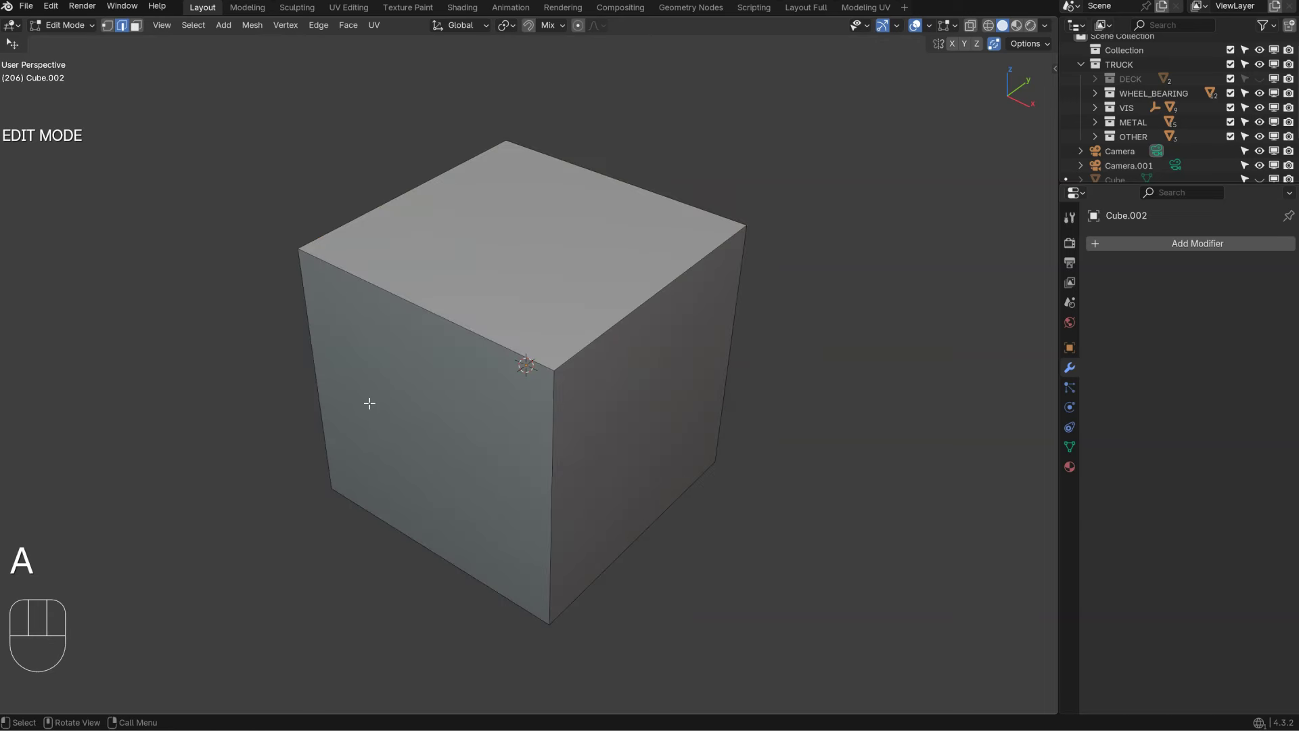
Step: Return to Object Mode and highlight the change log entry about the Smooth Brush Slider in the Sculpt brushes
key(Tab)
click(522, 292)
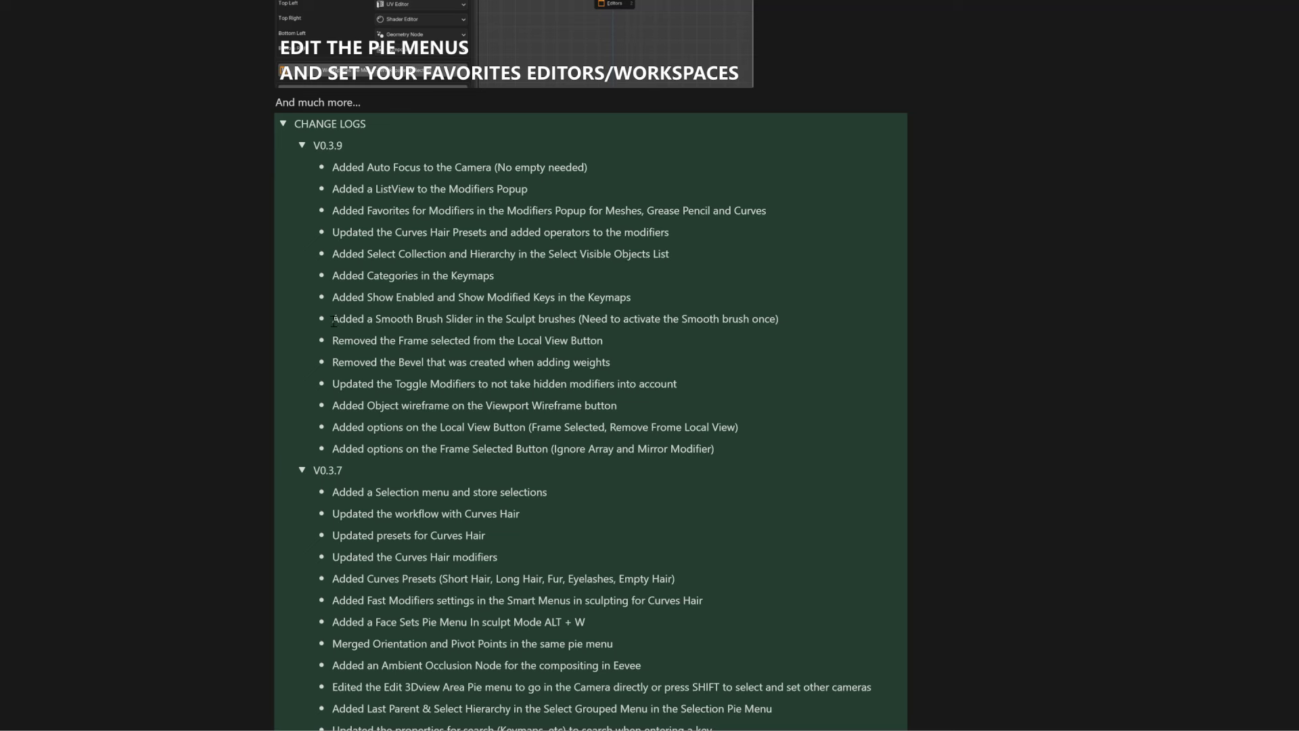
drag(333, 321, 579, 322)
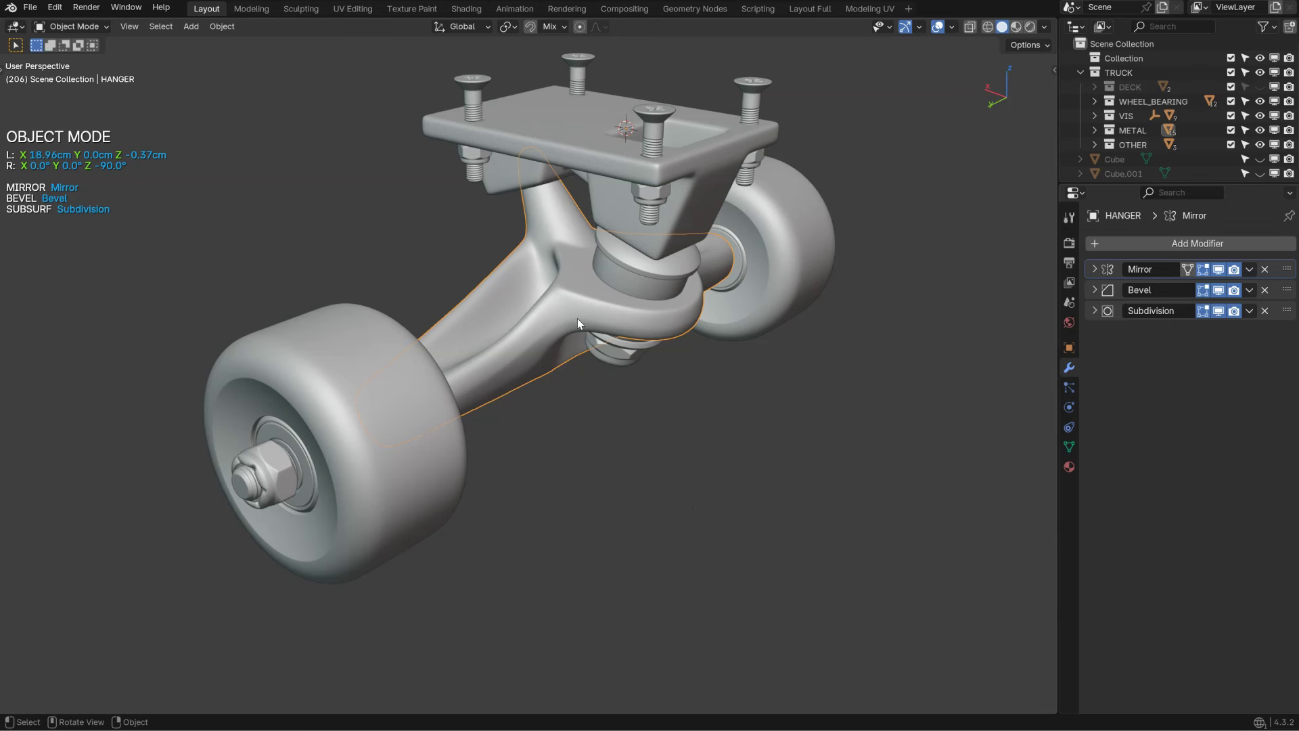
Step: Enter Sculpt Mode on the HANGER object and activate the Smooth brush
key(Tab)
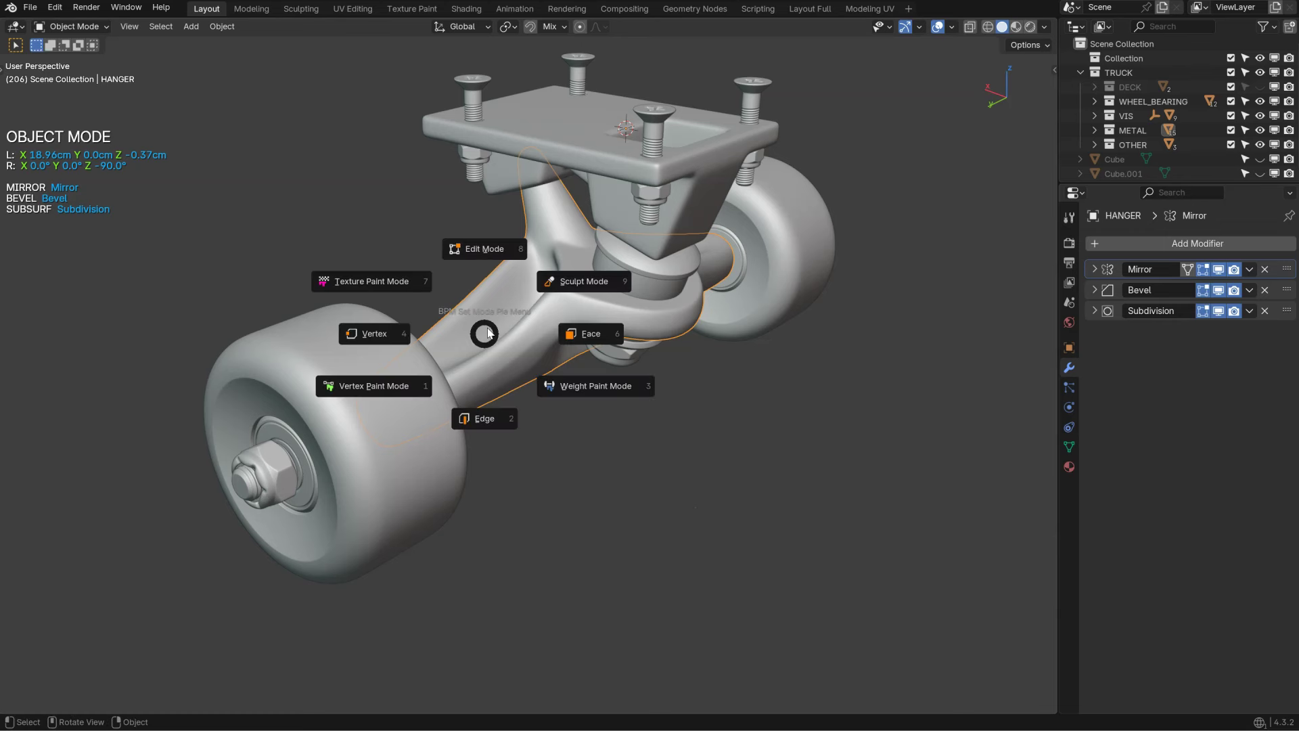
click(572, 285)
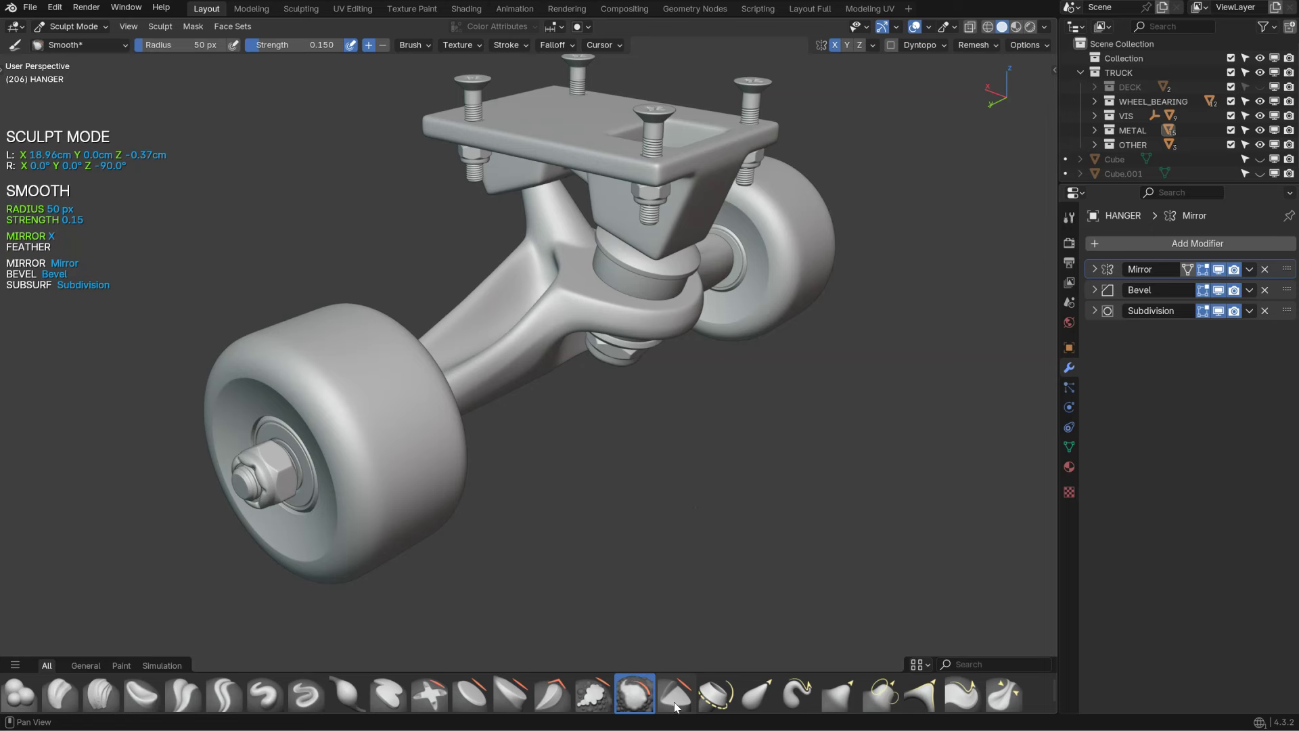
click(596, 692)
click(642, 699)
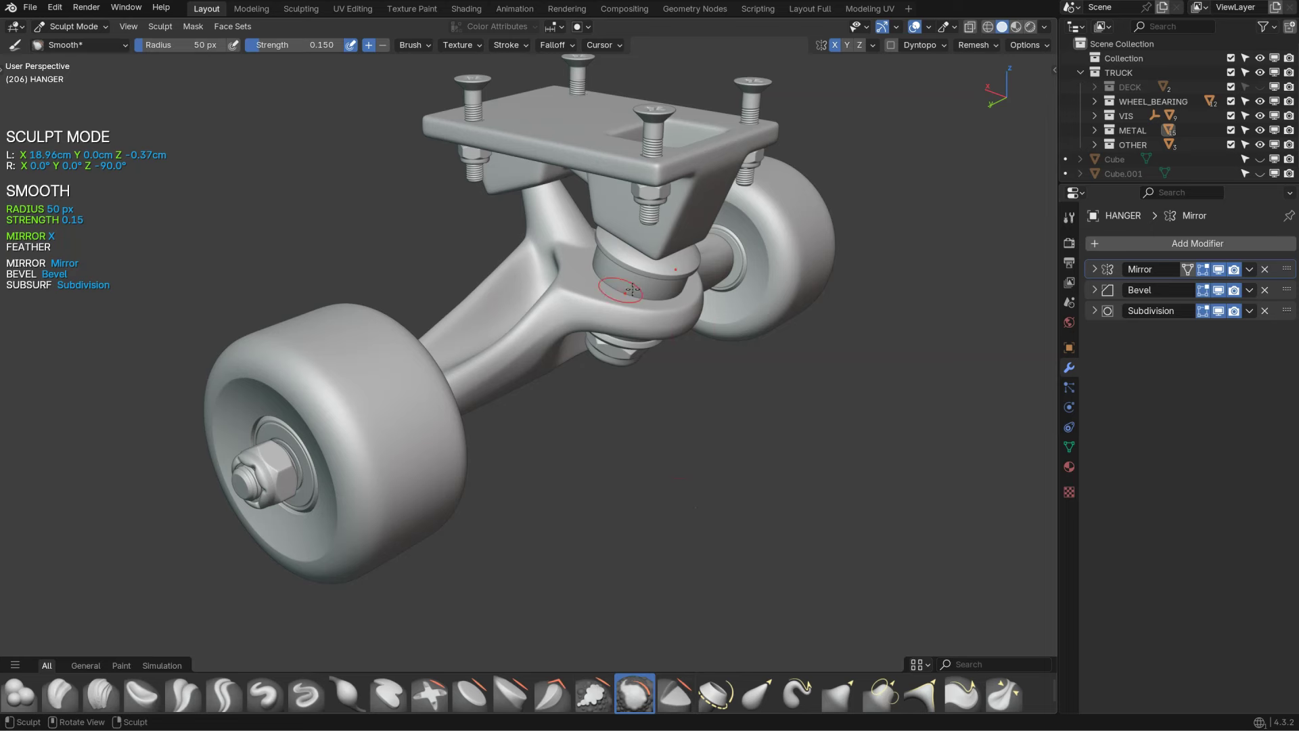
Step: Toggle the visibility of the sculpt brush asset shelf using the sculpt brushes pie menu
key(w)
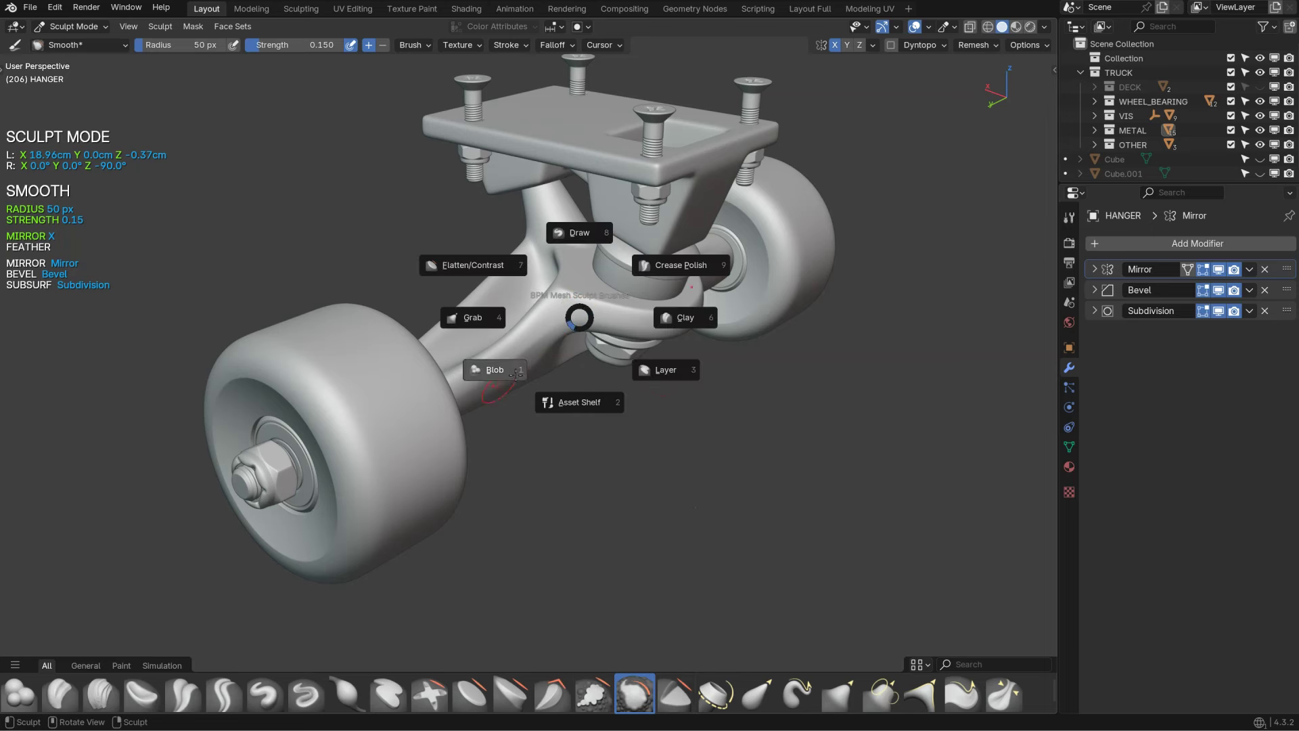
click(579, 402)
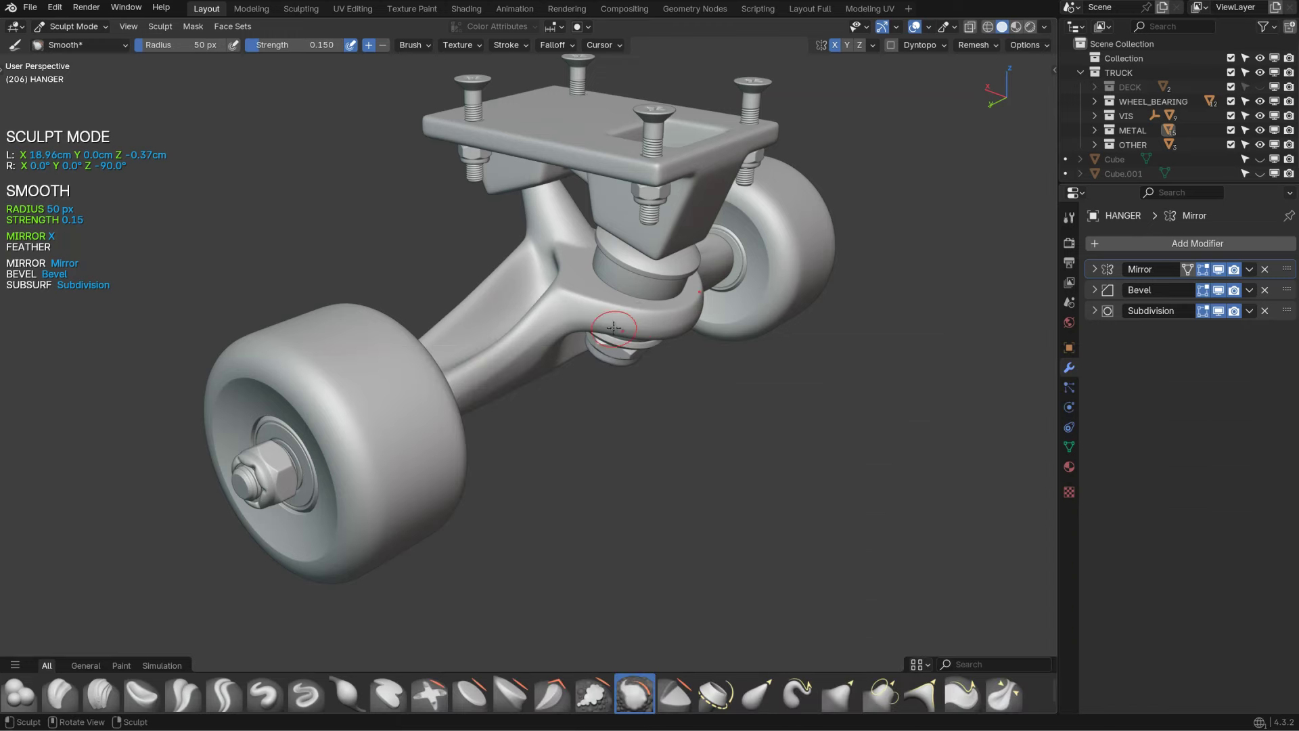
key(w)
Step: Set the Smooth brush's strength to 0.666
right_click(612, 323)
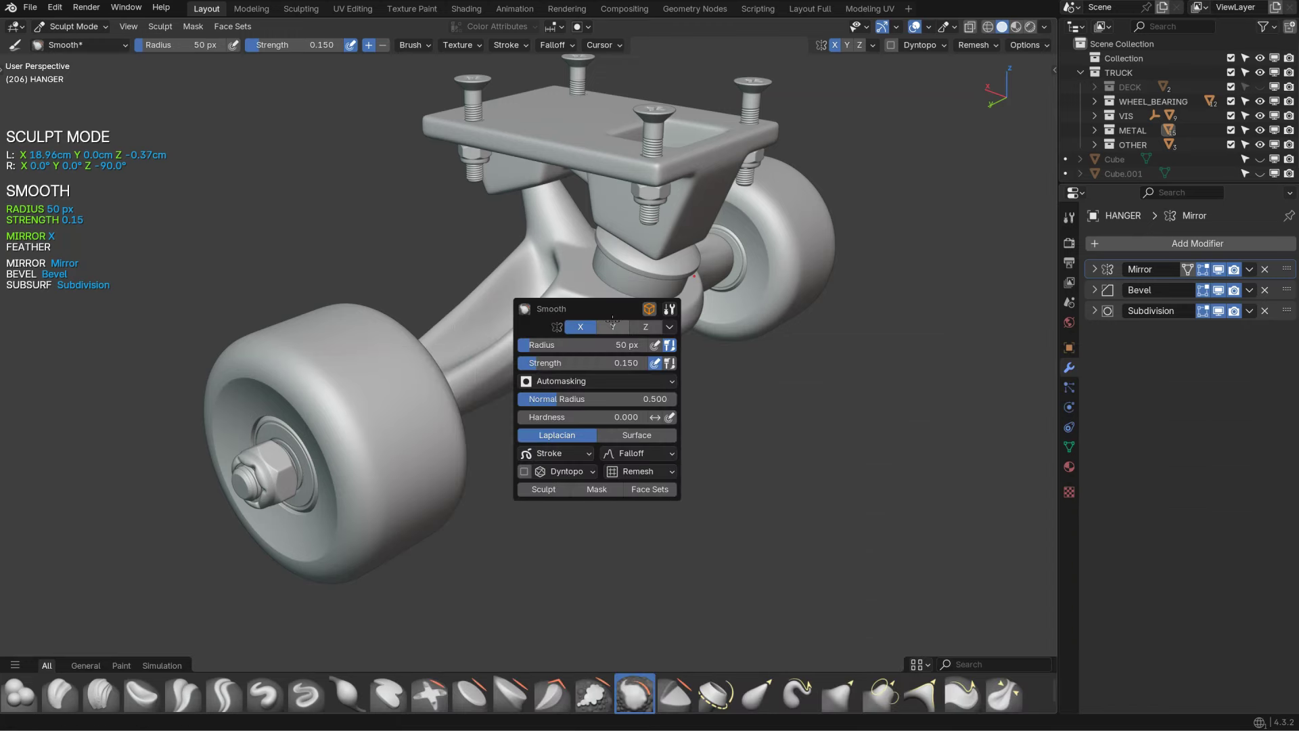
click(585, 363)
key(BackSpace)
text(.666)
key(Return)
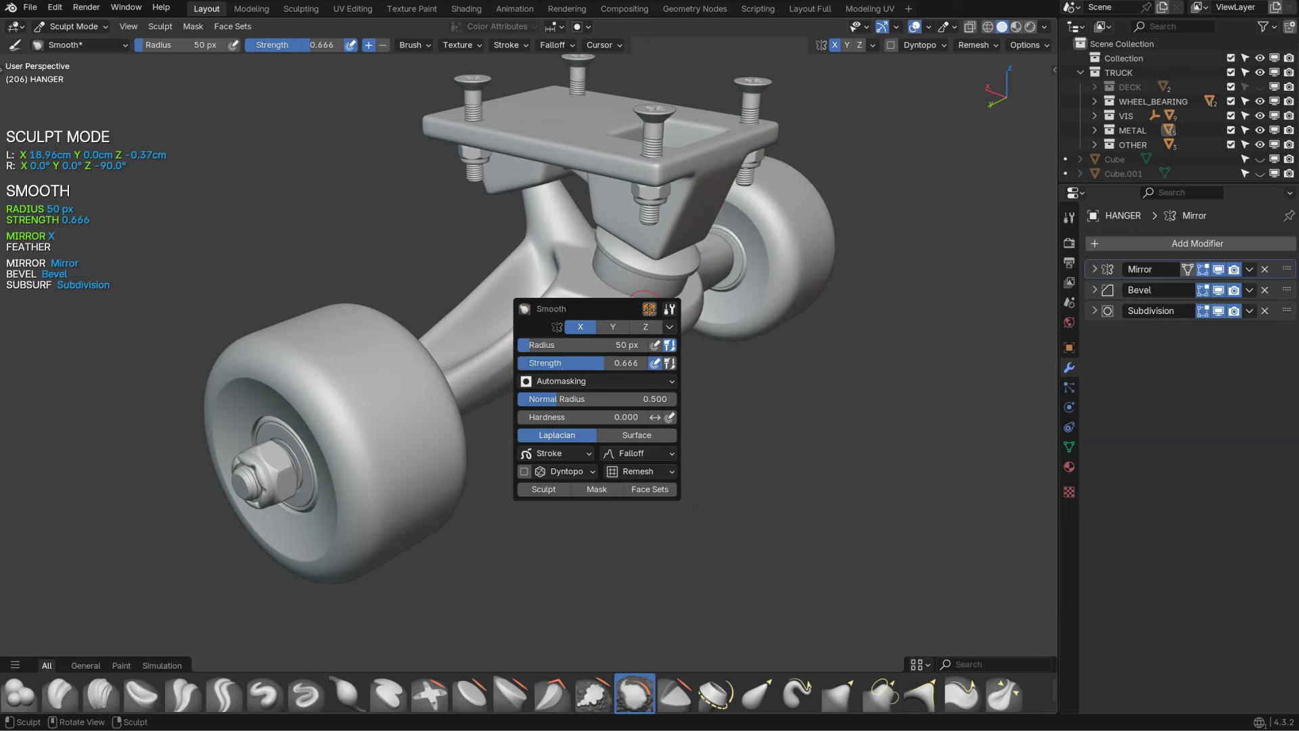
Step: Activate the Draw brush and check the Smooth Brush Strength slider in its settings
key(w)
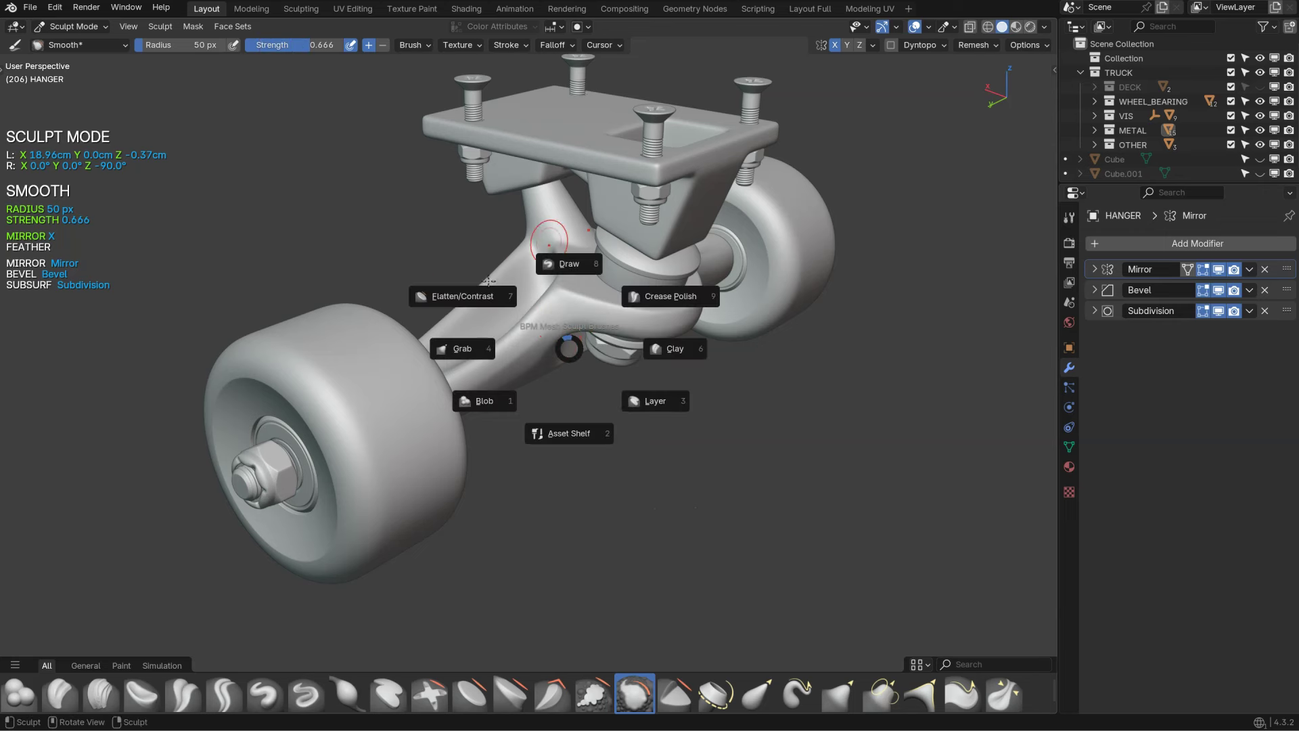
click(570, 263)
right_click(620, 263)
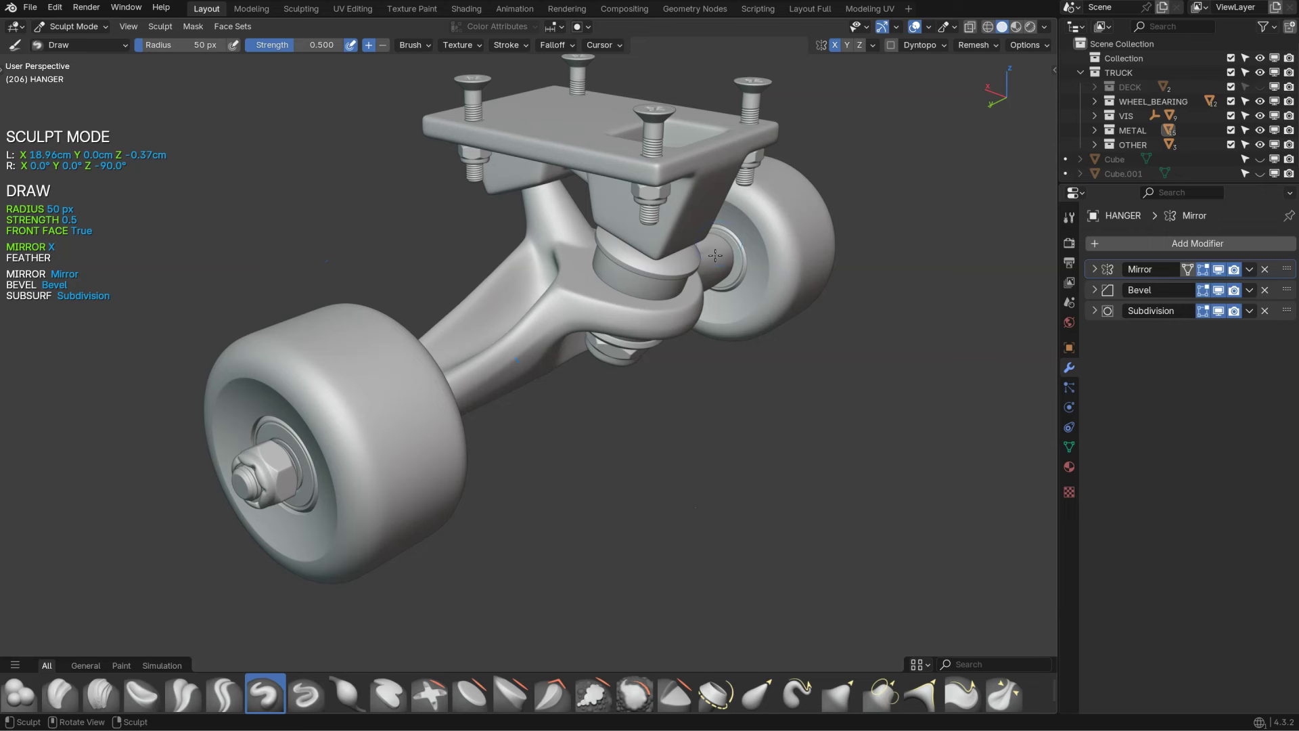
right_click(530, 332)
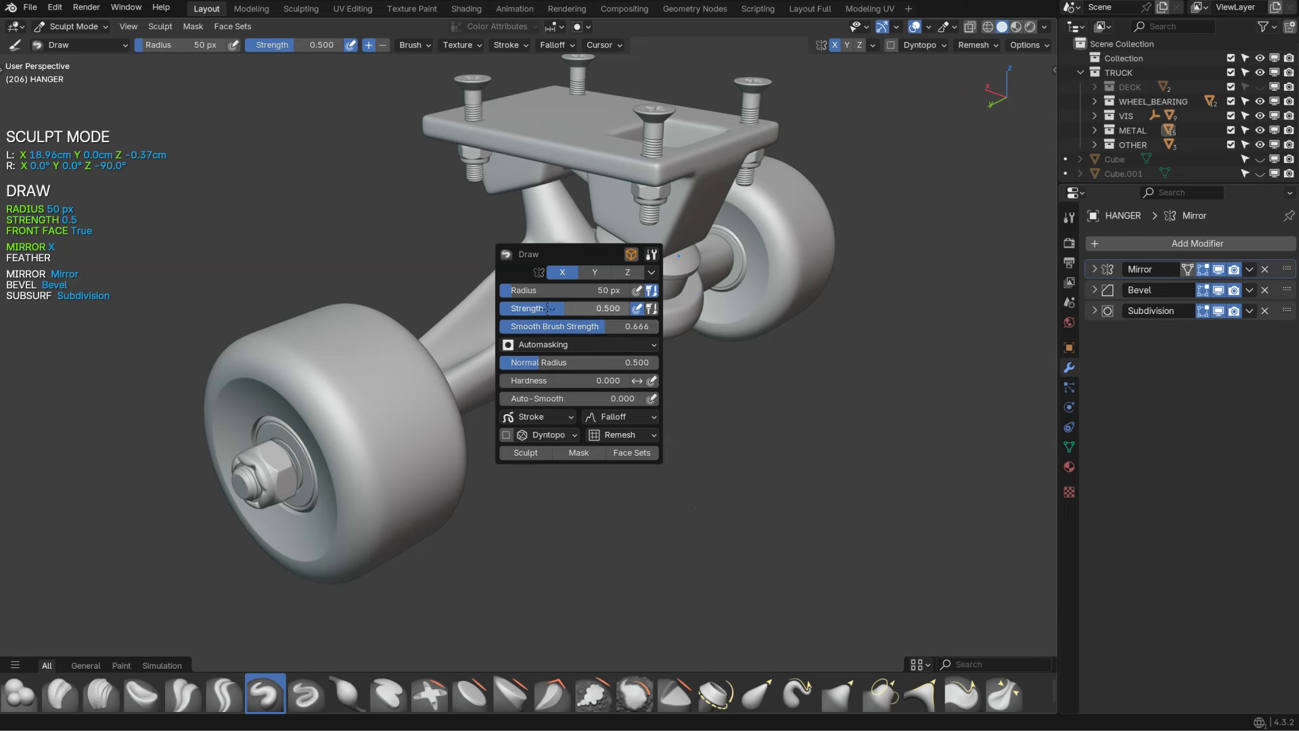
click(566, 342)
key(Escape)
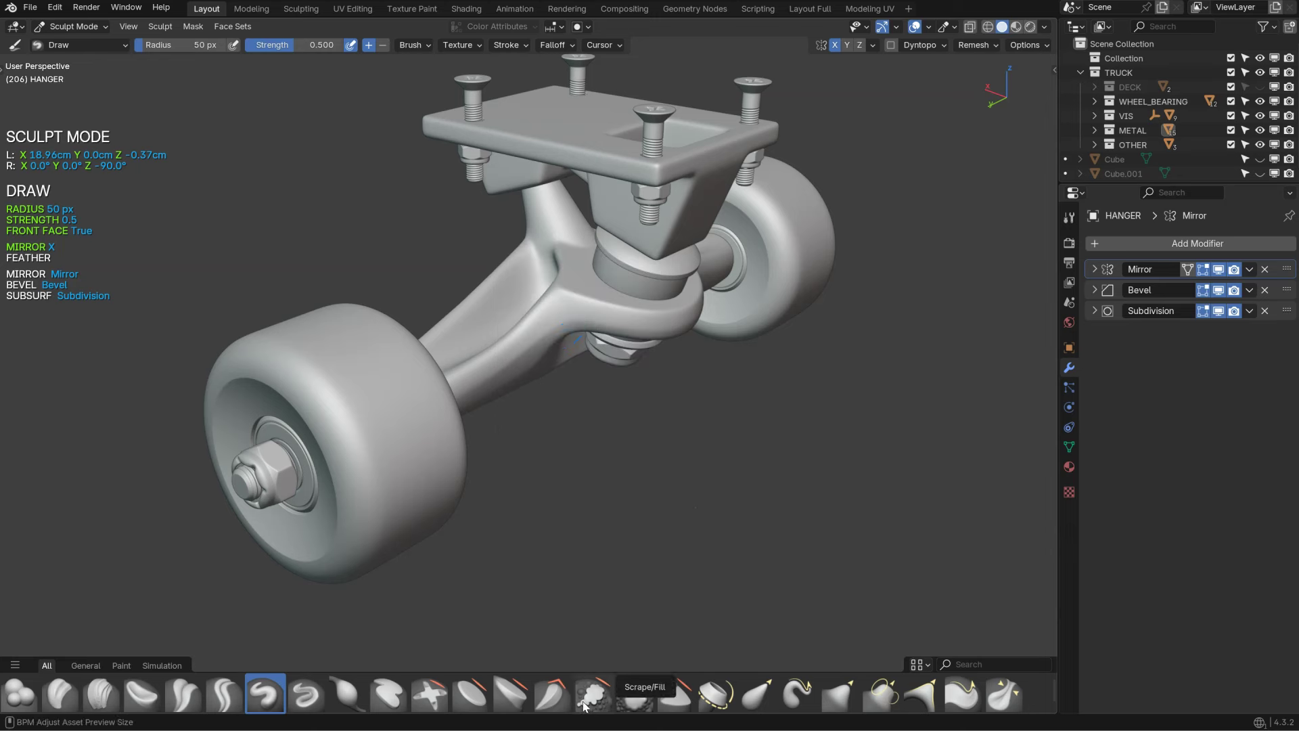
Step: Enlarge the brush previews in the asset shelf and expand the shelf to two rows
ctrl+scroll(595, 702, up, 5)
ctrl+middle_drag(704, 622, 889, 624)
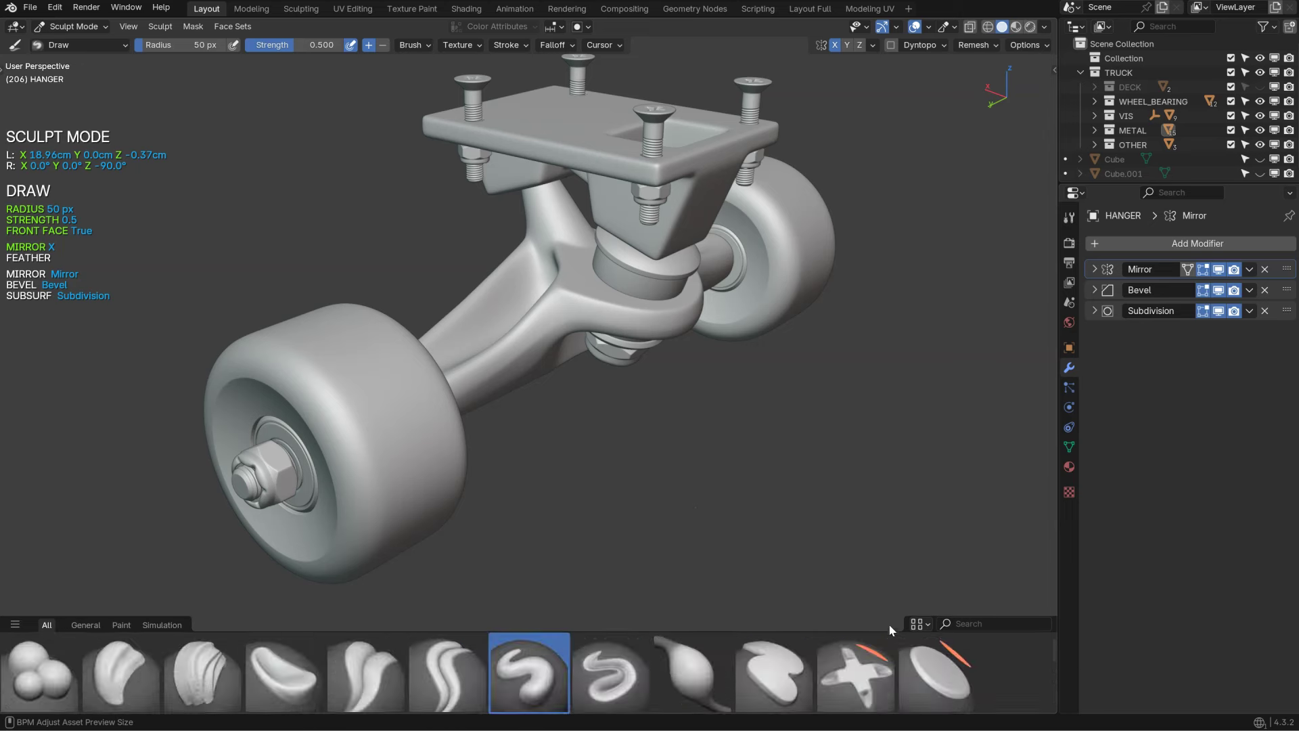
mouse_move(687, 519)
mouse_down()
mouse_move(683, 446)
mouse_move(710, 307)
mouse_move(733, 507)
mouse_up()
mouse_move(828, 601)
ctrl+middle_down()
mouse_move(456, 653)
mouse_move(832, 629)
mouse_move(530, 631)
mouse_move(739, 651)
mouse_move(711, 648)
mouse_move(771, 646)
mouse_move(499, 648)
mouse_move(764, 643)
mouse_move(710, 626)
mouse_move(748, 621)
mouse_move(740, 485)
mouse_move(751, 704)
ctrl+middle_up()
drag(766, 567, 766, 629)
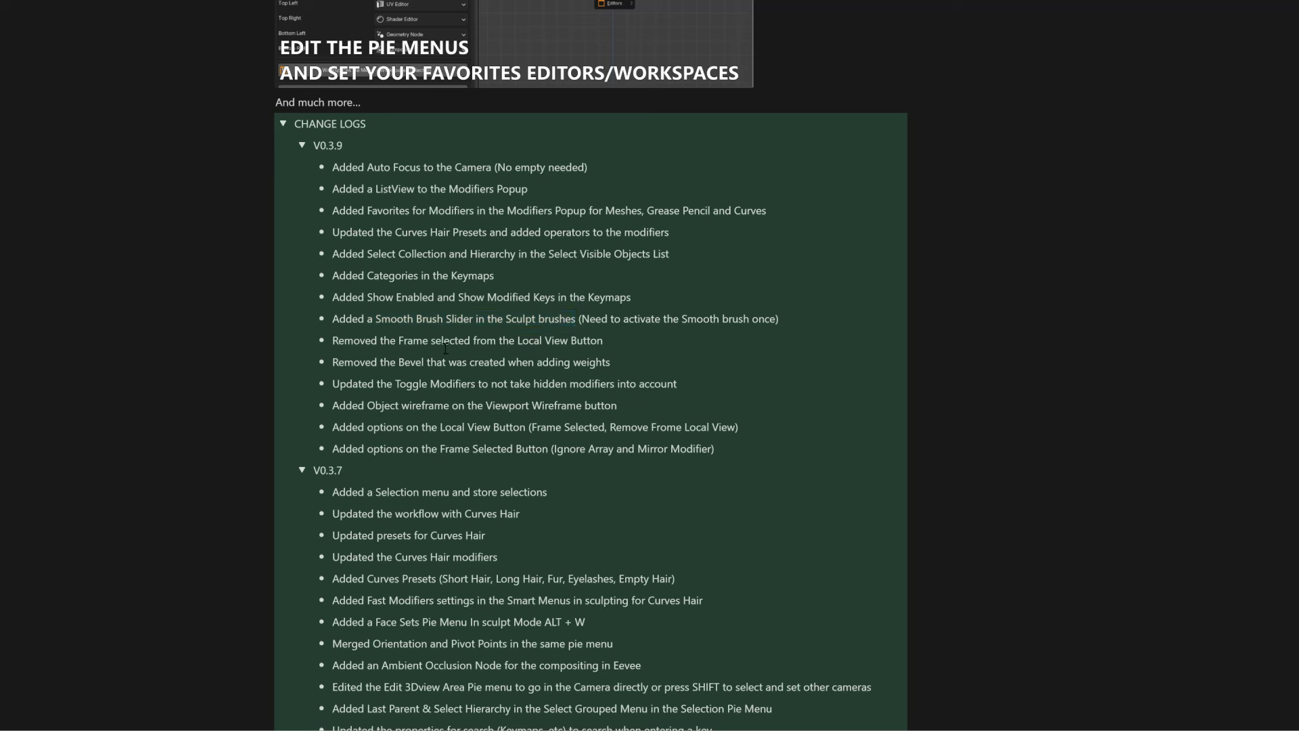
Step: Highlight the change log entries about modified keys, Keymaps categories, and Select Collection and Hierarchy in the Visible Objects List
drag(354, 299, 620, 298)
drag(333, 276, 504, 275)
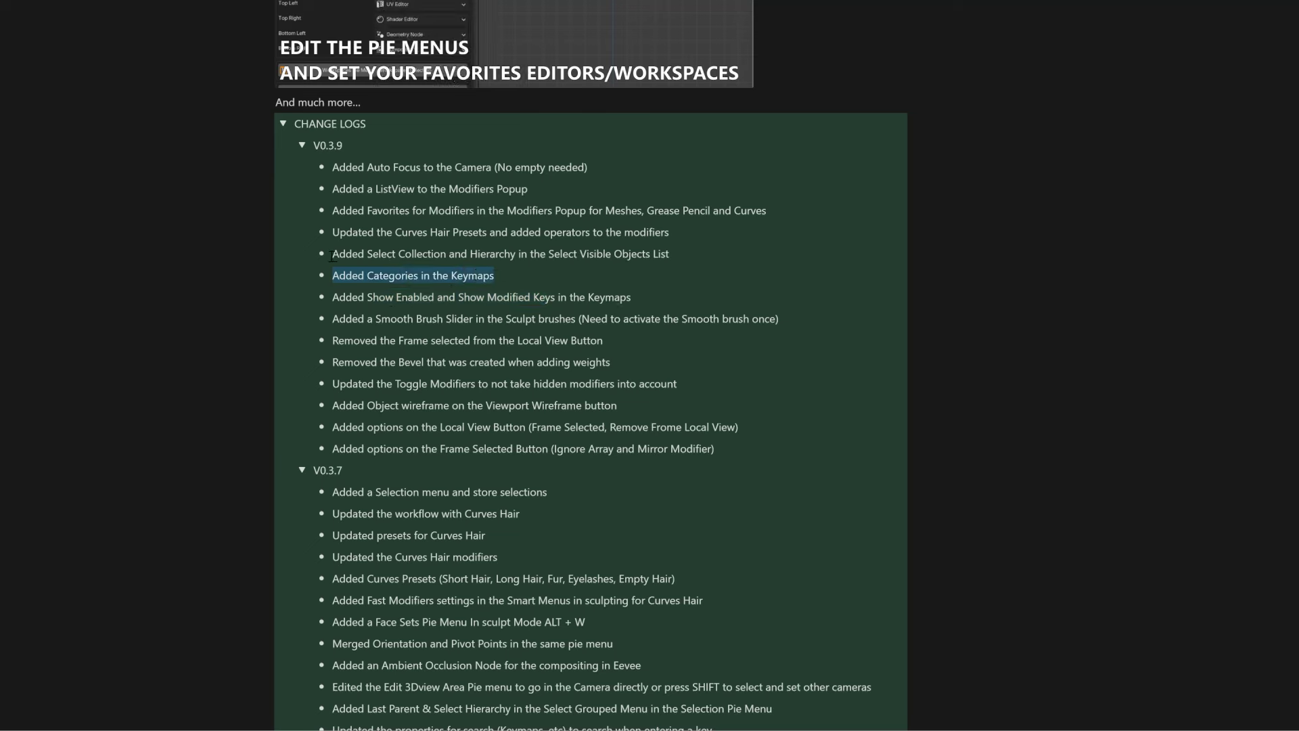
drag(333, 255, 661, 259)
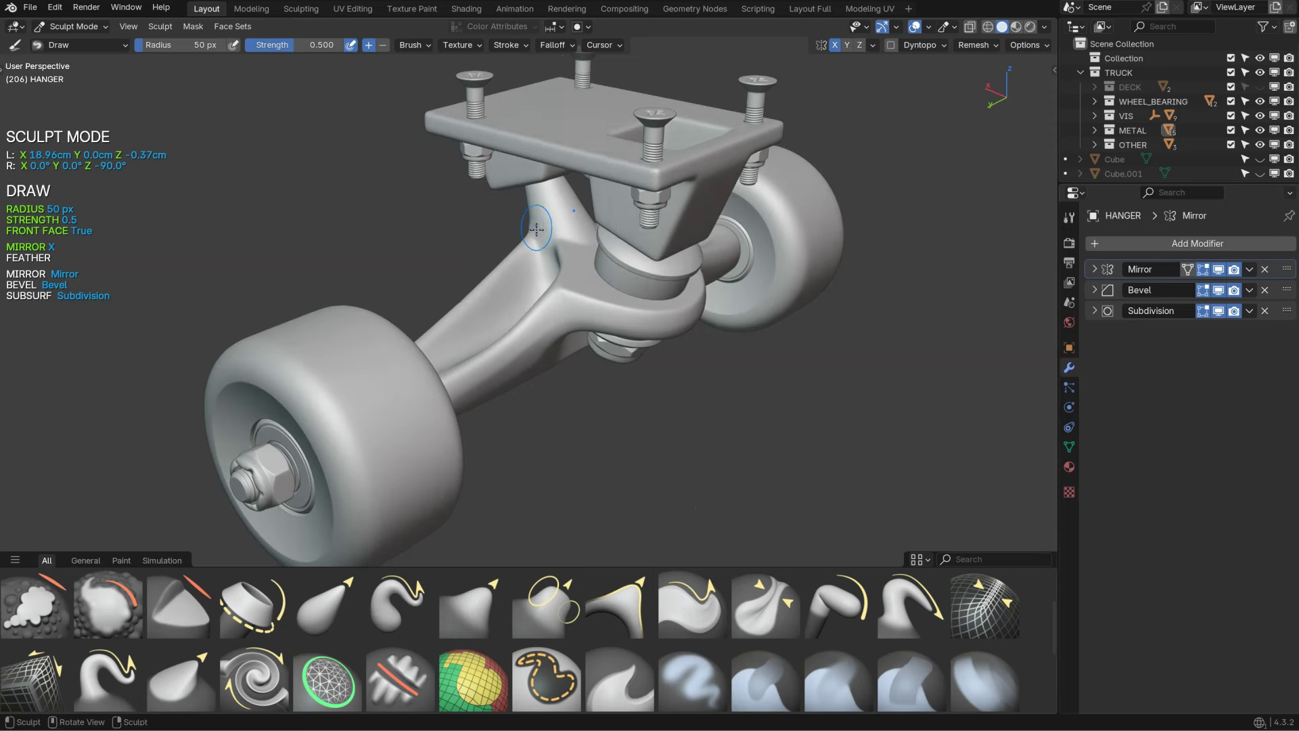
Step: In Object Mode, select BASEPLATE_NUTS_LOCK_M3 and its hierarchy from the Visible Objects List, and deselect everything
key(a)
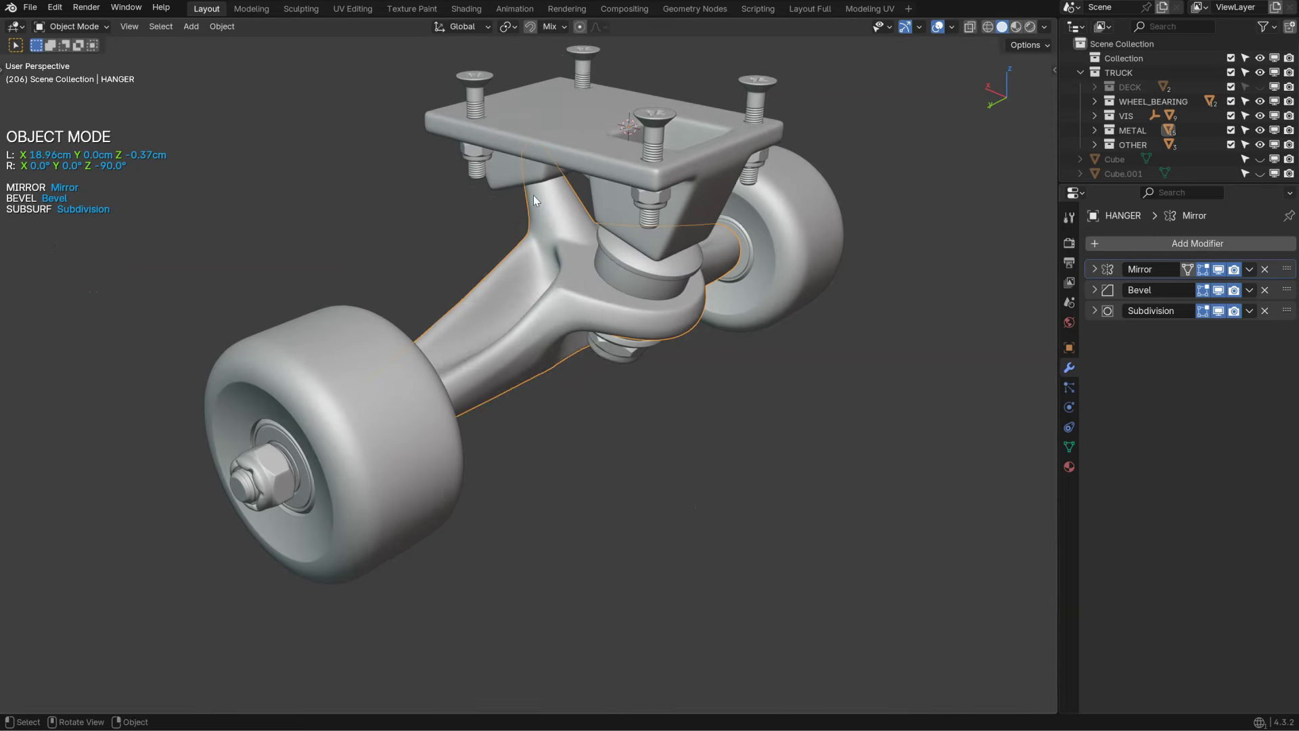
key(shift+v)
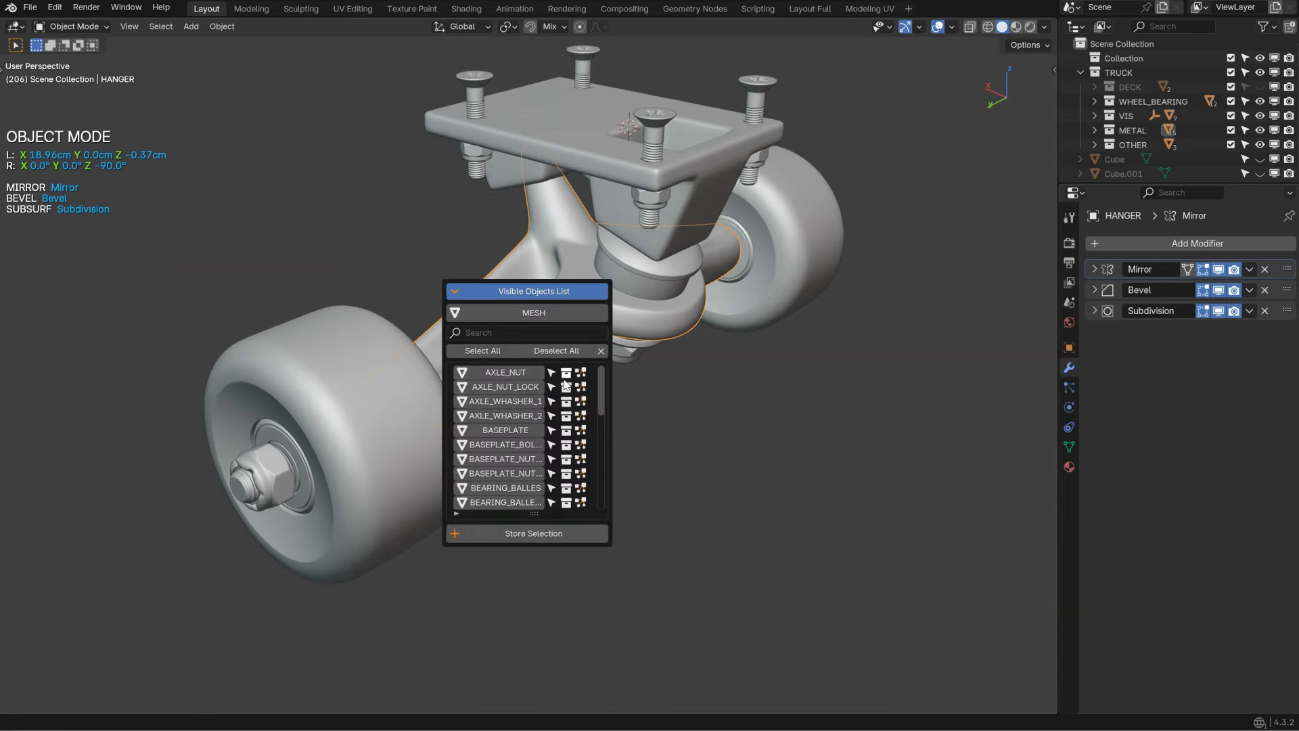
click(502, 460)
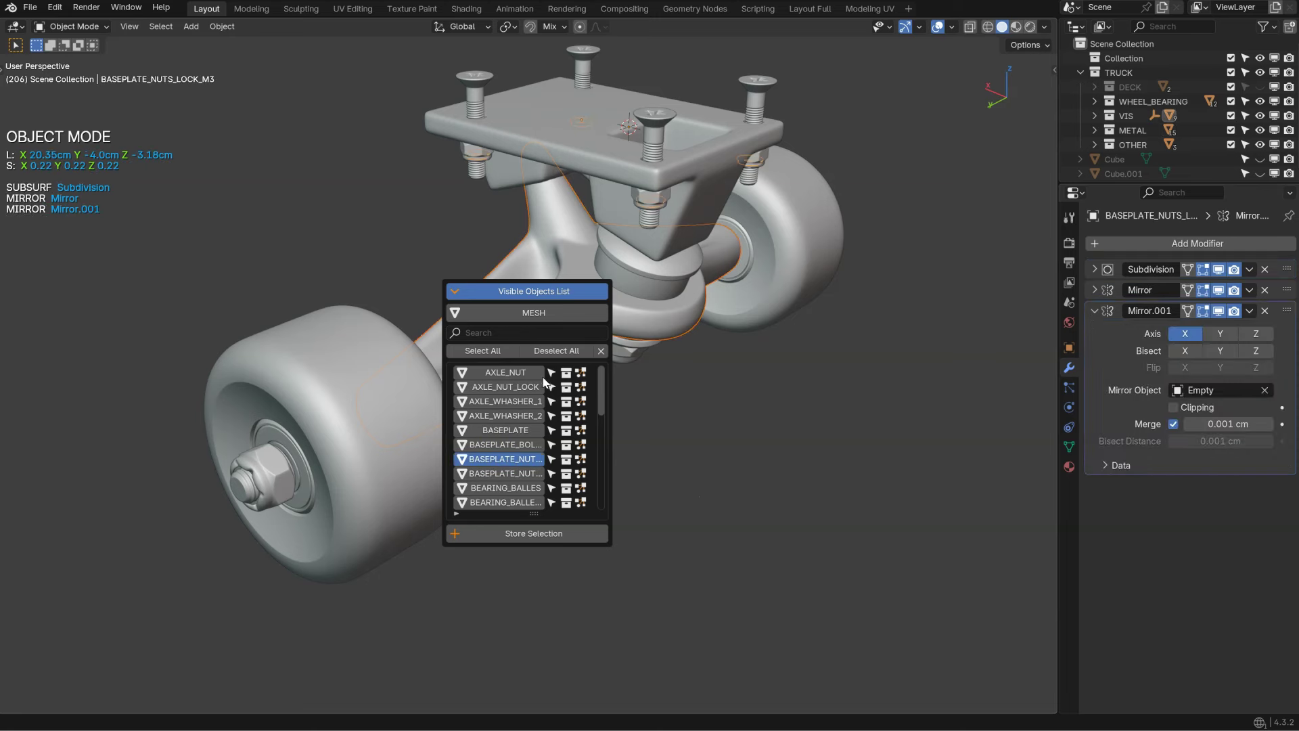
click(582, 466)
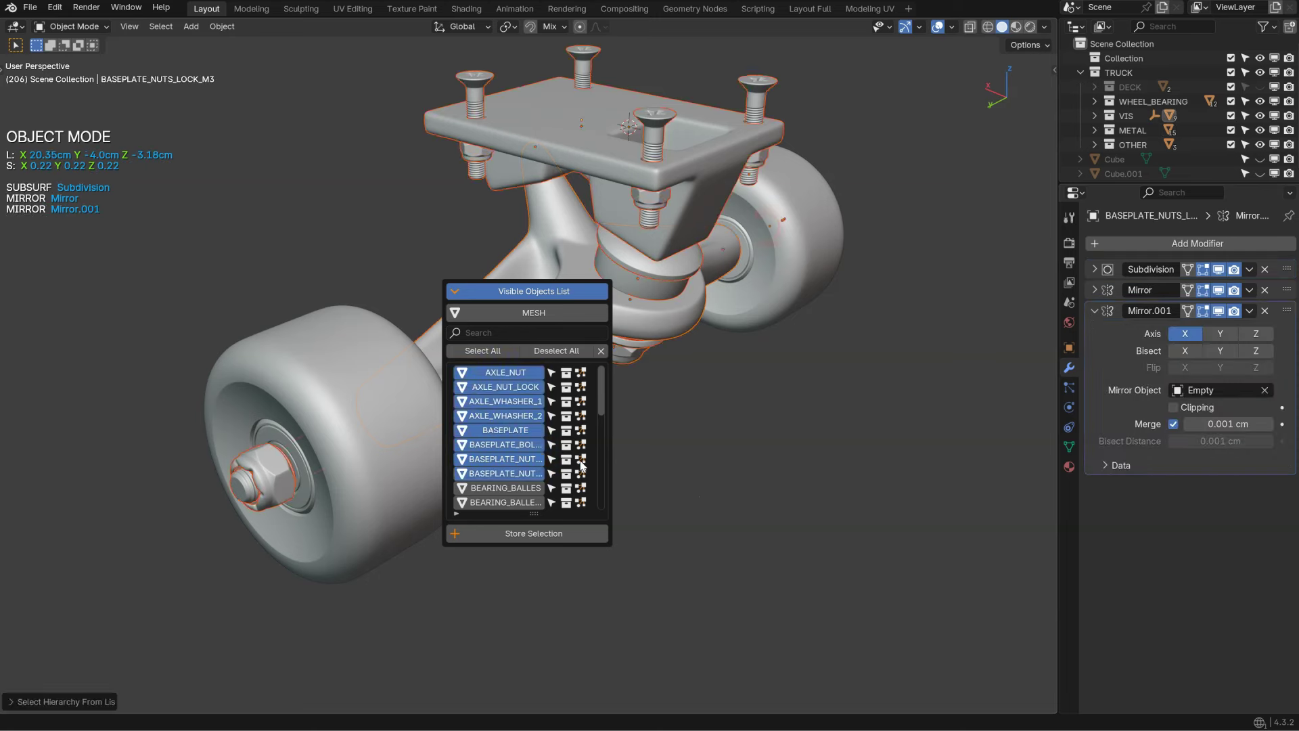
click(550, 353)
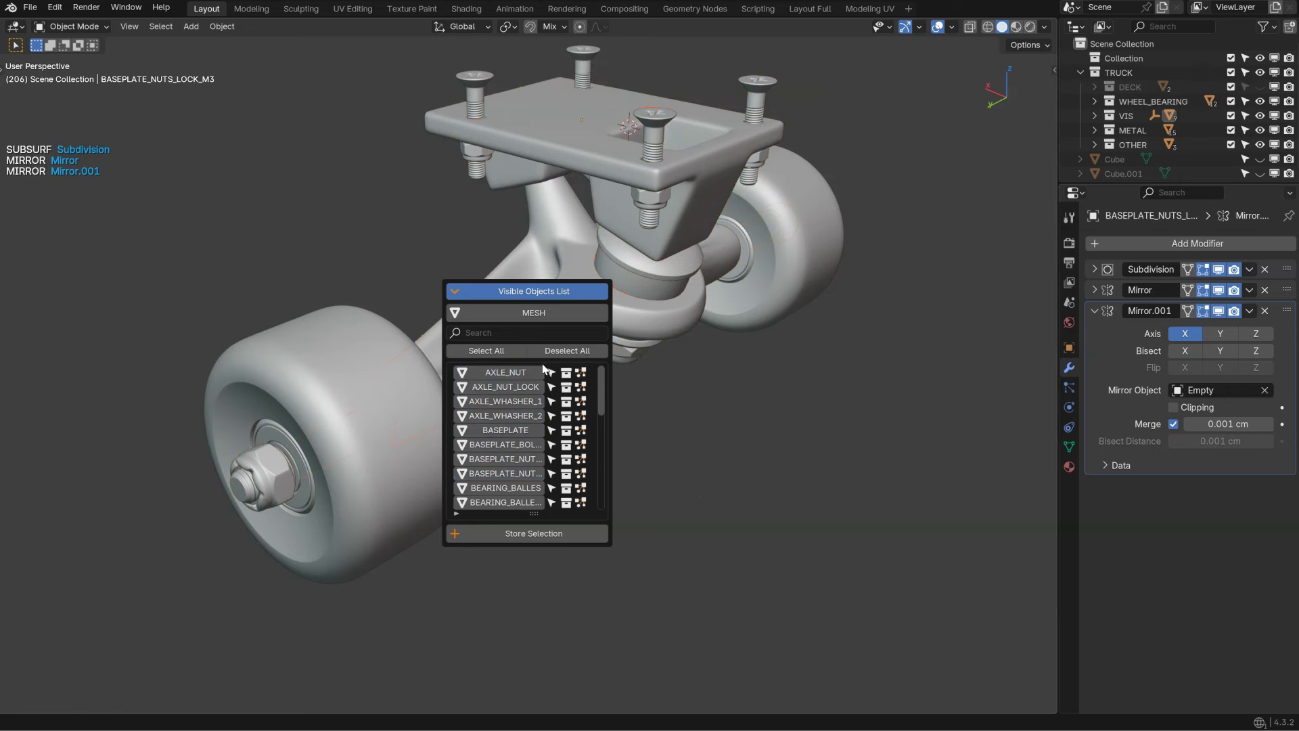
Step: Browse the Visible Objects List, reopen it, and select the collection containing AXLE_NUT
drag(600, 397, 605, 493)
scroll(514, 433, down, 5)
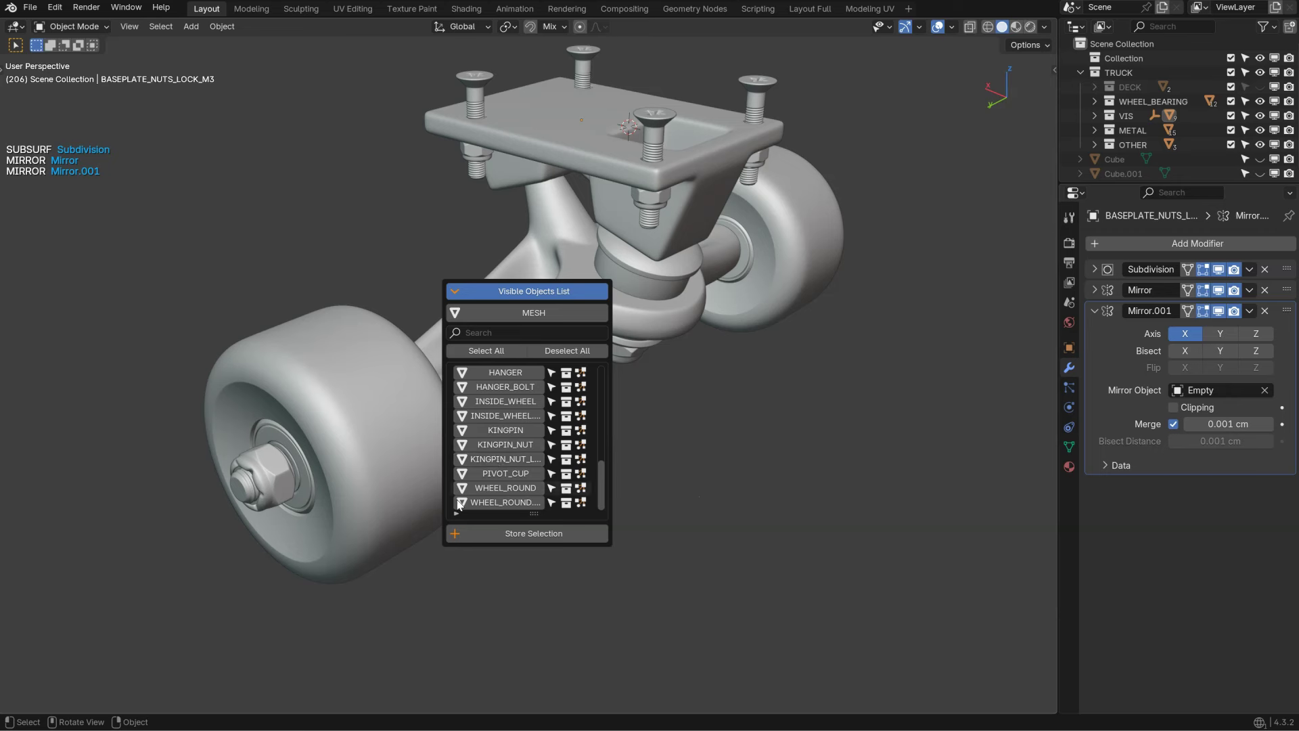
key(a)
click(524, 387)
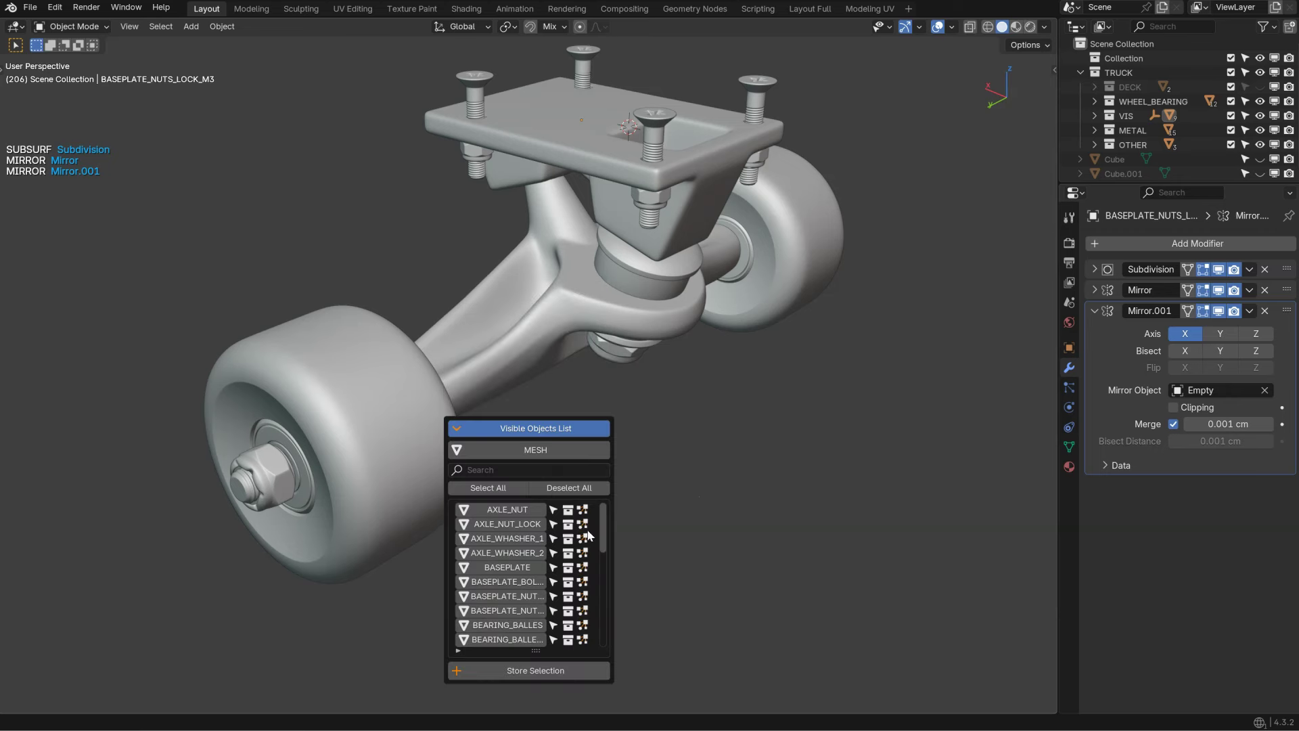
click(566, 514)
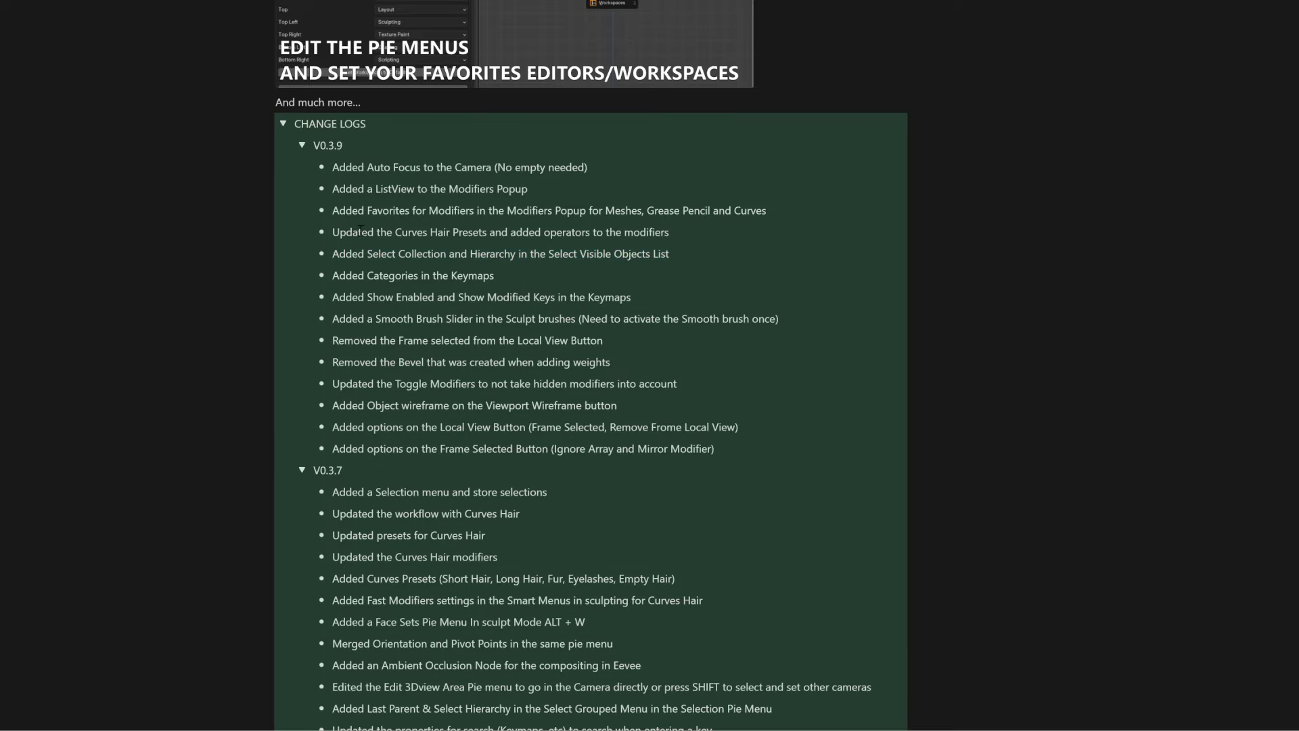
Step: Highlight the change log entries about Curves Hair Presets, modifier Favorites, the Modifiers Popup ListView and camera Auto Focus
drag(332, 232, 674, 238)
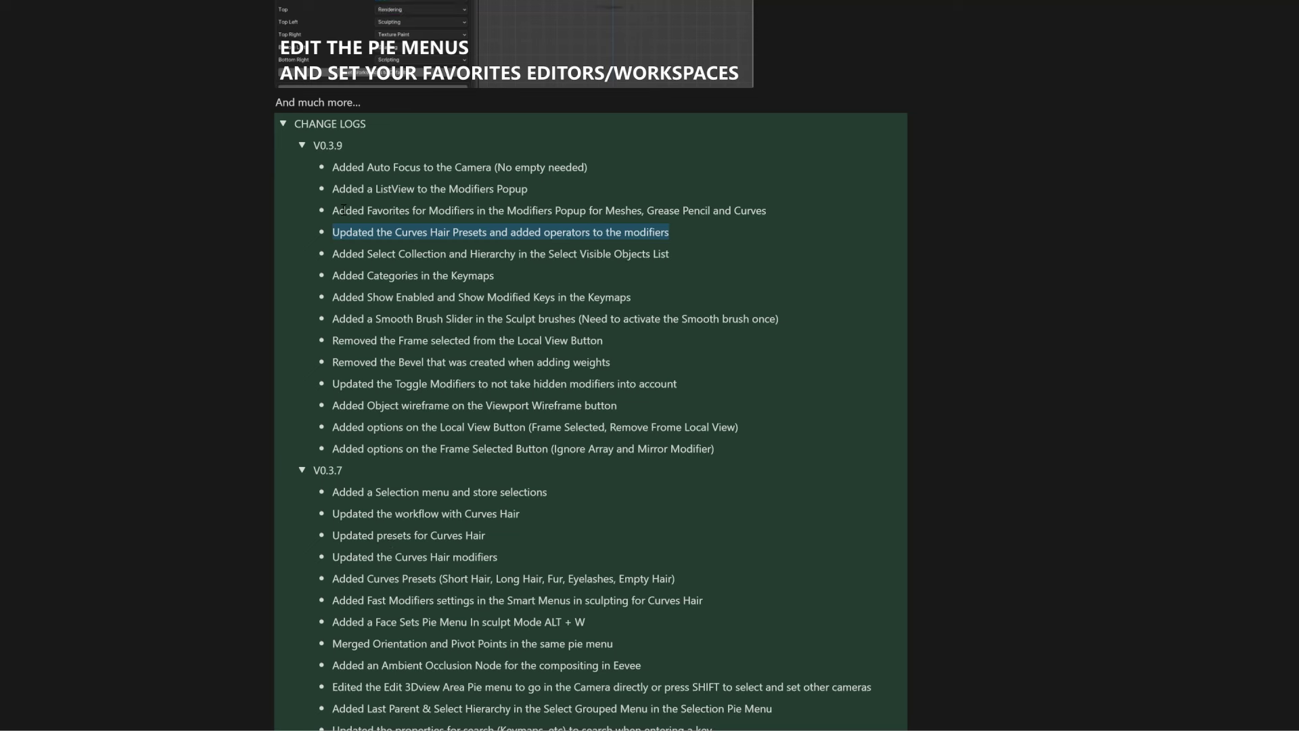
drag(333, 210, 599, 213)
drag(335, 189, 518, 193)
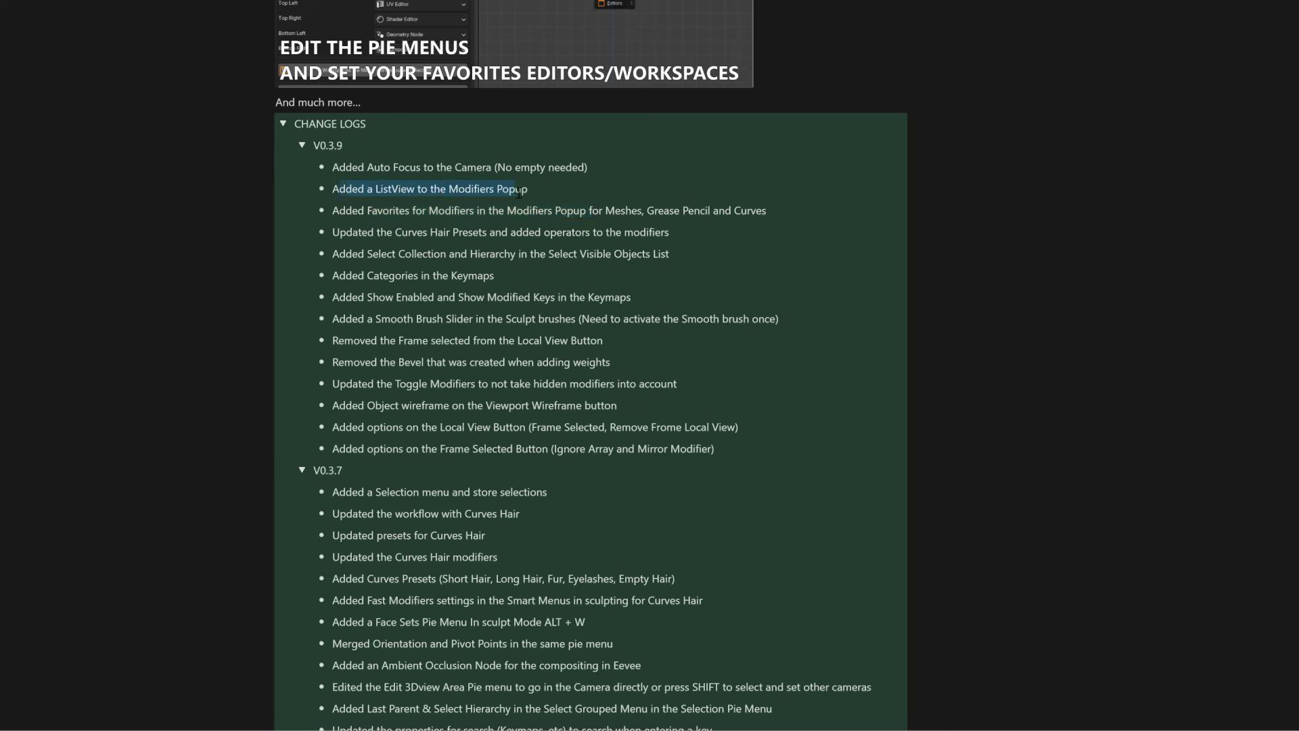
drag(332, 170, 597, 172)
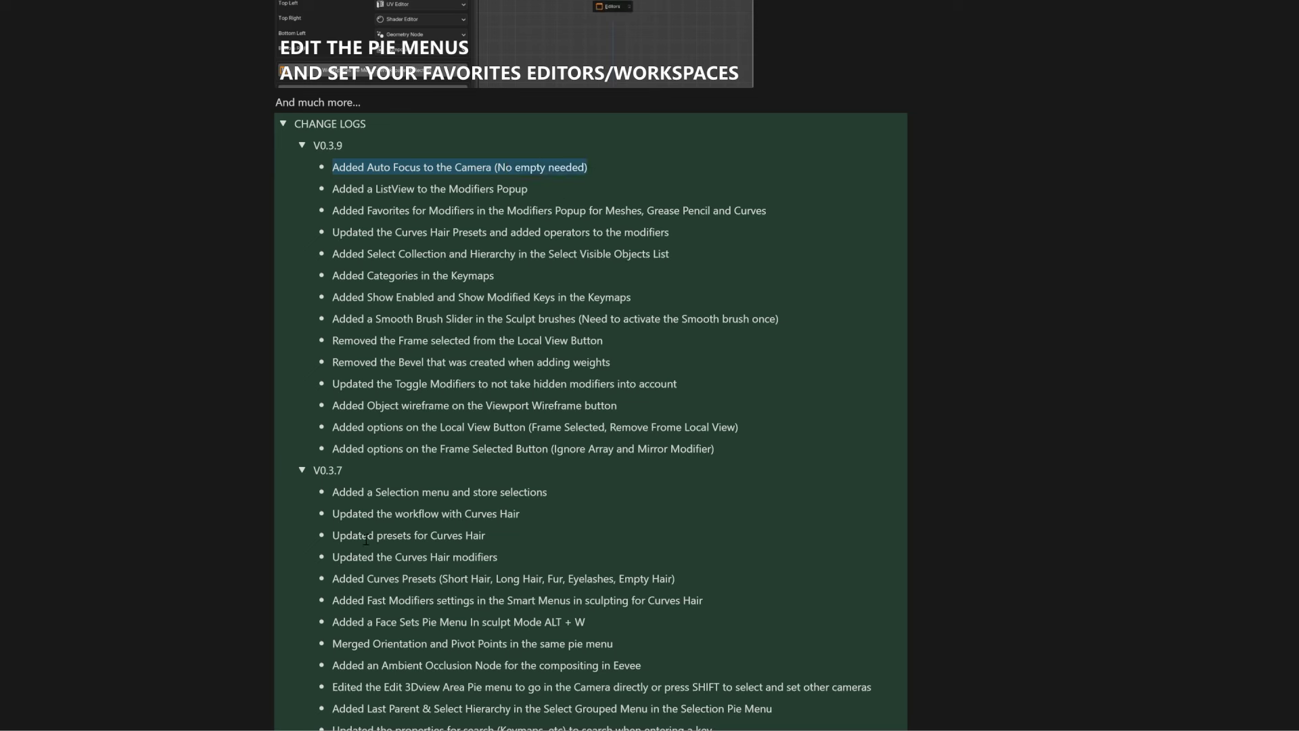
Step: Switch to the head scene in Blender and isolate the SCALP mesh in Local View
drag(430, 538, 494, 539)
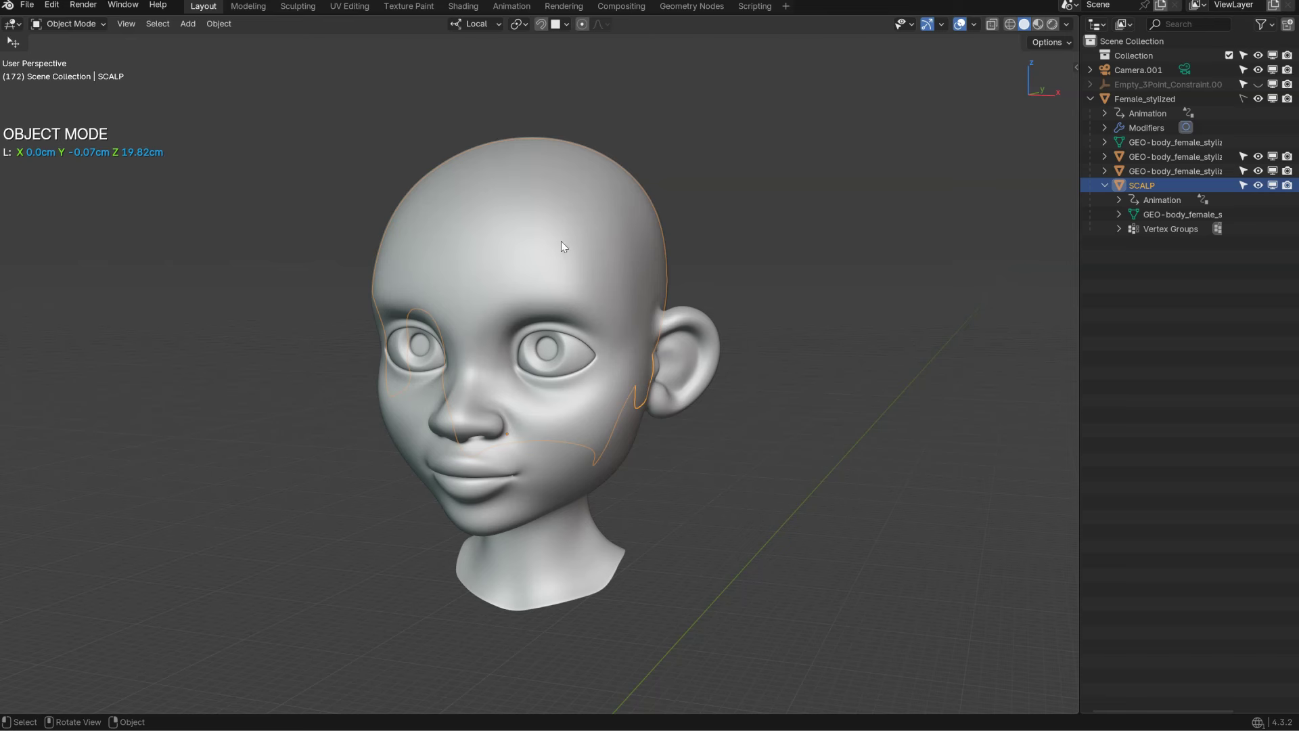
middle_drag(561, 241, 541, 243)
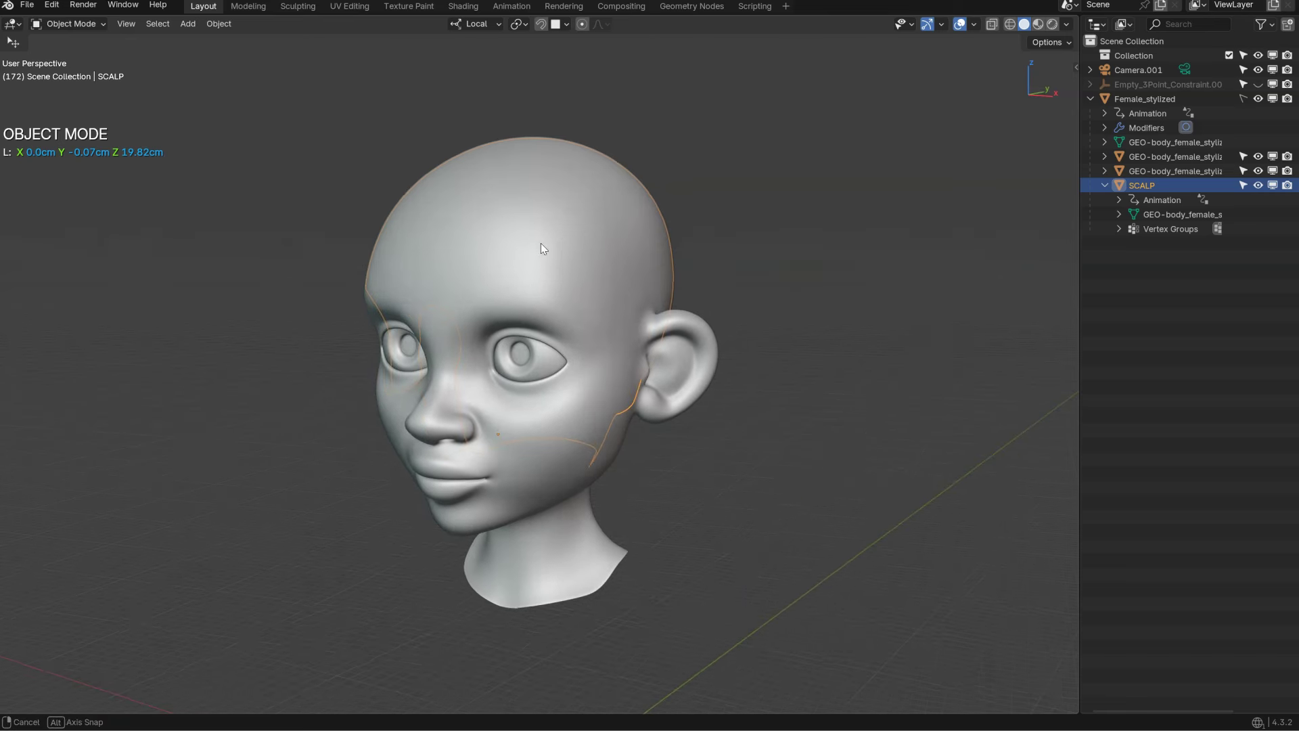
key(ctrl+space)
click(560, 224)
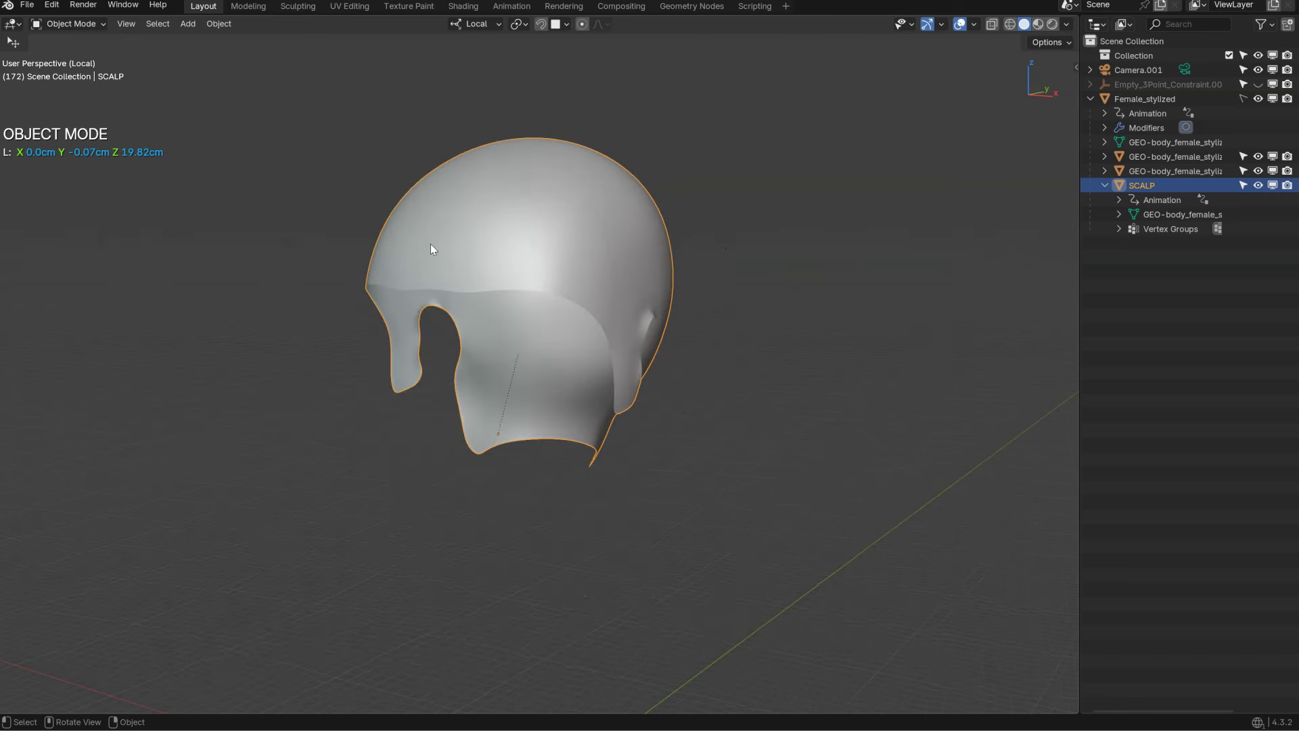
Step: Expand the vertex groups in SCALP's Mesh Operations, go through Clump and Density, and make Group the active vertex group
key(space)
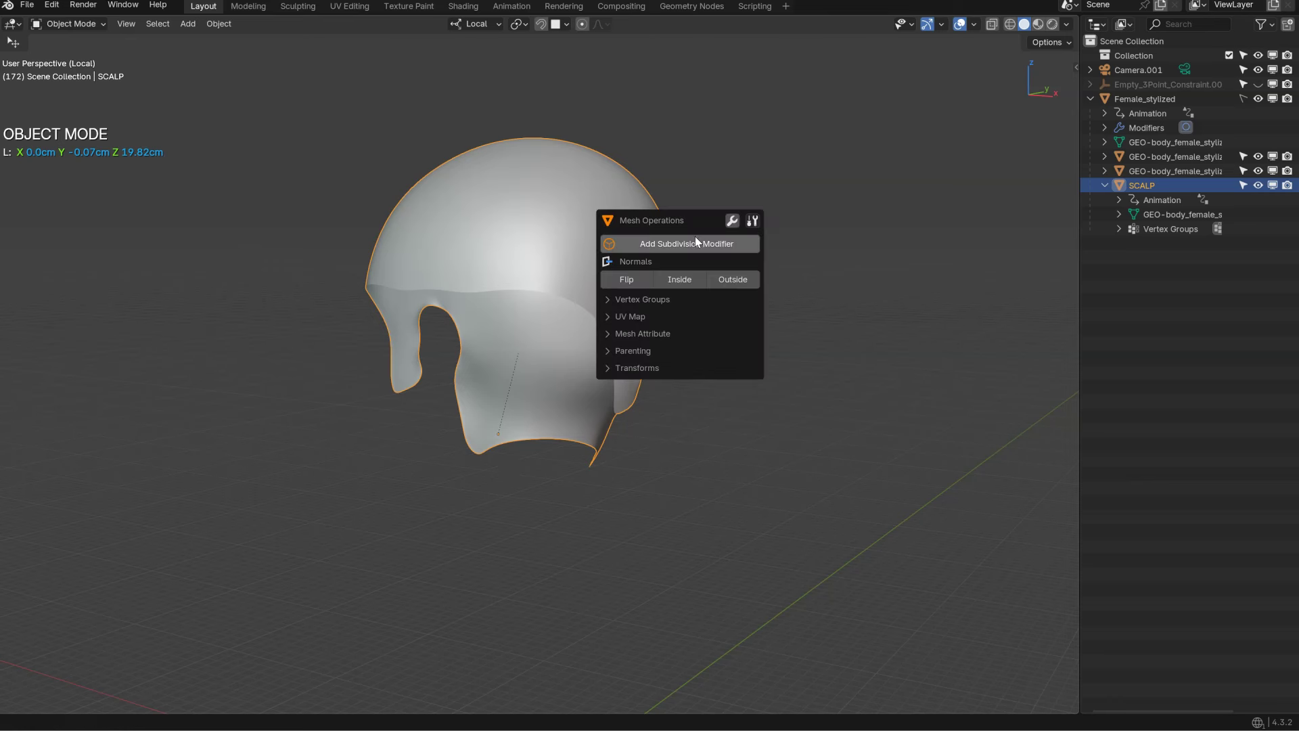
click(626, 303)
click(724, 346)
click(650, 347)
click(645, 330)
click(642, 346)
click(639, 359)
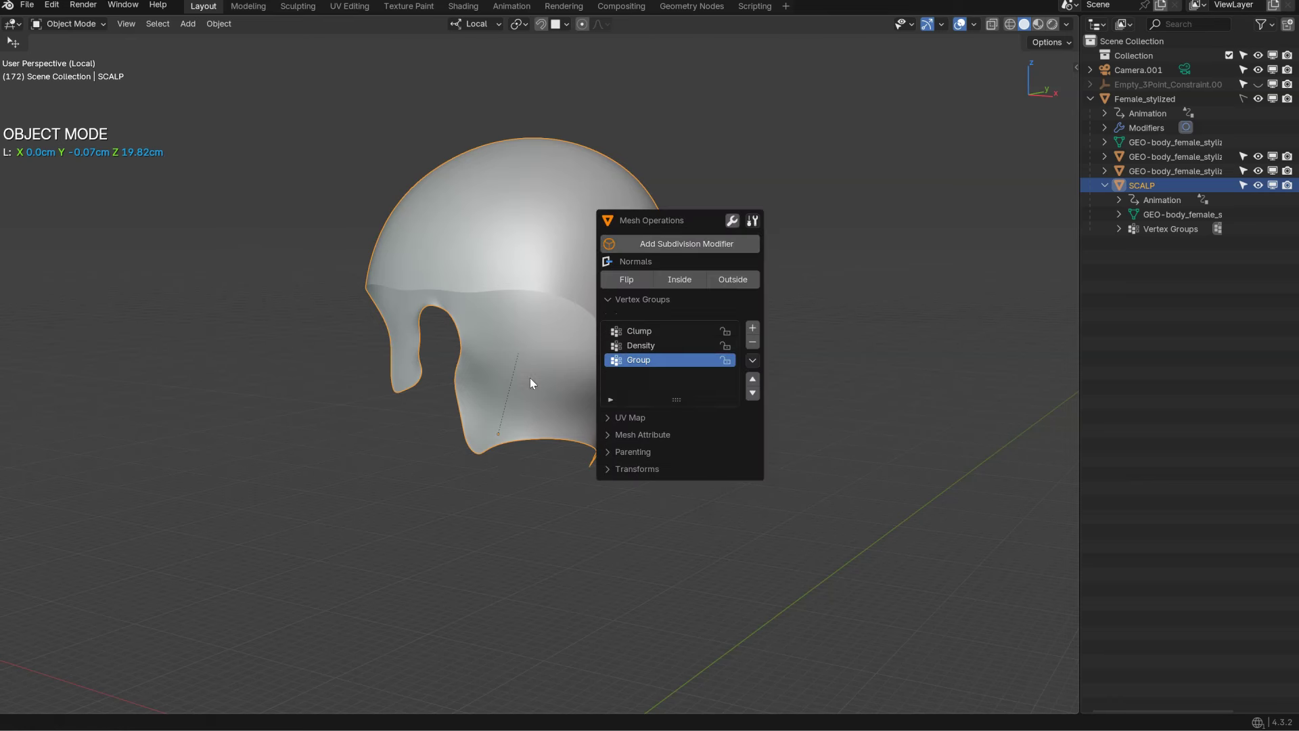
Step: Switch the SCALP mesh to Weight Paint Mode to show the weights of the active vertex group
key(Tab)
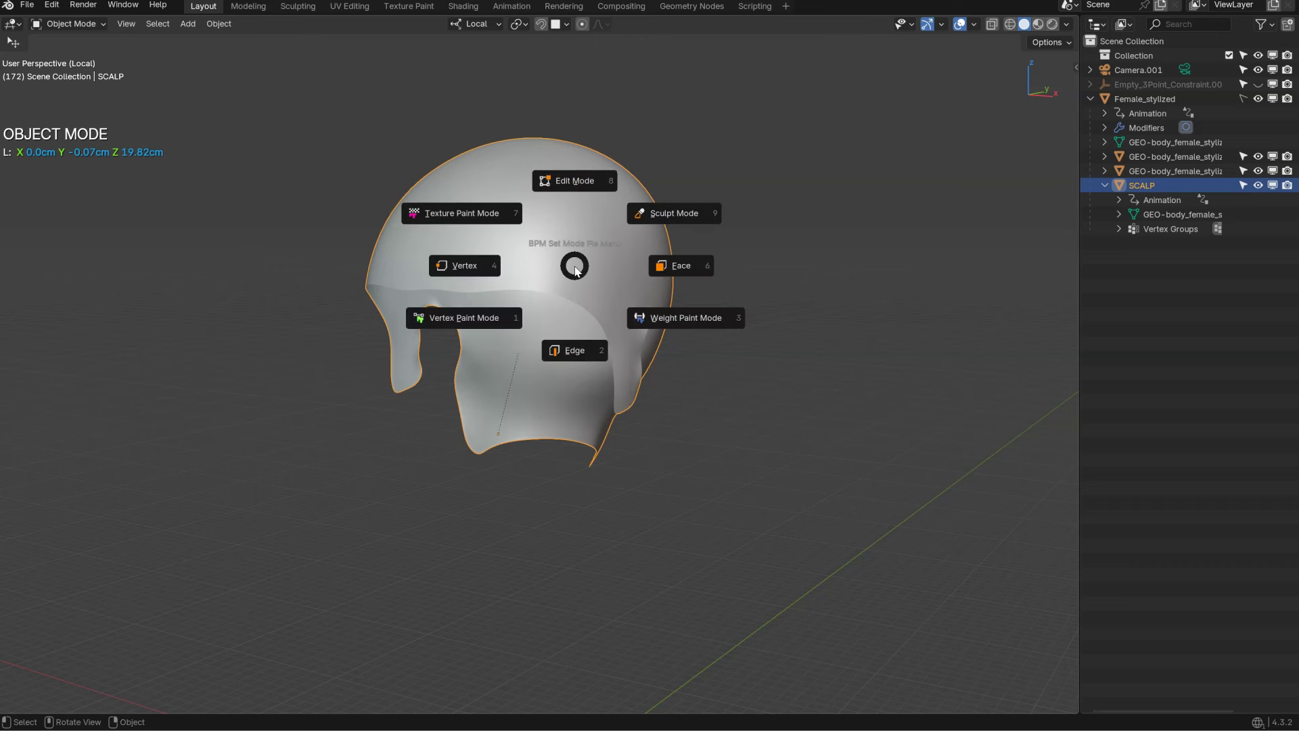
click(662, 323)
middle_drag(666, 270, 640, 286)
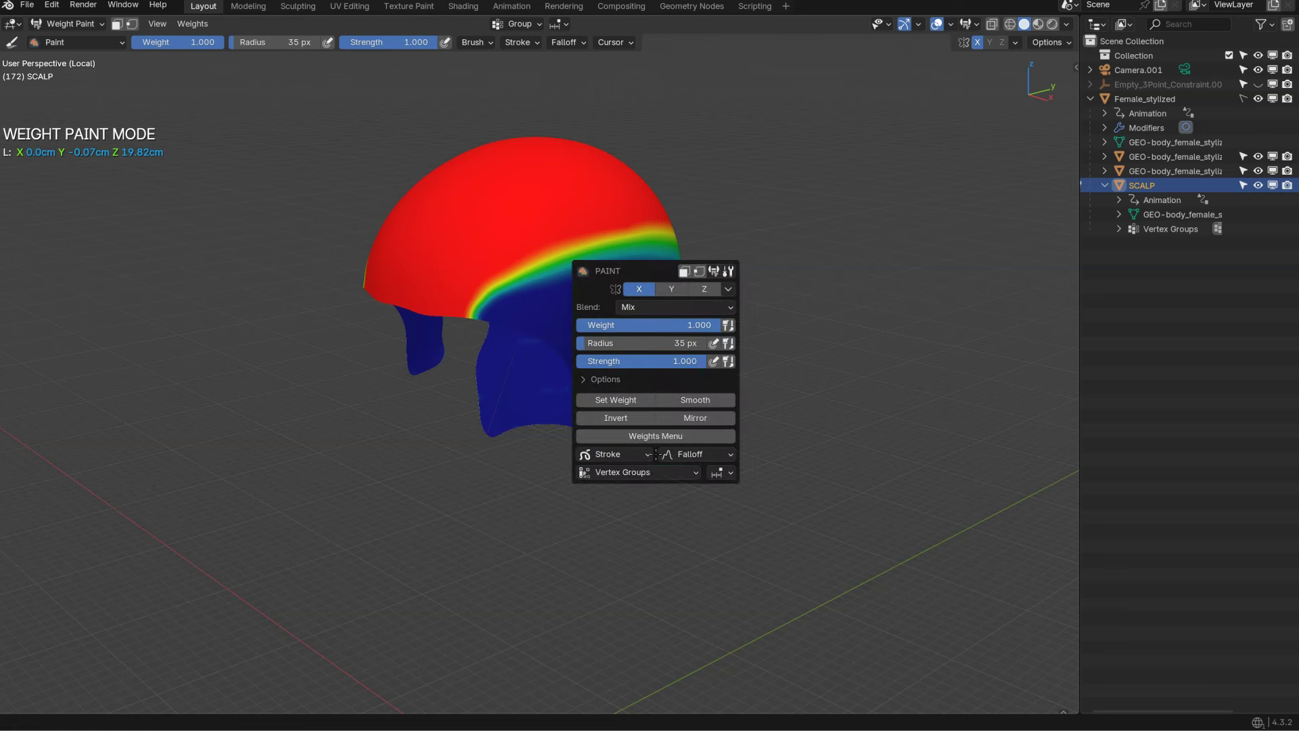
Step: Make the scalp's Density vertex group active and look over its painted weights from several sides
click(623, 471)
click(591, 517)
ctrl+scroll(592, 512, up, 4)
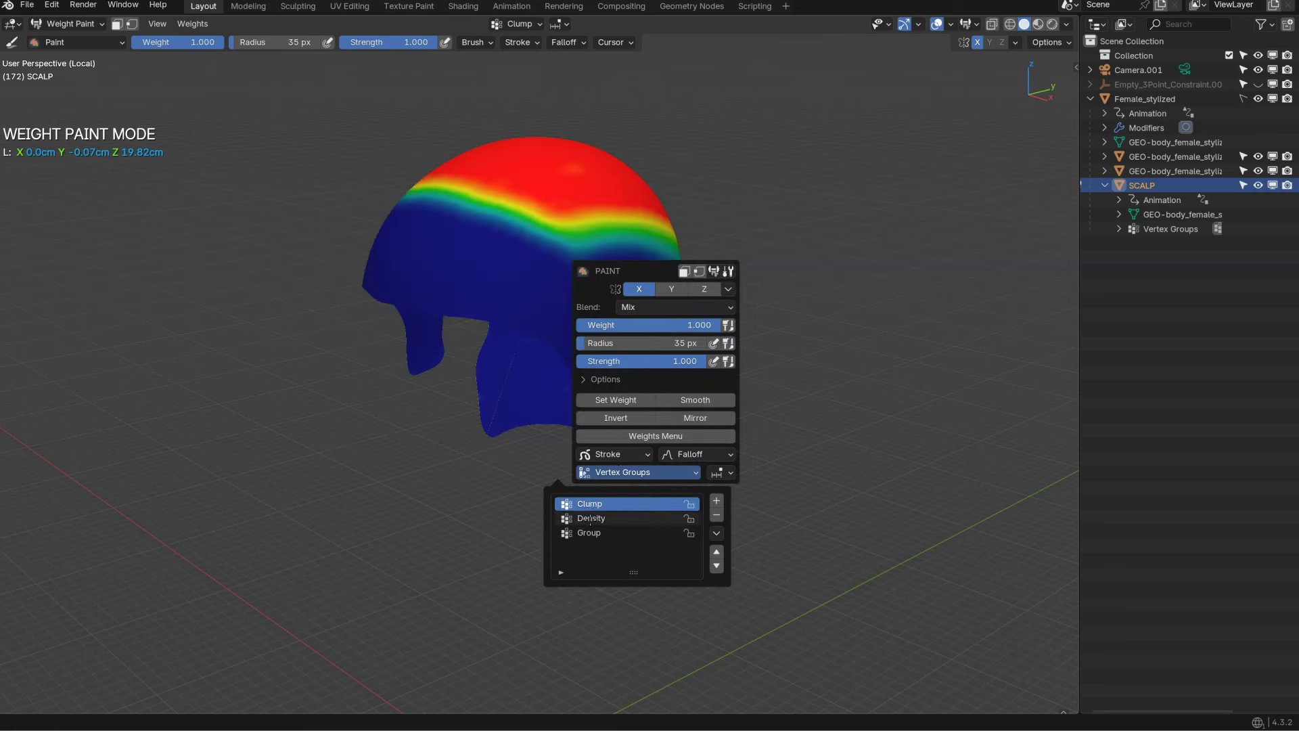
click(591, 519)
middle_drag(525, 292, 447, 278)
scroll(446, 277, up, 3)
mouse_move(447, 276)
mouse_down()
mouse_move(578, 274)
mouse_move(349, 286)
mouse_up()
middle_drag(408, 292, 632, 301)
scroll(534, 276, down, 2)
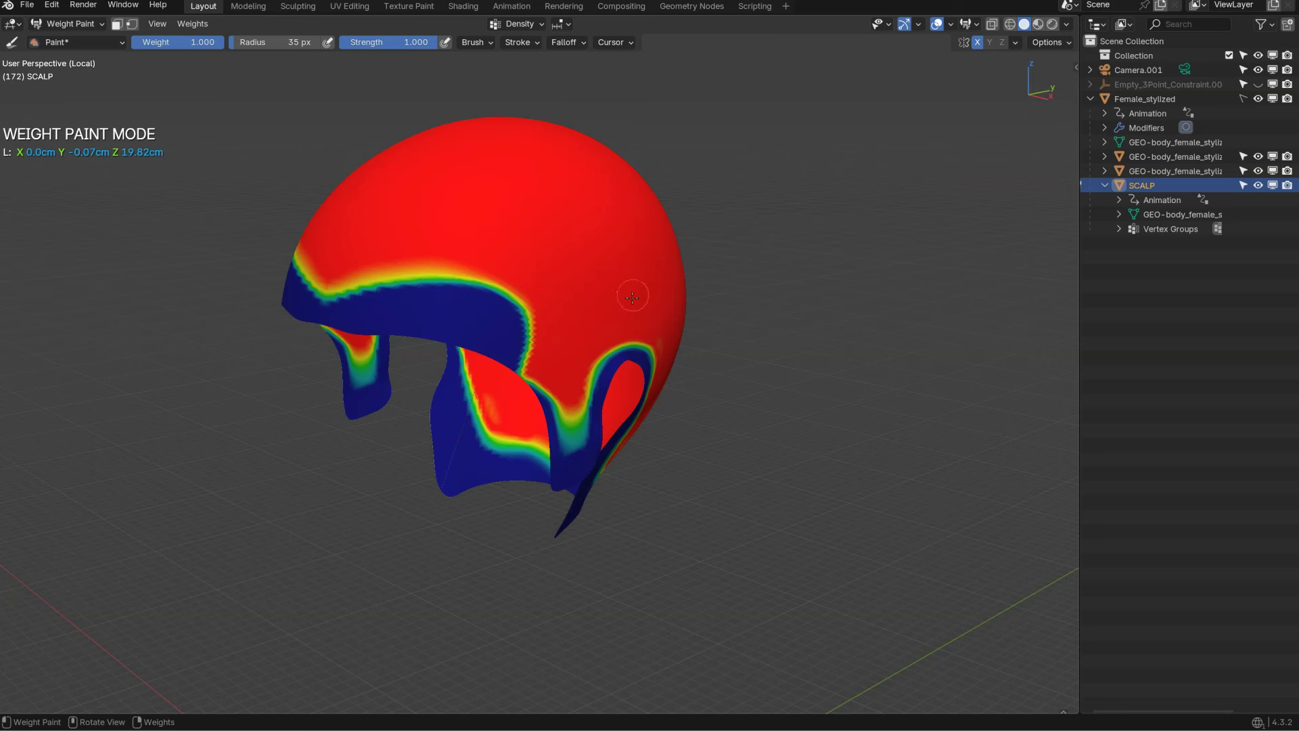
key(q)
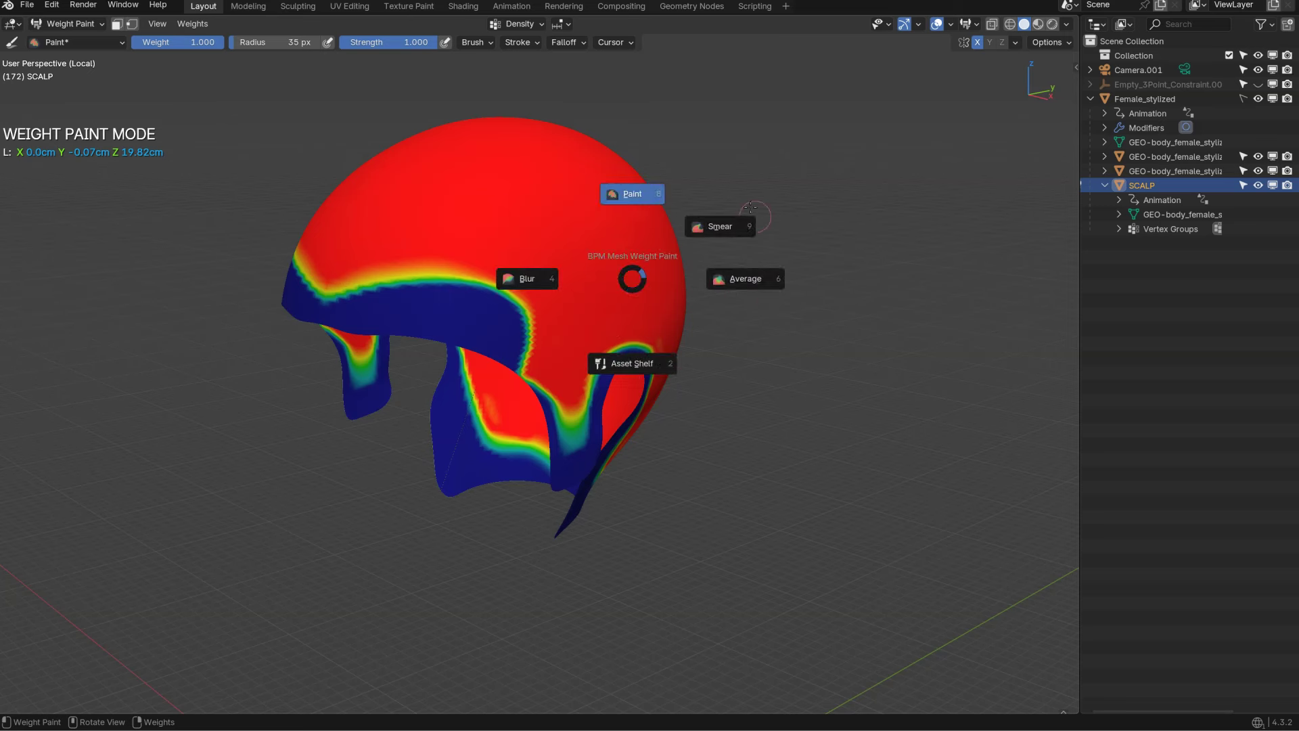
key(Escape)
key(q)
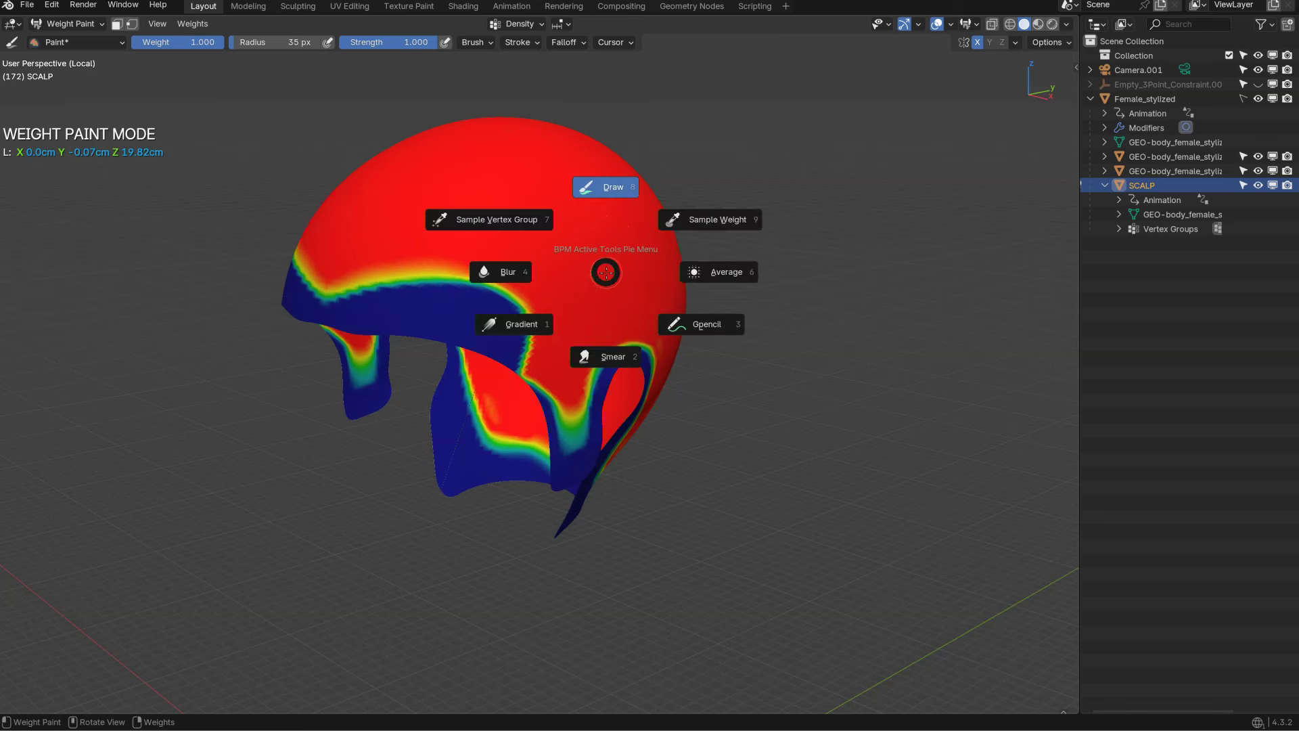
key(Escape)
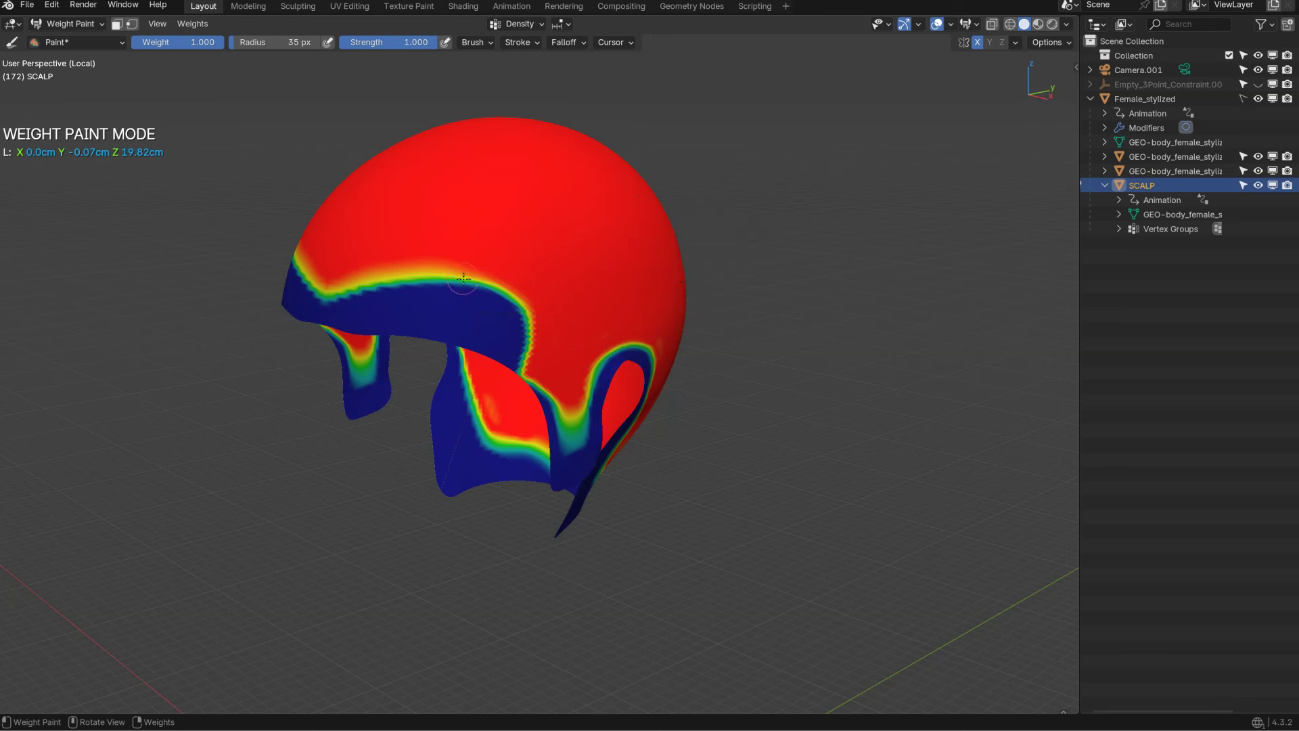
key(t)
key(t)
key(q)
key(Escape)
Step: Return the scalp to Object Mode and leave Local View to bring back the whole head
key(ctrl+Tab)
click(610, 193)
key(grave)
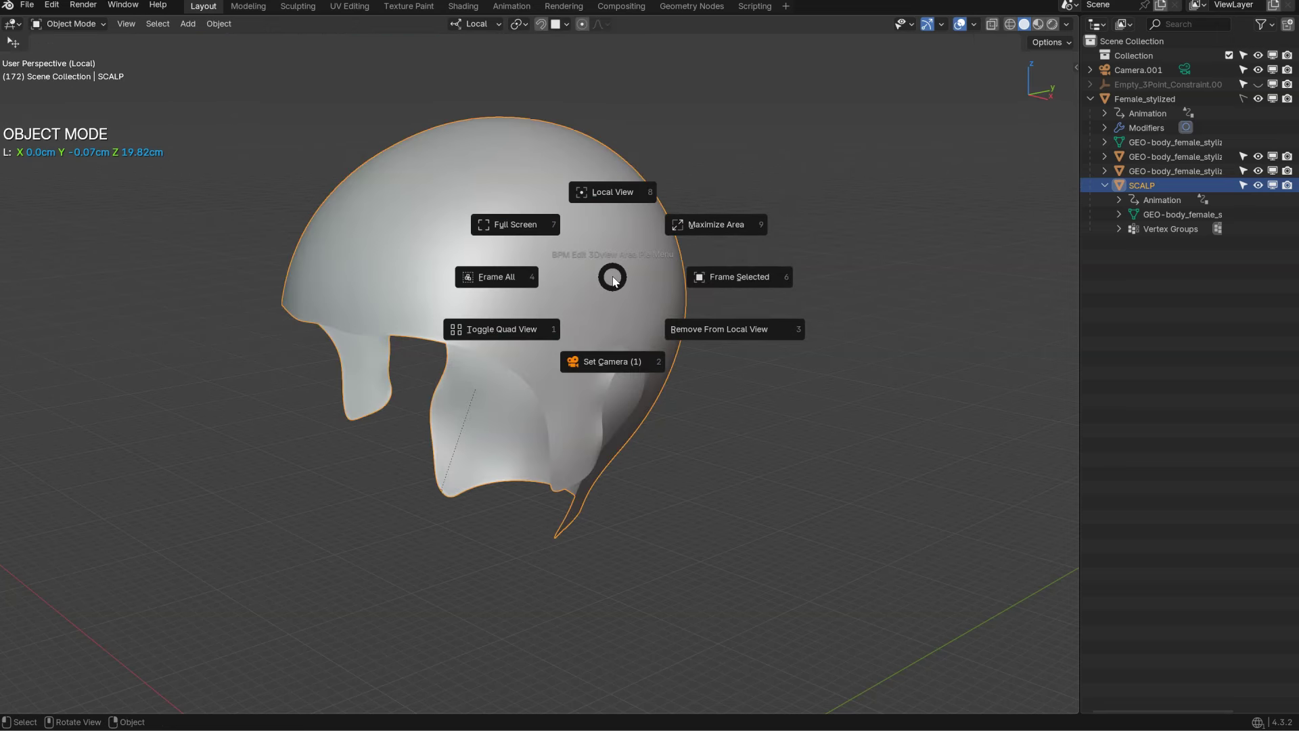
click(612, 192)
middle_drag(589, 212, 615, 177)
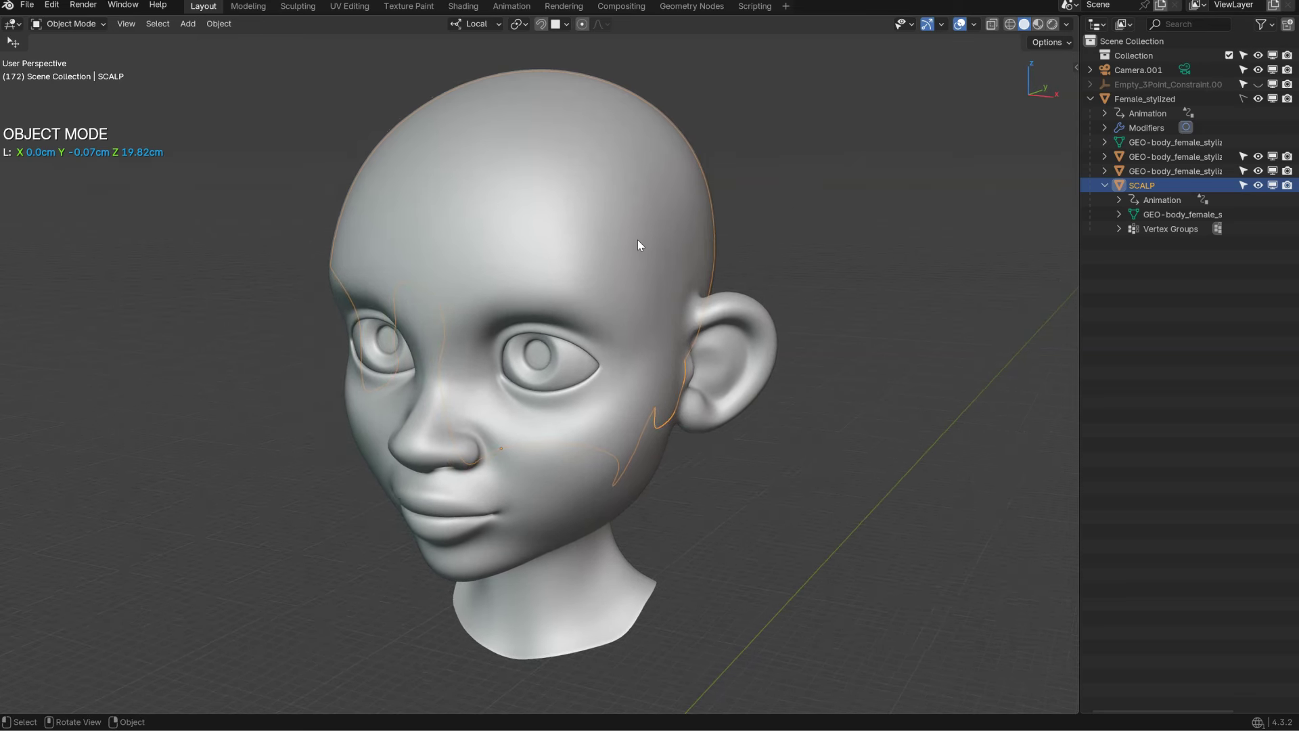
Step: Add a Short Hair Empty hair curves object to the scalp
key(shift+a)
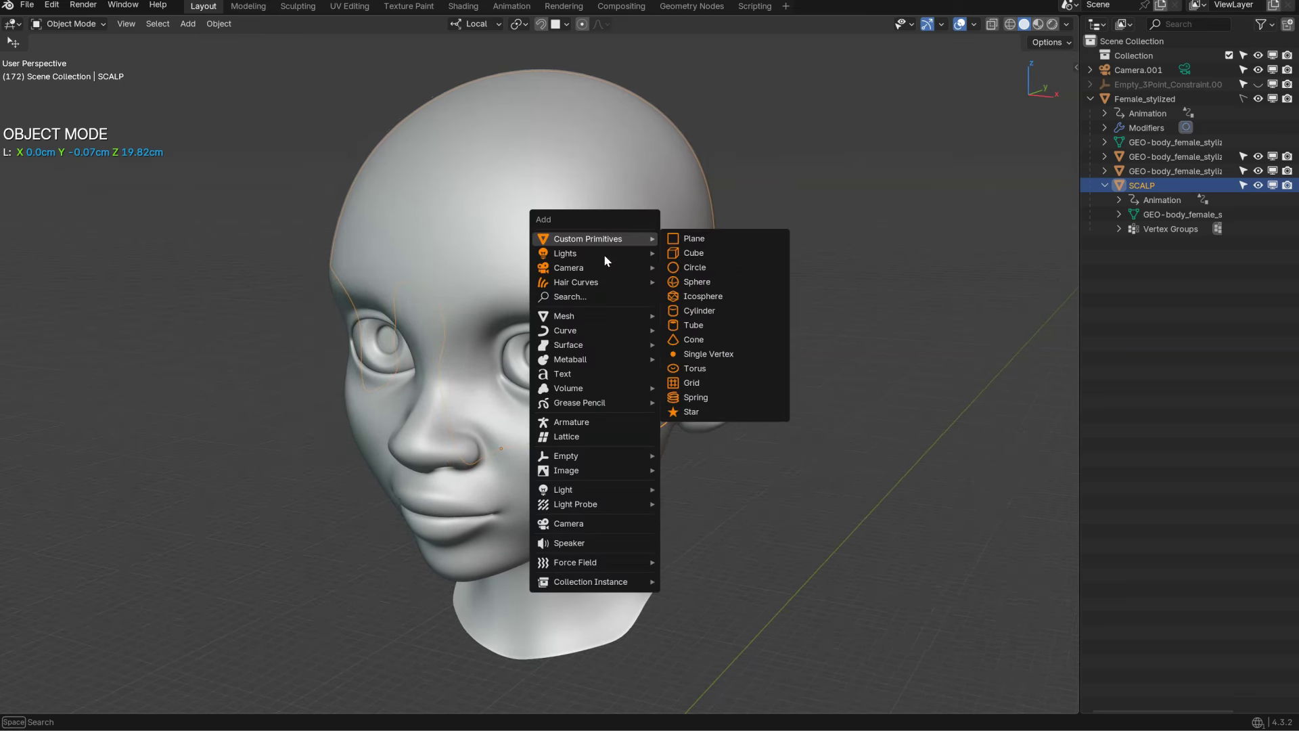
mouse_move(569, 286)
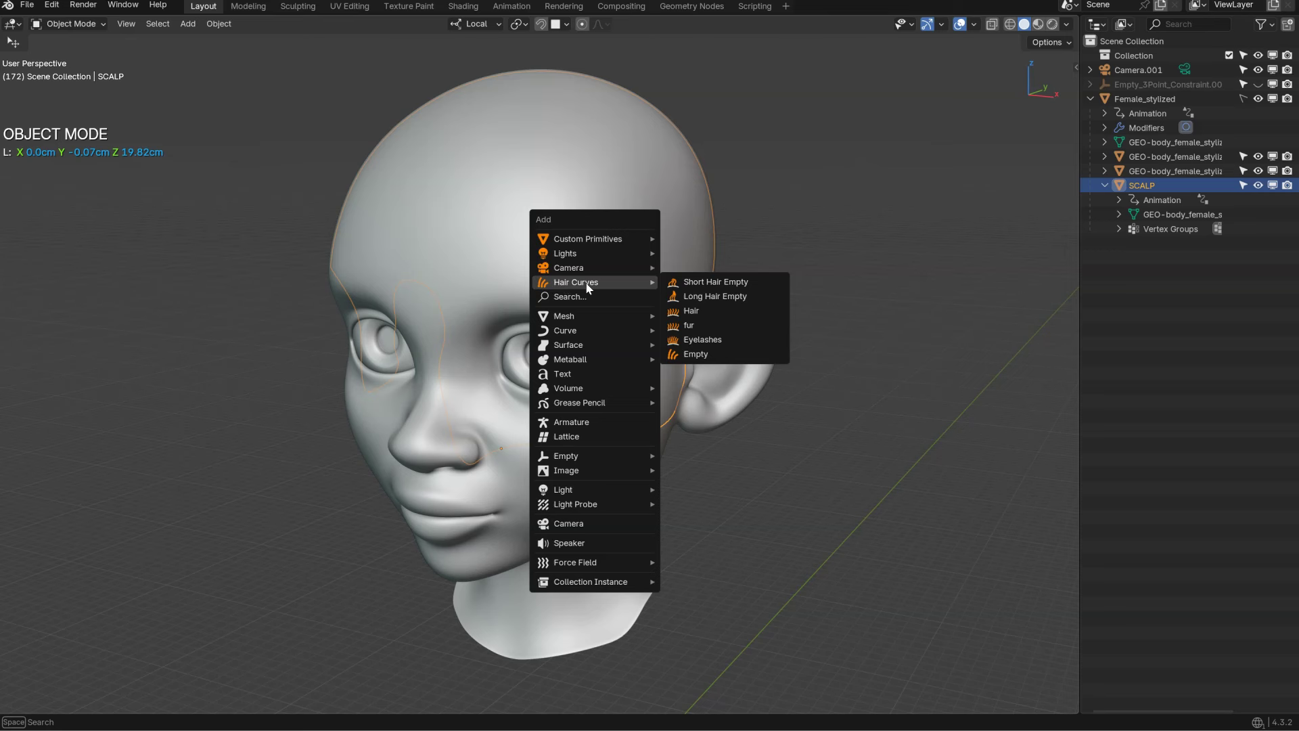
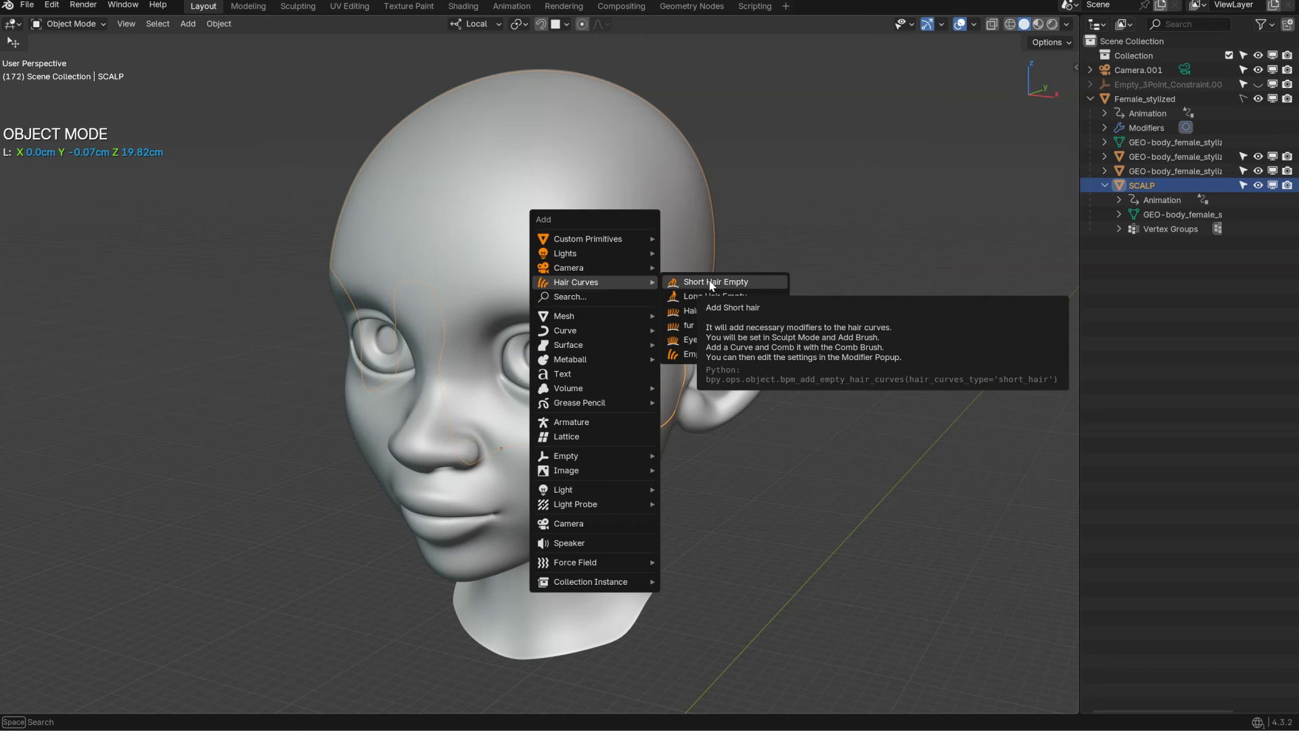
click(712, 282)
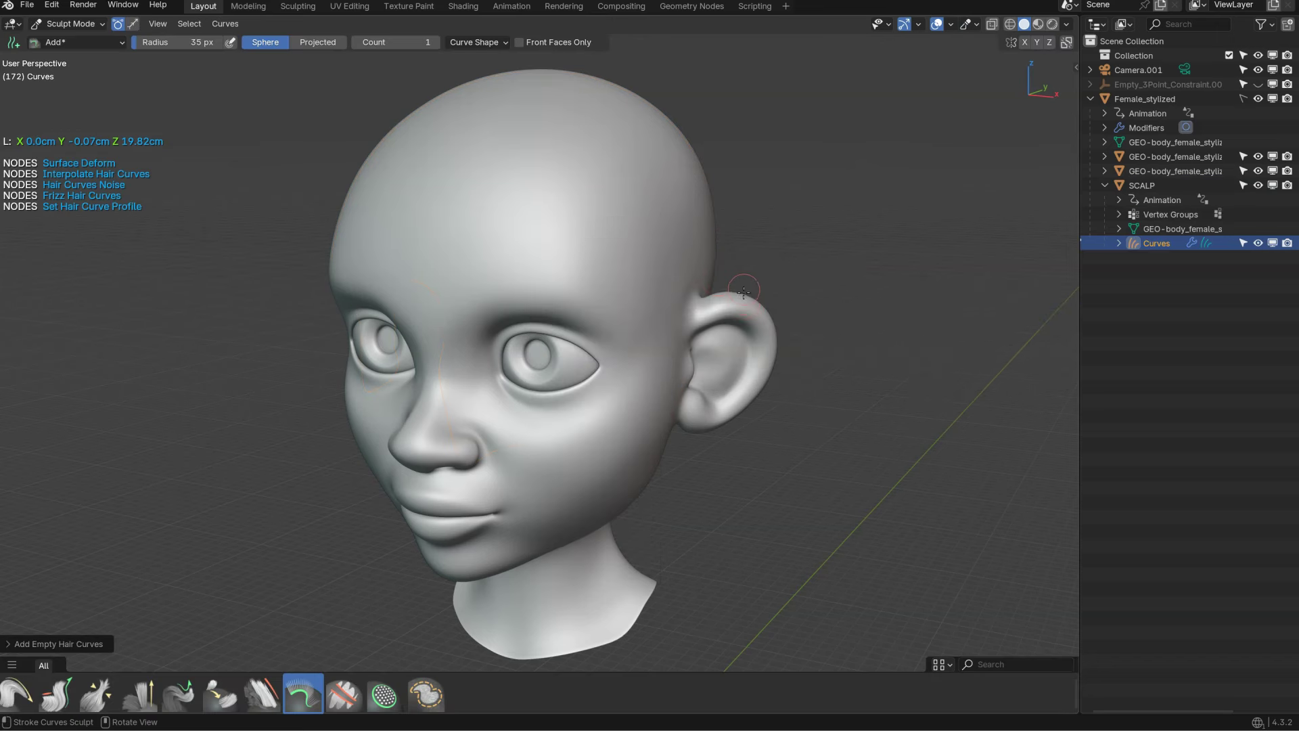
Step: Set the new hair curves' Density Mask to the Density vertex group
key(space)
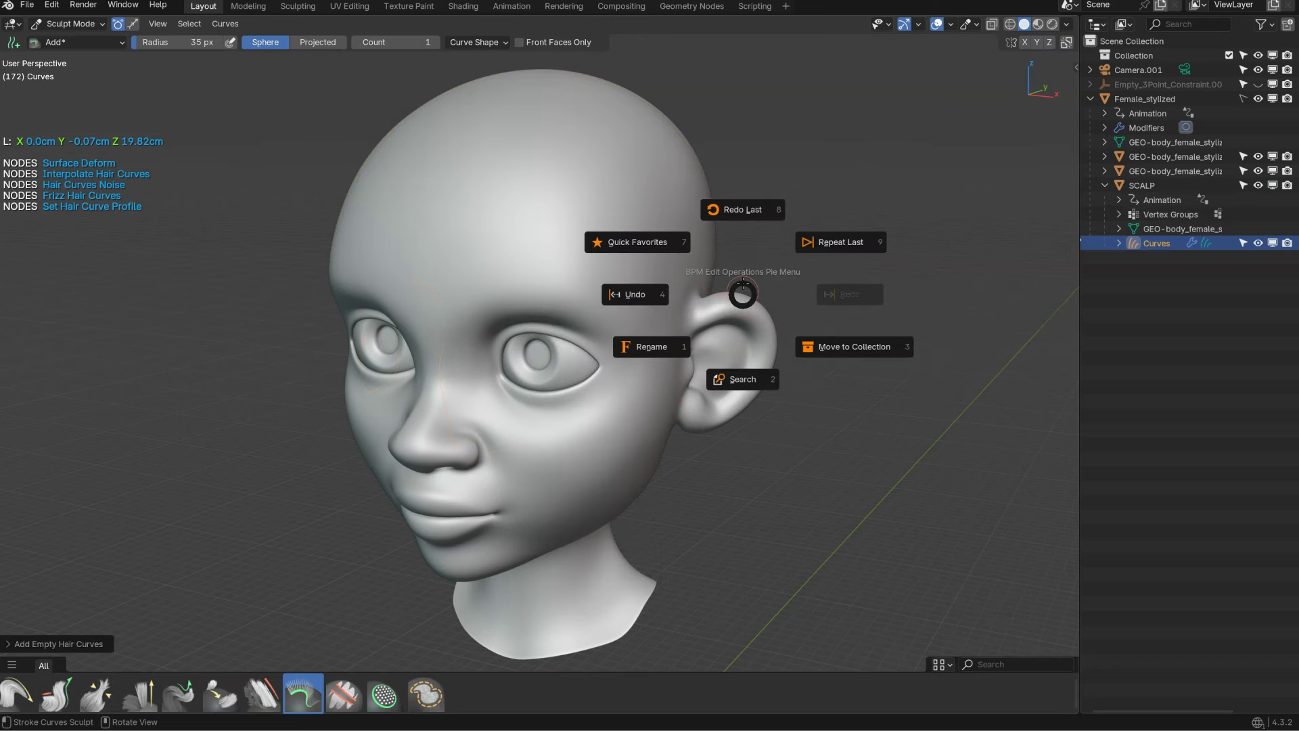
click(742, 209)
click(838, 245)
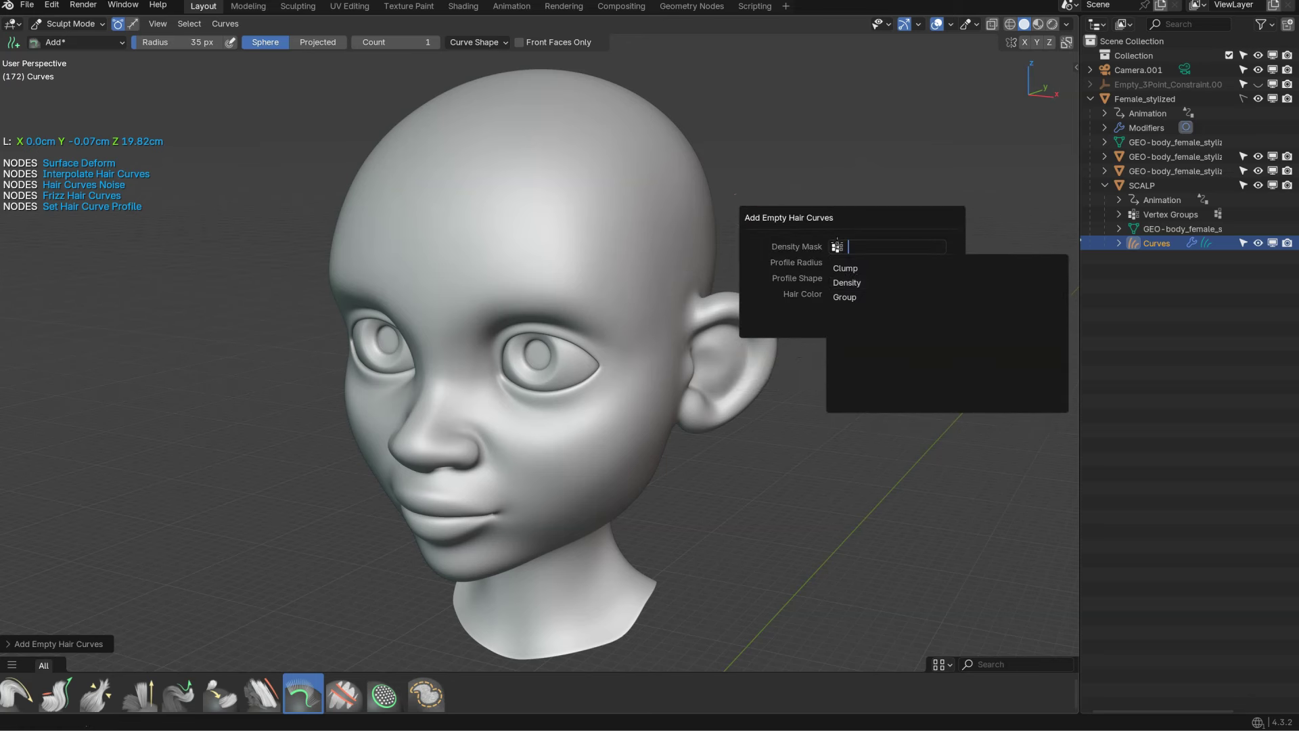
click(851, 283)
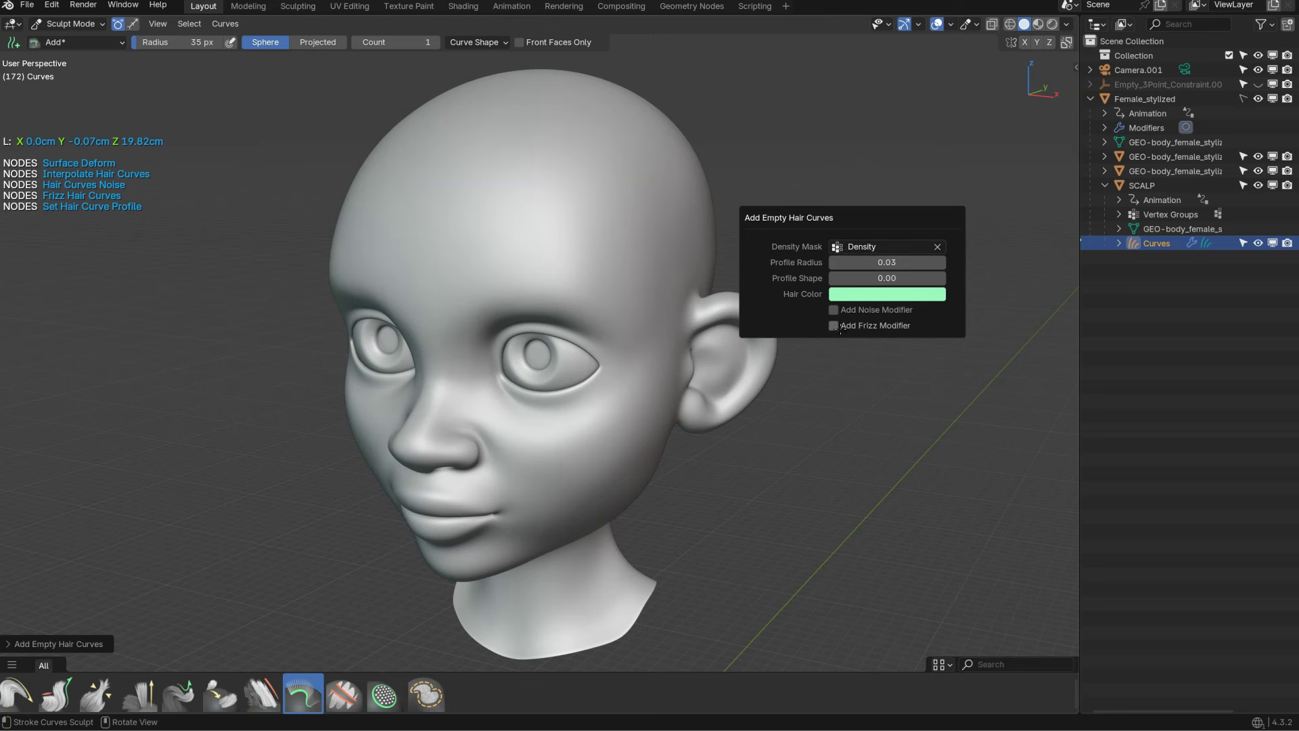
Step: Enable X symmetry for the Add brush and place the first guide curves along the front of the scalp
right_click(683, 248)
click(684, 248)
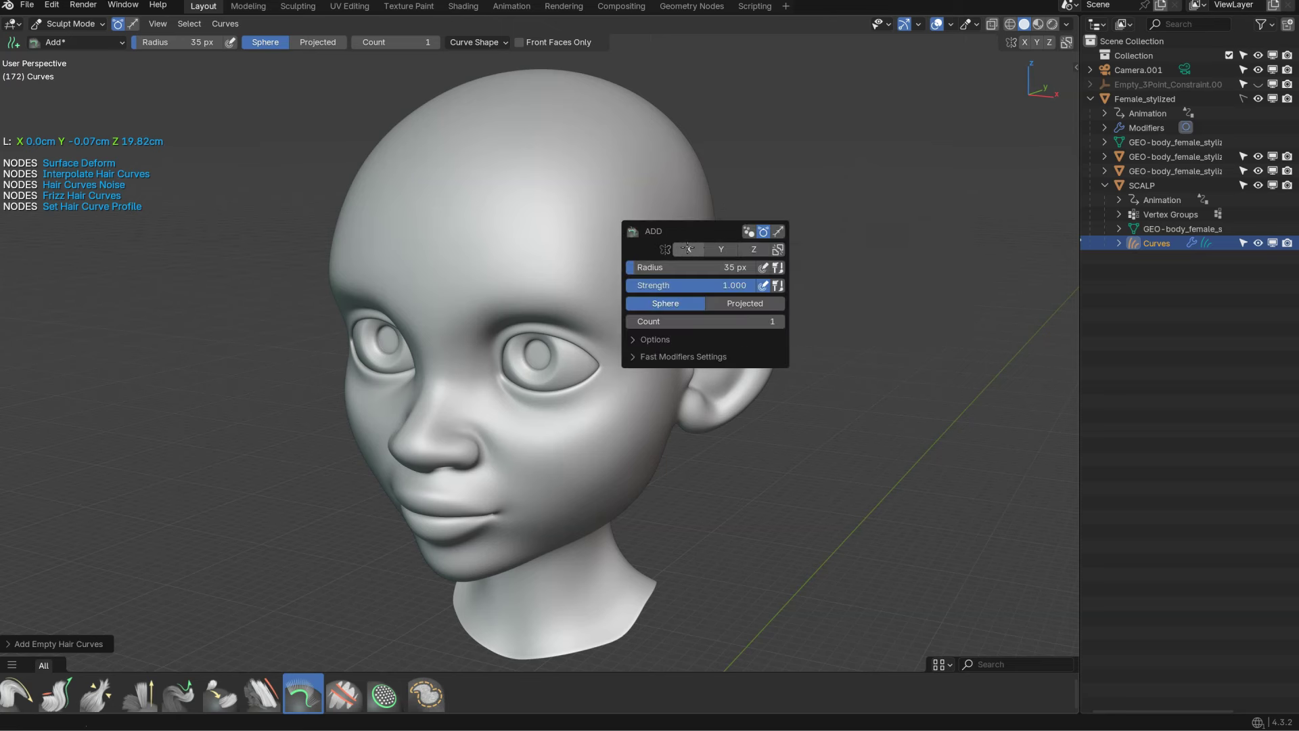
middle_drag(558, 268, 522, 221)
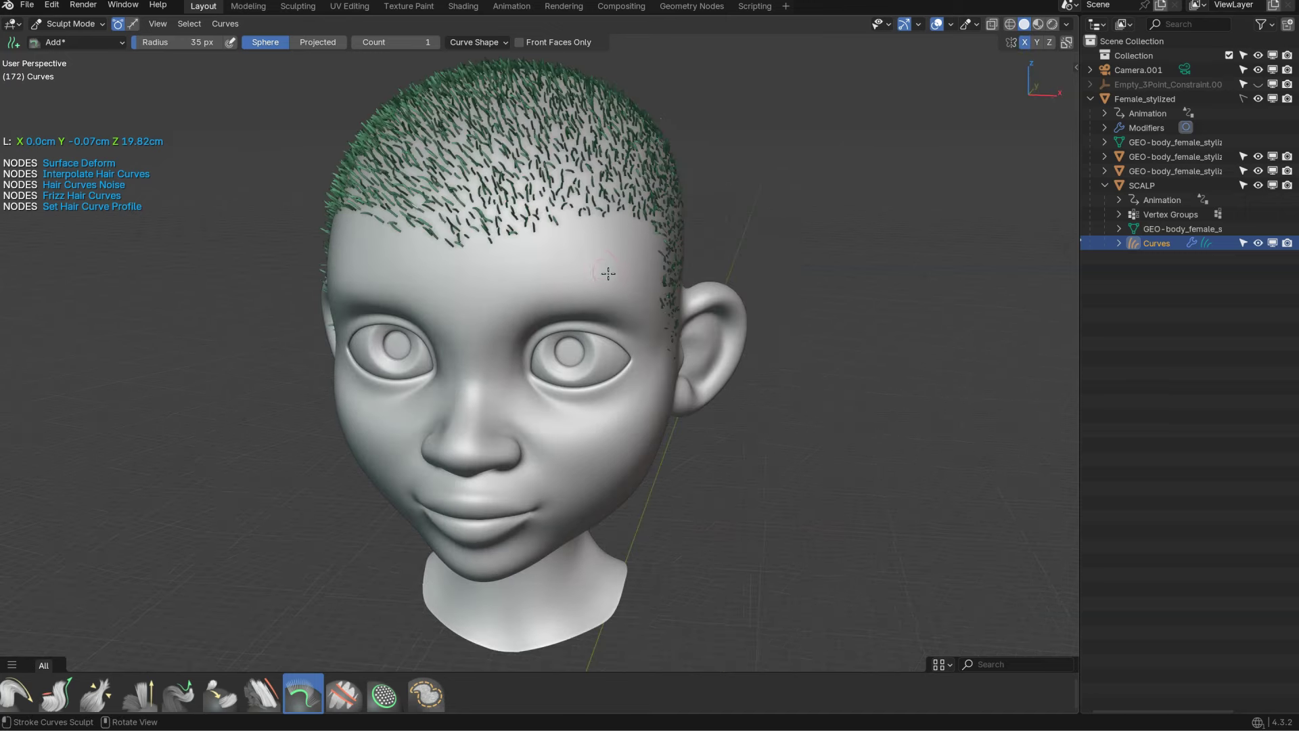
middle_drag(608, 274, 464, 295)
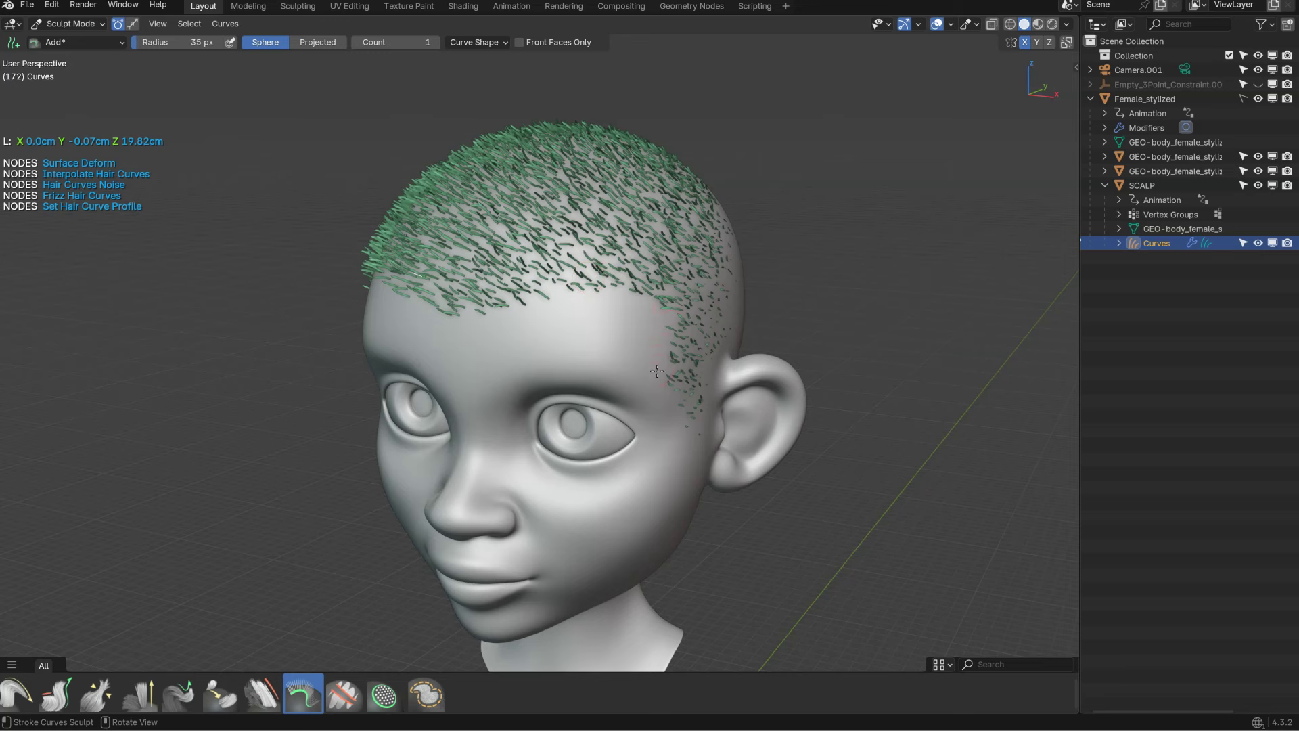
middle_drag(457, 323, 521, 261)
middle_drag(618, 253, 550, 263)
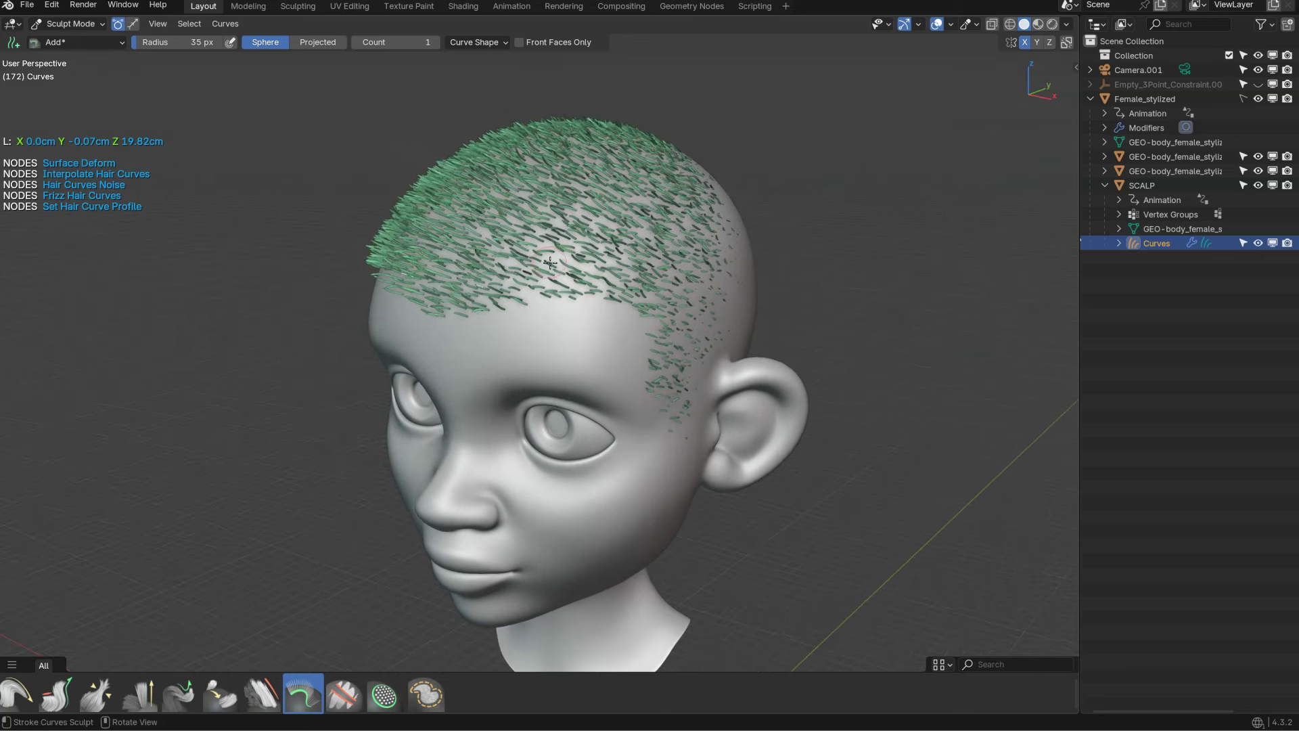
Step: With Interpolate Hair Curves hidden, add guide curves near the temple, and show the interpolated hair again
key(ctrl+z)
mouse_move(463, 255)
middle_down()
mouse_move(667, 259)
mouse_move(495, 217)
mouse_move(501, 258)
mouse_move(674, 278)
mouse_move(600, 258)
middle_up()
key(w)
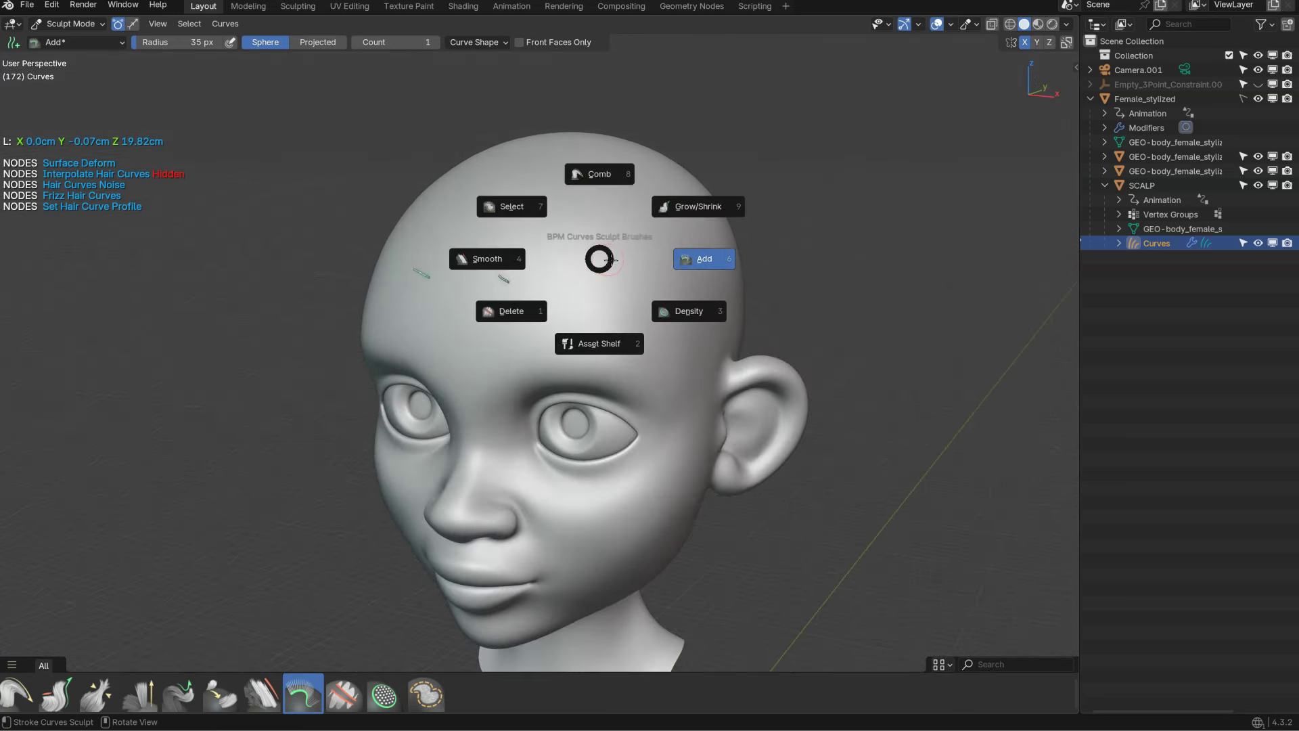
click(702, 263)
middle_drag(608, 281, 636, 292)
click(631, 303)
key(alt+v)
middle_drag(664, 335, 650, 332)
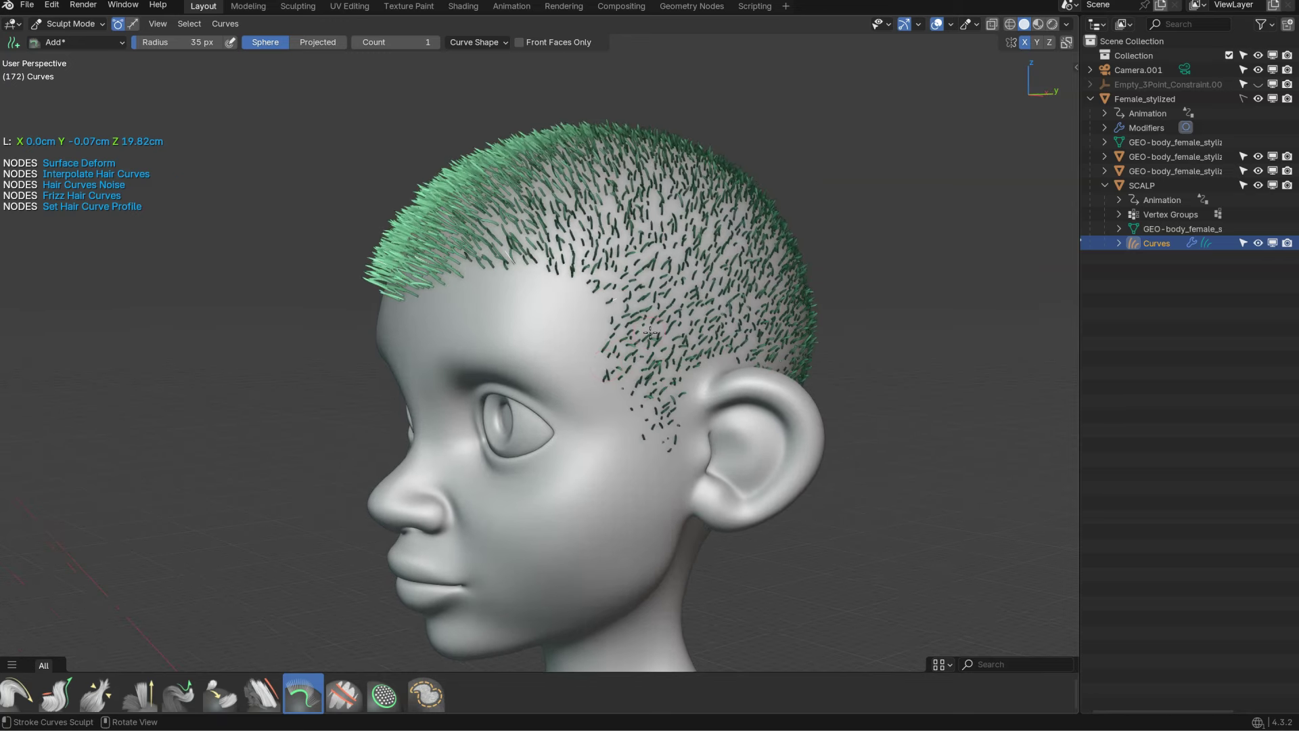
Step: Add guide curves down the temple and sideburn area in front of the ear
click(610, 361)
click(639, 411)
click(653, 443)
click(680, 404)
Step: Add guide curves across the nape, behind the ears and up the back of the head
mouse_move(680, 405)
middle_down()
mouse_move(570, 450)
mouse_move(606, 454)
mouse_move(603, 403)
mouse_move(545, 428)
middle_up()
click(466, 427)
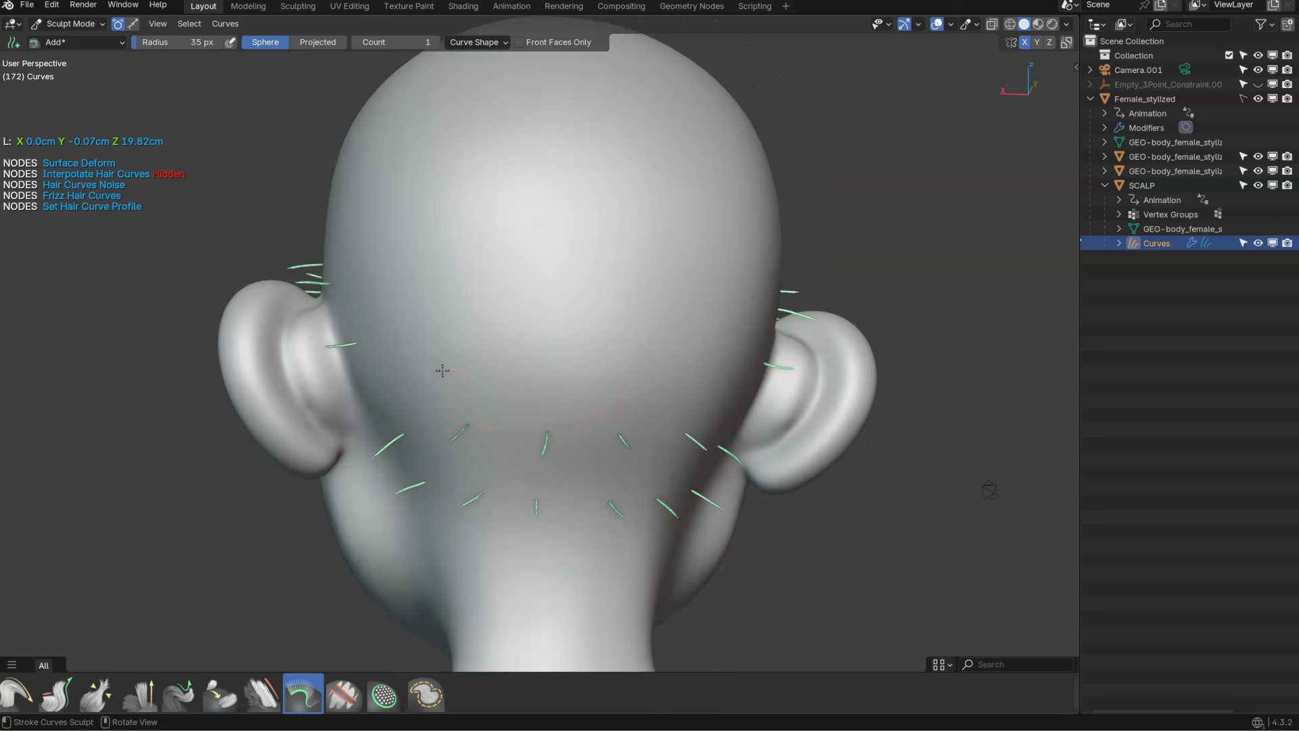
middle_drag(429, 351, 516, 406)
mouse_move(620, 376)
middle_down()
mouse_move(681, 377)
mouse_move(627, 381)
middle_up()
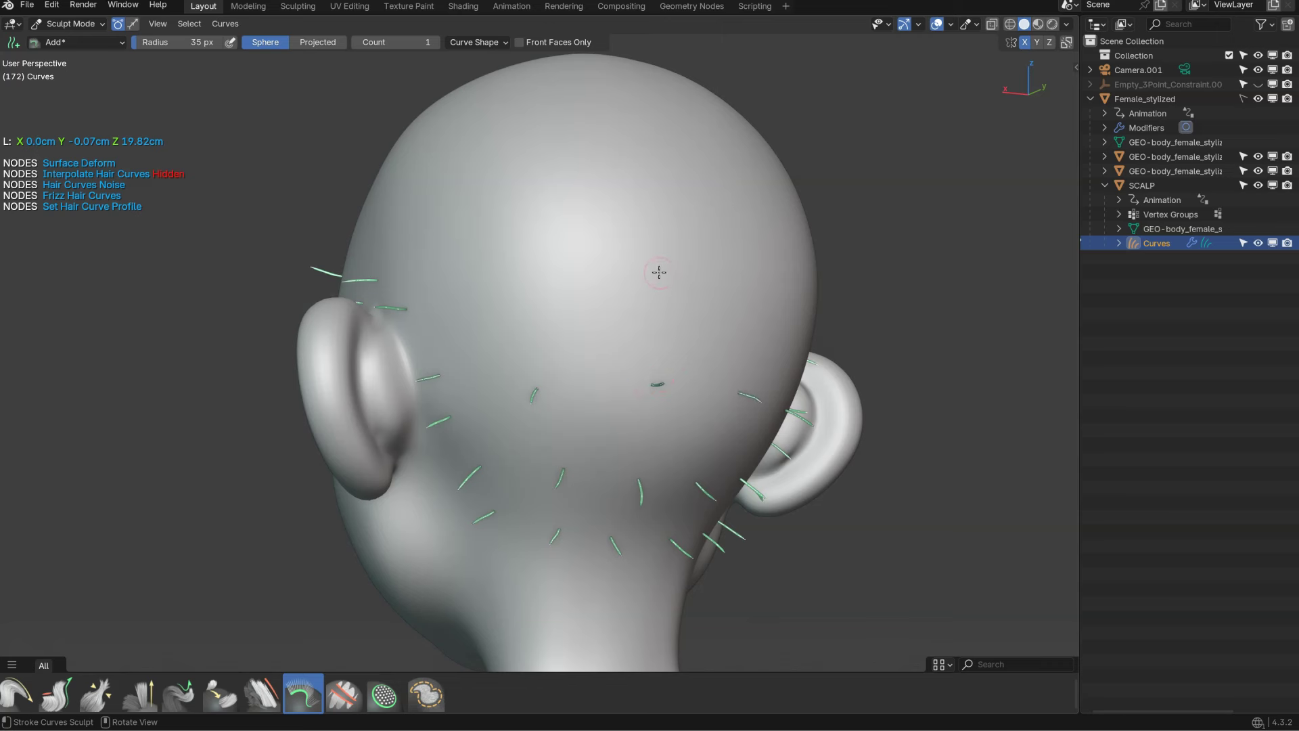
middle_drag(533, 287, 640, 399)
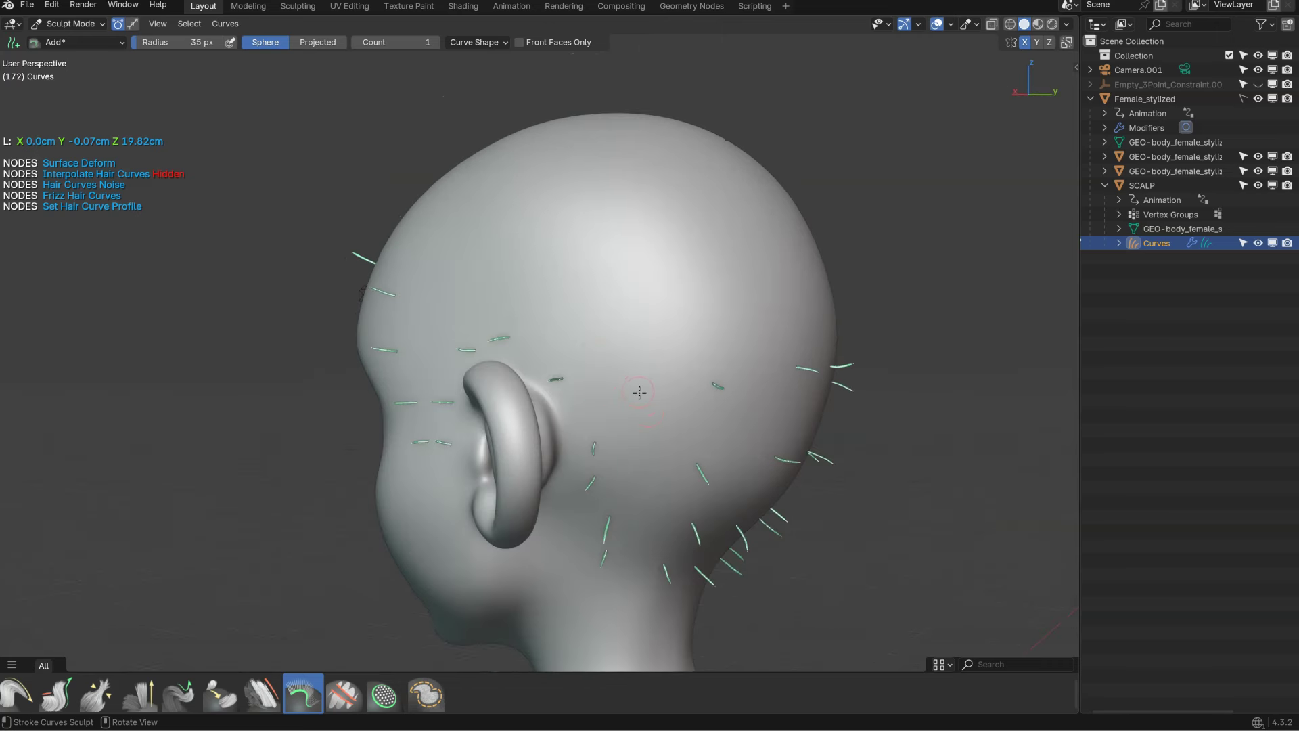
mouse_move(623, 298)
middle_down()
mouse_move(687, 311)
mouse_move(637, 298)
middle_up()
click(722, 235)
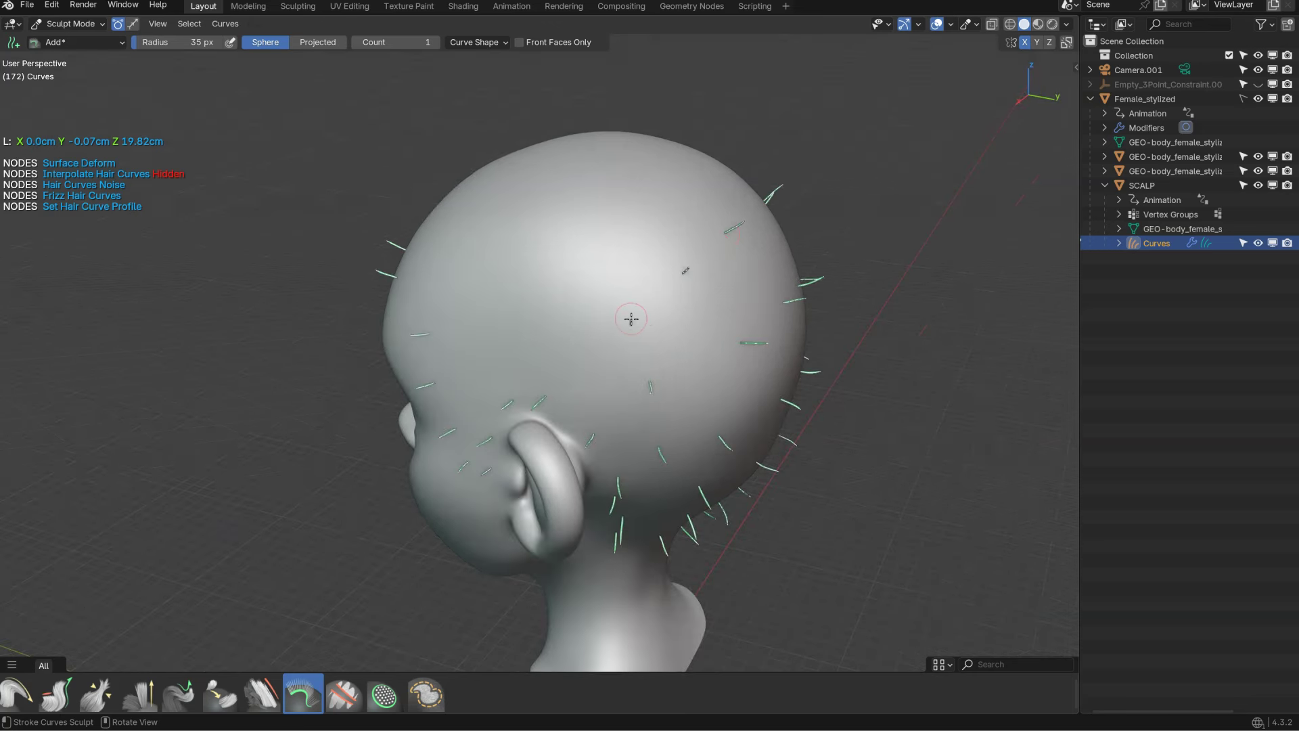
Step: Fill the sides and crown of the head with more guide curves and show the interpolated hair again
middle_drag(564, 340, 603, 296)
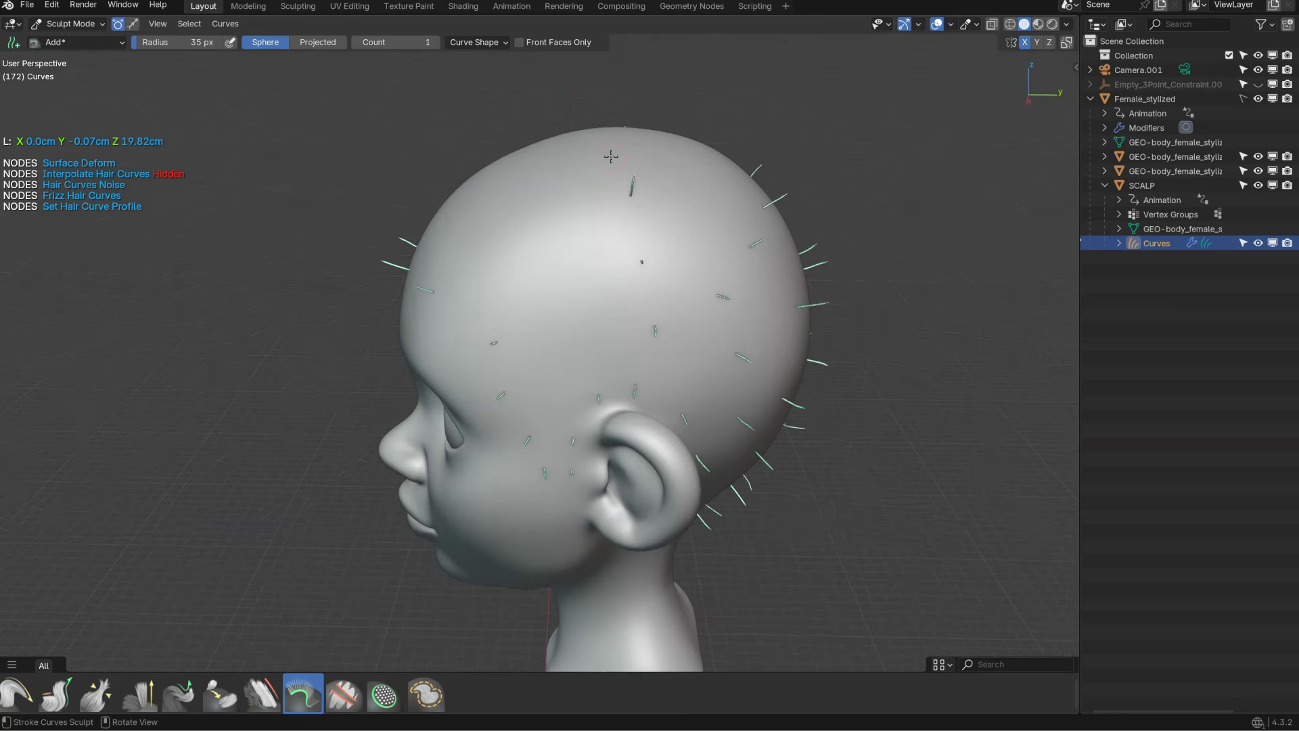
middle_drag(505, 213, 488, 227)
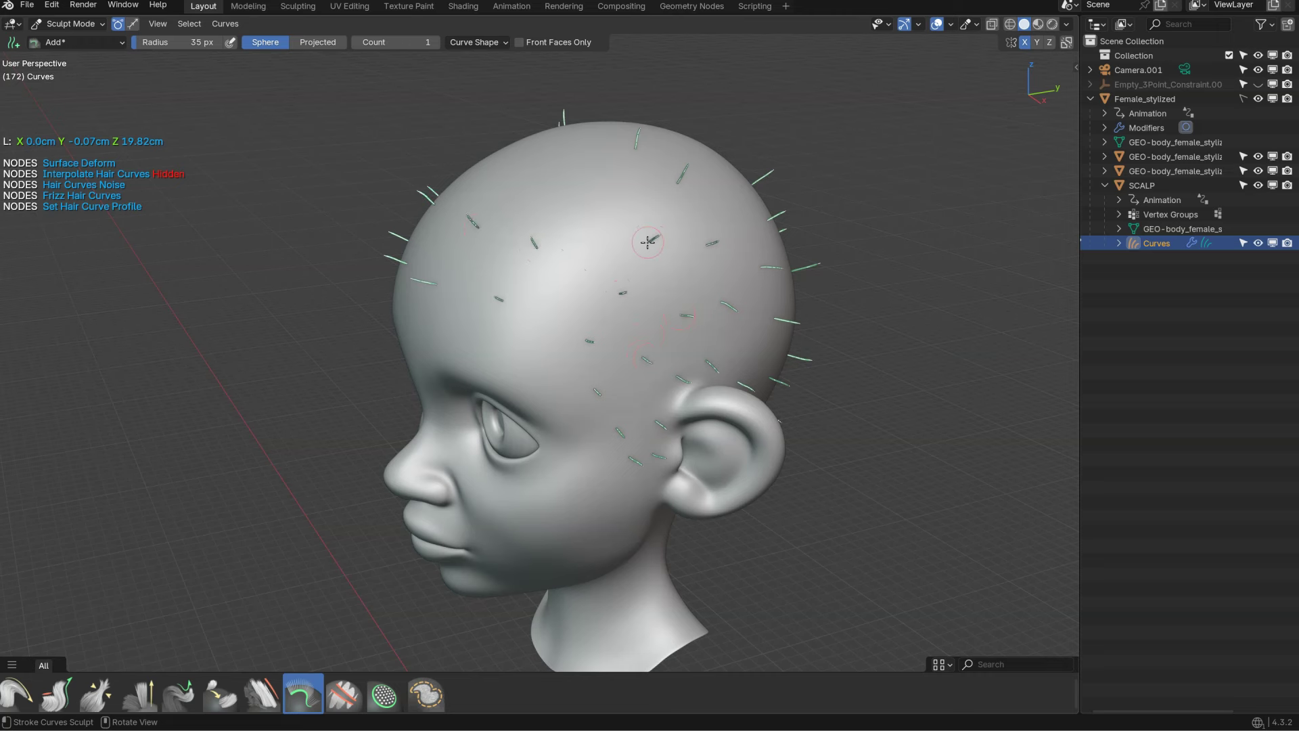
middle_drag(543, 191, 603, 194)
click(544, 229)
middle_drag(549, 106, 481, 290)
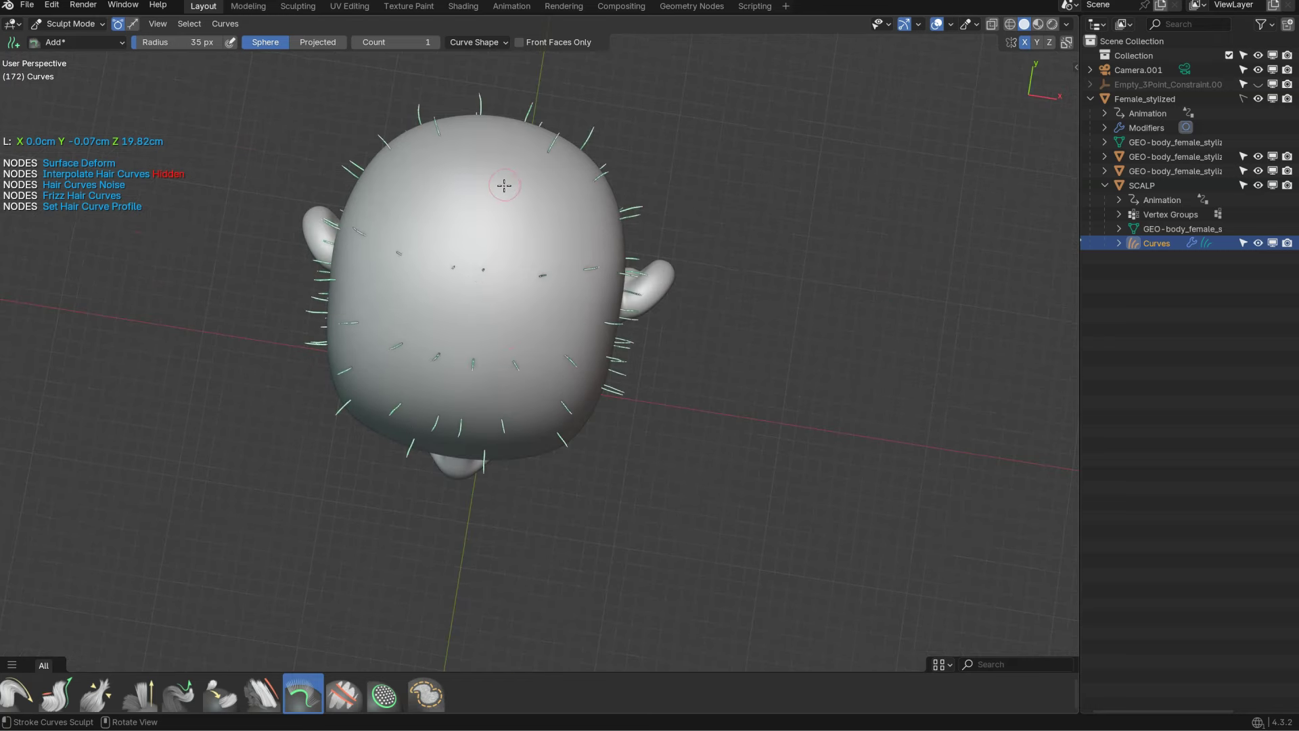
mouse_move(544, 335)
middle_down()
mouse_move(567, 246)
mouse_move(599, 261)
mouse_move(588, 266)
middle_up()
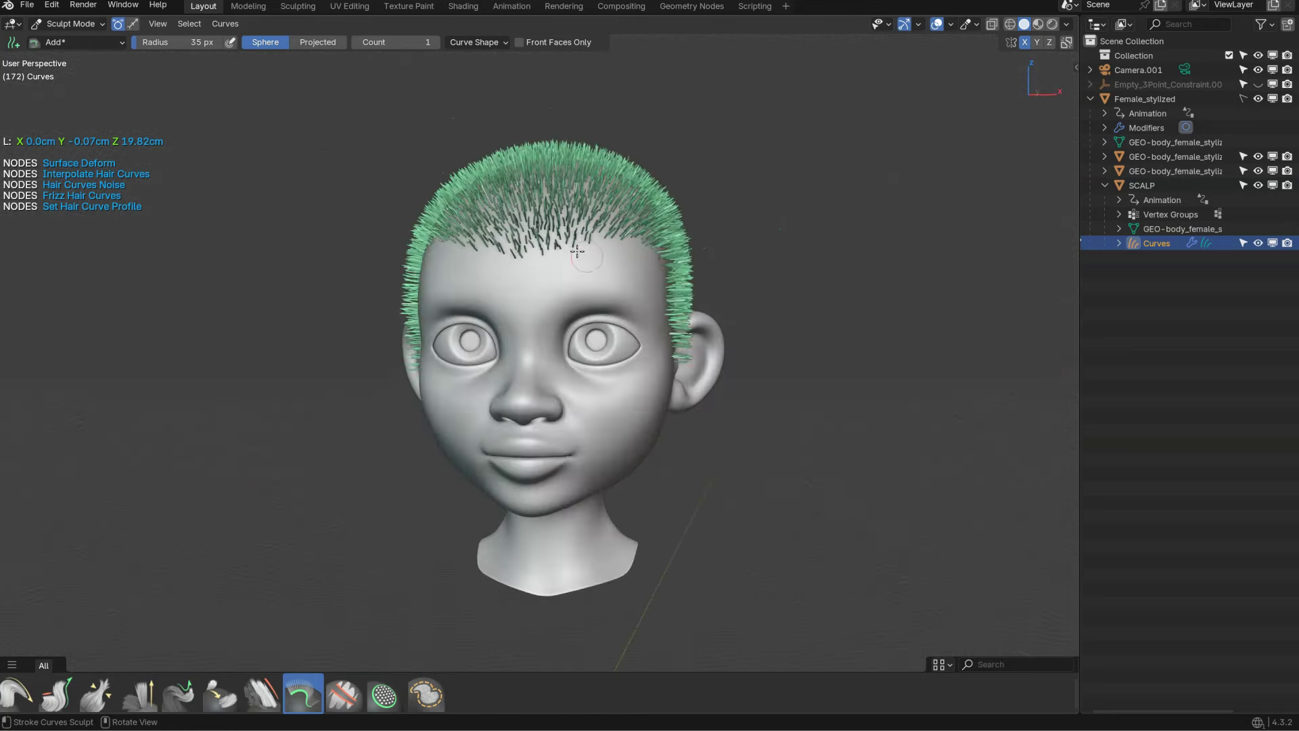
Step: Switch to the Grow/Shrink brush with Projected falloff and a radius of 238 px
key(ctrl+Tab)
click(706, 270)
key(shift+space)
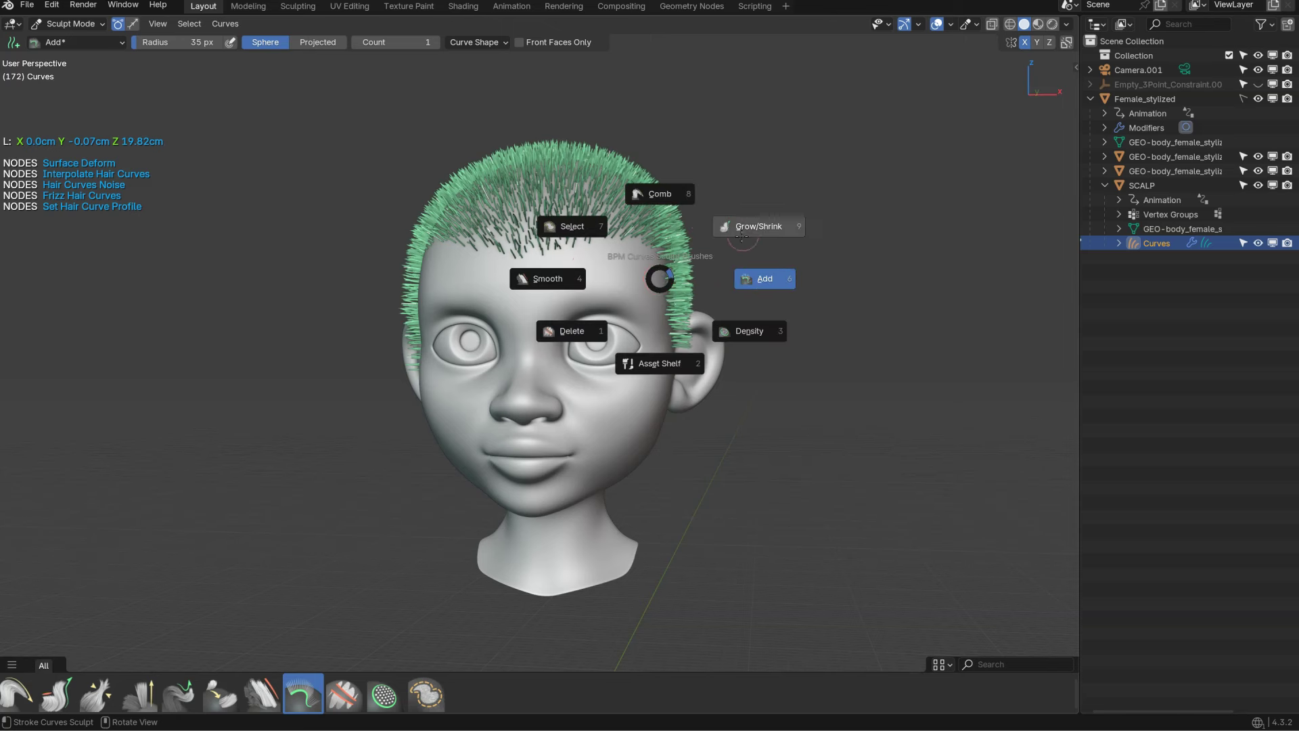
click(753, 228)
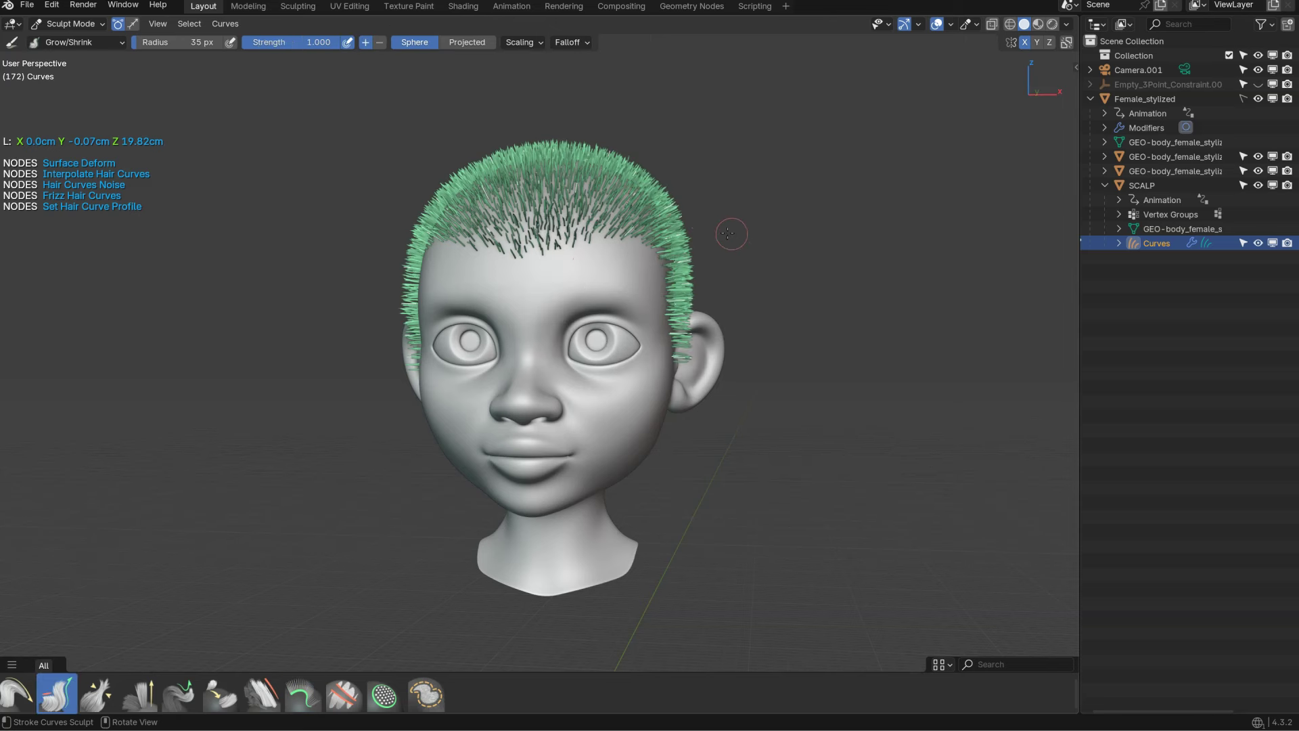
right_click(727, 234)
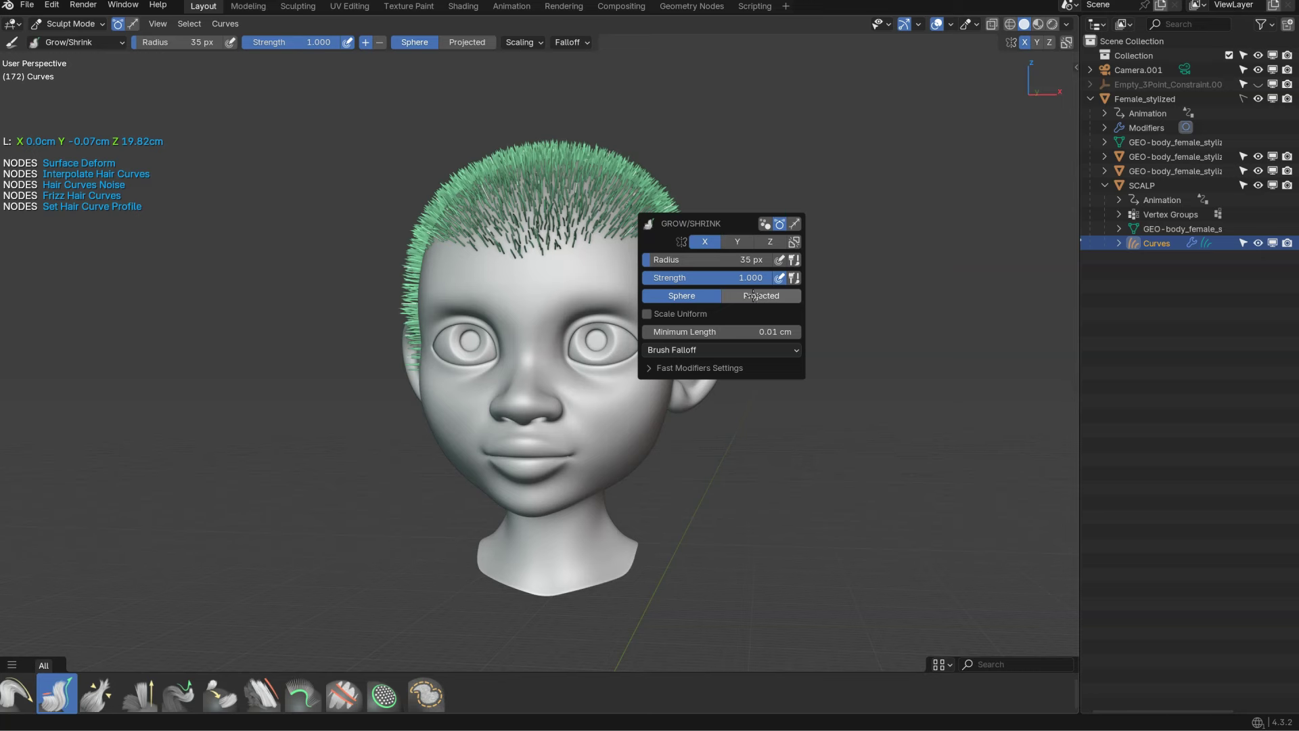
click(753, 295)
scroll(737, 298, up, 4)
key(f)
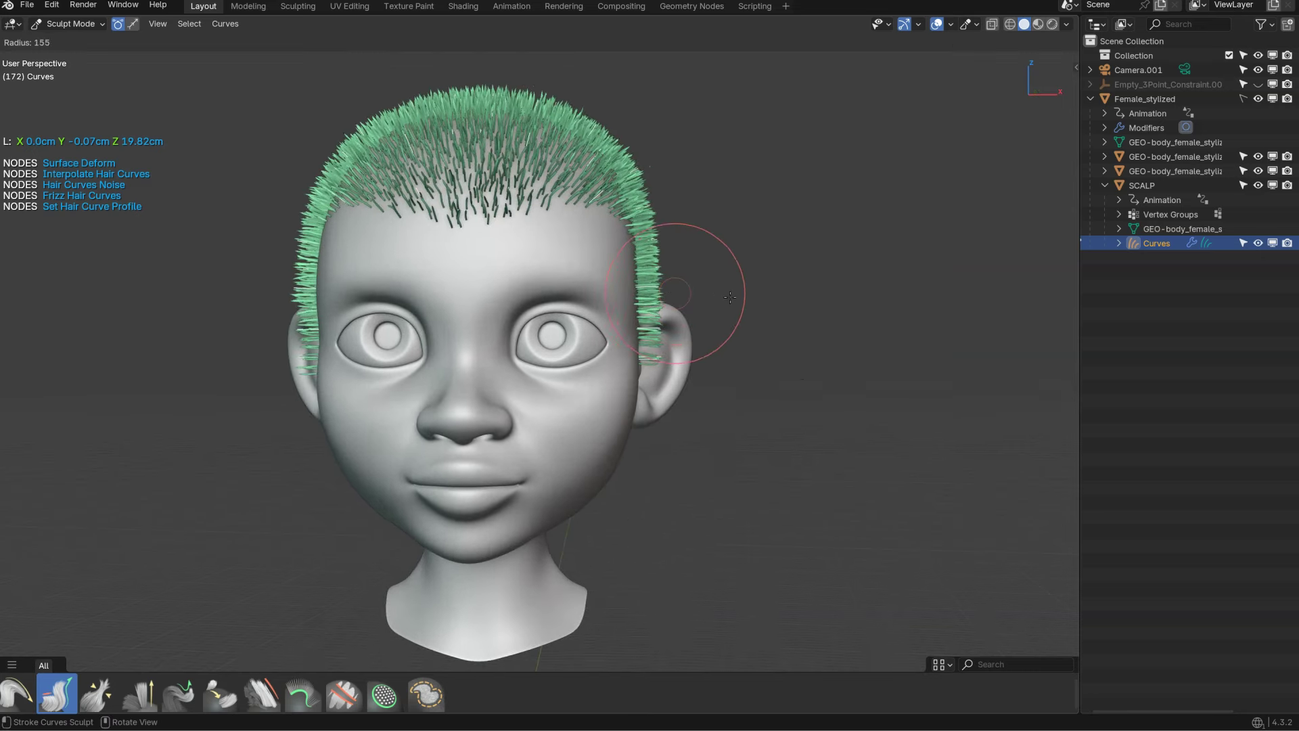
click(768, 296)
Step: Set the Grow/Shrink brush's minimum length to 0
right_click(804, 262)
click(824, 370)
text(0)
key(Return)
Step: Shorten the hair along the sides of the head above the ears with the Grow/Shrink brush
mouse_move(671, 357)
ctrl+mouse_down()
mouse_move(696, 328)
mouse_move(699, 238)
ctrl+mouse_up()
middle_drag(748, 331, 705, 338)
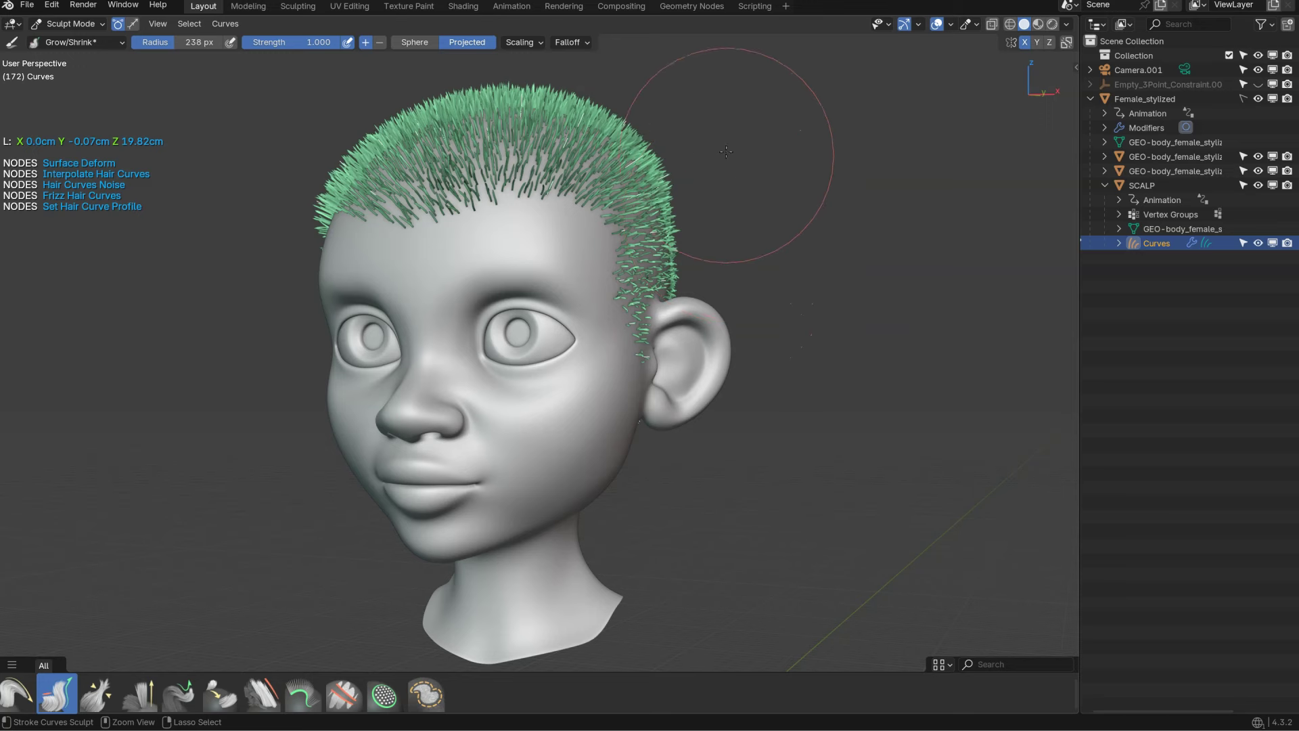
mouse_move(731, 159)
middle_down()
mouse_move(766, 204)
mouse_move(704, 215)
mouse_move(554, 281)
mouse_move(652, 304)
middle_up()
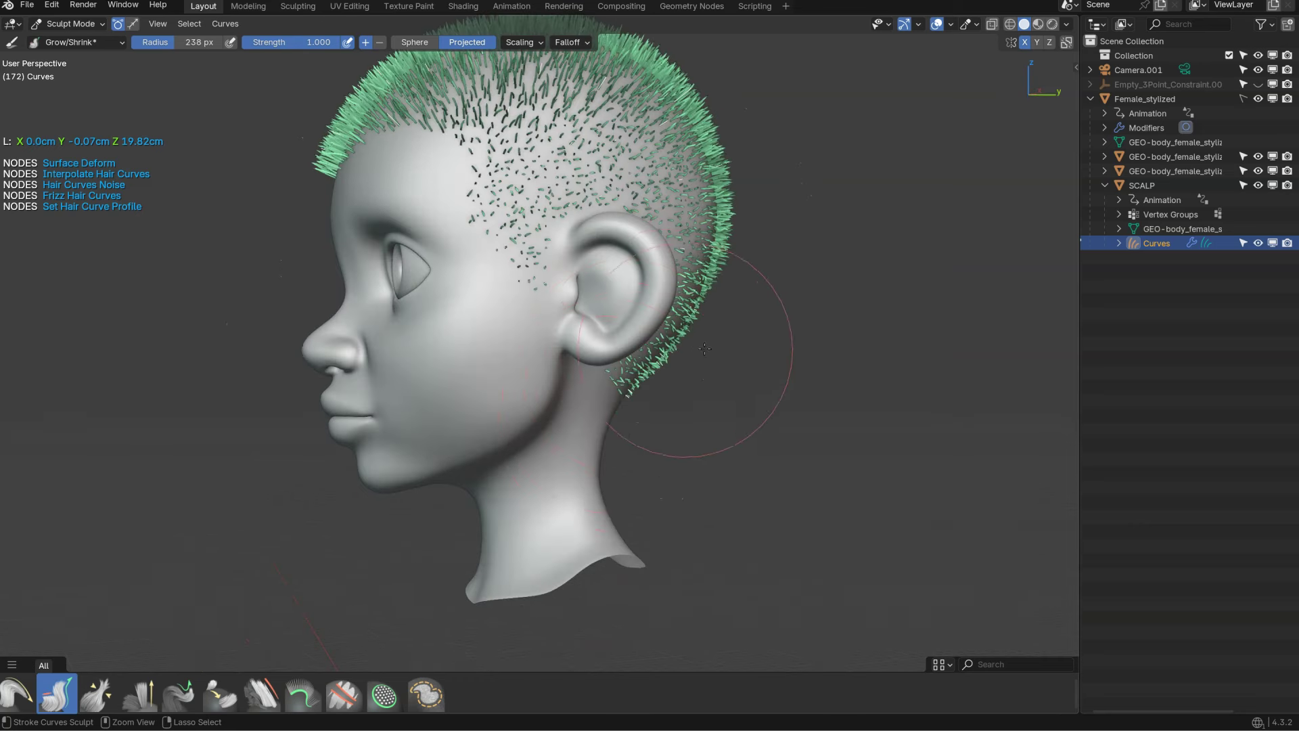
middle_drag(797, 232, 746, 248)
shift+middle_drag(742, 123, 715, 213)
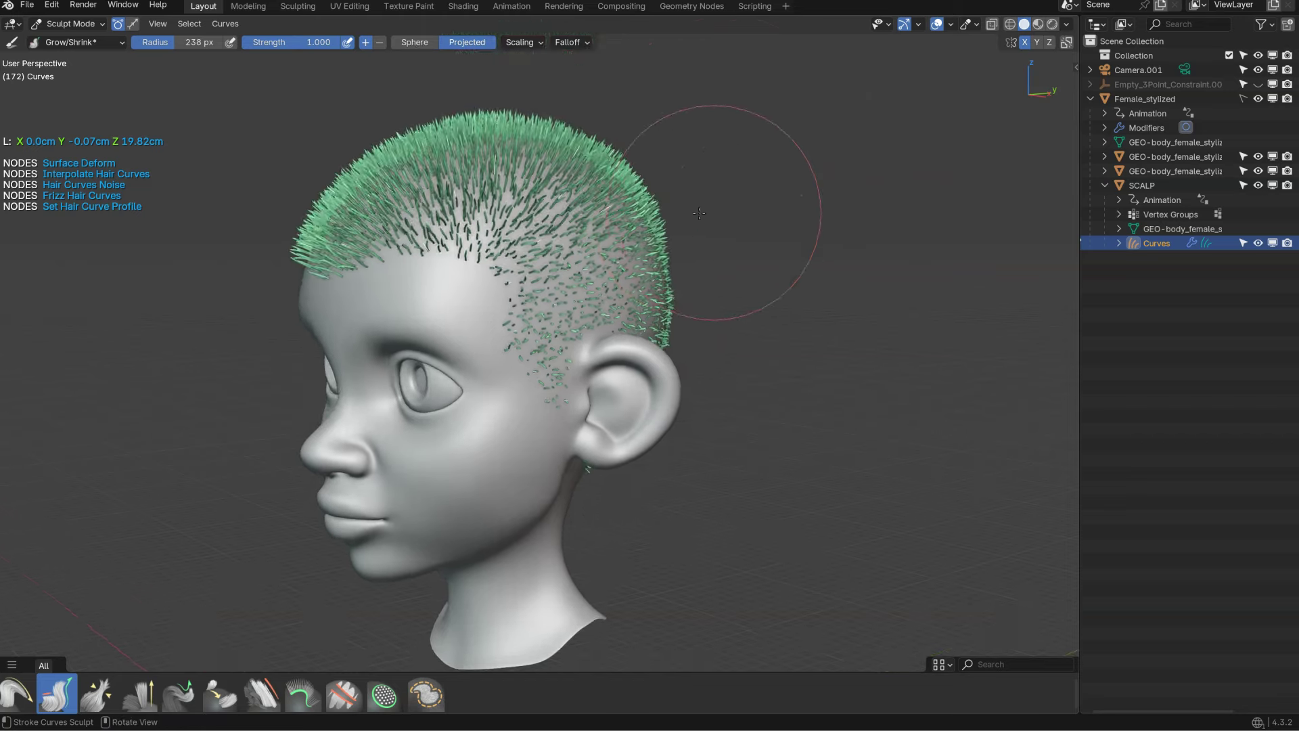
scroll(698, 213, up, 5)
middle_drag(624, 84, 747, 232)
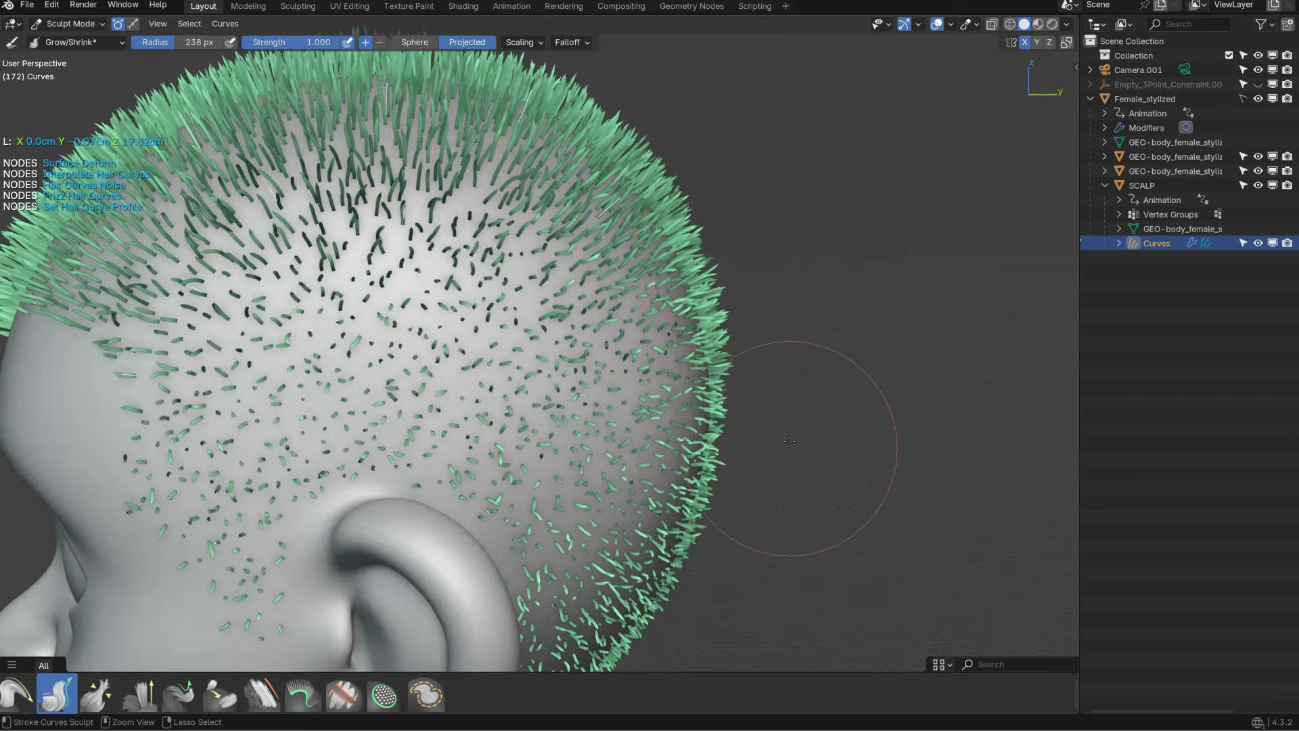
ctrl+middle_drag(789, 441, 778, 520)
shift+middle_drag(778, 521, 761, 426)
mouse_move(508, 277)
middle_down()
mouse_move(639, 264)
mouse_move(604, 259)
mouse_move(663, 246)
mouse_move(646, 250)
mouse_move(685, 288)
middle_up()
Step: Switch the hair curves from Sculpt Mode to Object Mode
key(Tab)
click(671, 204)
mouse_move(670, 203)
middle_down()
mouse_move(725, 140)
mouse_move(665, 202)
mouse_move(652, 197)
mouse_move(663, 208)
middle_up()
Step: Toggle the interpolated hair off and on from the hair settings popup
key(shift+space)
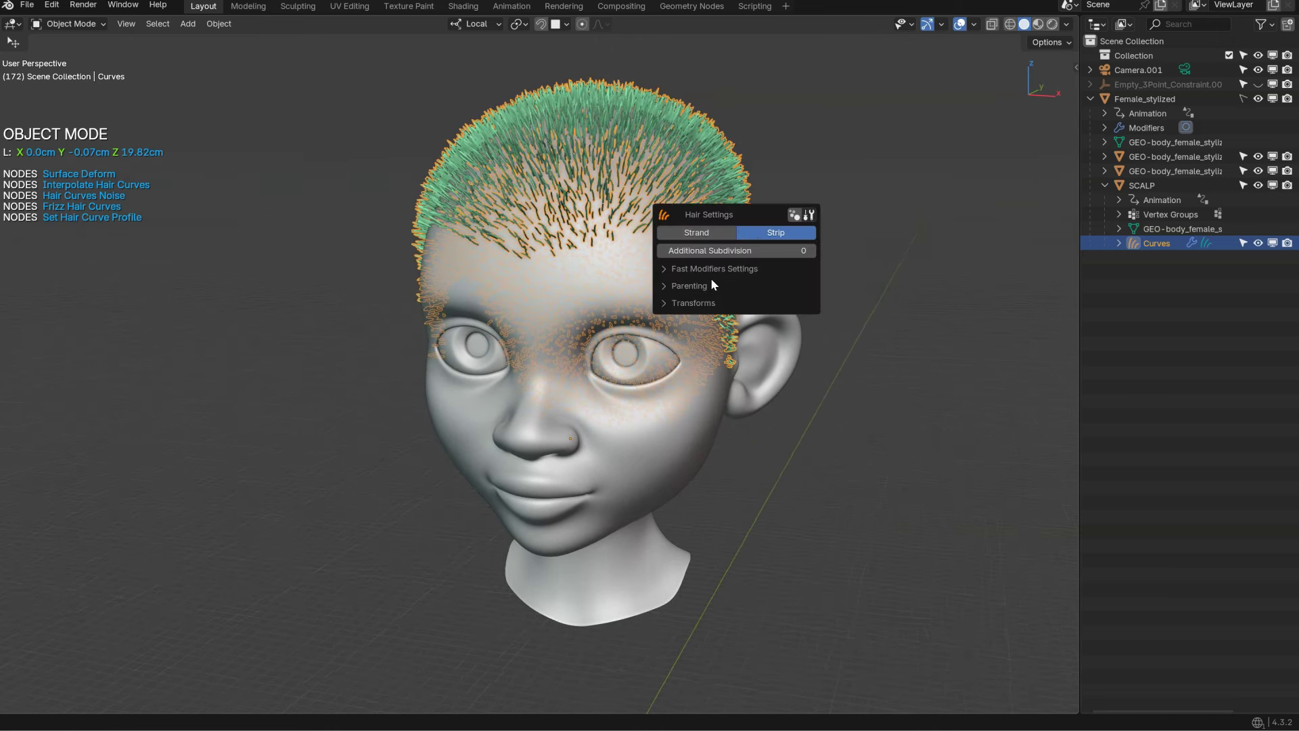
click(794, 215)
click(796, 216)
click(796, 217)
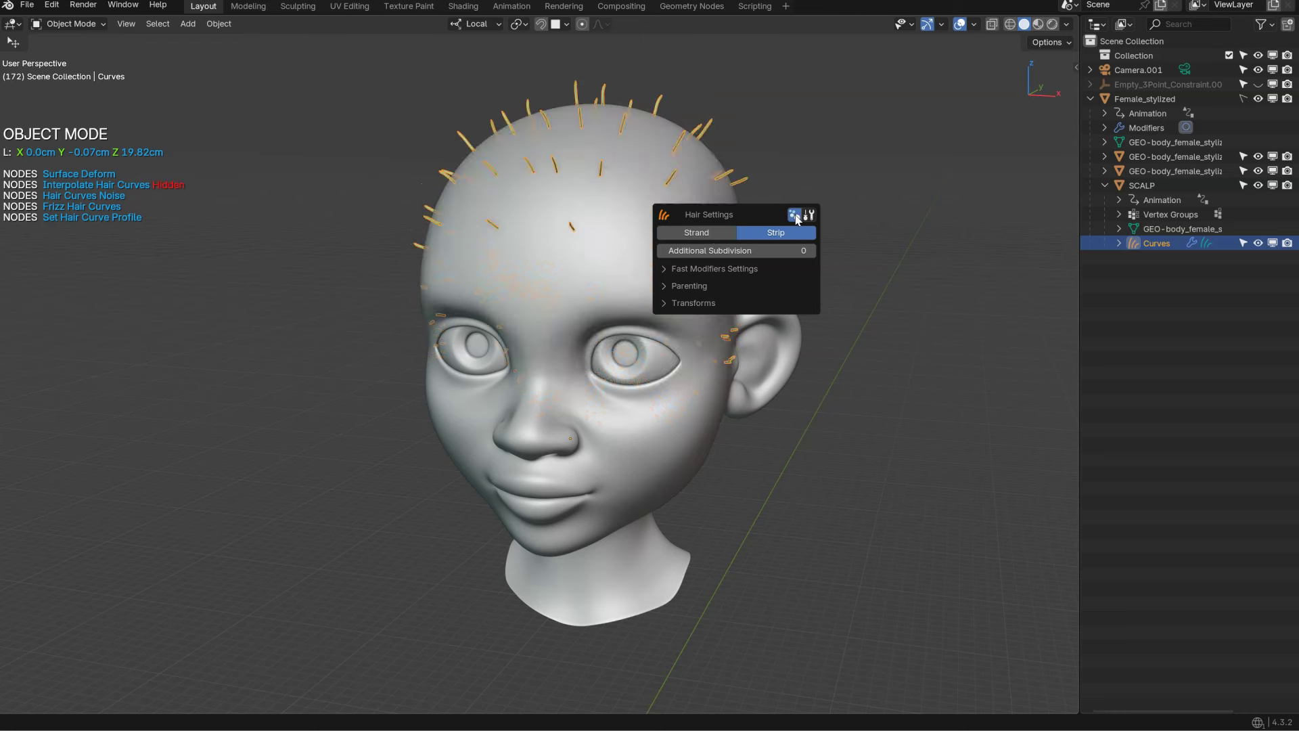
click(796, 216)
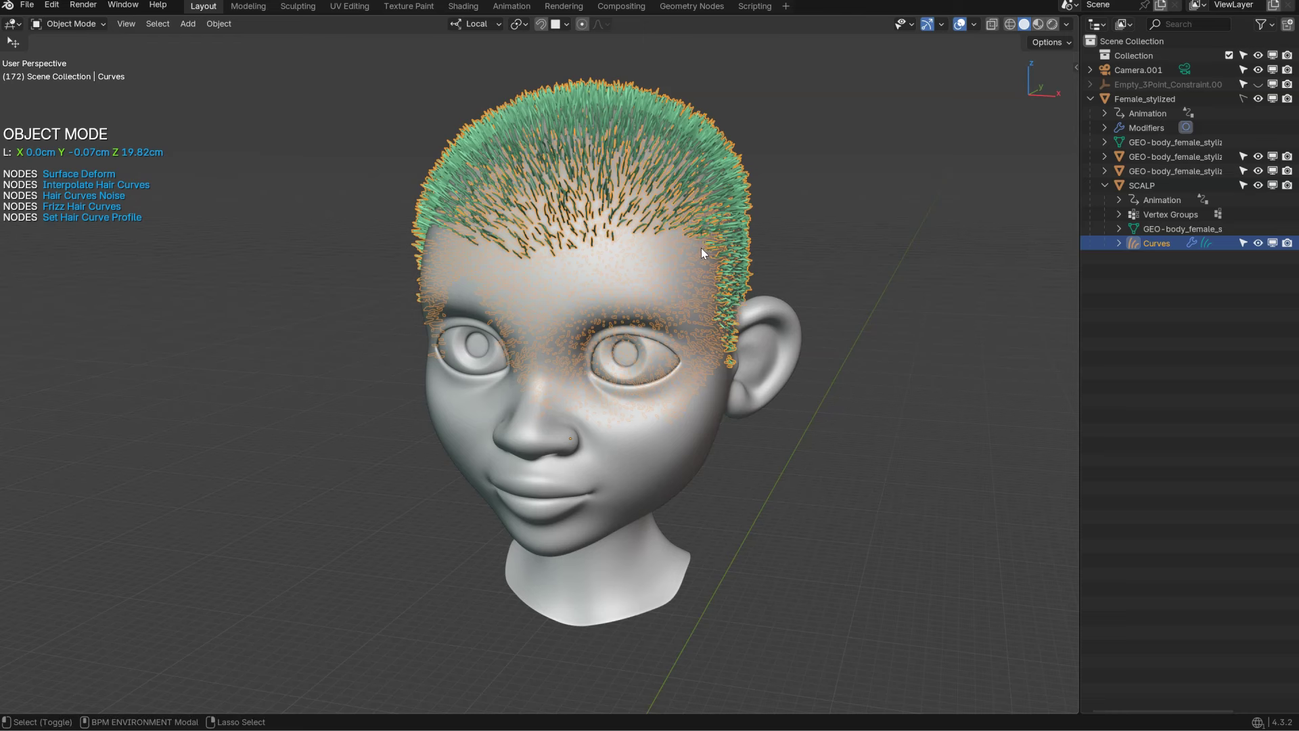
Step: Turn on the Screencast Keys display in the viewport
key(n)
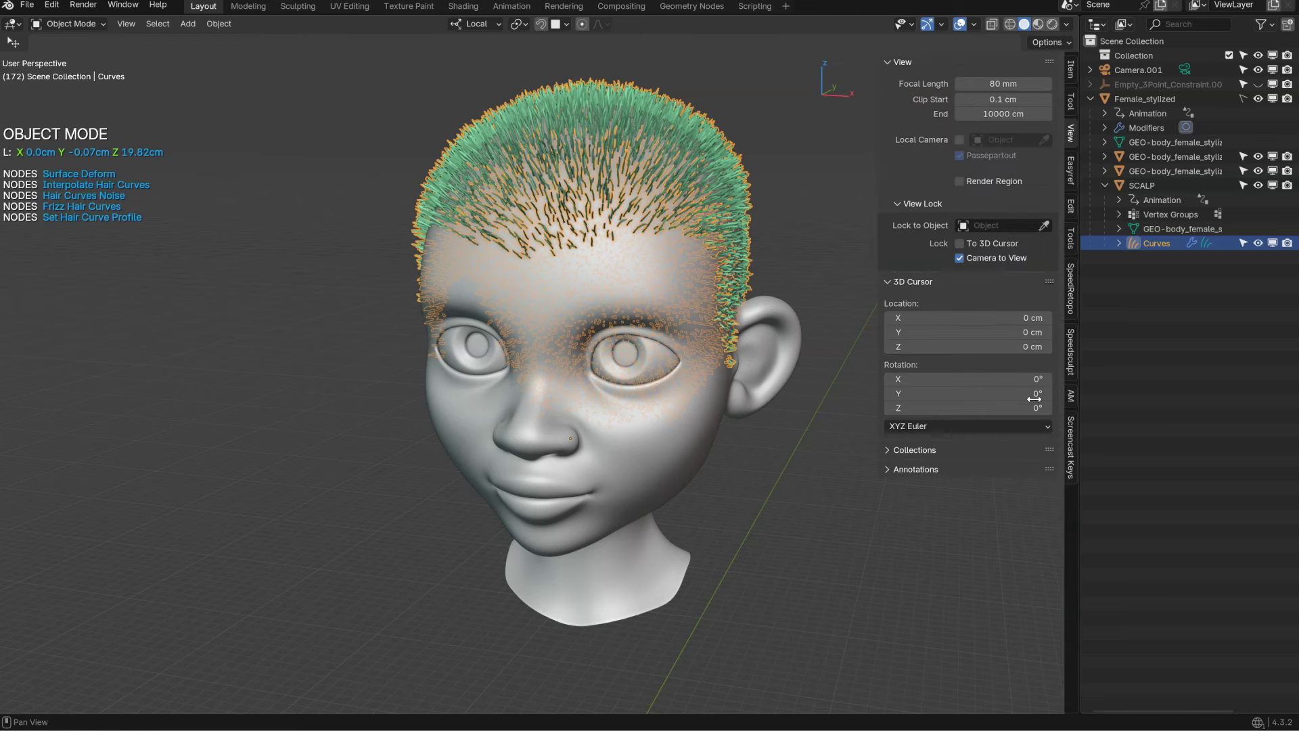
click(1074, 445)
click(919, 62)
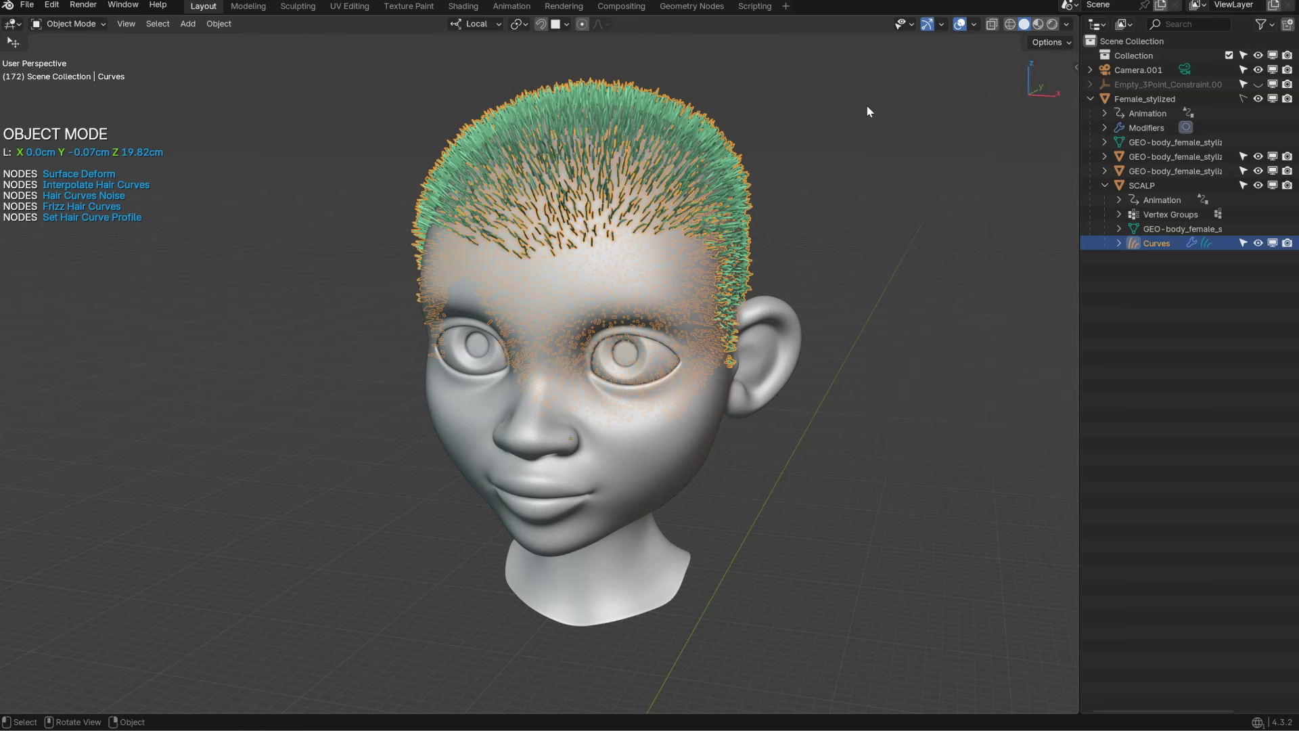
key(n)
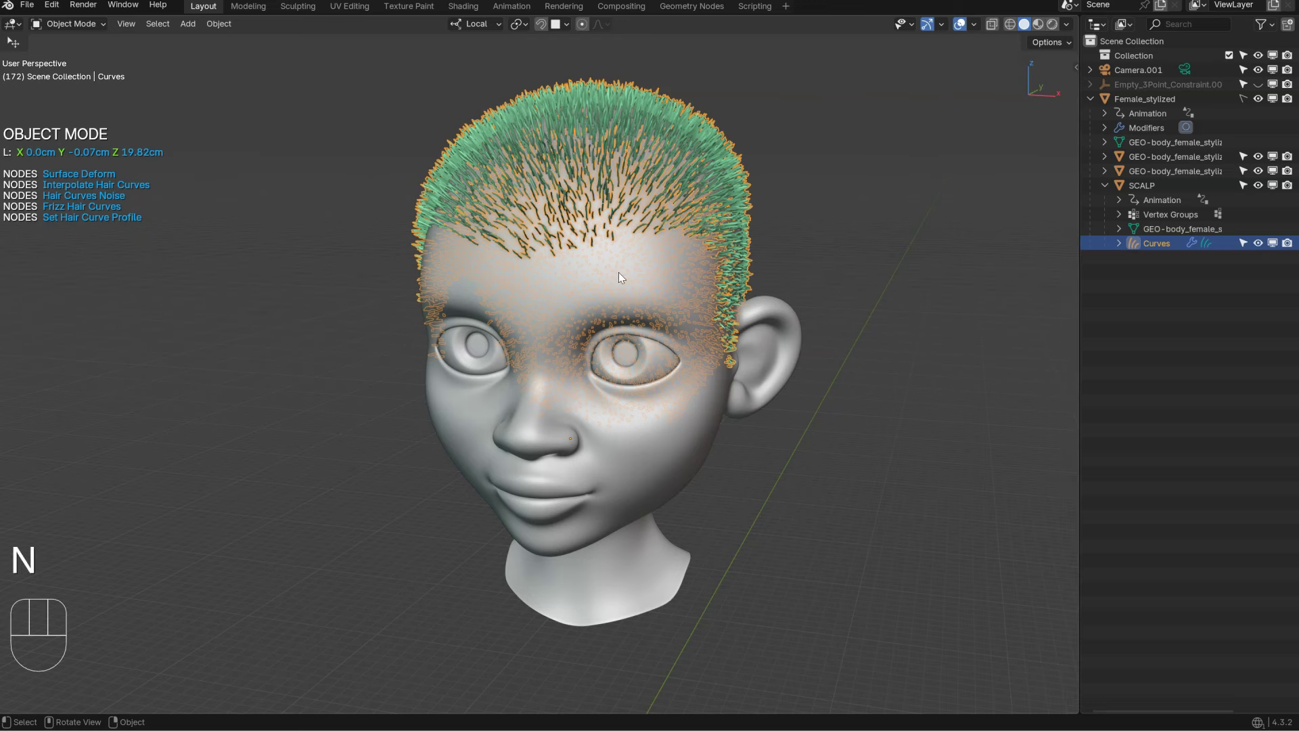
Step: Toggle the interpolated hair off and on repeatedly in Object Mode
key(ctrl+shift+q)
key(ctrl+shift+q)
key(ctrl+shift+q)
key(ctrl+shift+q)
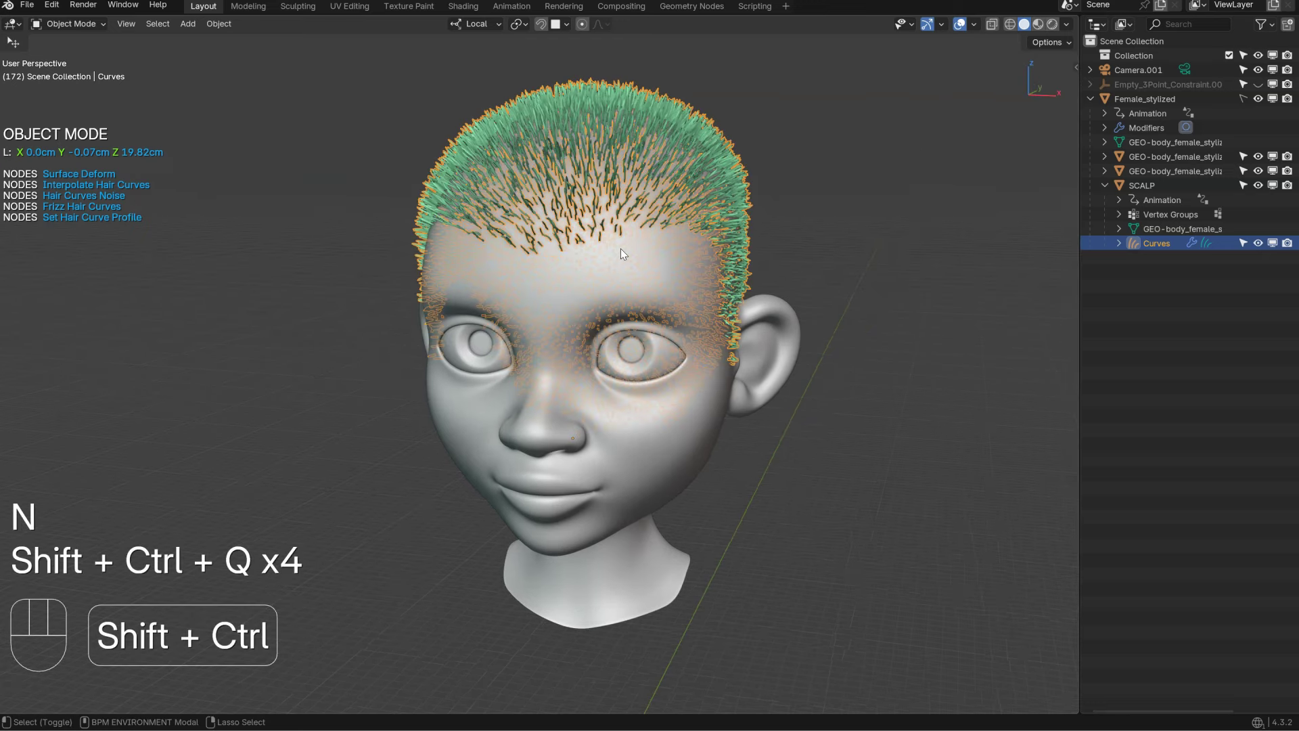
alt+right_click(803, 230)
click(881, 214)
click(881, 214)
click(881, 213)
click(881, 213)
Step: Switch to Sculpt Mode and toggle the interpolated hair off and on there
key(Tab)
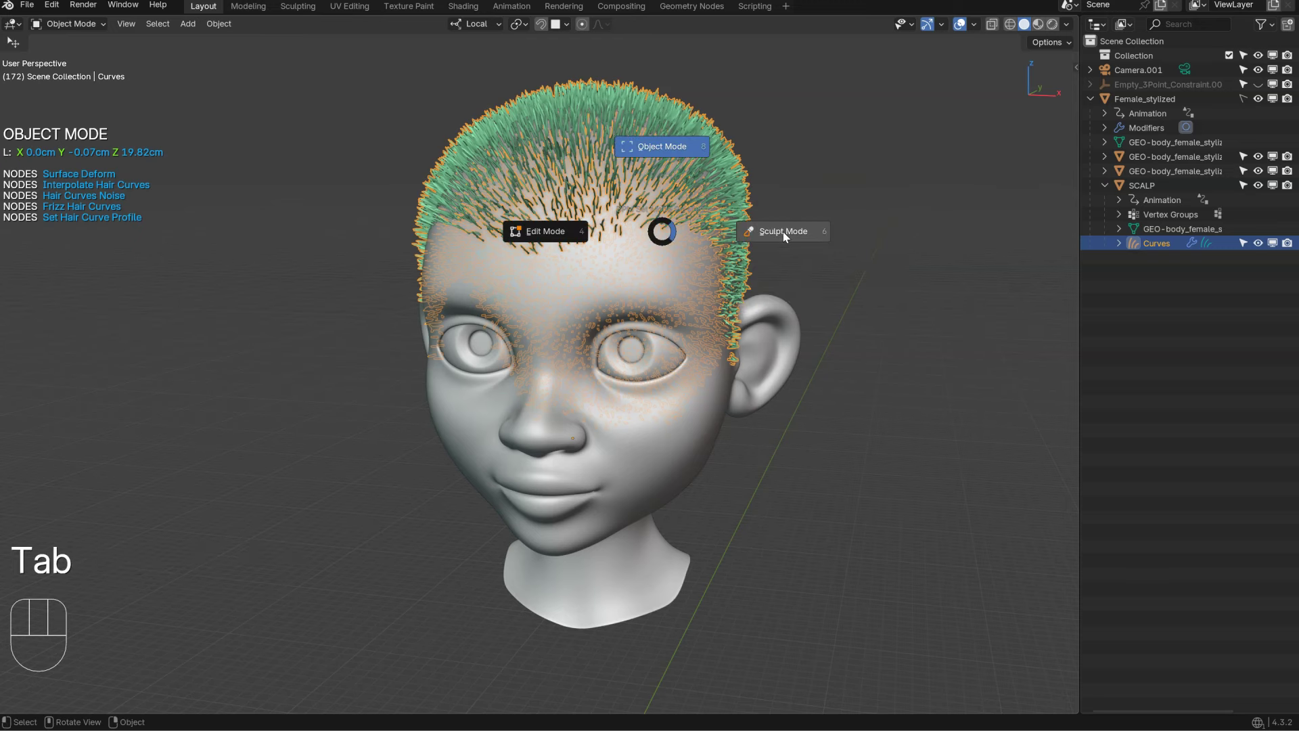
click(782, 232)
alt+right_click(795, 233)
click(839, 216)
click(839, 217)
Step: Toggle the interpolated hair off and on in Edit Mode and return to Object Mode
key(Tab)
click(761, 229)
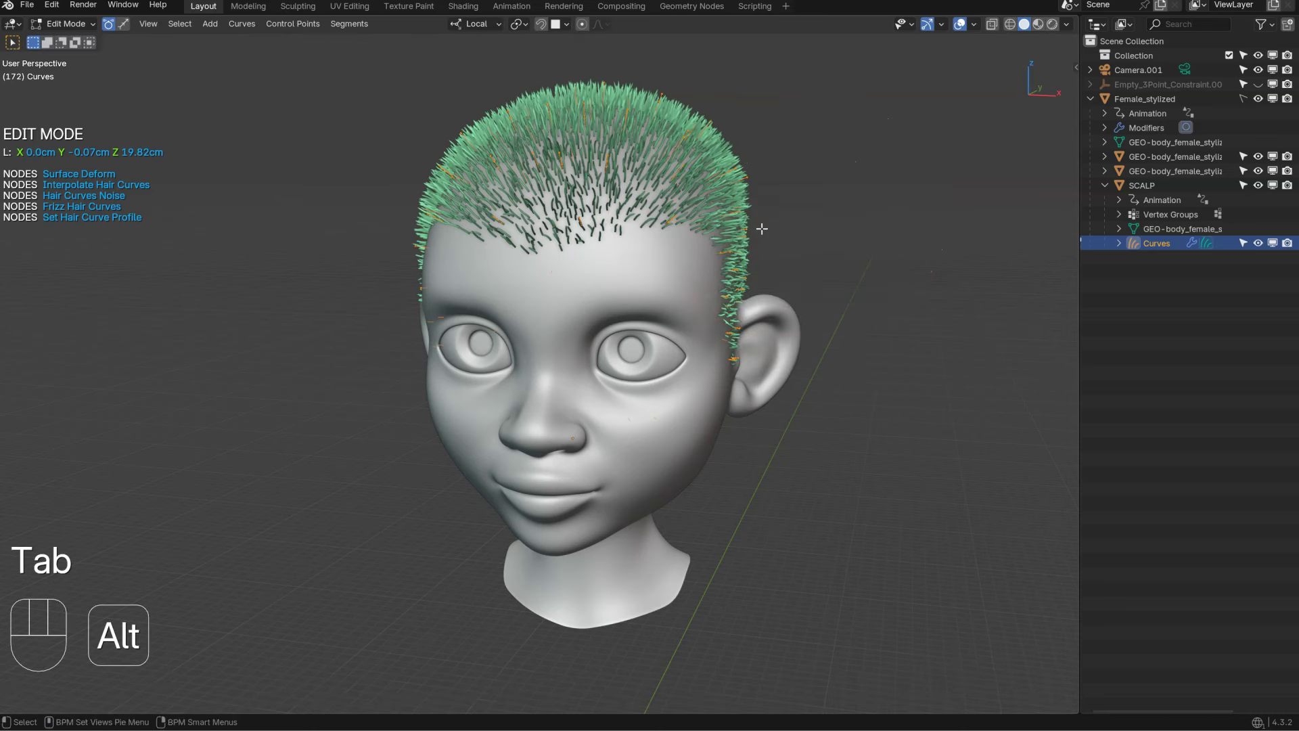
alt+right_click(762, 229)
click(793, 216)
click(793, 215)
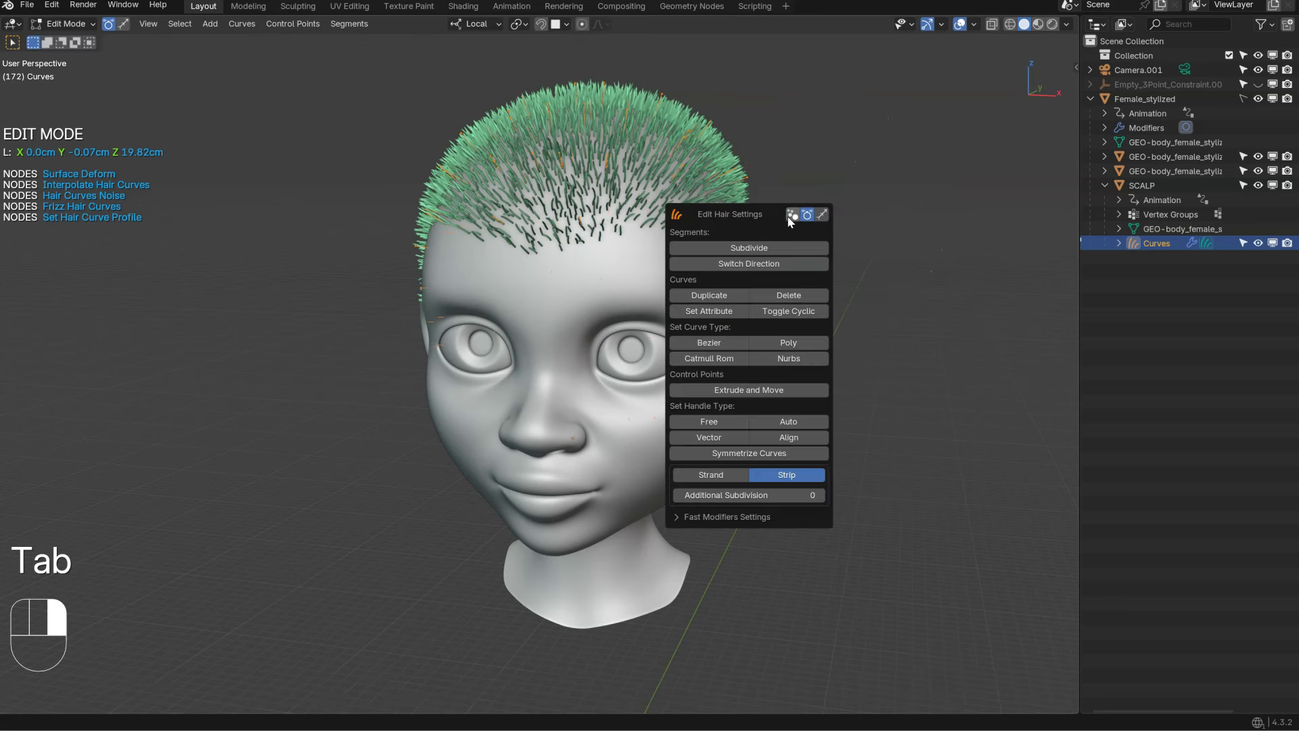
key(Tab)
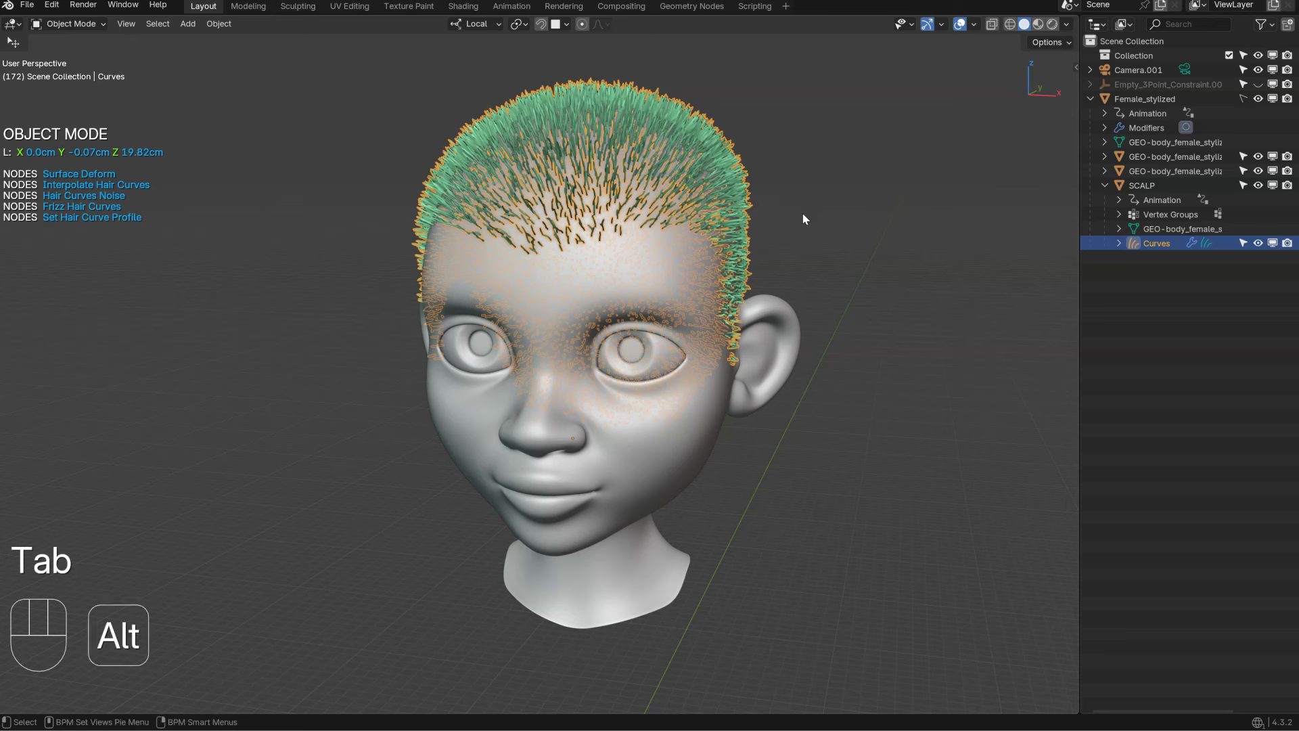
Step: Try the Strand display, return to Strip, and set the hair's Additional Subdivision to 2
alt+right_click(803, 215)
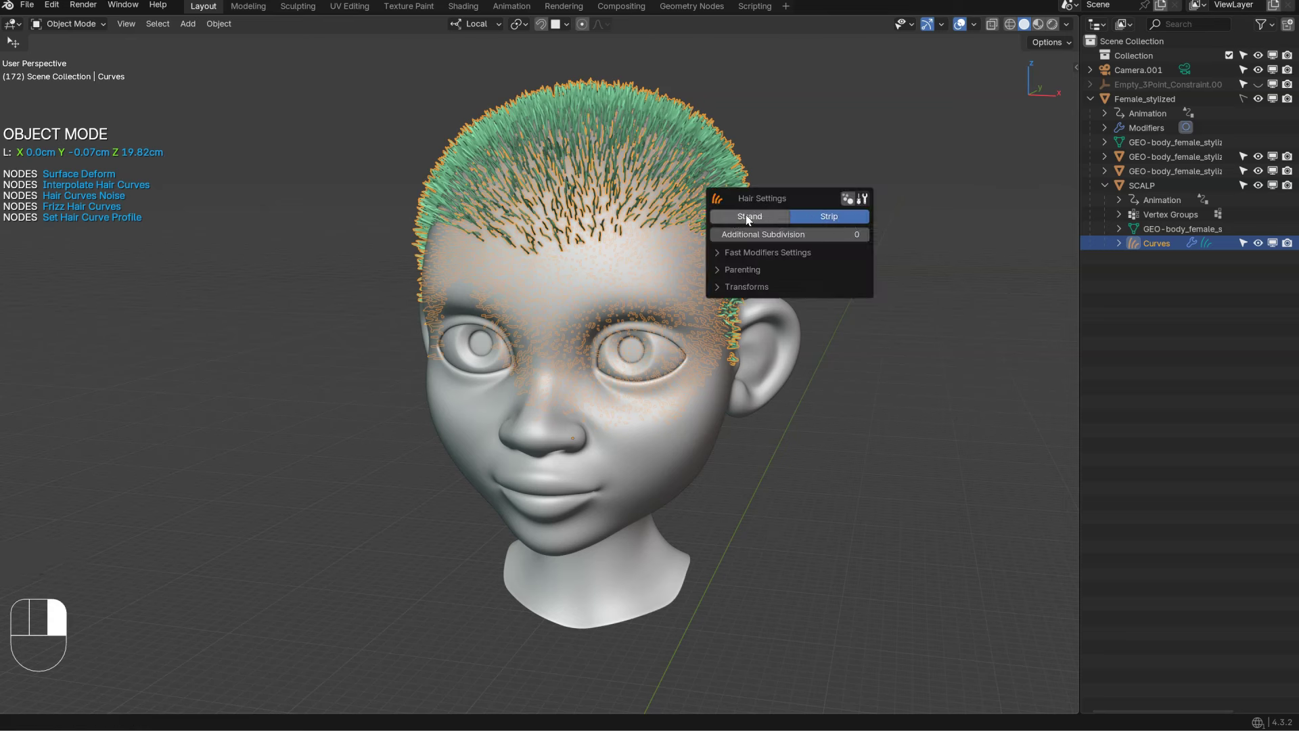
click(747, 218)
click(830, 216)
drag(797, 233, 826, 233)
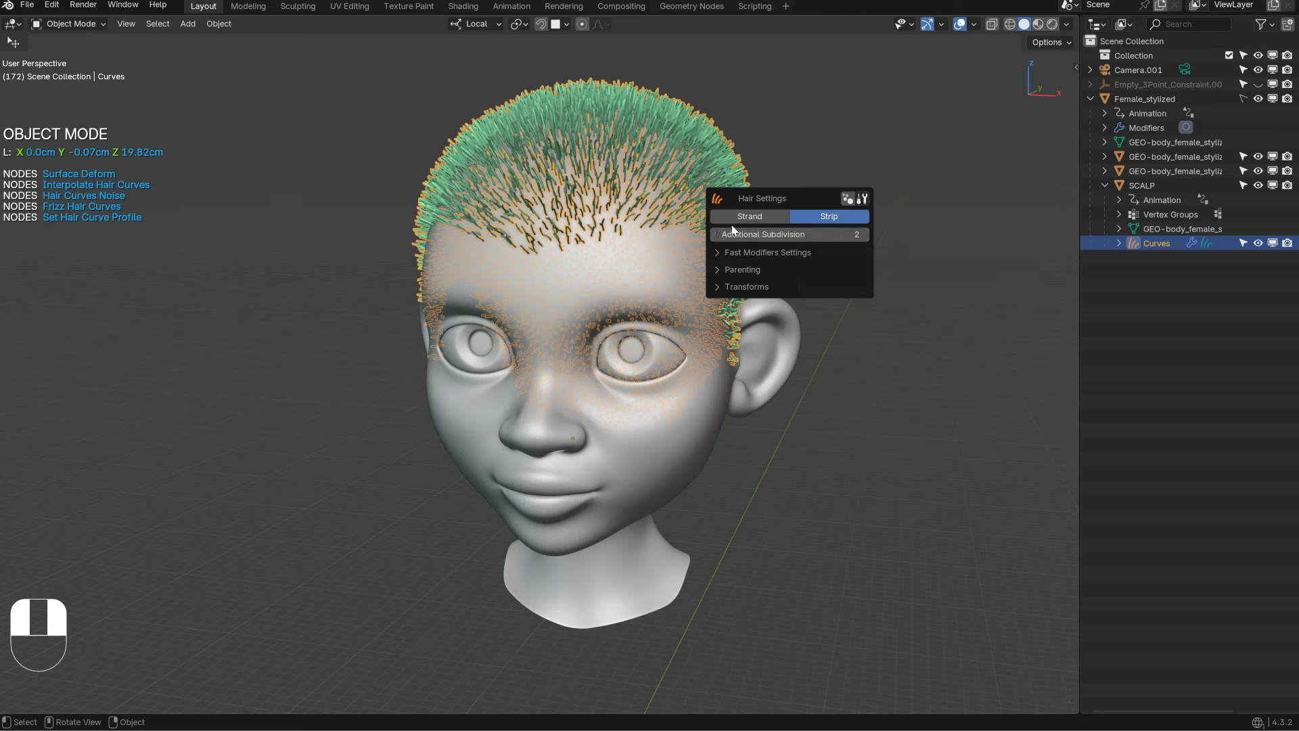
Step: Try the Cycles render engine to check the hair's shape options, and return to Eevee
key(z)
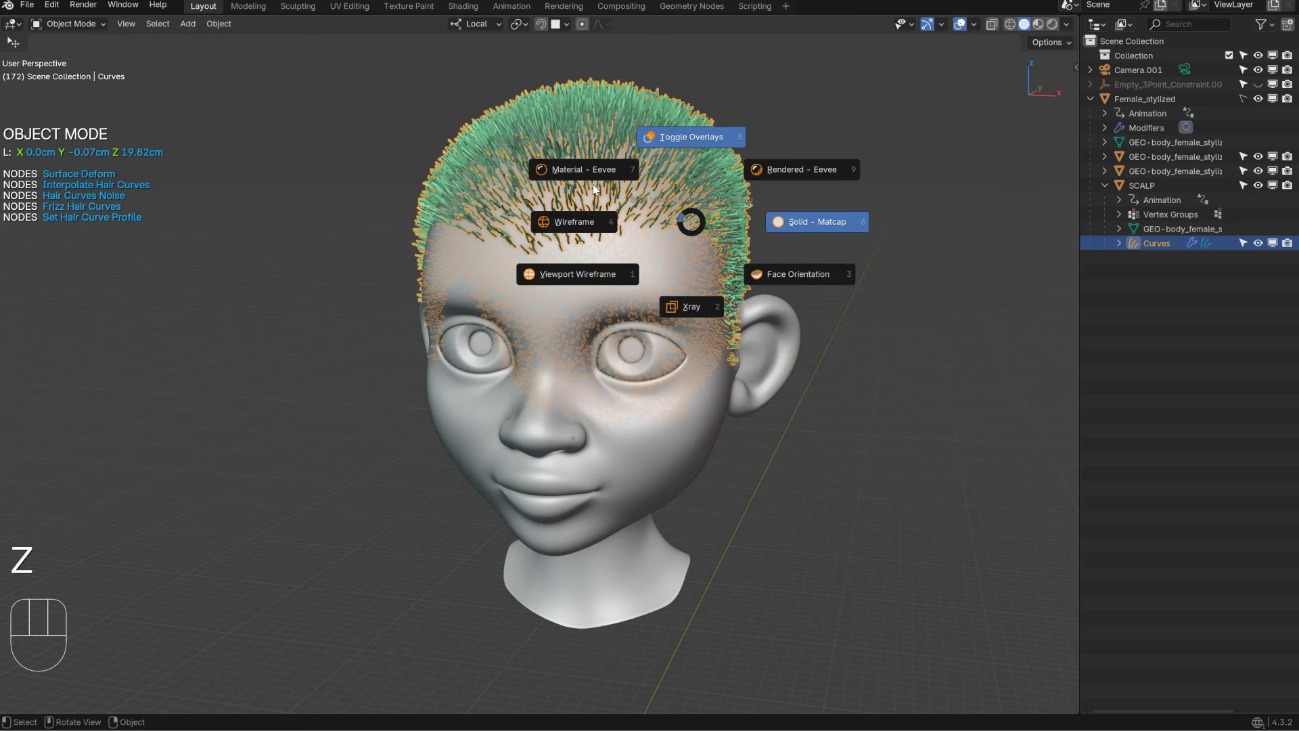
key(shift+z)
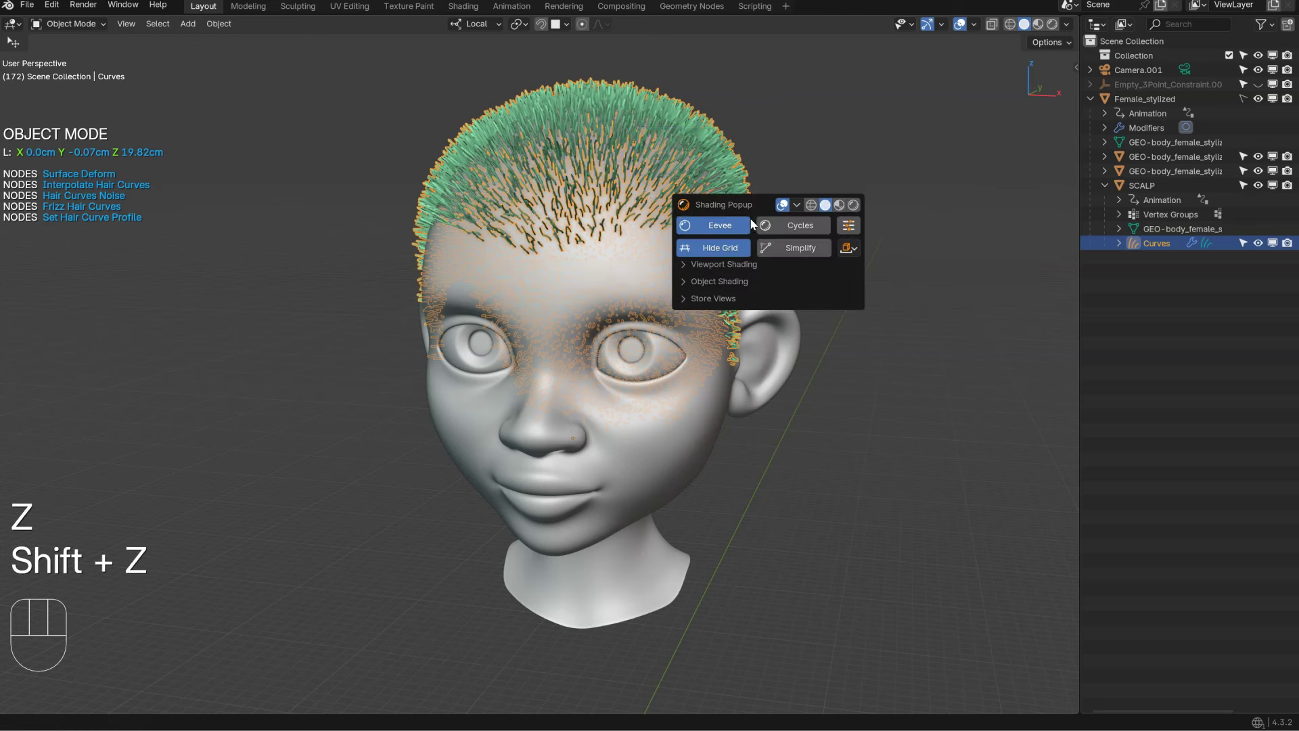
click(796, 229)
alt+right_click(792, 223)
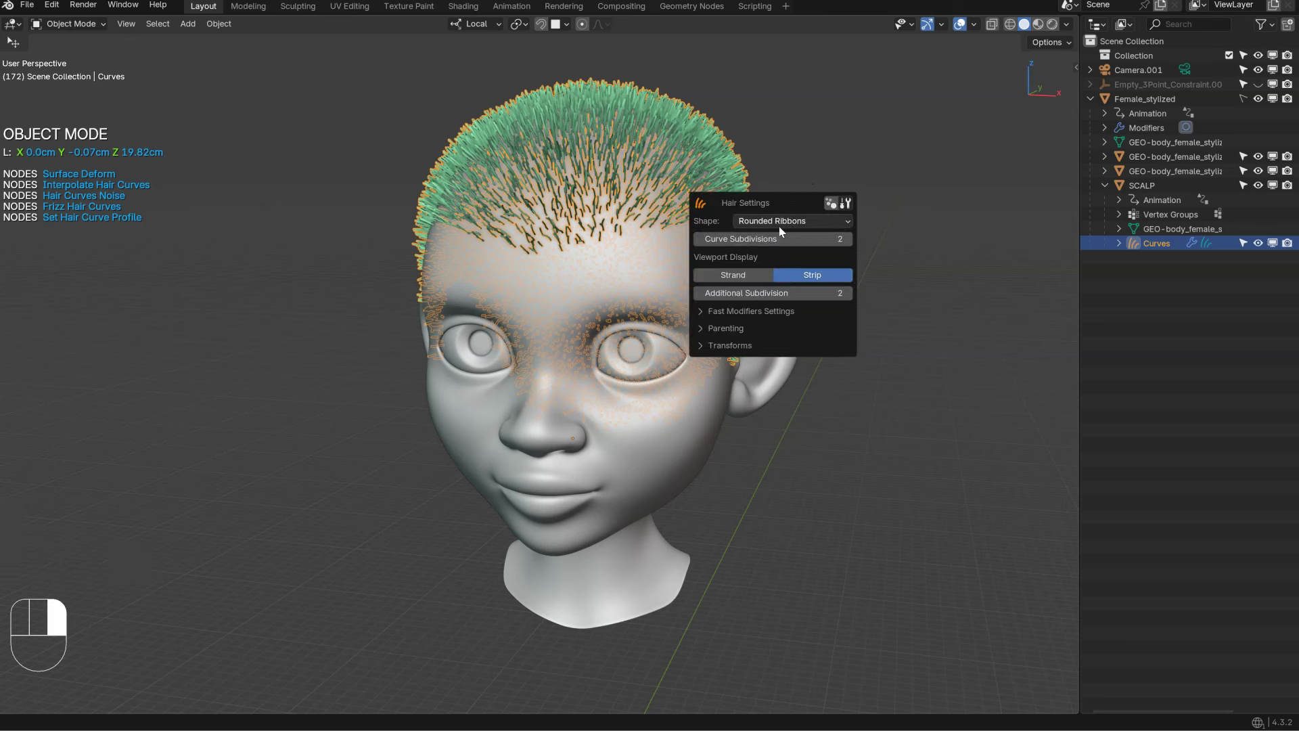
click(781, 228)
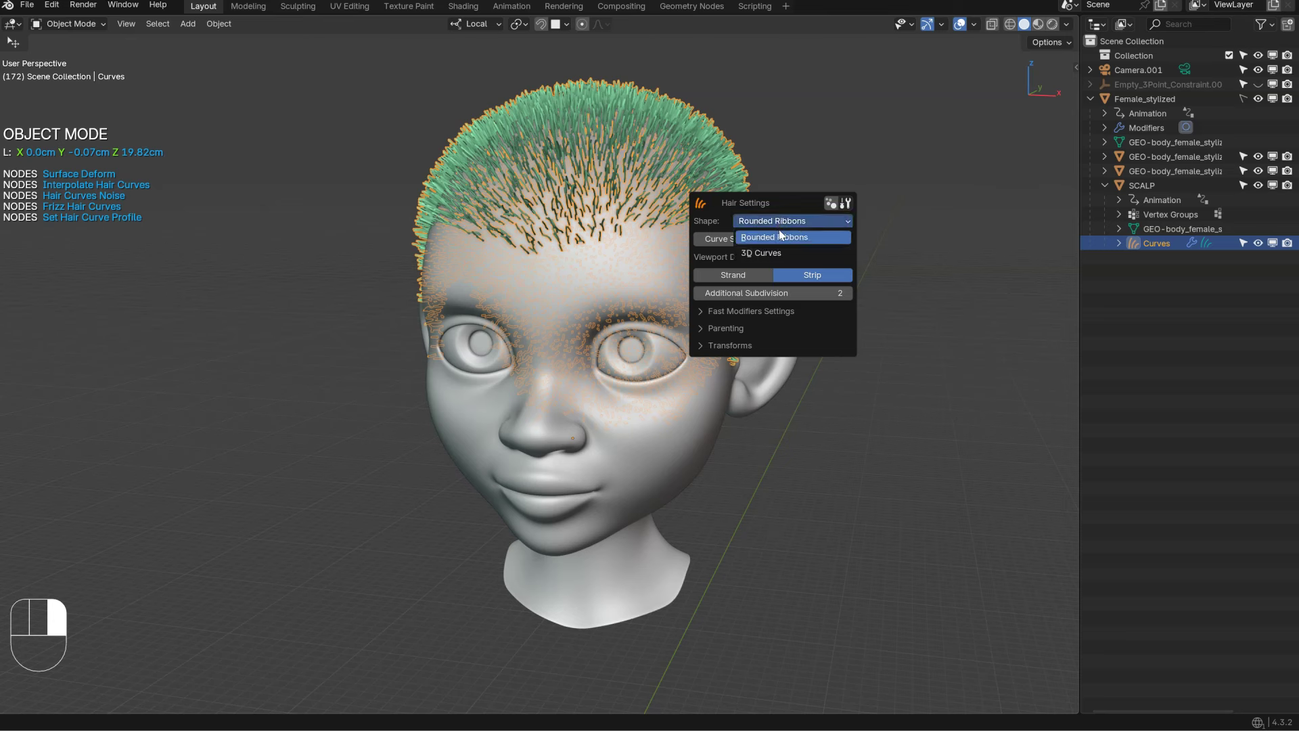
click(753, 245)
key(z)
key(shift+z)
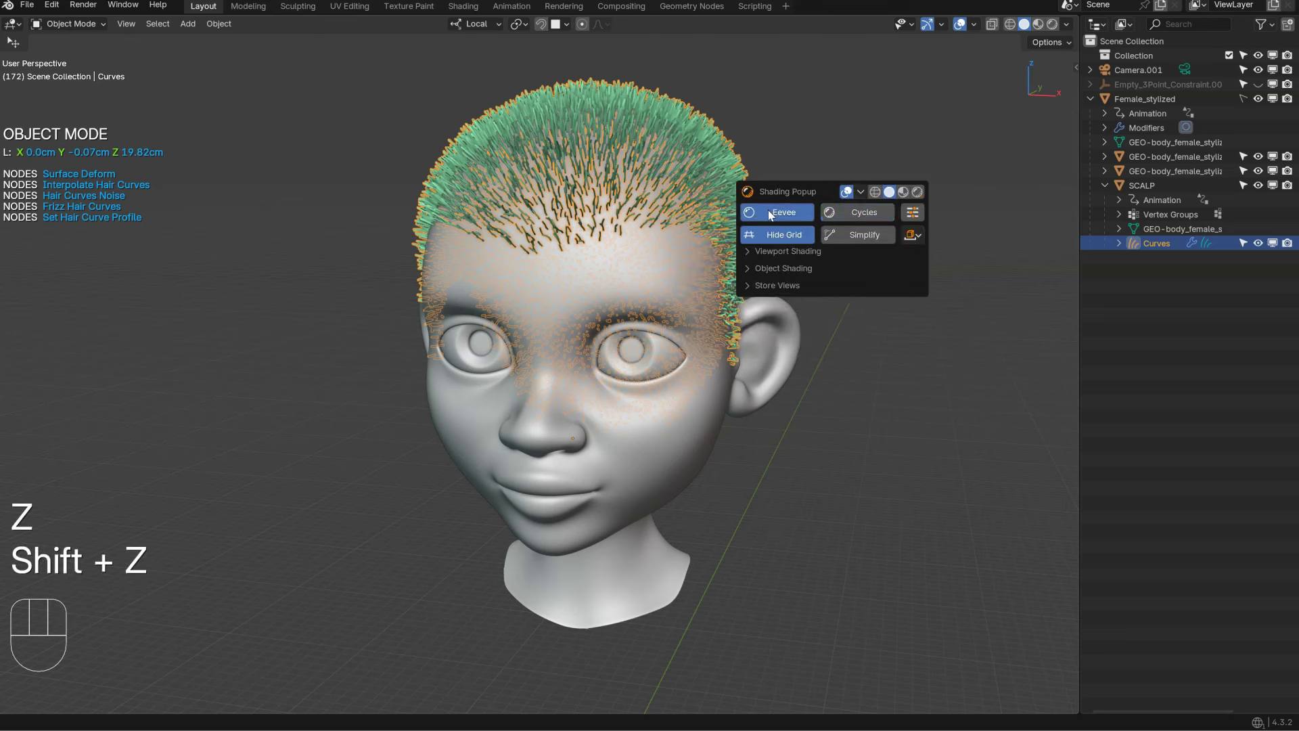
mouse_move(715, 192)
middle_down()
mouse_move(793, 208)
mouse_move(687, 254)
mouse_move(725, 215)
middle_up()
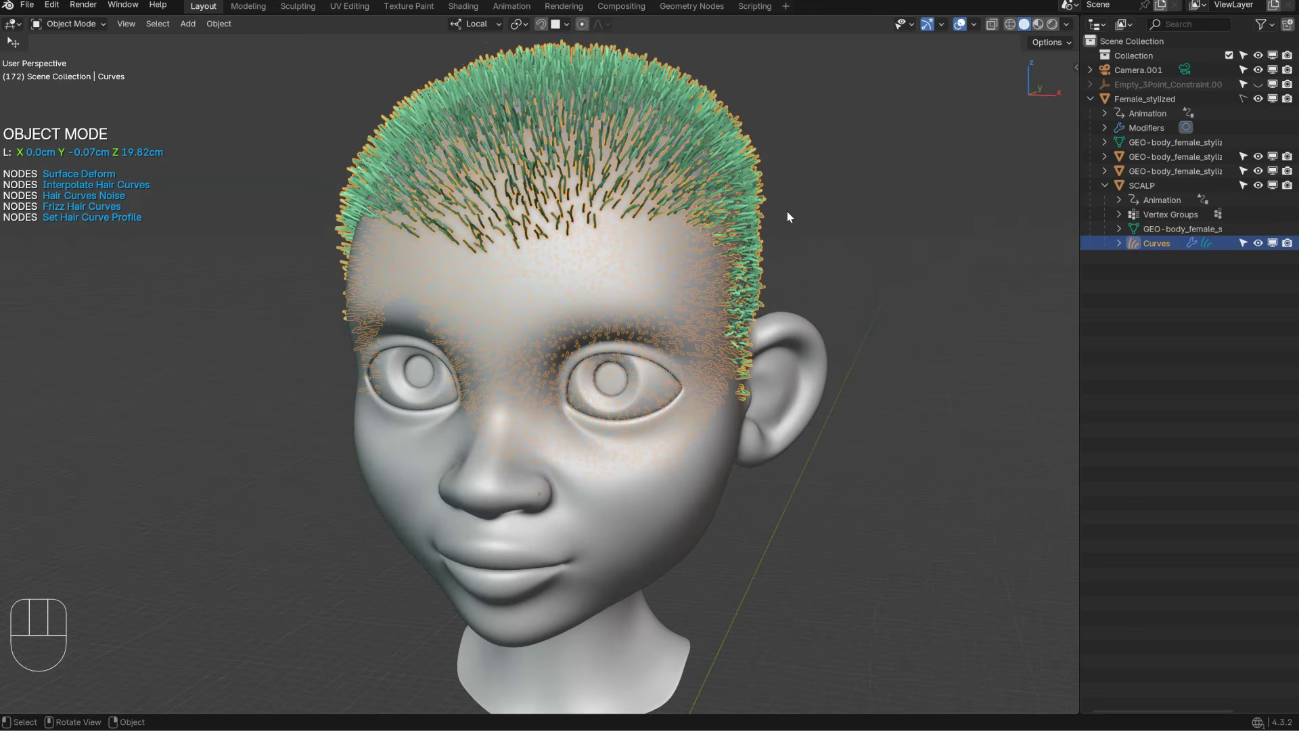
Step: Enter Edit Mode on the hair curves and hide the interpolated hair so only the guide curves show
key(Tab)
click(696, 213)
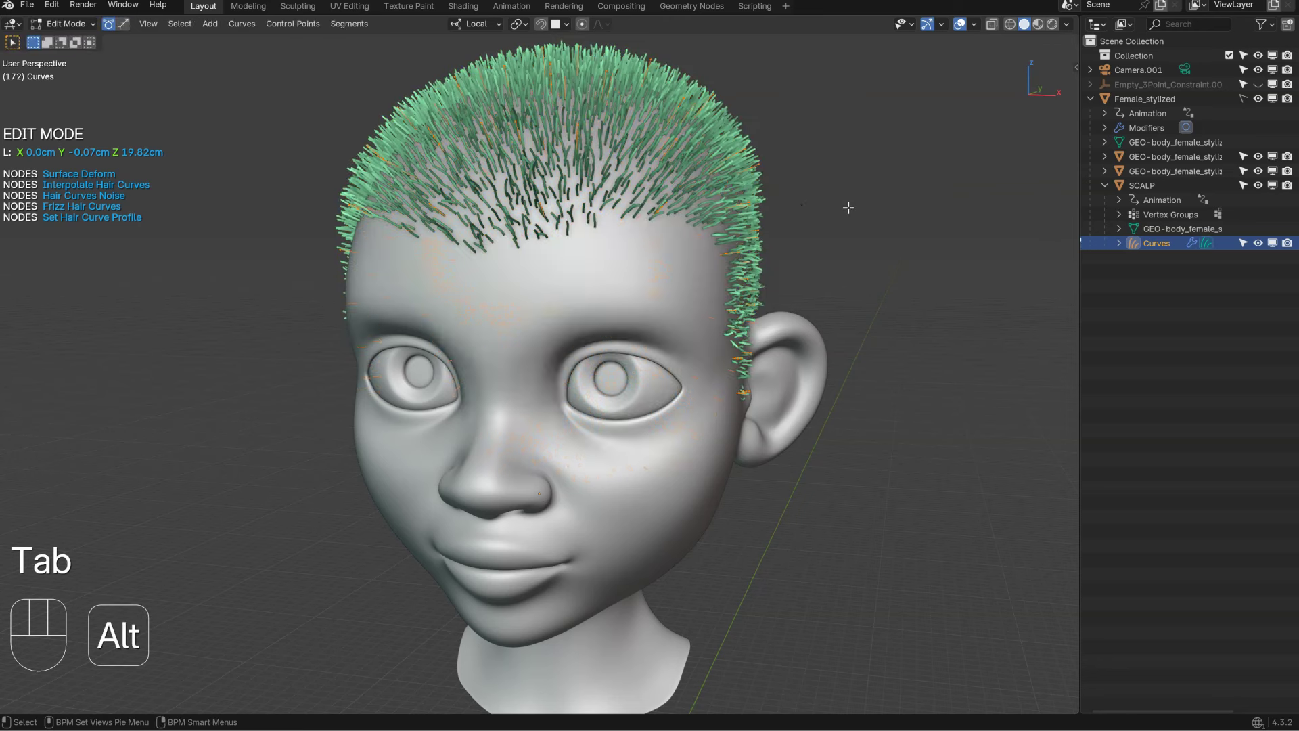
key(ctrl+shift+q)
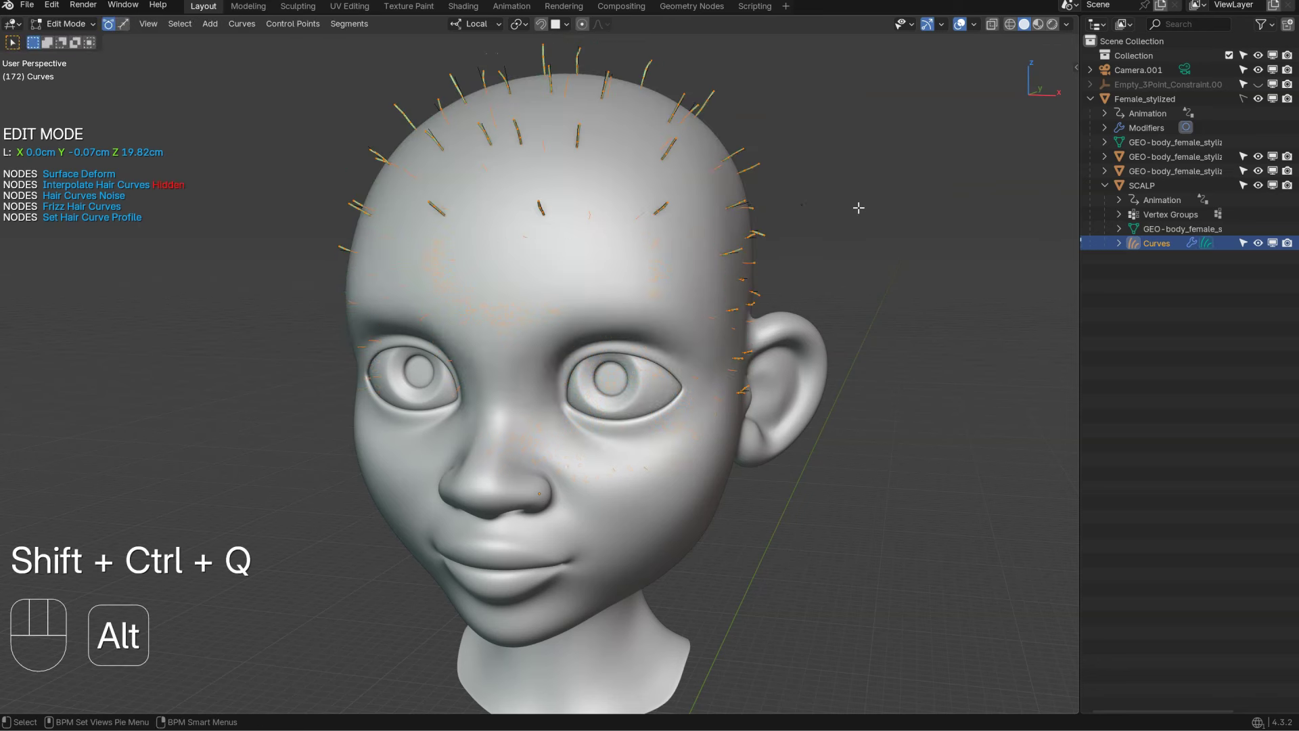
right_click(859, 211)
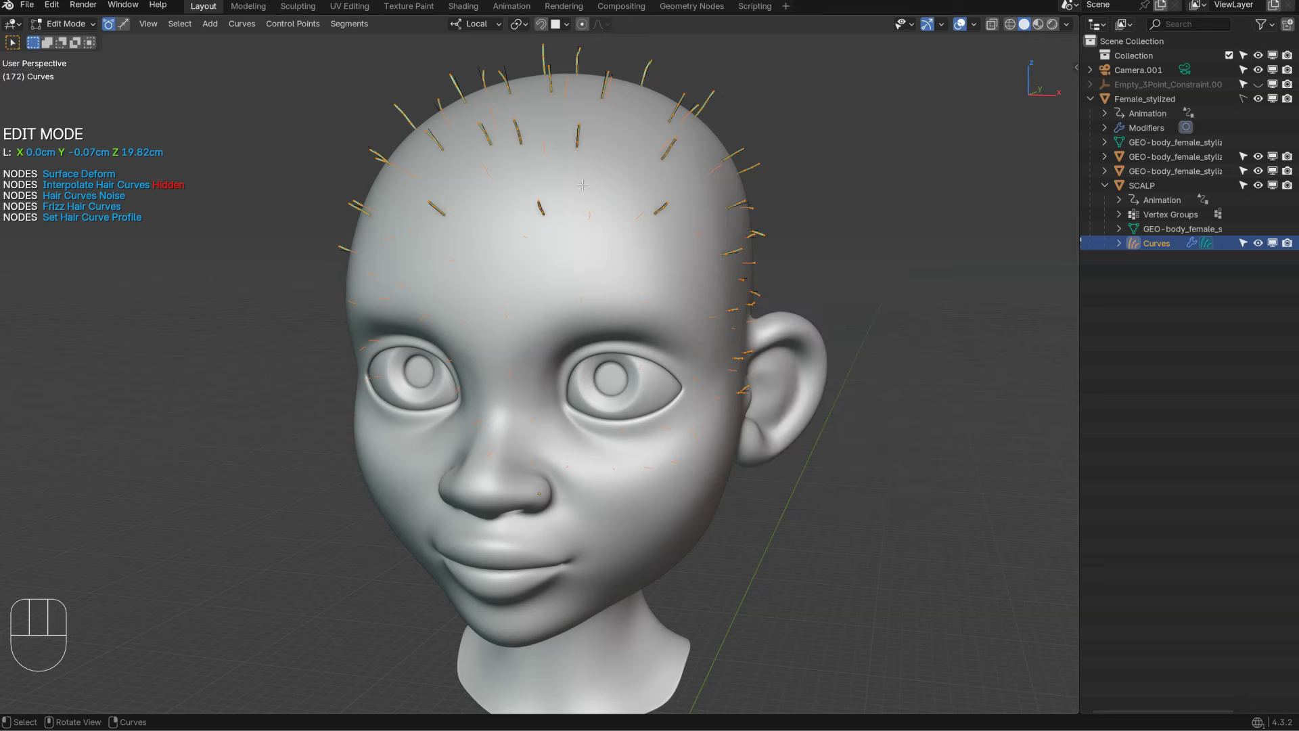
Step: Select the front guide curve on the character's right side of the forehead and delete it
middle_drag(433, 169, 468, 188)
shift+middle_drag(468, 188, 462, 225)
scroll(462, 224, up, 2)
click(442, 215)
mouse_move(452, 230)
ctrl+right_down()
mouse_move(436, 174)
mouse_move(436, 237)
ctrl+right_up()
middle_drag(438, 233, 566, 243)
key(x)
Step: Mirror the front guide curve on the character's left forehead to the other side with Symmetrize Curves
mouse_move(605, 201)
ctrl+right_down()
mouse_move(609, 178)
mouse_move(602, 215)
ctrl+right_up()
middle_drag(602, 215, 561, 201)
alt+right_click(771, 201)
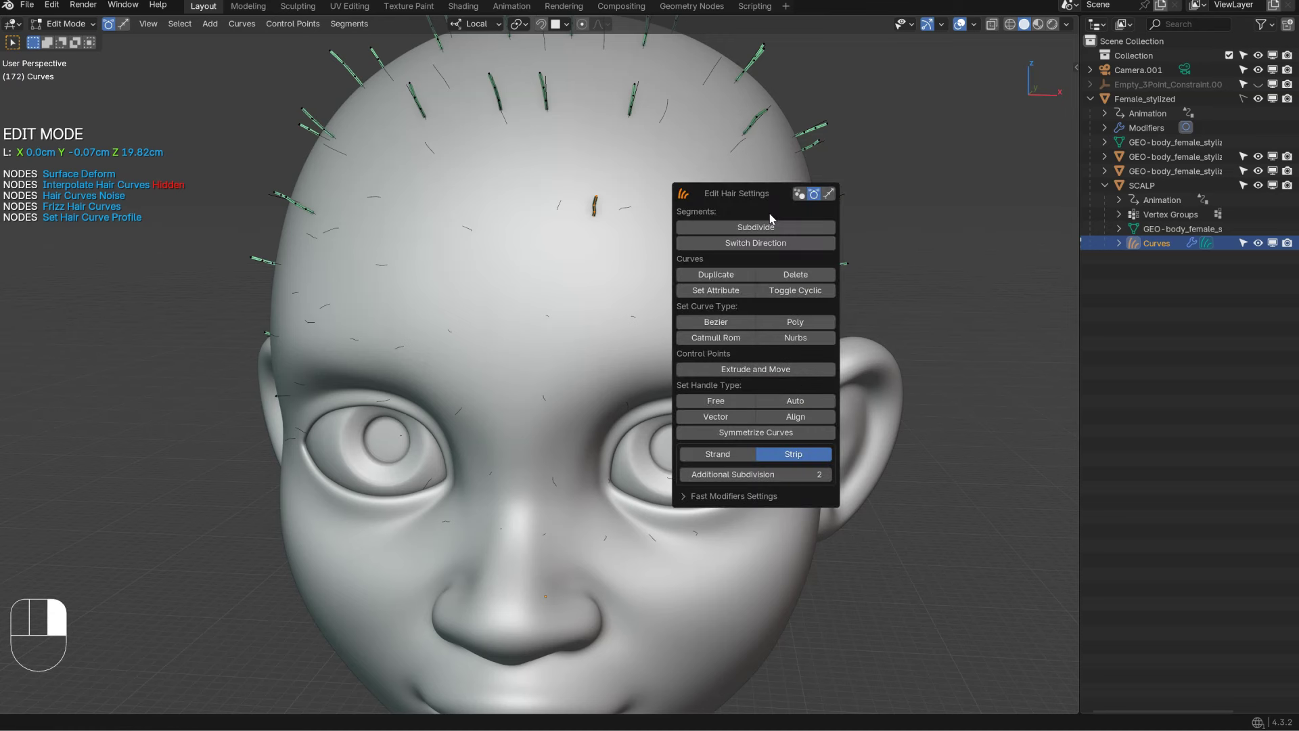
click(755, 432)
middle_drag(608, 305, 552, 309)
Step: Select all guide curves and show the interpolated hair again
key(a)
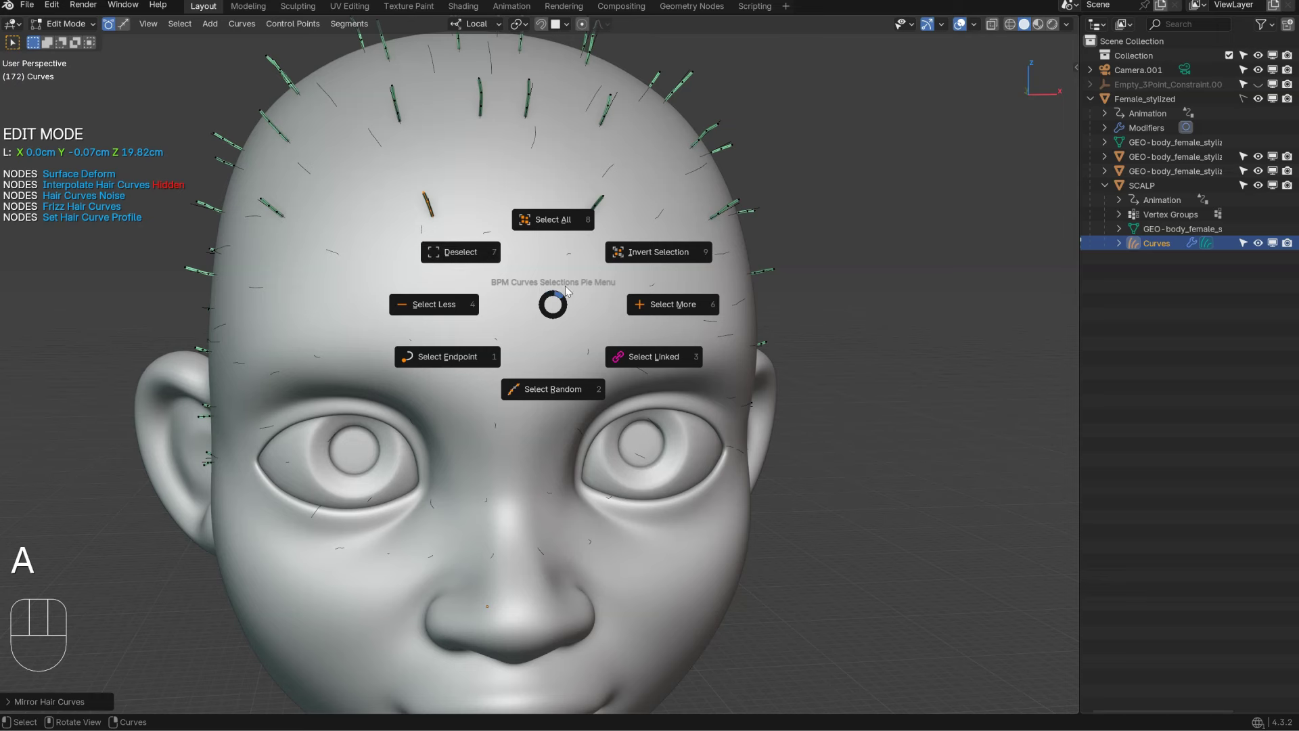
click(562, 226)
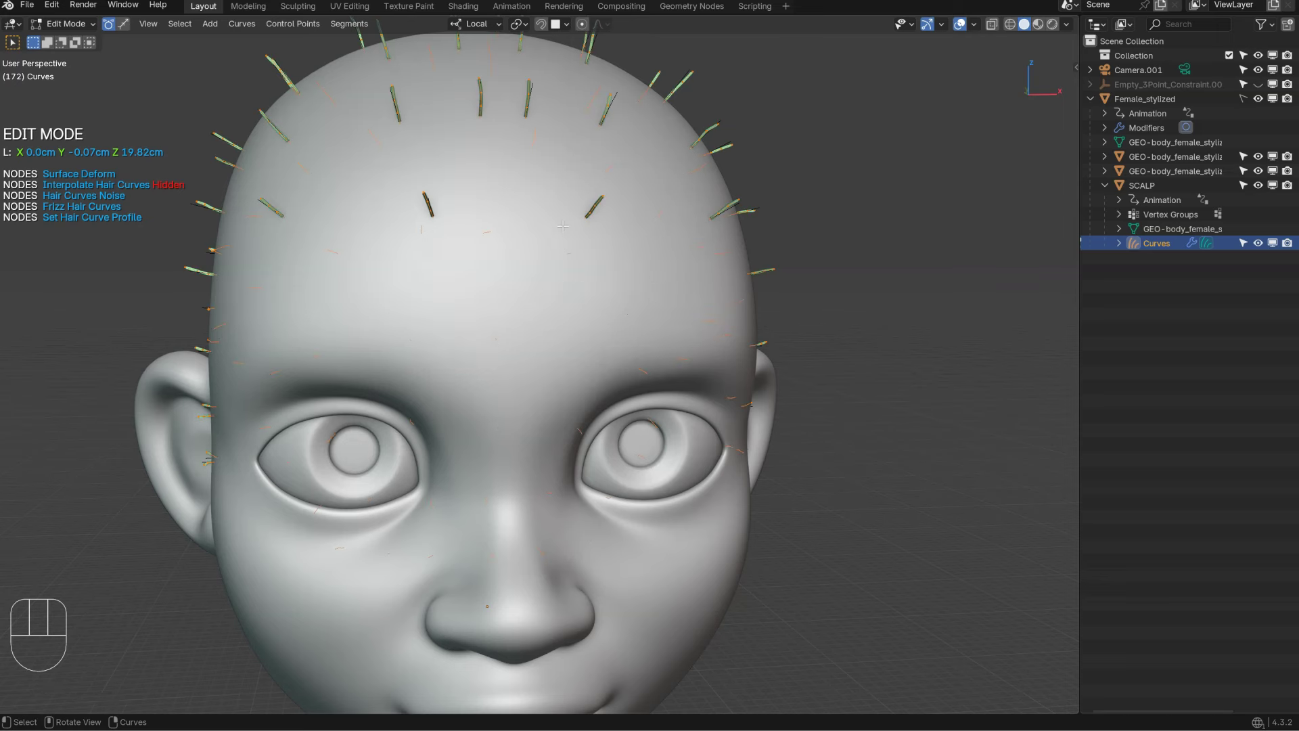
middle_drag(710, 238, 636, 245)
mouse_move(636, 245)
ctrl+middle_down()
mouse_move(619, 285)
mouse_move(561, 273)
ctrl+middle_up()
key(ctrl+shift+q)
Step: Return the hair curves to Sculpt Mode with the Grow/Shrink brush active
key(Tab)
click(713, 310)
shift+middle_drag(562, 273, 588, 279)
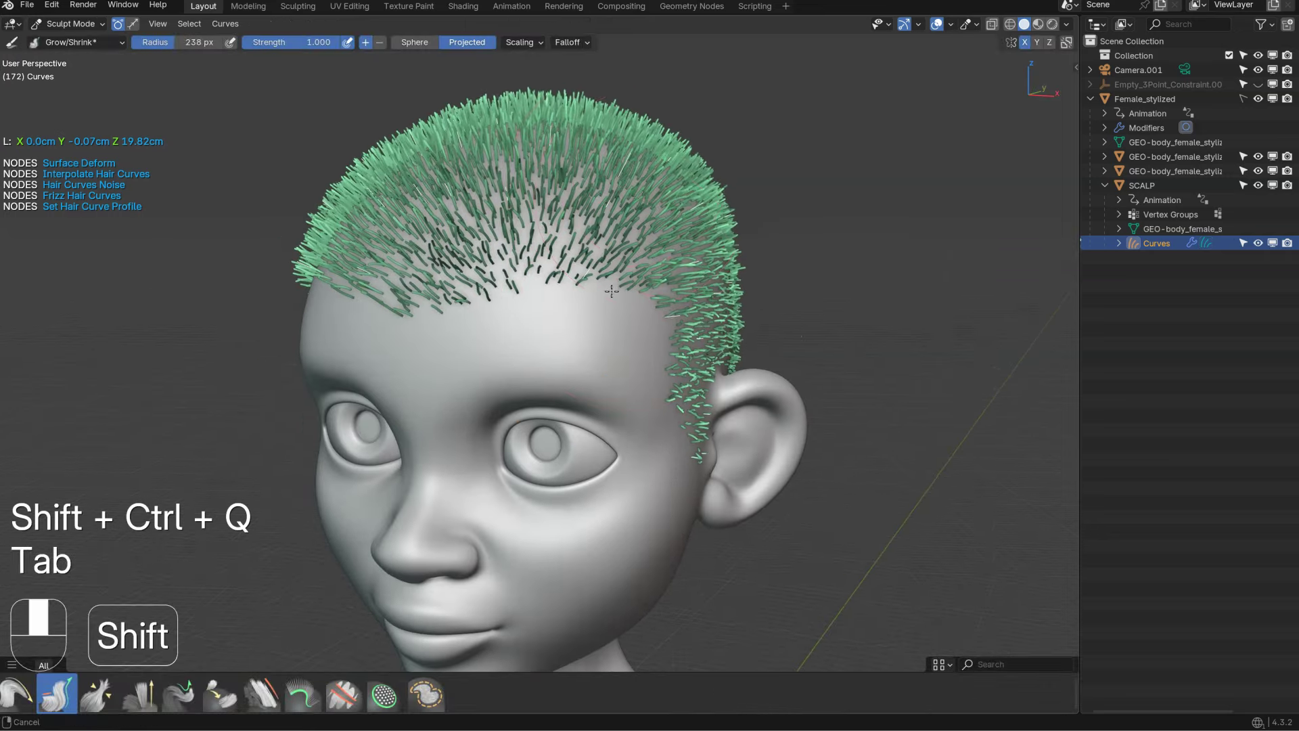
middle_drag(626, 227, 722, 169)
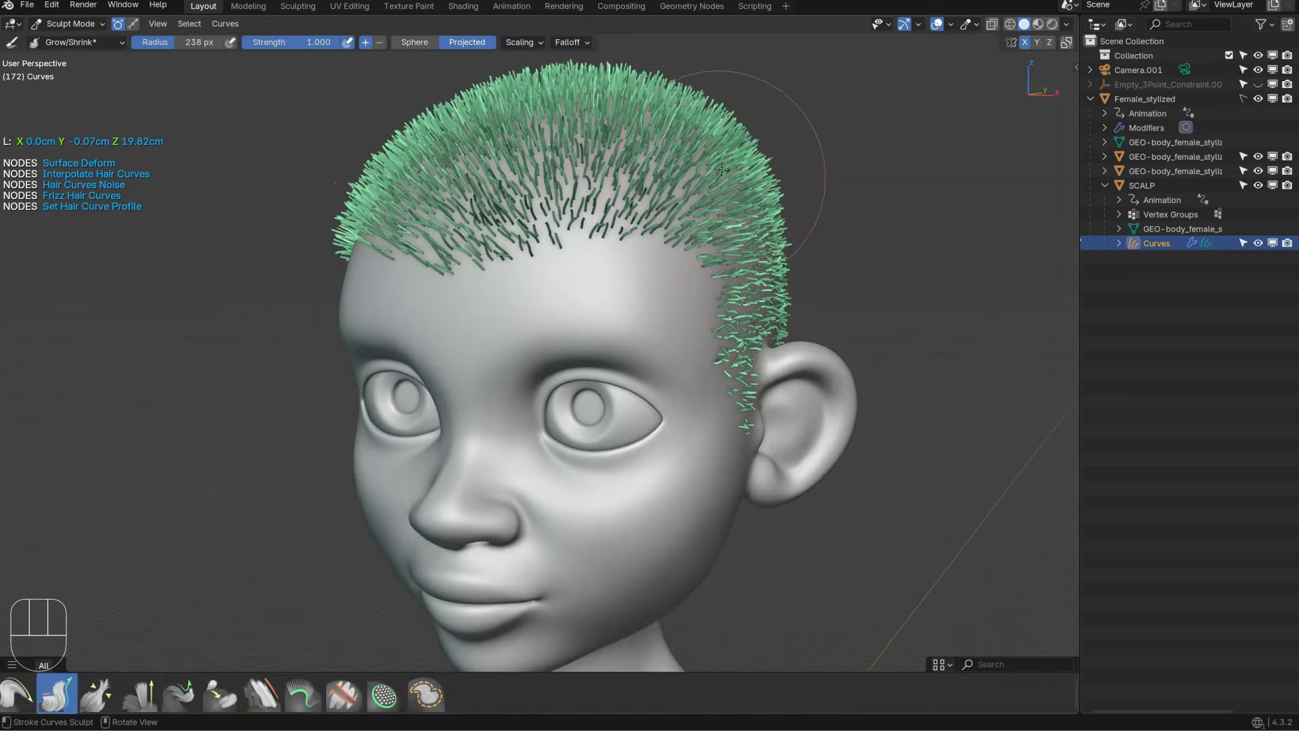
Step: Open the Grow/Shrink brush settings and examine the Brush Falloff options
right_click(700, 231)
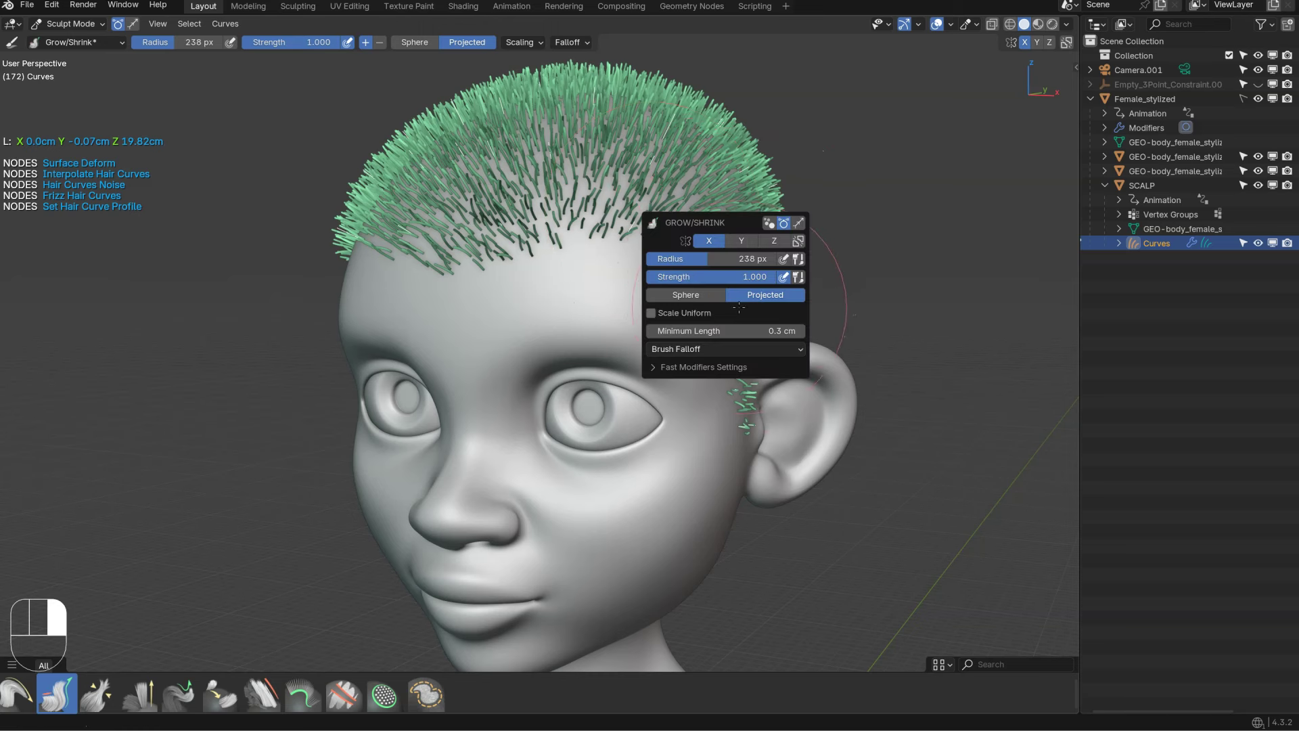
click(676, 348)
click(676, 349)
click(691, 349)
click(694, 348)
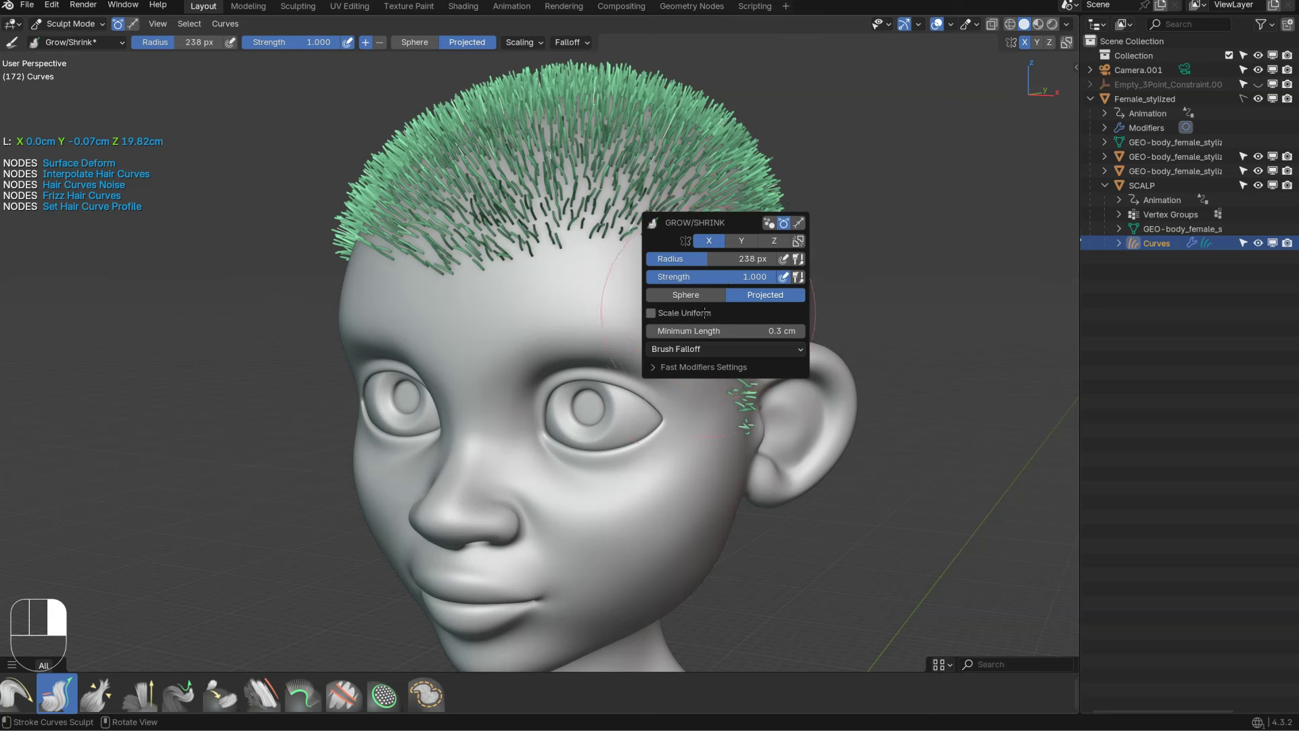
Step: Check the hair settings in Object Mode and switch the curves to Edit Mode
key(Tab)
alt+right_click(805, 203)
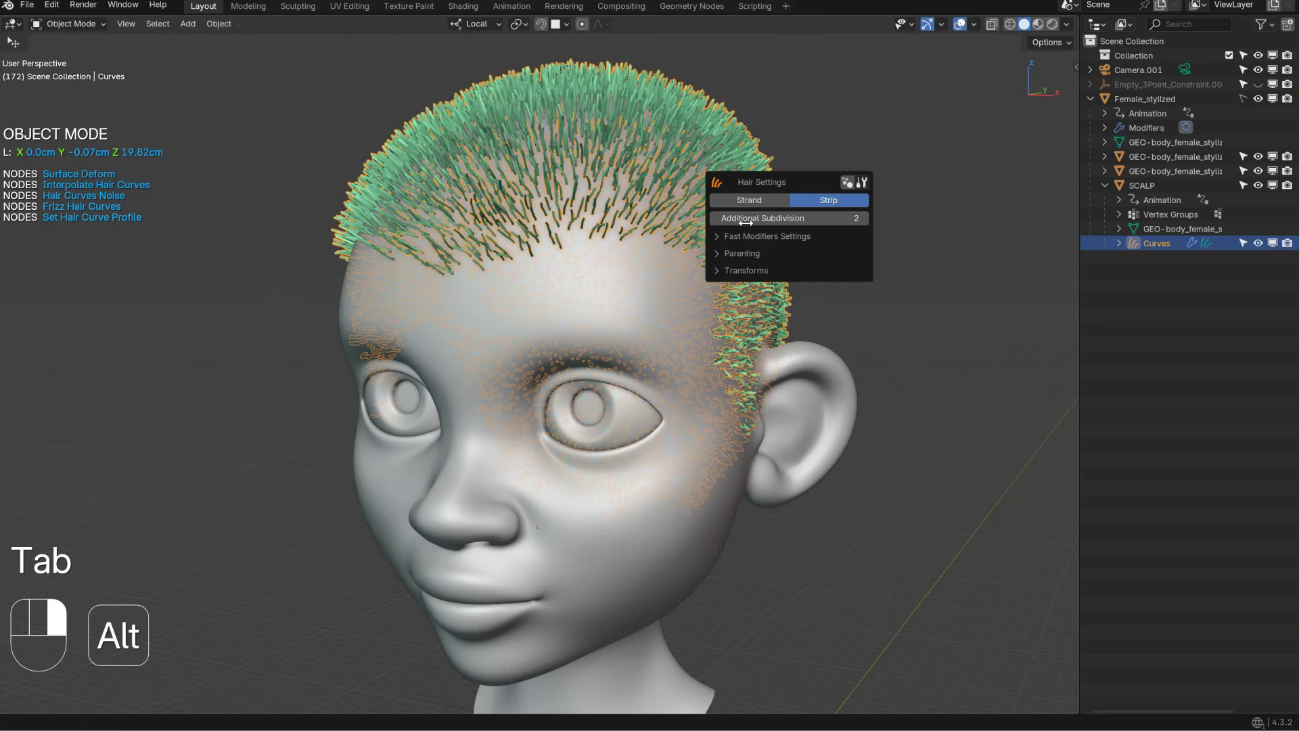
key(Tab)
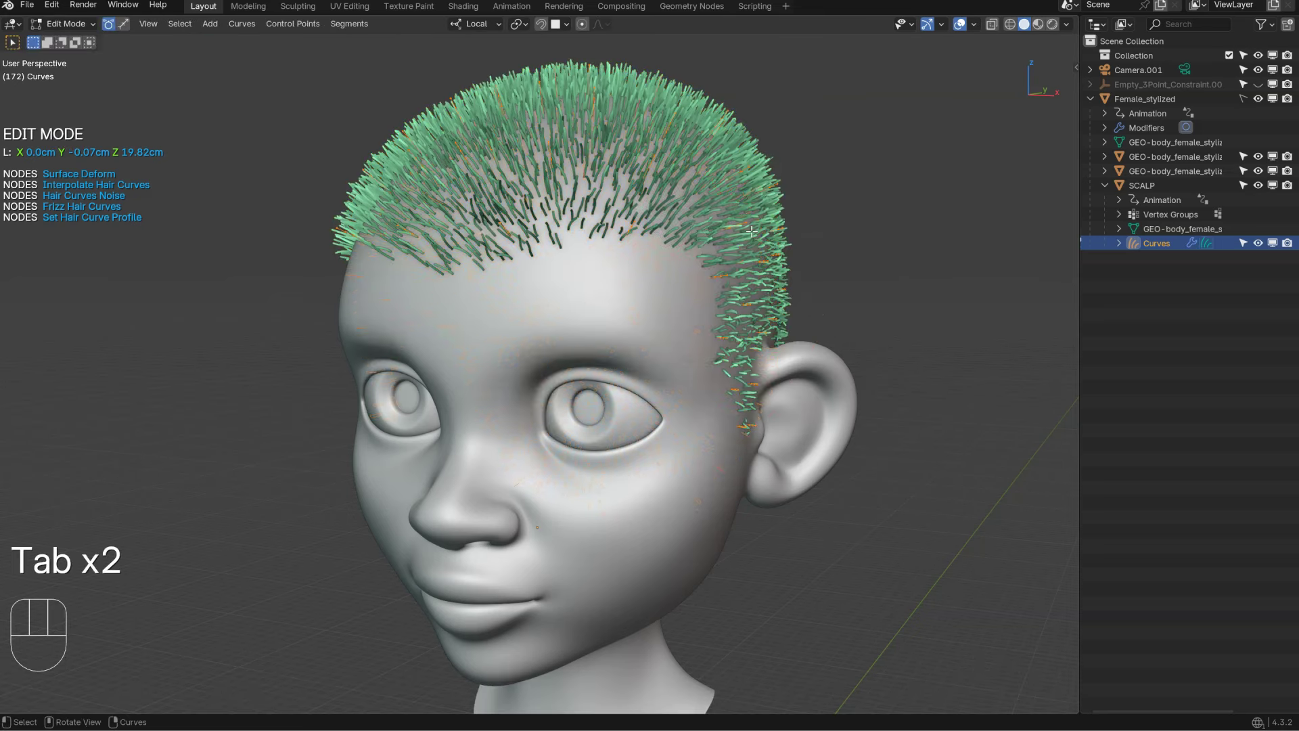
Step: Check the Edit Hair Settings popup in Edit Mode and return the hair curves to Object Mode
alt+right_click(751, 232)
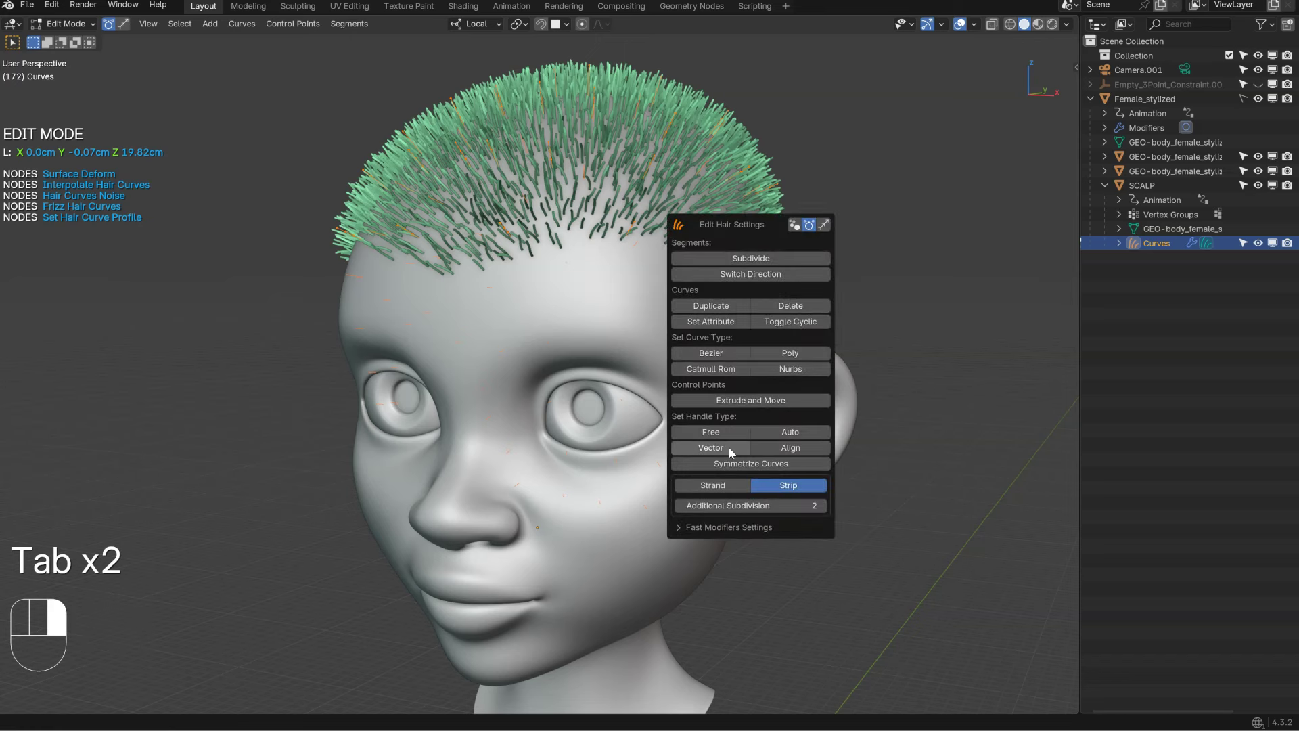
key(Escape)
middle_drag(692, 254, 763, 253)
key(Tab)
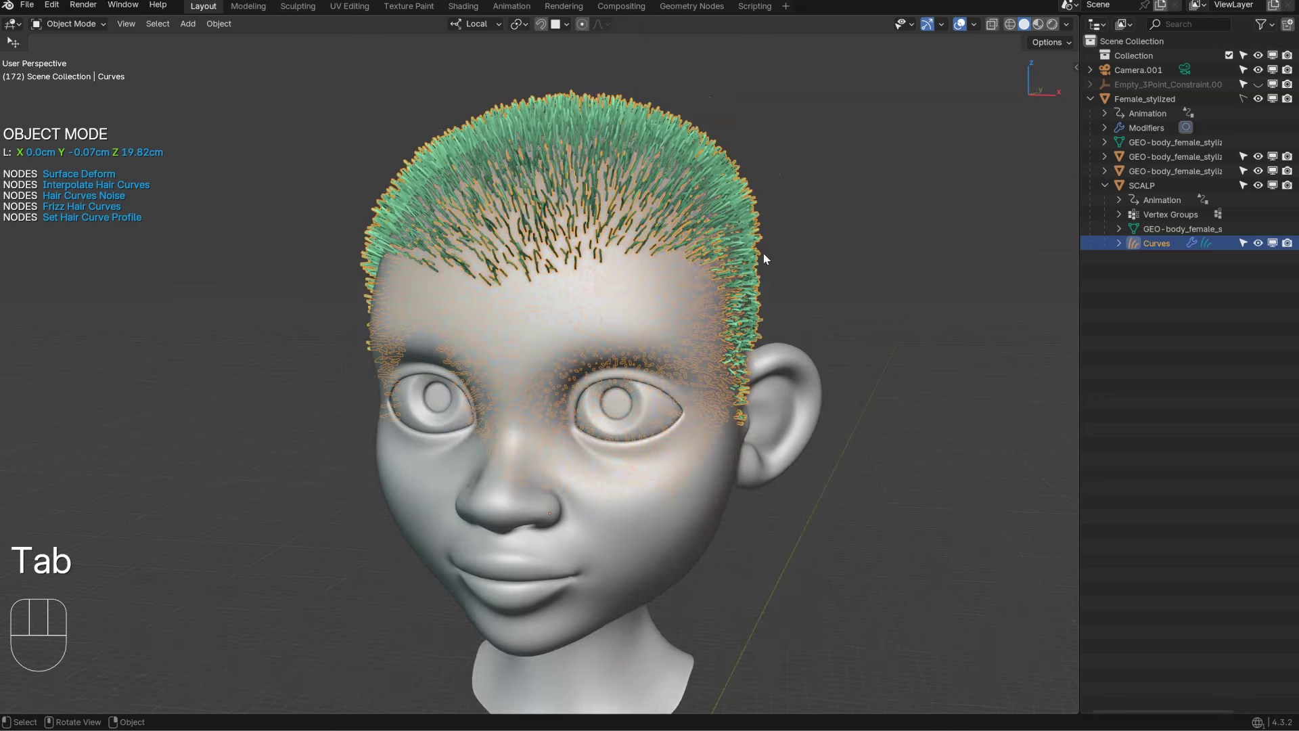
Step: Open the Modifiers Popup for the hair curves and hide its favorite modifier buttons
key(apostrophe)
drag(728, 237, 841, 163)
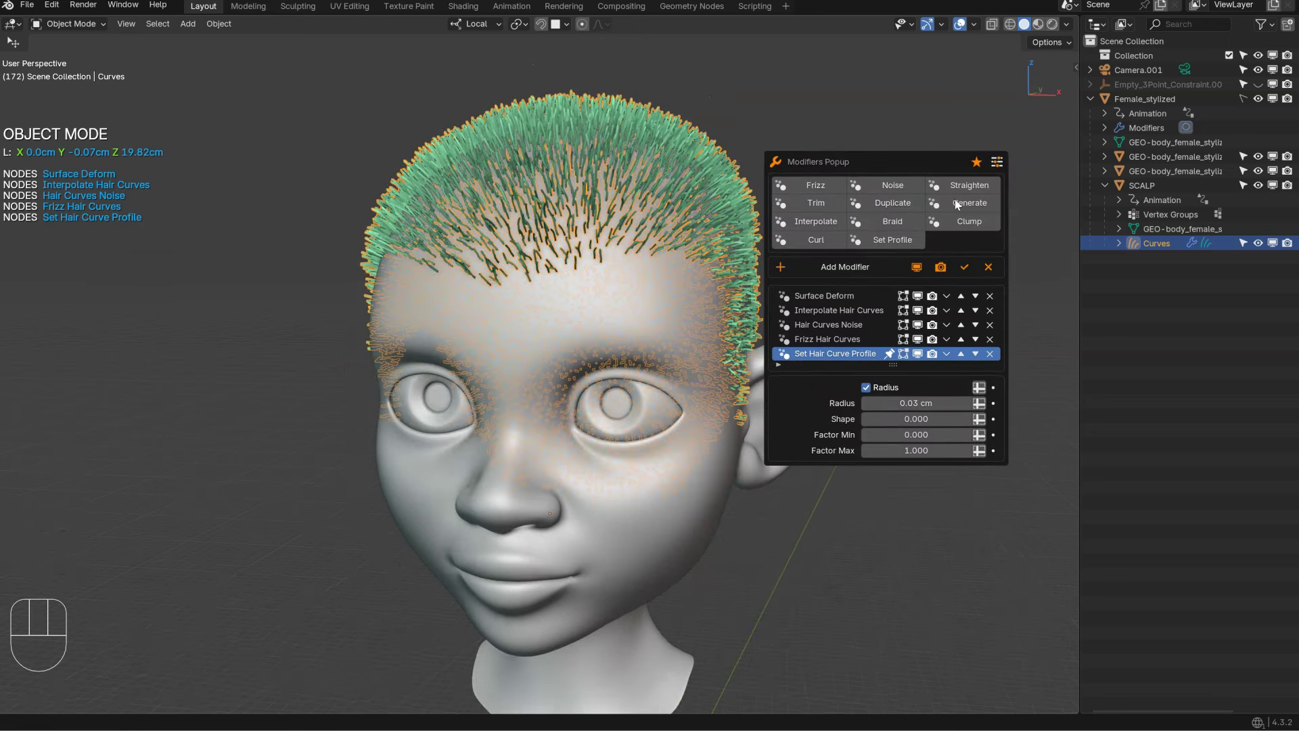
click(977, 163)
click(976, 163)
click(977, 163)
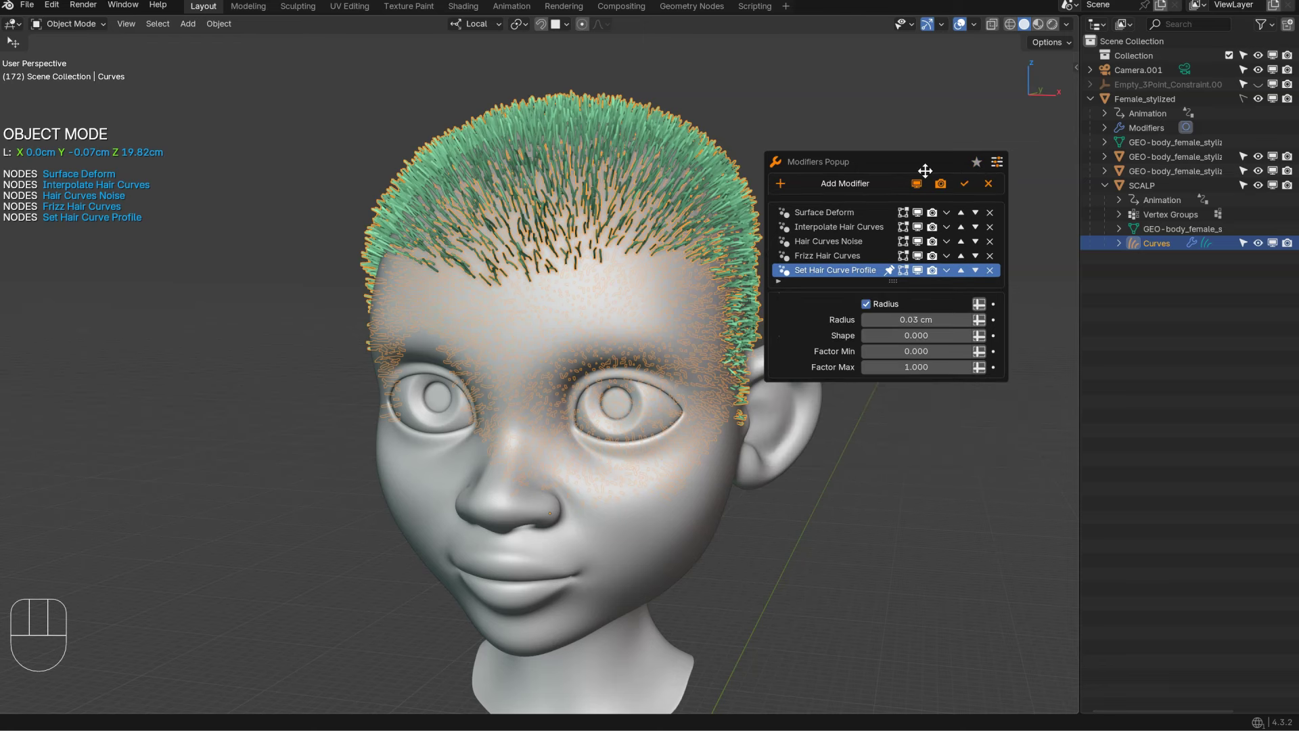
Step: Switch the Modifiers Popup to the stacked layout, collapse every modifier, and return to the list layout
click(998, 161)
click(780, 107)
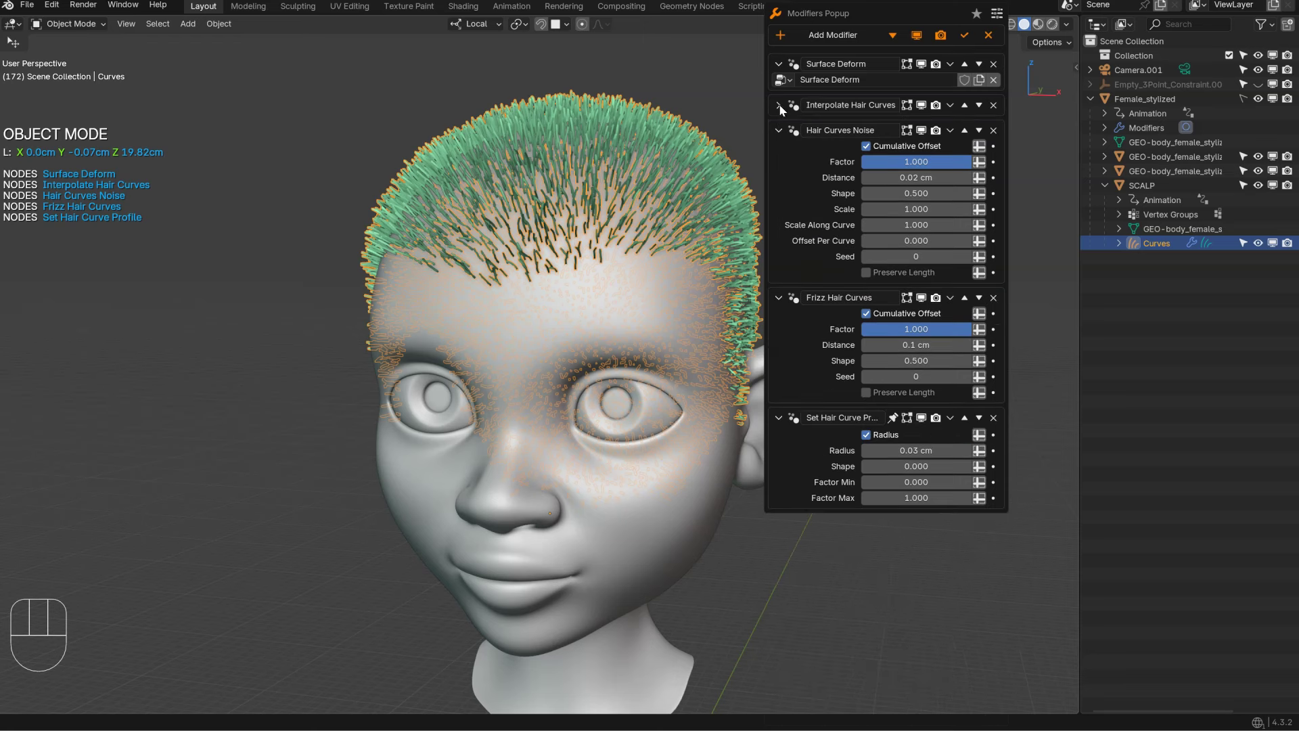
click(778, 130)
click(778, 155)
click(778, 181)
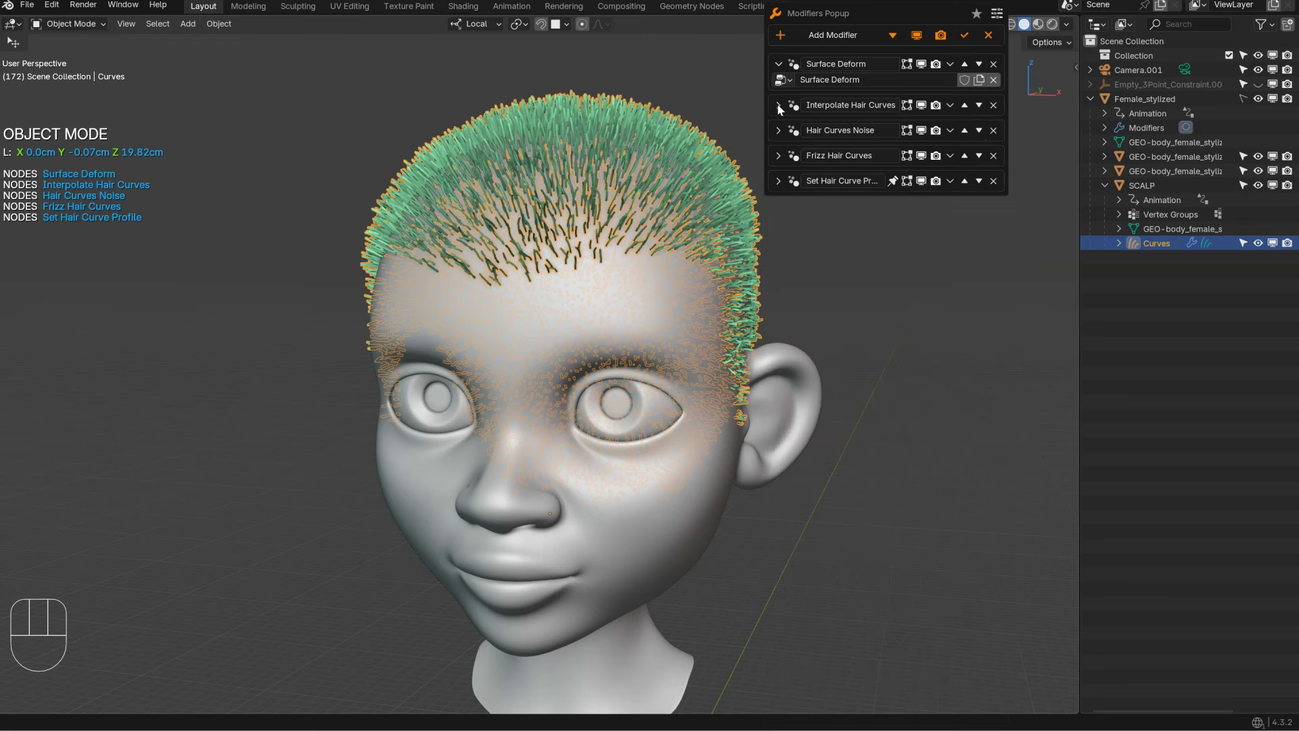
click(778, 65)
click(996, 13)
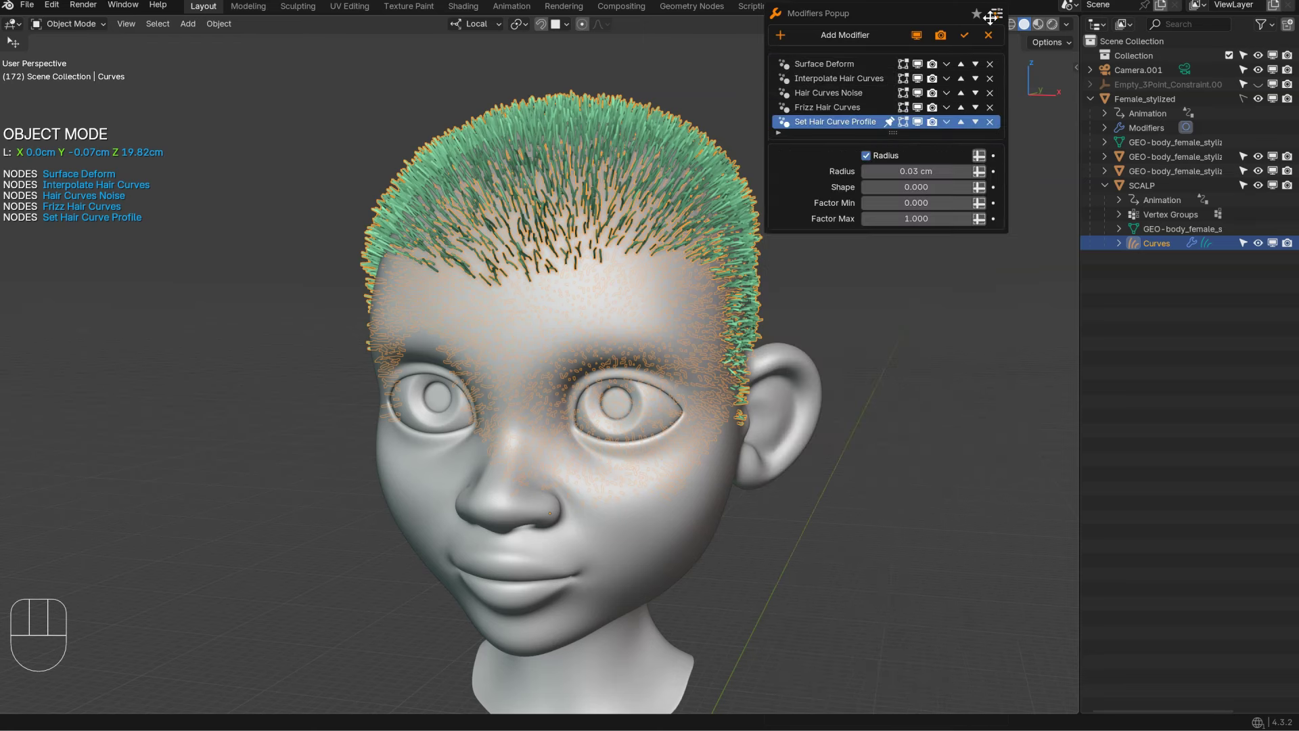
Step: Display the Interpolate Hair Curves settings, and hide and re-show the interpolated hair to inspect the guide curves
click(818, 80)
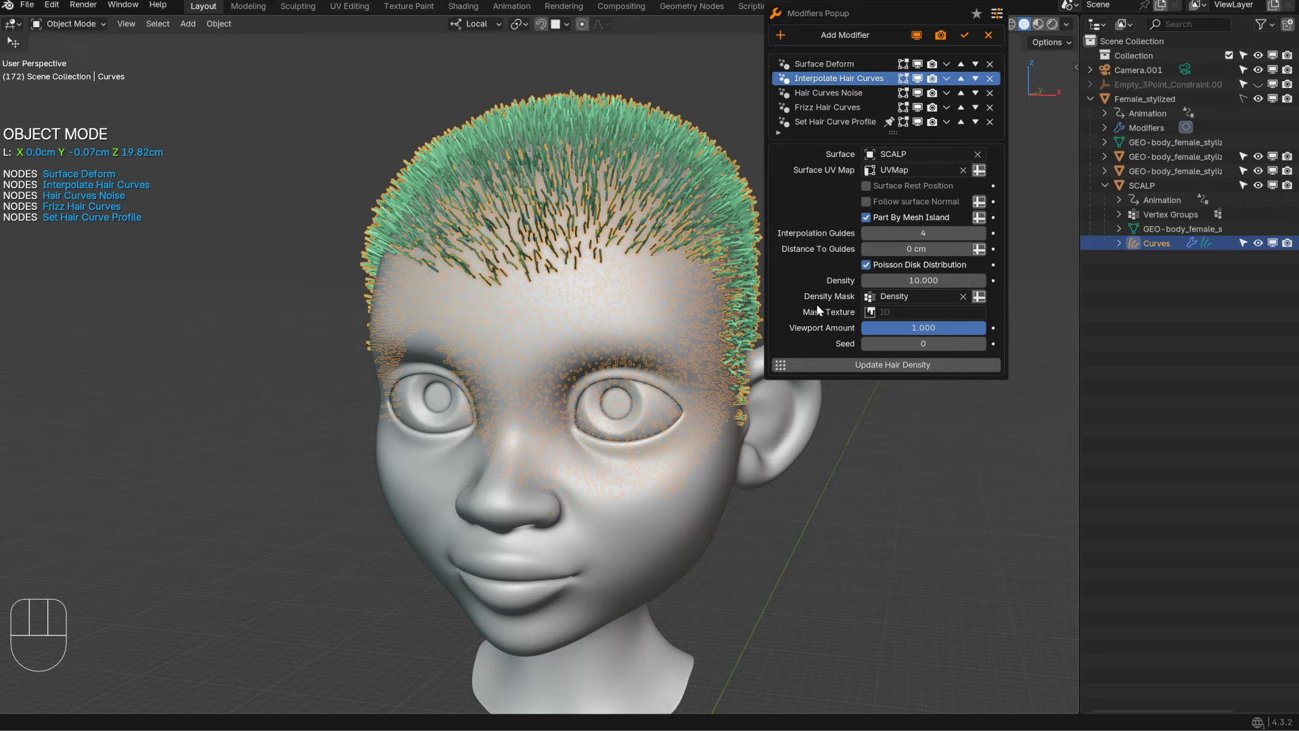
middle_drag(590, 205, 663, 217)
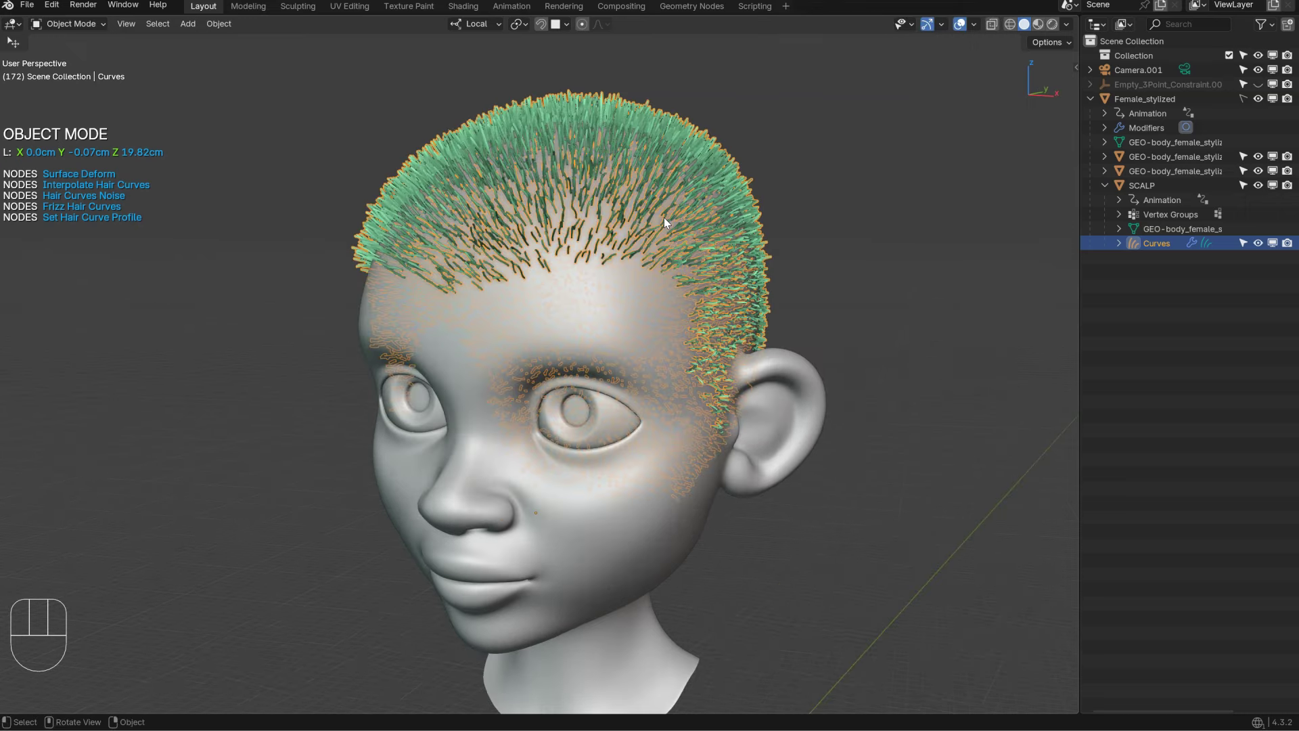
key(ctrl+shift+q)
middle_drag(596, 128, 809, 231)
middle_drag(417, 311, 724, 183)
middle_drag(498, 156, 502, 104)
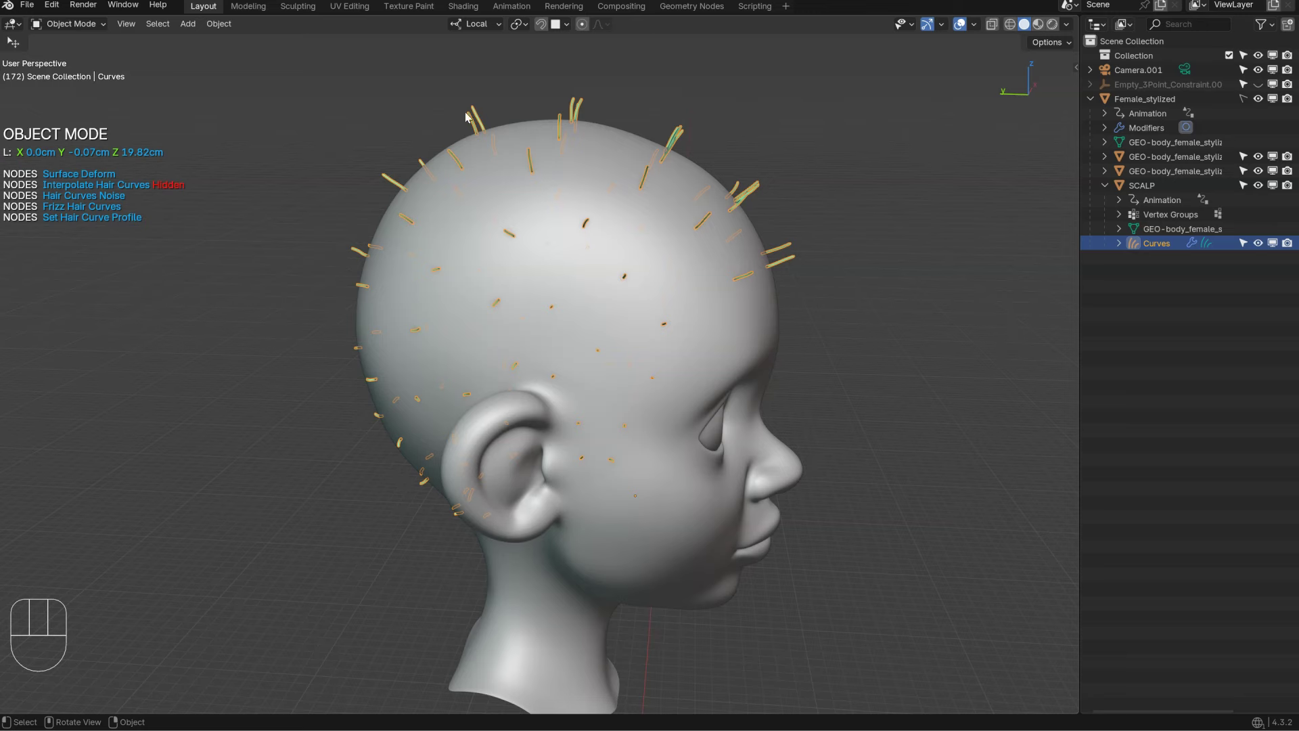
key(shift+ctrl+q)
Step: Lower the Interpolate Hair Curves modifier's Viewport Amount to 0.363 and update the hair density
middle_drag(779, 218, 850, 82)
alt+right_click(898, 219)
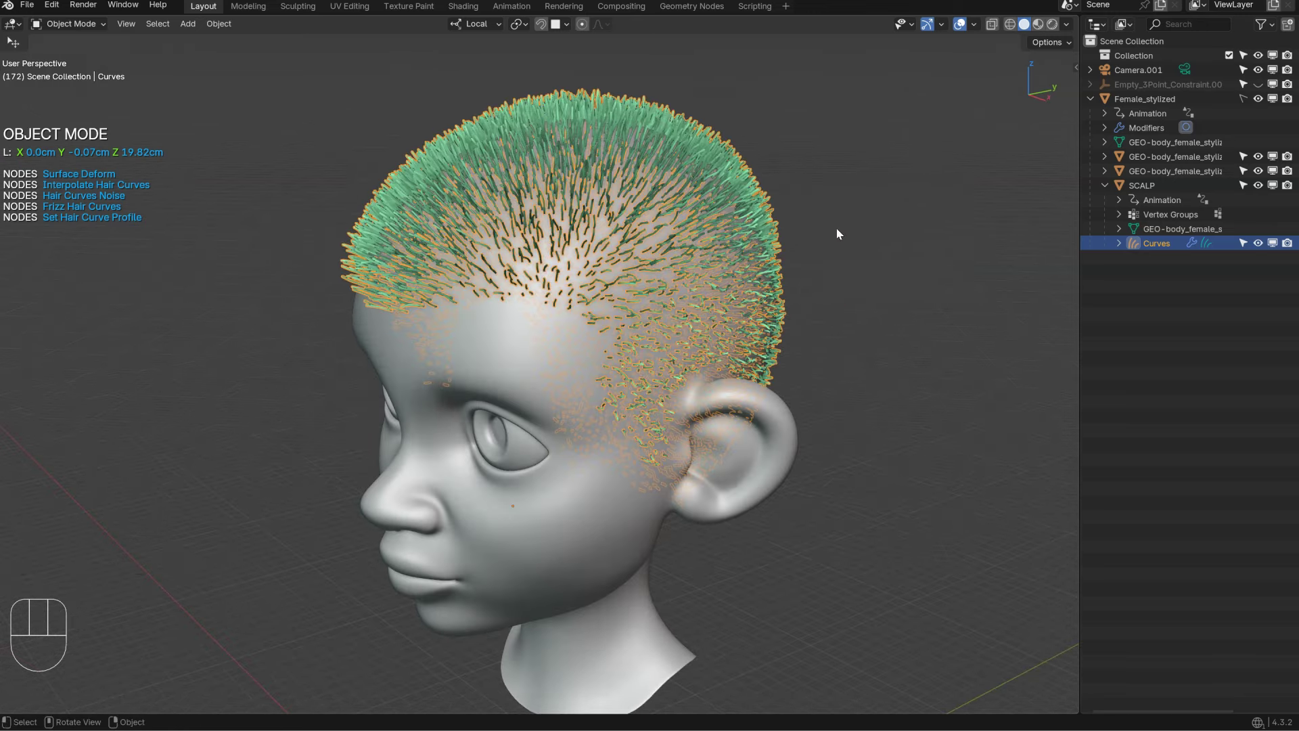
key(apostrophe)
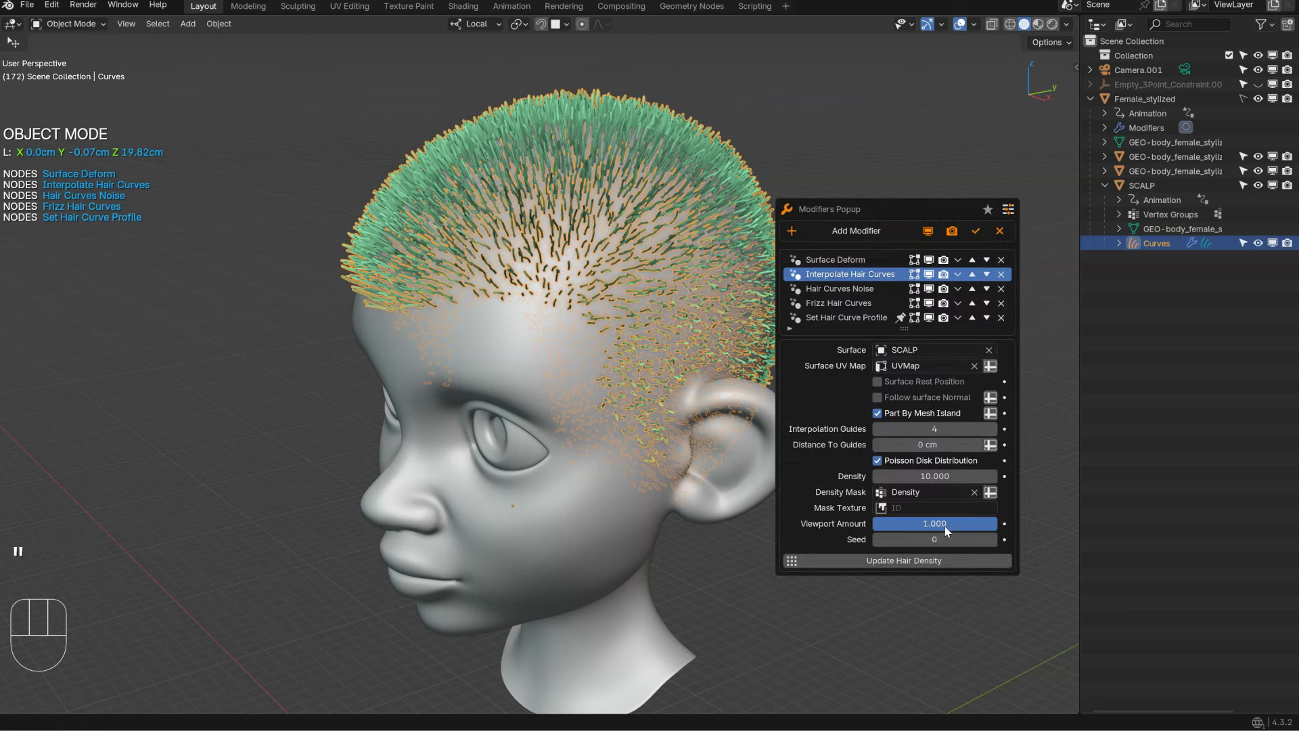
drag(956, 524, 880, 525)
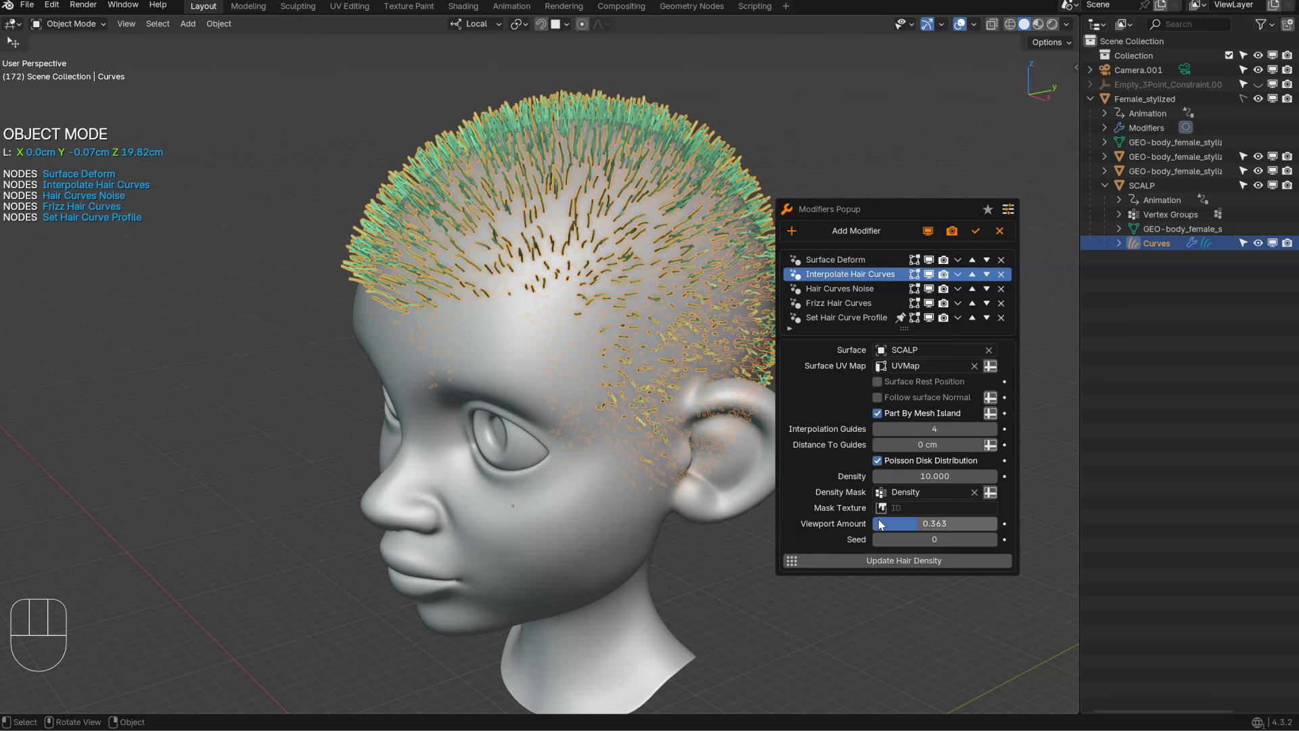
click(895, 560)
middle_drag(608, 369, 817, 291)
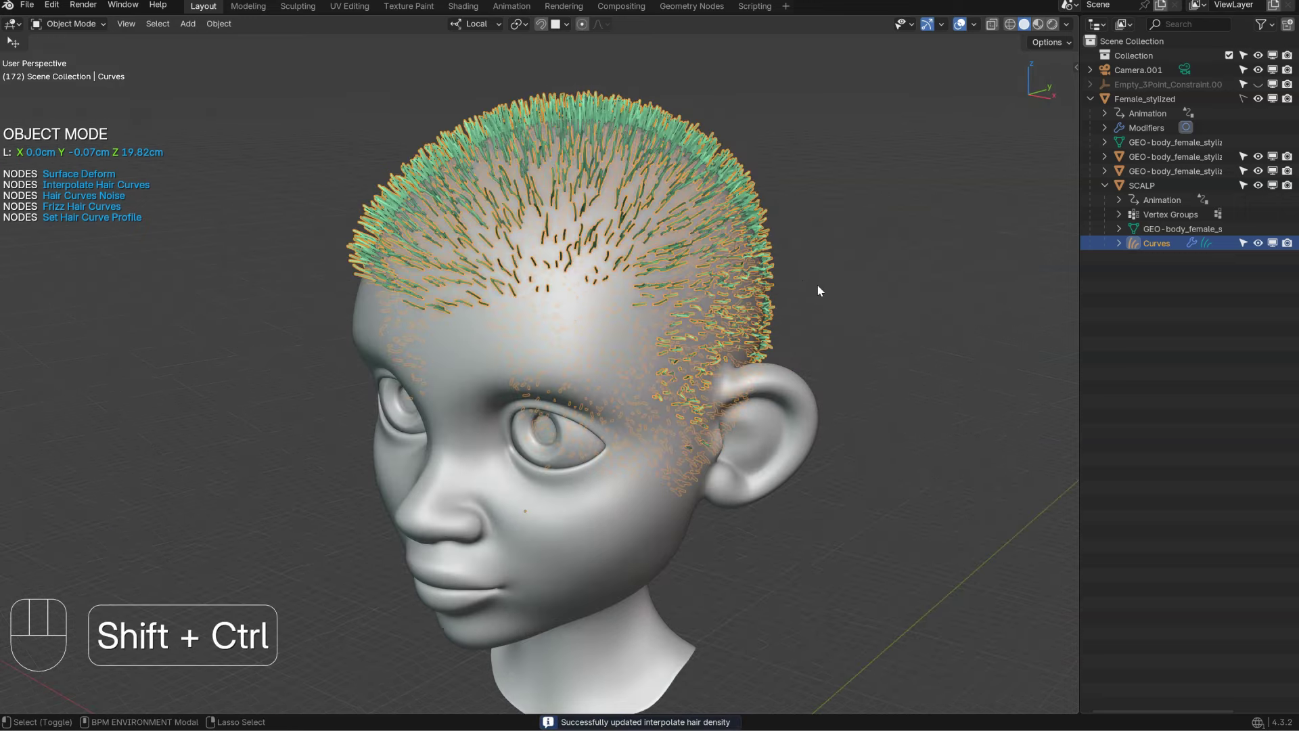
Step: Toggle the interpolated hair in Object and Edit Mode, leaving it hidden, and return to Object Mode
key(shift+ctrl+q)
key(shift+ctrl+q)
key(Tab)
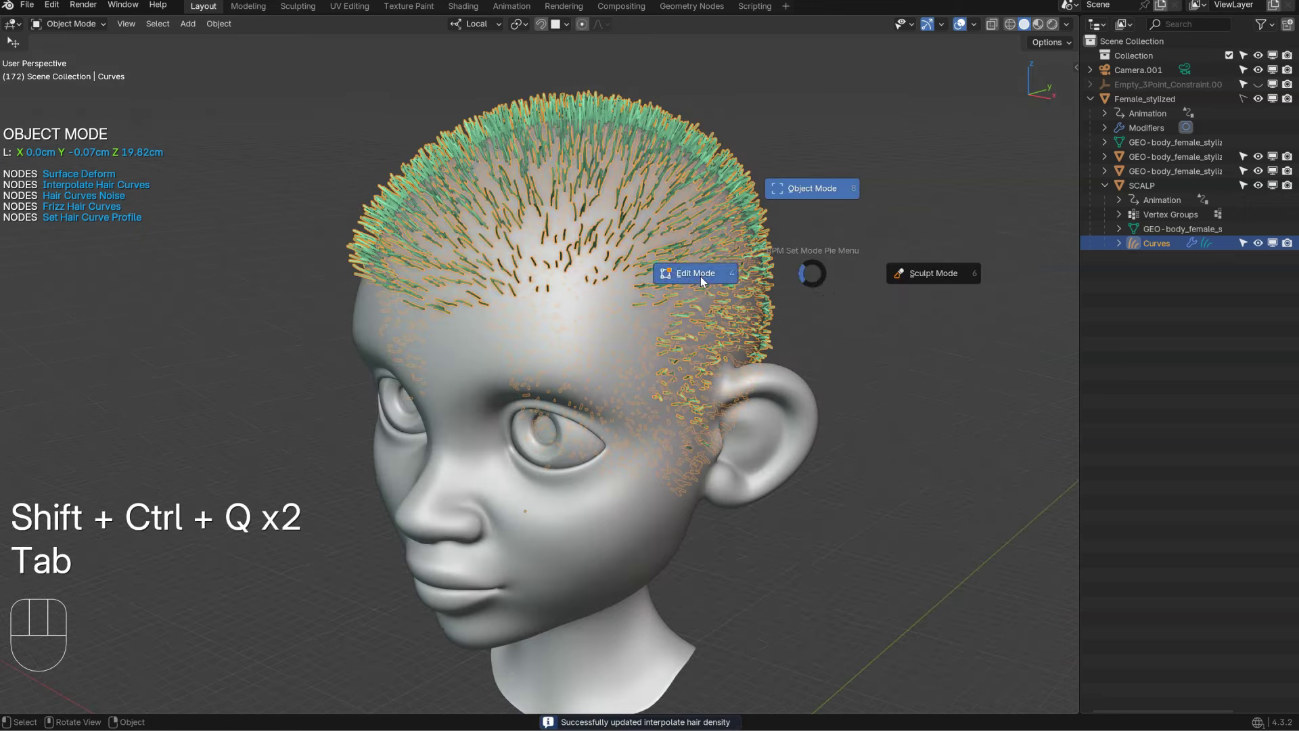
click(702, 273)
middle_drag(702, 281, 687, 246)
key(shift+ctrl+q)
key(Tab)
alt+right_click(843, 275)
key(Escape)
Step: Show the Interpolate Hair Curves modifier in the viewport, with Viewport Amount 1.000 and Density 20
key(apostrophe)
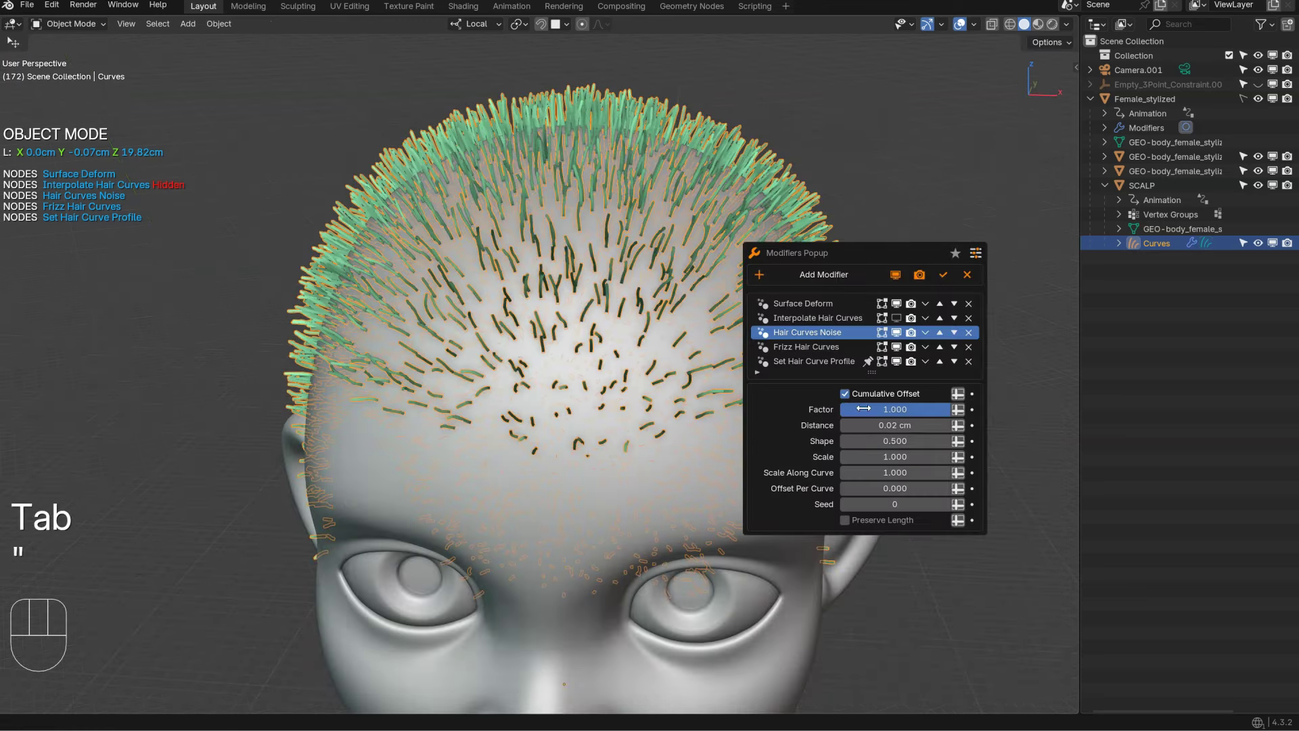
click(846, 318)
click(897, 318)
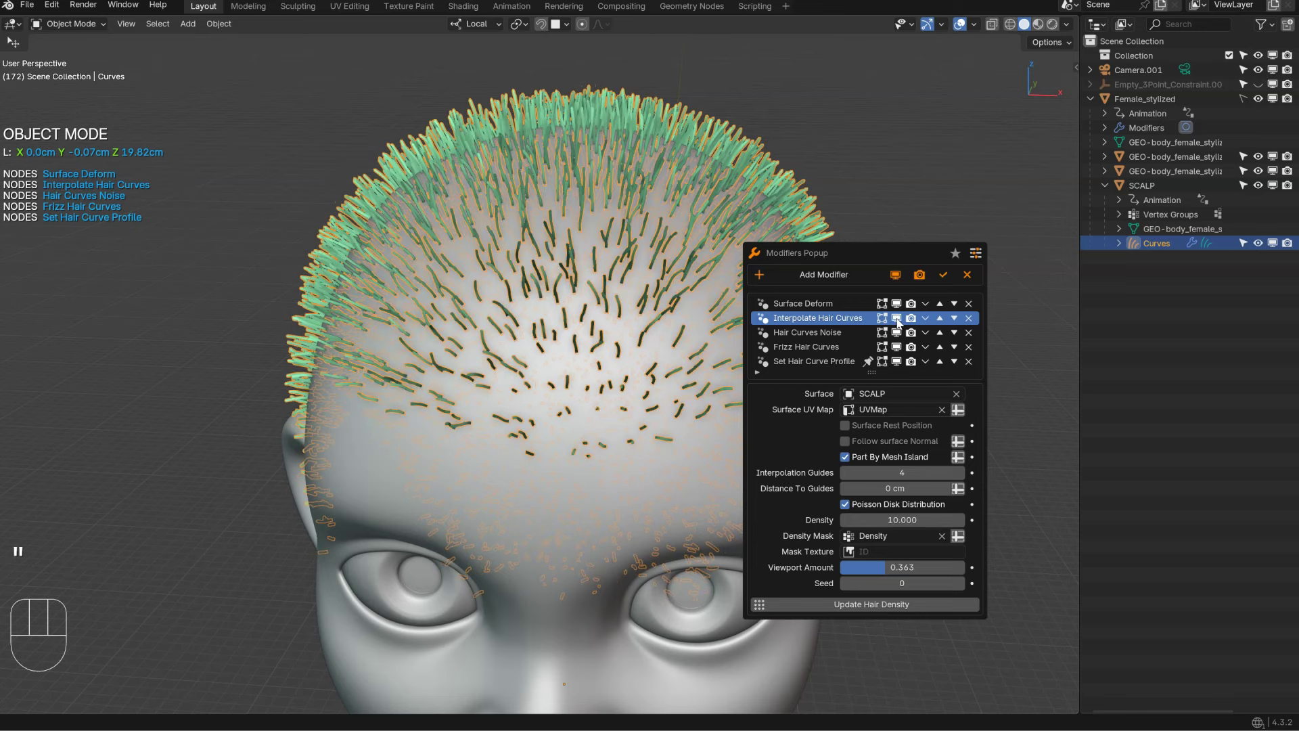
drag(891, 572, 988, 577)
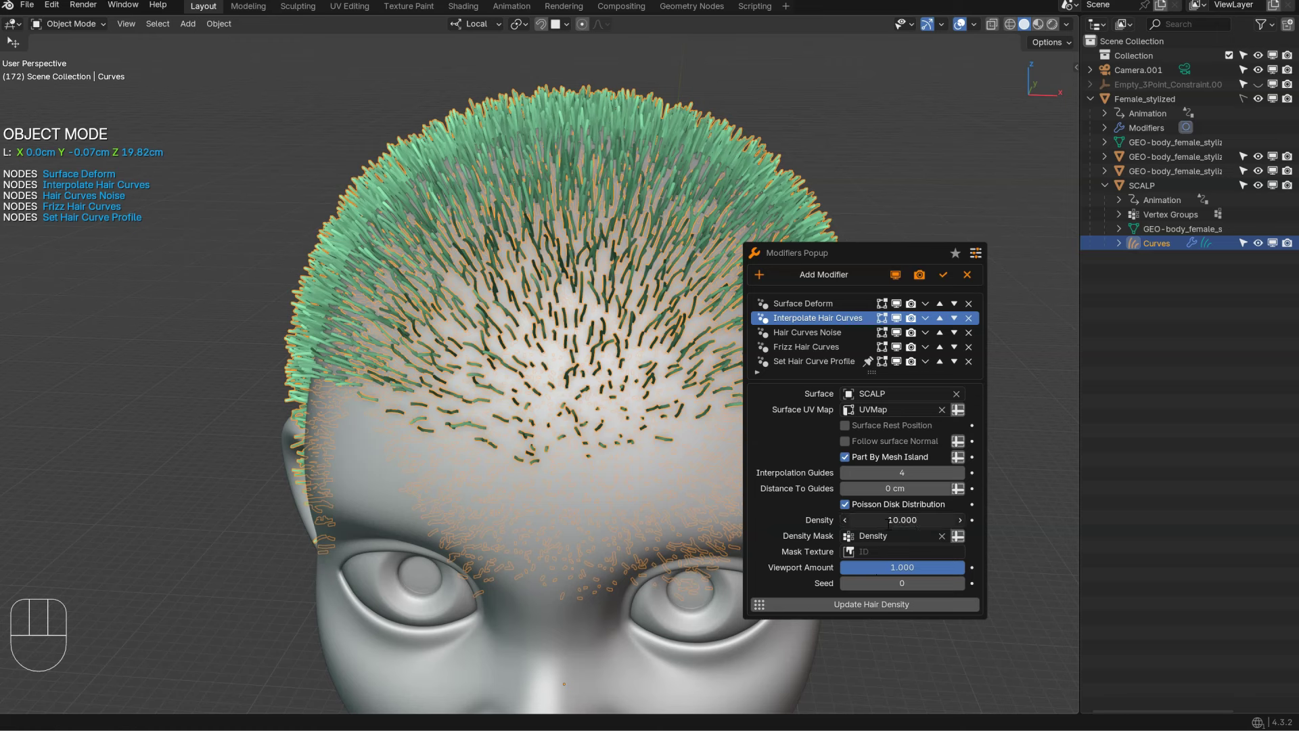
key(Return)
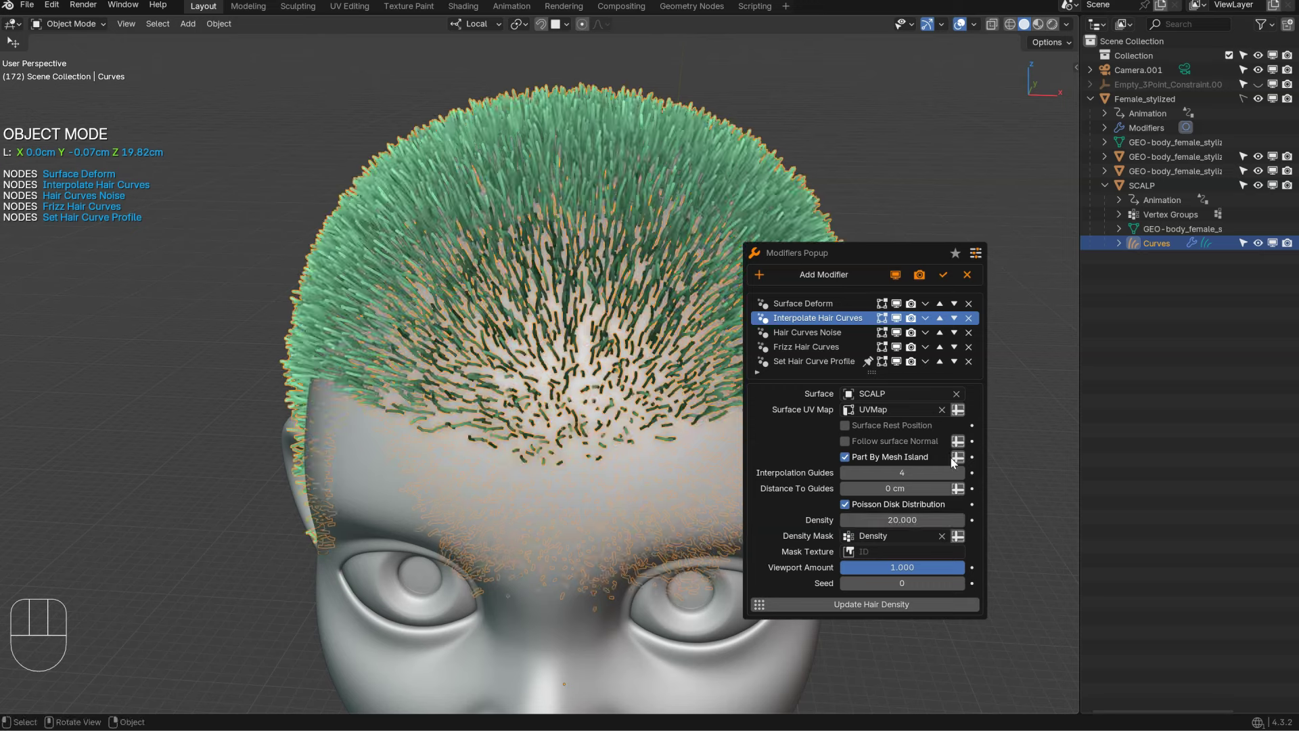
Step: Toggle the interpolated hair to compare it with the guide curves, and review the Interpolate Hair Curves settings
middle_drag(633, 306, 553, 301)
key(ctrl+shift+q)
key(ctrl+shift+q)
key(ctrl+shift+q)
key(ctrl+shift+q)
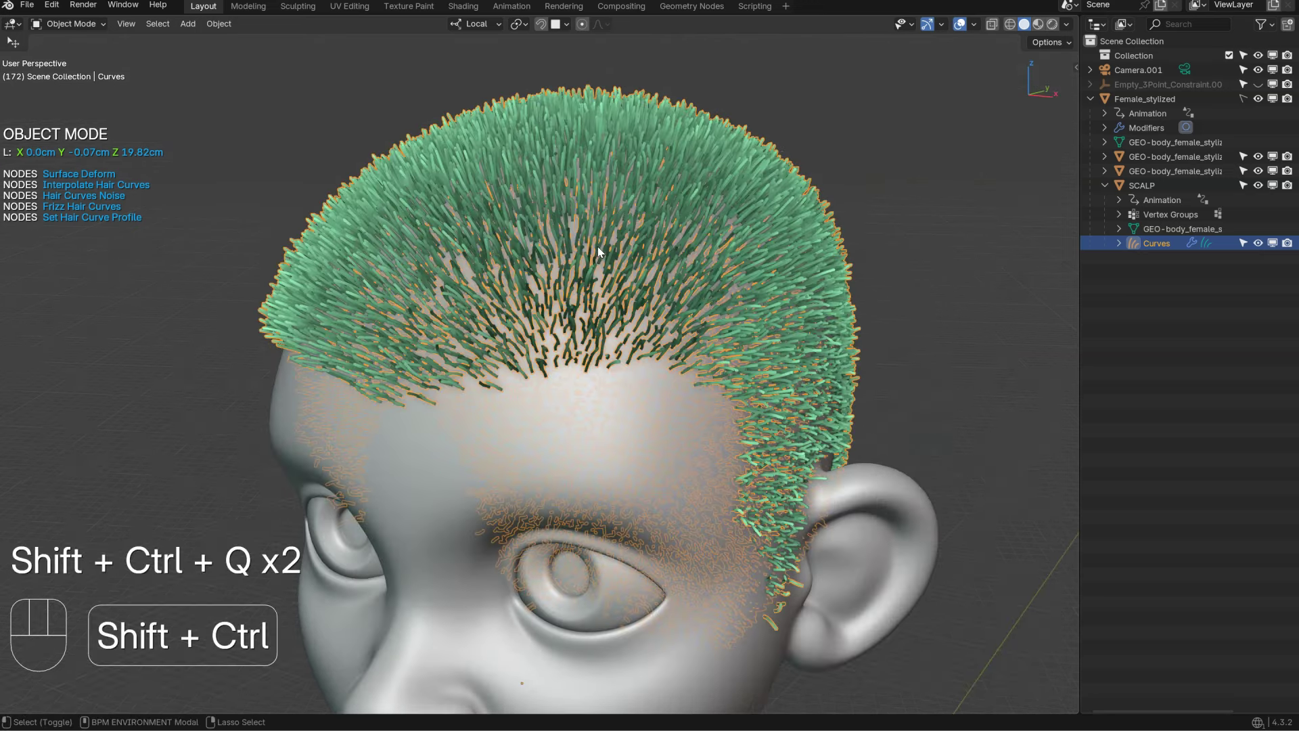
key(ctrl+shift+q)
key(ctrl+shift+q)
alt+right_click(866, 240)
click(867, 245)
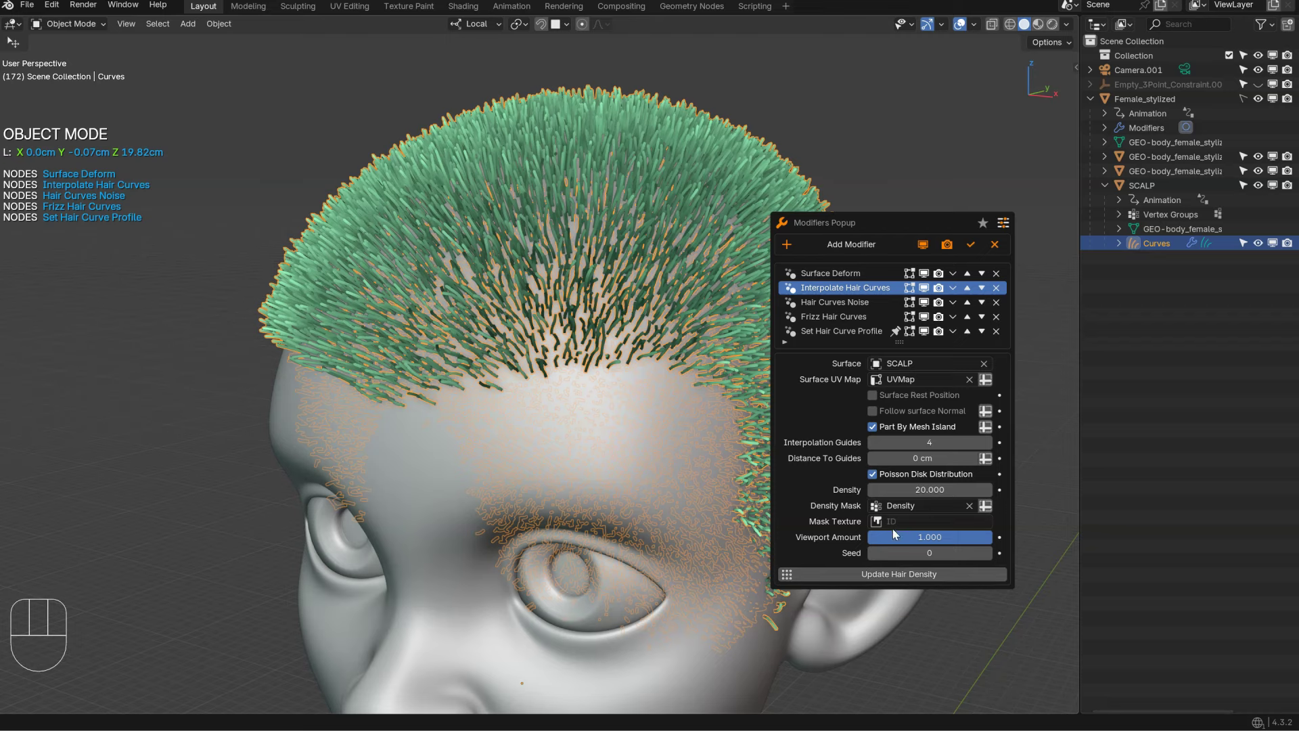
Step: Delete the short hair curves object from the head
middle_drag(514, 250, 736, 237)
ctrl+middle_drag(703, 233, 514, 284)
shift+middle_drag(575, 281, 620, 204)
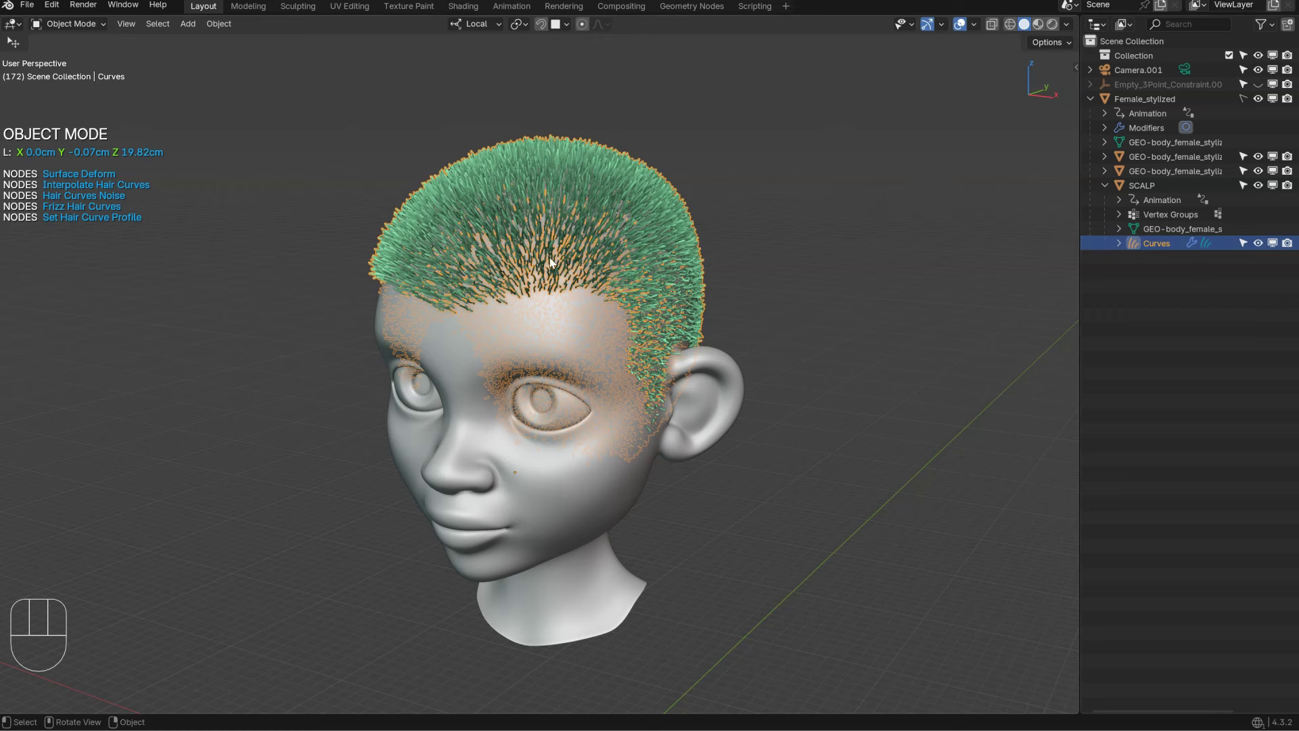
middle_drag(487, 251, 501, 244)
key(x)
click(527, 249)
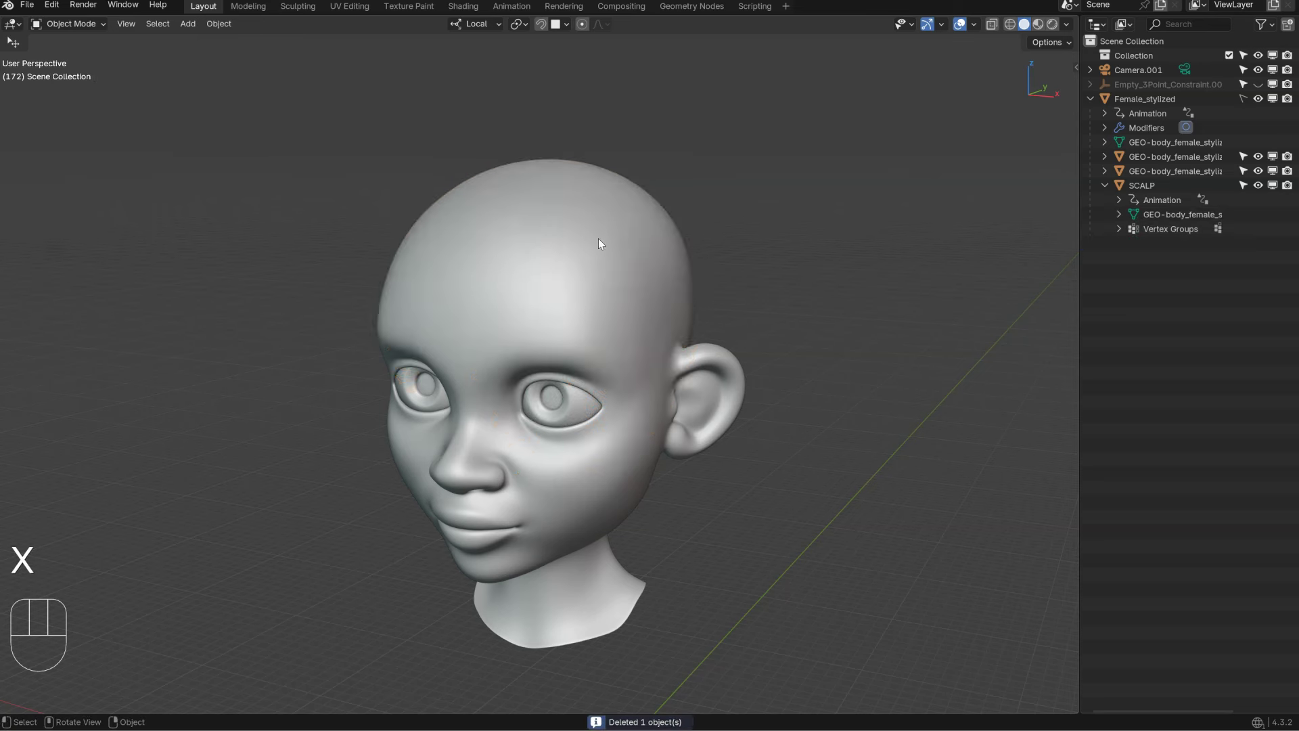
Step: Add a Long Hair Empty curves object to the scalp mesh and plant a lock of hair above the forehead
click(598, 238)
key(shift+a)
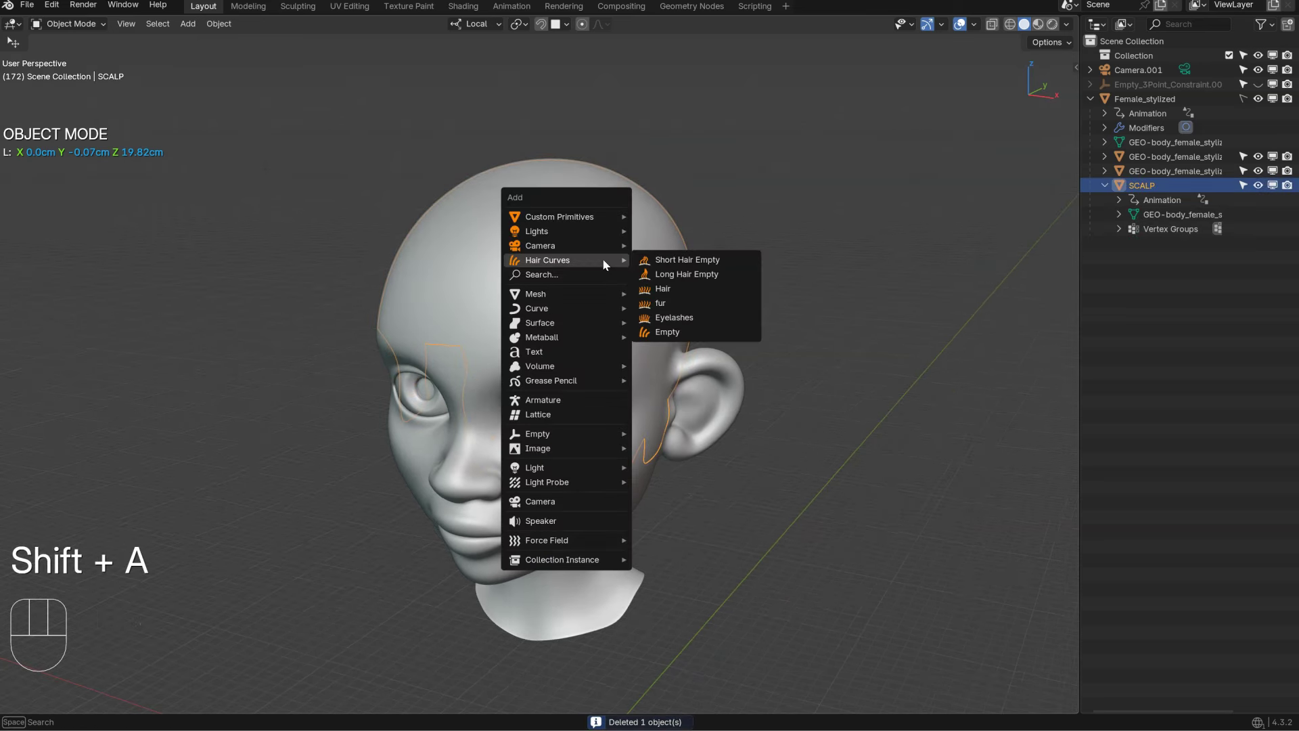
click(681, 276)
key(q)
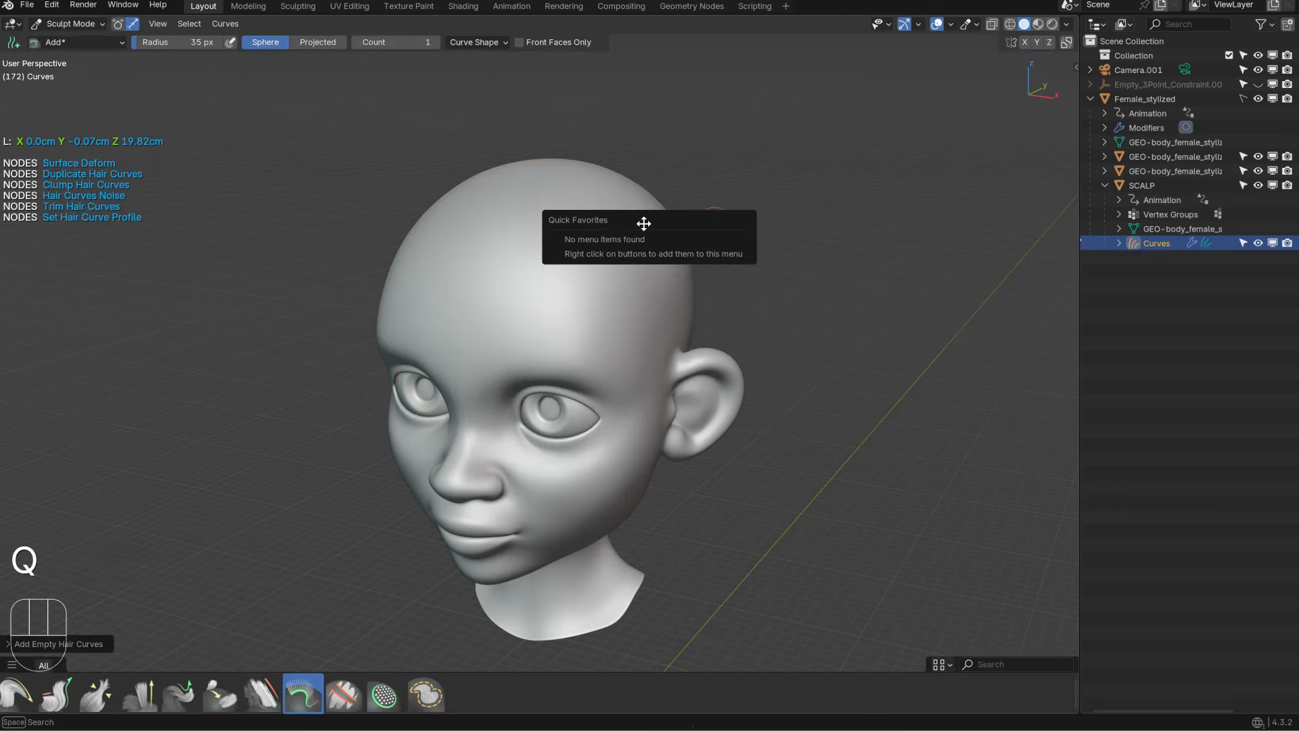
key(q)
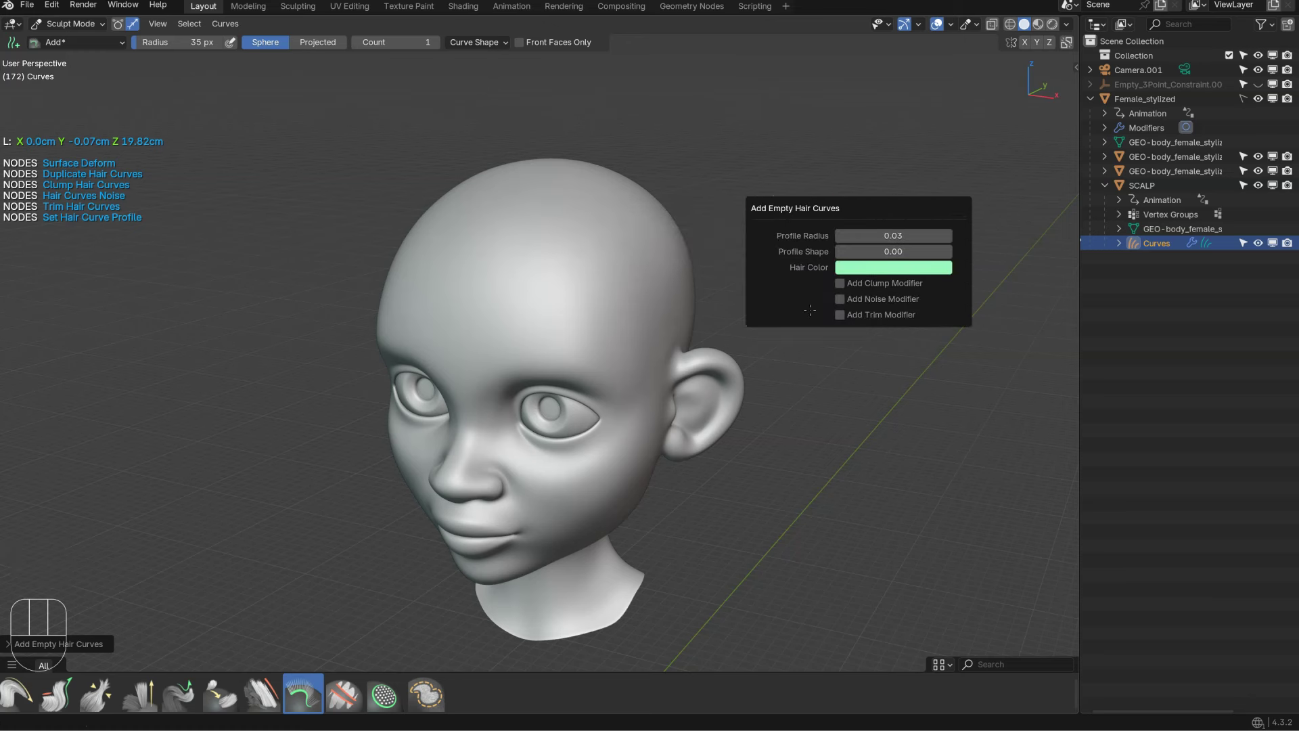
click(504, 245)
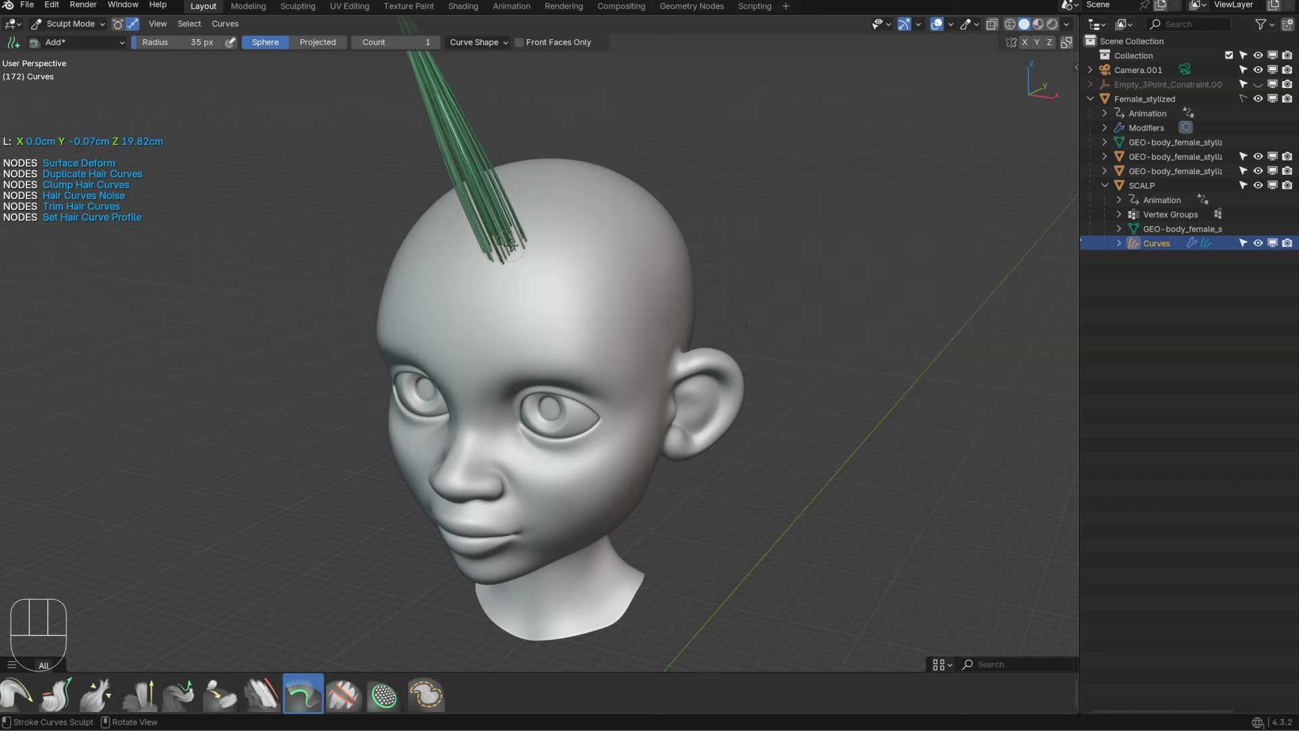
mouse_move(505, 245)
middle_down()
mouse_move(556, 301)
mouse_move(471, 308)
middle_up()
Step: Comb the lock forward and down over the forehead using the Comb brush with a 240 px radius
key(d)
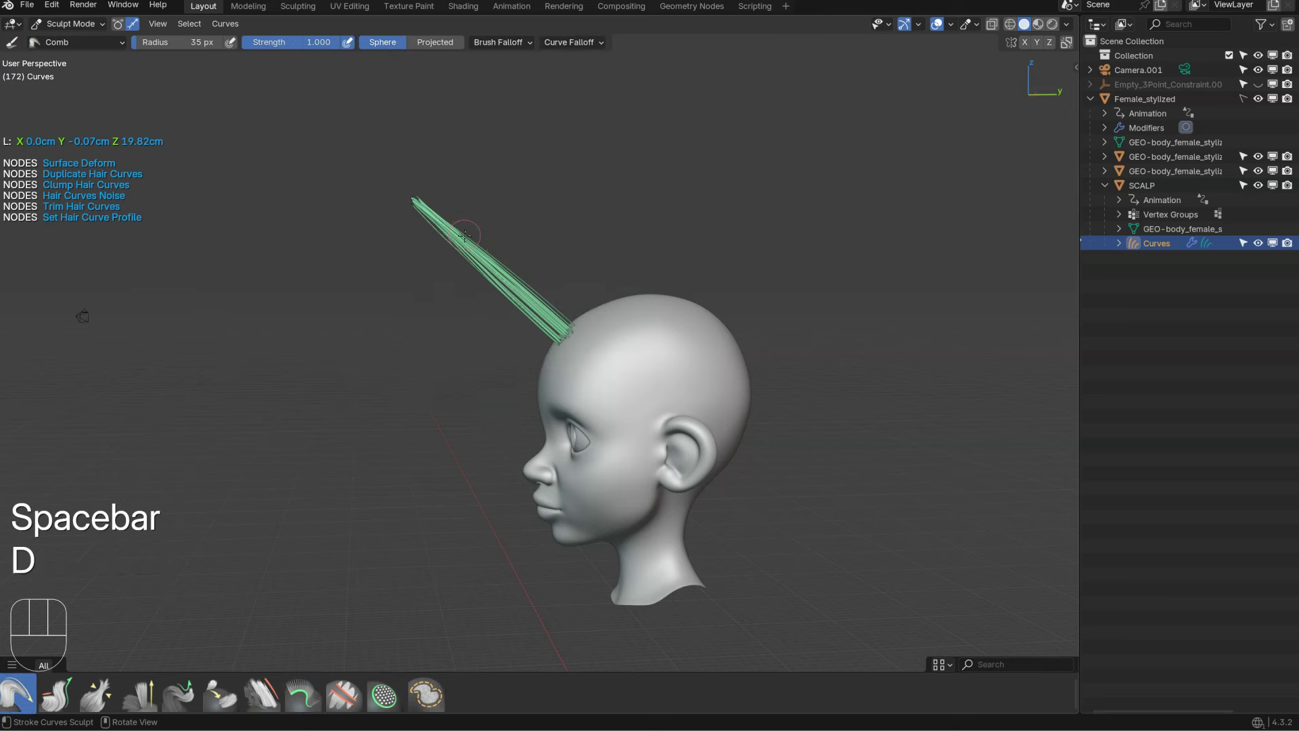
key(f)
click(643, 246)
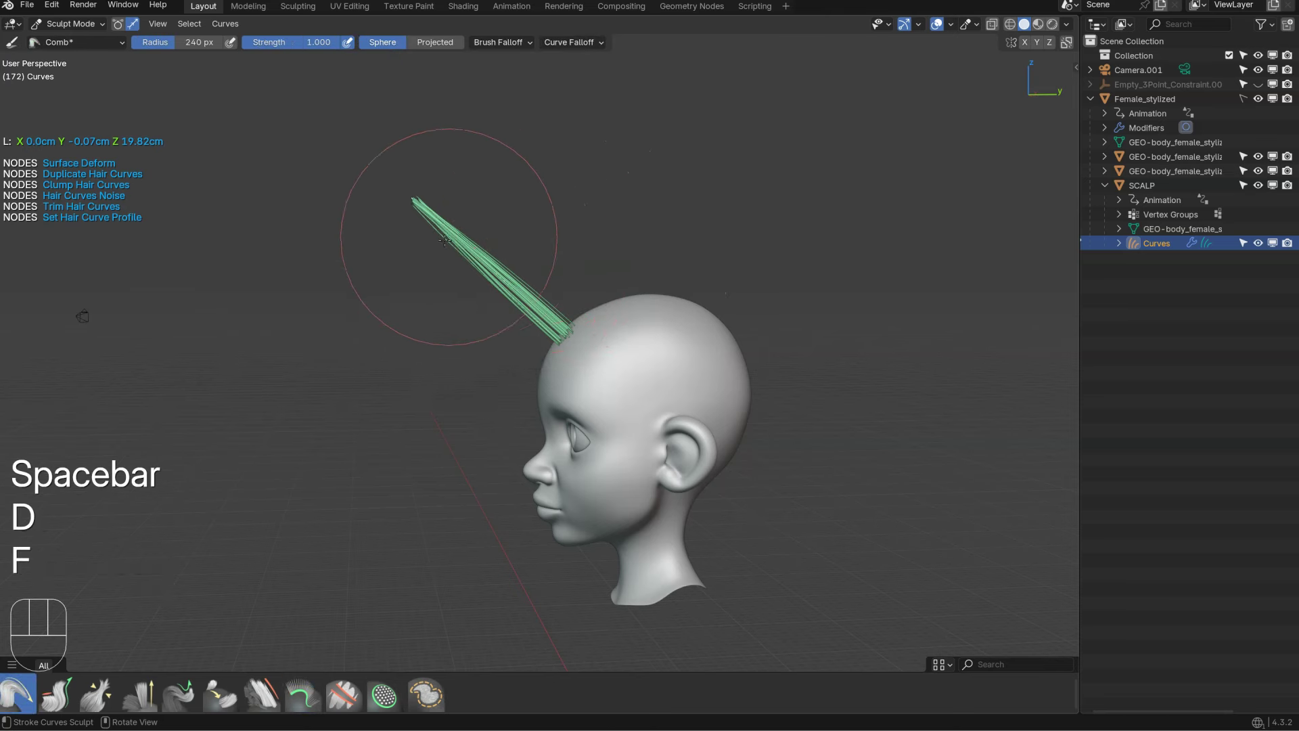
mouse_move(420, 203)
mouse_down()
mouse_move(464, 255)
mouse_move(430, 515)
mouse_up()
mouse_move(423, 433)
mouse_down()
mouse_move(496, 392)
mouse_move(509, 439)
mouse_up()
ctrl+middle_drag(449, 493, 484, 439)
shift+middle_drag(483, 440, 515, 369)
ctrl+middle_drag(514, 369, 605, 372)
mouse_move(608, 372)
mouse_down()
mouse_move(501, 402)
mouse_move(577, 363)
mouse_up()
mouse_move(563, 311)
middle_down()
mouse_move(609, 332)
mouse_move(736, 331)
mouse_move(521, 305)
mouse_move(522, 325)
mouse_move(656, 256)
middle_up()
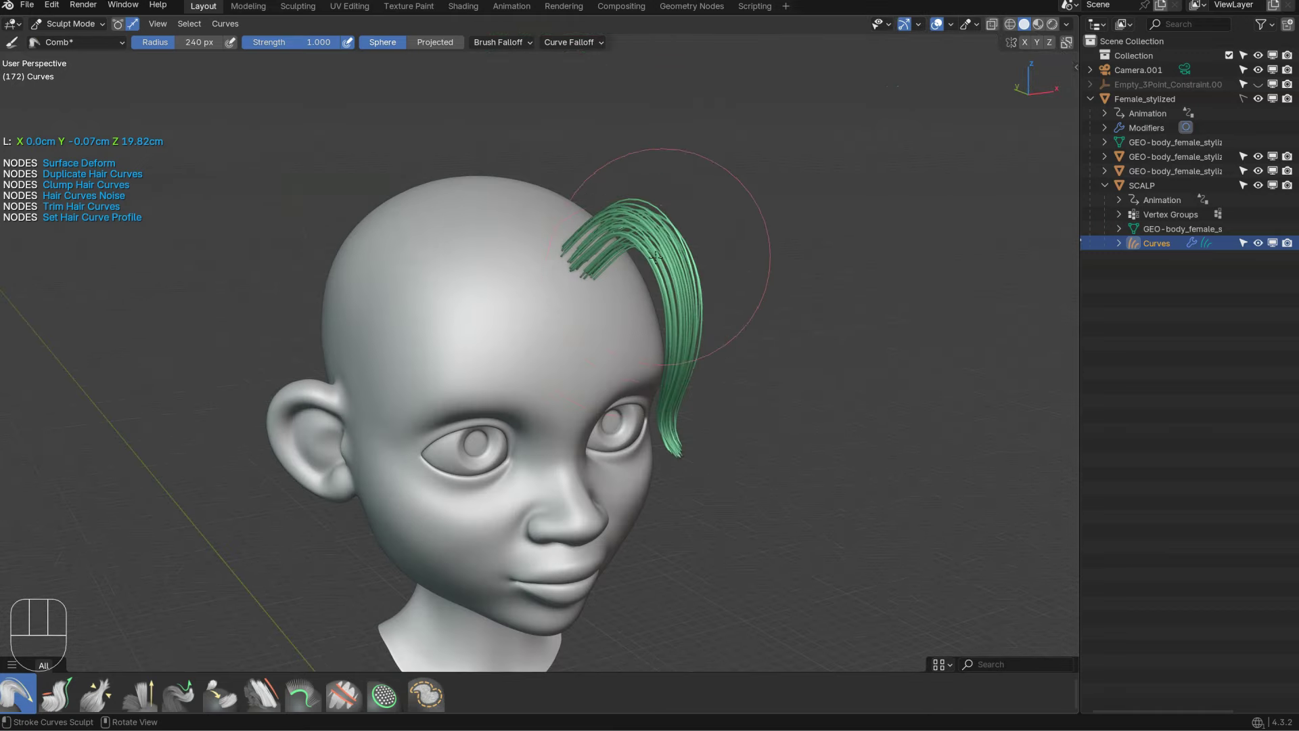
Step: Enable Length interpolation for the Add brush and plant more guide hairs beside the existing lock
key(space)
alt+right_click(794, 295)
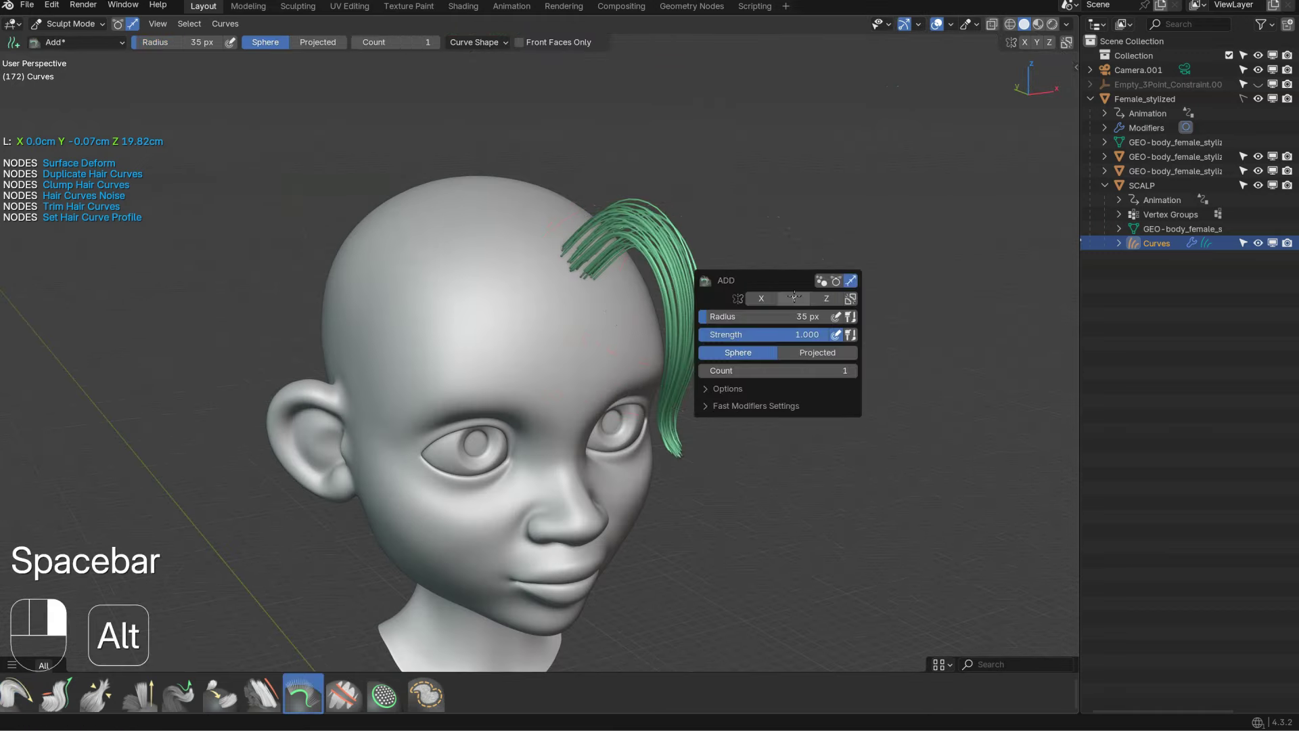
click(729, 389)
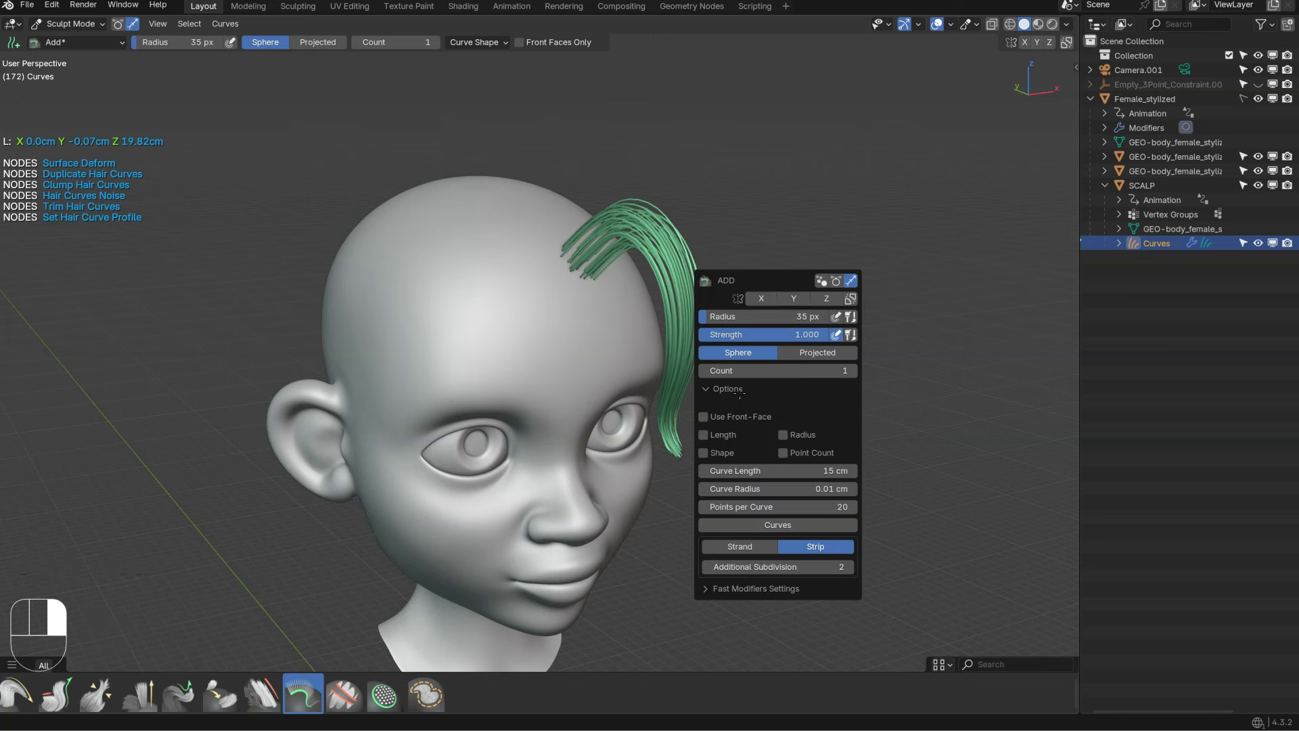
click(703, 435)
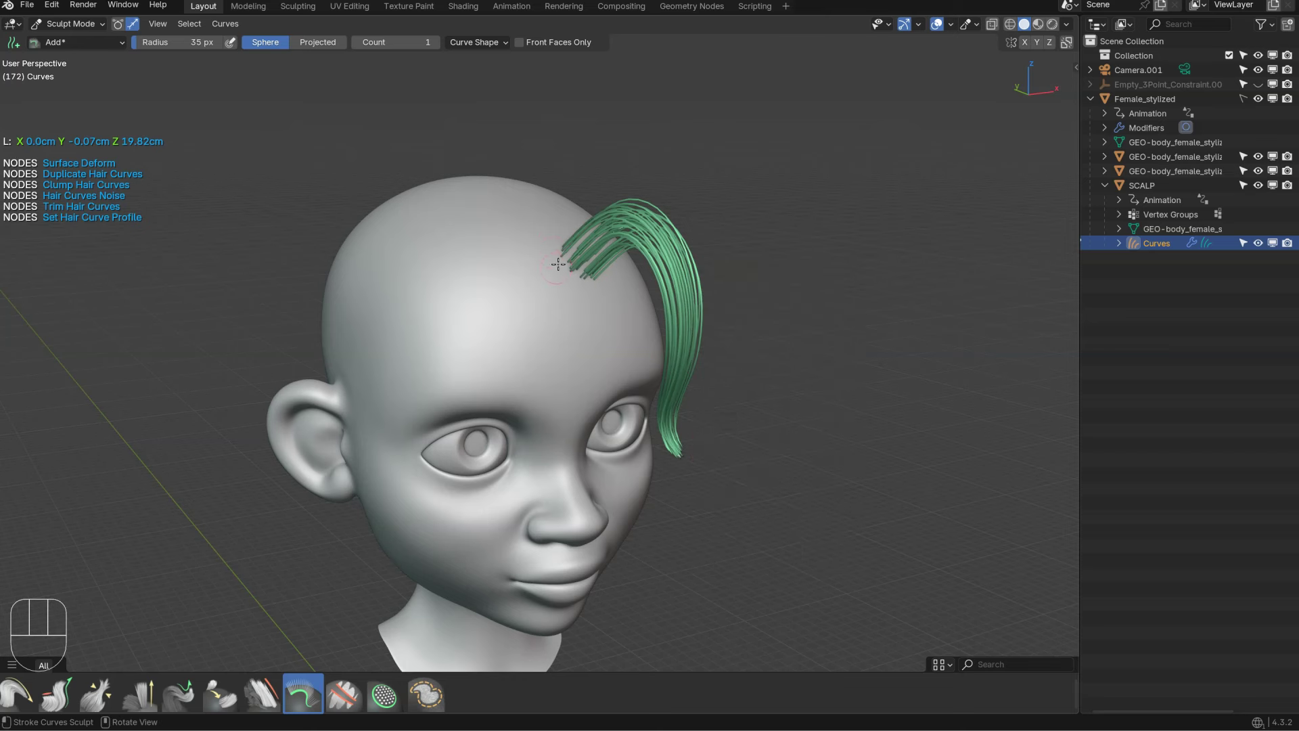
drag(547, 262, 549, 264)
mouse_move(568, 274)
middle_down()
mouse_move(542, 266)
mouse_move(547, 249)
middle_up()
key(space)
click(465, 240)
click(501, 225)
Step: Comb the added hair diagonally down toward one eye with a 408 px Comb brush, and return to Object Mode
key(space)
click(566, 211)
key(f)
click(637, 272)
mouse_move(549, 251)
mouse_down()
mouse_move(581, 257)
mouse_move(597, 422)
mouse_move(615, 455)
mouse_up()
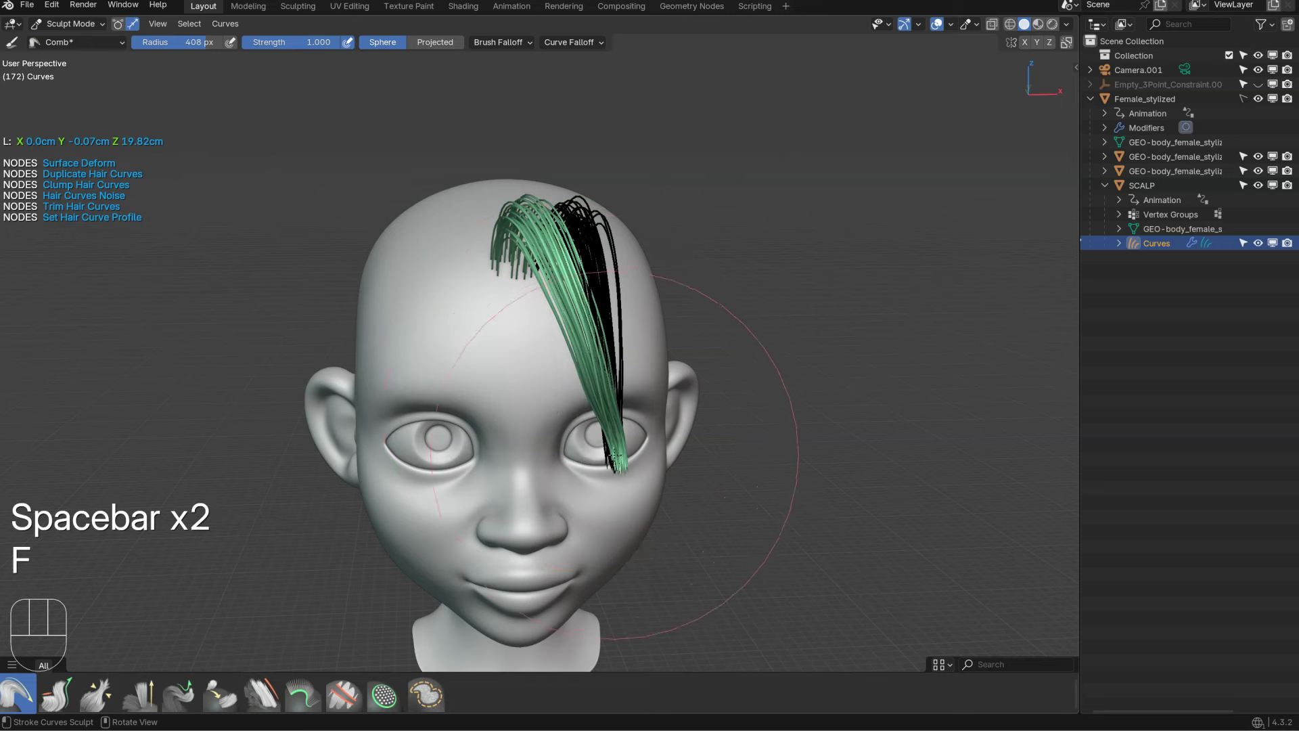
drag(597, 325, 609, 351)
mouse_move(557, 226)
middle_down()
mouse_move(681, 278)
mouse_move(602, 318)
mouse_move(650, 298)
mouse_move(635, 240)
mouse_move(499, 255)
mouse_move(595, 238)
mouse_move(507, 238)
mouse_move(400, 282)
mouse_move(575, 218)
middle_up()
key(a)
key(Tab)
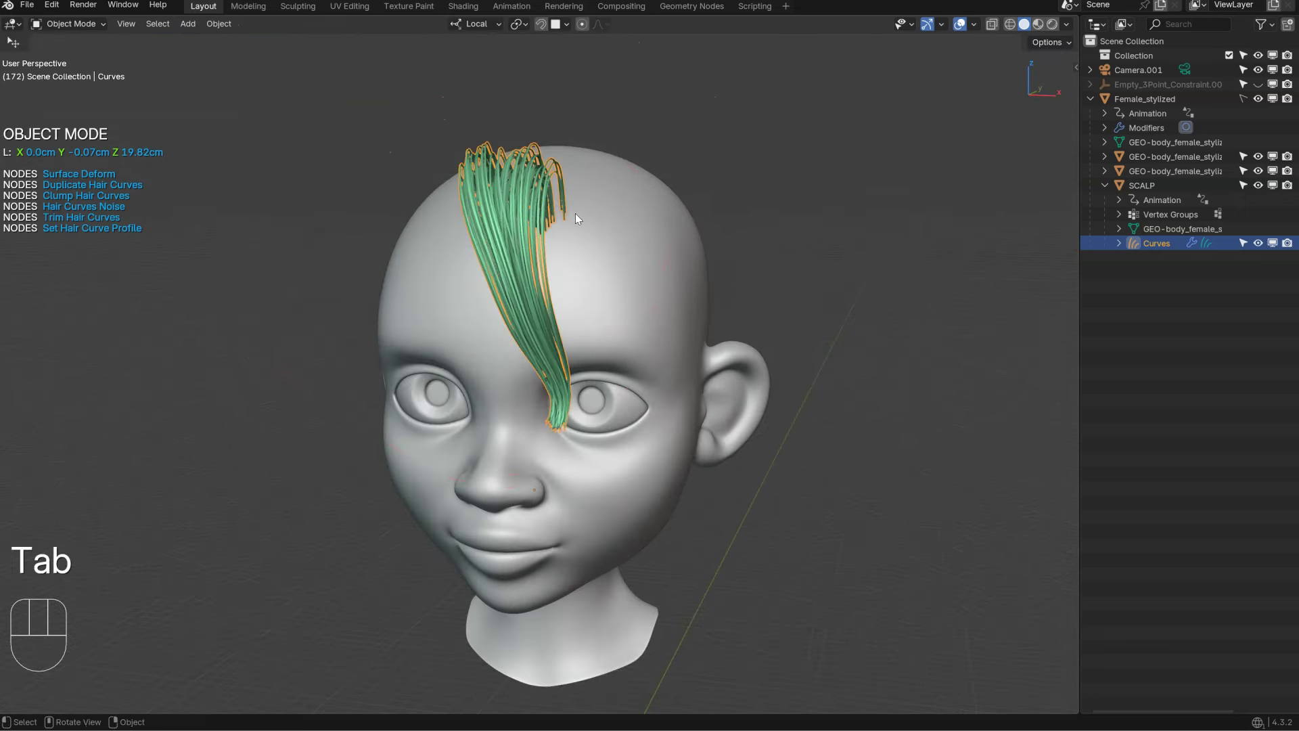
Step: Delete the existing hair lock's curves object and add a Hair curves preset to the scalp mesh
key(x)
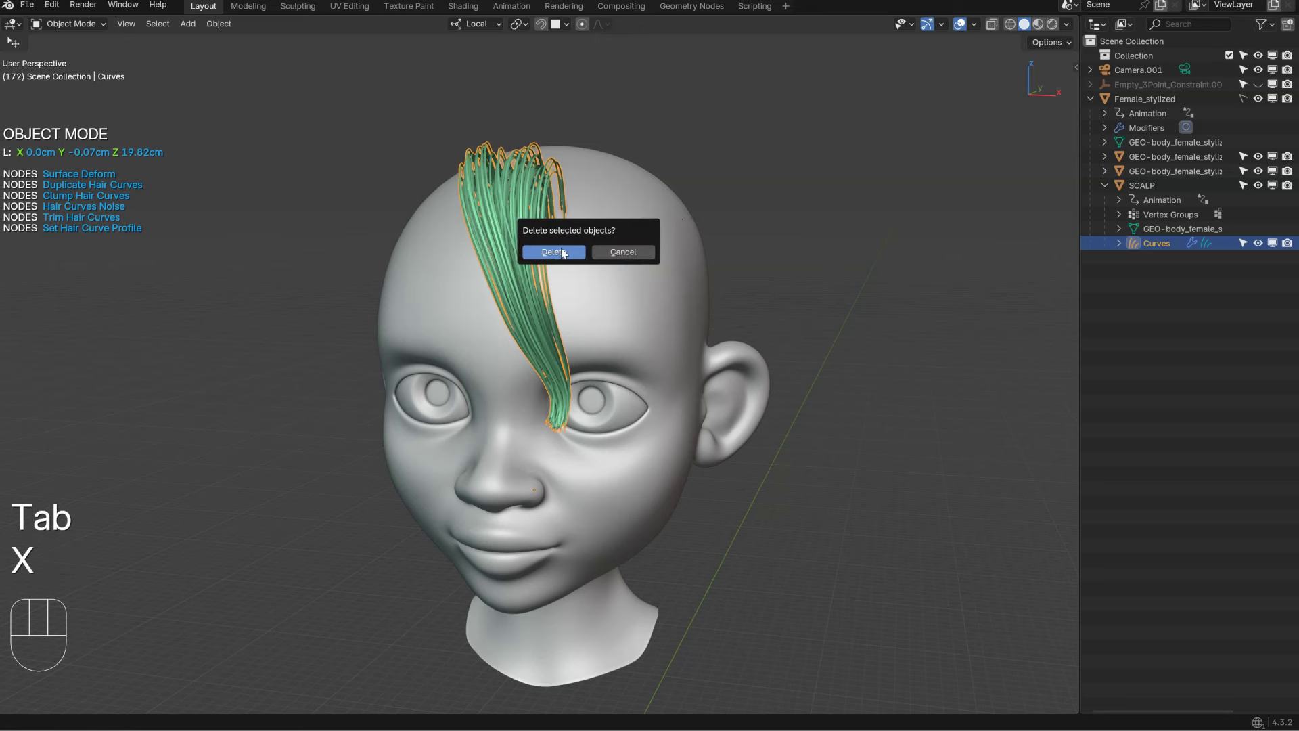
click(572, 253)
click(618, 242)
middle_drag(656, 233, 606, 255)
key(shift+a)
mouse_move(606, 257)
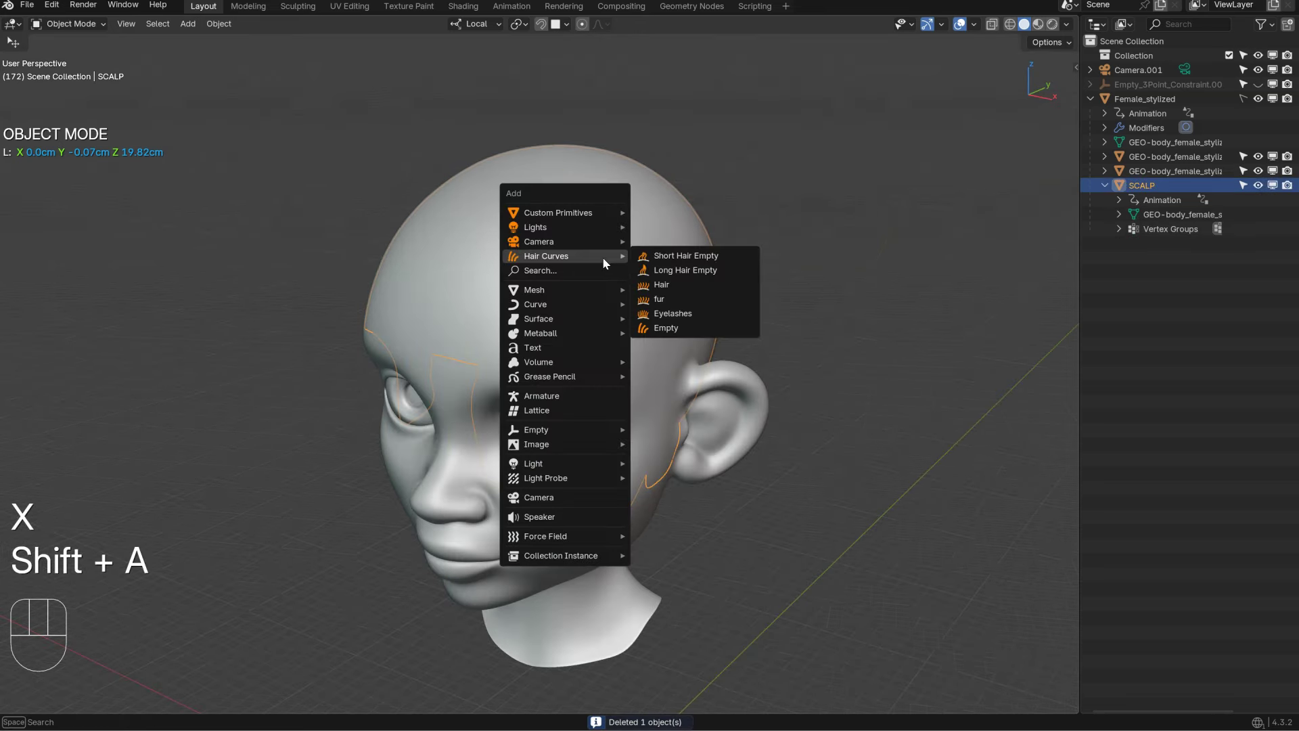
click(666, 287)
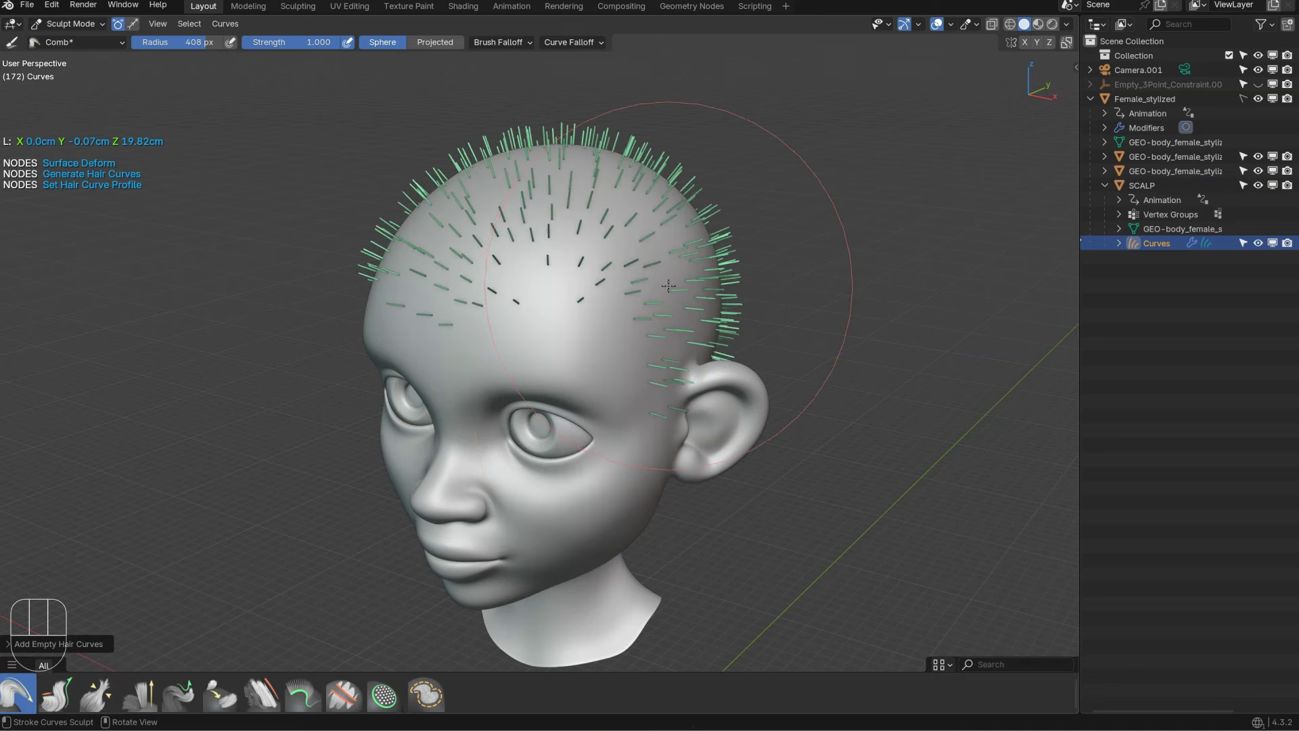
Step: Set the new hair curves' Hair Length to 2.00 in the last operation's settings
key(q)
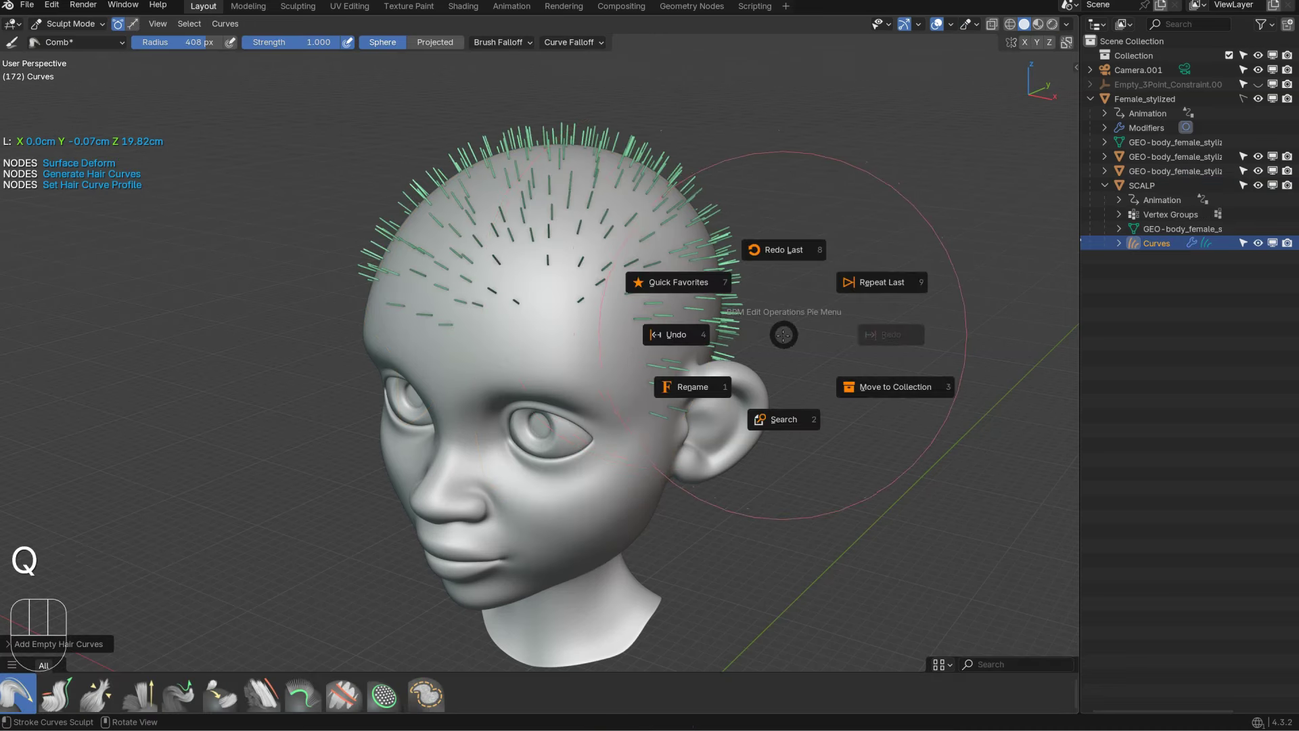
click(786, 251)
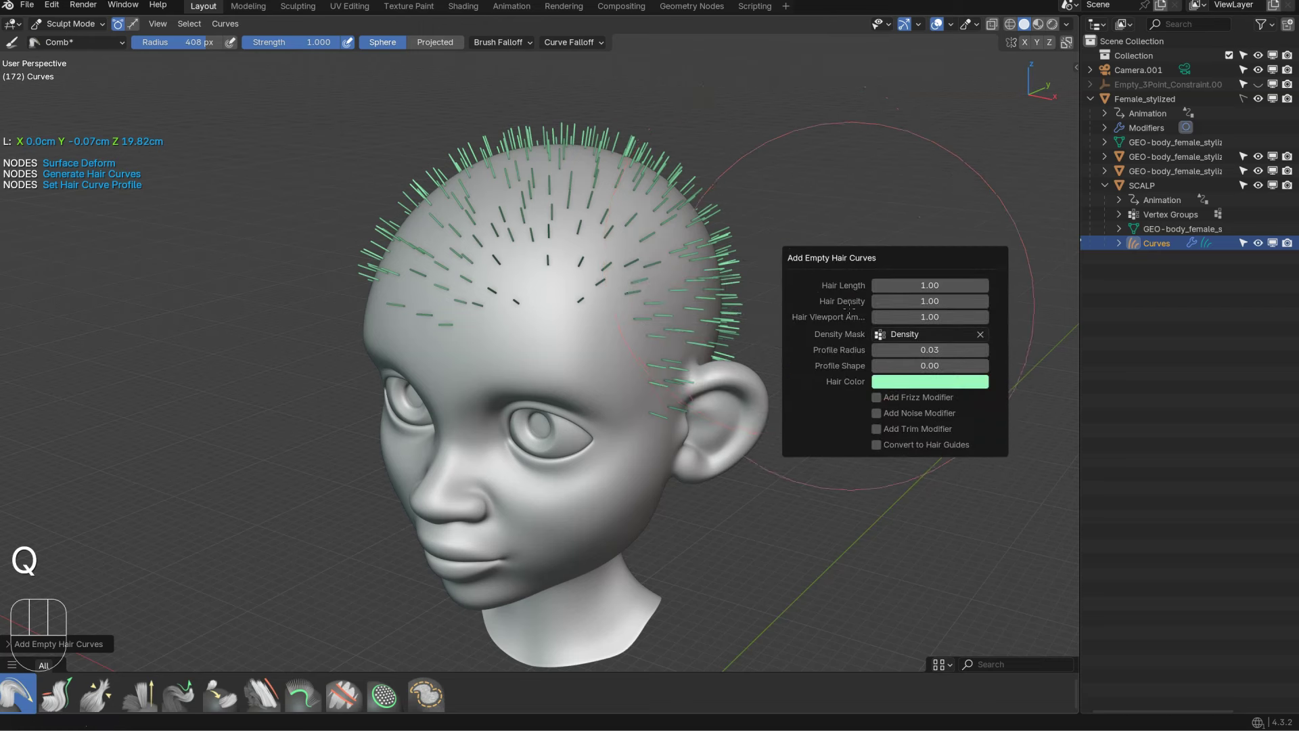
click(921, 285)
text(2)
key(Return)
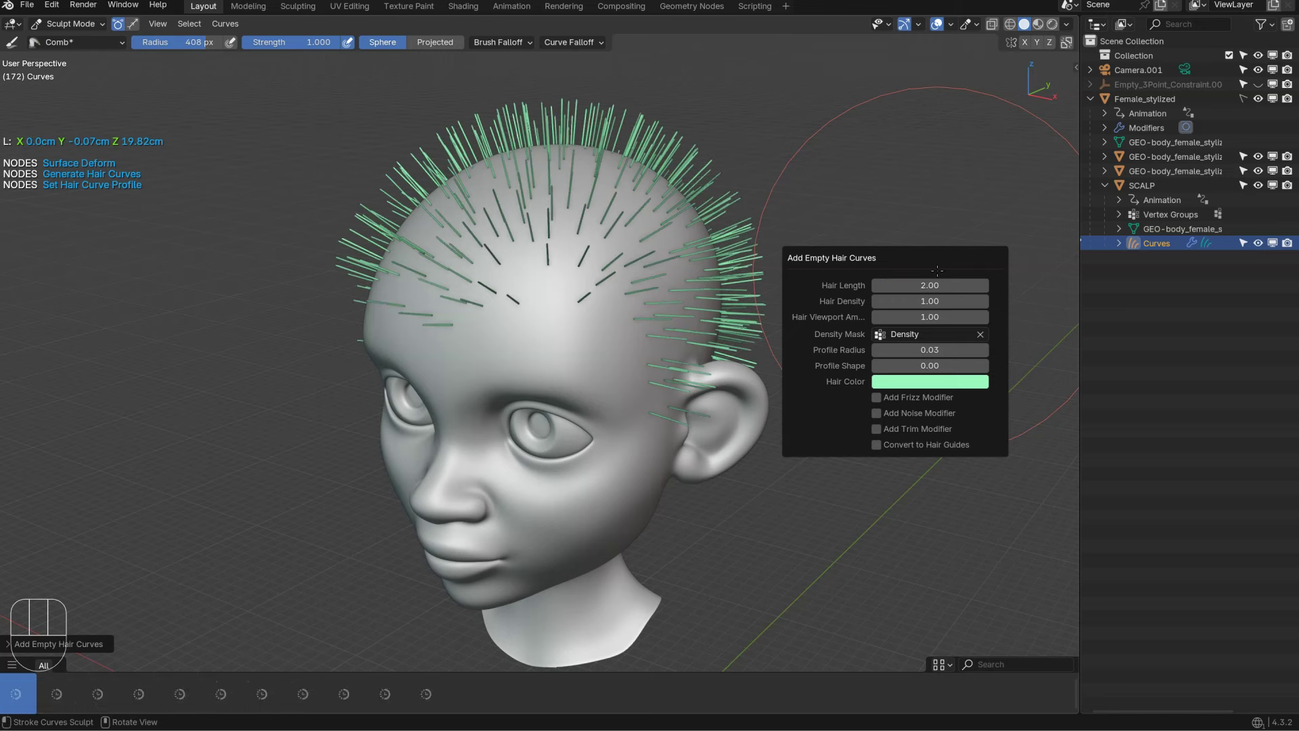
Step: Set the Hair Density to 5.00 and convert the new curves to hair guides
key(q)
click(891, 184)
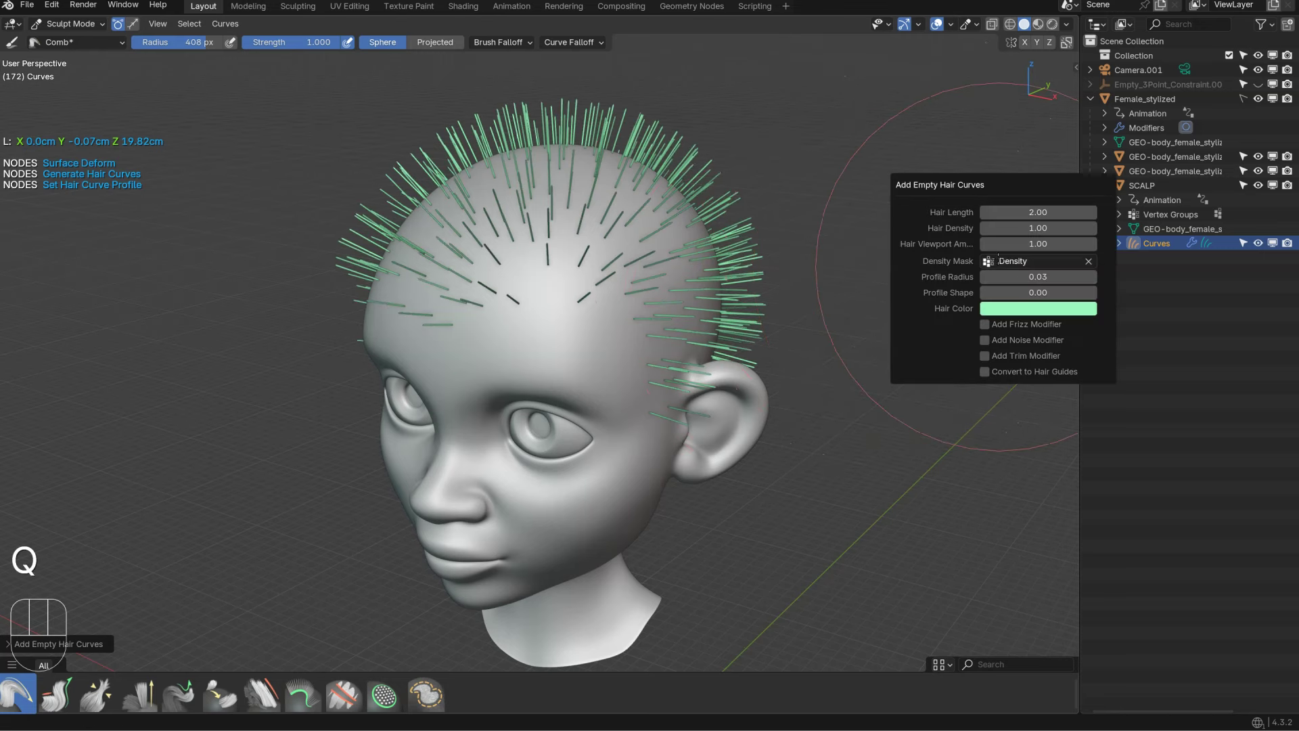
click(1024, 228)
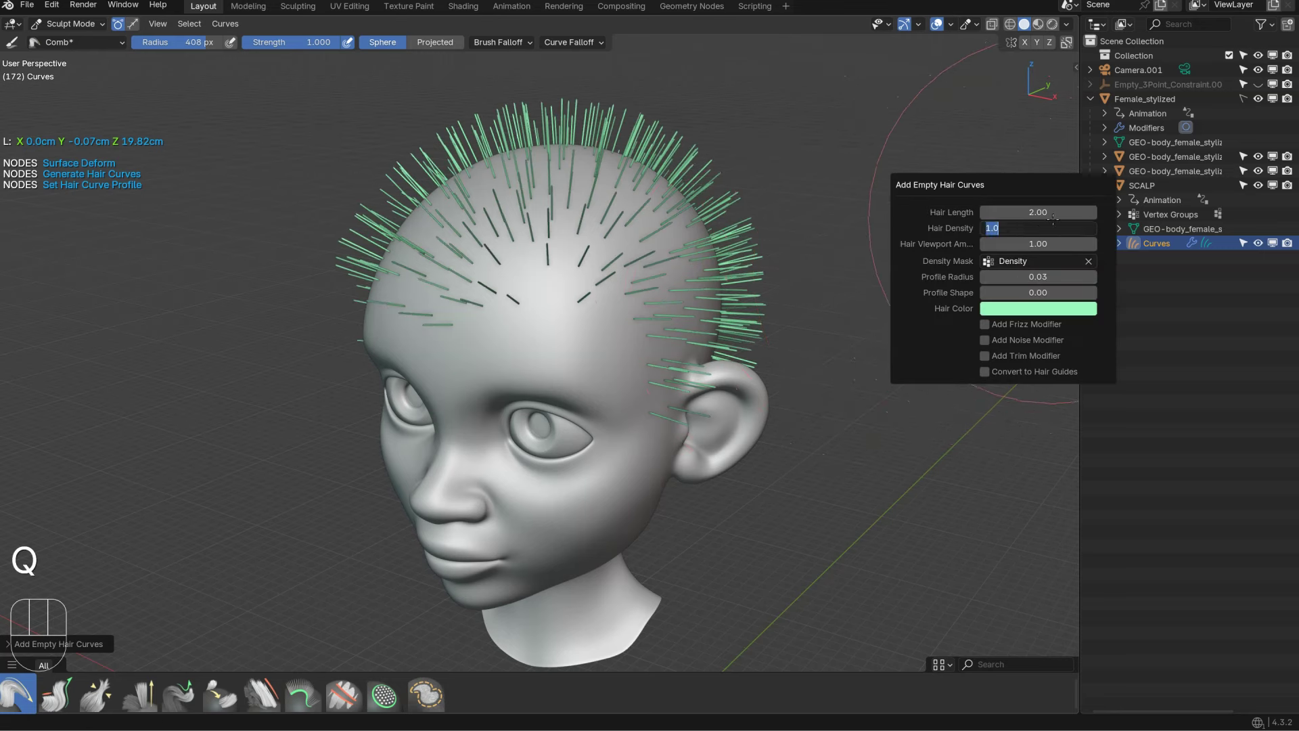
key(Return)
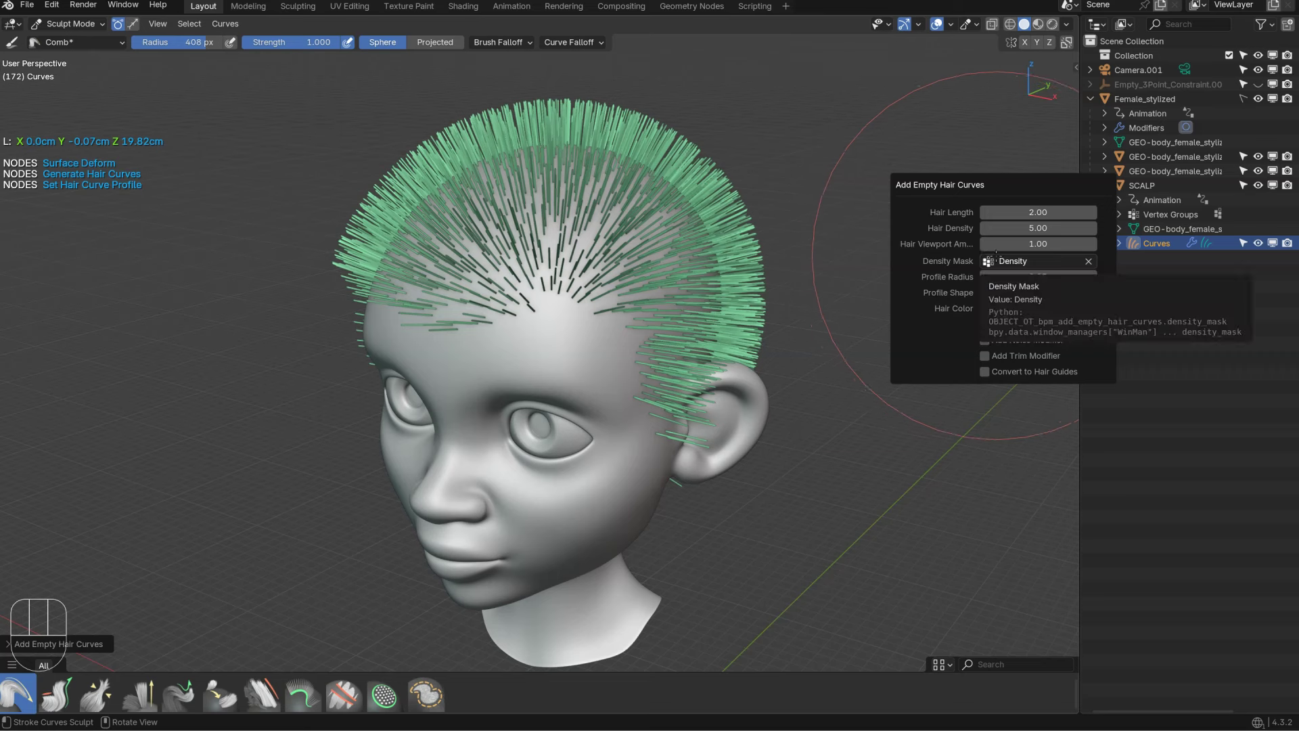
click(984, 371)
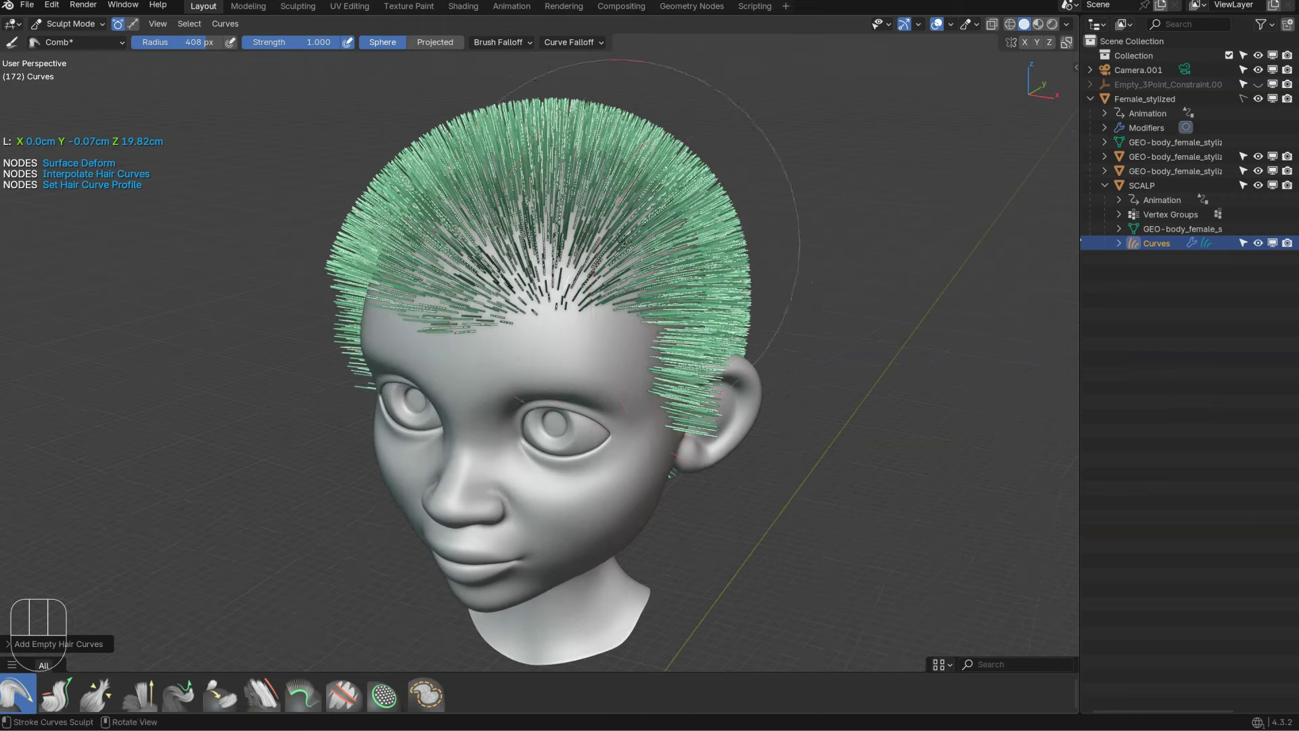
Step: Hide the Interpolate Hair Curves modifier in the viewport so that only the guide hairs are displayed
key(shift+ctrl+q)
middle_drag(788, 430, 746, 290)
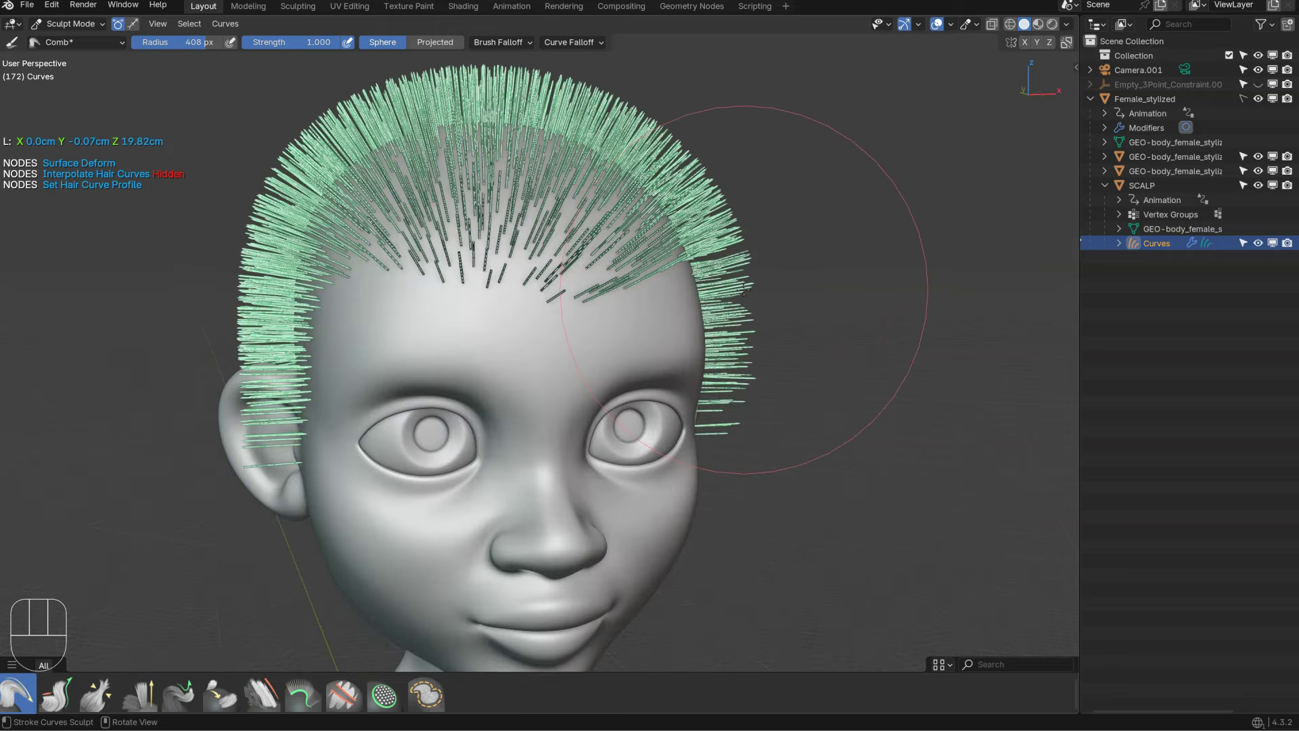
scroll(607, 331, down, 3)
middle_drag(611, 339, 785, 311)
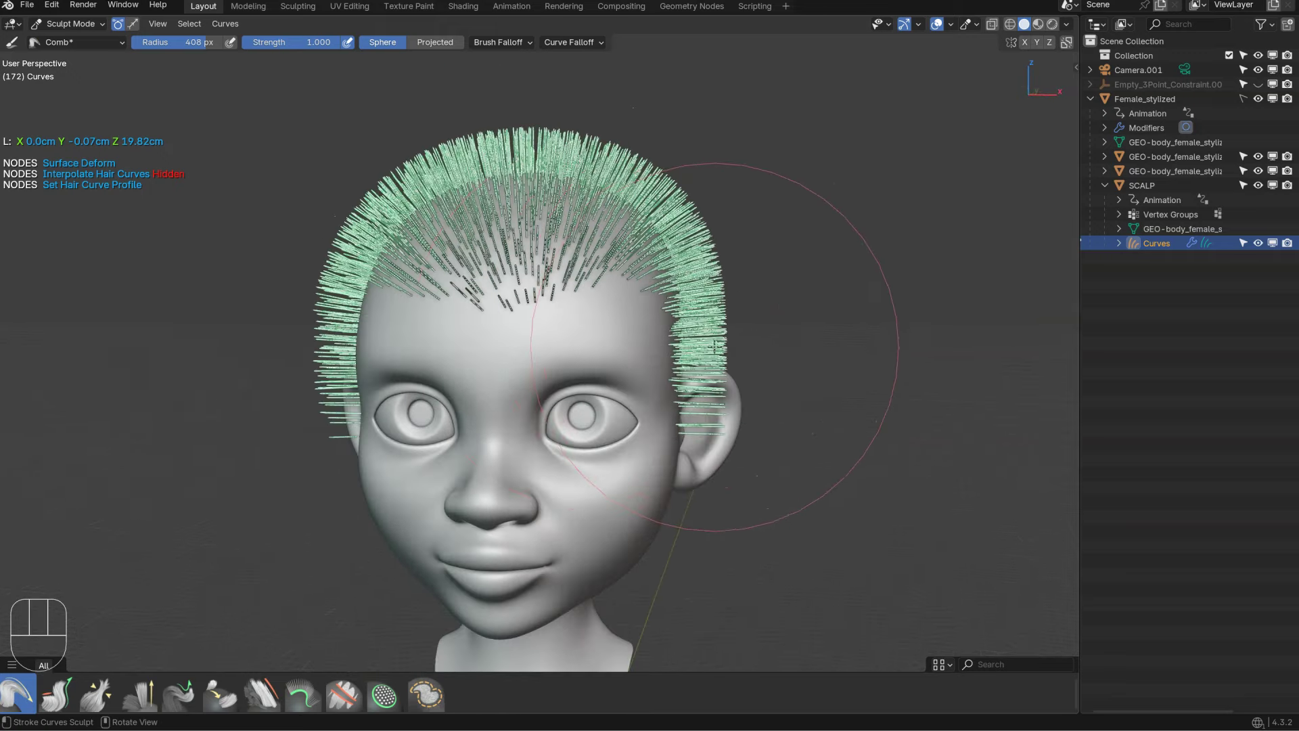
Step: Switch to the Grow/Shrink brush with X-axis symmetry enabled and turn off the viewport overlays
key(space)
click(805, 302)
alt+right_click(882, 301)
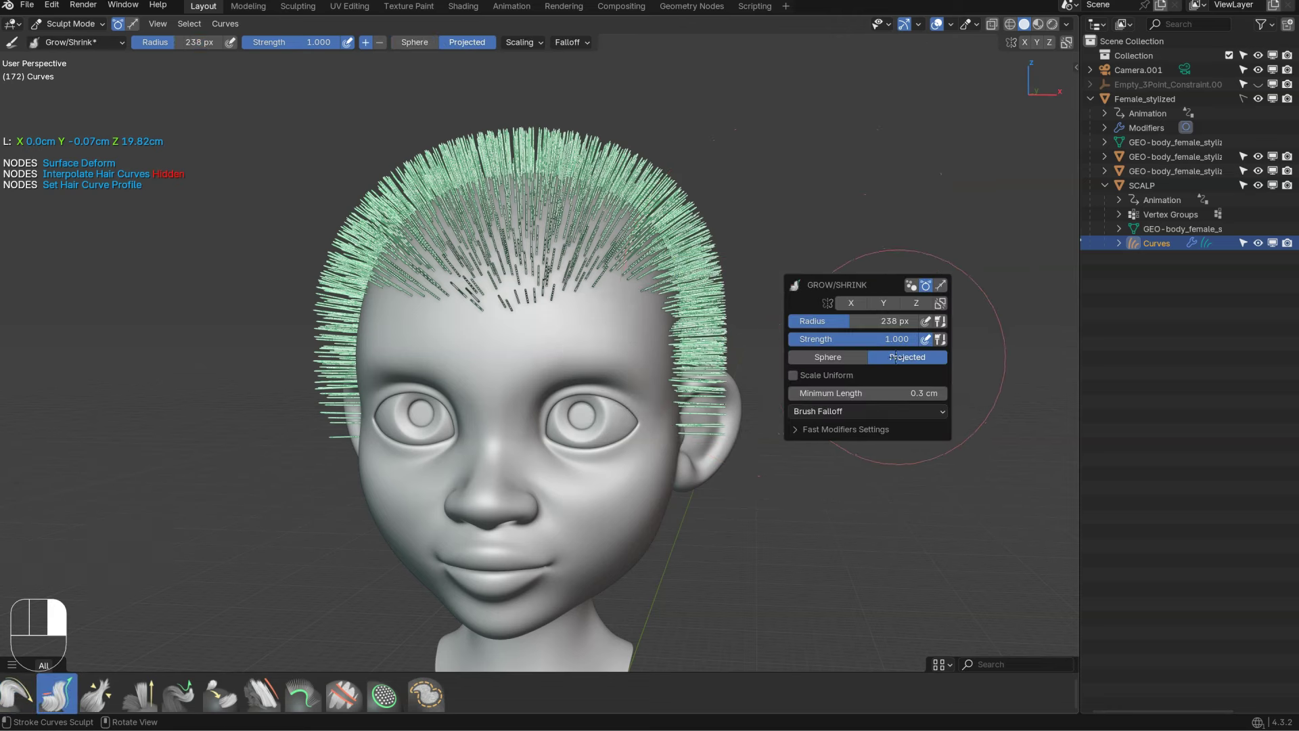
alt+right_click(841, 340)
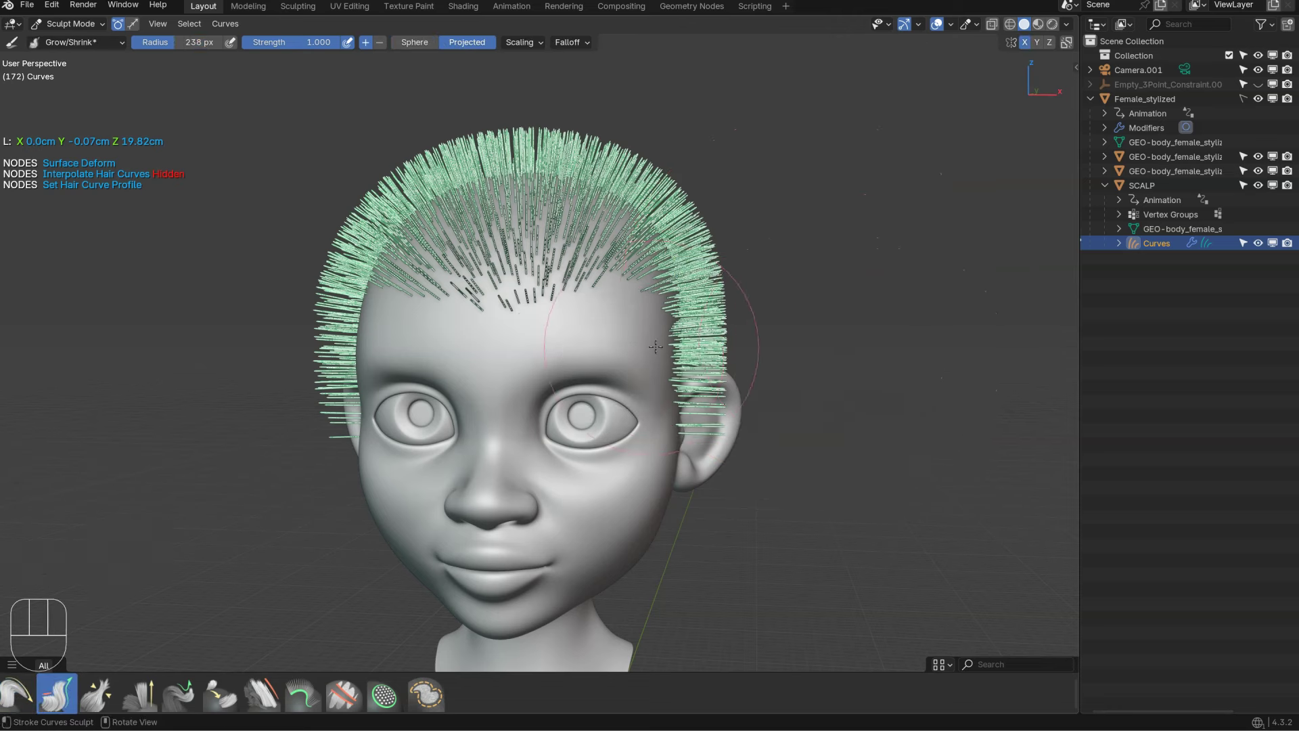
middle_drag(656, 345, 680, 335)
mouse_move(776, 436)
shift+middle_down()
mouse_move(770, 397)
mouse_move(755, 404)
mouse_move(750, 447)
shift+middle_up()
key(z)
click(725, 311)
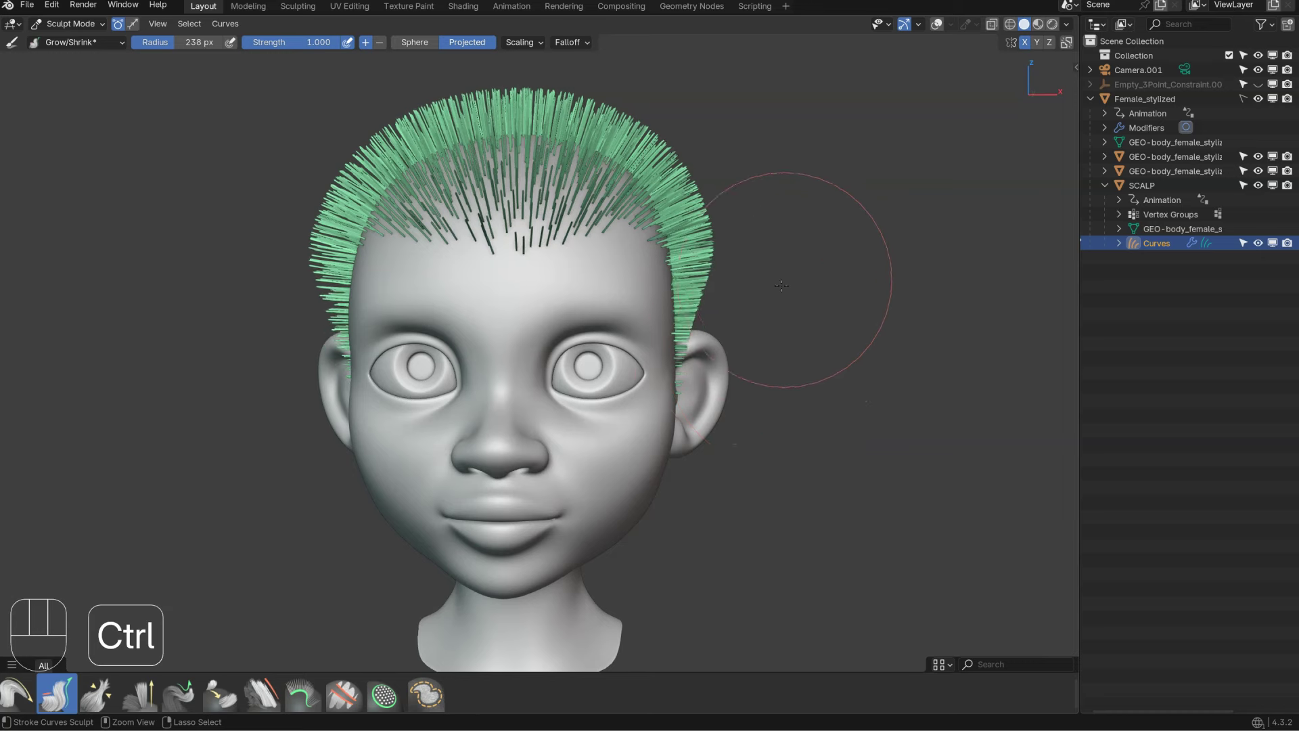
Step: Shorten the guides around the temples, above the ears and down the nape with the 238 px Grow/Shrink brush
middle_drag(787, 220, 741, 358)
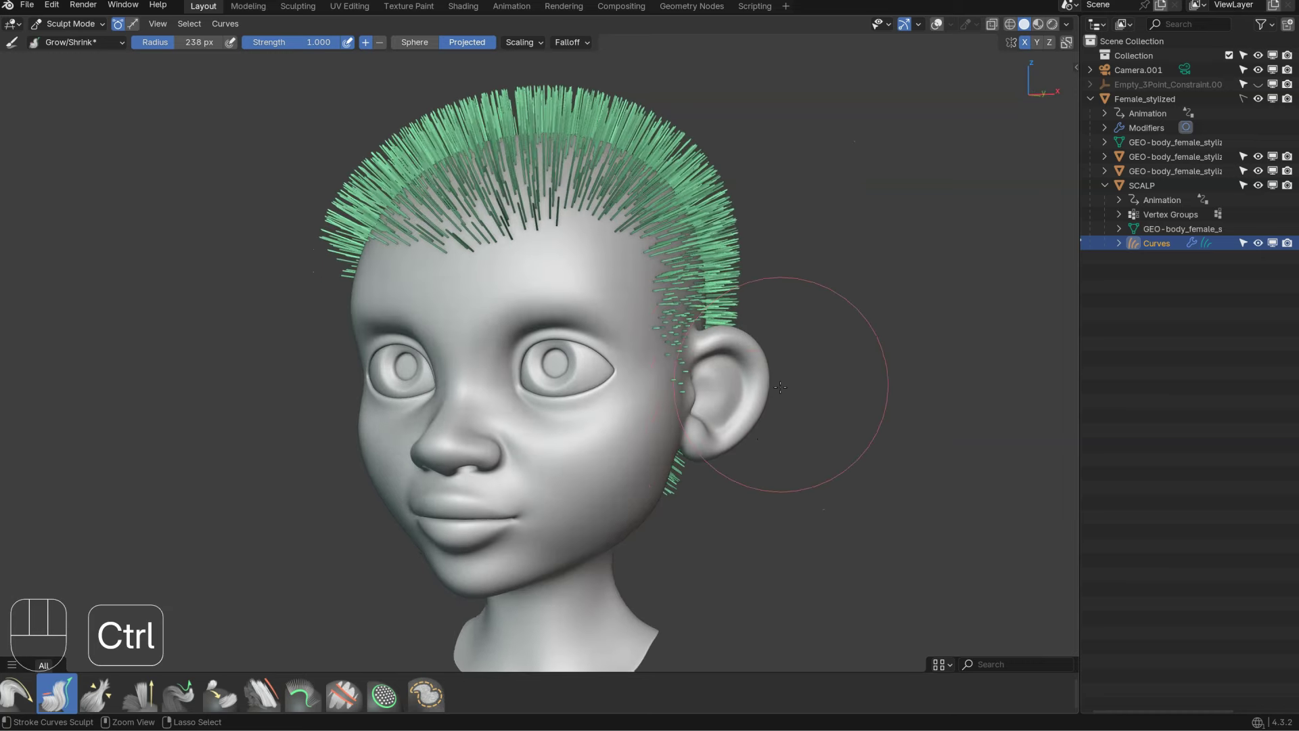
middle_drag(816, 277, 683, 501)
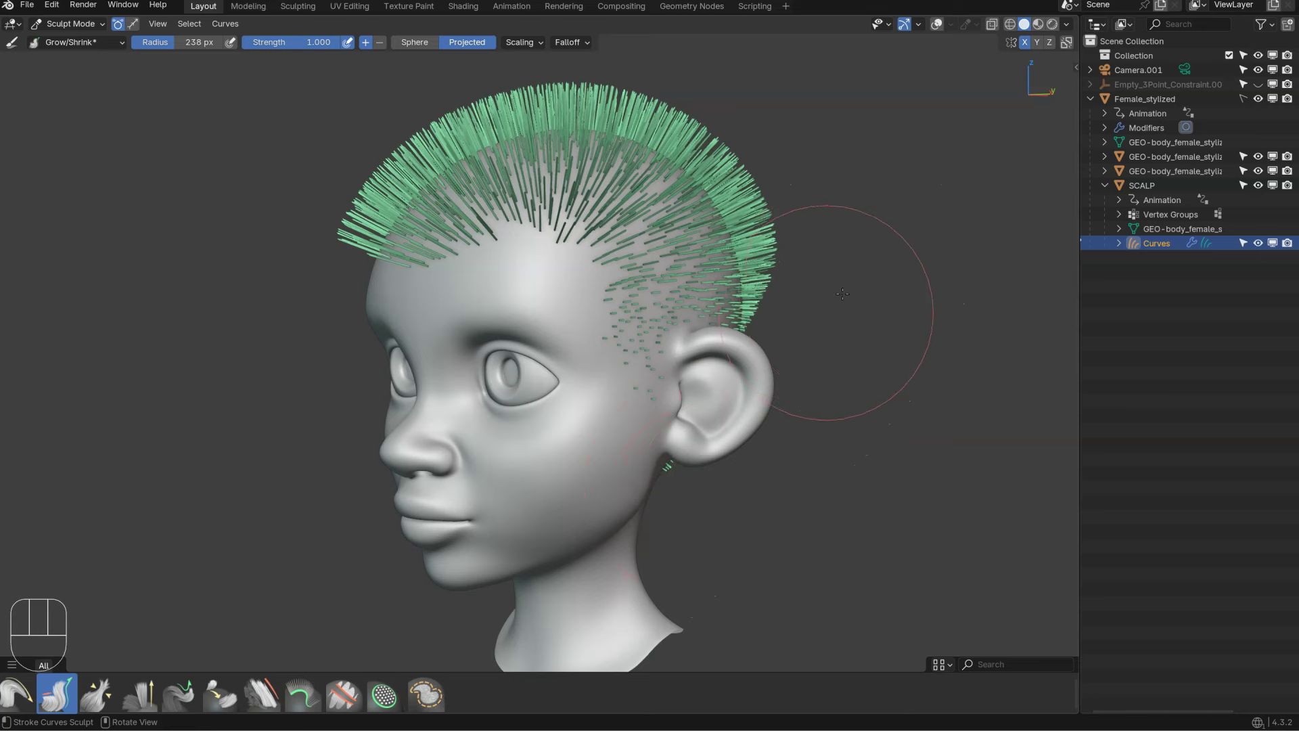
middle_drag(832, 311, 681, 511)
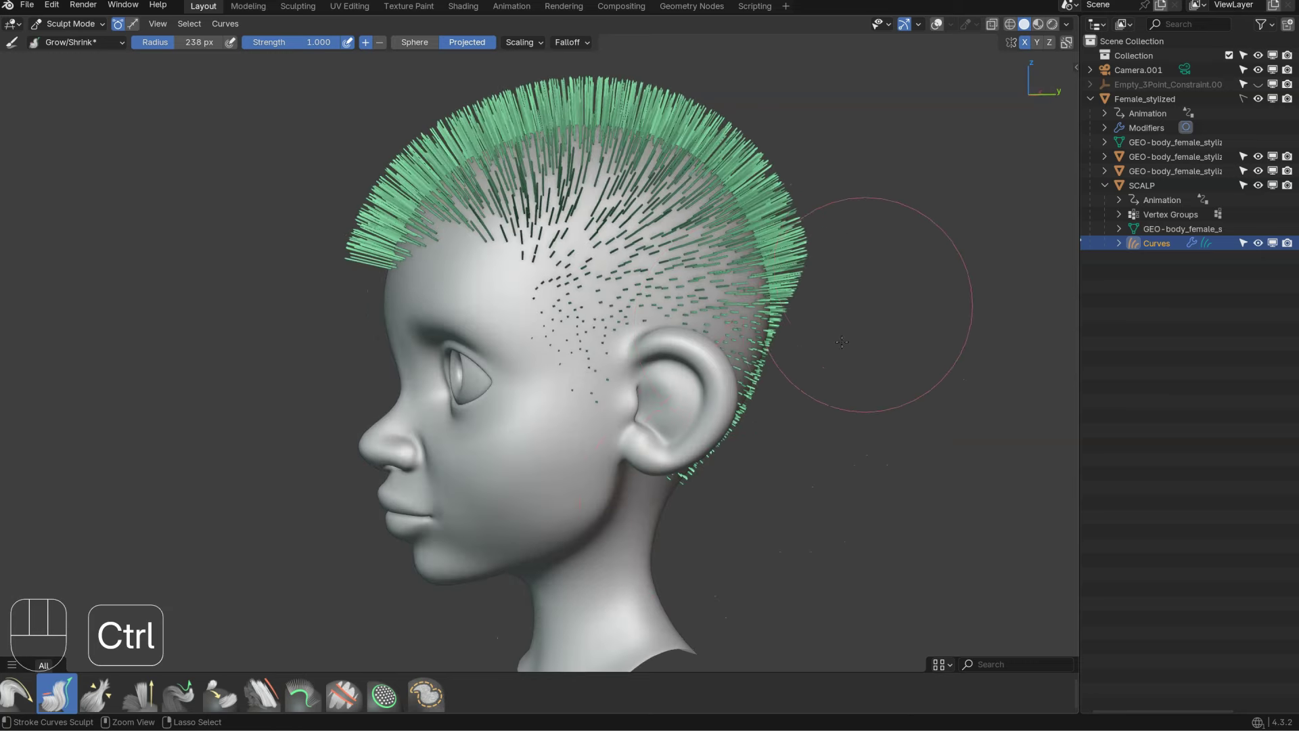
middle_drag(889, 201, 774, 487)
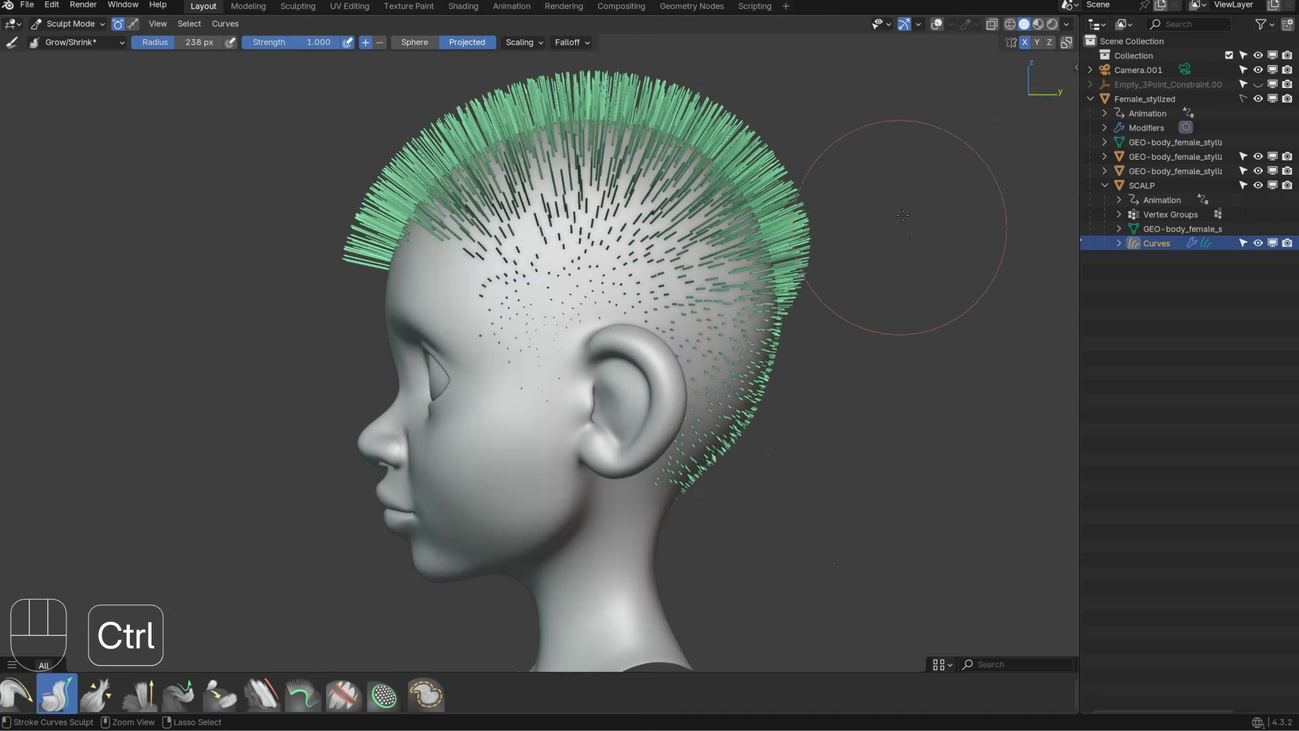
middle_drag(903, 215, 883, 313)
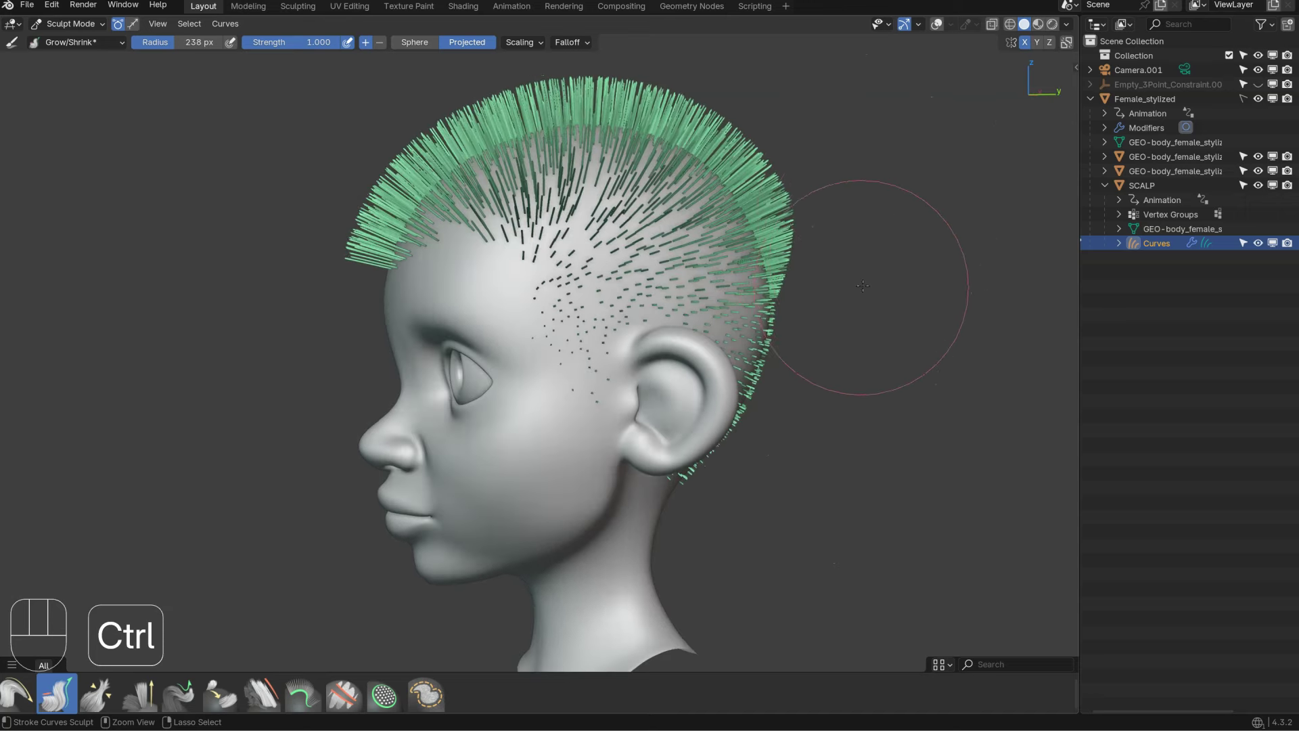
mouse_move(870, 180)
middle_down()
mouse_move(884, 265)
mouse_move(256, 260)
mouse_move(570, 258)
mouse_move(518, 256)
middle_up()
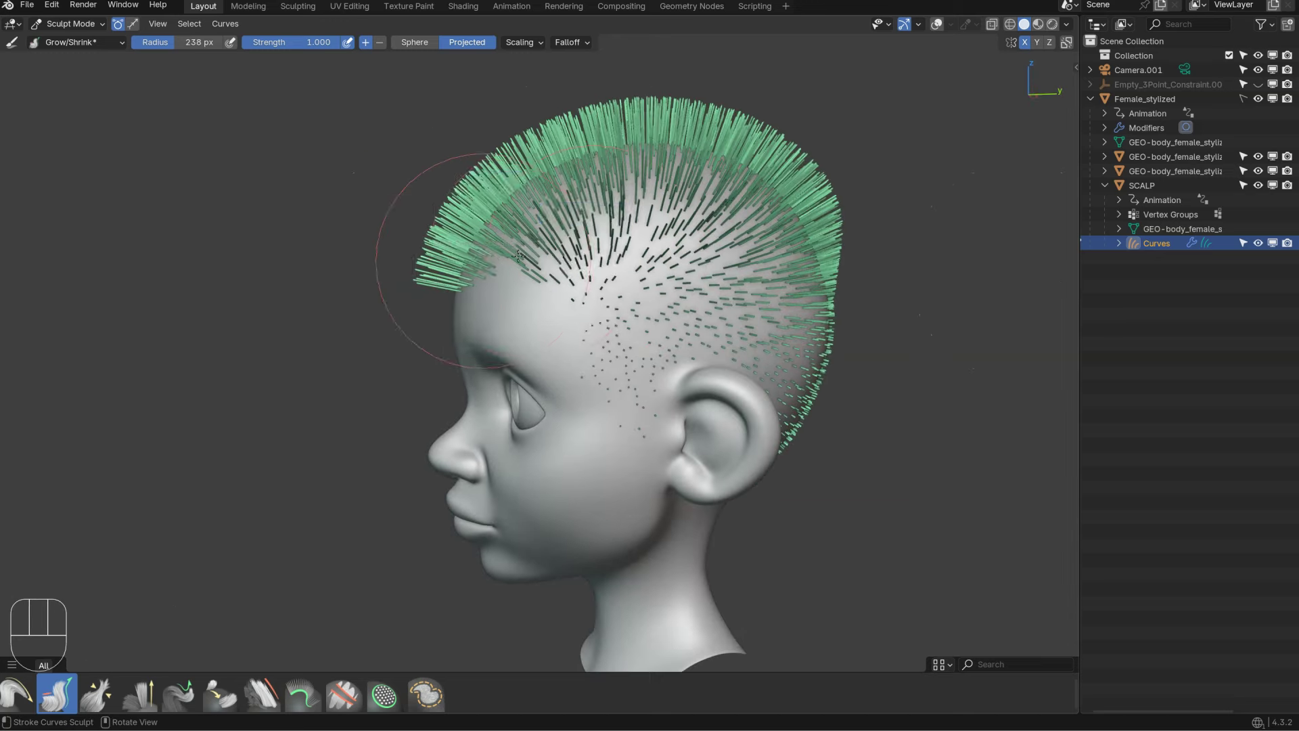
Step: Comb the short guides at the temple downward using the Comb brush with a 286 px radius
key(space)
click(501, 192)
mouse_move(527, 360)
middle_down()
mouse_move(501, 369)
mouse_move(514, 290)
middle_up()
key(f)
click(628, 337)
drag(603, 333, 594, 351)
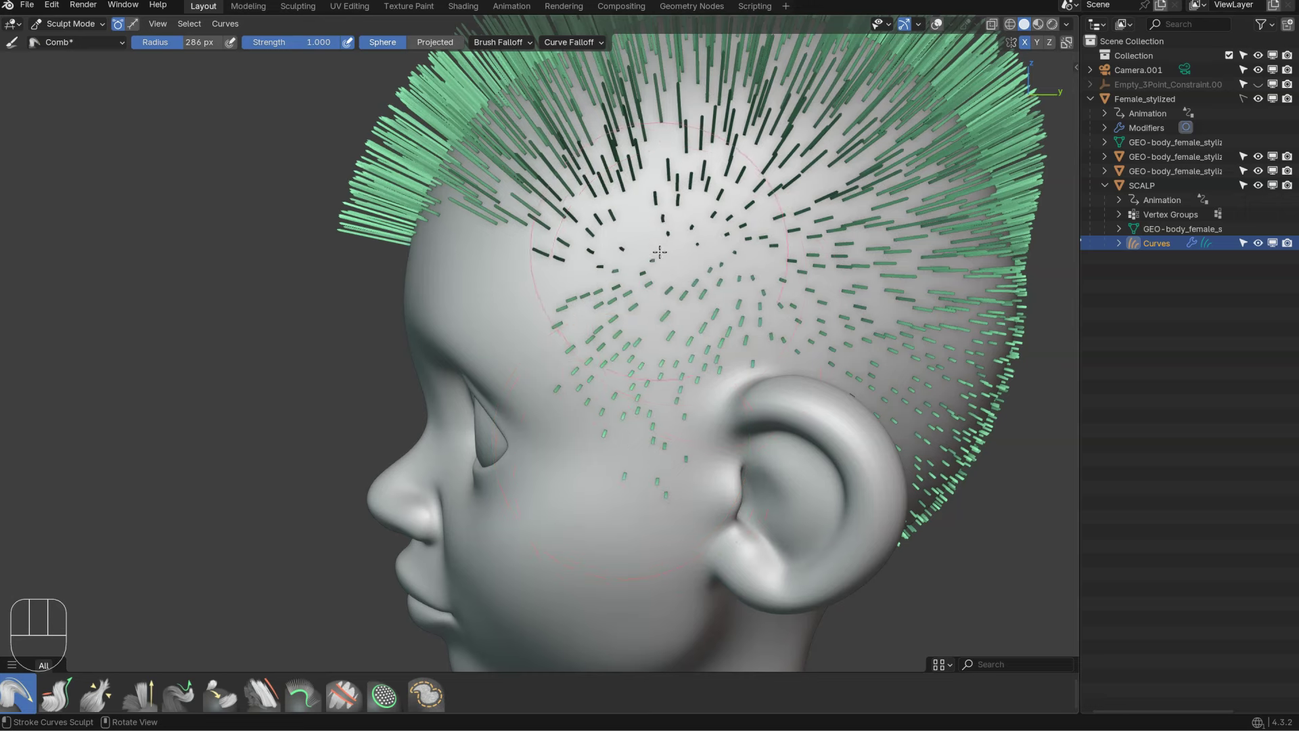
scroll(440, 223, down, 2)
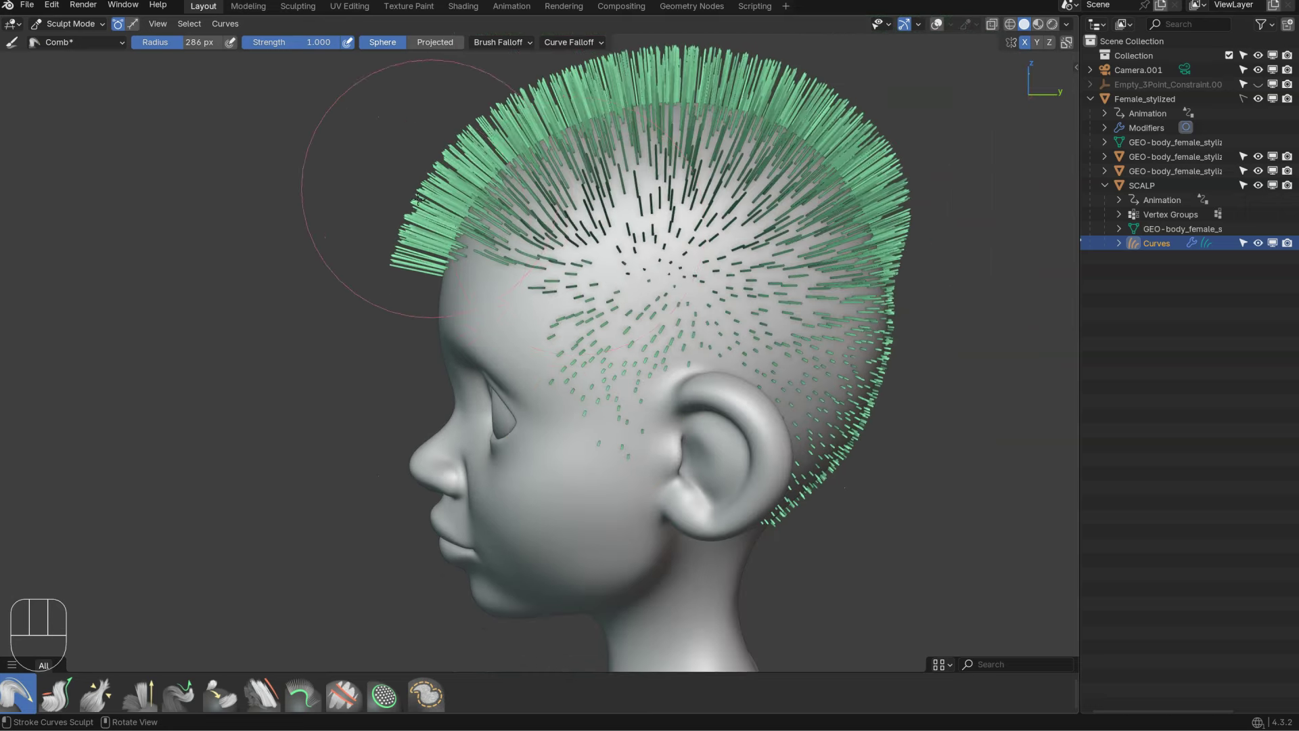
Step: Comb the guides along the back and sides of the head upward toward the crown
shift+middle_drag(571, 109, 537, 145)
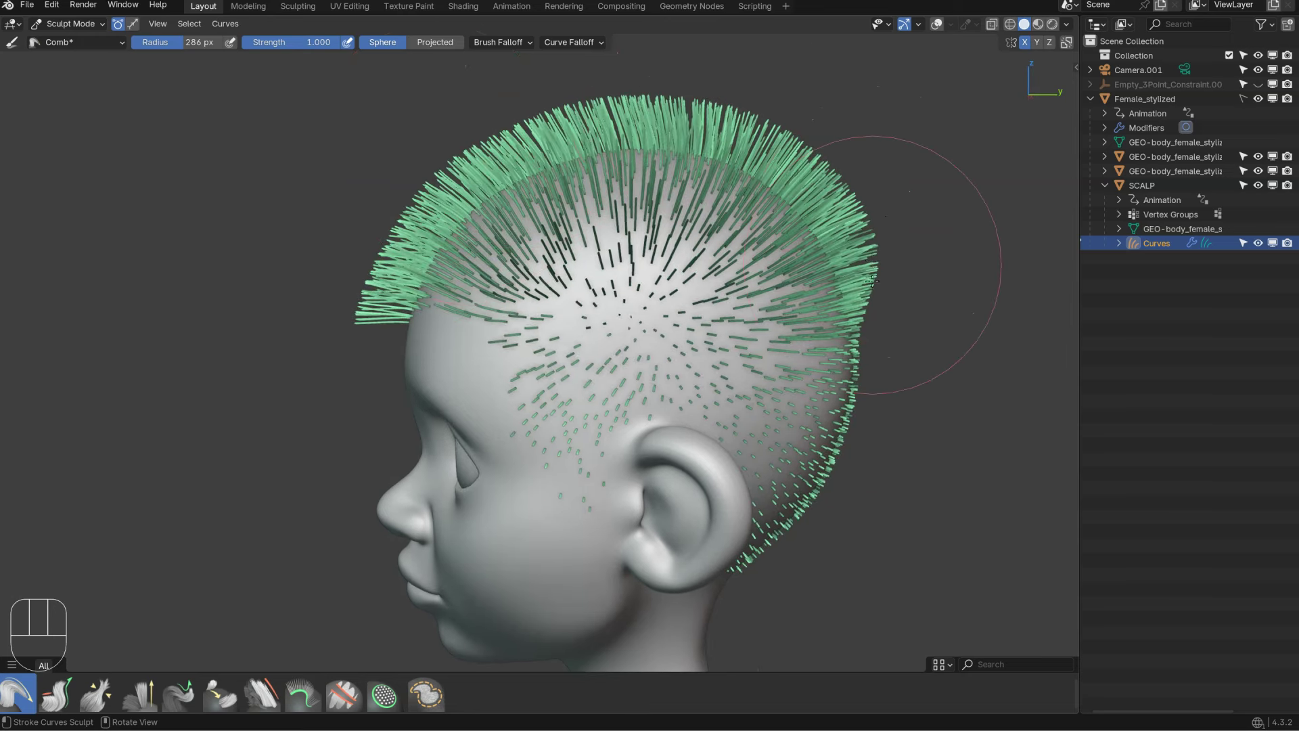
mouse_move(885, 246)
middle_down()
mouse_move(899, 351)
mouse_move(859, 406)
middle_up()
mouse_move(832, 460)
middle_down()
mouse_move(827, 340)
mouse_move(629, 284)
mouse_move(798, 398)
middle_up()
ctrl+middle_drag(798, 397, 774, 321)
mouse_move(491, 223)
middle_down()
mouse_move(609, 214)
mouse_move(845, 271)
mouse_move(886, 251)
middle_up()
mouse_move(886, 252)
mouse_down()
mouse_move(855, 40)
mouse_move(870, 61)
mouse_move(854, 127)
mouse_up()
mouse_move(872, 226)
mouse_down()
mouse_move(852, 157)
mouse_move(771, 123)
mouse_up()
mouse_move(770, 130)
ctrl+middle_down()
mouse_move(683, 298)
mouse_move(656, 270)
ctrl+middle_up()
mouse_move(656, 270)
ctrl+middle_down()
mouse_move(651, 212)
mouse_move(676, 156)
ctrl+middle_up()
mouse_move(676, 156)
mouse_down()
mouse_move(778, 54)
mouse_move(744, 40)
mouse_move(815, 203)
mouse_up()
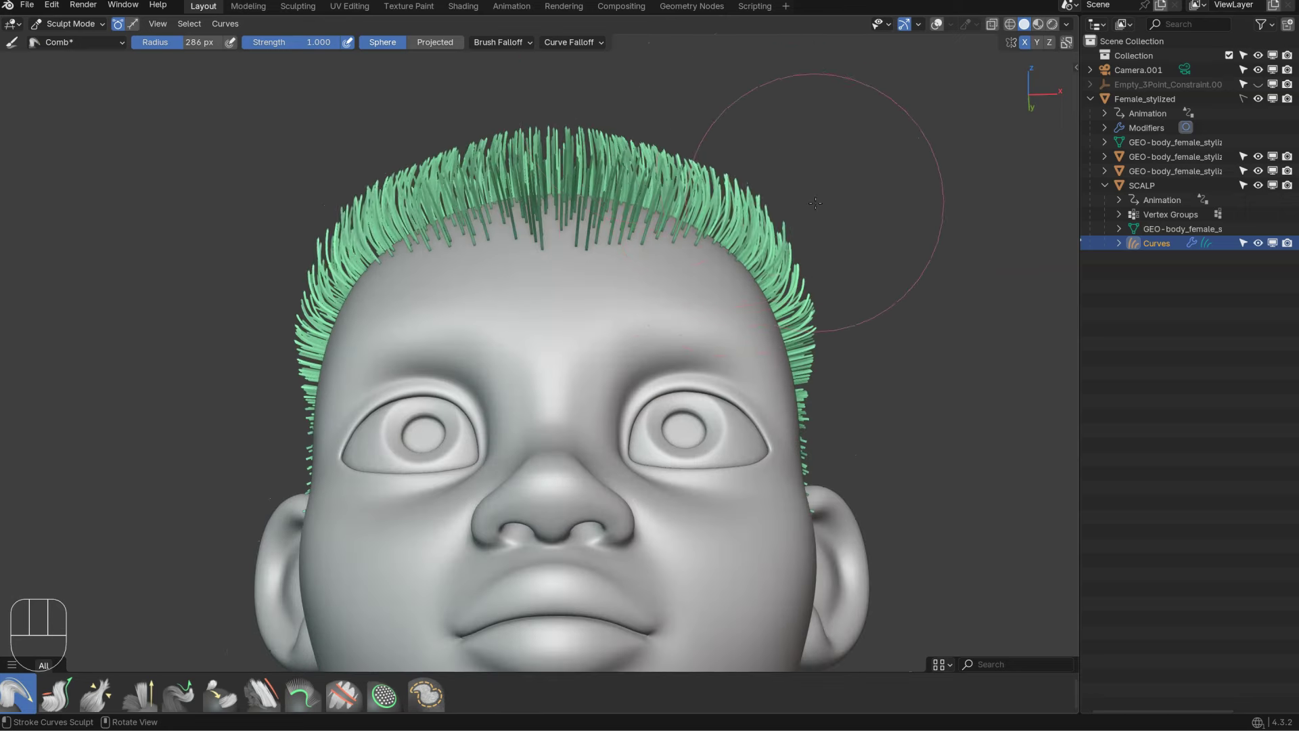
Step: Refine the combing of the guides over the top of the head and along the front hairline
middle_drag(819, 200, 872, 318)
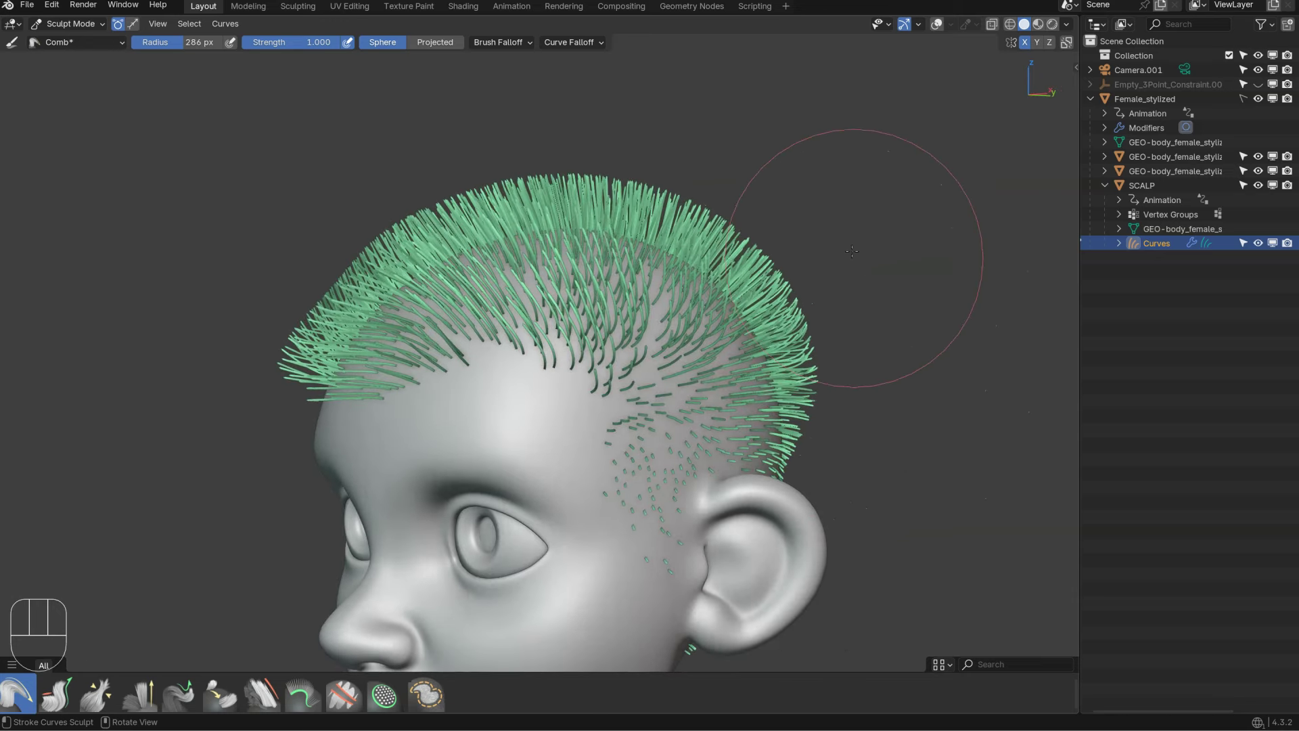
middle_drag(851, 251, 680, 67)
middle_drag(310, 210, 497, 216)
middle_drag(764, 159, 806, 157)
drag(796, 143, 828, 168)
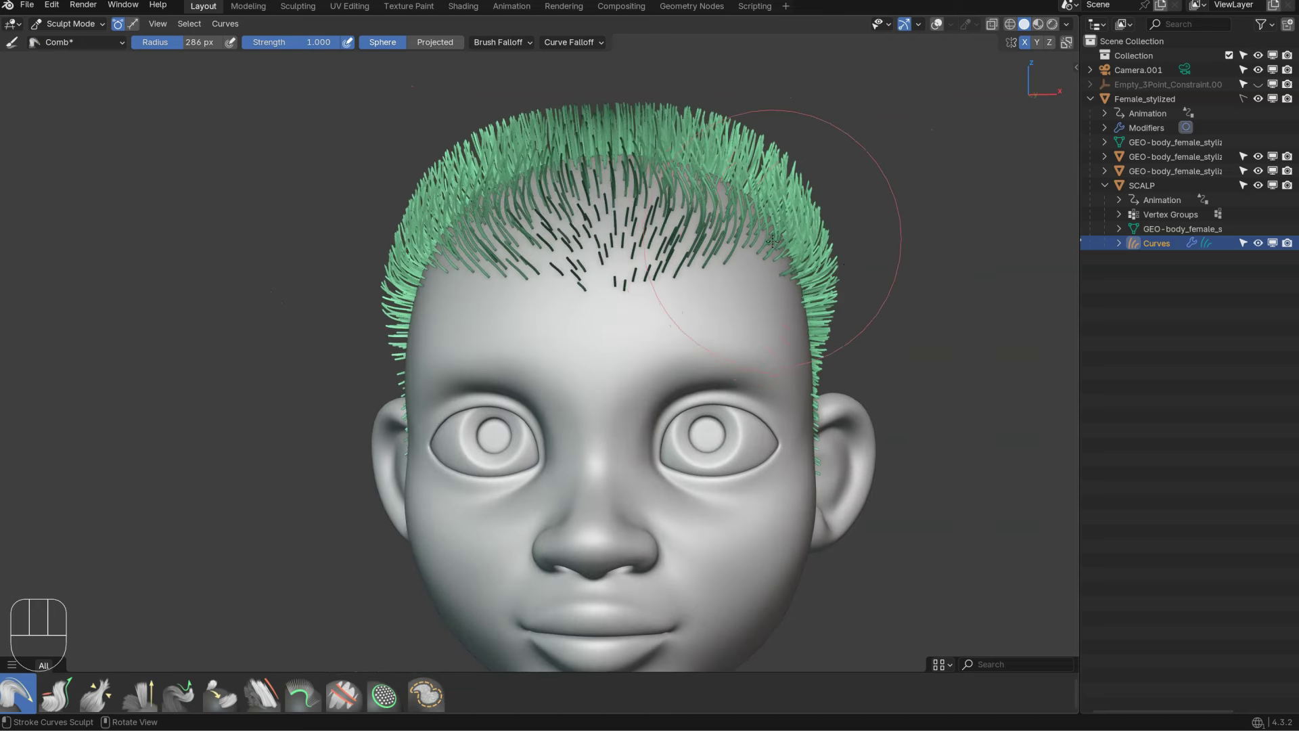
Step: Add a Hair Curves Noise modifier to the curves and set its Distance to 0.12 cm
key(Tab)
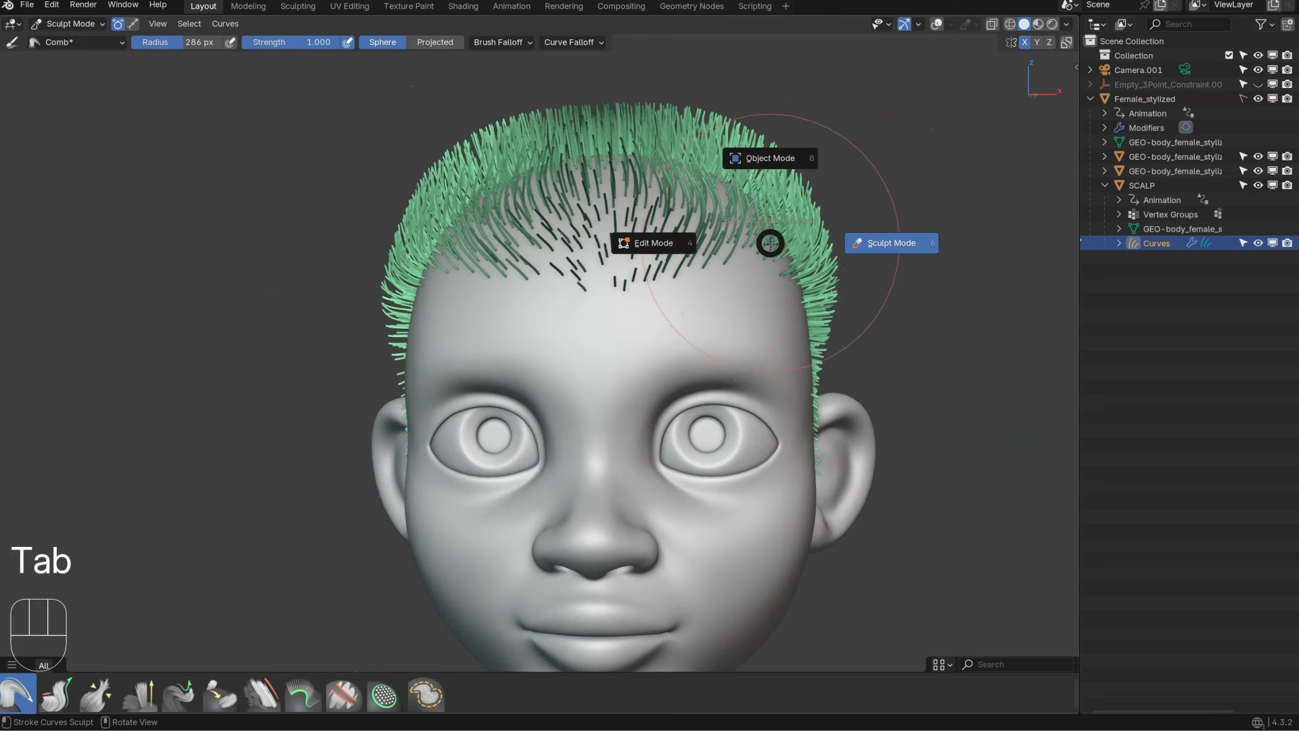
key(quotedbl)
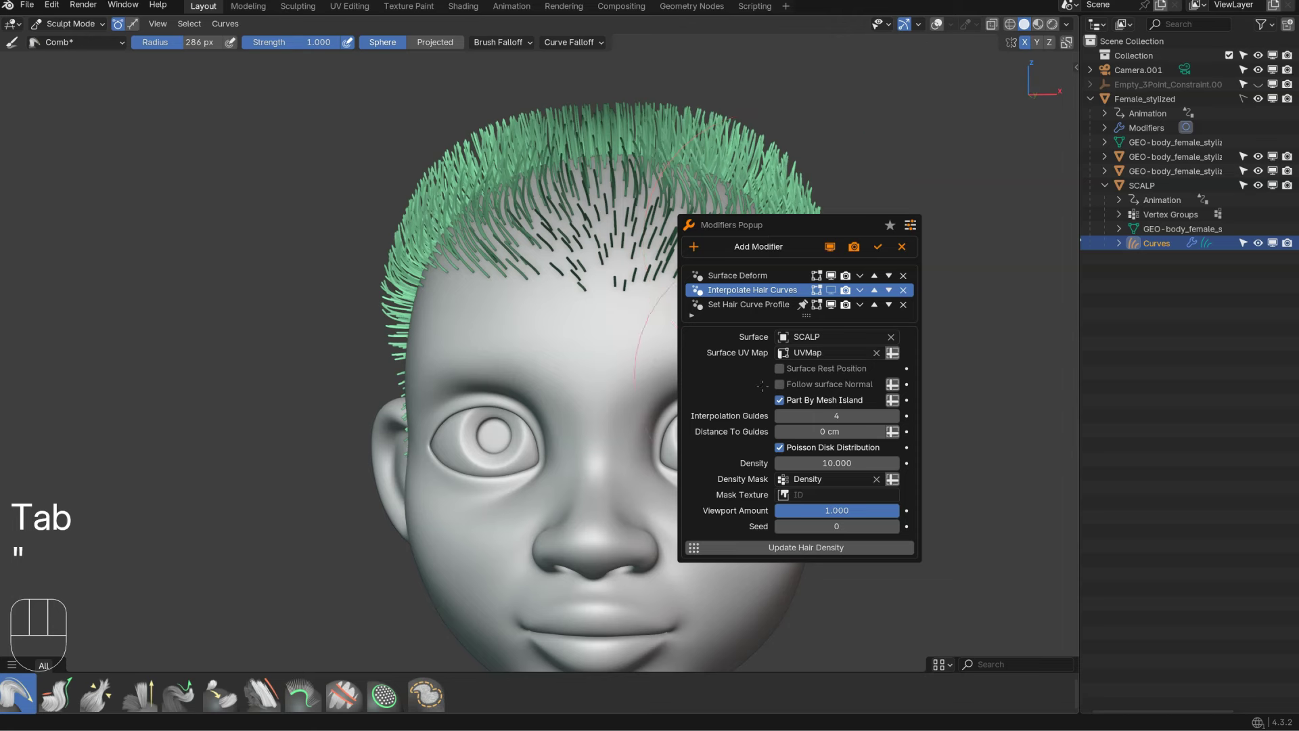
click(775, 248)
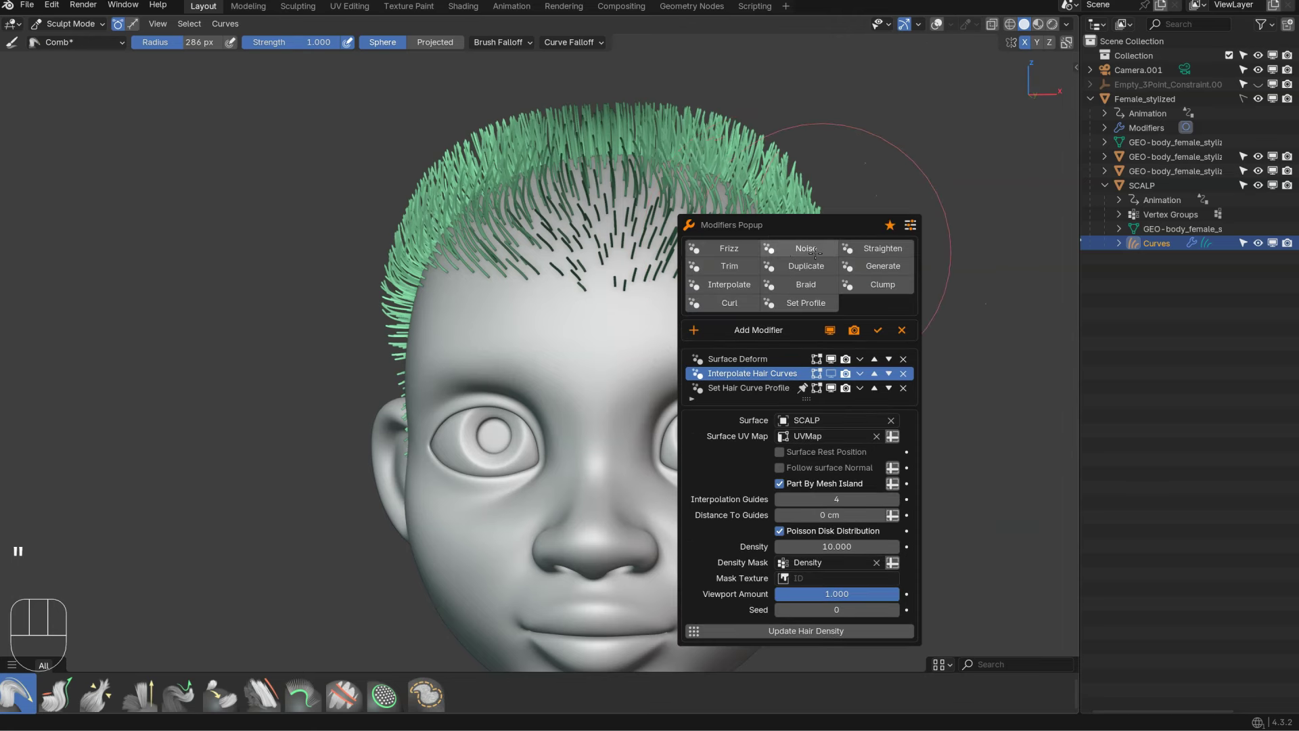
click(807, 247)
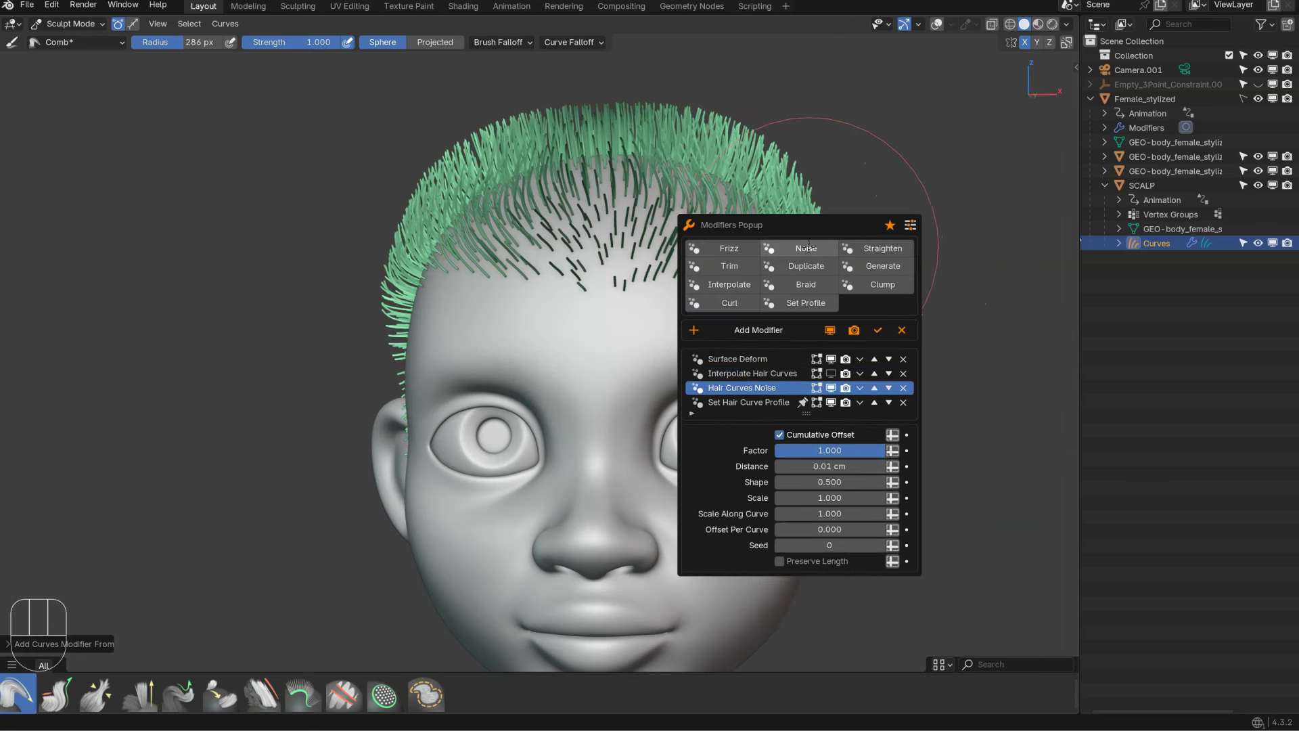
shift+drag(830, 466, 835, 466)
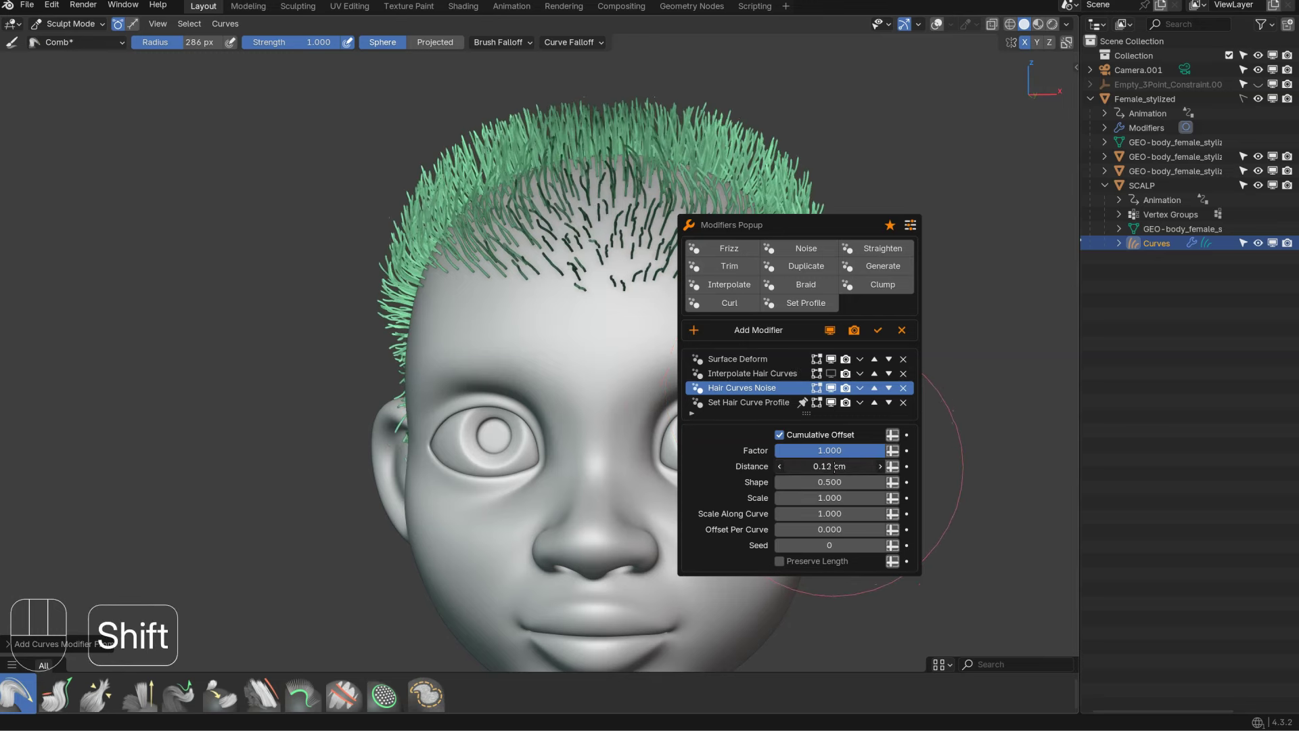
Step: Show the Interpolate Hair Curves modifier in the viewport again
click(738, 374)
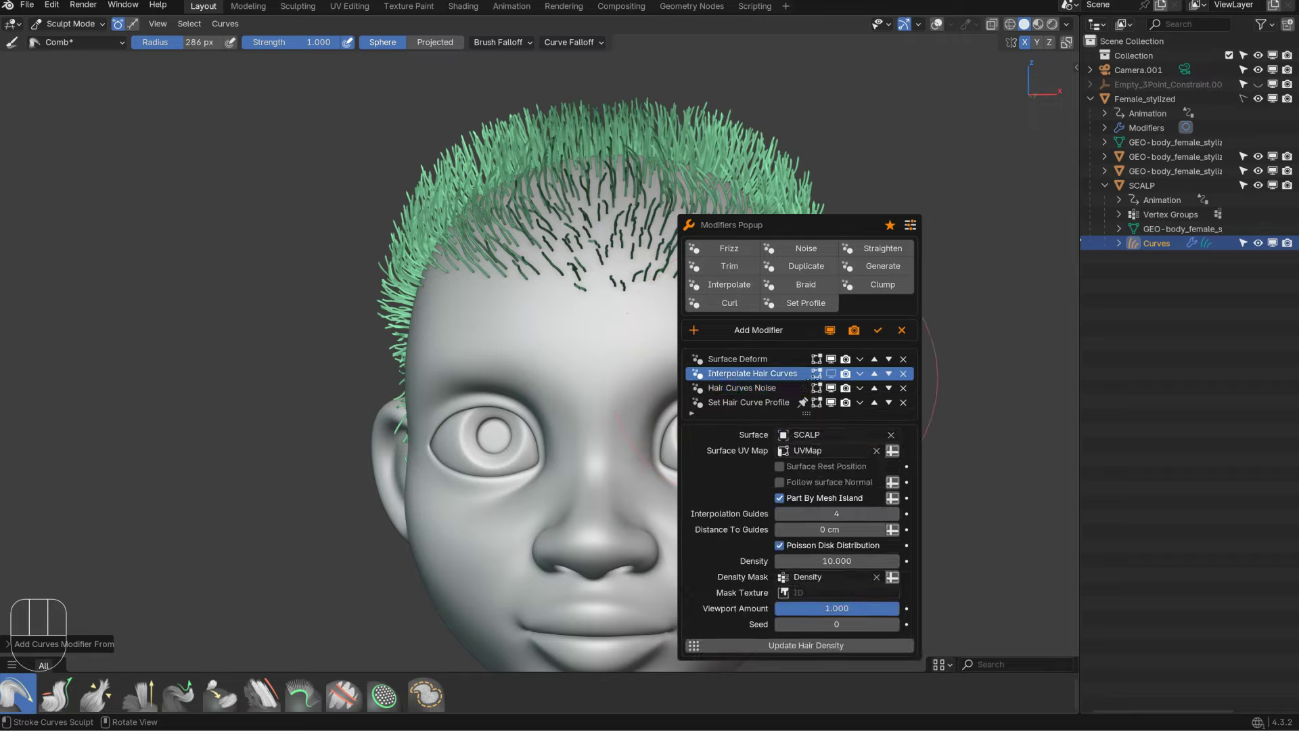
key(ctrl+shift+q)
middle_drag(751, 270, 585, 267)
Step: Set the Radius of the Set Hair Curve Profile modifier to 0.01 cm
key(apostrophe)
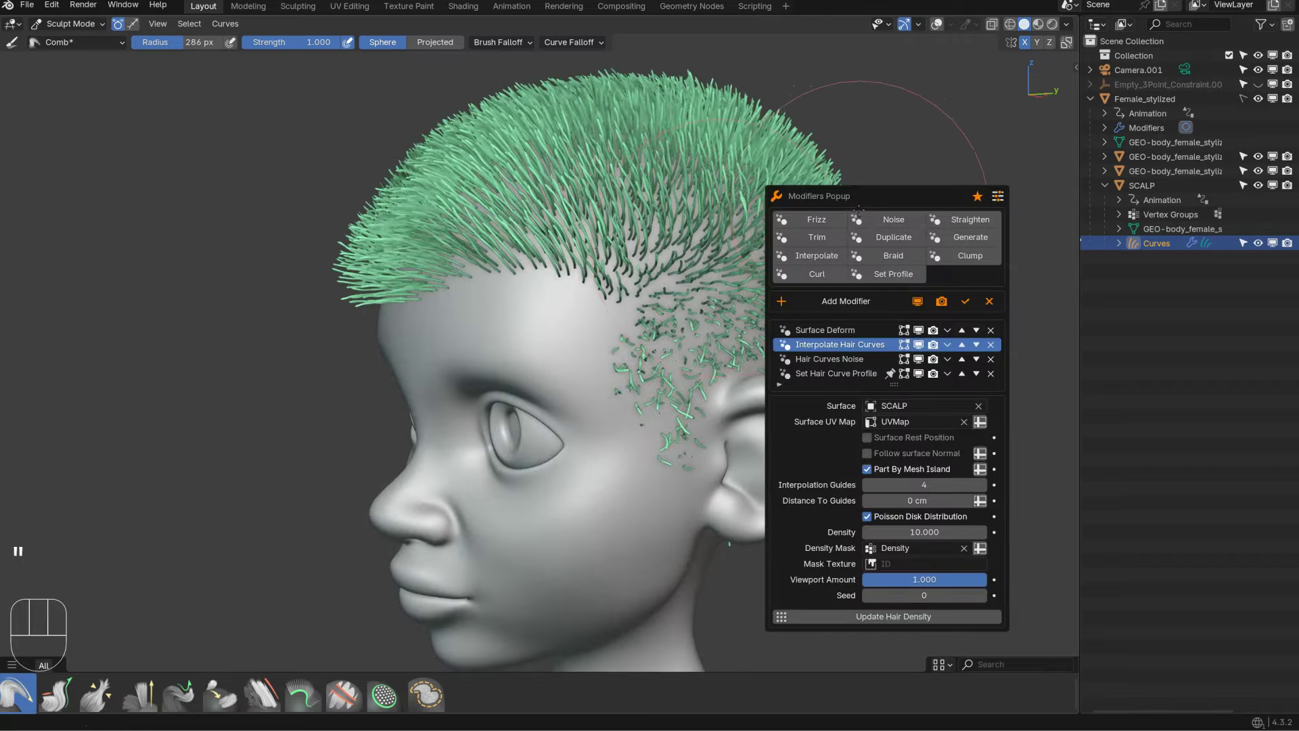
click(845, 374)
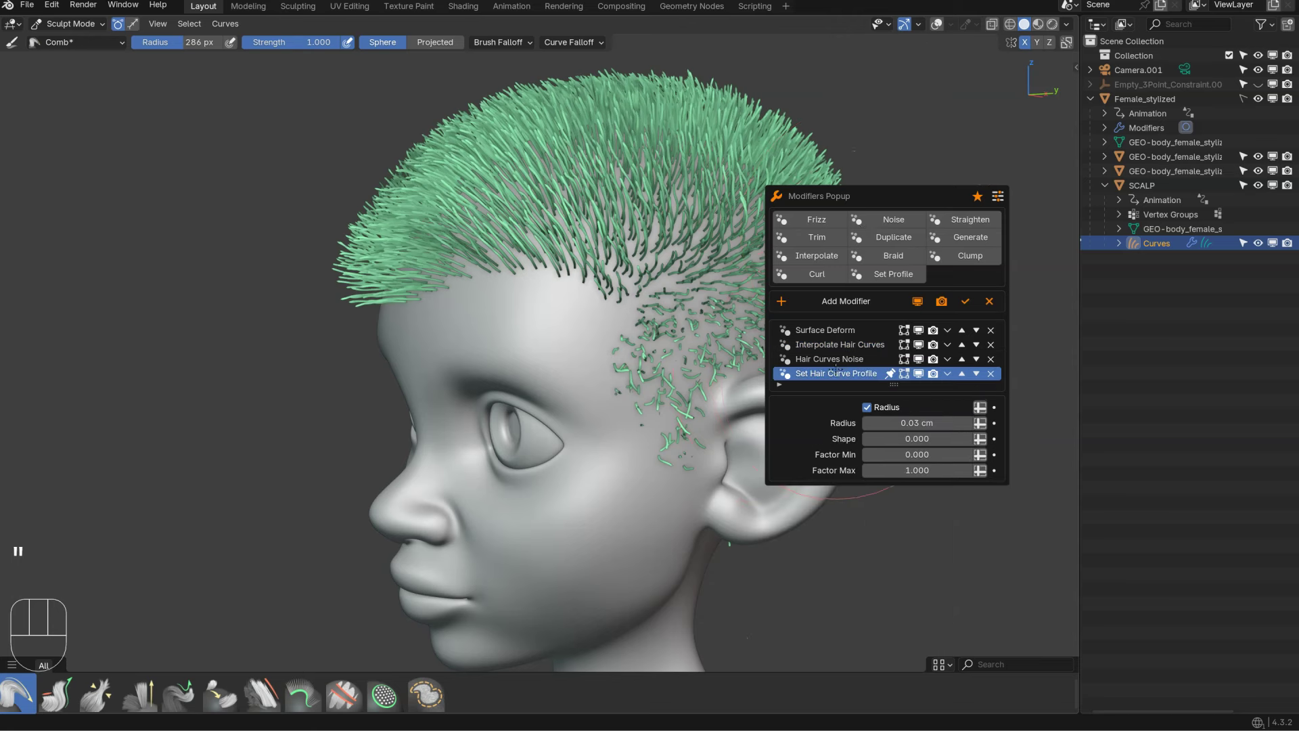
click(903, 422)
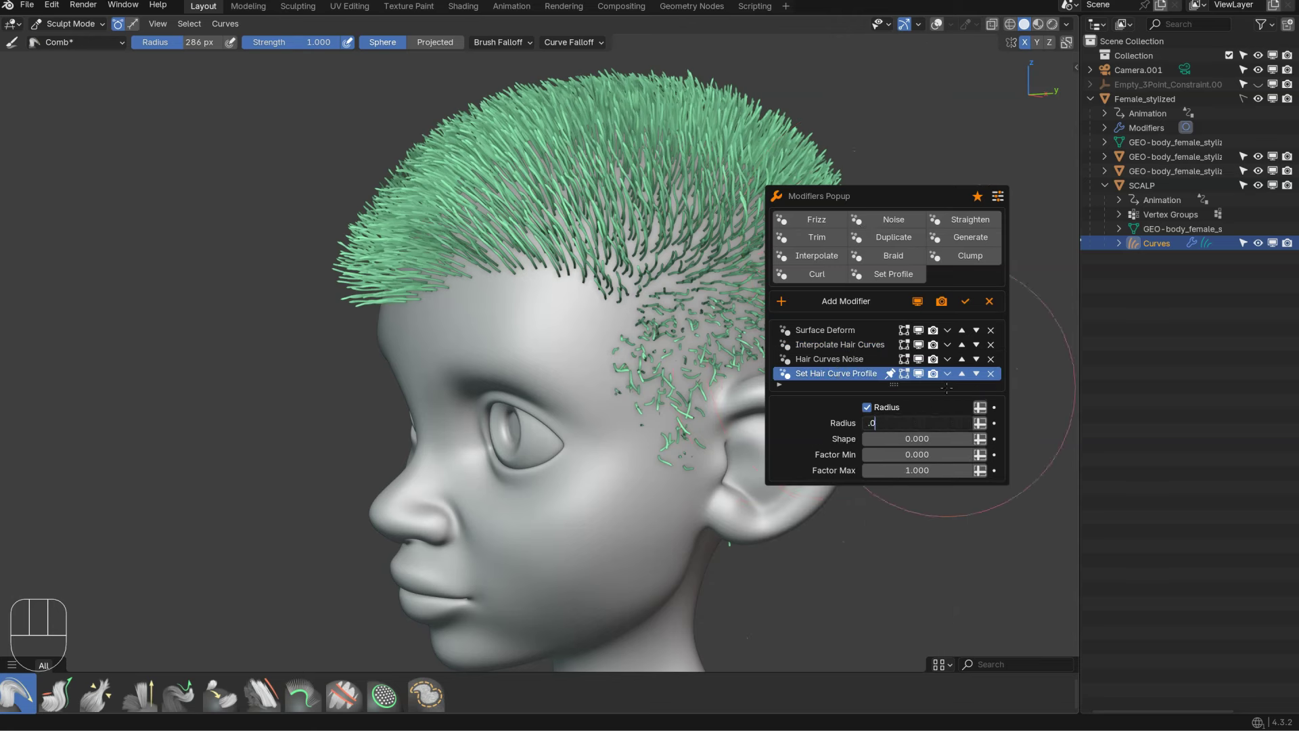
text(.01)
key(Return)
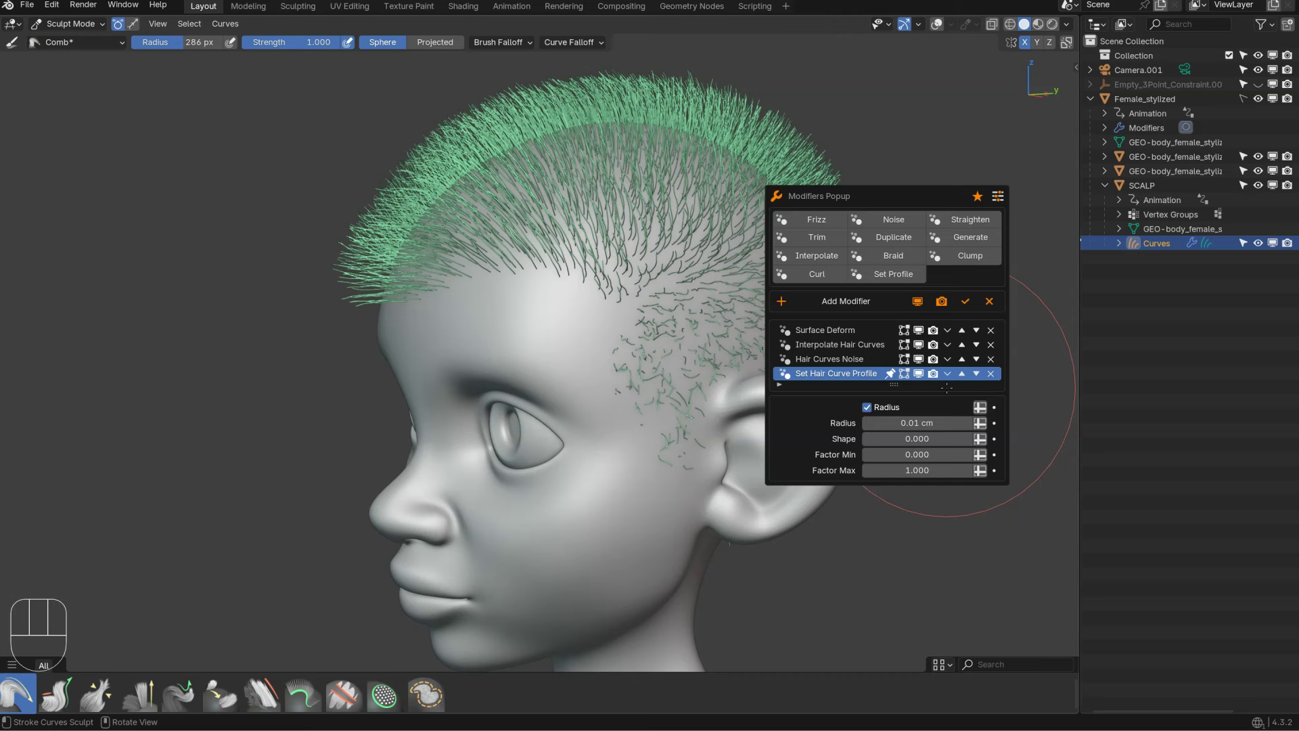
Step: Set the Density of the Interpolate Hair Curves modifier to 50
click(848, 343)
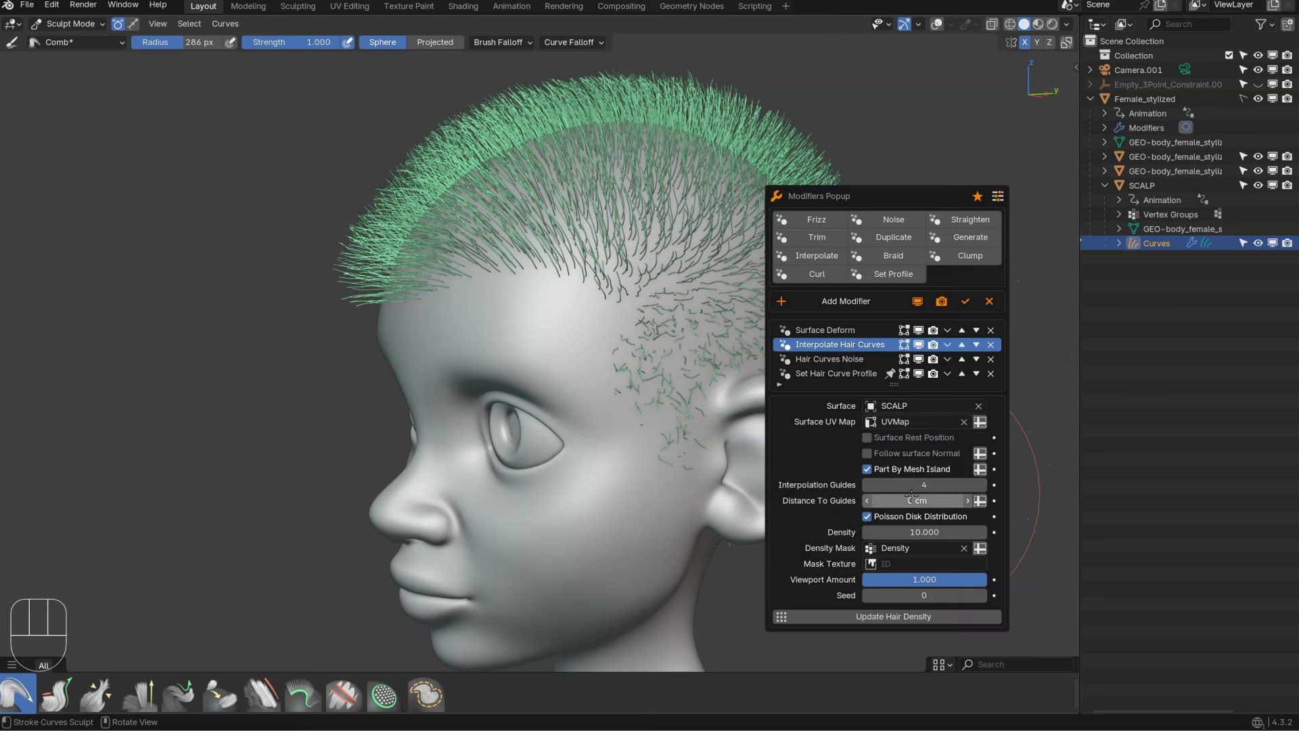
click(947, 531)
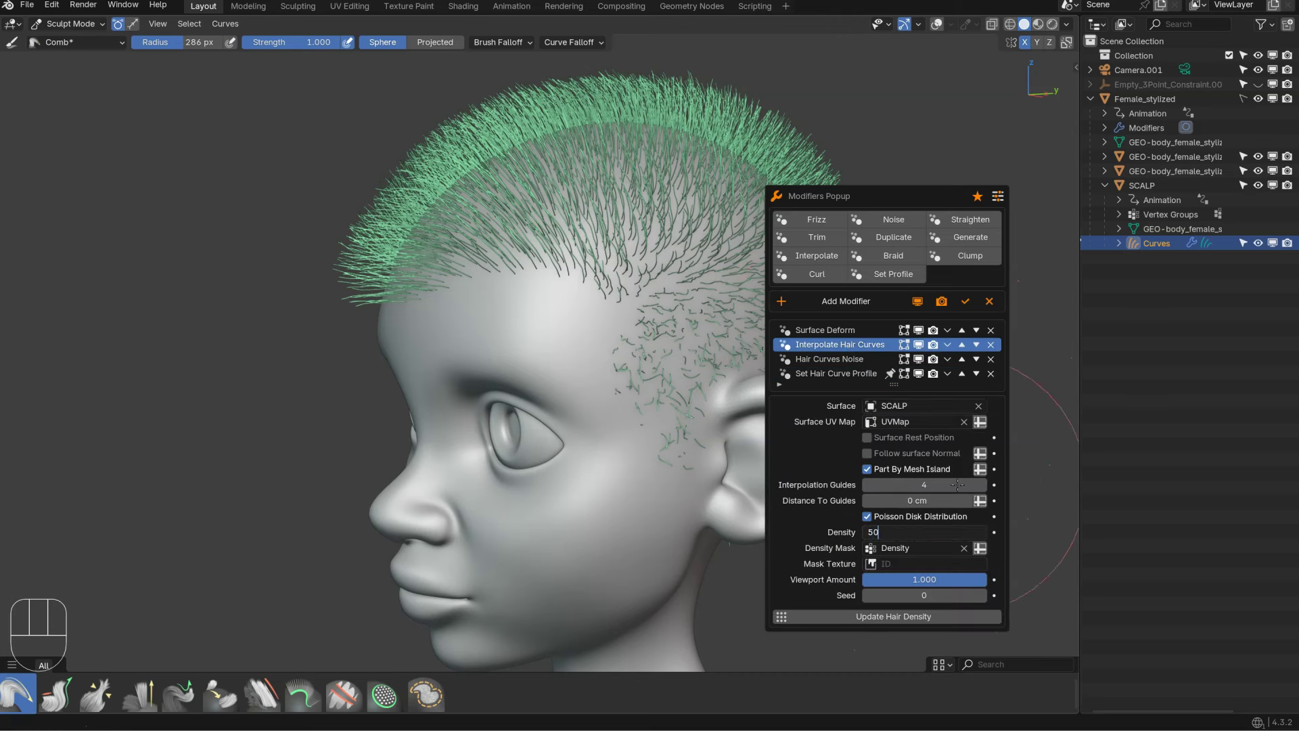
text(50)
key(Return)
mouse_move(552, 281)
middle_down()
mouse_move(514, 284)
mouse_move(901, 238)
middle_up()
Step: Switch the Hair Curves Noise Factor to an attribute input and drive it with the Clump vertex group
key(alt+space)
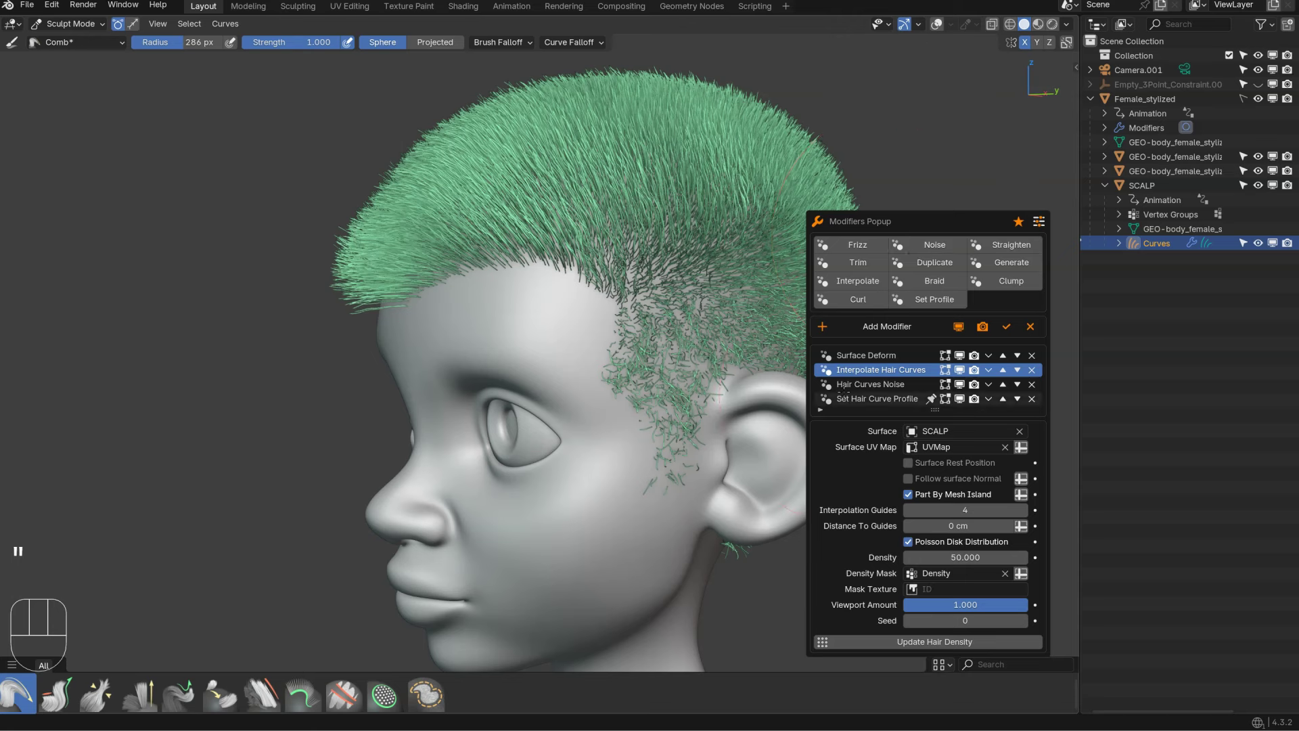
click(884, 384)
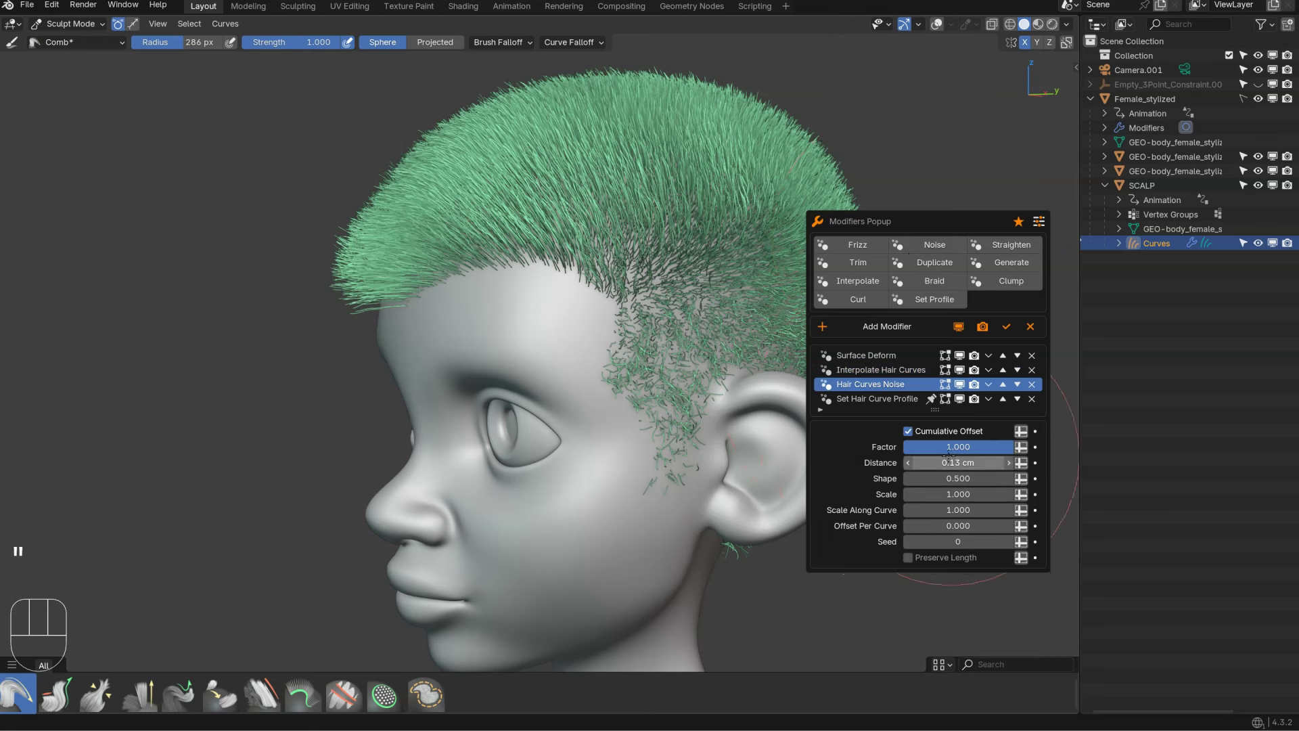
click(1020, 446)
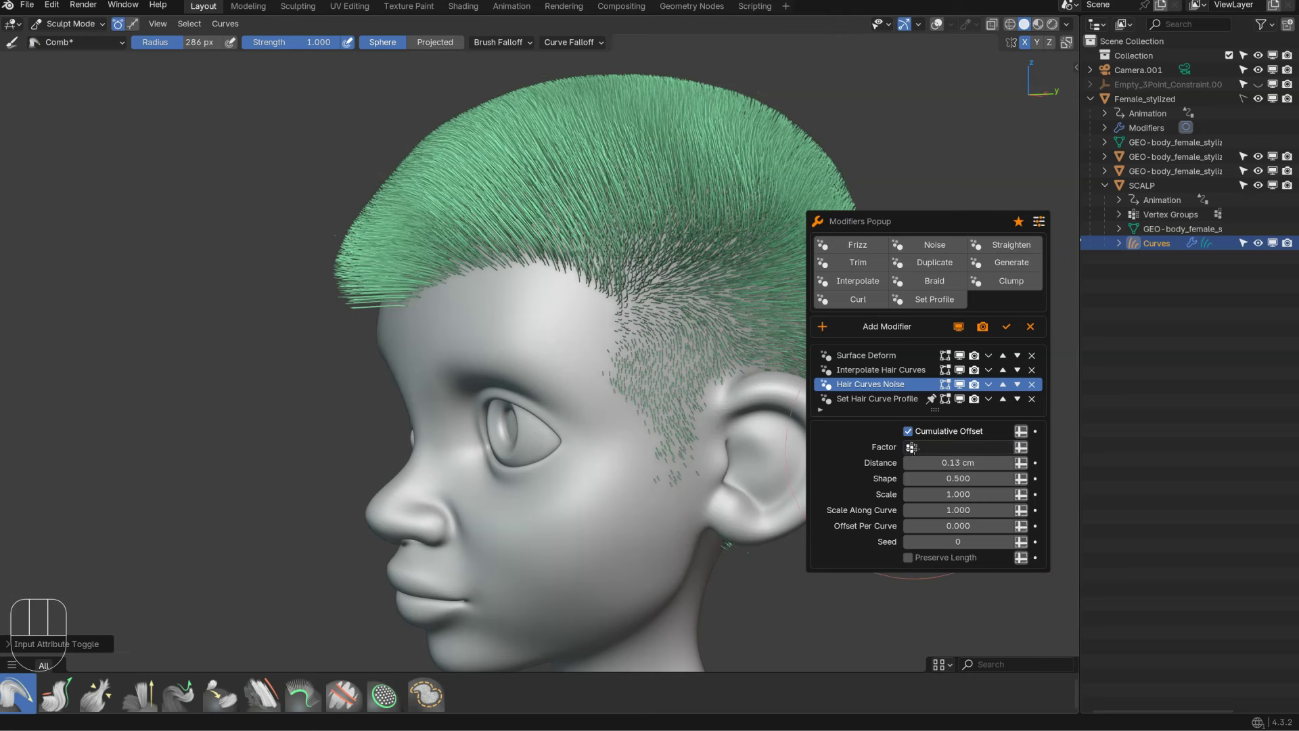
click(974, 447)
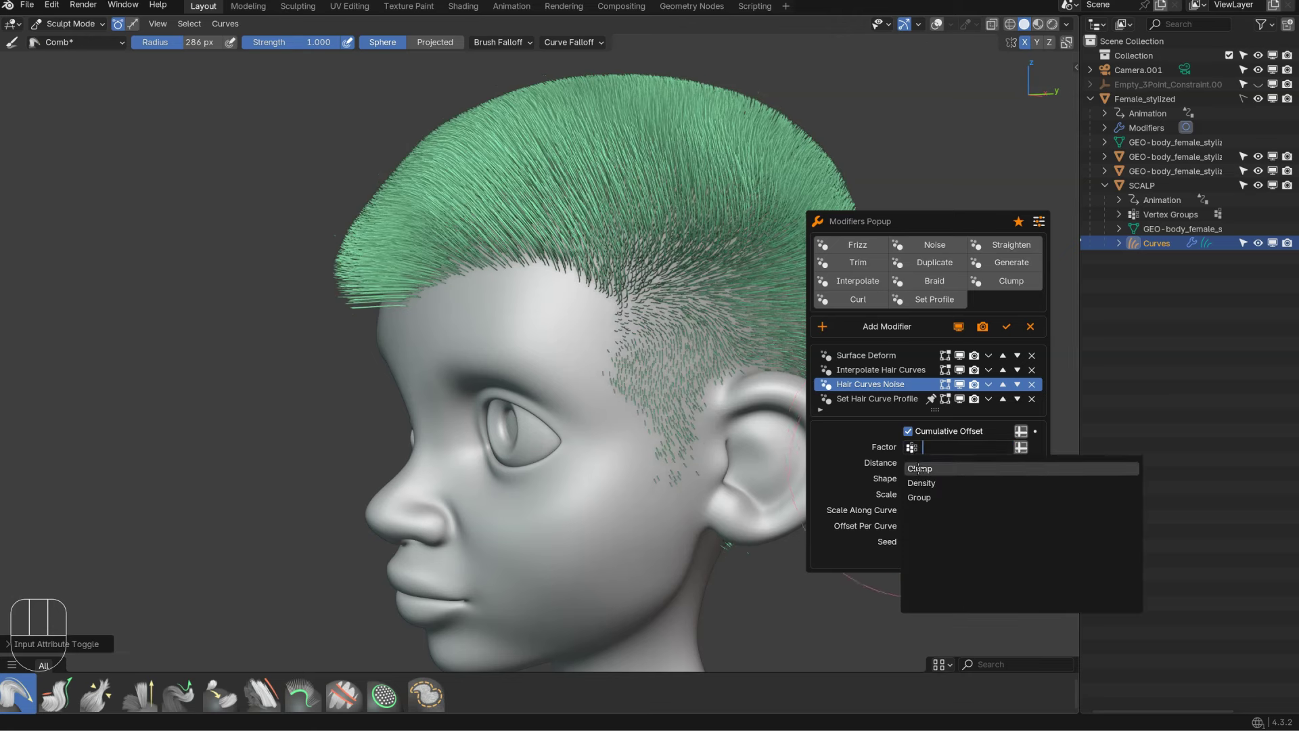
click(918, 468)
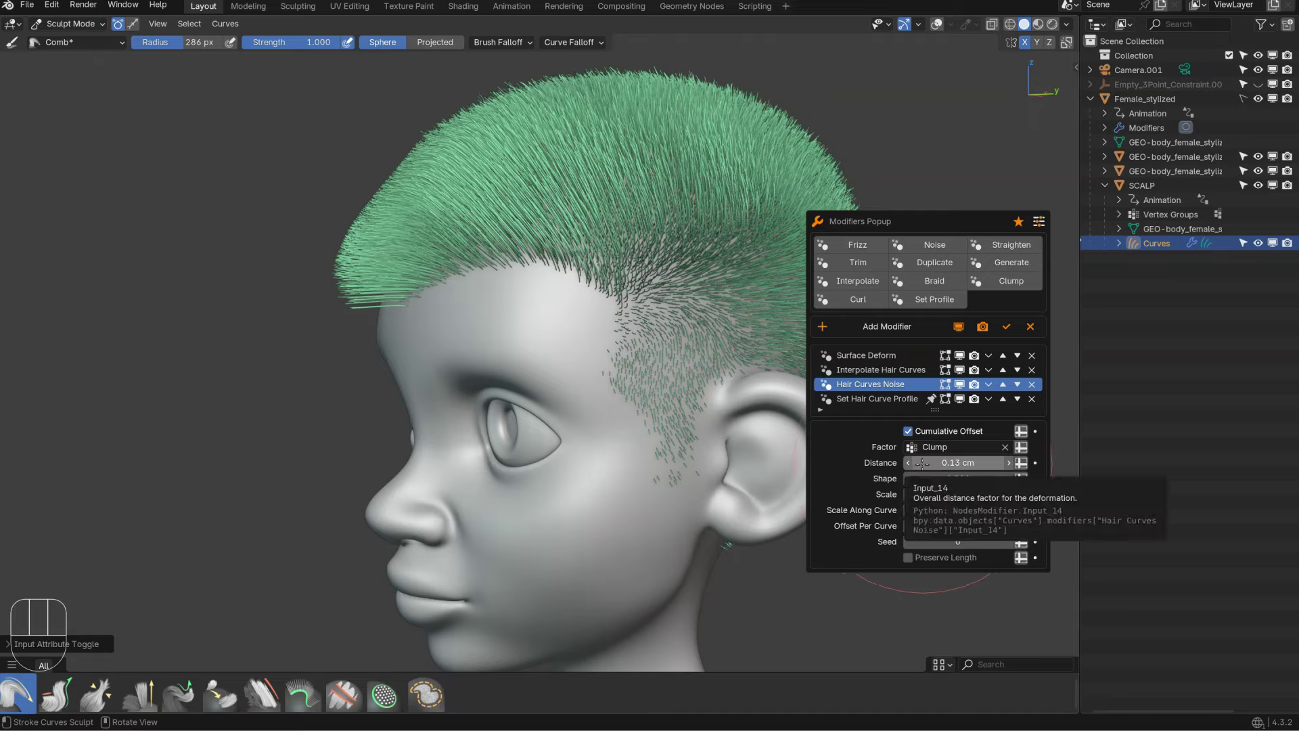
middle_drag(762, 409, 778, 252)
middle_drag(615, 249, 695, 224)
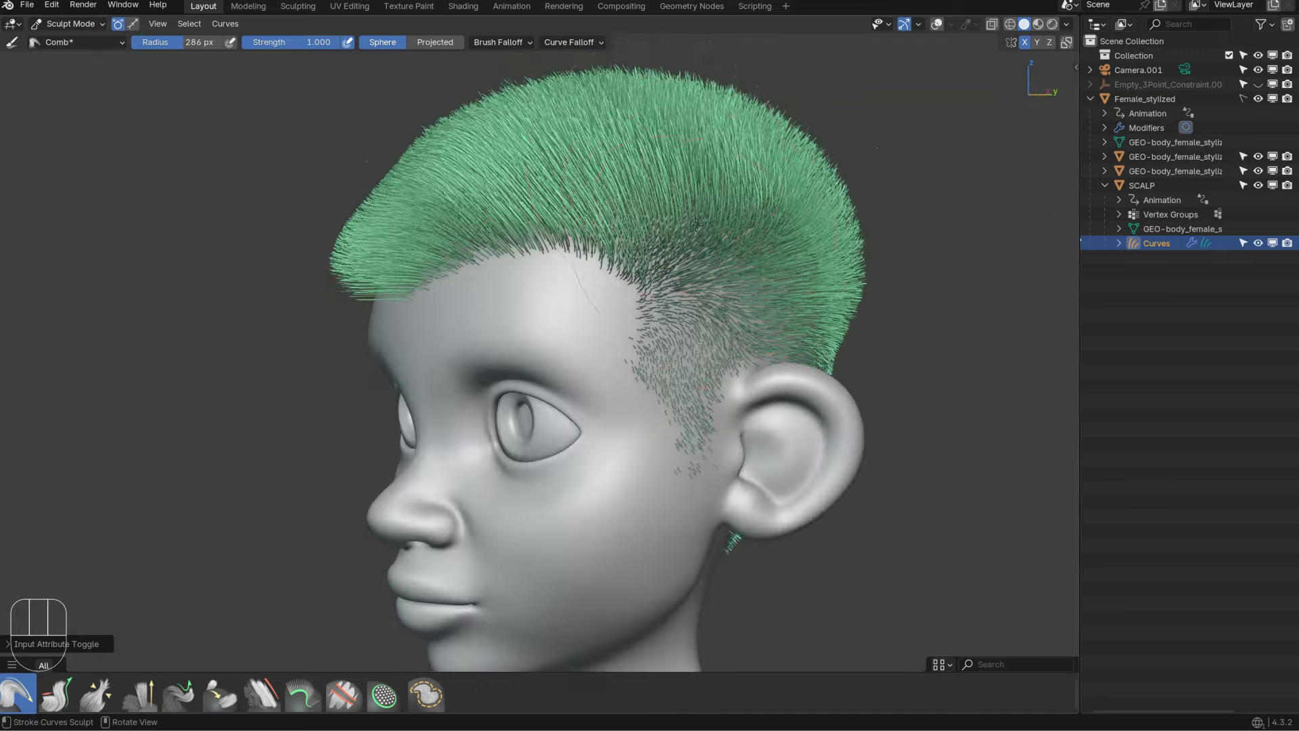
middle_drag(582, 137, 602, 161)
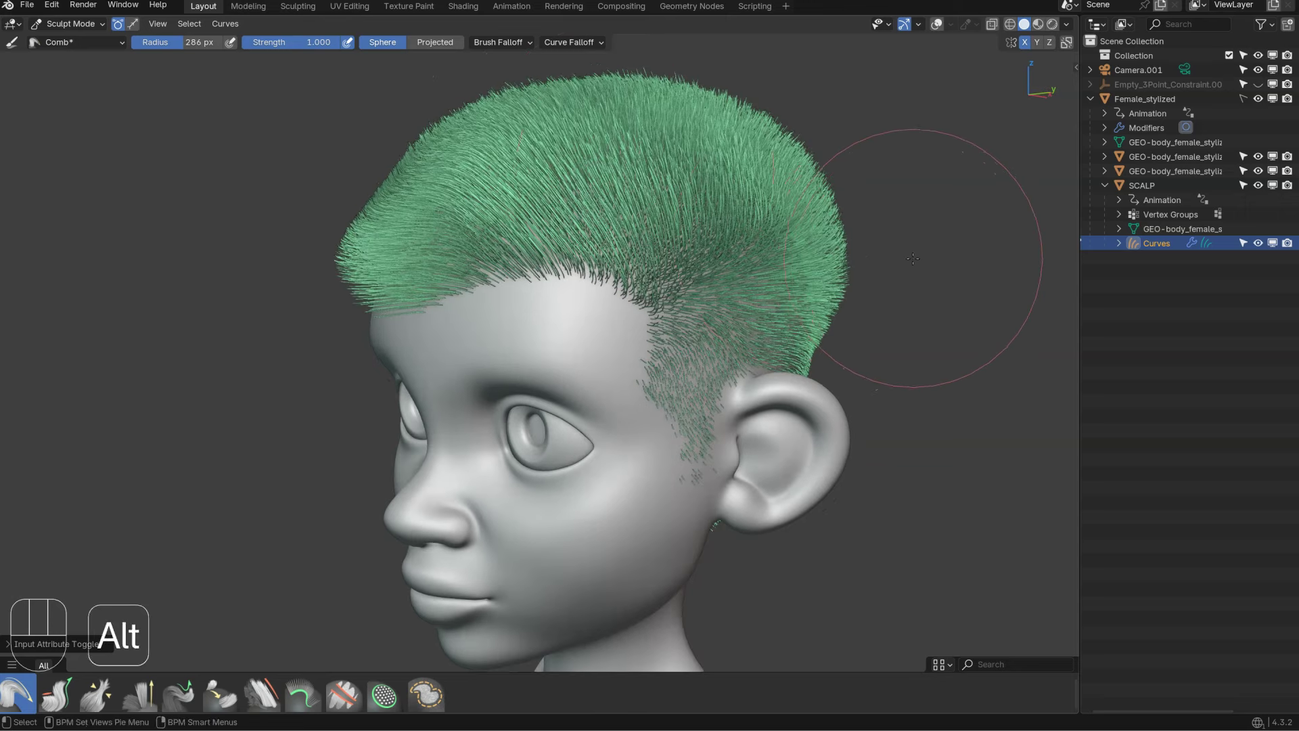
Step: Raise the Distance of the Hair Curves Noise modifier to 0.77 cm
key(alt+apostrophe)
shift+drag(989, 481, 1015, 488)
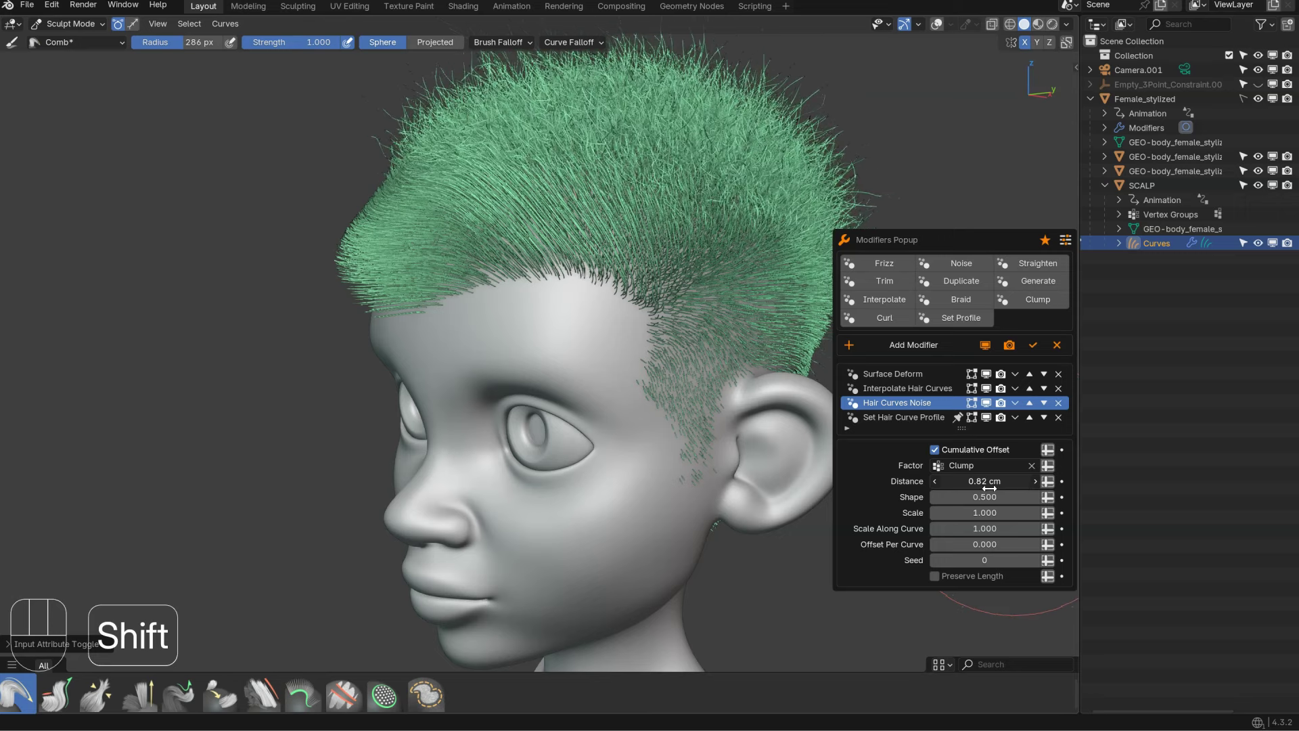
middle_drag(623, 360, 412, 260)
Step: Replace the vertex group driving the Hair Curves Noise Factor with Group
key(apostrophe)
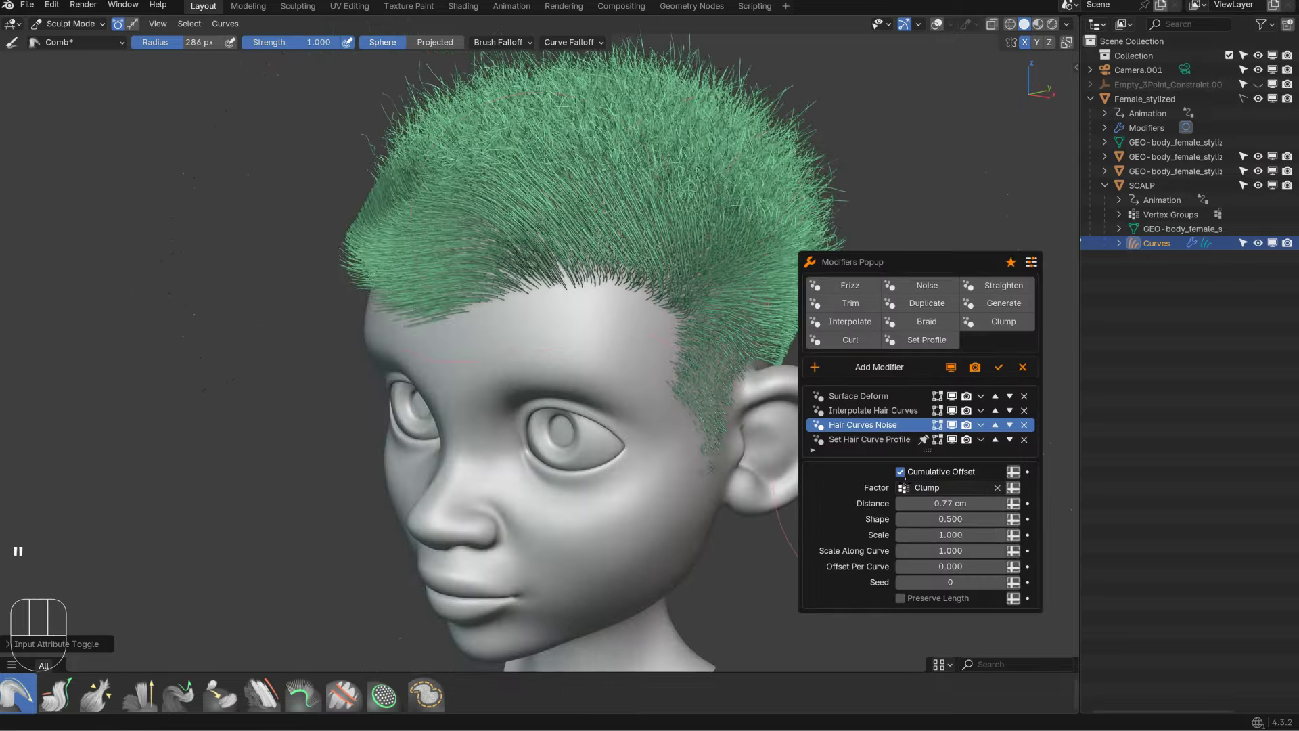
click(910, 487)
click(910, 538)
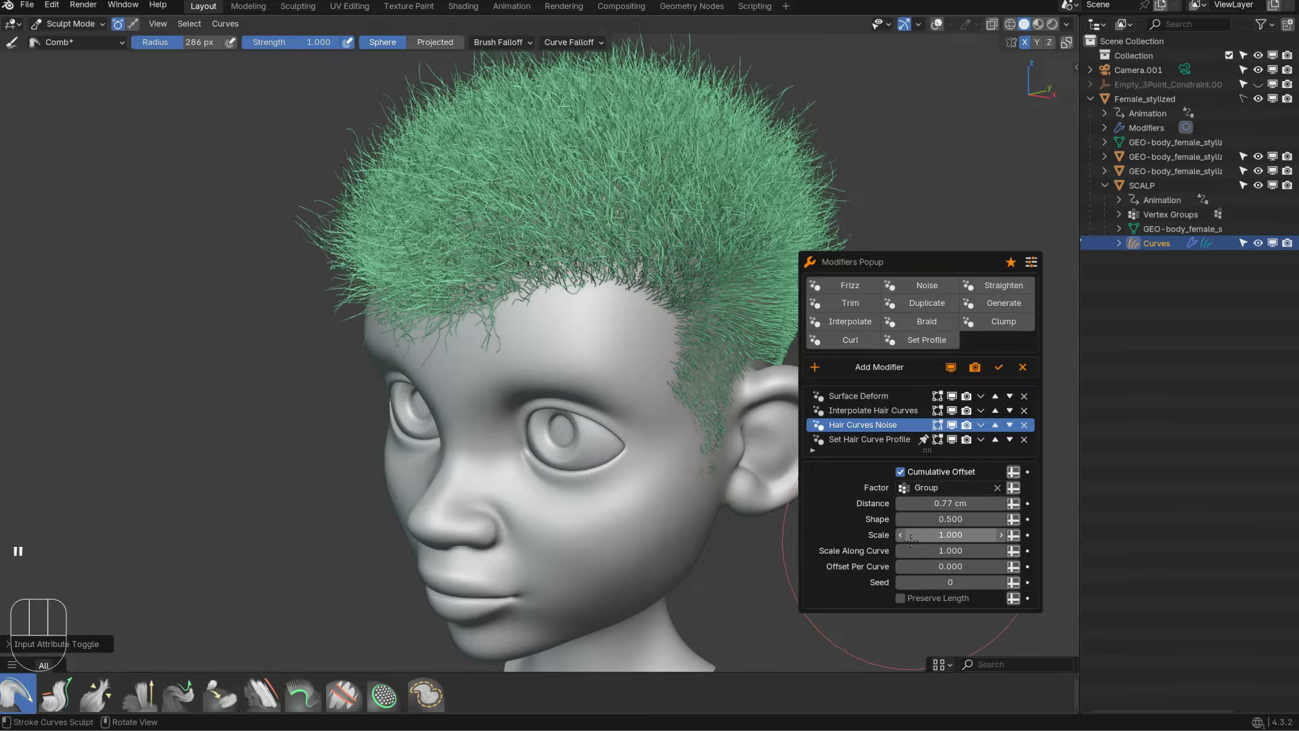
mouse_move(717, 378)
middle_down()
mouse_move(559, 357)
mouse_move(807, 382)
mouse_move(706, 253)
mouse_move(651, 276)
mouse_move(689, 297)
mouse_move(781, 292)
middle_up()
key(apostrophe)
key(Escape)
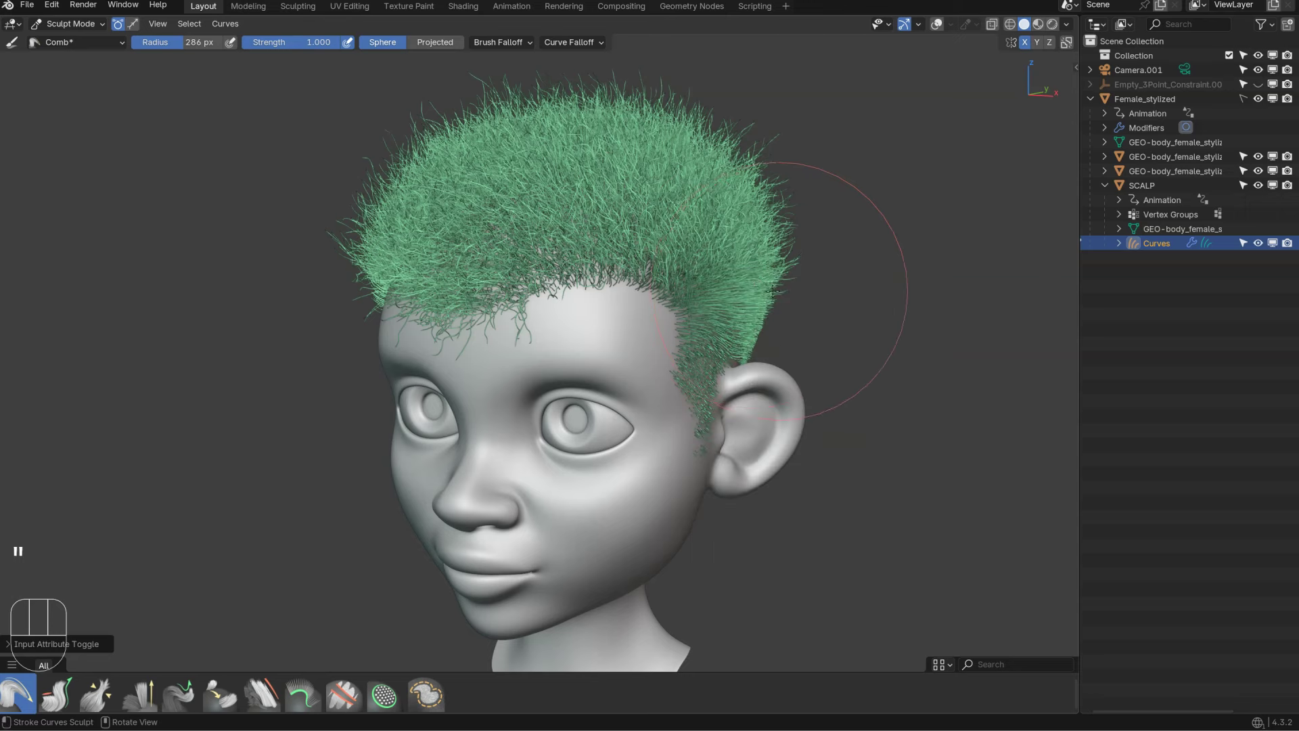
Step: Return to Object Mode, turn the viewport overlays on and delete the combed hair curves object
key(Tab)
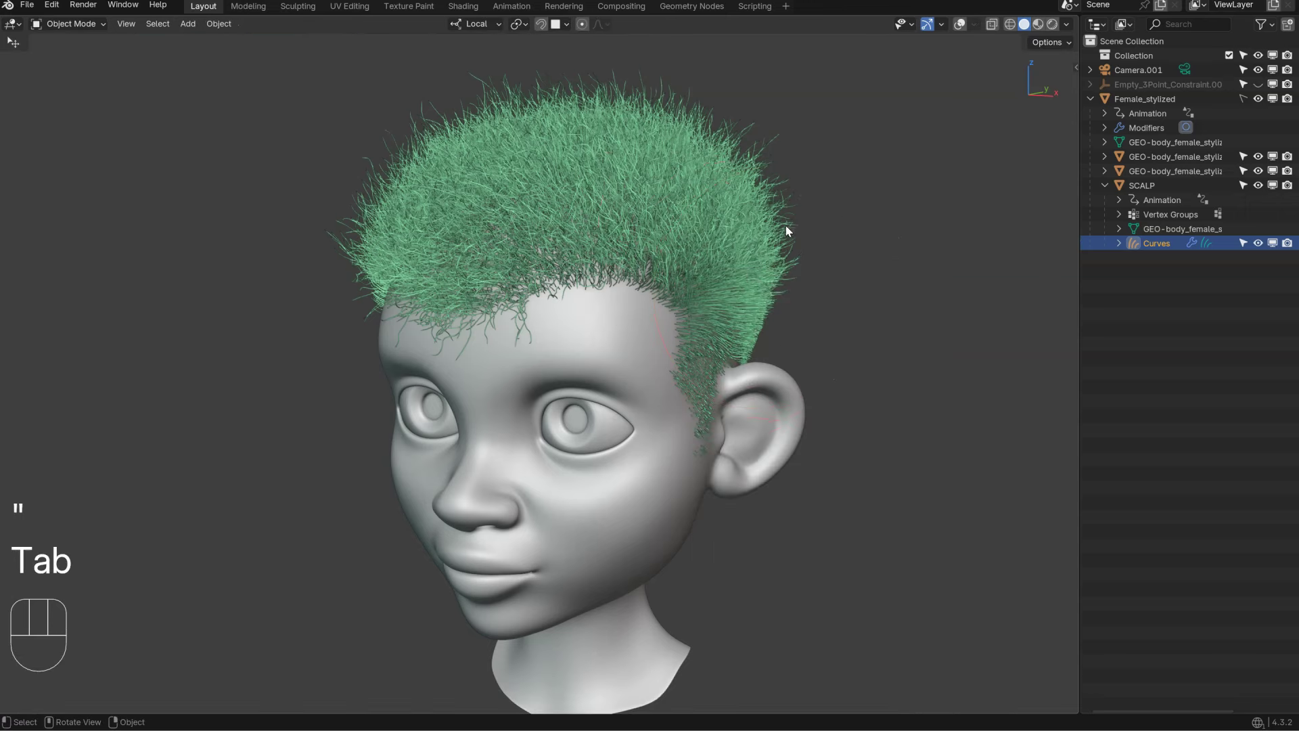
key(shift+alt+z)
key(x)
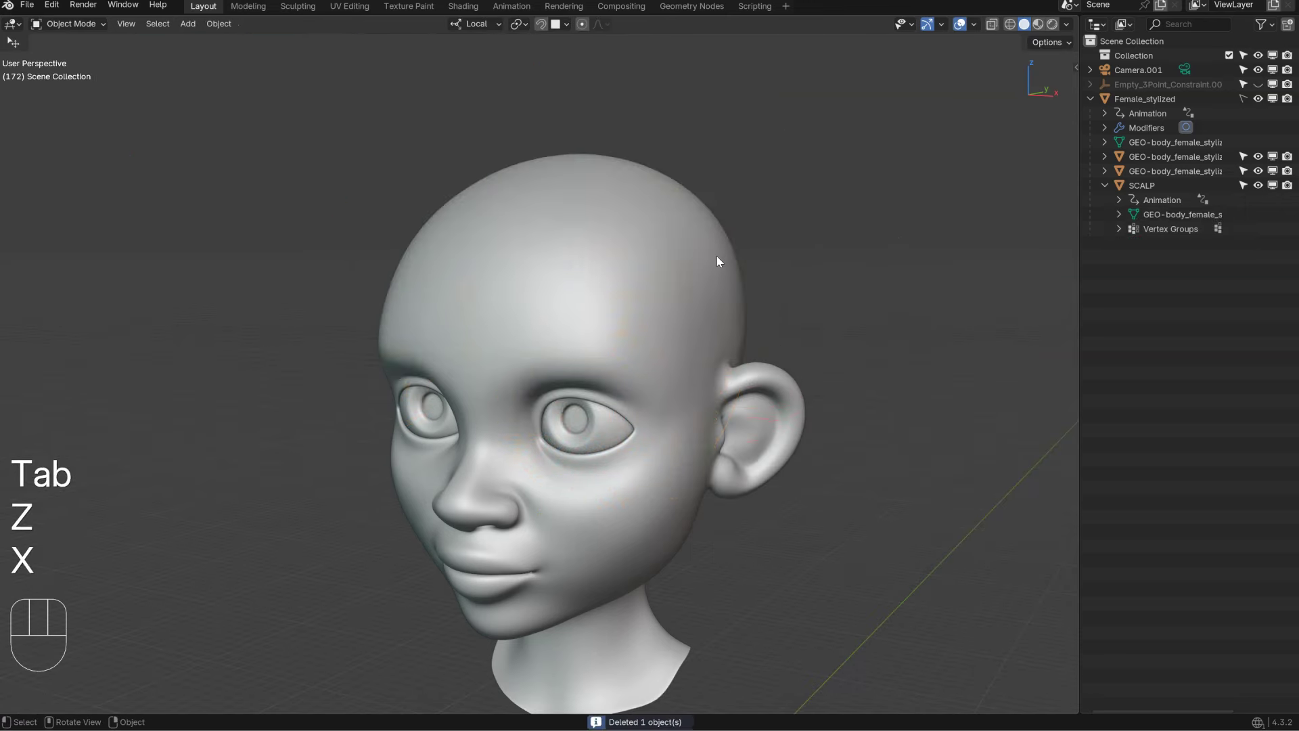
Step: Add fur hair curves to the SCALP mesh
click(675, 271)
key(shift+a)
mouse_move(682, 284)
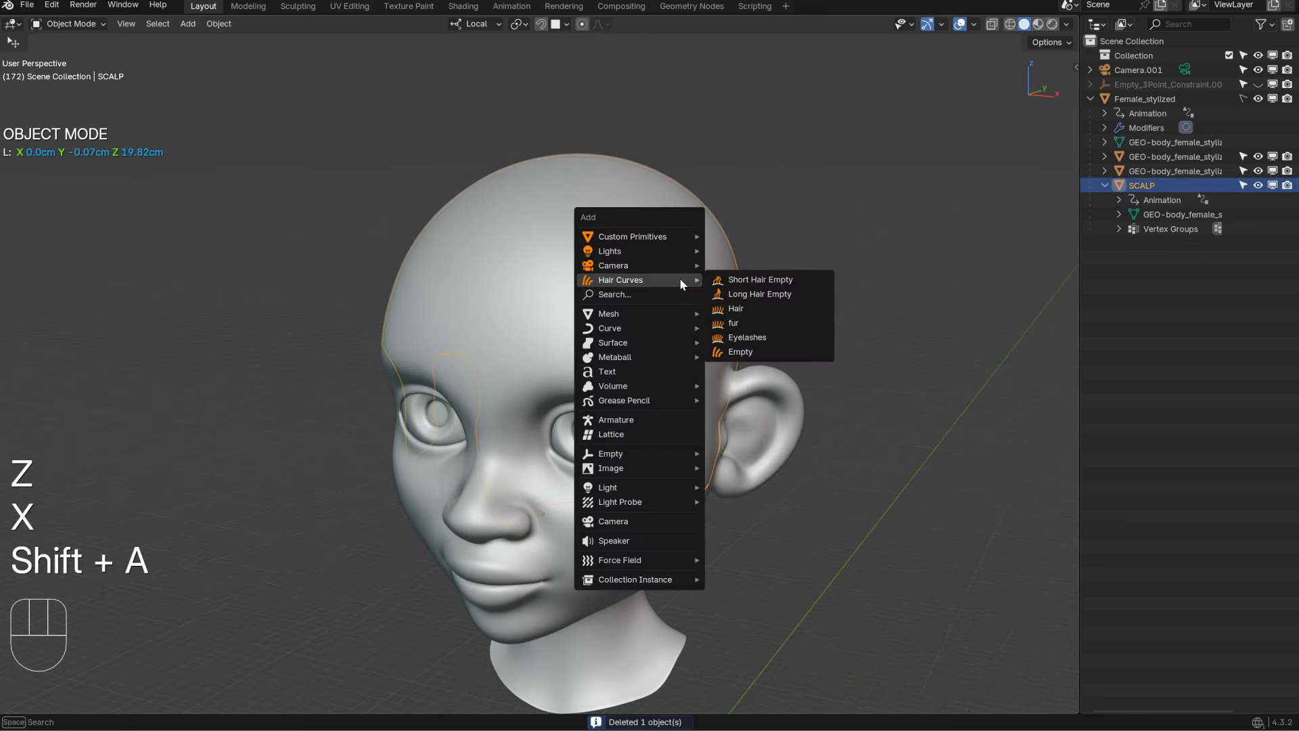
click(733, 323)
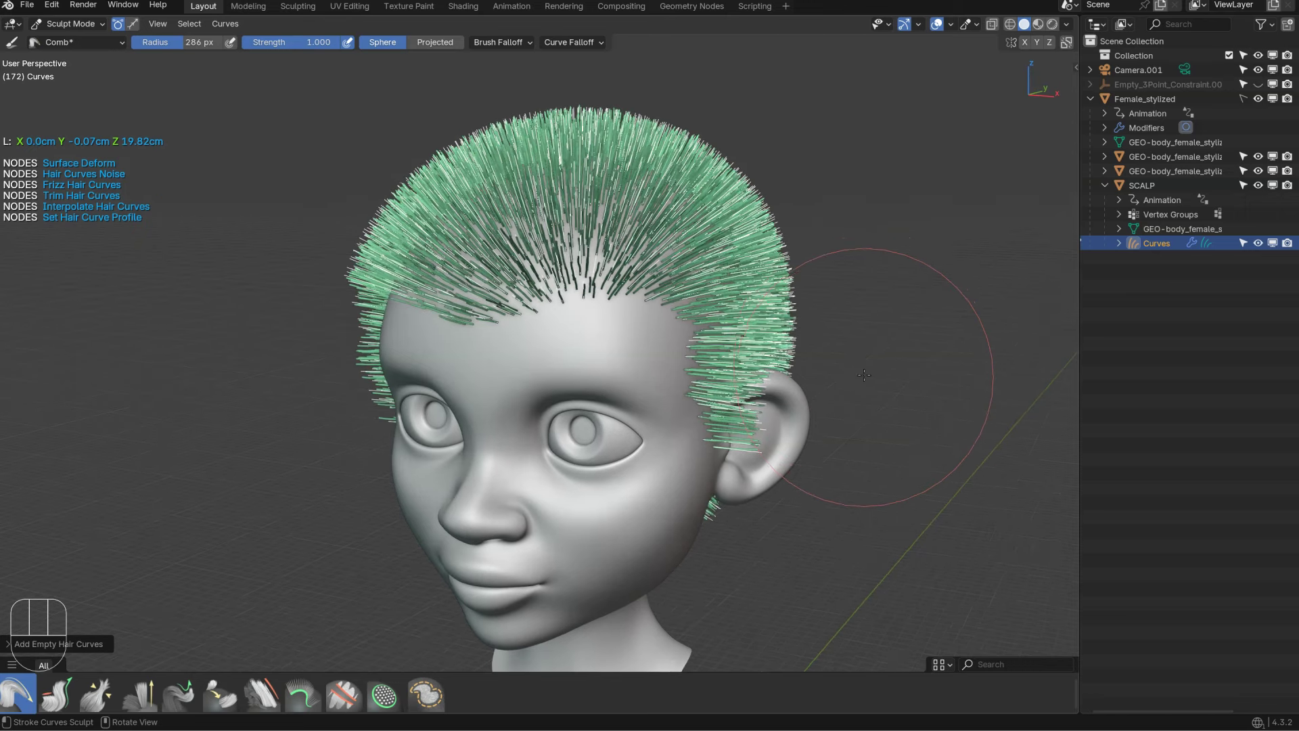
Step: In the fur creation options, set Hair Length to 1, disable Convert to Hair Guides and include the Frizz, Noise and Trim modifiers
key(q)
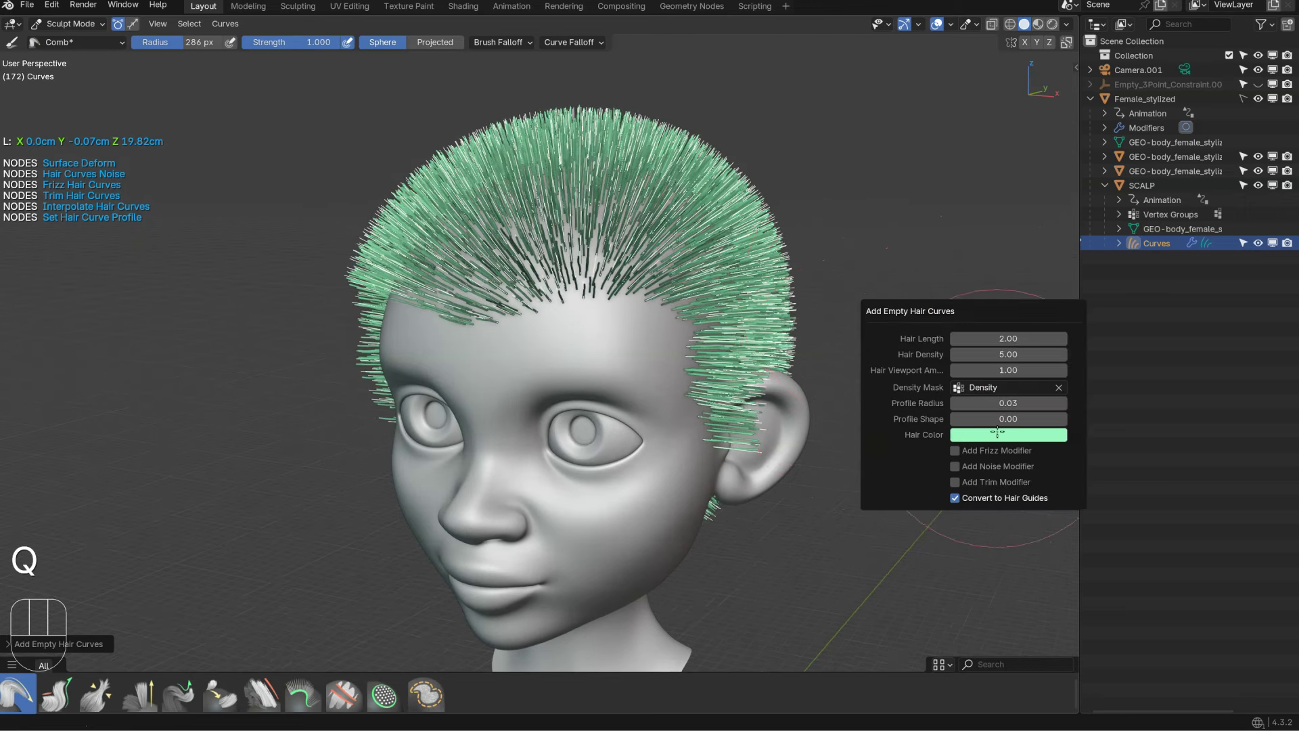
click(989, 338)
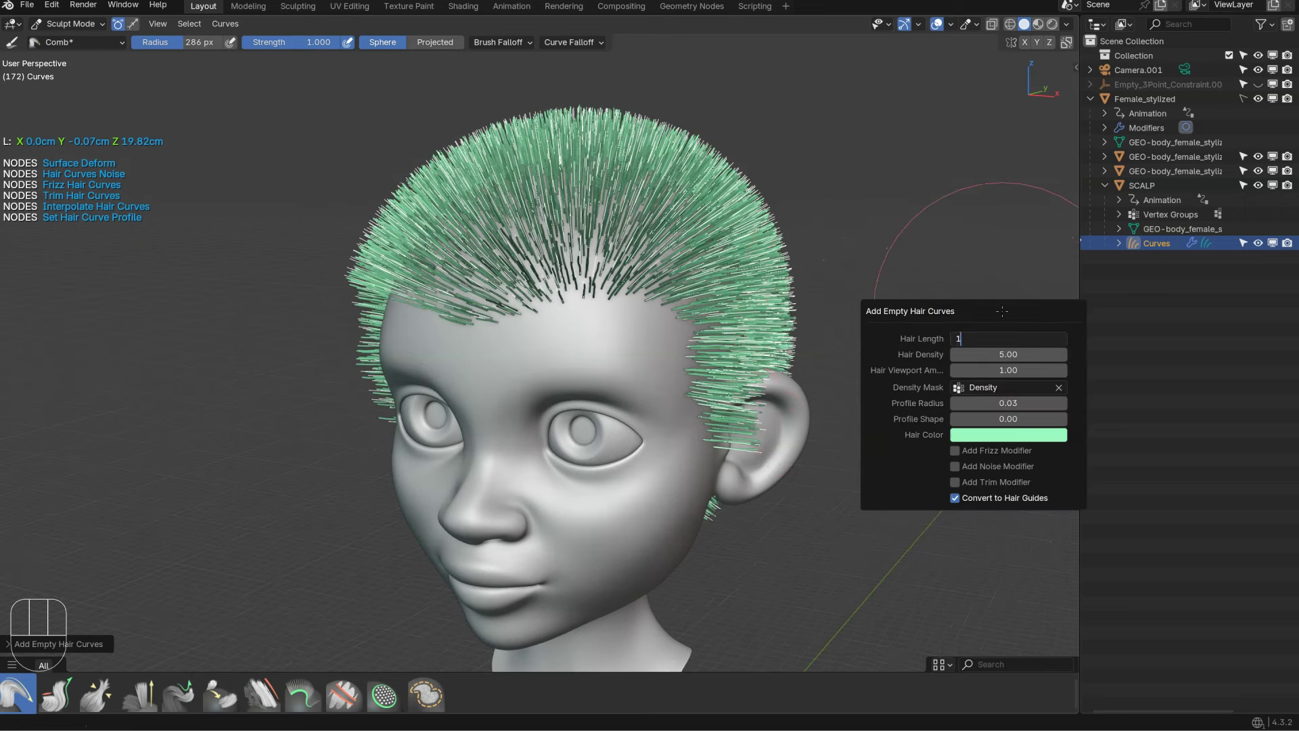
text(1)
key(Return)
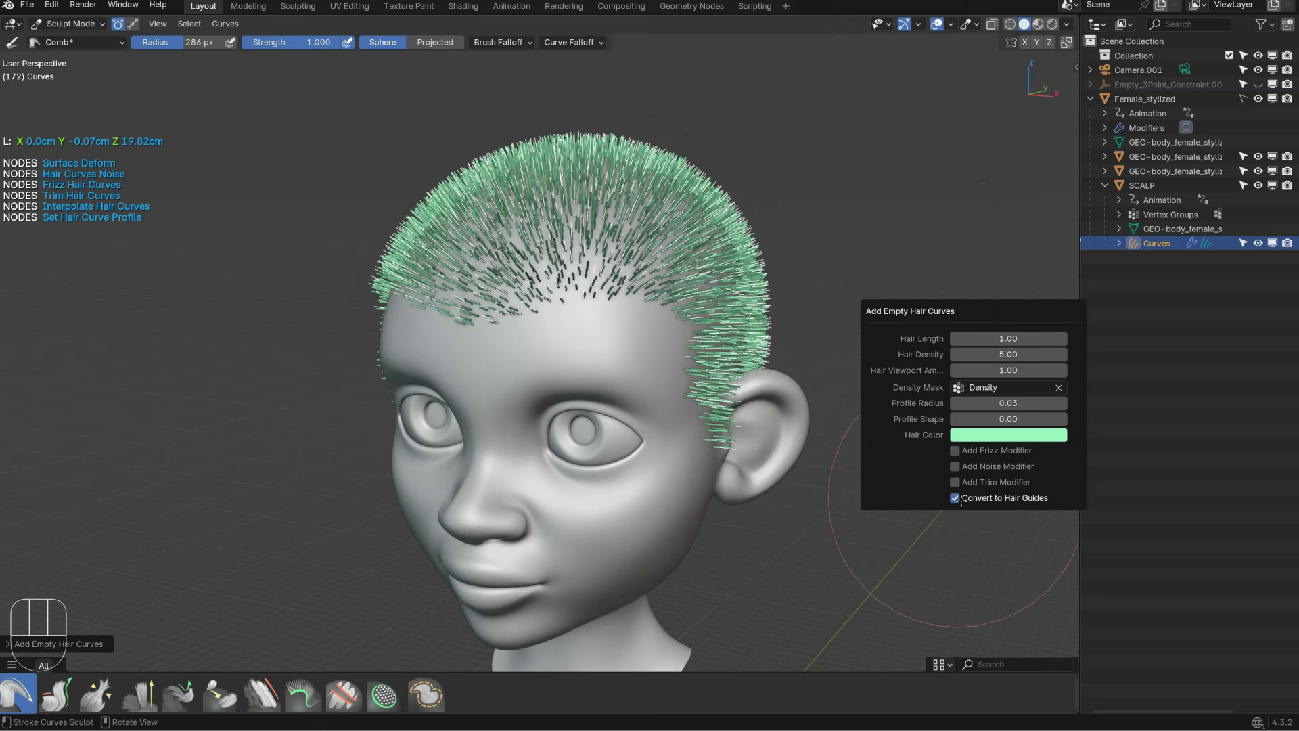
click(954, 497)
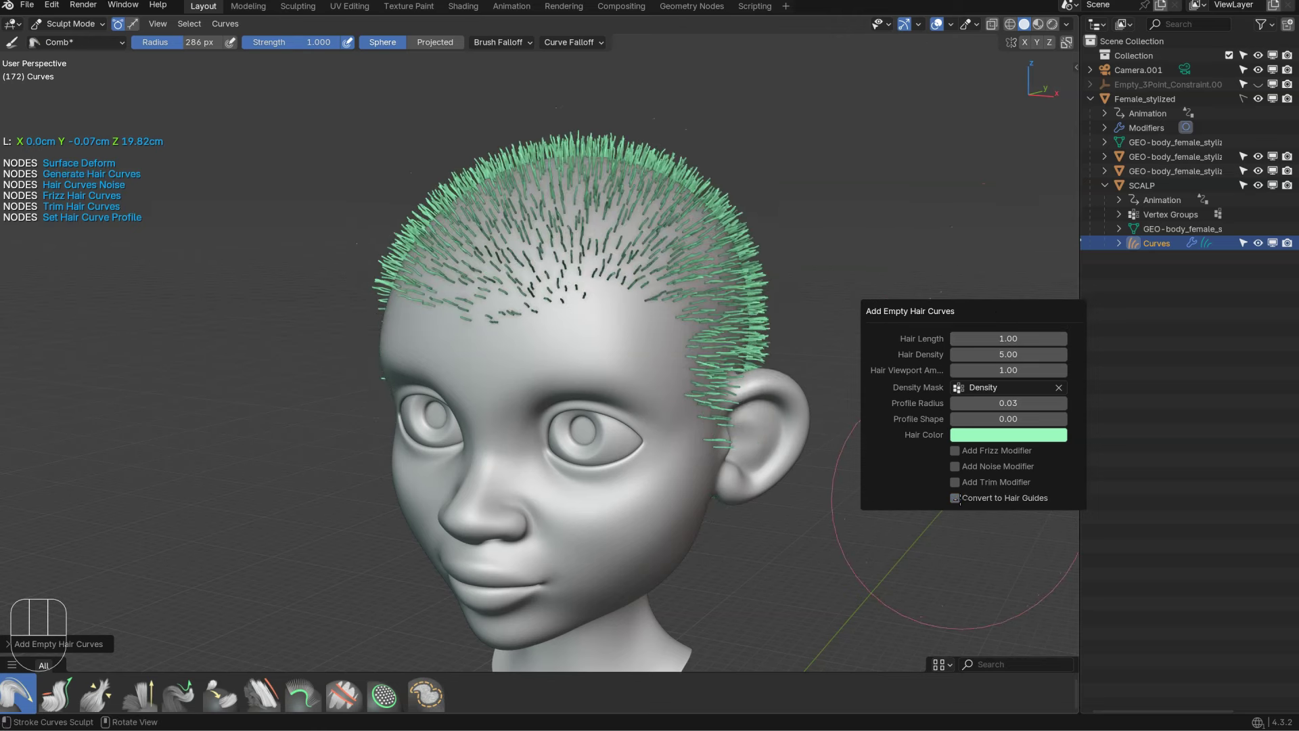
click(954, 451)
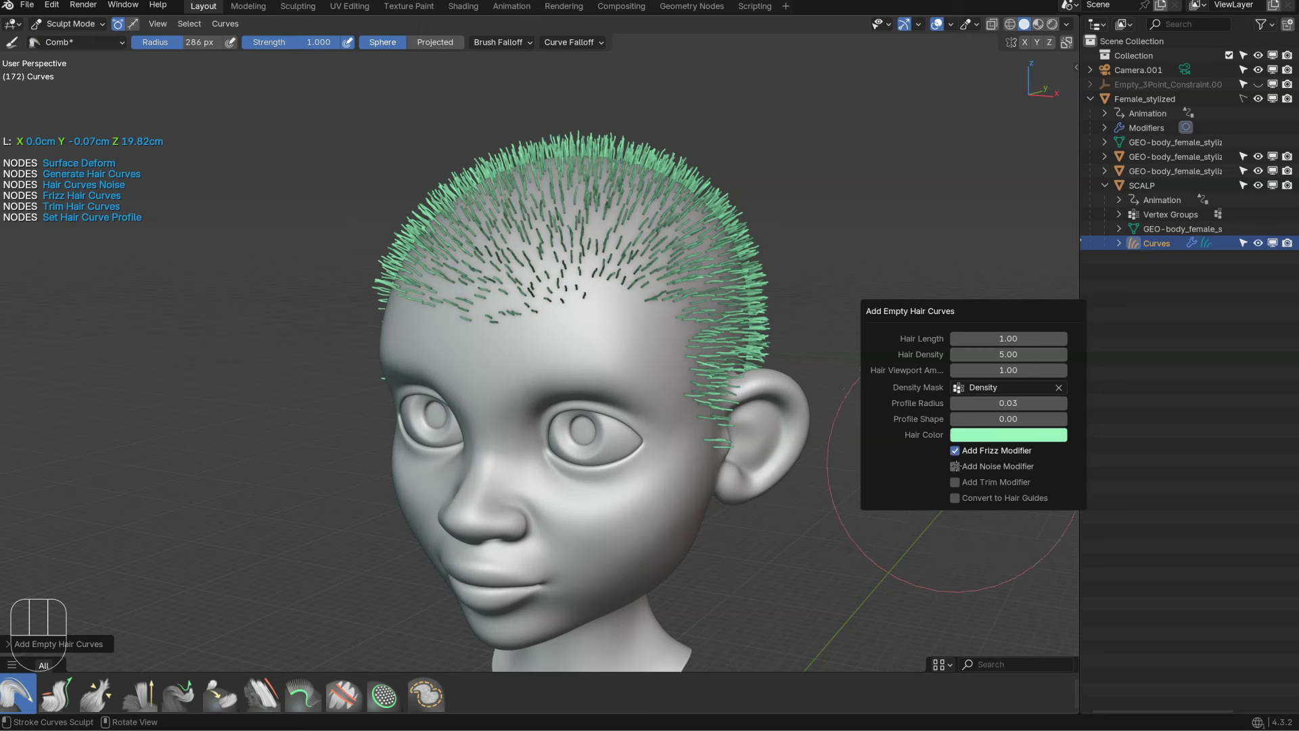
click(954, 466)
click(954, 482)
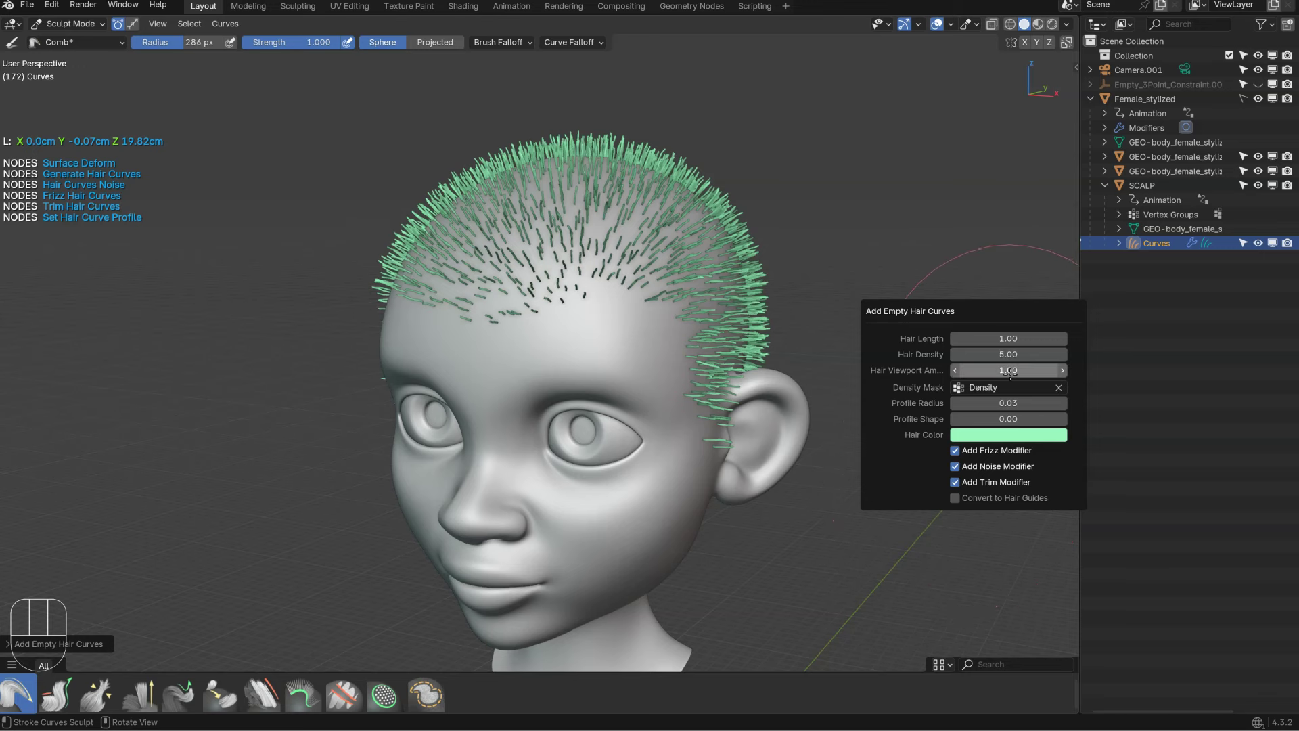
Step: Set the Density of the Generate Hair Curves modifier to 20
middle_drag(825, 298, 842, 301)
key(apostrophe)
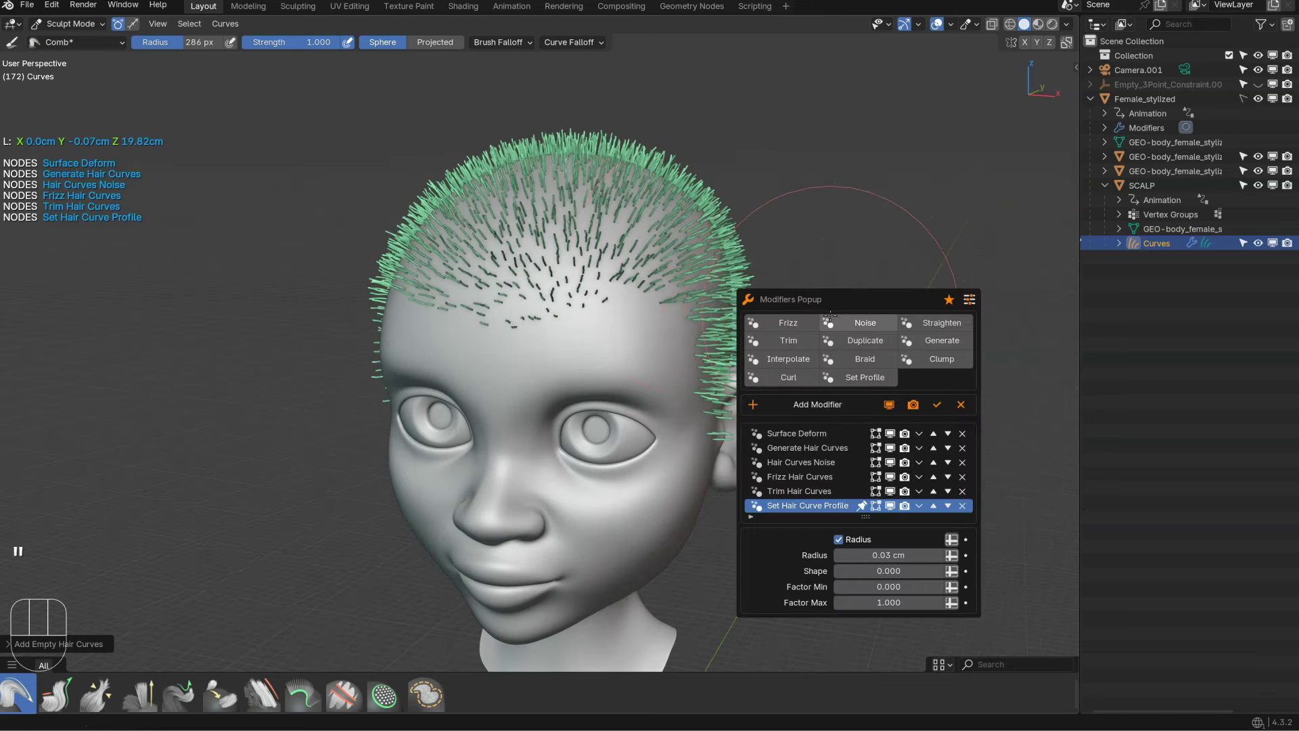
click(795, 447)
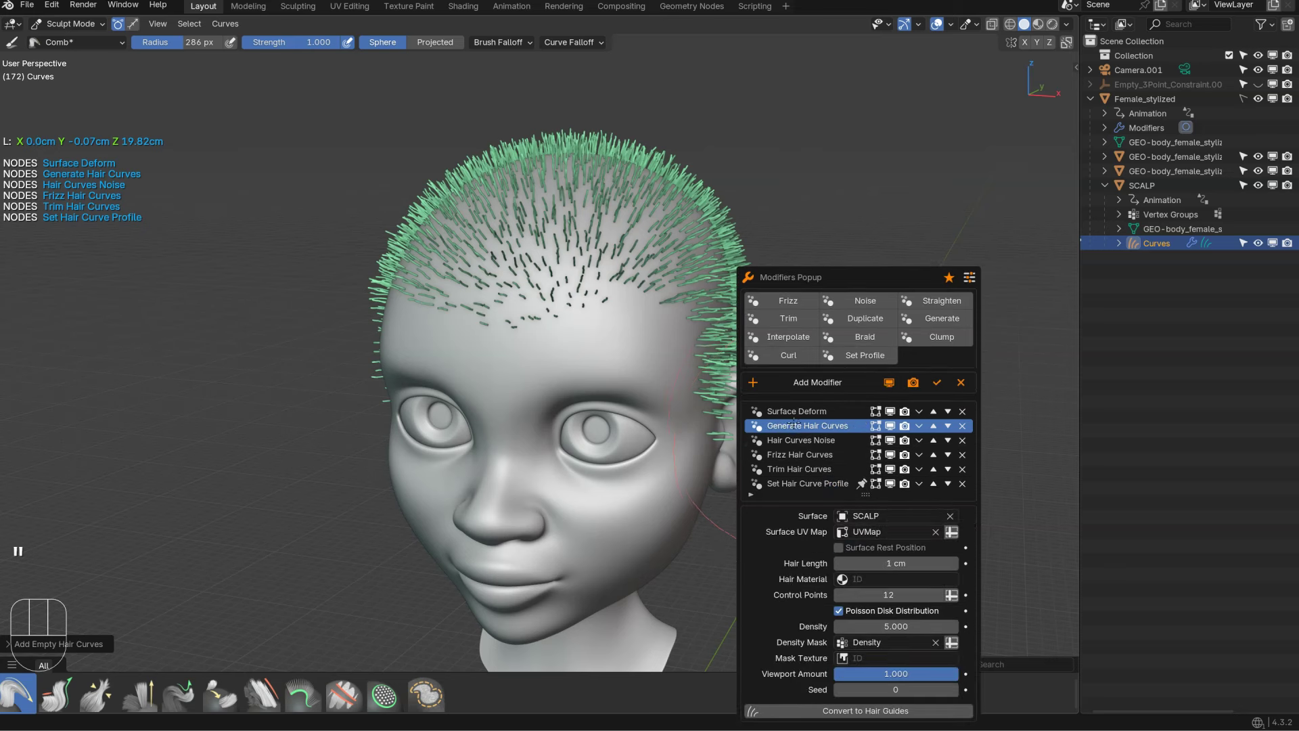
click(892, 626)
text(20)
key(Return)
middle_drag(555, 379, 636, 311)
middle_drag(548, 298, 622, 281)
scroll(624, 278, down, 2)
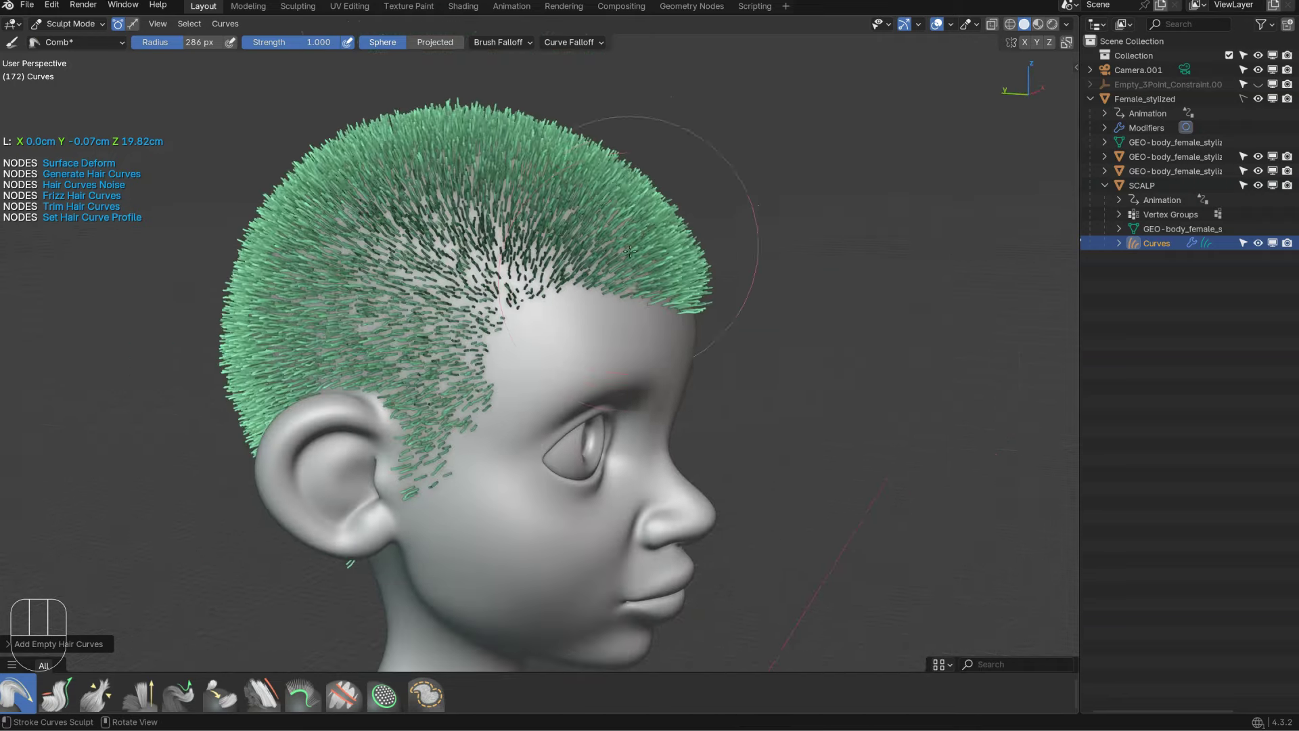
Step: Delete the fur curves object in Object Mode and select the SCALP mesh
key(Tab)
mouse_move(647, 128)
middle_down()
mouse_move(504, 246)
mouse_move(634, 238)
middle_up()
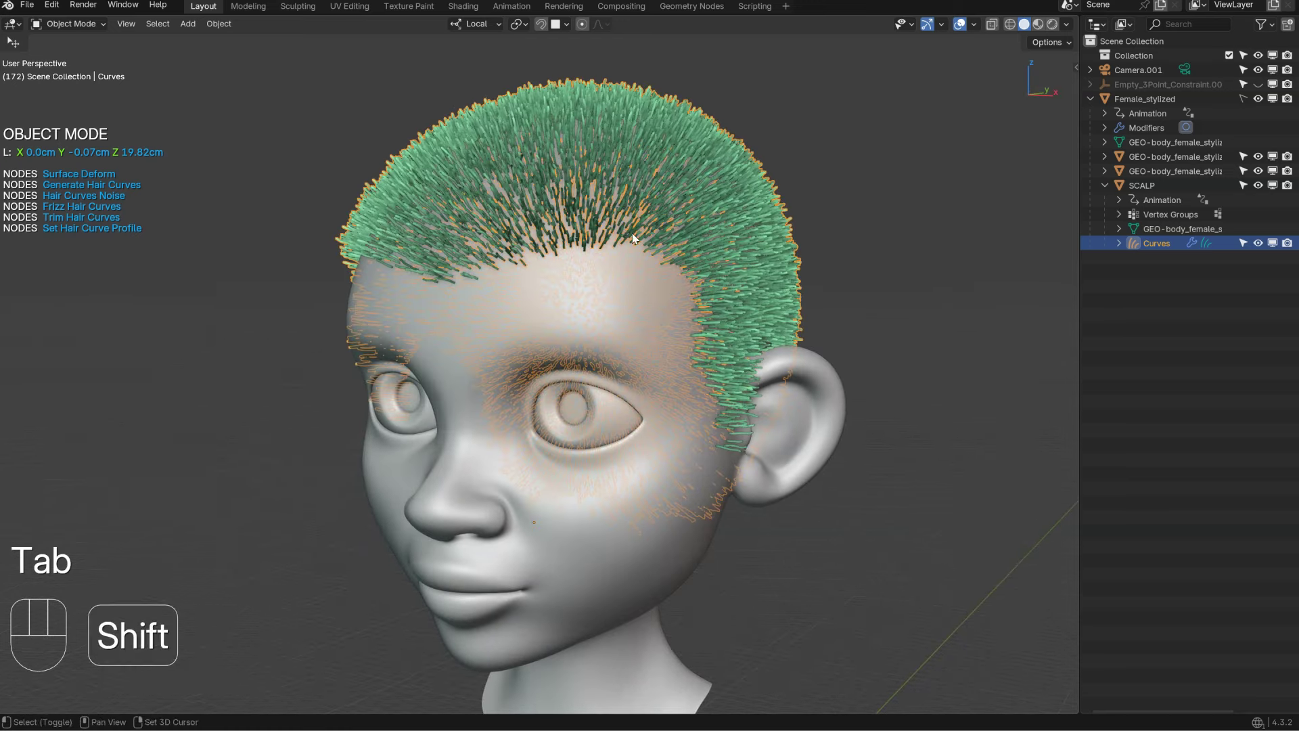
key(x)
click(659, 269)
click(716, 291)
key(shift+a)
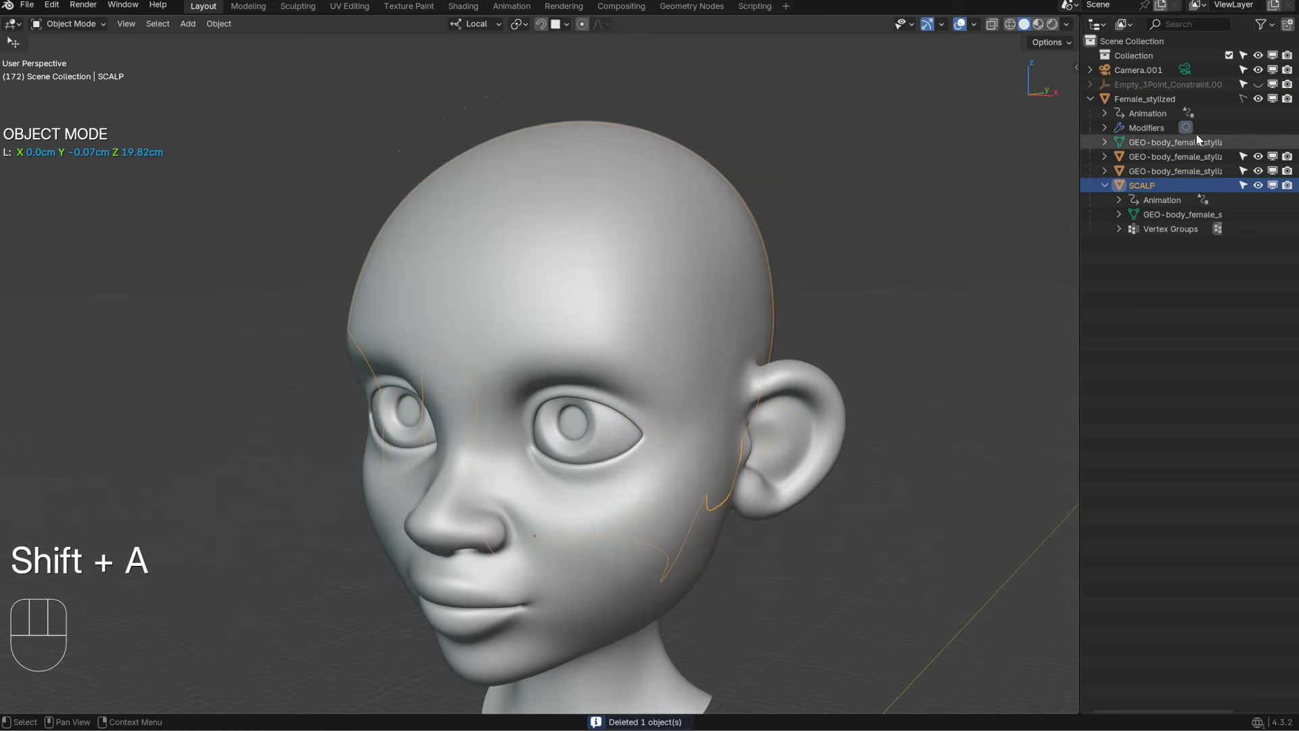
Step: Make the Female_stylized head selectable, select it and add Eyelashes hair curves to it
click(1242, 98)
click(485, 273)
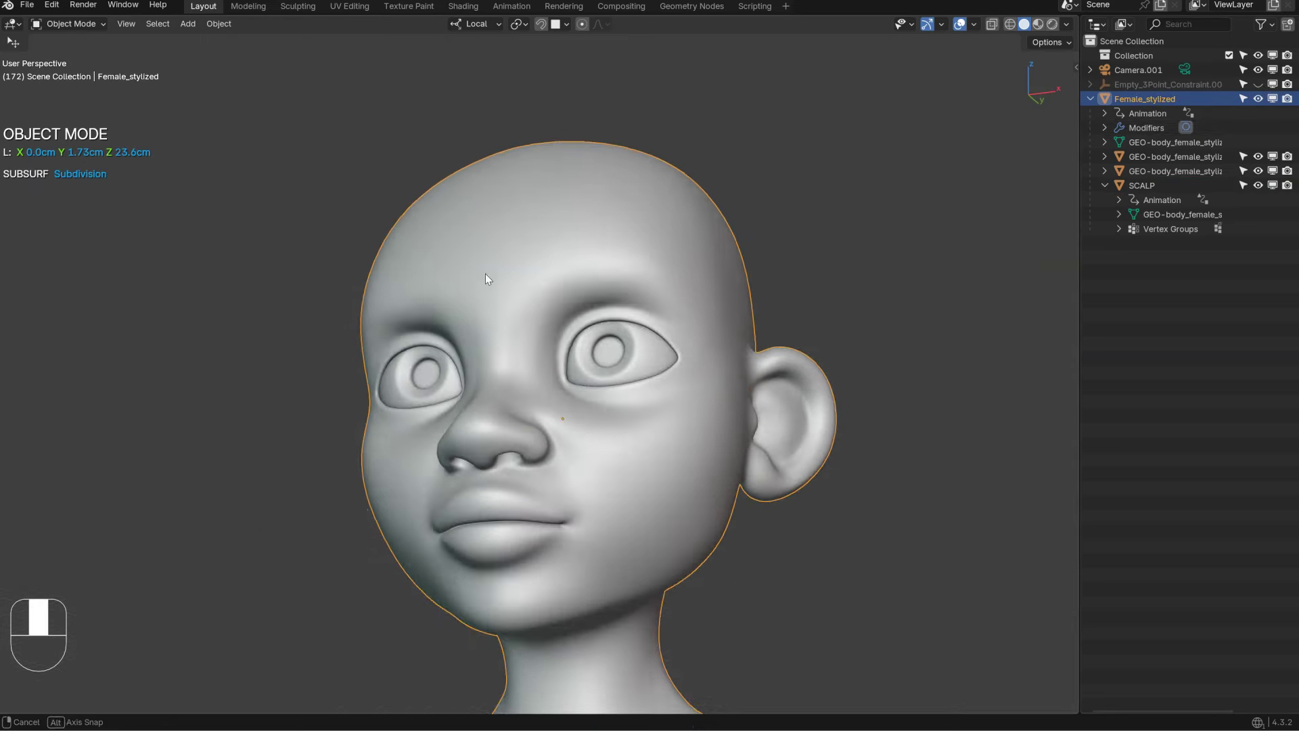
scroll(595, 272, up, 8)
key(shift+a)
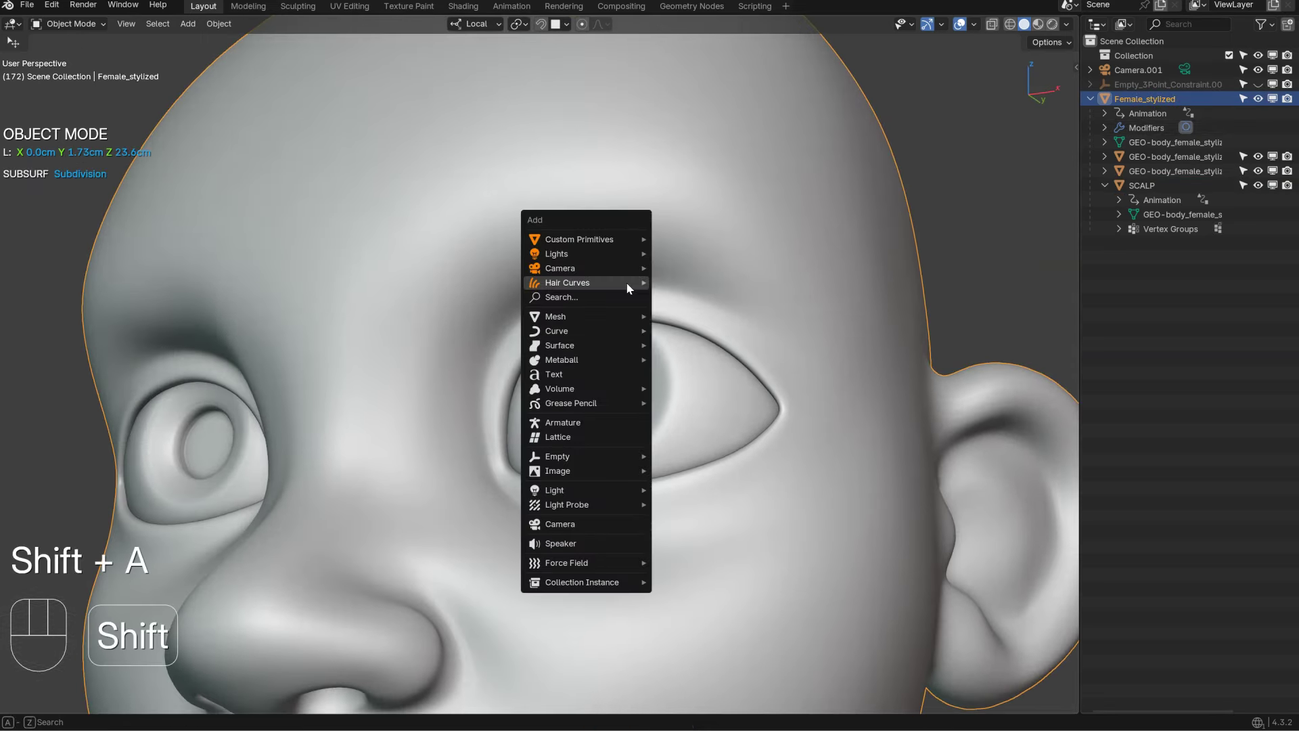
mouse_move(621, 288)
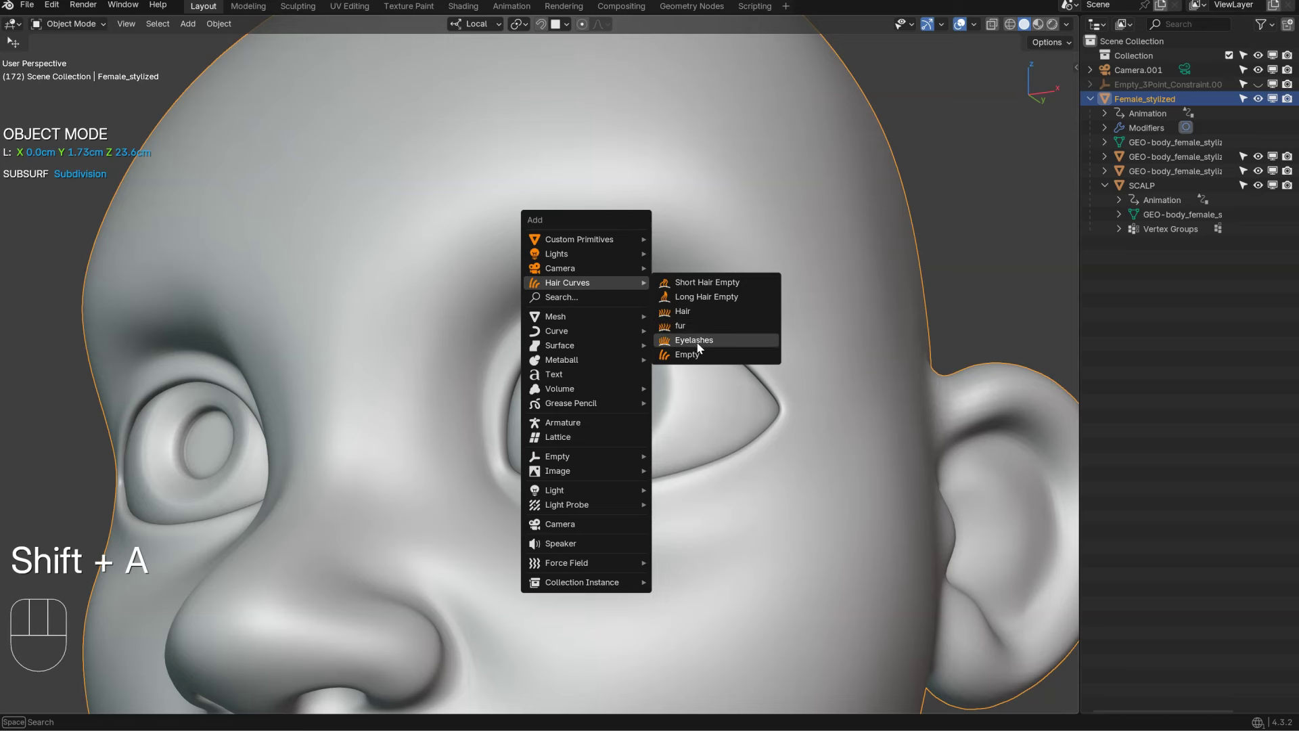
click(694, 340)
Step: Add a first lash tuft on the upper eyelid above the iris and comb it upward
mouse_move(548, 313)
ctrl+middle_down()
mouse_move(648, 260)
mouse_move(640, 293)
mouse_move(429, 365)
mouse_move(635, 271)
mouse_move(541, 352)
ctrl+middle_up()
click(629, 282)
mouse_move(541, 352)
middle_down()
mouse_move(401, 413)
mouse_move(541, 254)
middle_up()
middle_drag(488, 360, 530, 334)
key(space)
drag(521, 342, 534, 275)
middle_drag(532, 295, 203, 338)
middle_drag(608, 271, 669, 271)
mouse_move(670, 271)
shift+middle_down()
mouse_move(769, 273)
mouse_move(679, 286)
shift+middle_up()
Step: Add a second lash tuft on the upper eyelid toward the outer corner and choose the Comb brush
key(space)
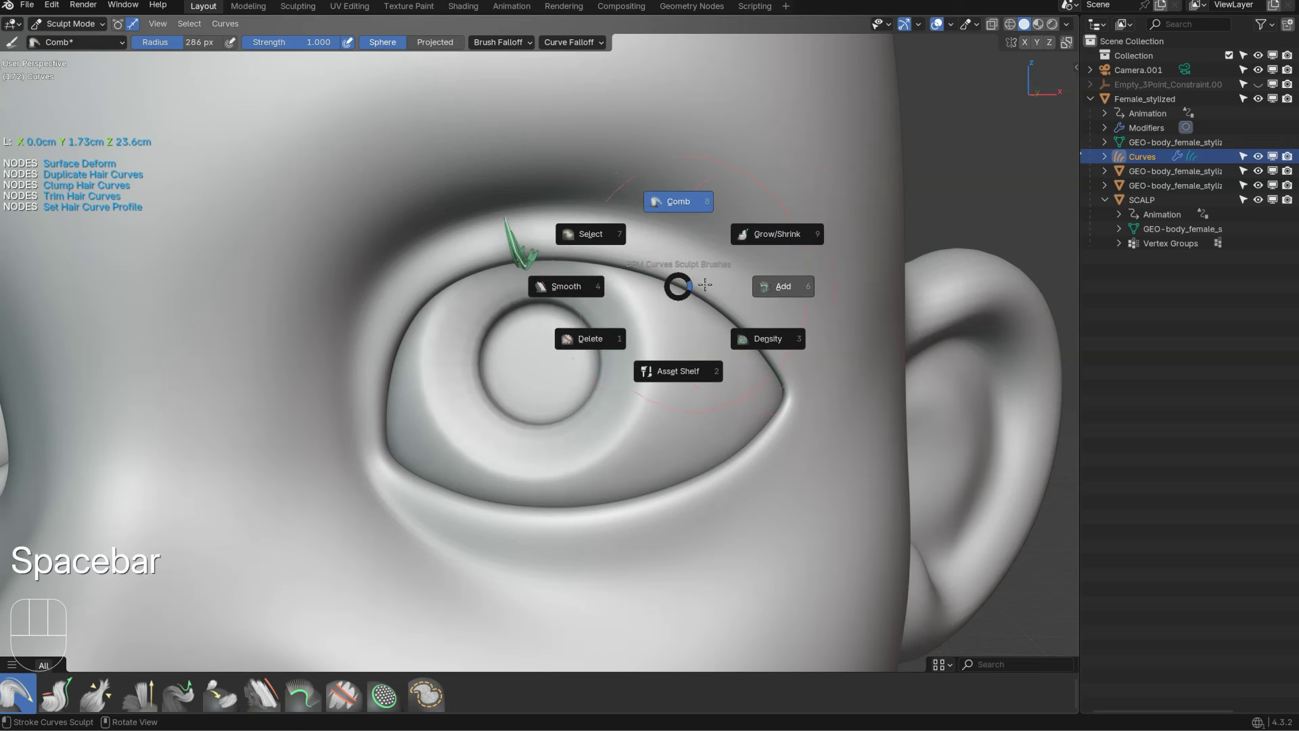
click(782, 286)
click(689, 283)
key(space)
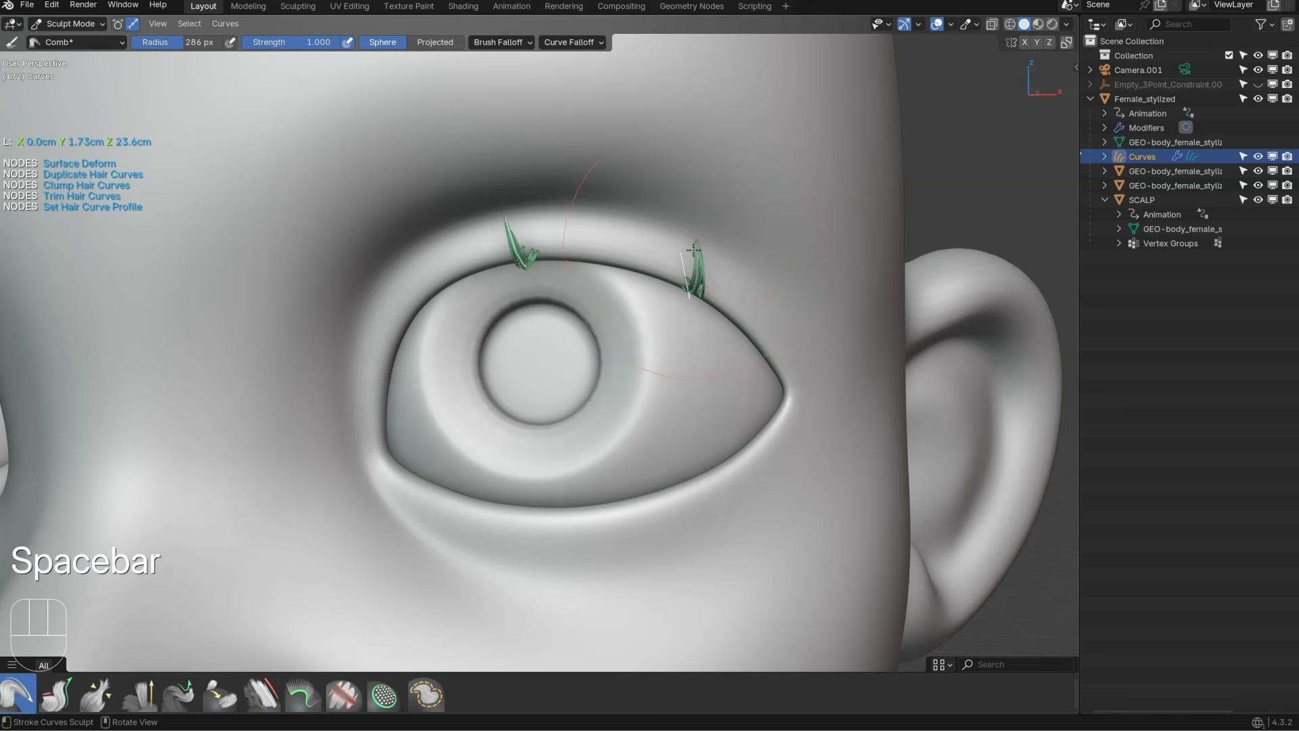
Step: Comb the second lash tuft outward and enlarge the Smooth brush radius to 193 px
key(space)
click(687, 287)
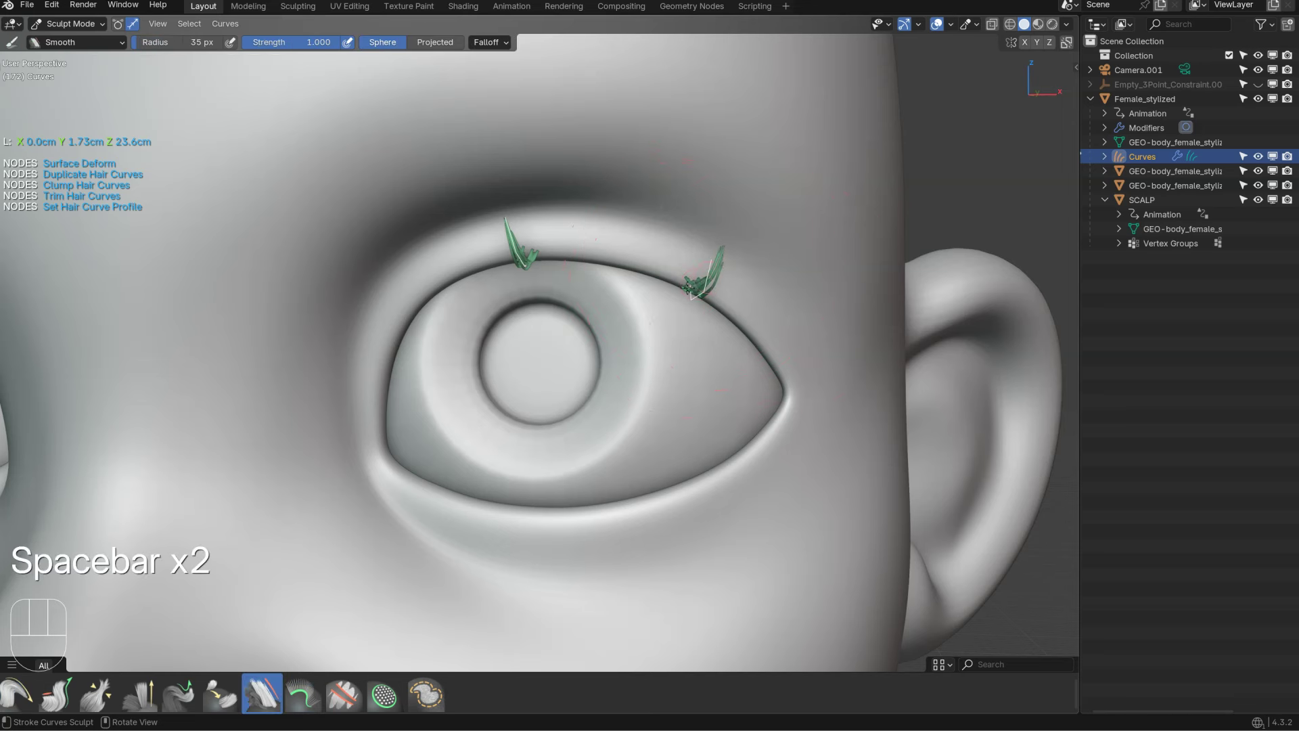
key(d)
key(f)
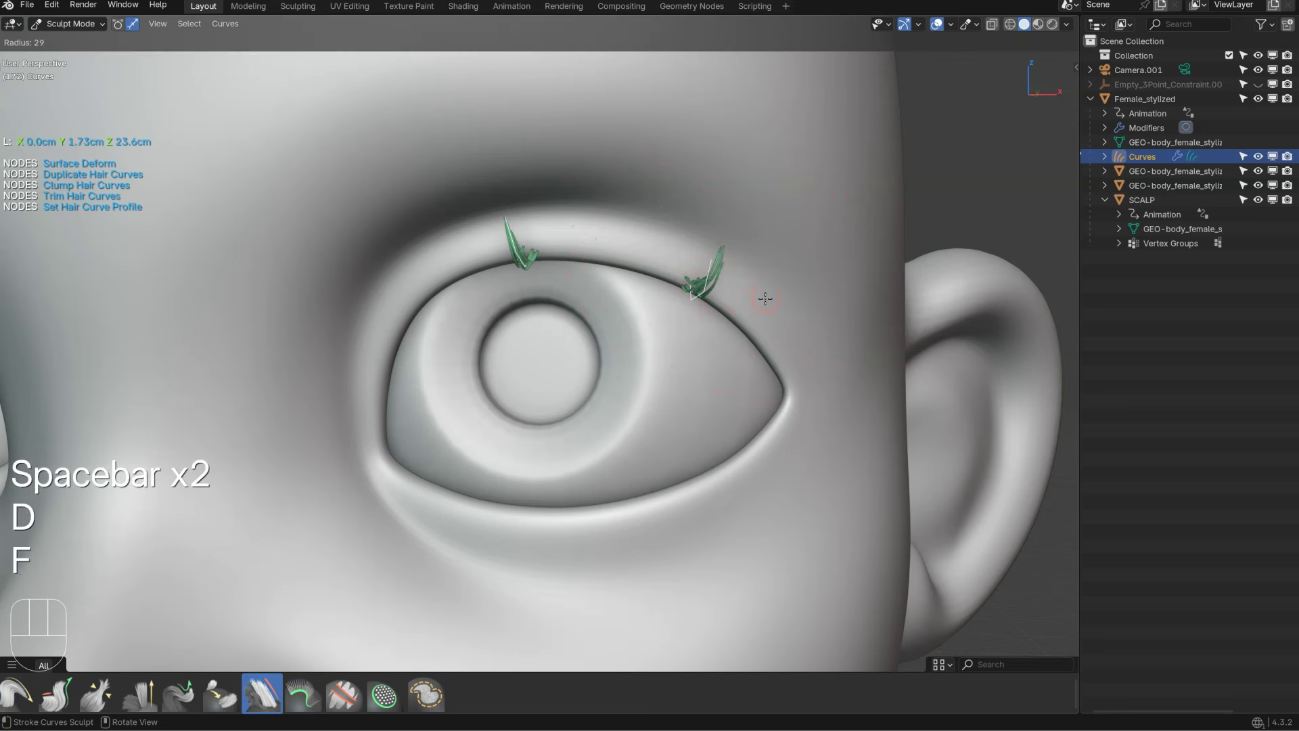
click(830, 296)
middle_drag(752, 288, 623, 284)
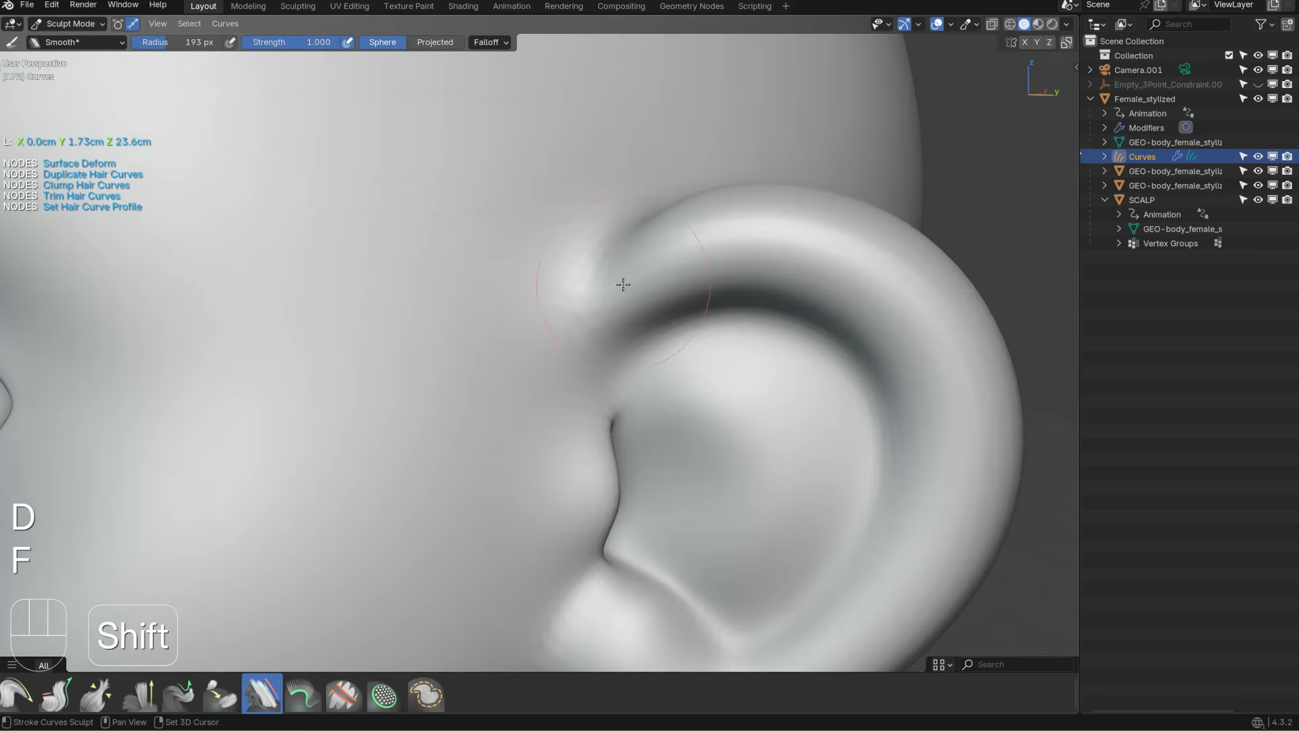
shift+middle_drag(447, 288, 846, 302)
middle_drag(338, 298, 476, 293)
Step: Adjust the outer lash tuft so that it points forward and away from the eyelid
key(space)
drag(445, 269, 427, 308)
key(space)
click(490, 192)
mouse_move(416, 308)
middle_down()
mouse_move(377, 314)
mouse_move(545, 313)
mouse_move(291, 271)
middle_up()
middle_drag(291, 271, 257, 266)
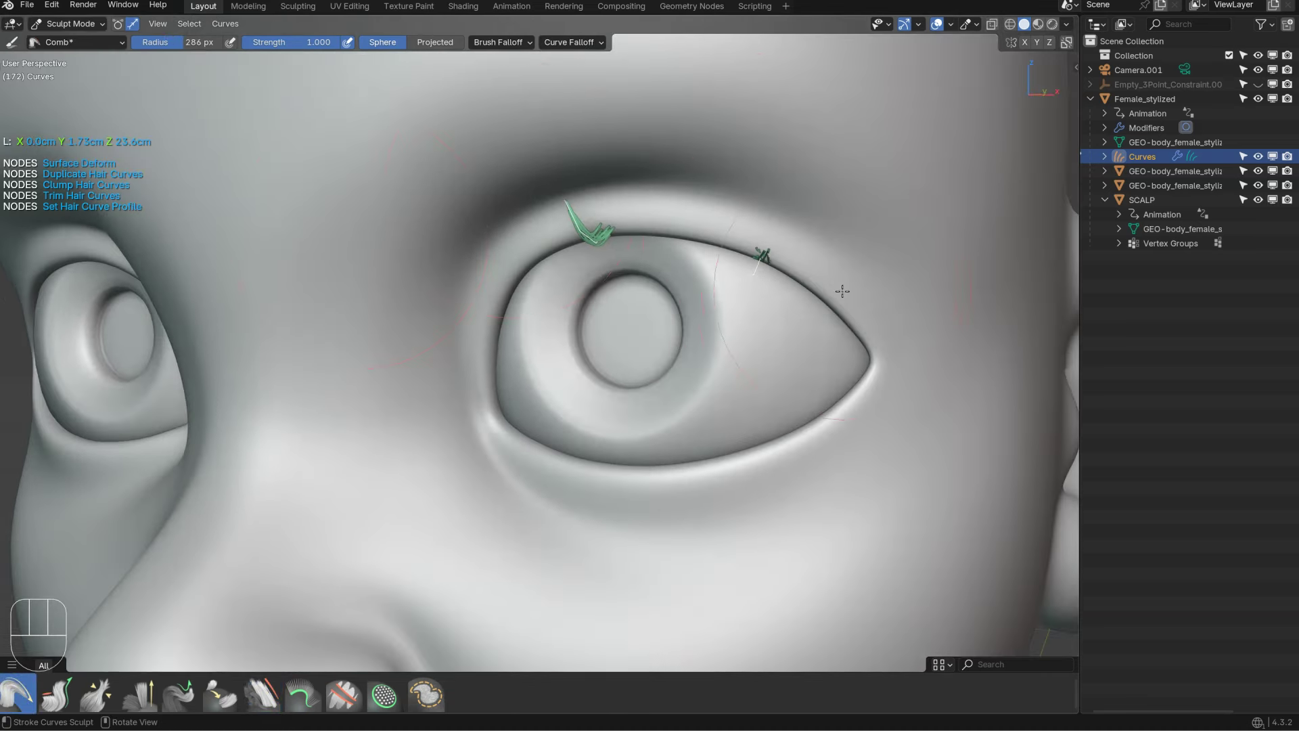
Step: Add more lash tufts along the whole upper eyelid edge, from the outer to the inner corner
key(space)
middle_drag(853, 334, 656, 314)
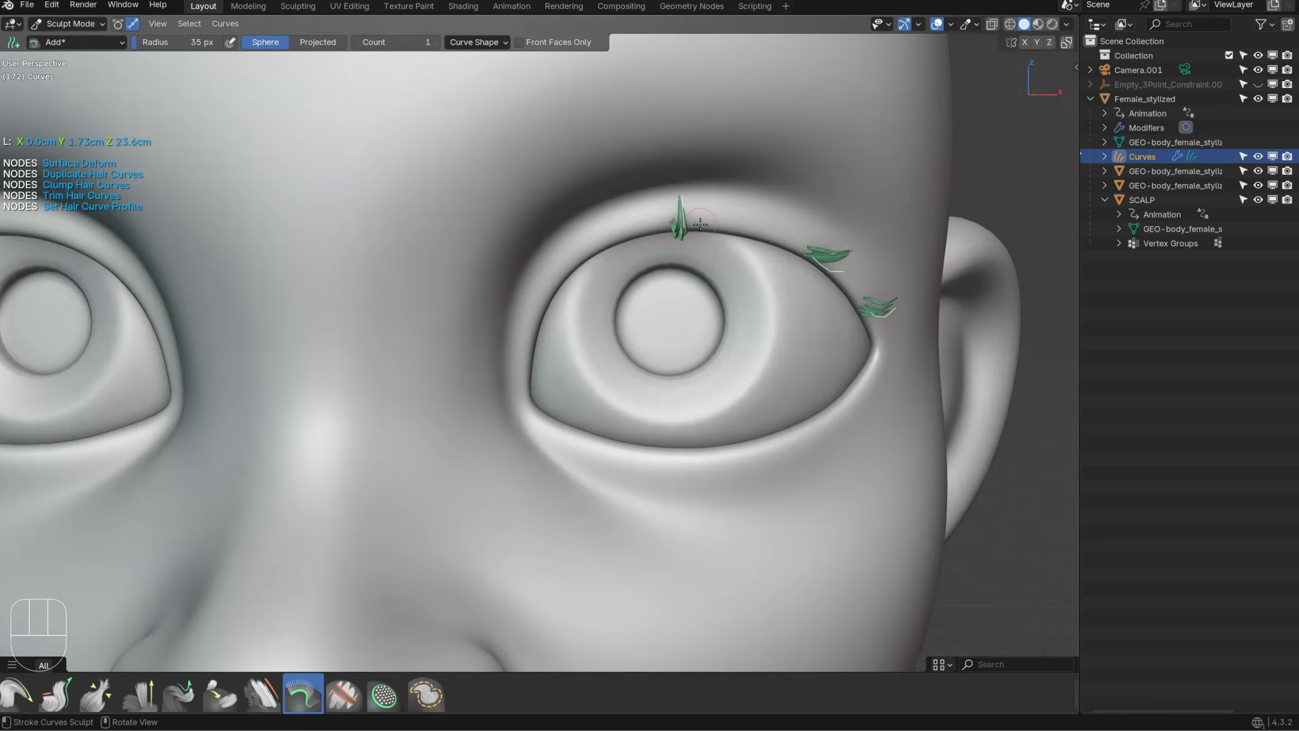
click(728, 229)
click(809, 255)
click(856, 290)
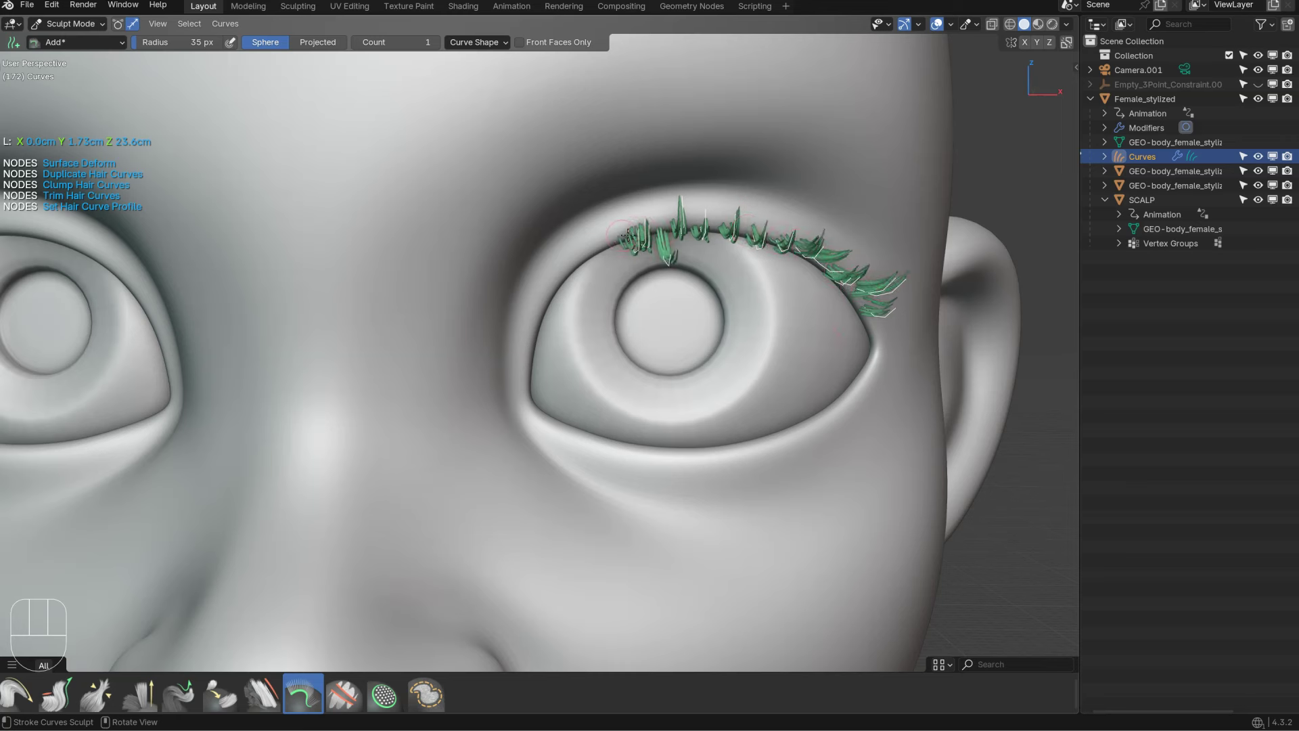
click(612, 246)
click(583, 262)
click(571, 277)
click(535, 299)
scroll(758, 268, down, 5)
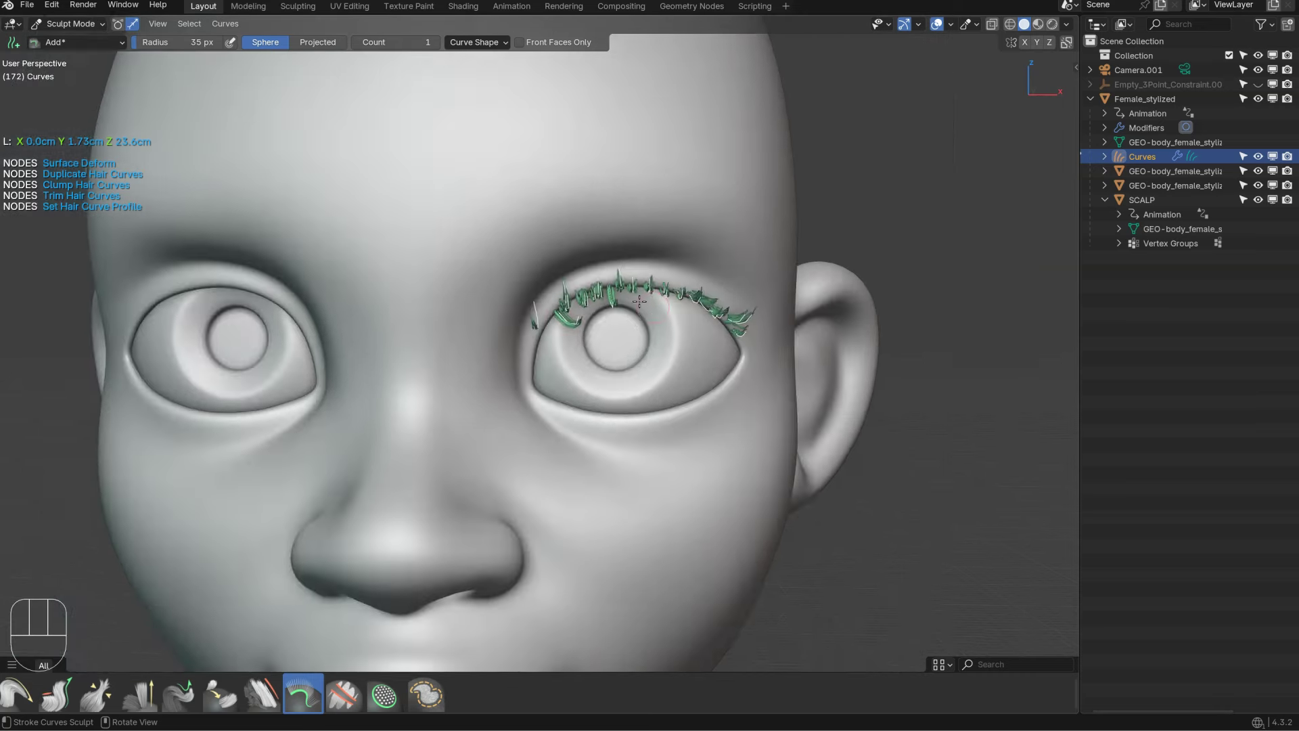
middle_drag(759, 268, 478, 324)
Step: Delete the eyelash curves object in Object Mode
key(Tab)
key(x)
click(443, 242)
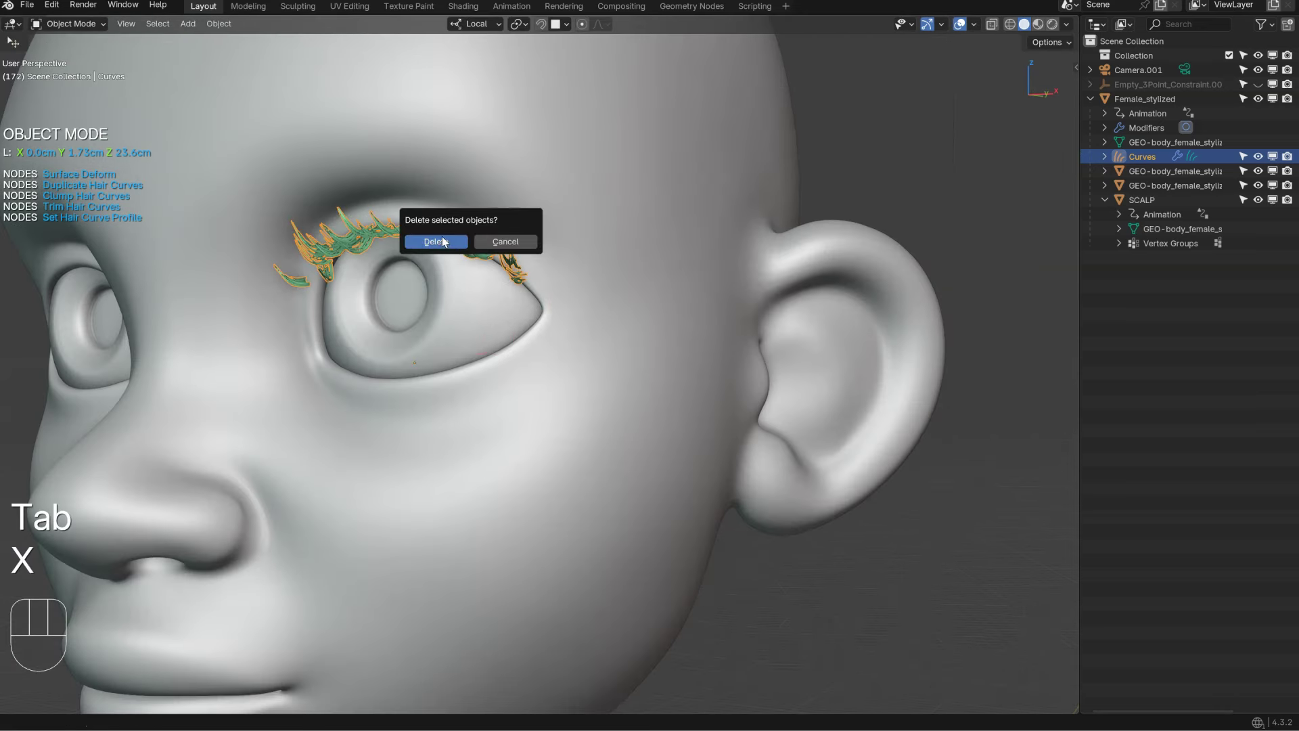
click(453, 228)
Step: Select the SCALP mesh and add Empty hair curves to it
ctrl+middle_drag(454, 227, 447, 318)
click(626, 275)
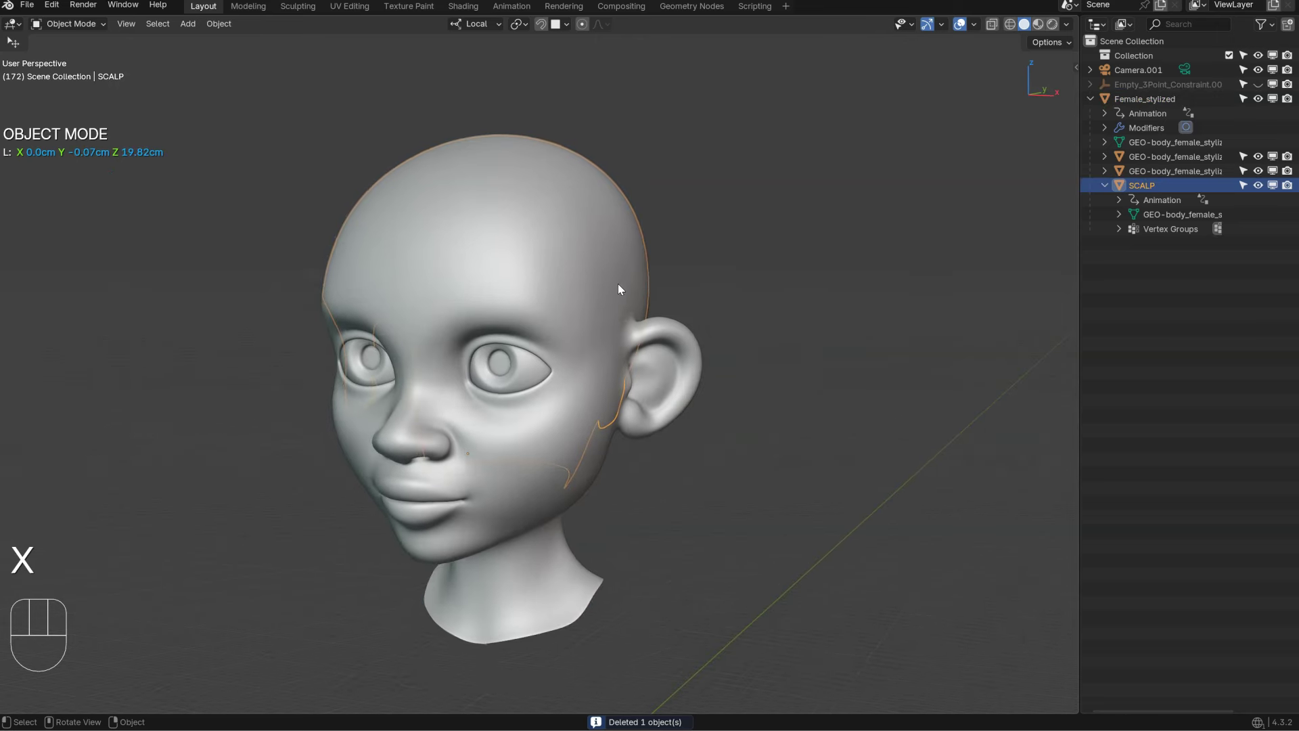
shift+middle_drag(618, 283, 640, 238)
key(shift+a)
mouse_move(649, 245)
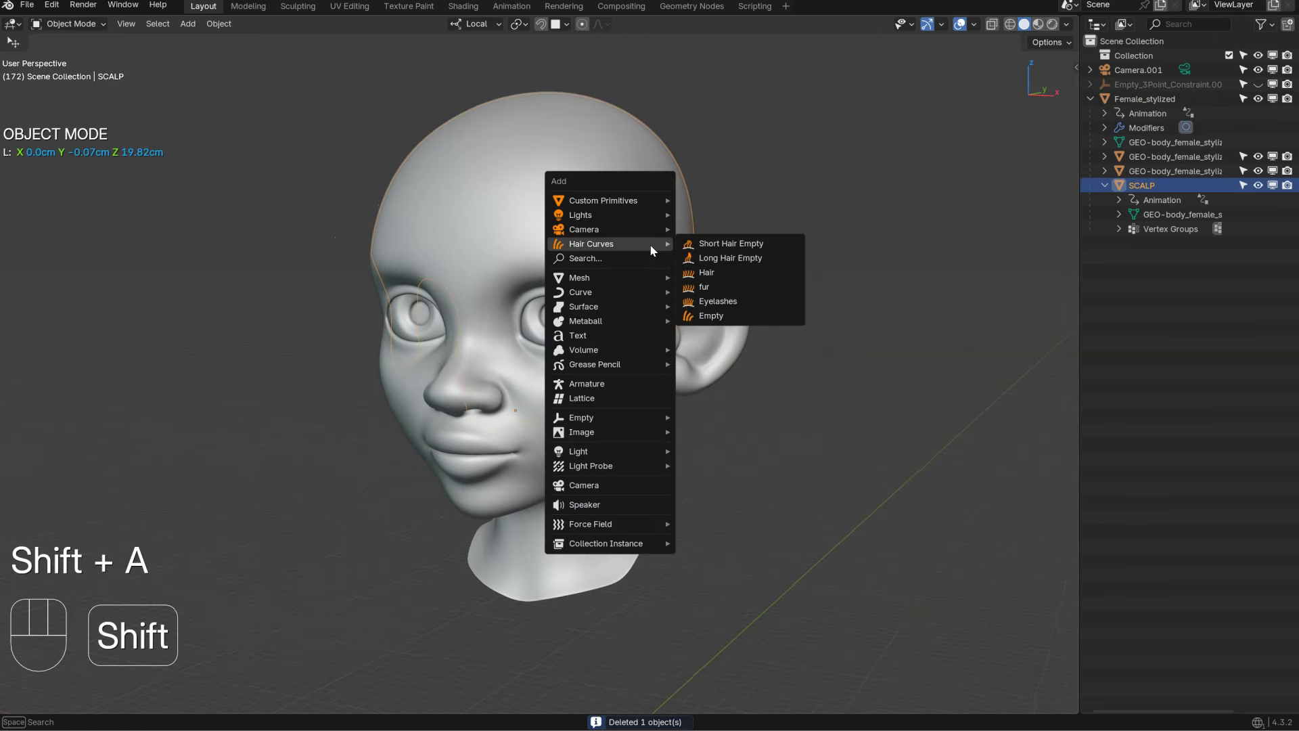
click(710, 318)
Step: Open the Geometry Node Editor for the curves and move the Group Output node away to make room
key(less)
key(less)
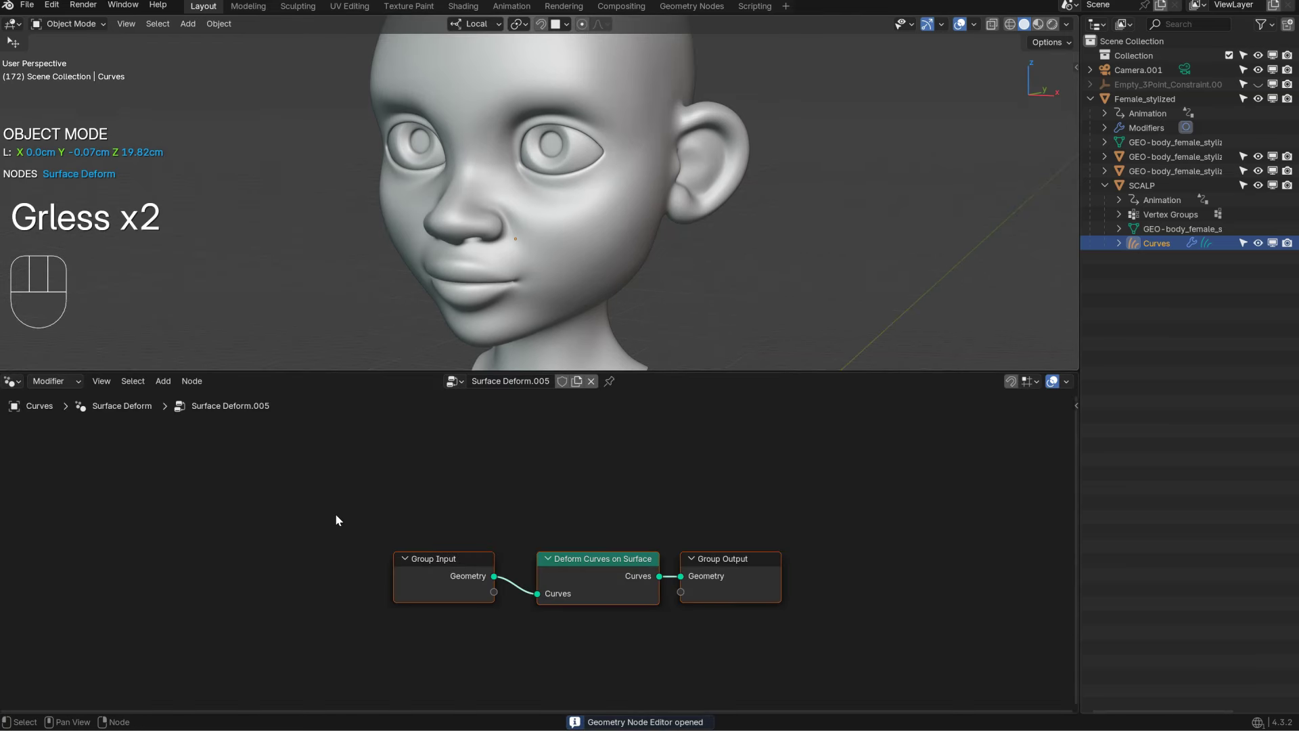
click(669, 590)
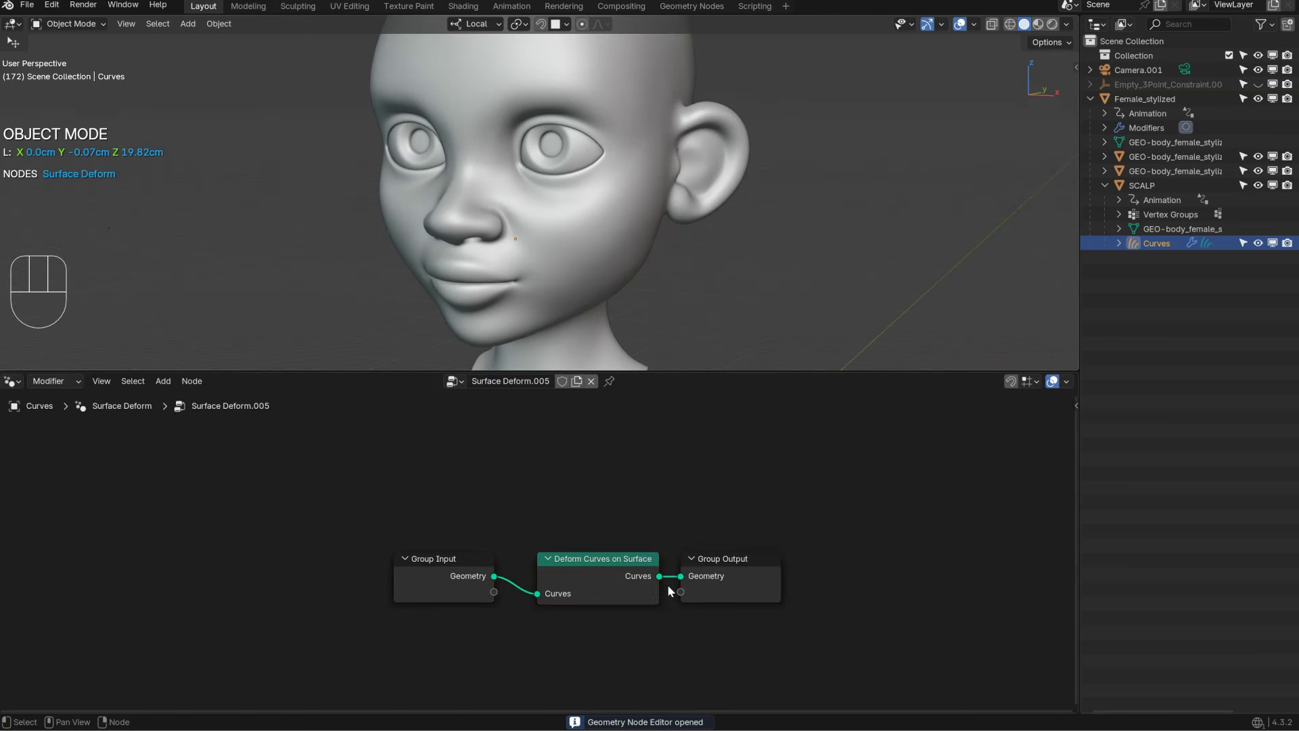
drag(731, 582, 921, 583)
middle_drag(812, 595, 604, 566)
shift+middle_drag(582, 176, 586, 287)
Step: Insert a Generate Hair Curves node between Deform Curves on Surface and Group Output
drag(450, 546, 517, 543)
text(ge)
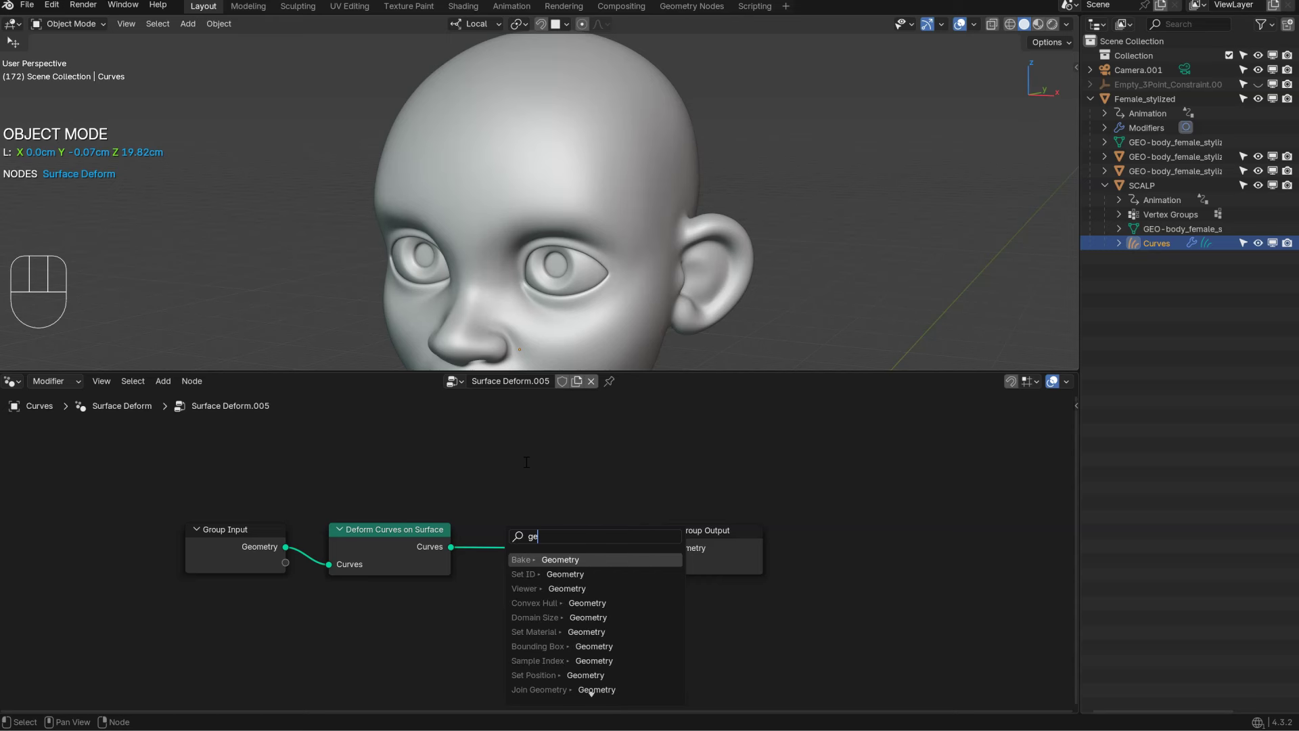
text(ne)
key(Return)
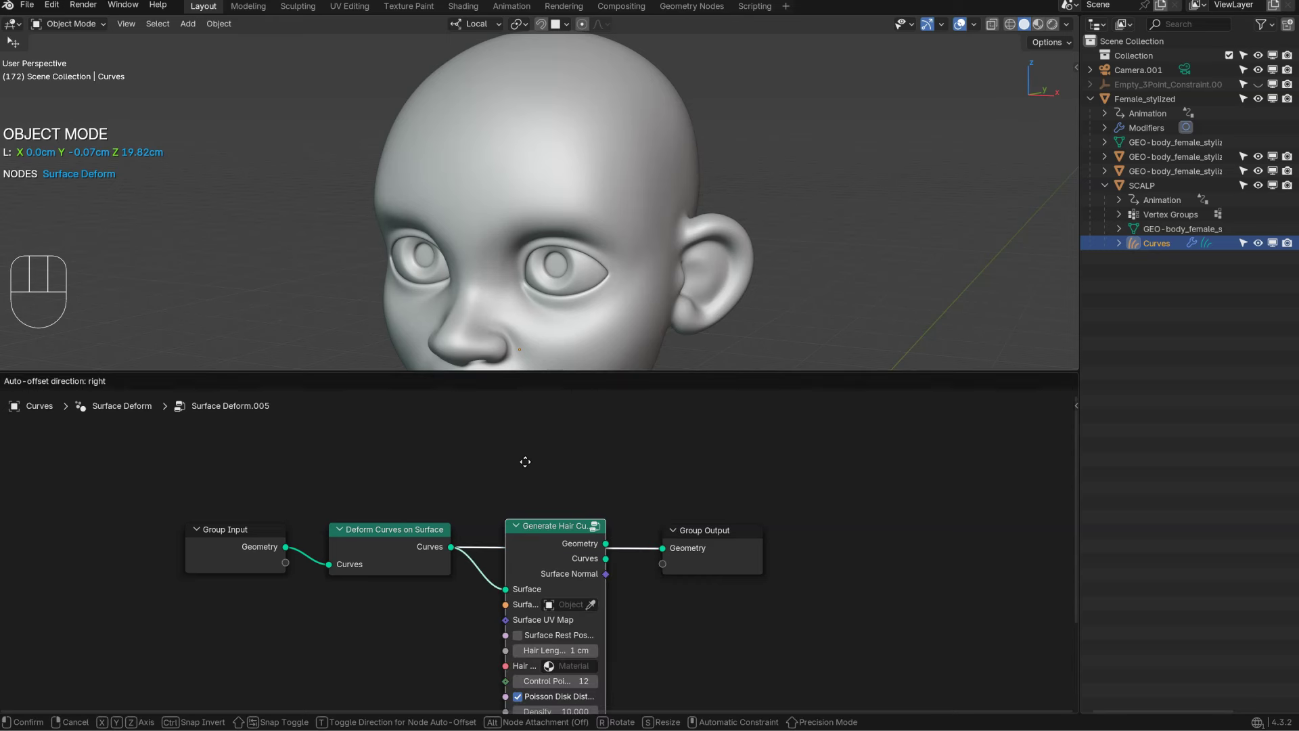
click(528, 433)
Step: Set the Generate Hair Curves surface object to SCALP and hide the viewport overlays
click(572, 574)
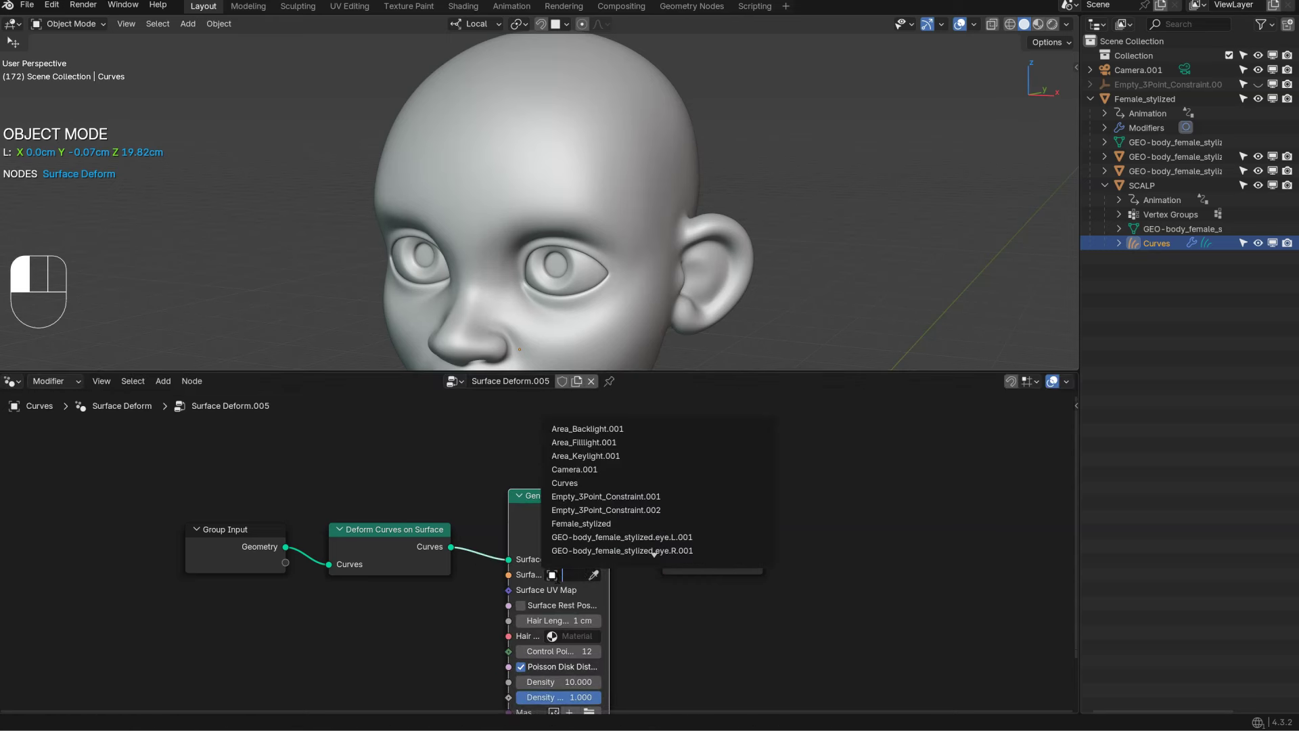
text(sca)
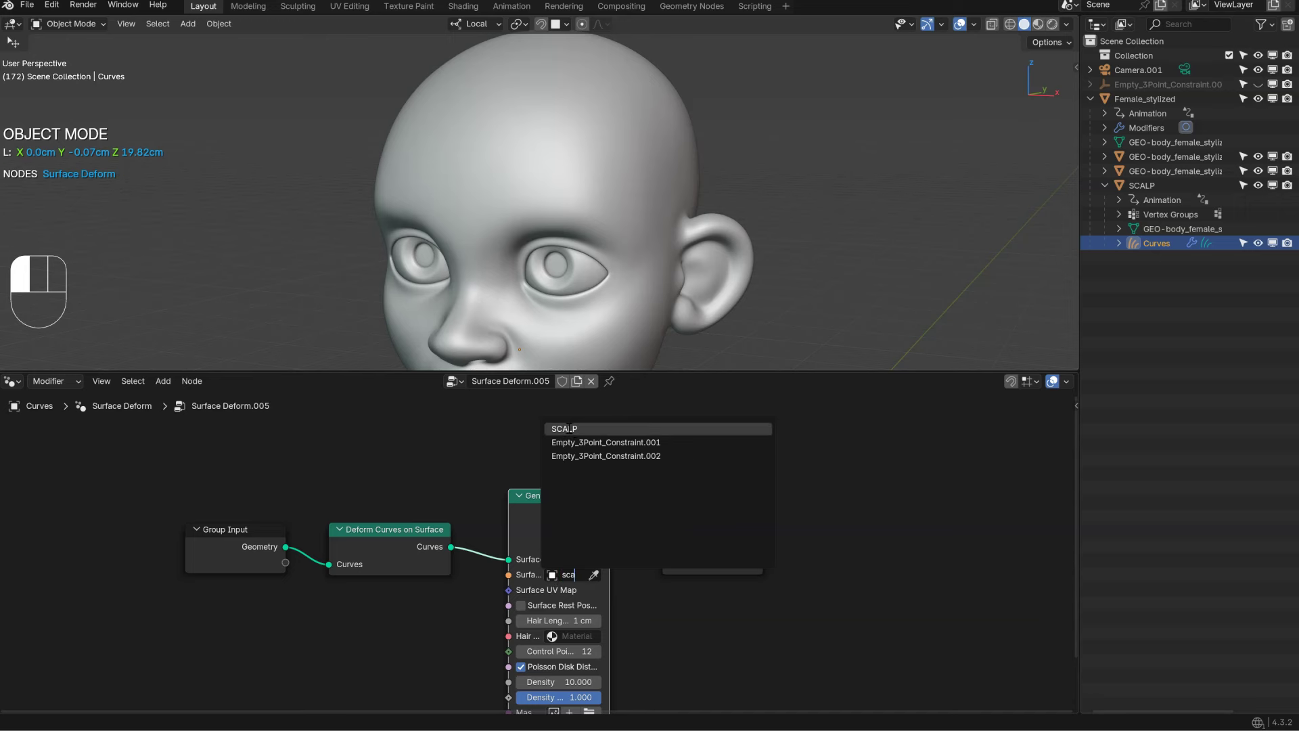
click(575, 430)
drag(729, 546, 894, 540)
middle_drag(873, 347, 615, 164)
key(shift+alt+z)
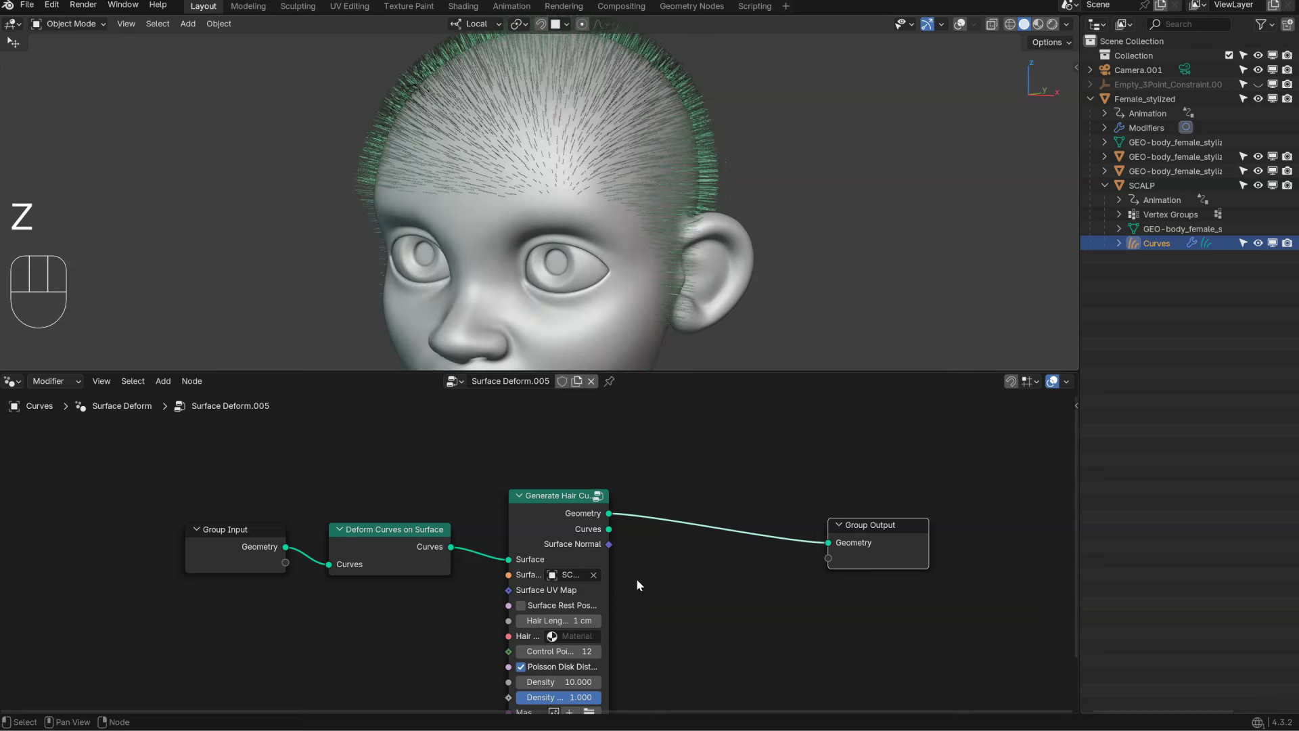
Step: Insert a Set Hair Curve Profile node between Generate Hair Curves and Group Output
drag(609, 514, 687, 538)
text(pro)
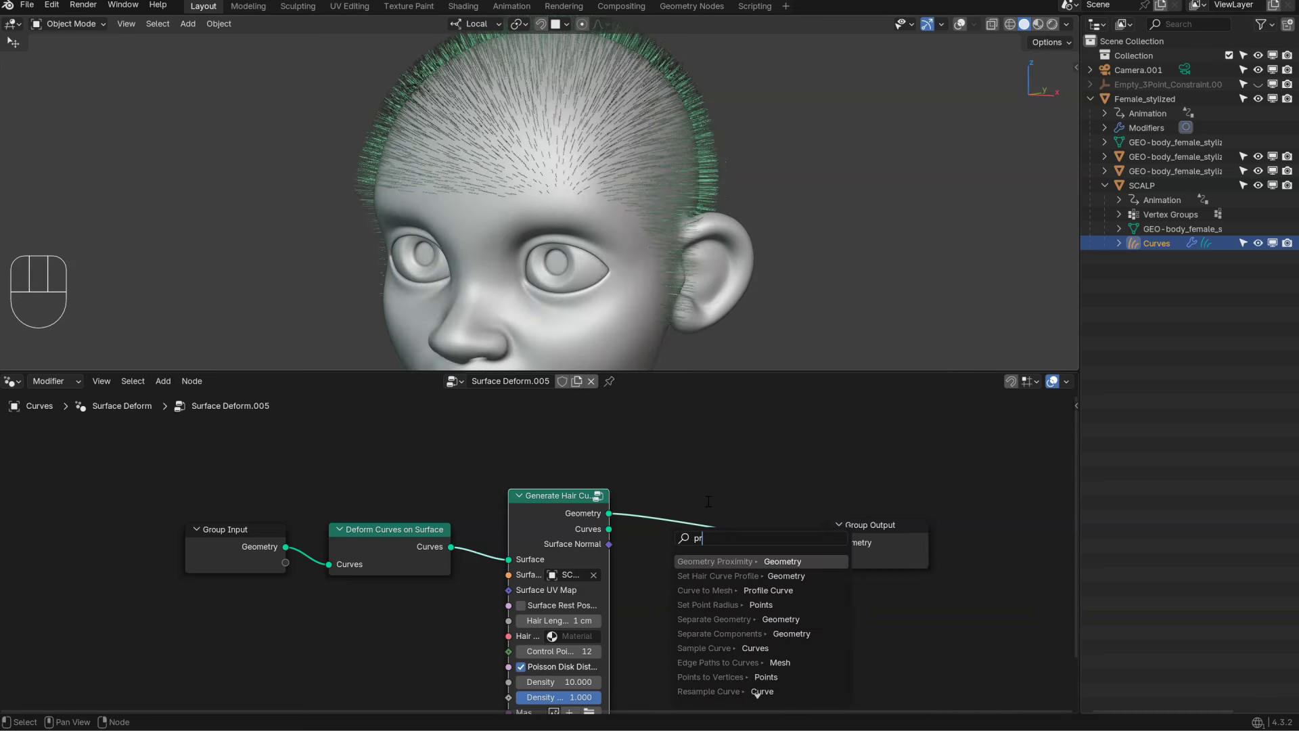
key(Down)
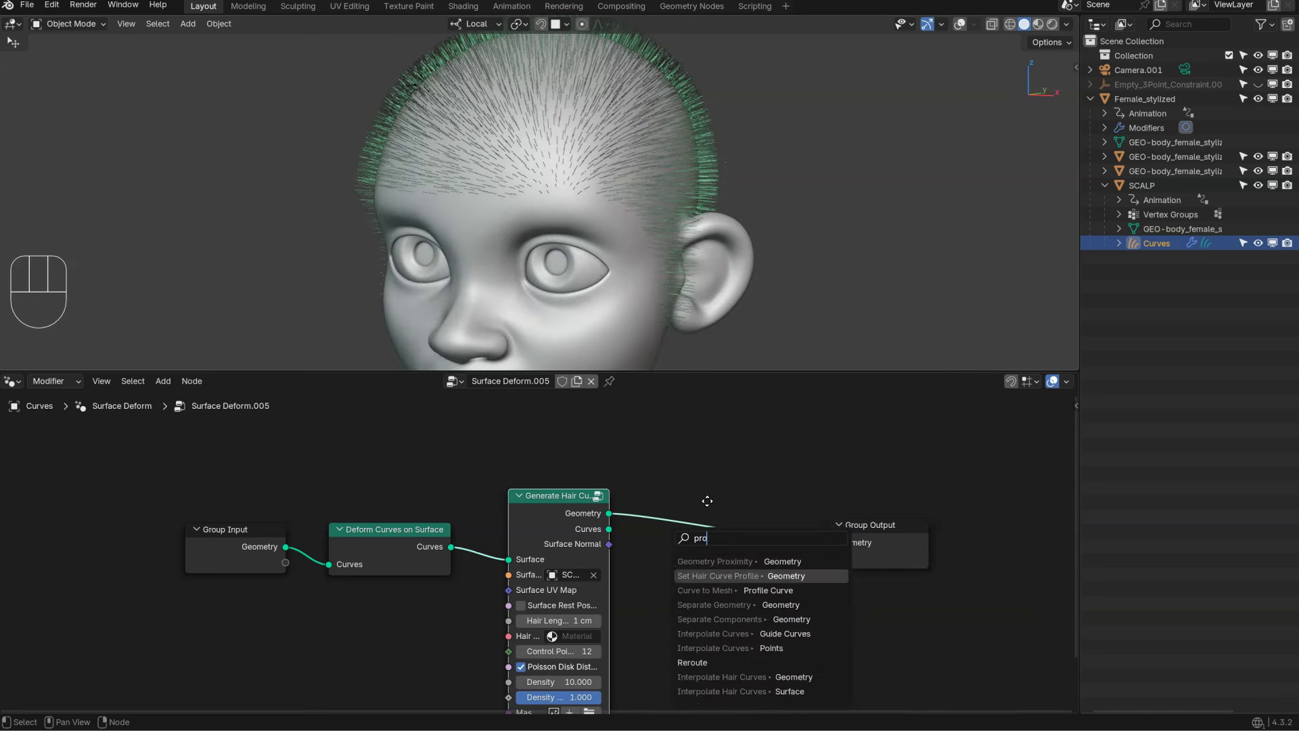
key(Return)
click(710, 474)
Step: Set the hair curve profile's Radius to 0.03 cm and its Shape to 0
click(724, 564)
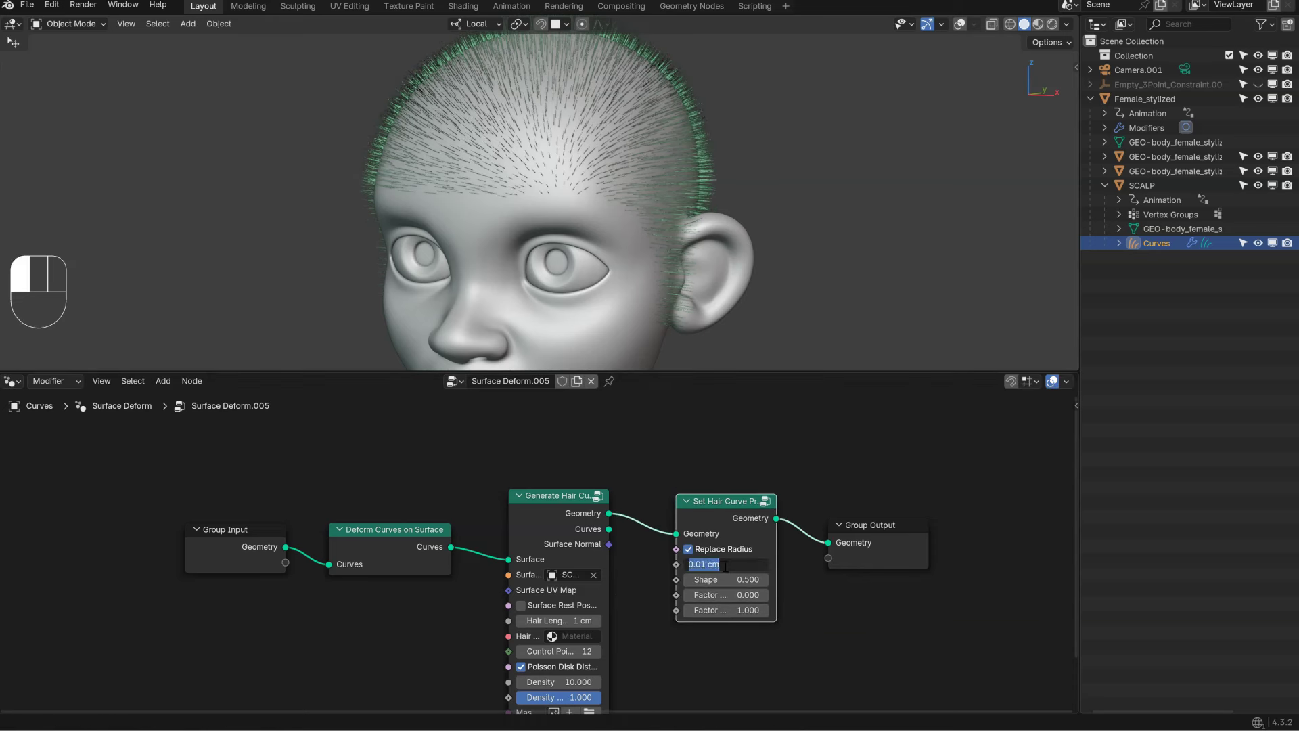
text(.03)
key(Return)
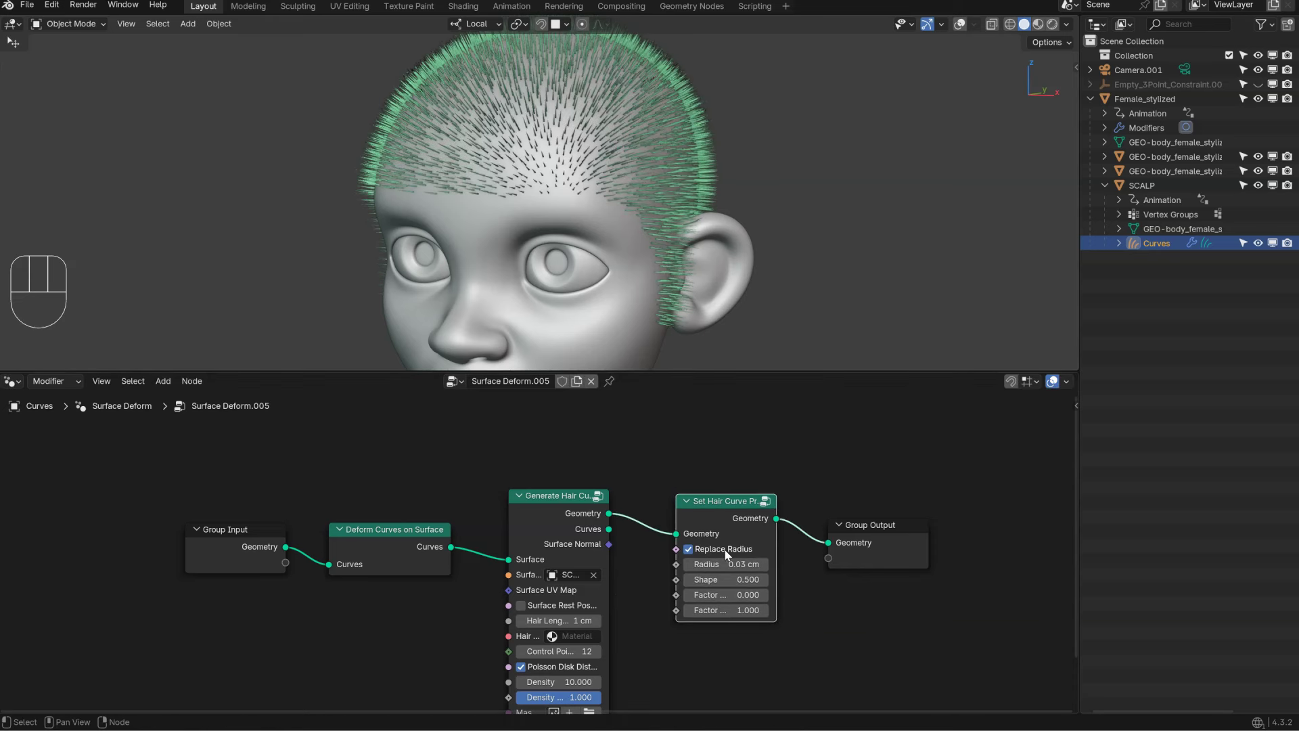
click(718, 580)
text(0)
key(Return)
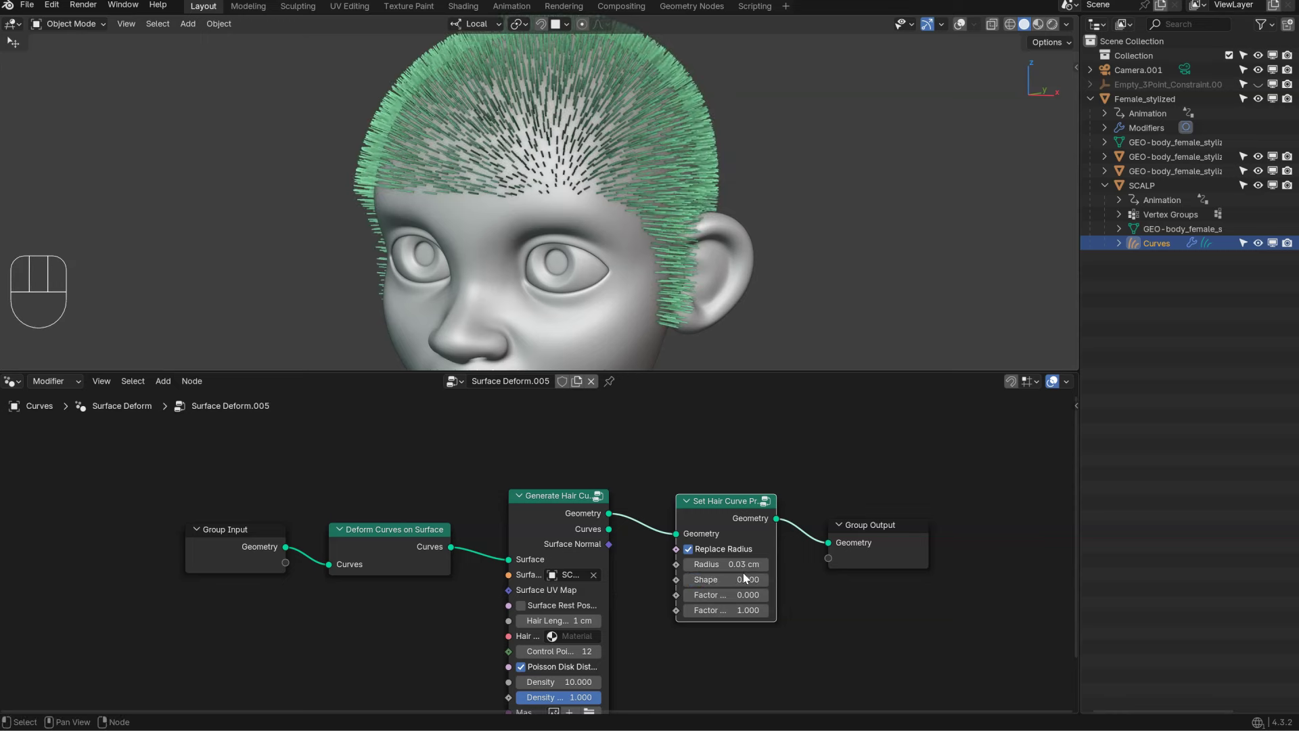
mouse_move(539, 160)
middle_down()
mouse_move(793, 161)
mouse_move(615, 144)
mouse_move(534, 155)
middle_up()
ctrl+middle_drag(593, 518, 451, 545)
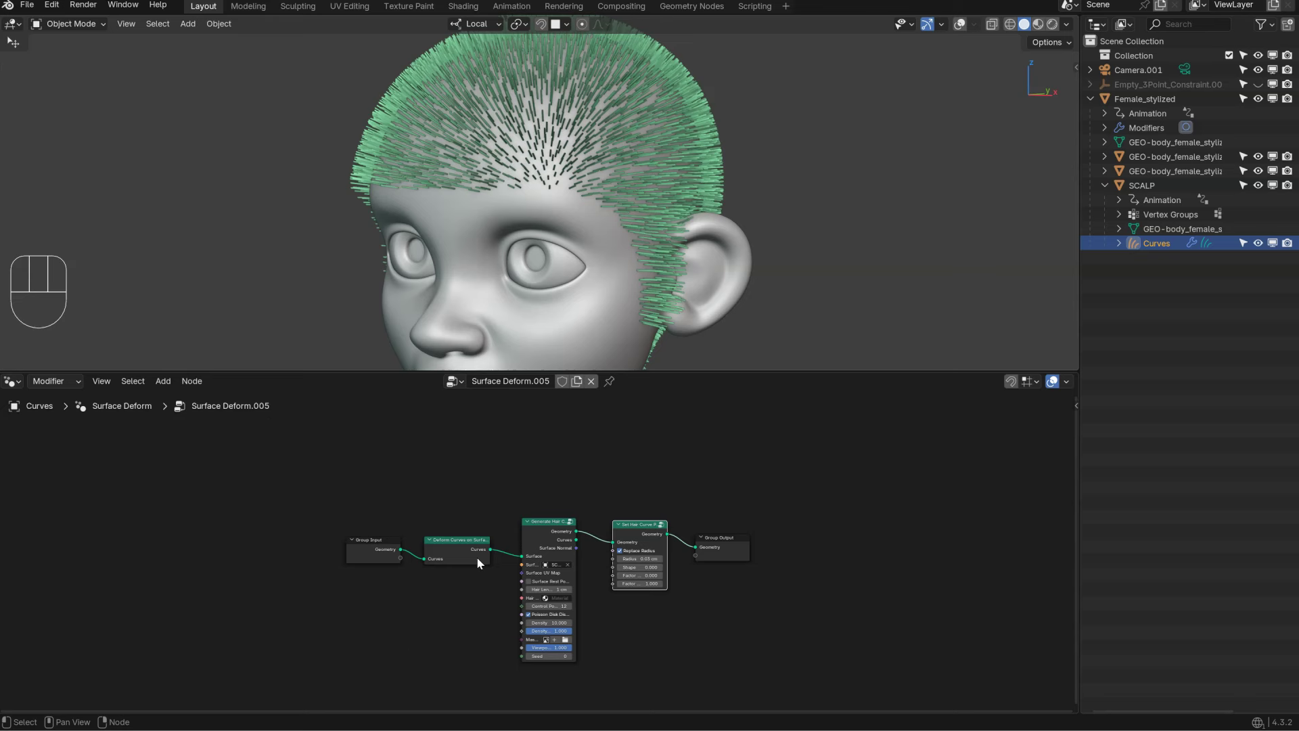
middle_drag(590, 519, 553, 492)
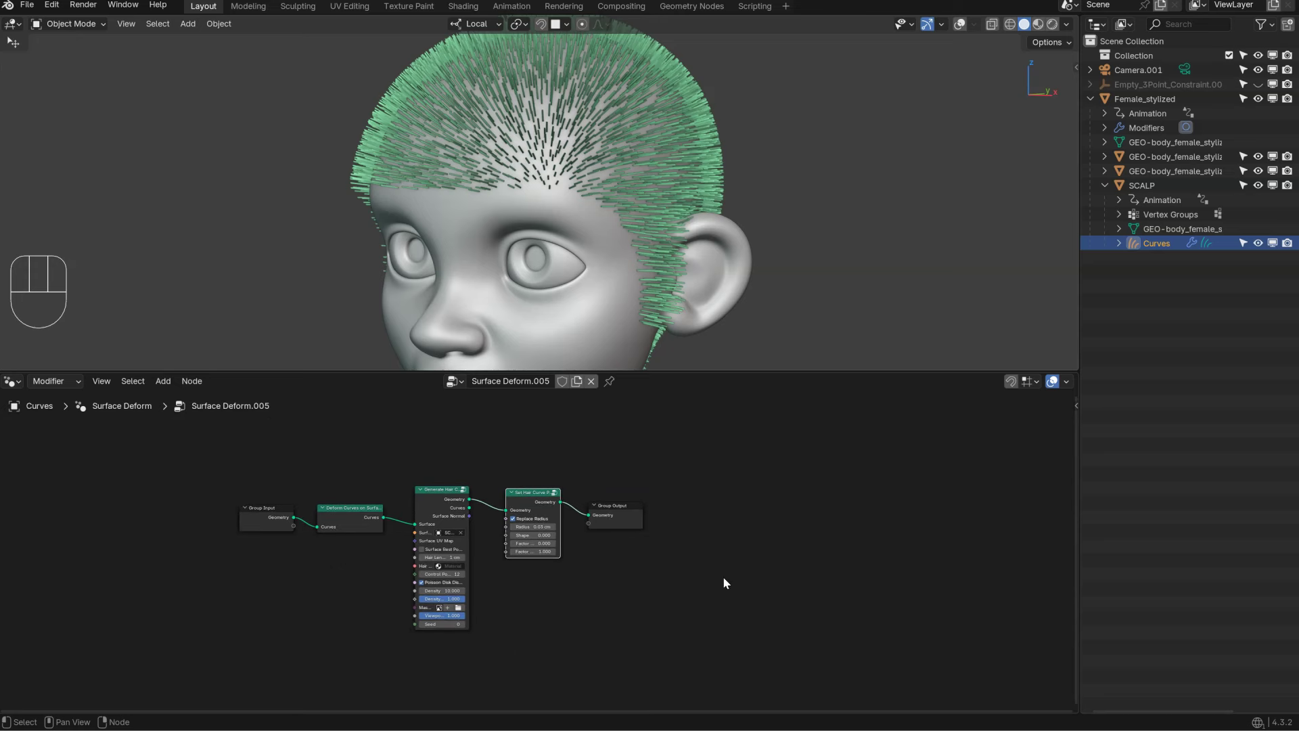
Step: Close the Geometry Node Editor and delete the generated hair curves object
key(less)
middle_drag(548, 323, 567, 325)
ctrl+middle_drag(567, 325, 647, 281)
key(less)
key(less)
ctrl+middle_drag(717, 261, 679, 314)
click(743, 282)
key(x)
click(741, 283)
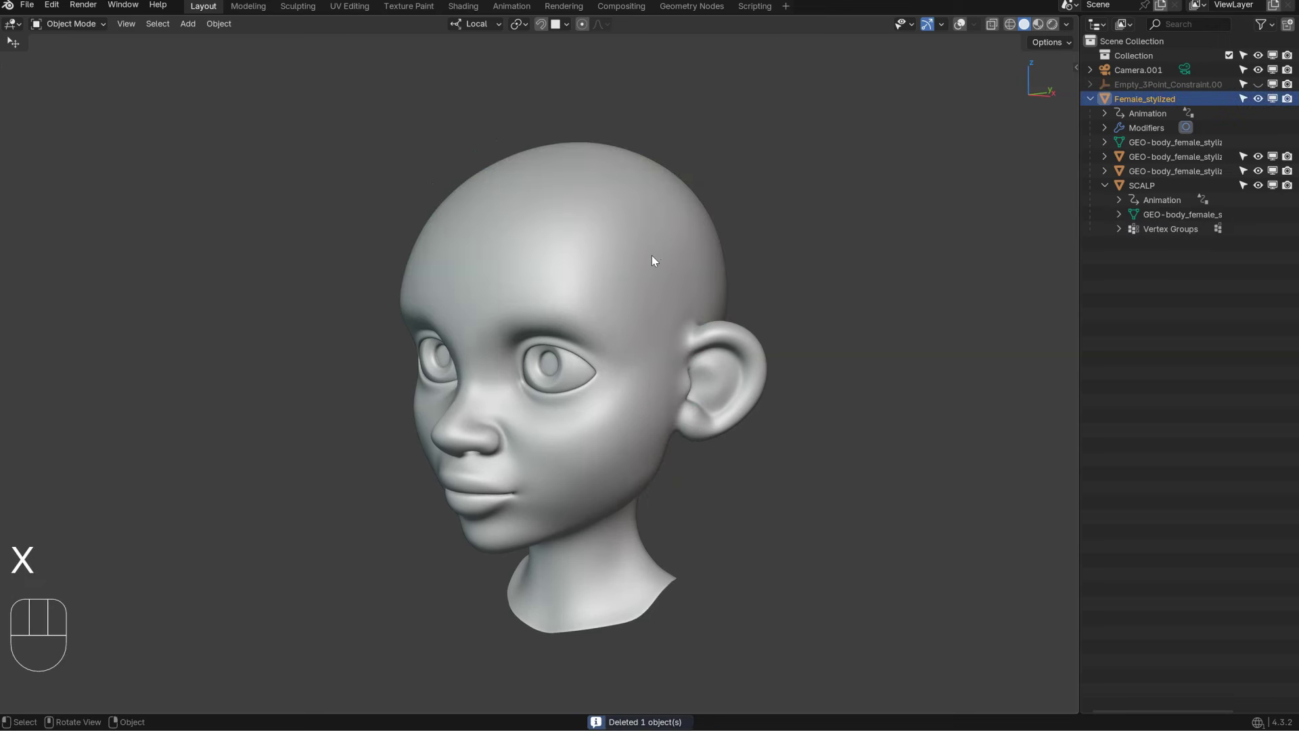
Step: Add Long Hair Empty curves to the SCALP mesh and place one tuft above the forehead
key(shift+a)
mouse_move(655, 274)
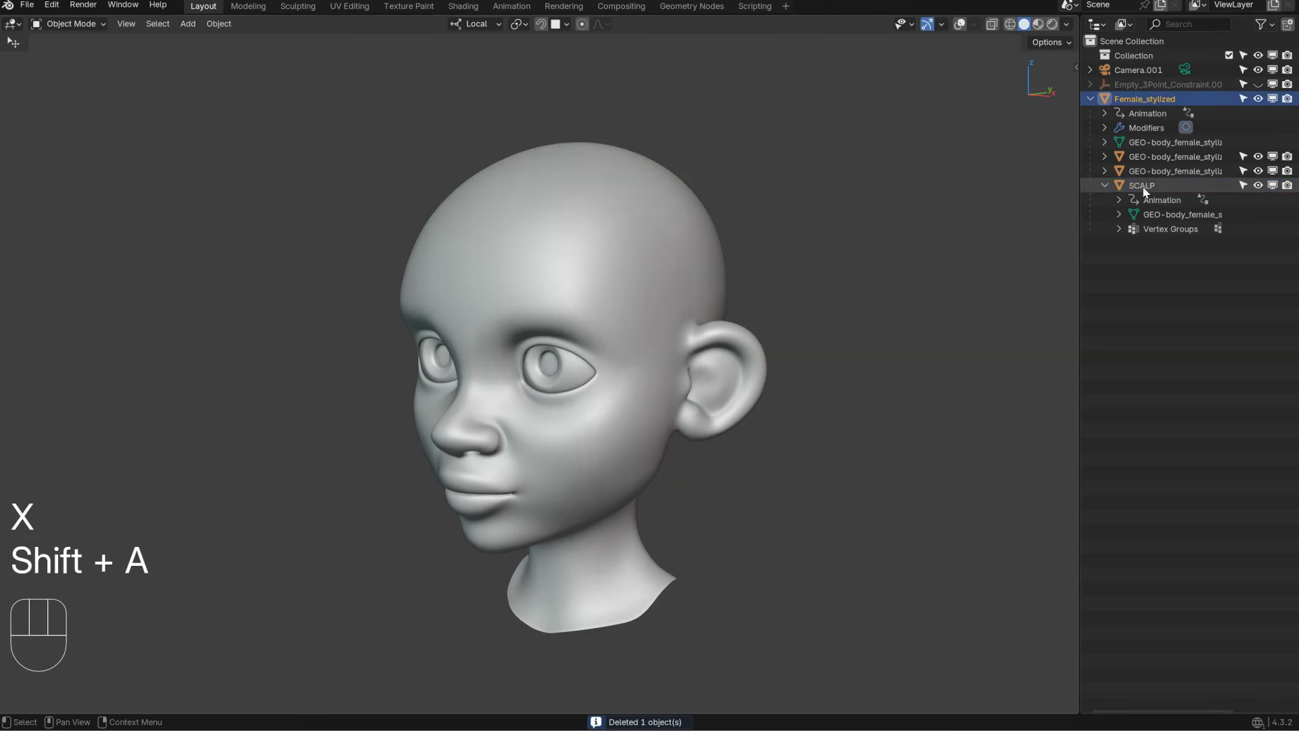
click(1143, 186)
key(shift+a)
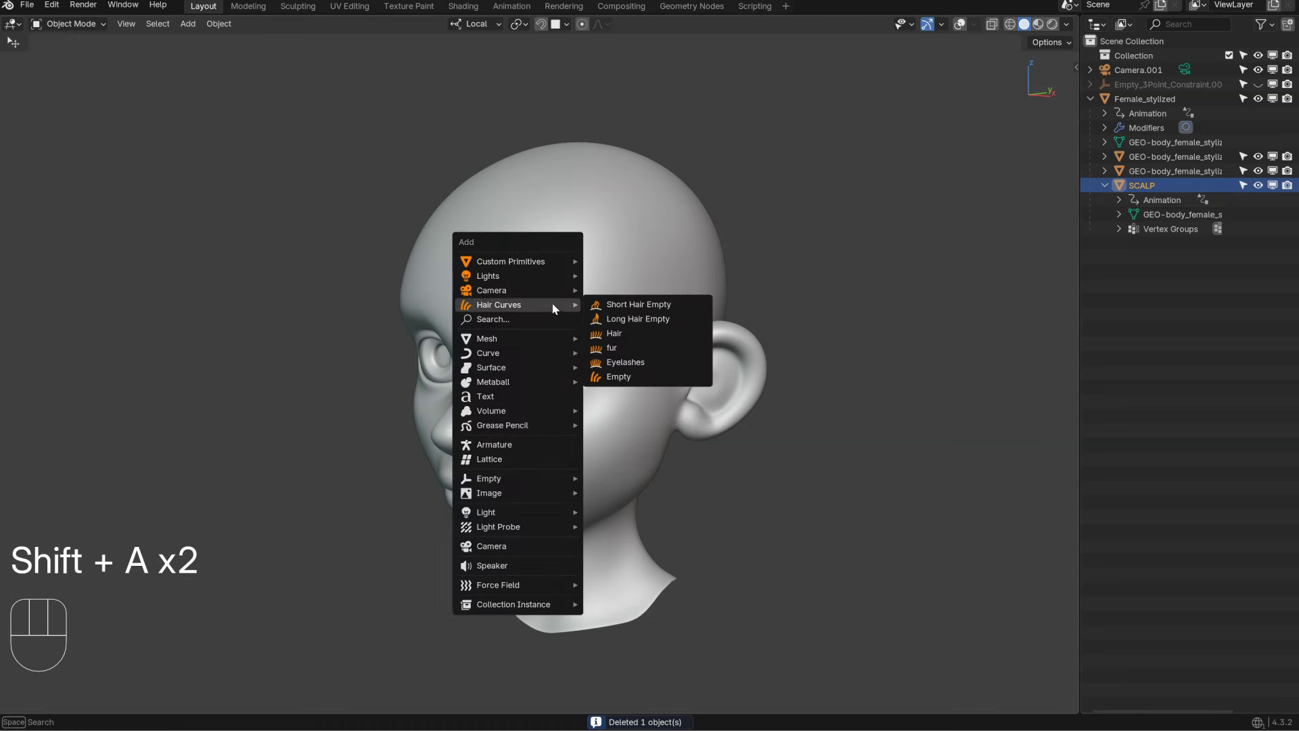
click(638, 318)
click(494, 235)
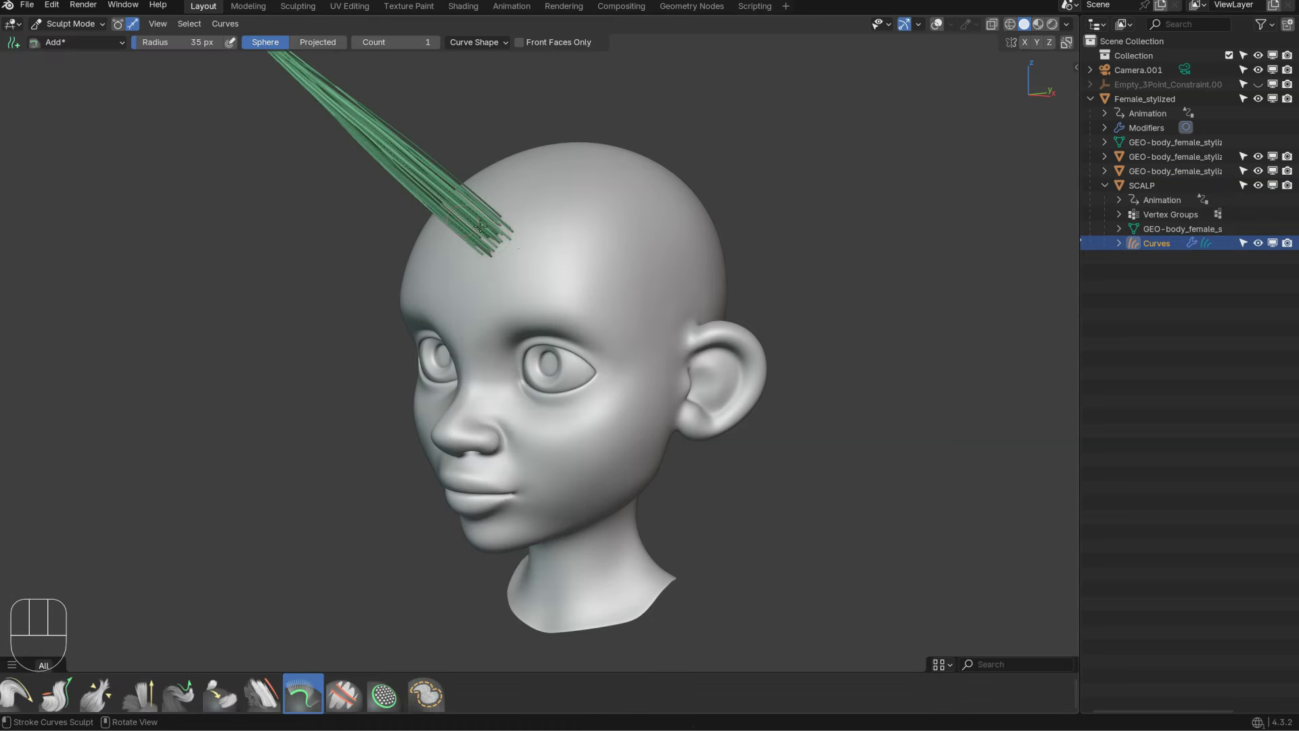
Step: Open the modifier list of the long hair curves and select the Duplicate Hair Curves modifier
shift+middle_drag(527, 216, 655, 325)
key(apostrophe)
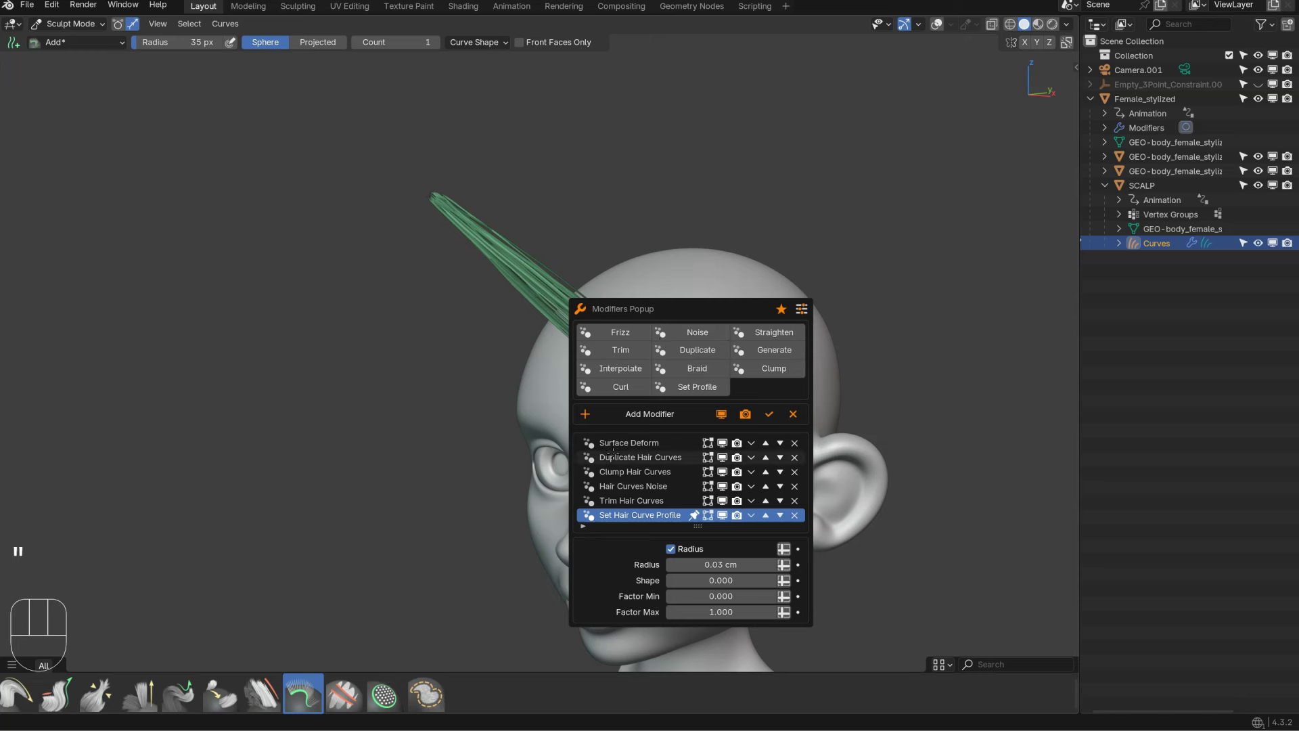
click(616, 457)
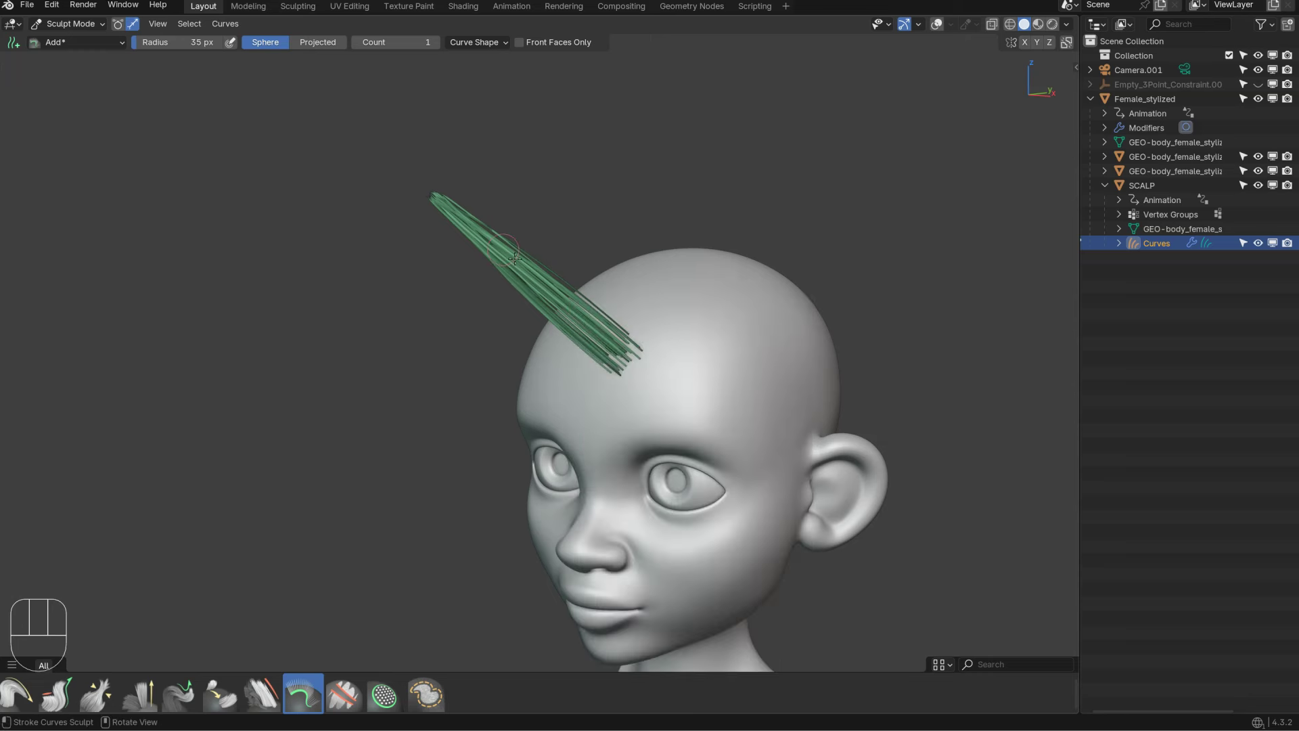
Step: Leave sculpting and delete the long hair curves object from the SCALP mesh
middle_drag(637, 371, 712, 360)
key(Tab)
mouse_move(750, 320)
shift+middle_down()
mouse_move(683, 320)
mouse_move(613, 264)
shift+middle_up()
key(x)
click(689, 278)
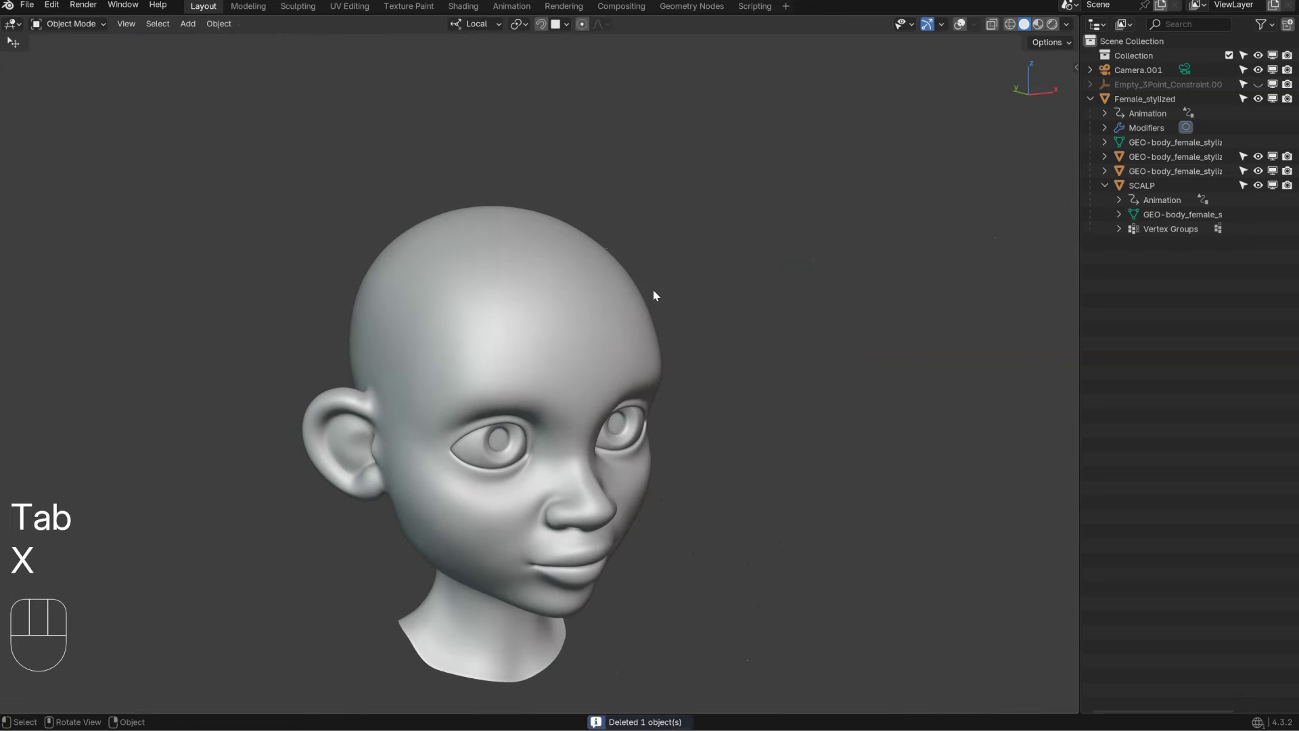
Step: Turn on the viewport overlays and add the Hair preset curves to the Female_stylized head mesh
middle_drag(637, 312, 597, 340)
key(z)
middle_drag(655, 302, 592, 321)
shift+middle_drag(592, 321, 632, 253)
ctrl+middle_drag(601, 345, 624, 245)
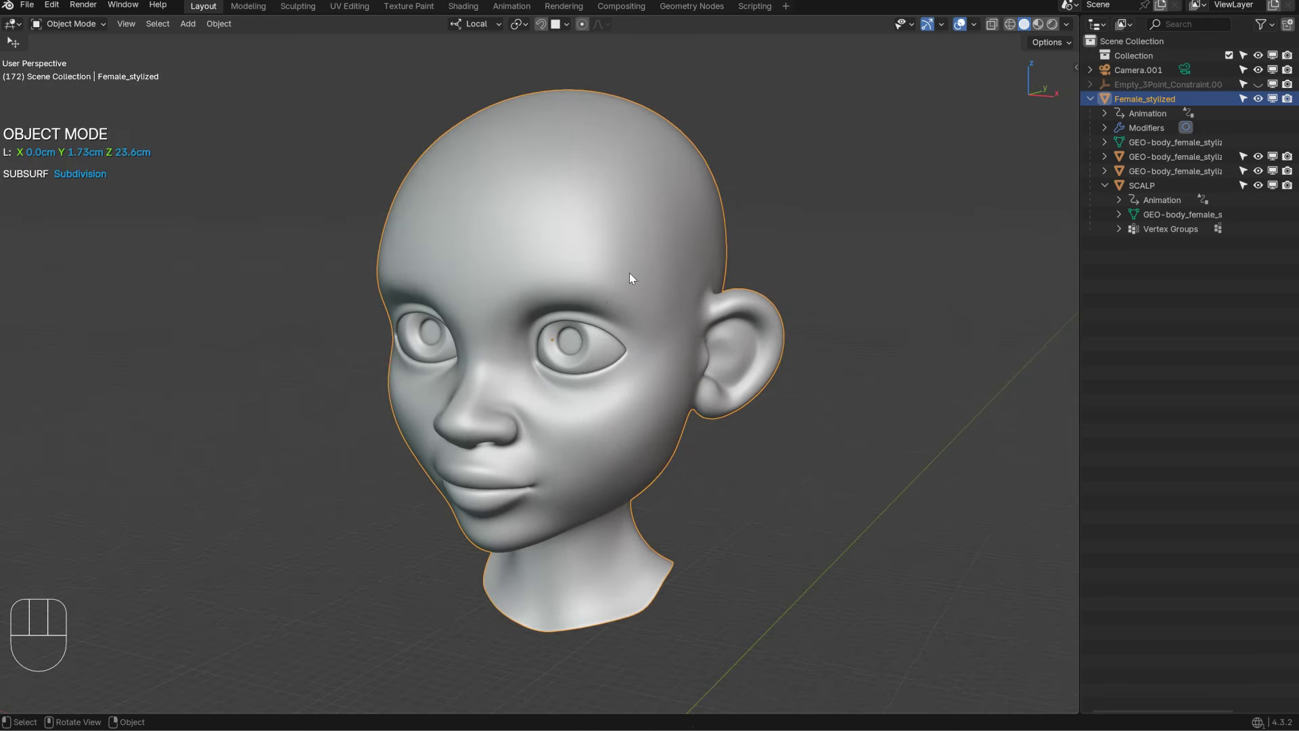
key(shift+a)
mouse_move(604, 289)
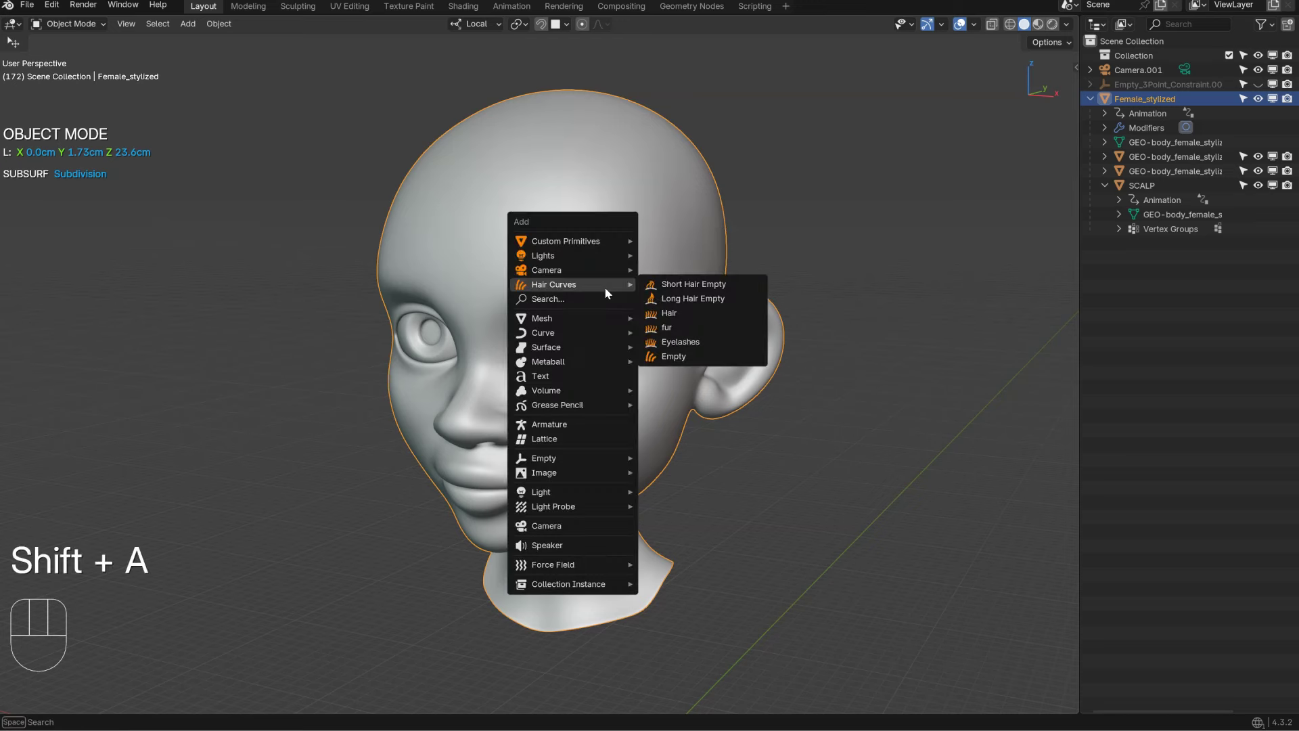
click(680, 313)
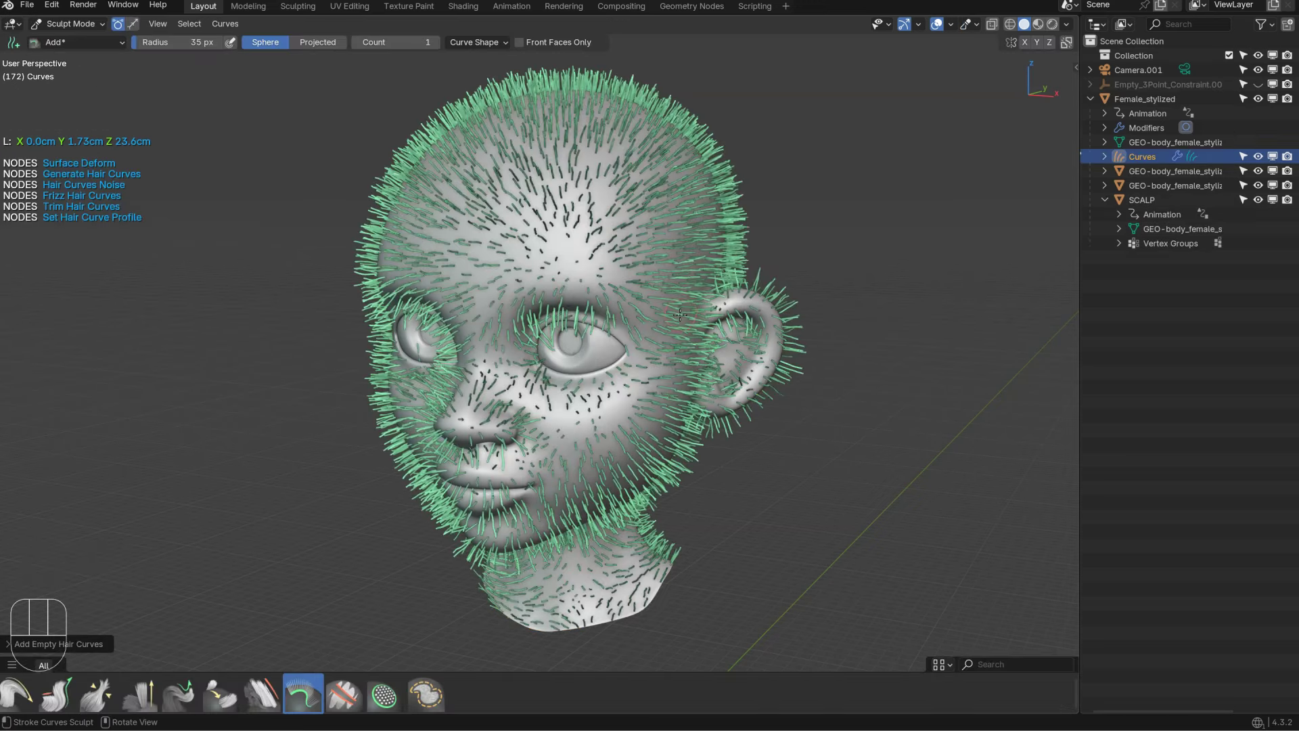
Step: Assign the Red material preset to the generated hair curves
middle_drag(603, 291, 665, 293)
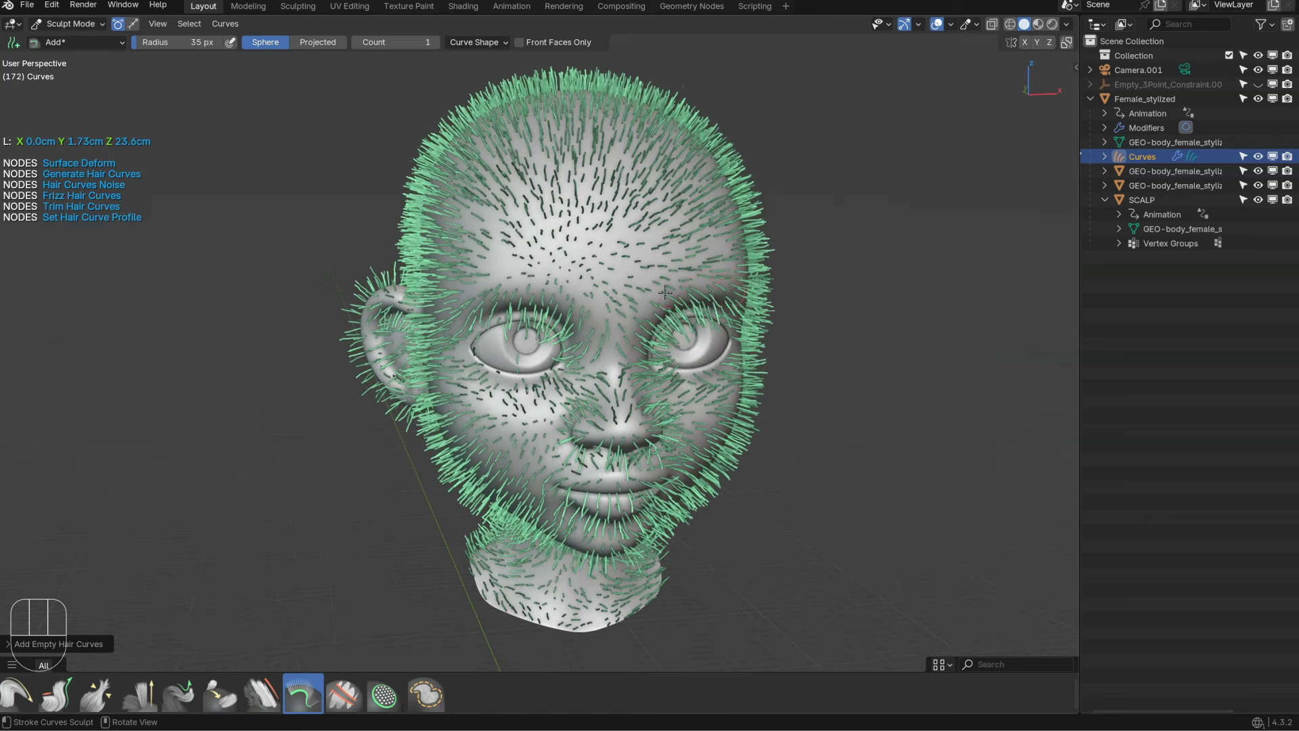
key(ctrl+quotedbl)
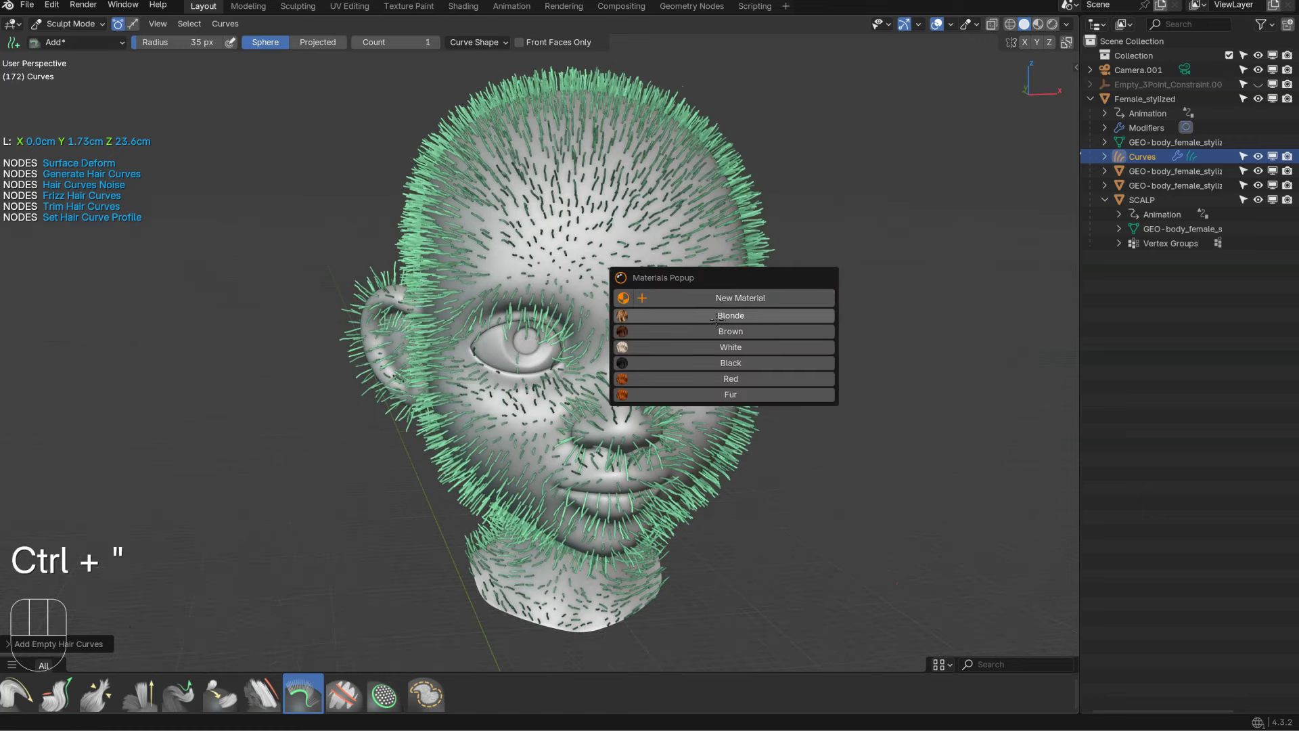
click(709, 380)
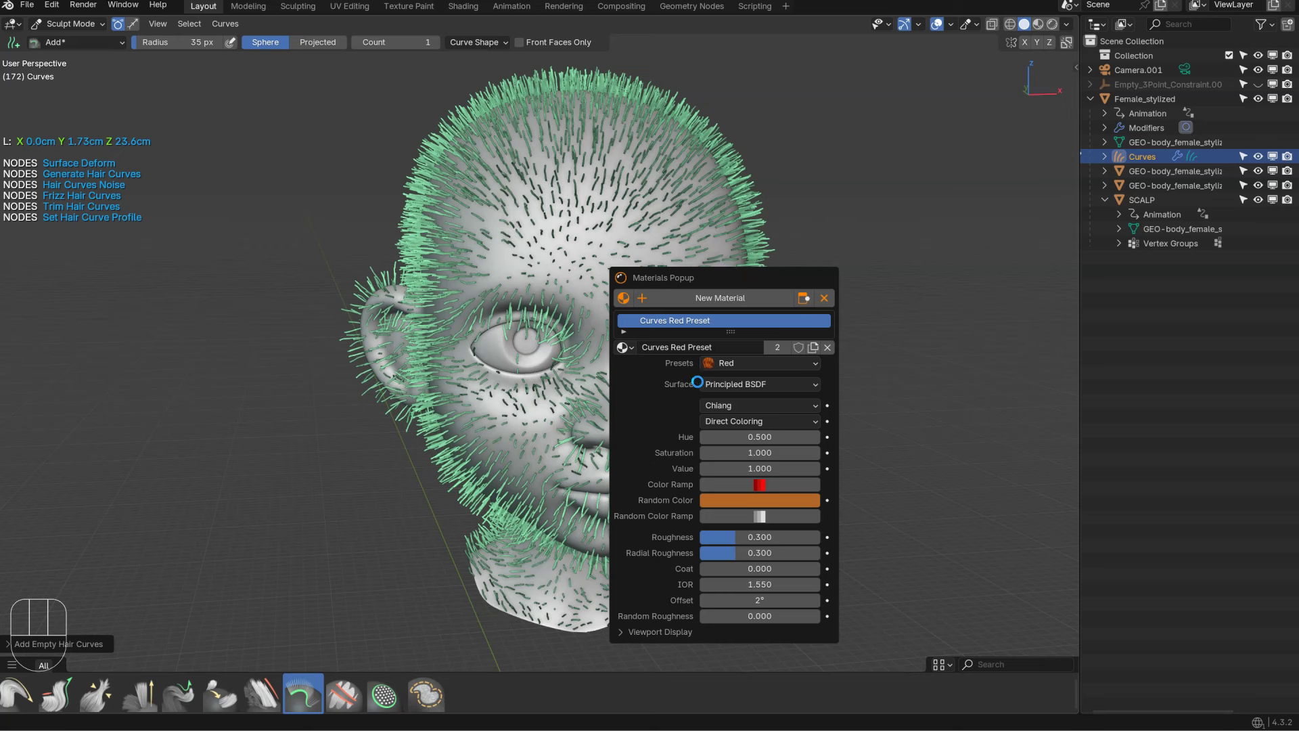
key(Escape)
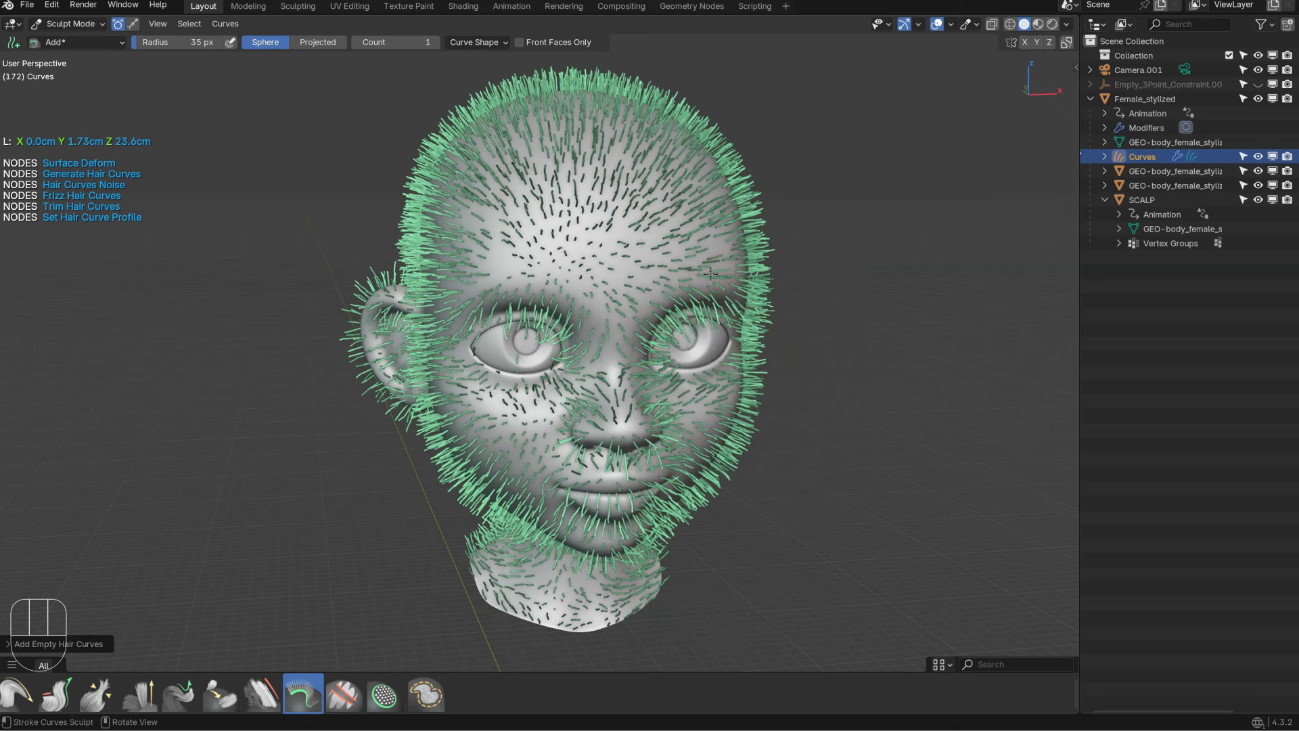
Step: Switch the viewport shading to Material - Eevee
middle_drag(845, 325, 691, 296)
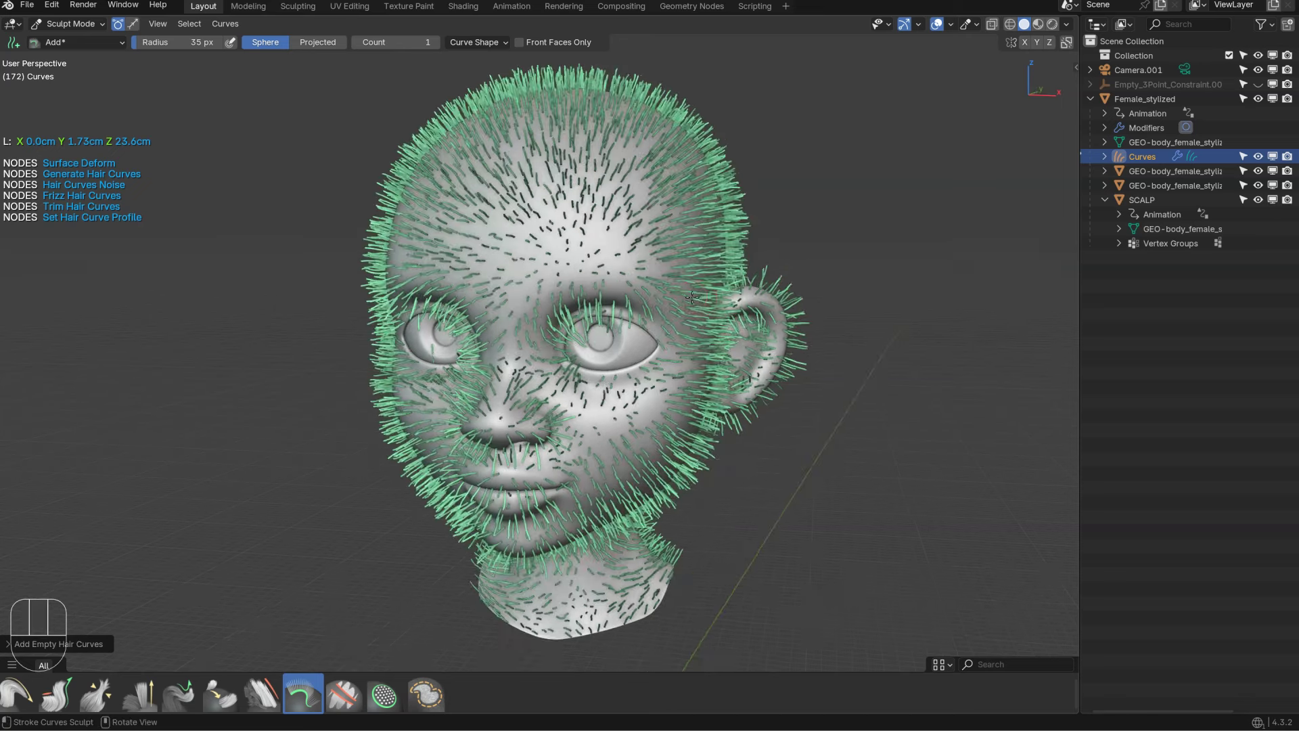
key(z)
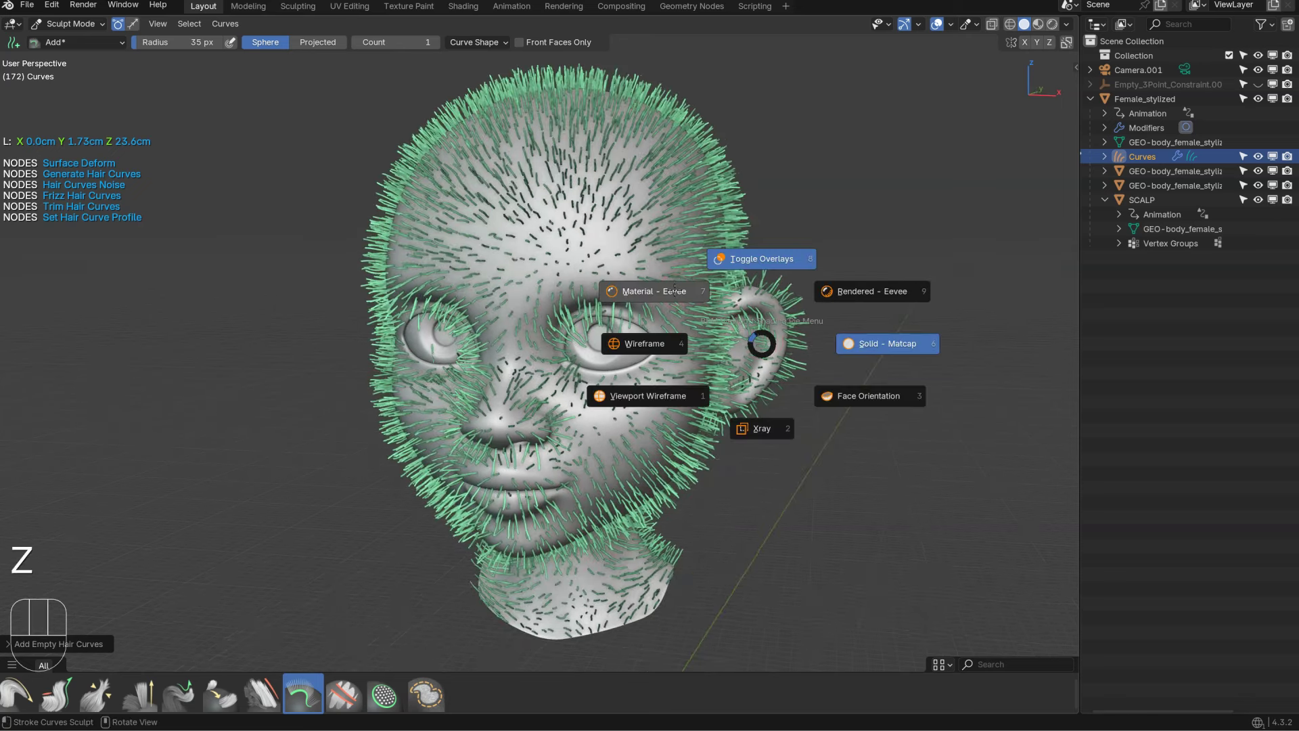
click(675, 290)
middle_drag(682, 283, 612, 294)
shift+middle_drag(612, 293, 593, 288)
shift+middle_drag(647, 285, 692, 310)
Step: Set the Density of the Generate Hair Curves modifier to 30
key(apostrophe)
click(774, 424)
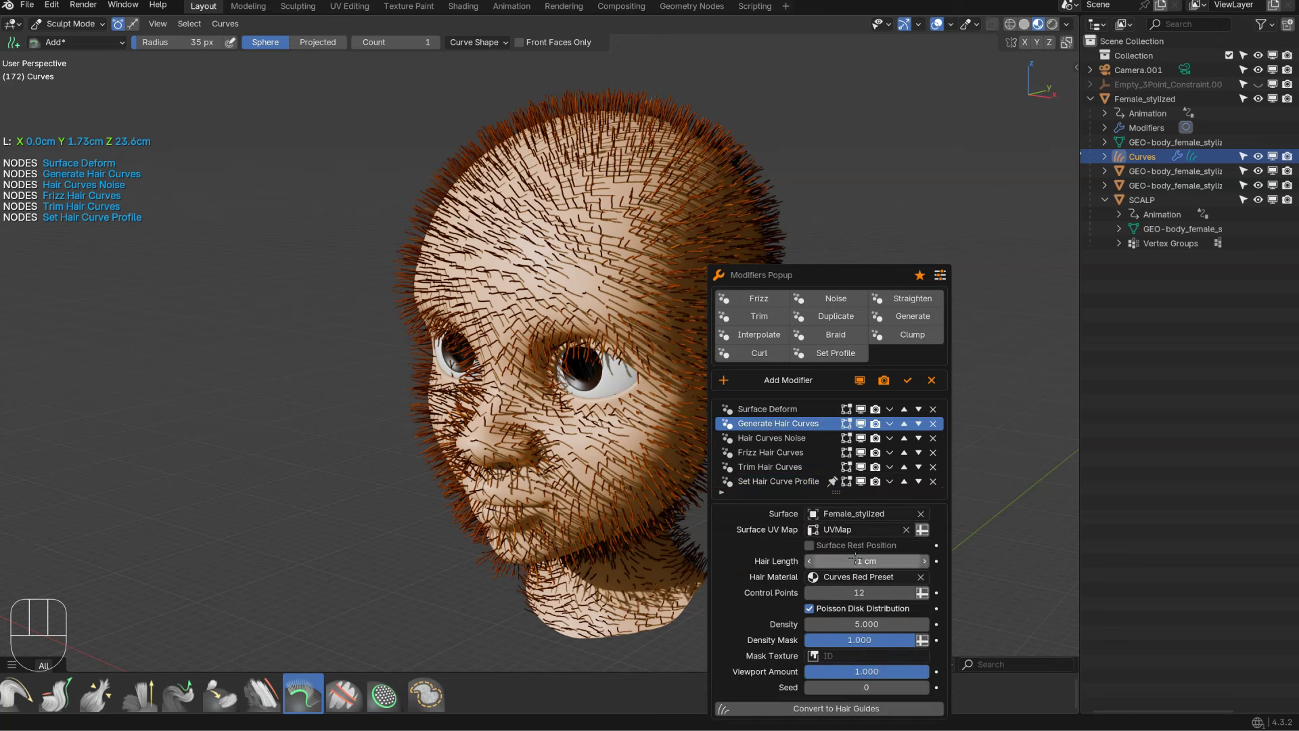
click(849, 624)
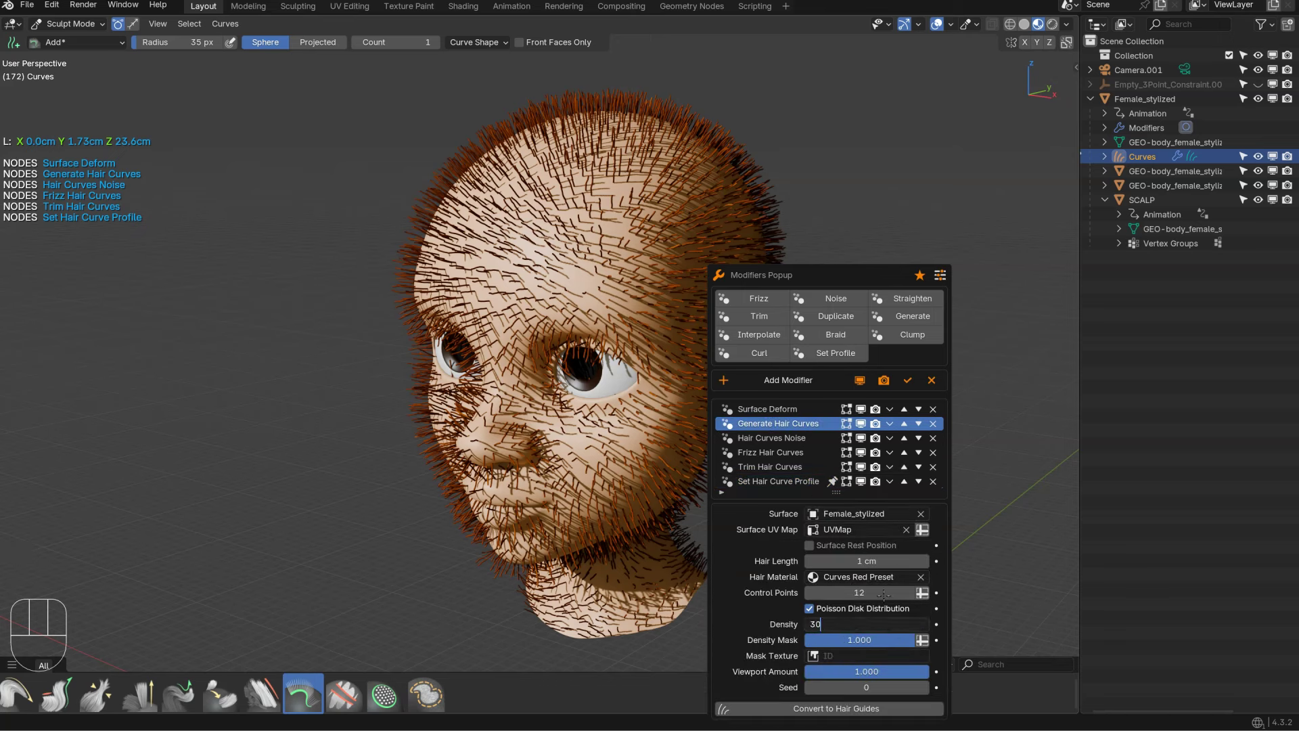
key(Return)
Step: Cycle the hair material through the Brown, White and Fur presets
middle_drag(629, 328, 614, 274)
key(ctrl+apostrophe)
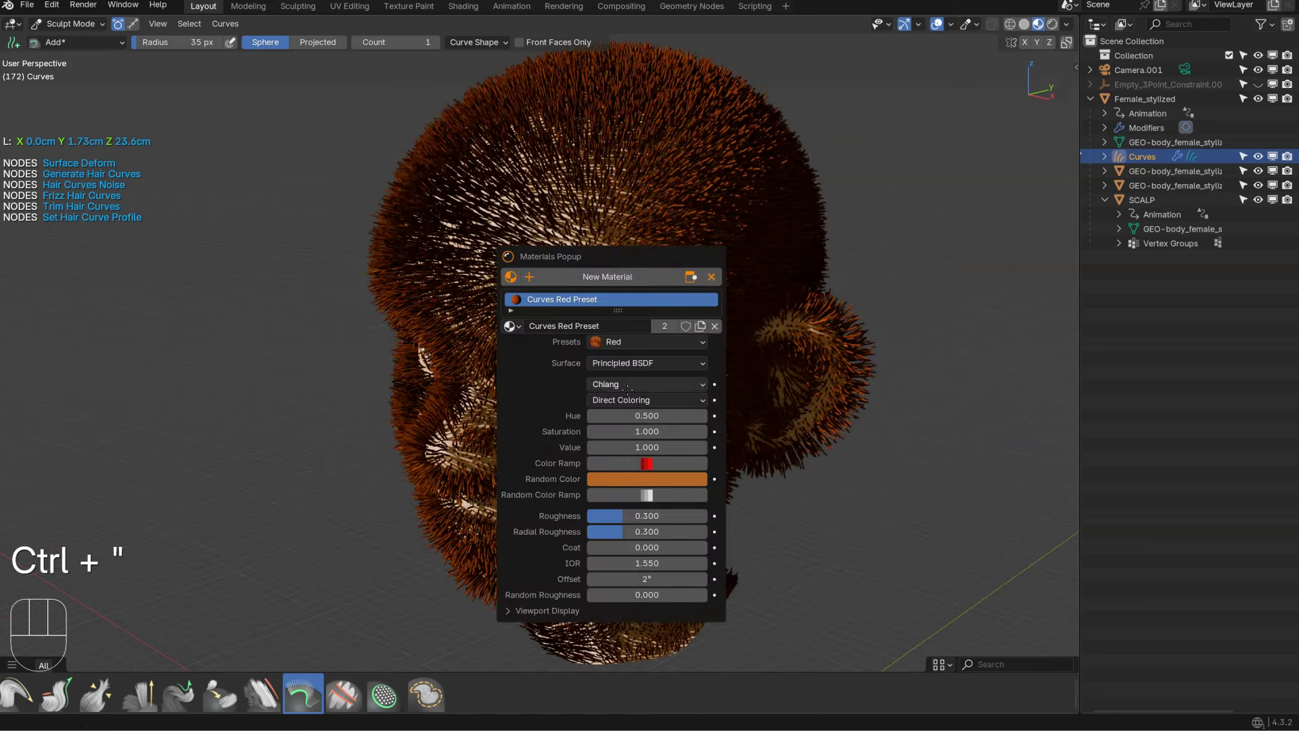
click(615, 342)
click(622, 372)
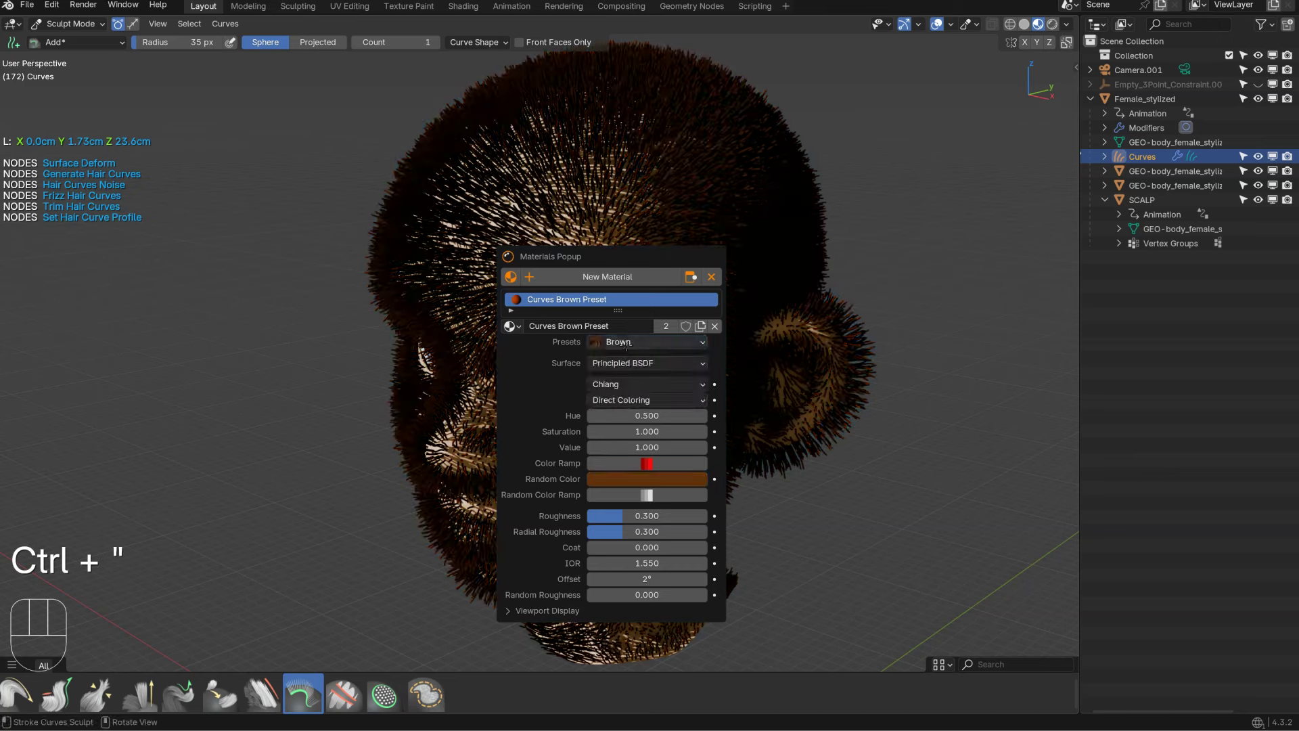
click(618, 342)
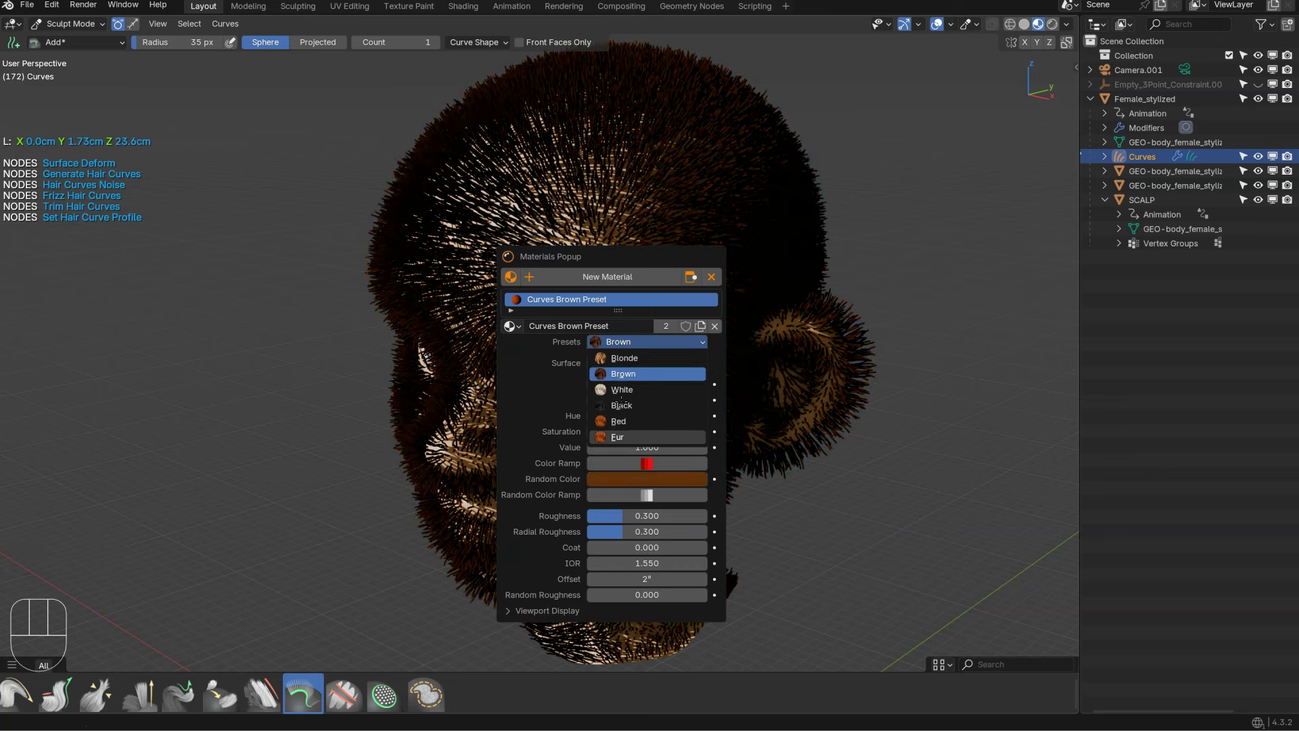
click(621, 389)
click(624, 344)
click(625, 342)
click(625, 341)
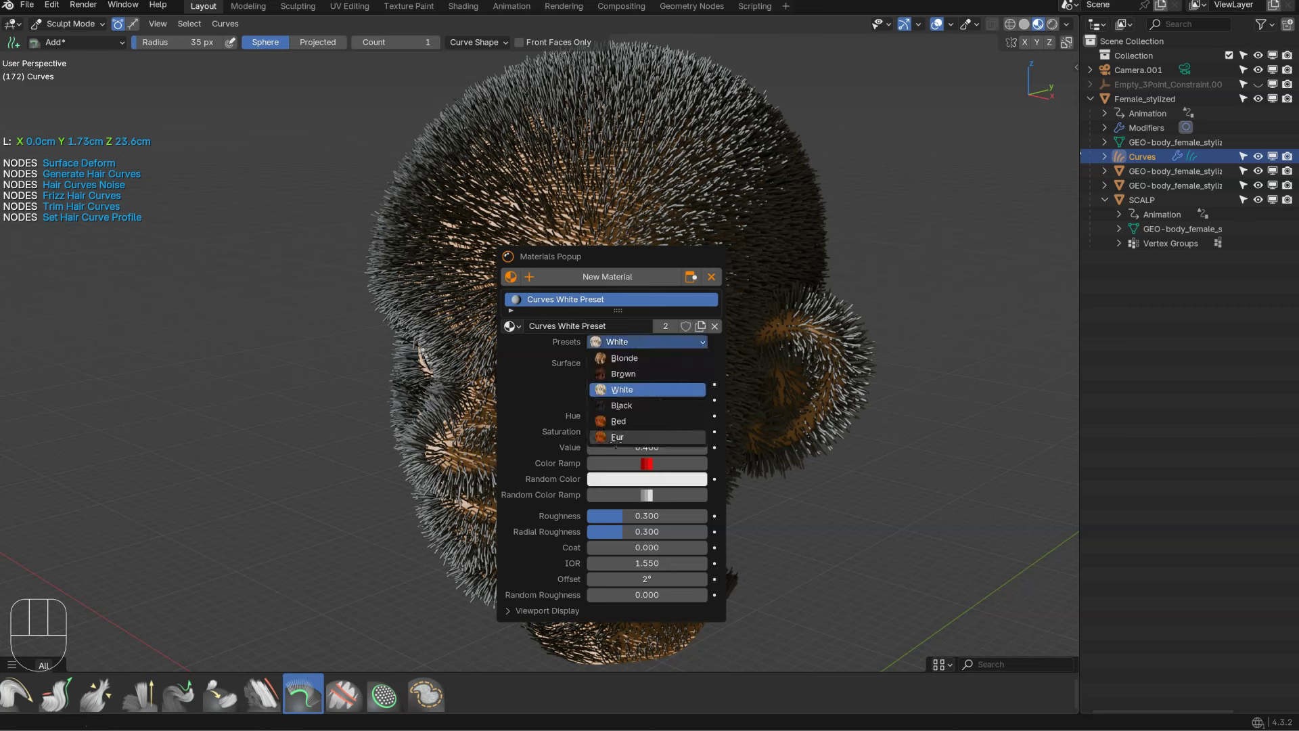
click(618, 436)
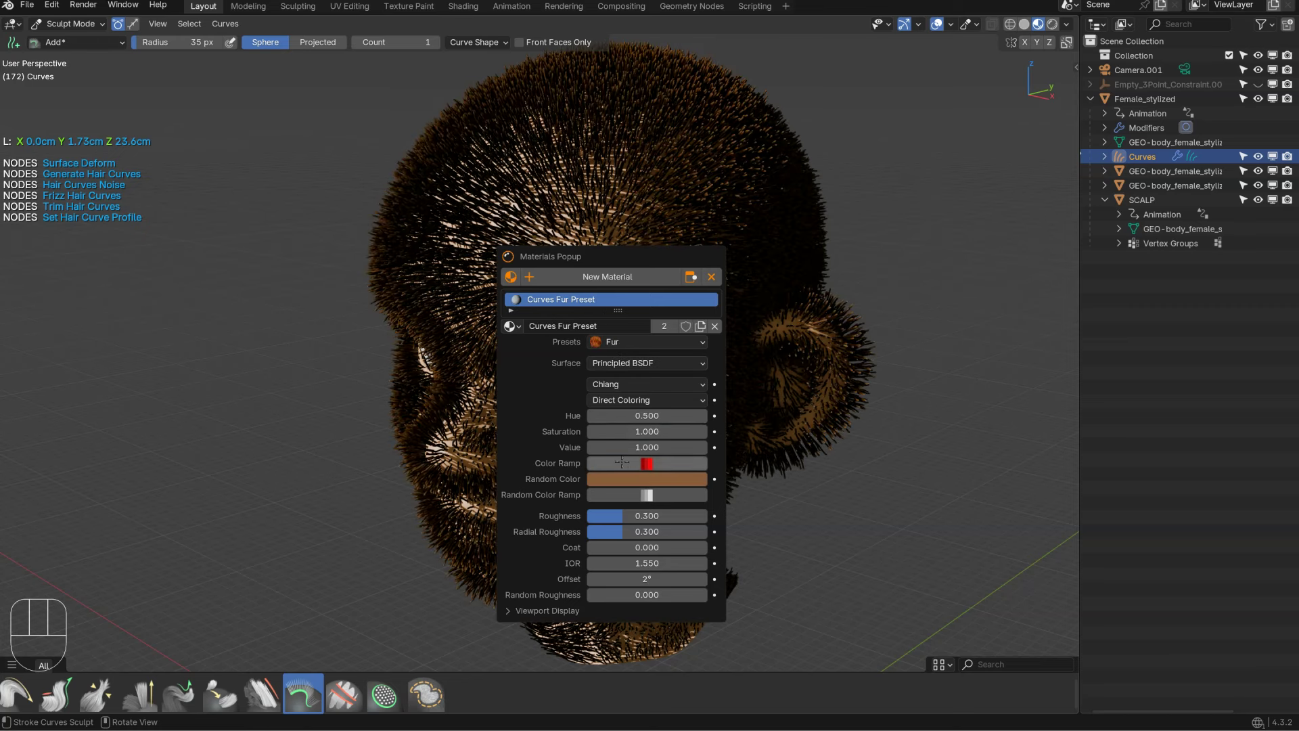
Step: Expand the fur material's Color Ramp and Random Color Ramp settings in turn to view their color stops
click(643, 463)
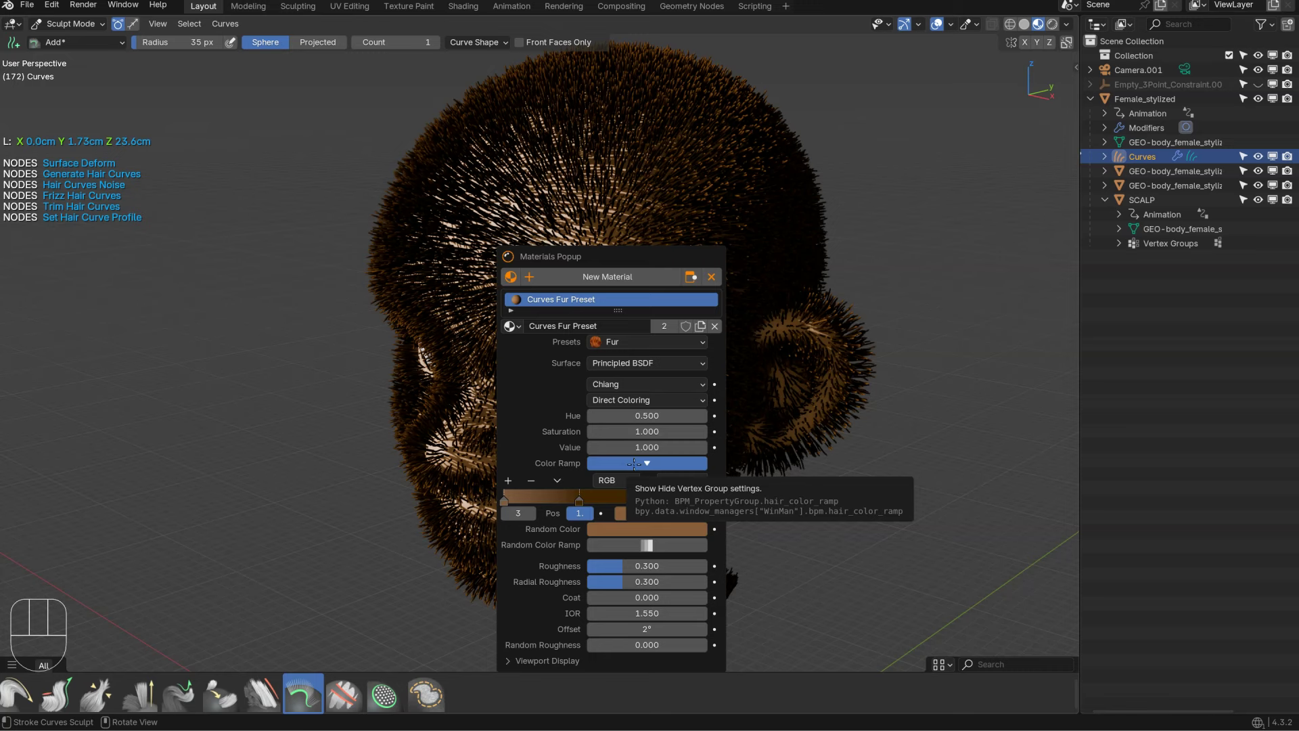
click(648, 463)
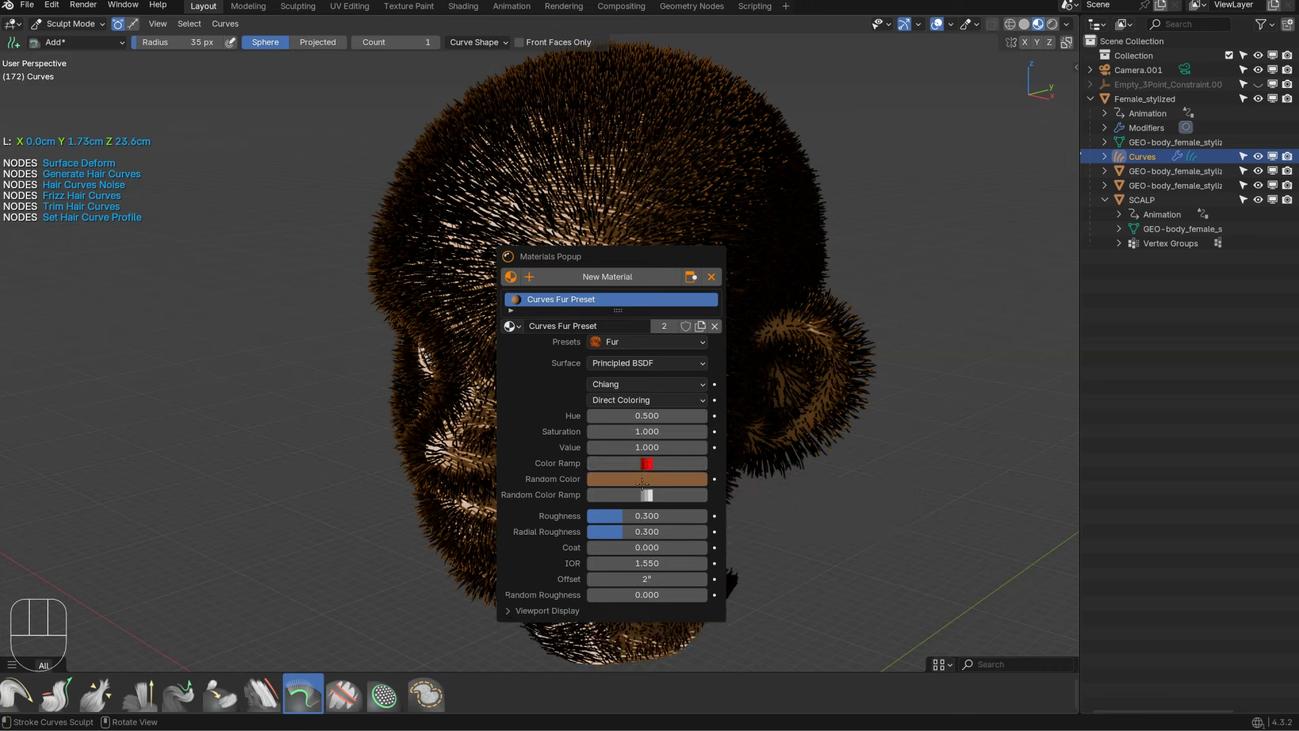
click(643, 494)
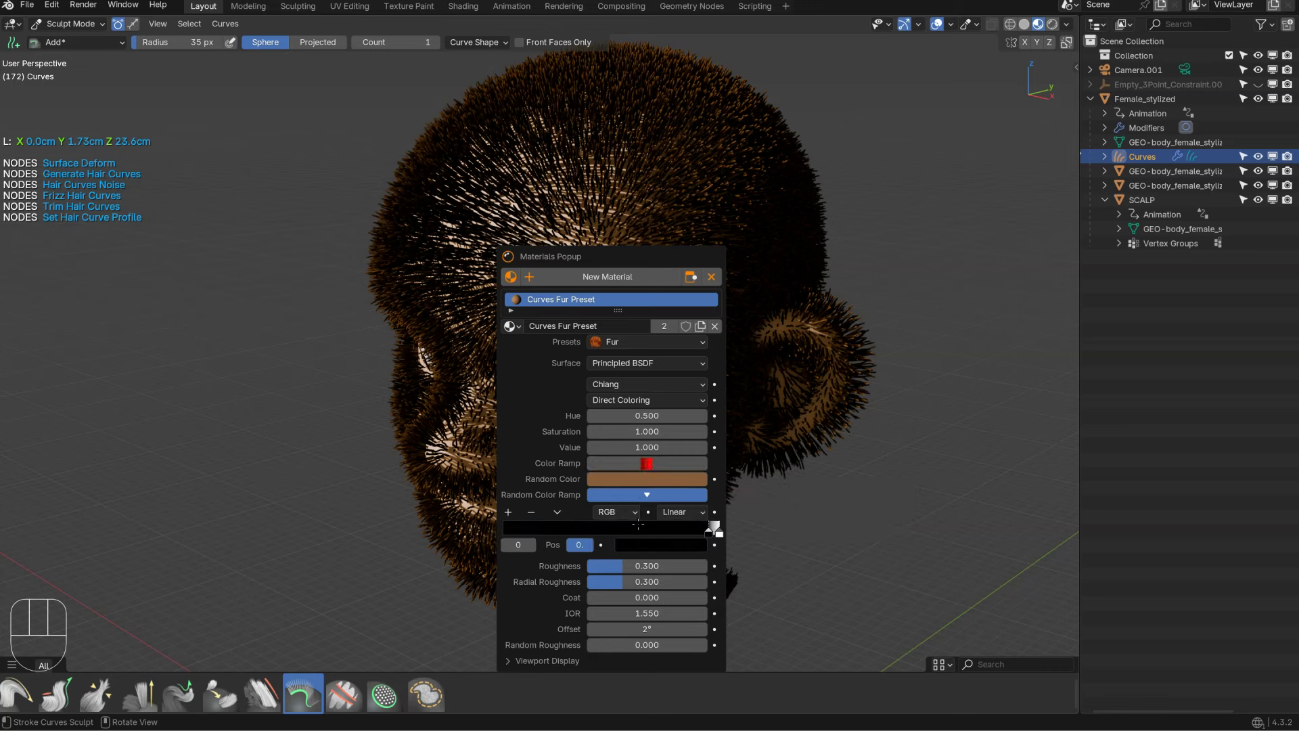
Step: Examine the fur's root-to-tip coloring up close around the eye, temple and ear
ctrl+middle_drag(608, 473, 523, 263)
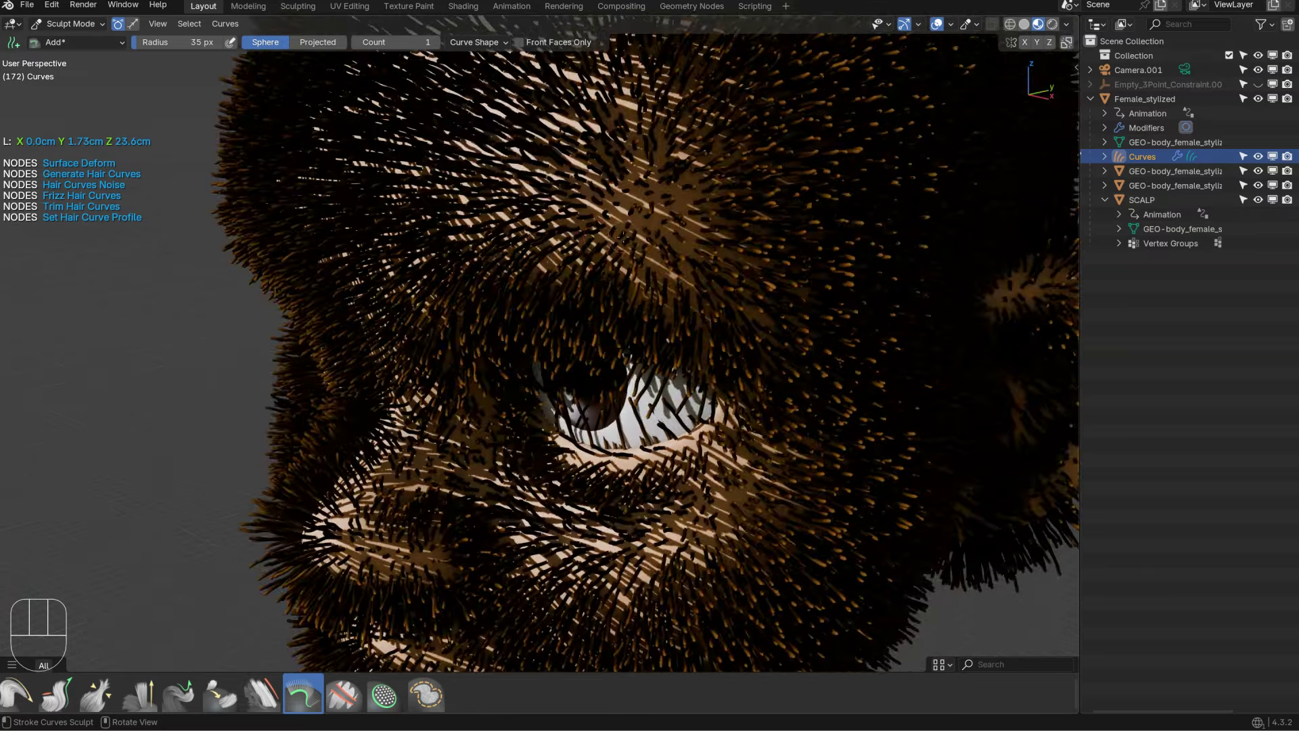
ctrl+middle_drag(601, 278, 585, 322)
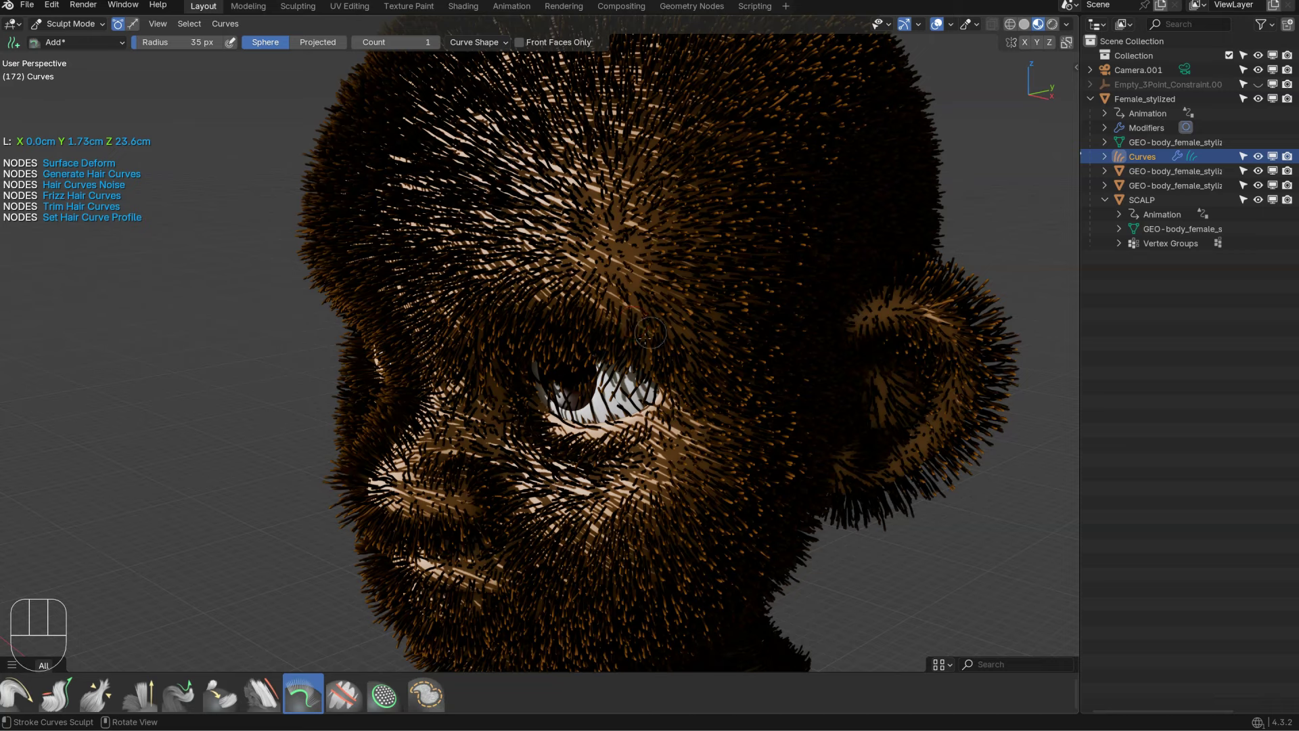
key(alt)
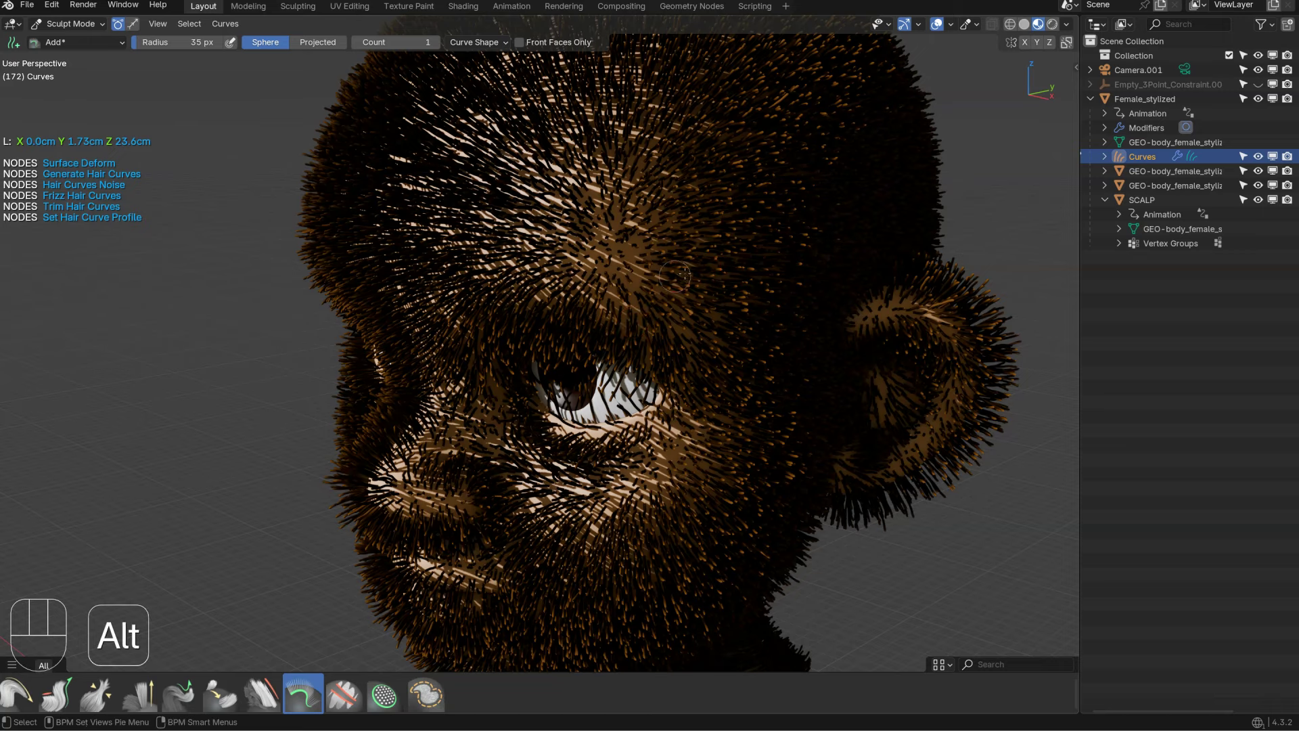
shift+middle_drag(761, 285, 535, 323)
ctrl+middle_drag(535, 324, 696, 329)
ctrl+shift+middle_drag(695, 328, 428, 252)
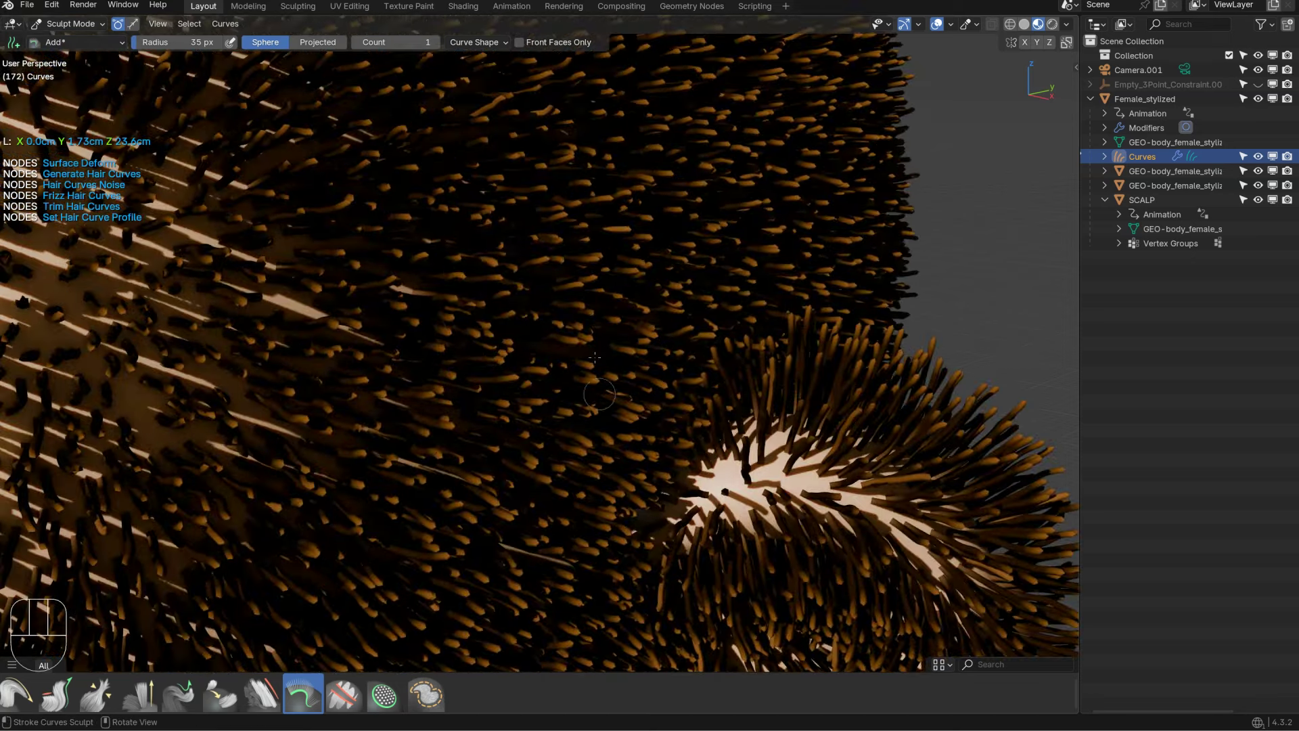
shift+middle_drag(387, 395, 474, 388)
ctrl+middle_drag(603, 265, 474, 296)
shift+middle_drag(325, 270, 599, 518)
Step: Show the hair material's Color Ramp and change the preset to Blonde
key(ctrl+apostrophe)
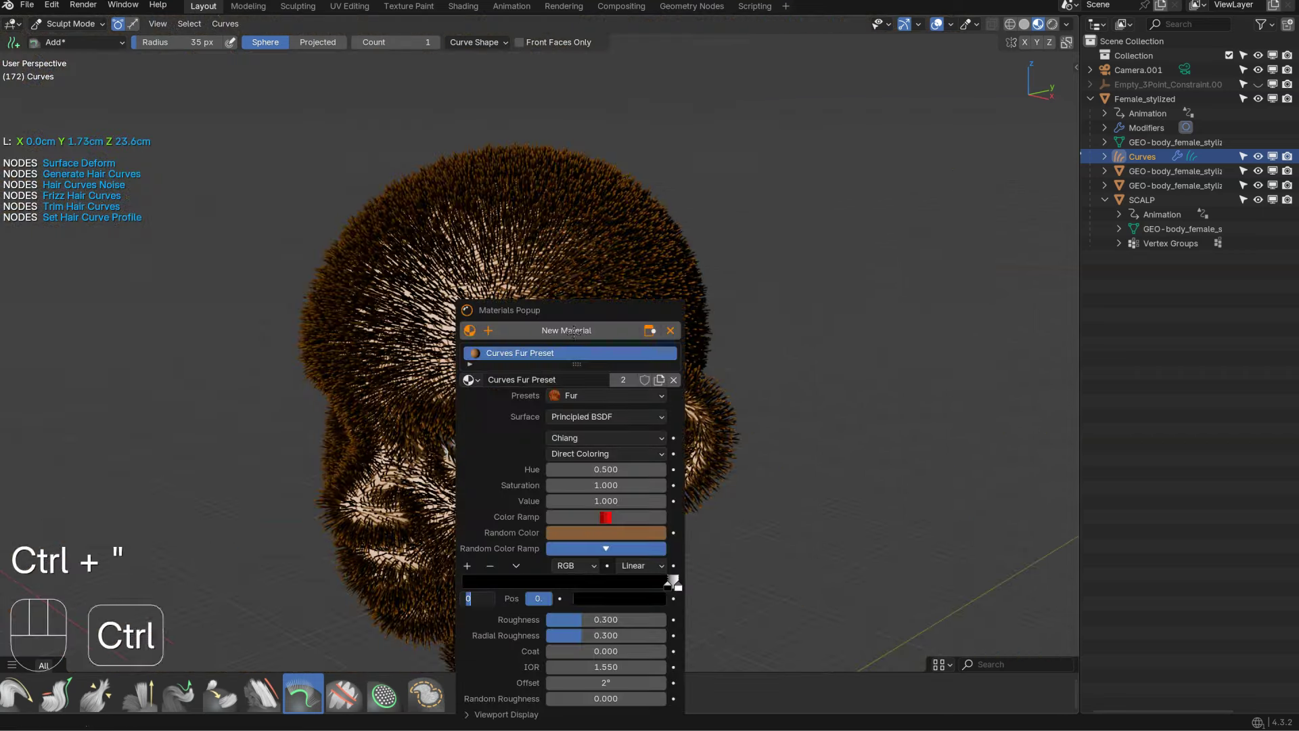
click(604, 549)
click(609, 516)
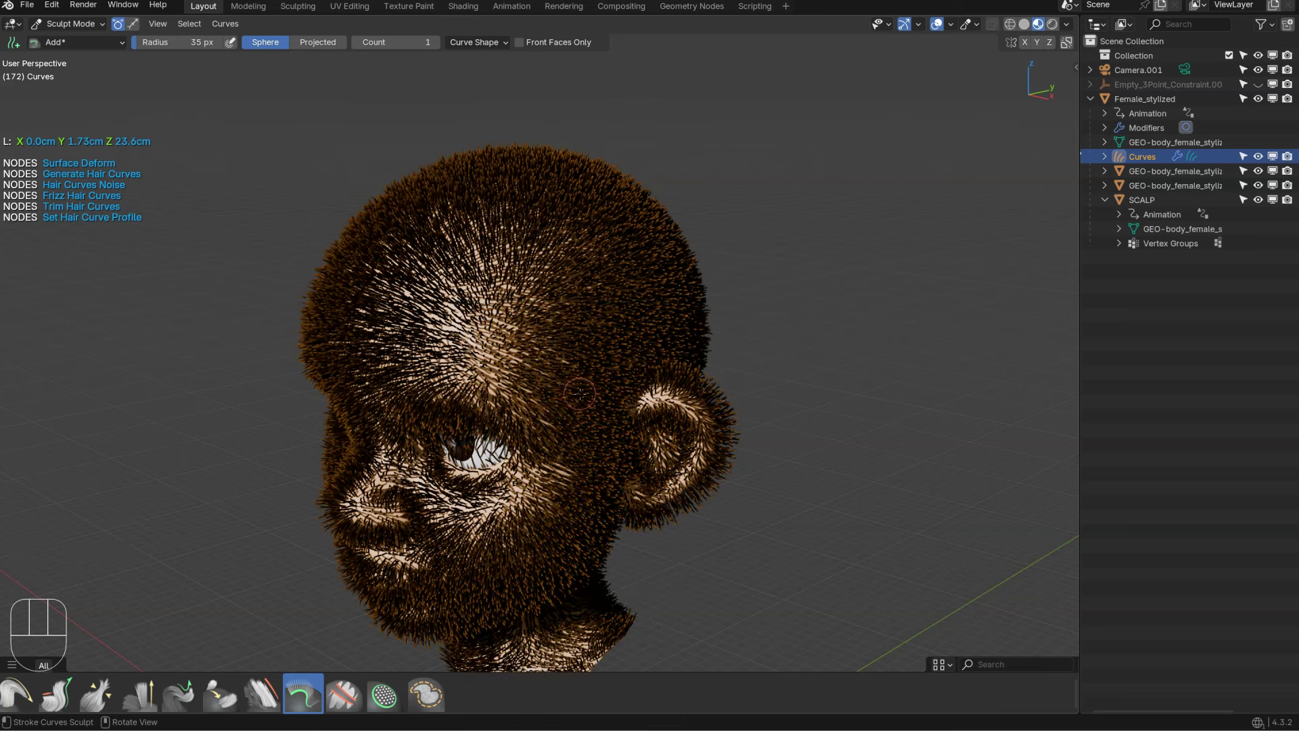
key(ctrl+apostrophe)
click(625, 396)
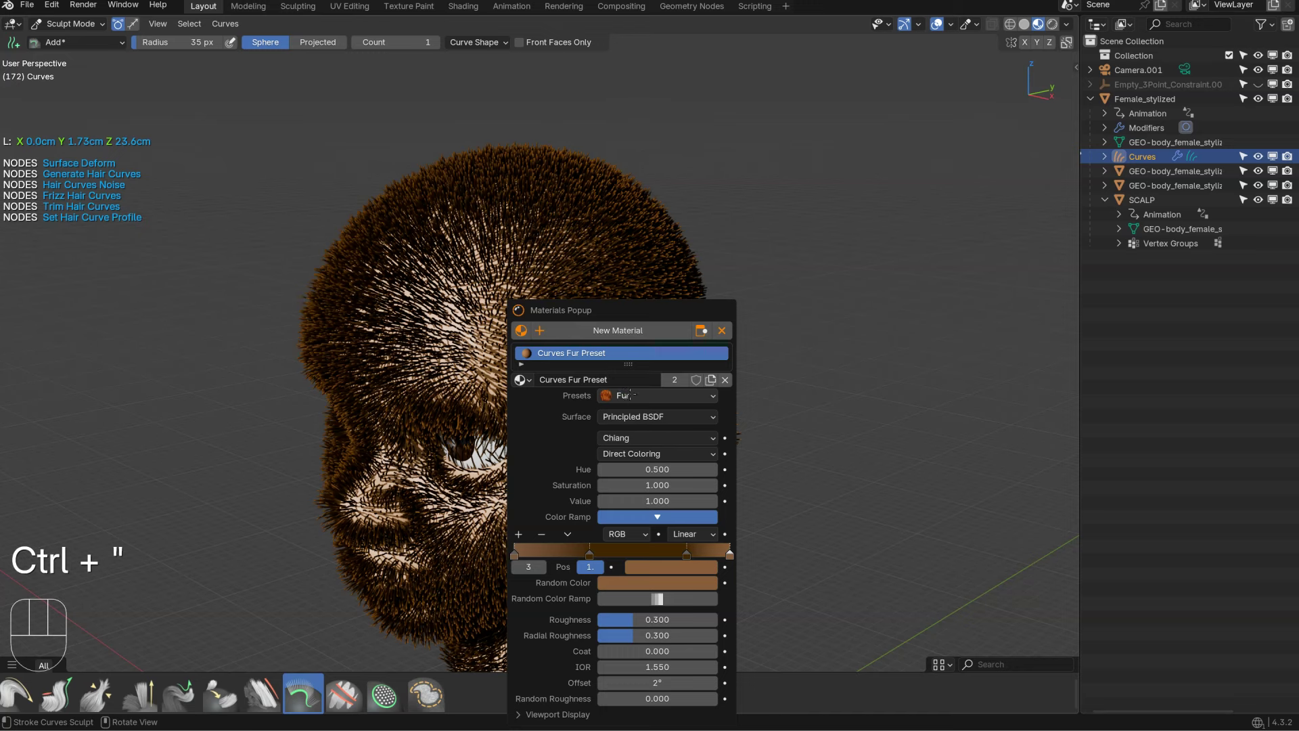
click(630, 395)
click(631, 412)
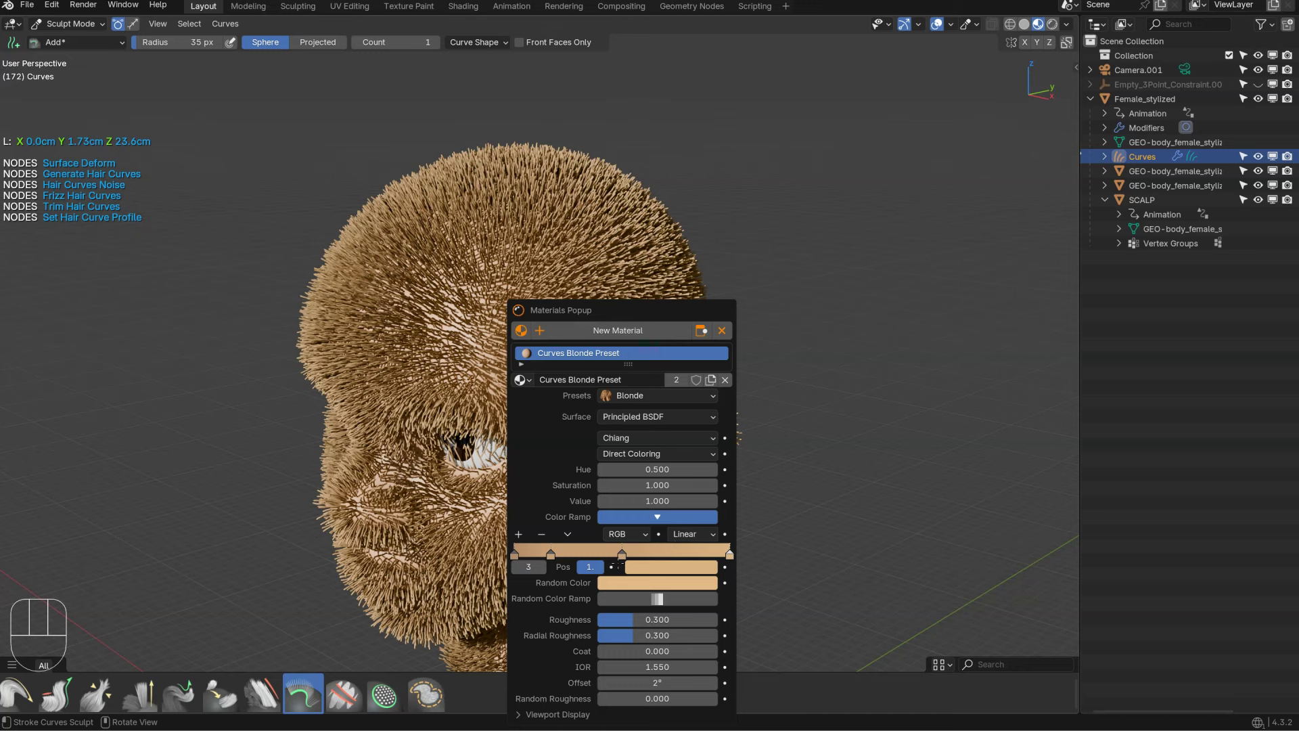
scroll(657, 516, down, 3)
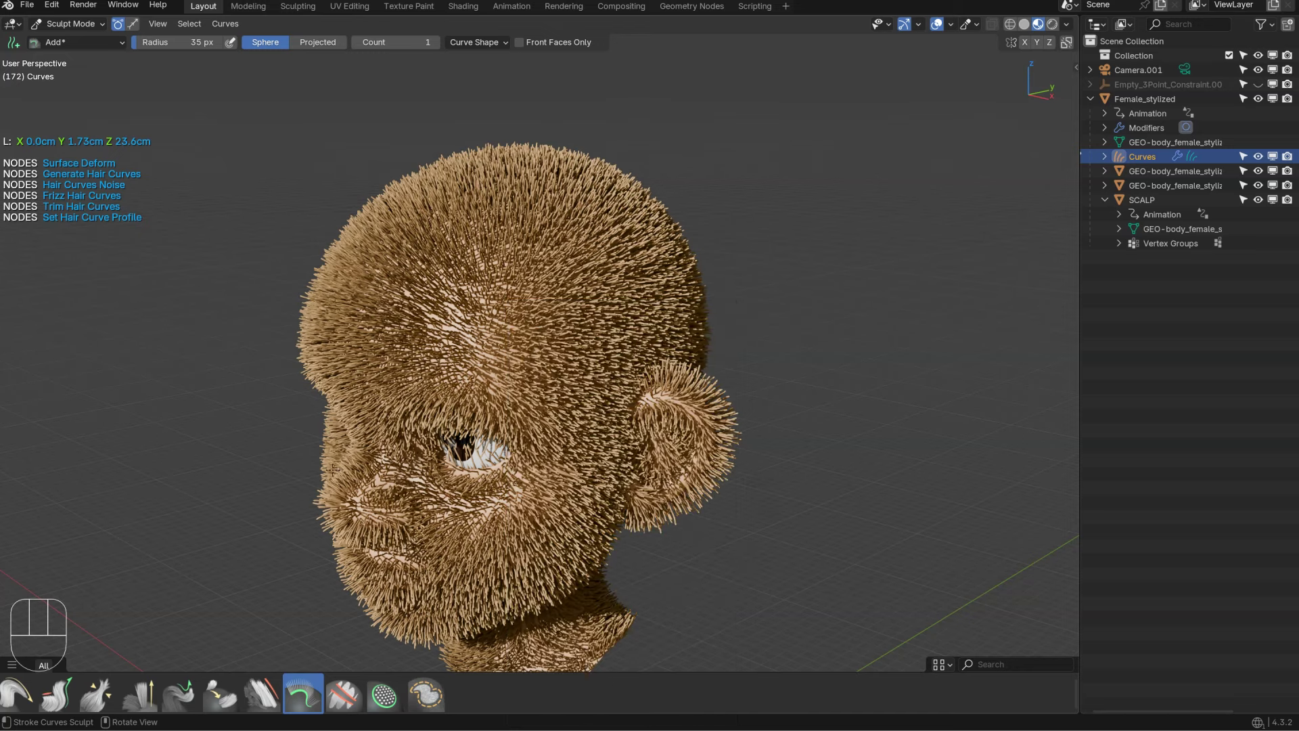
Step: Leave sculpting and delete the generated hair curves object from the head
key(Tab)
key(x)
click(495, 265)
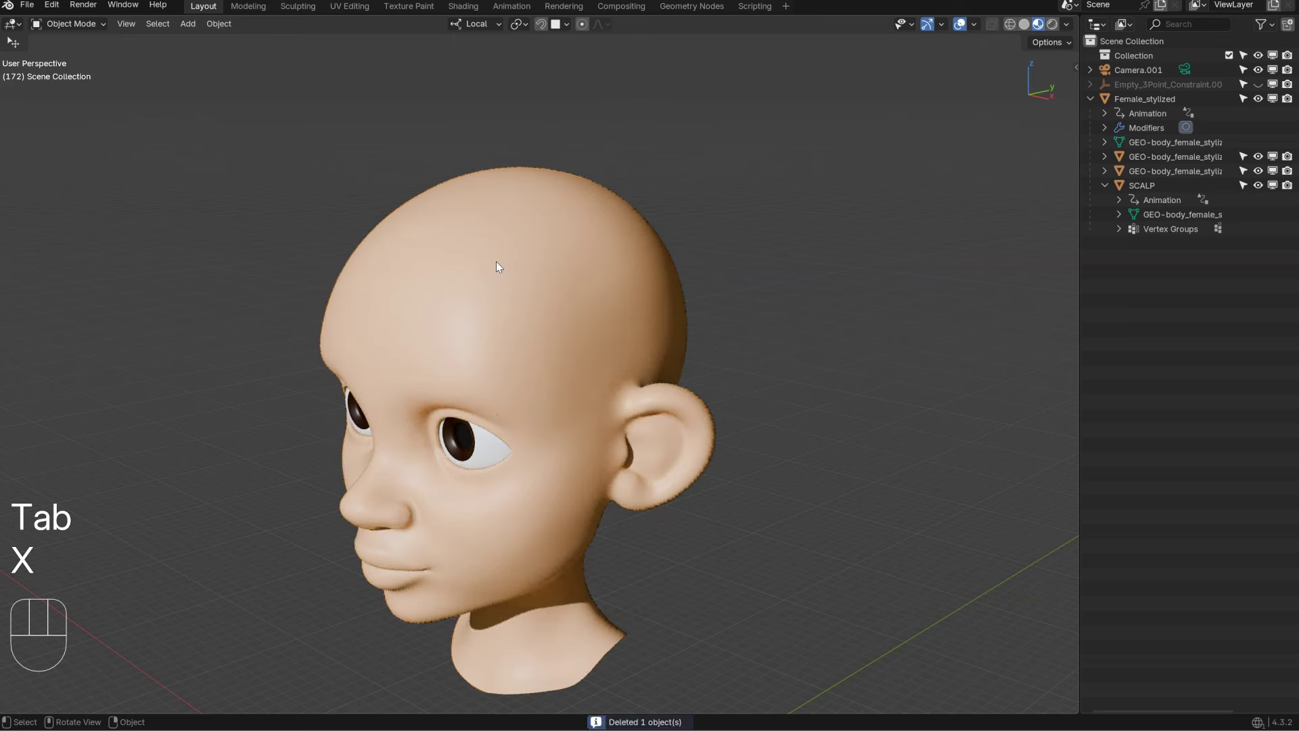
Step: Add Long Hair Empty curves to the Female_stylized head and place one tuft on the forehead
click(496, 268)
middle_drag(493, 299, 495, 291)
key(shift+a)
mouse_move(494, 291)
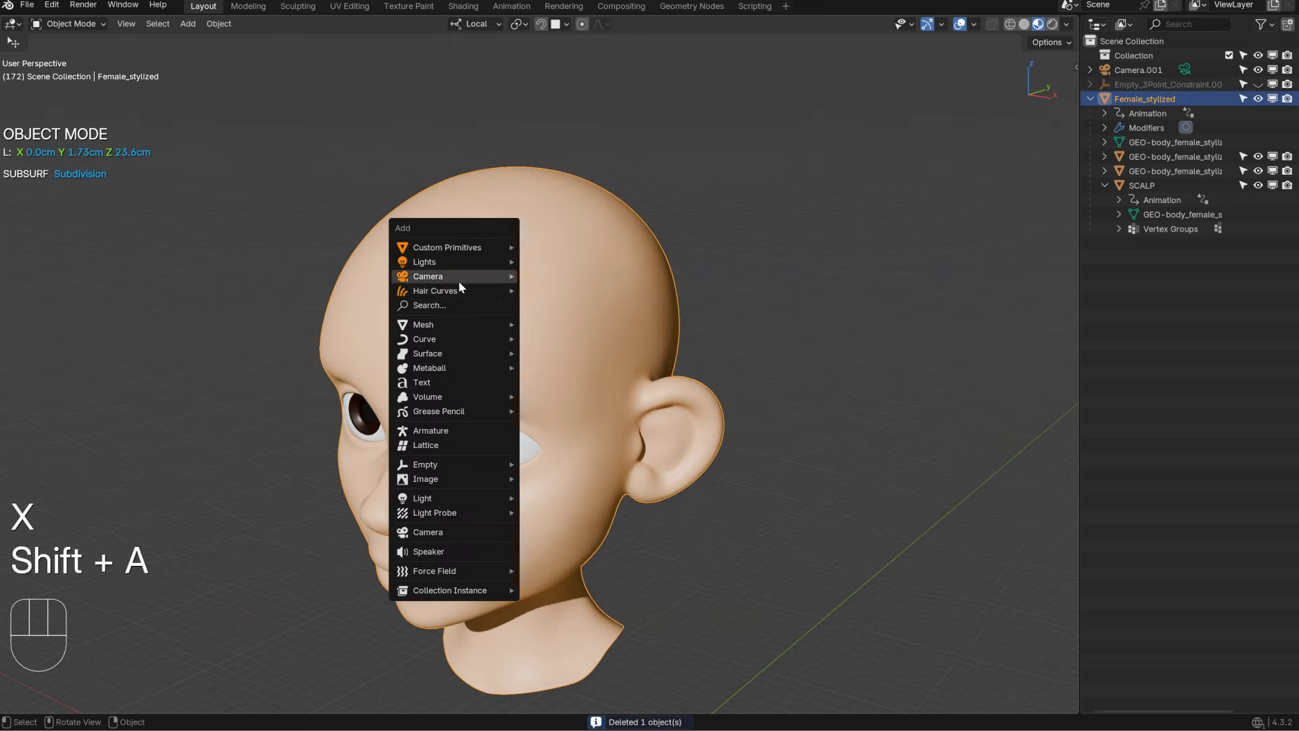
click(568, 304)
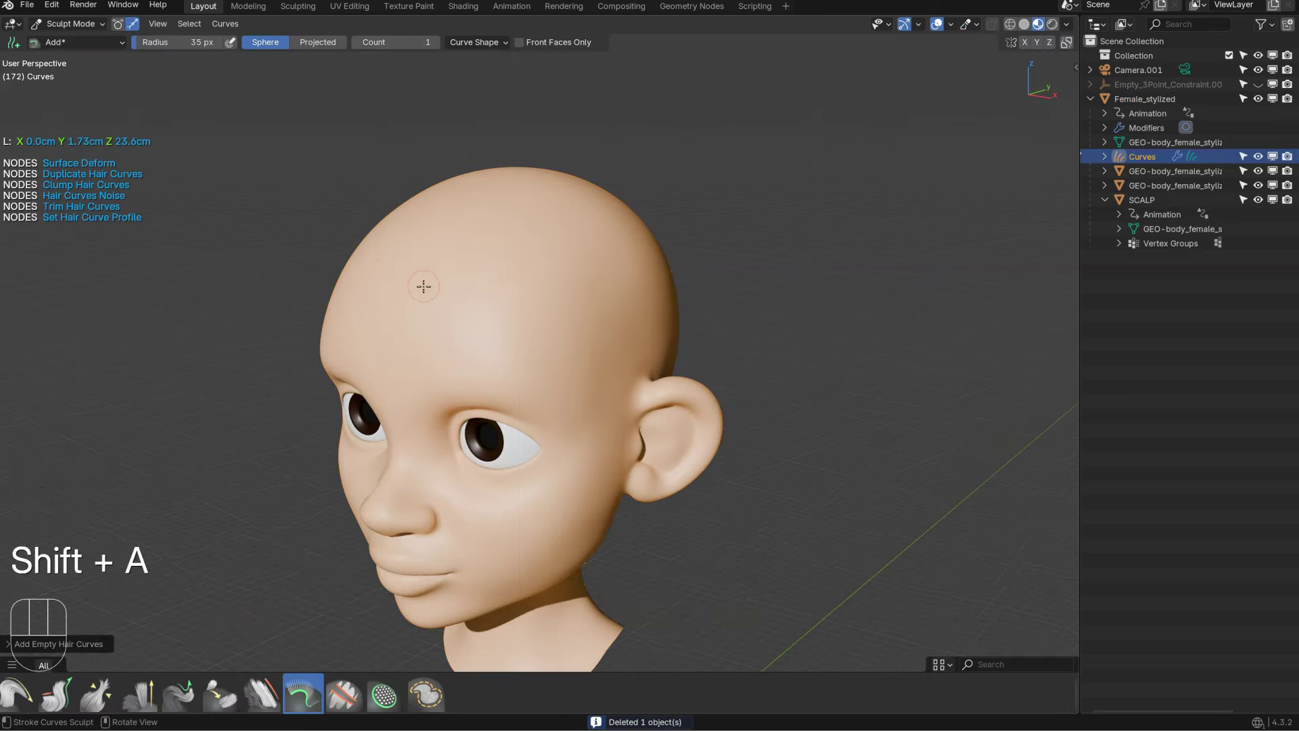
click(423, 286)
Step: Switch to the Comb brush and set its radius to 431 px
scroll(473, 285, down, 3)
mouse_move(473, 285)
middle_down()
mouse_move(369, 304)
mouse_move(383, 318)
middle_up()
shift+middle_drag(341, 384, 481, 402)
key(space)
click(468, 233)
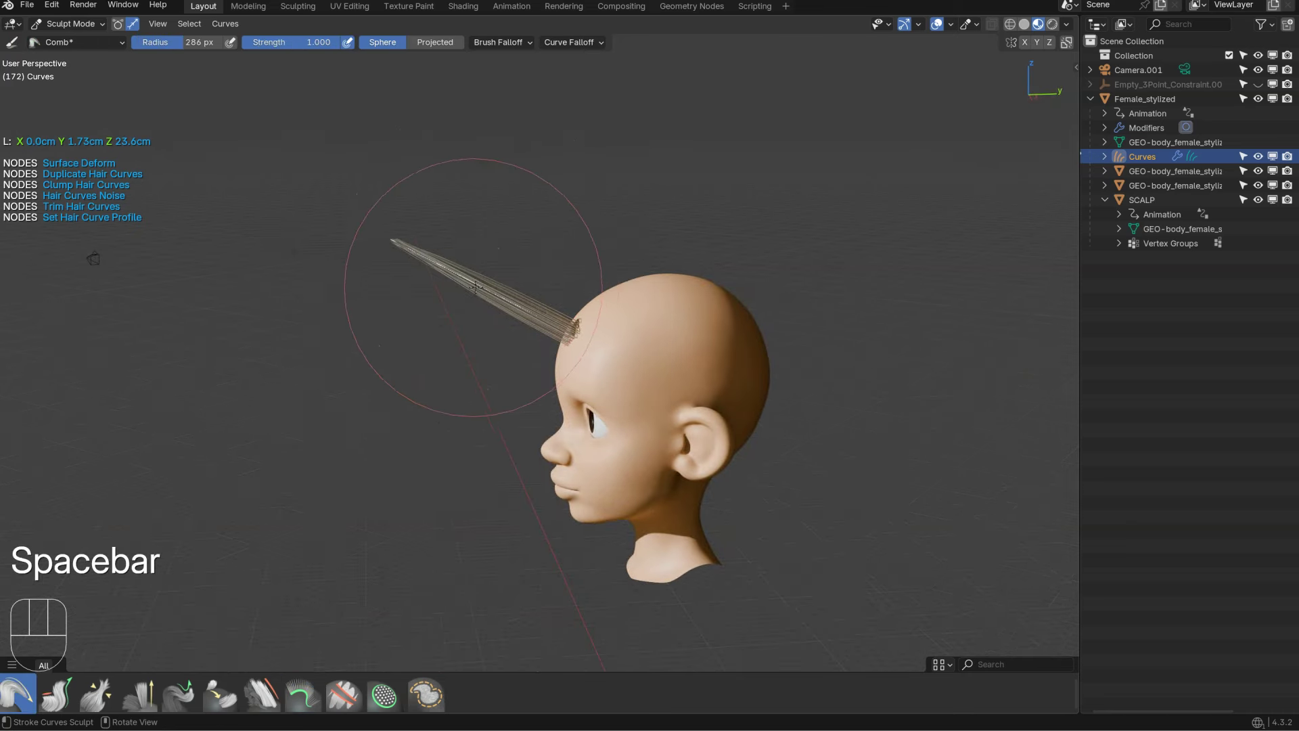
key(f)
click(555, 286)
Step: Comb the forehead tuft down in front of the face into an S-shaped lock with outward-flicked tips
mouse_move(397, 249)
mouse_down()
mouse_move(378, 408)
mouse_move(464, 539)
mouse_move(464, 475)
mouse_move(514, 440)
mouse_up()
ctrl+middle_drag(514, 441, 515, 379)
shift+middle_drag(516, 399, 524, 274)
ctrl+middle_drag(541, 473, 545, 374)
mouse_move(545, 373)
mouse_down()
mouse_move(467, 386)
mouse_move(400, 357)
mouse_up()
shift+middle_drag(604, 149, 585, 269)
drag(535, 159, 510, 132)
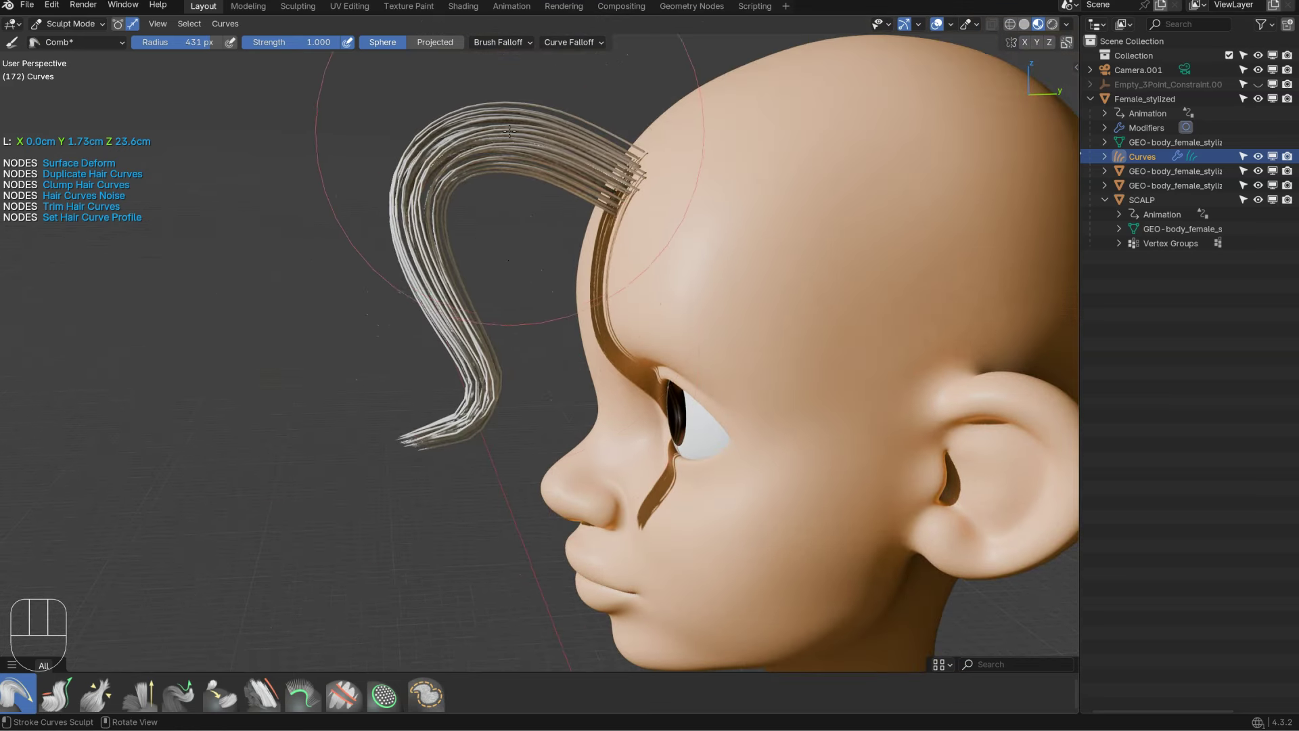
Step: Apply the Fur hair material preset to the forehead tuft
shift+middle_drag(571, 184, 625, 278)
key(ctrl+apostrophe)
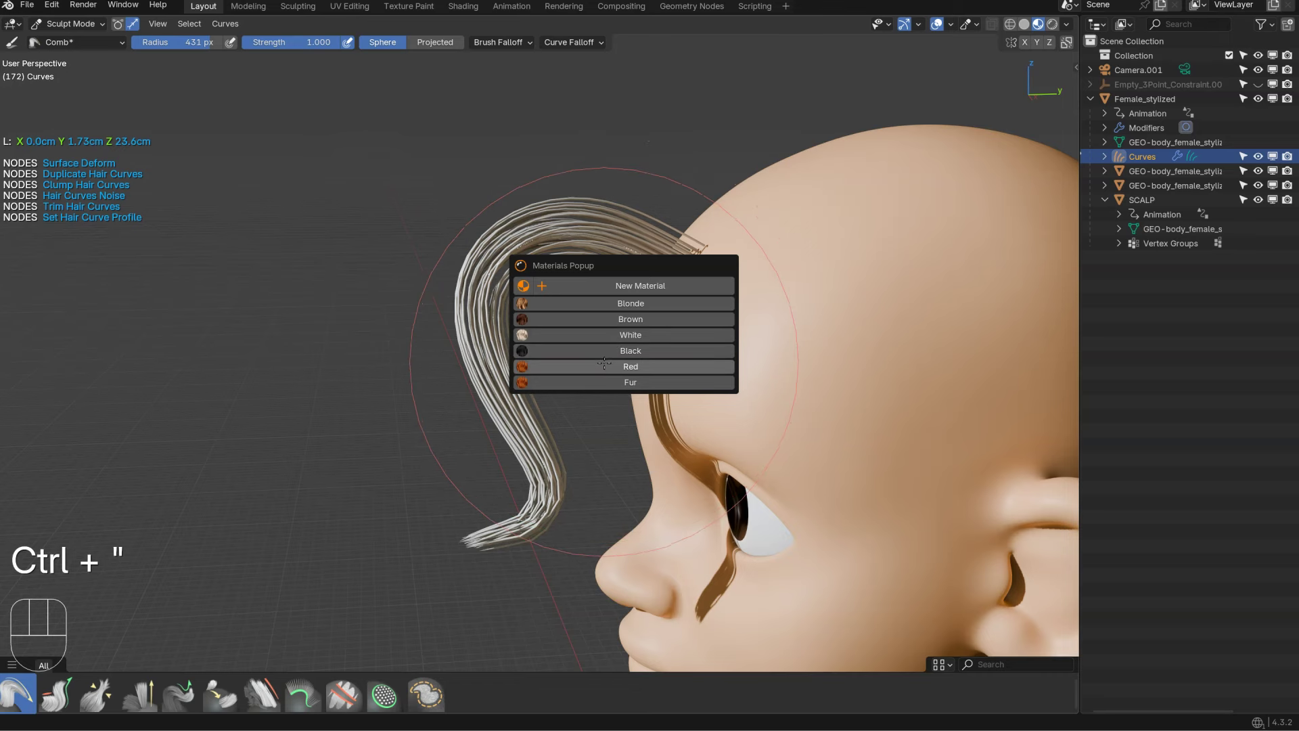
click(630, 383)
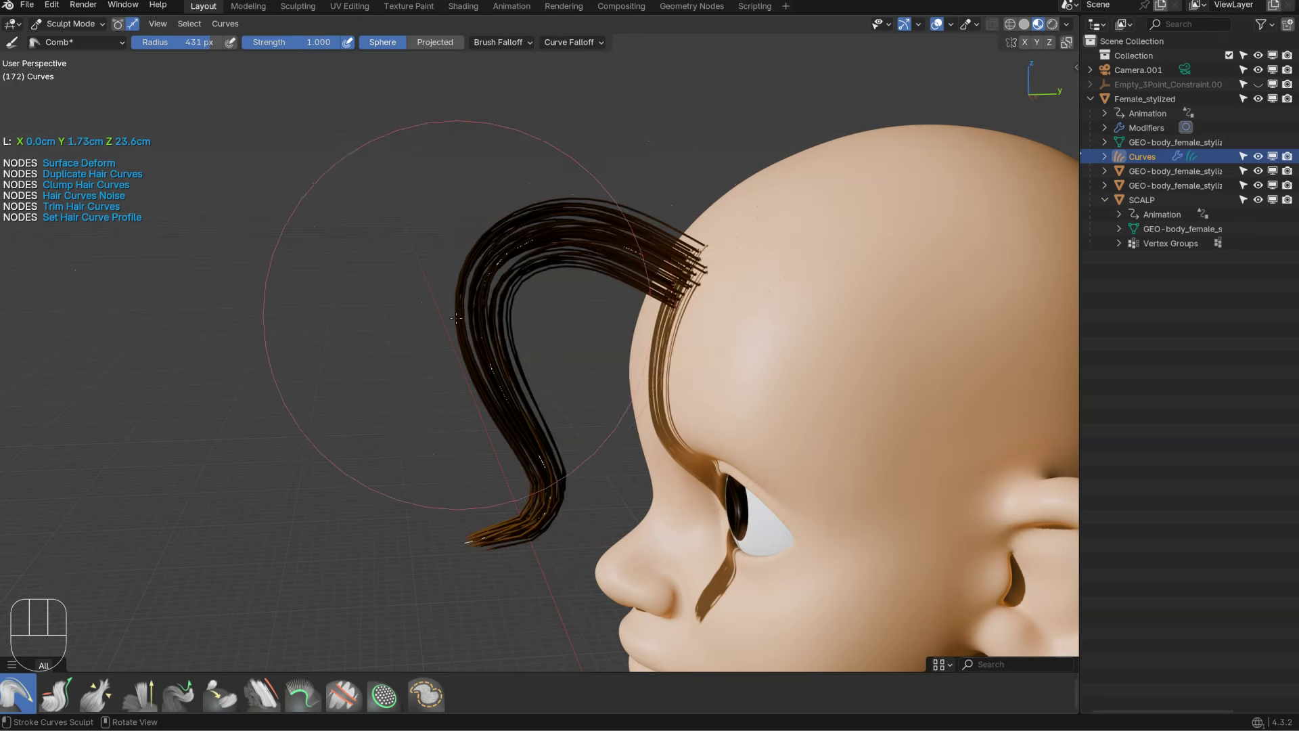
middle_drag(457, 318, 501, 311)
shift+middle_drag(589, 378, 477, 306)
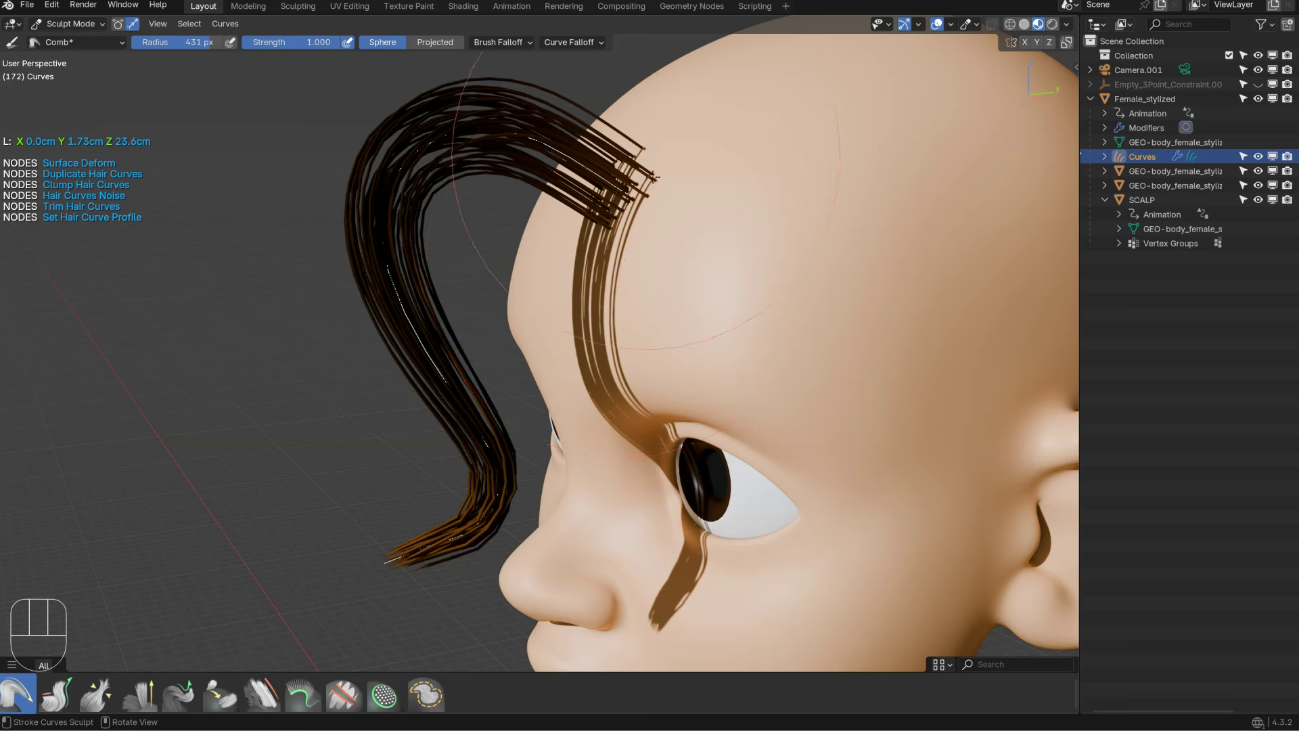
Step: Leave sculpting and set the tuft's Set Hair Curve Profile radius to 0.01 cm and shape to 0.5
right_click(716, 255)
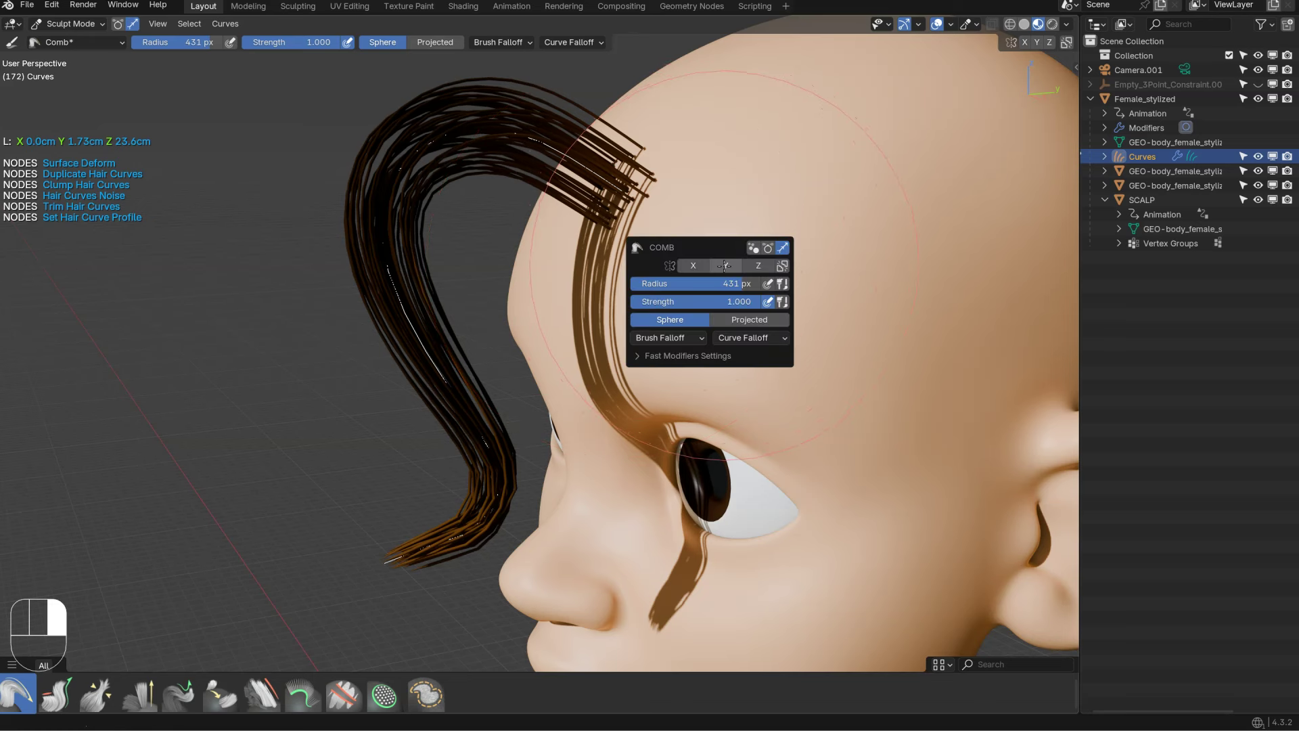
key(Tab)
alt+right_click(761, 265)
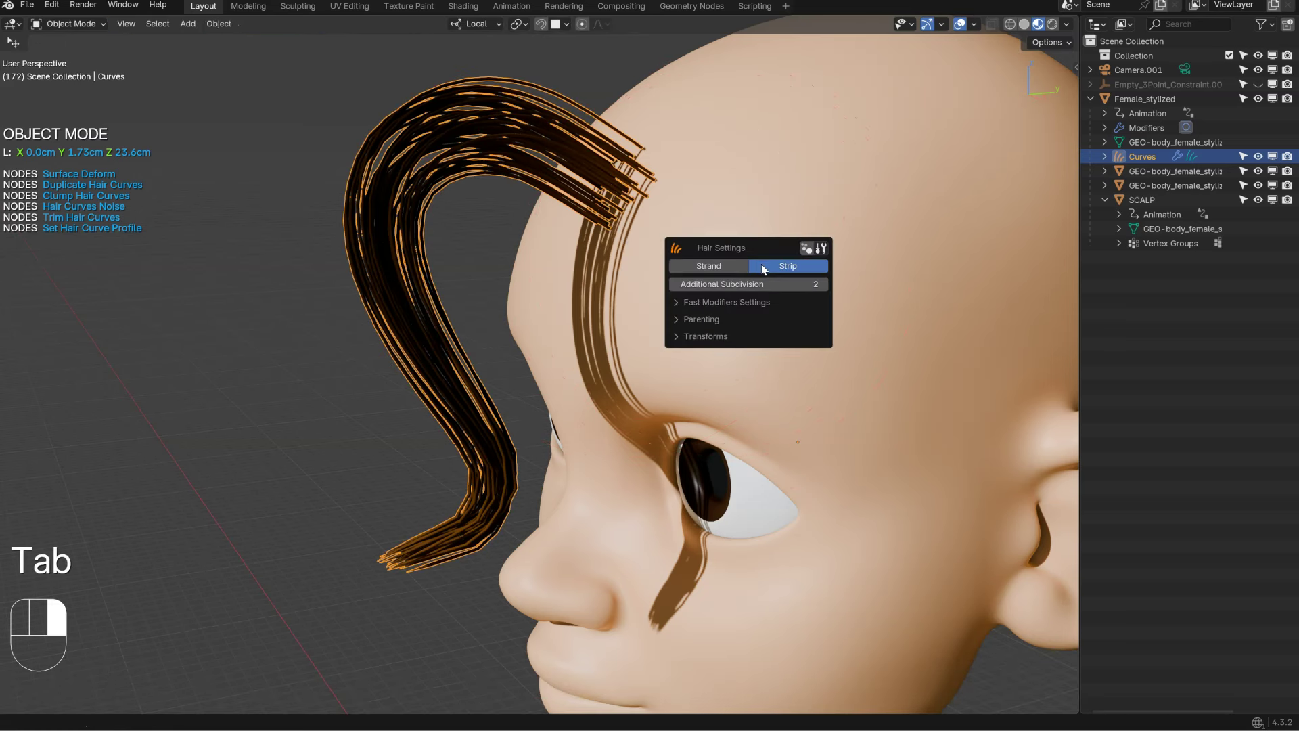
key(apostrophe)
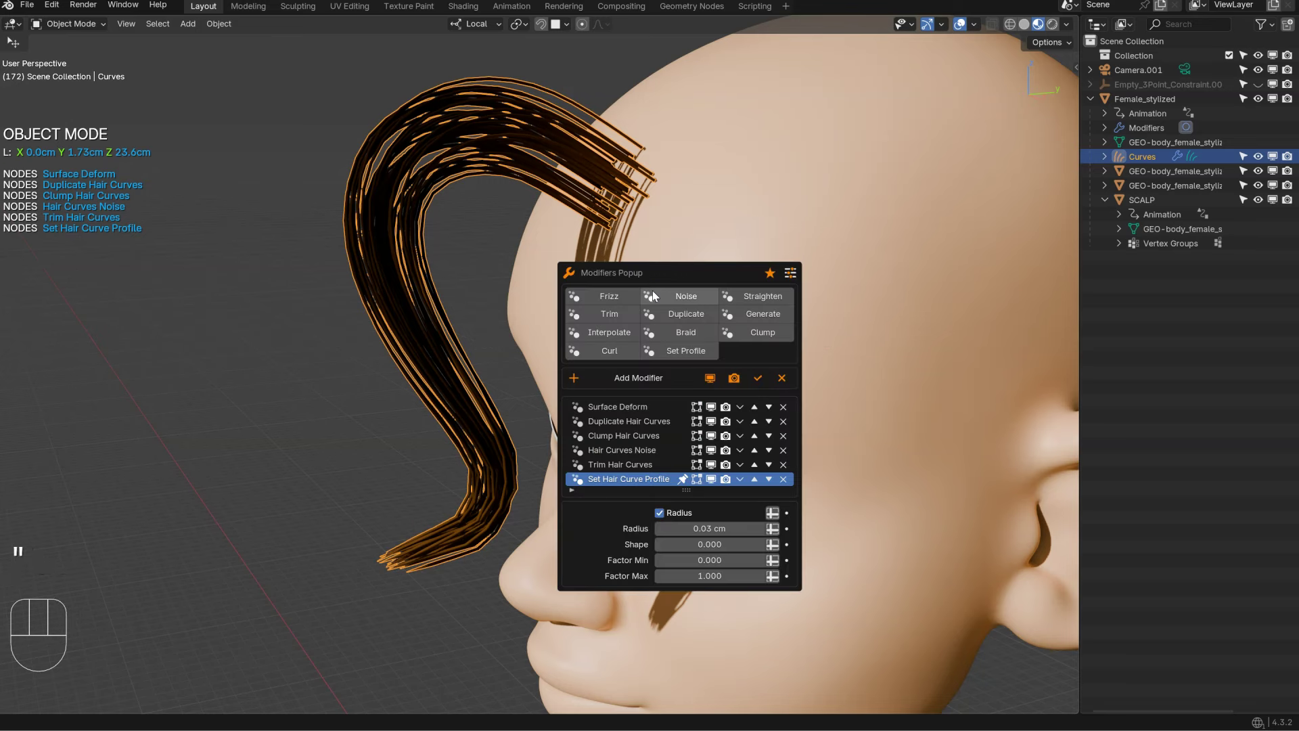
click(659, 511)
click(697, 528)
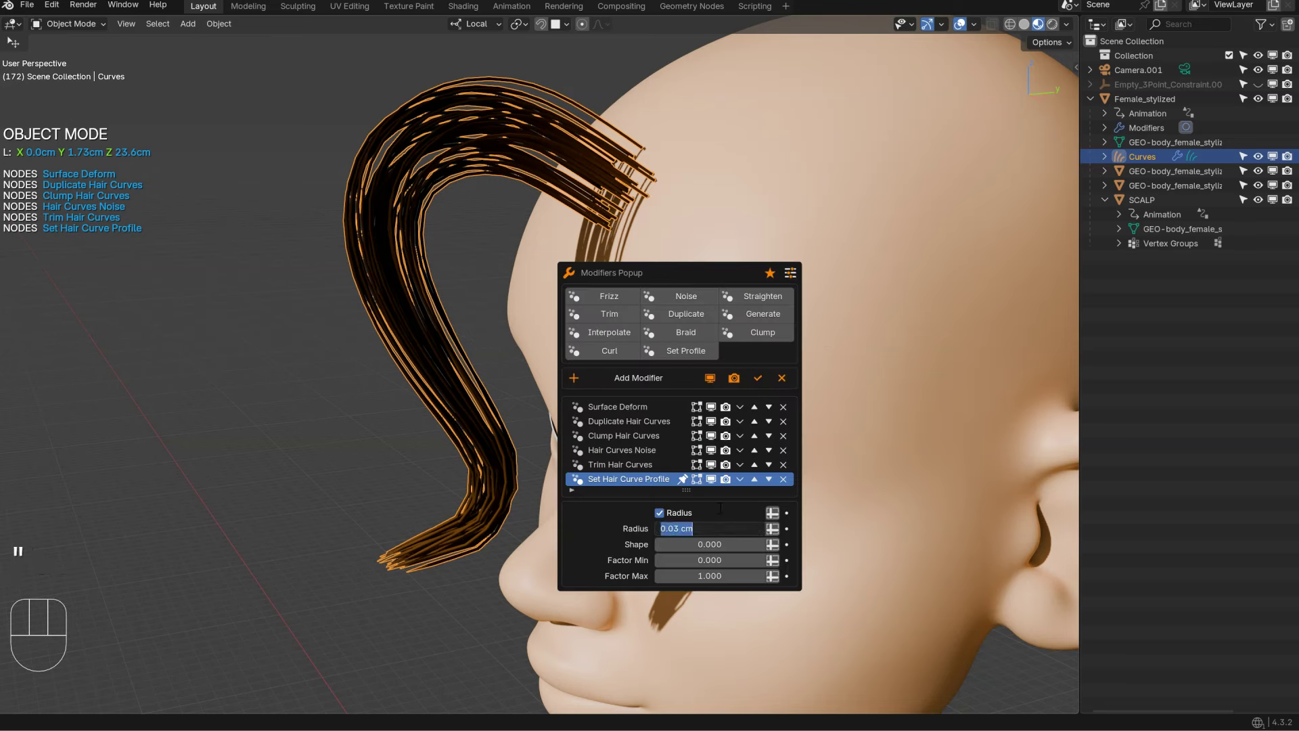
text(.01)
key(Return)
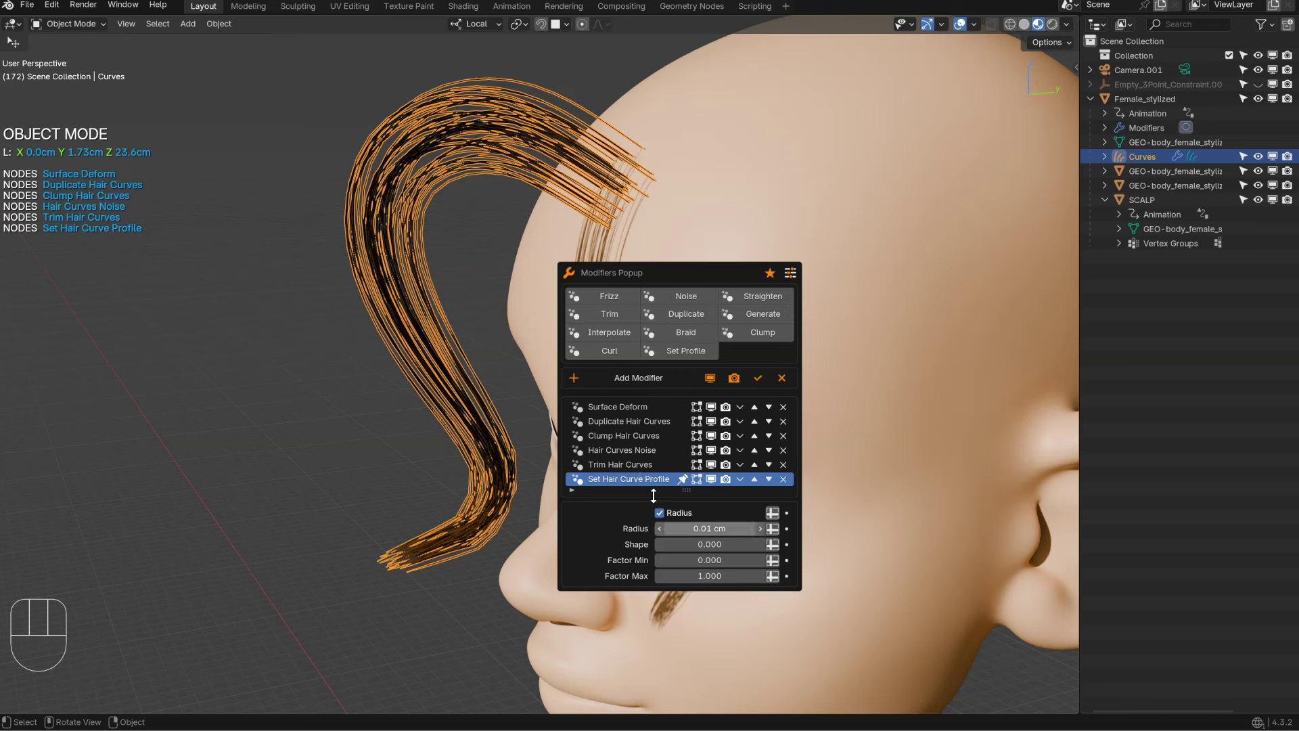
click(711, 544)
text(.5)
key(Return)
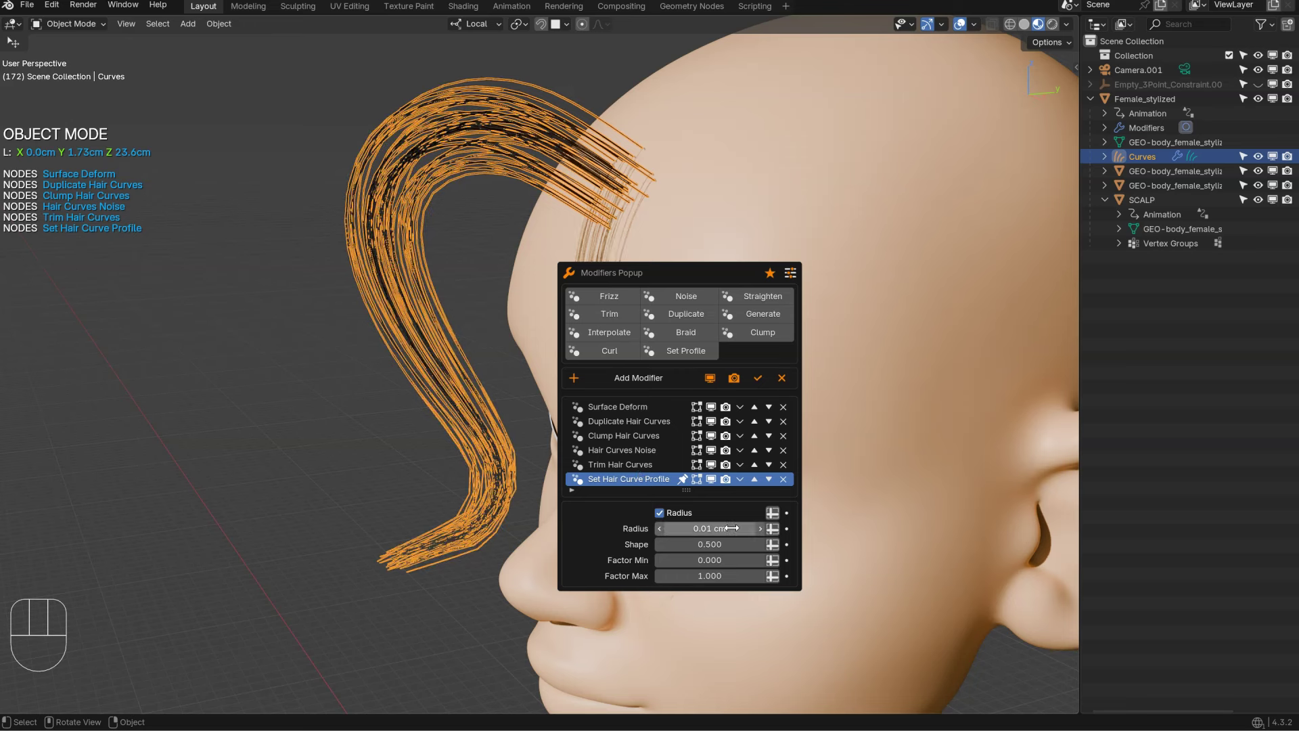
Step: Set the Duplicate Hair Curves amount to 247 and hide the viewport overlays
click(625, 421)
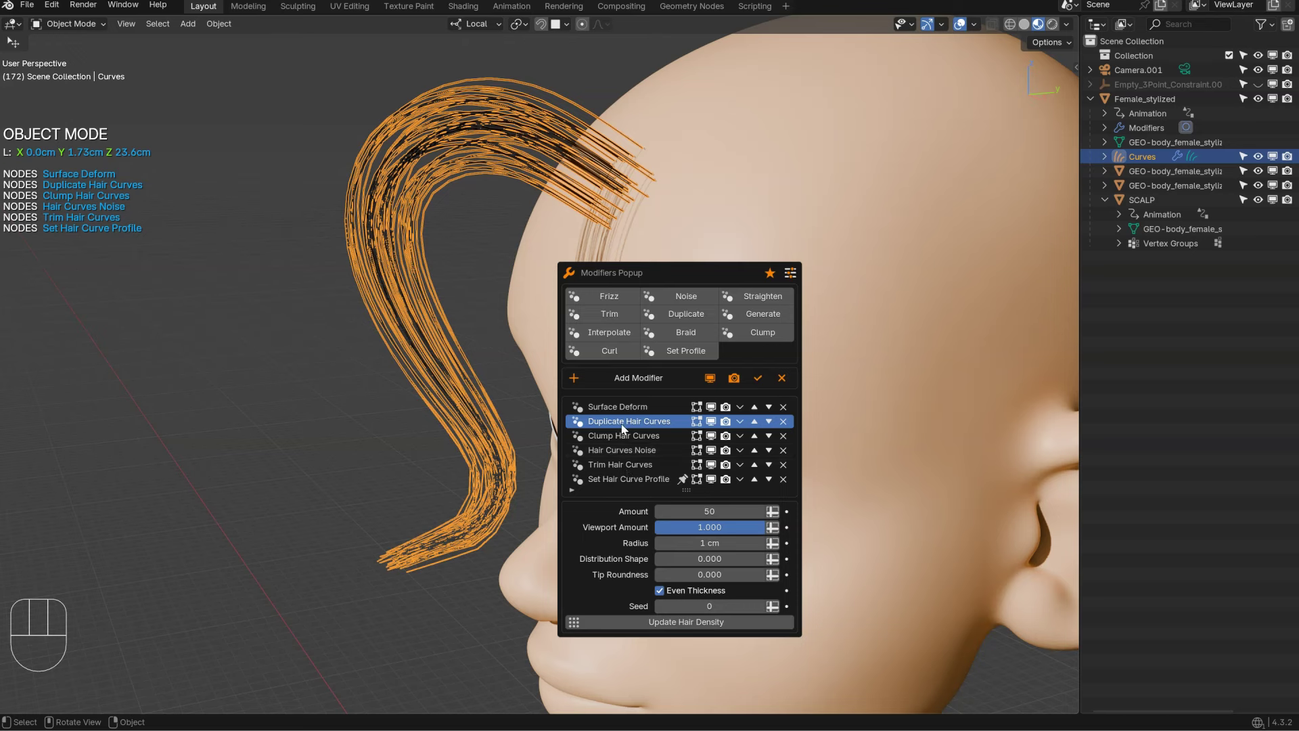
drag(700, 510, 794, 521)
middle_drag(526, 295, 567, 278)
ctrl+middle_drag(567, 278, 576, 318)
key(z)
middle_drag(579, 210, 561, 287)
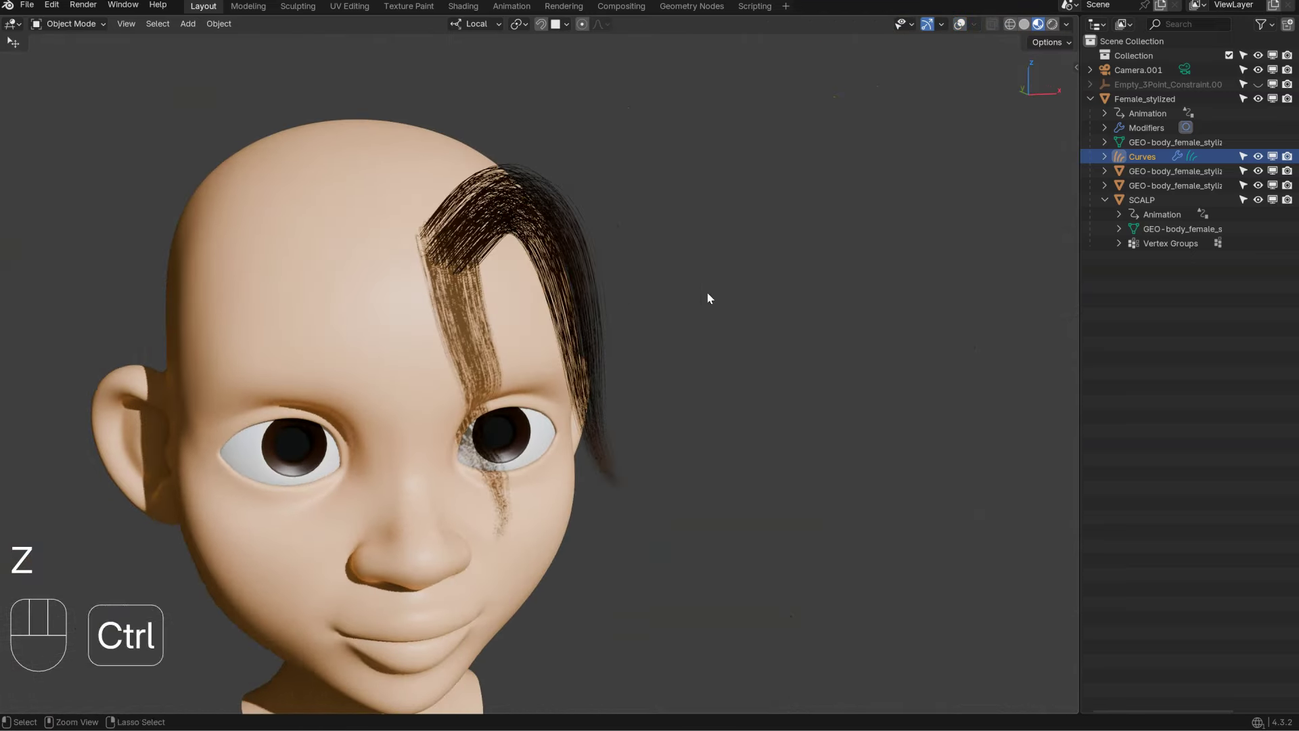
Step: Darken the last color ramp stop of the Curves Fur Preset material to near-black #0F0B06
key(ctrl+apostrophe)
click(732, 485)
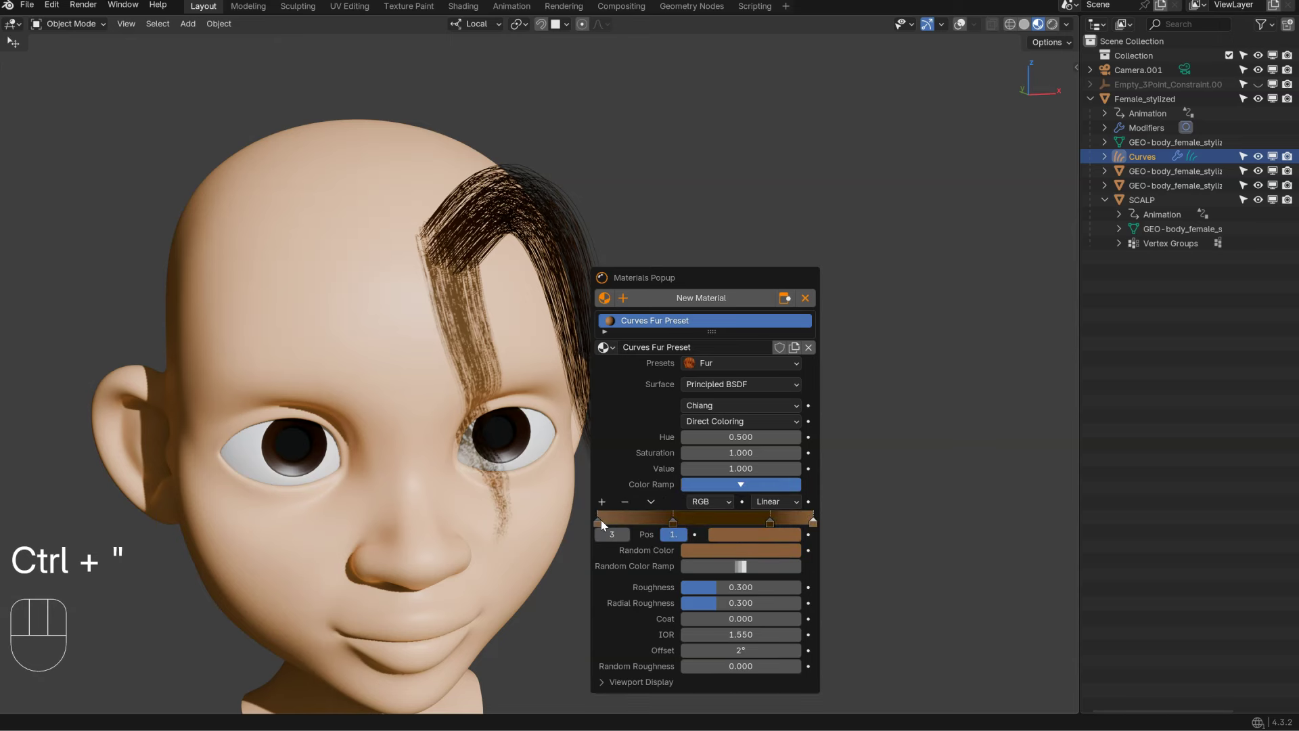
click(729, 537)
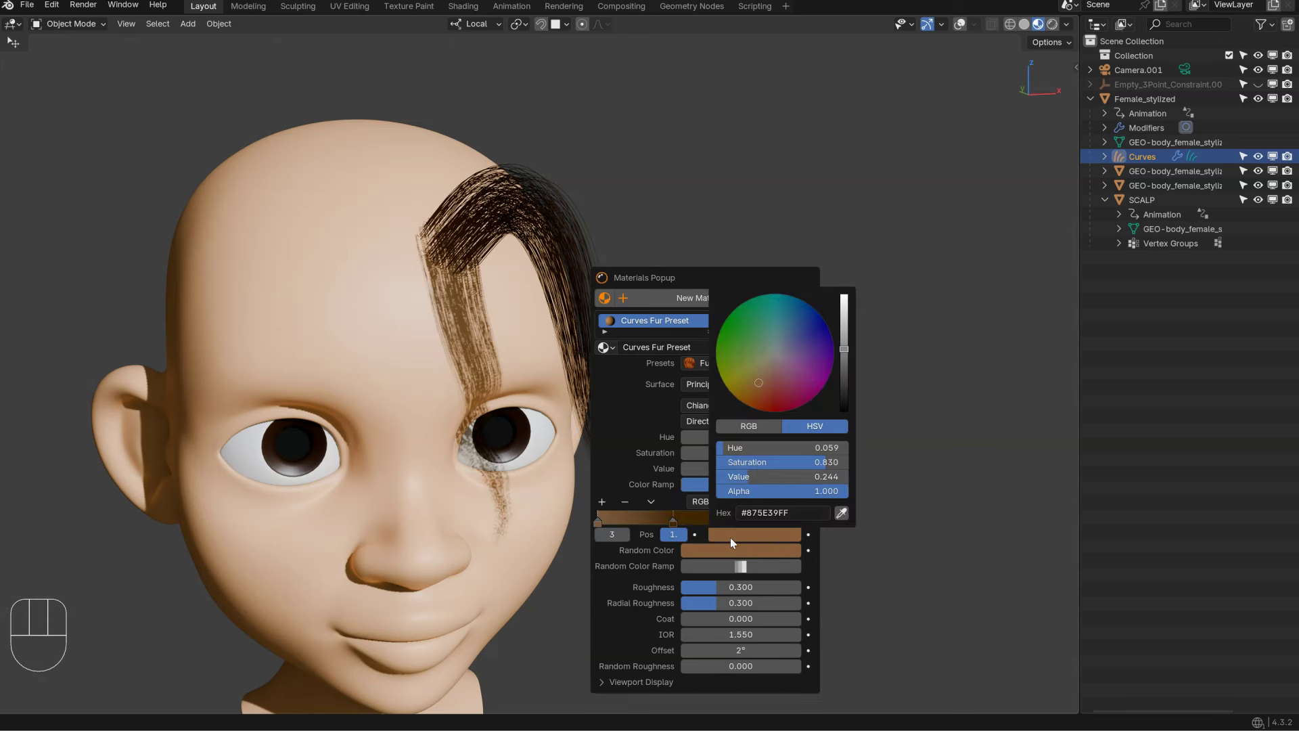
drag(845, 383, 844, 403)
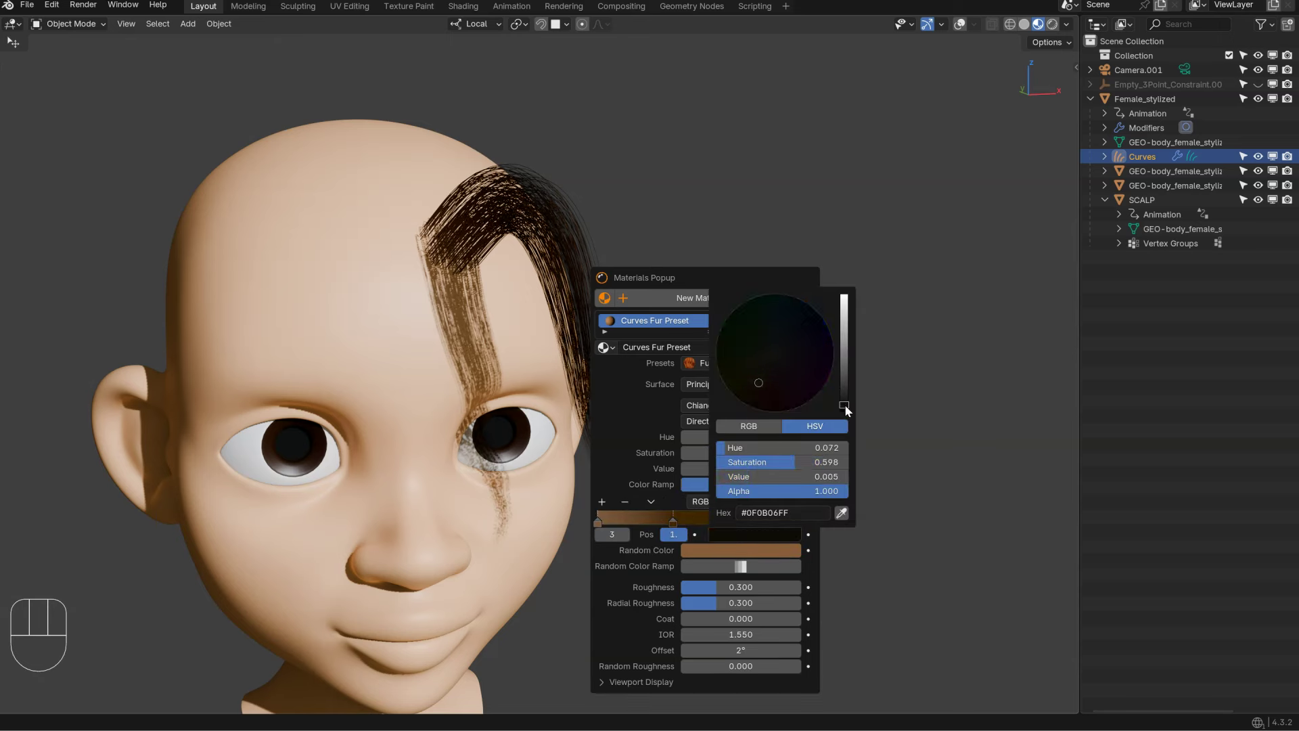
Step: Set the second color ramp stop to pink #FD67DA and copy that color to the third stop
click(674, 524)
click(746, 533)
drag(806, 384, 849, 308)
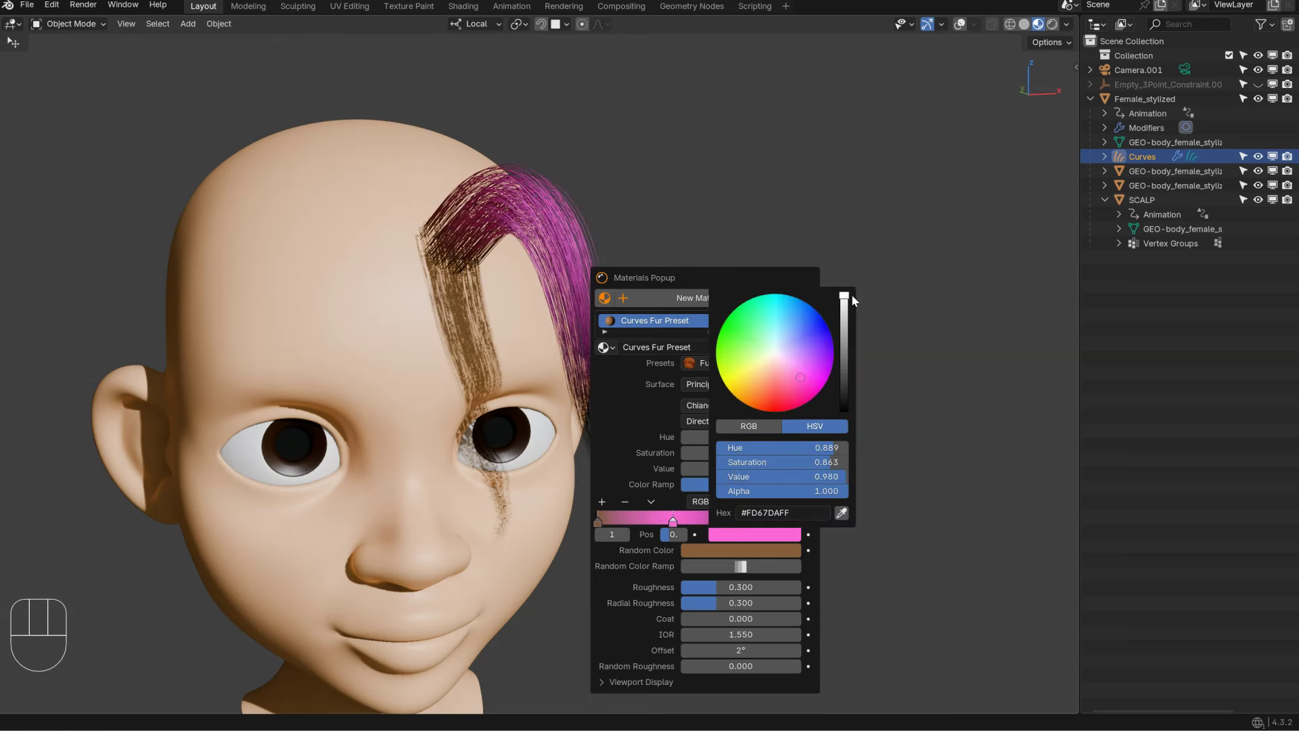
click(771, 523)
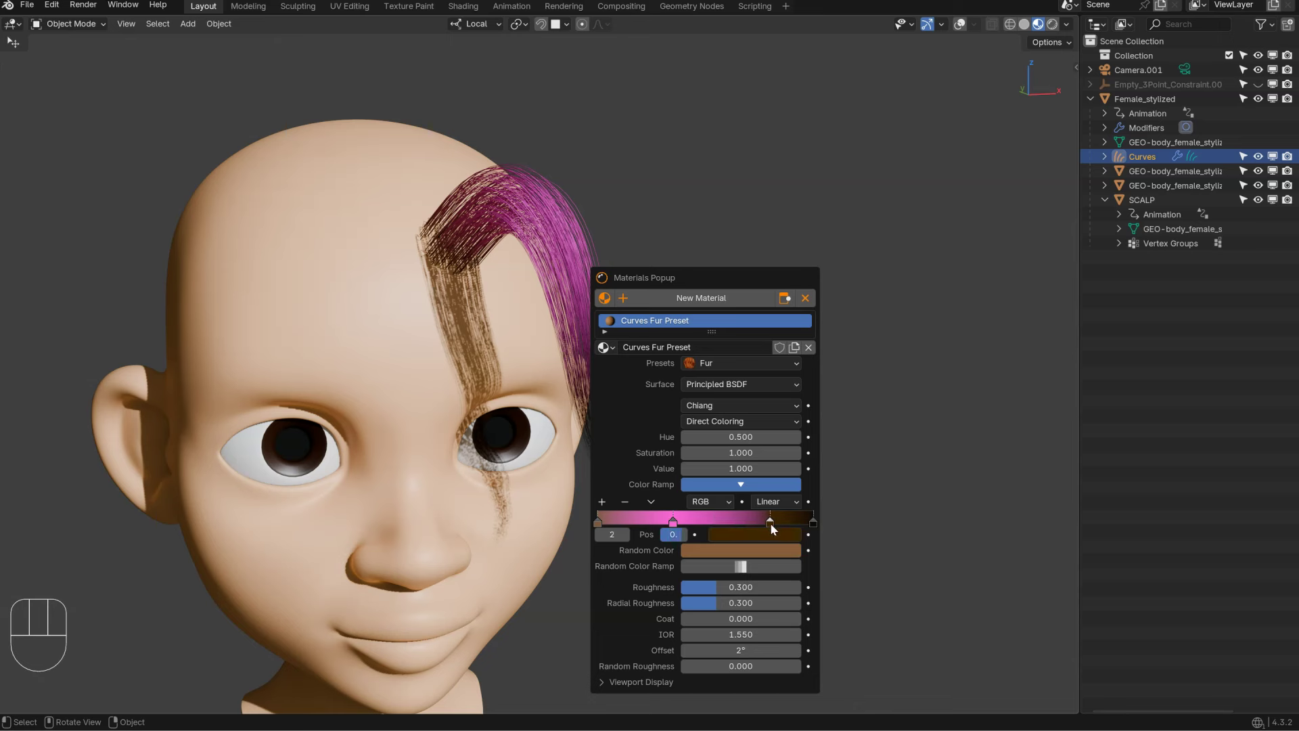
click(672, 522)
click(771, 525)
key(ctrl+v)
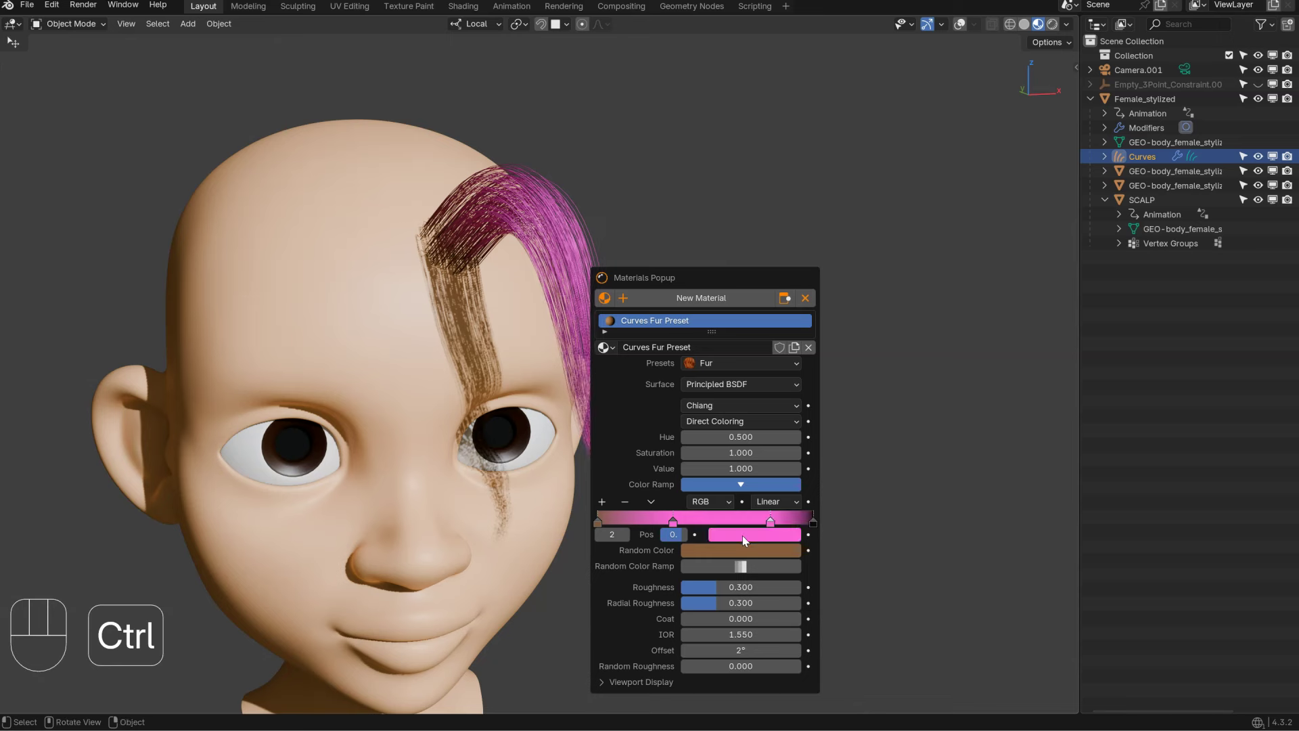
Step: Change the last color ramp stop of the fur material to bright blue
click(813, 525)
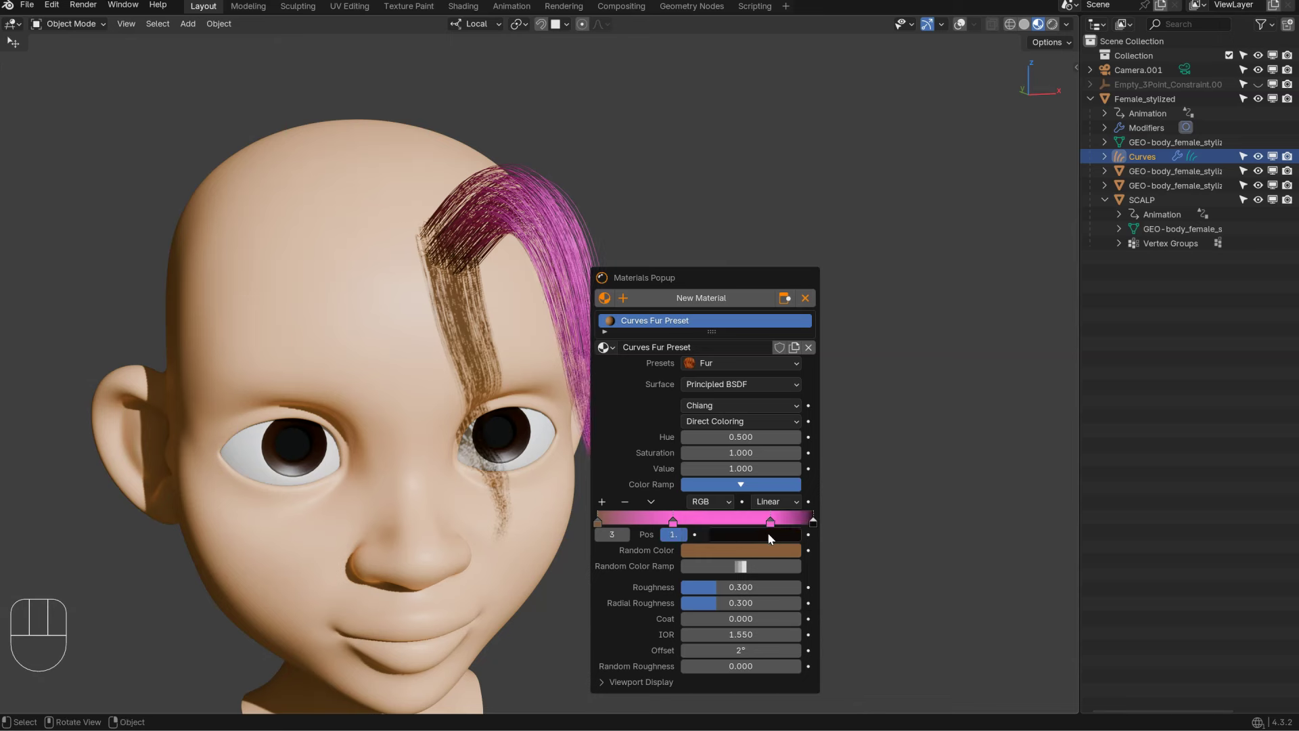
click(768, 536)
drag(794, 379, 798, 306)
middle_drag(601, 401, 785, 322)
key(Tab)
key(Escape)
key(apostrophe)
key(Escape)
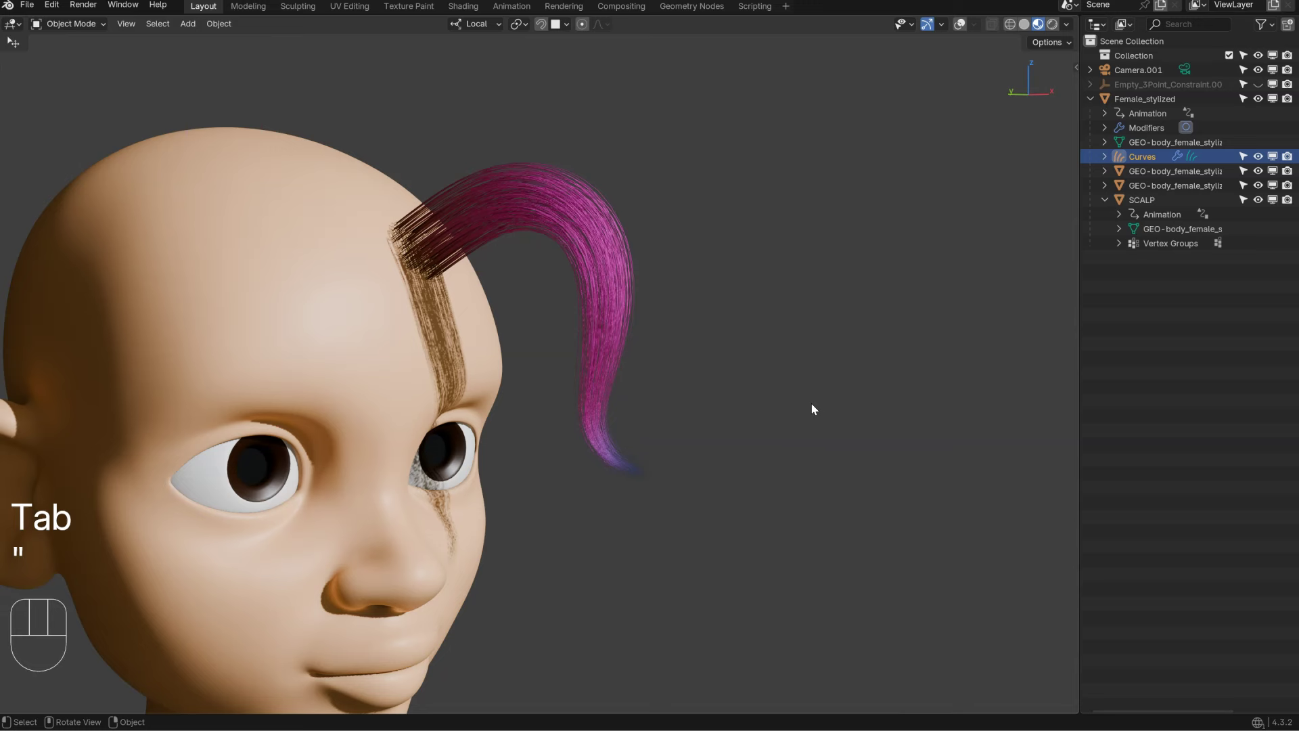
Step: Move the pink and blue color ramp stops toward the start so the blue covers more of the hair tips
key(ctrl+apostrophe)
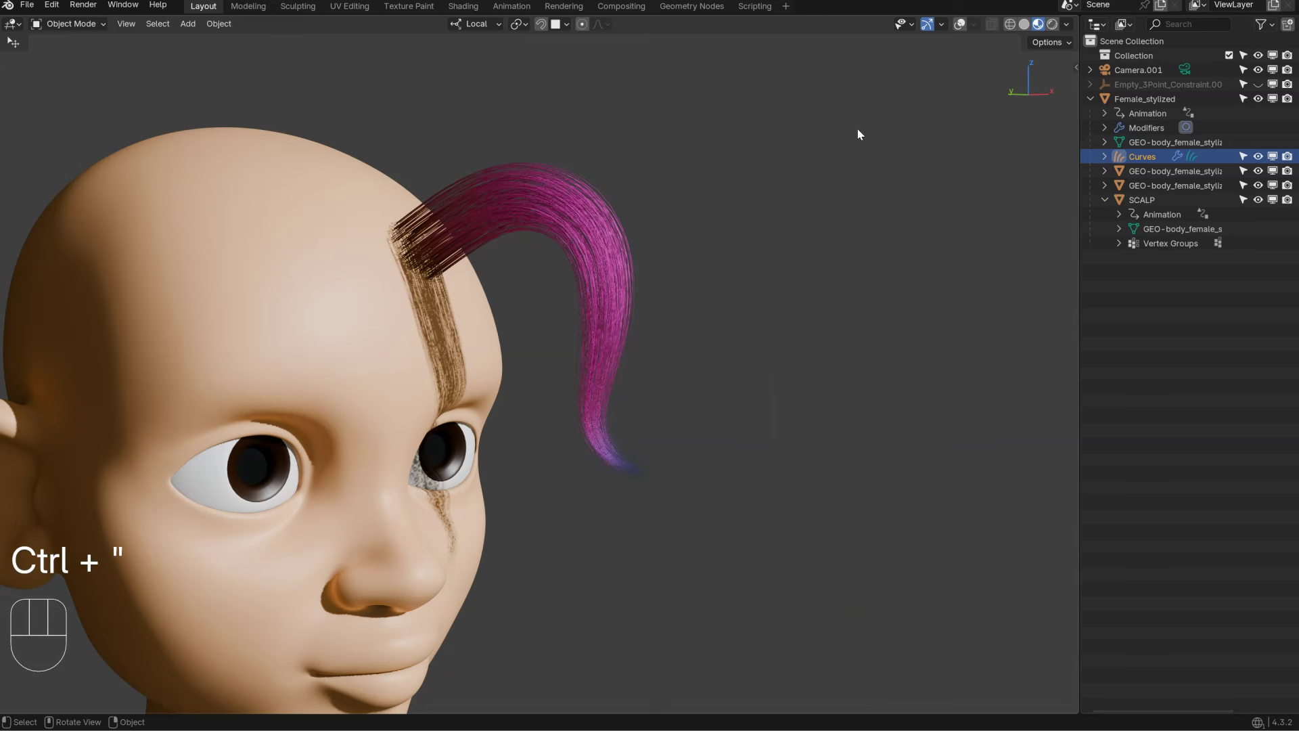
key(ctrl+apostrophe)
drag(862, 217, 903, 141)
drag(950, 366, 823, 370)
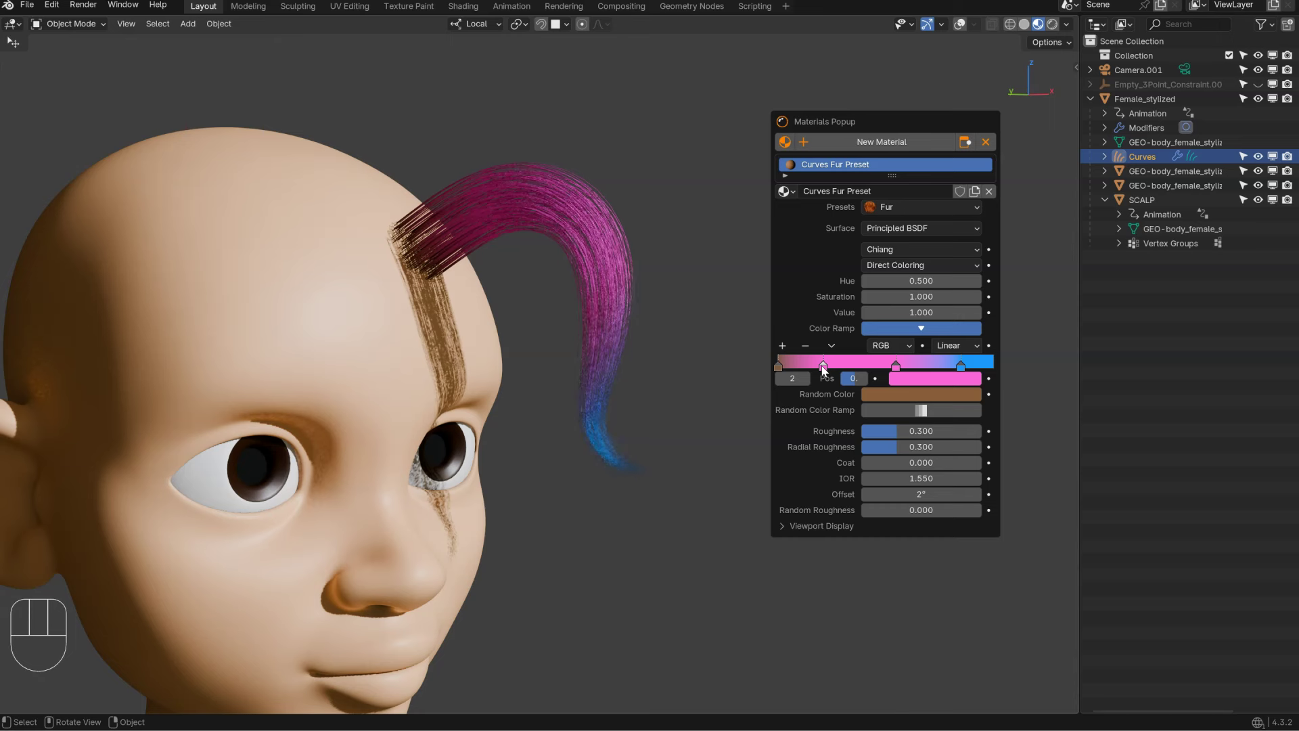
Step: Change the blue color ramp stop at the tips to pale yellow #F9DE92
click(961, 367)
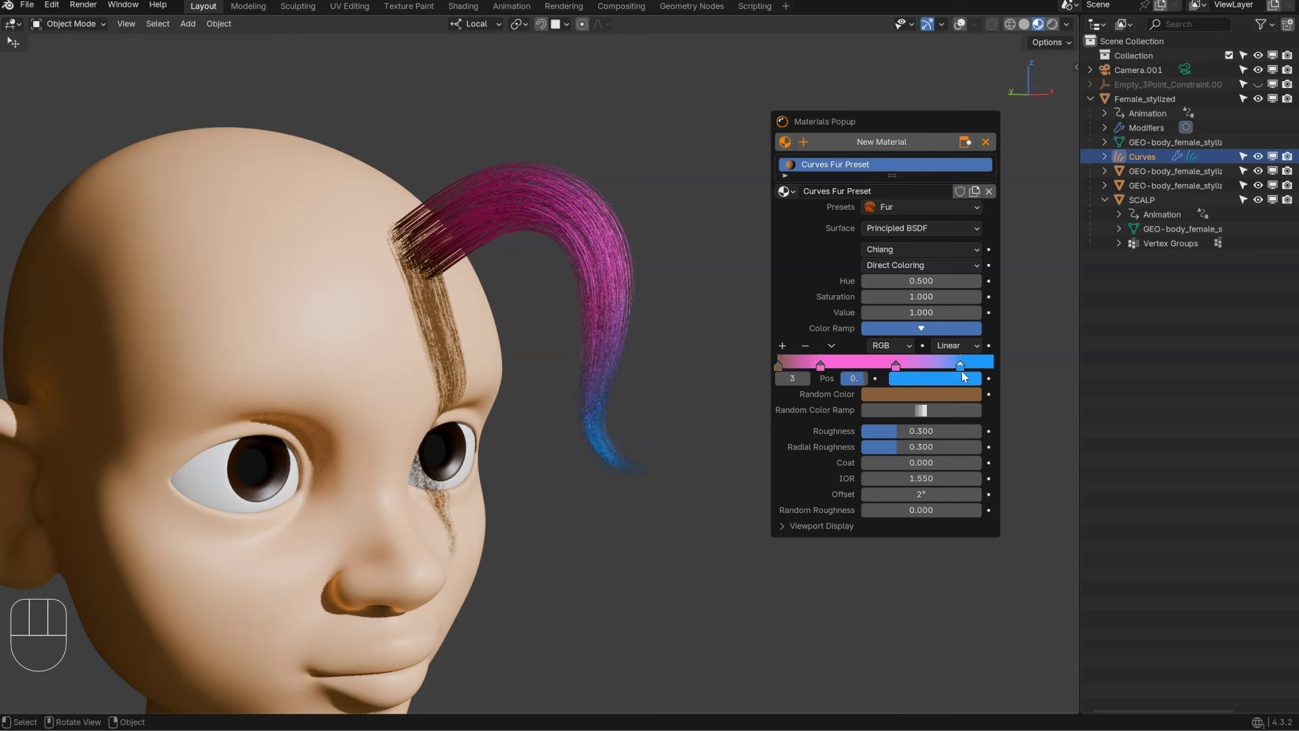
click(947, 380)
click(968, 211)
drag(969, 211, 938, 214)
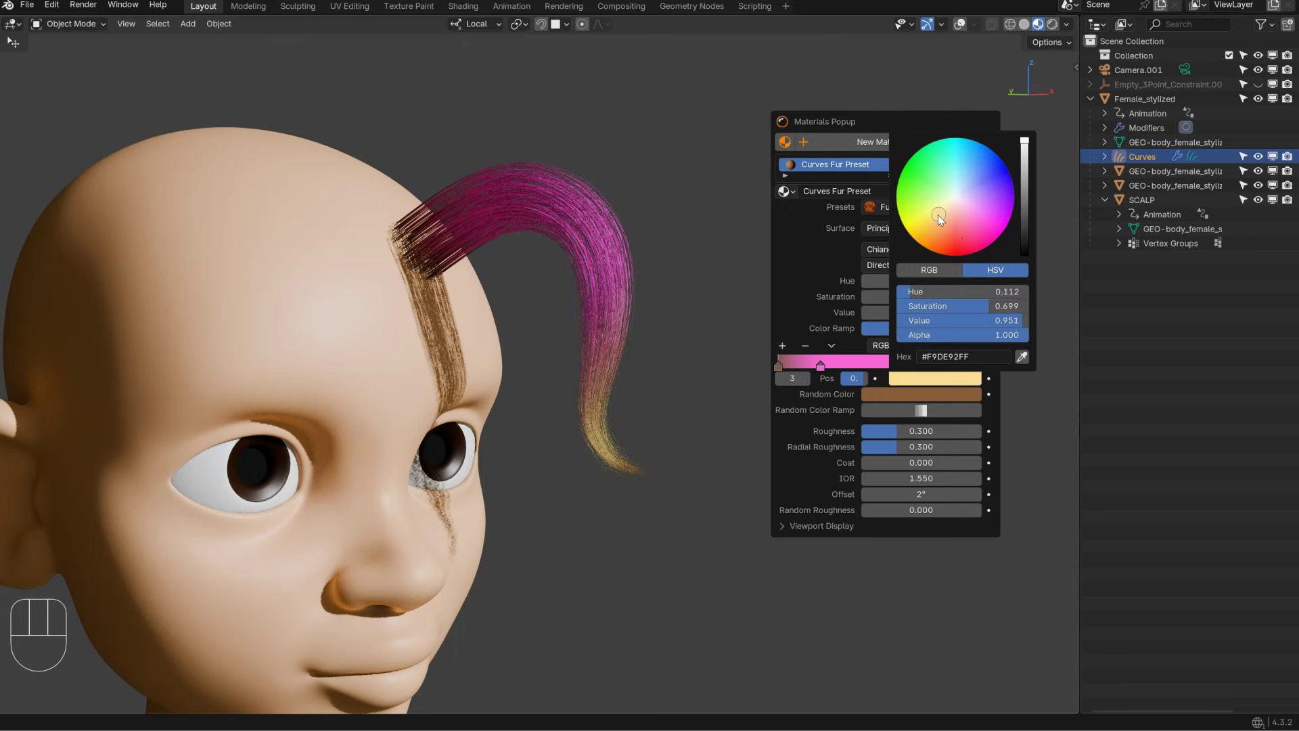
Step: In the tuft's fast modifier settings, raise the Duplicate Hair Curves amount to 433 and its radius to 1.05 cm
middle_drag(687, 274, 604, 330)
scroll(579, 333, down, 3)
scroll(535, 278, up, 2)
shift+middle_drag(530, 307, 551, 266)
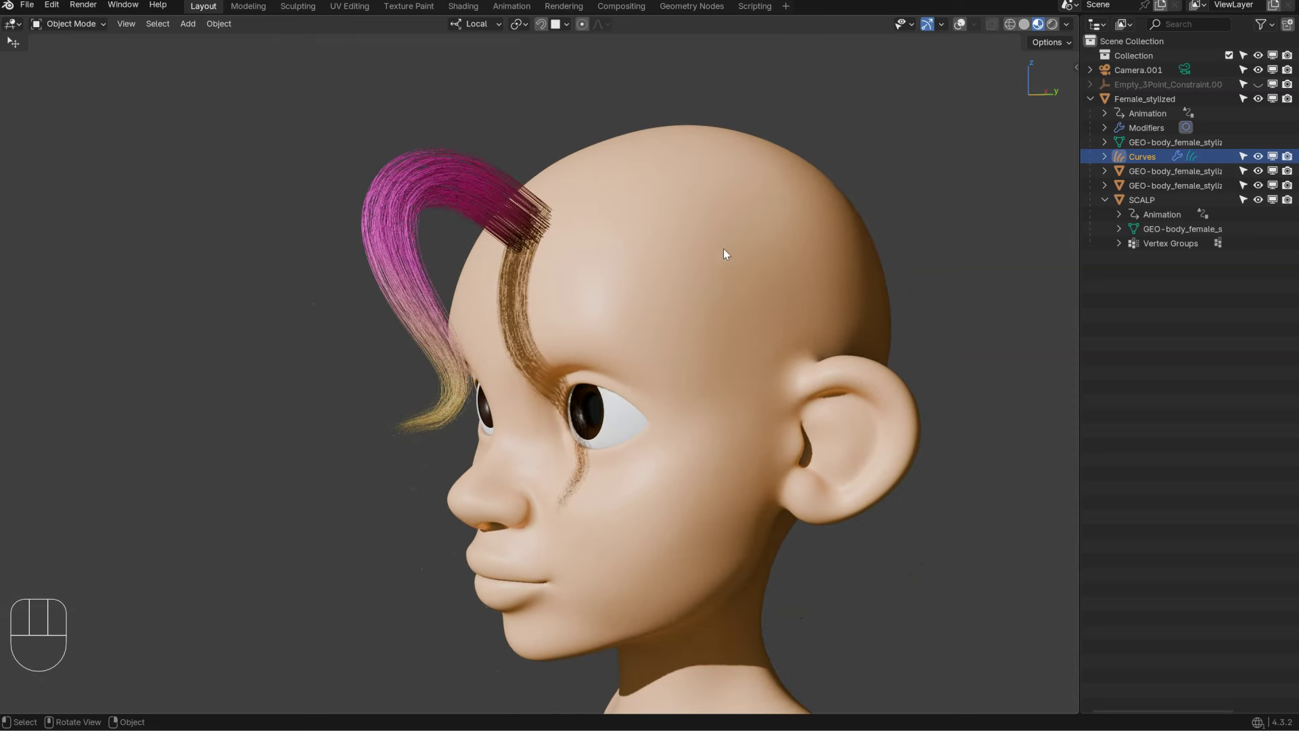
key(alt)
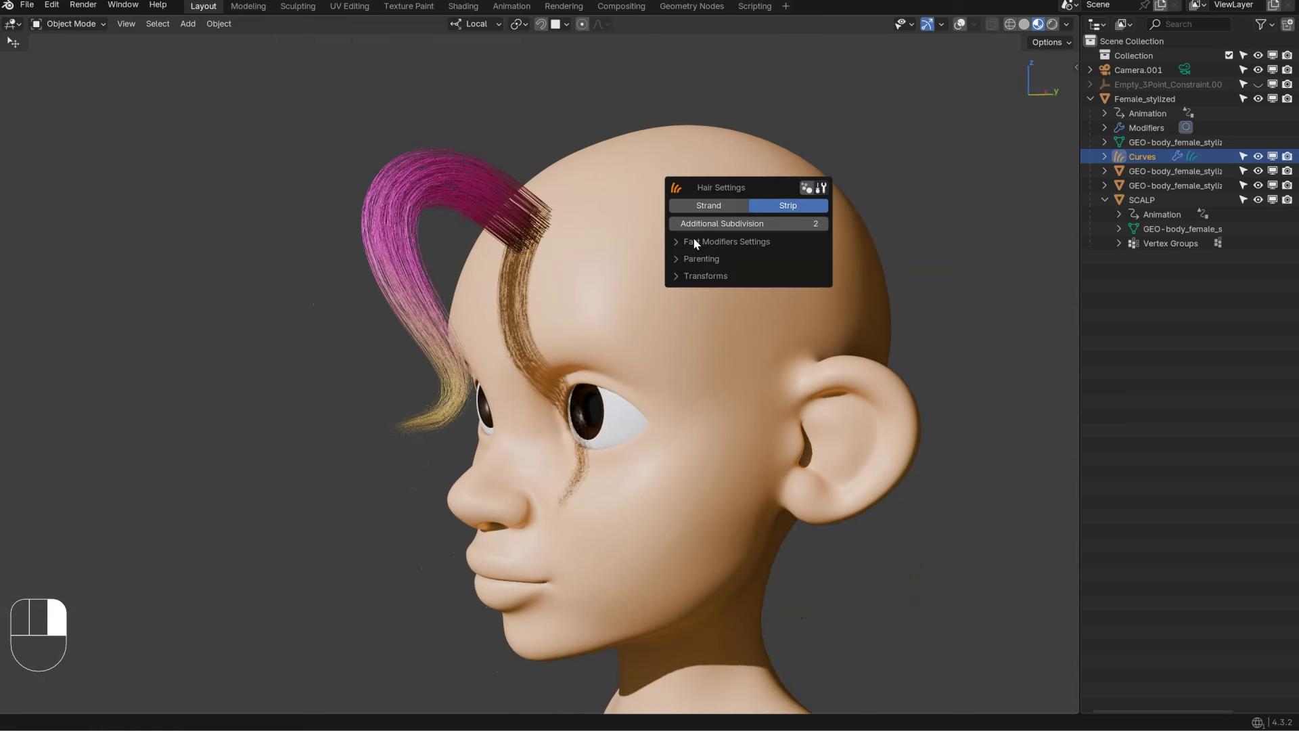
click(738, 242)
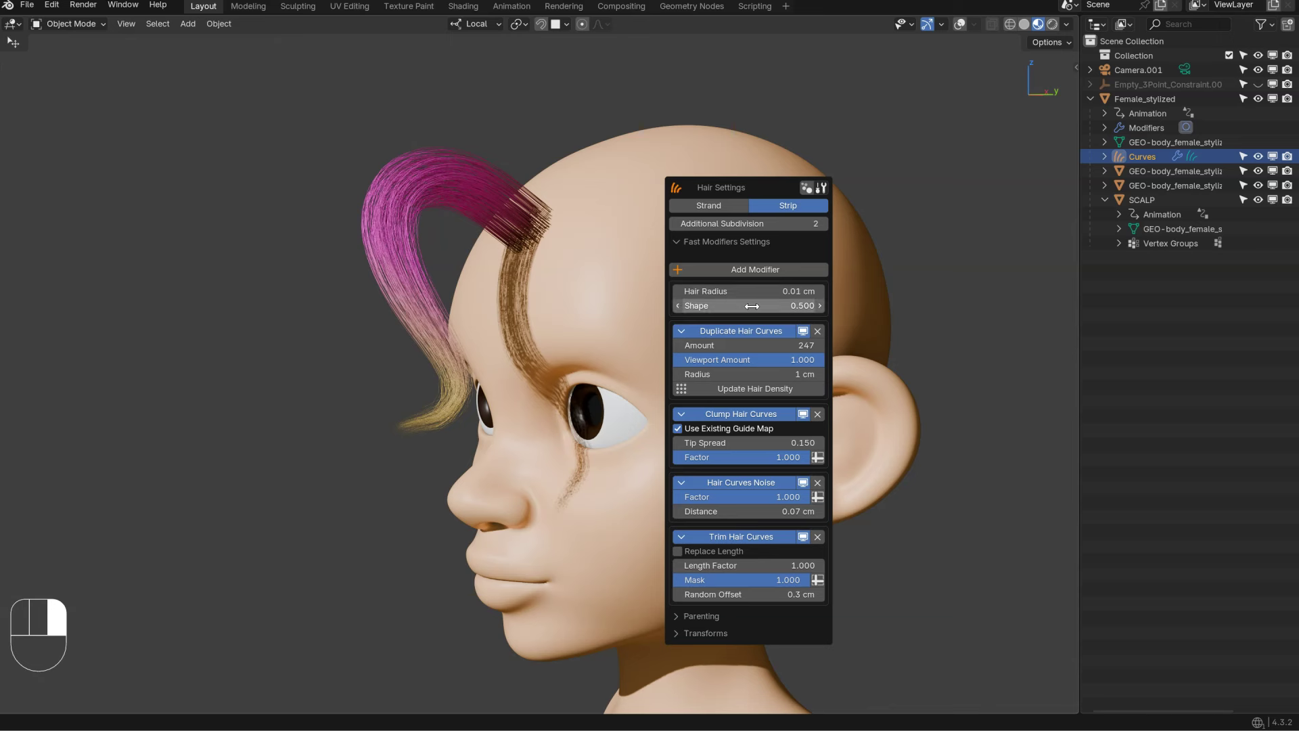
click(730, 330)
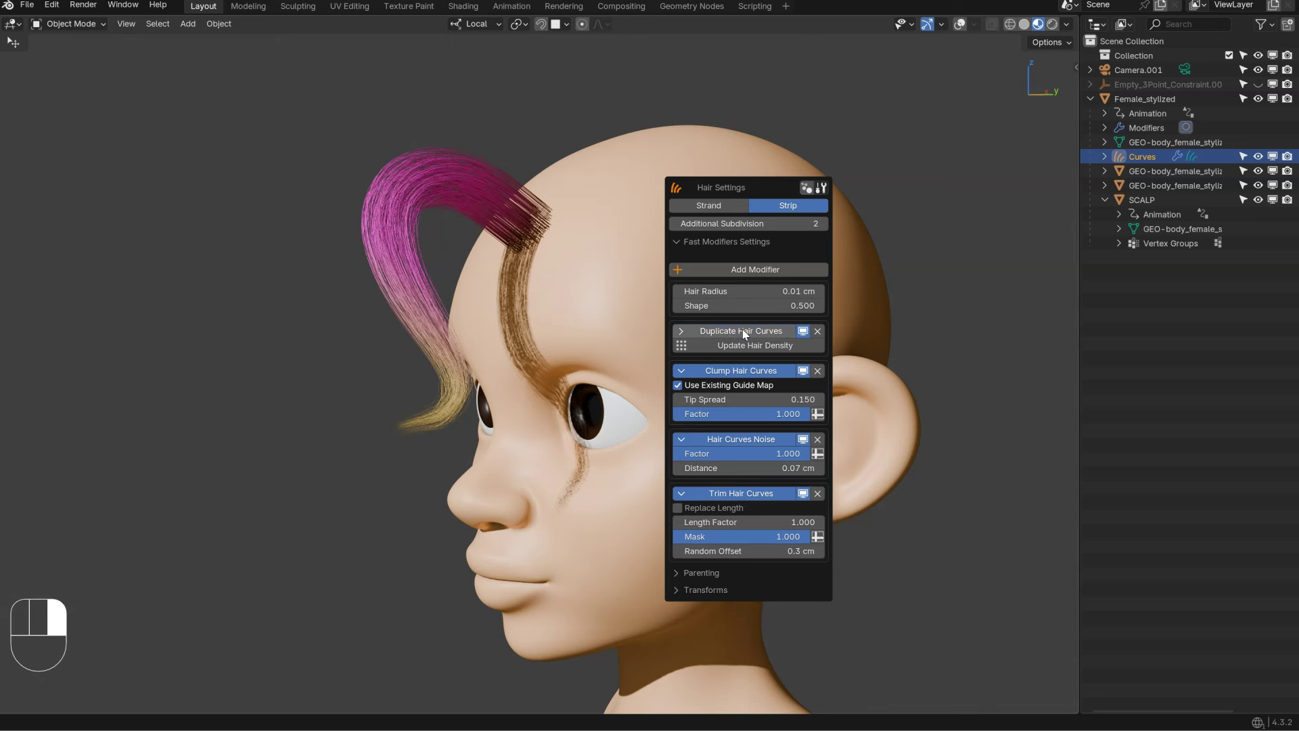
click(742, 330)
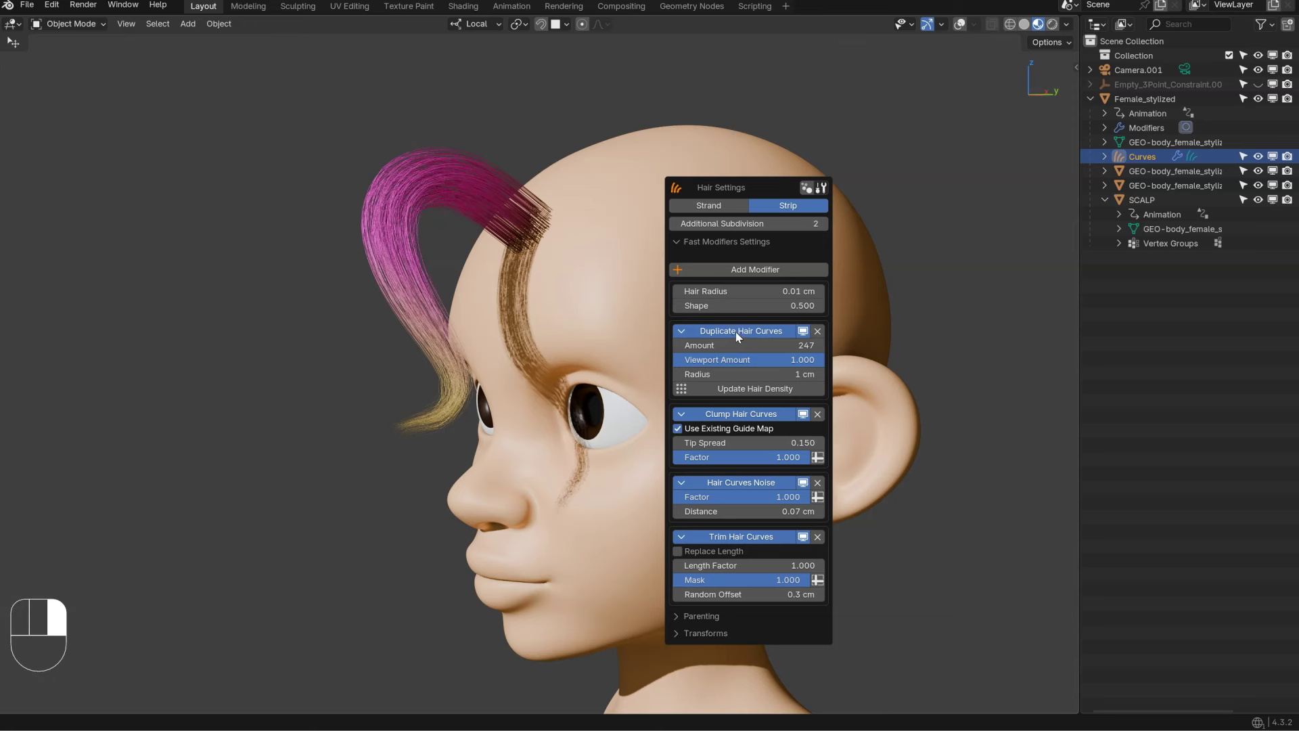
drag(737, 345, 757, 383)
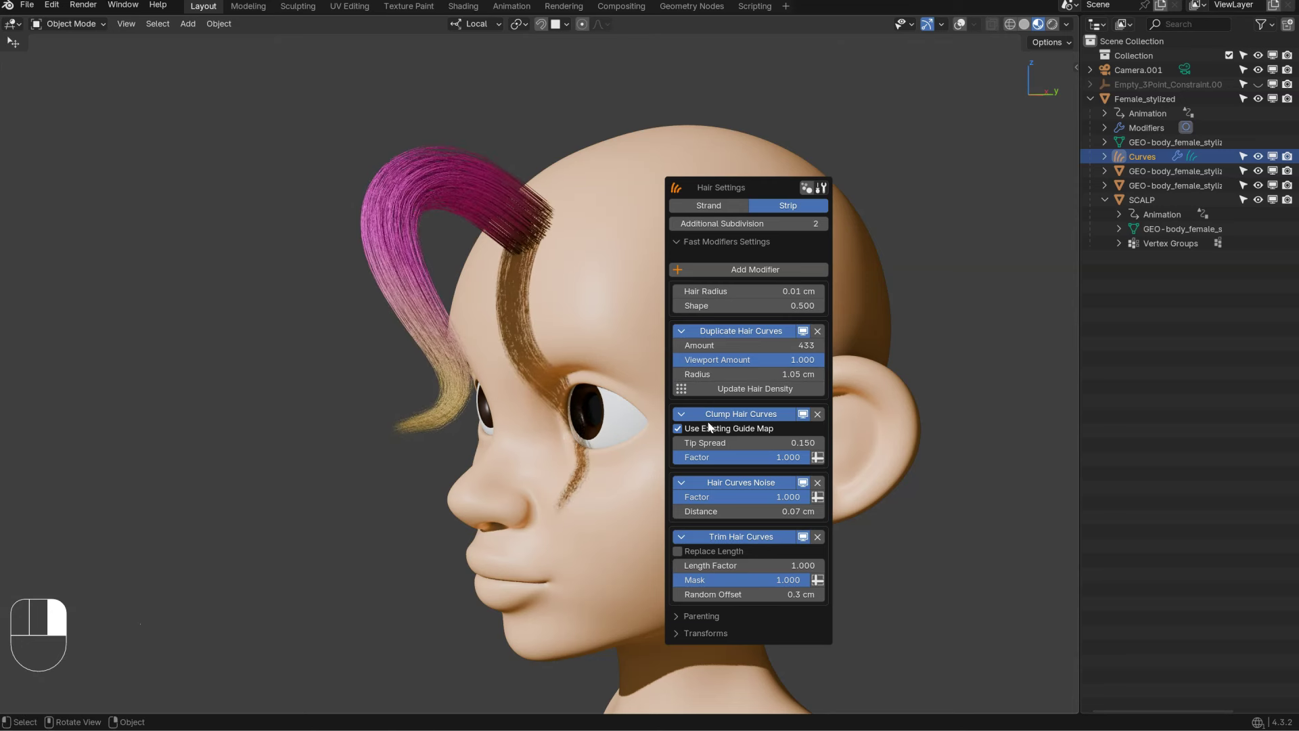
Step: Compare the tuft with Clump Hair Curves off and on, and try it without the existing guide map at 0.8 cm guide distance
click(803, 414)
click(803, 414)
click(677, 428)
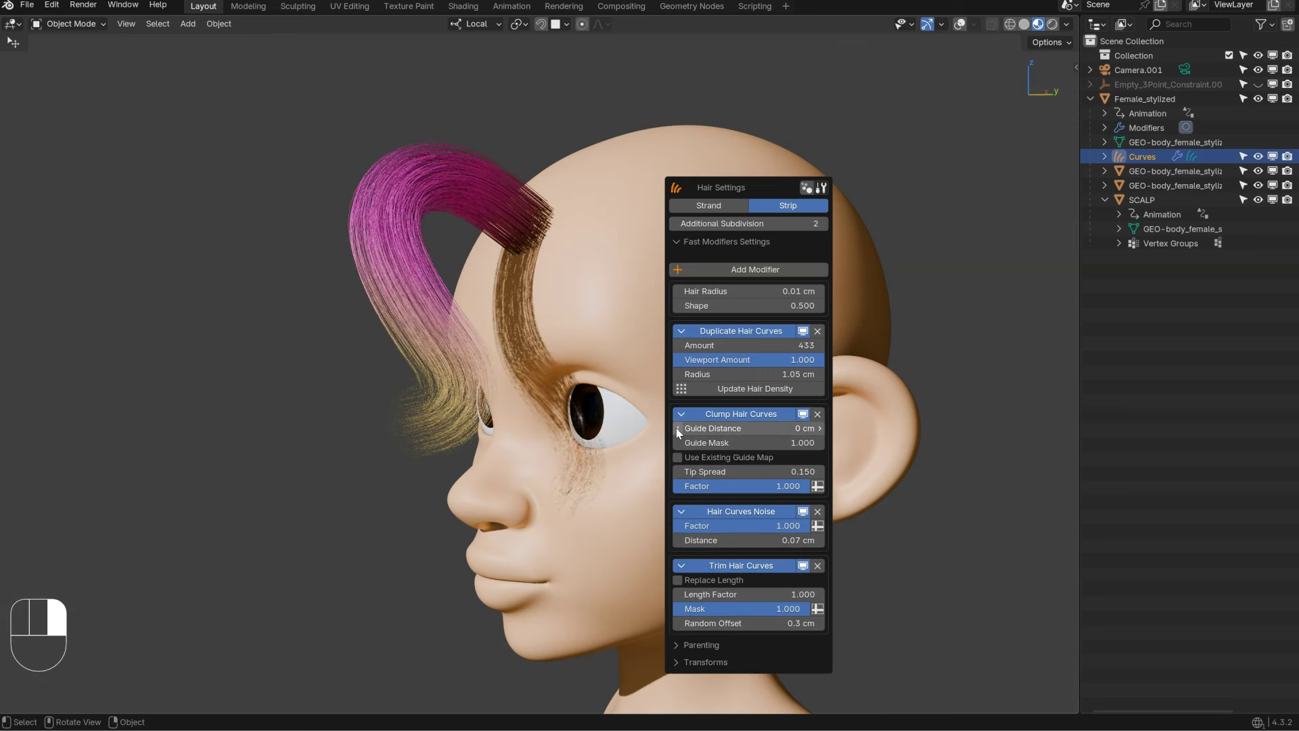
shift+drag(729, 428, 777, 438)
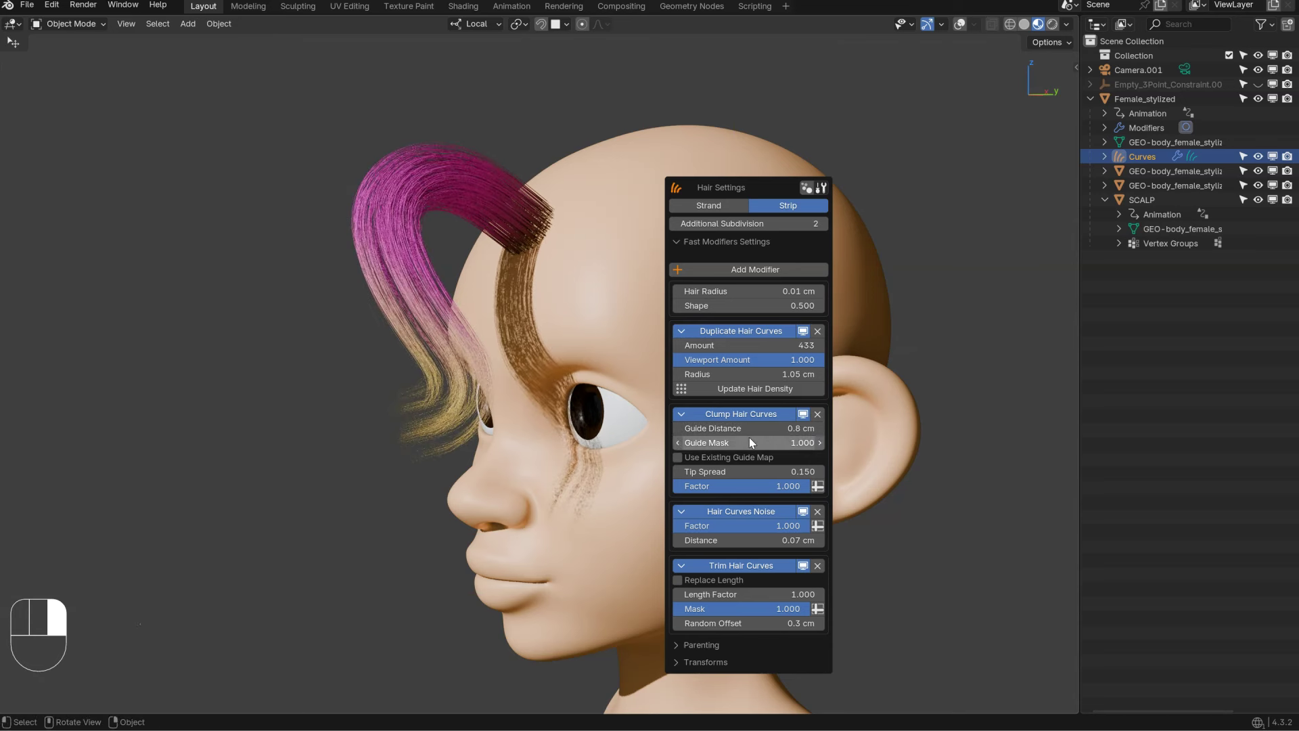
Step: Return Clump Hair Curves to its existing guide map and try a Tip Spread of 0.216
click(678, 458)
shift+drag(747, 443, 734, 439)
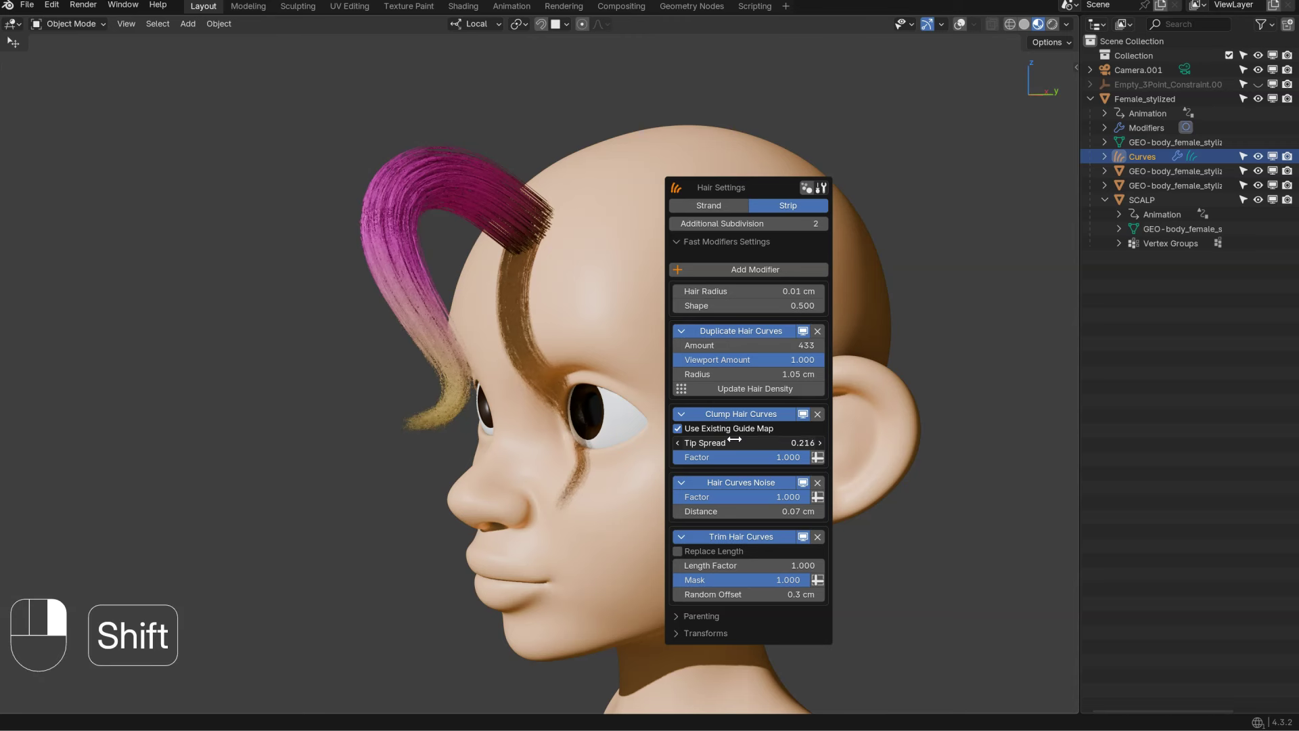
click(733, 416)
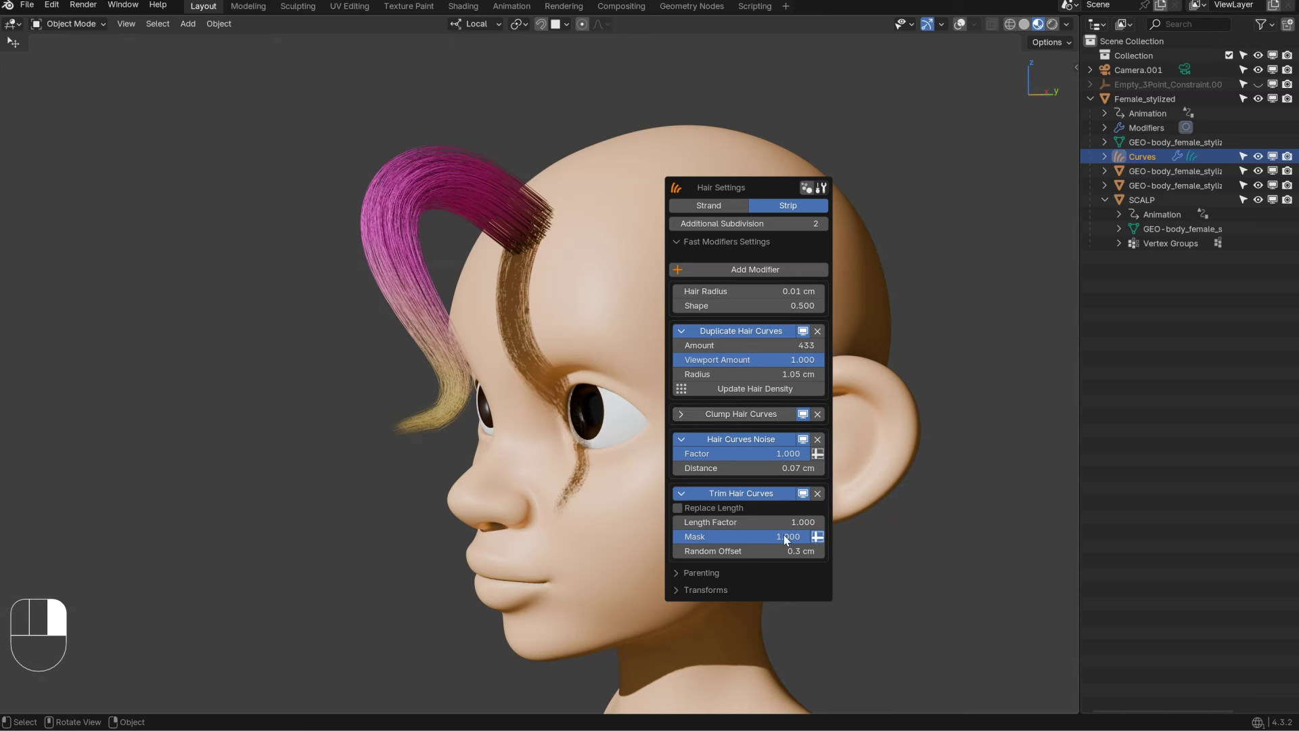
Step: Switch the Trim Hair Curves mask to an attribute input and check the attributes available for it
click(818, 536)
click(684, 541)
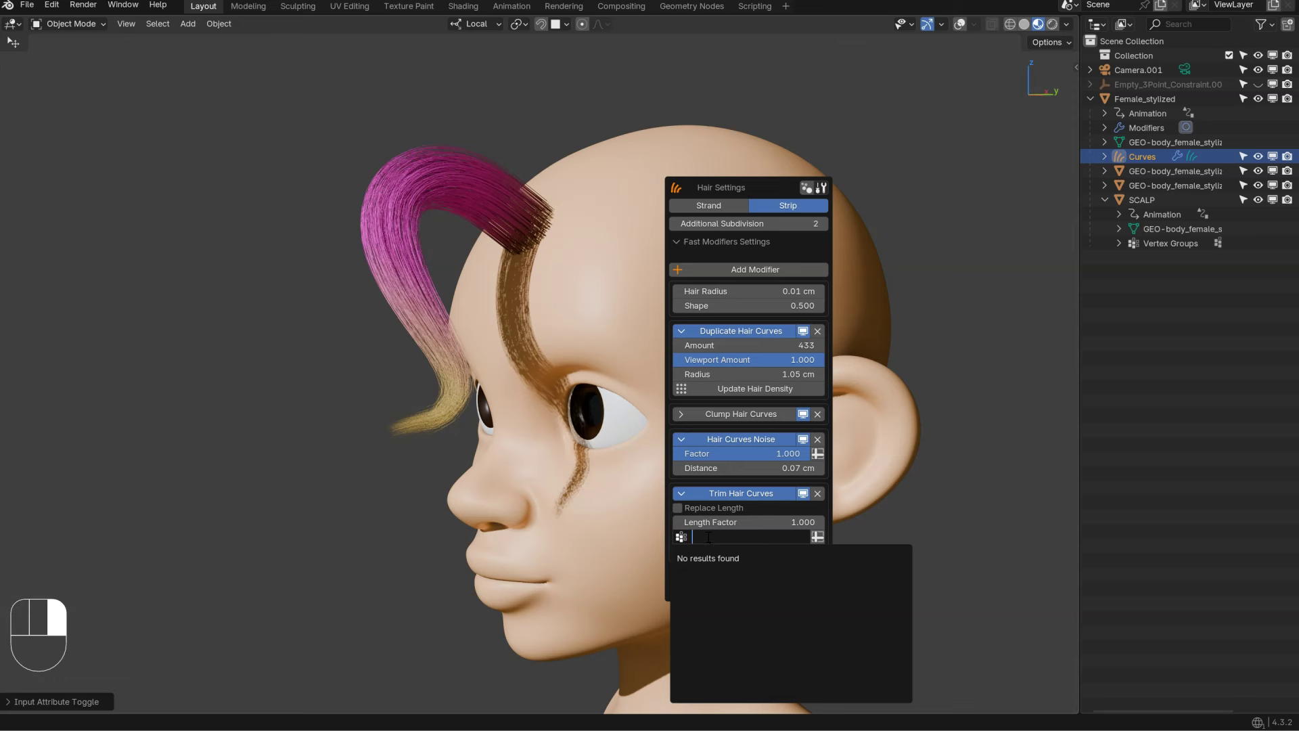
right_click(703, 537)
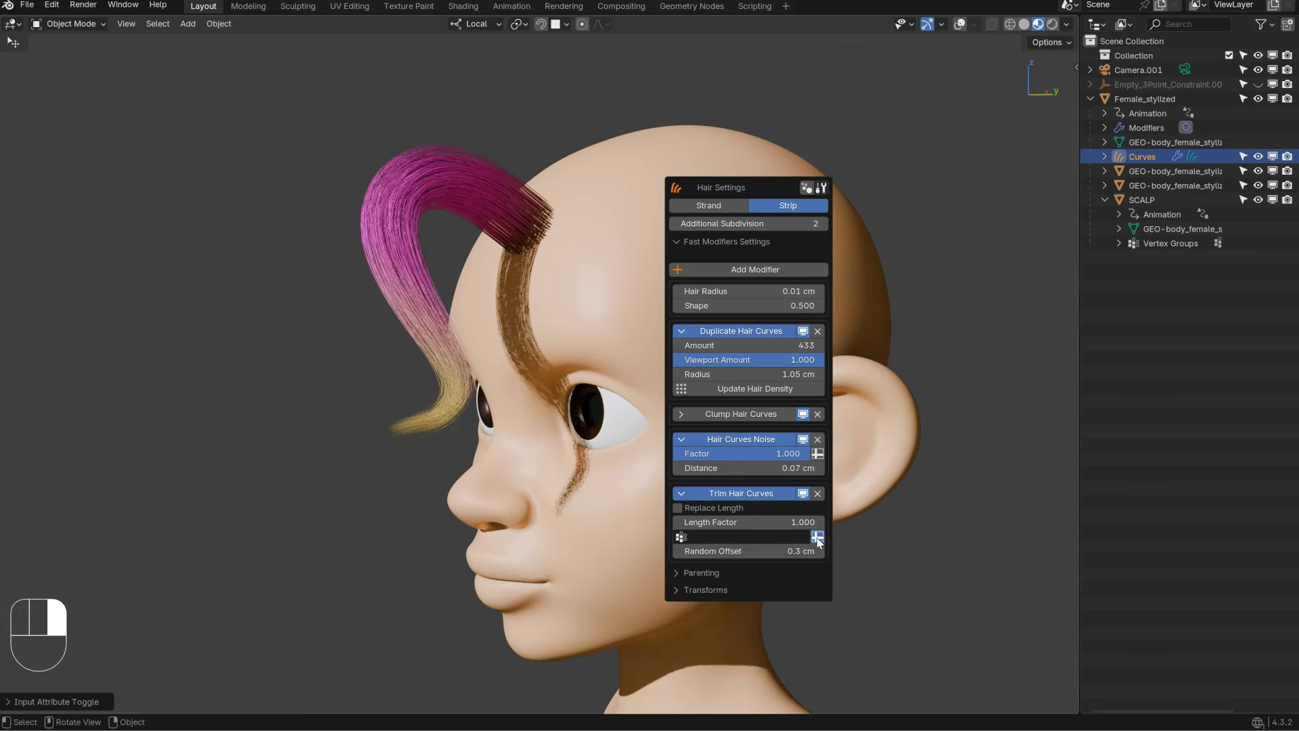
Step: Switch the Trim Hair Curves mask back from attribute input to a plain value, and collapse the Trim Hair Curves and Hair Curves Noise settings
click(817, 536)
click(719, 495)
click(718, 440)
click(719, 440)
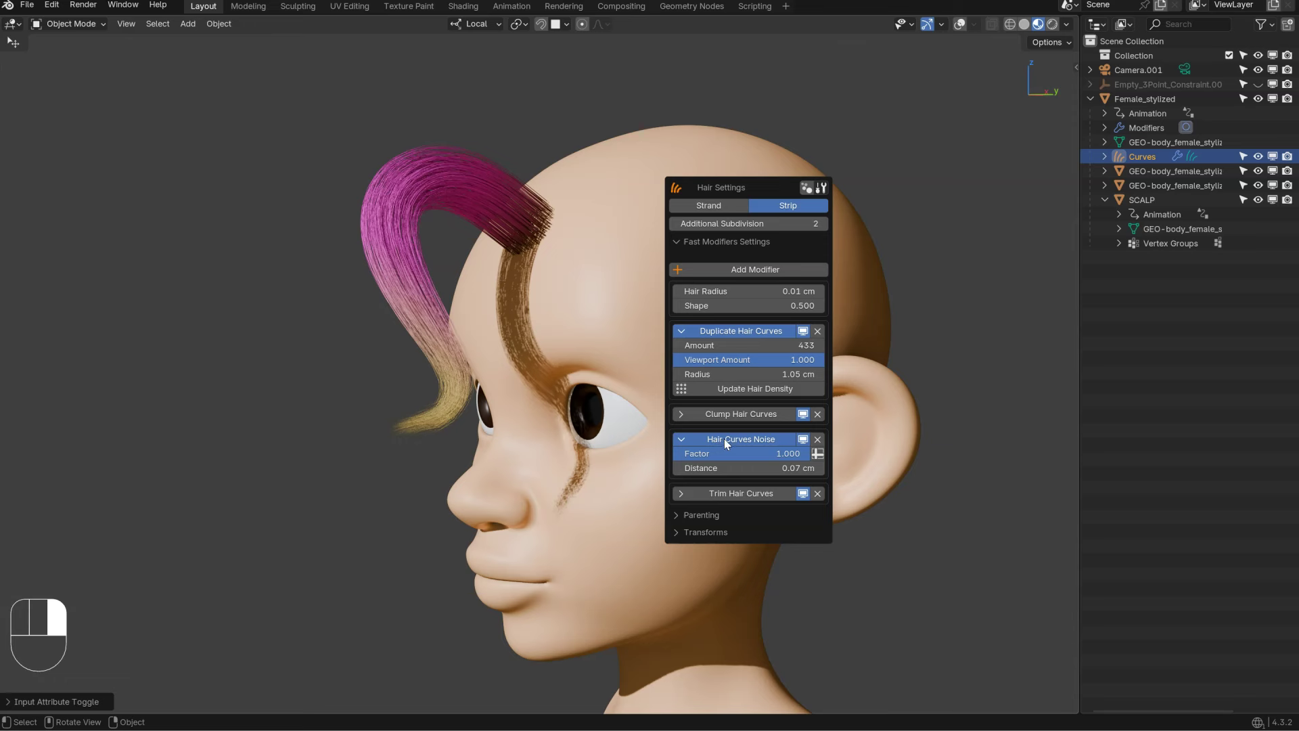
click(724, 438)
Step: Examine the Clump Hair Curves, Trim Hair Curves and Surface Deform settings in the tuft's full modifier list
key(apostrophe)
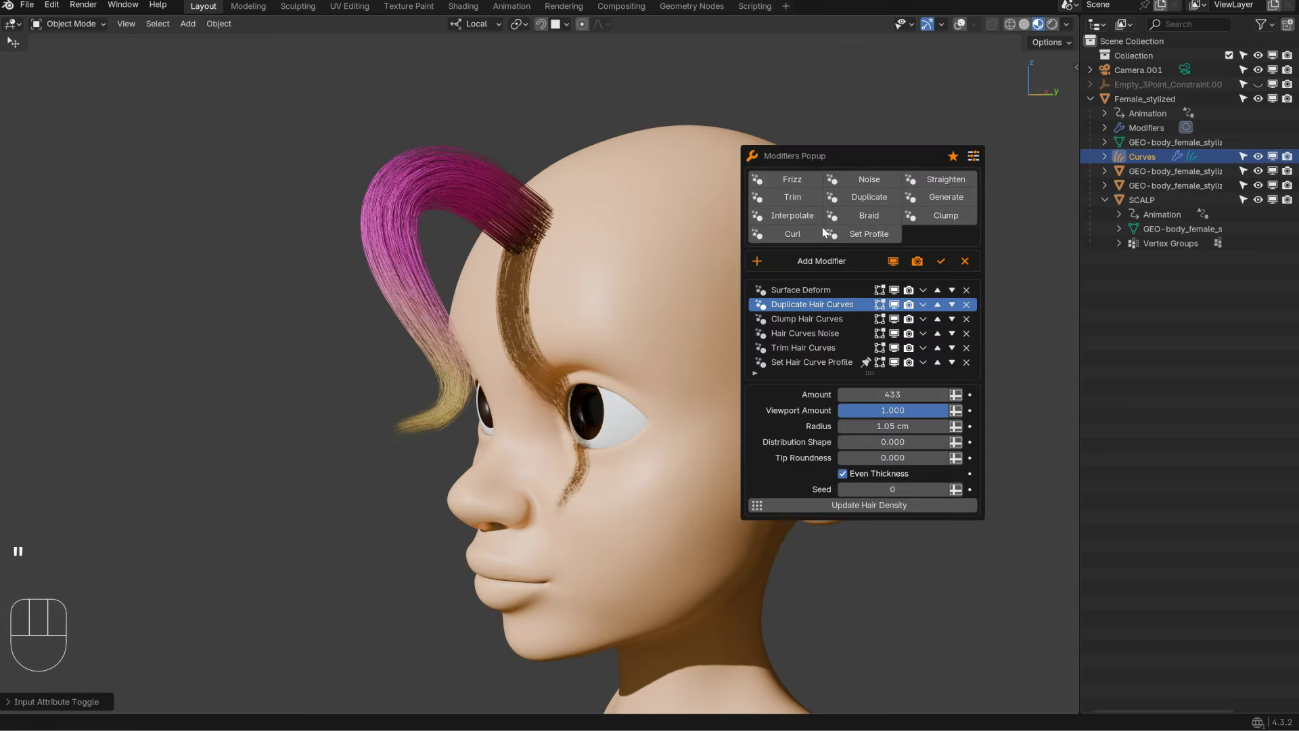
click(804, 319)
click(803, 348)
click(797, 317)
click(801, 291)
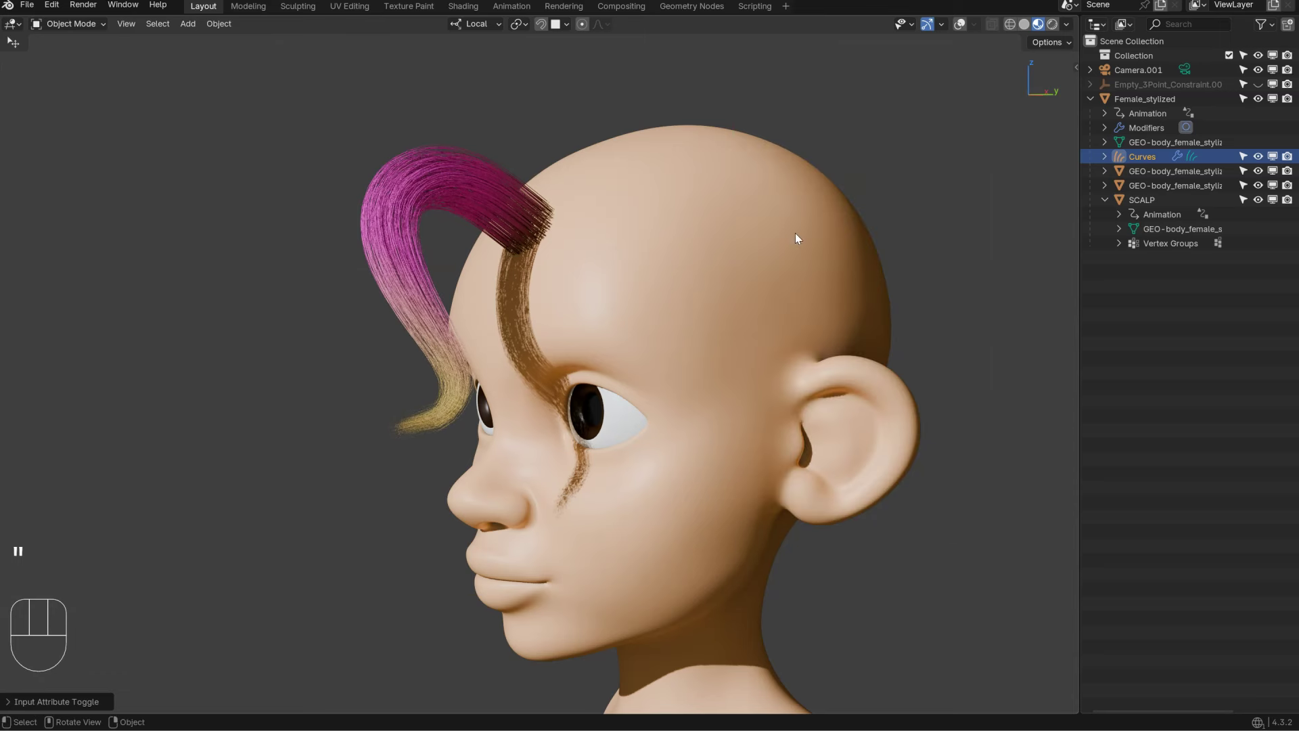
Step: Expand Trim Hair Curves, Hair Curves Noise and Clump Hair Curves in the fast modifier settings, and inspect the tuft from a three-quarter front view
alt+right_click(826, 226)
click(785, 484)
click(785, 458)
click(790, 434)
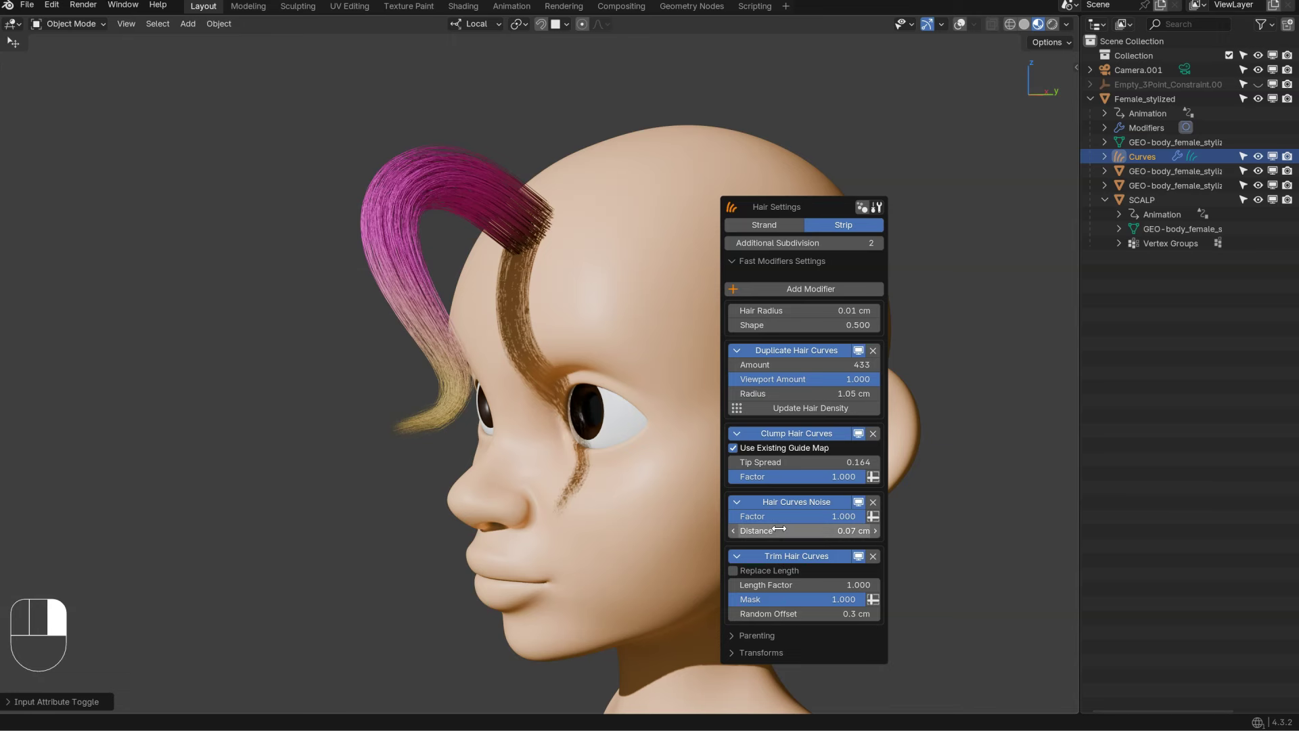
middle_drag(538, 335, 602, 287)
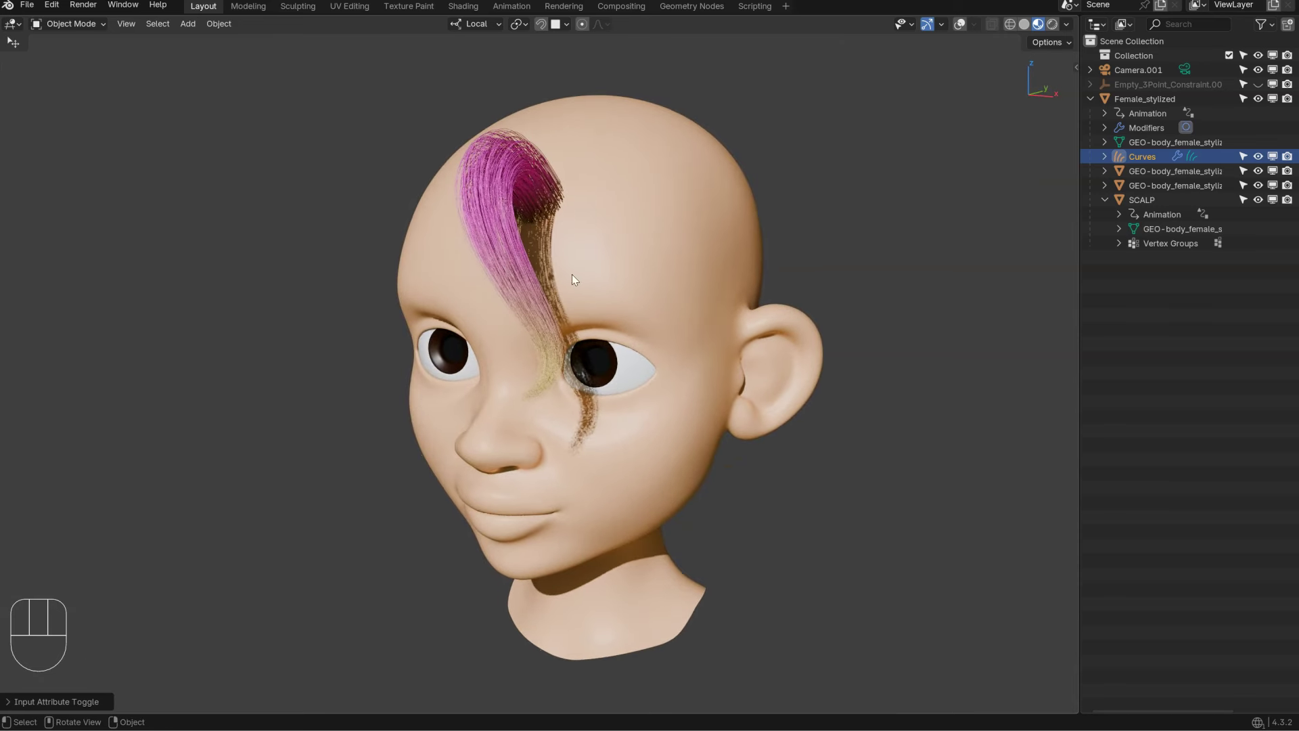
shift+middle_drag(551, 273, 561, 257)
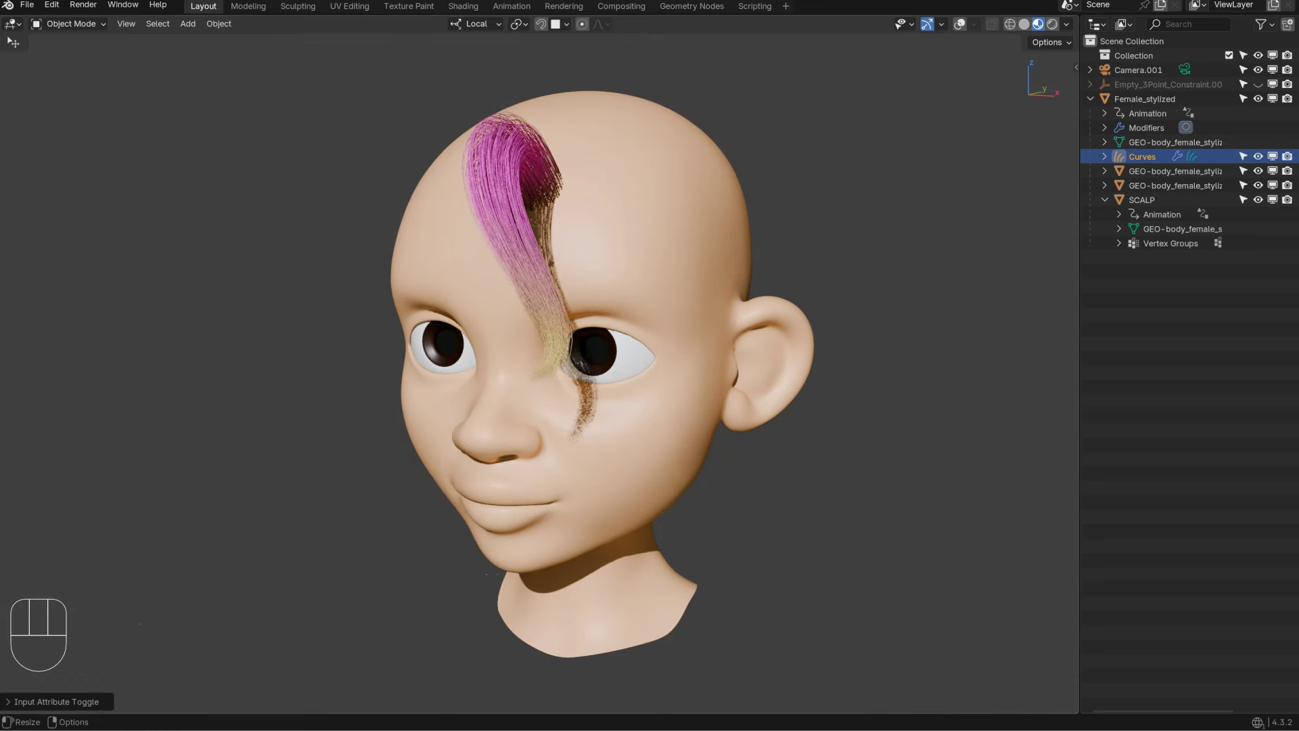